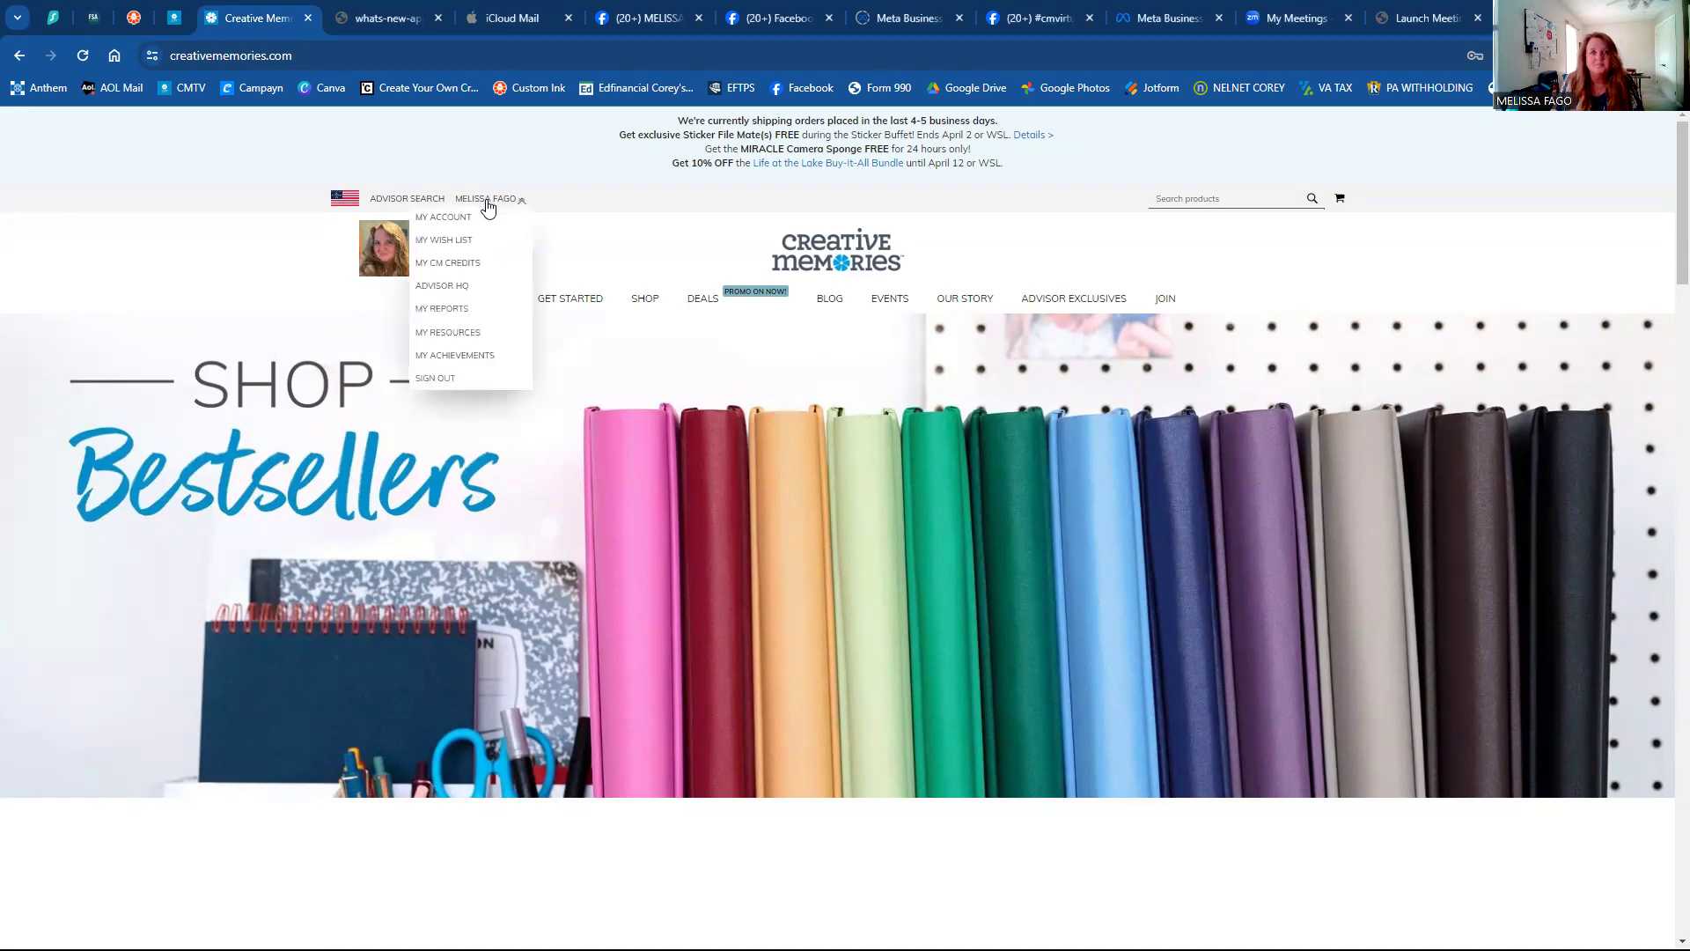
click(488, 201)
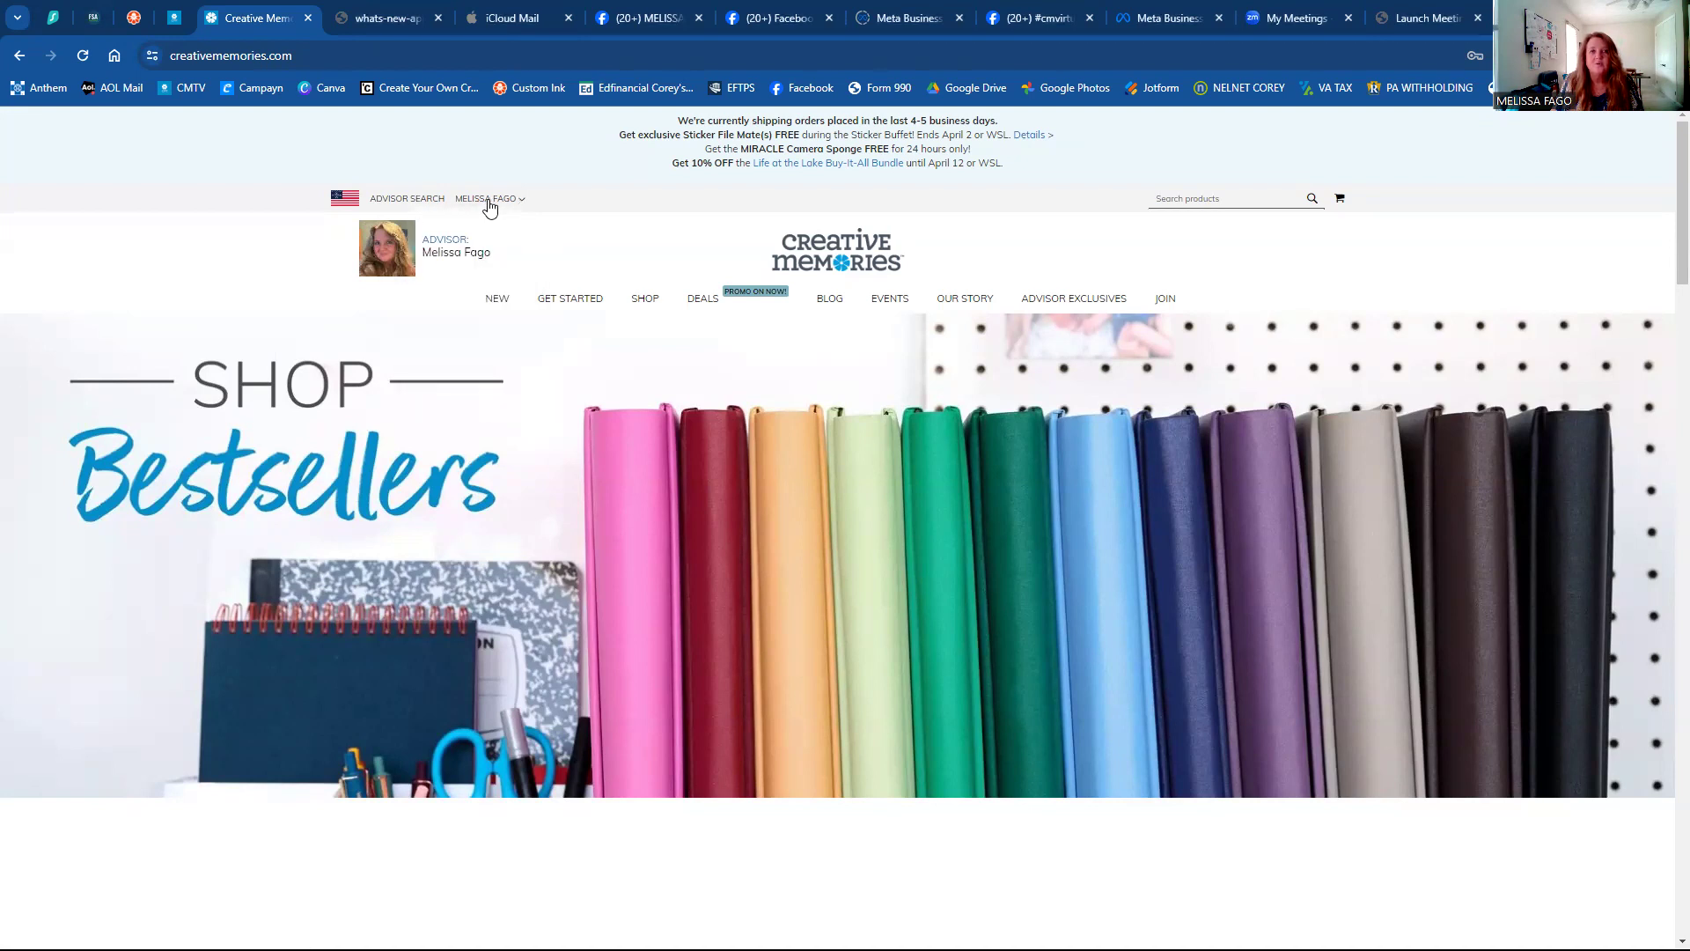
Sign out of the advisor account, then sign back in with the customer email and password.
click(489, 203)
click(408, 395)
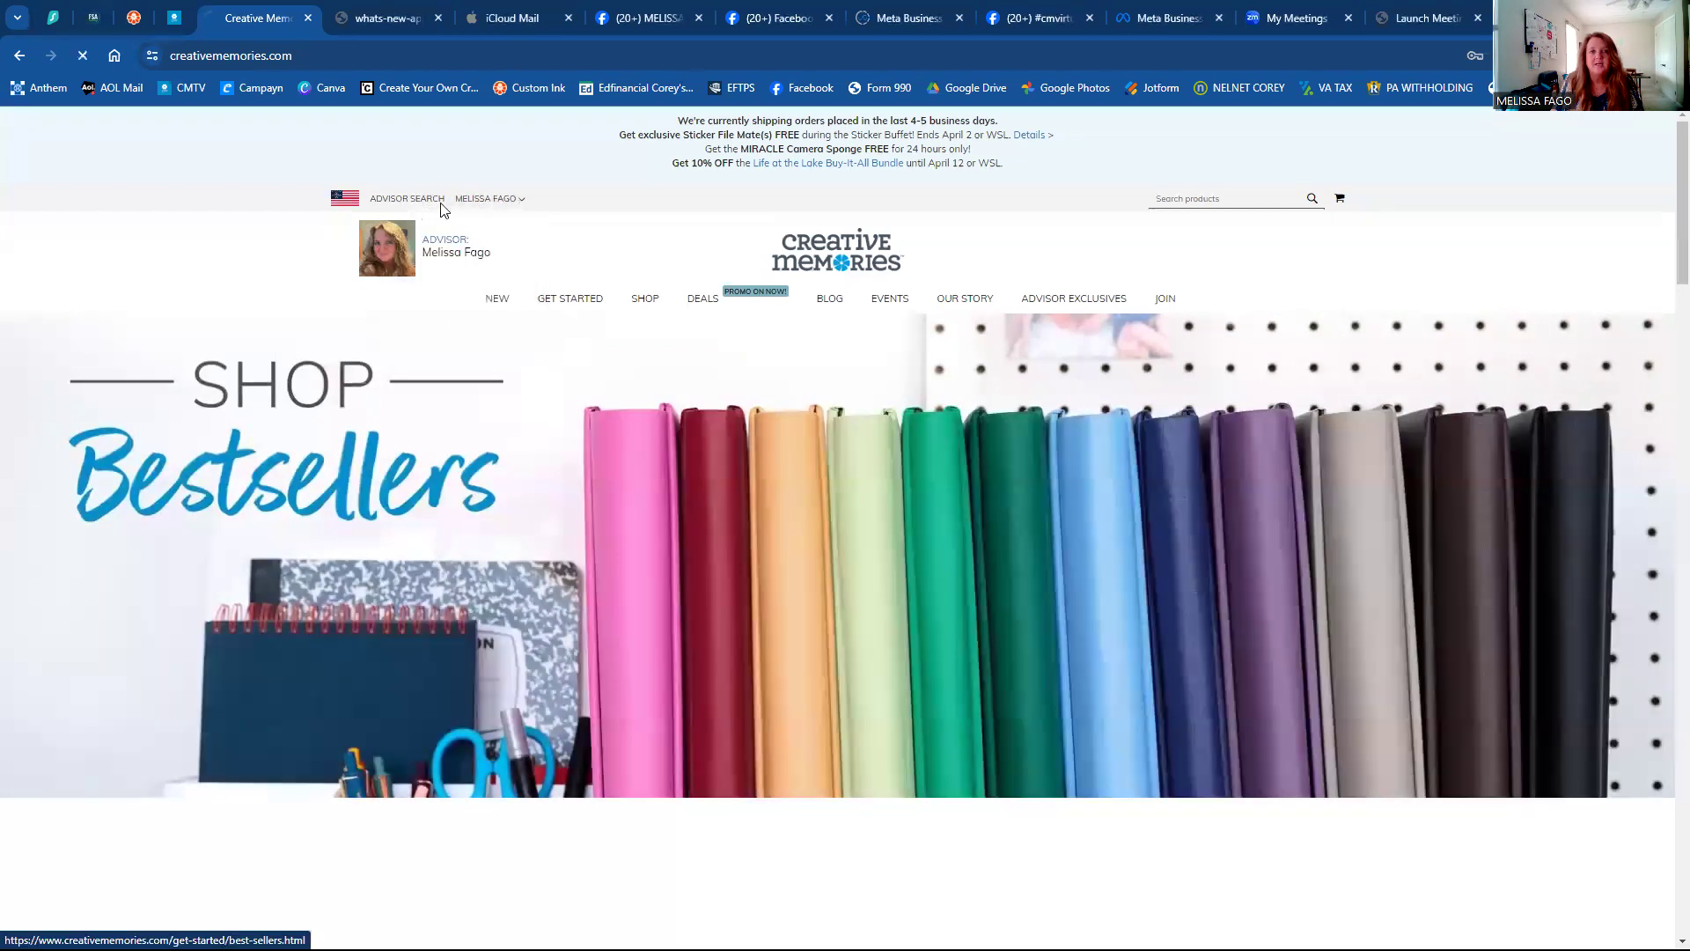
click(483, 204)
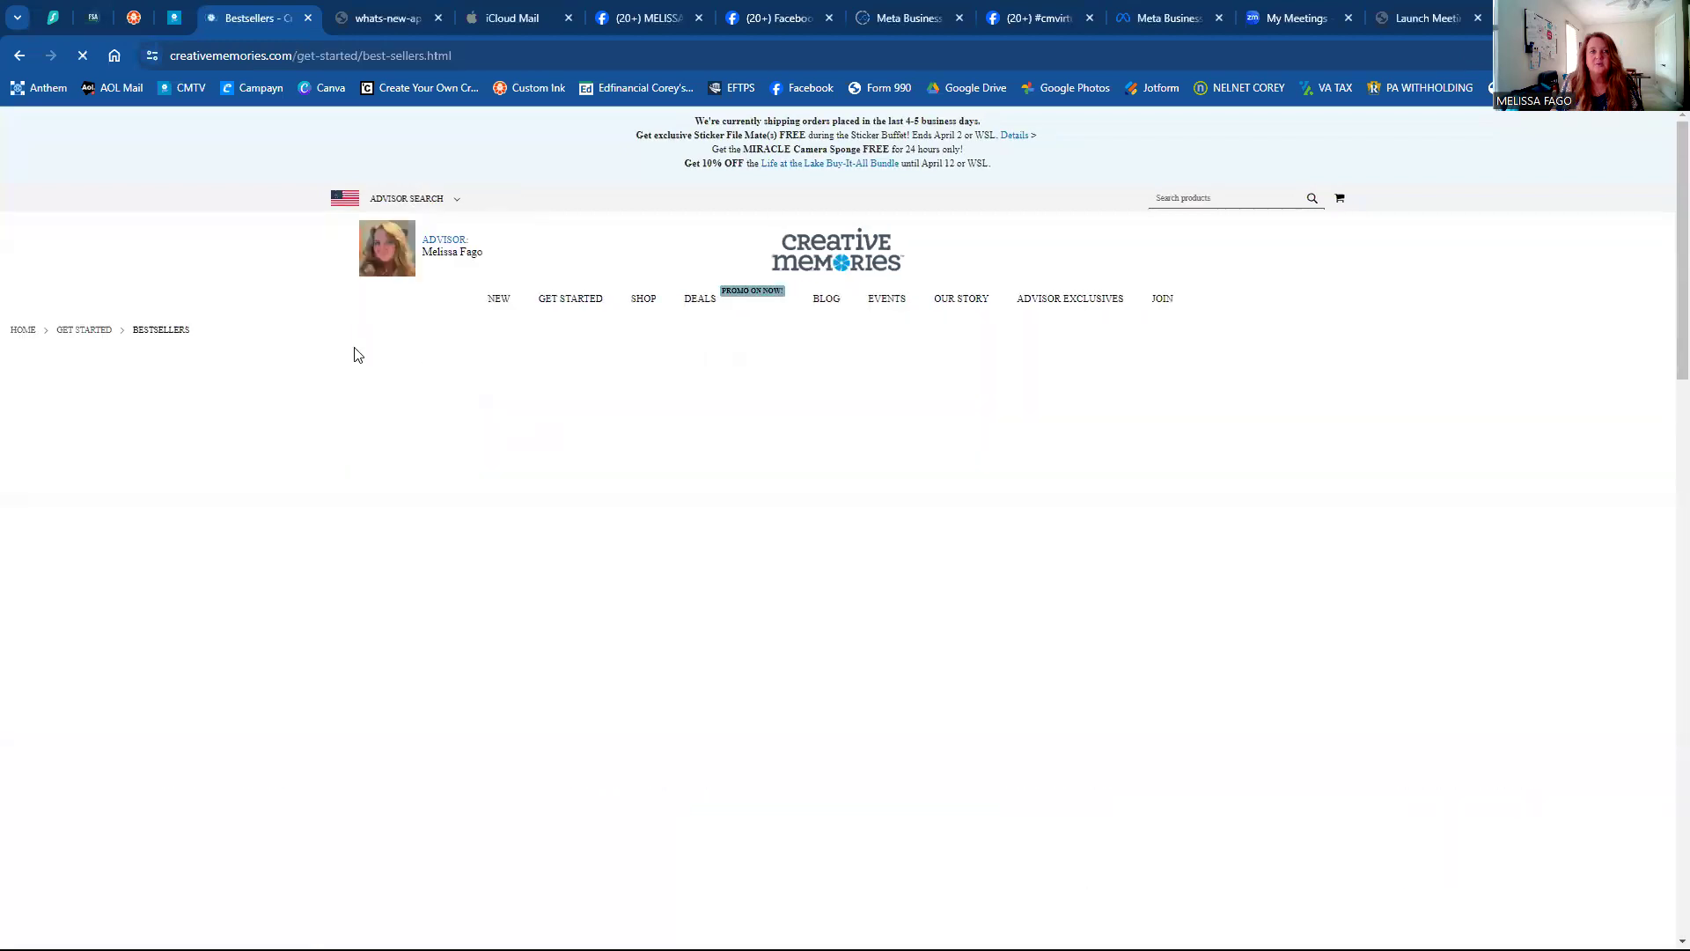
click(498, 202)
click(438, 379)
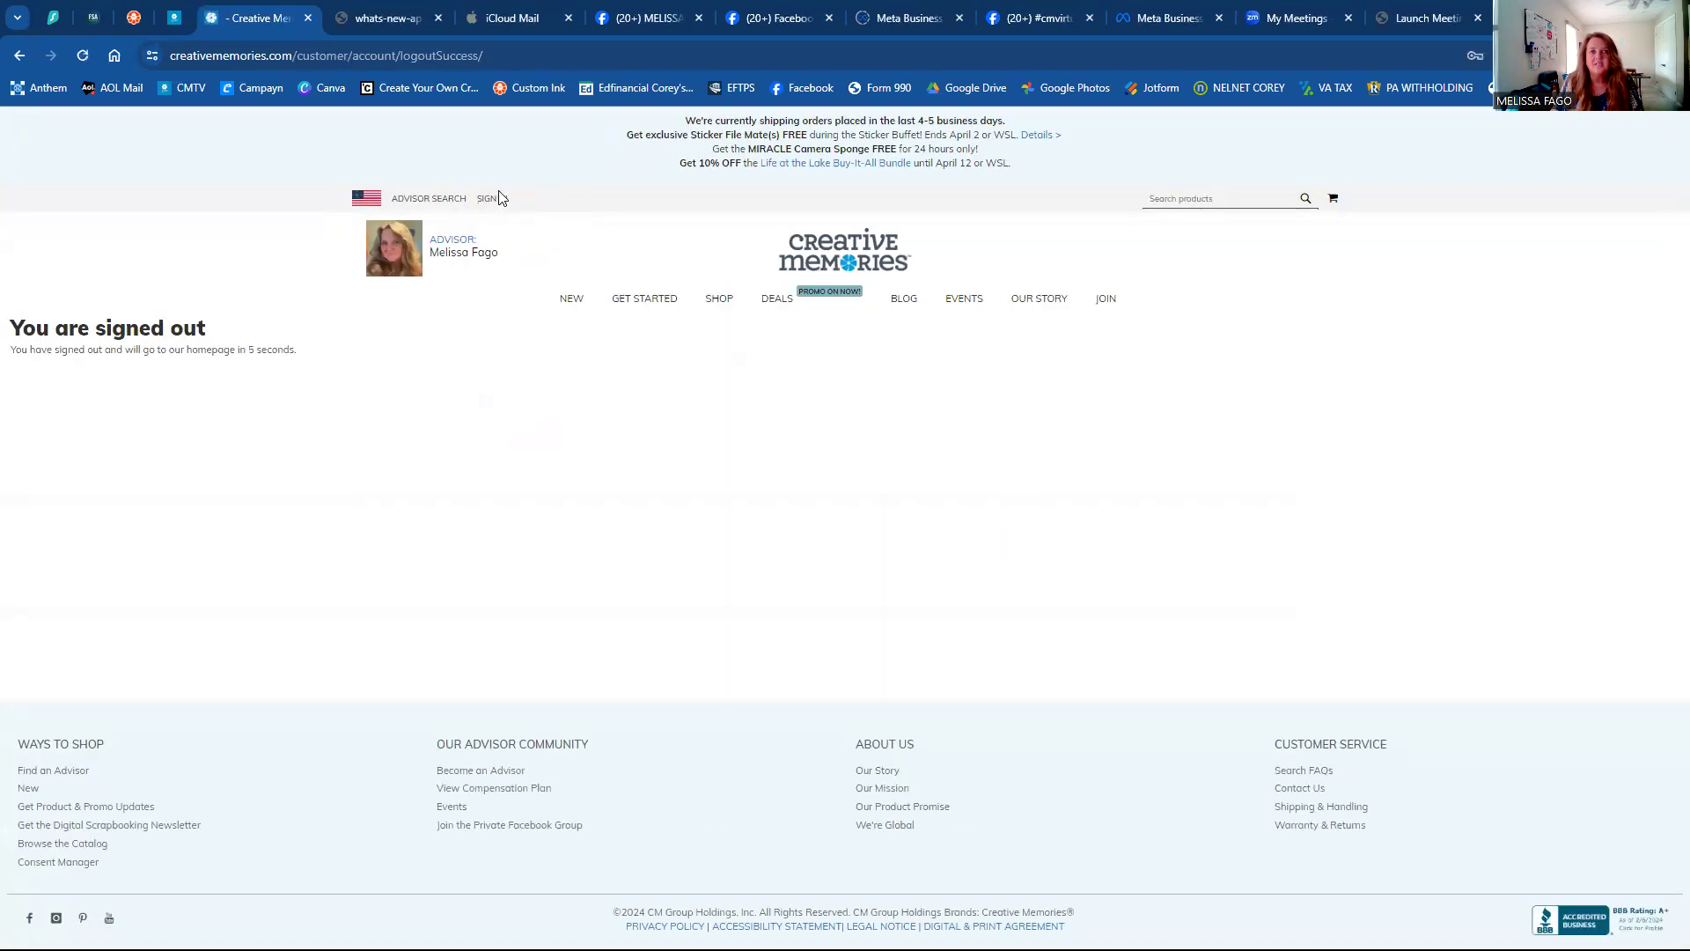
click(483, 210)
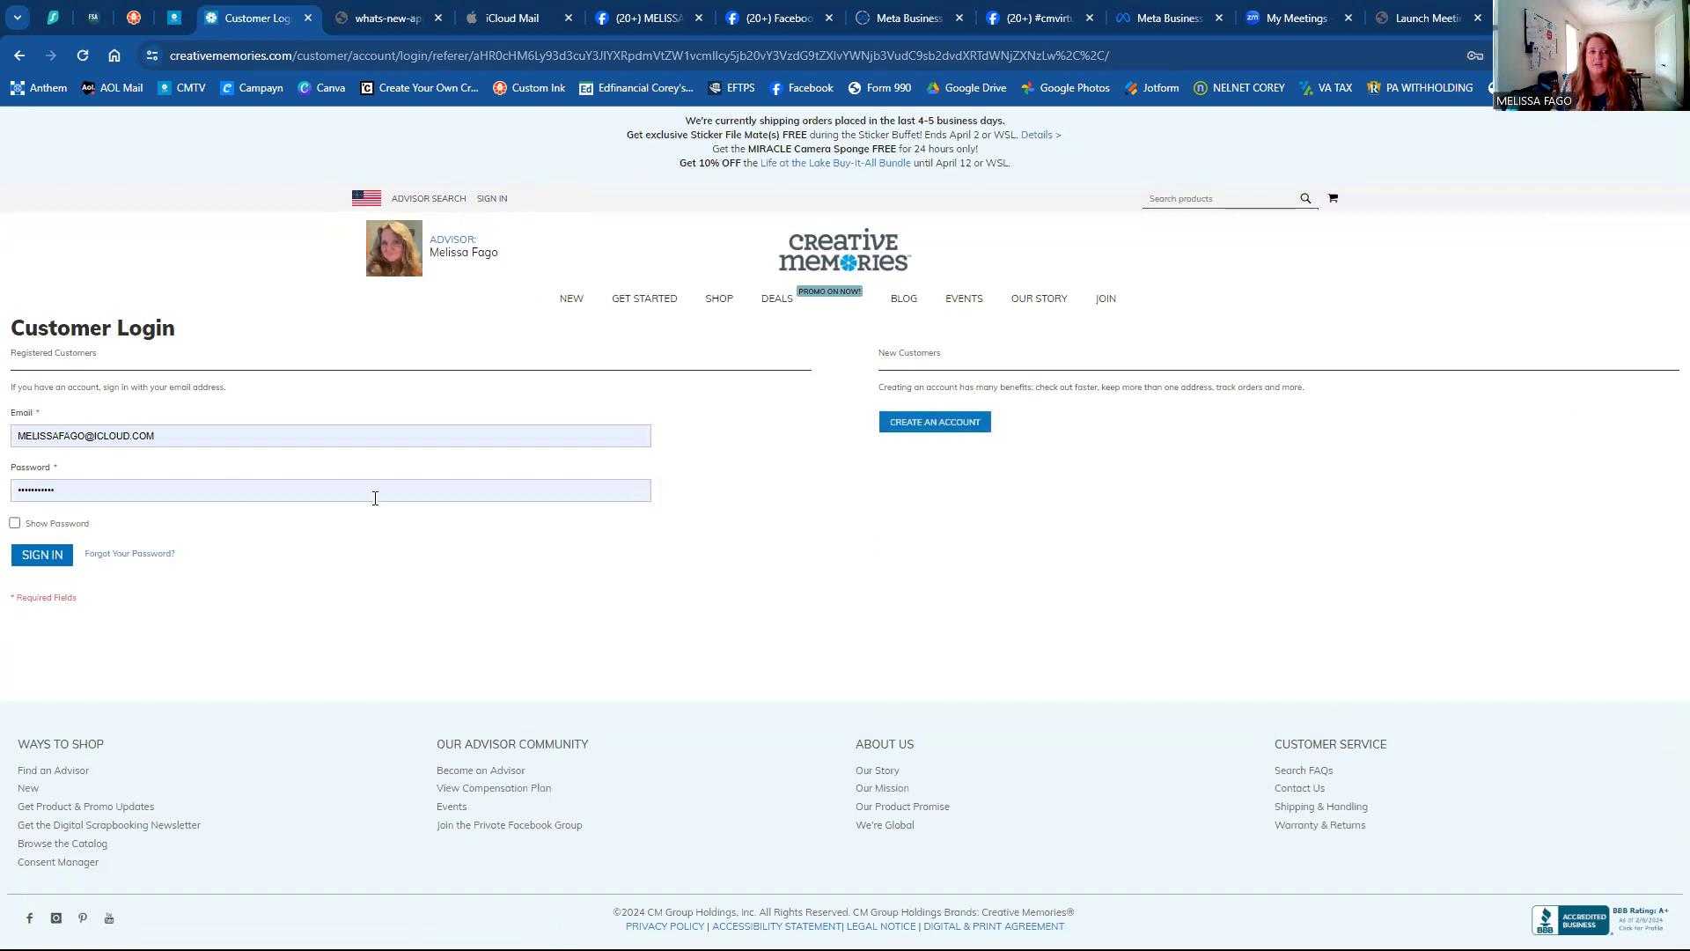
click(39, 560)
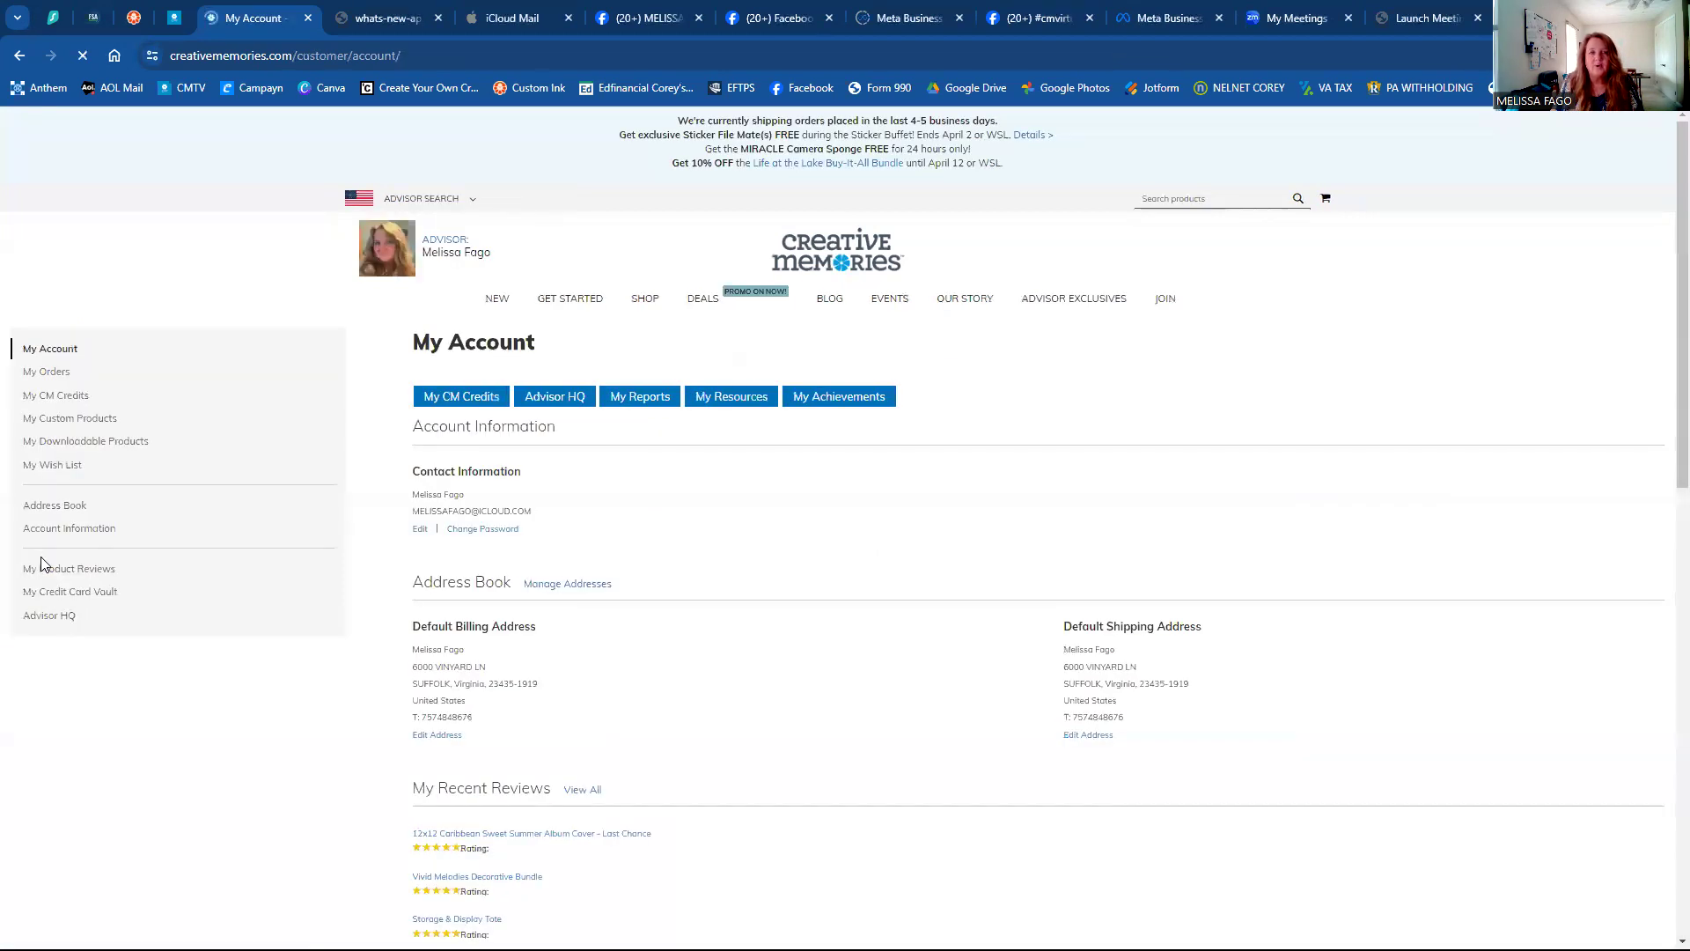
Check order history and the My Custom Products list, then go back to My Account.
mouse_move(703, 298)
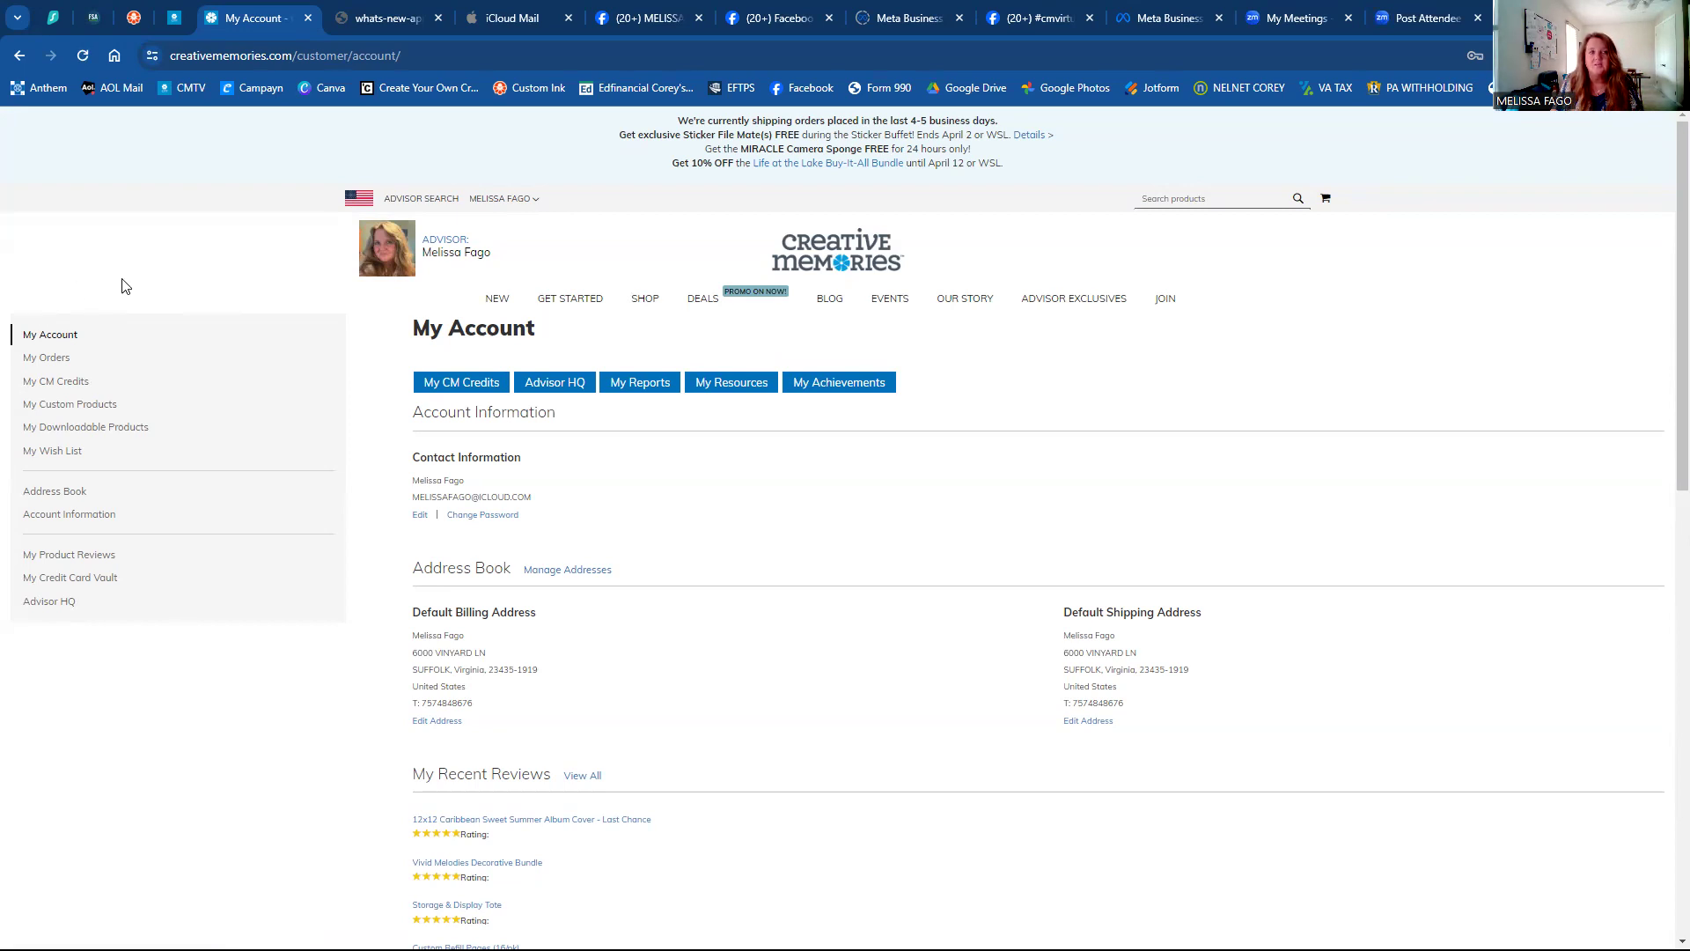
click(109, 357)
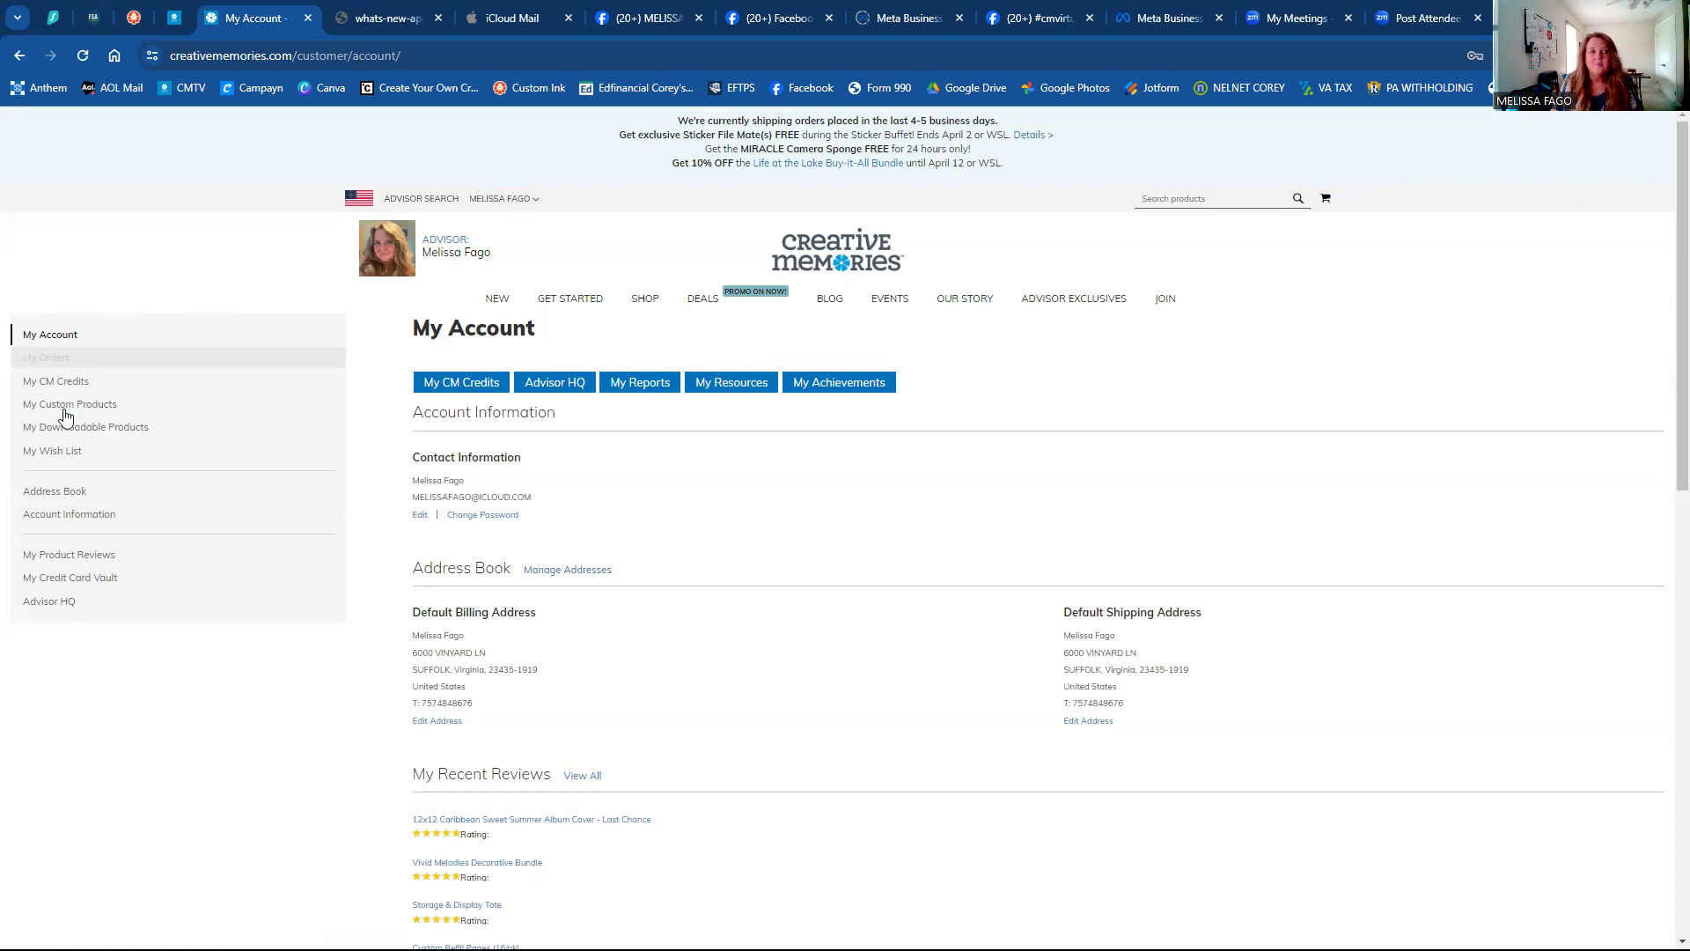
click(53, 412)
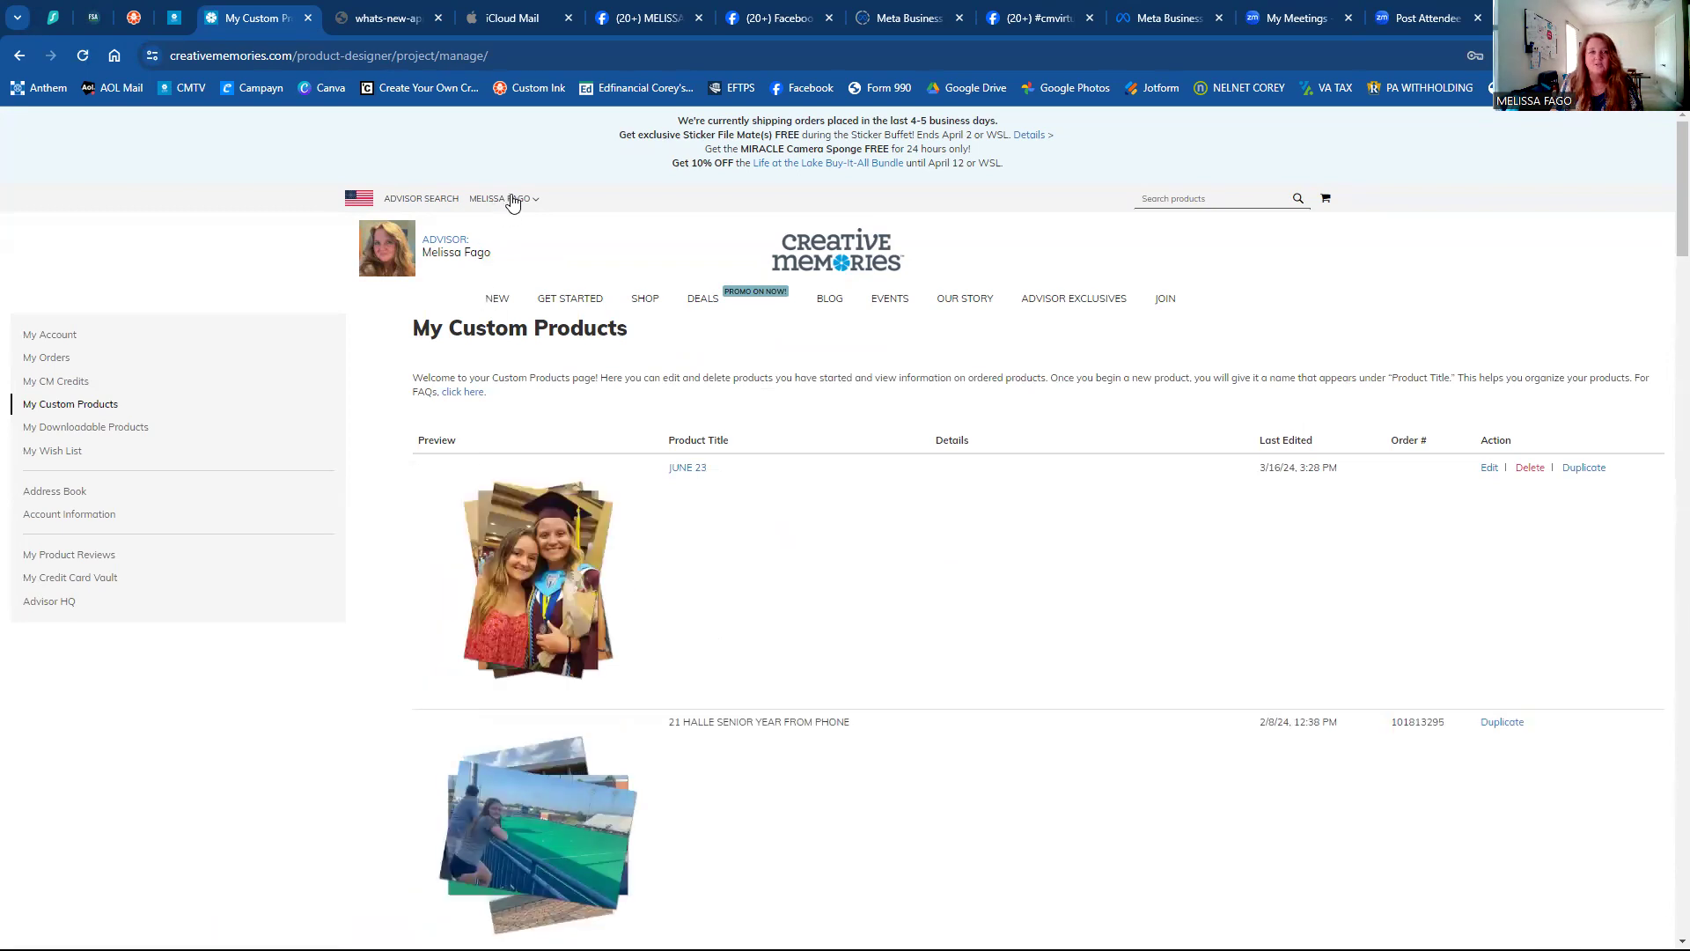
click(508, 201)
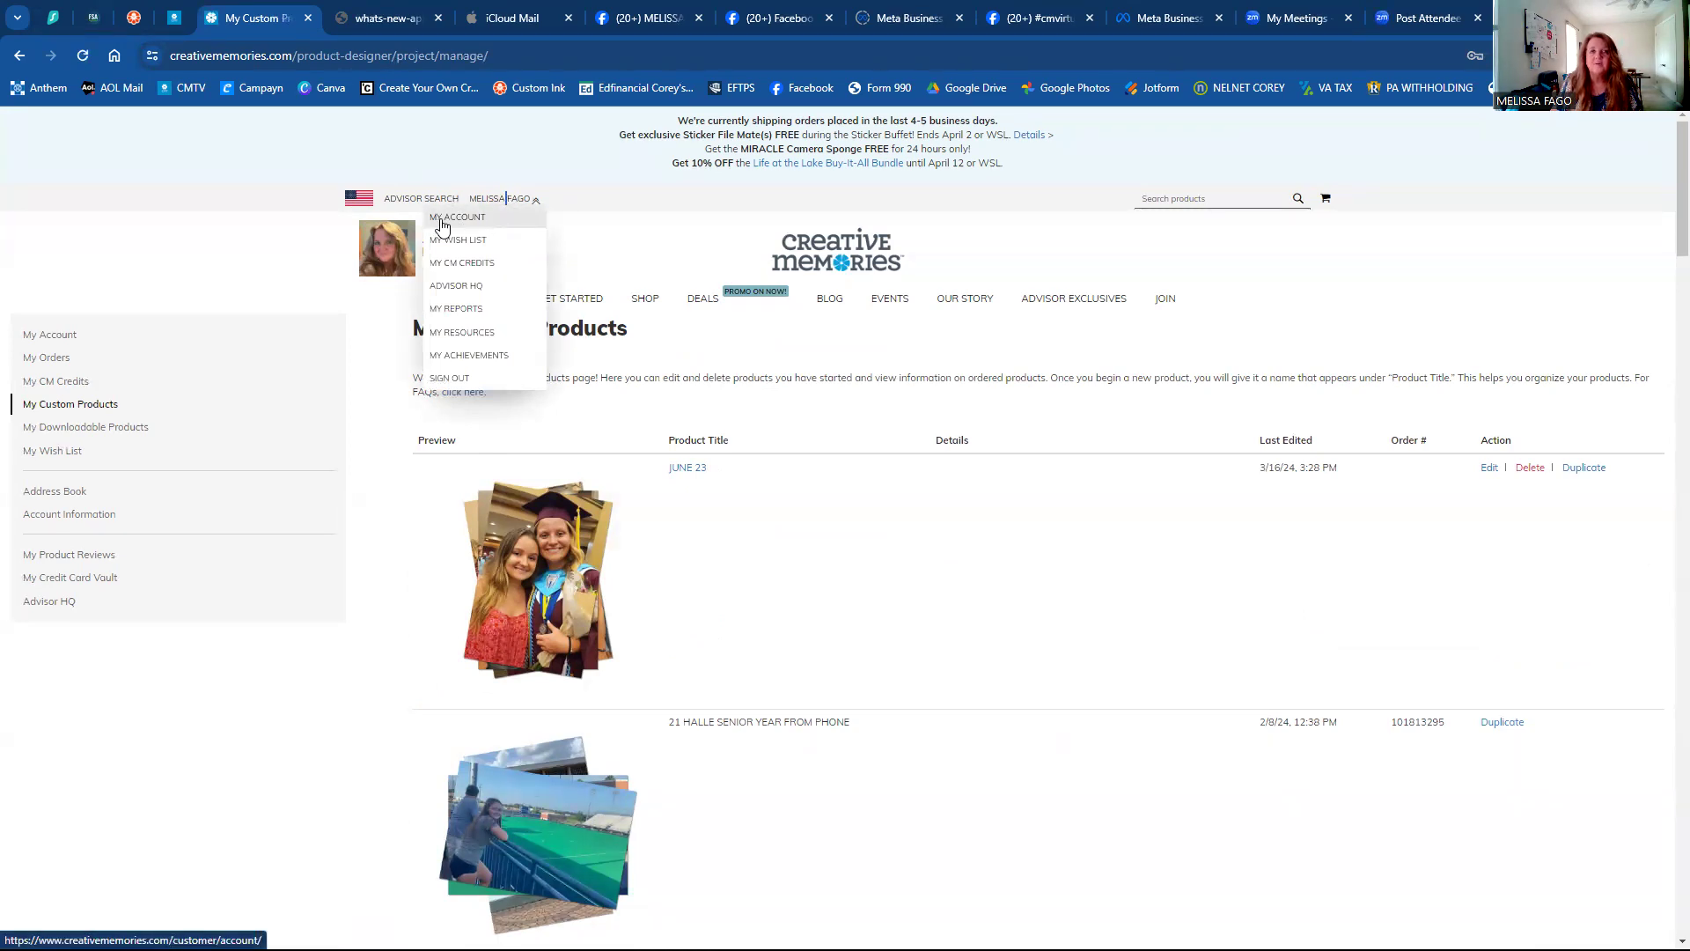
click(482, 219)
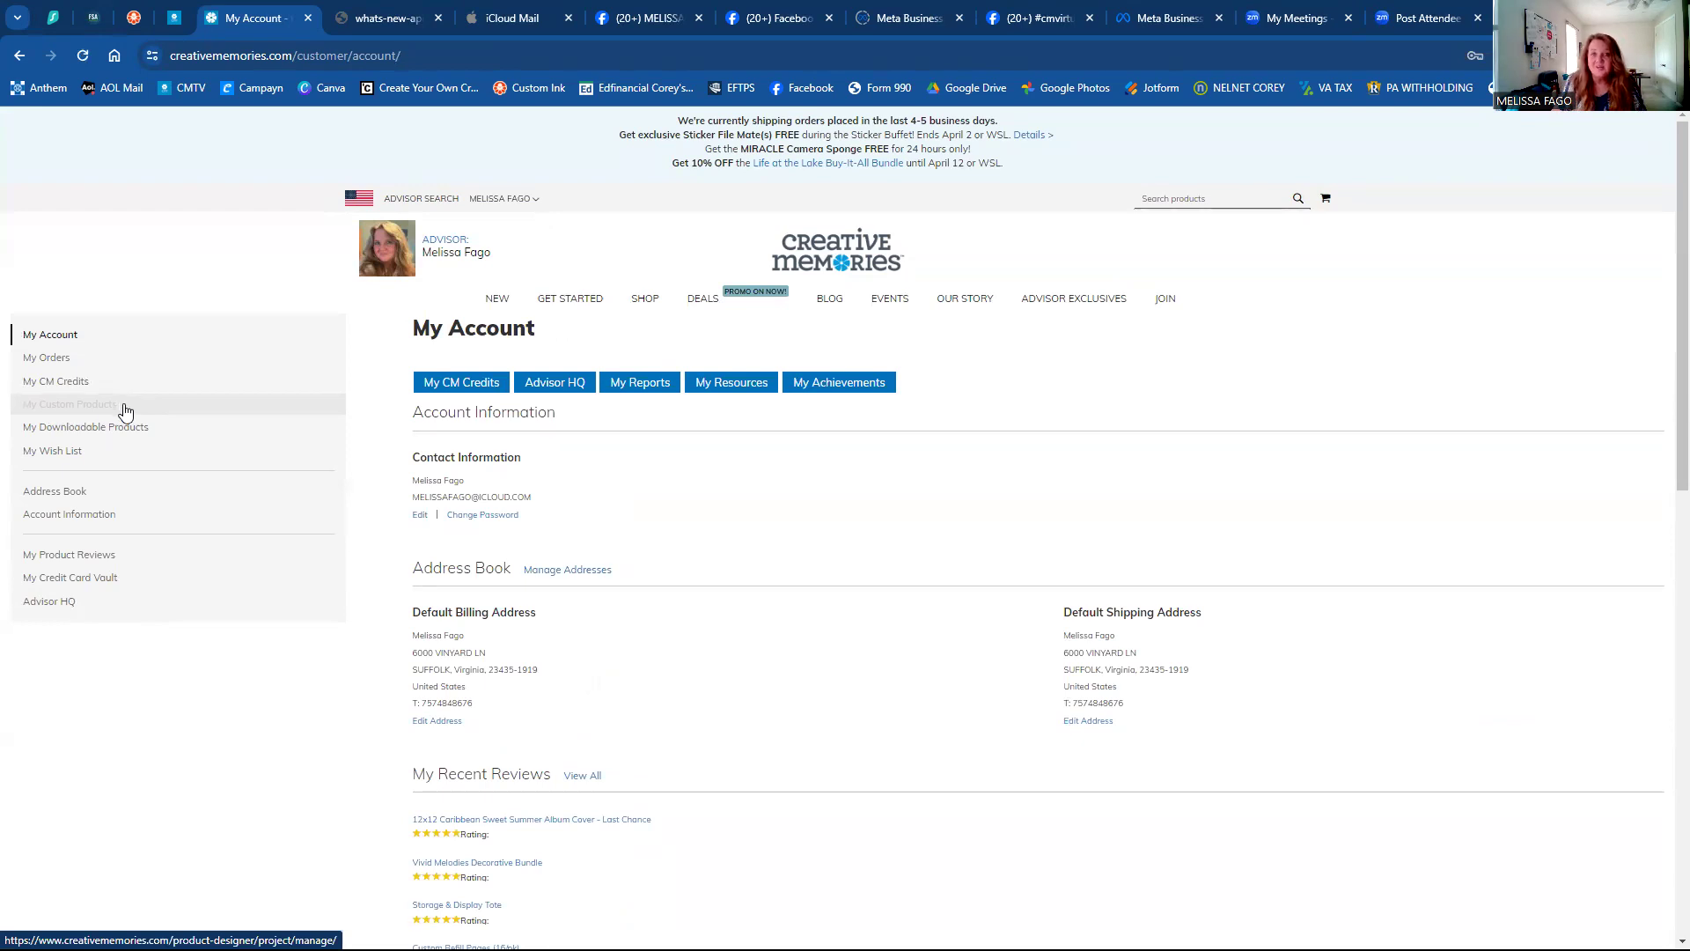
mouse_move(649, 303)
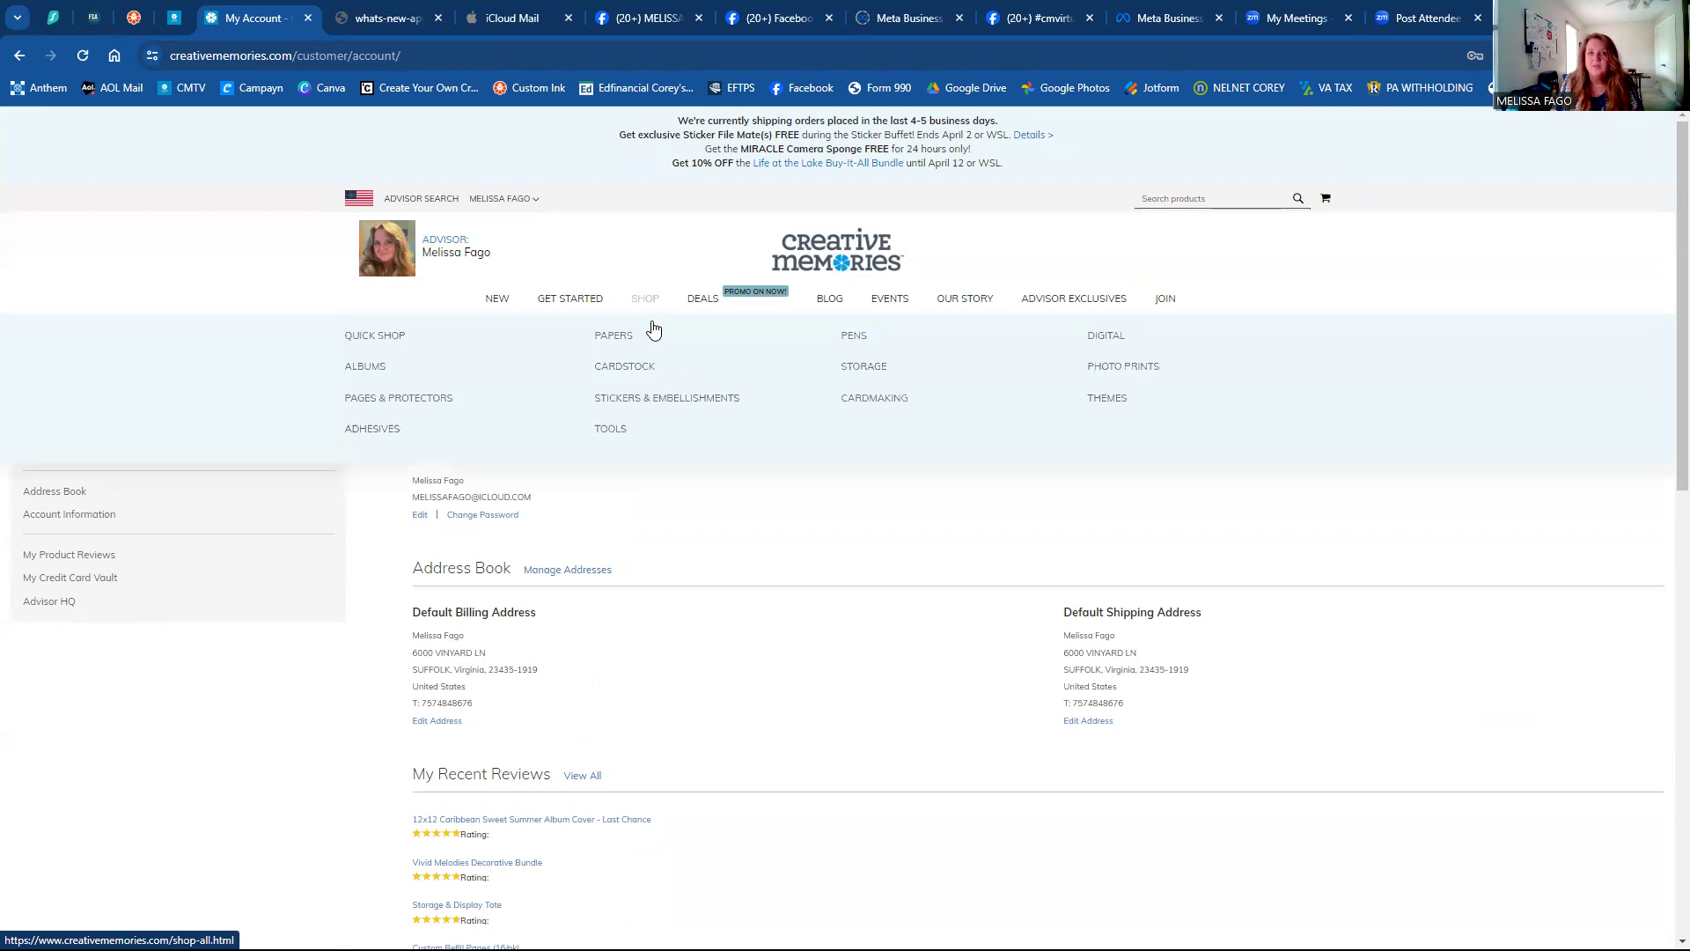
Open the DIGITAL shop section and scroll to the custom album, cover and refill page products.
click(1110, 345)
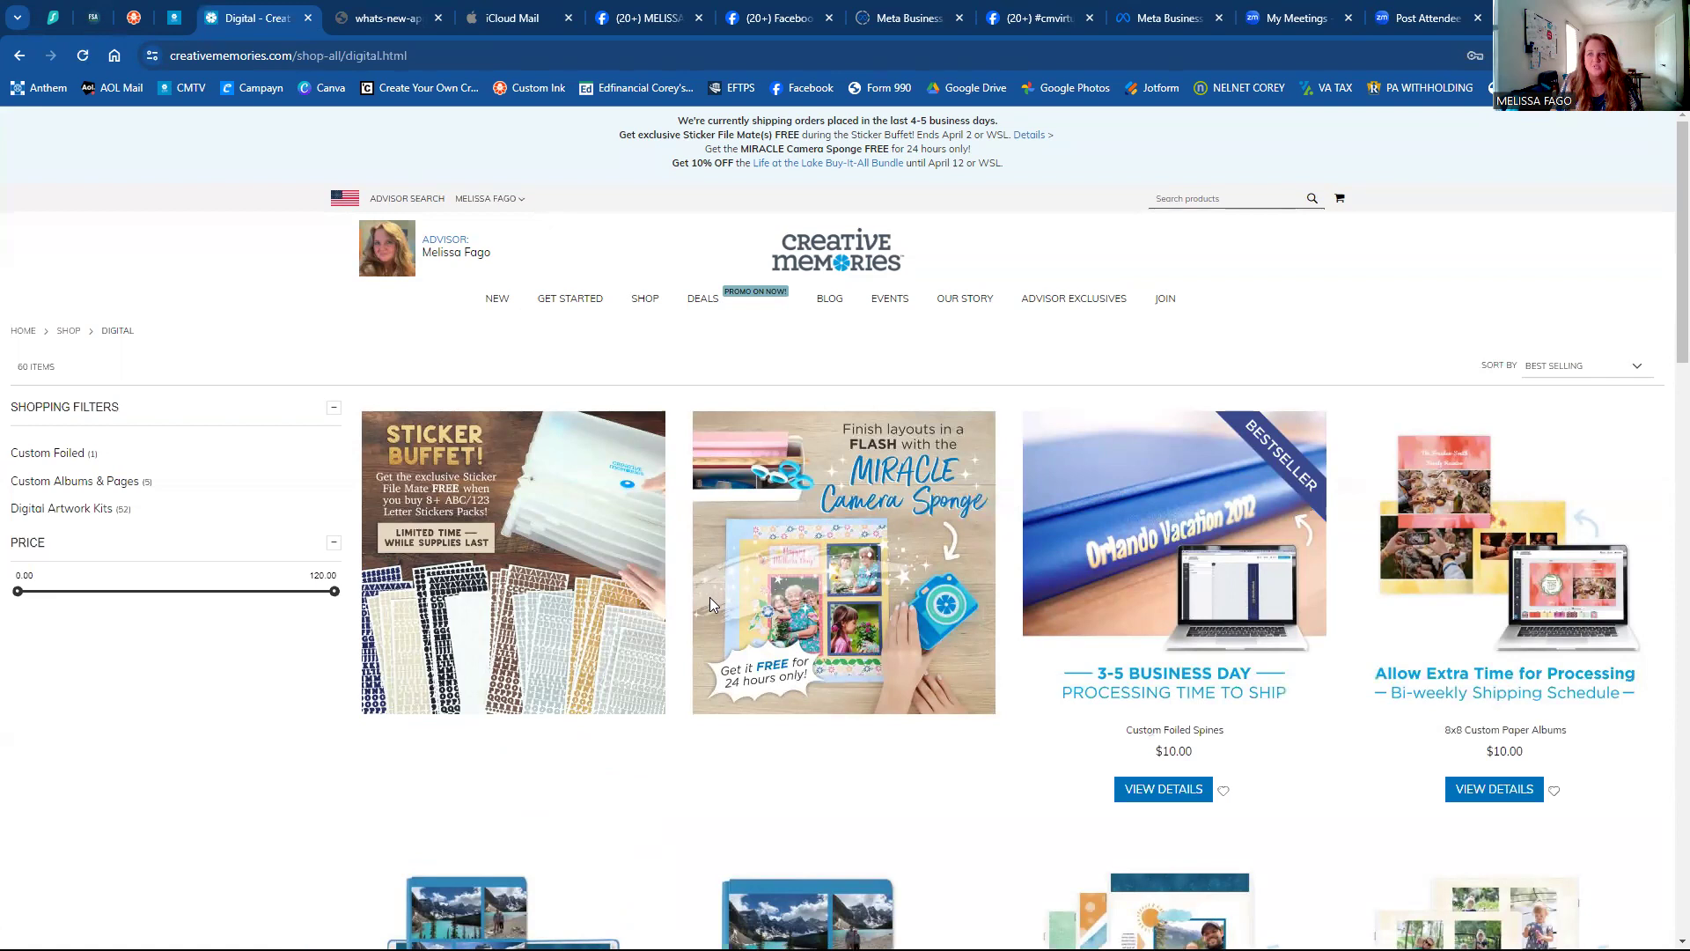
scroll(710, 598, down, 1)
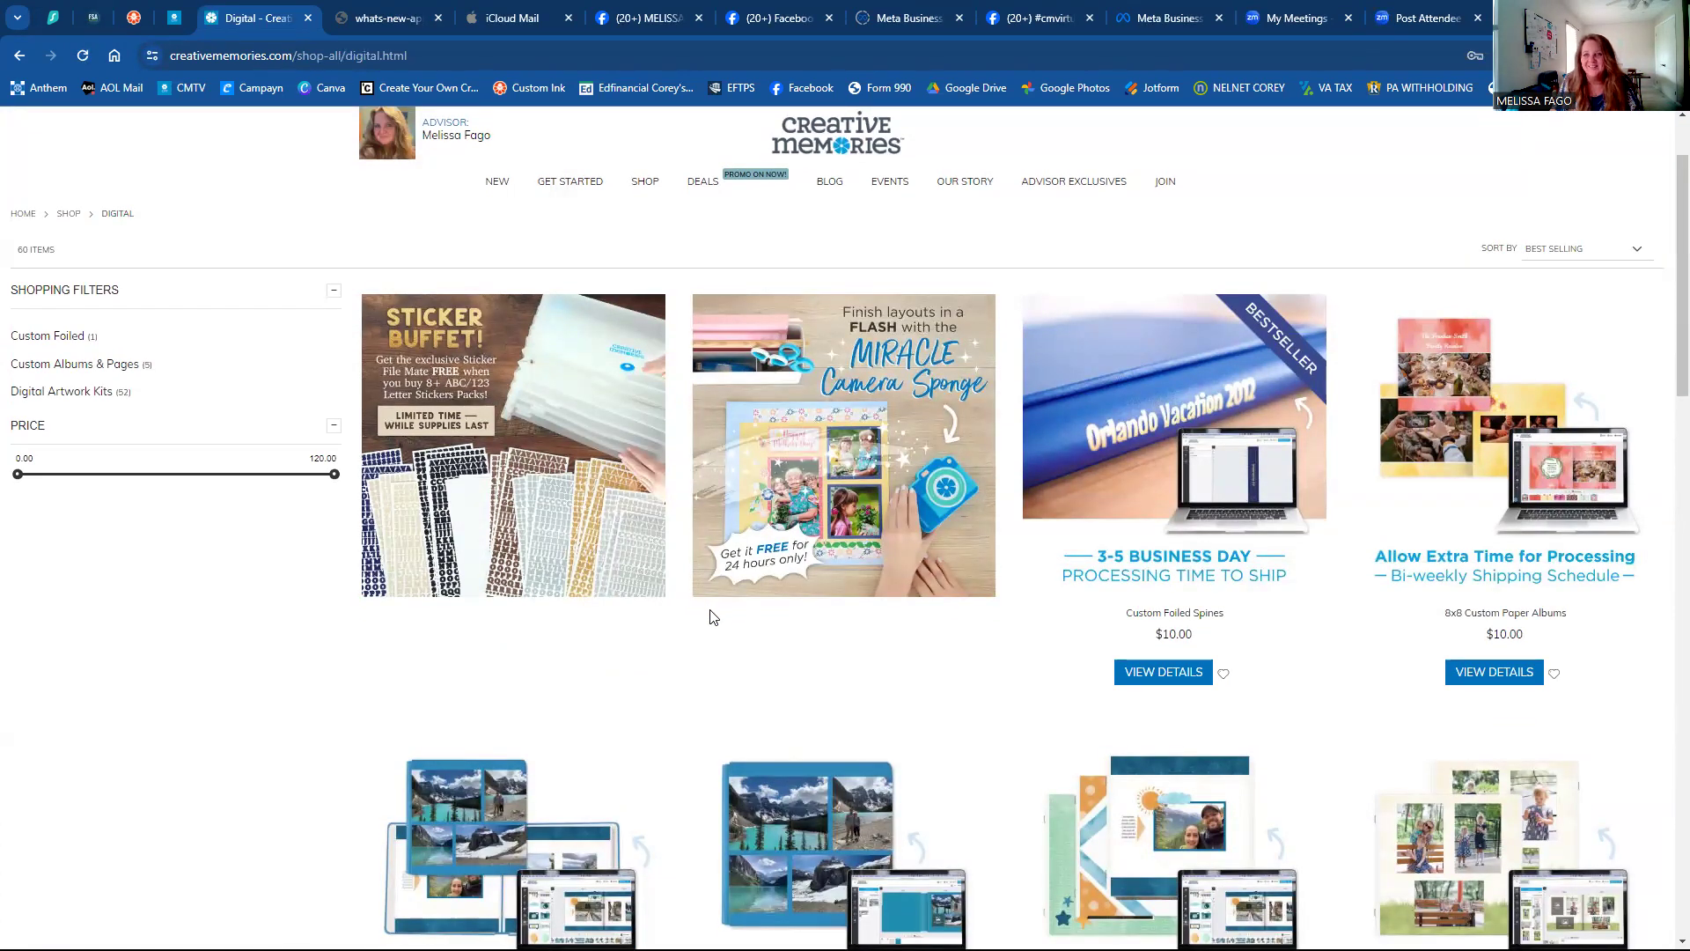
scroll(692, 628, down, 1)
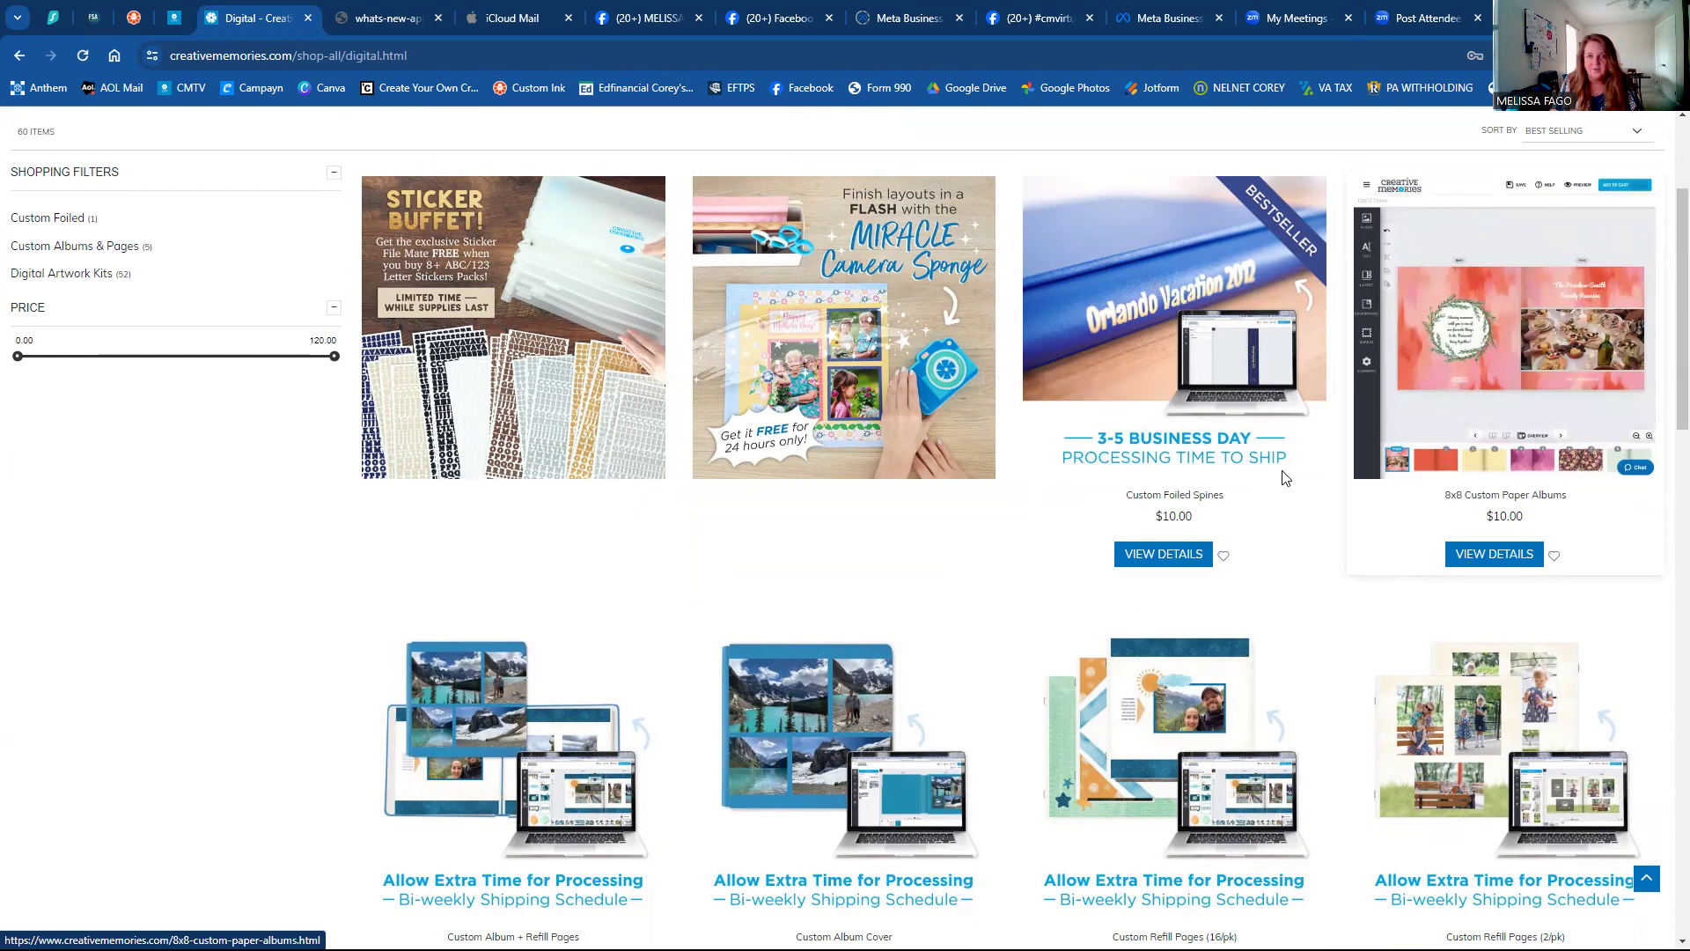
scroll(332, 662, down, 4)
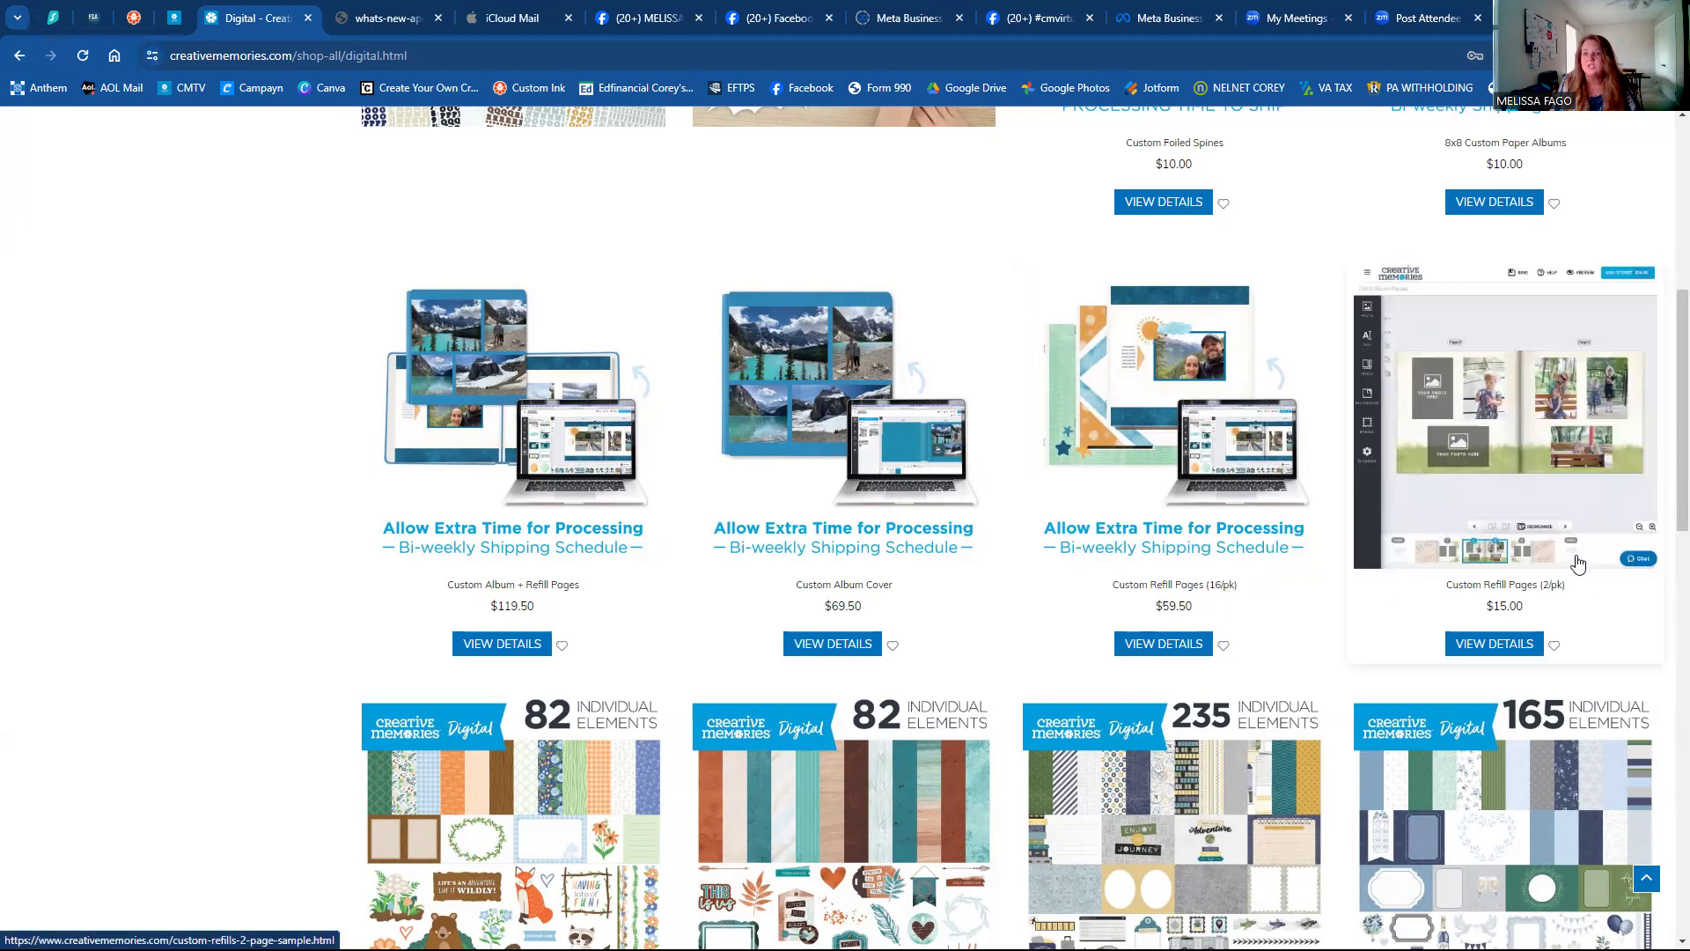
Browse the digital kits and add the Digital Welcome Baby Kit to the cart.
scroll(1194, 595, down, 3)
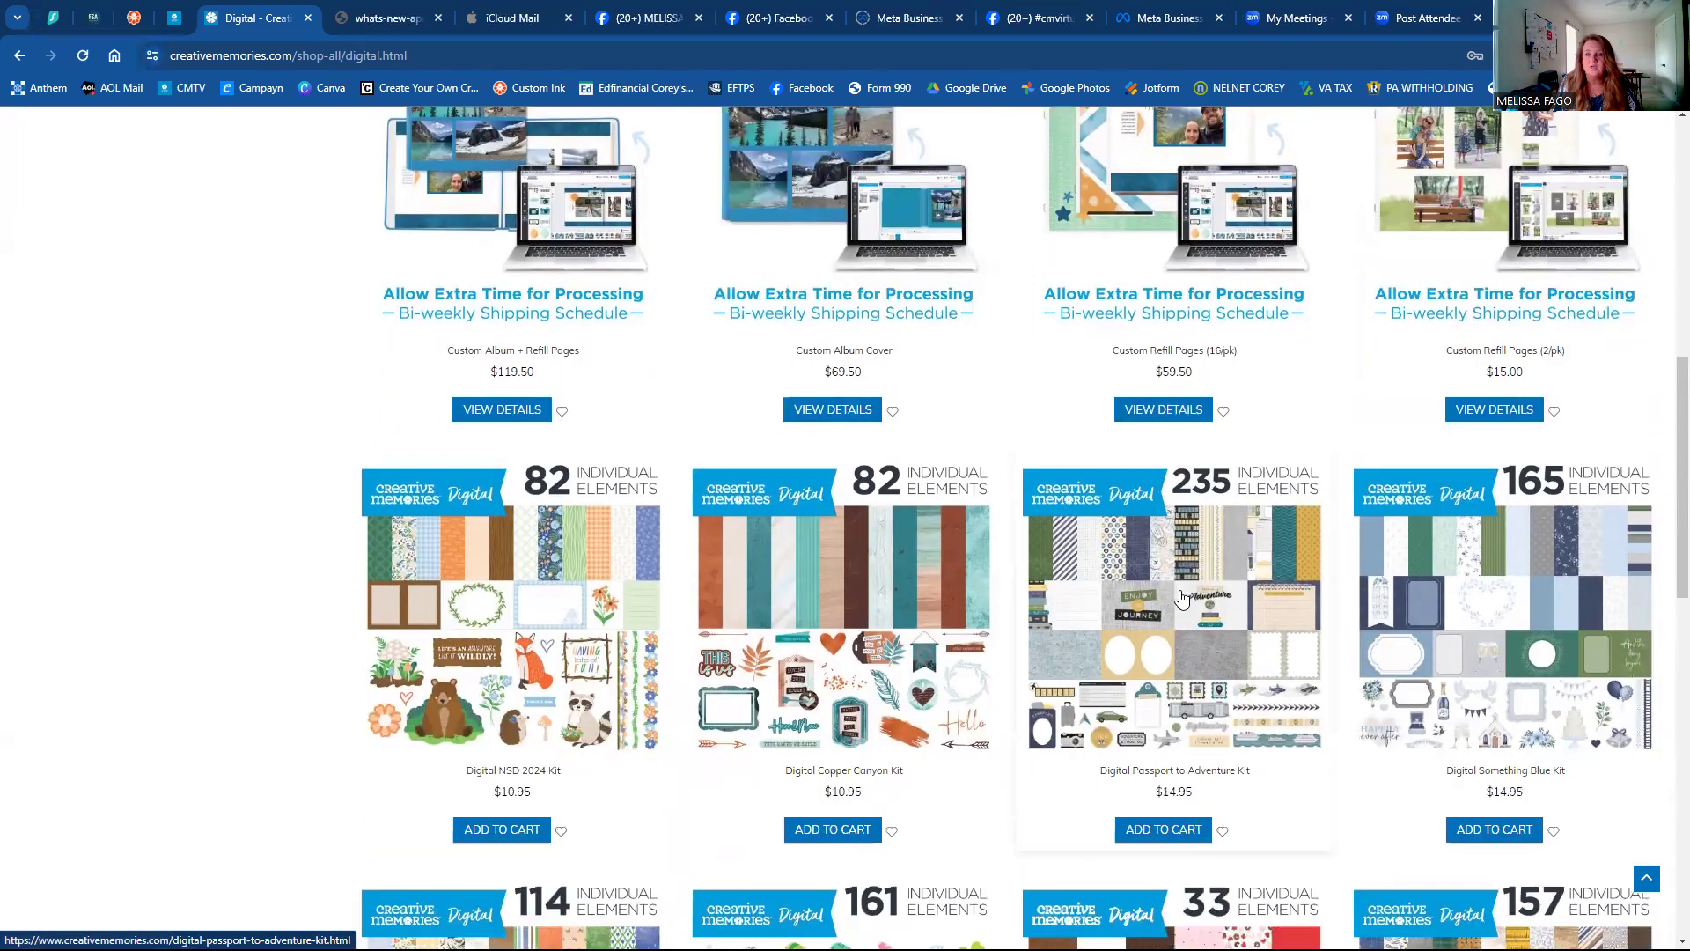
scroll(1182, 599, down, 5)
scroll(1196, 592, up, 3)
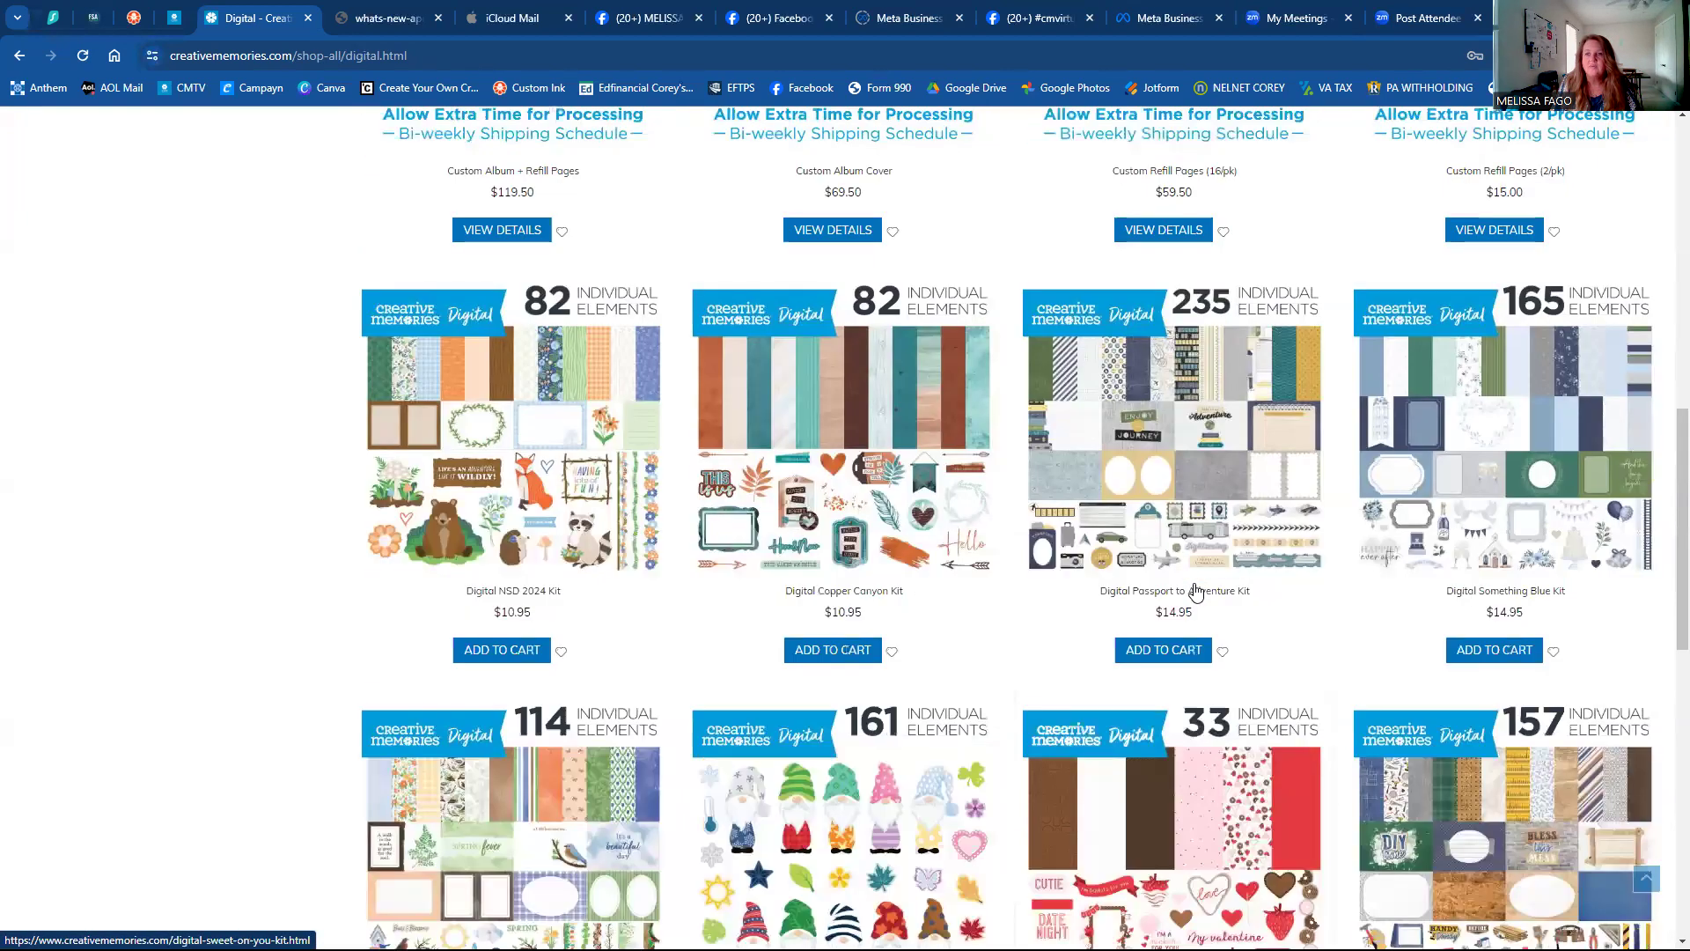
scroll(1179, 595, up, 5)
scroll(1179, 595, up, 2)
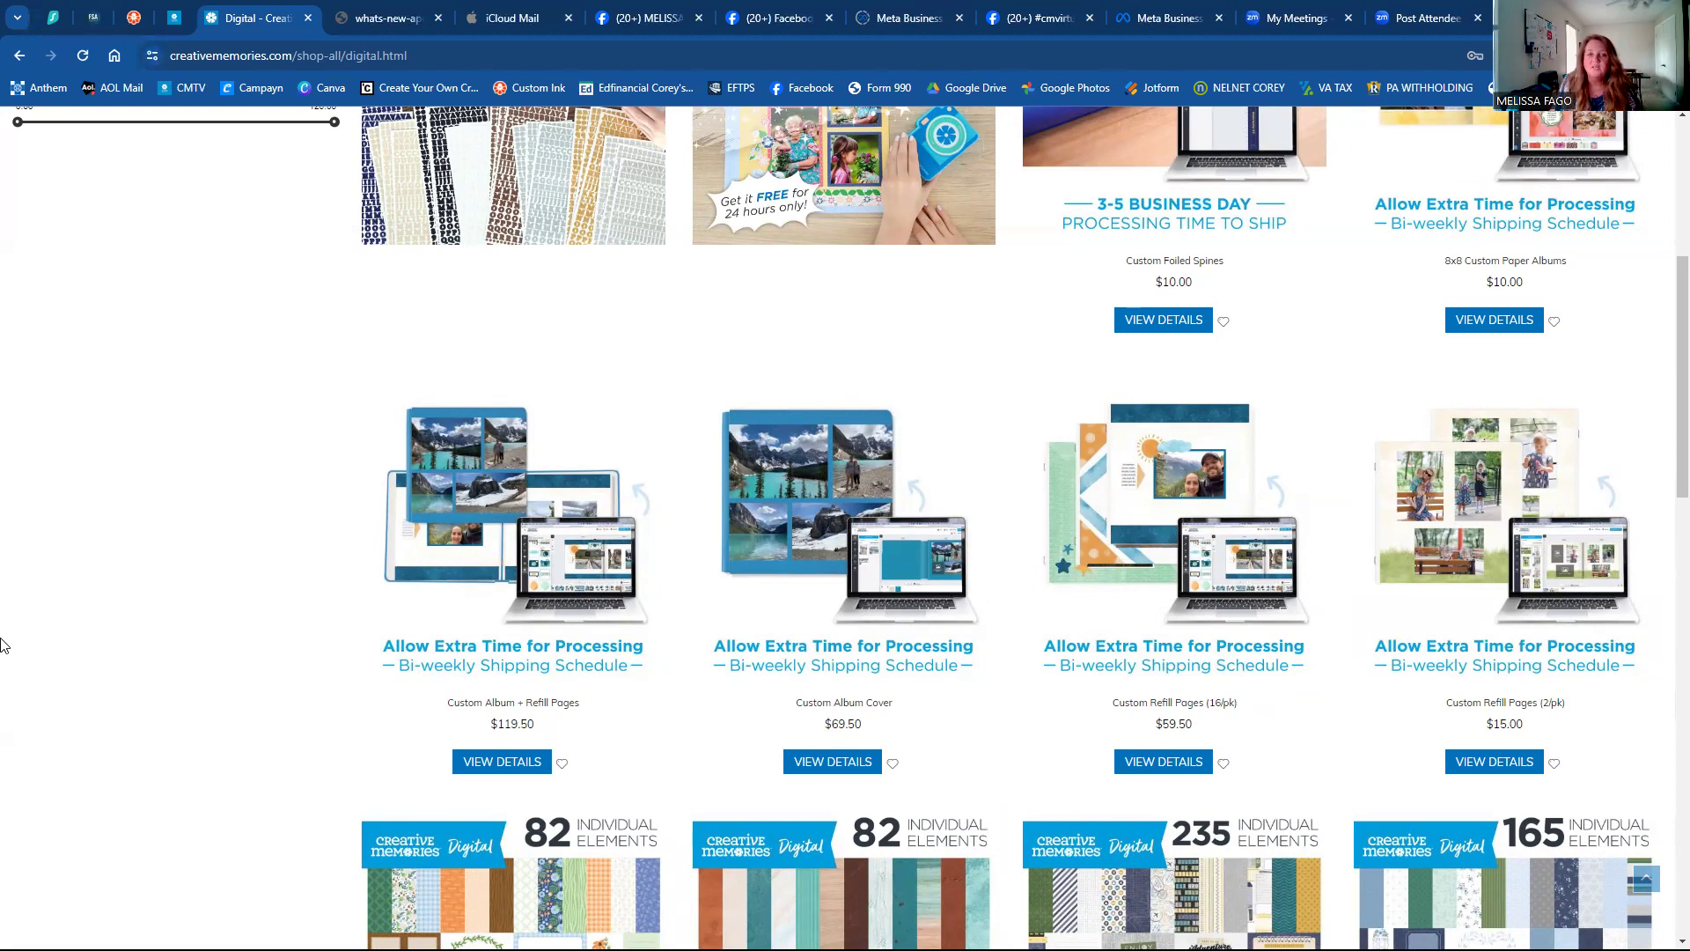
scroll(2, 634, down, 5)
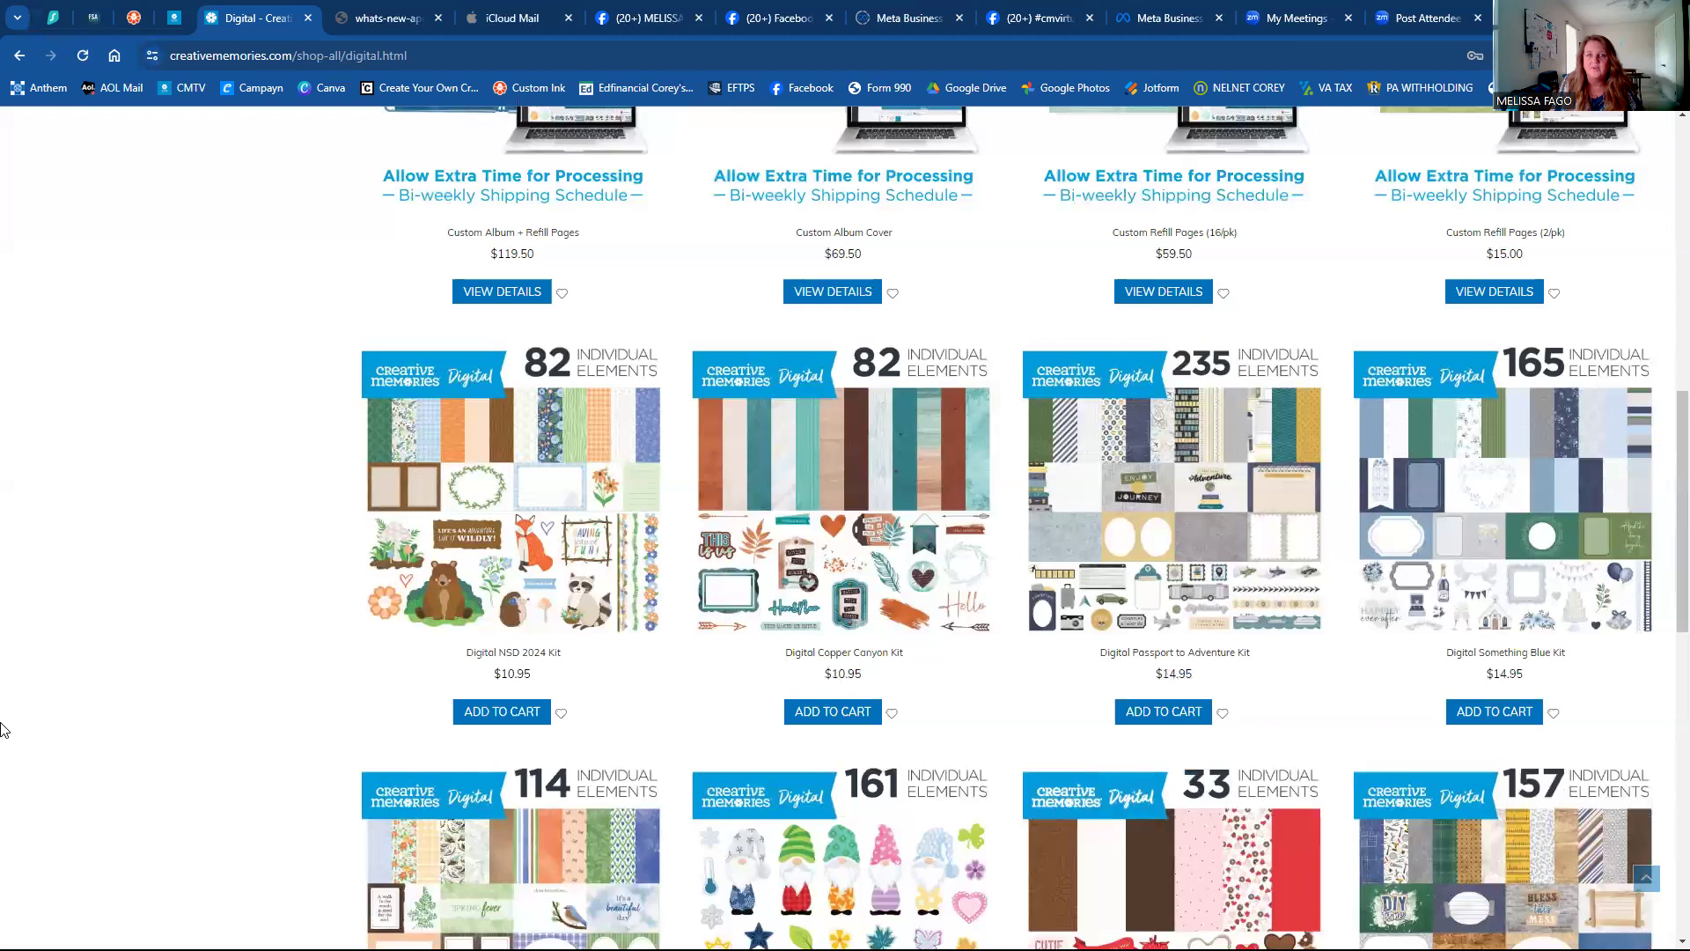
scroll(515, 623, down, 1)
scroll(517, 623, down, 9)
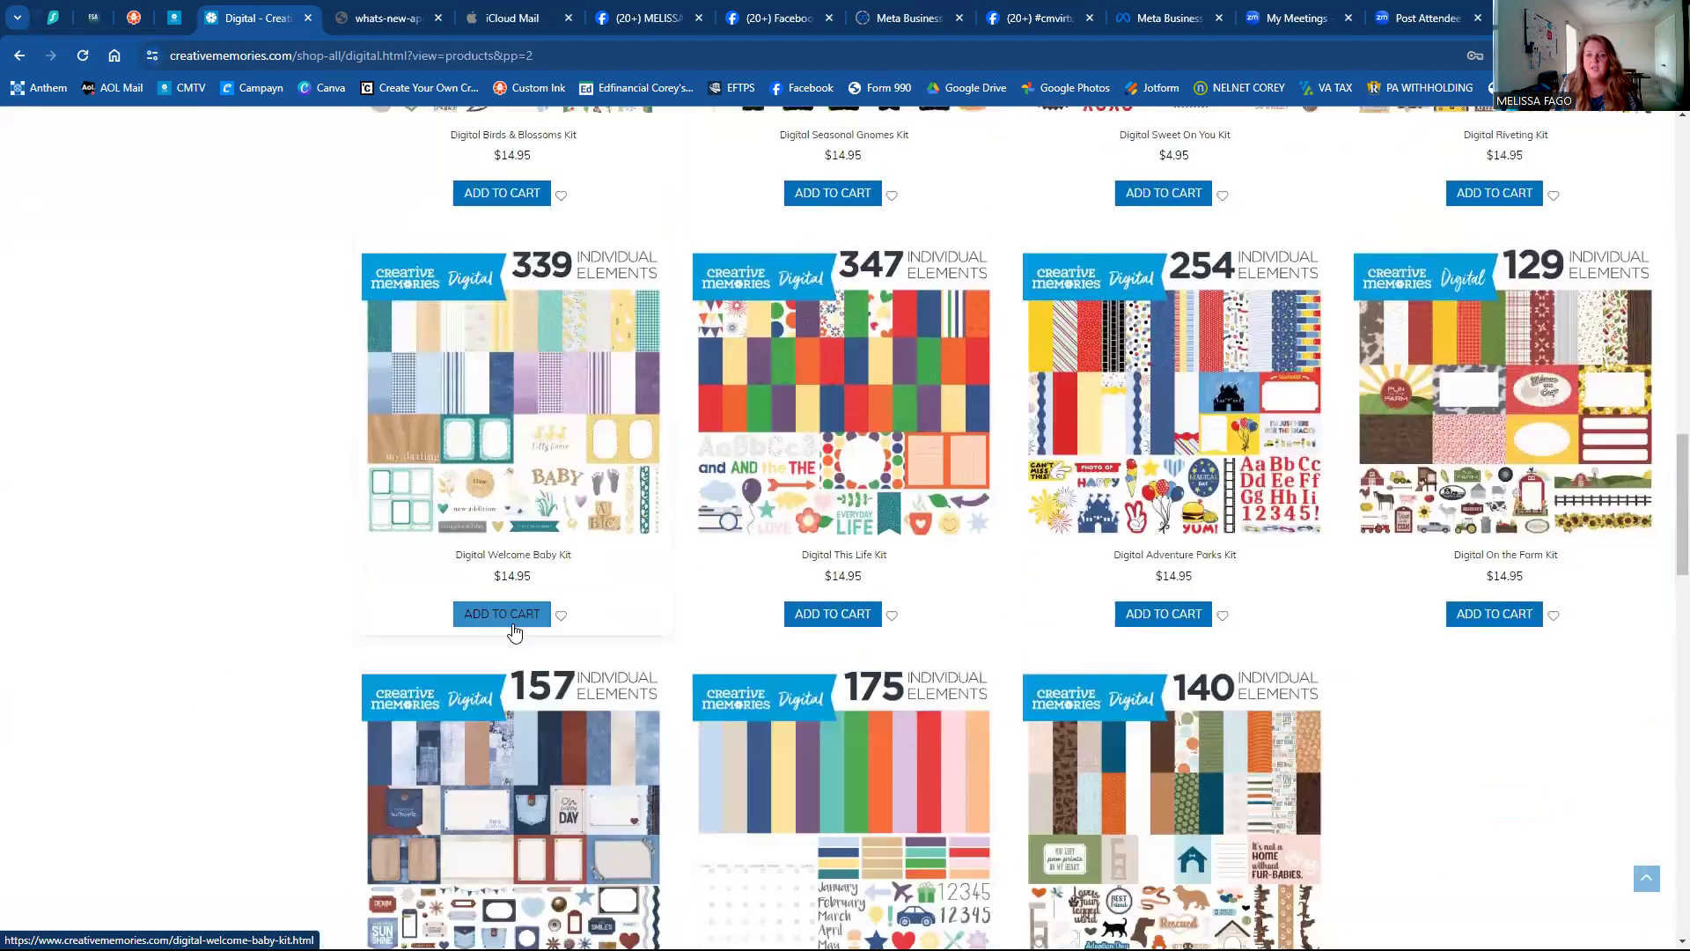
click(514, 624)
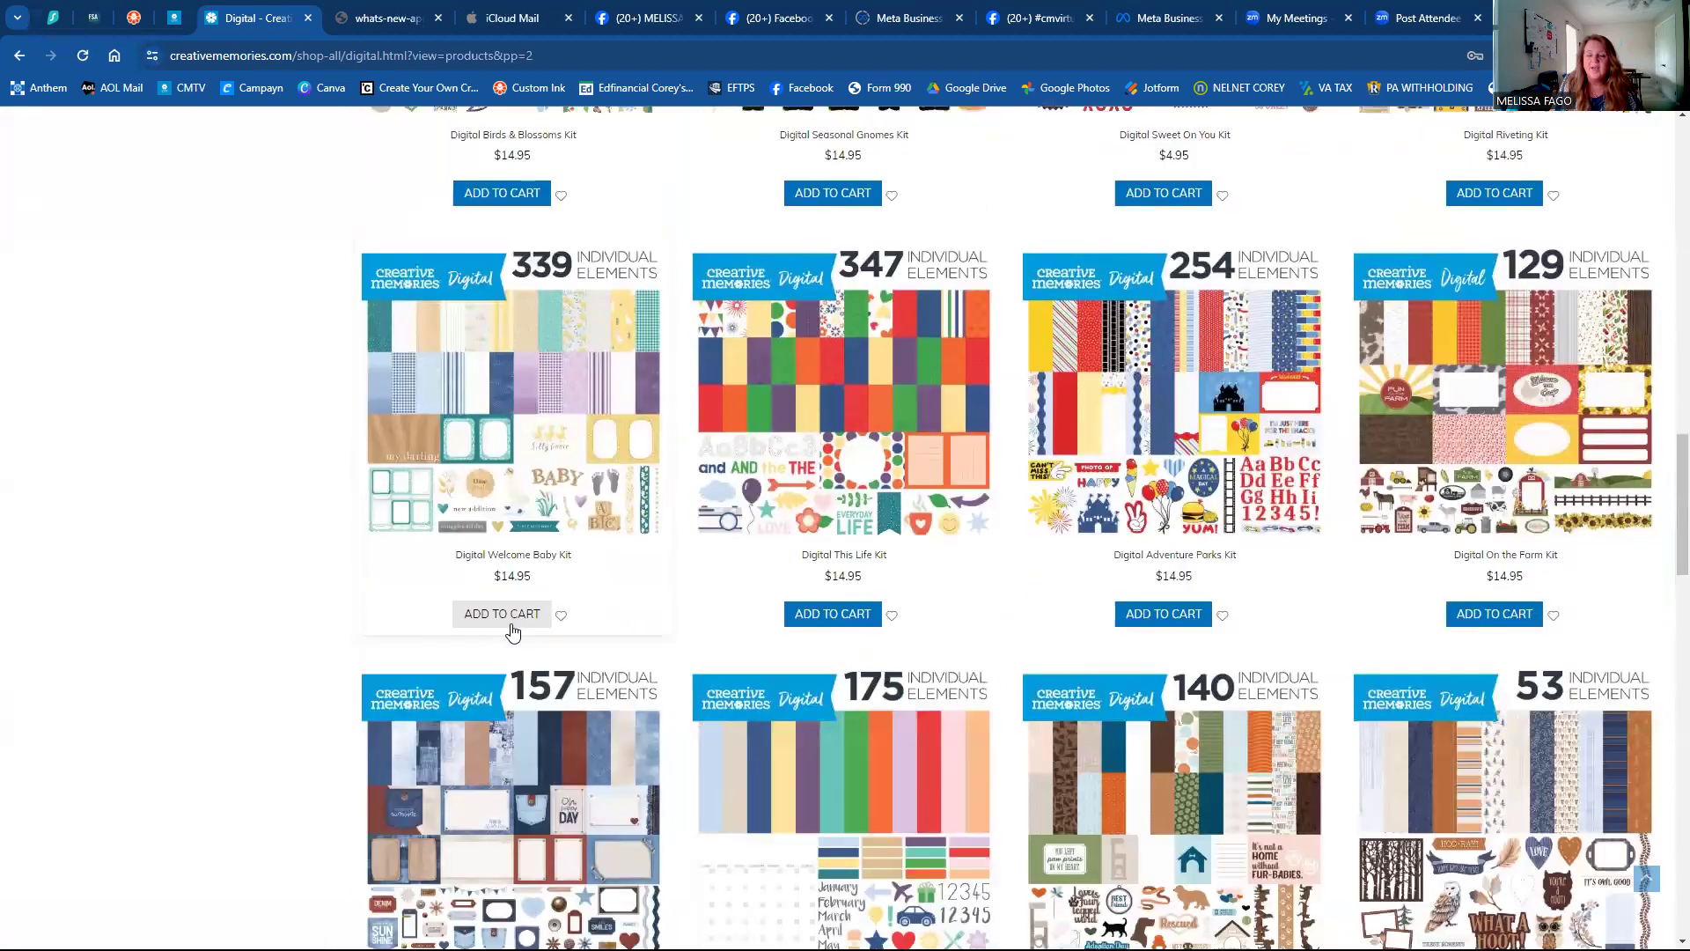
Open the Custom Refill Pages (2/pk) product page, priced at $15.00.
scroll(509, 632, up, 11)
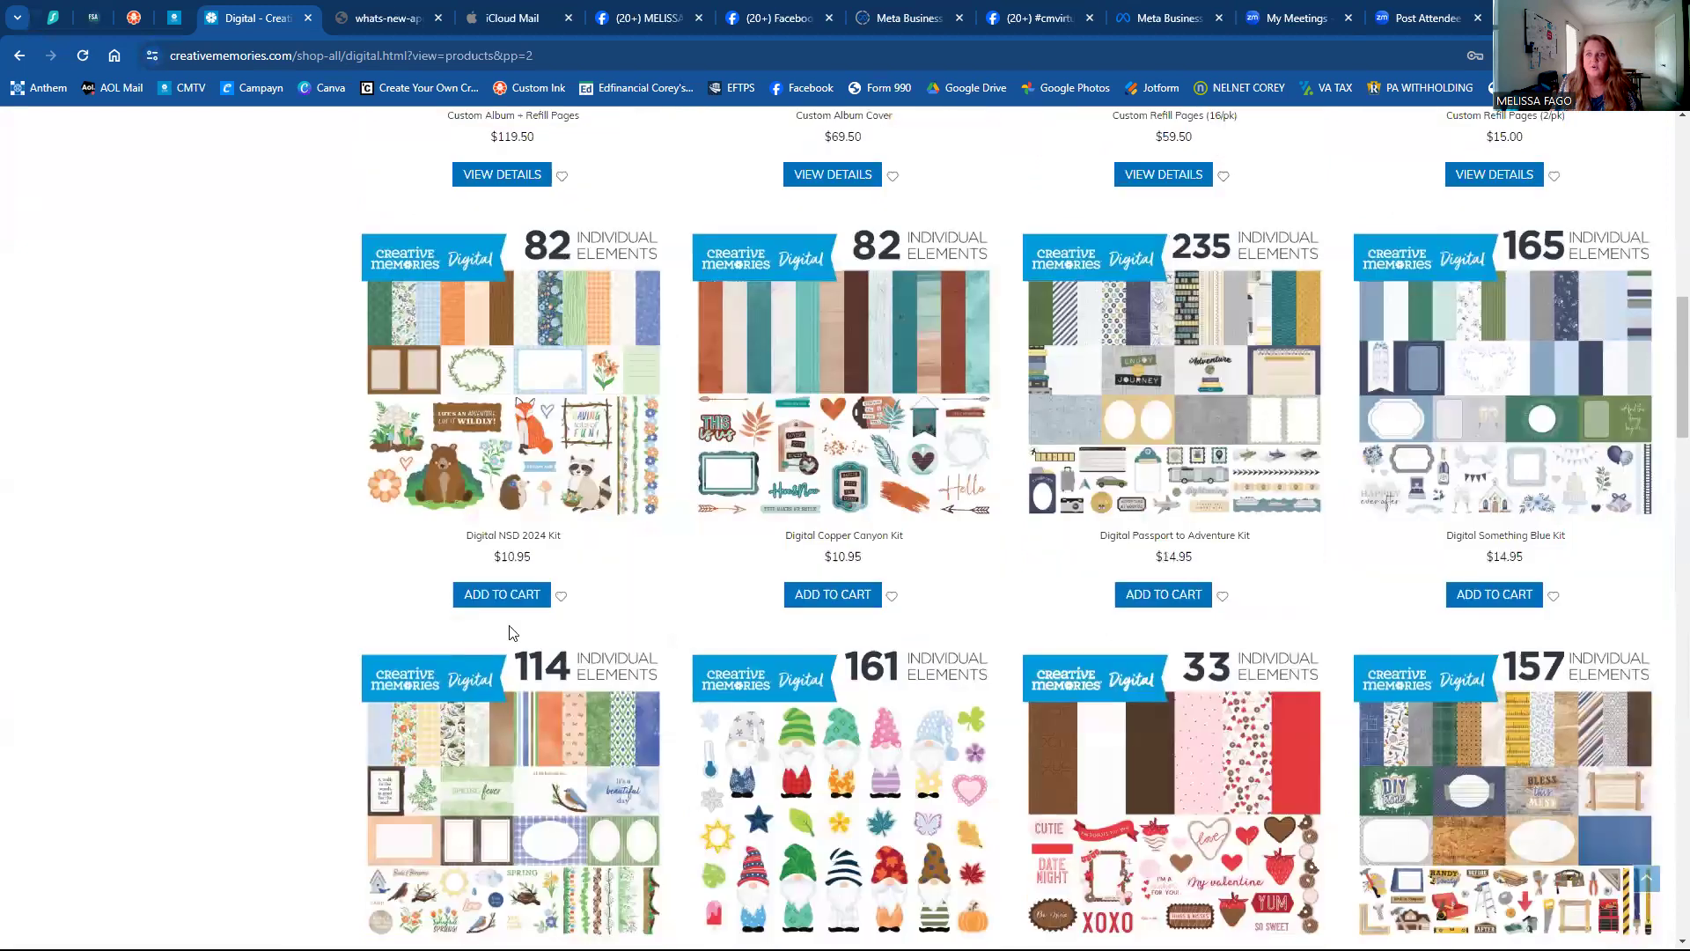
scroll(504, 636, up, 2)
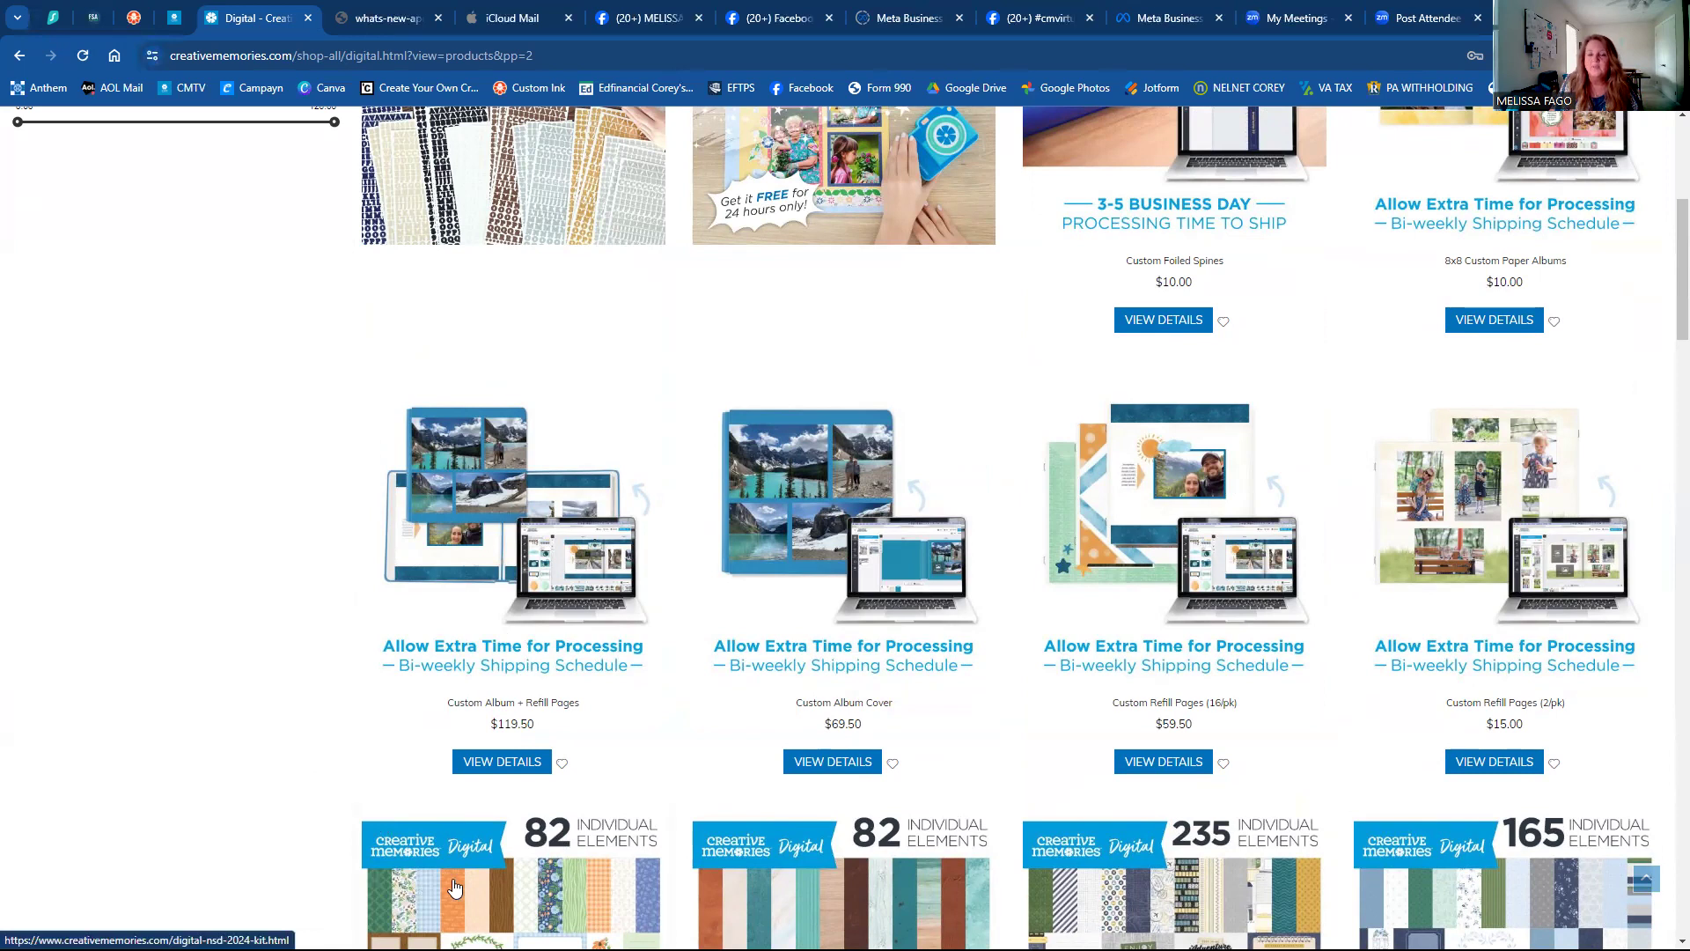
scroll(454, 885, down, 1)
scroll(454, 885, down, 4)
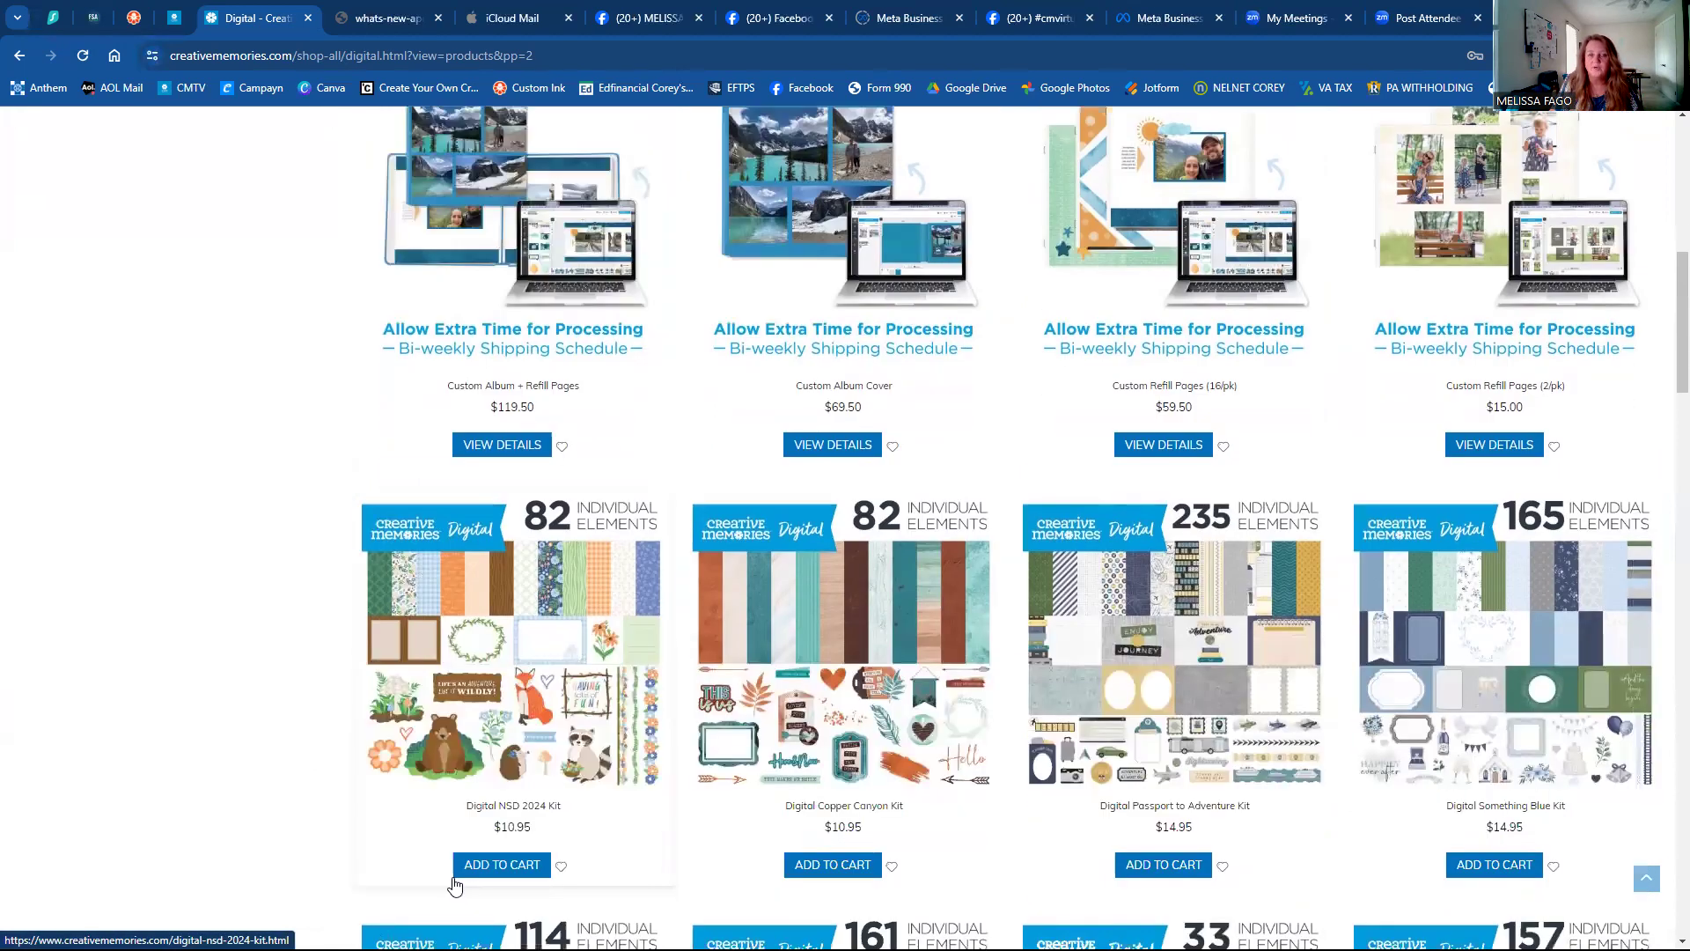
scroll(199, 568, up, 5)
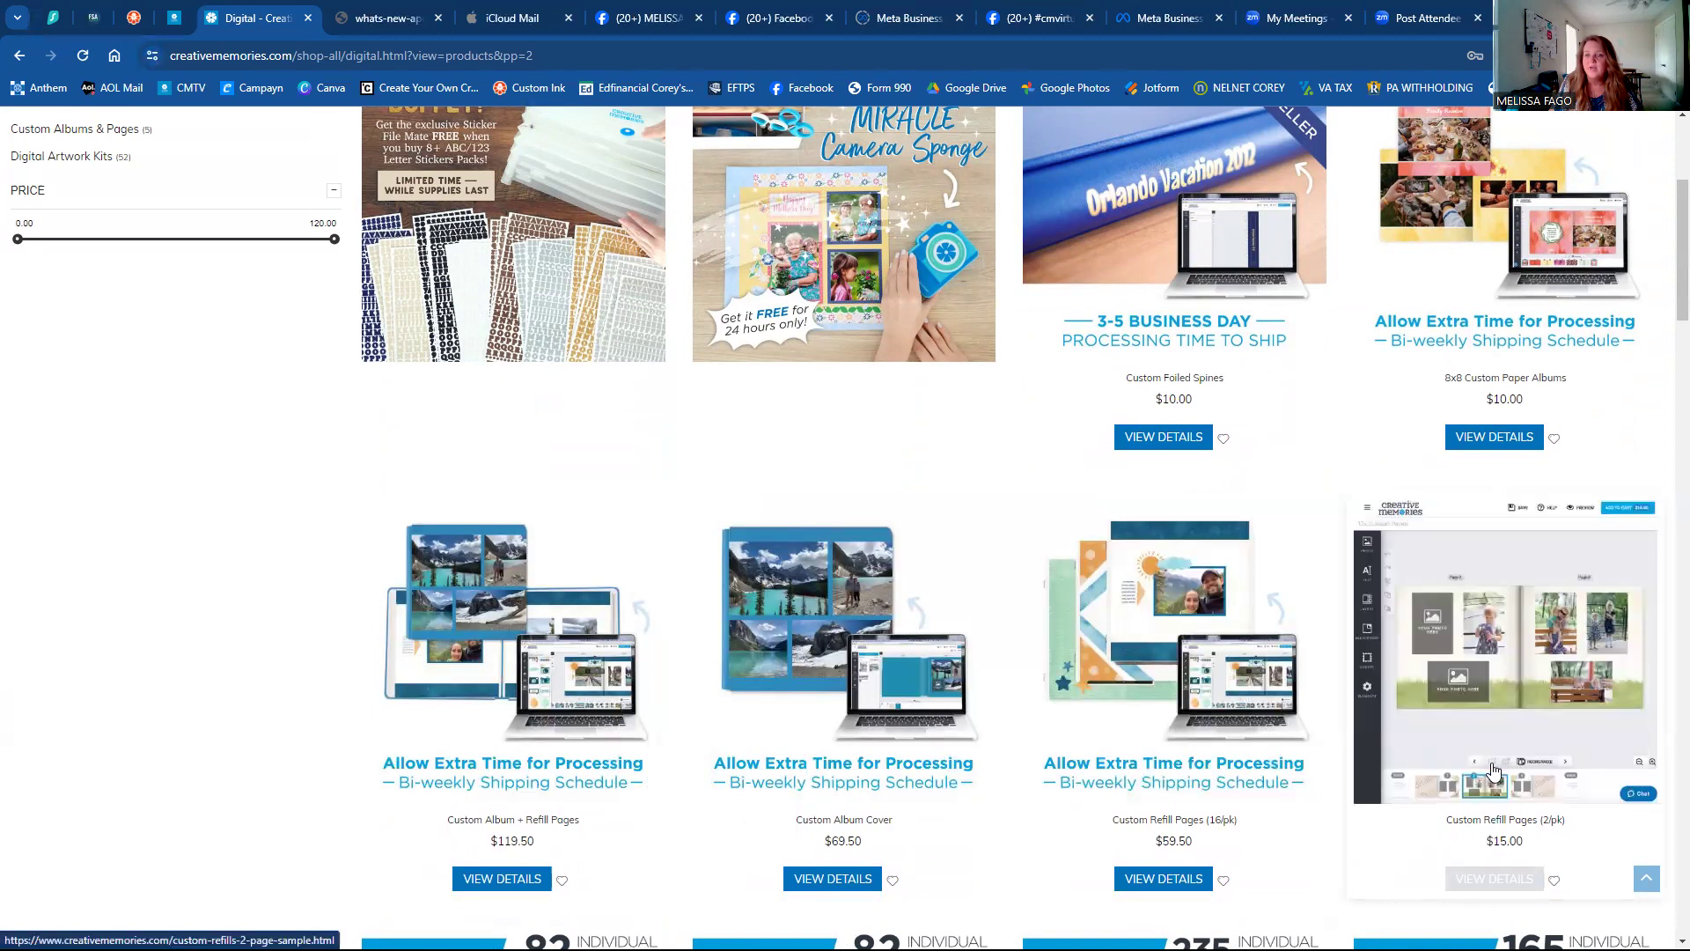
click(1481, 885)
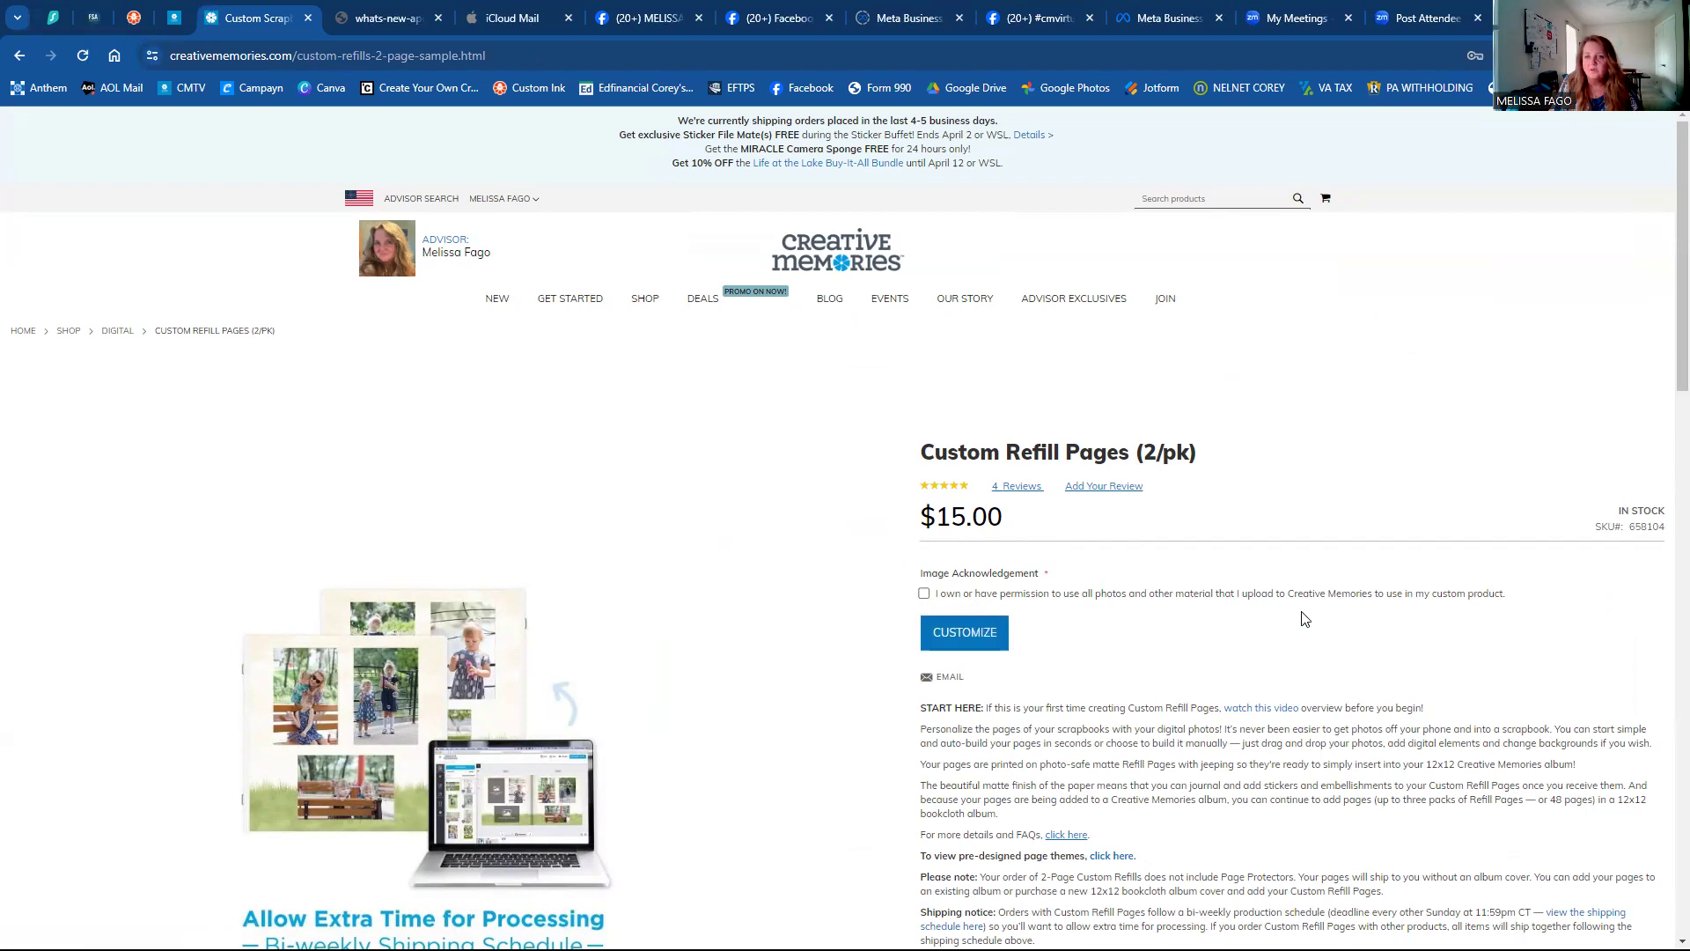
Accept the Image Acknowledgement for Custom Refill Pages (2/pk) and start customizing the product.
click(924, 595)
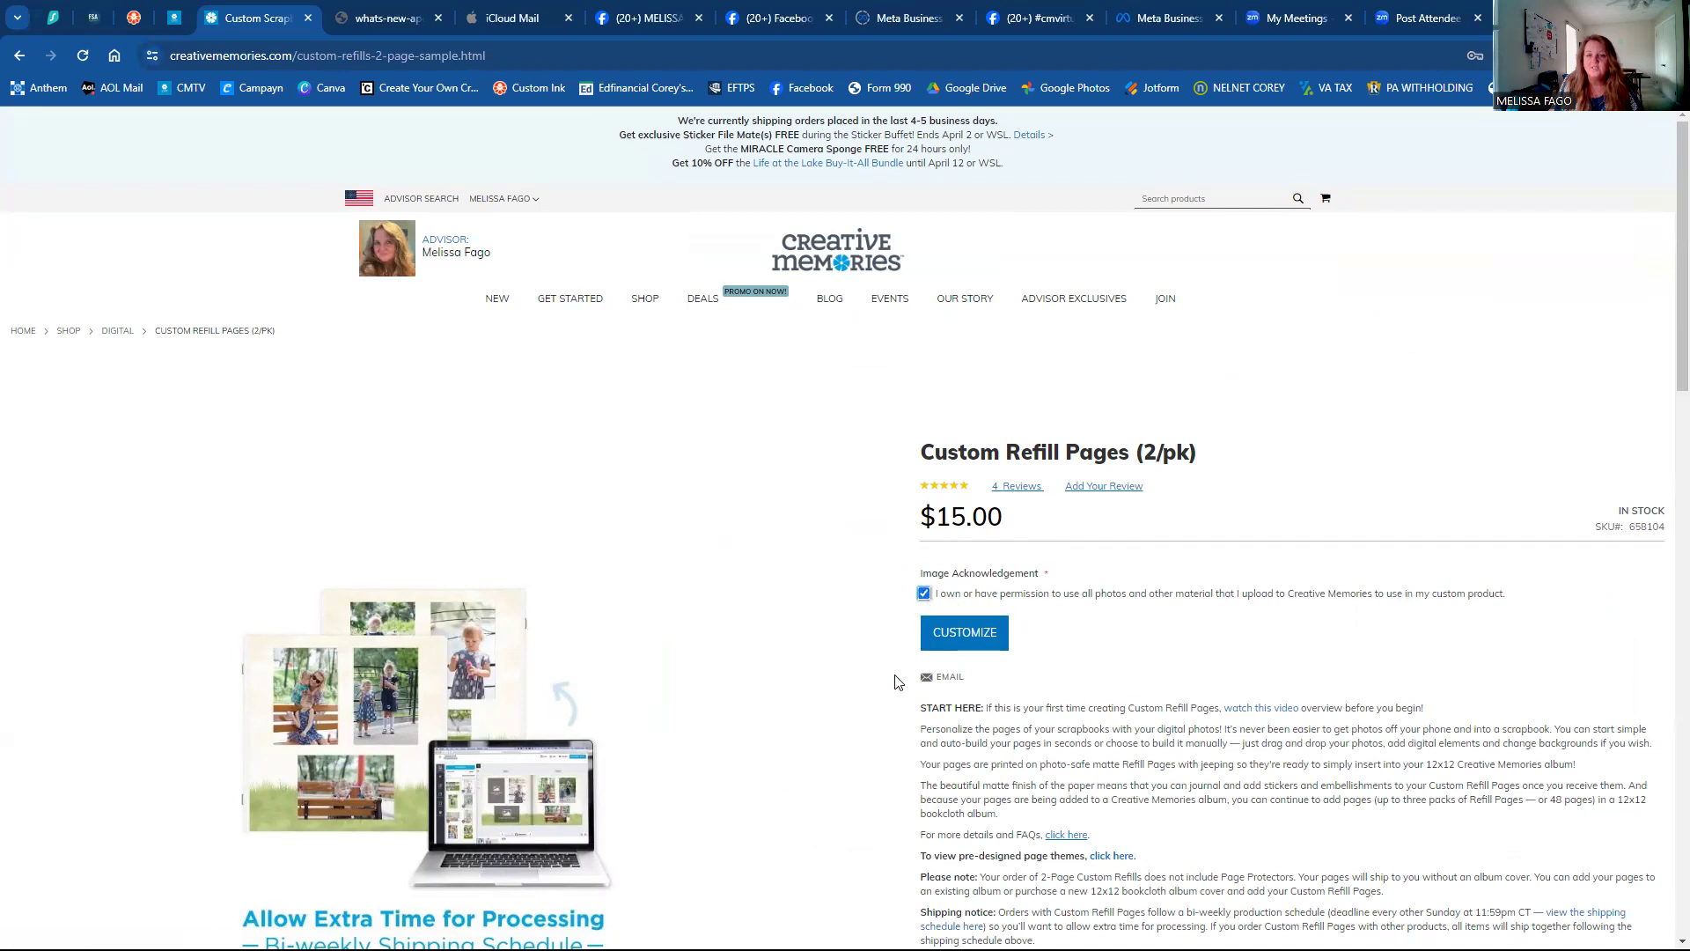
scroll(881, 664, down, 1)
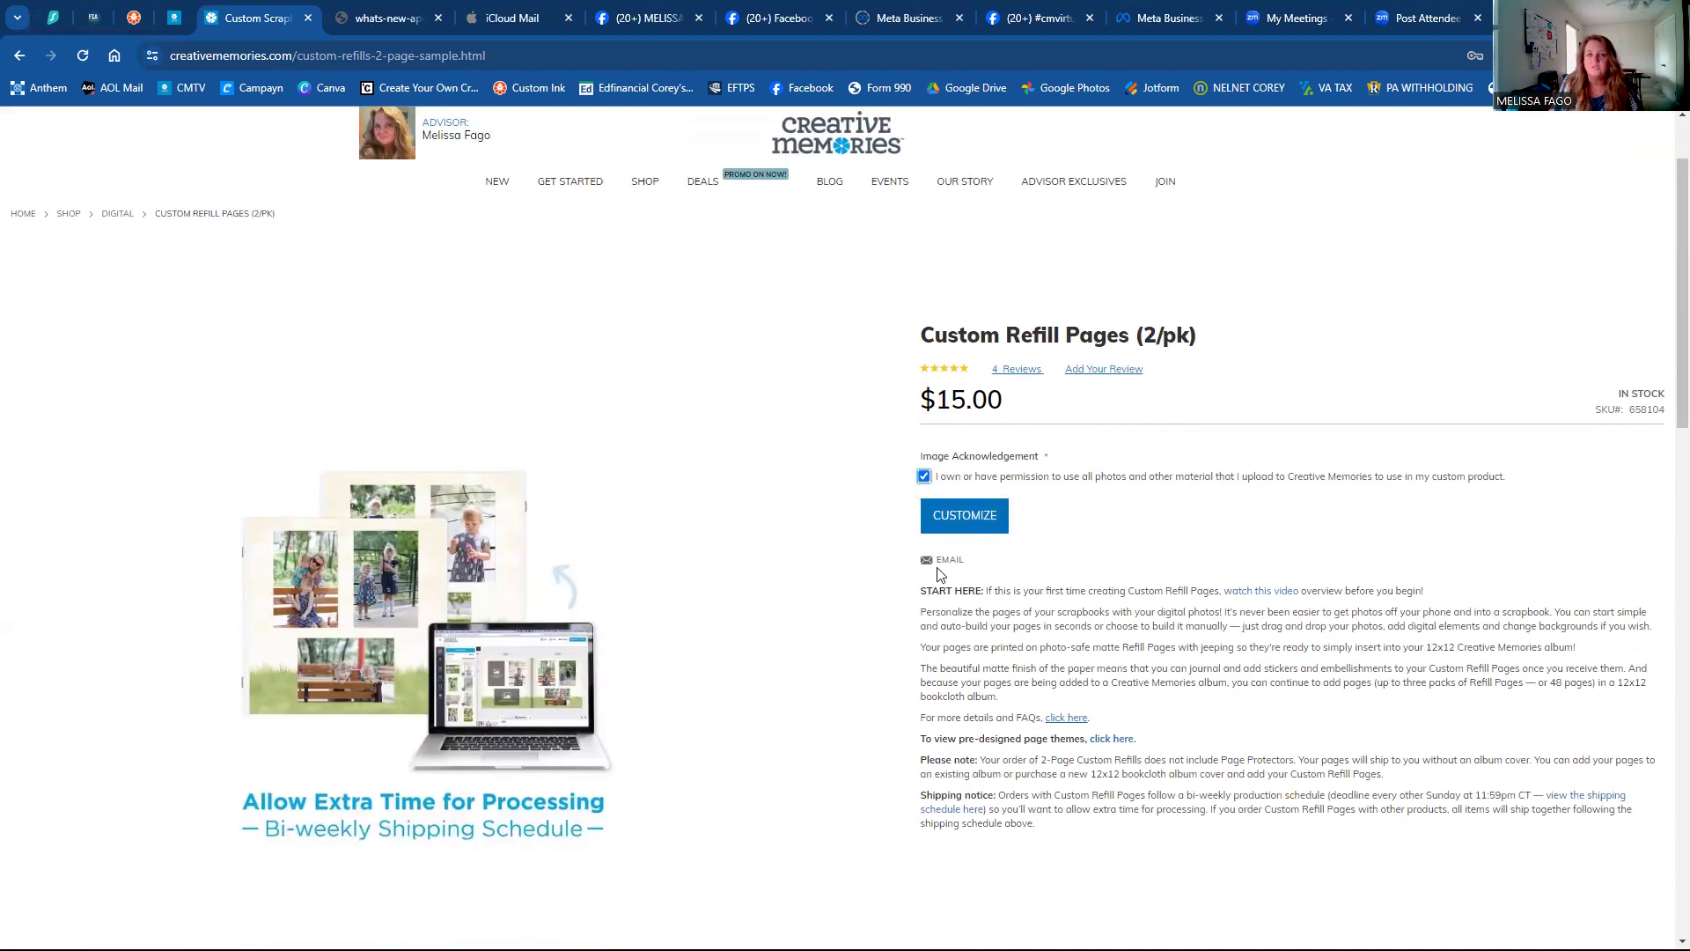
click(979, 521)
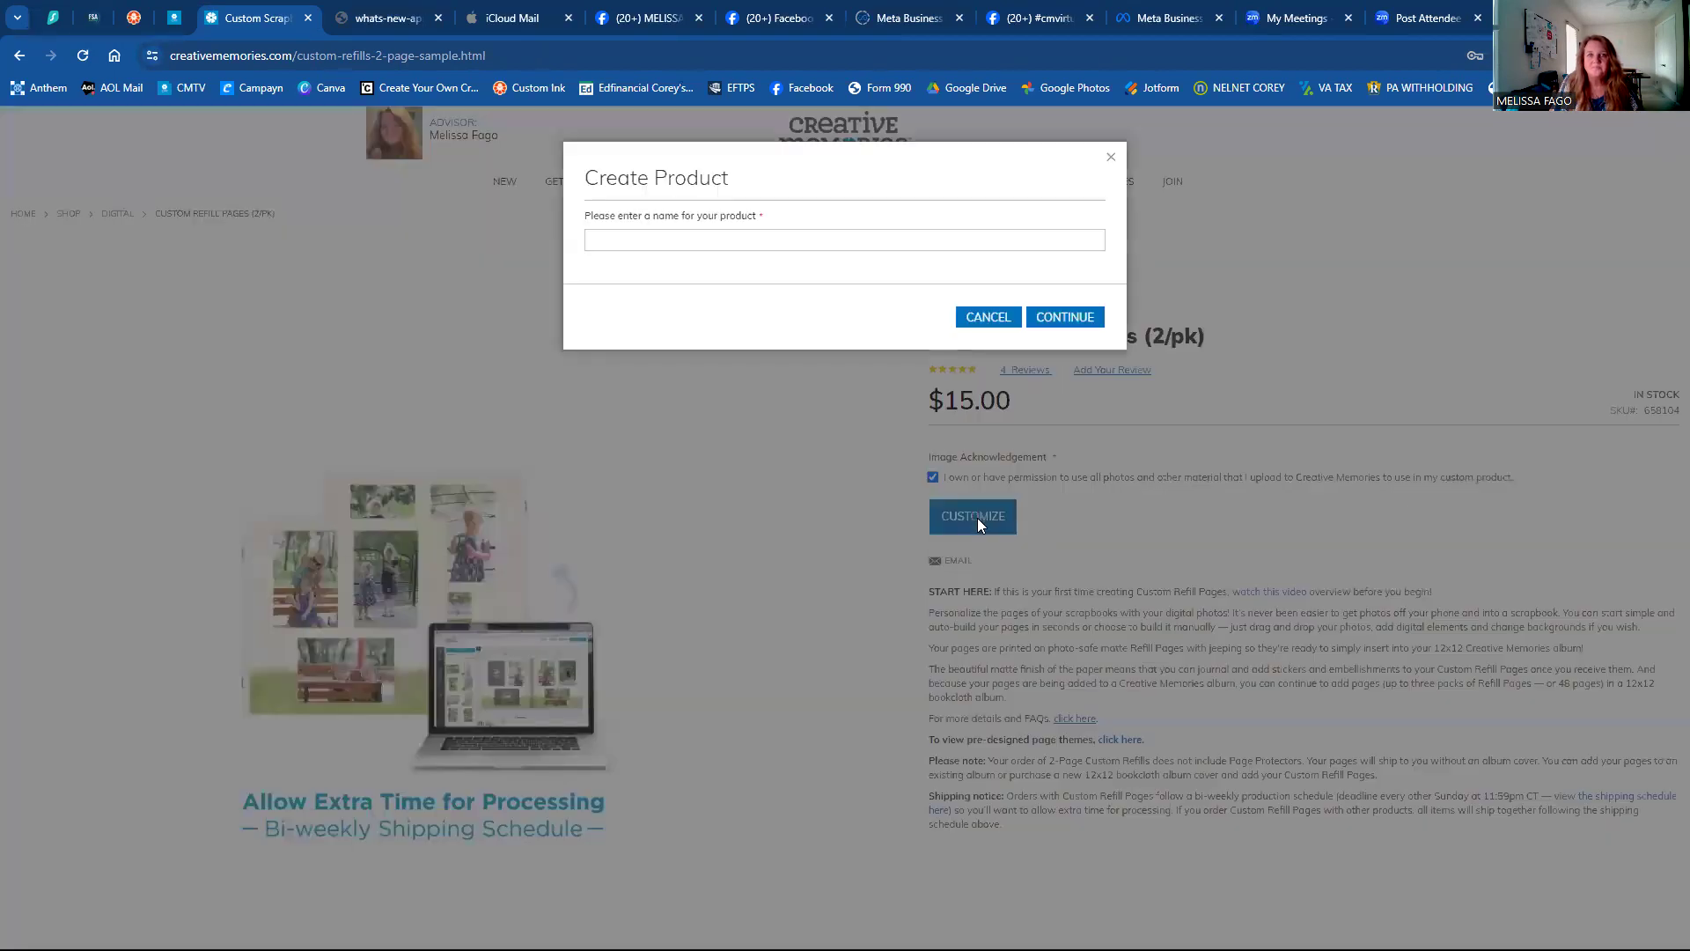
Name the custom refill product TEST, fixing the typo, and continue to the page designer.
click(859, 243)
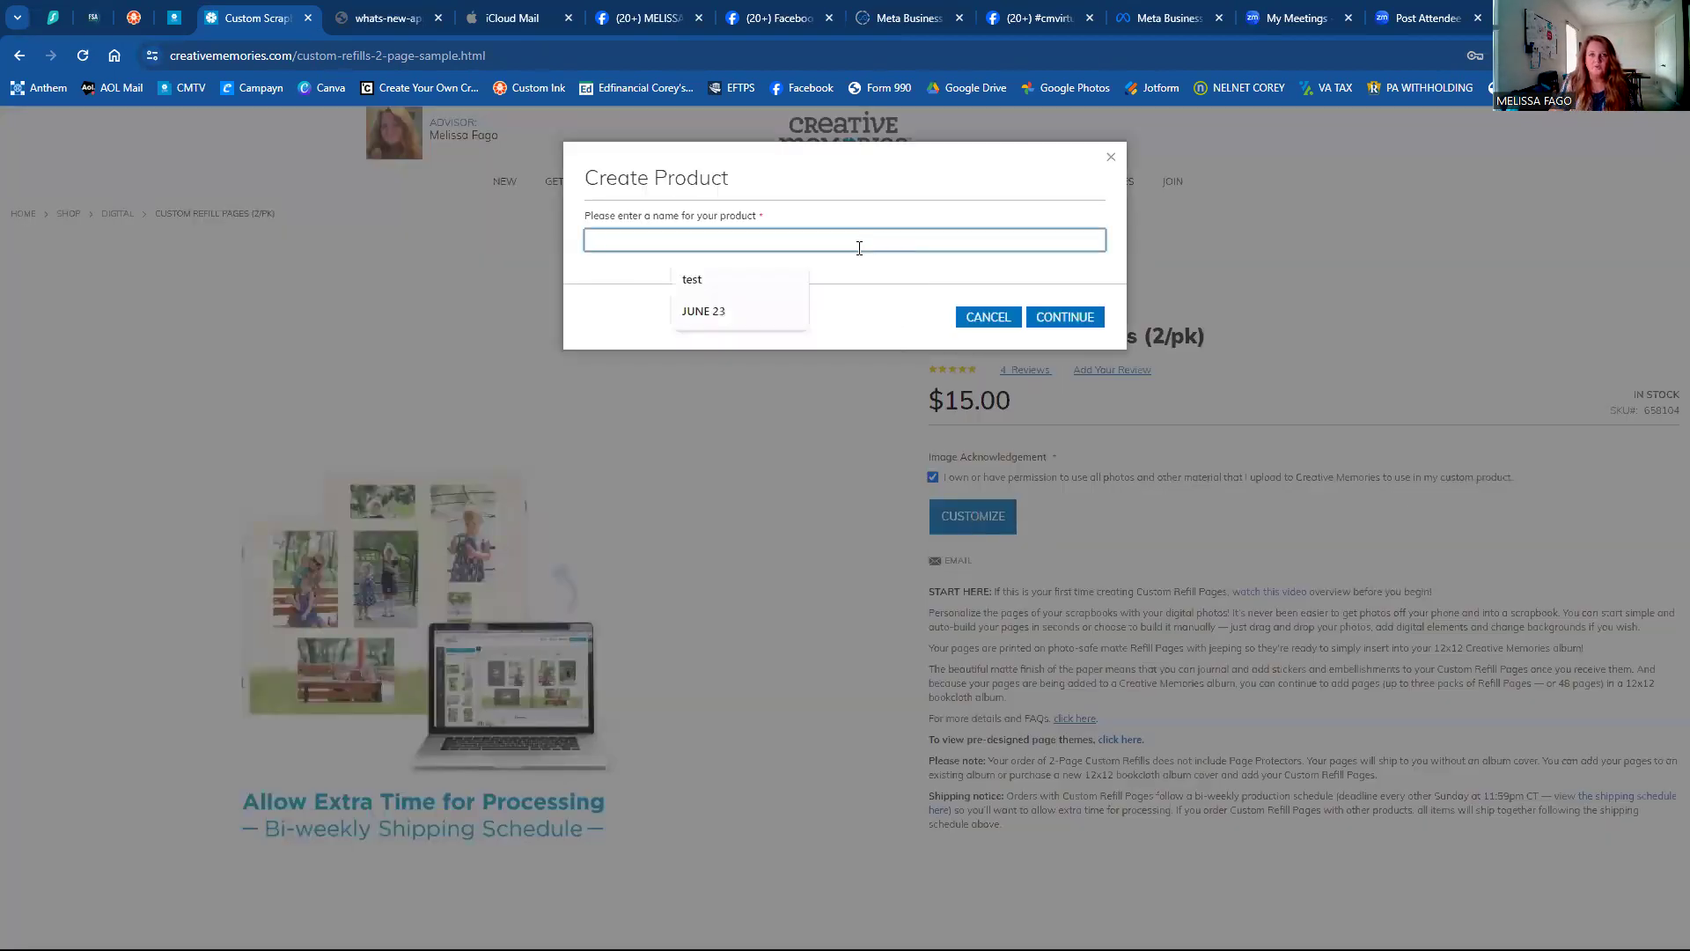
text(test)
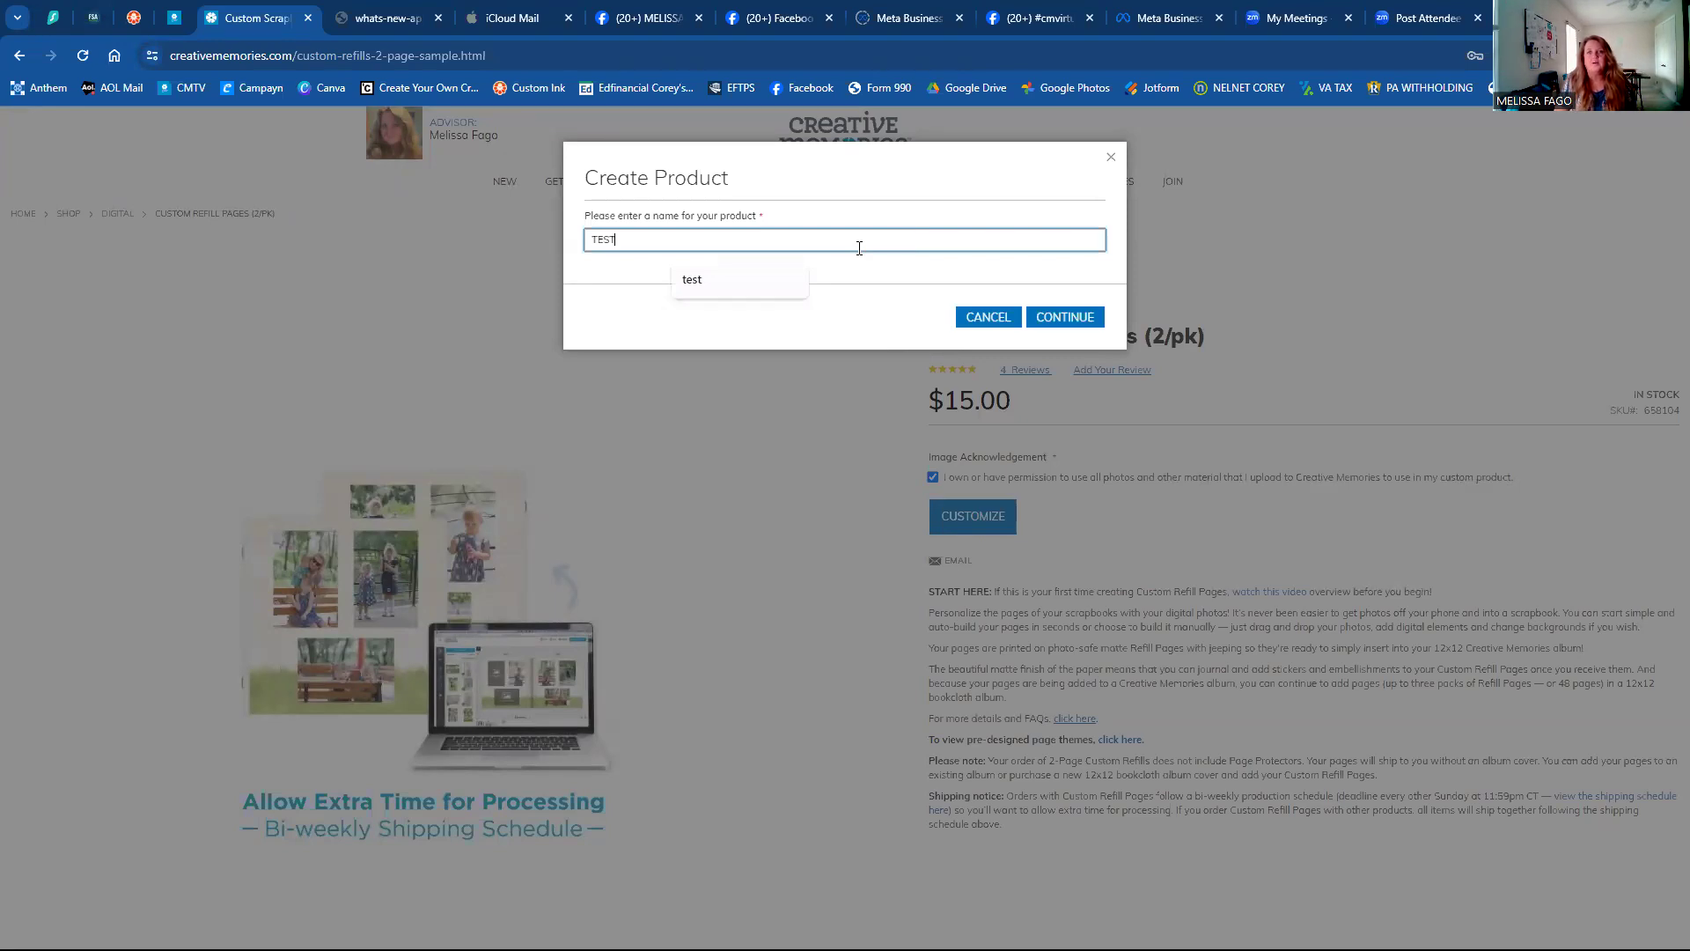
click(1048, 319)
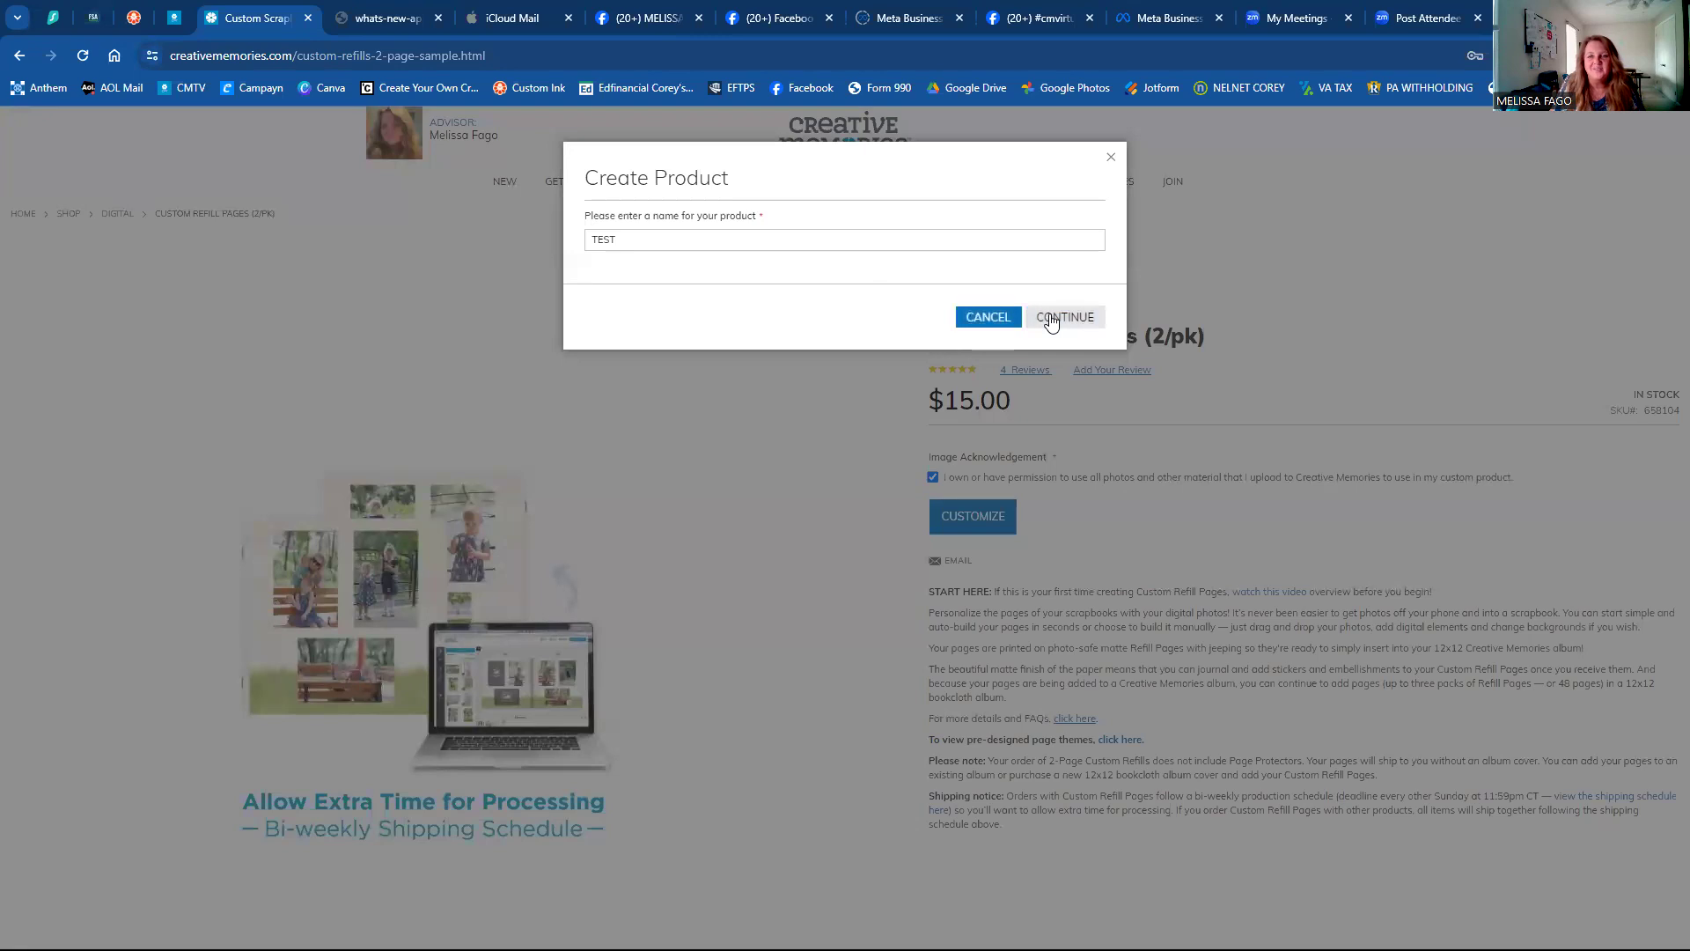
click(988, 240)
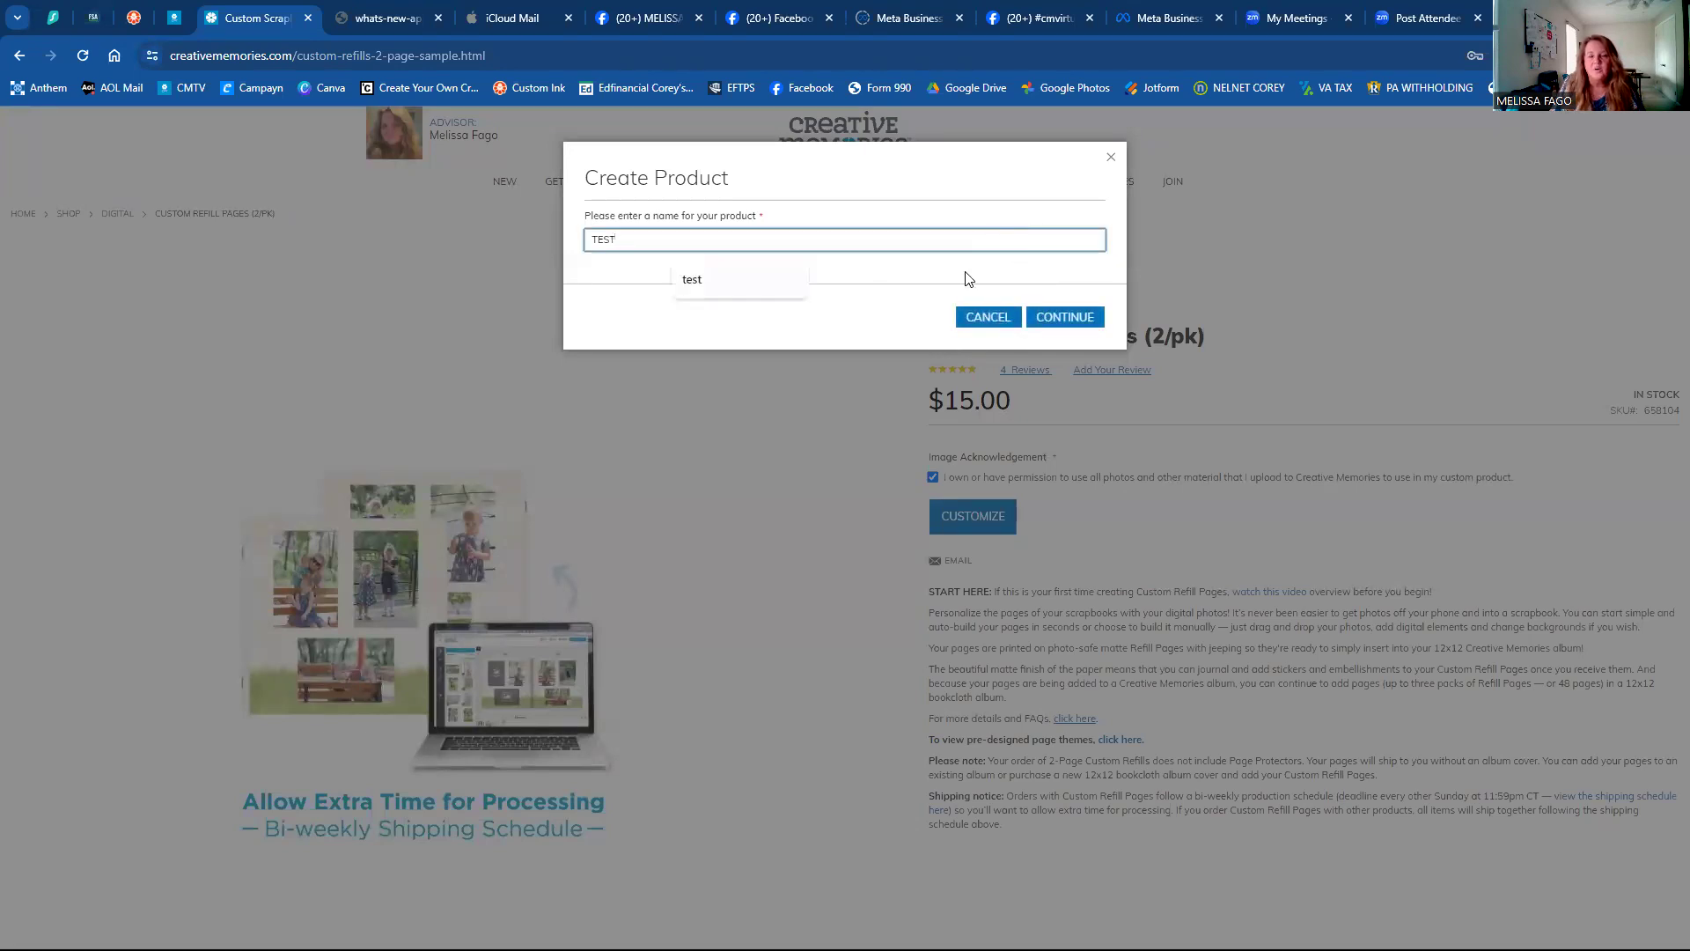
key(BackSpace)
key(BackSpace)
key(BackSpace)
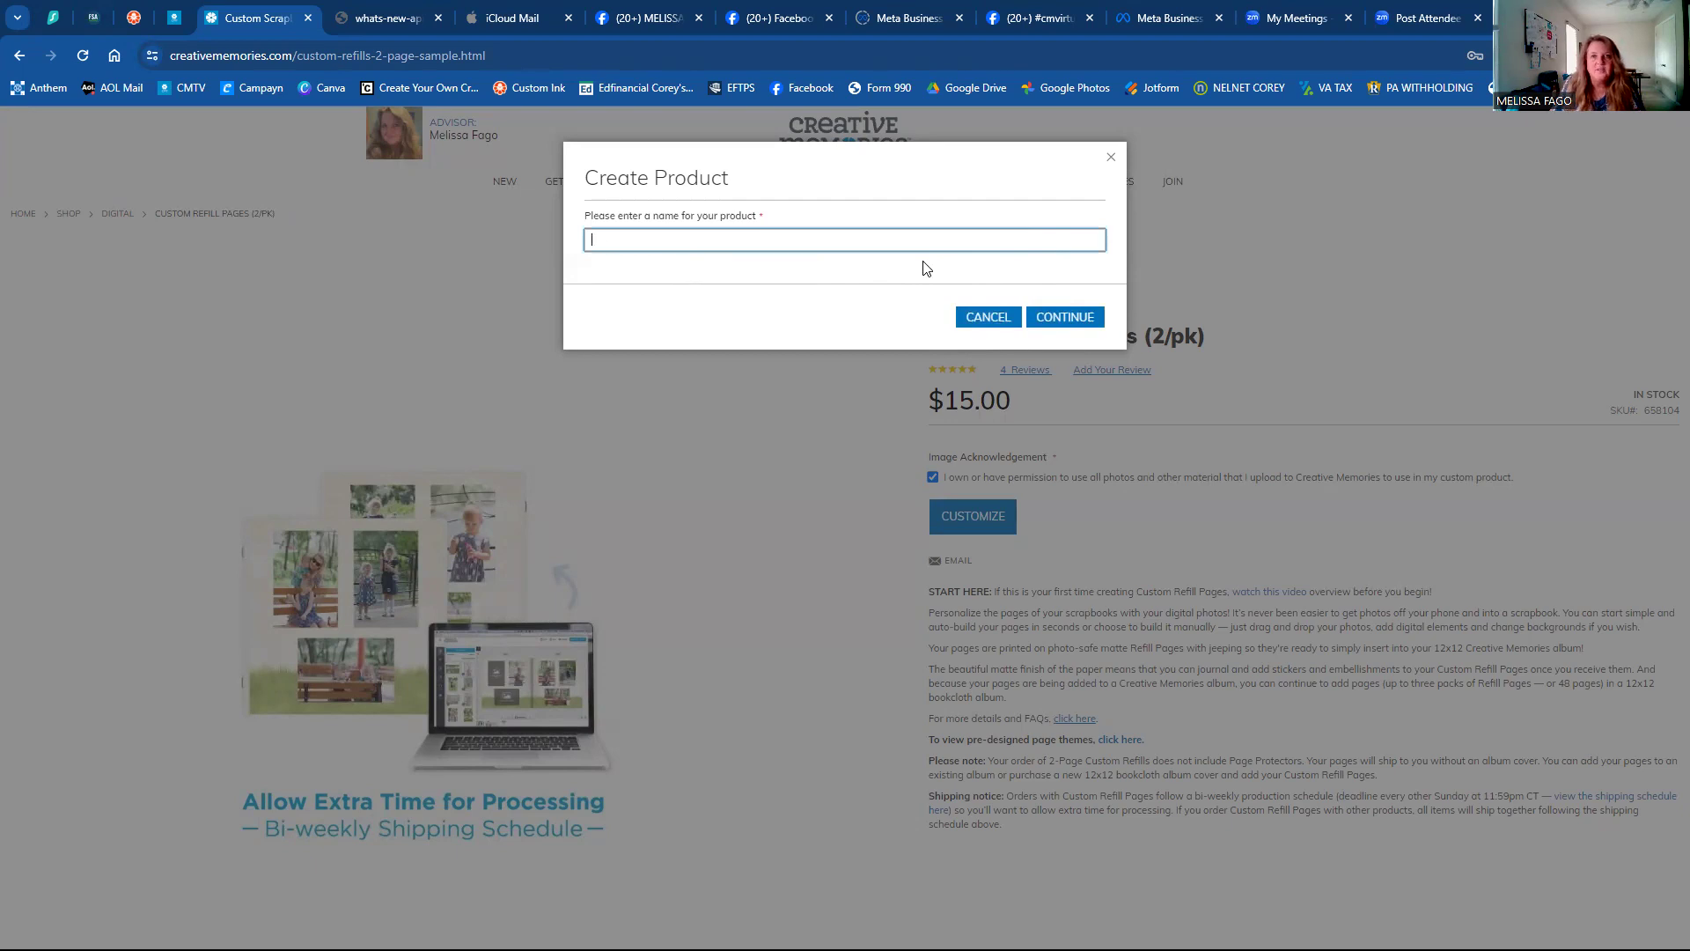
click(955, 238)
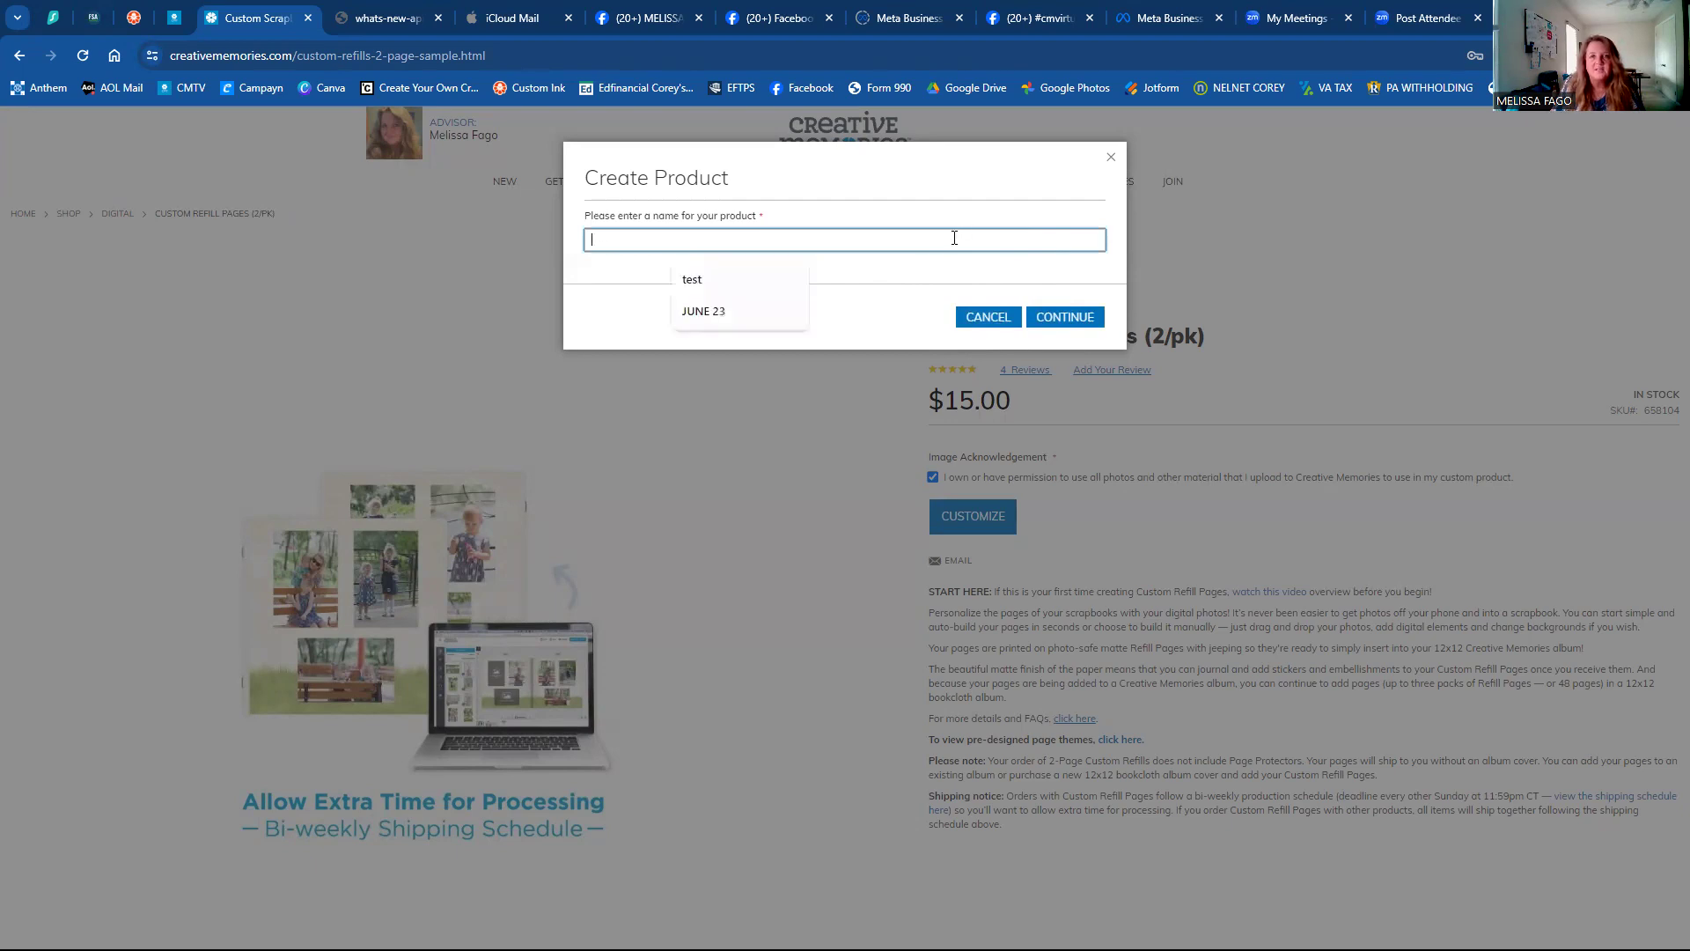
text(TESTS)
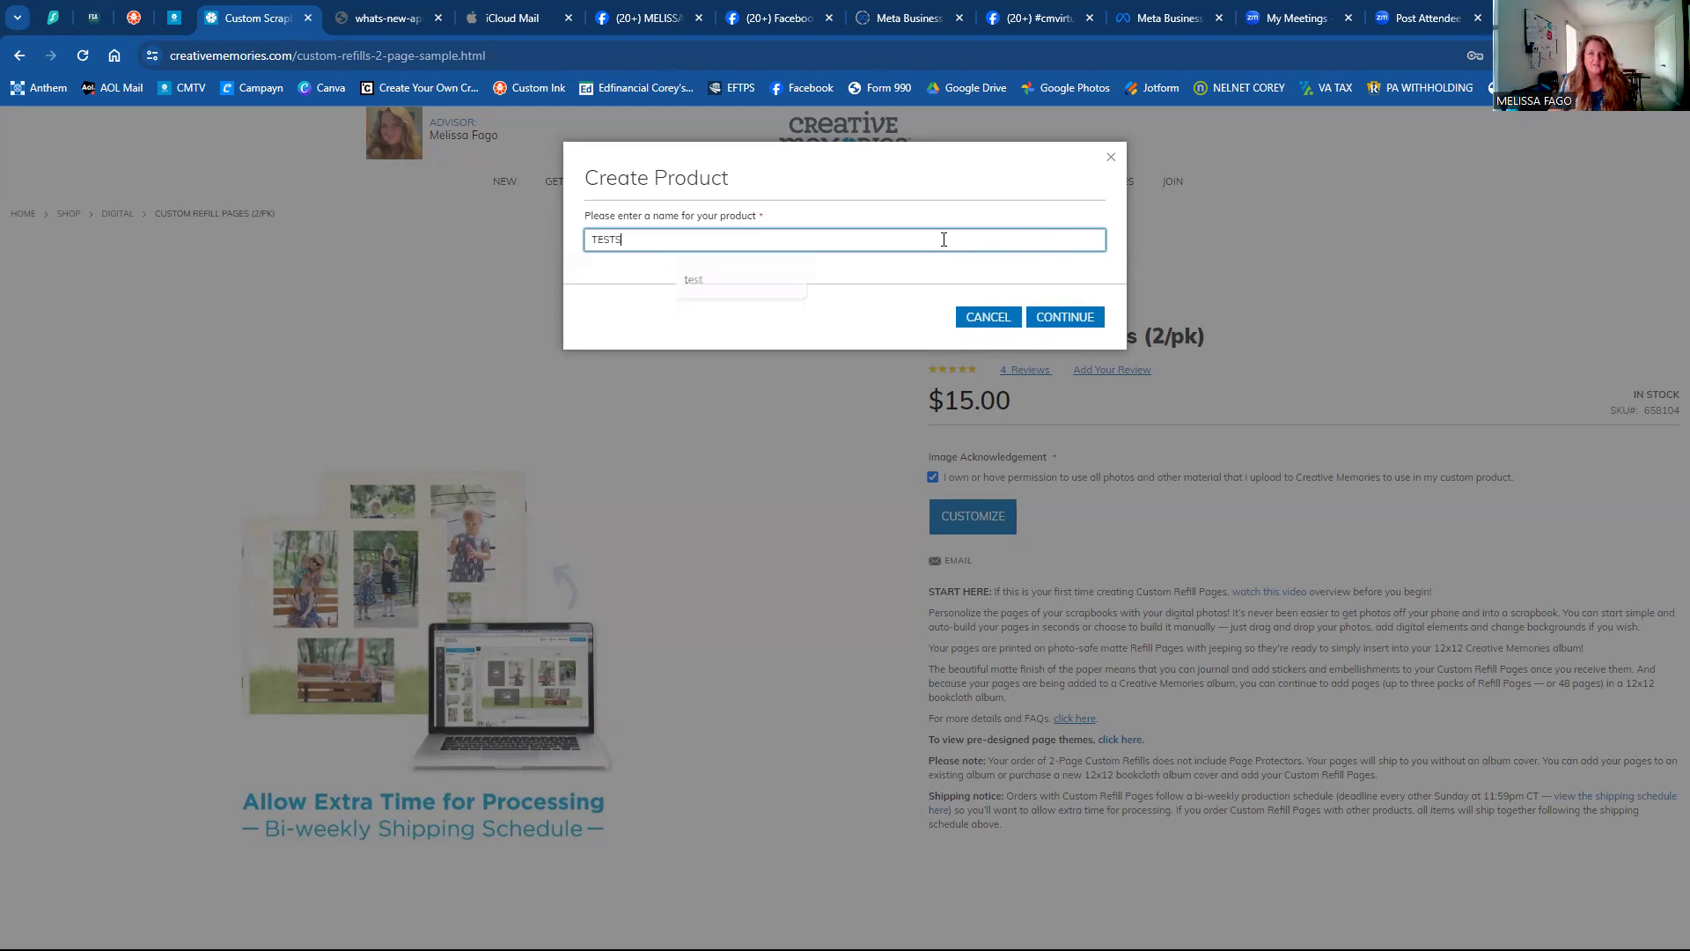
key(BackSpace)
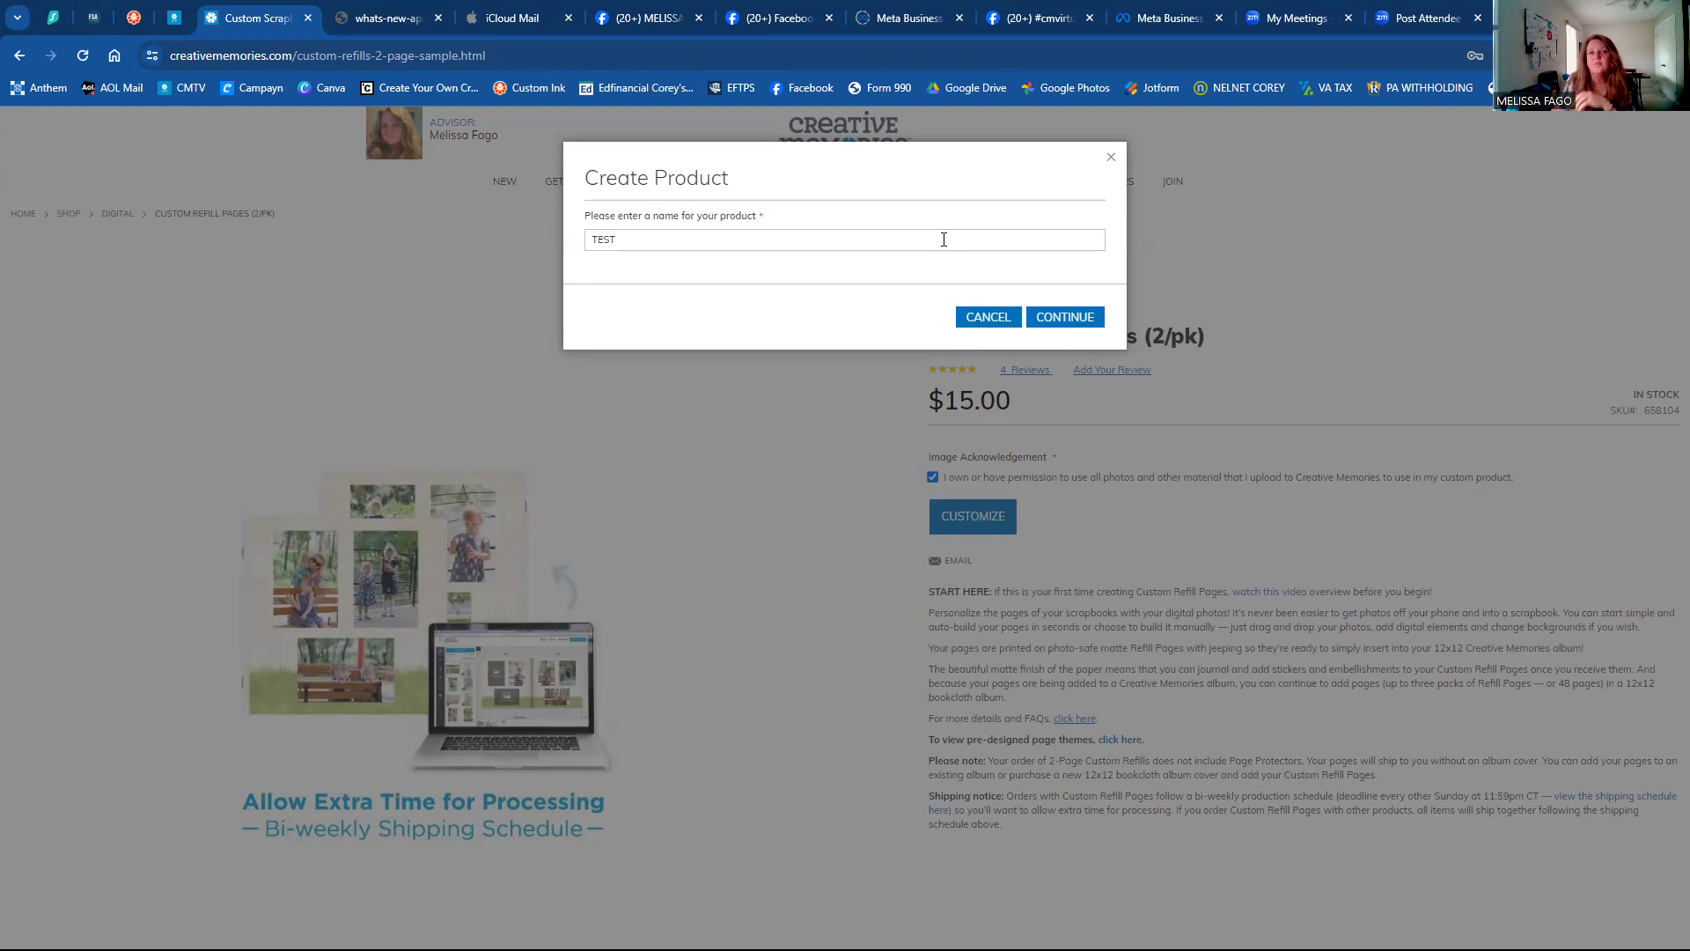
click(1054, 313)
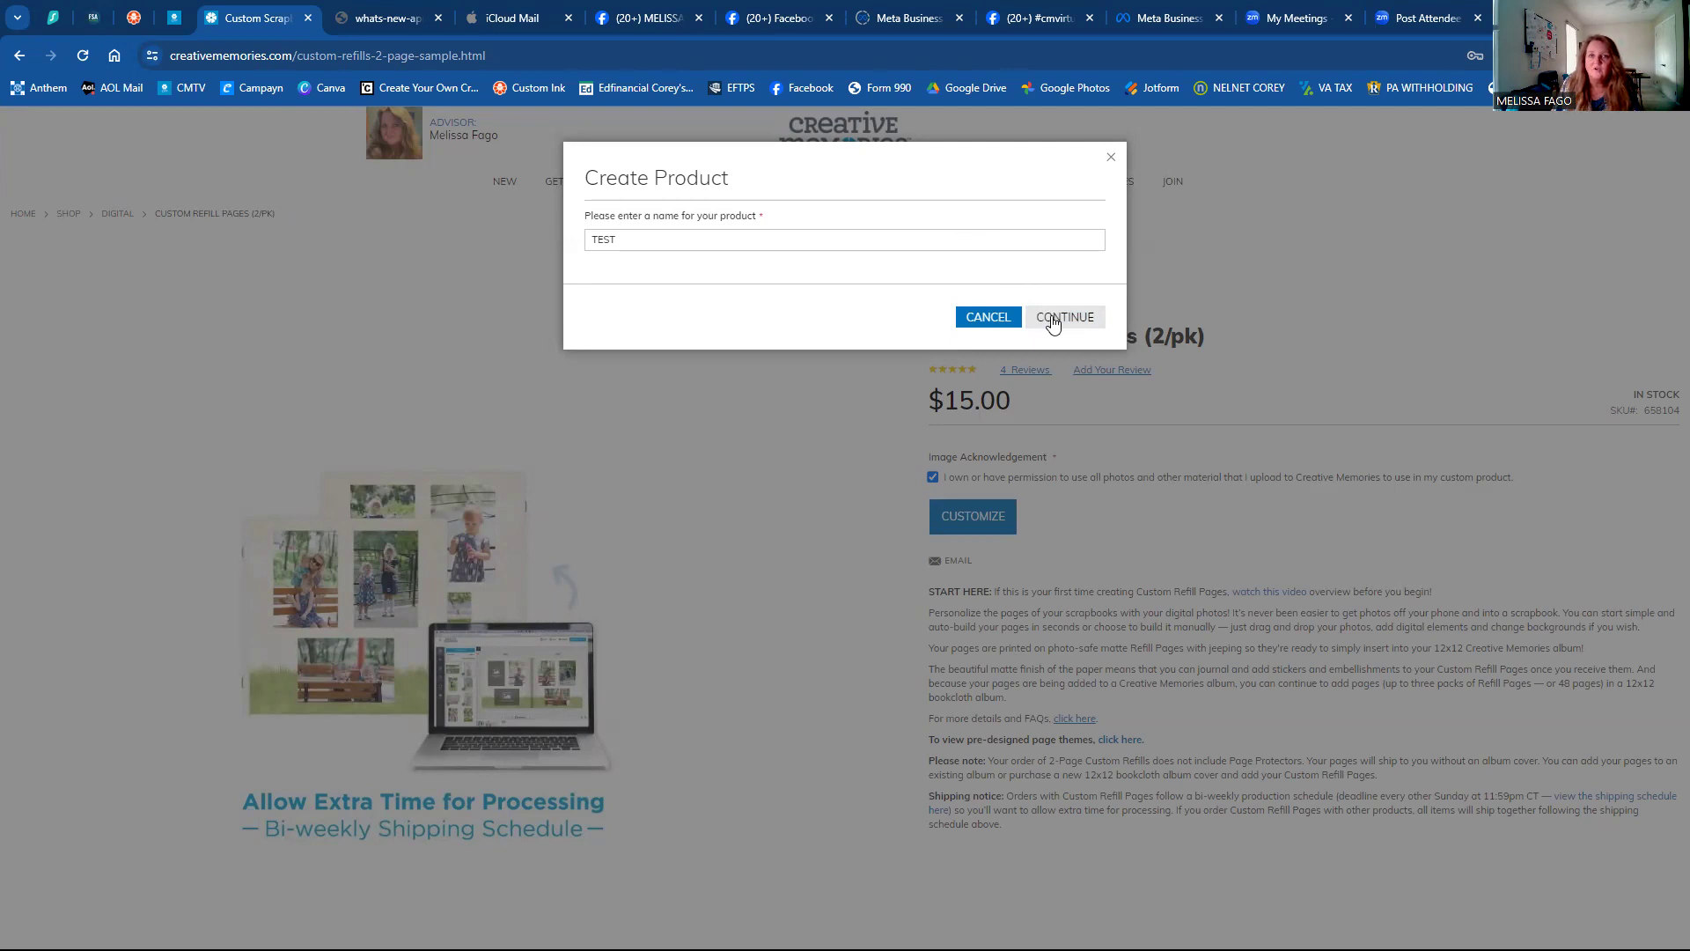
click(1053, 322)
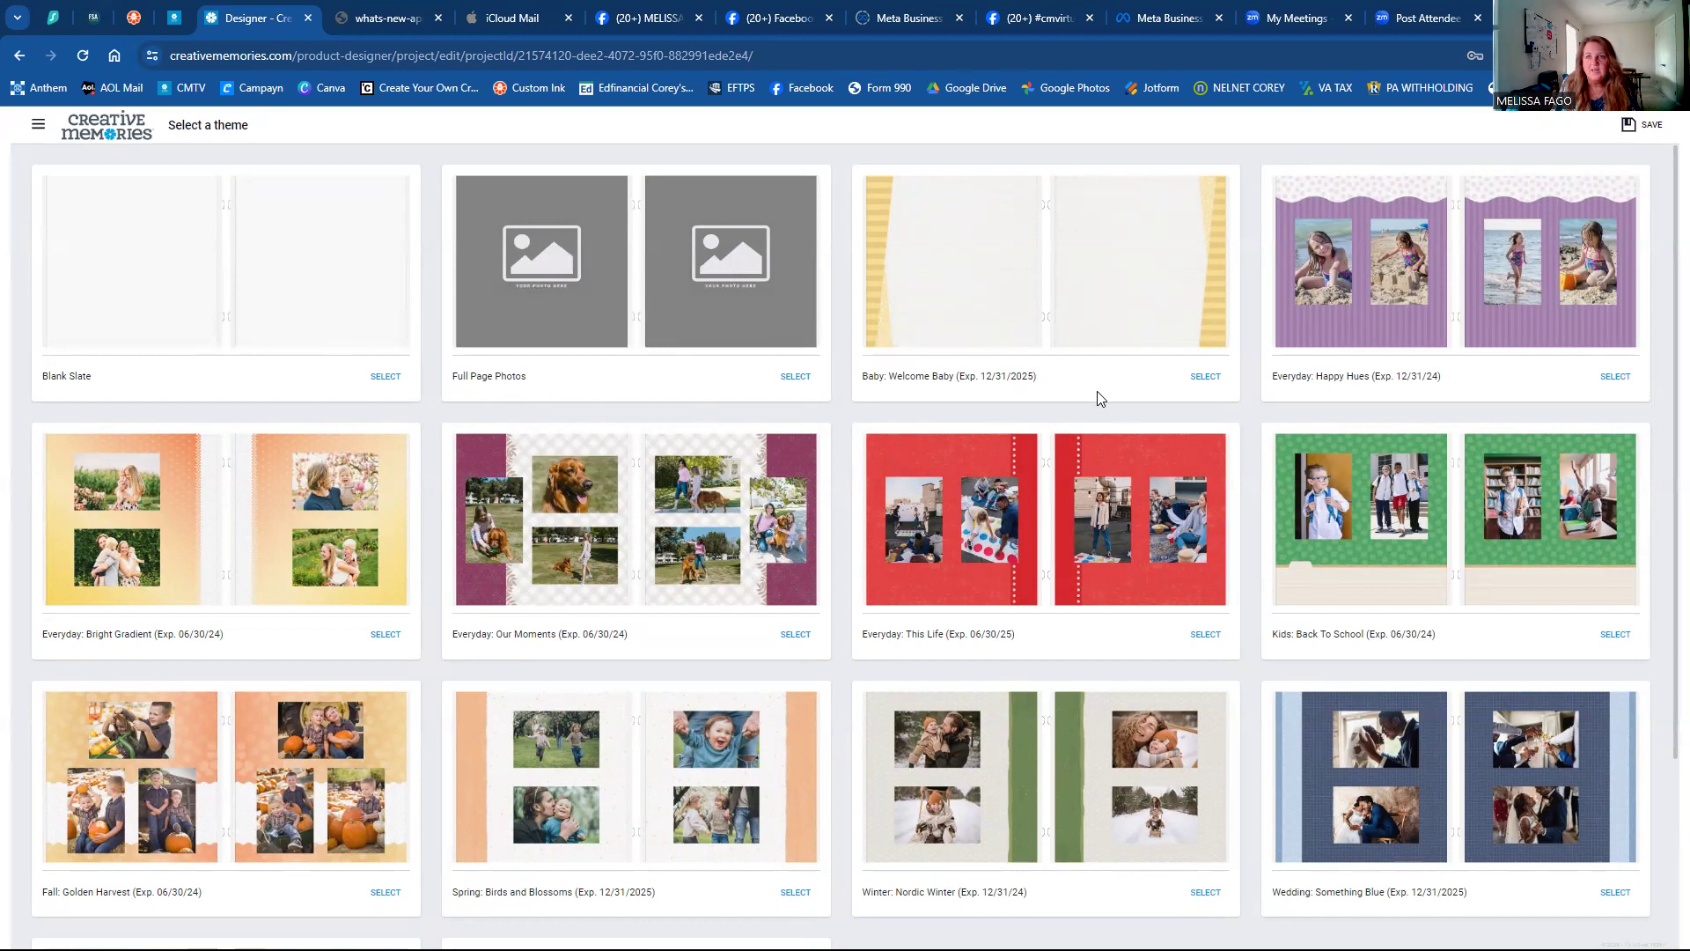
Pick the Wedding: Something Blue theme from the theme grid.
scroll(1101, 403, down, 3)
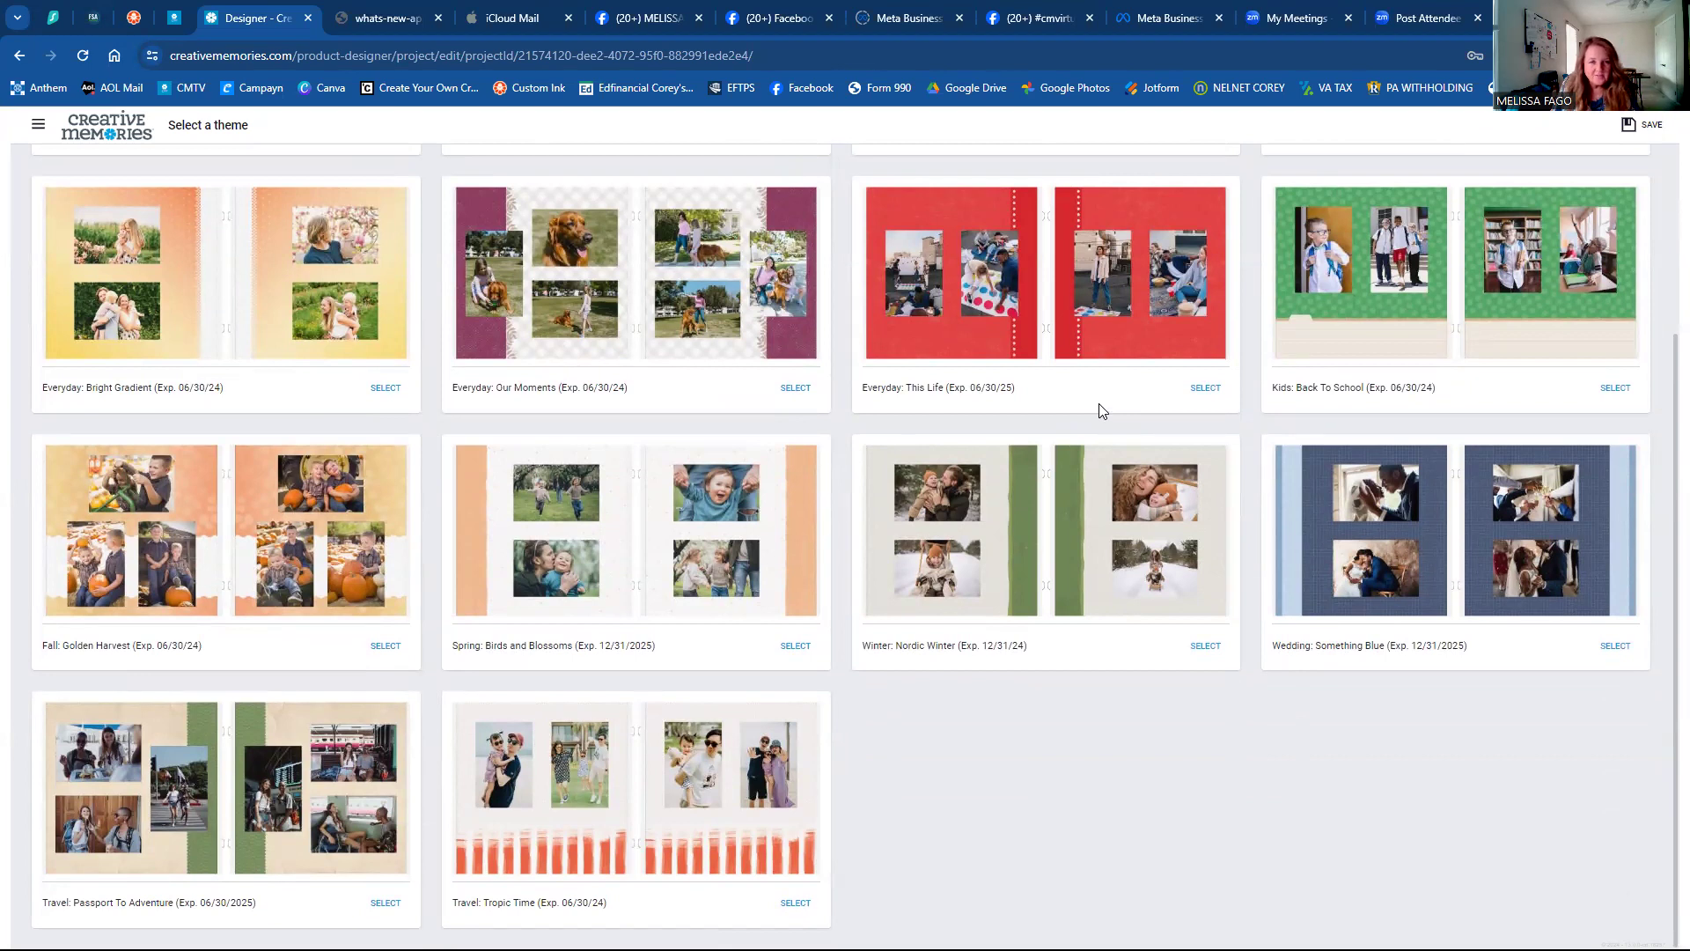
scroll(1102, 412, up, 2)
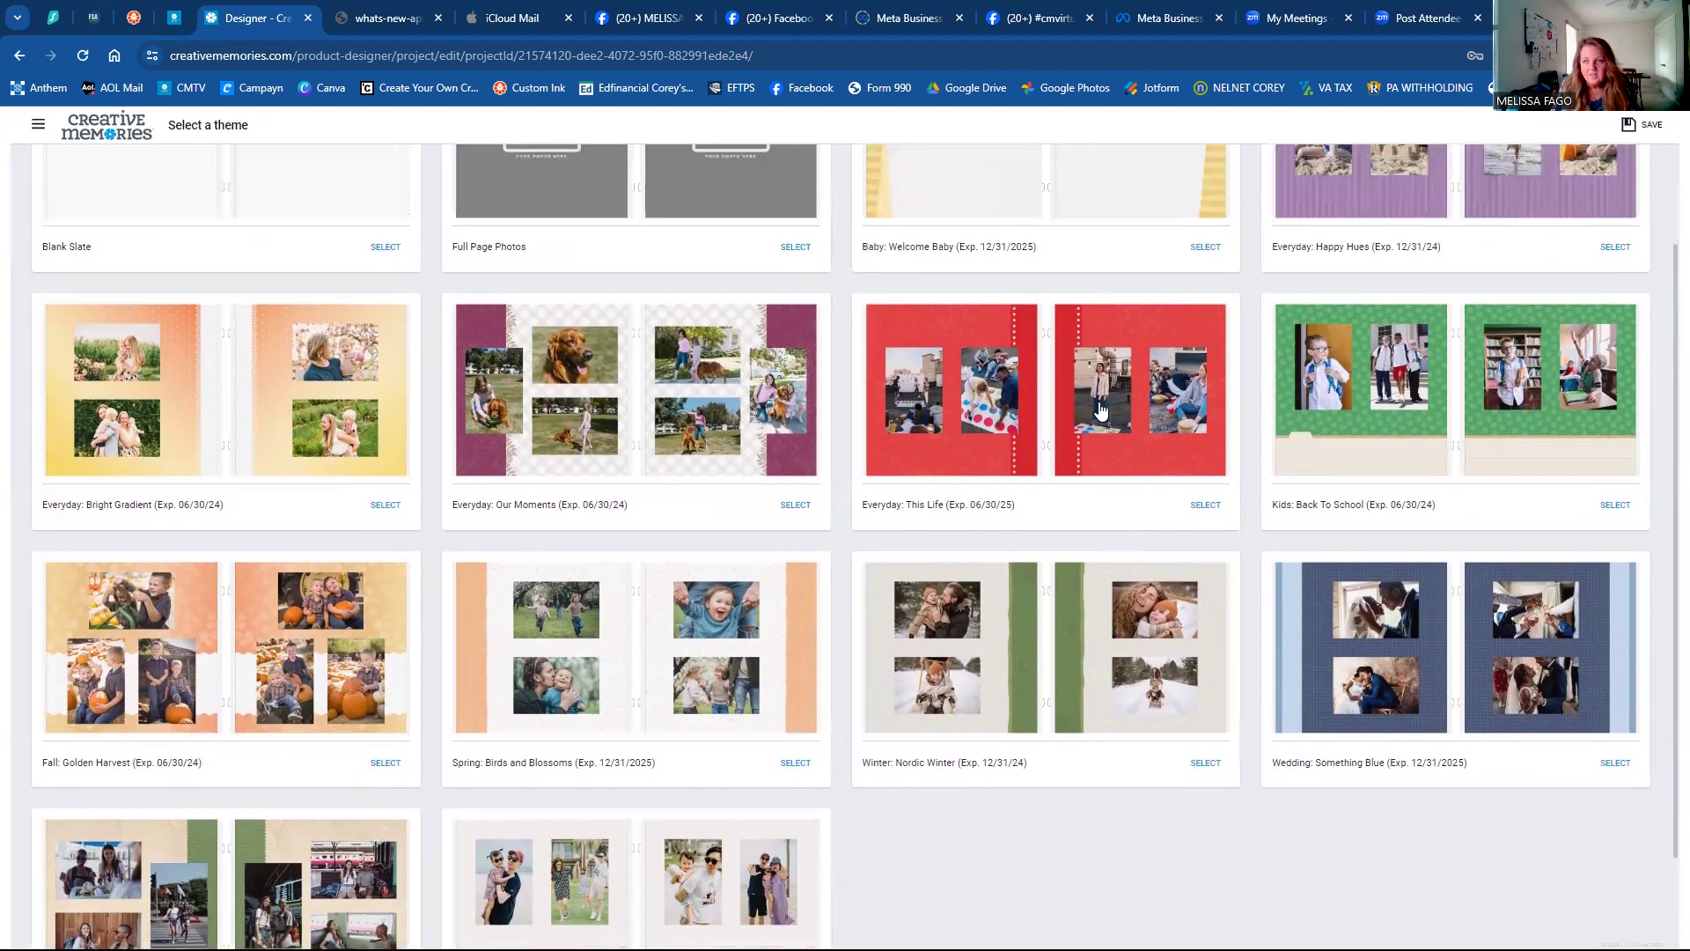
scroll(1100, 411, up, 1)
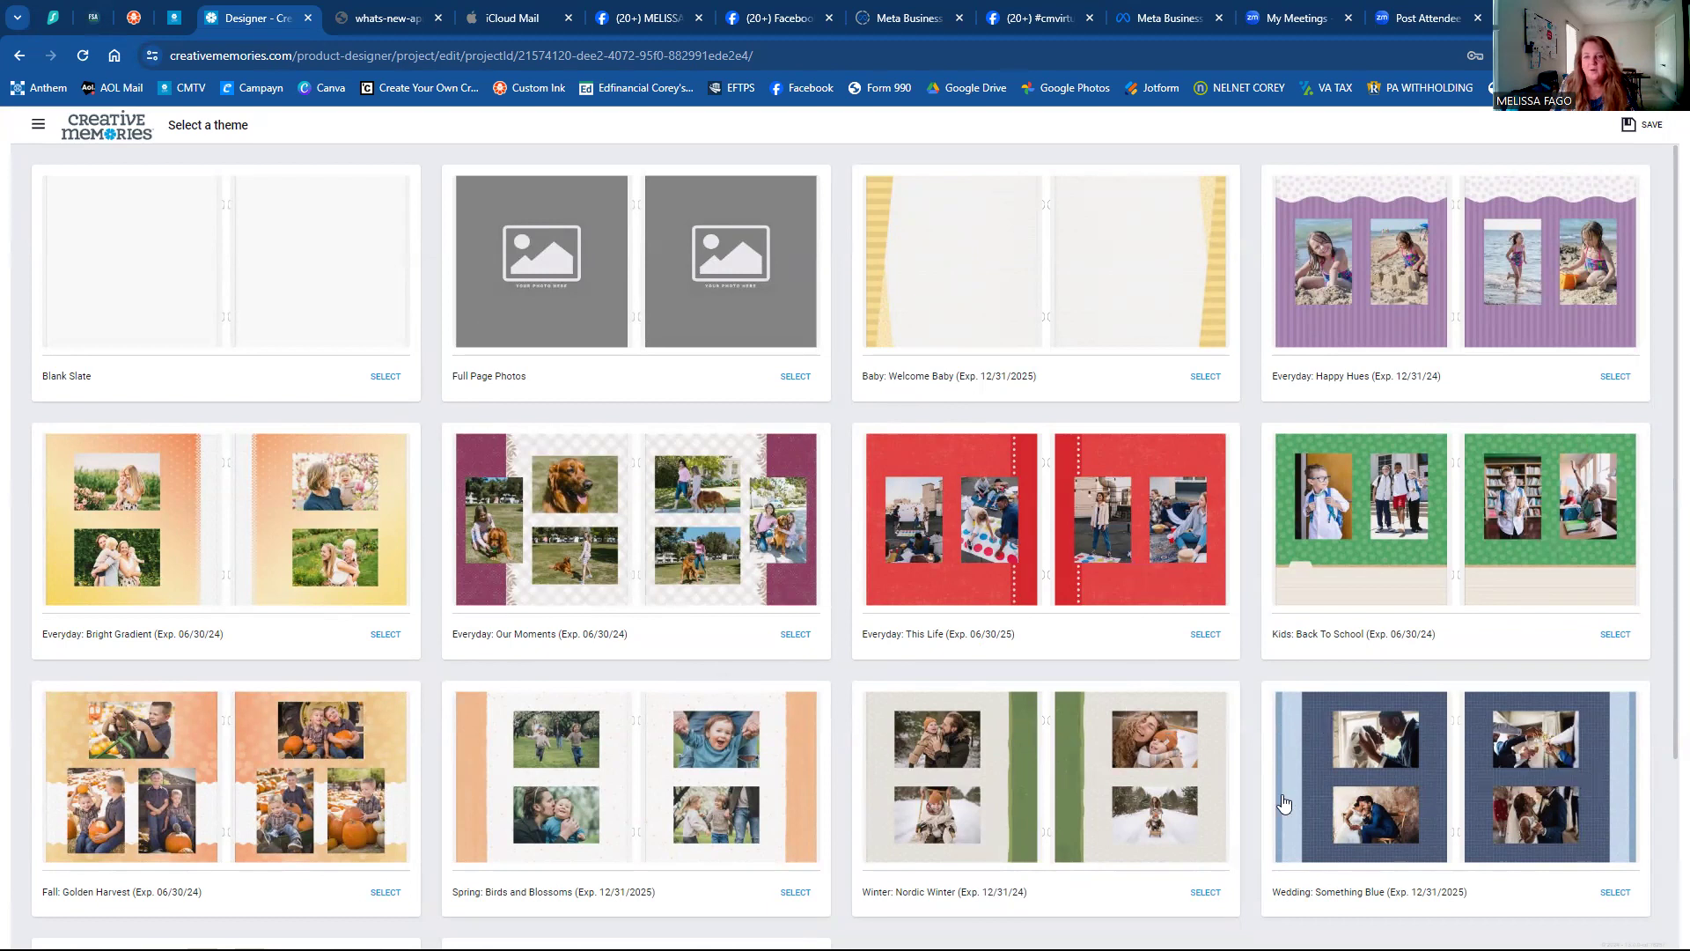
click(1382, 796)
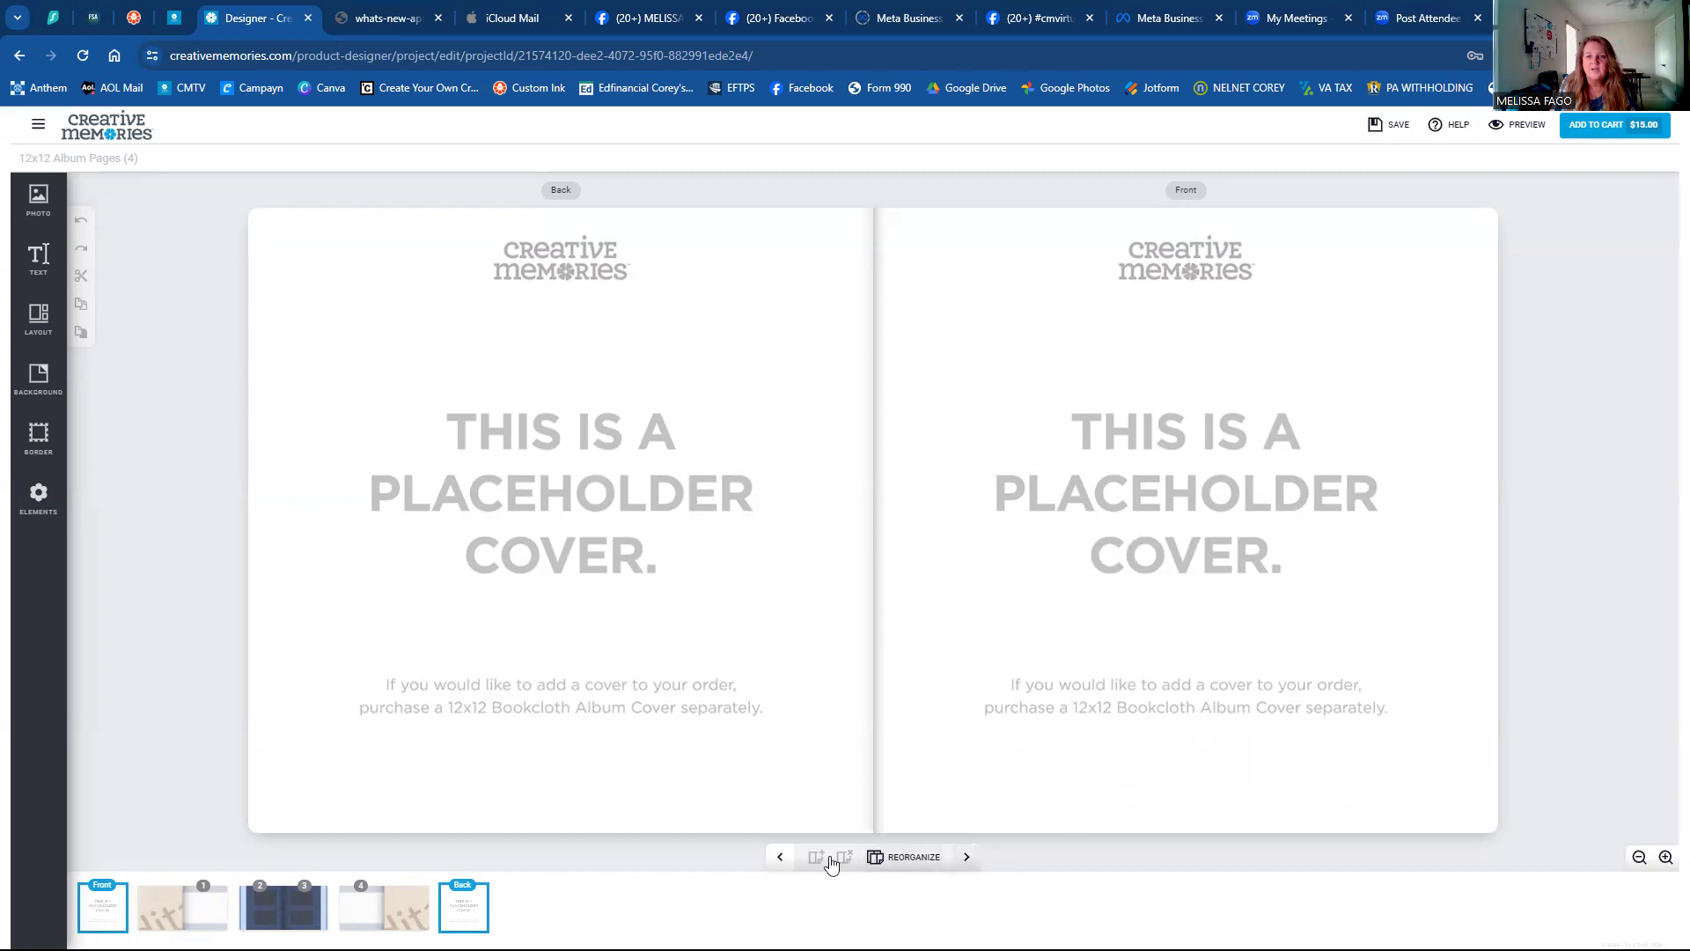
Turn from the cover to the page 1 spread.
click(966, 859)
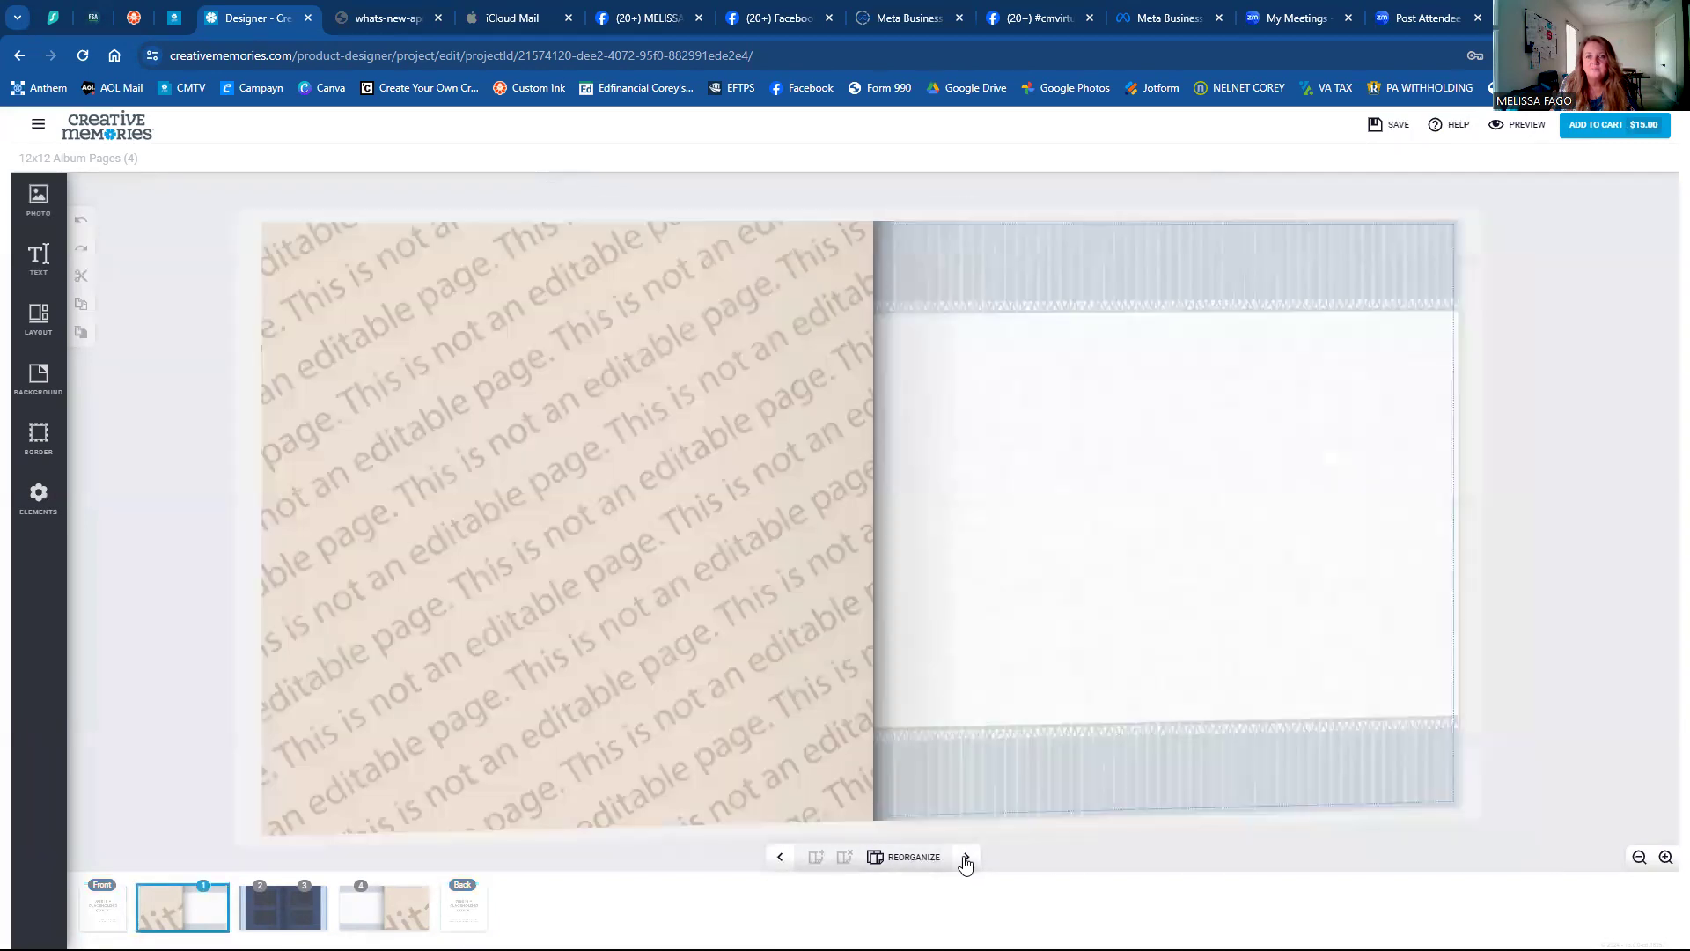
click(966, 861)
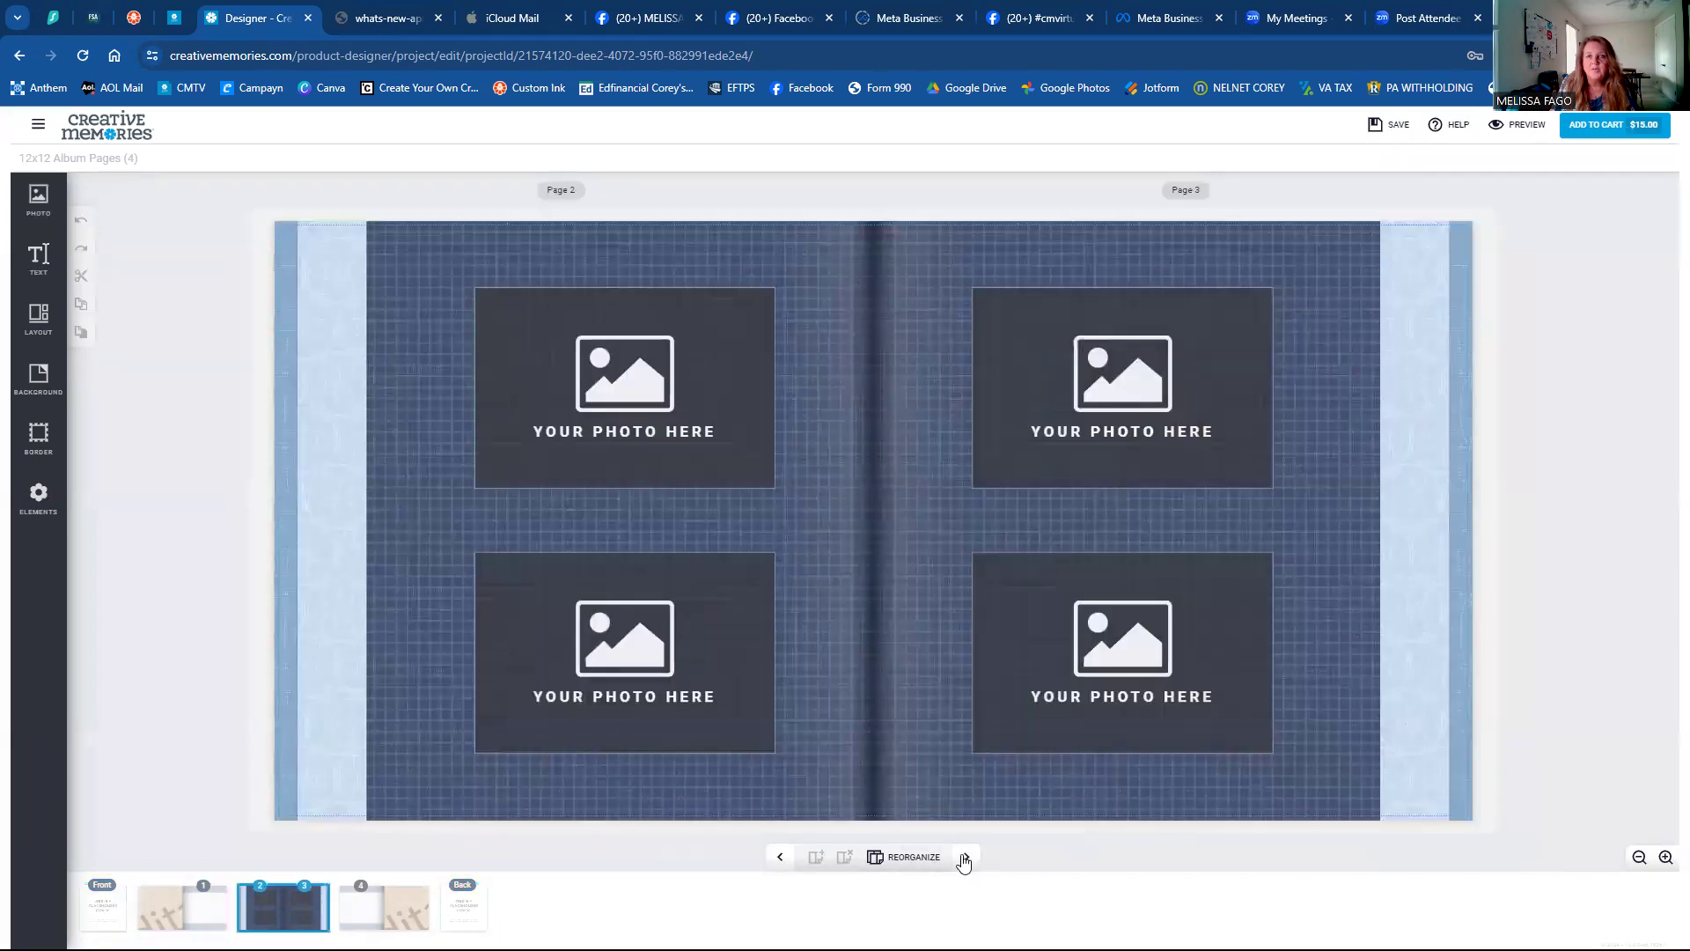
click(965, 861)
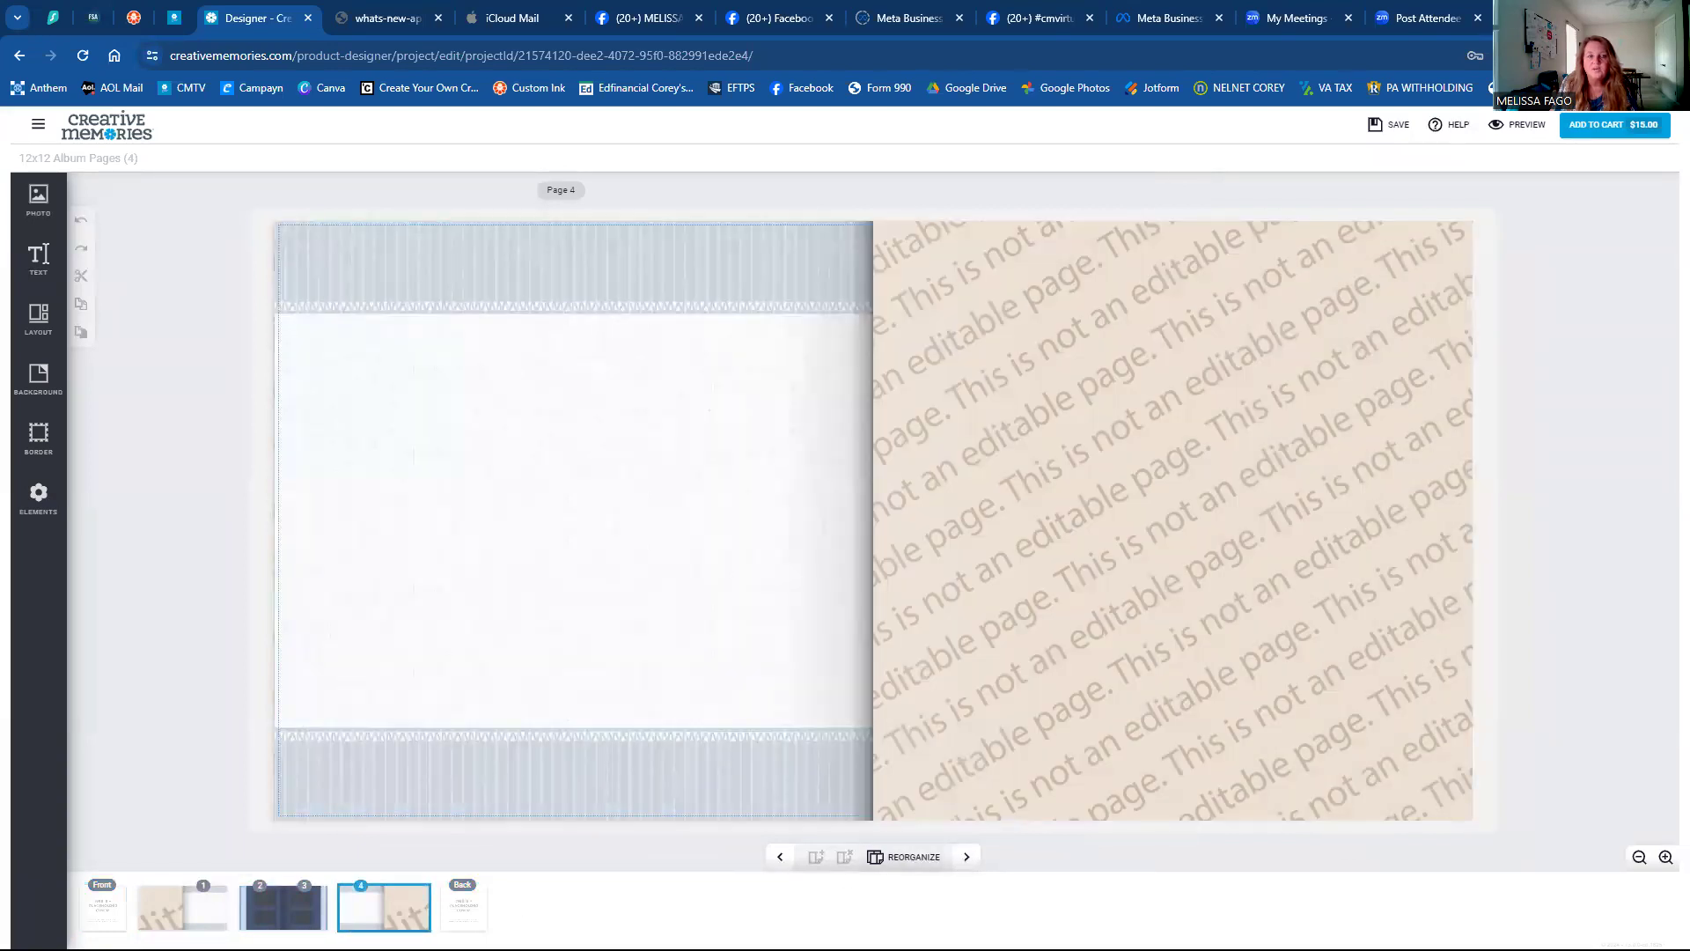
click(283, 907)
click(182, 907)
click(384, 906)
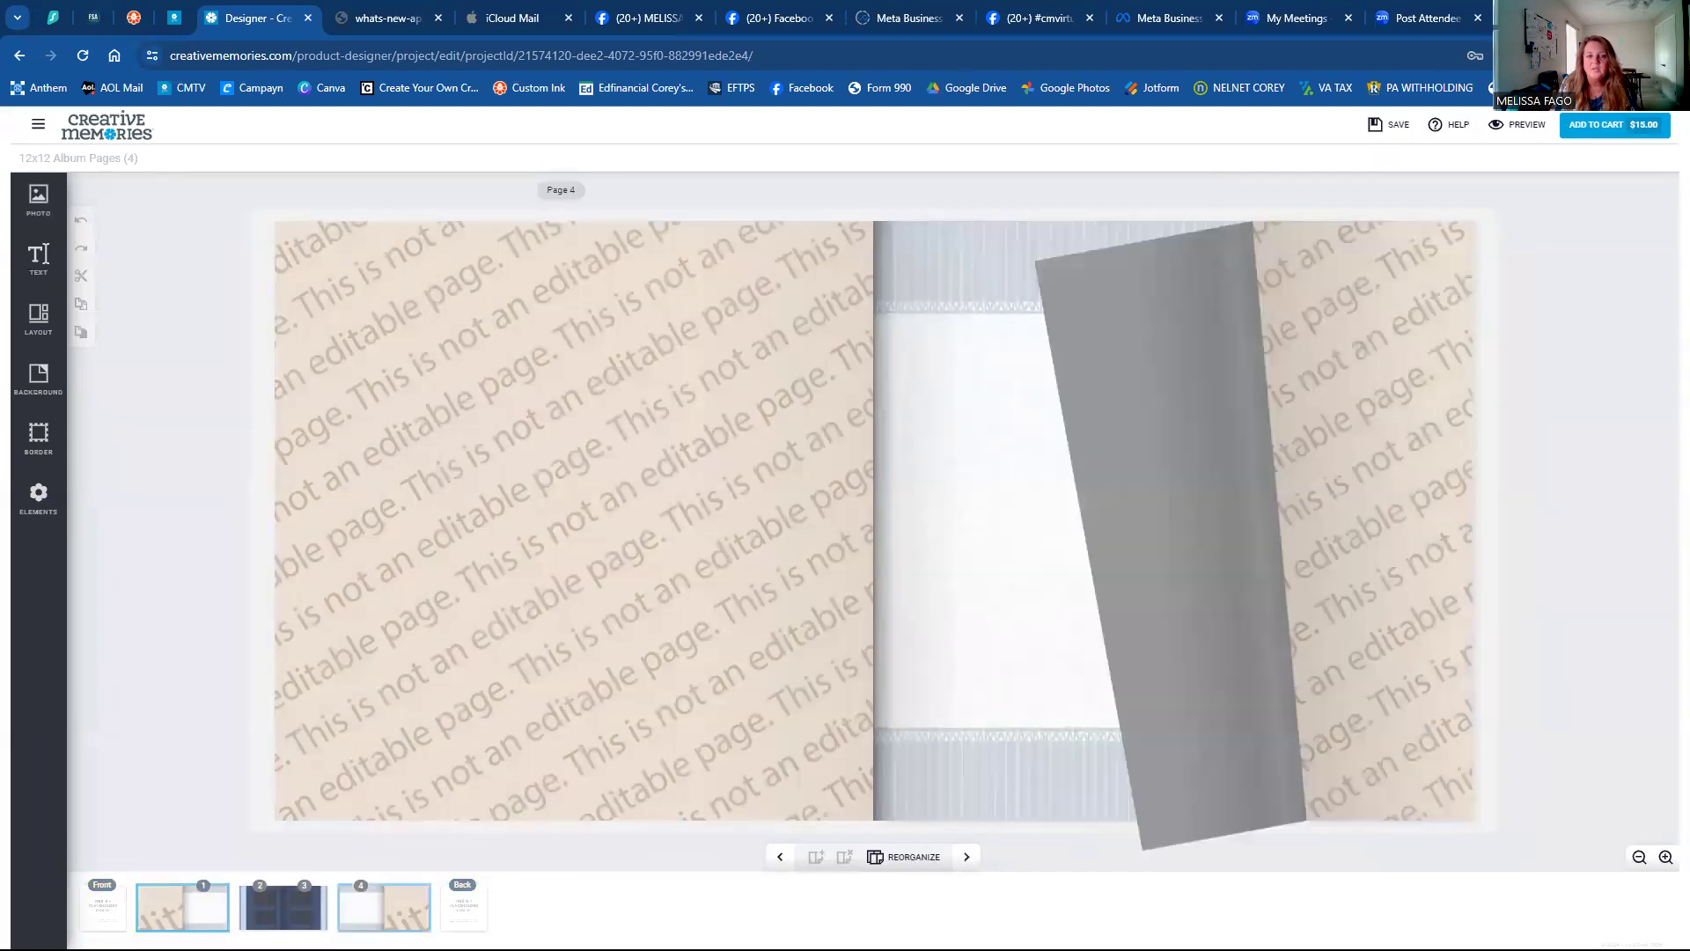
click(224, 920)
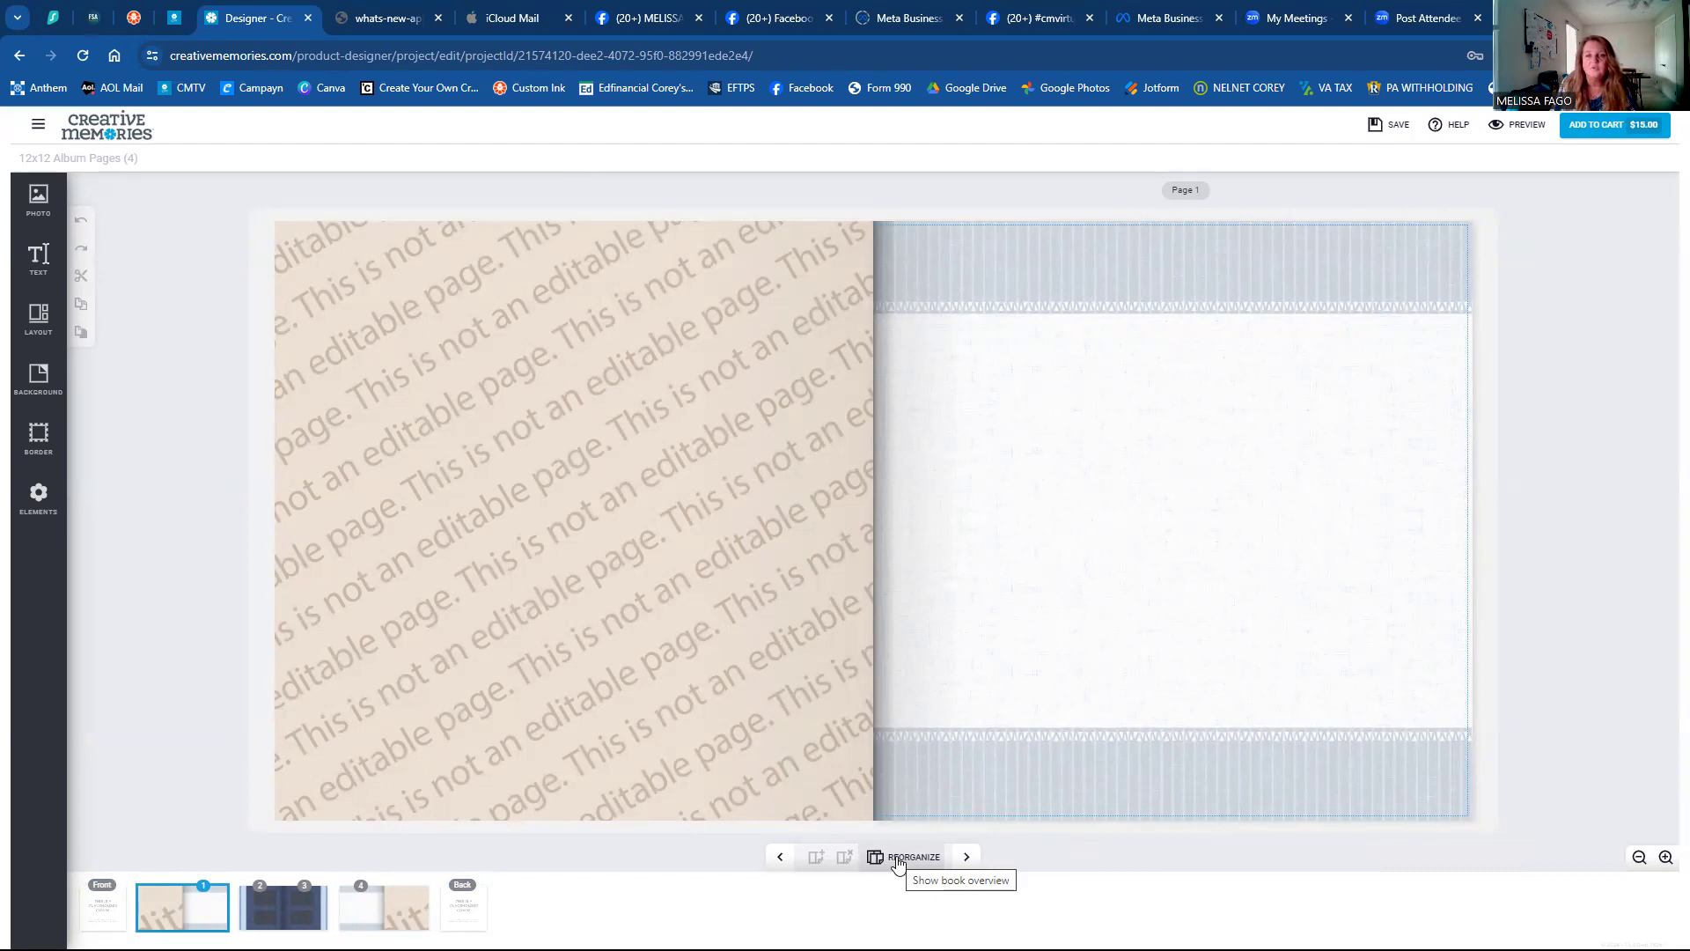
In the page overview, move the dark page 2 into the page 1 slot and open the blank pages 2–3 spread.
click(898, 861)
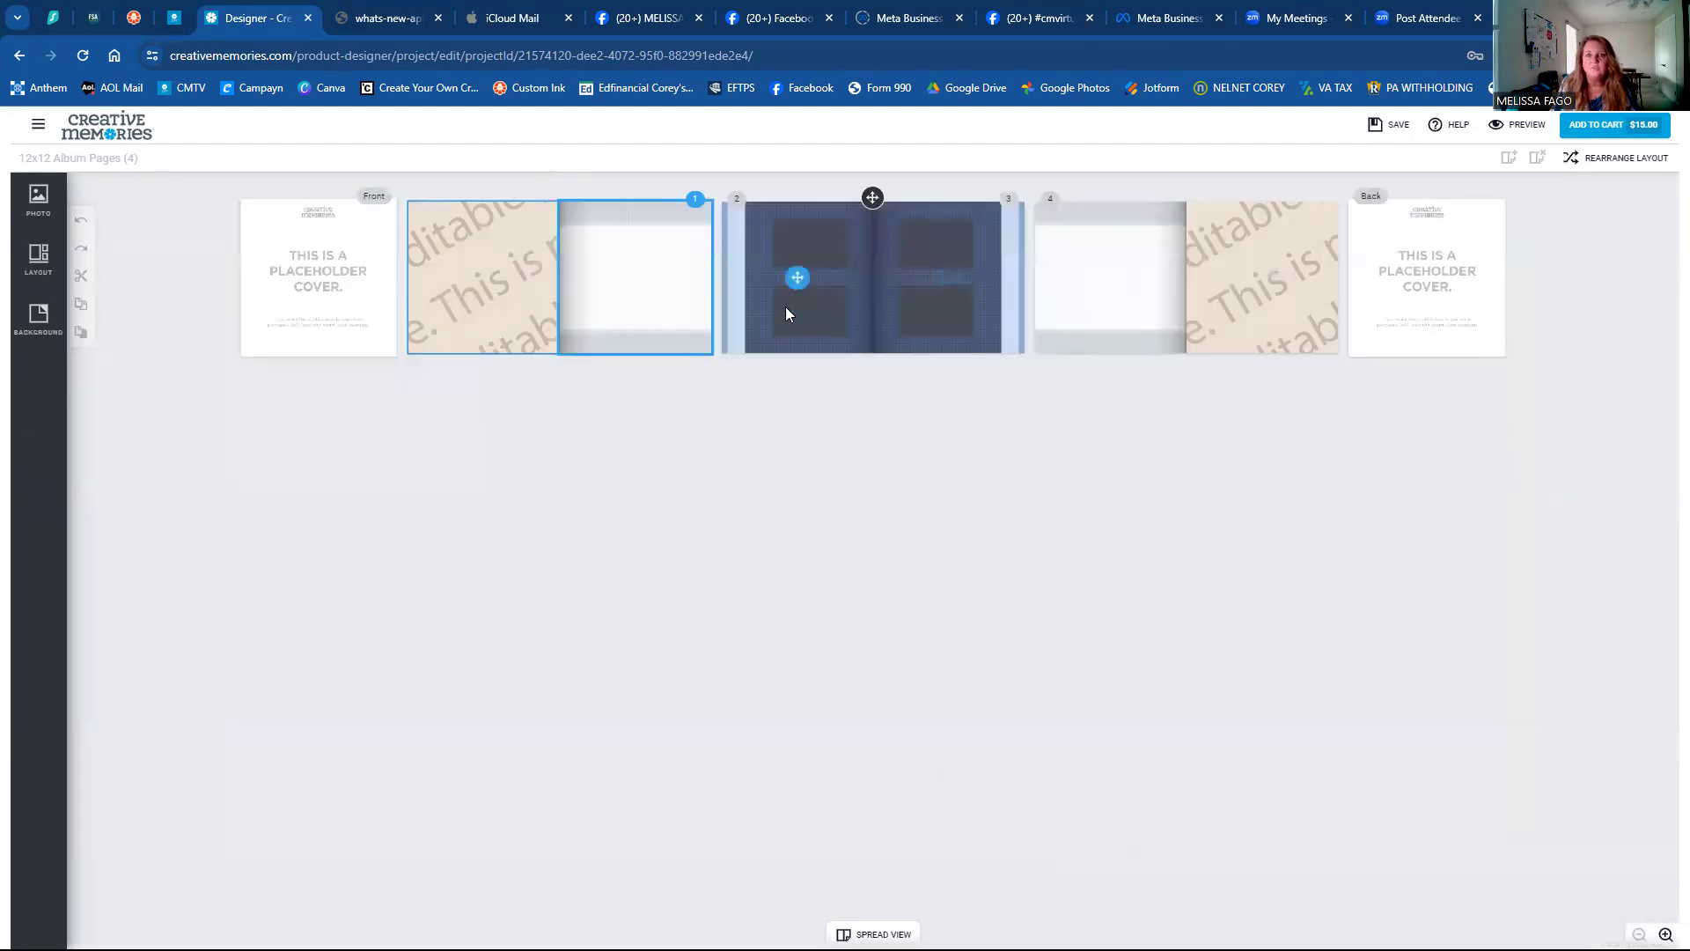
drag(796, 313, 654, 315)
drag(936, 308, 1108, 326)
mouse_move(917, 321)
mouse_down()
mouse_move(1150, 272)
mouse_move(1118, 291)
mouse_move(906, 290)
mouse_up()
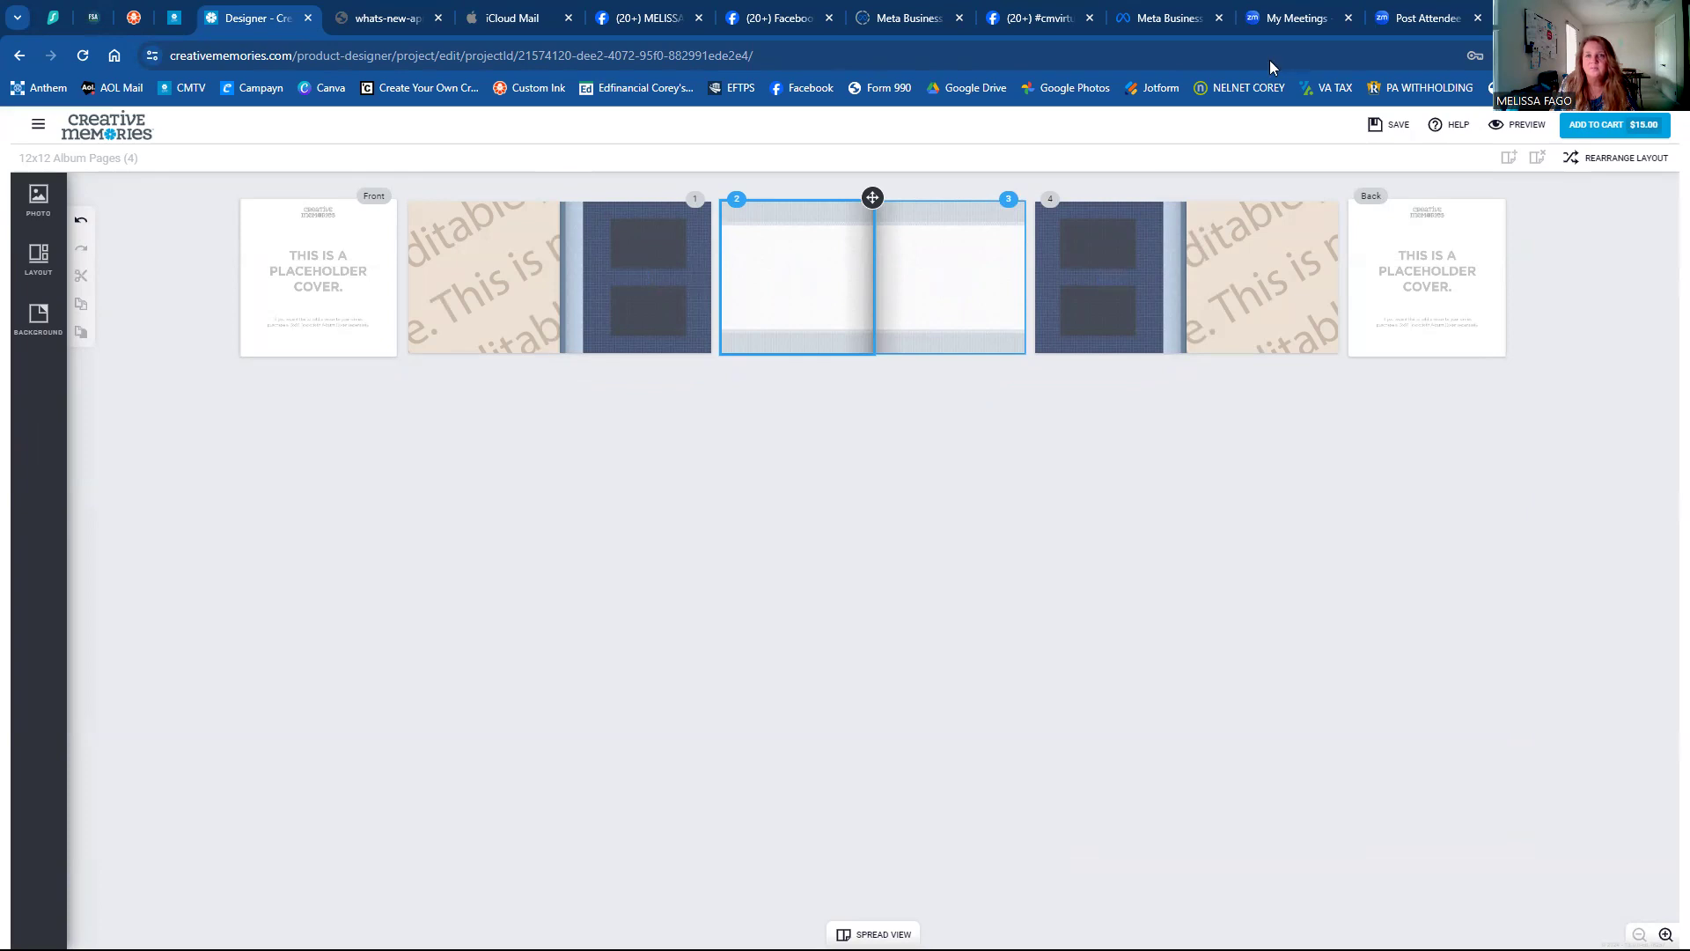
double_click(872, 197)
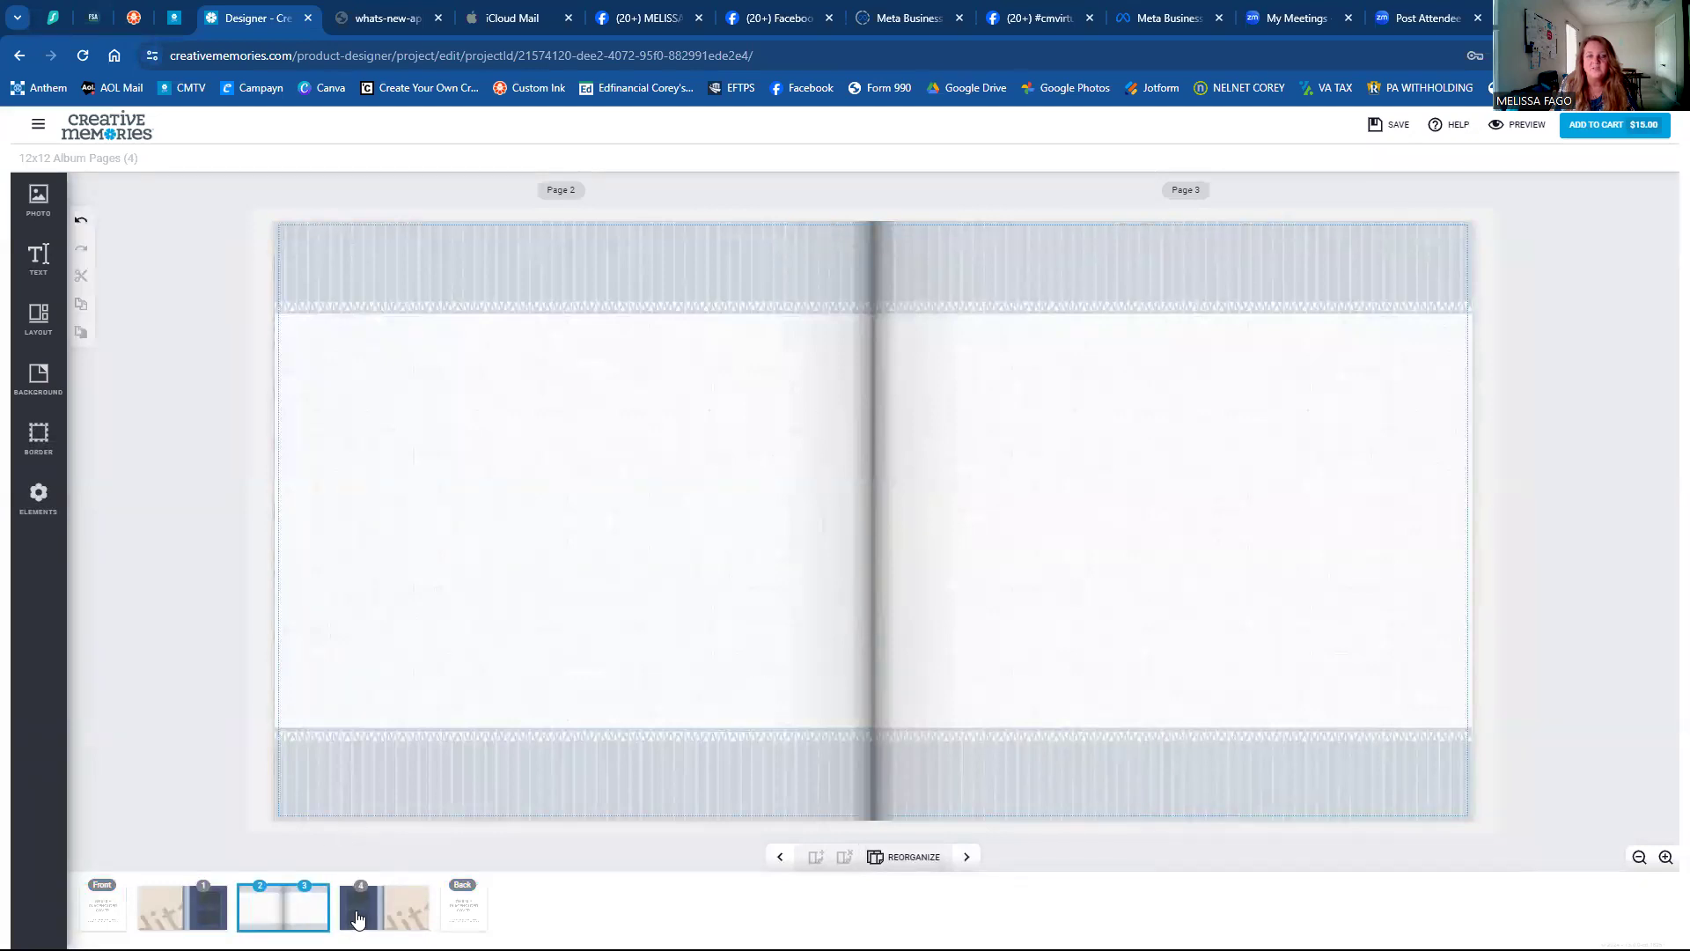
Flip through the page 4, page 1 and pages 2–3 spreads.
click(357, 910)
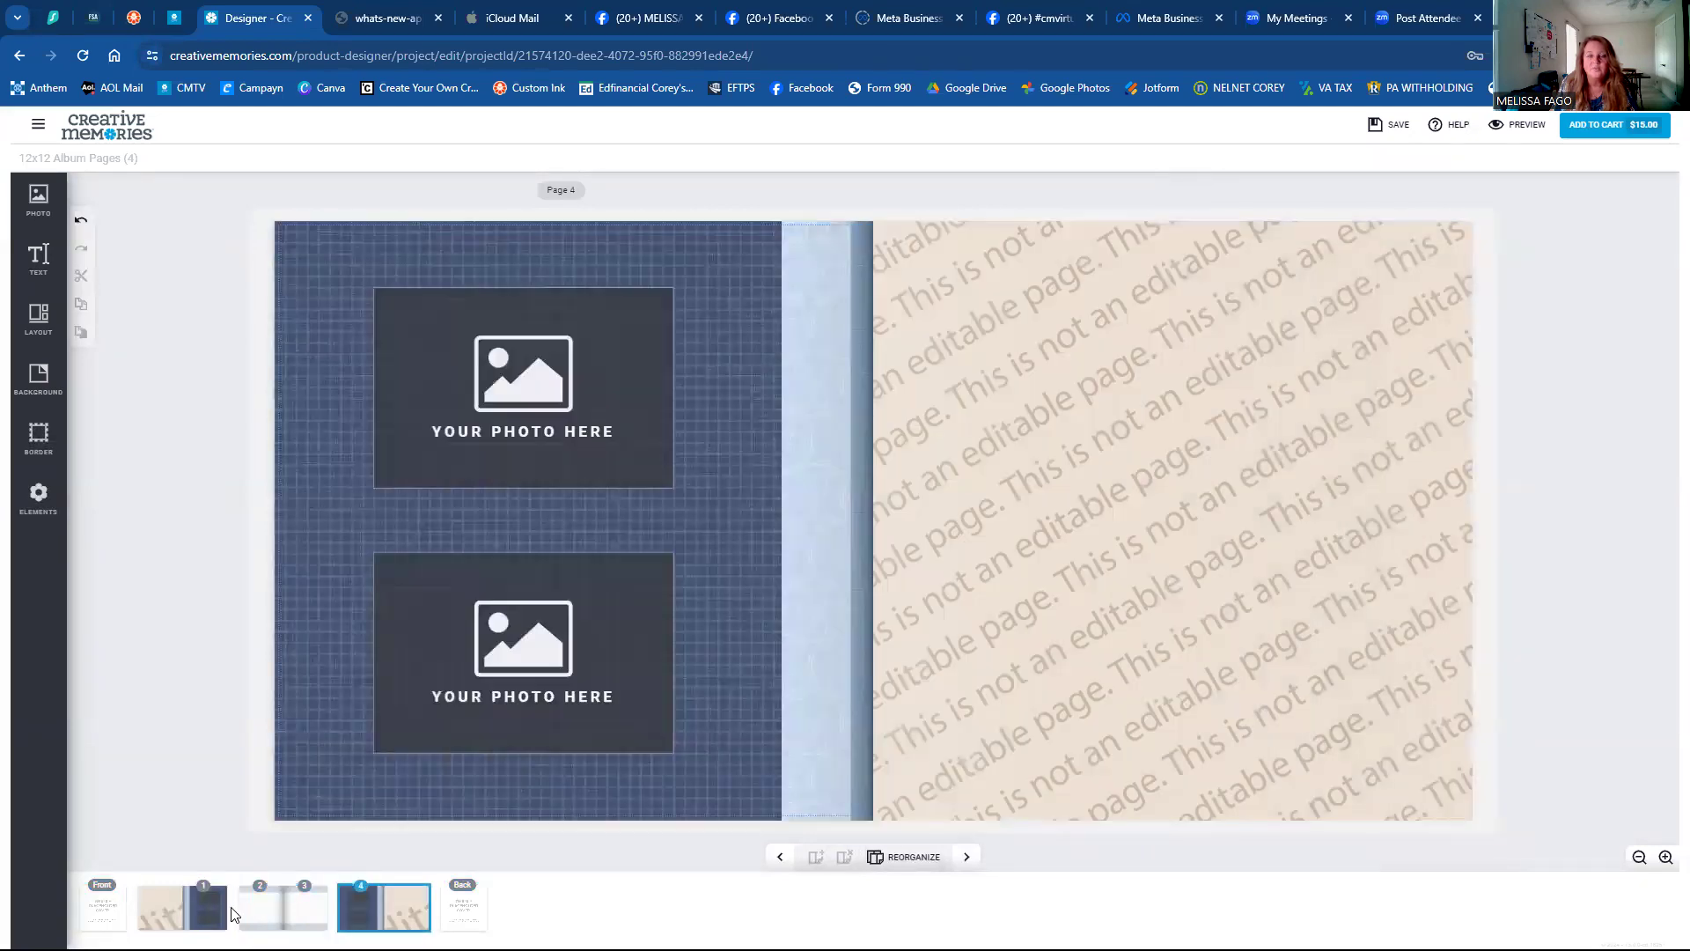
click(210, 903)
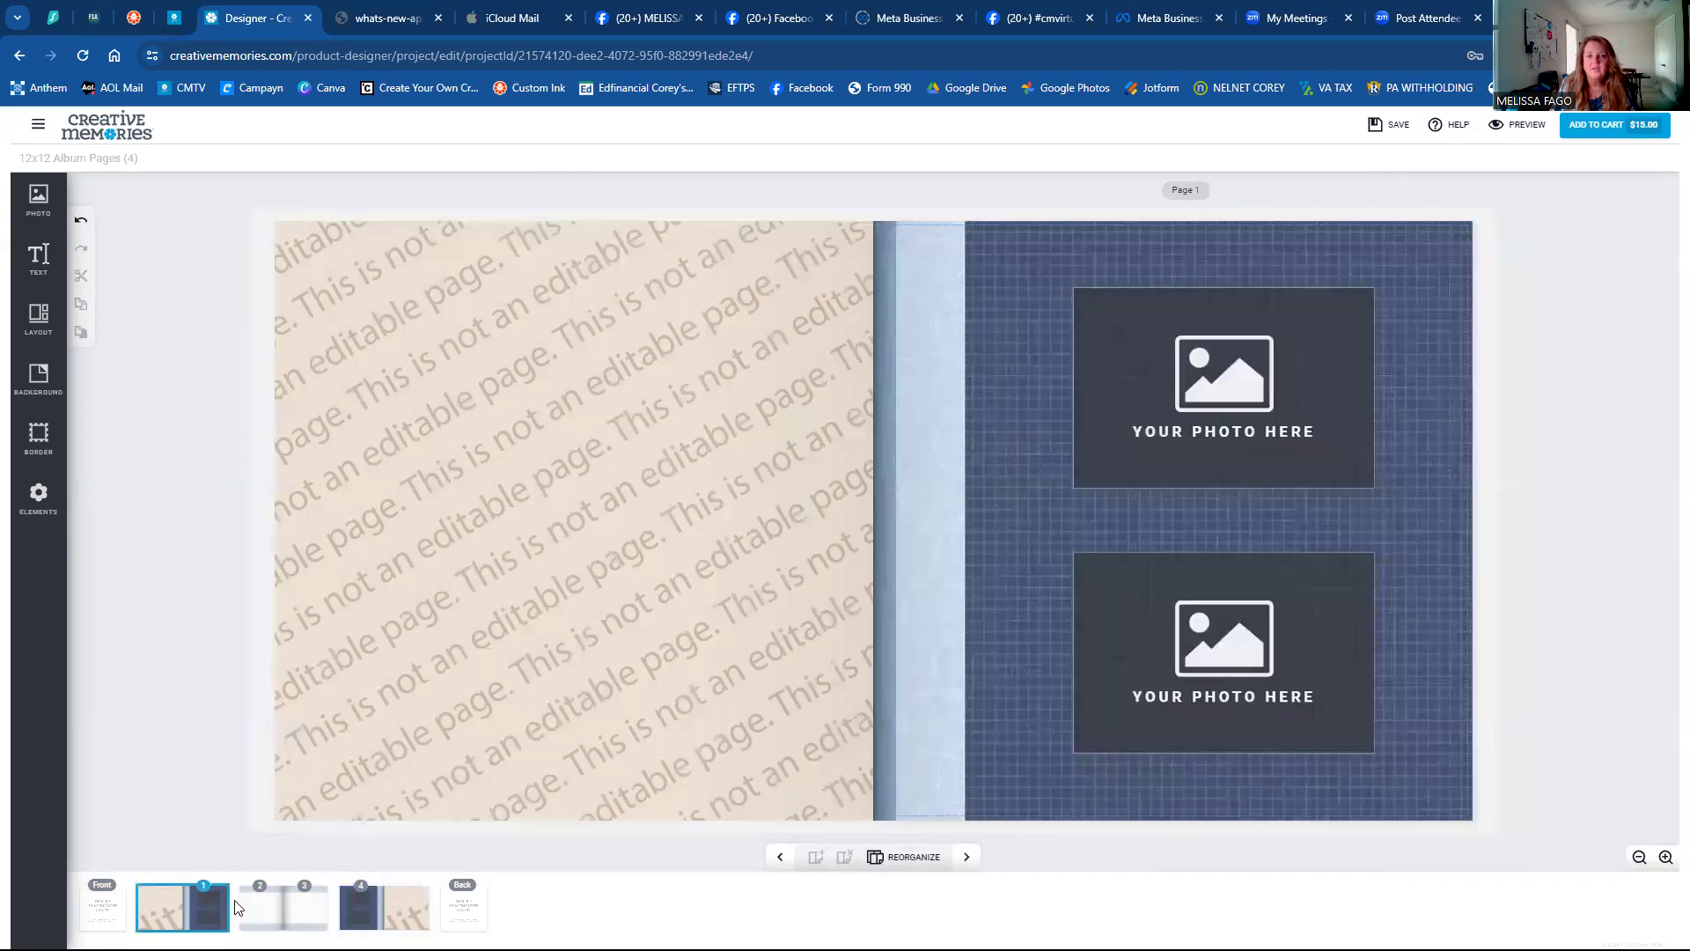
click(248, 906)
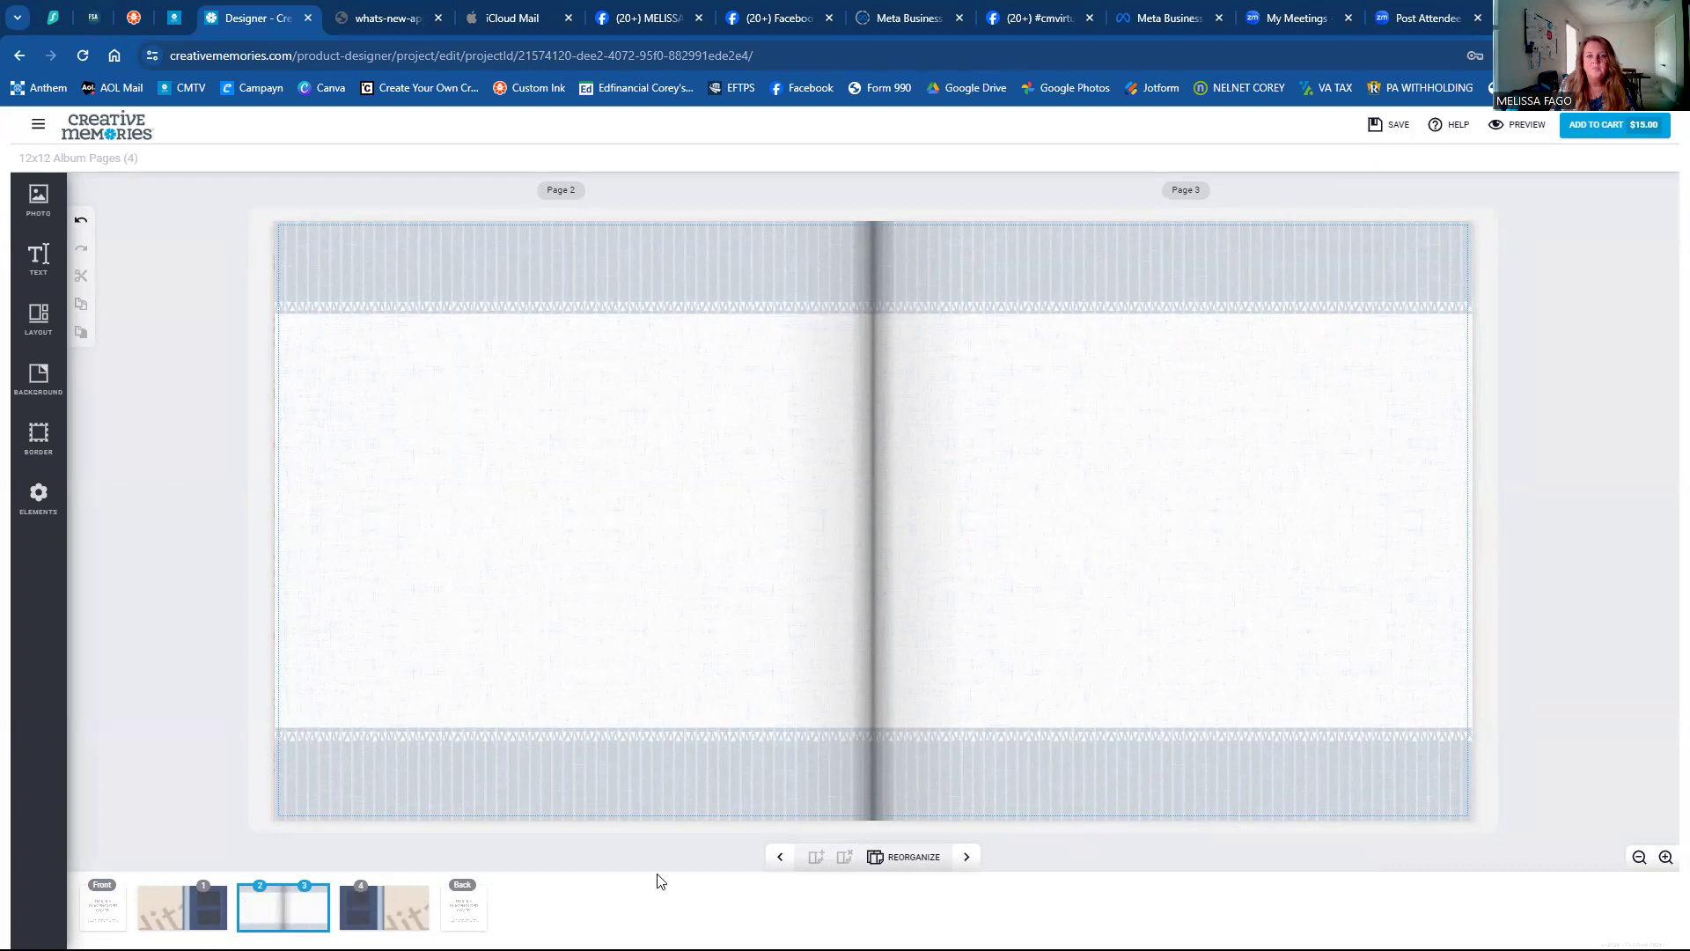
Rearrange page 2's layout until it holds one wide photo box, then return to spread view.
click(918, 858)
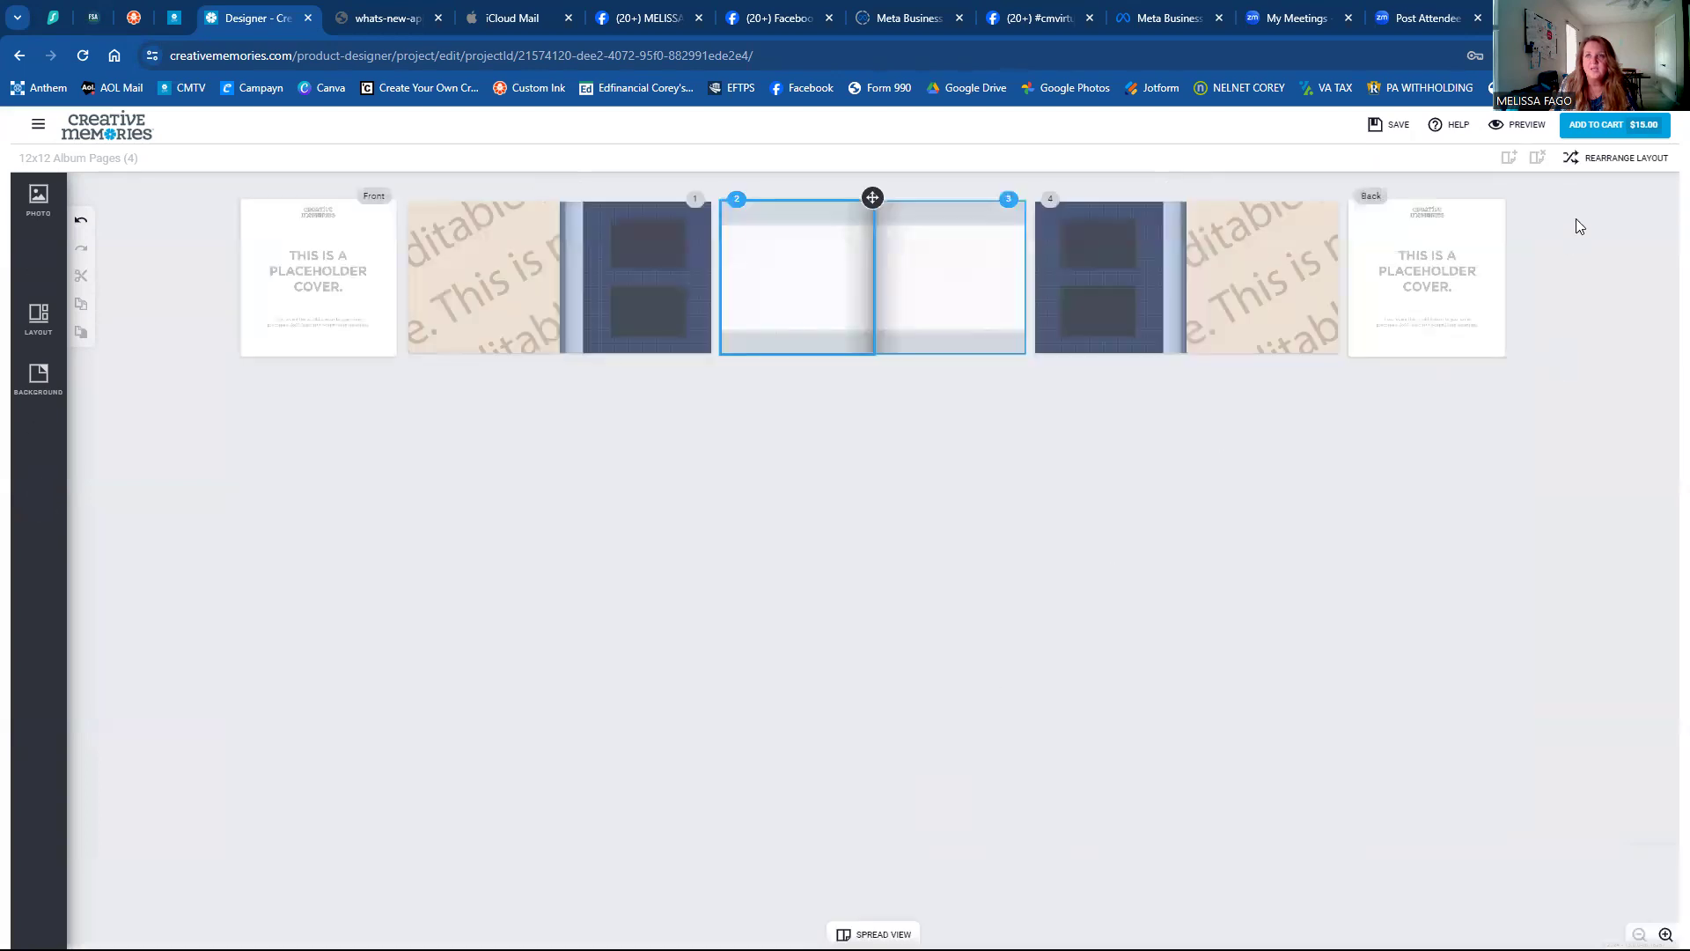
click(1620, 160)
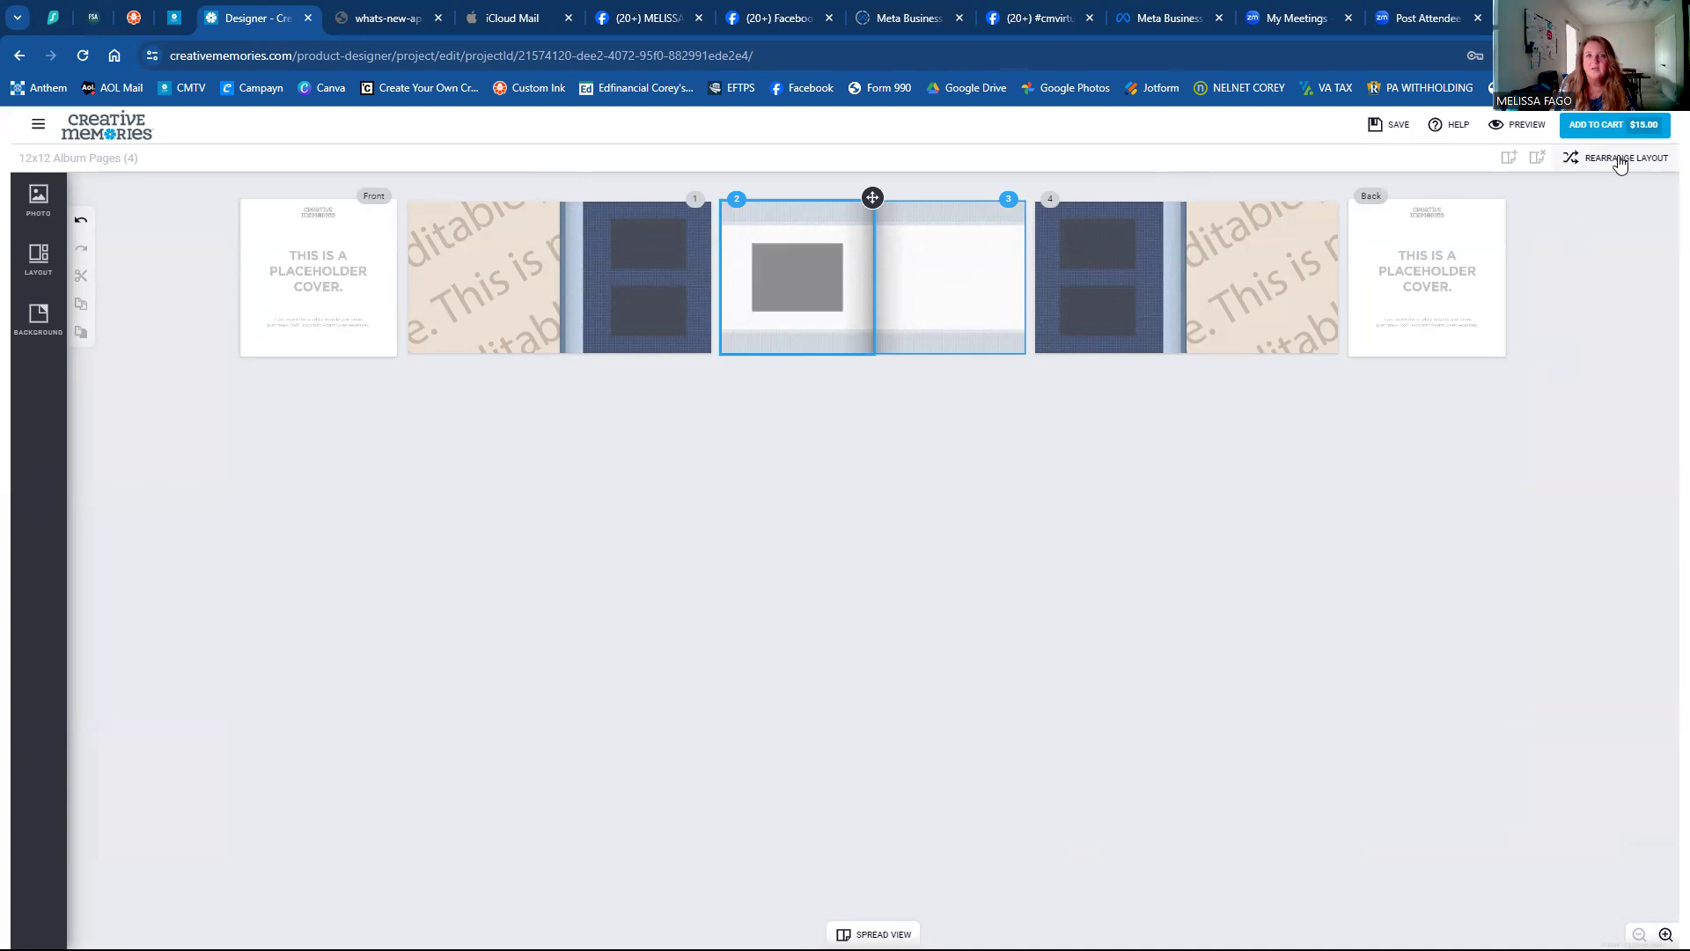
click(1620, 160)
click(1620, 160)
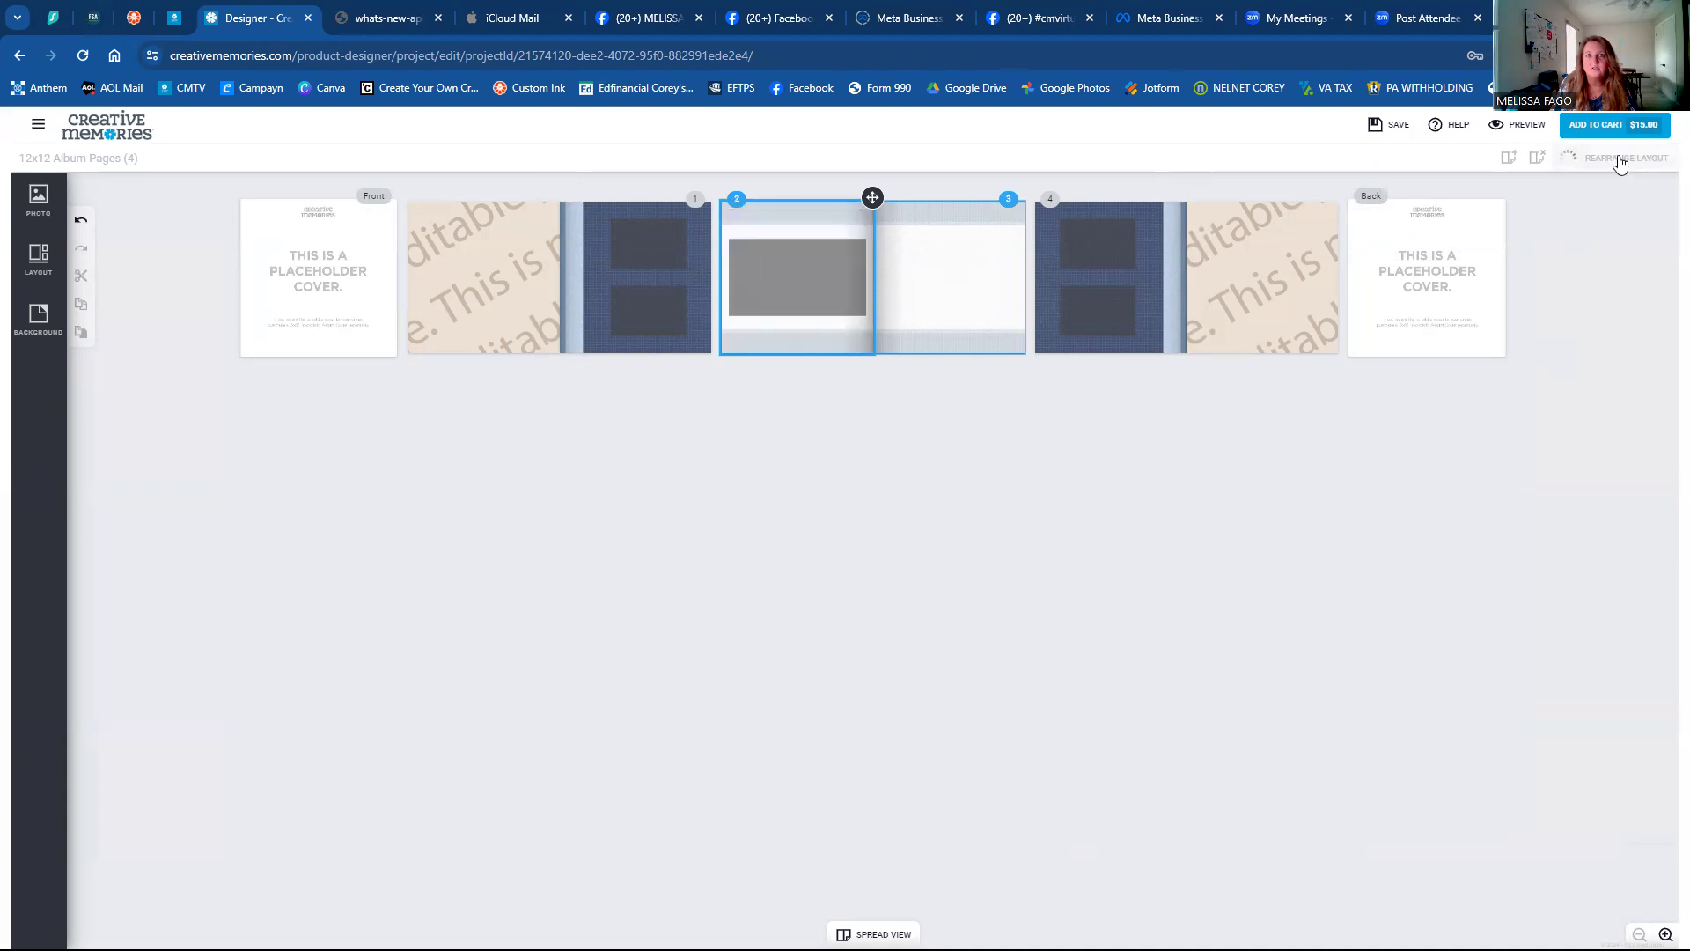
click(1620, 160)
click(1620, 160)
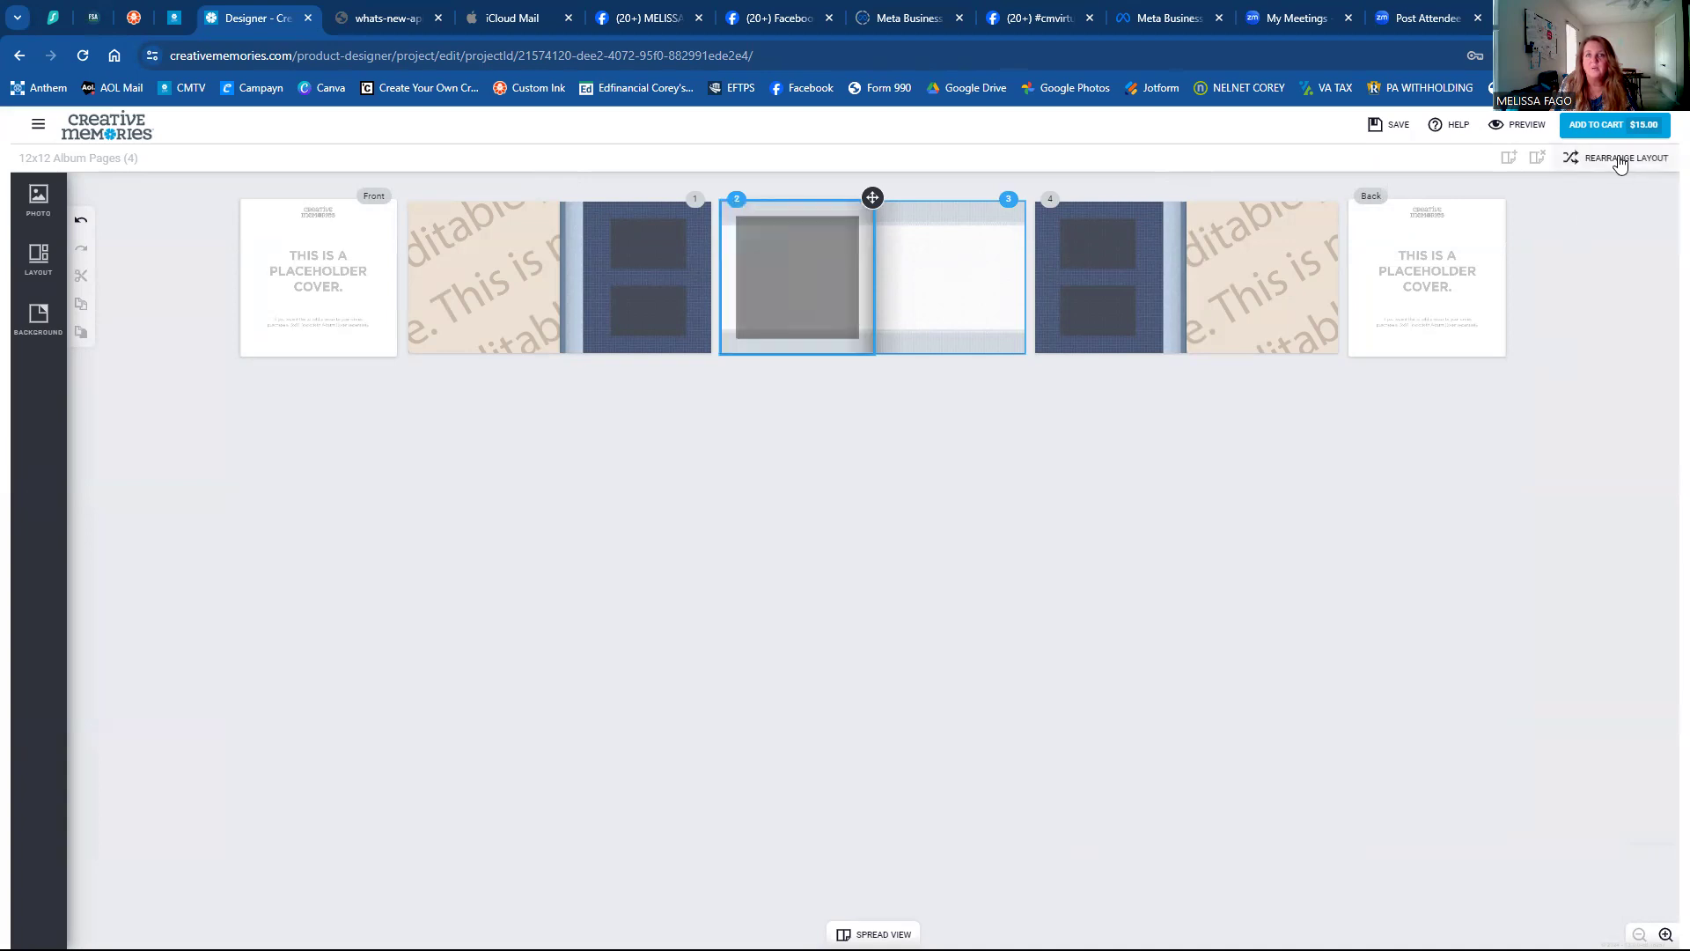
click(1620, 161)
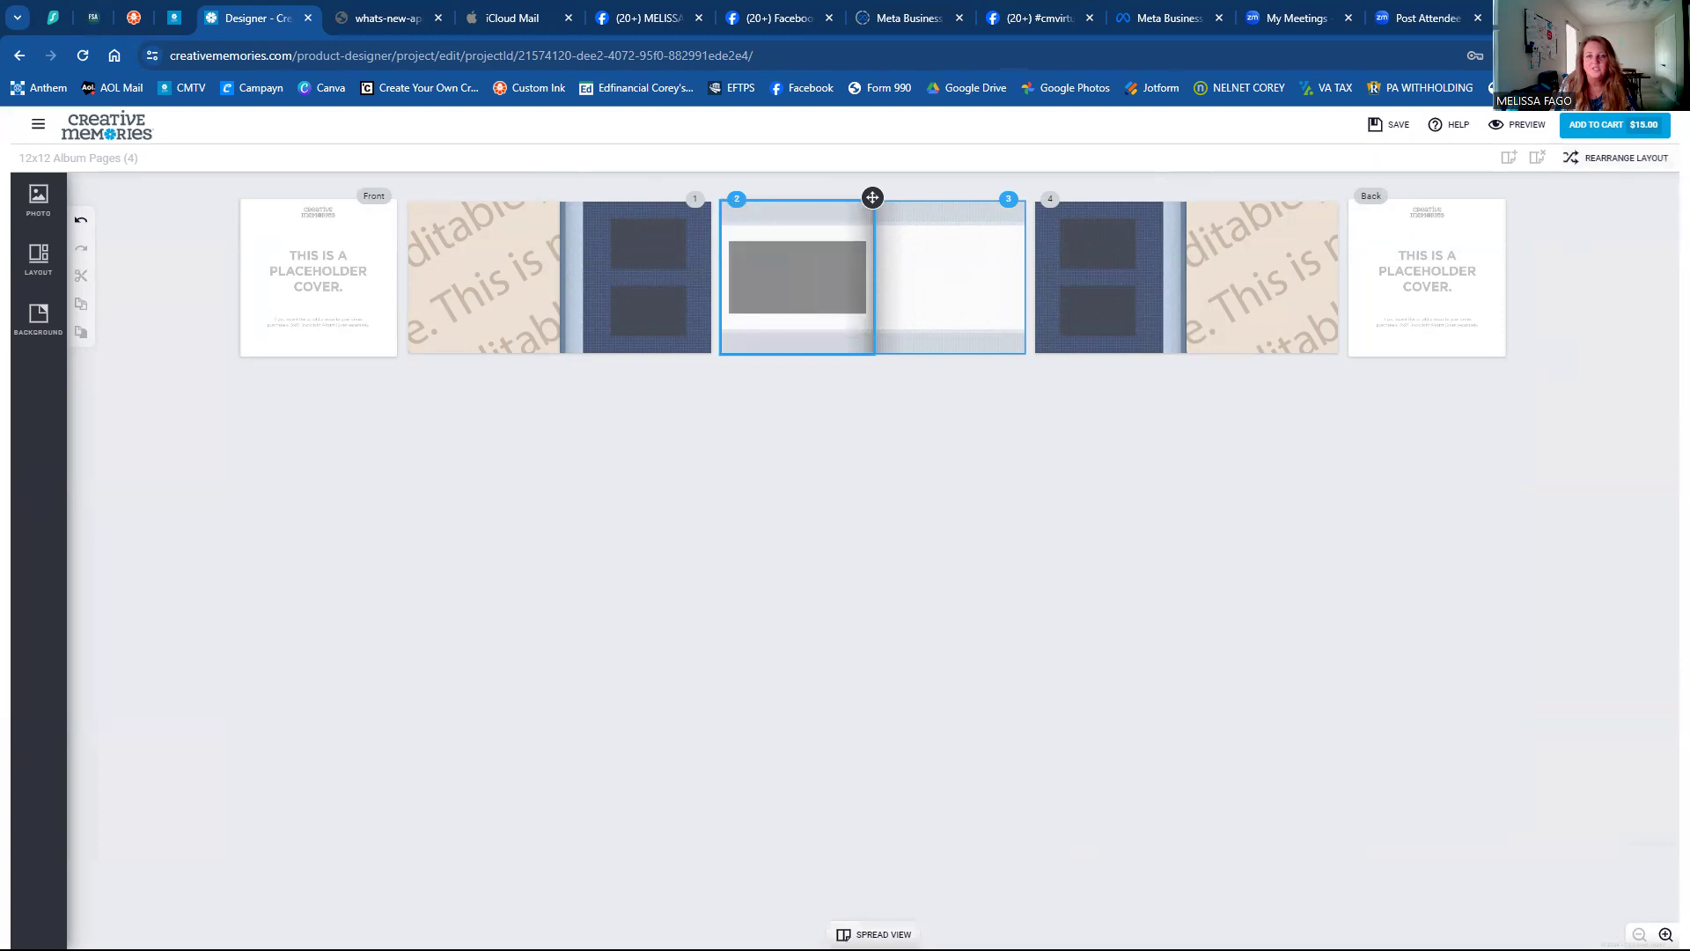
click(876, 934)
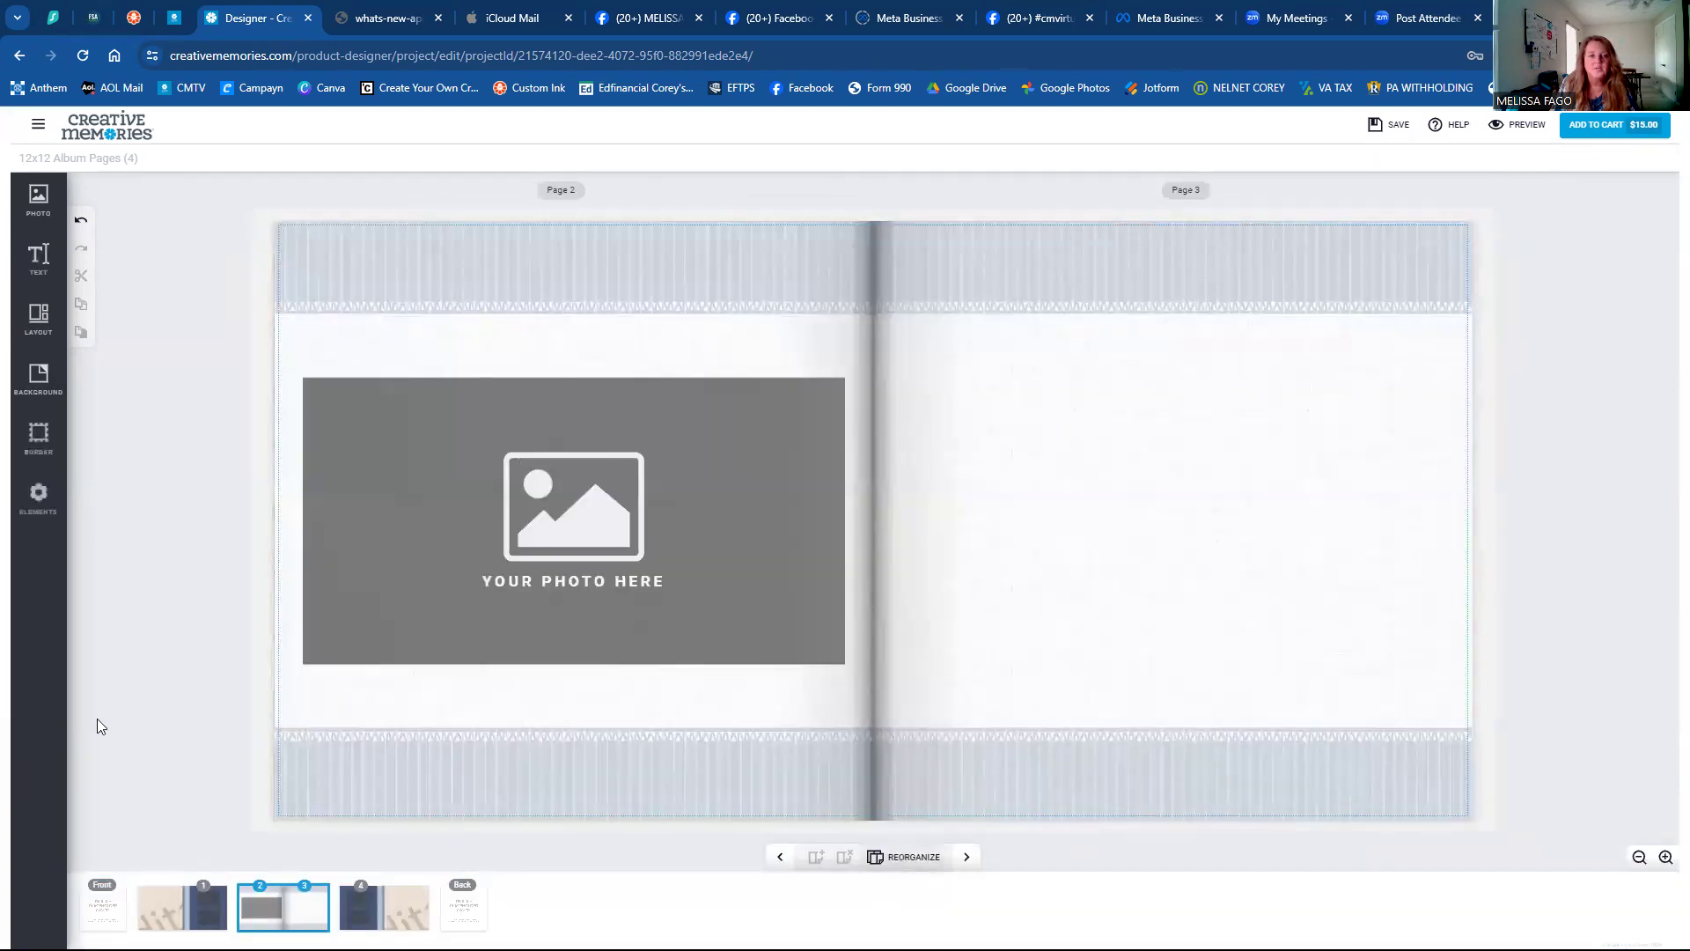
Select page 1 and bring up the Photos panel with past uploads and Facebook.
click(182, 907)
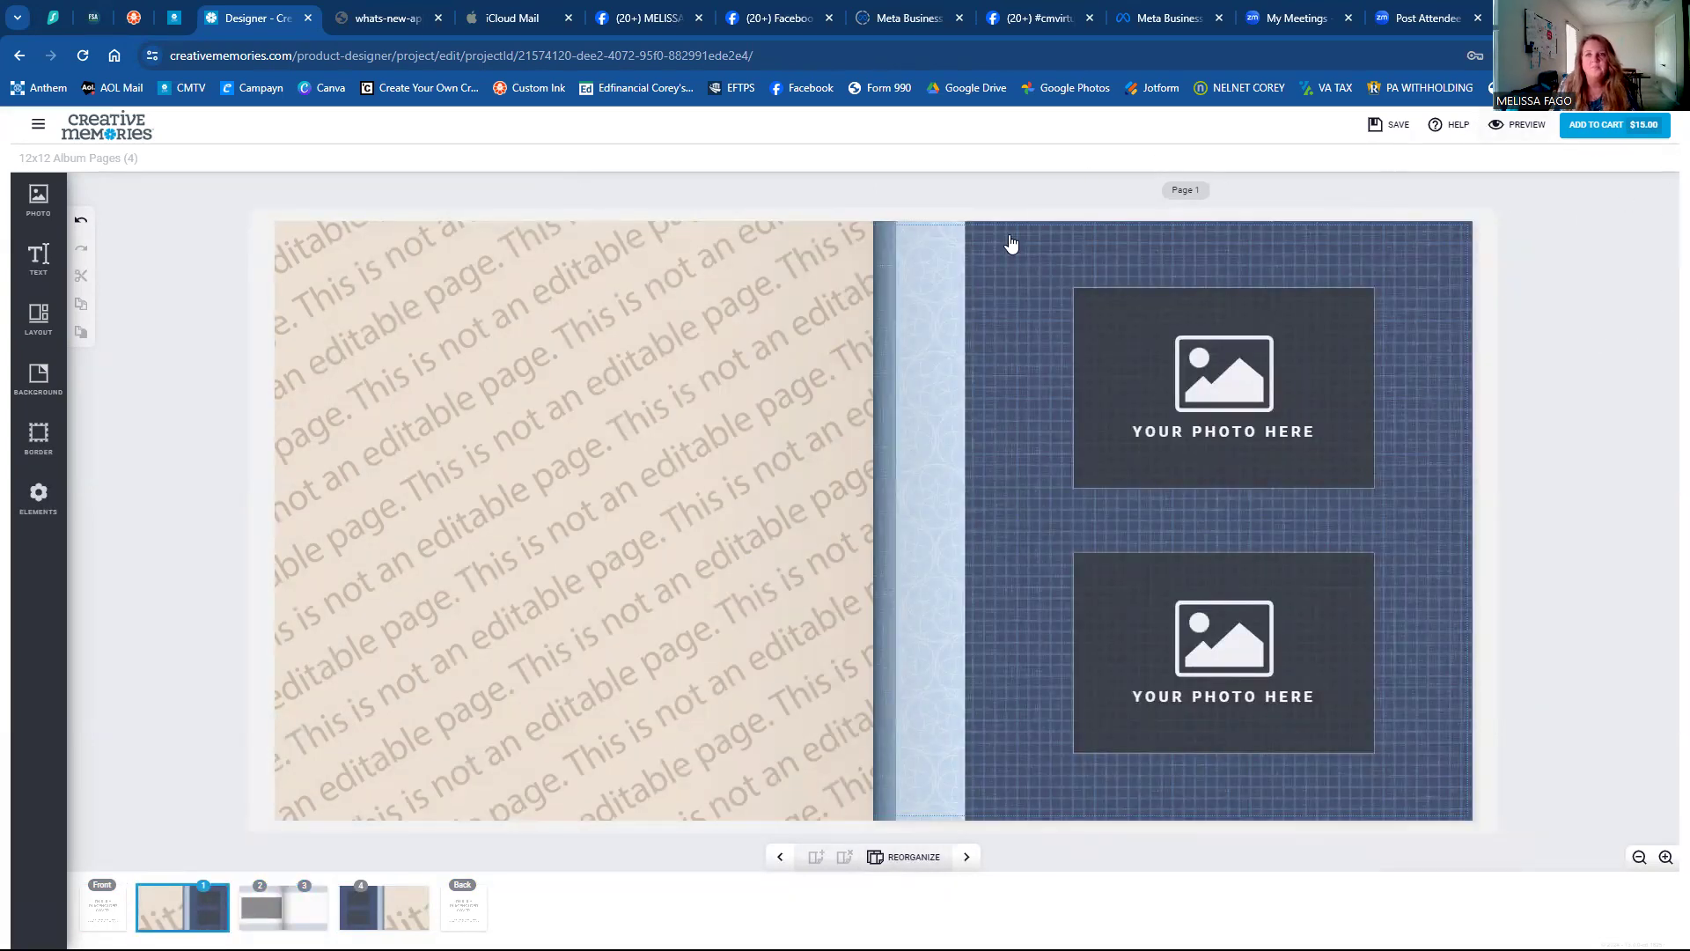
click(1033, 260)
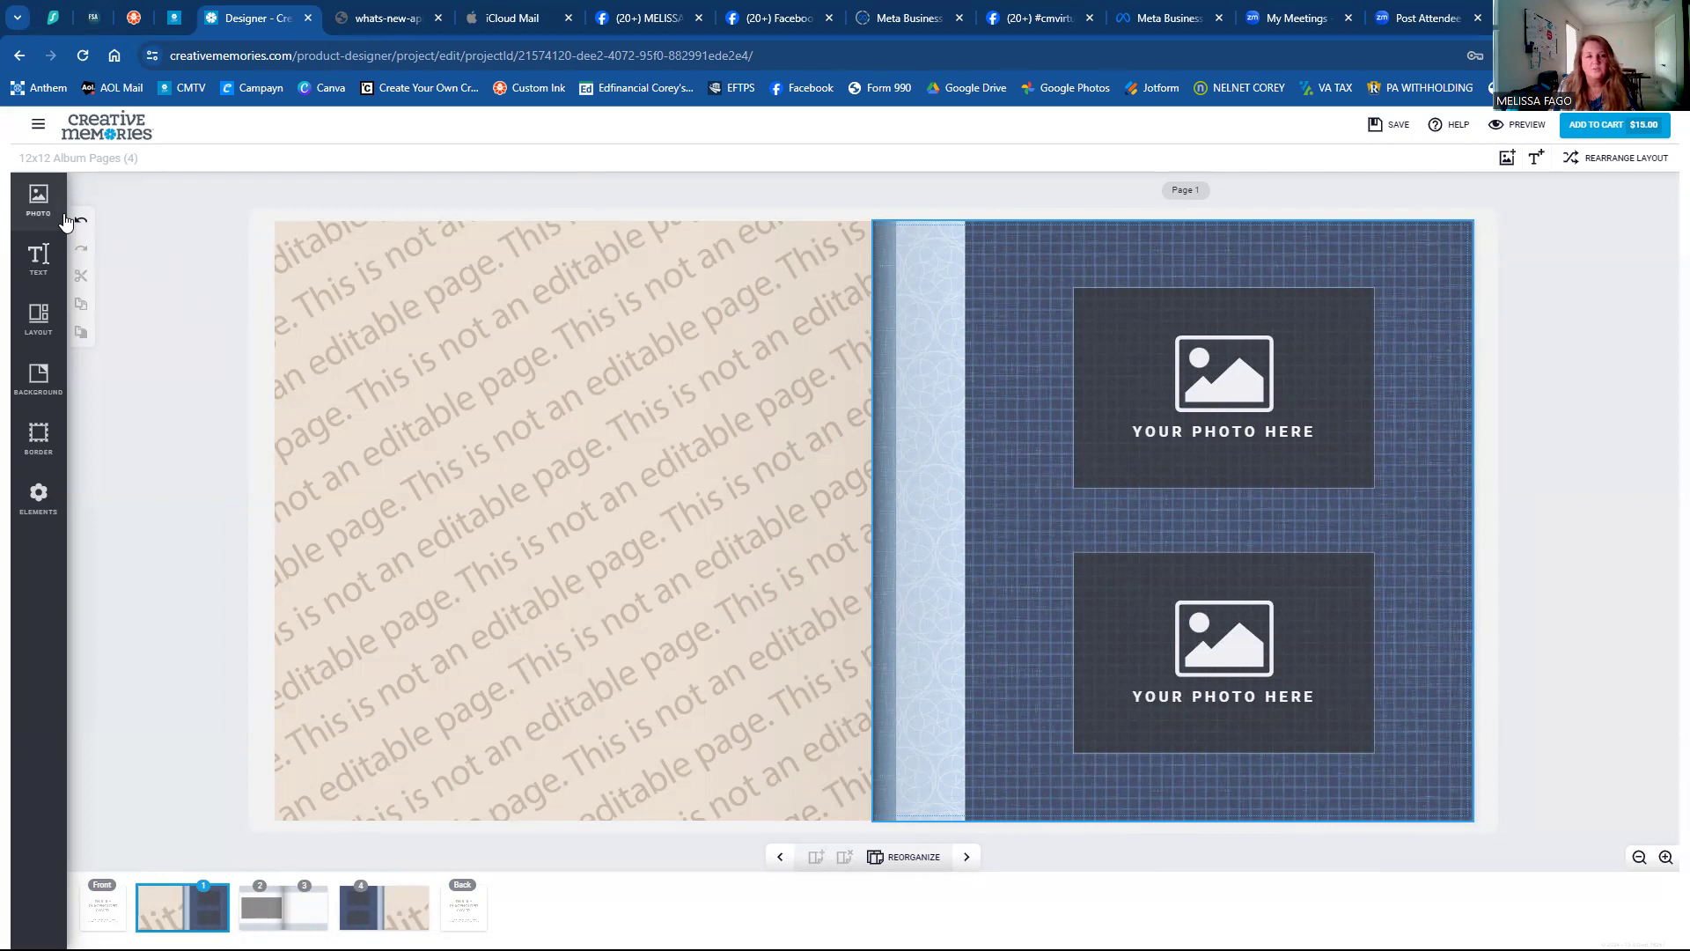
click(37, 207)
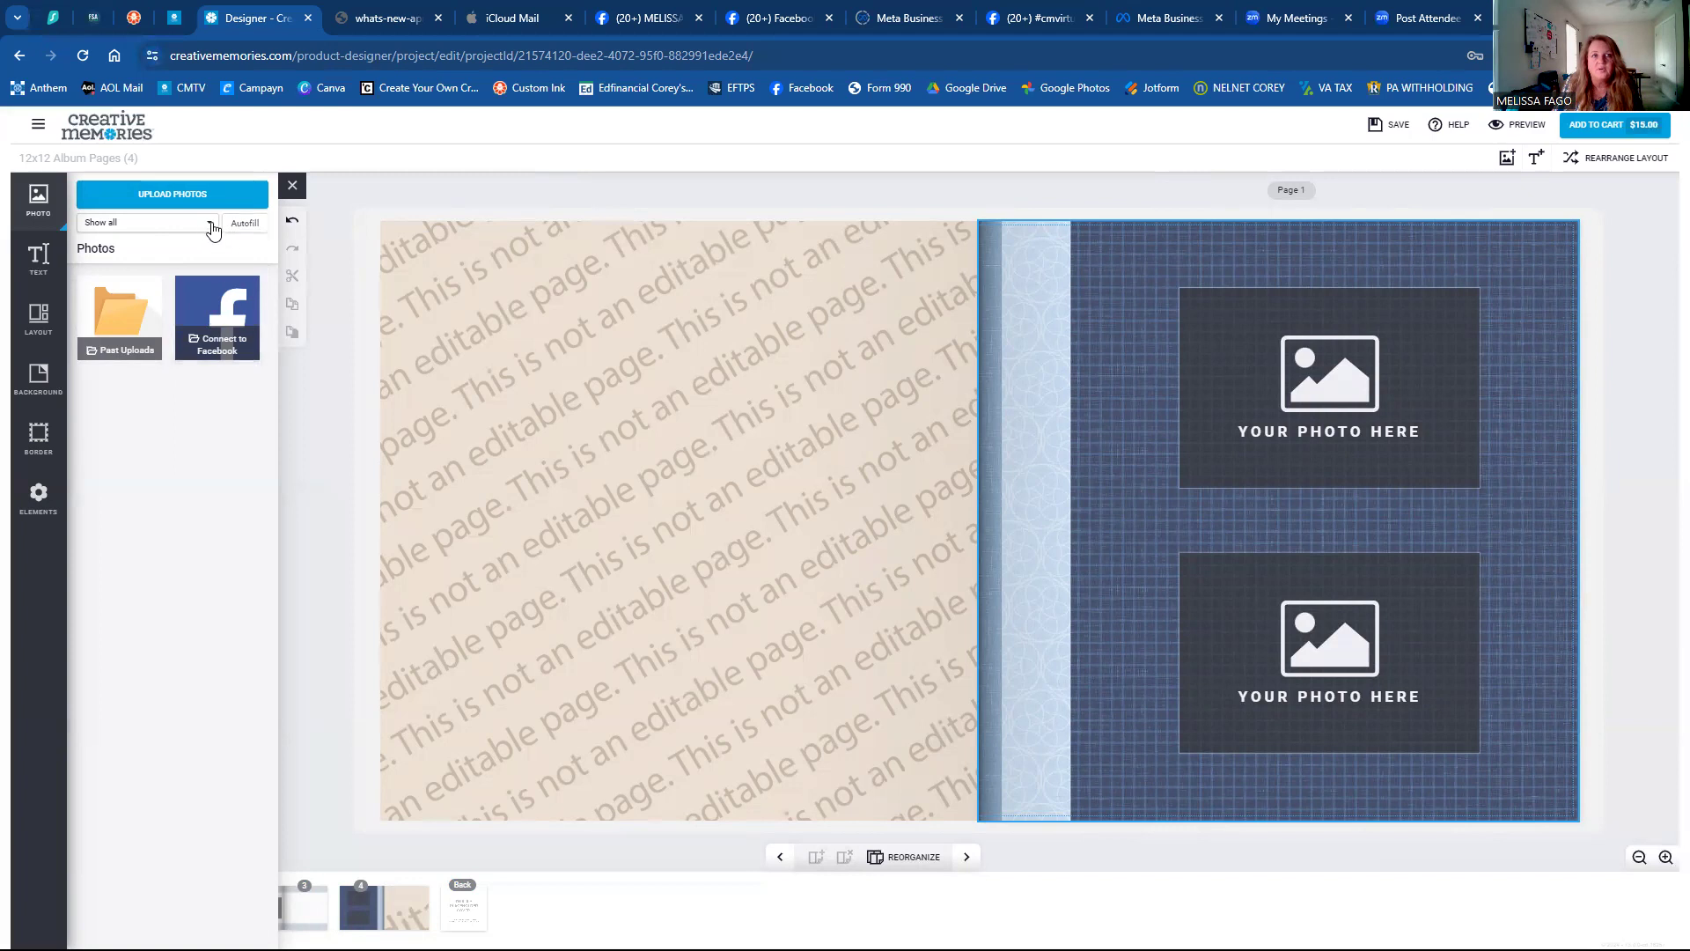
click(208, 225)
click(208, 225)
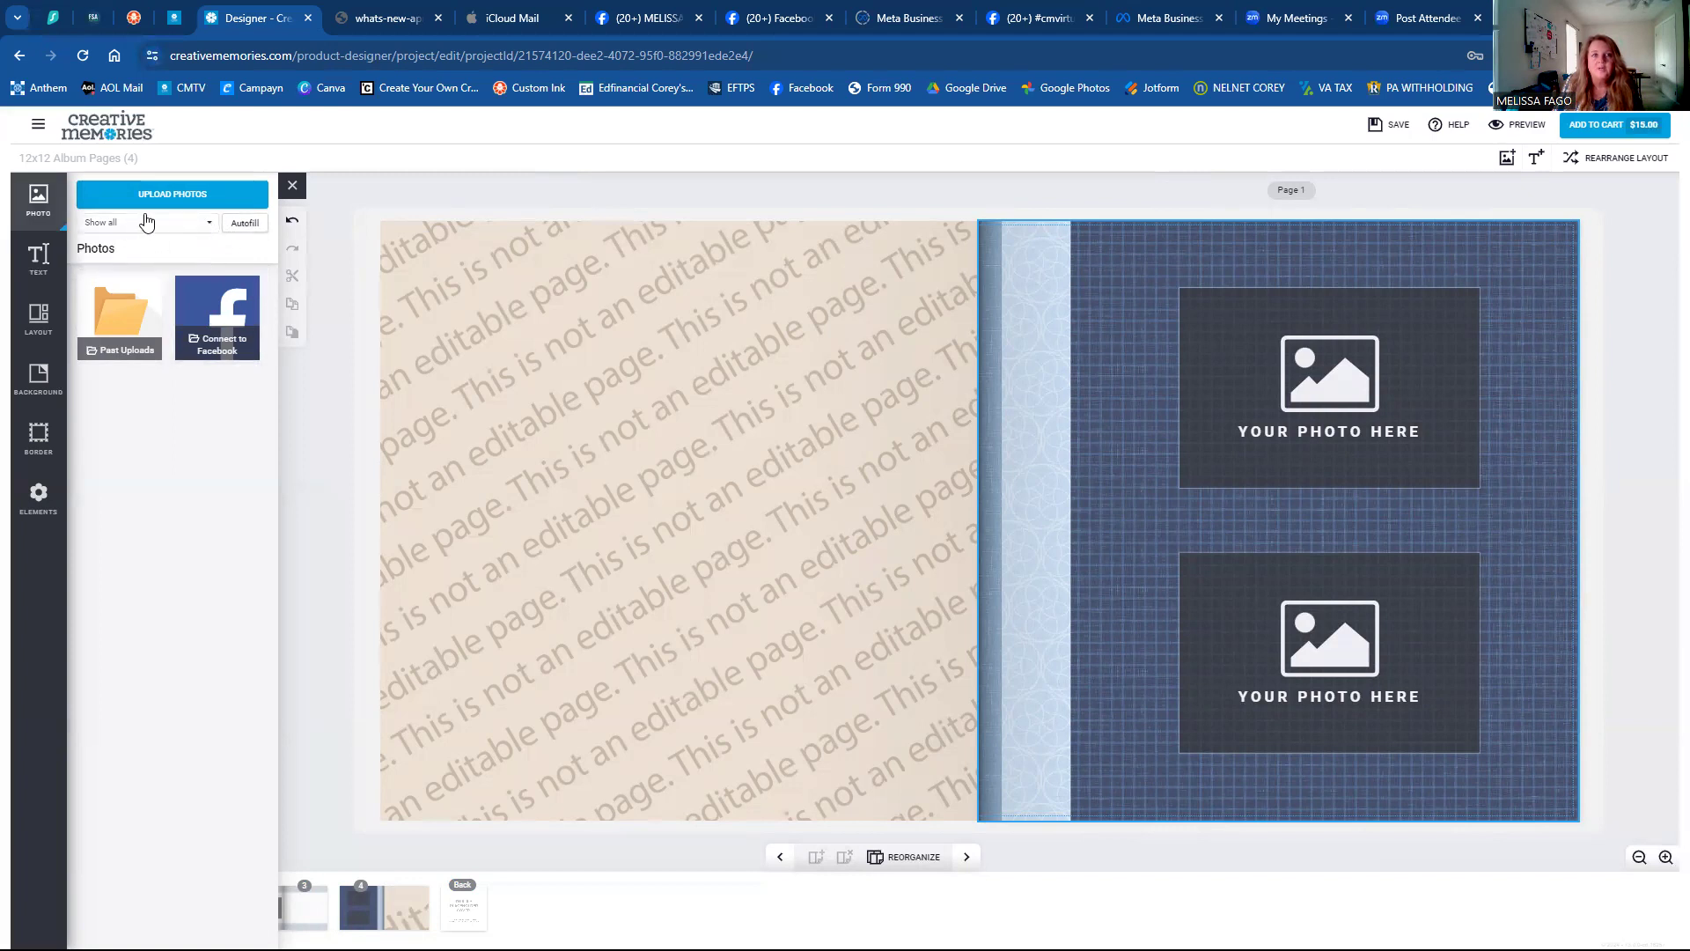
click(194, 224)
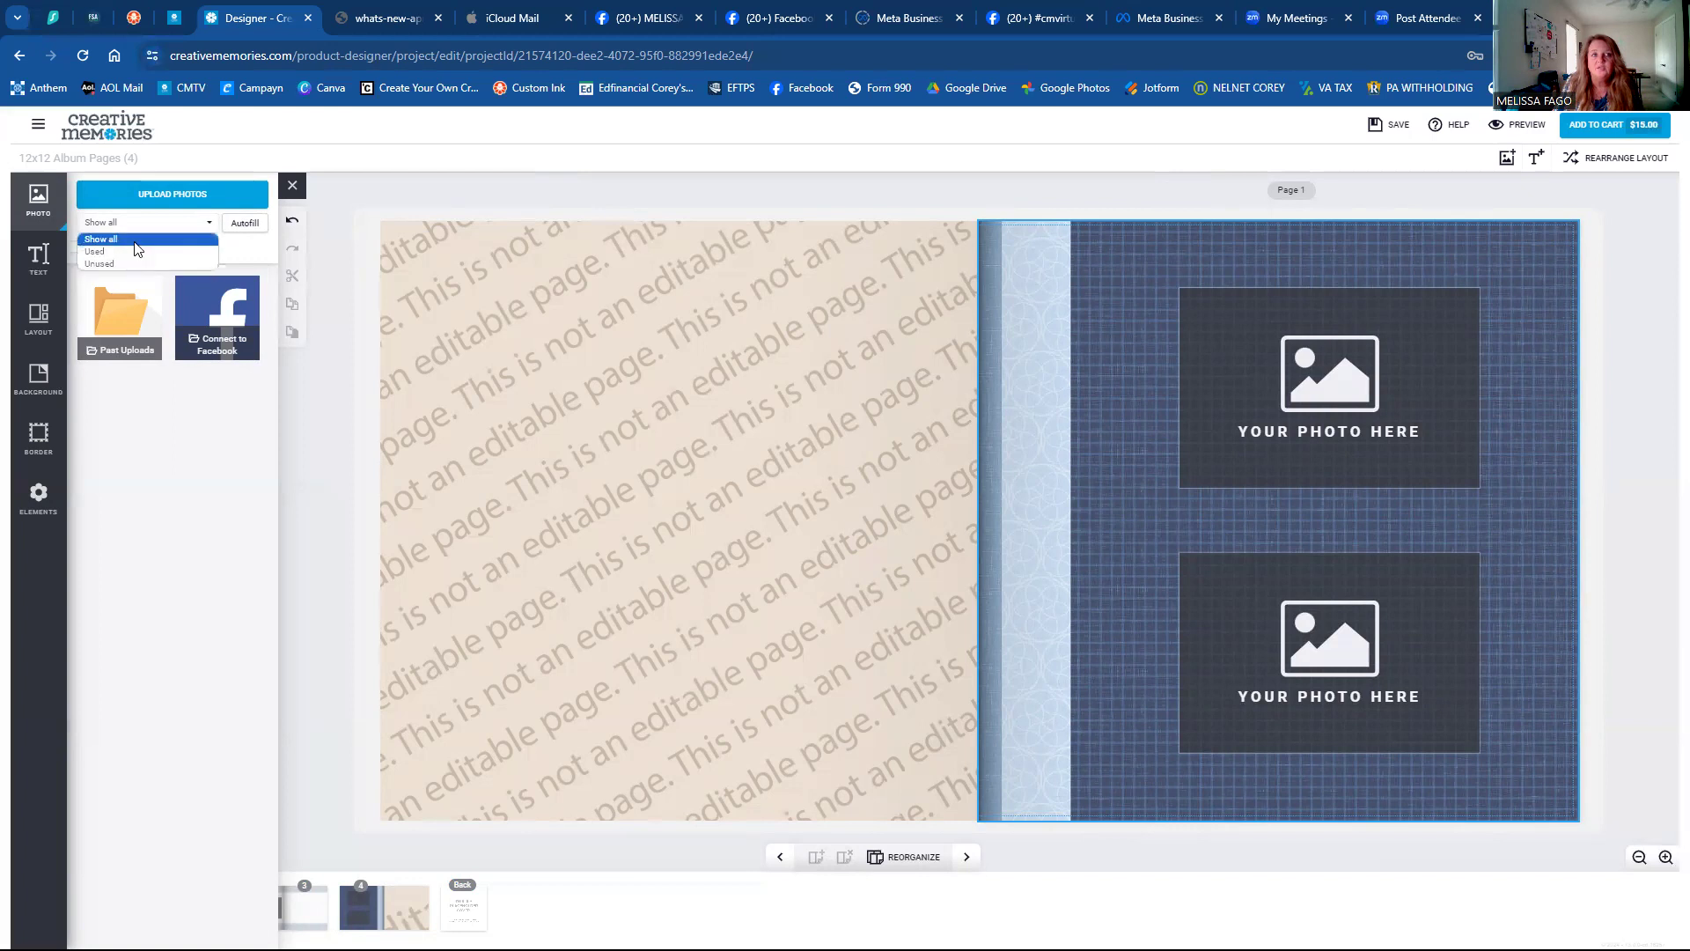
click(139, 240)
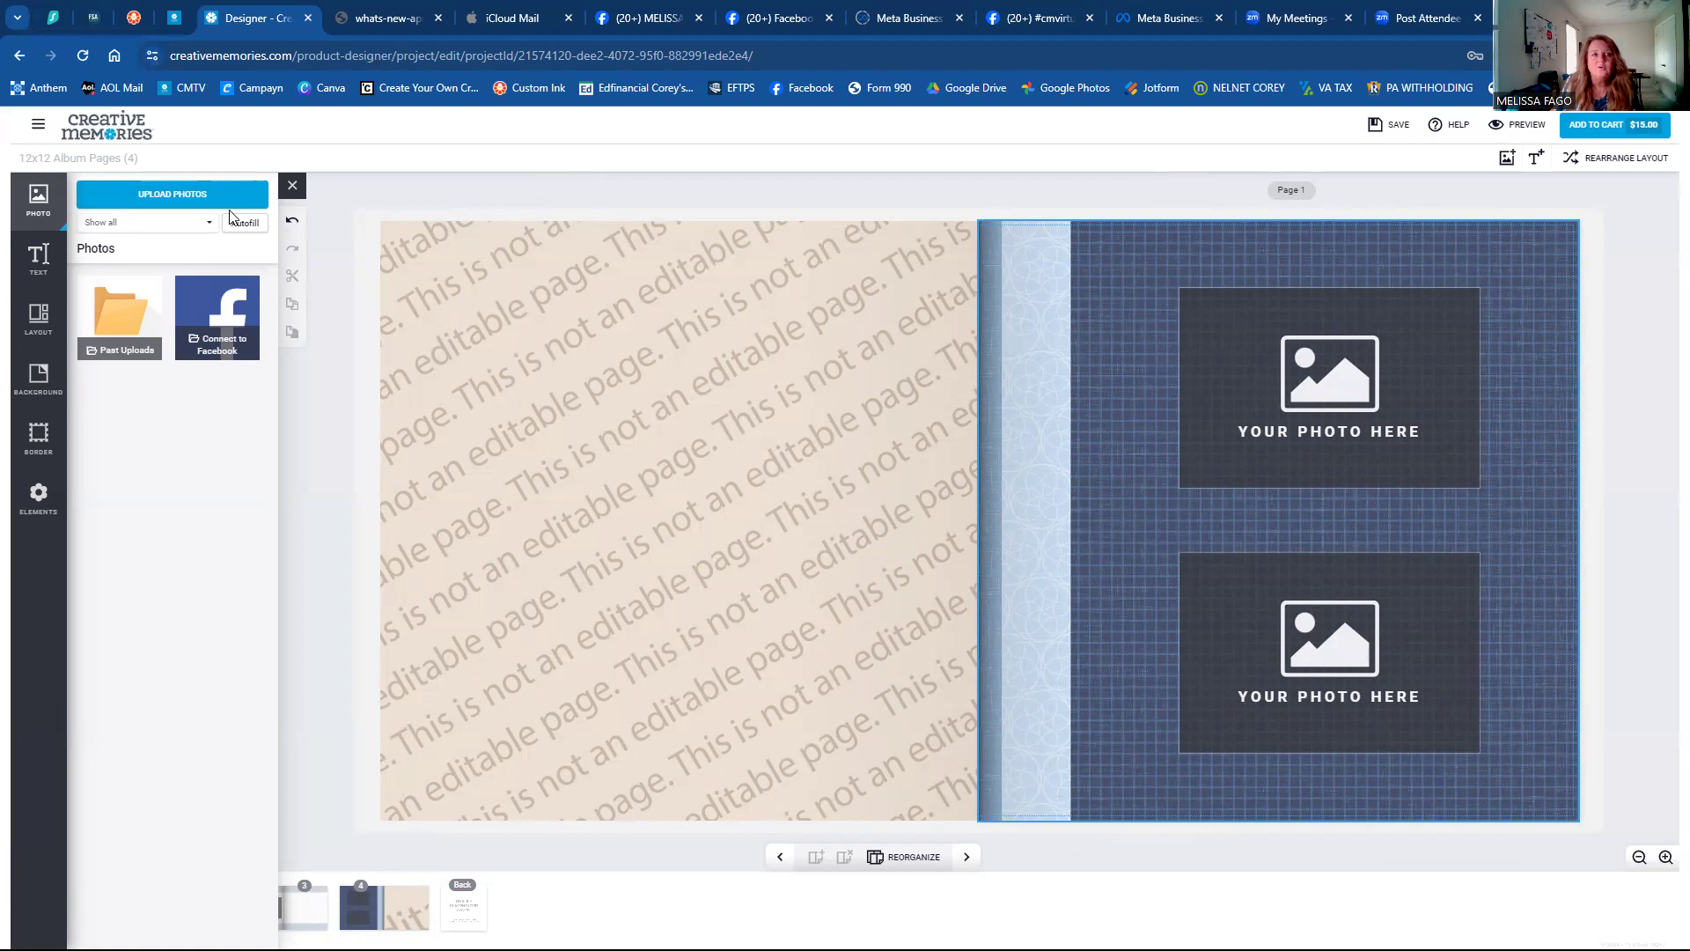
click(184, 225)
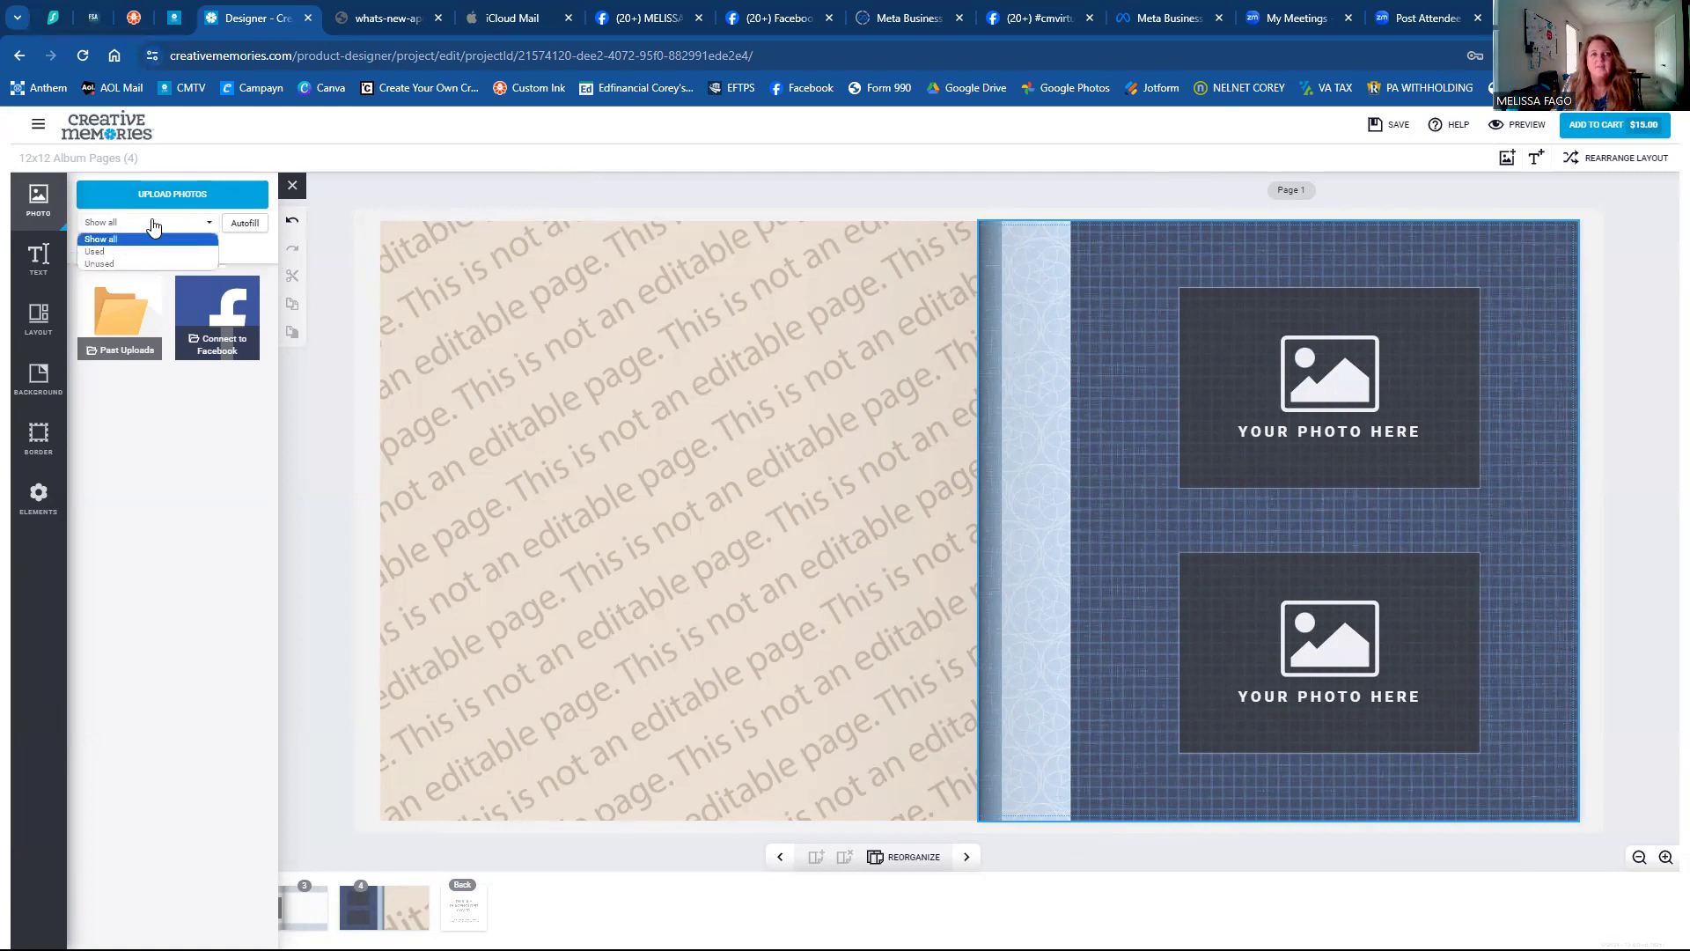
click(588, 299)
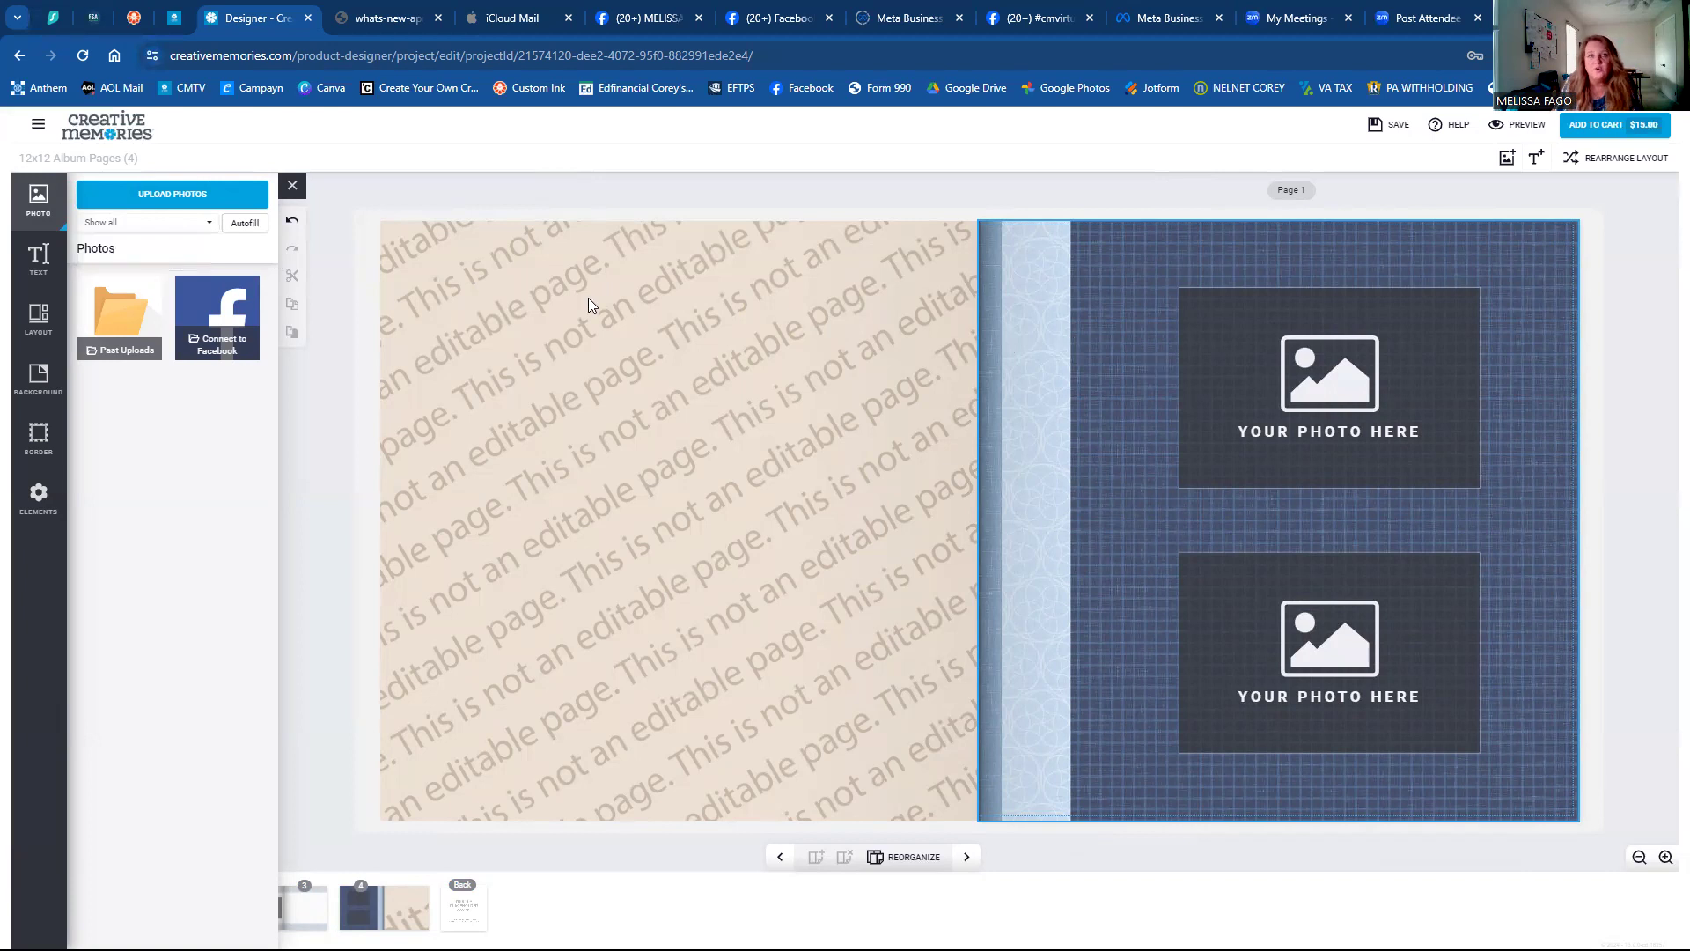
click(244, 225)
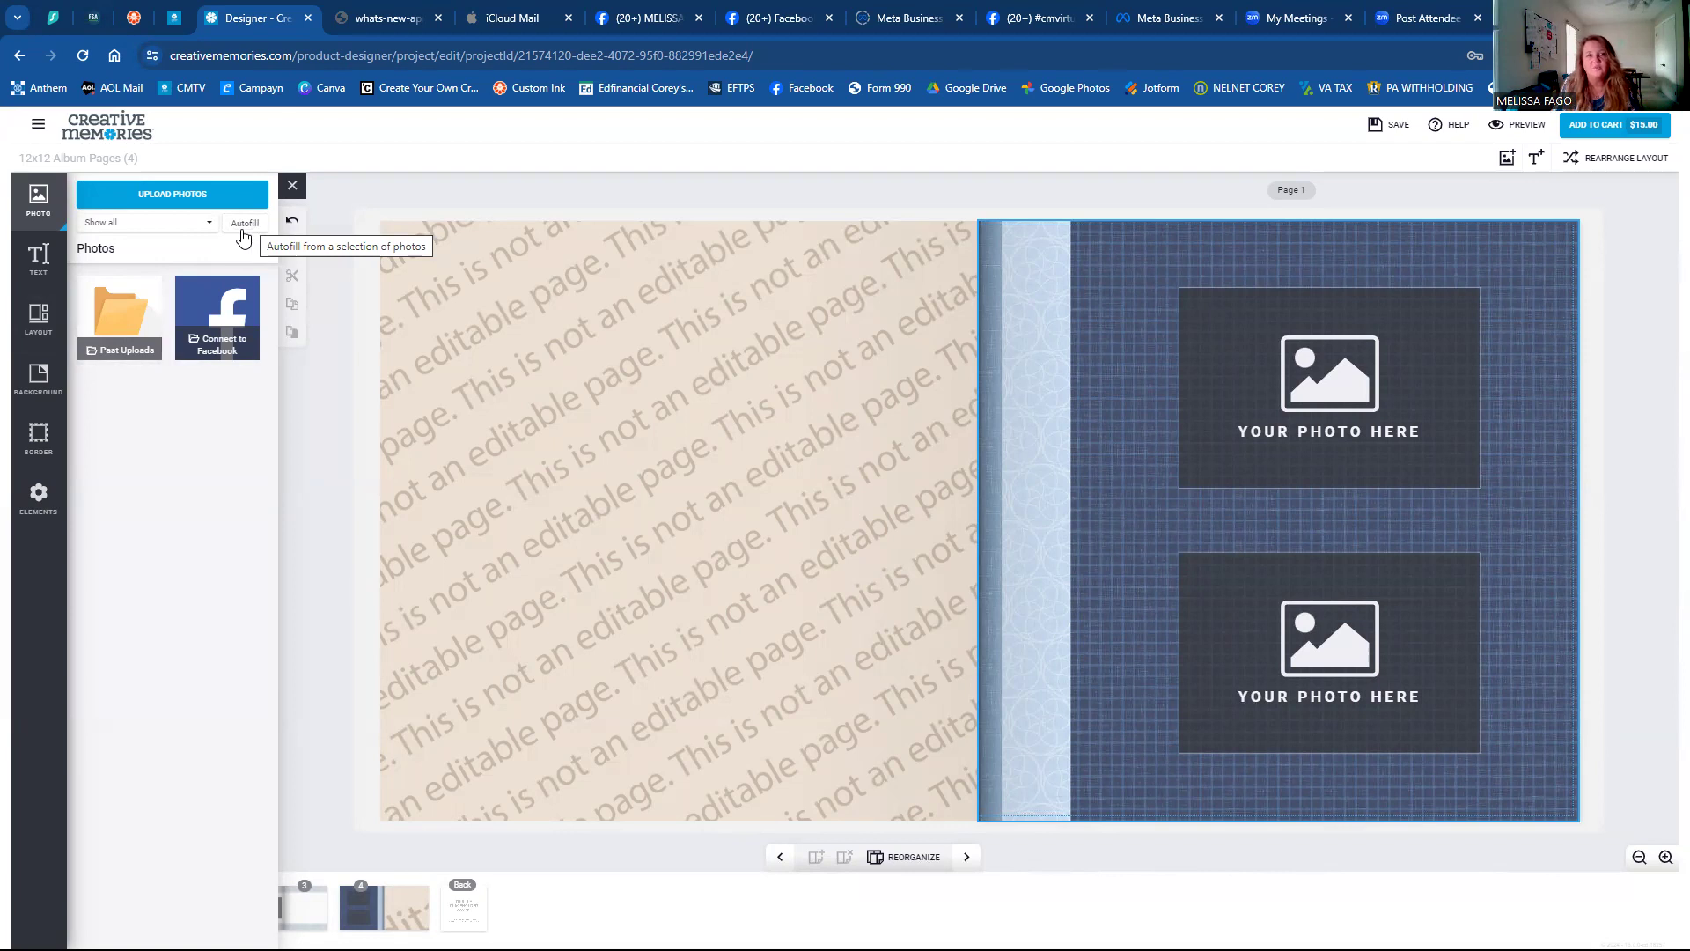
click(124, 323)
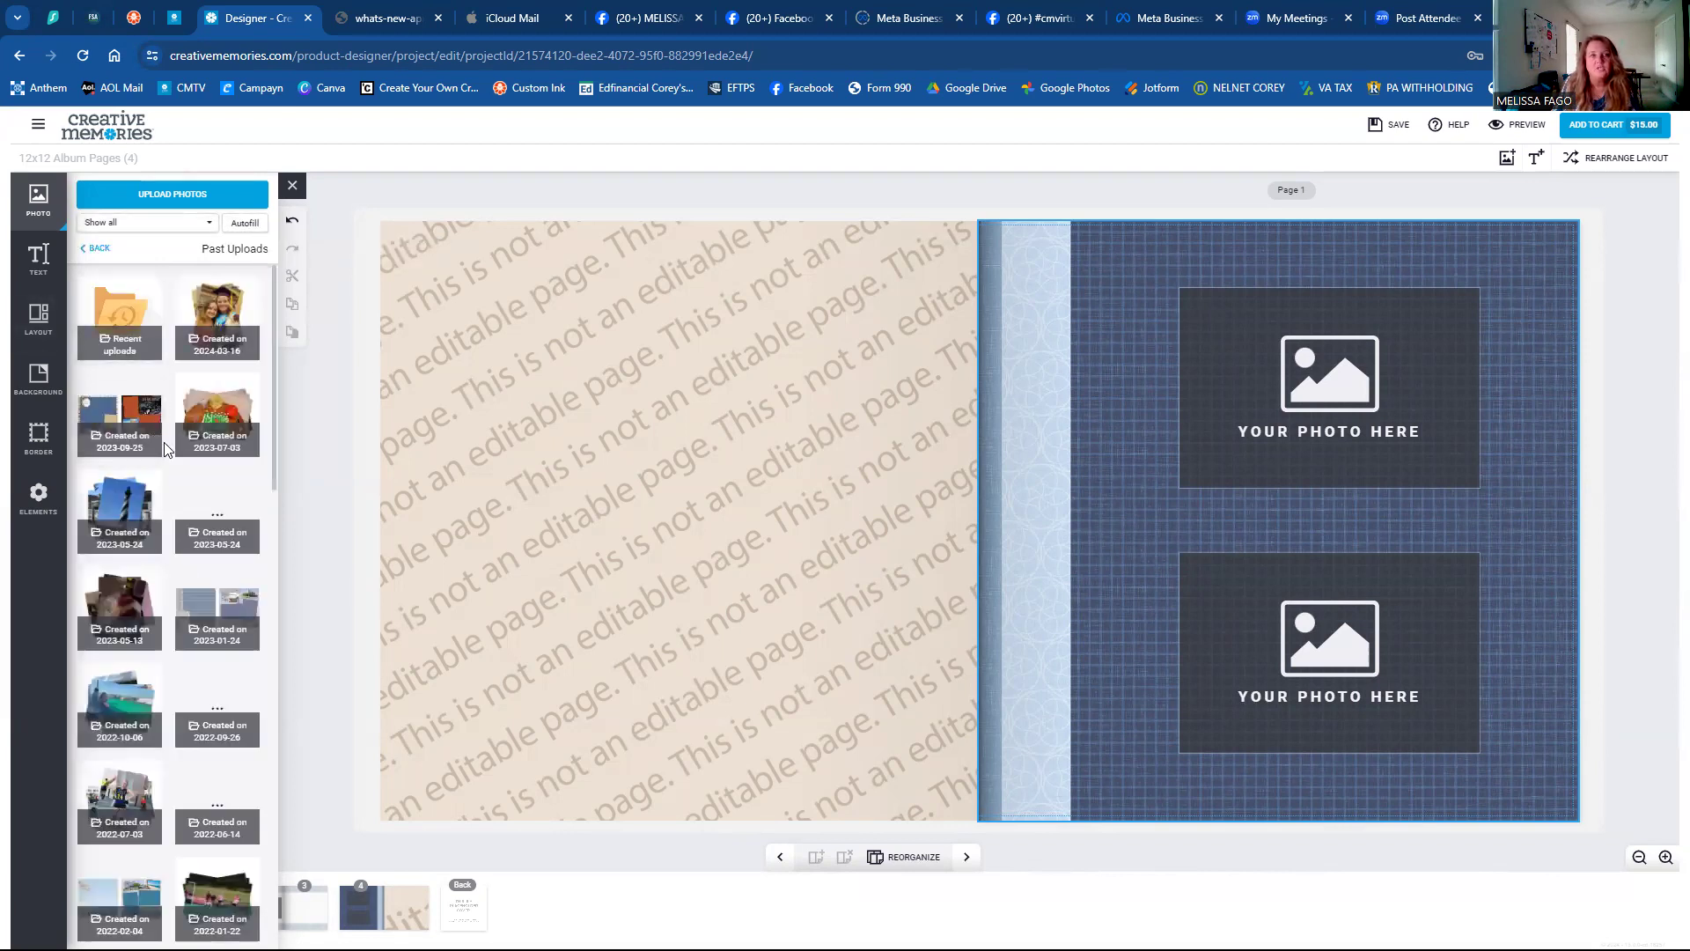
scroll(173, 476, down, 4)
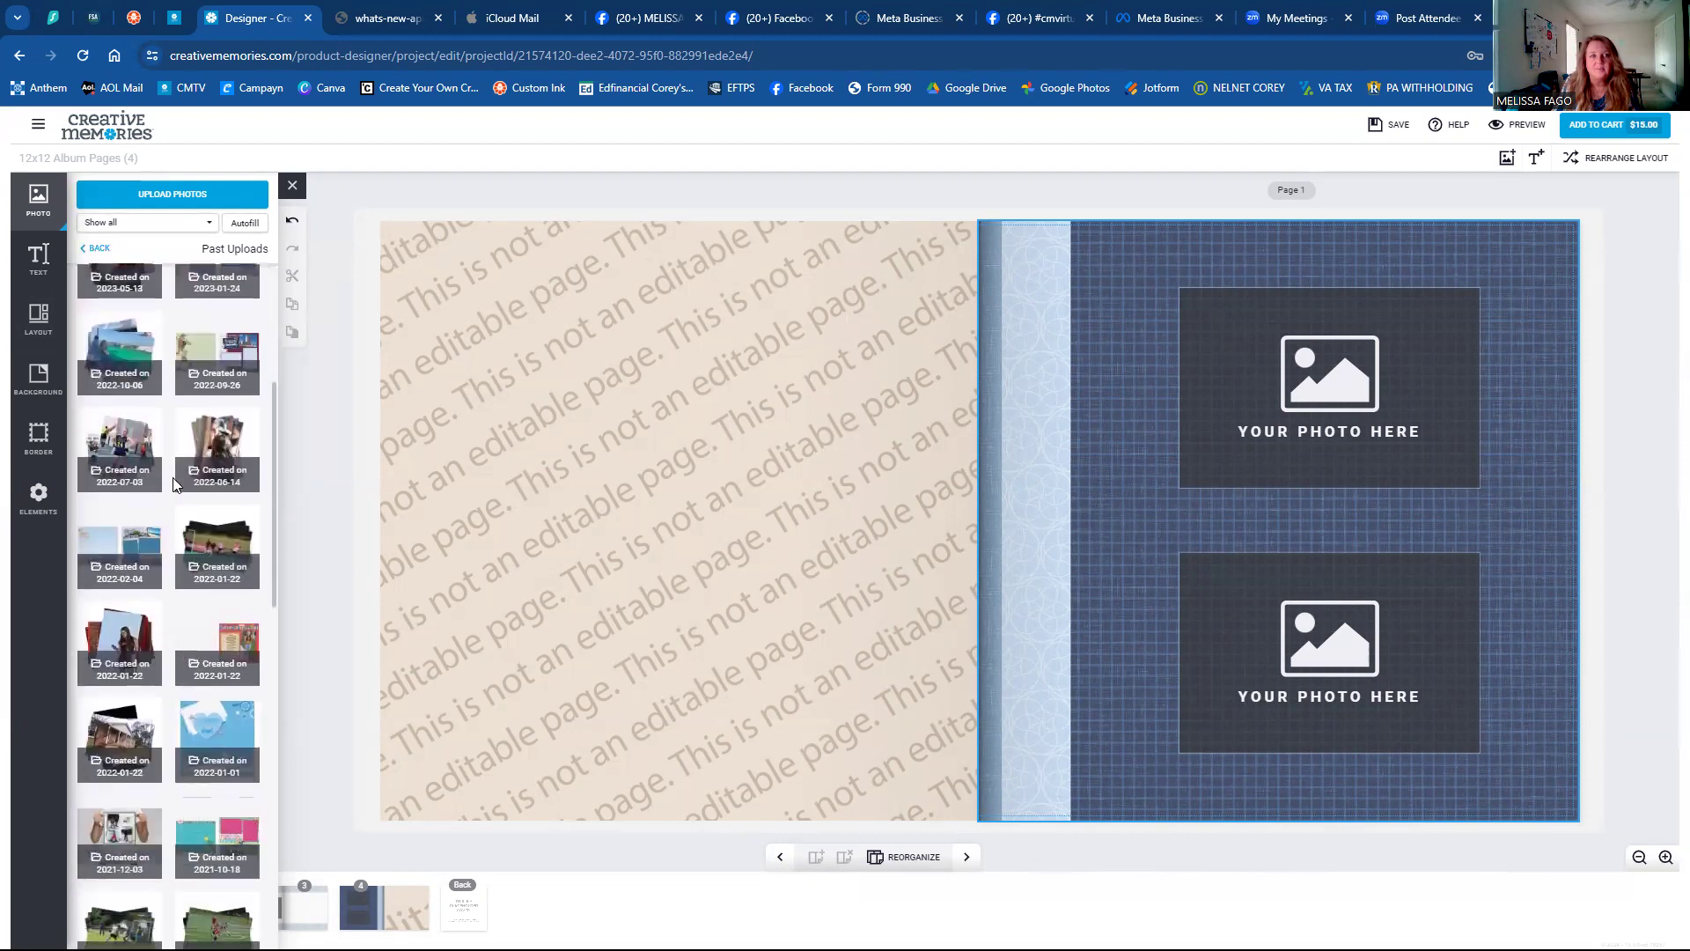
scroll(173, 483, down, 7)
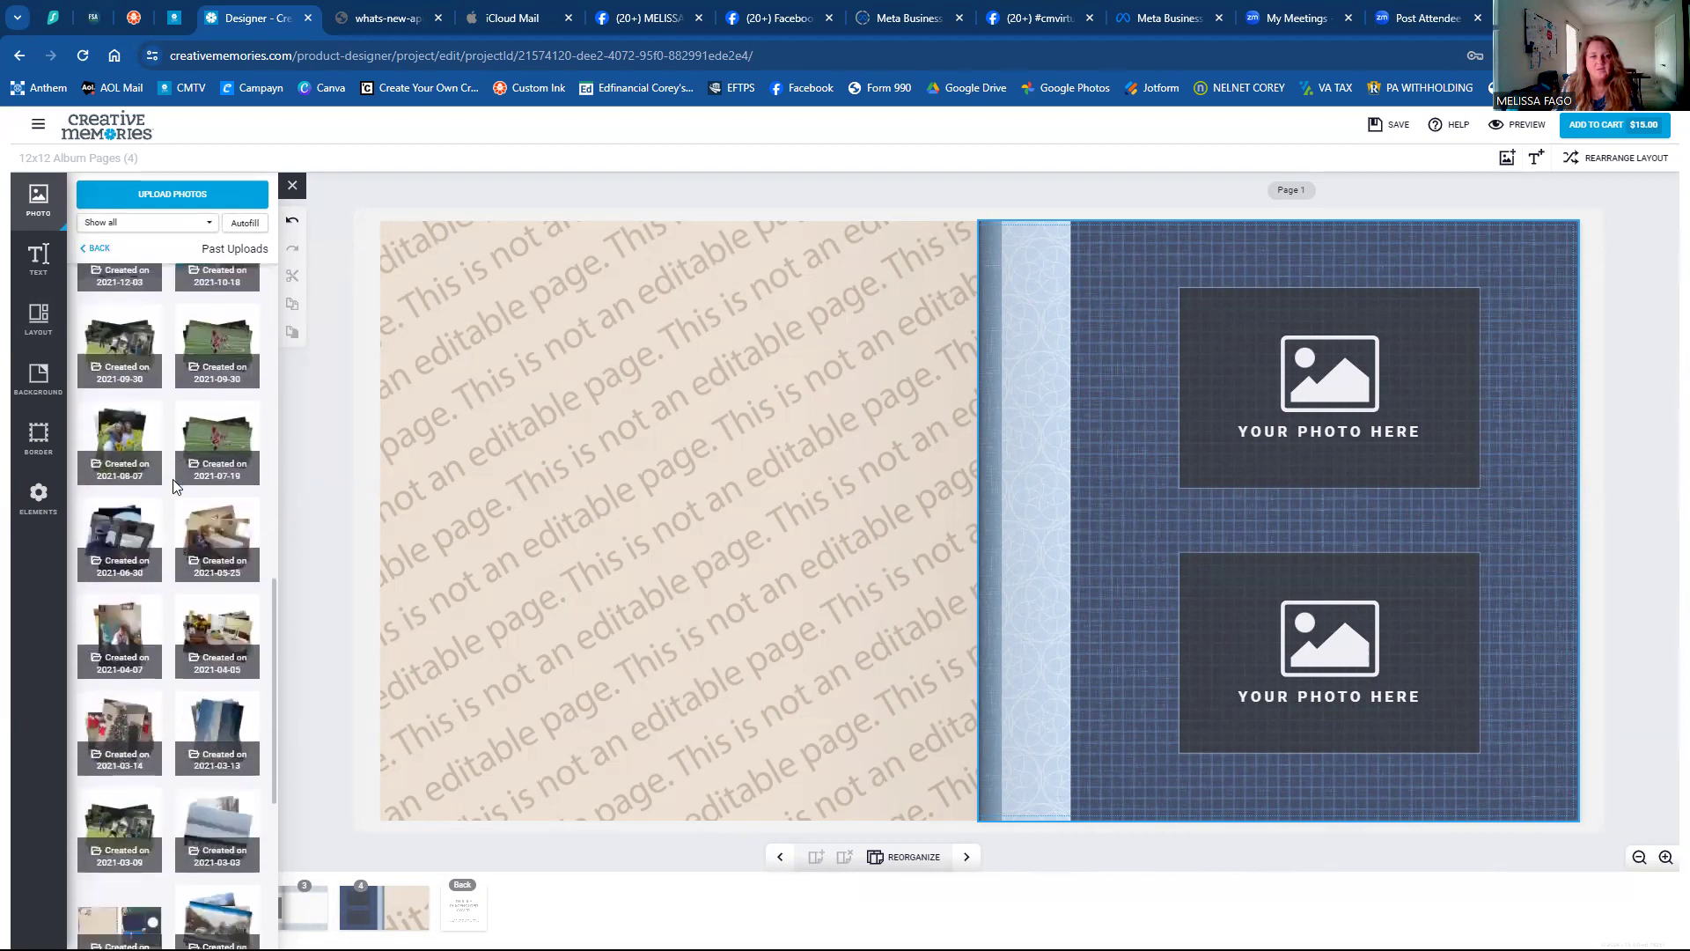
scroll(172, 483, up, 5)
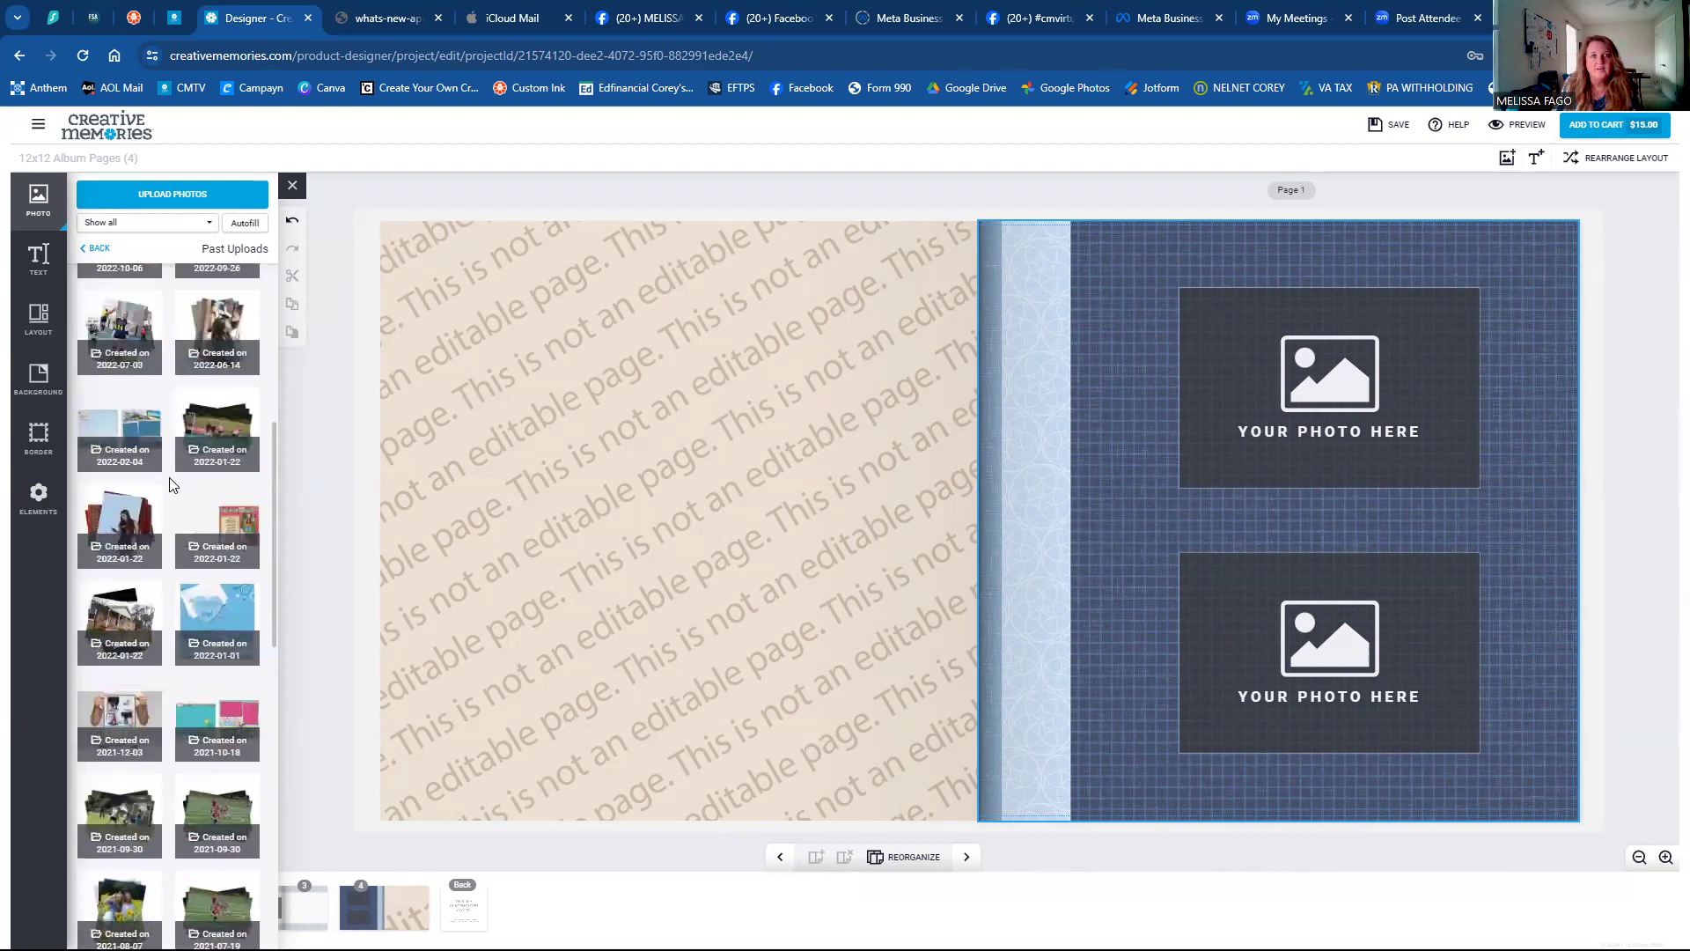
scroll(173, 483, up, 5)
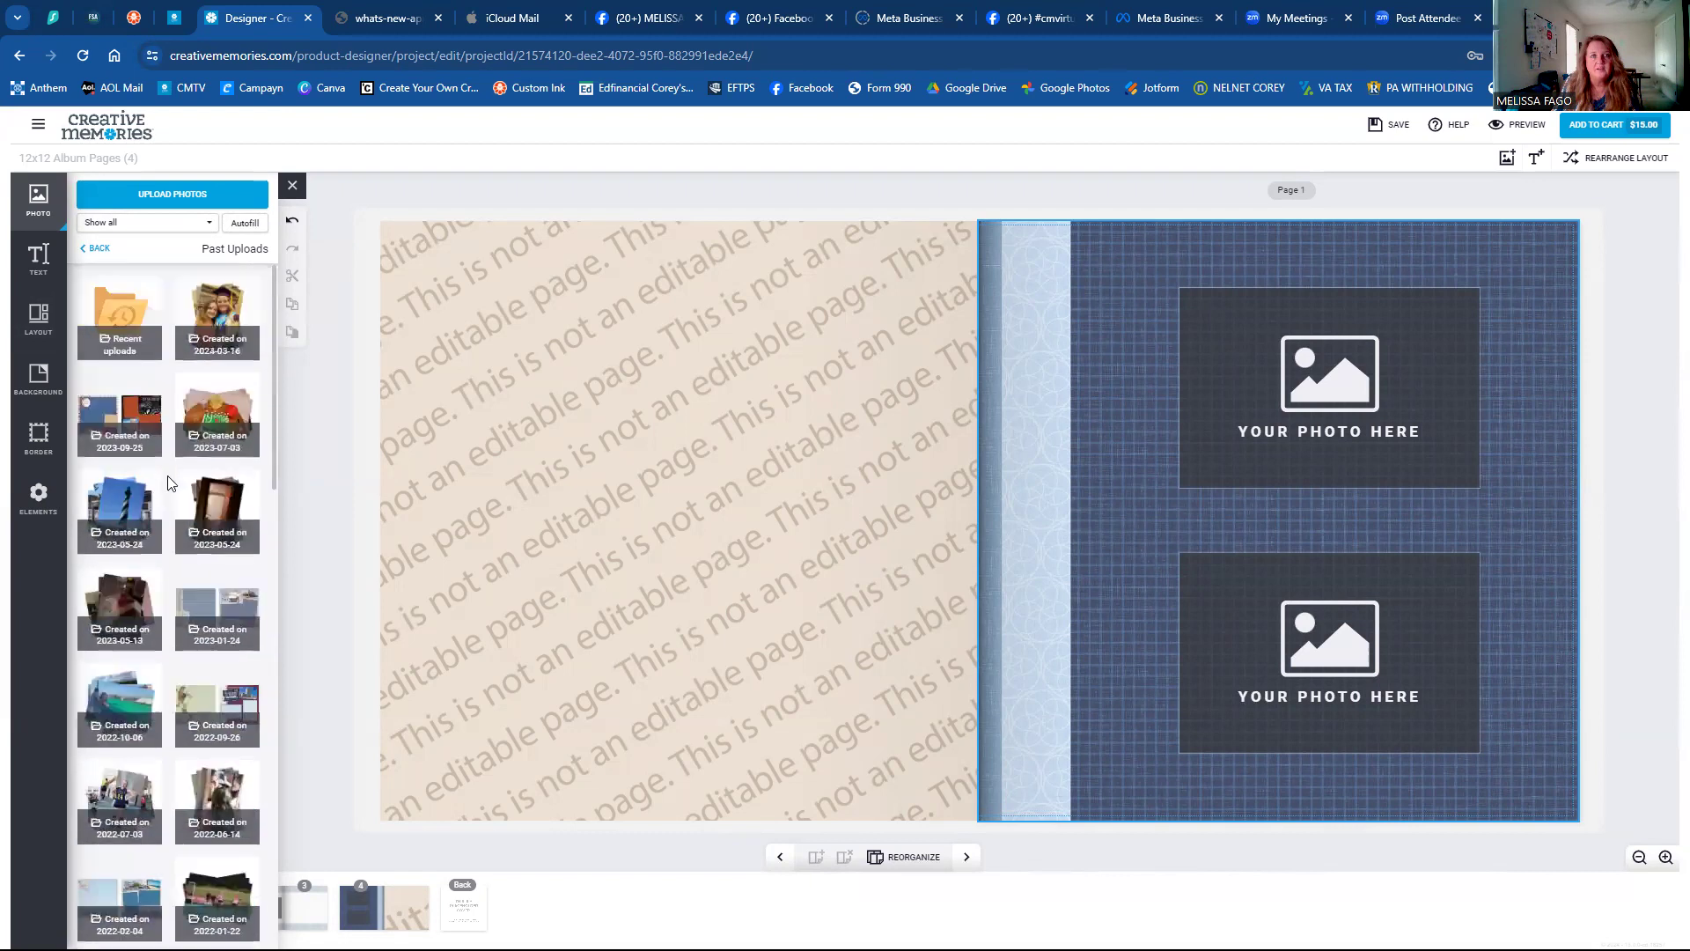
click(92, 251)
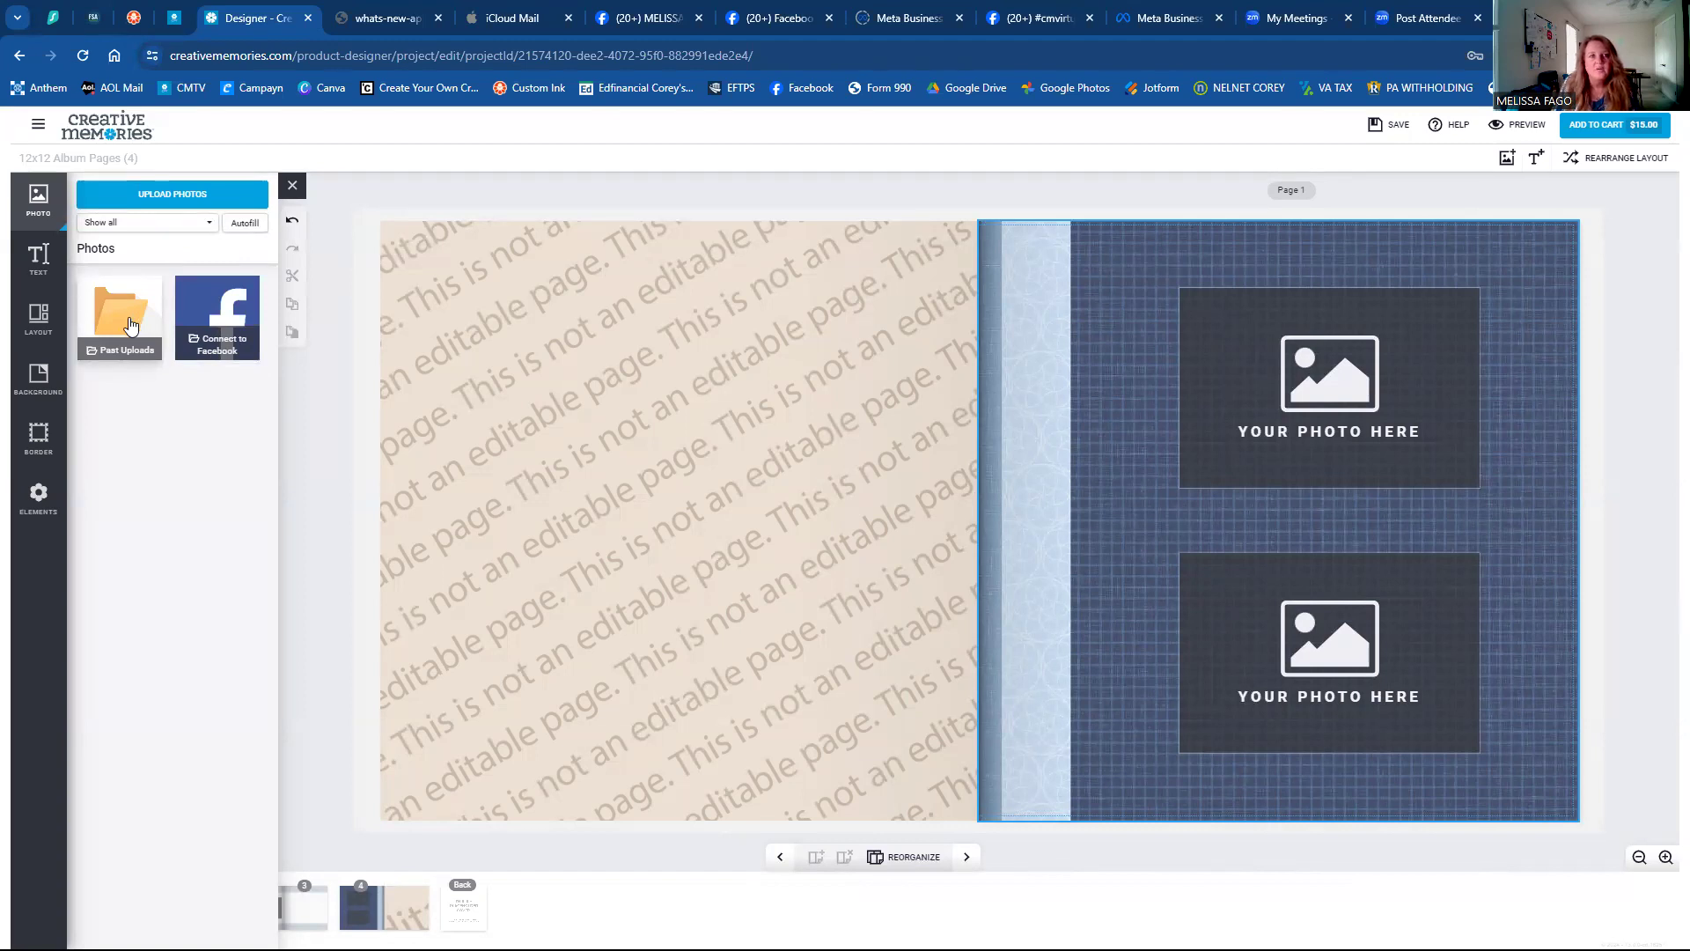
Browse the Open dialog to iCloud Drive and Pictures, then cancel without uploading.
click(178, 195)
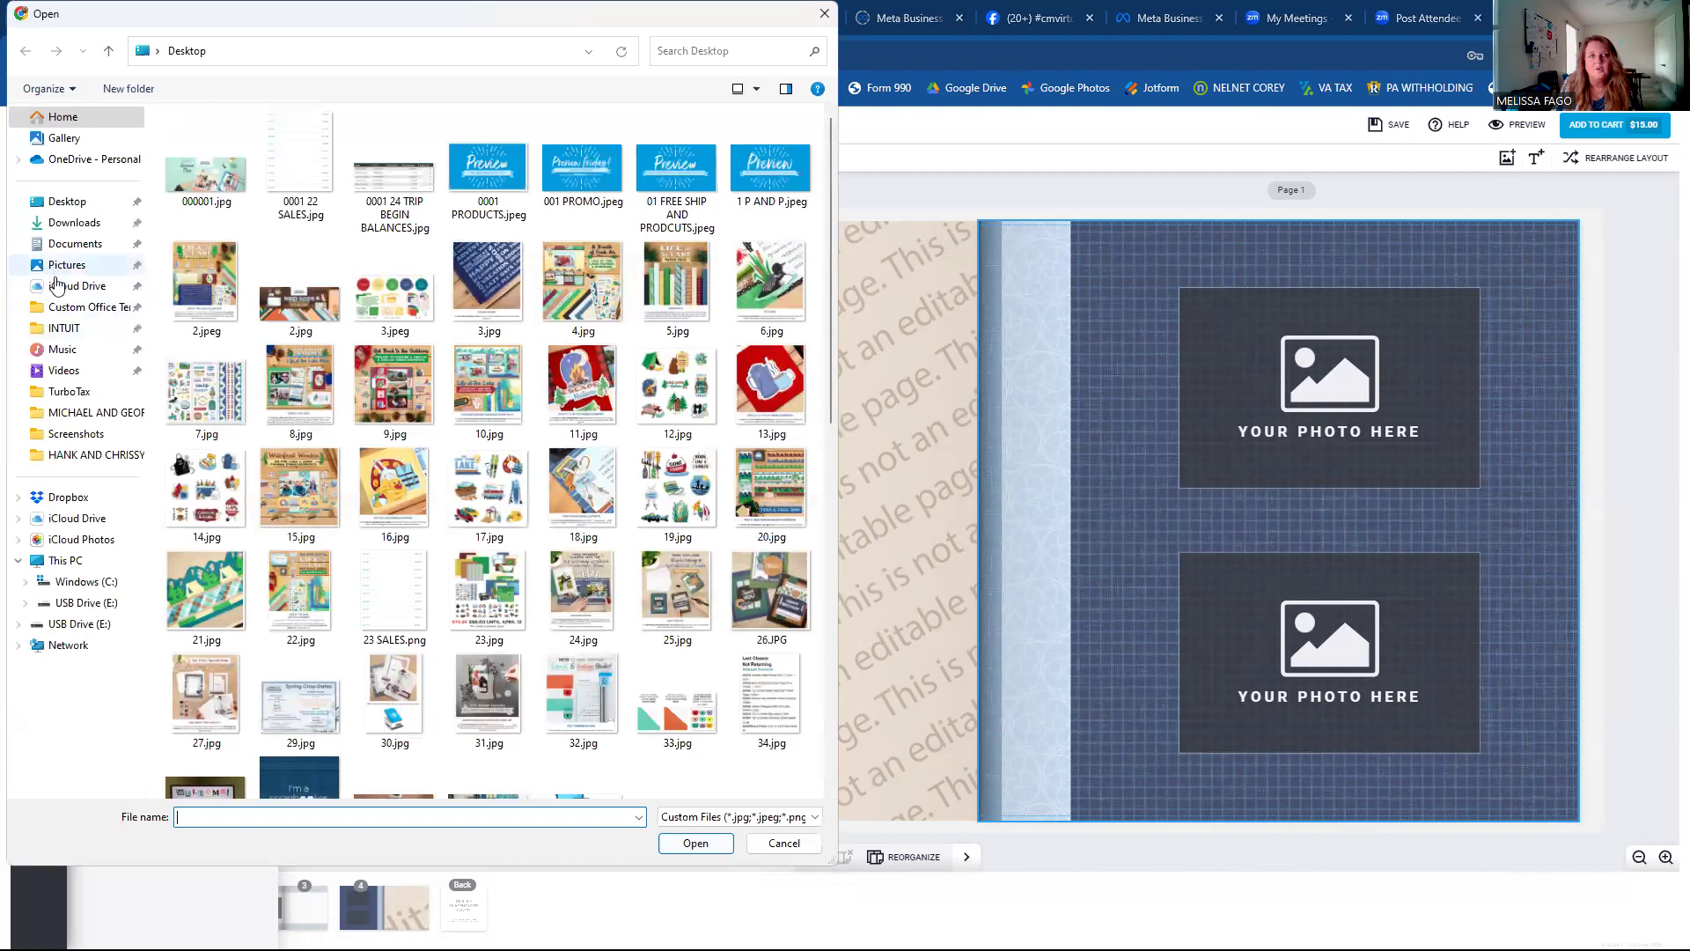
click(77, 285)
click(93, 265)
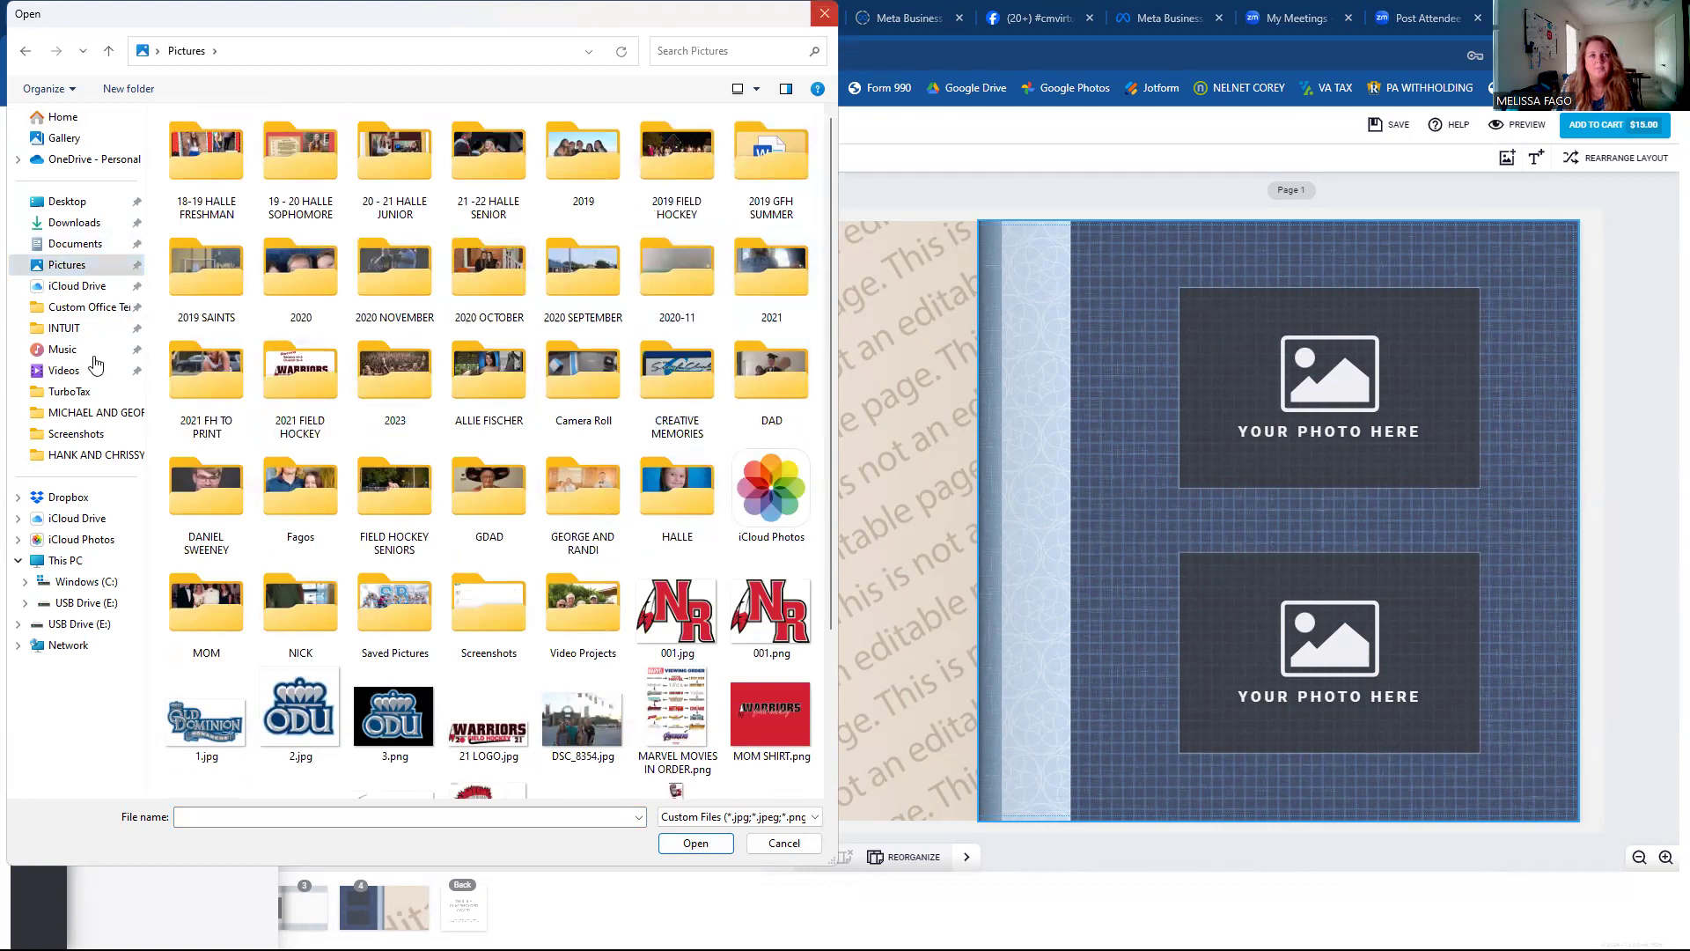
key(Escape)
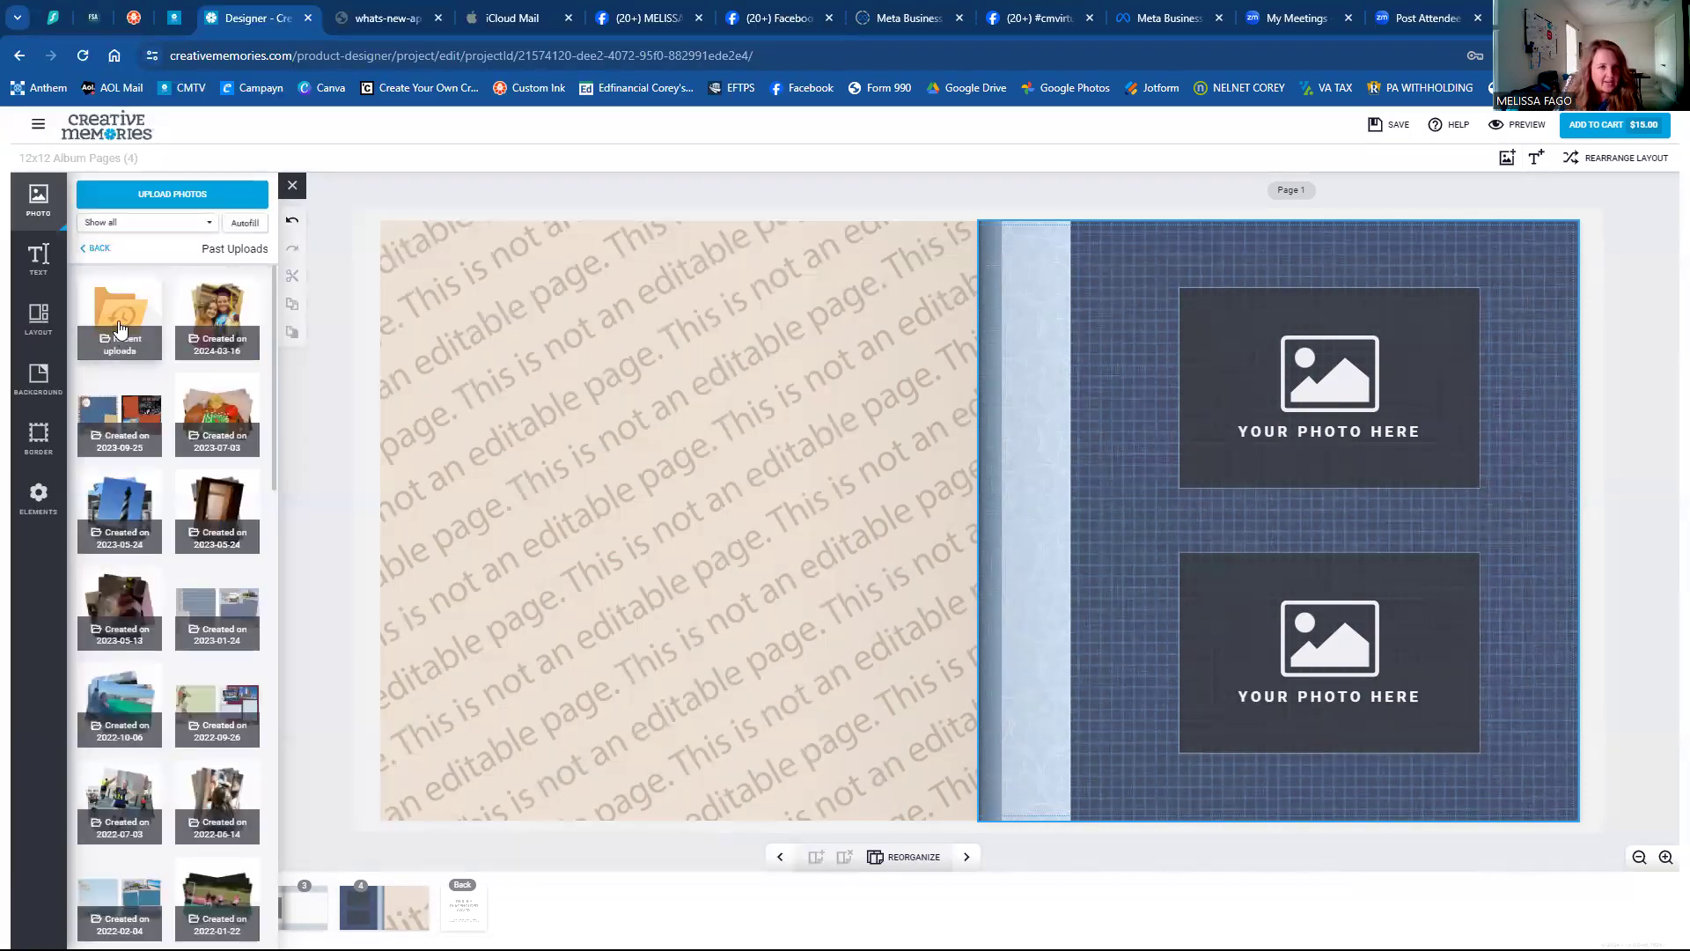
Open the 2023-05-24 past-upload folder and scroll through its lighthouse and beach photos.
click(123, 512)
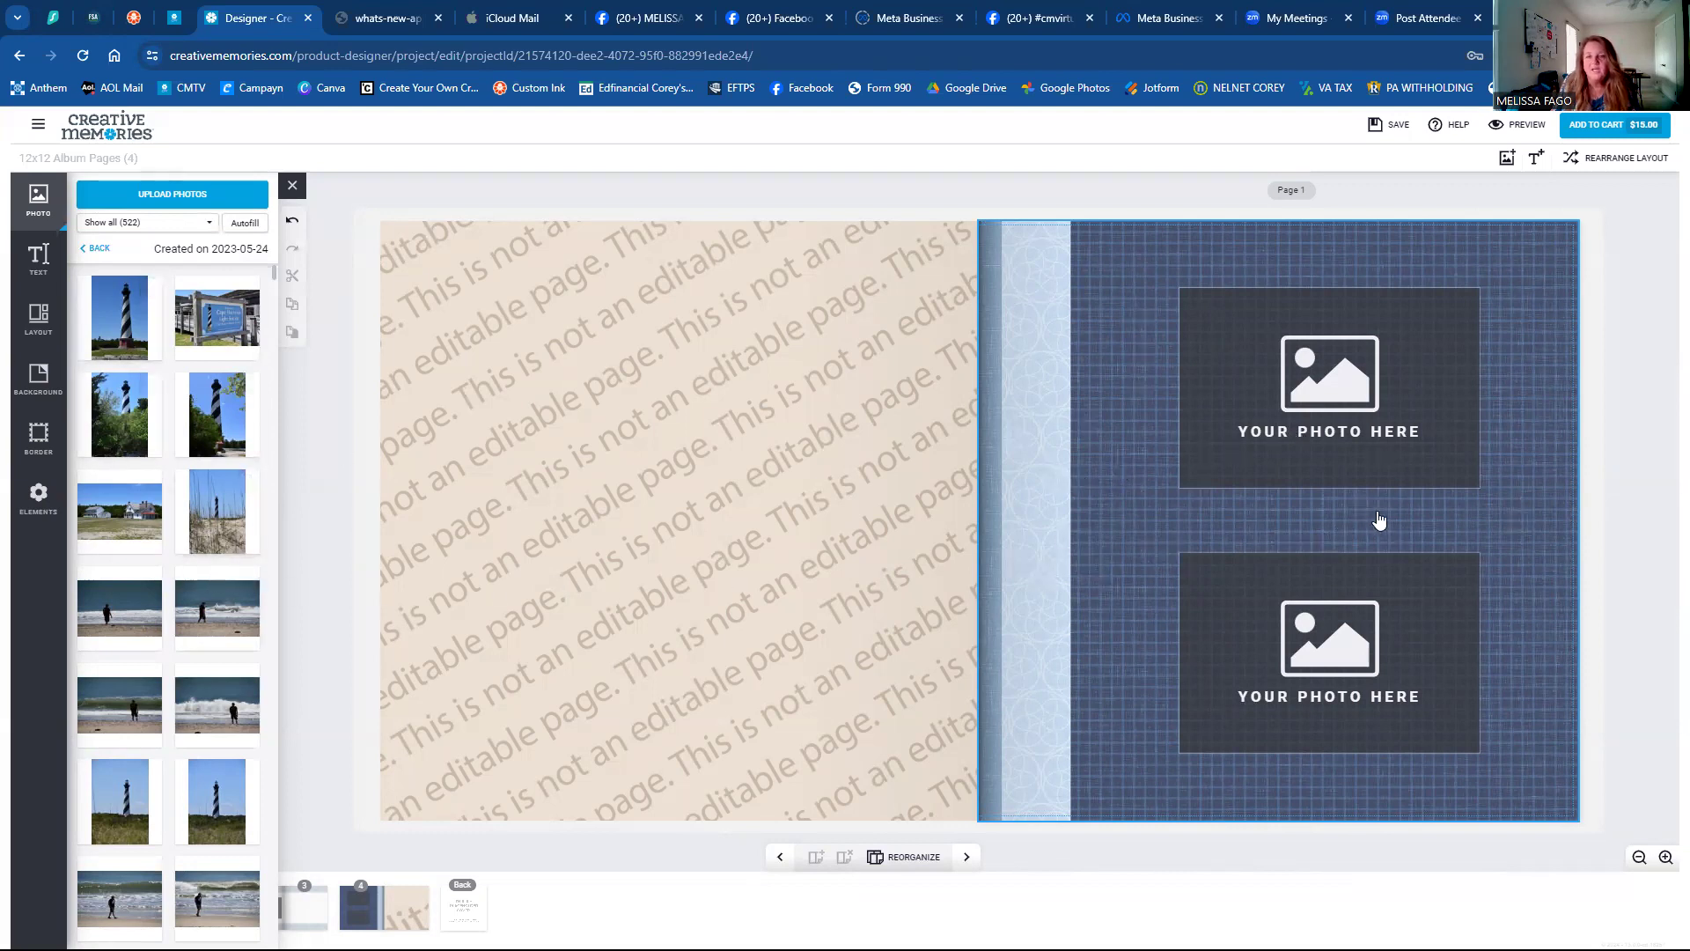
scroll(255, 709, down, 10)
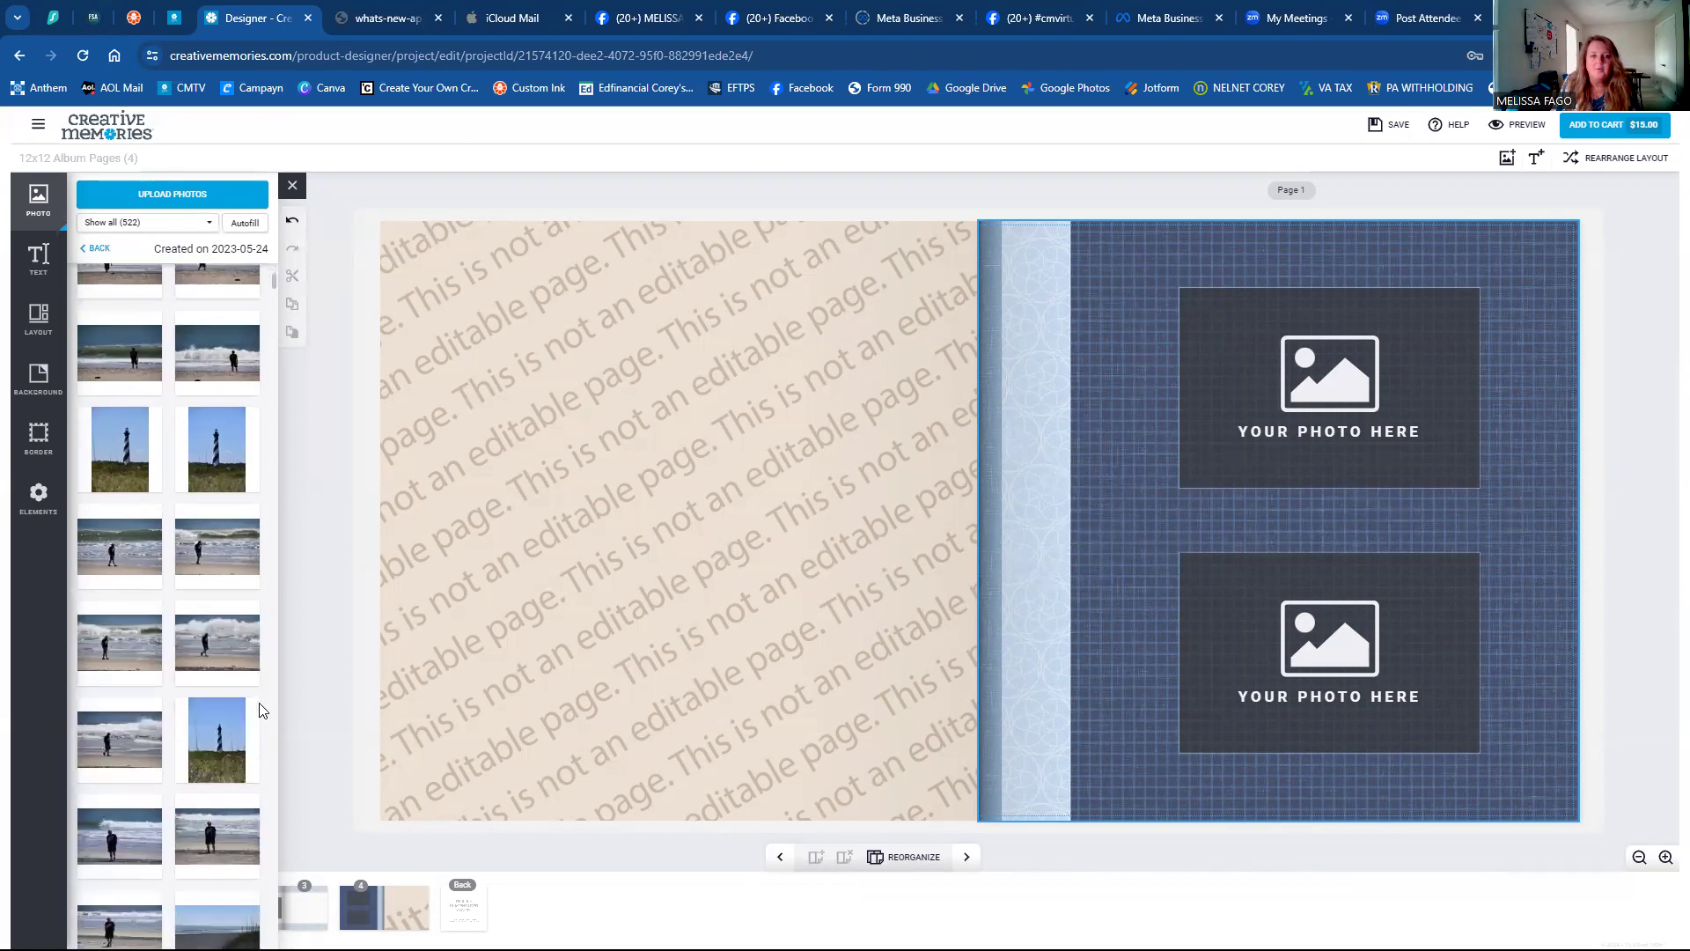
scroll(254, 696, down, 10)
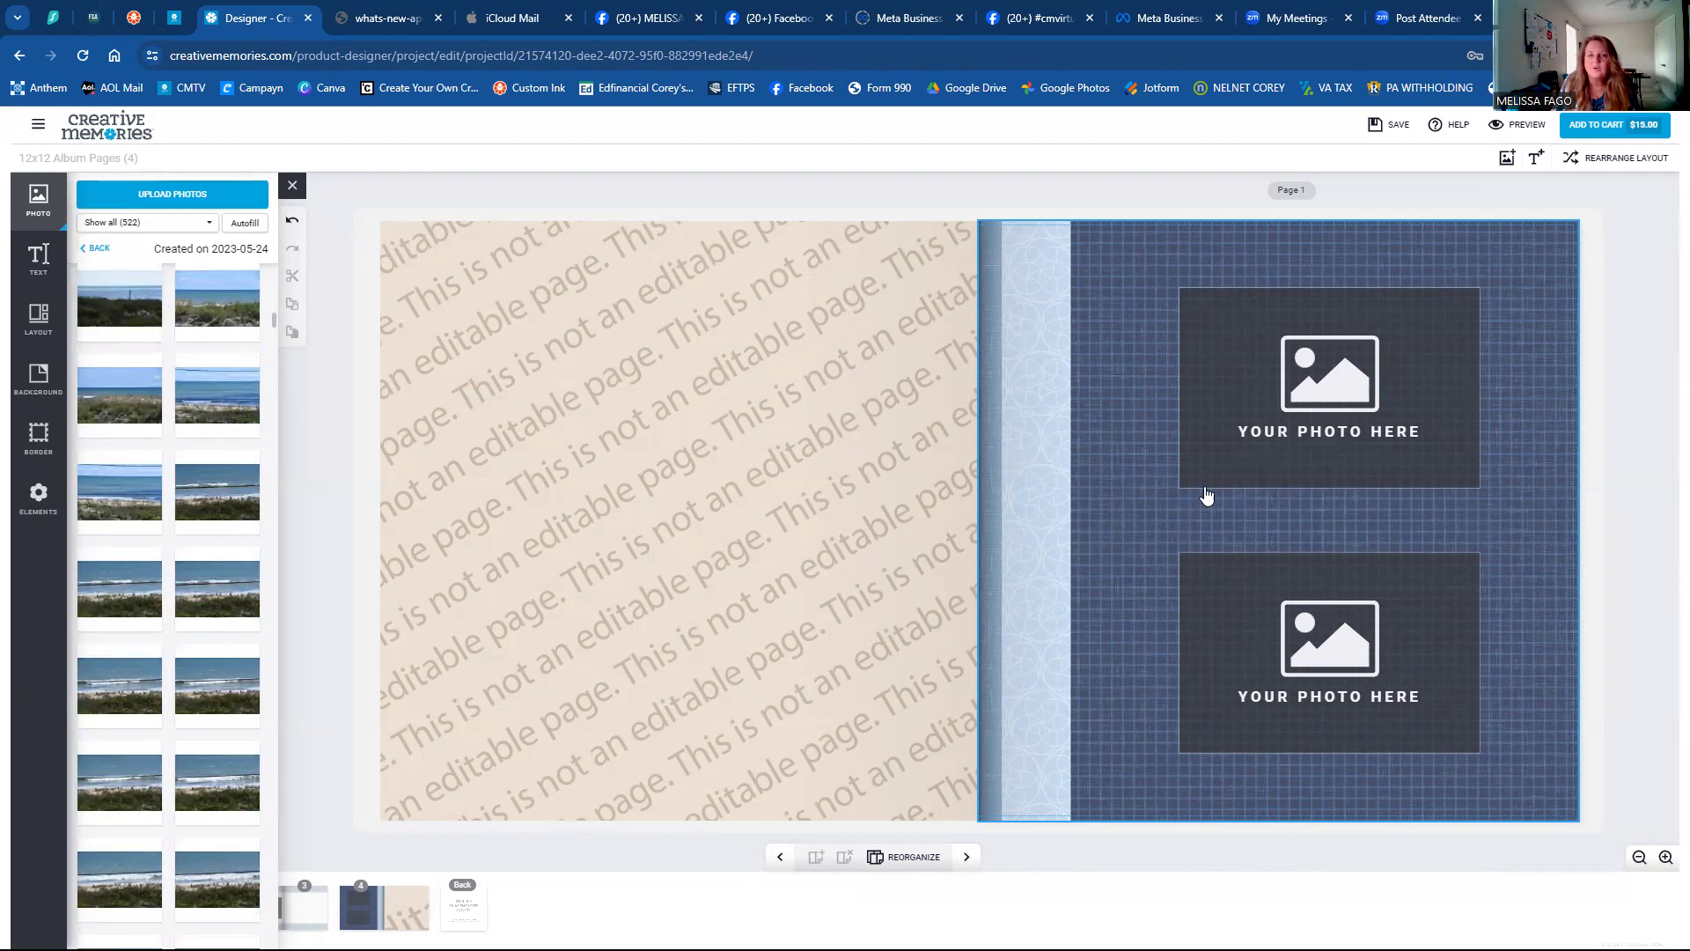
Switch from the Text options to the Layouts options for page 1.
click(35, 265)
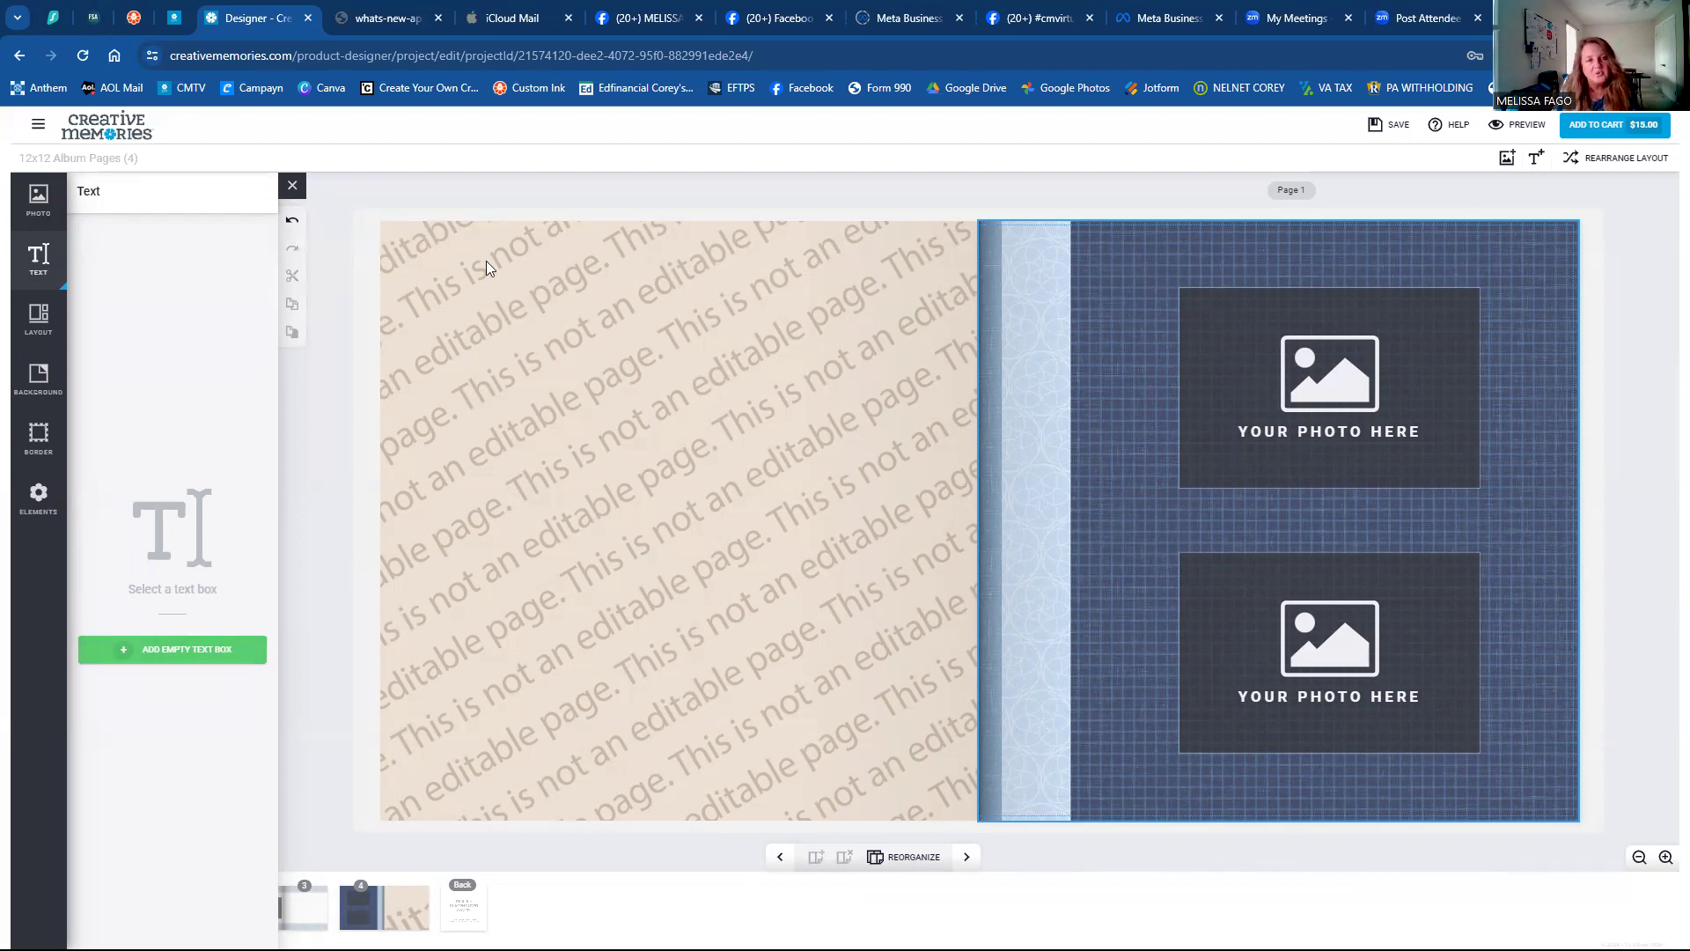
click(56, 334)
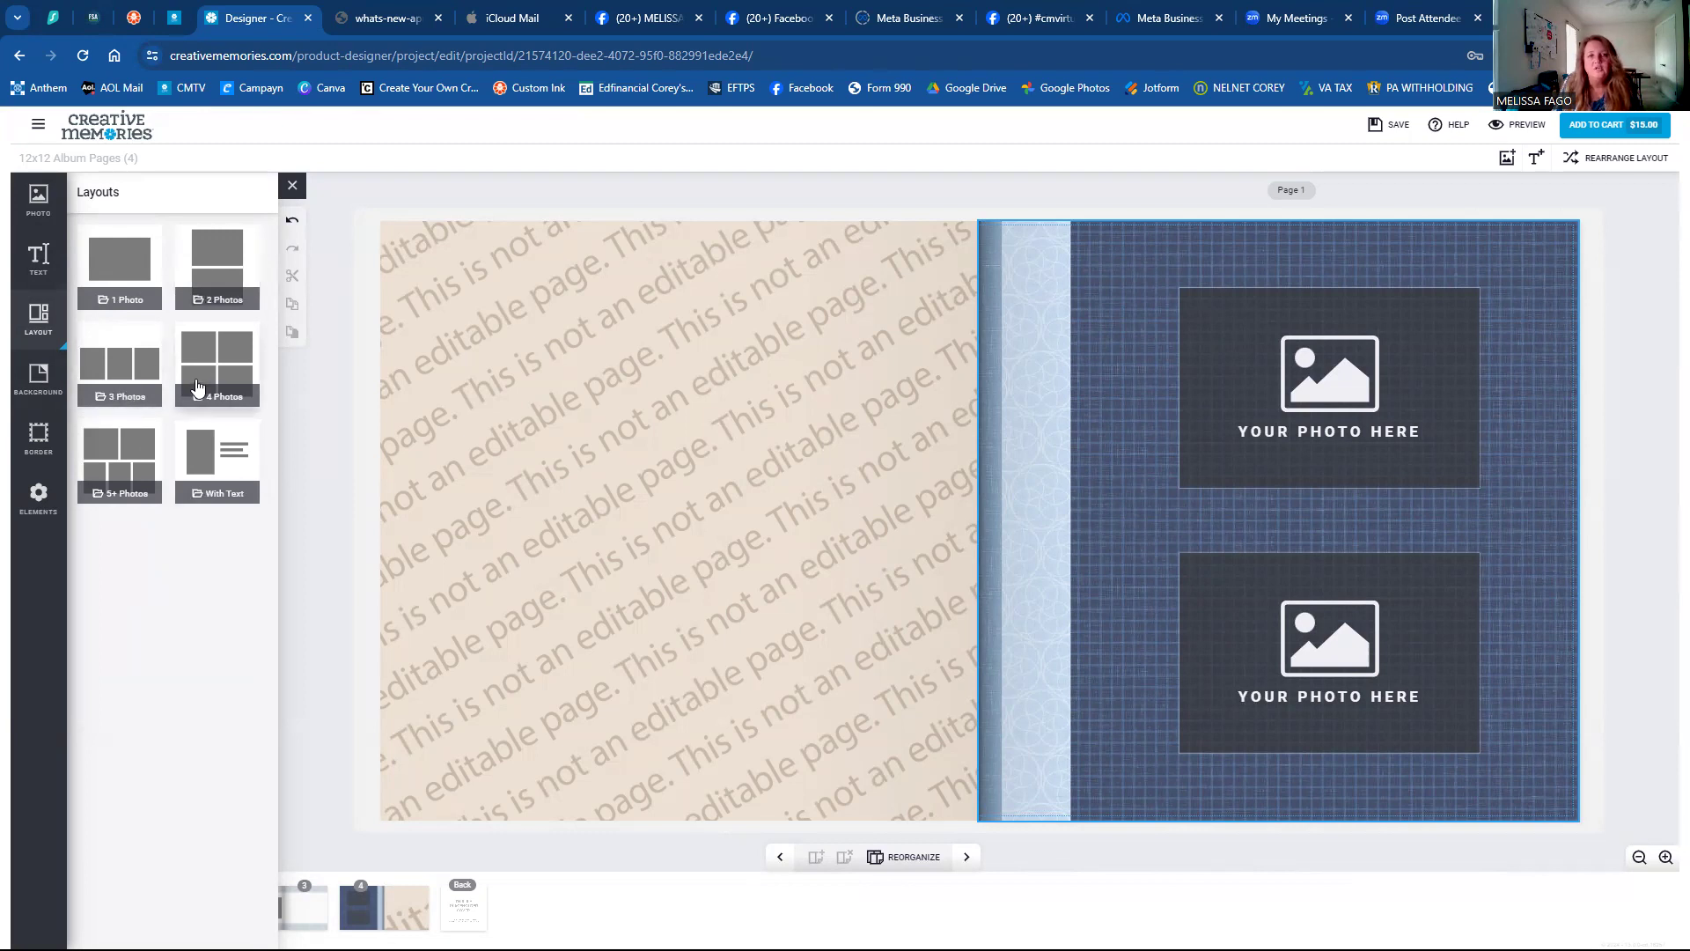
Give page 1 the three vertically stacked photo slots layout.
click(142, 379)
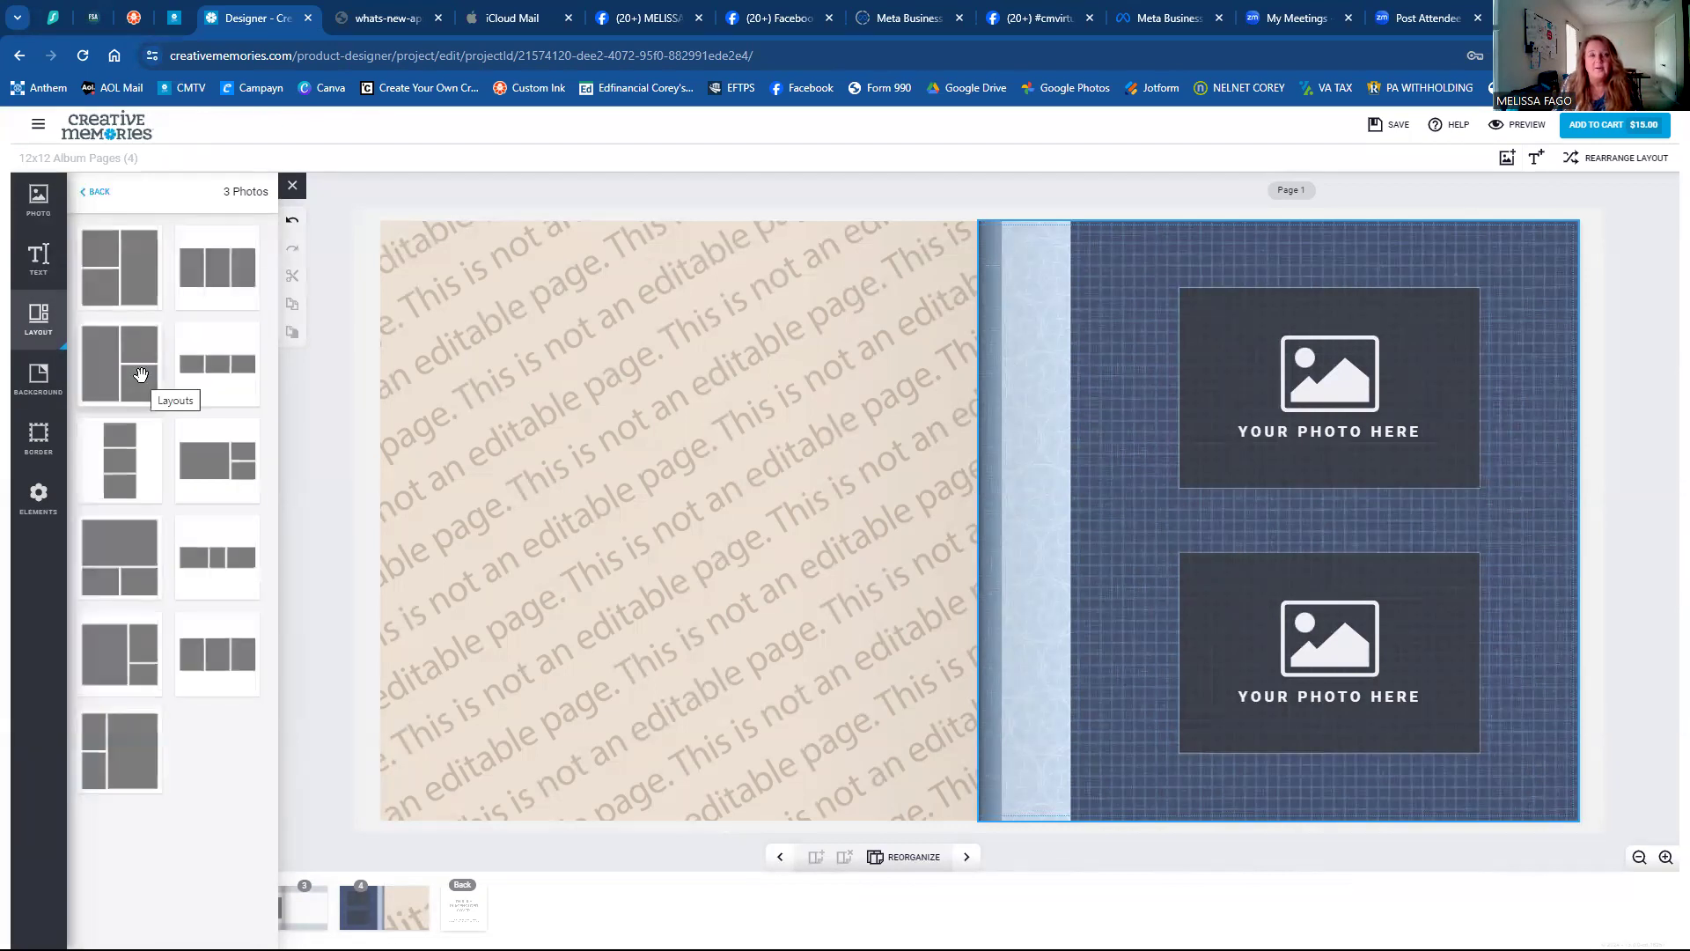
click(221, 283)
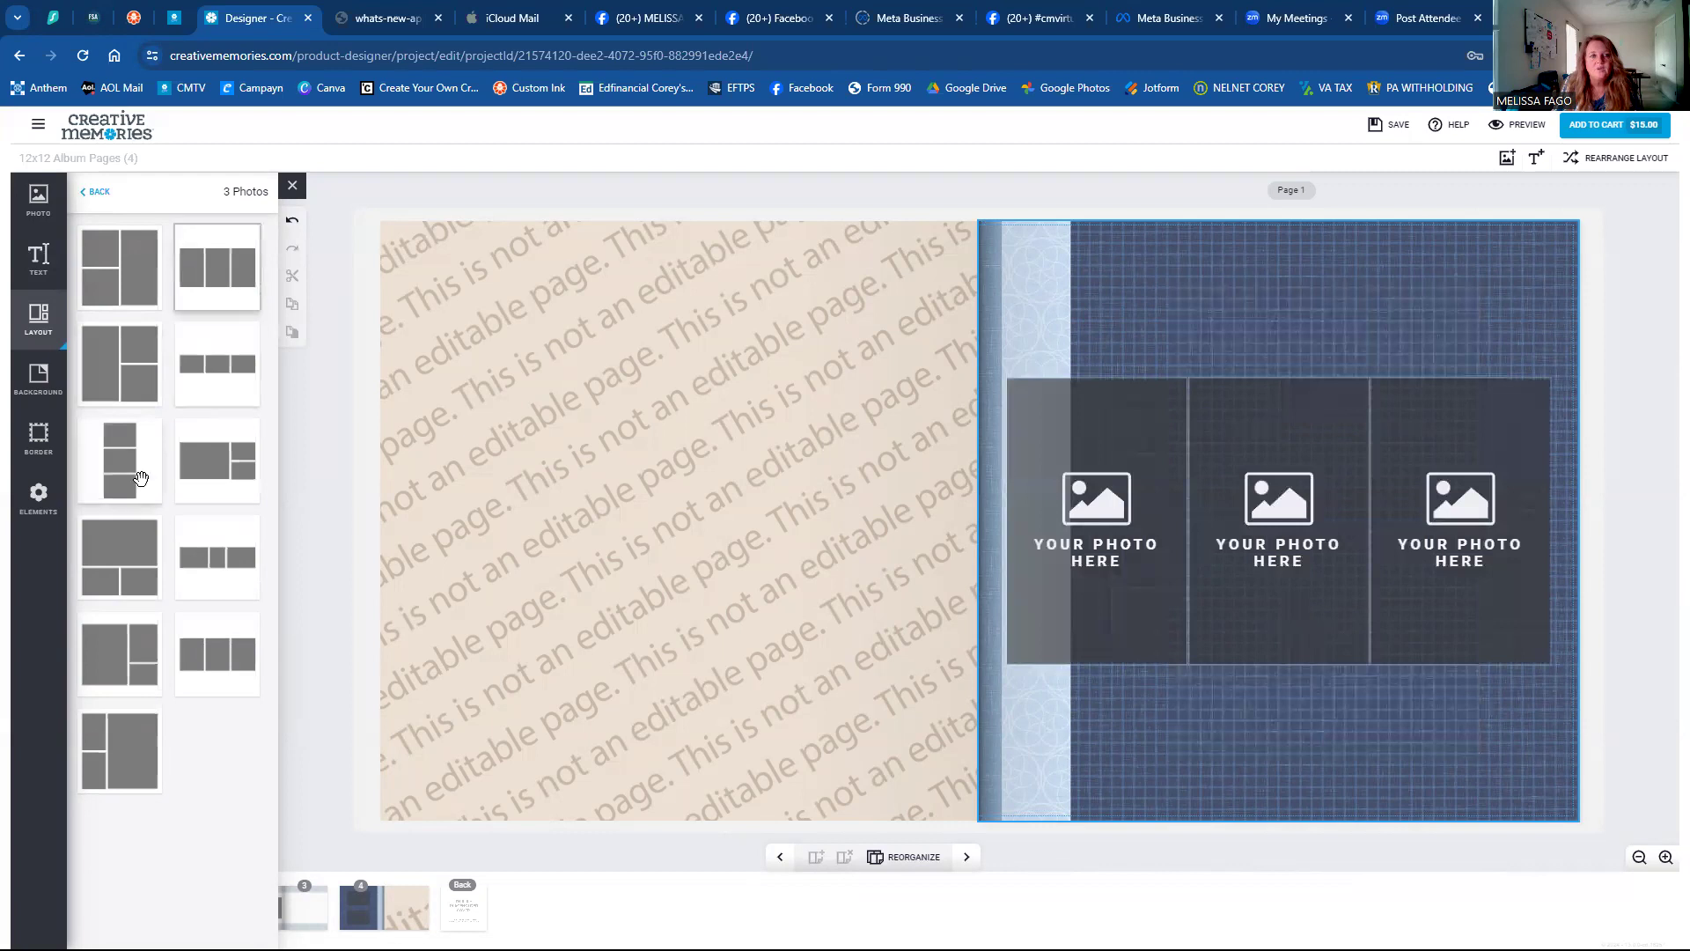
click(124, 471)
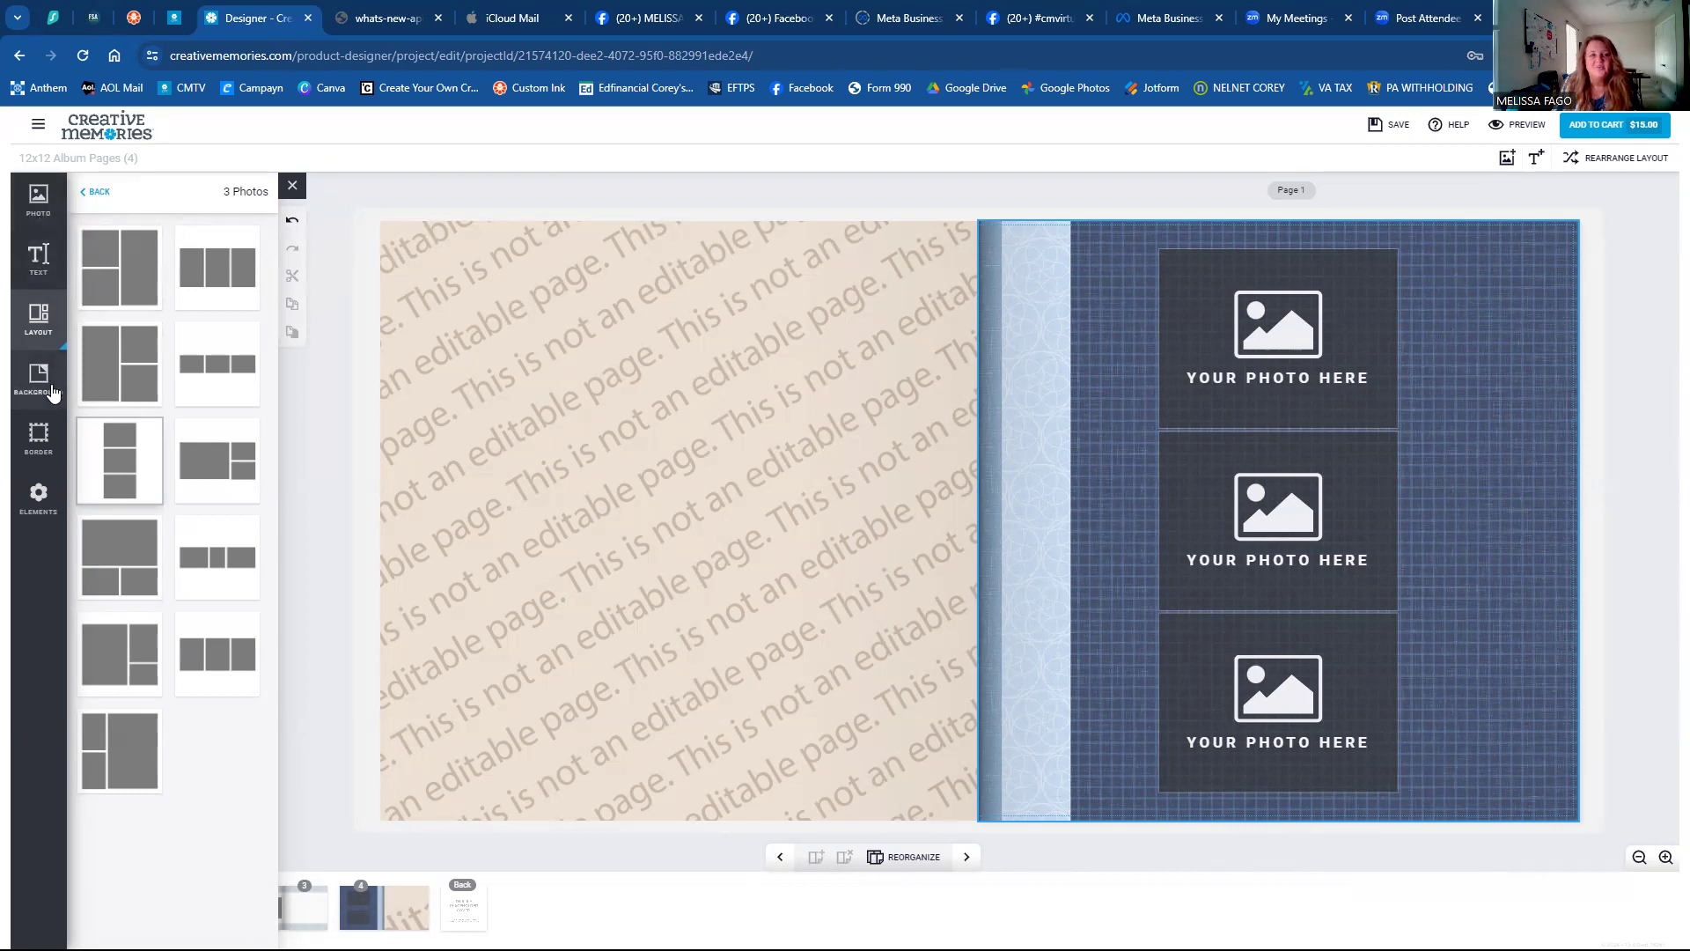
Return to the photo library and scroll through the 2023-05-24 beach photos.
click(49, 215)
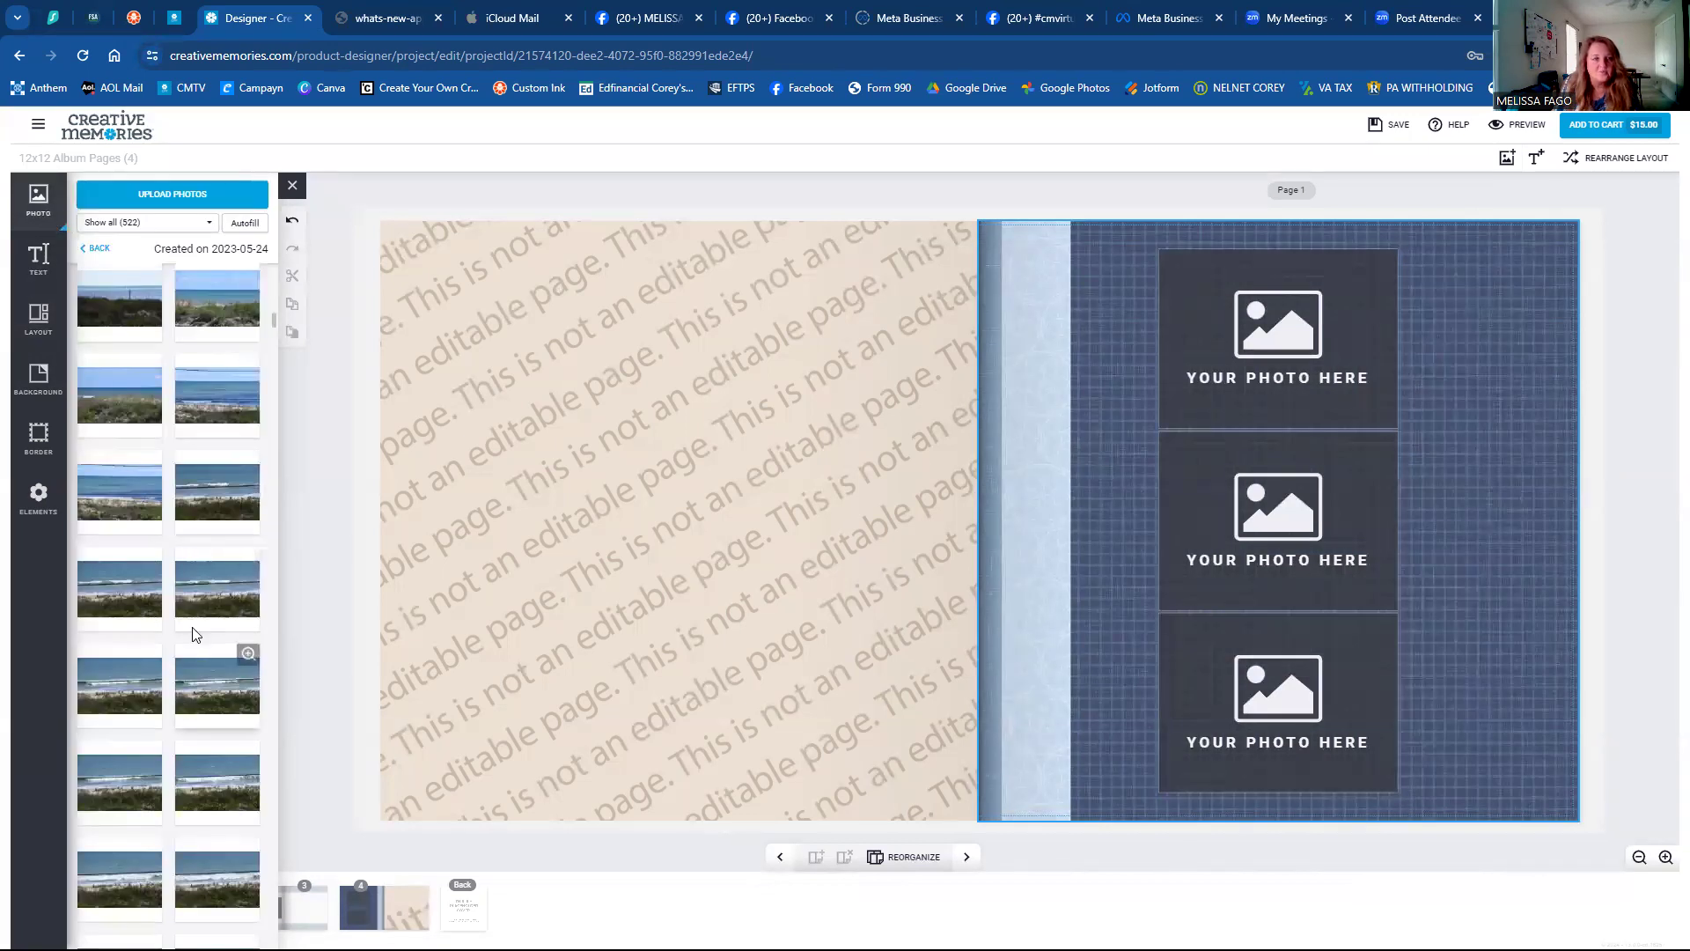
scroll(119, 577, down, 5)
scroll(121, 585, down, 5)
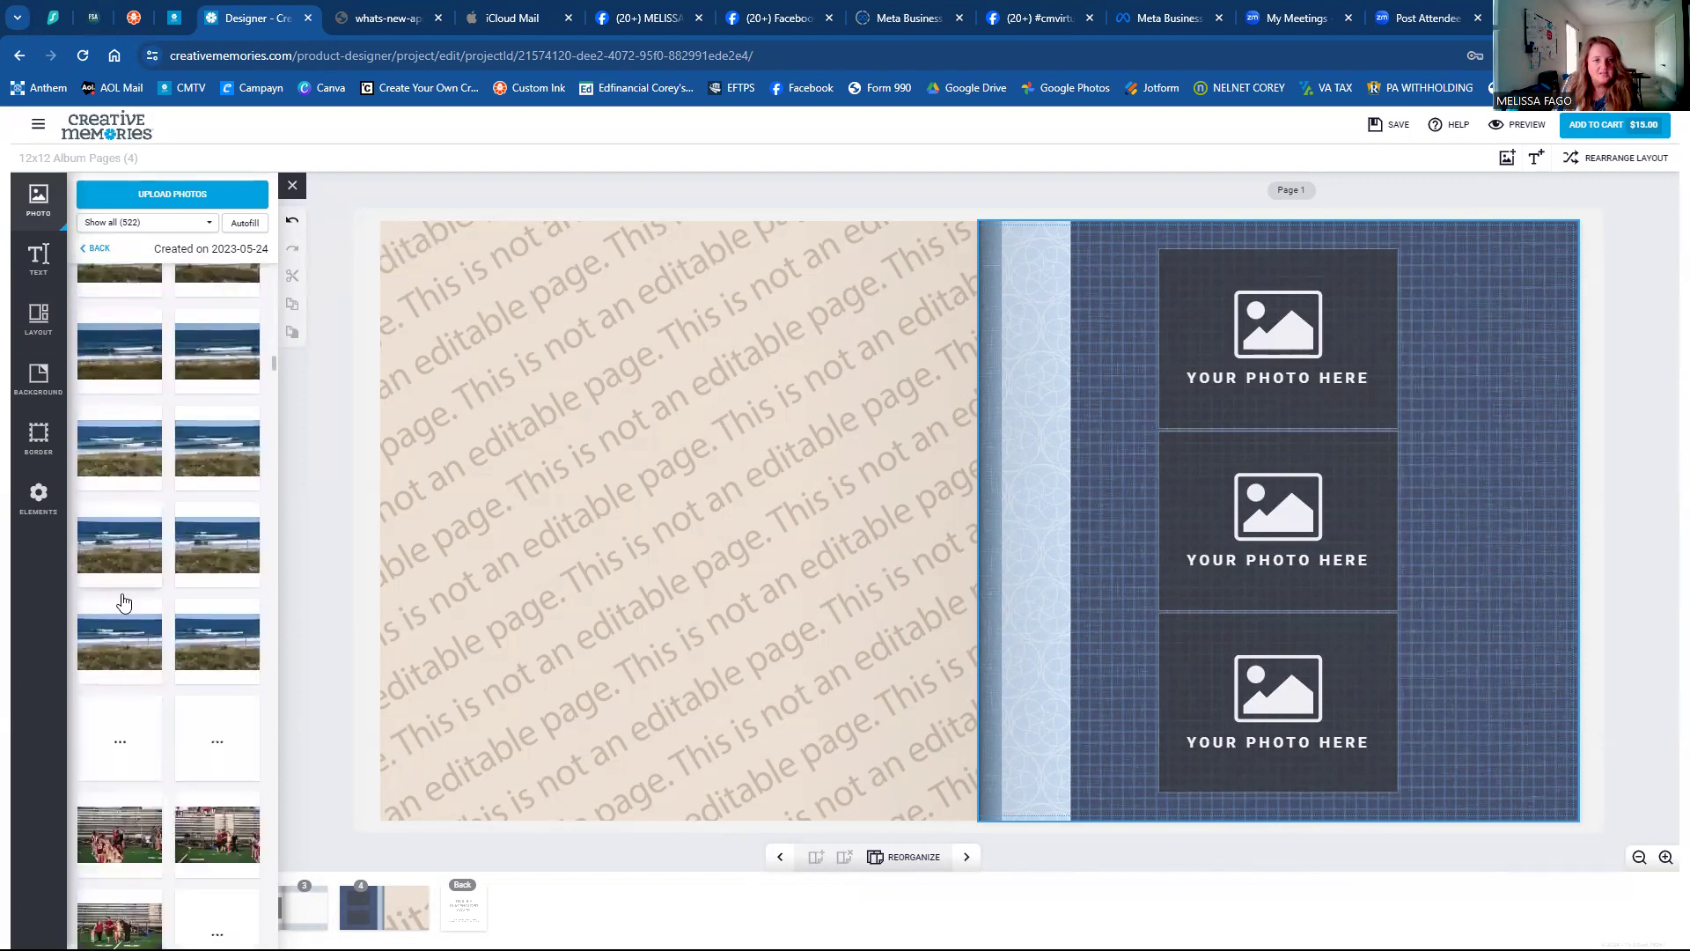
scroll(123, 601, down, 3)
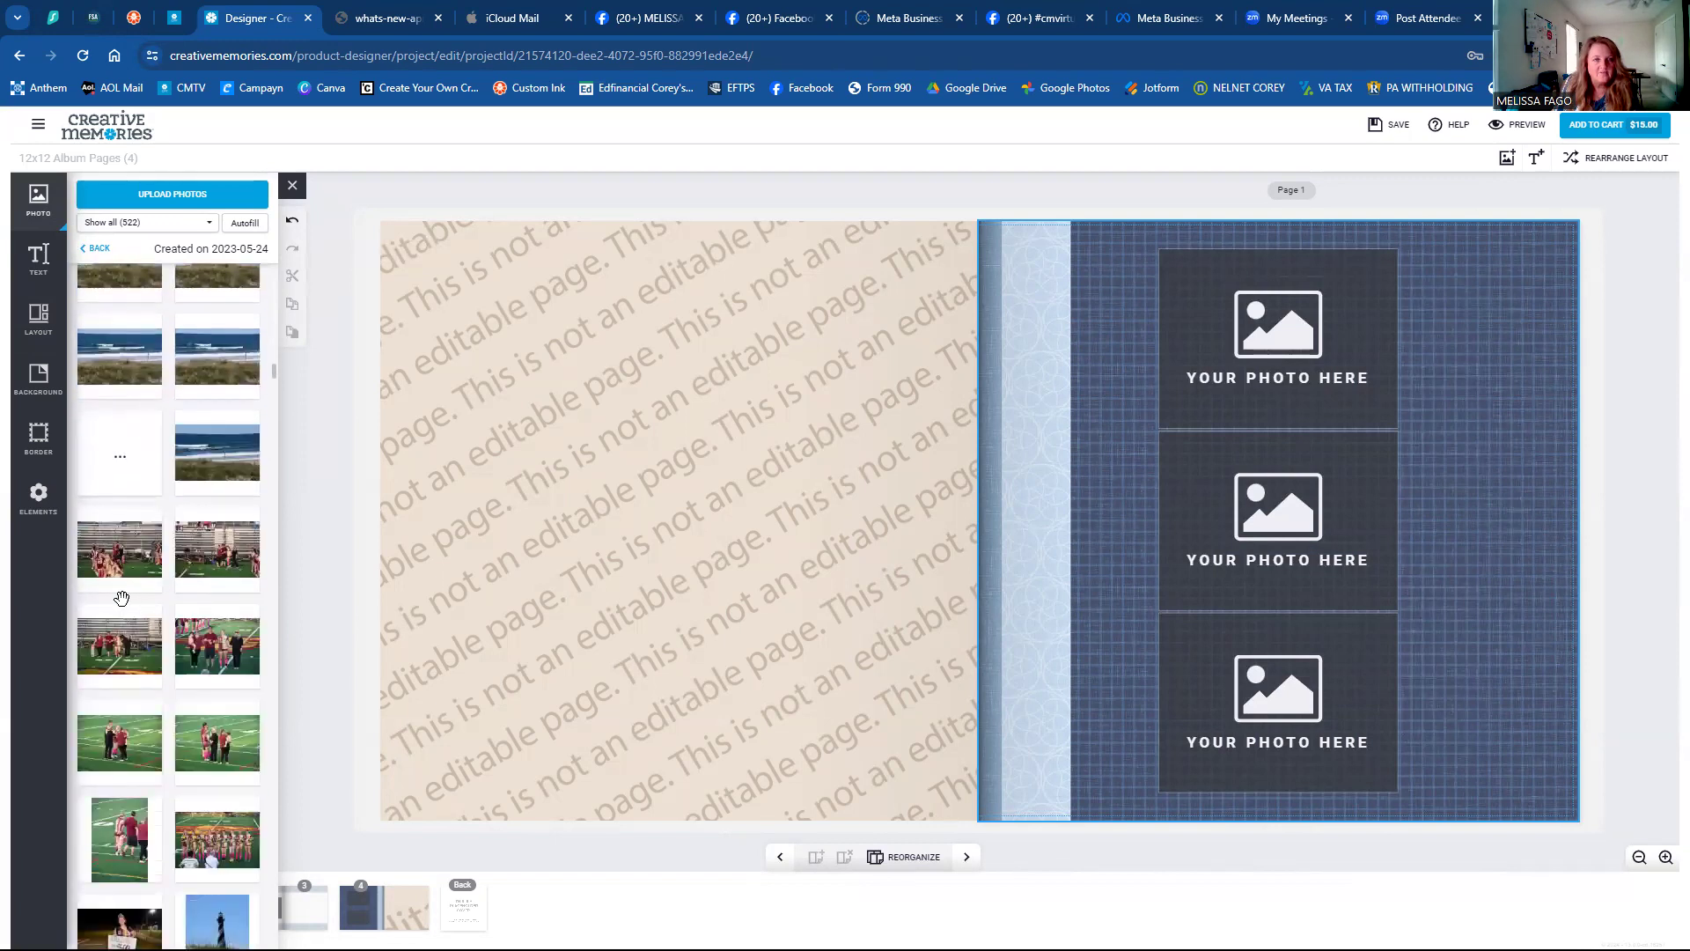
scroll(121, 599, down, 5)
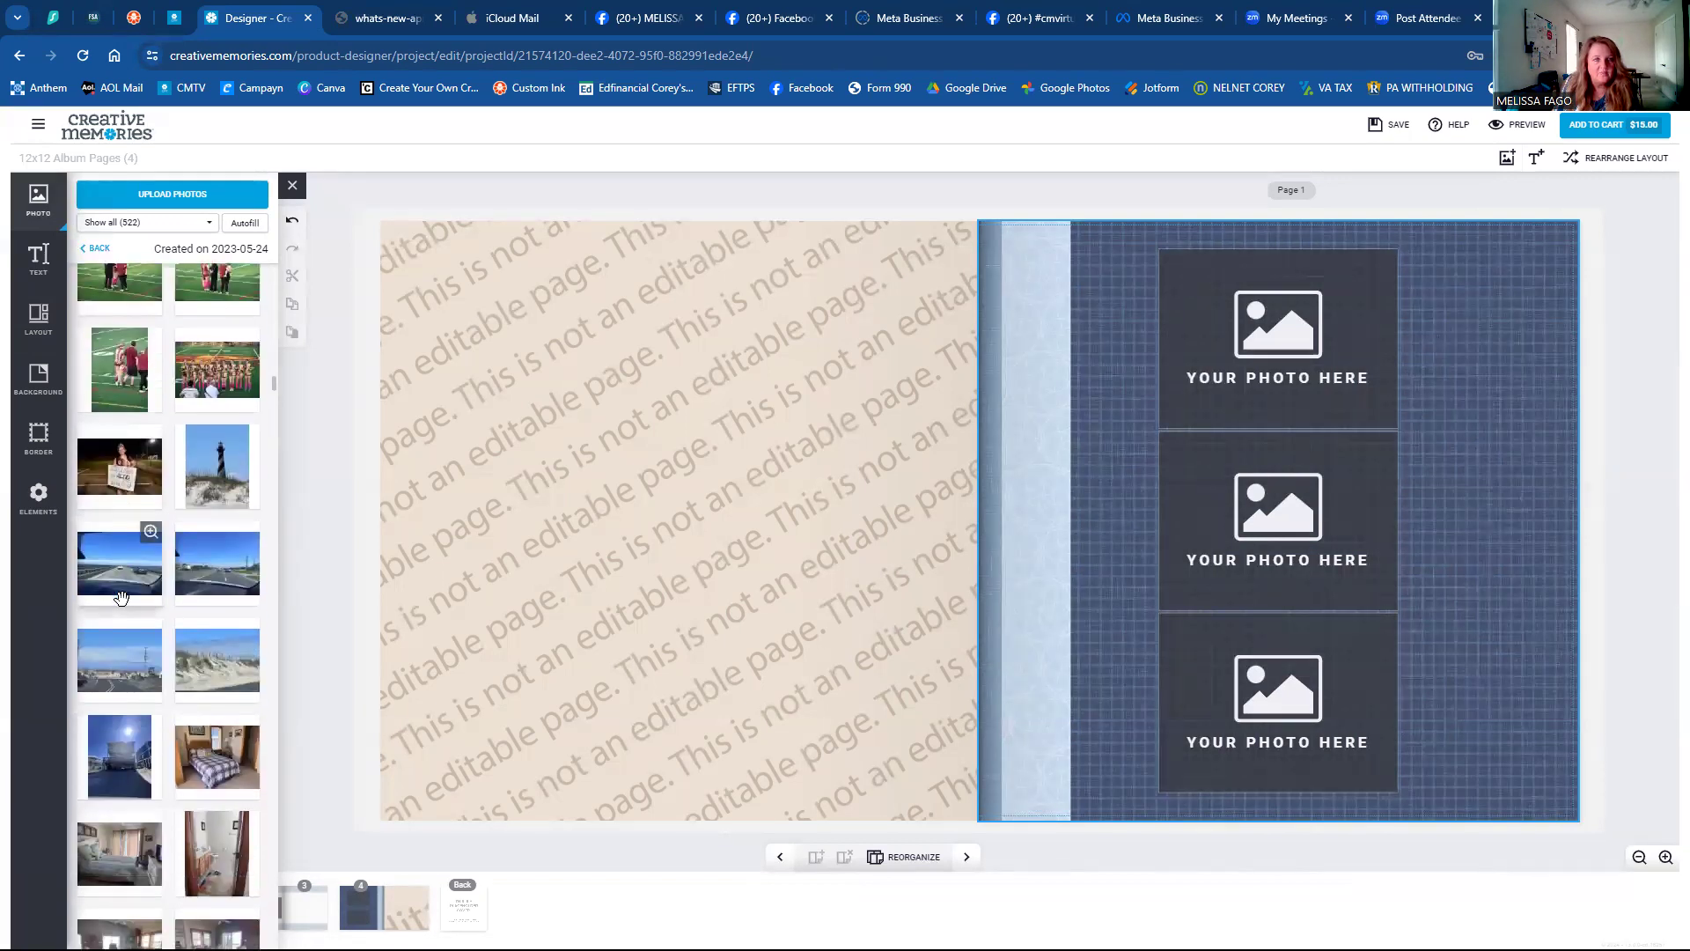
Fill the three stacked slots with the dune beach, man-on-the-beach and lighthouse photos.
scroll(122, 600, down, 10)
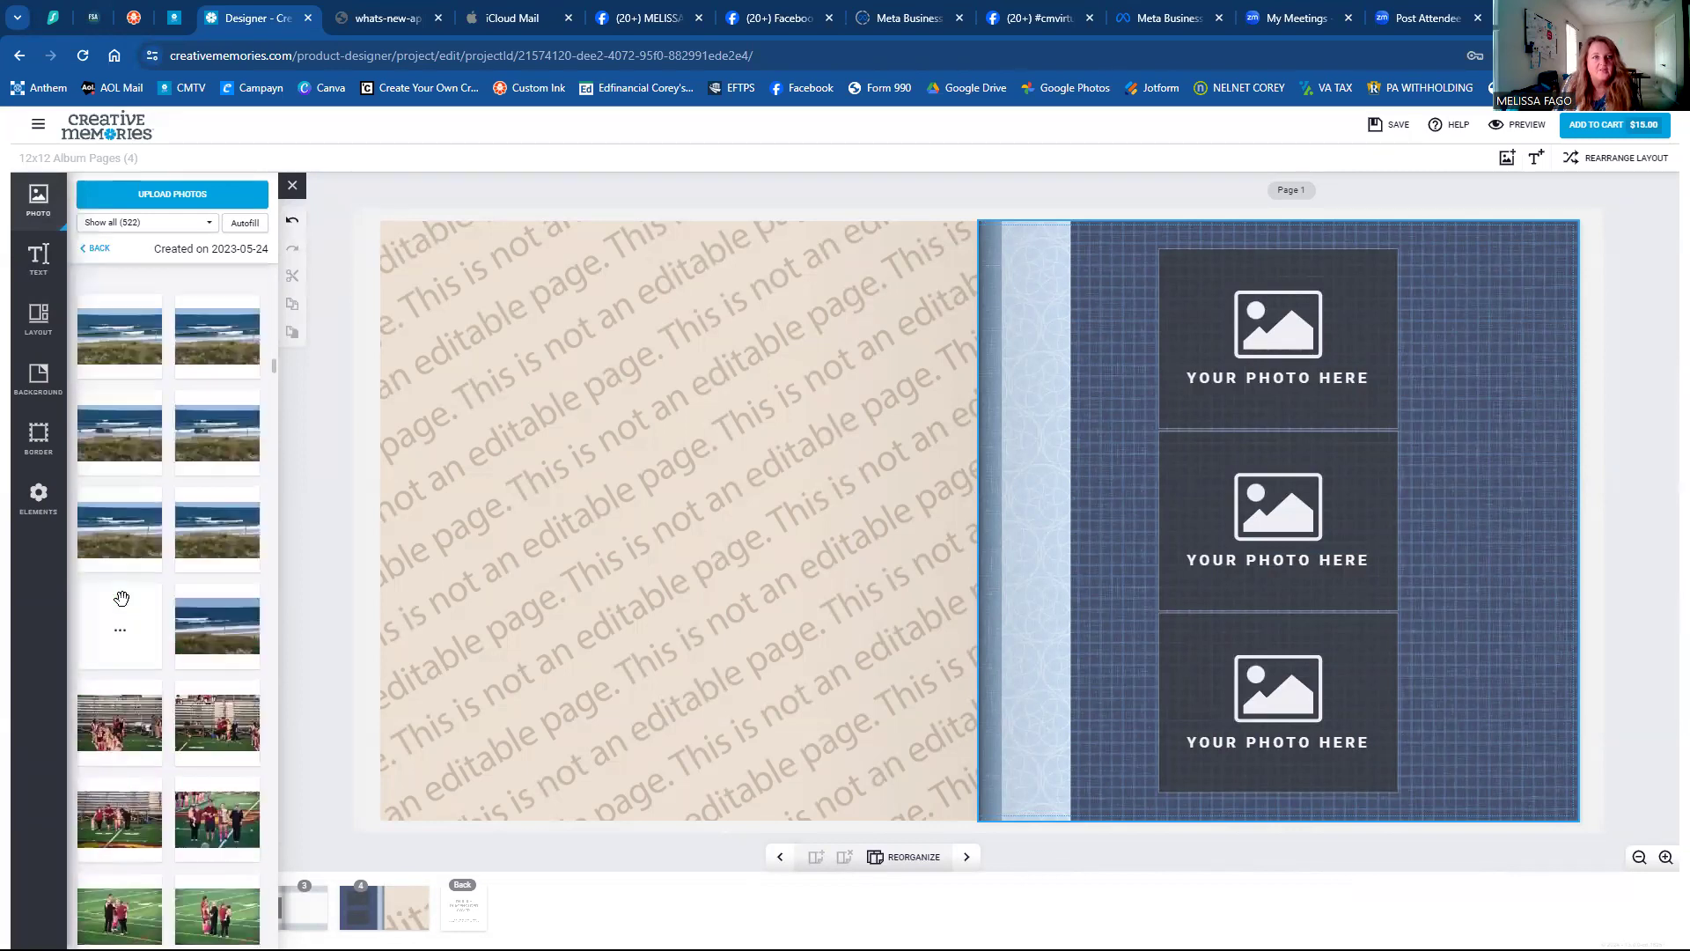
scroll(123, 603, up, 5)
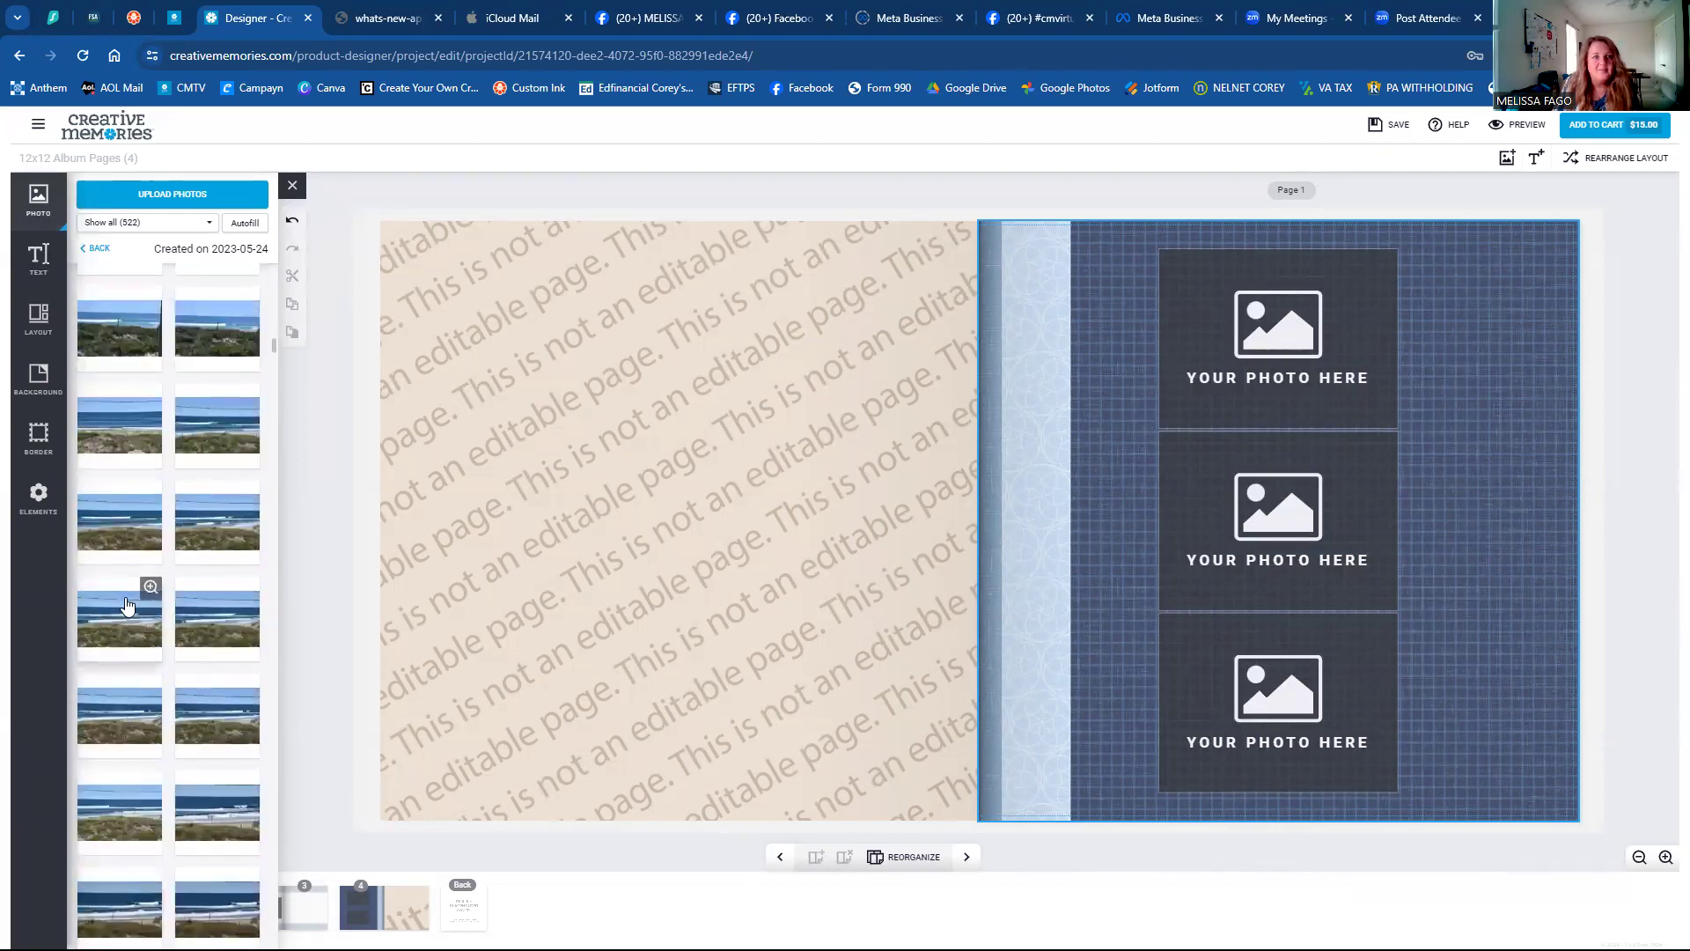
scroll(123, 597, up, 4)
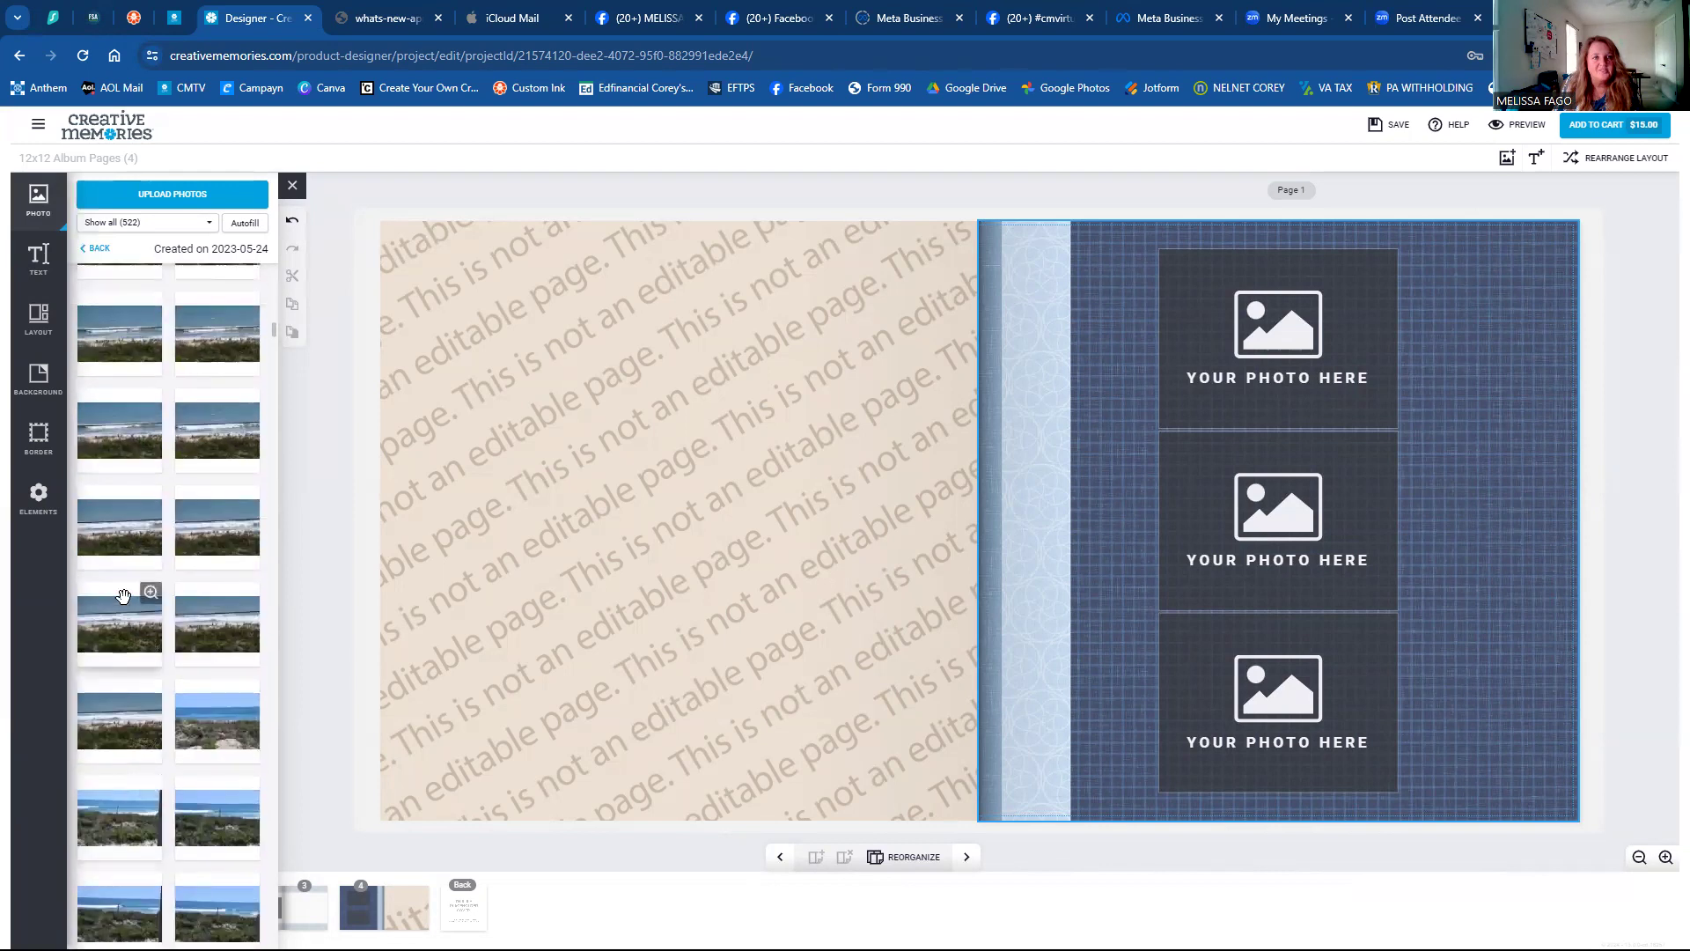
scroll(123, 581, up, 4)
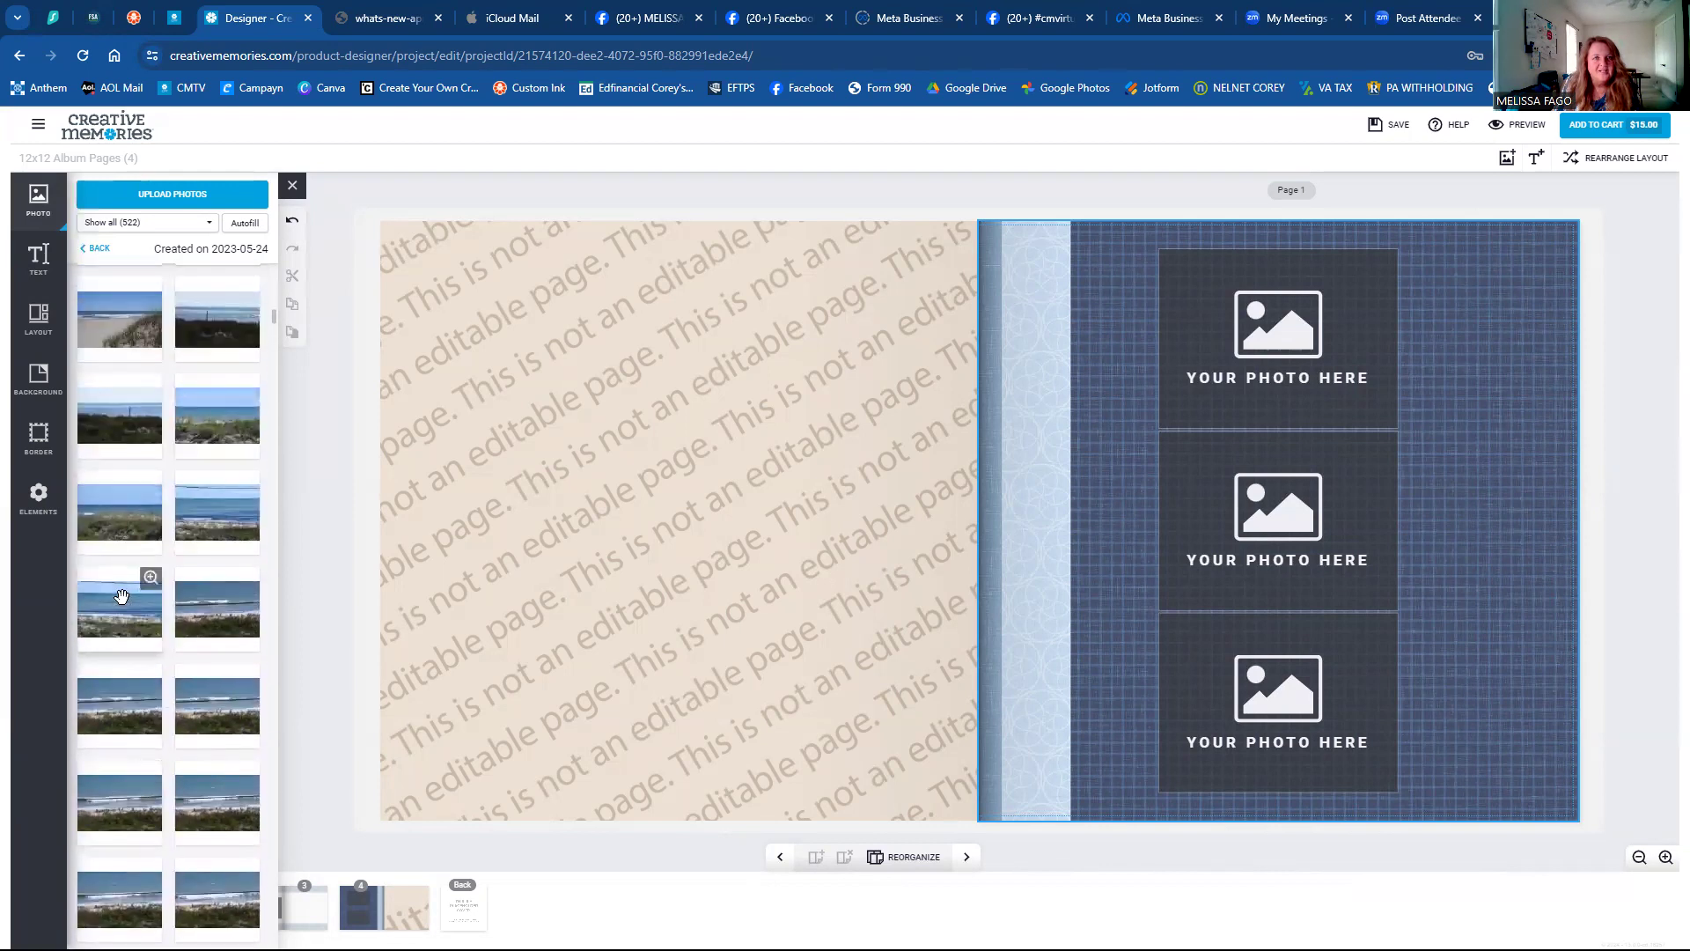
double_click(125, 478)
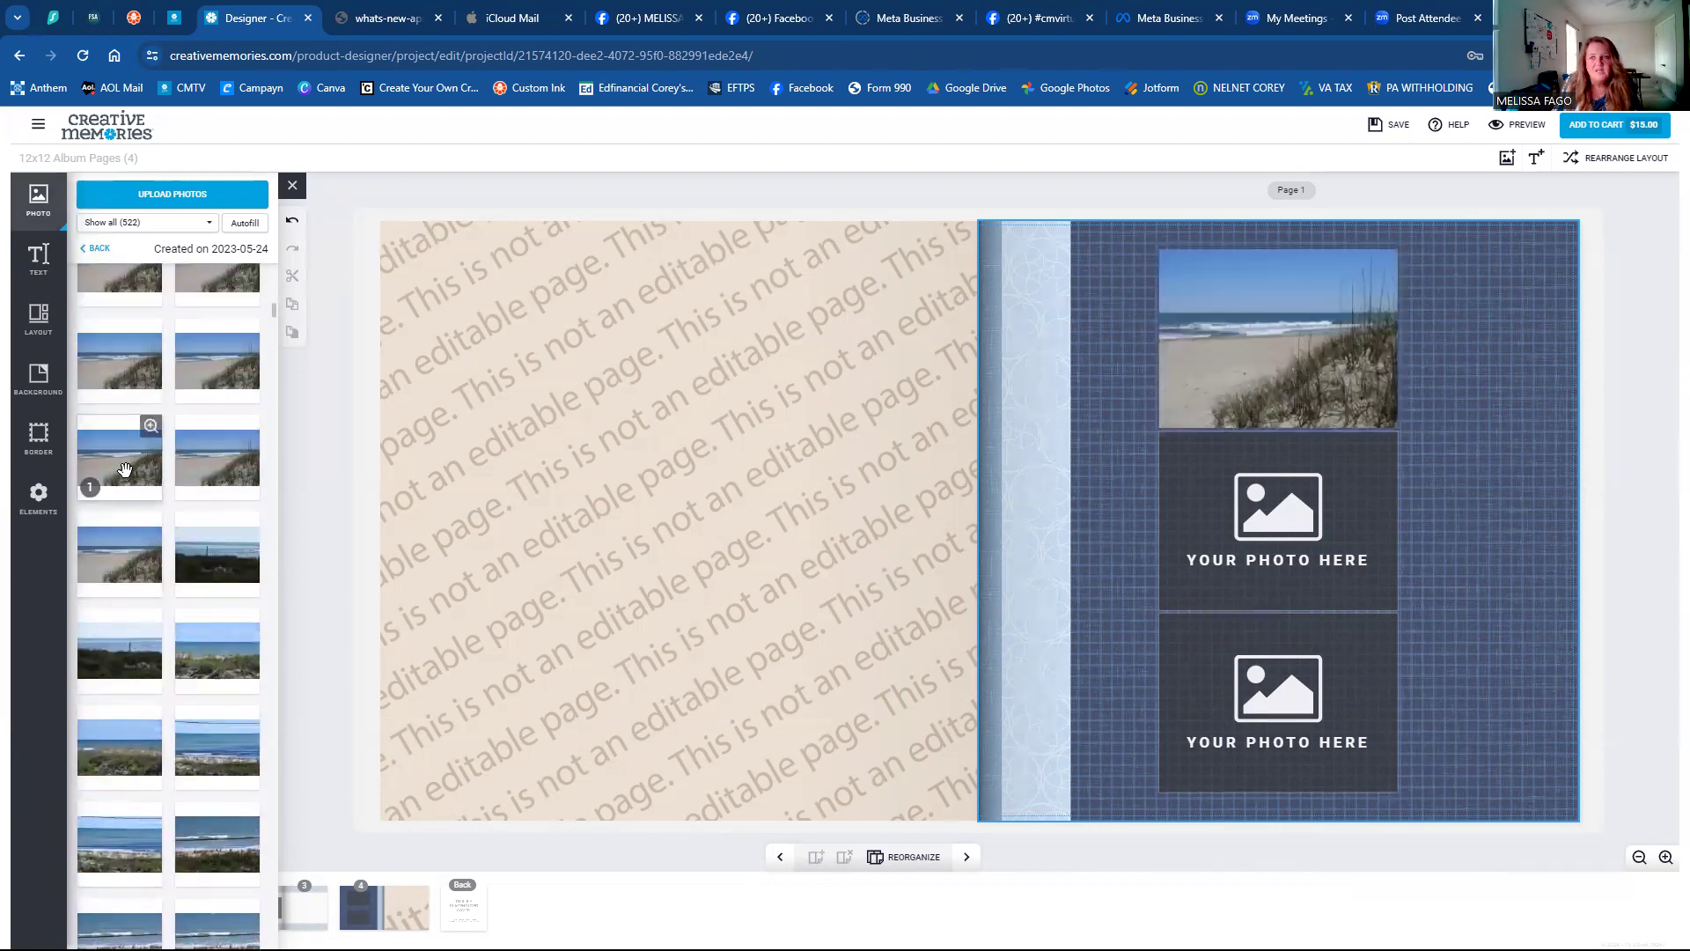
scroll(128, 477, up, 3)
scroll(129, 471, up, 3)
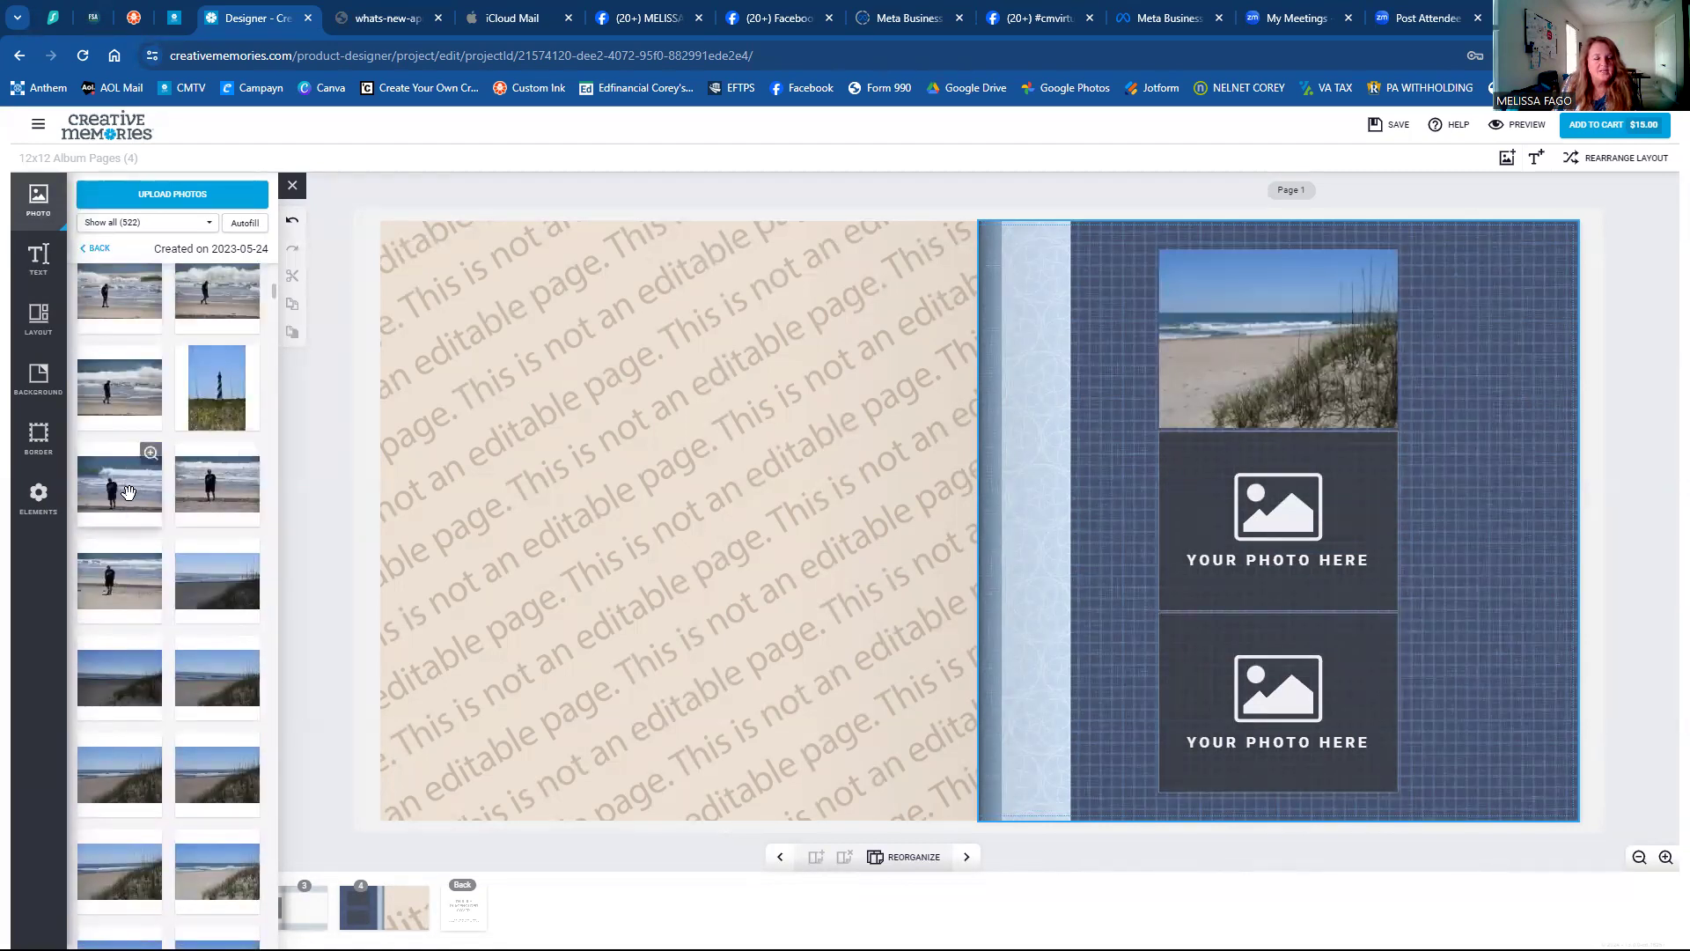
double_click(126, 493)
scroll(185, 484, up, 3)
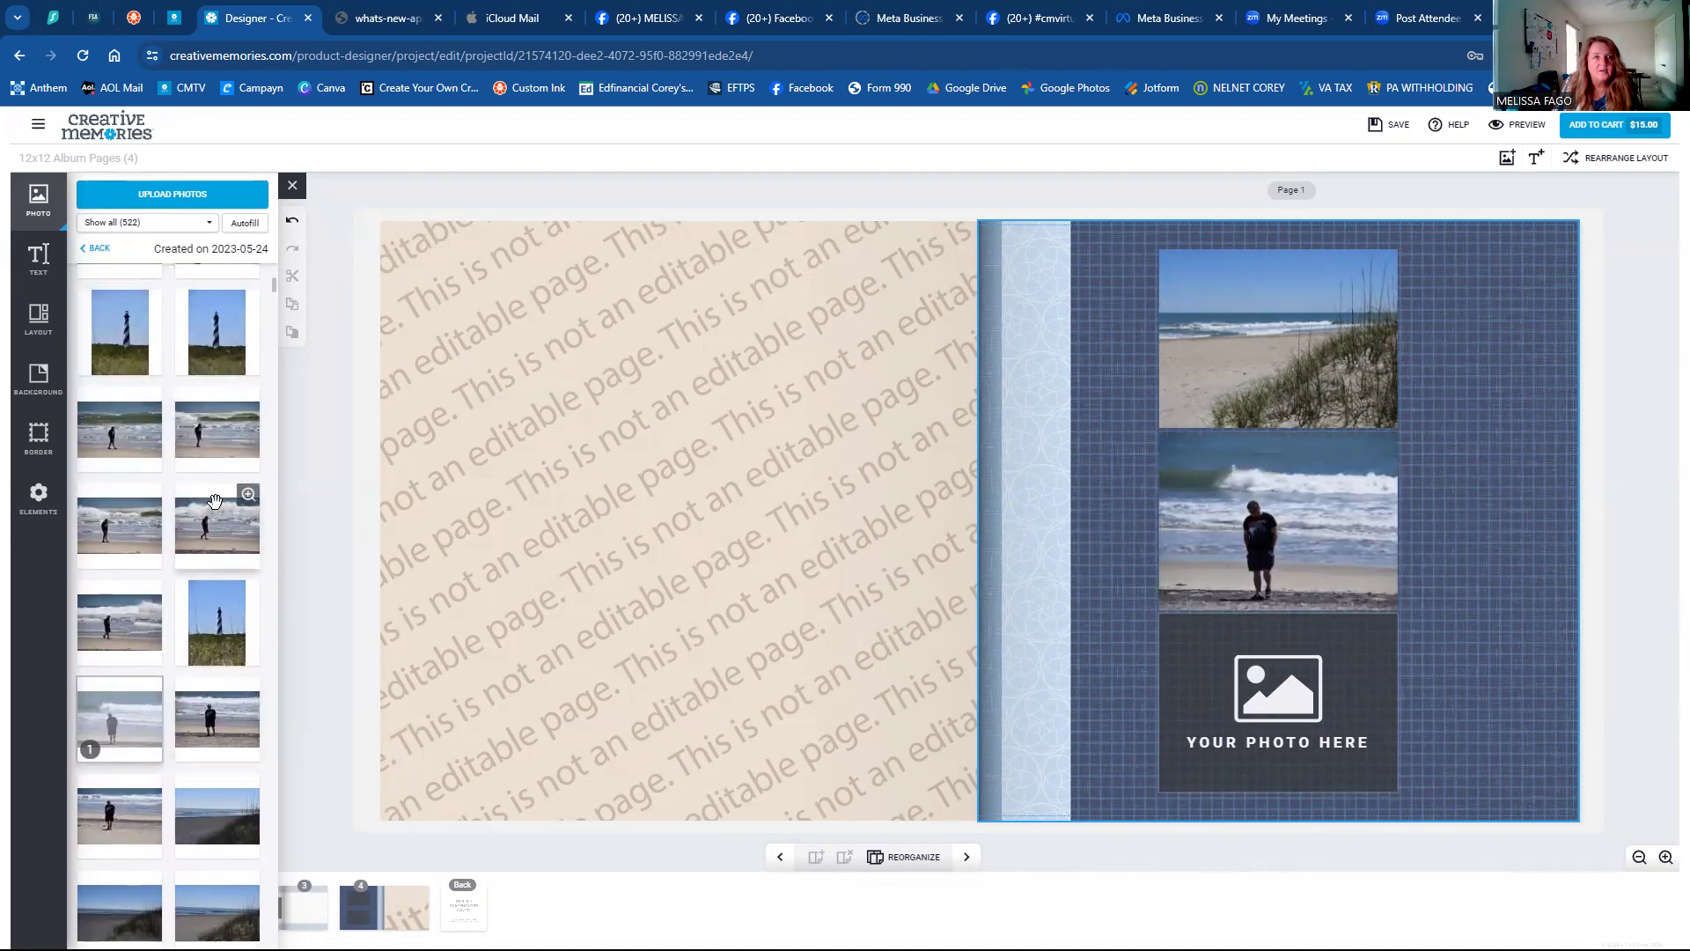
double_click(216, 335)
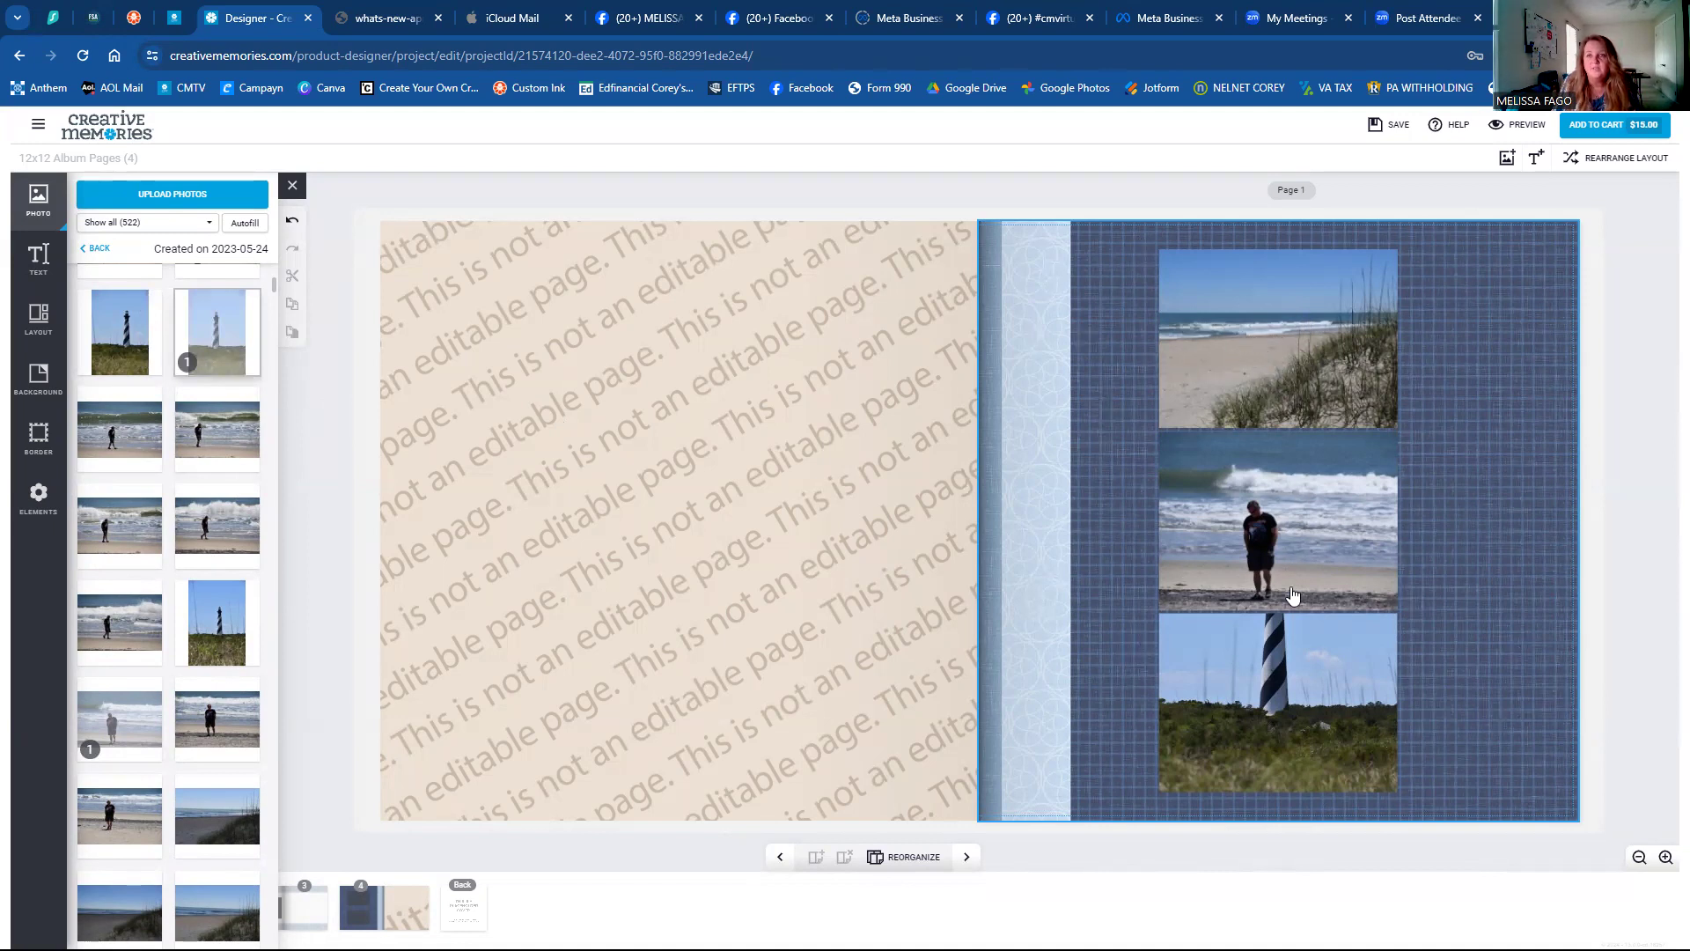
Select the top dune photo and pan its image right within the frame.
click(1281, 674)
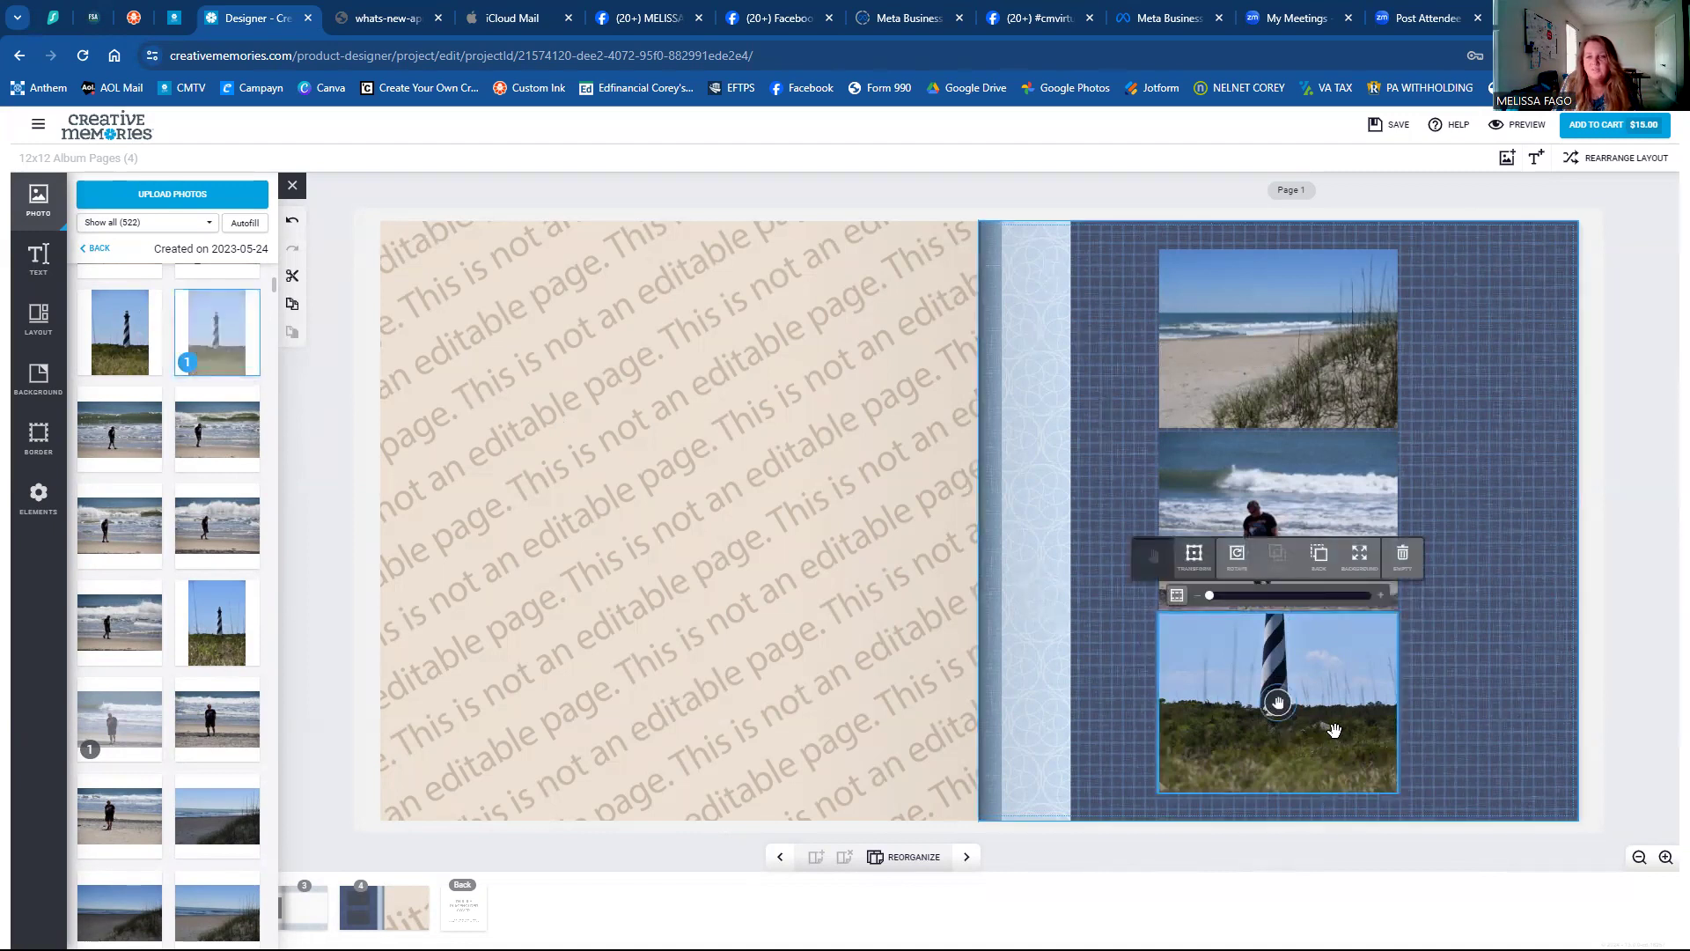
click(1091, 575)
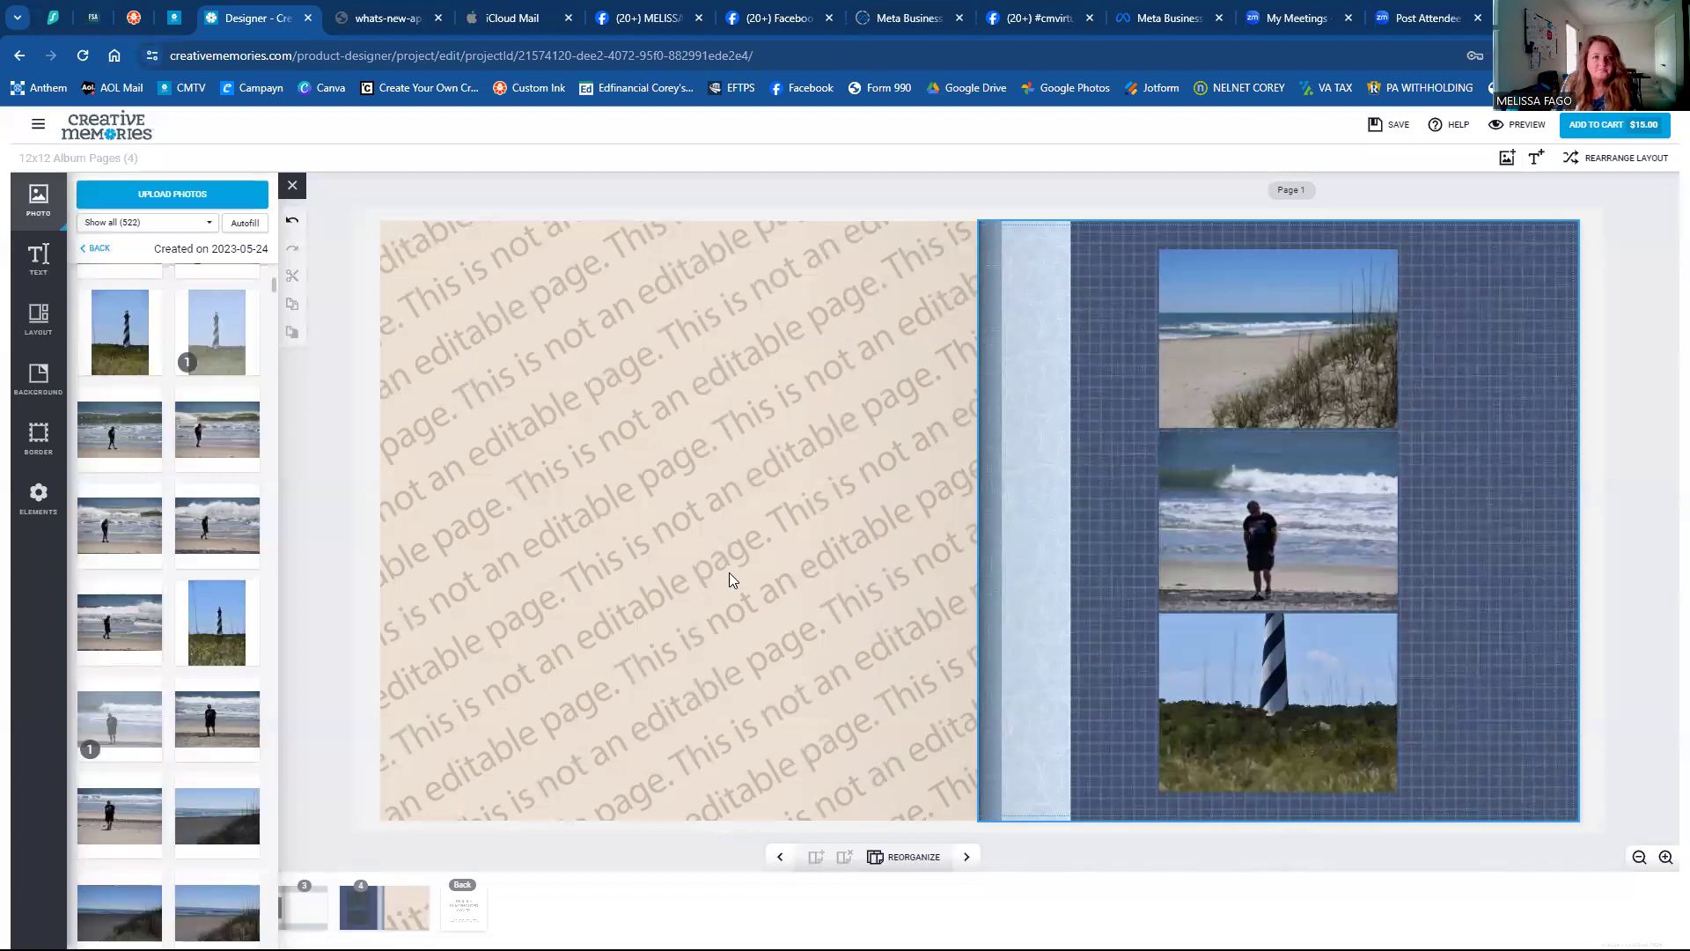
click(1245, 357)
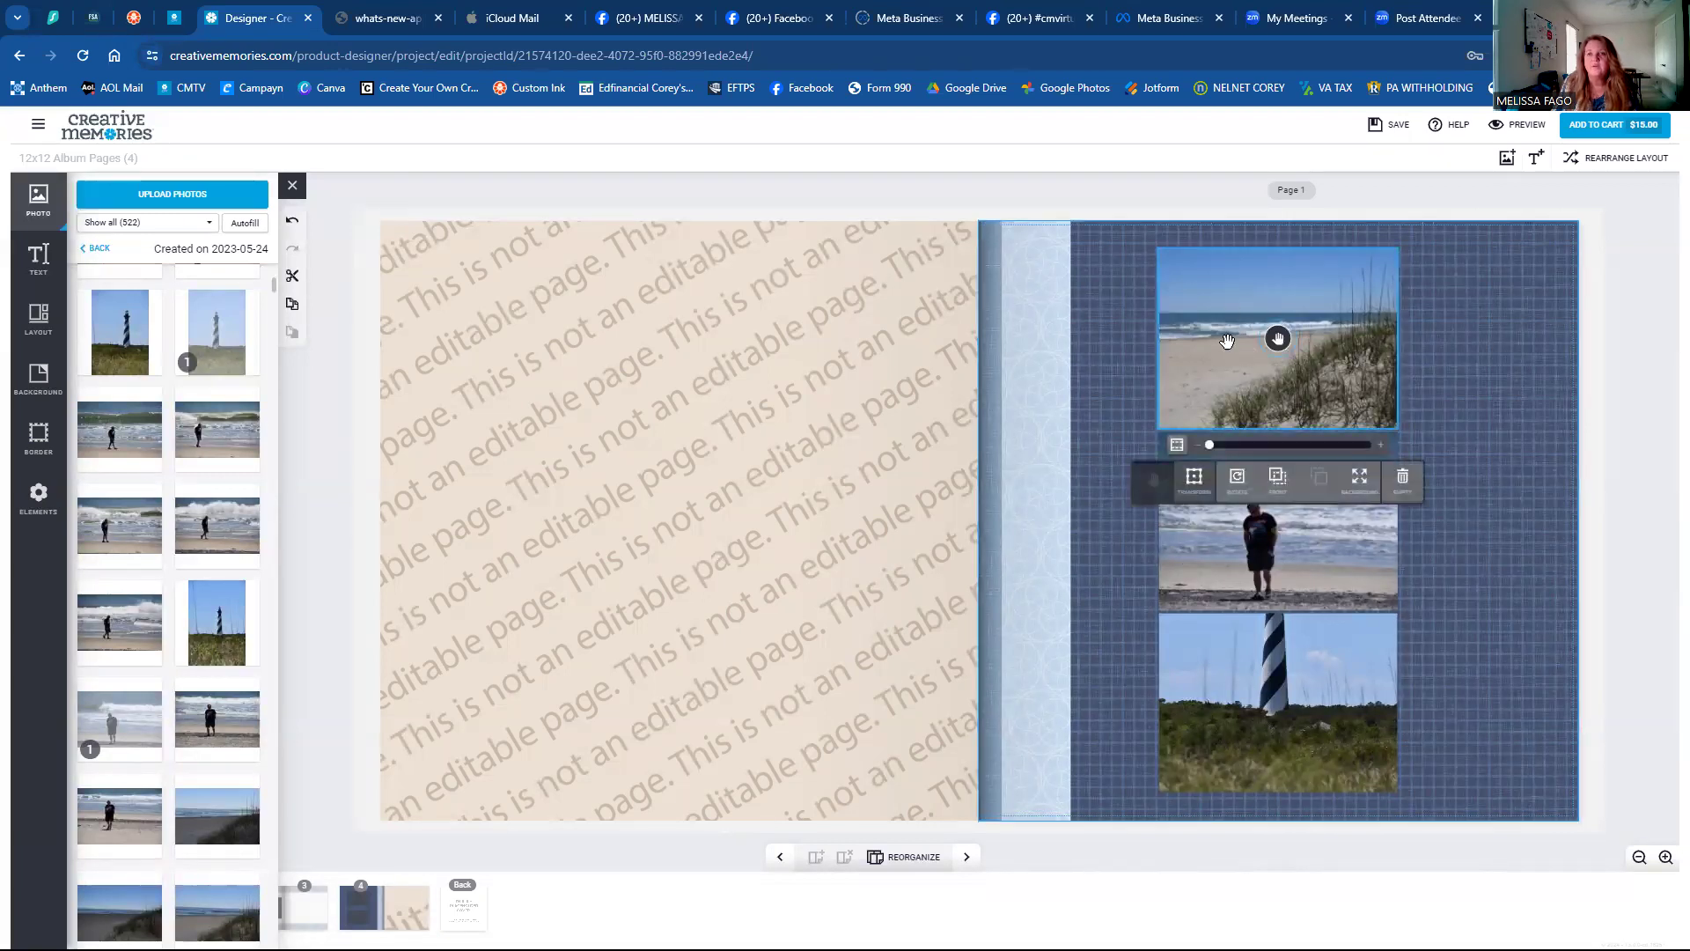
click(1278, 337)
drag(1243, 338, 1275, 363)
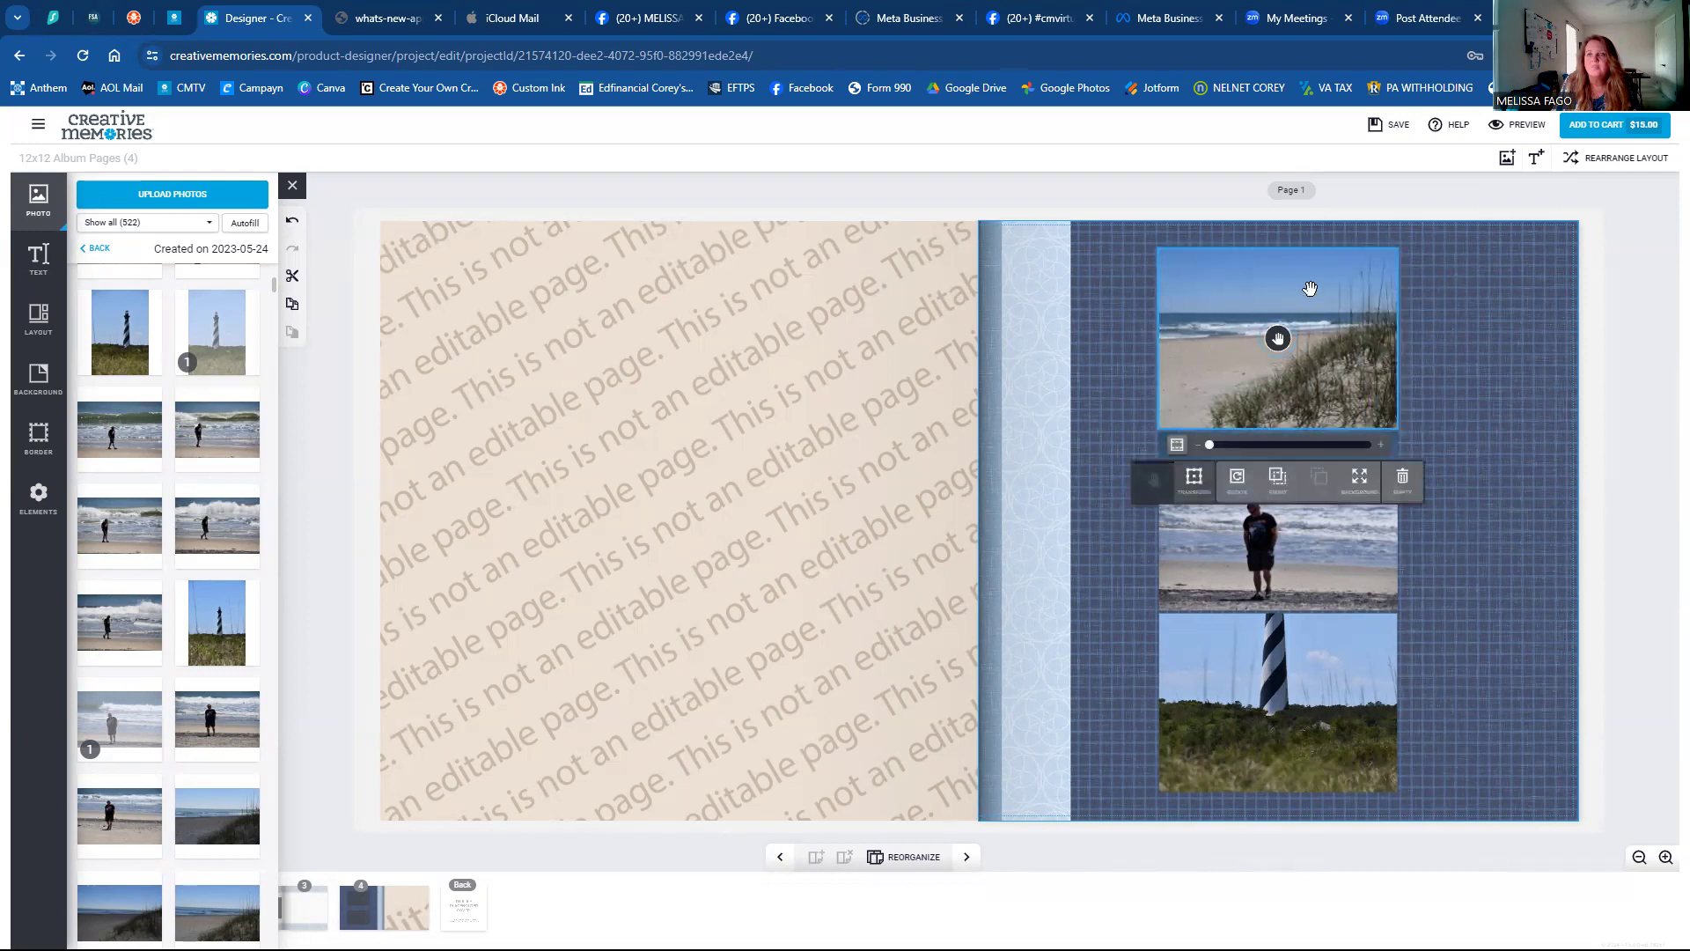
mouse_move(1277, 337)
mouse_down()
mouse_move(1336, 344)
mouse_move(1246, 348)
mouse_move(1293, 338)
mouse_up()
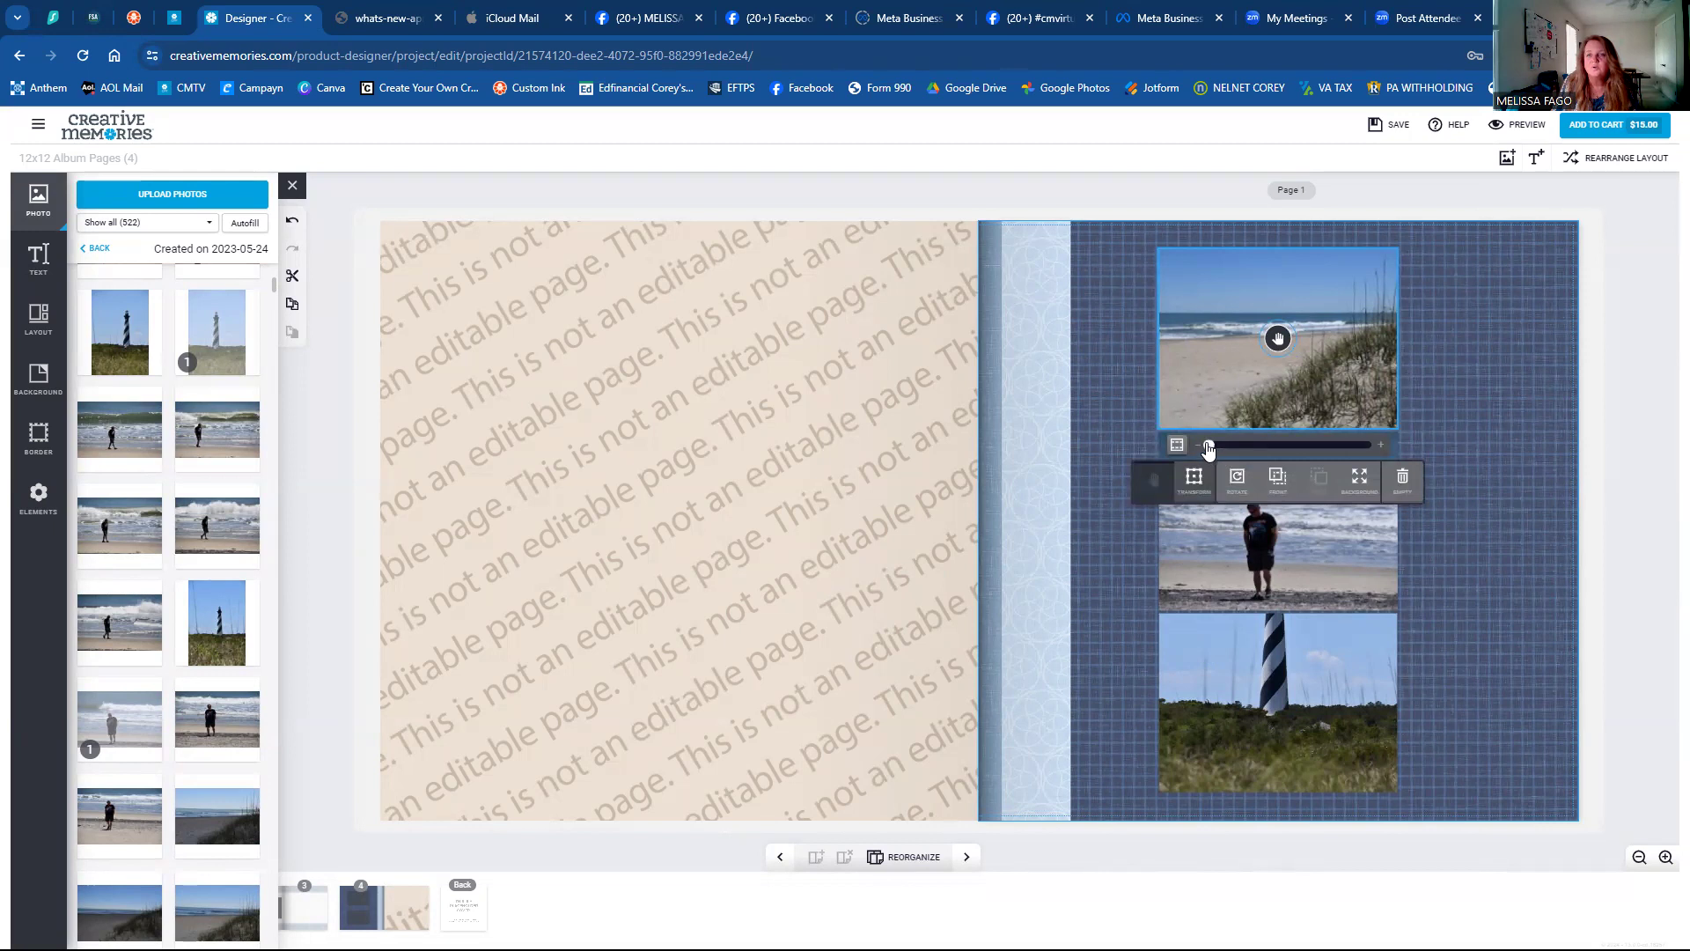
Zoom the top photo in and back out, toggle Fit then Fill, and enable Transform.
drag(1208, 446, 1323, 454)
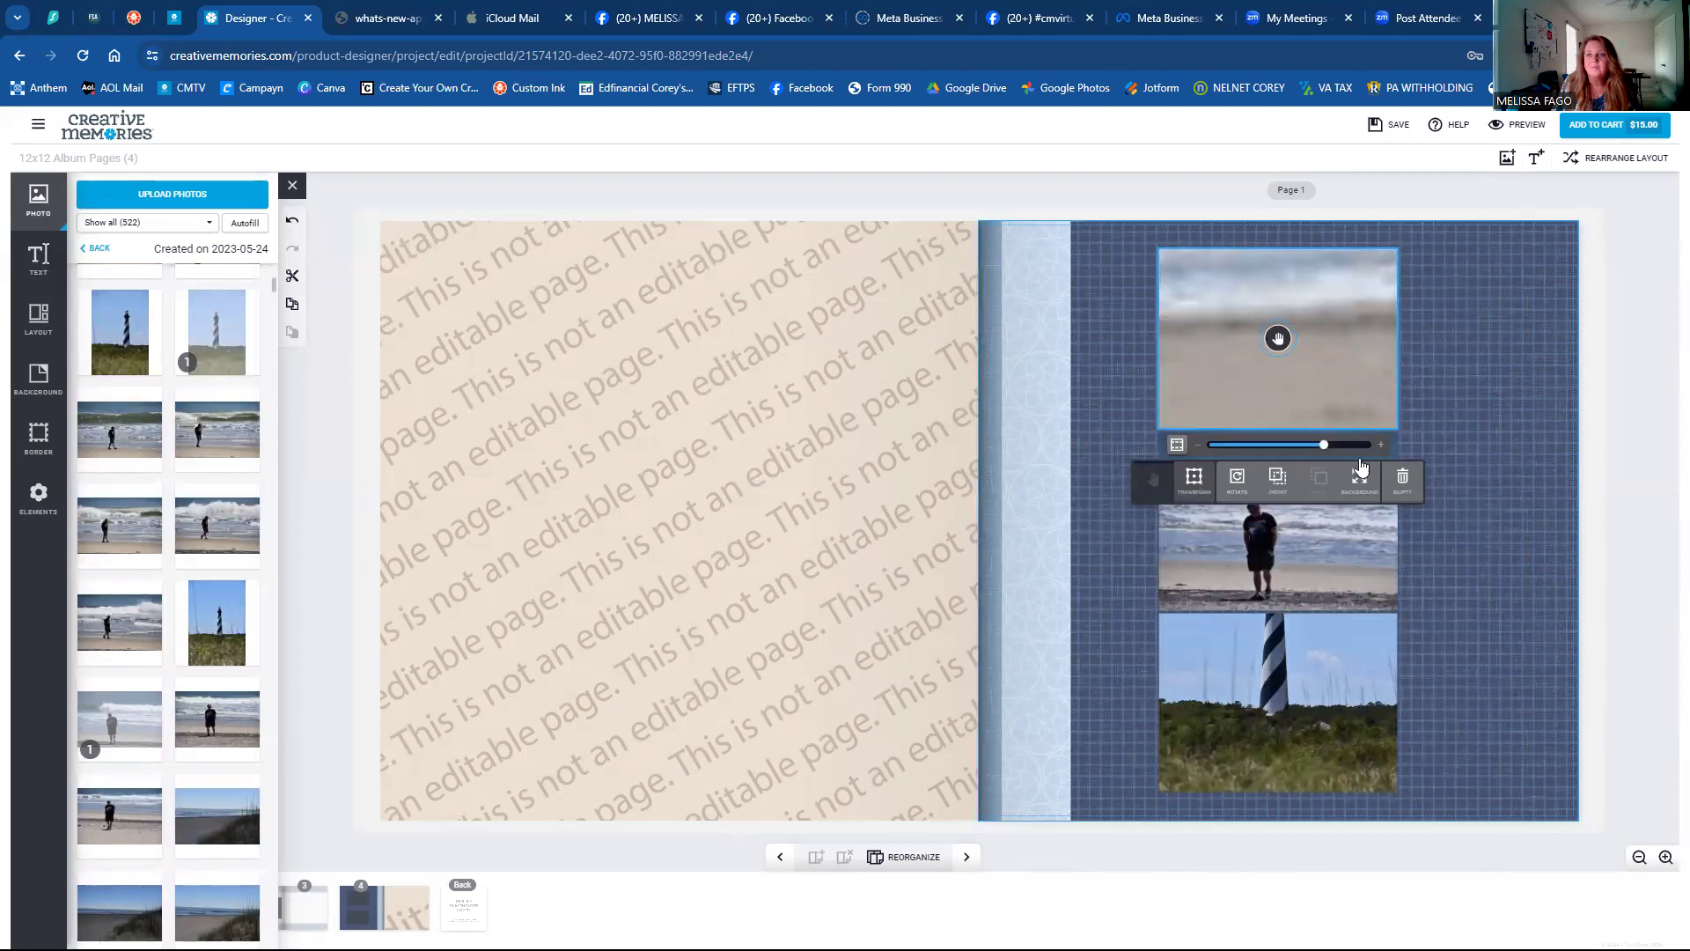
drag(1323, 446, 1219, 449)
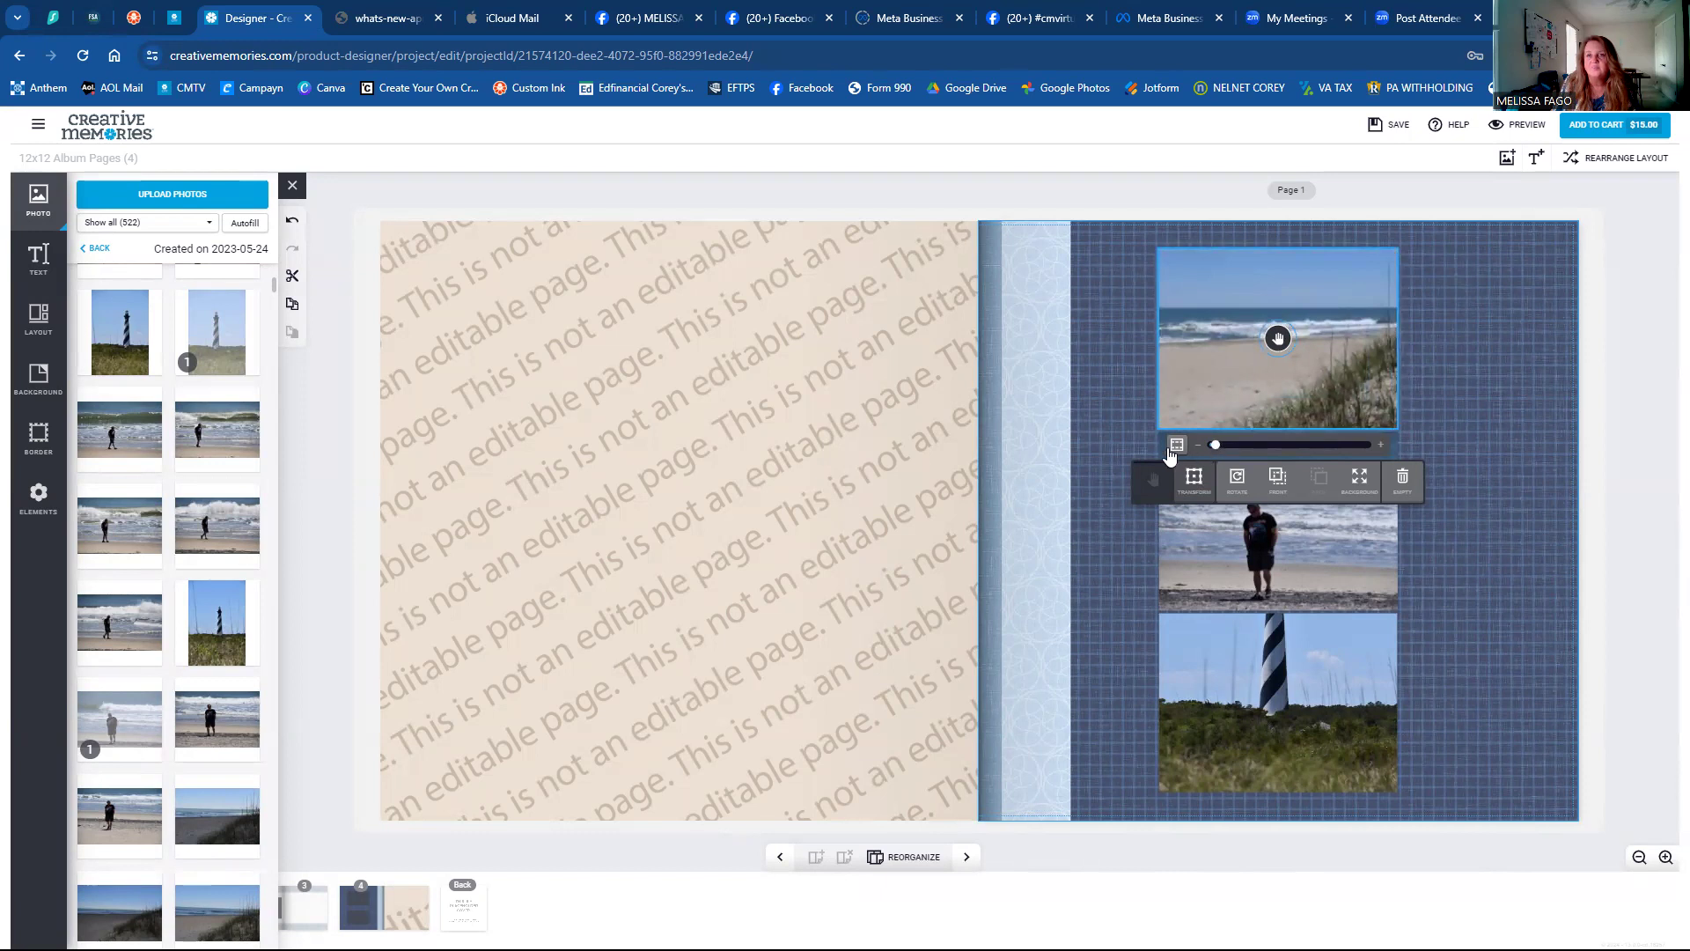
click(1175, 450)
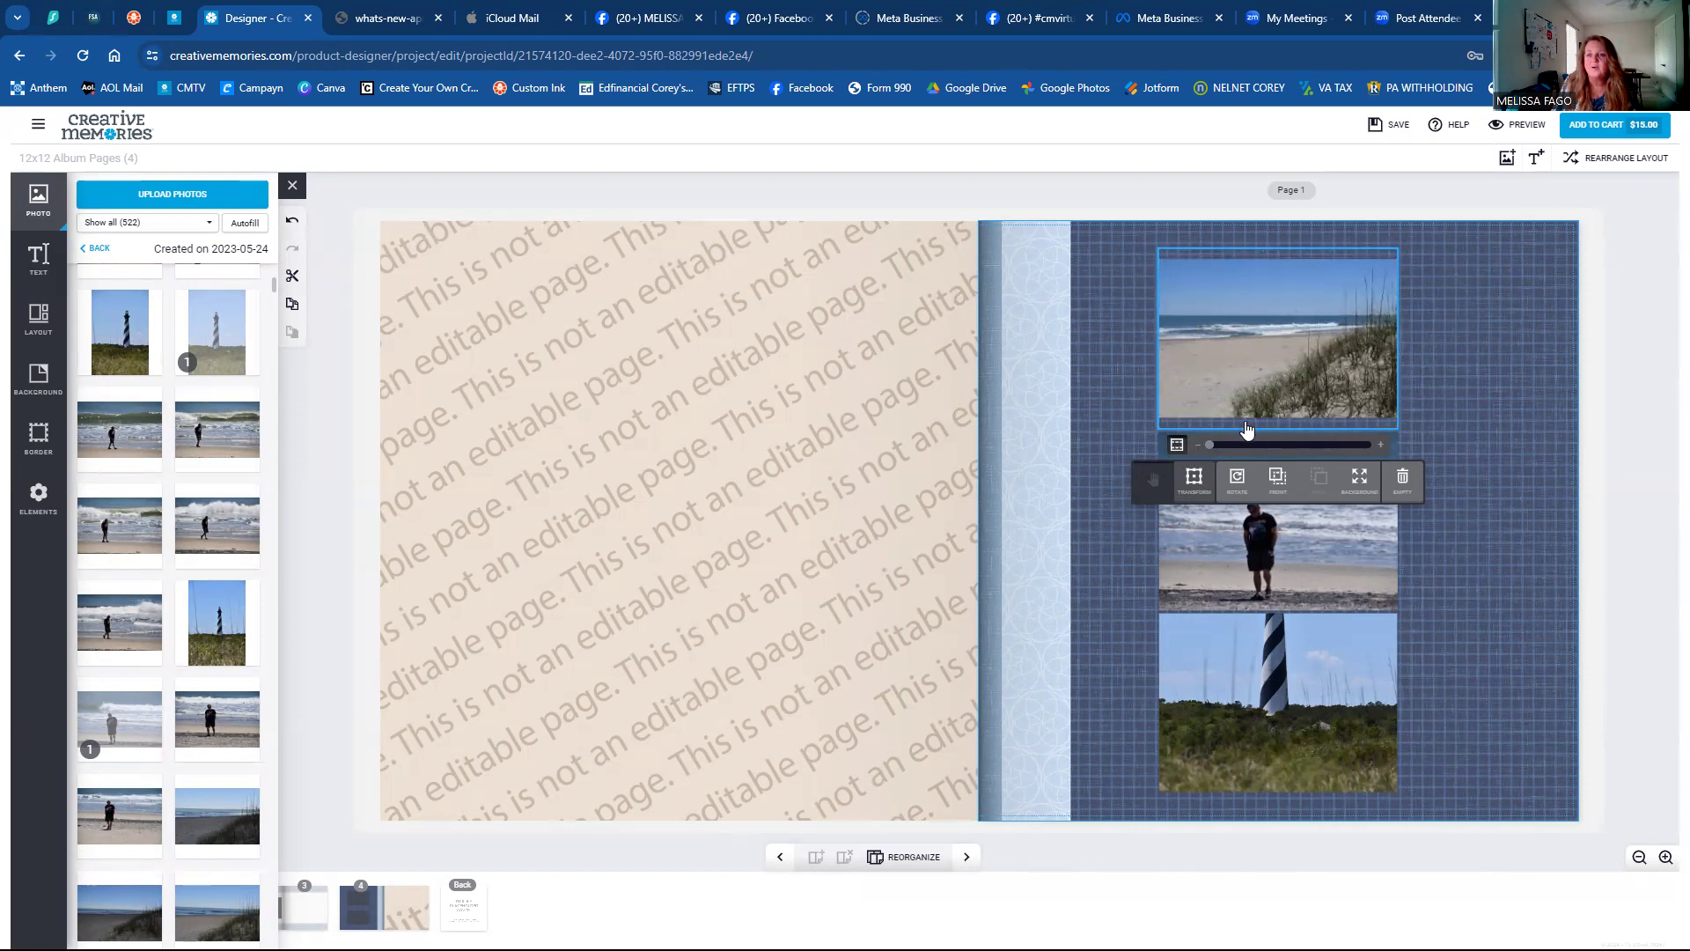
click(1177, 446)
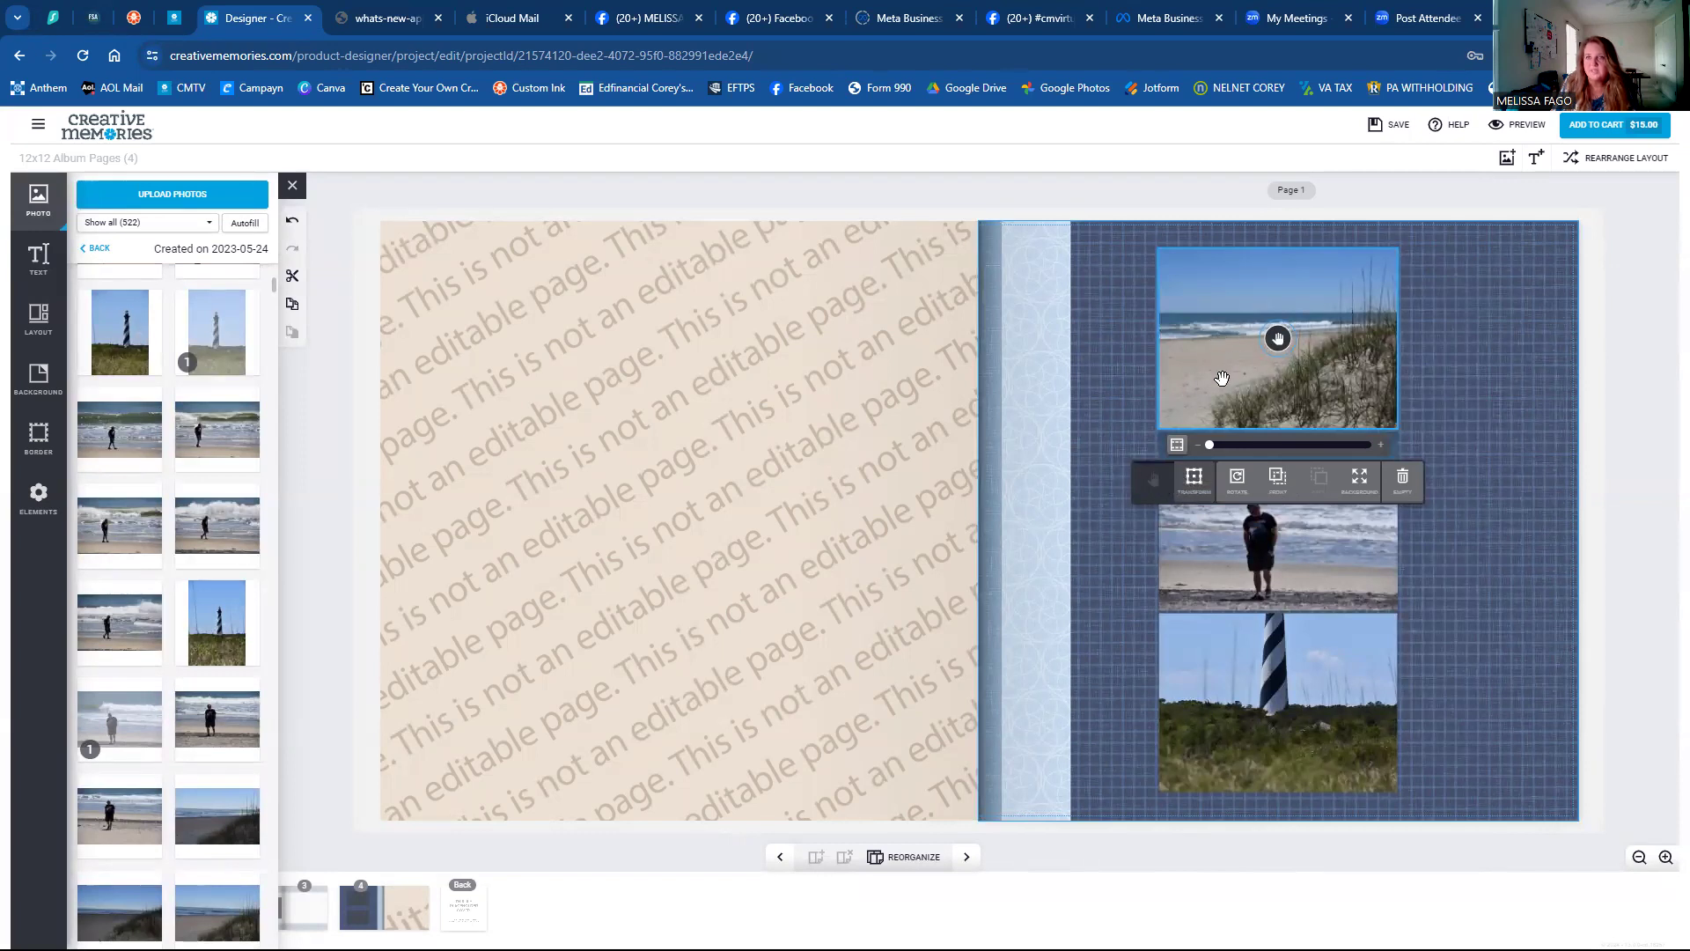
click(1187, 499)
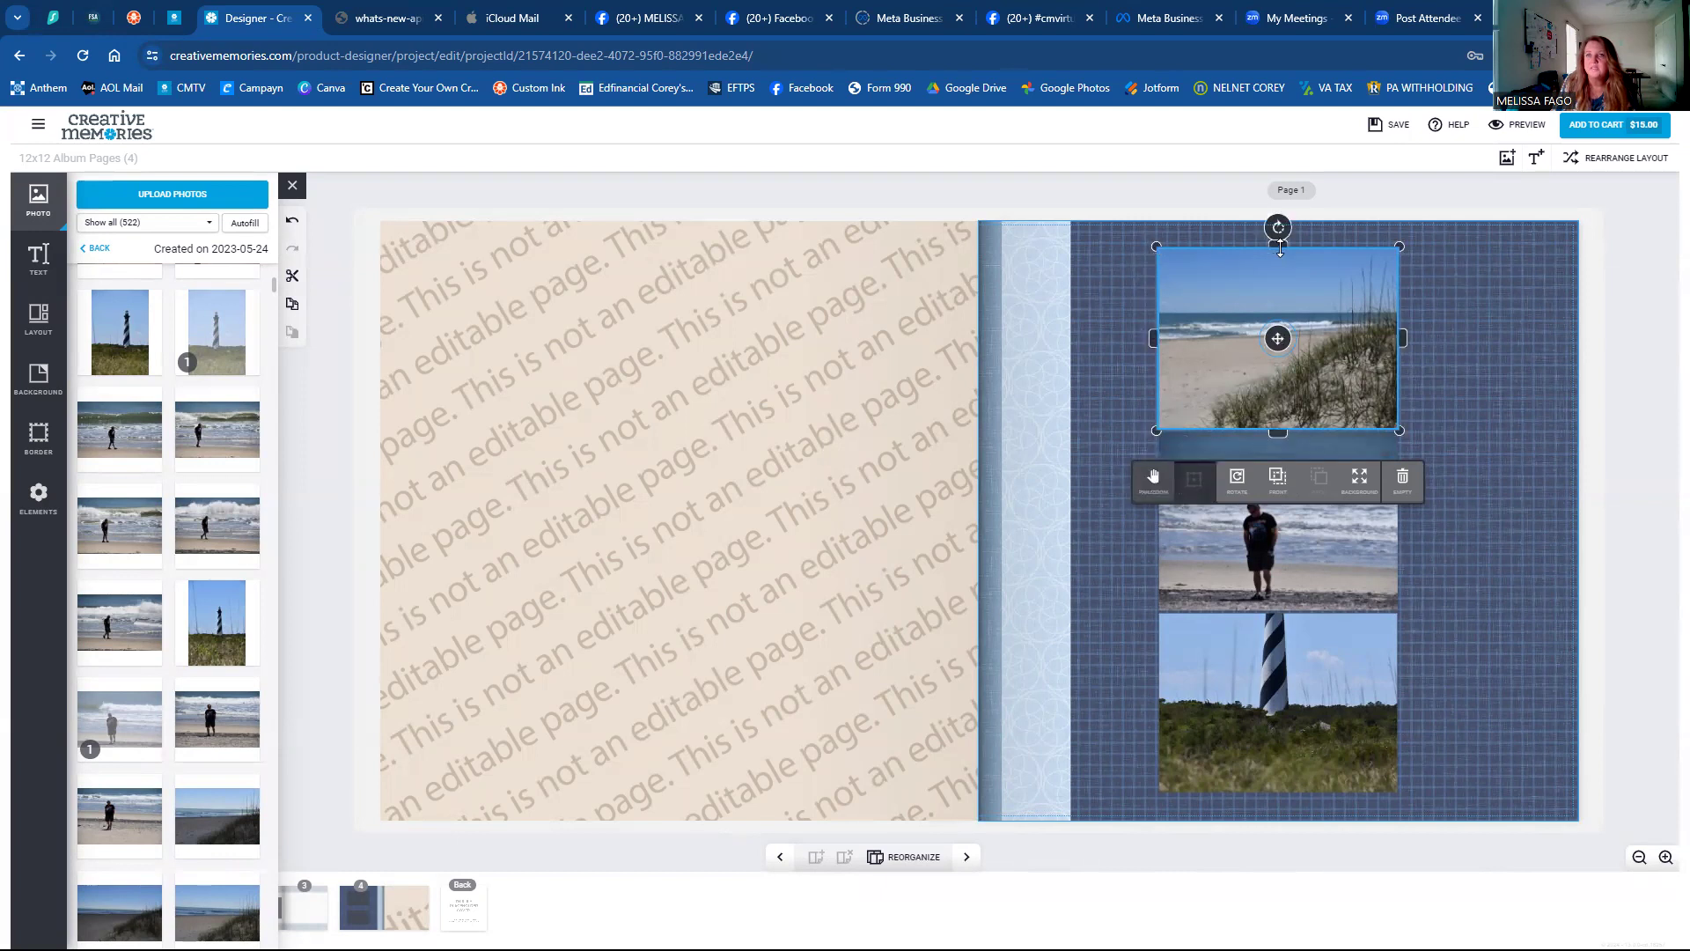
mouse_move(1279, 240)
mouse_down()
mouse_move(1228, 240)
mouse_move(1310, 242)
mouse_move(1279, 246)
mouse_up()
mouse_move(1277, 338)
mouse_down()
mouse_move(1398, 336)
mouse_move(1221, 340)
mouse_move(1276, 339)
mouse_up()
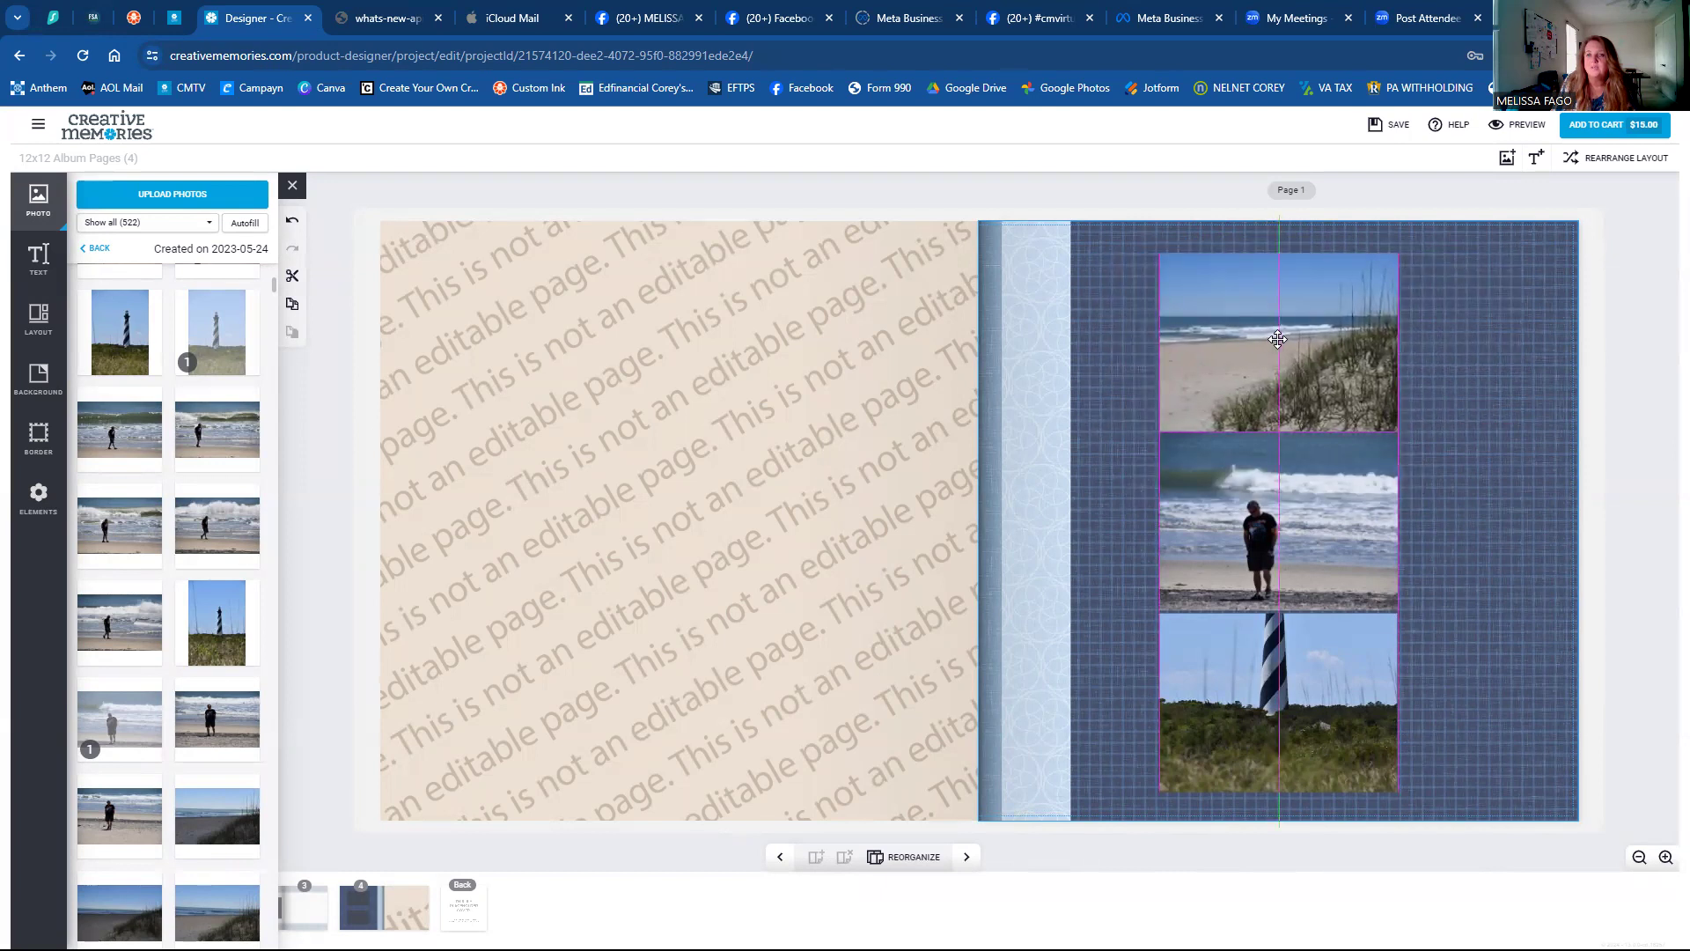
mouse_move(1277, 339)
mouse_down()
mouse_move(1281, 321)
mouse_move(1277, 345)
mouse_up()
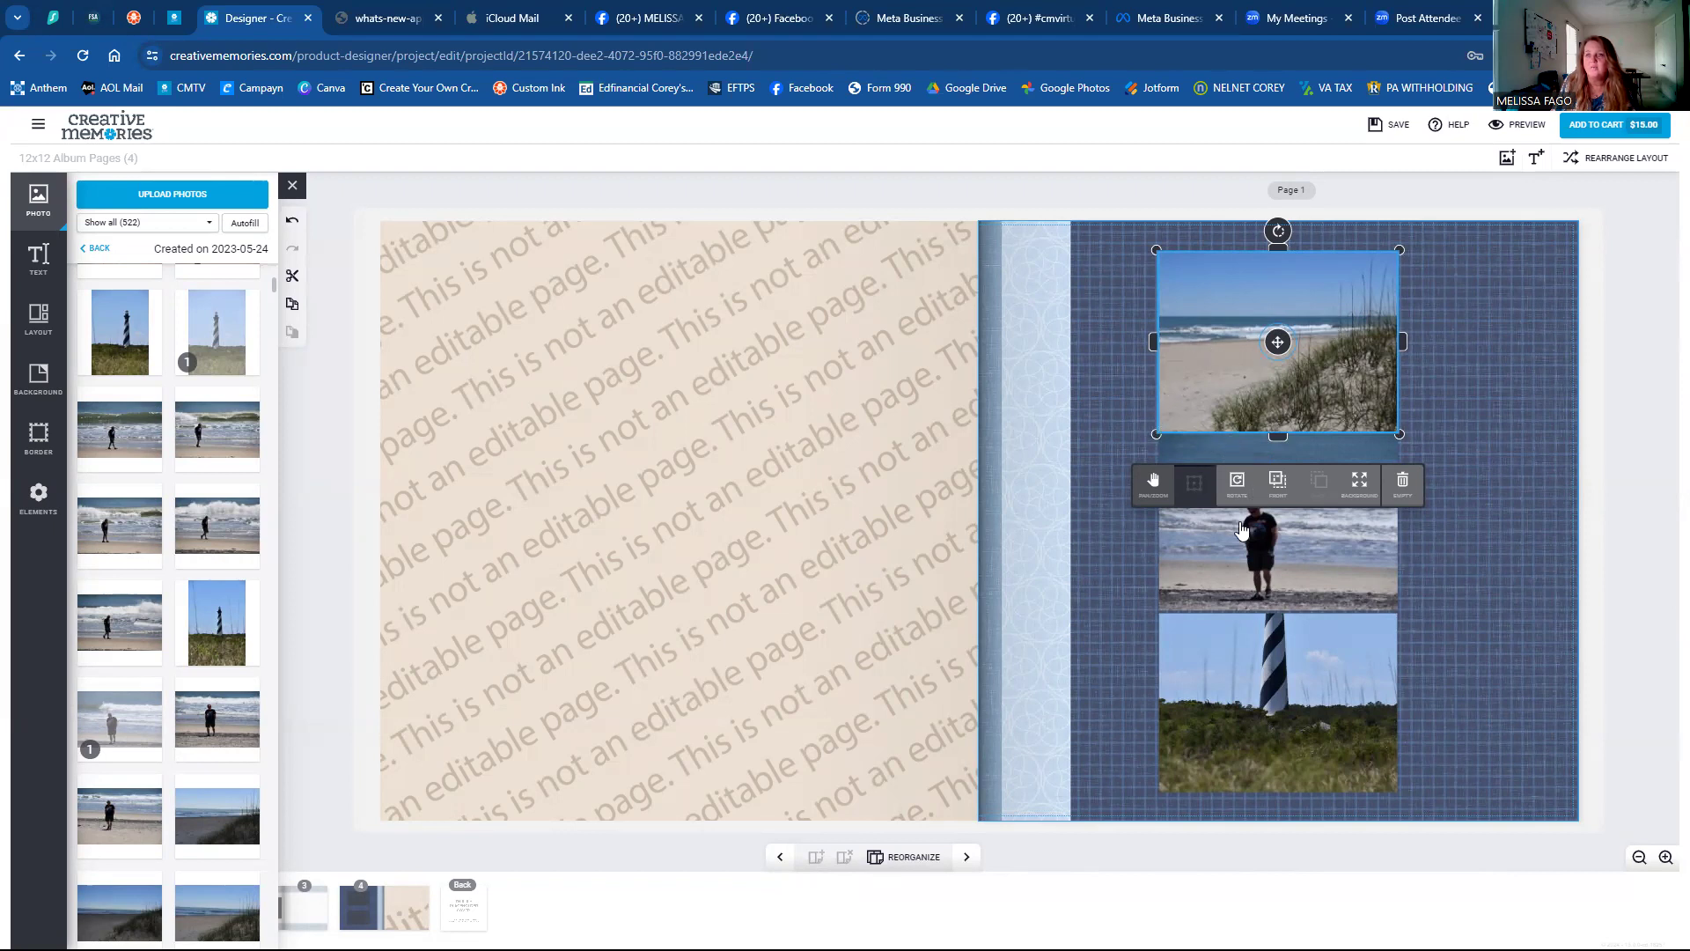
click(1236, 484)
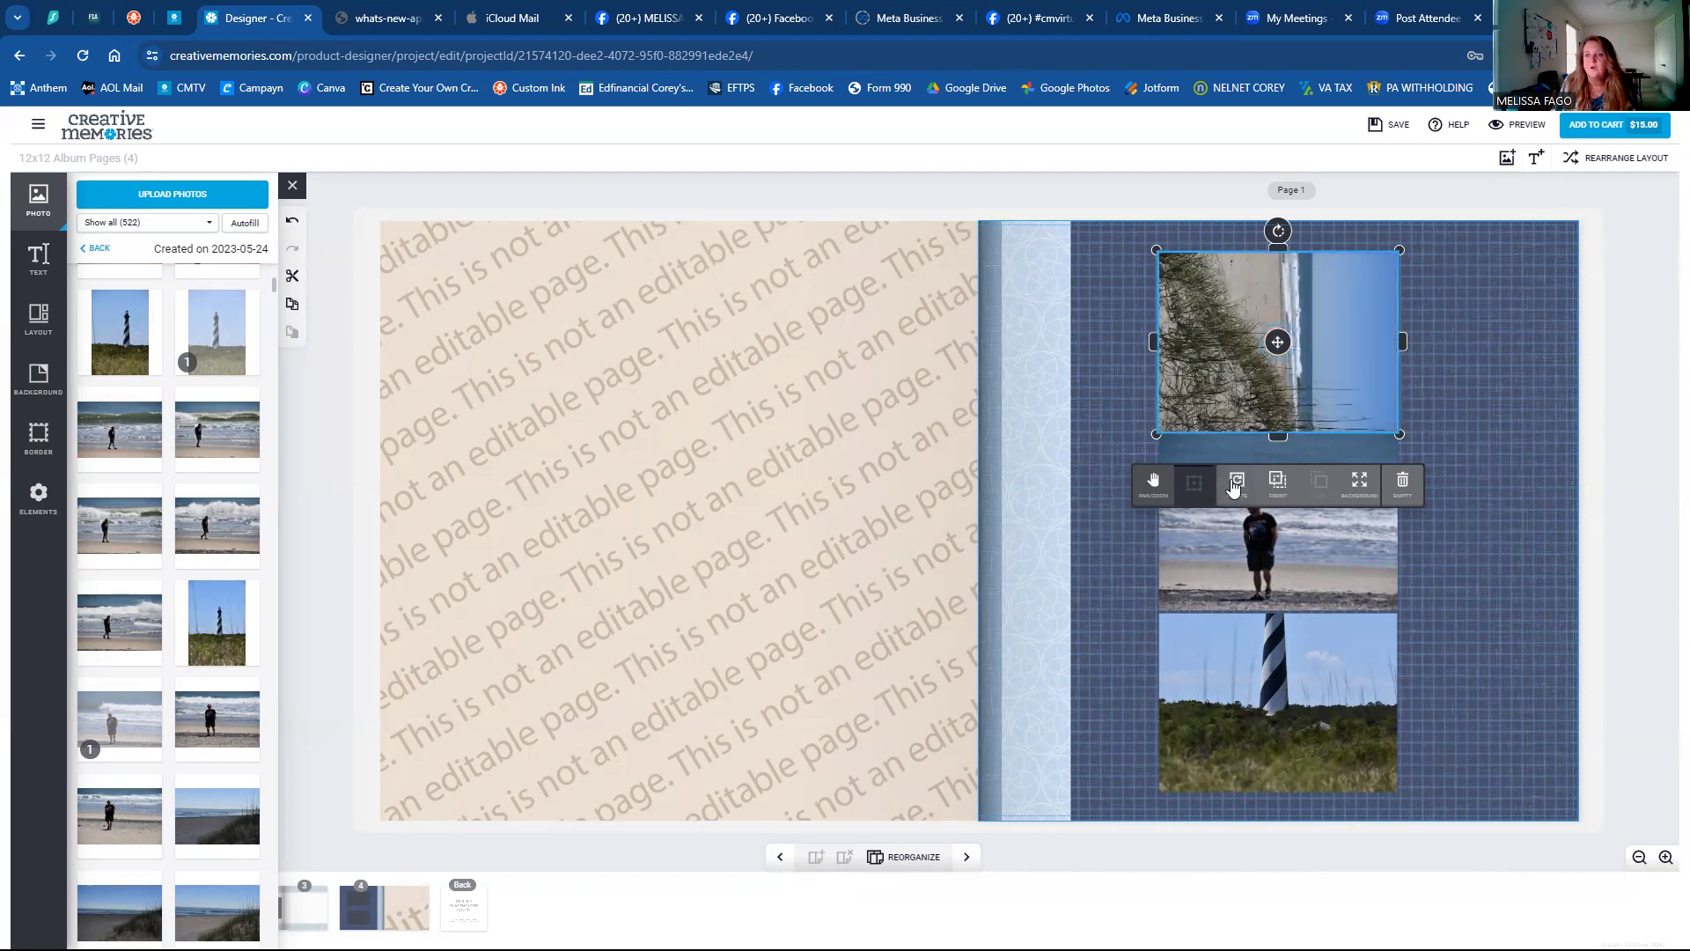
click(1236, 490)
click(1234, 488)
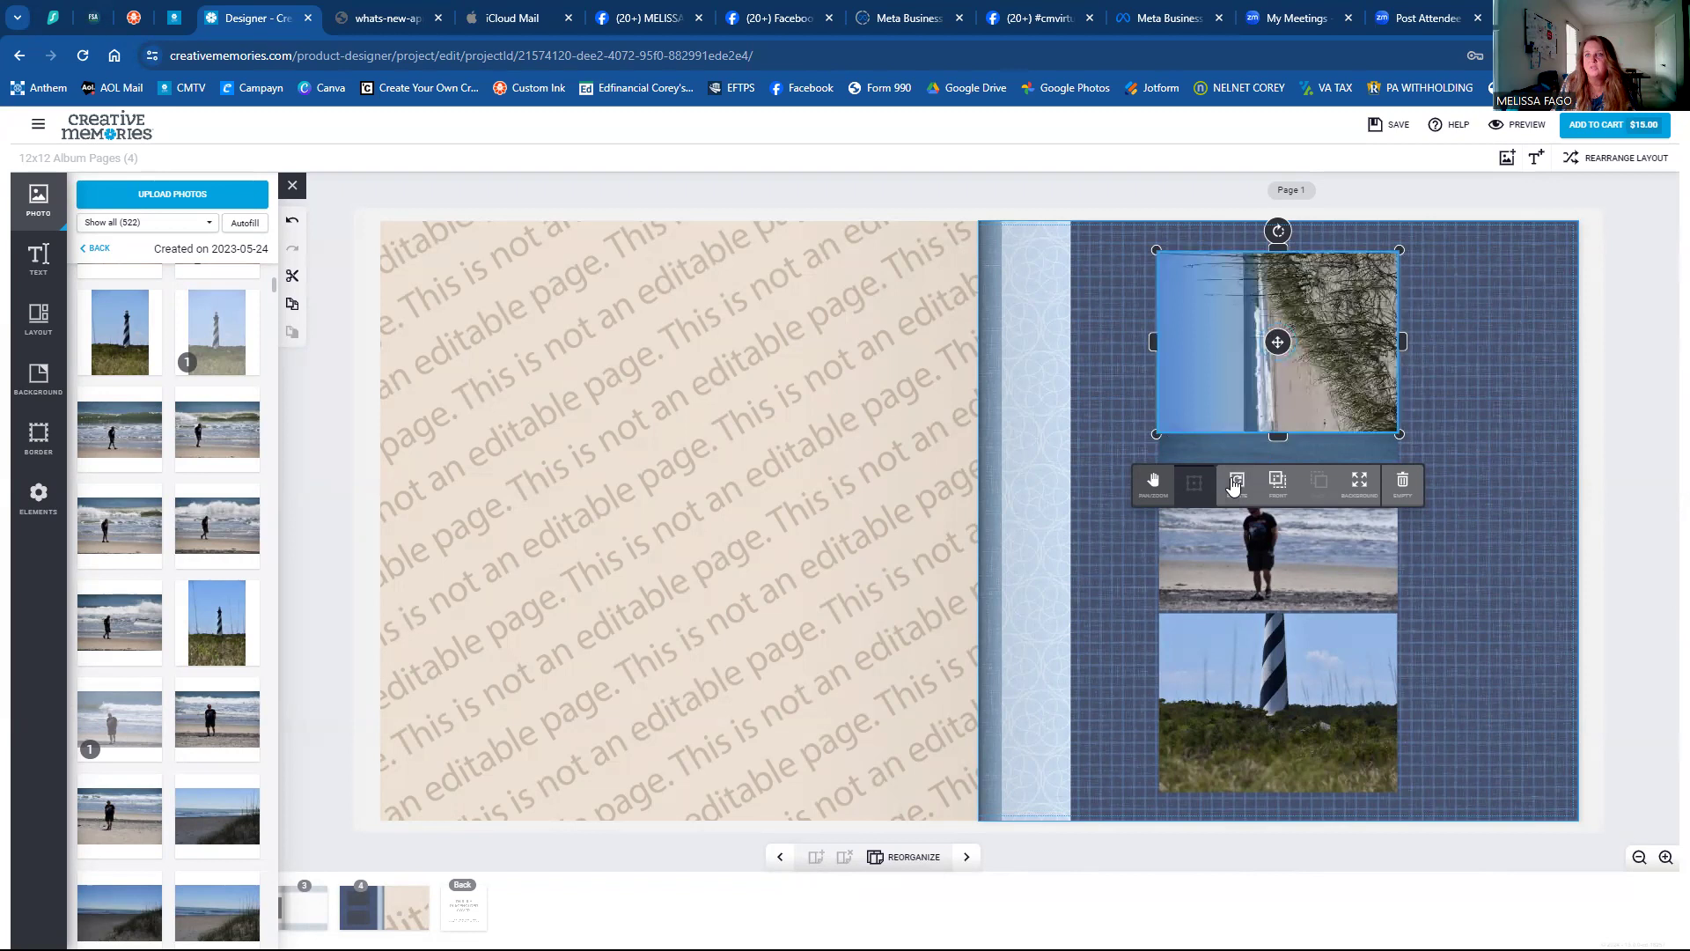
click(1234, 486)
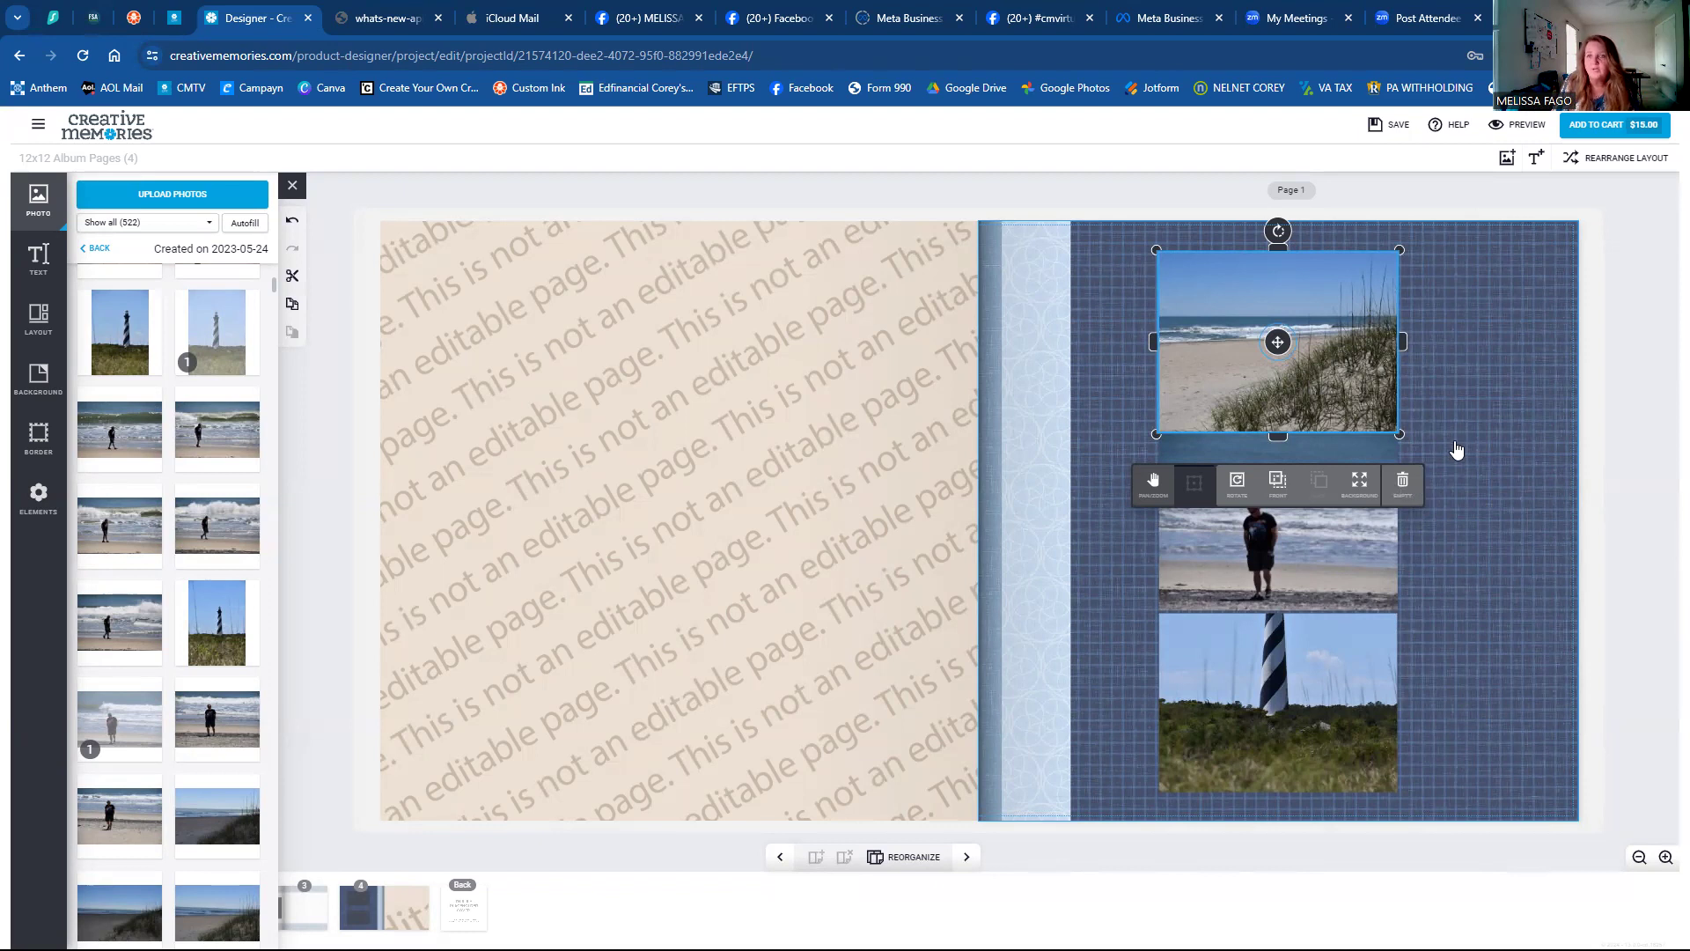
click(1457, 450)
click(1200, 407)
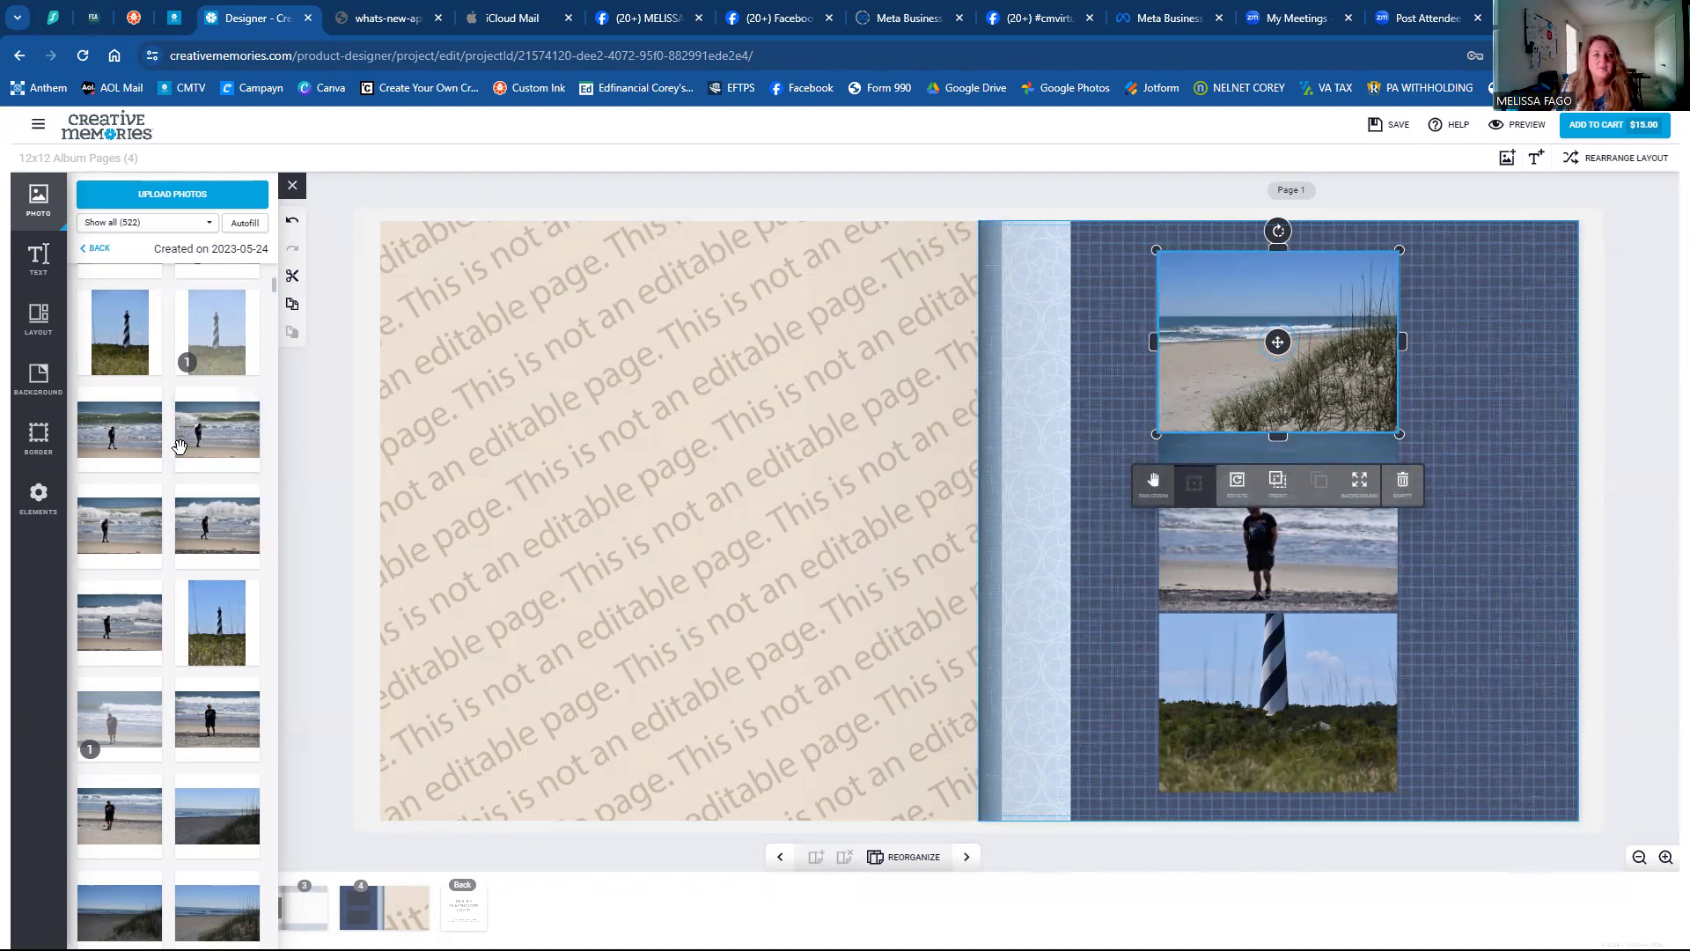
scroll(132, 572, down, 4)
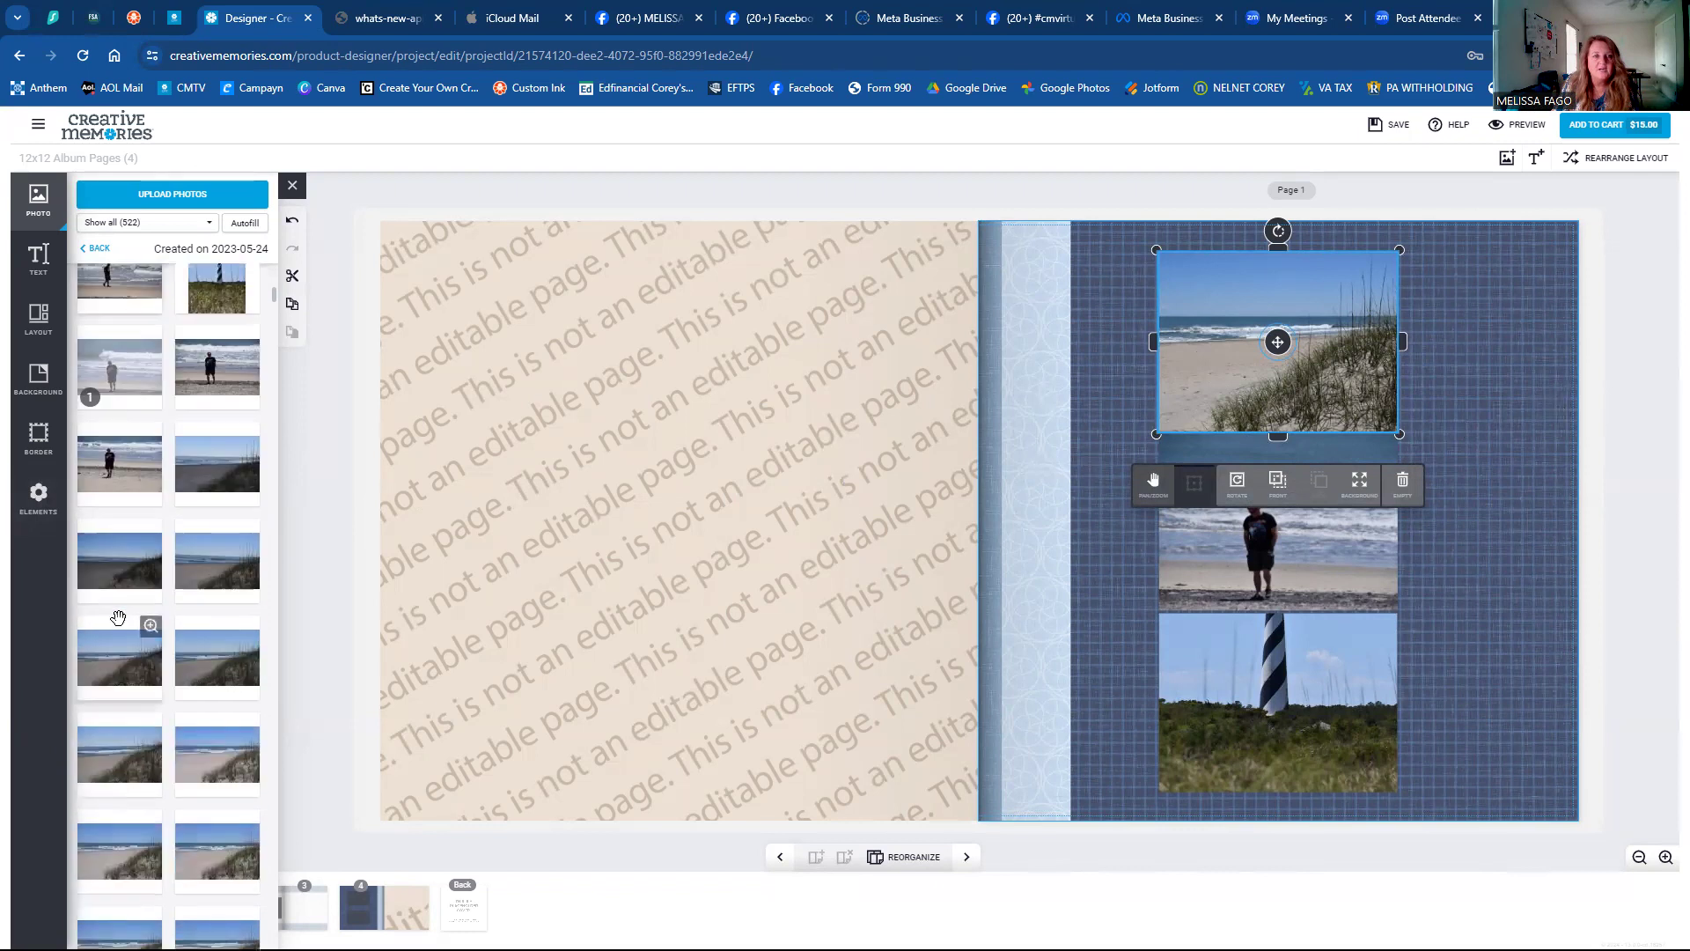
scroll(118, 617, down, 3)
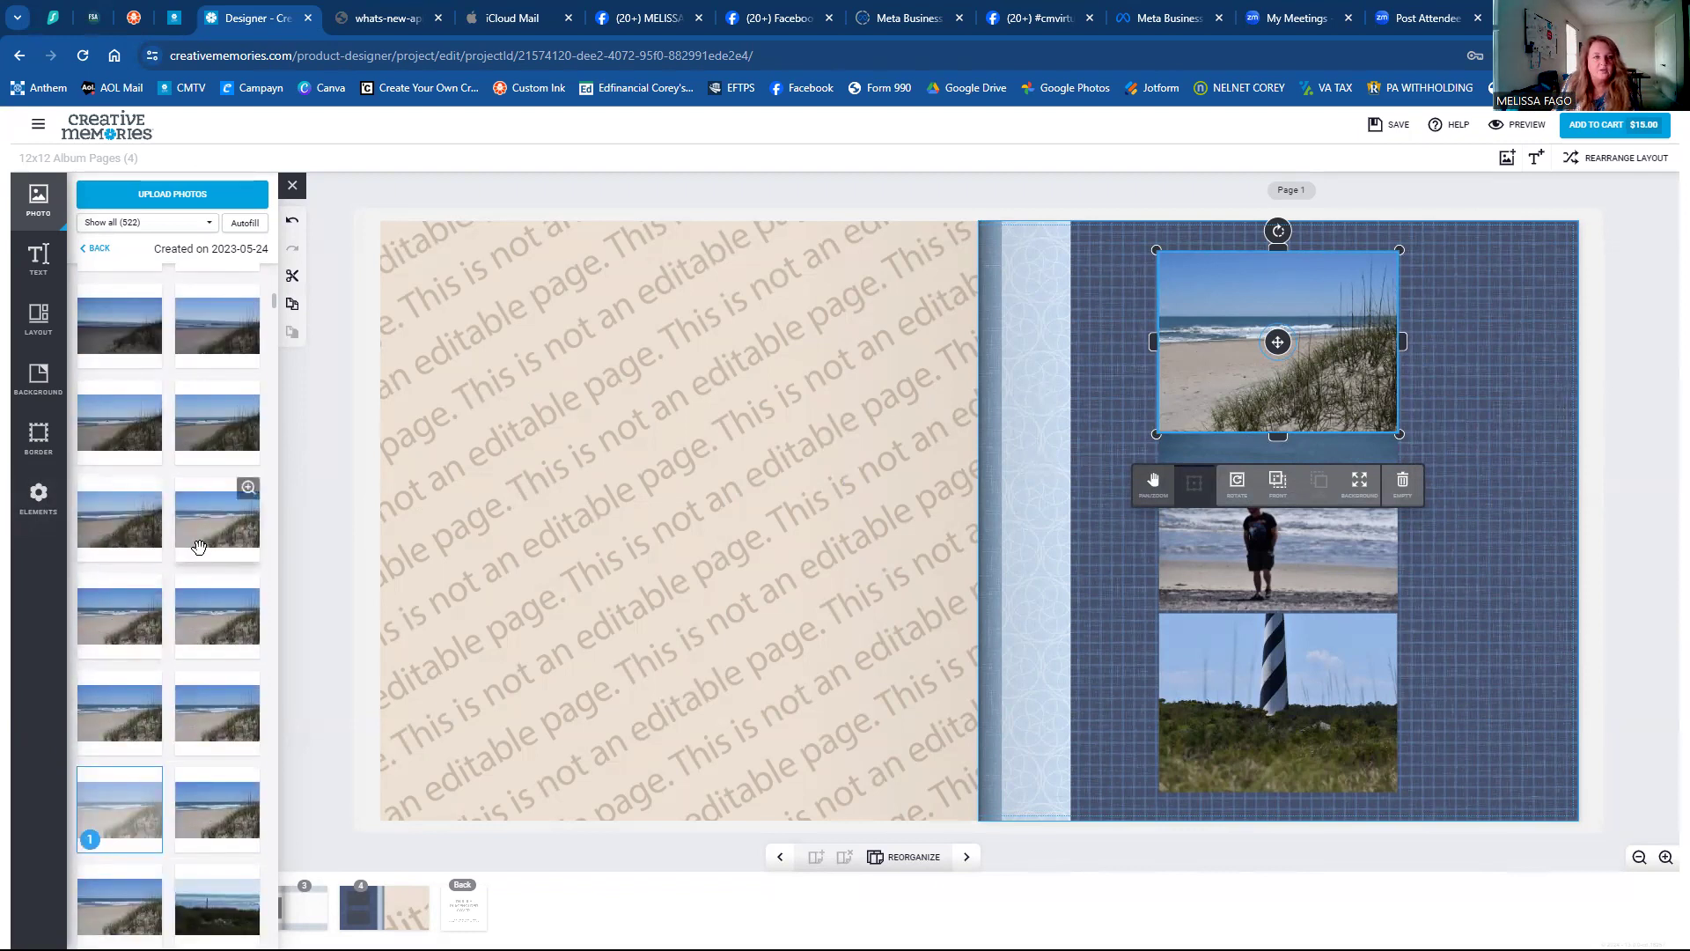
scroll(171, 571, down, 4)
scroll(171, 571, up, 5)
scroll(171, 570, down, 6)
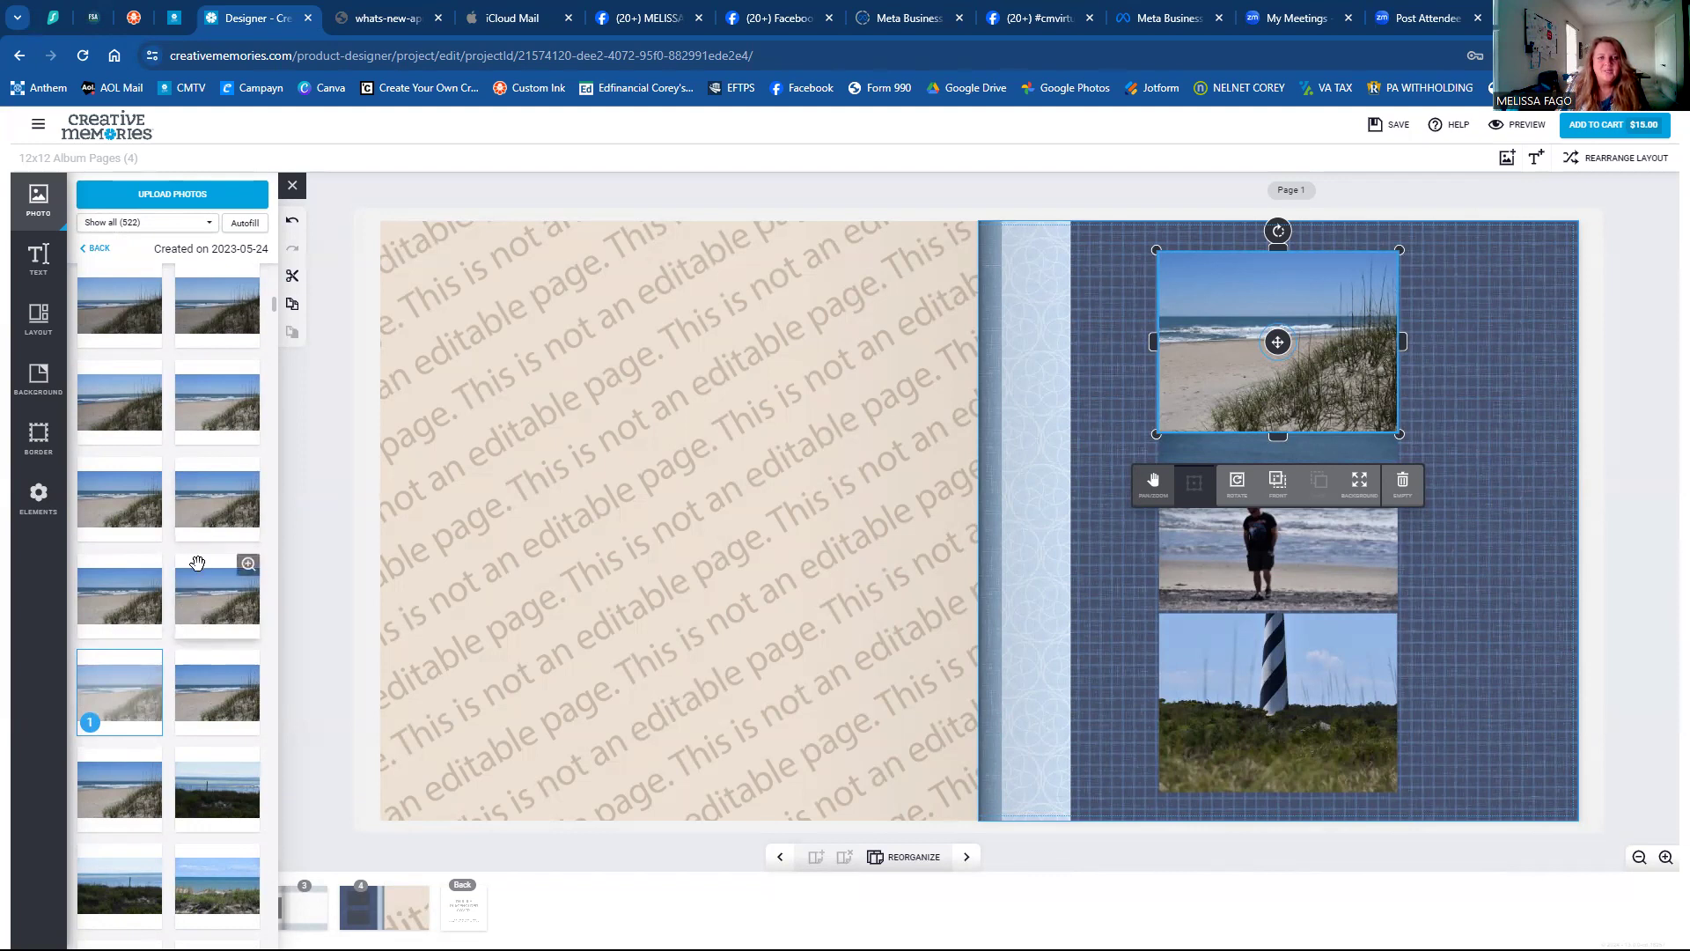
Drag a different dune photo into the top frame, abandoning a second placement.
click(202, 606)
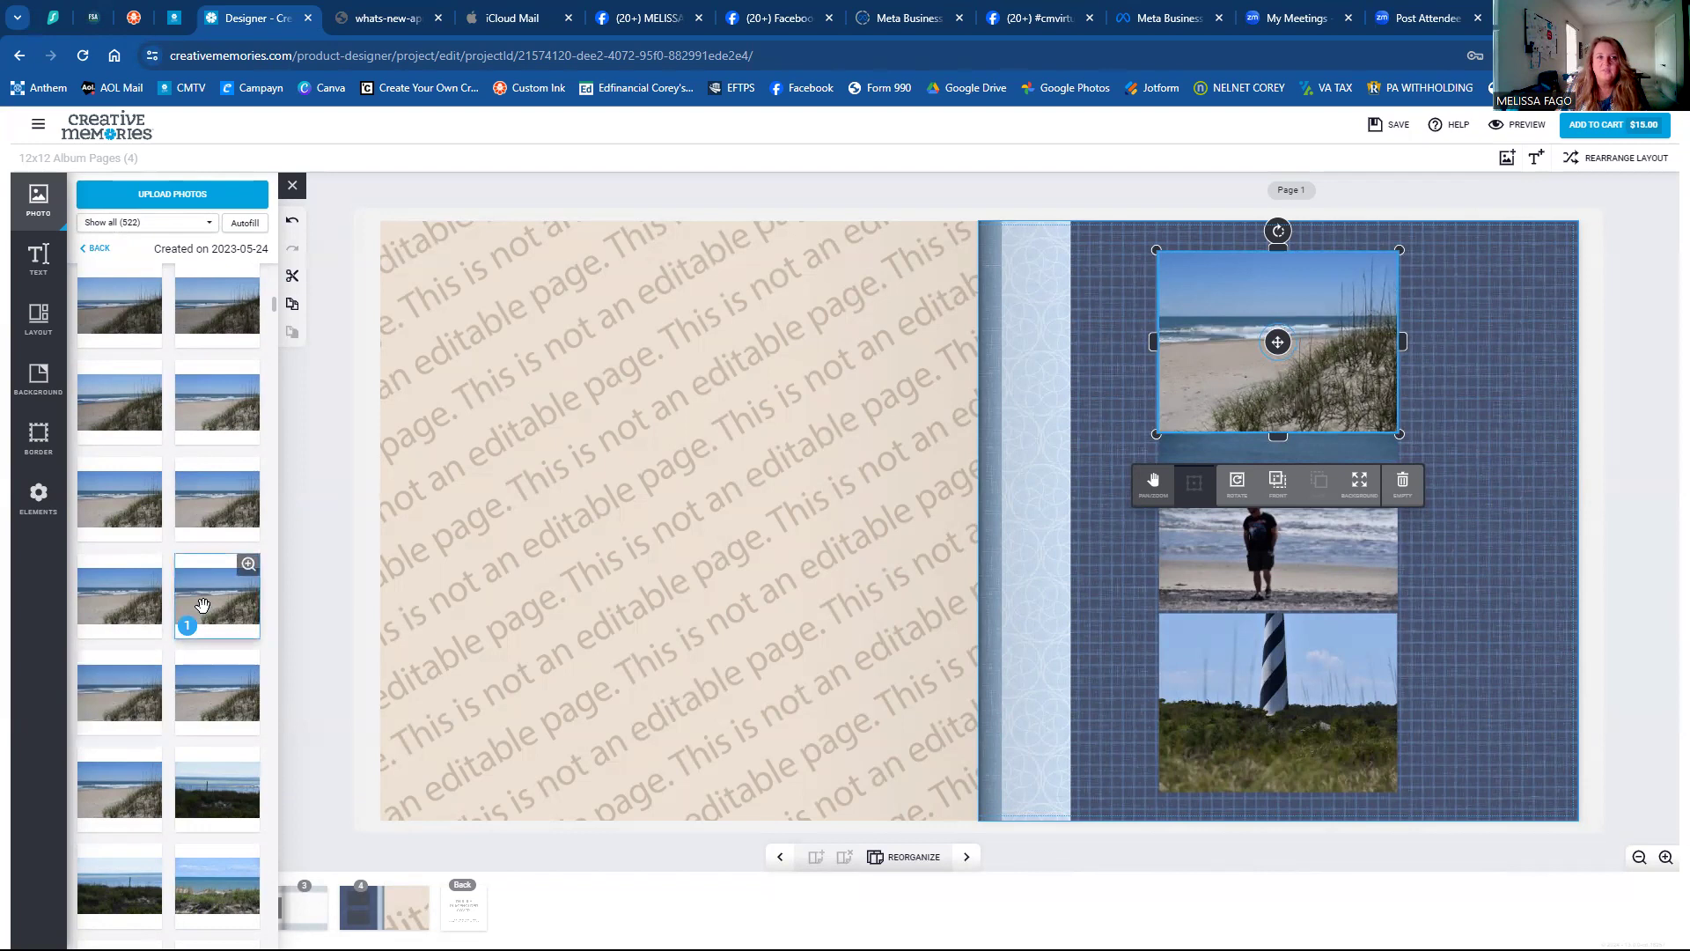
drag(199, 610, 1339, 328)
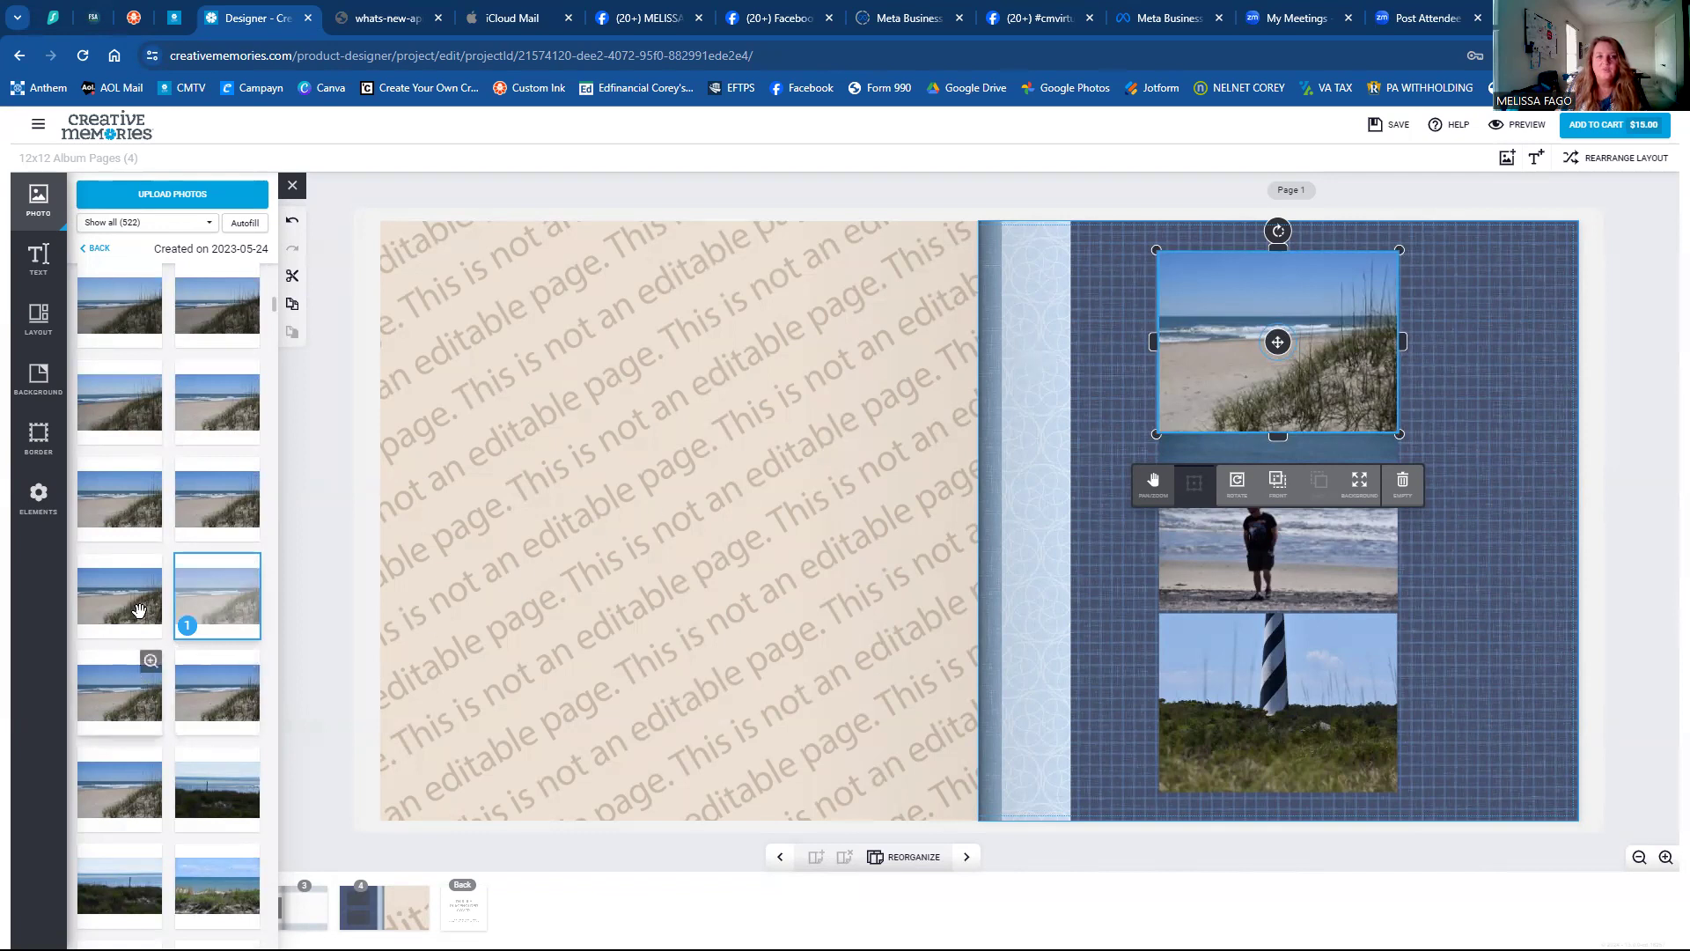
click(110, 612)
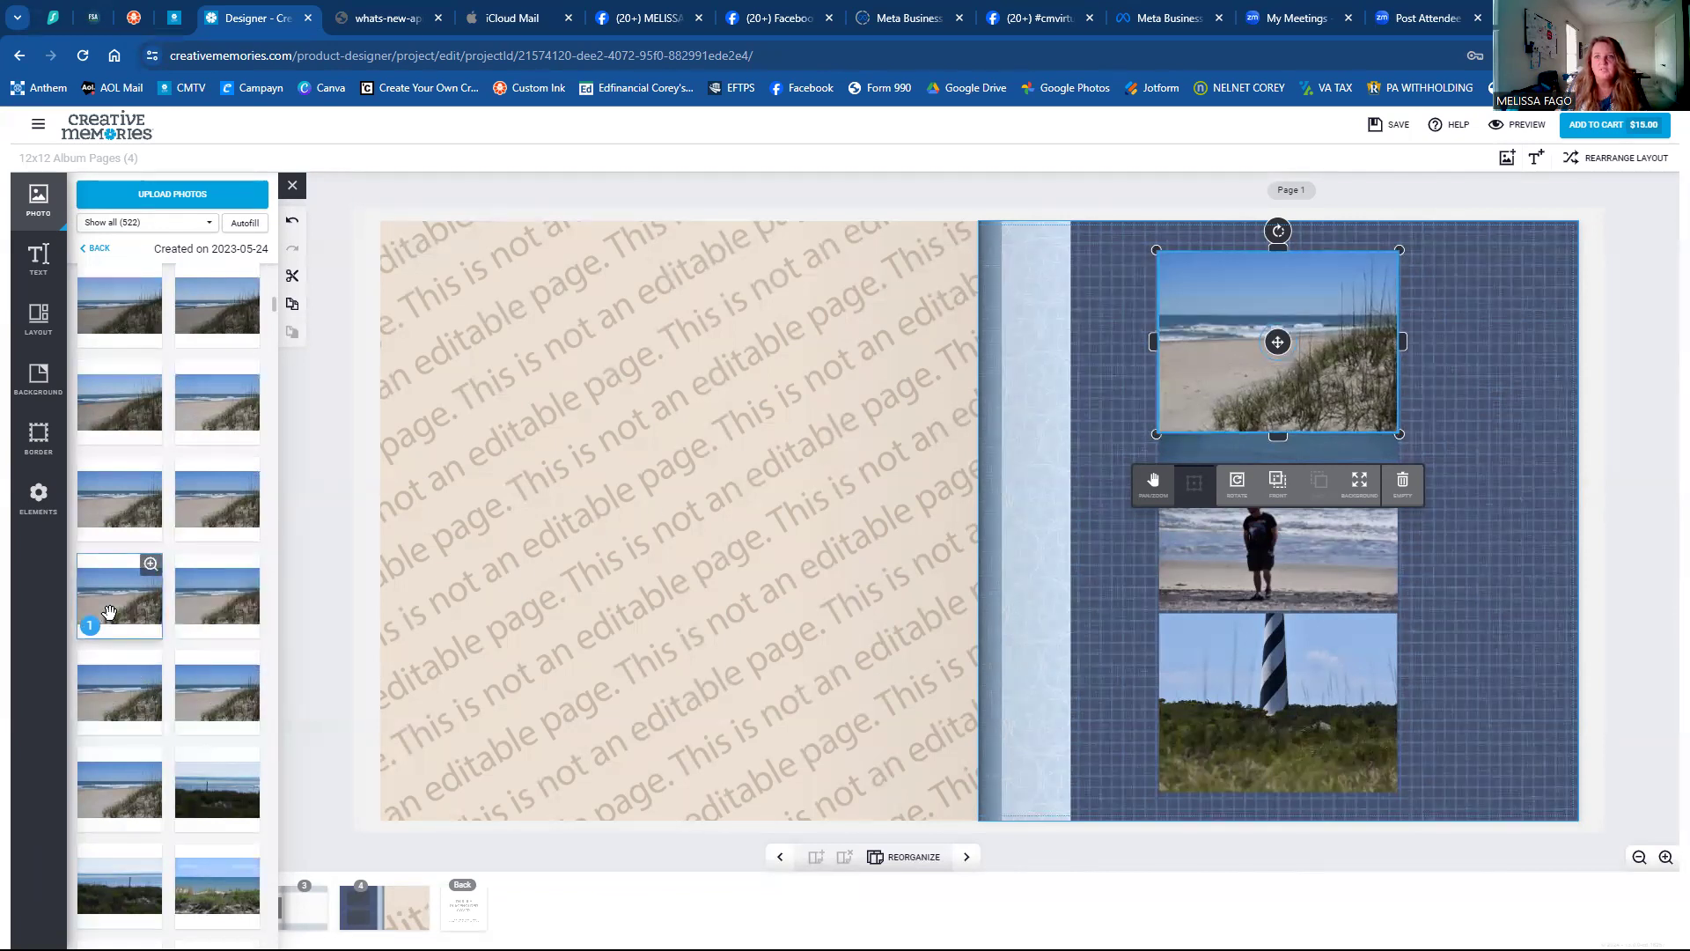
drag(109, 611, 544, 550)
drag(1112, 592, 1106, 592)
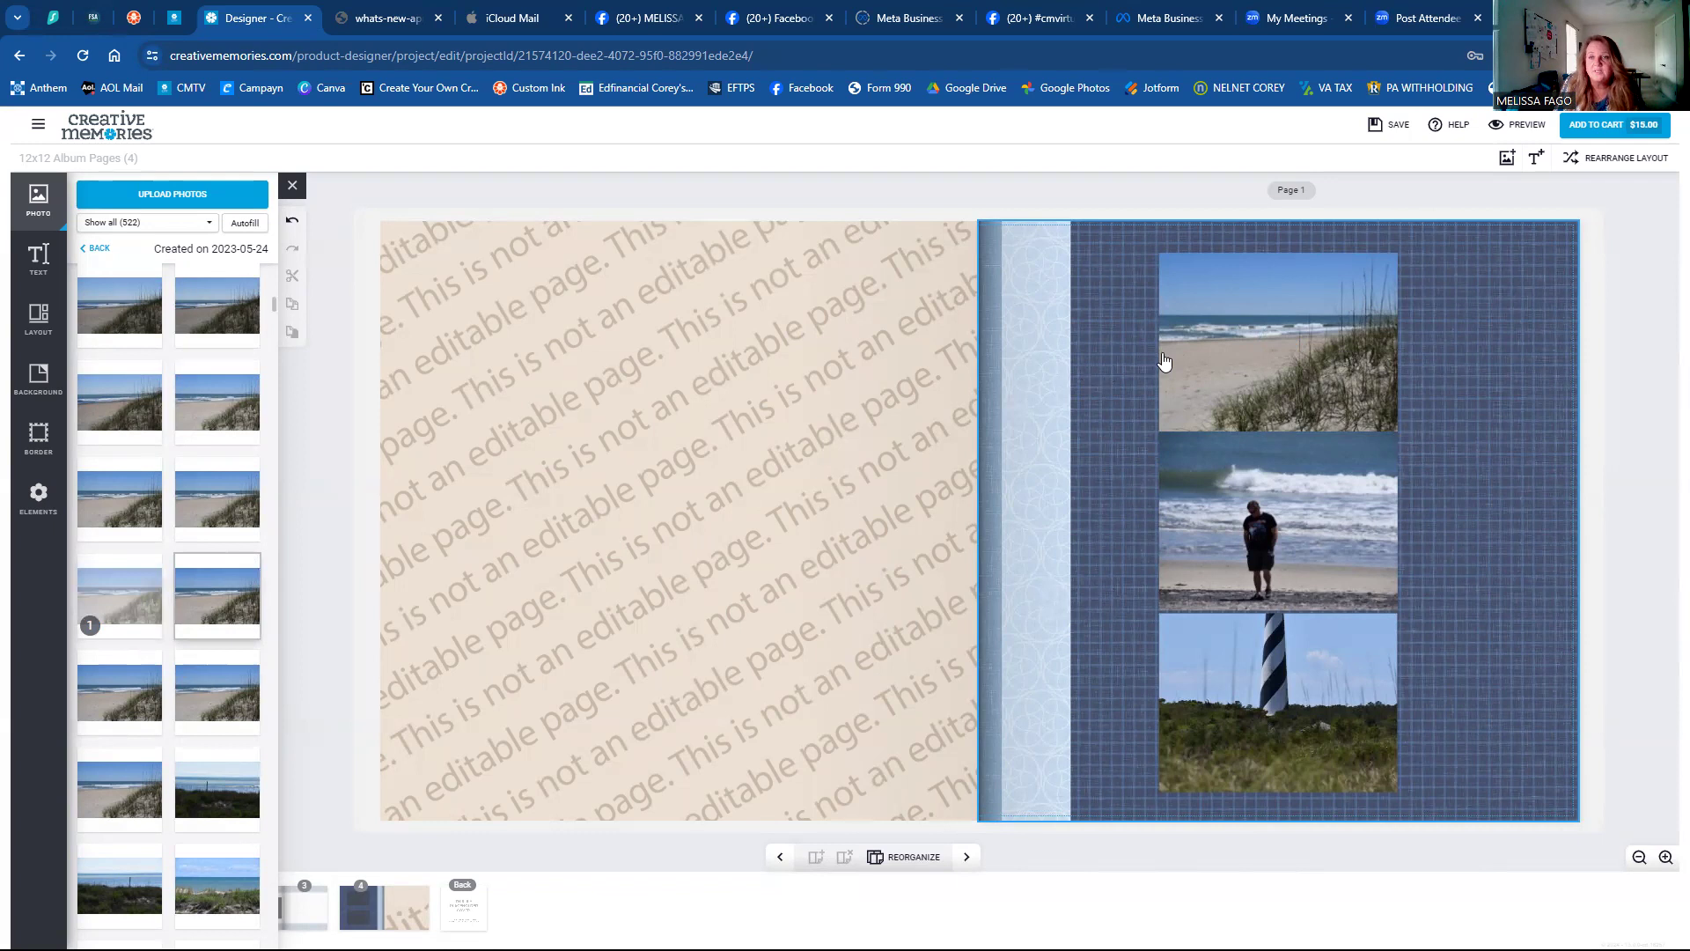
Try several other dune shots as replacements for the top photo.
click(1224, 363)
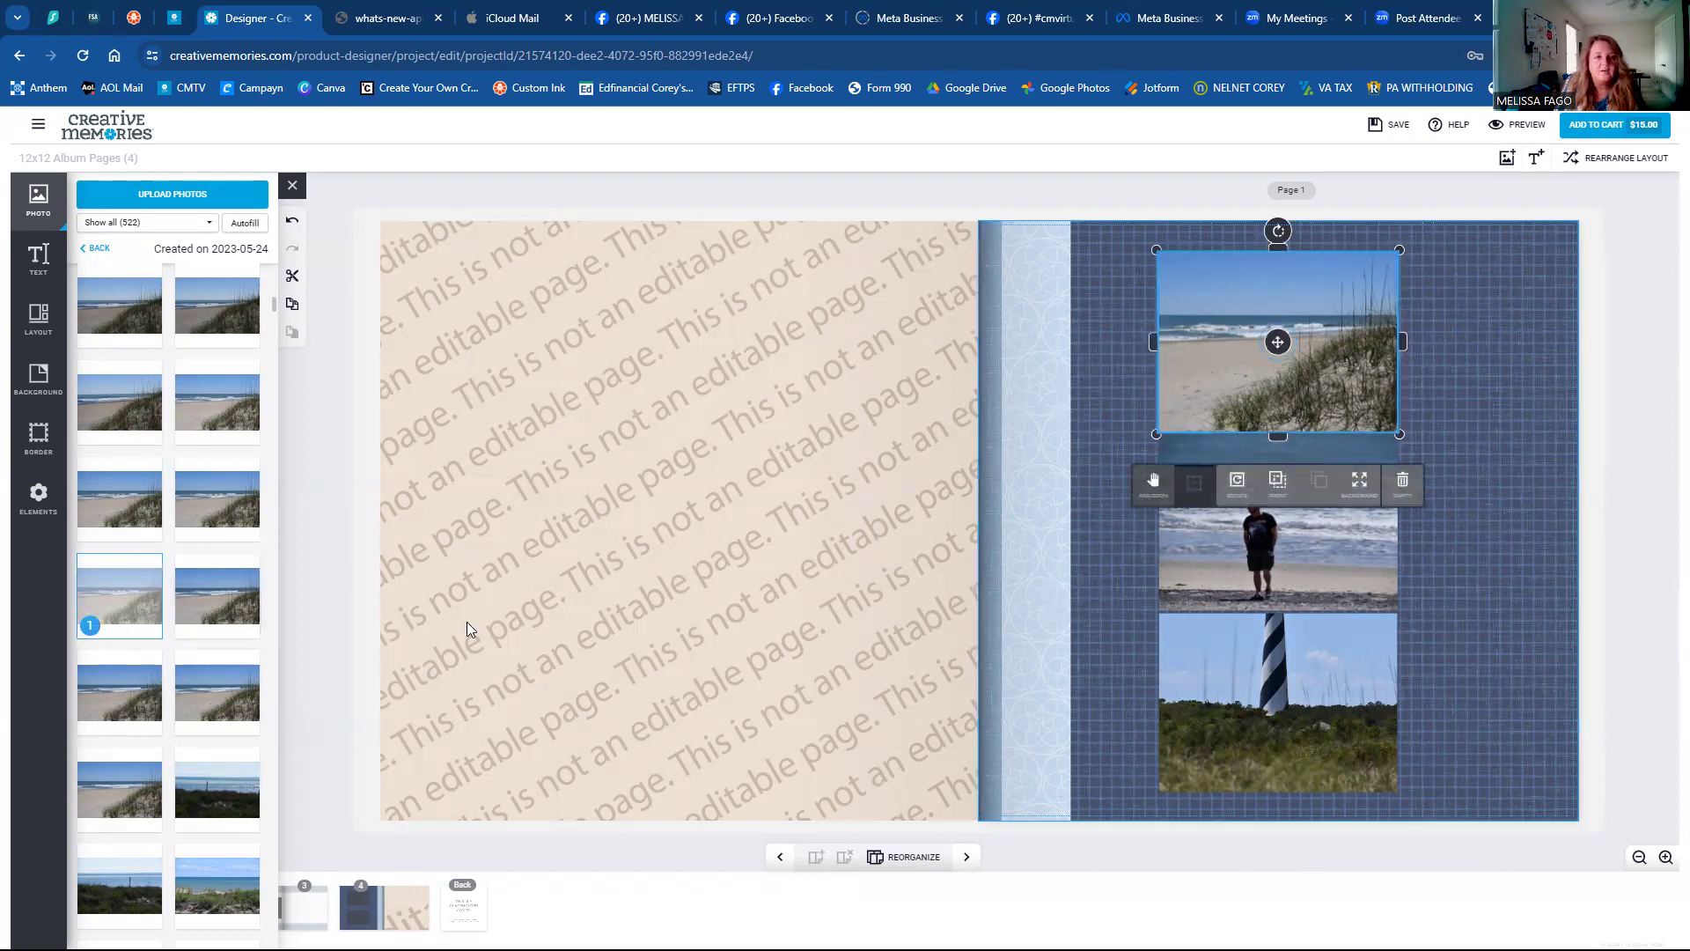
click(217, 515)
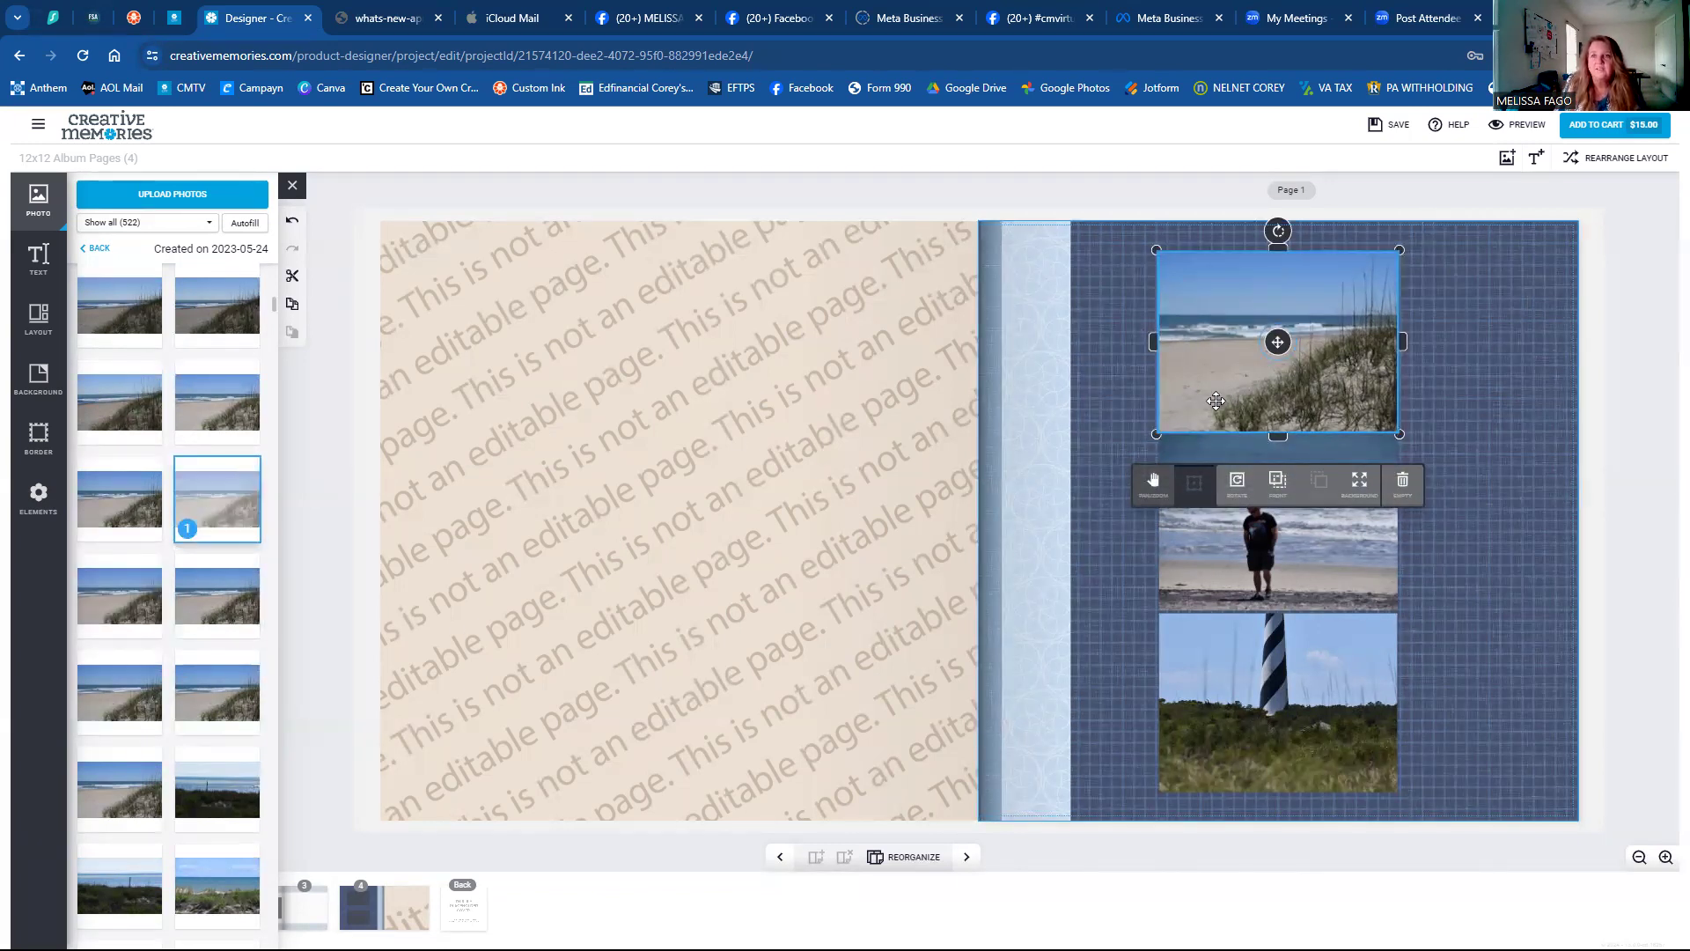
click(129, 517)
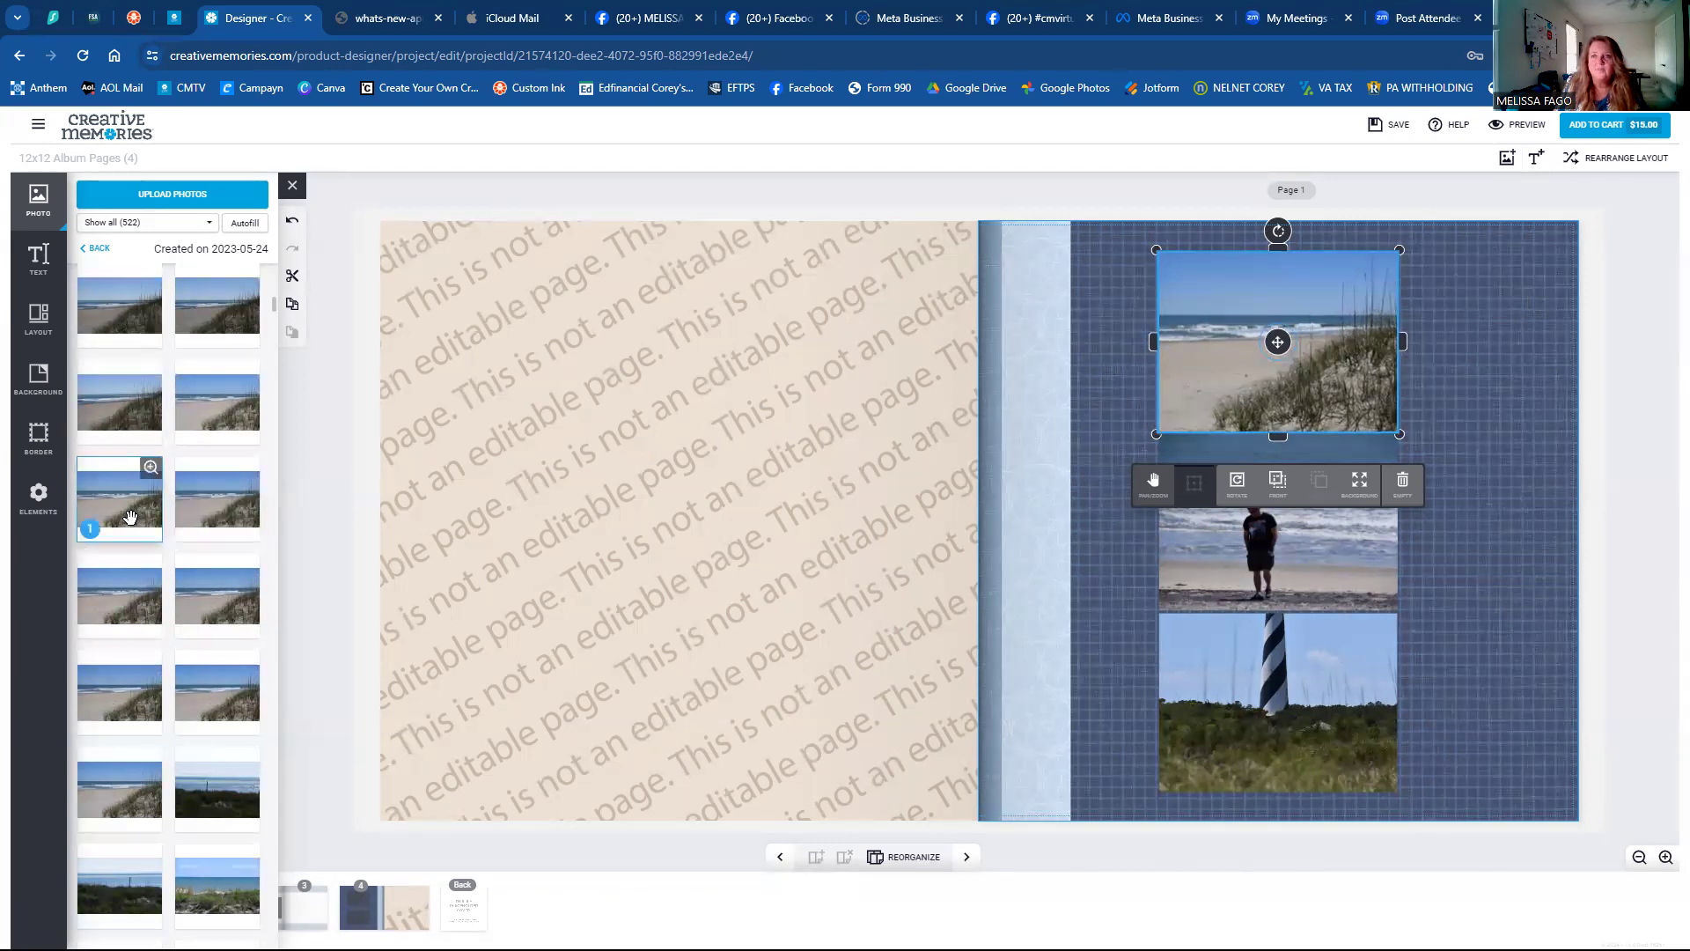
click(209, 414)
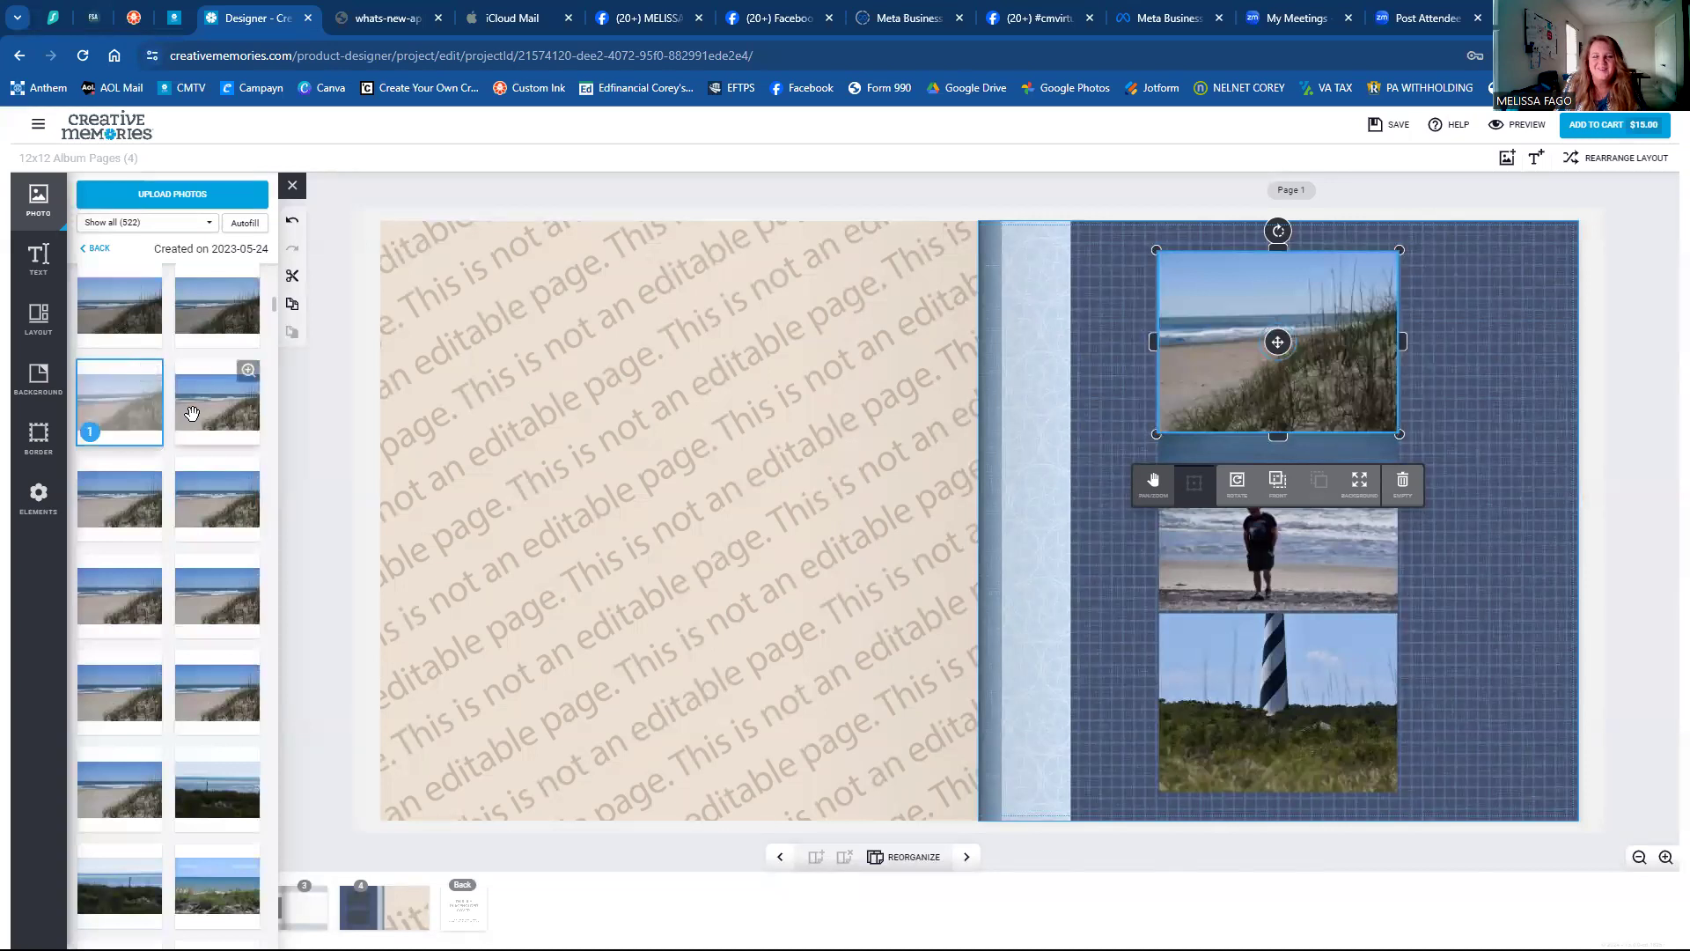
click(1109, 402)
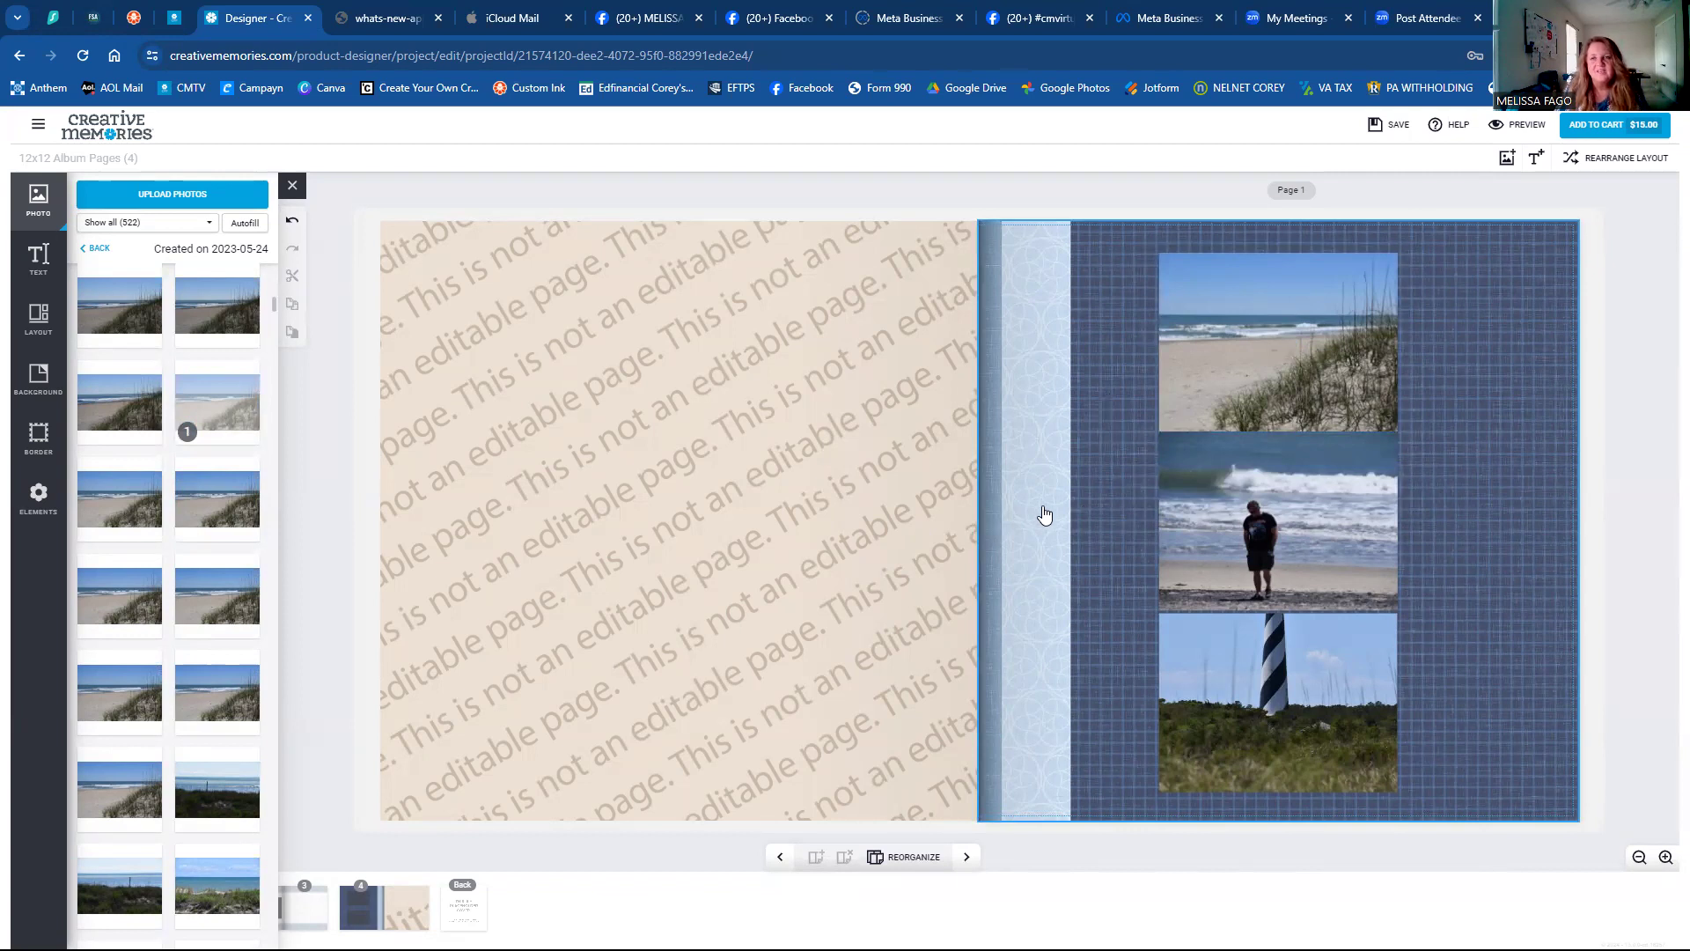
Select the whole right page and bring up its layout choices.
click(1288, 507)
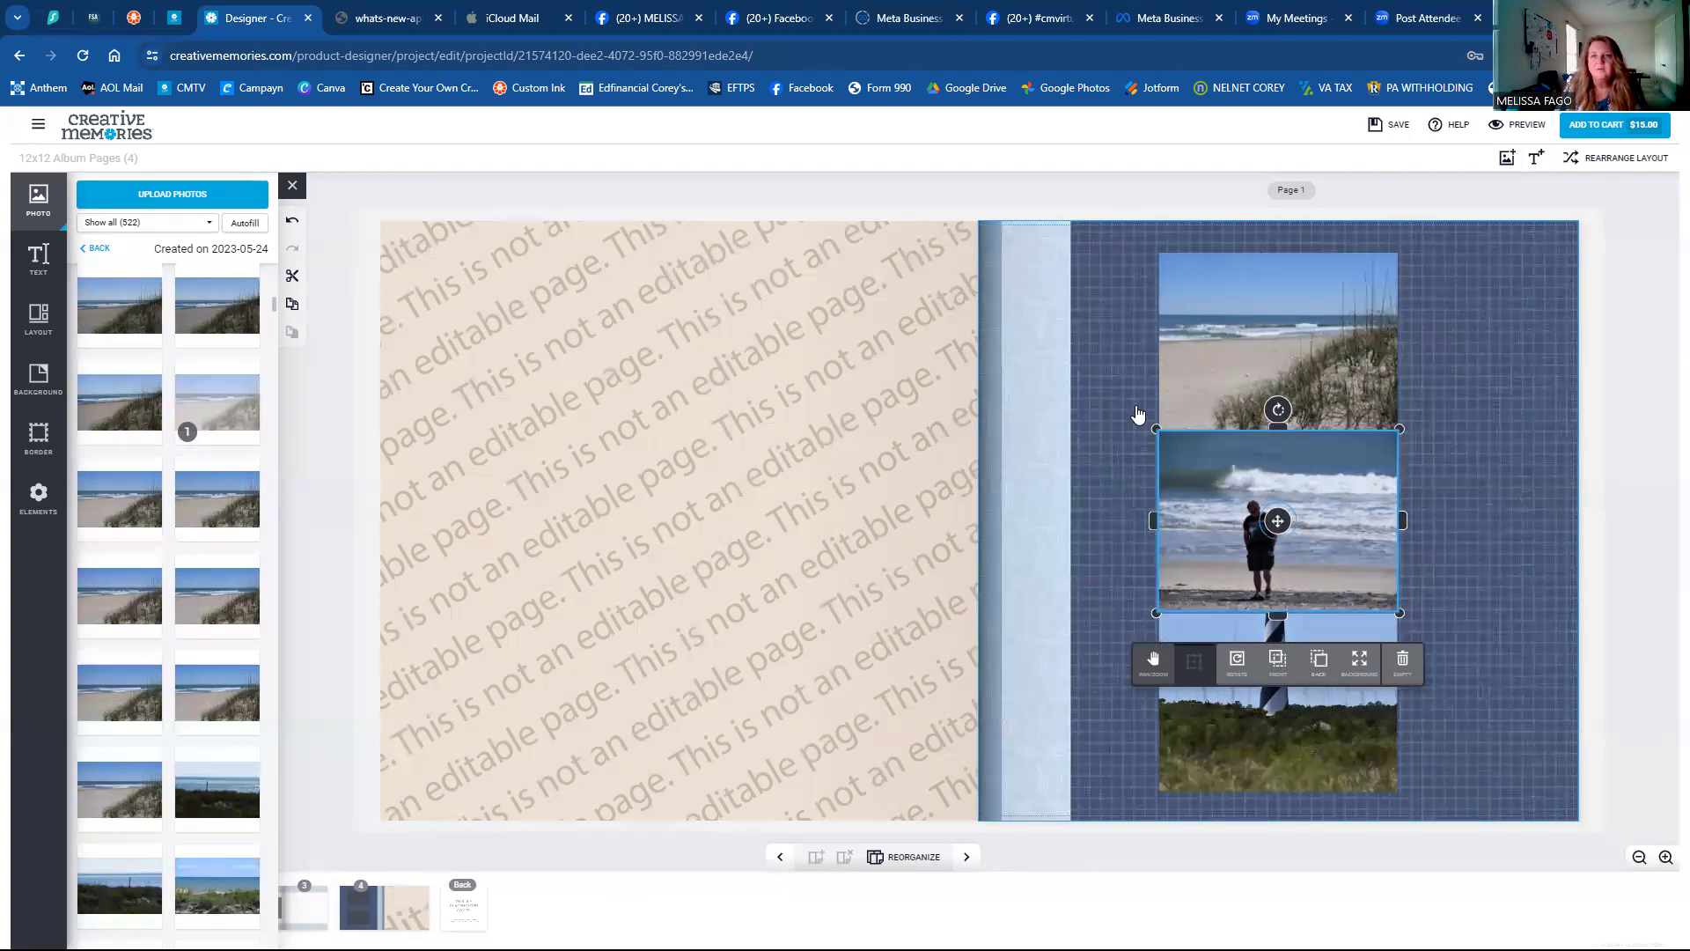
click(1130, 551)
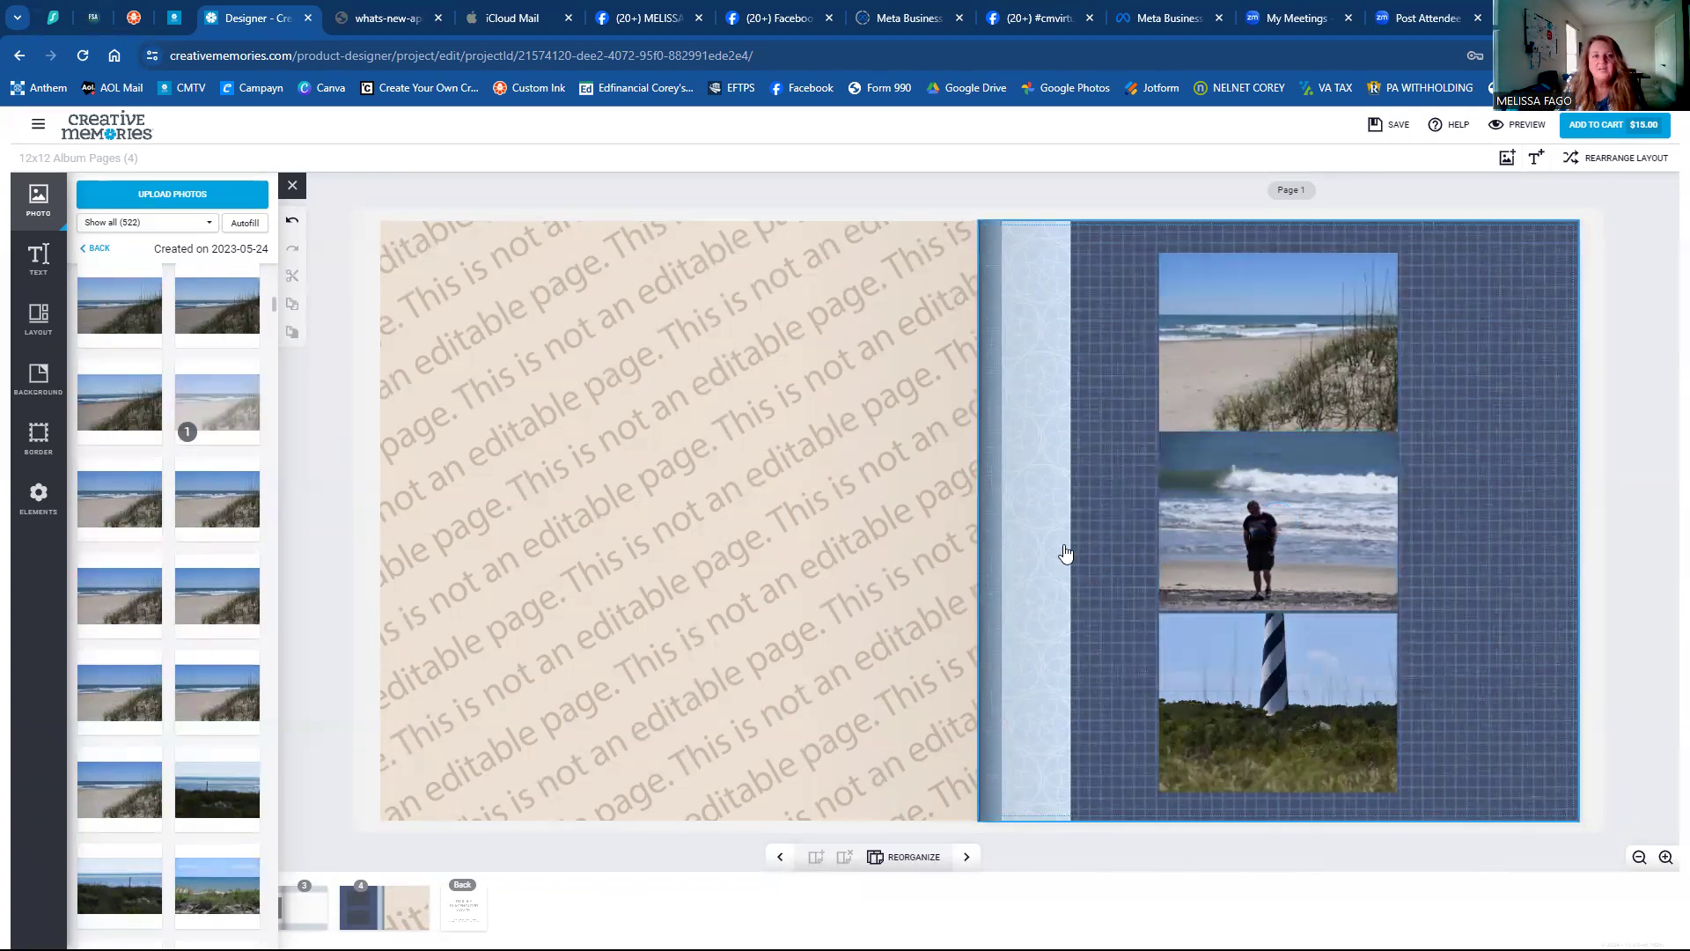
click(39, 329)
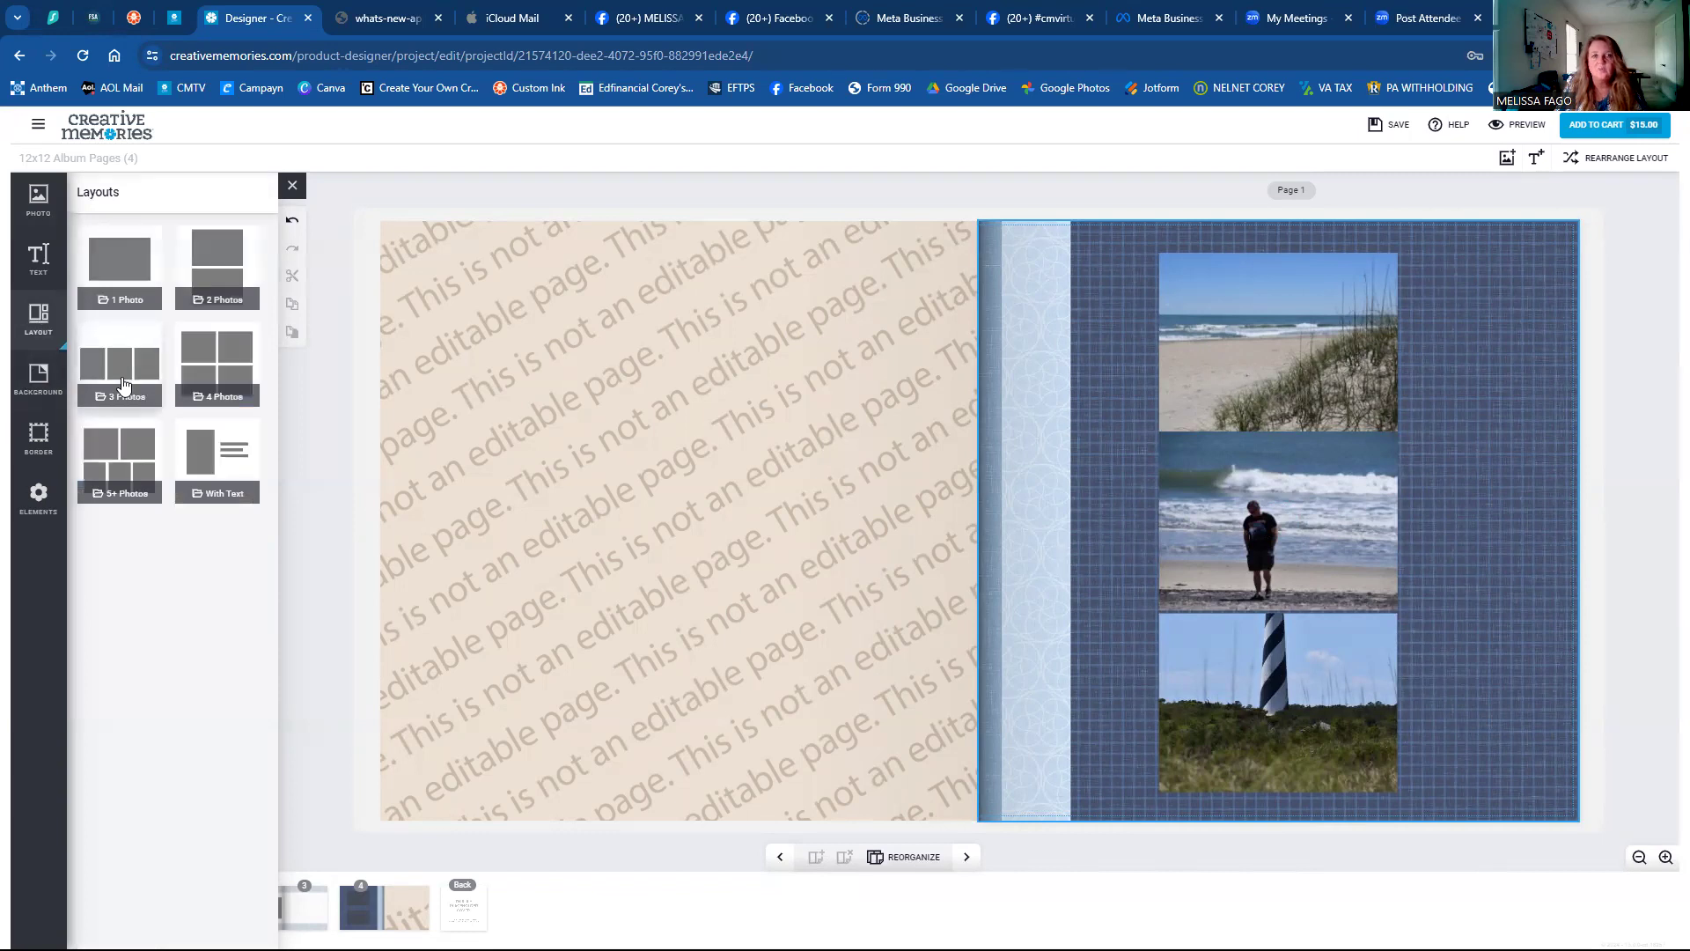
Try three-photo layouts and photo swaps, settling on large-left lighthouse with two stacked right.
click(122, 381)
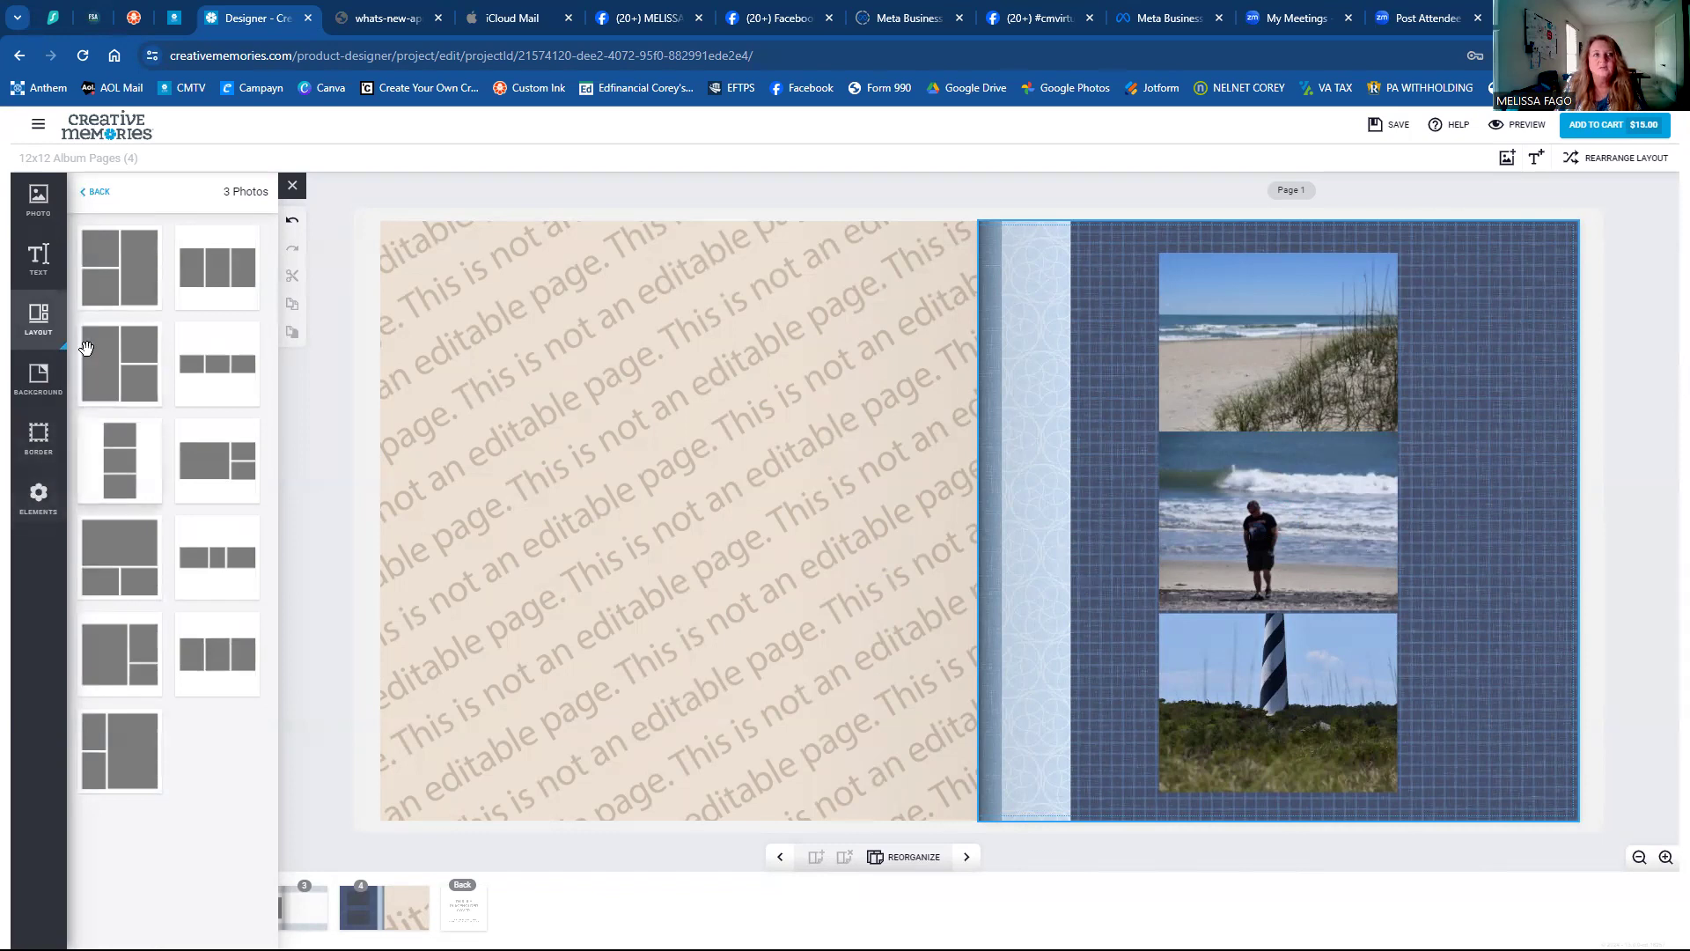
click(115, 284)
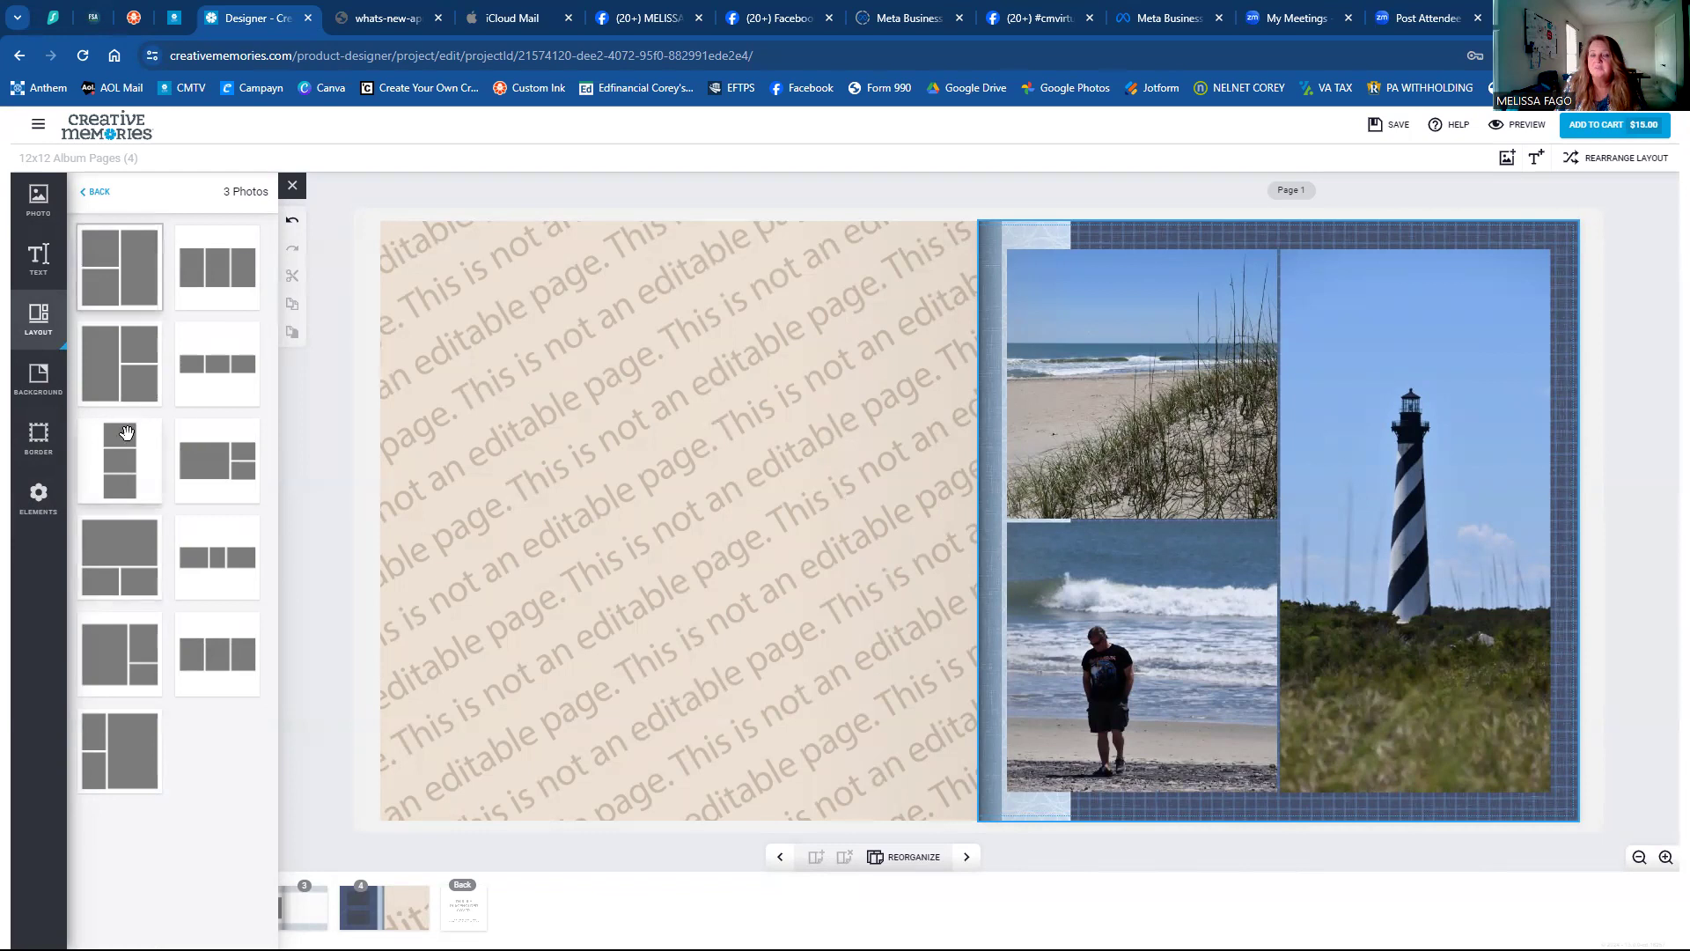
drag(1127, 645, 1088, 387)
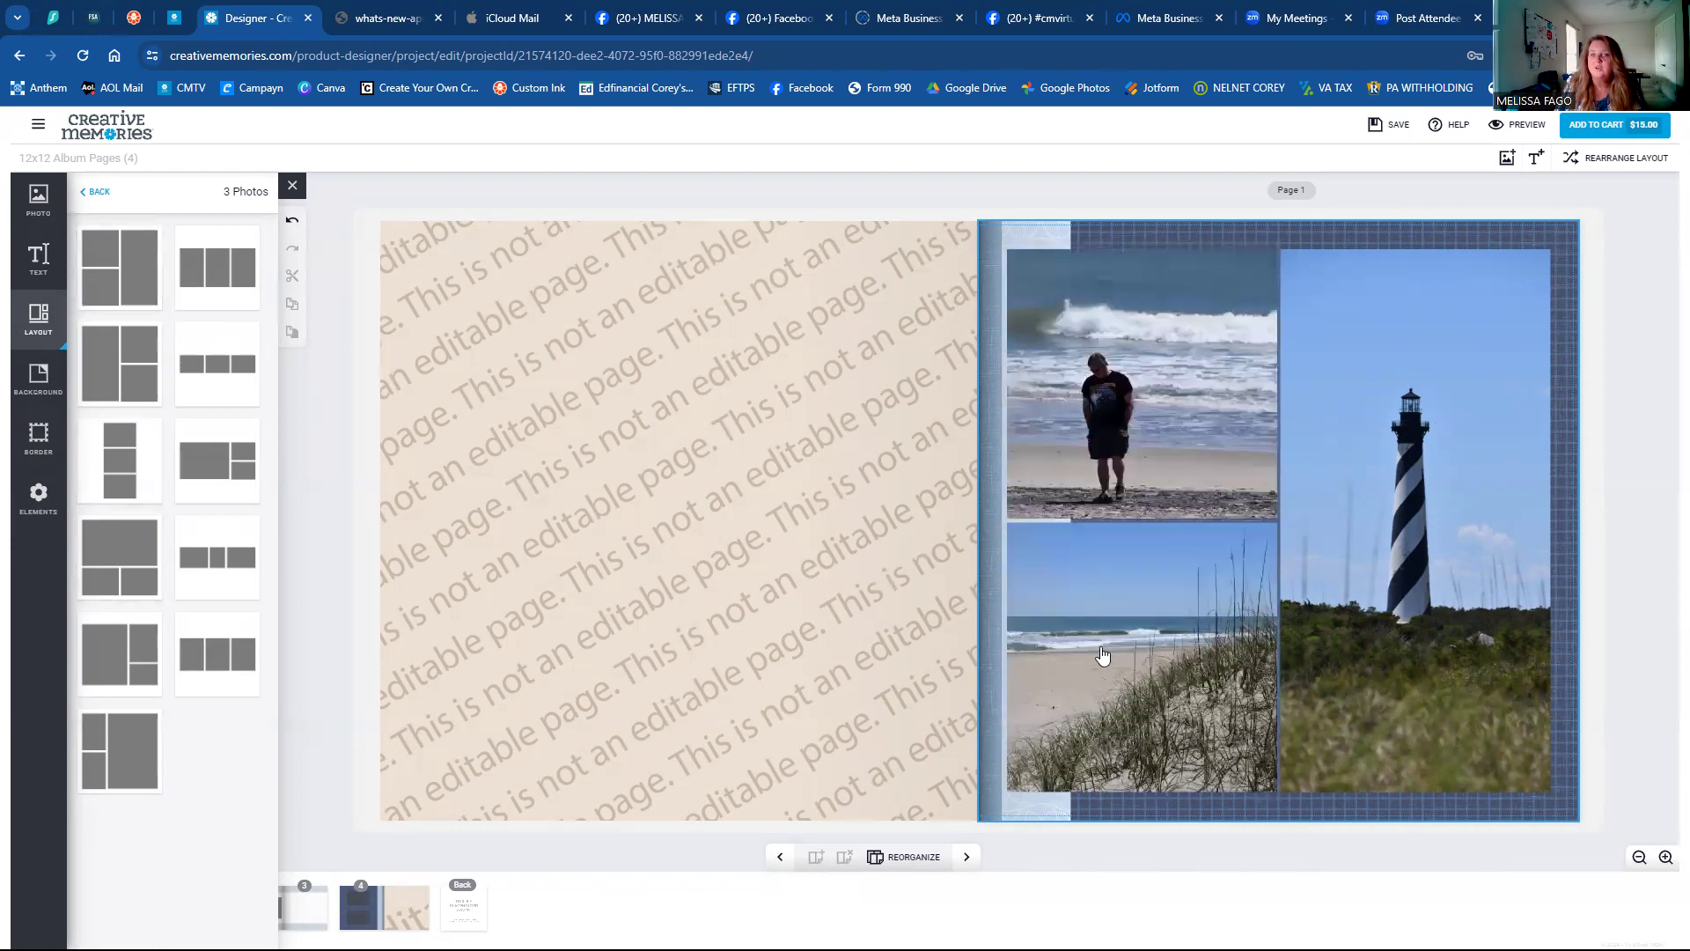
drag(1103, 651, 1105, 379)
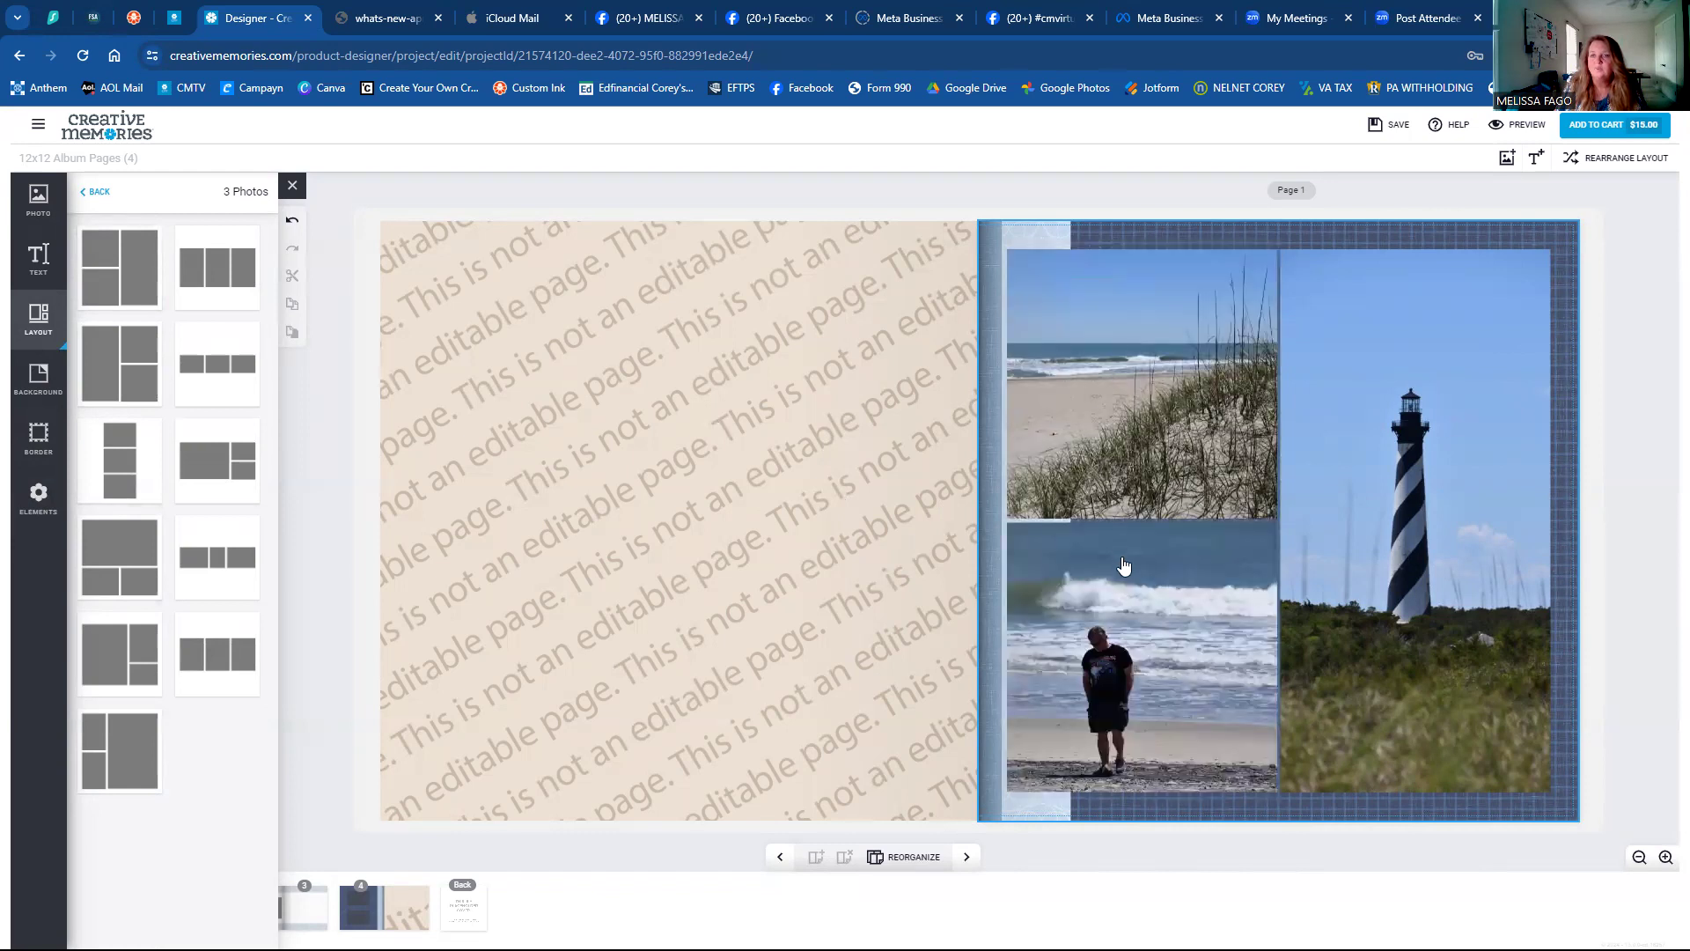
drag(1121, 596, 1154, 621)
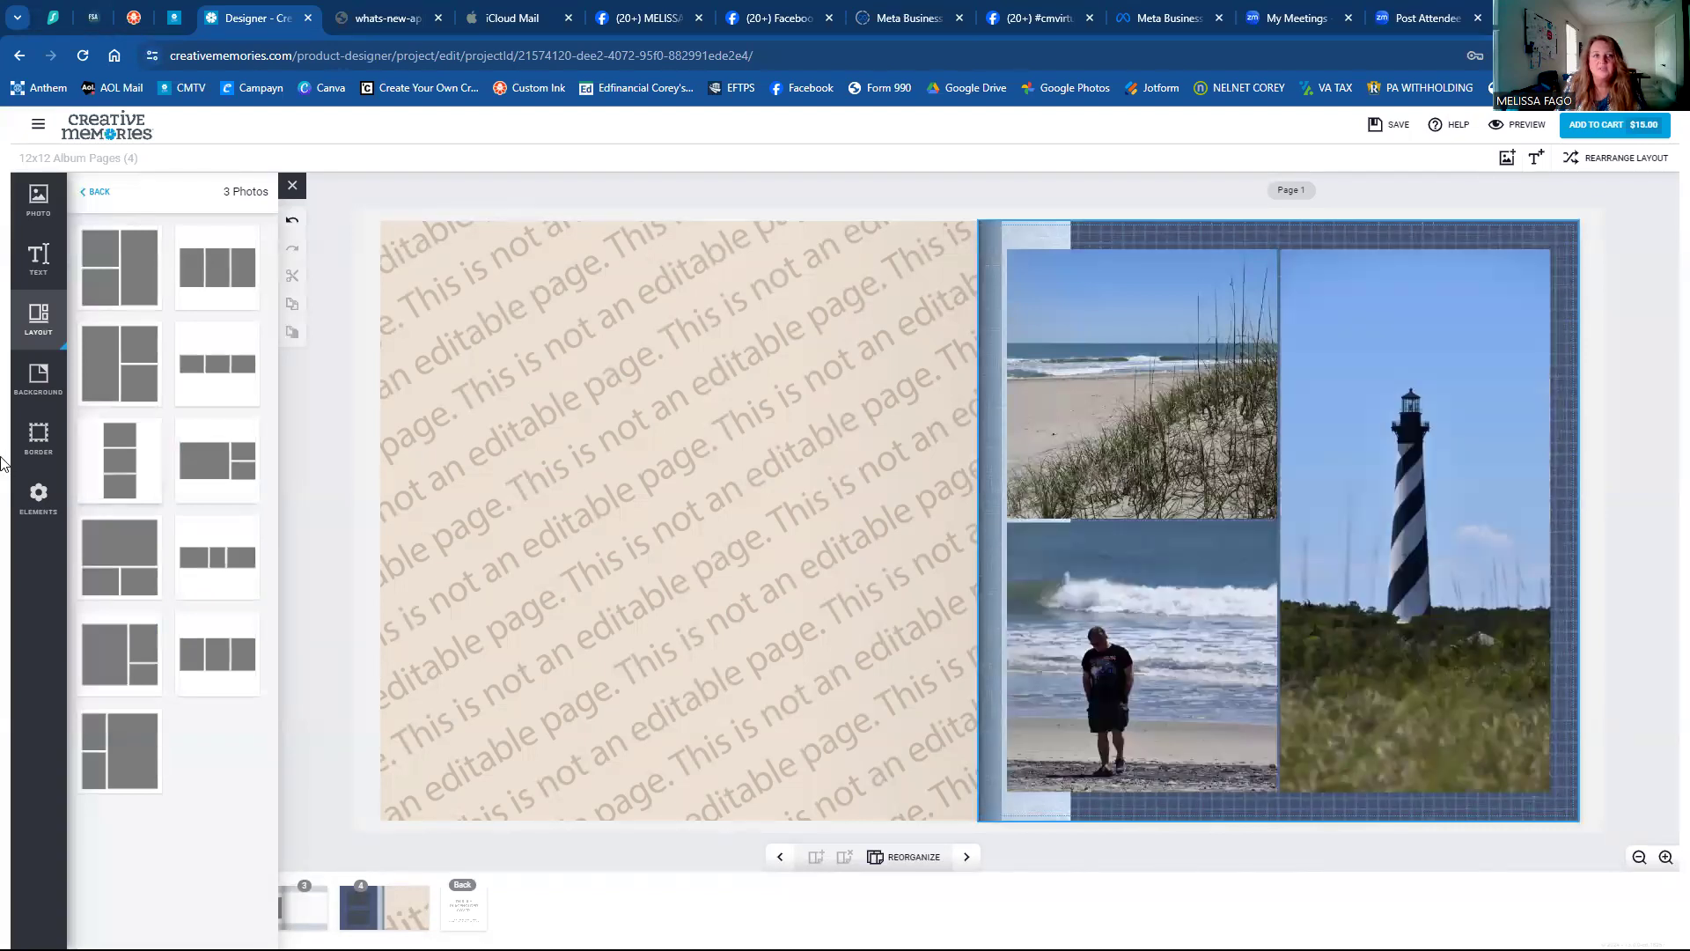
click(137, 563)
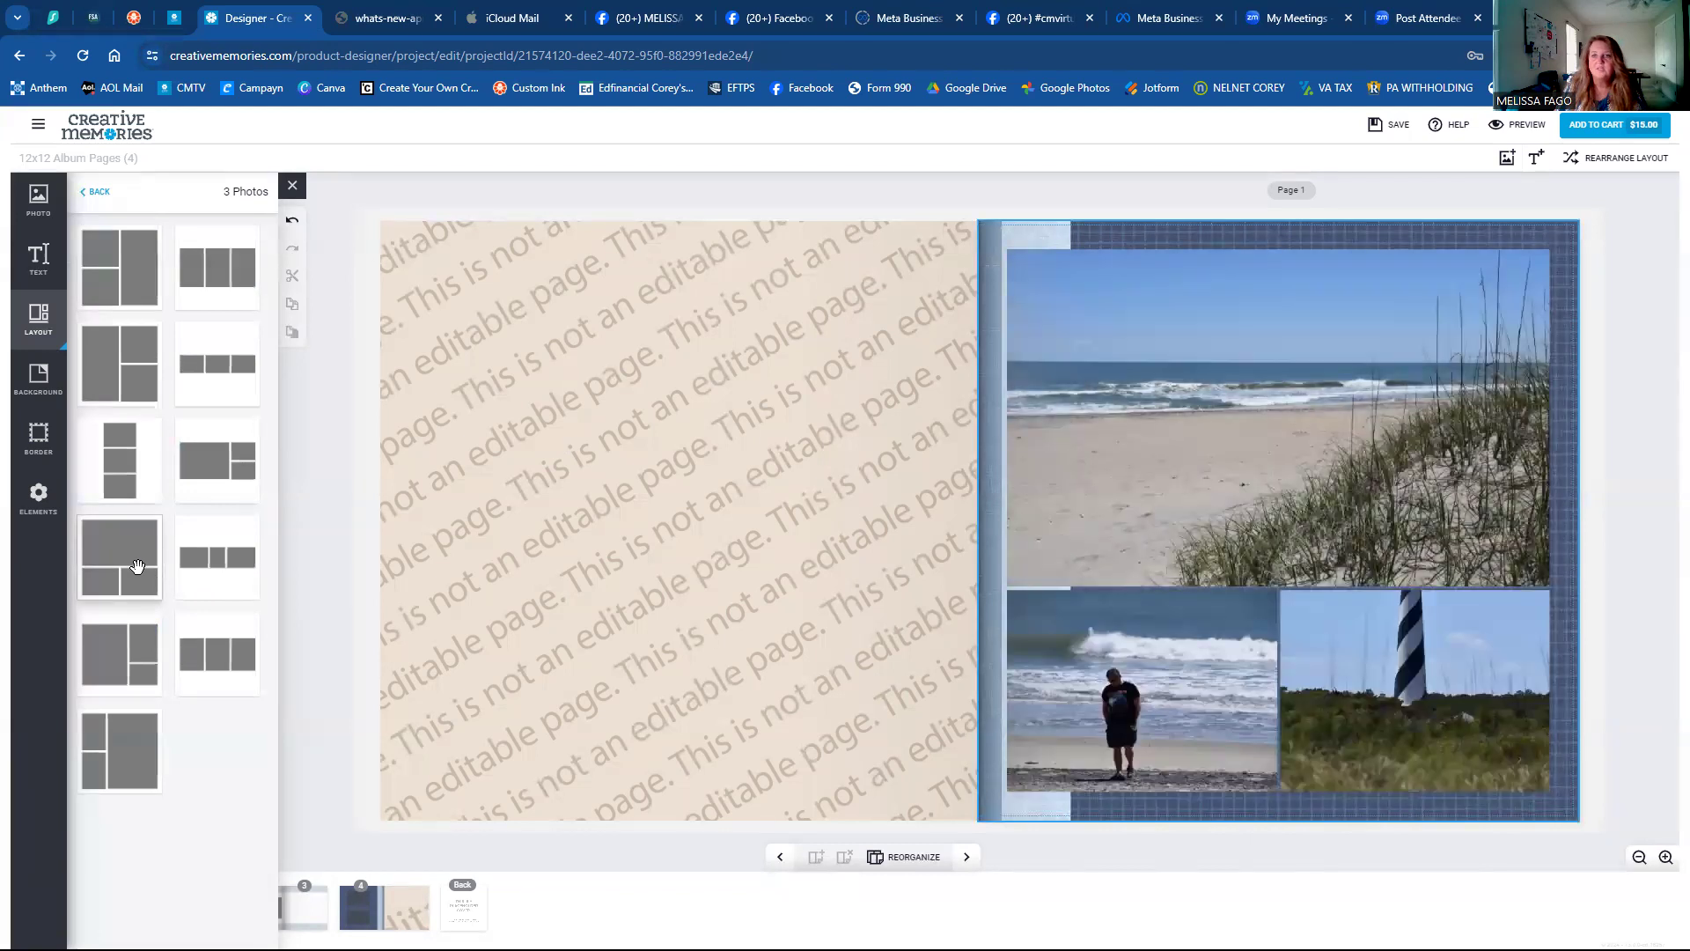
click(141, 658)
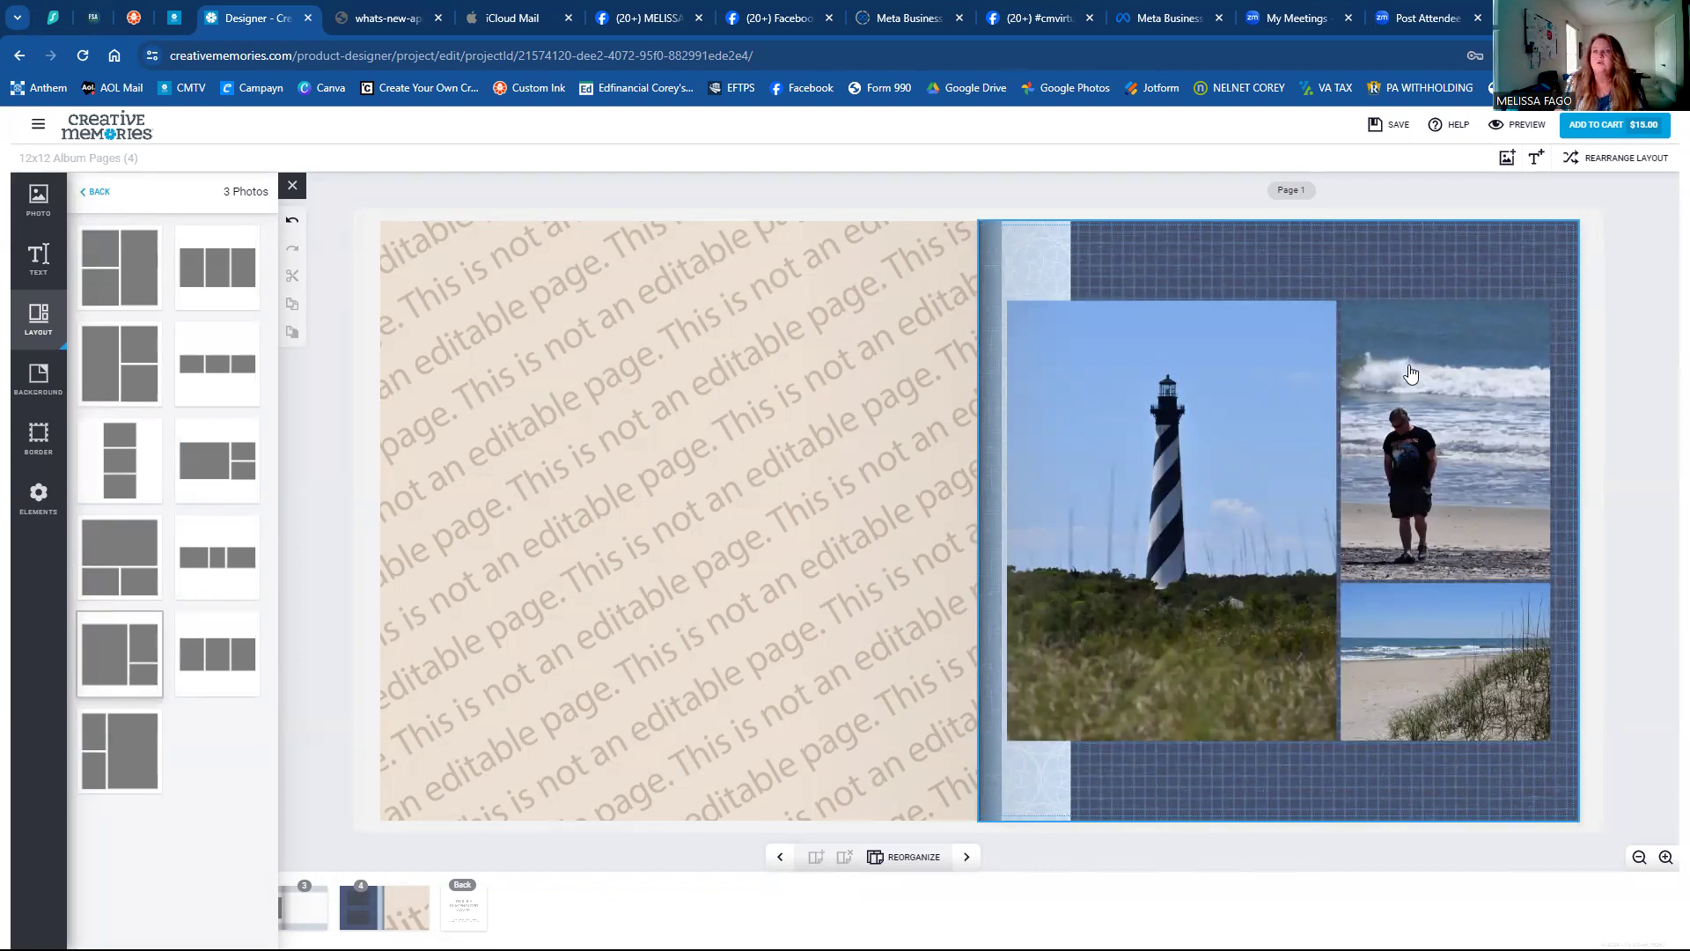
Reposition the man-on-beach and lower dune pictures in their frames, undoing an accidental frame move.
click(1404, 462)
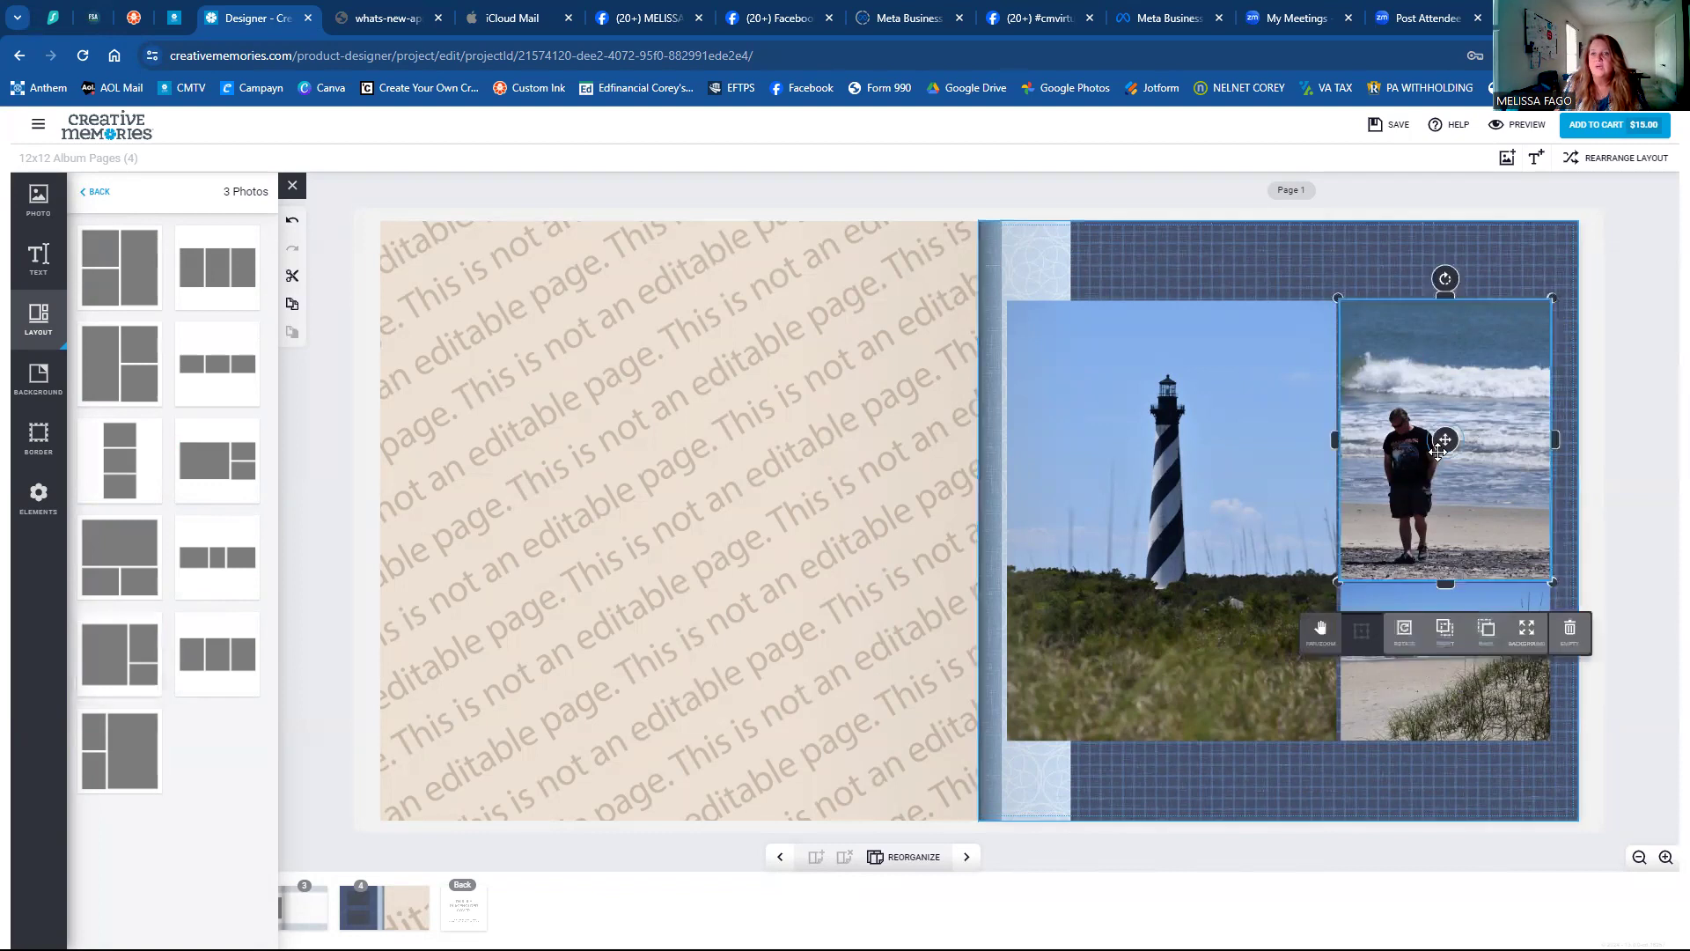
mouse_move(1445, 440)
mouse_down()
mouse_move(1490, 441)
mouse_move(1465, 439)
mouse_up()
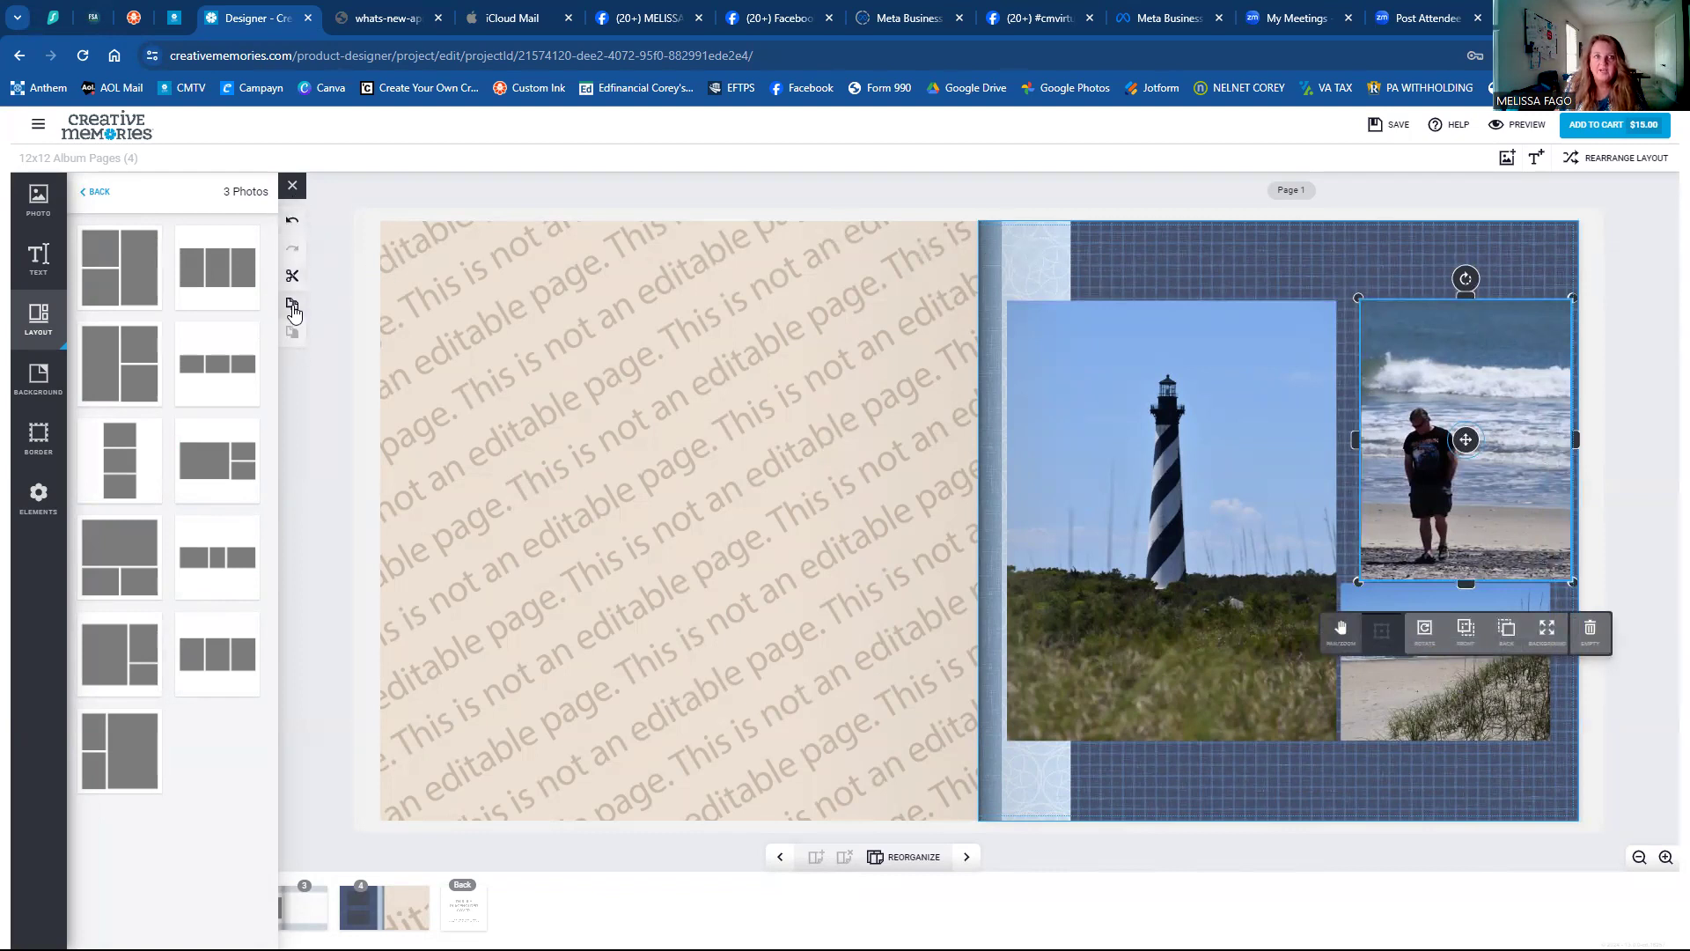
click(292, 220)
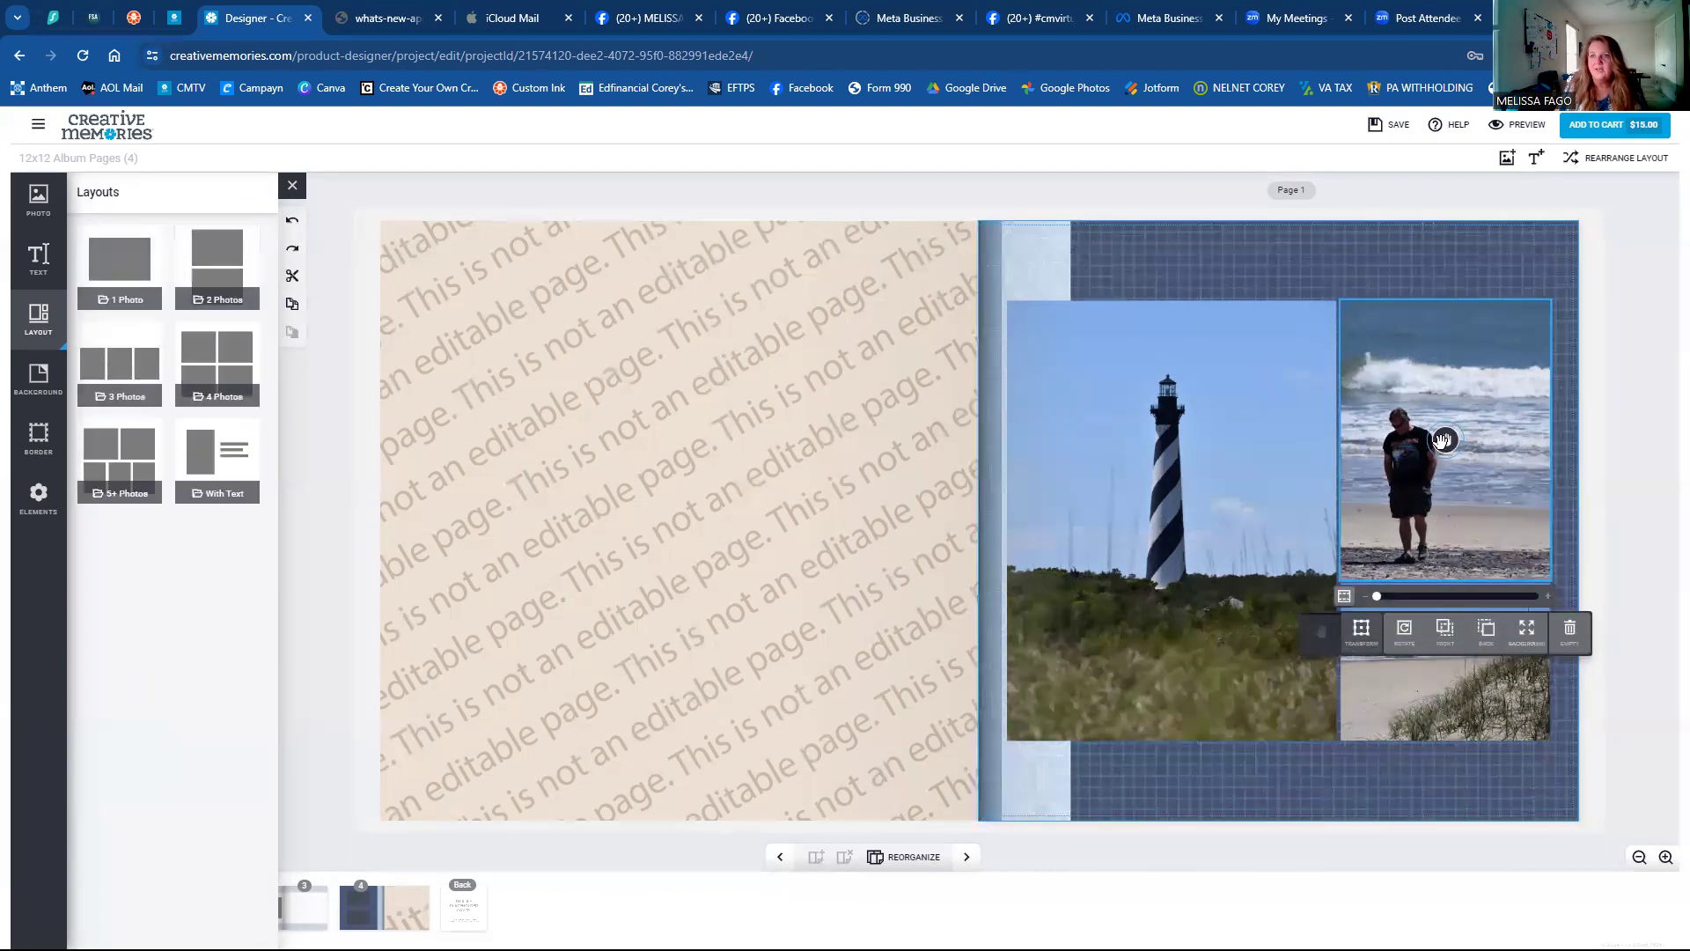
drag(1444, 439, 1497, 449)
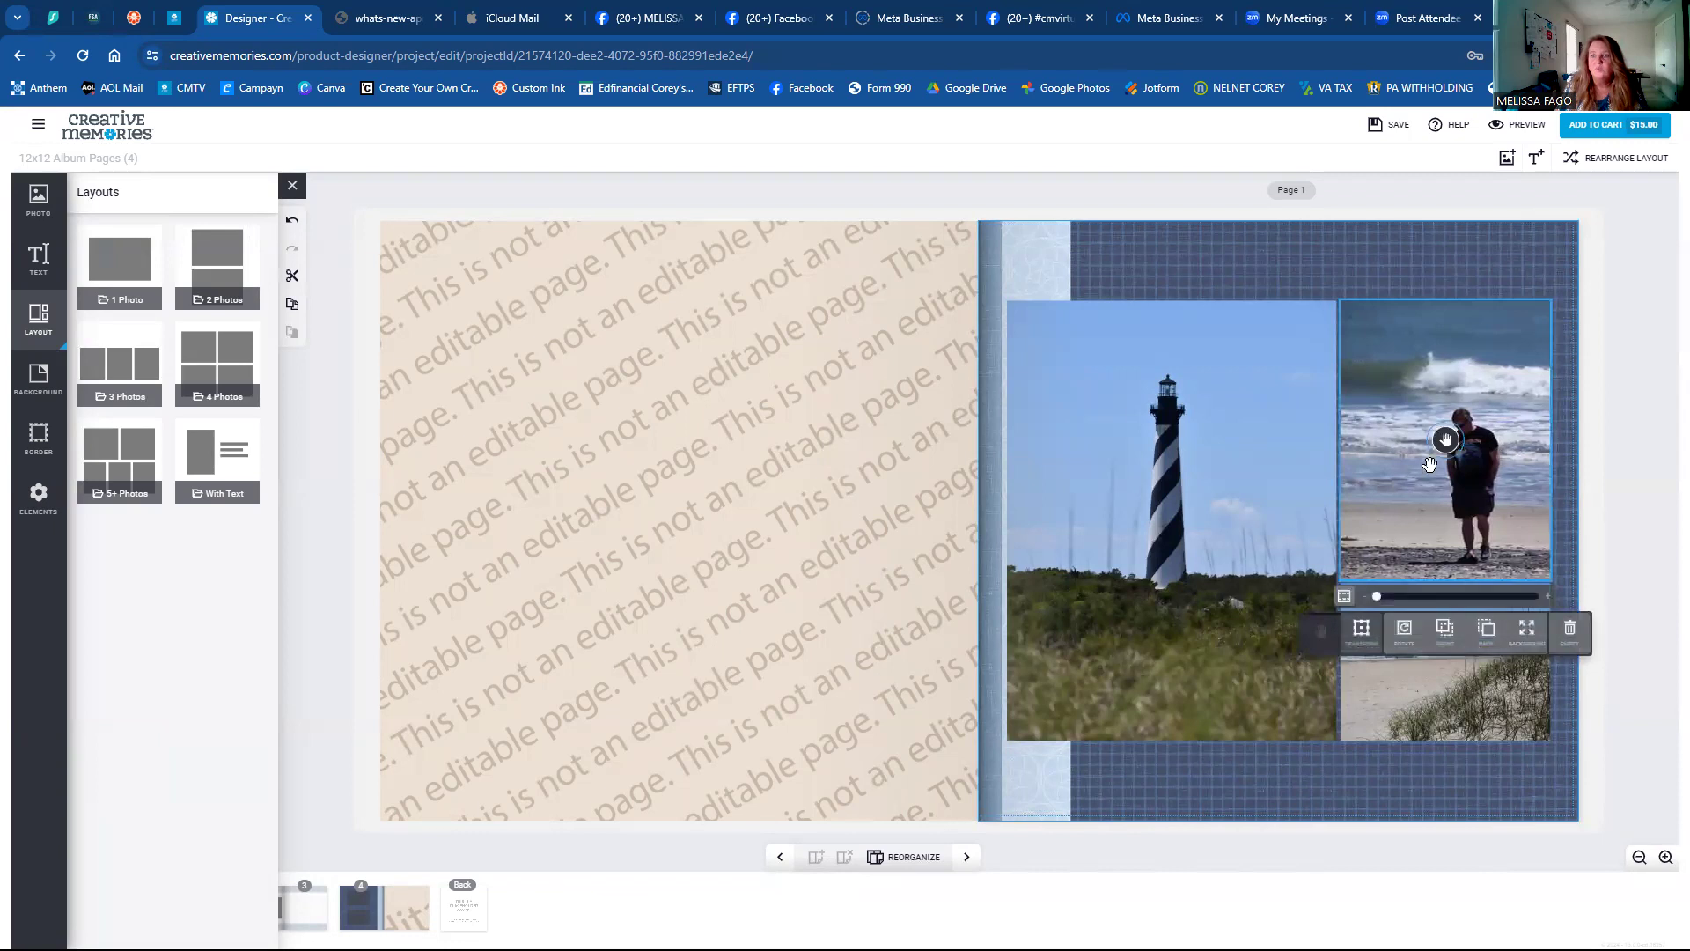
click(1407, 791)
click(1435, 669)
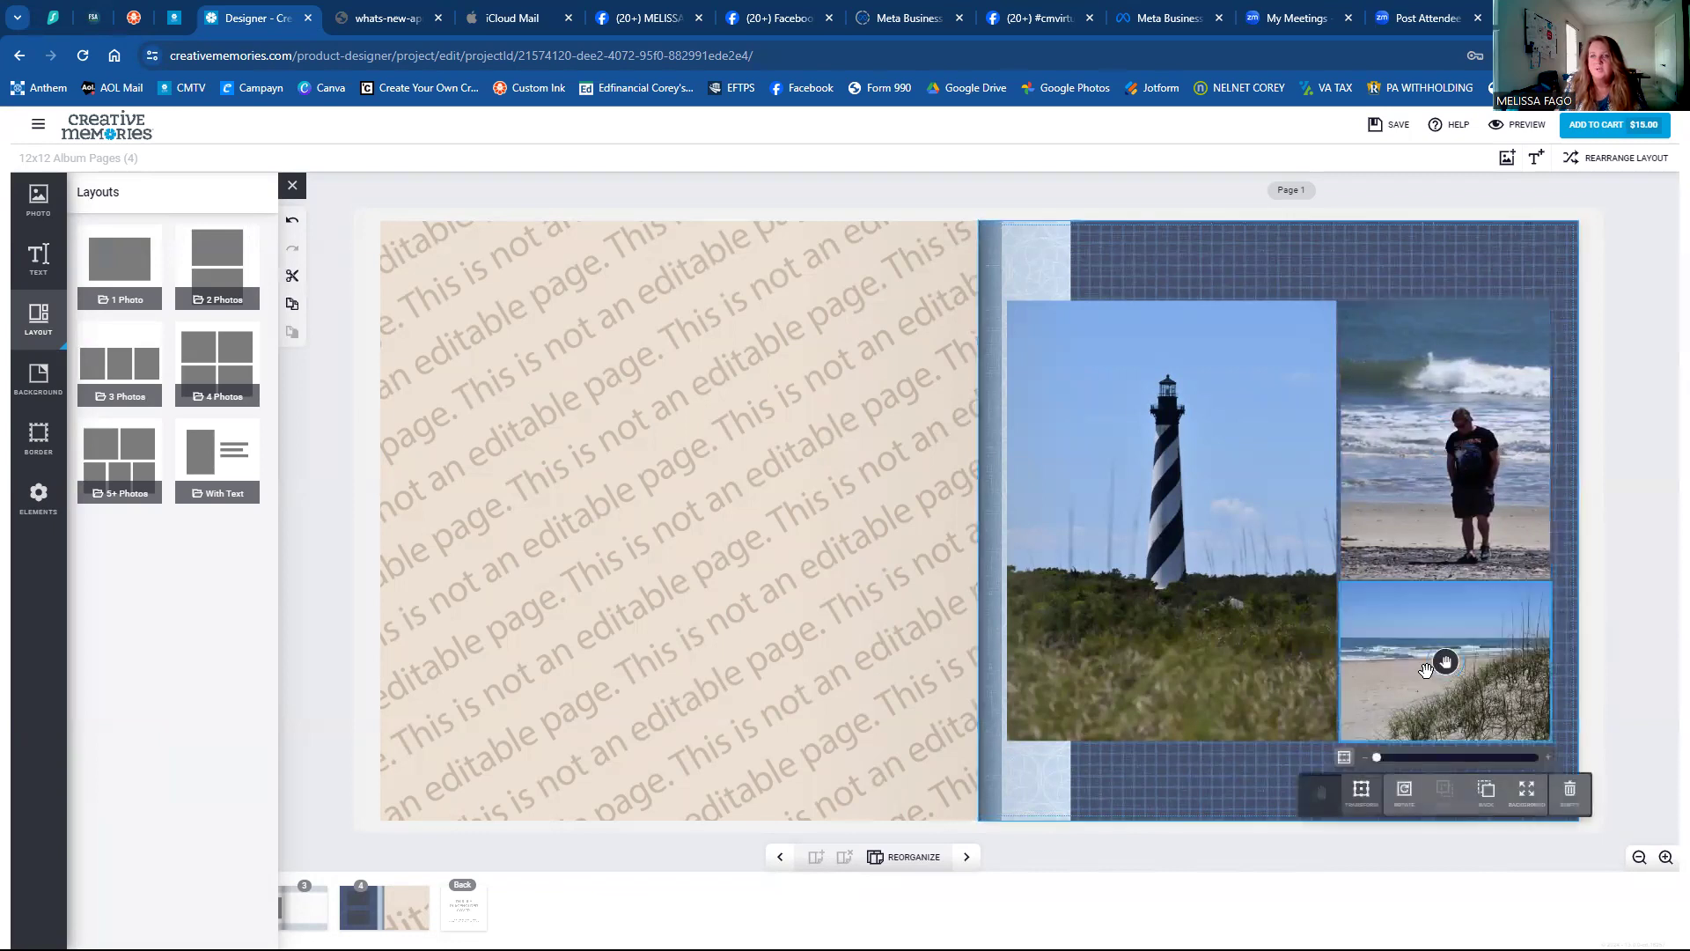
mouse_move(1445, 661)
mouse_down()
mouse_move(1419, 658)
mouse_move(1491, 662)
mouse_move(1472, 662)
mouse_up()
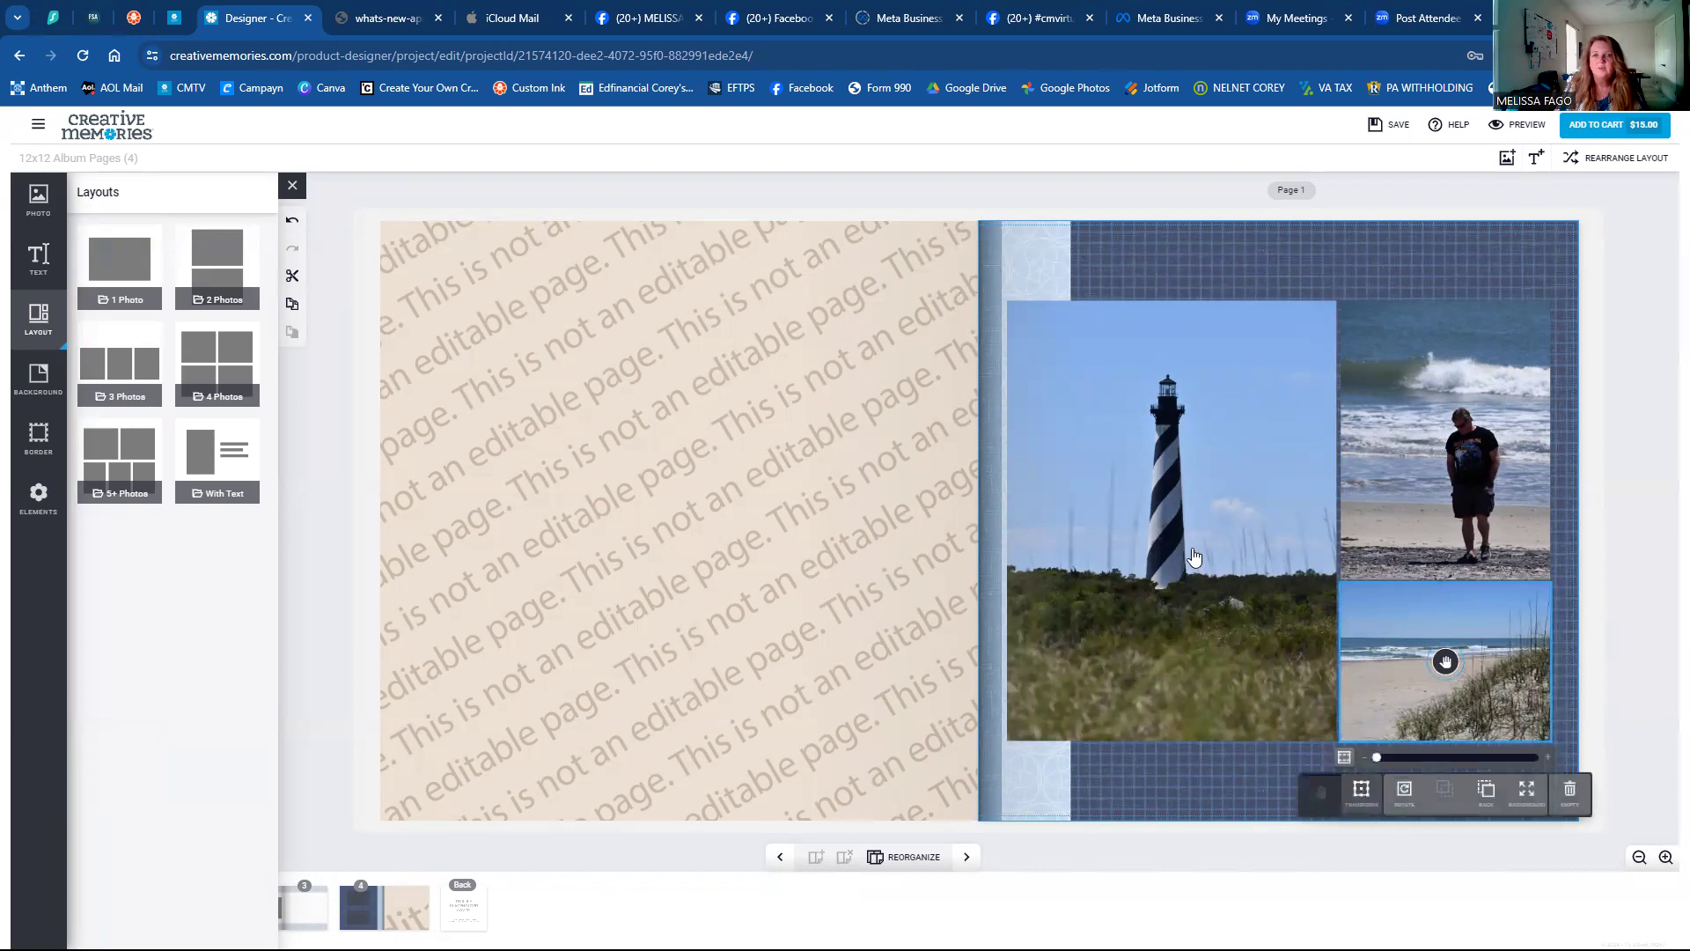
Shift the lighthouse down, zoom in on it, and recentre it within its frame.
click(1171, 522)
mouse_move(1172, 531)
mouse_down()
mouse_move(1166, 574)
mouse_move(1159, 560)
mouse_up()
drag(1105, 761, 1129, 759)
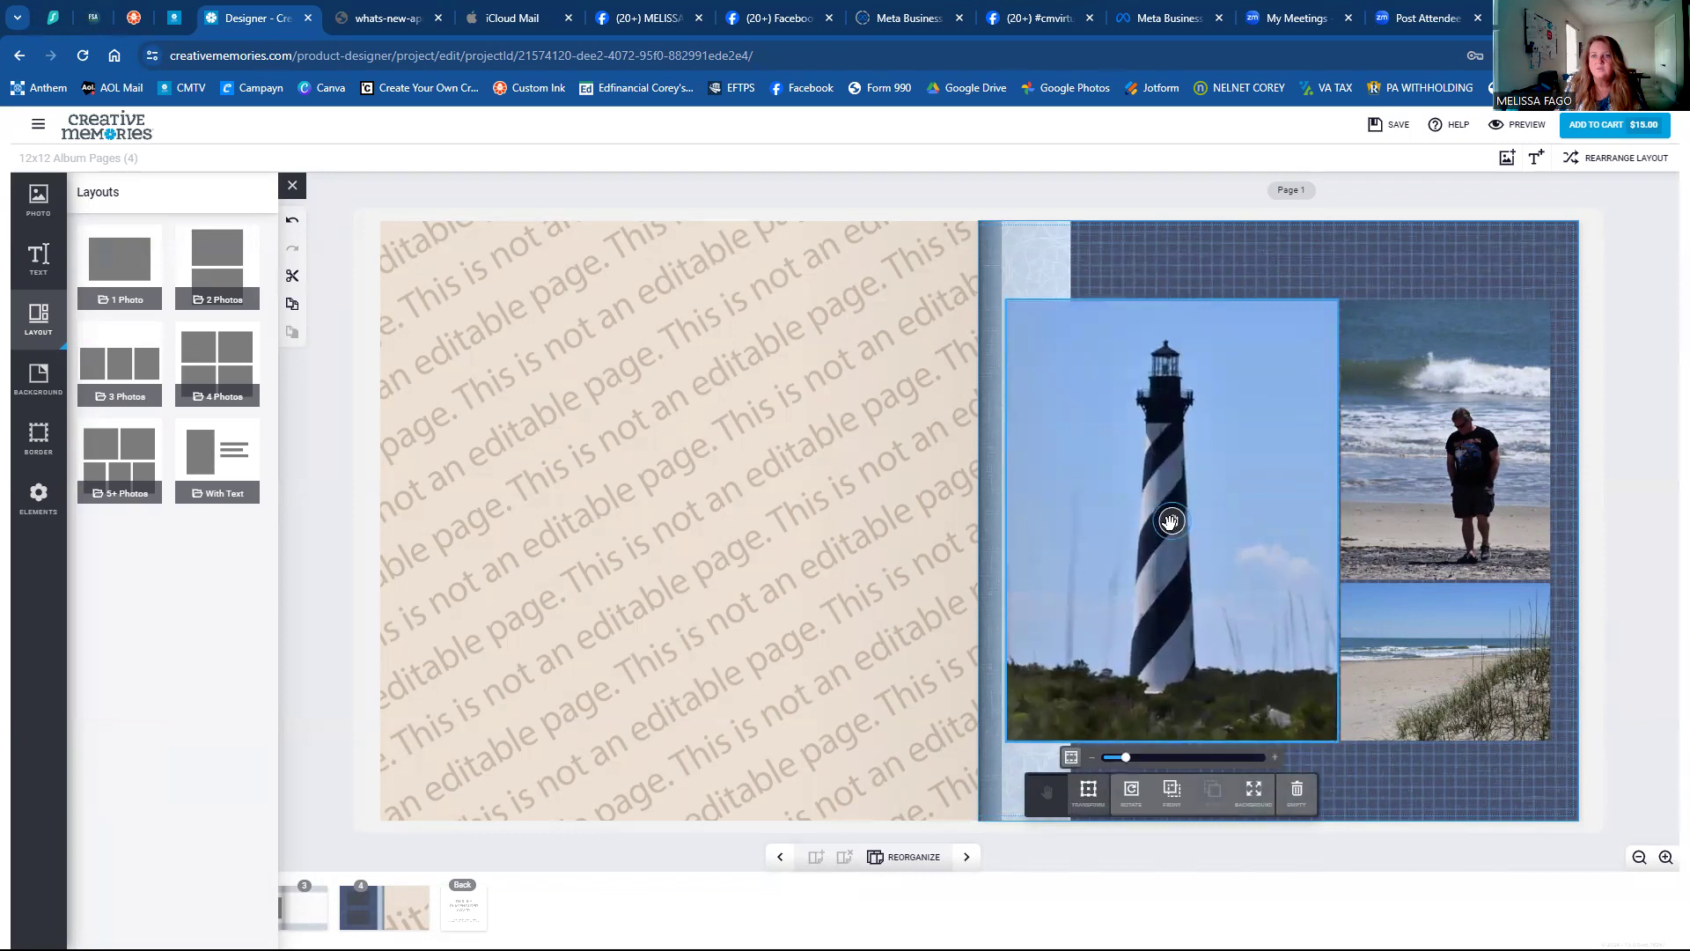
mouse_move(1170, 520)
mouse_down()
mouse_move(1202, 517)
mouse_move(1164, 515)
mouse_up()
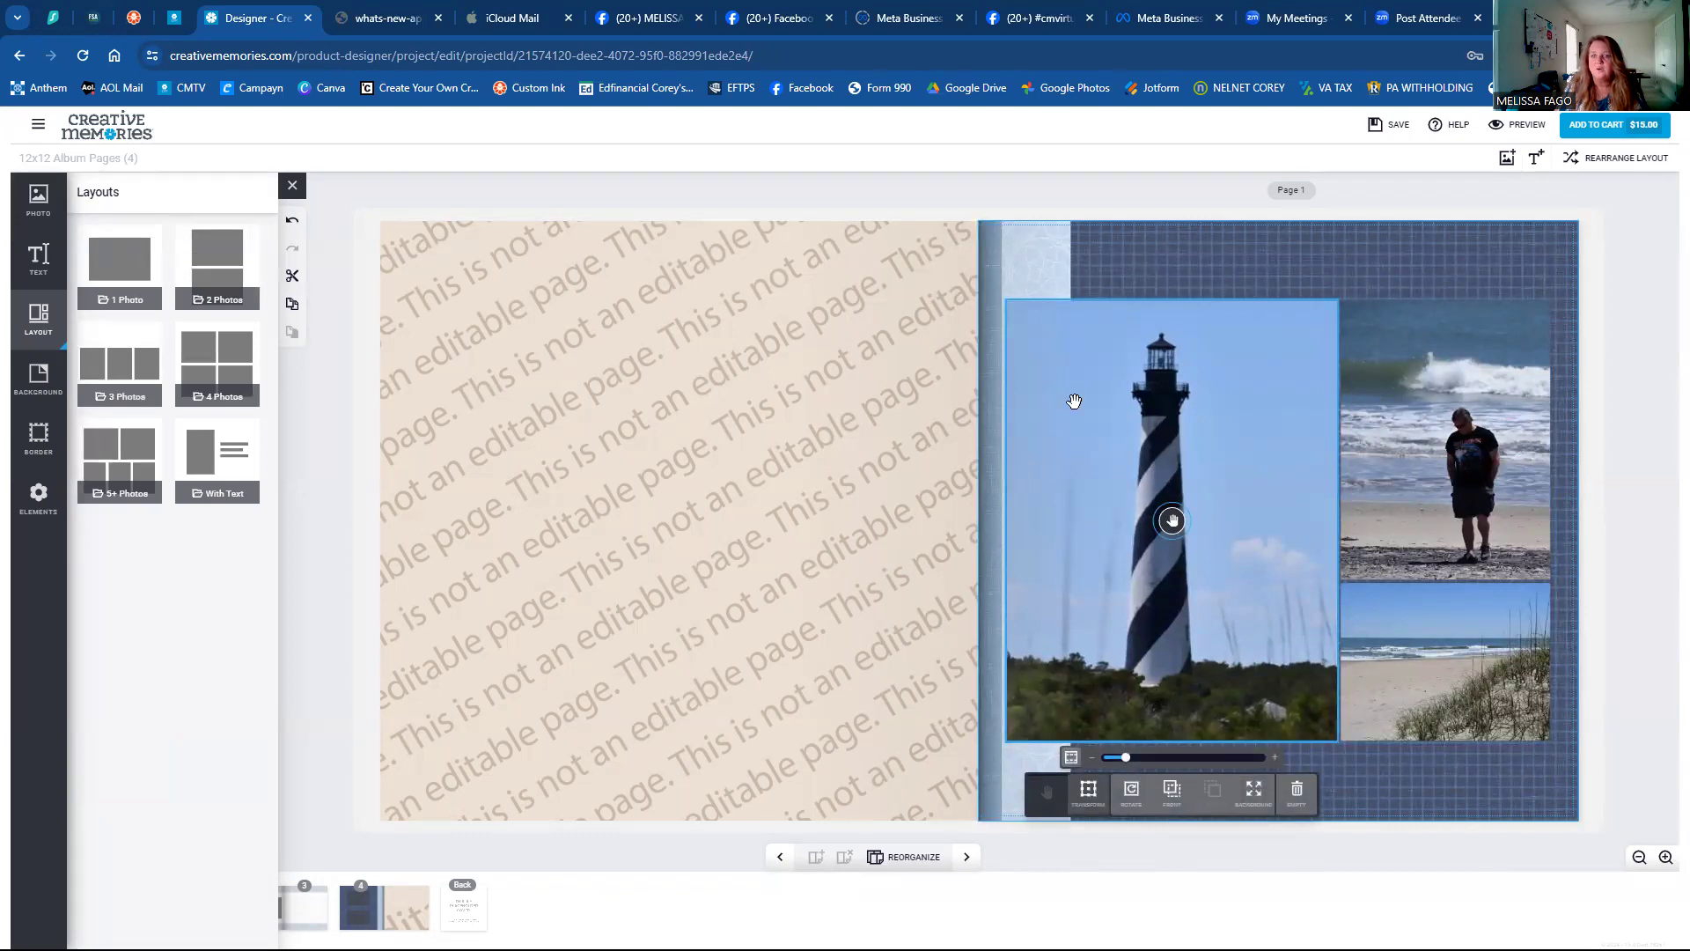
Zoom the man-on-beach photo fully out, nudge it right, and show the With Text layouts.
click(1412, 469)
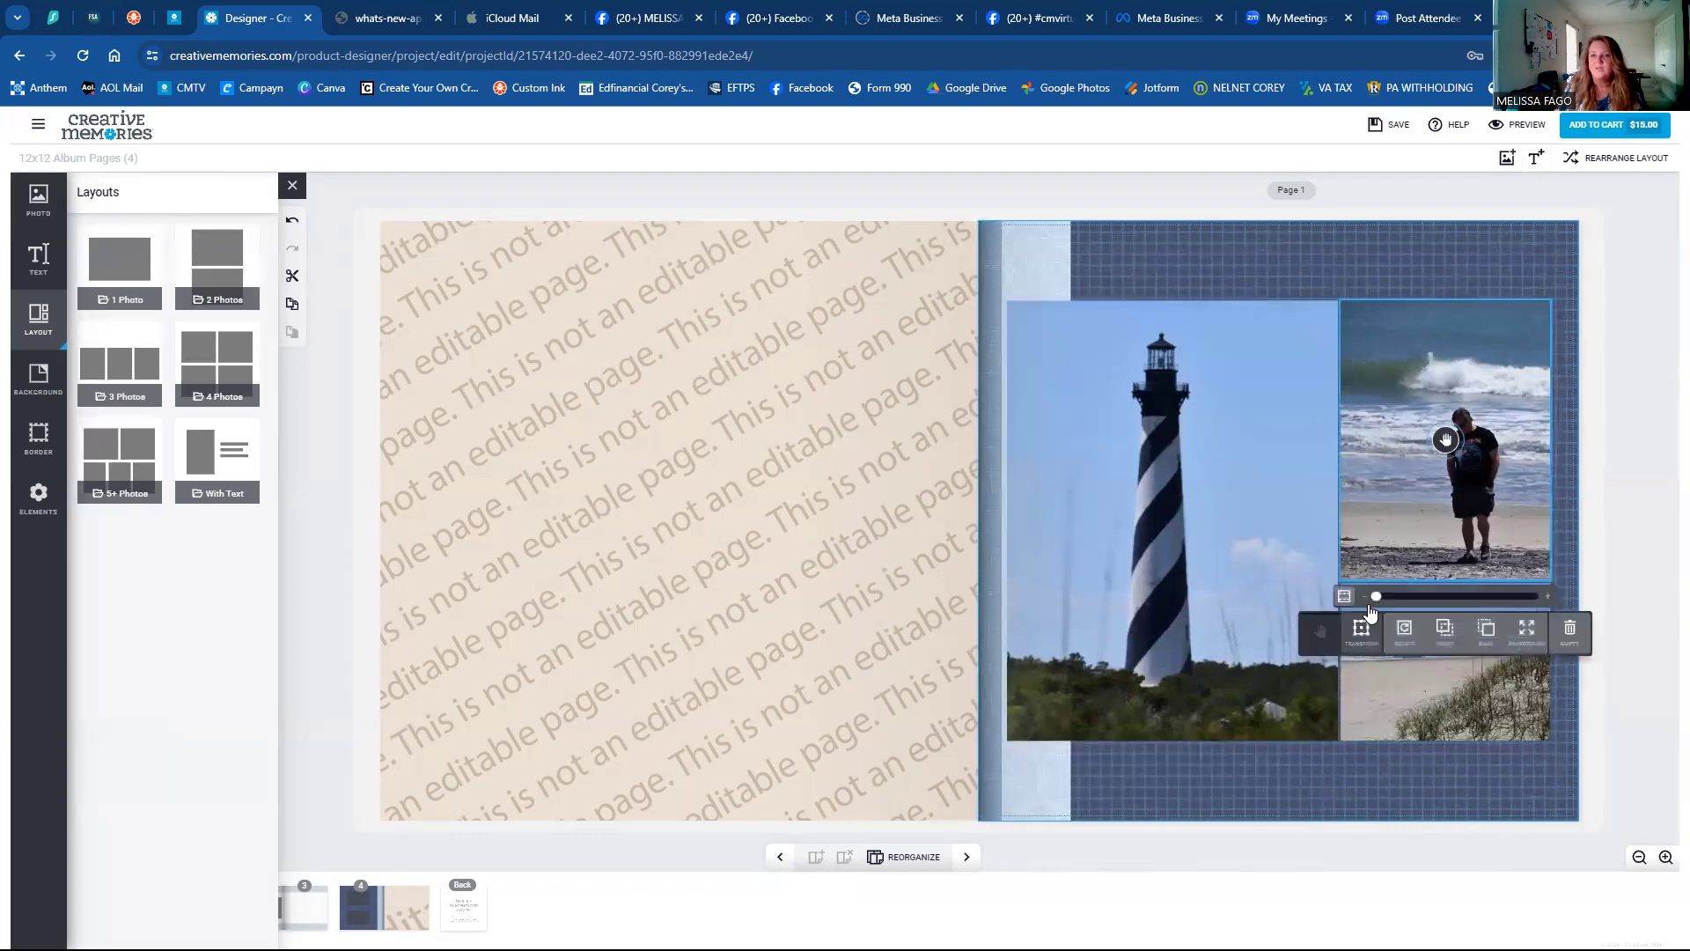
drag(1383, 599, 1376, 598)
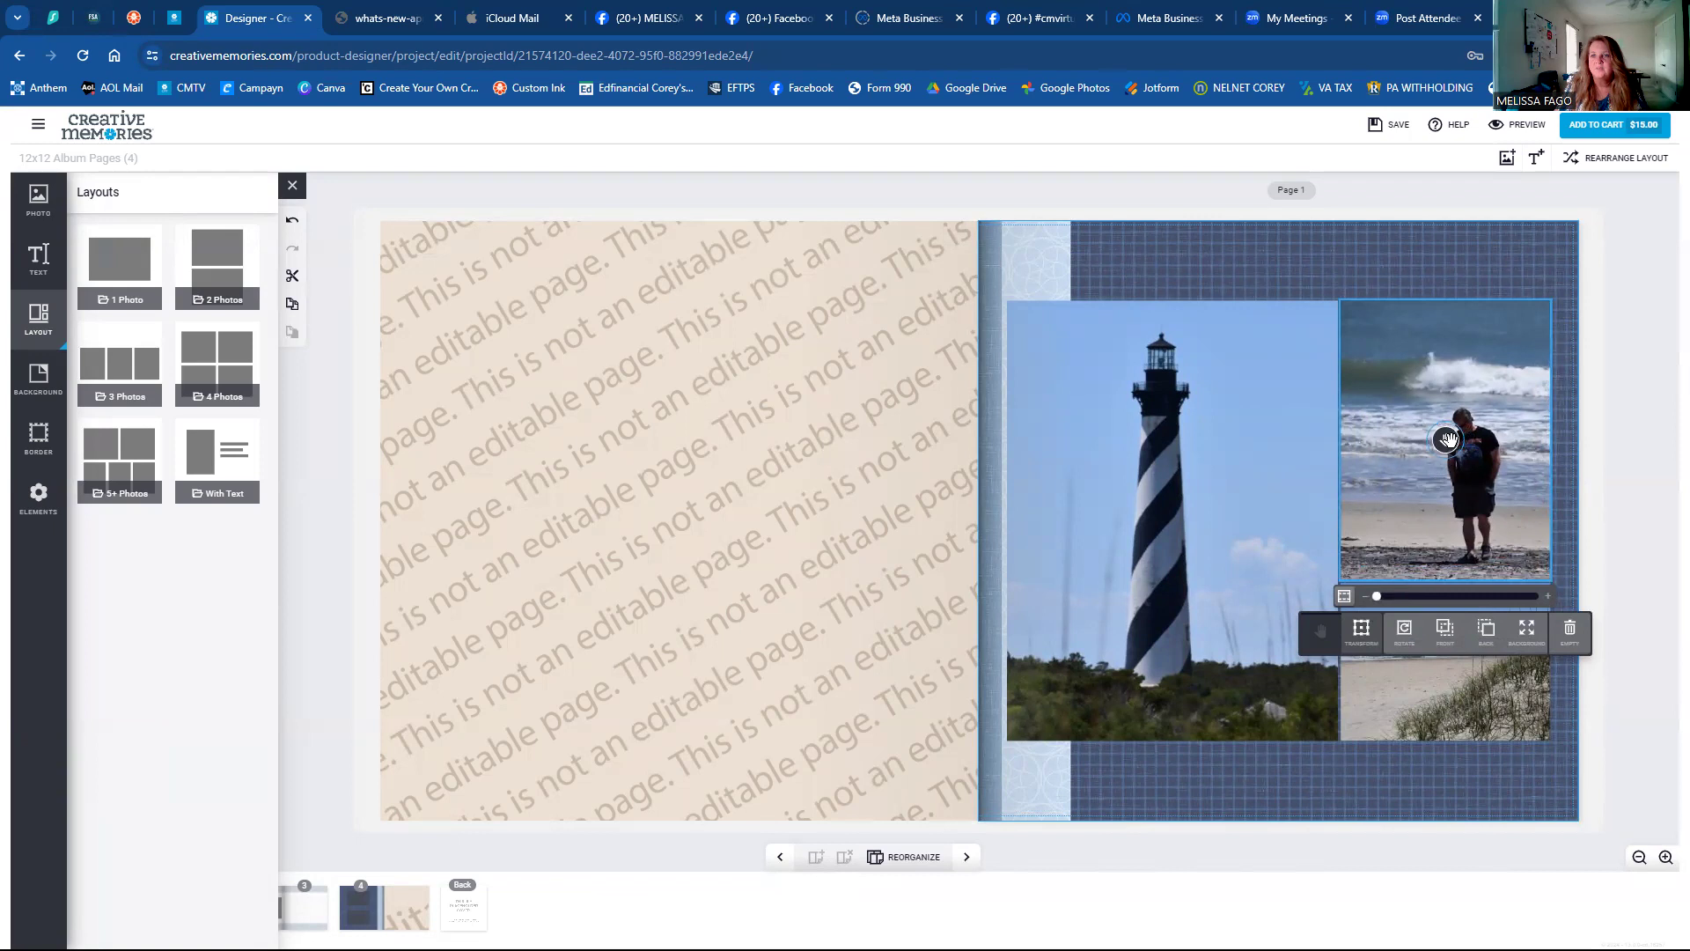
drag(1452, 429, 1463, 430)
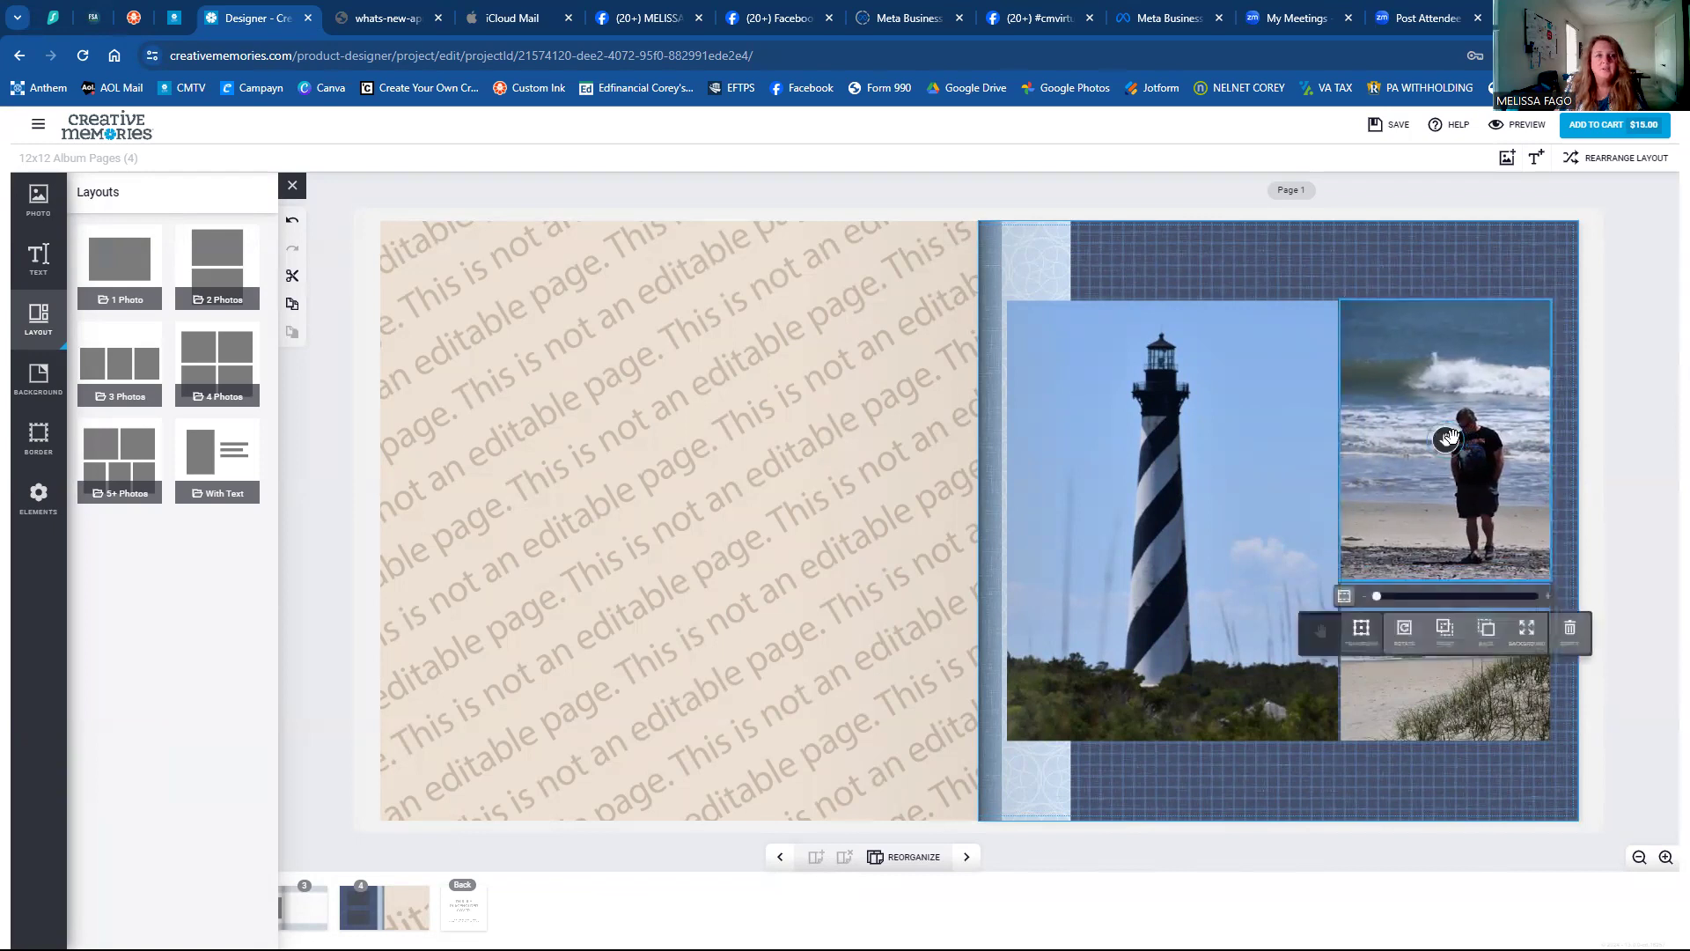
click(232, 461)
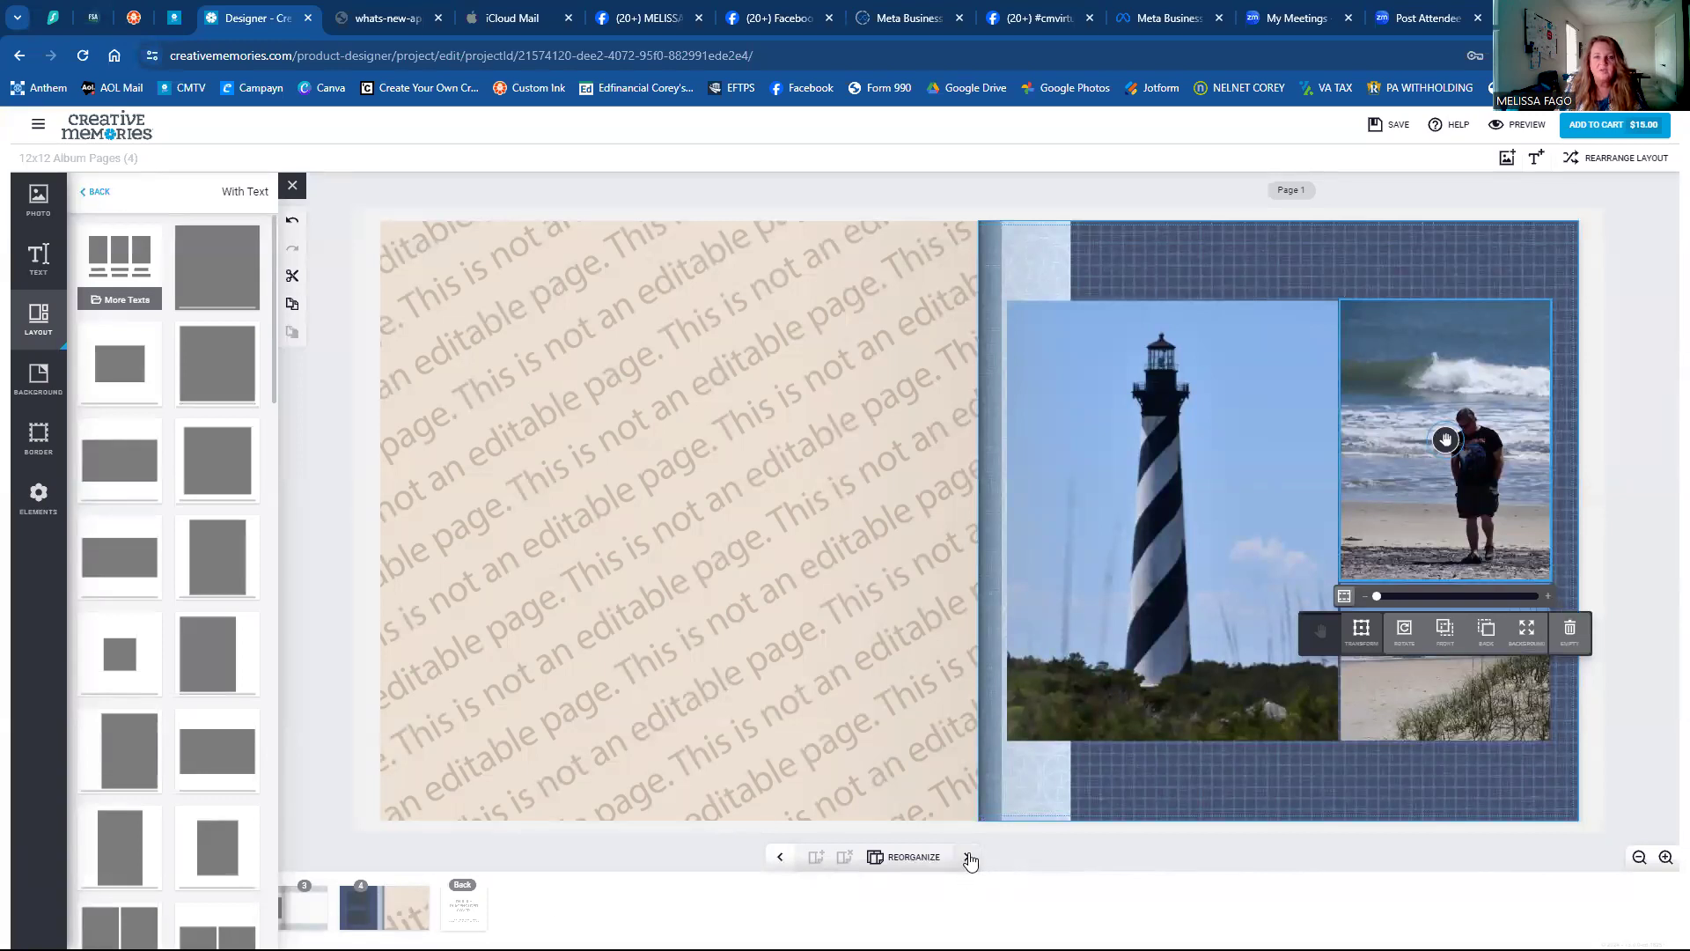
Move to the Page 2–3 spread and apply the full-page With Text layout to Page 2.
click(967, 857)
click(591, 503)
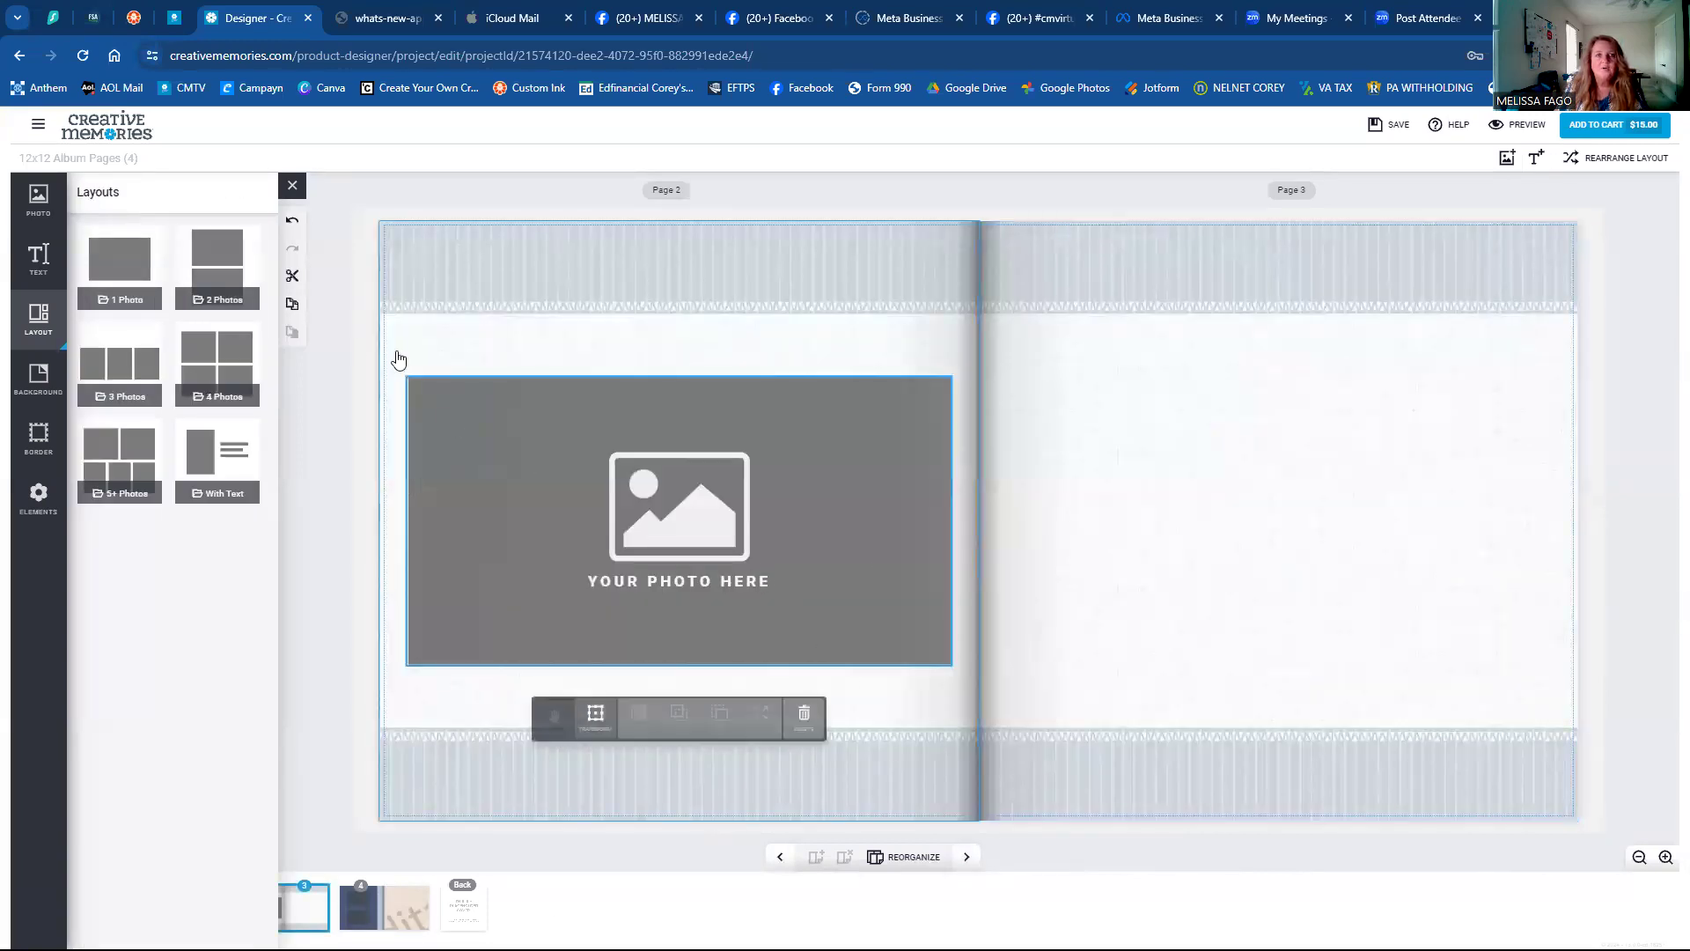
click(207, 462)
click(209, 260)
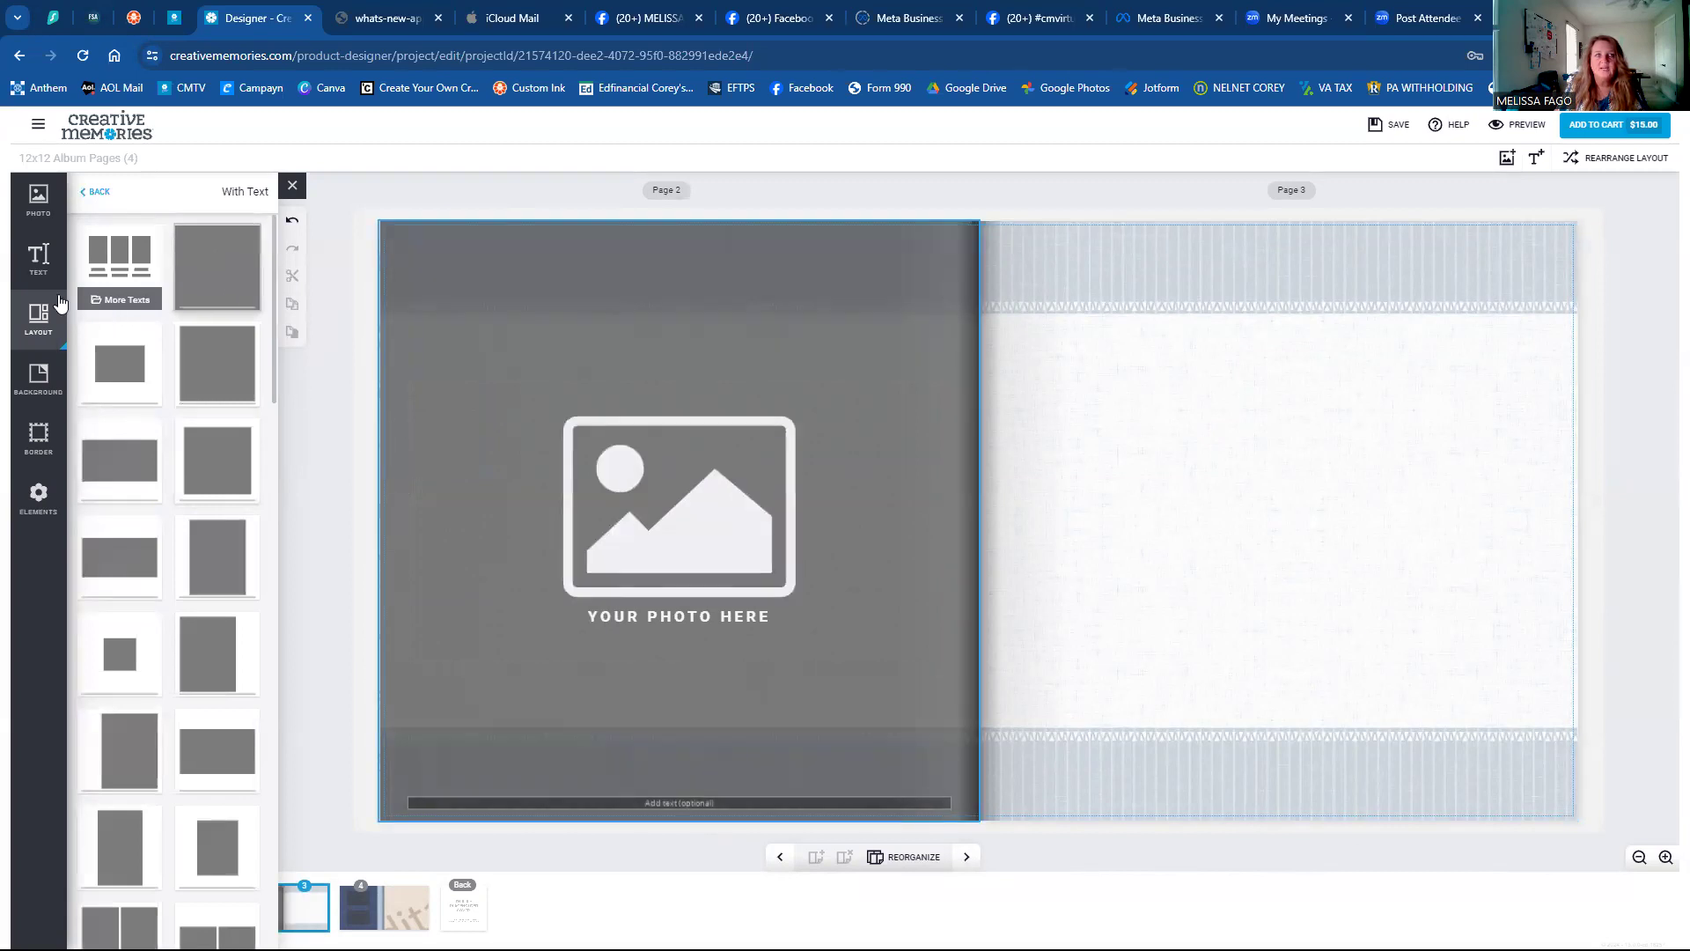
Browse down through the photo library to find the beach photos.
click(38, 203)
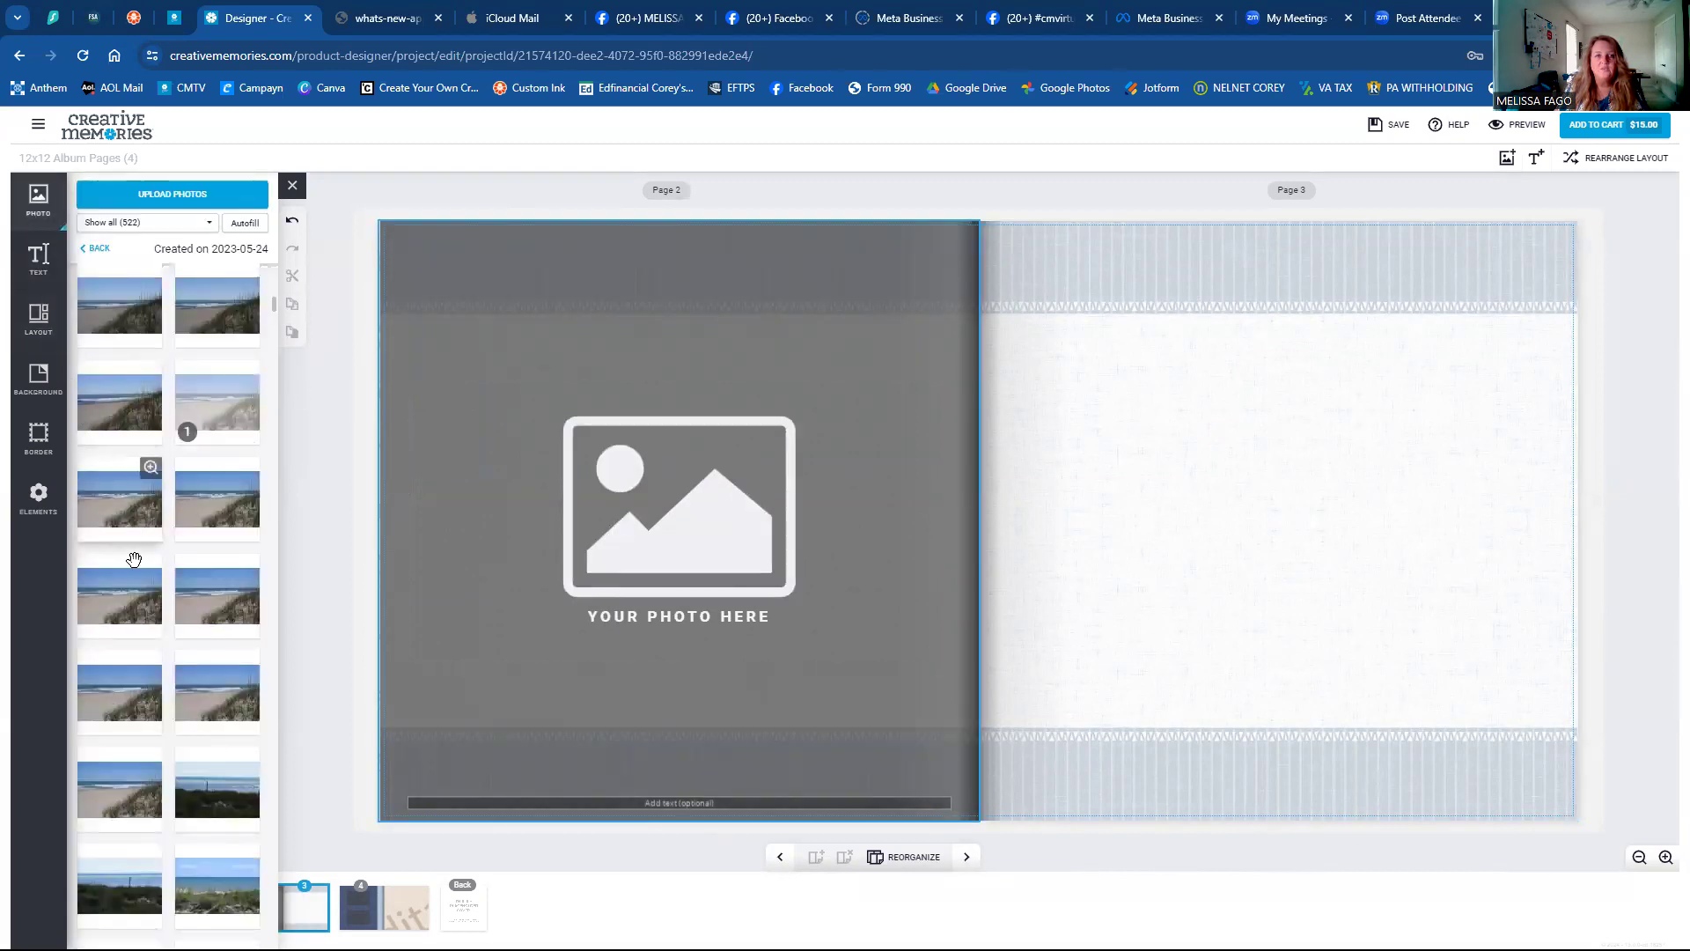
scroll(137, 568, down, 5)
scroll(136, 568, down, 4)
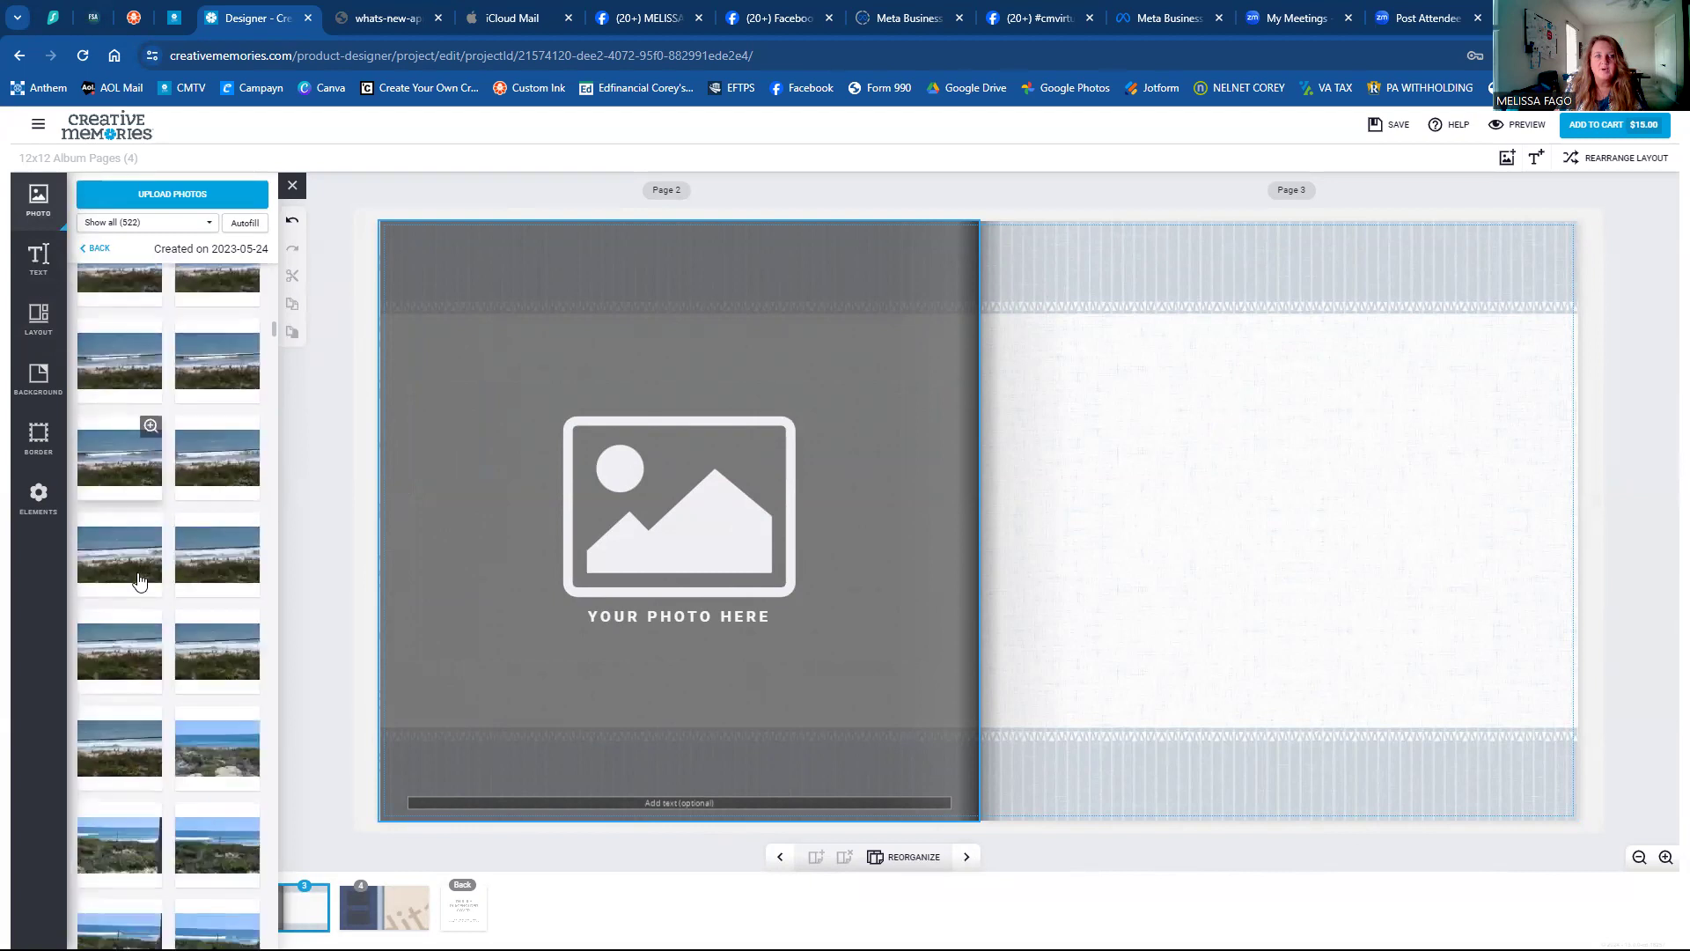
scroll(136, 568, down, 4)
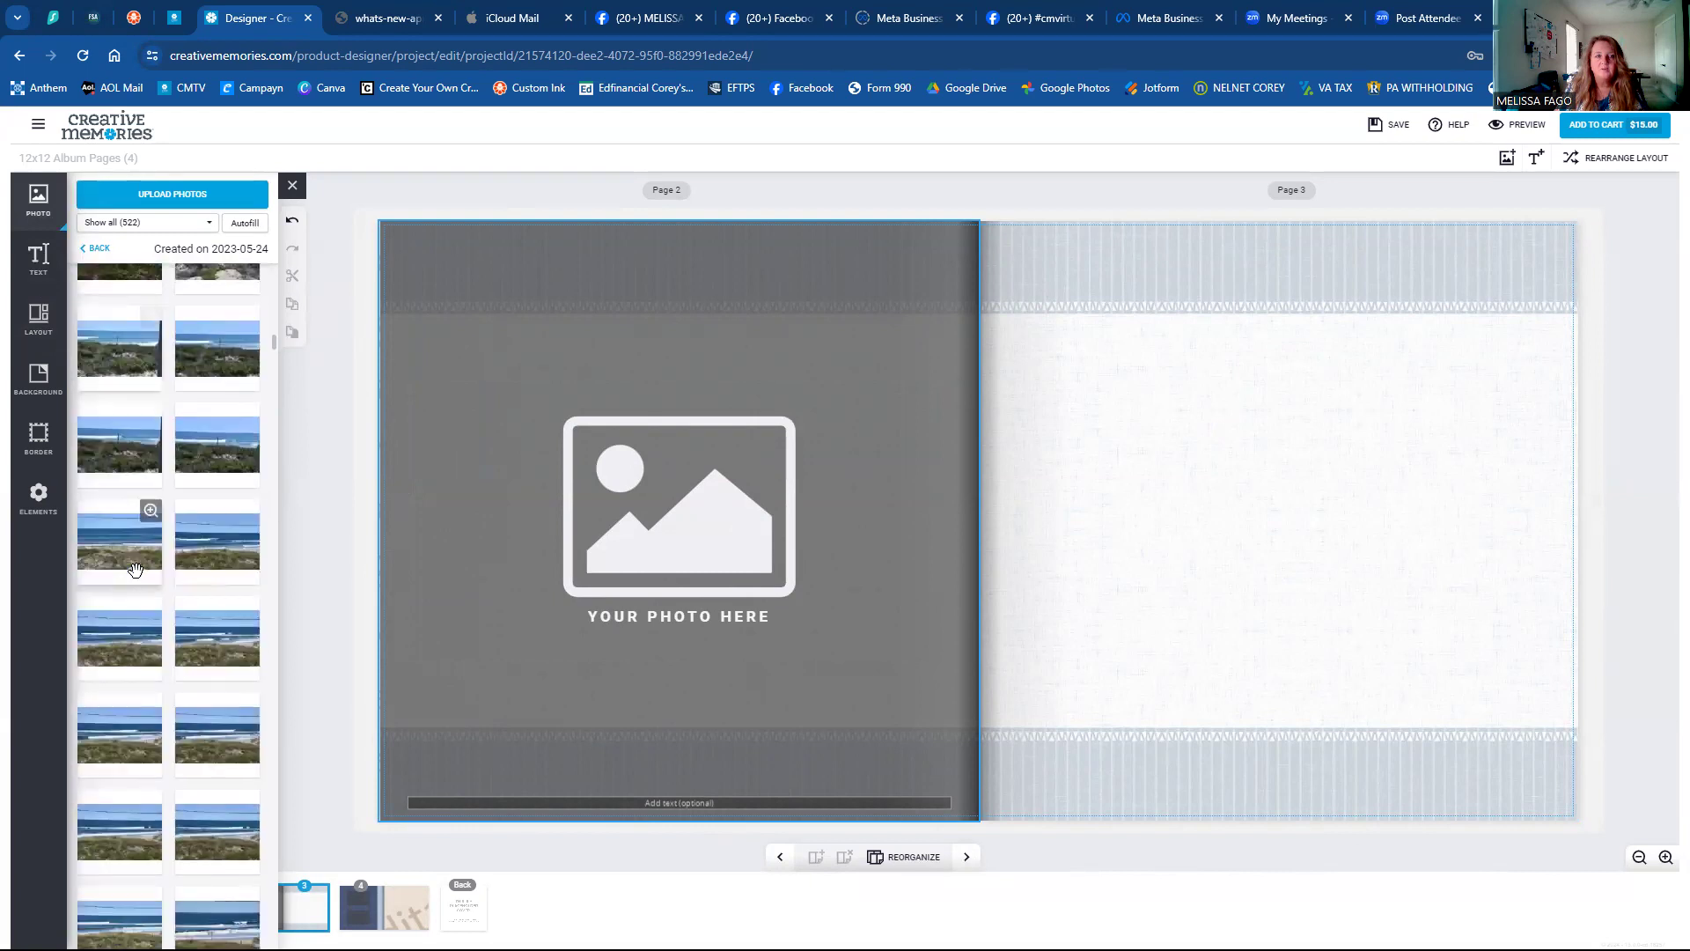
scroll(135, 569, down, 4)
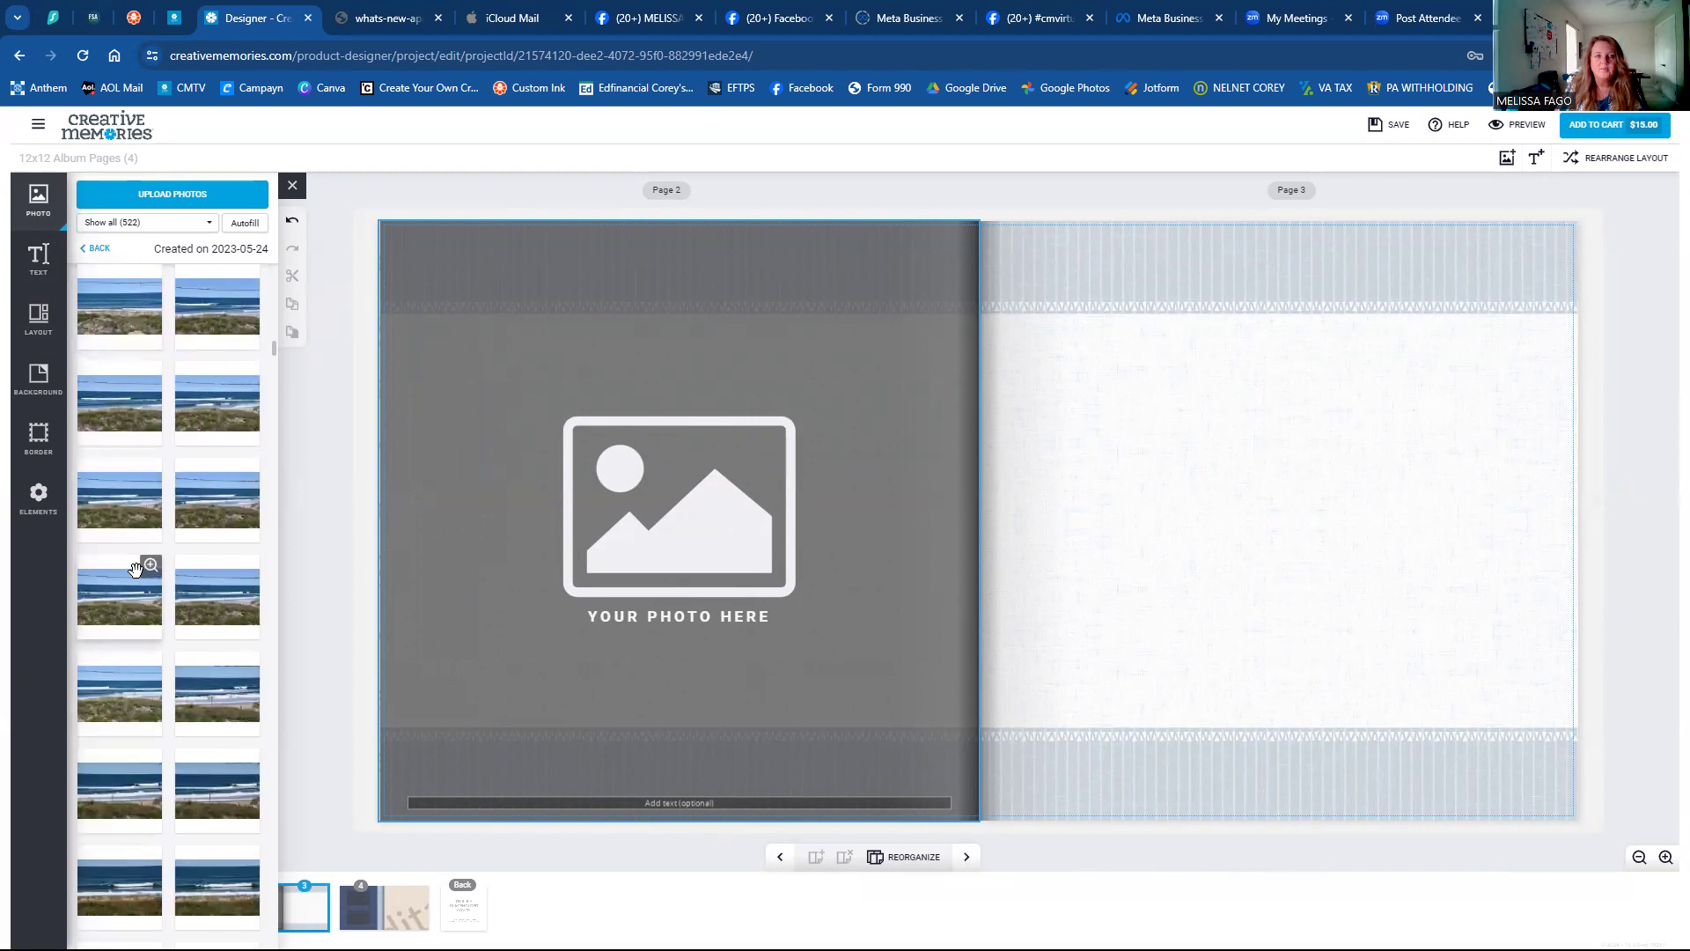
Place a beach photo on Page 2, swap in the surf-and-dune-fence photo, and select its caption bar.
click(124, 375)
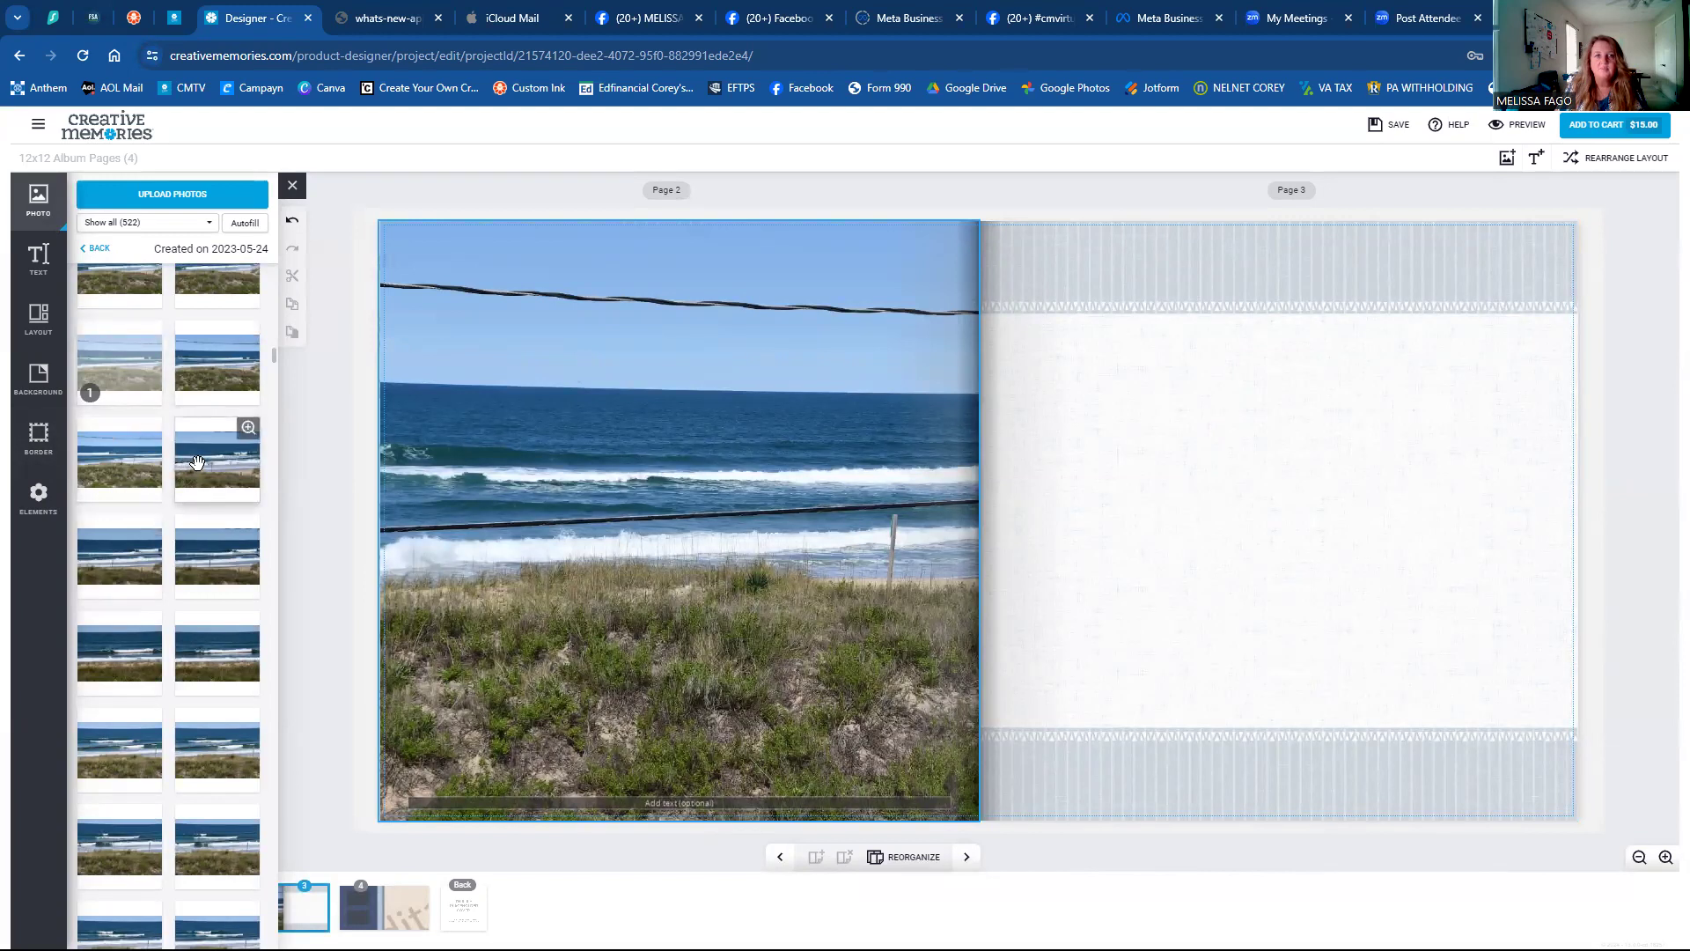
click(432, 438)
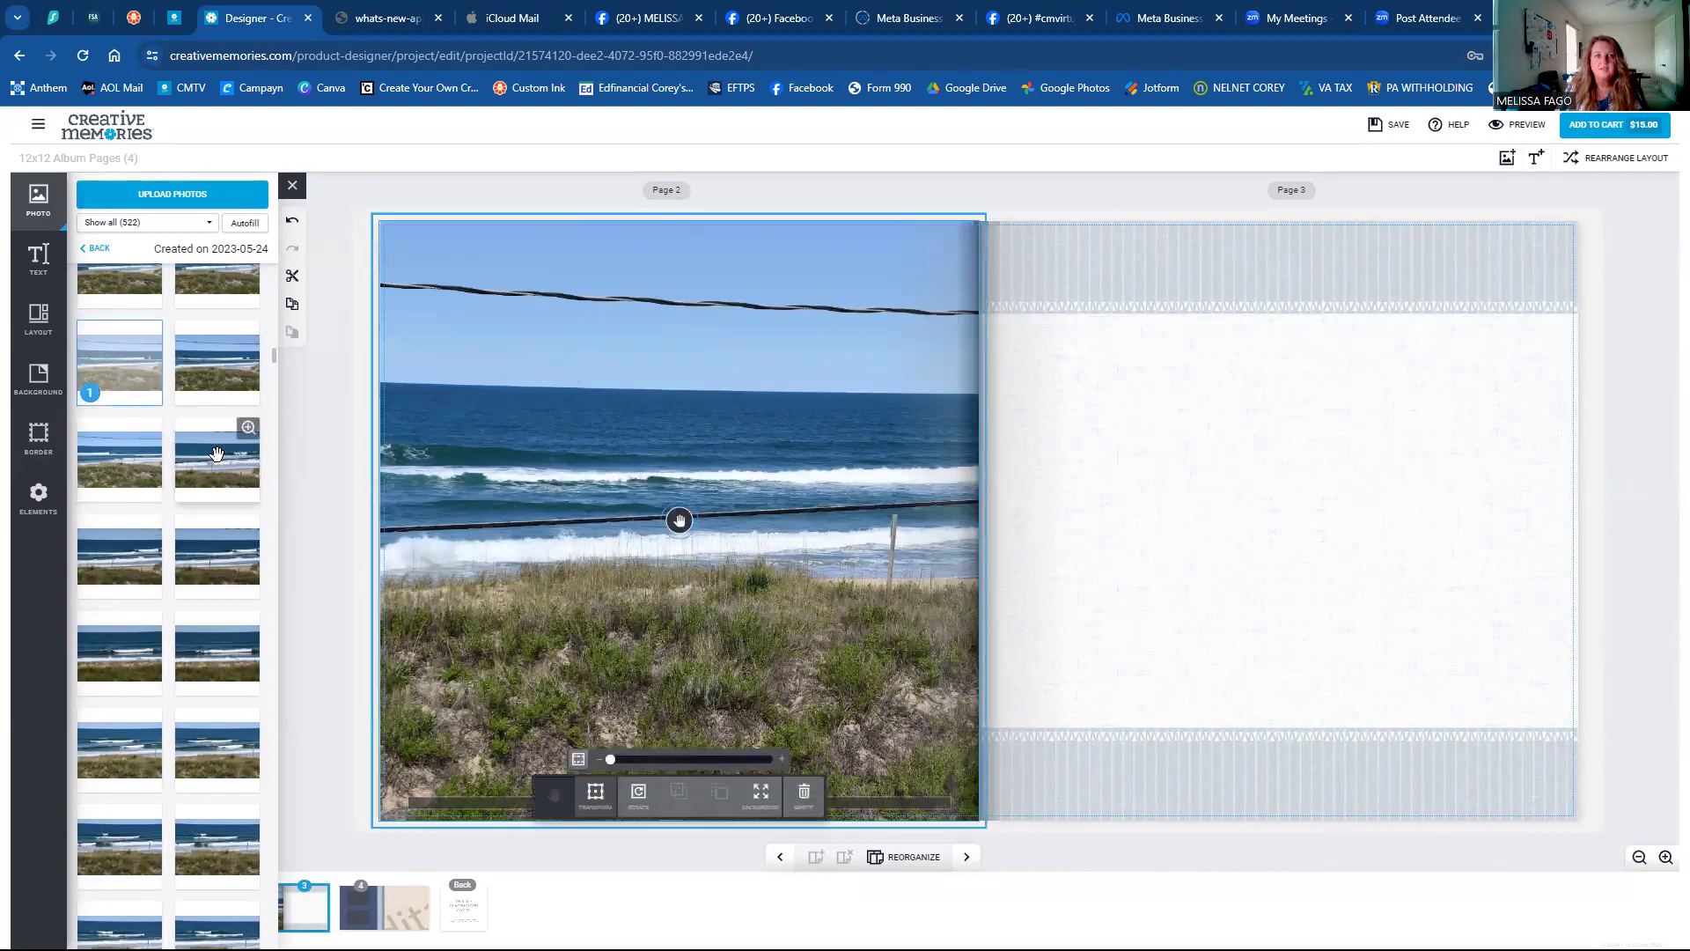
click(217, 453)
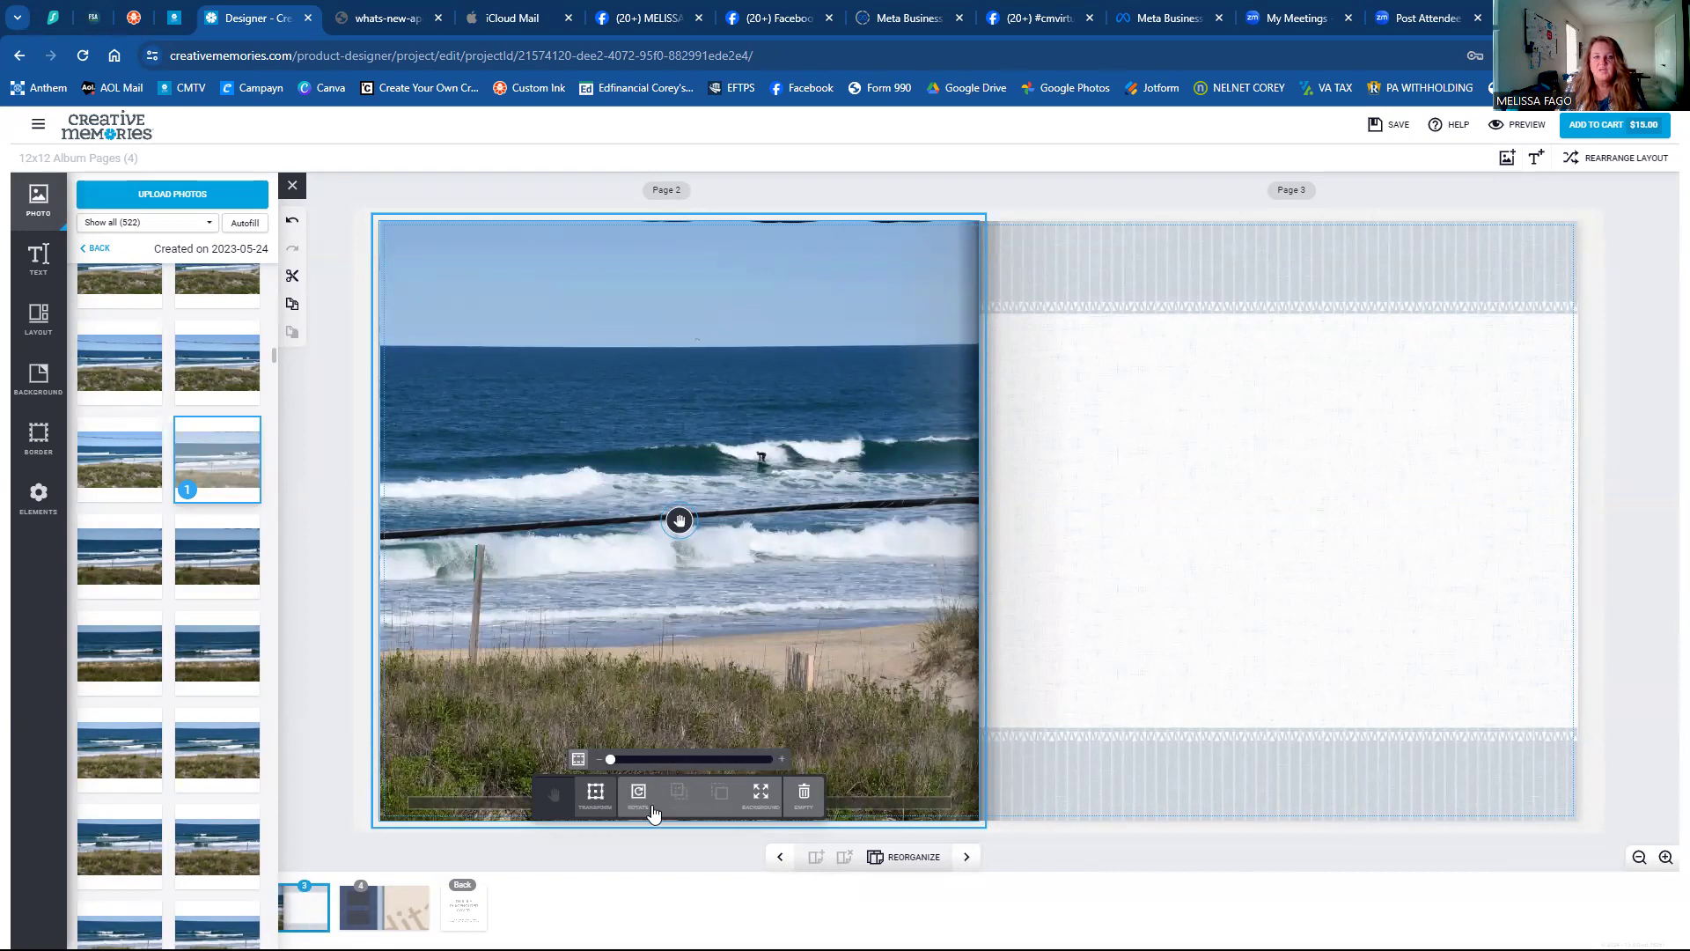
click(472, 804)
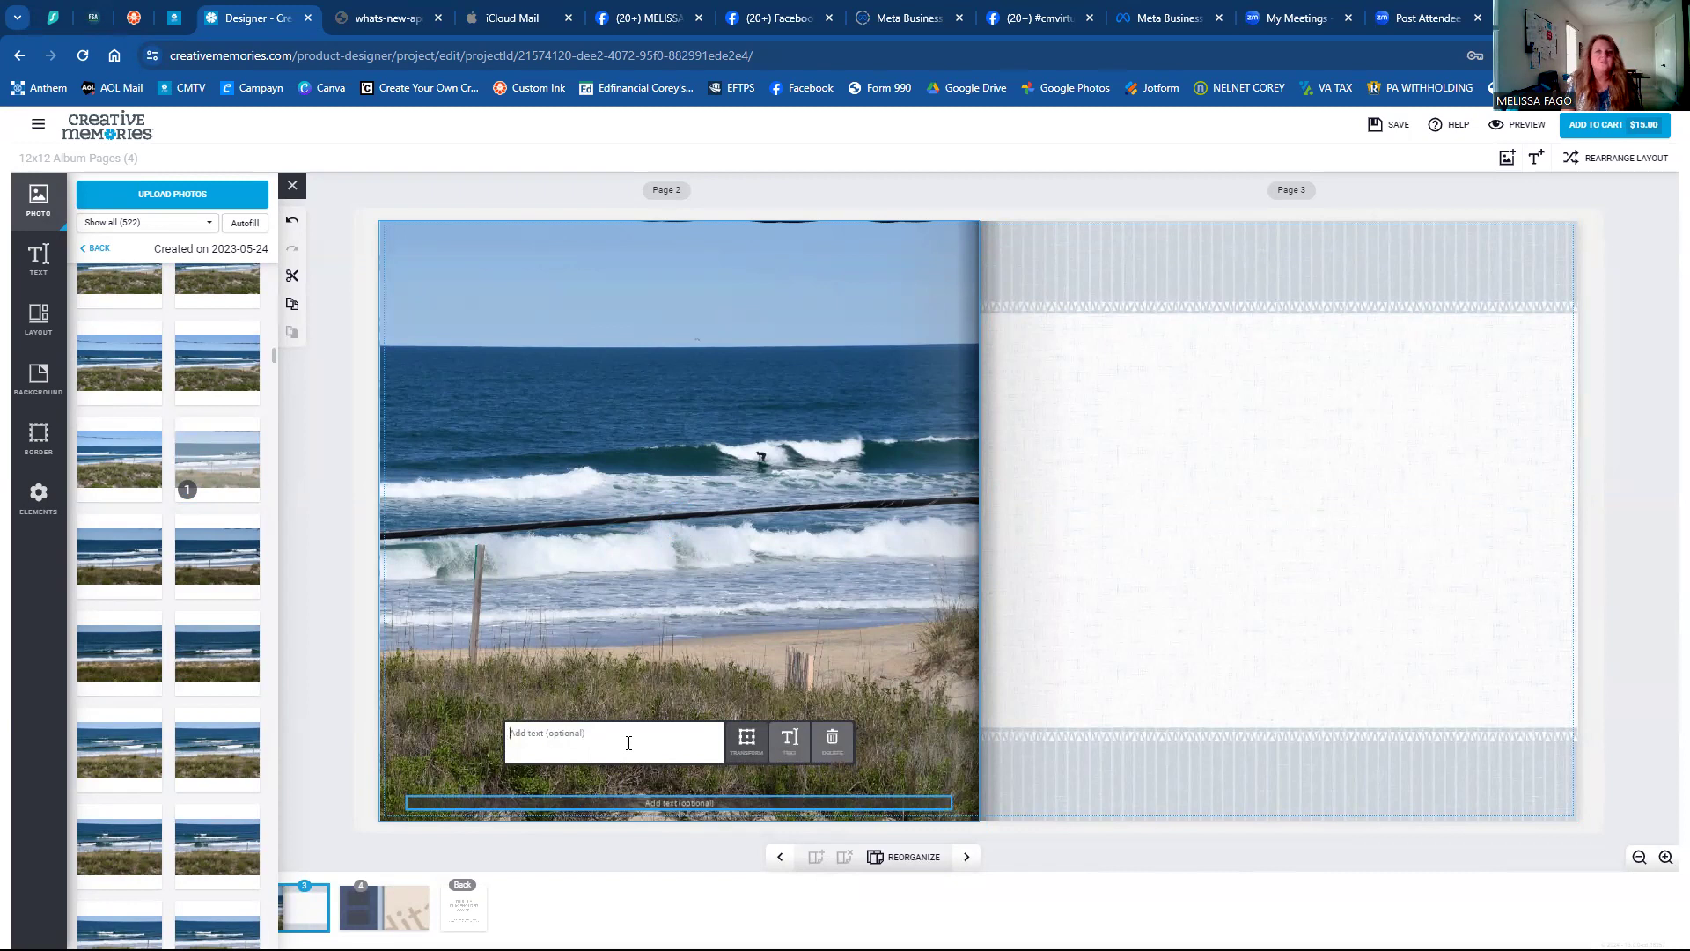
Enter the caption 'GREAT DAY FOR SURFING' and switch it to move-and-rotate mode.
text(GREAT)
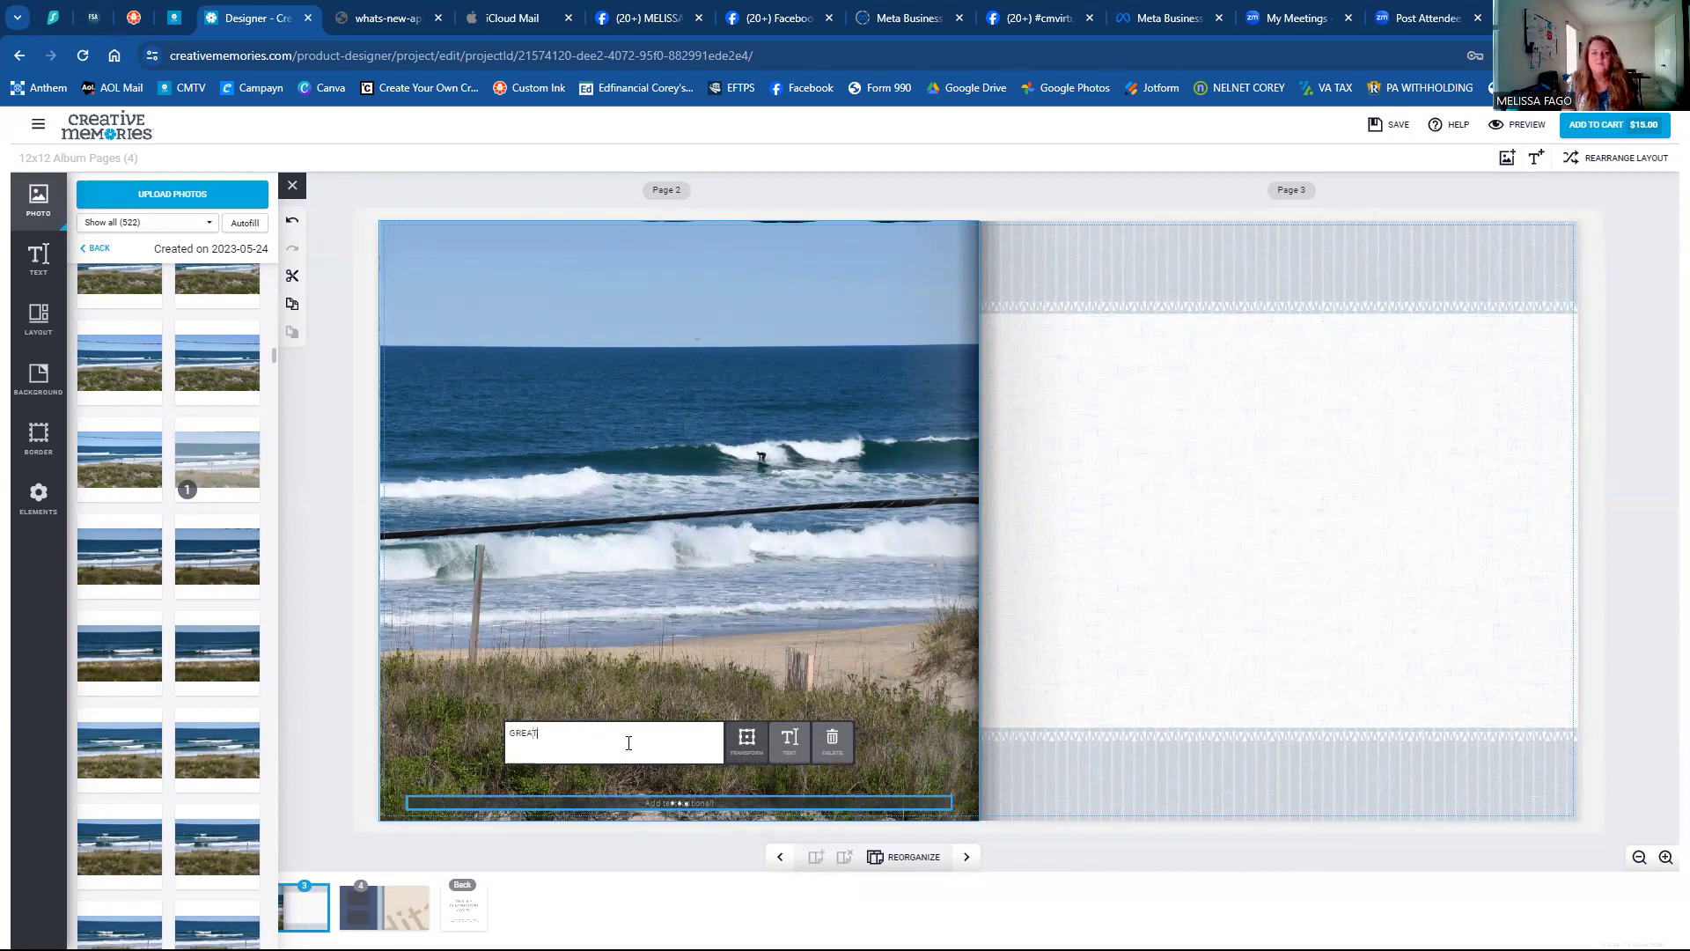
text( DAY FOR SURFING)
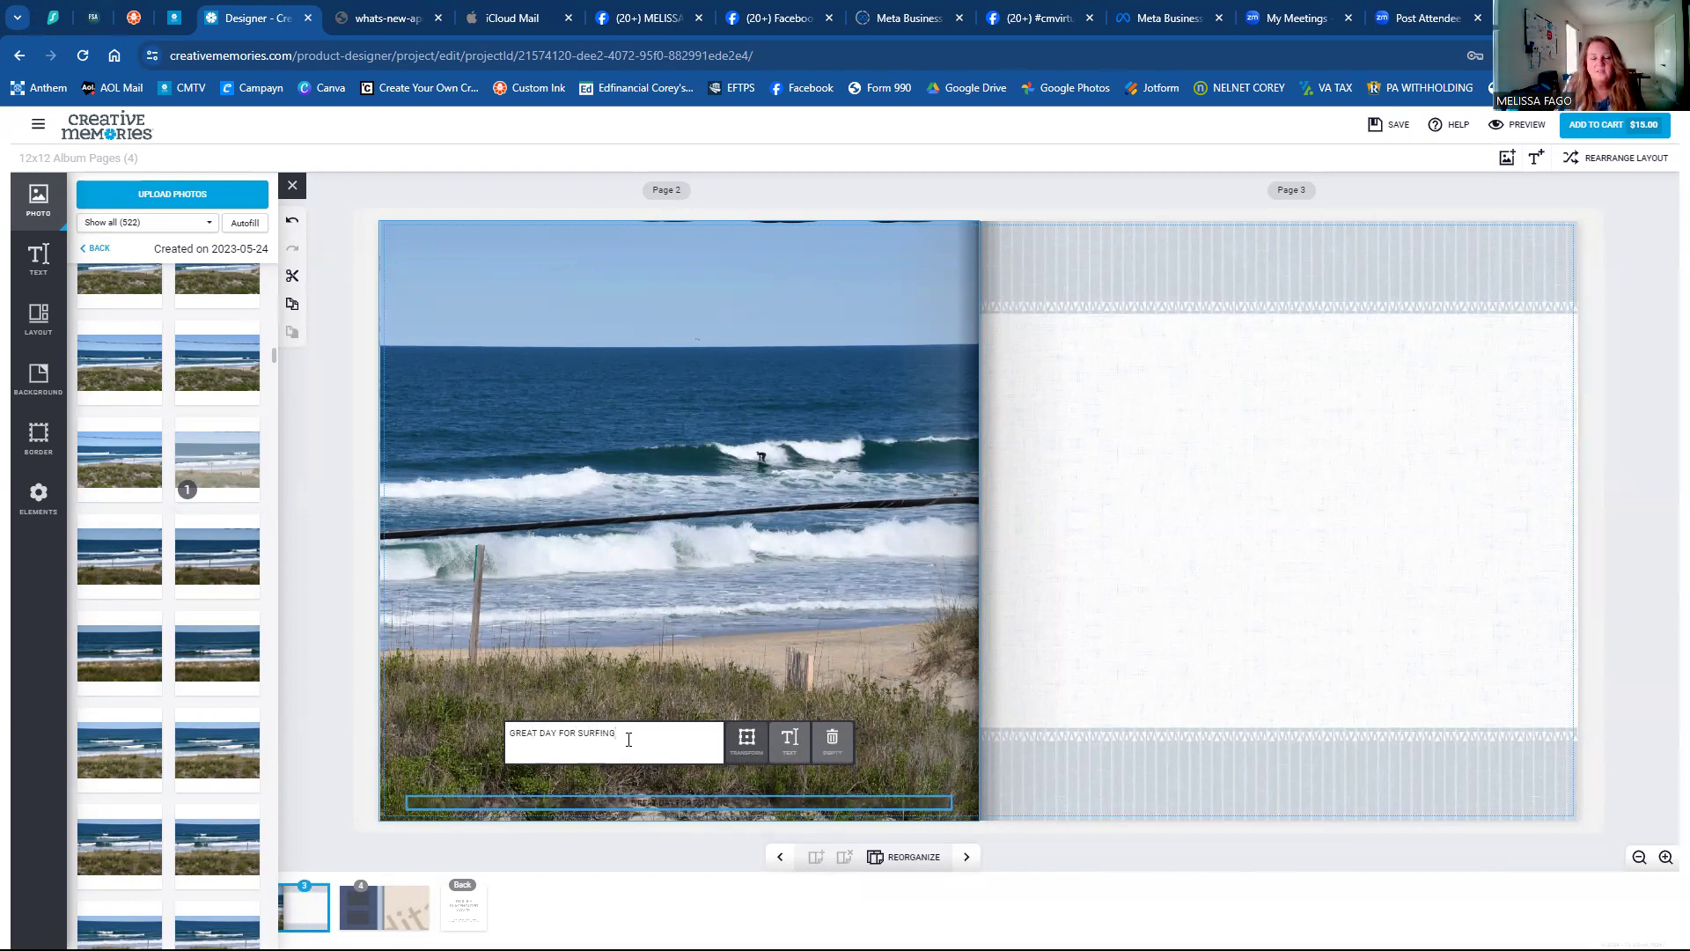
click(743, 748)
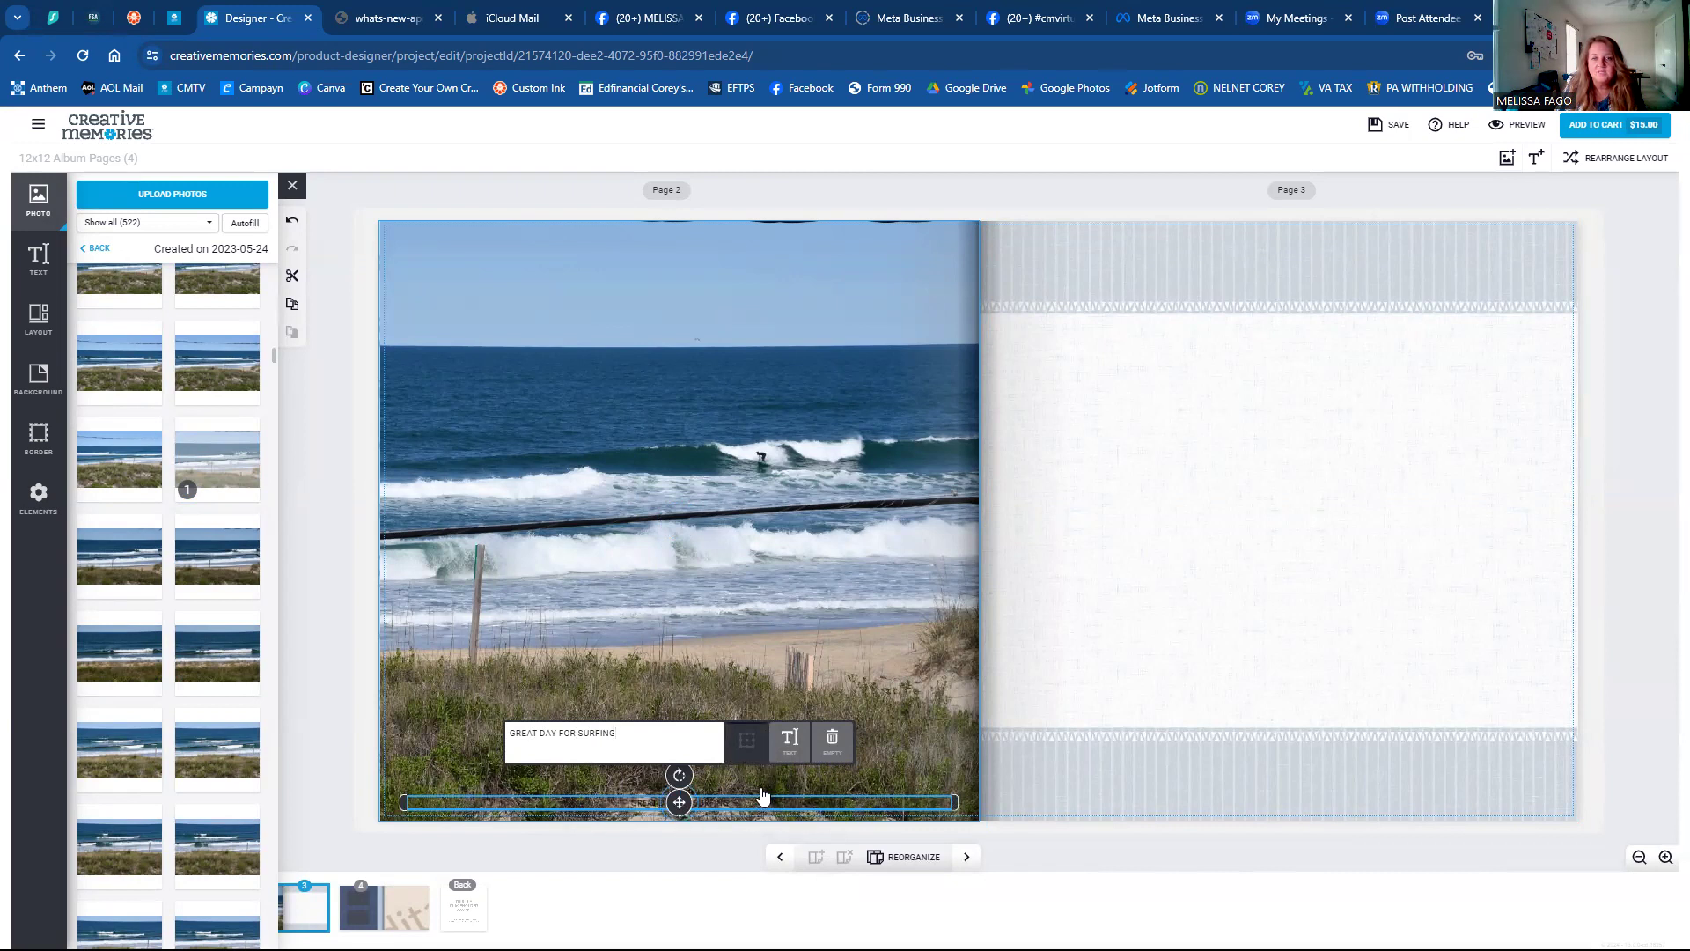
click(800, 751)
click(799, 751)
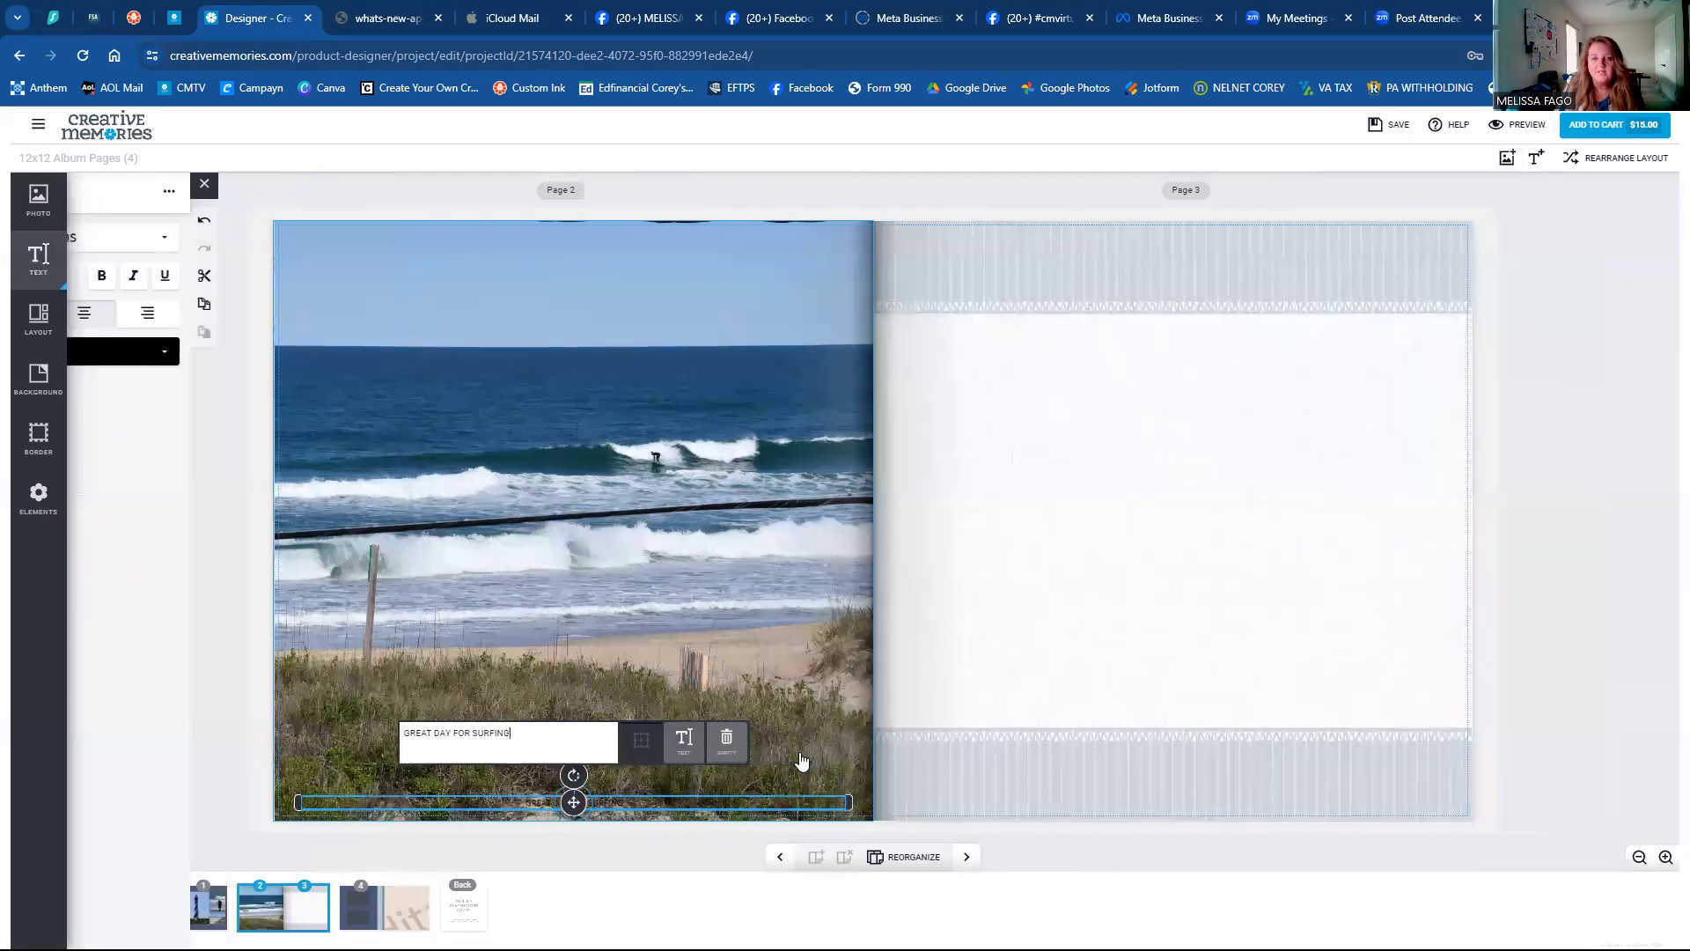
Format the caption as Atma, size 14, bold, with dark blue text colour.
click(686, 746)
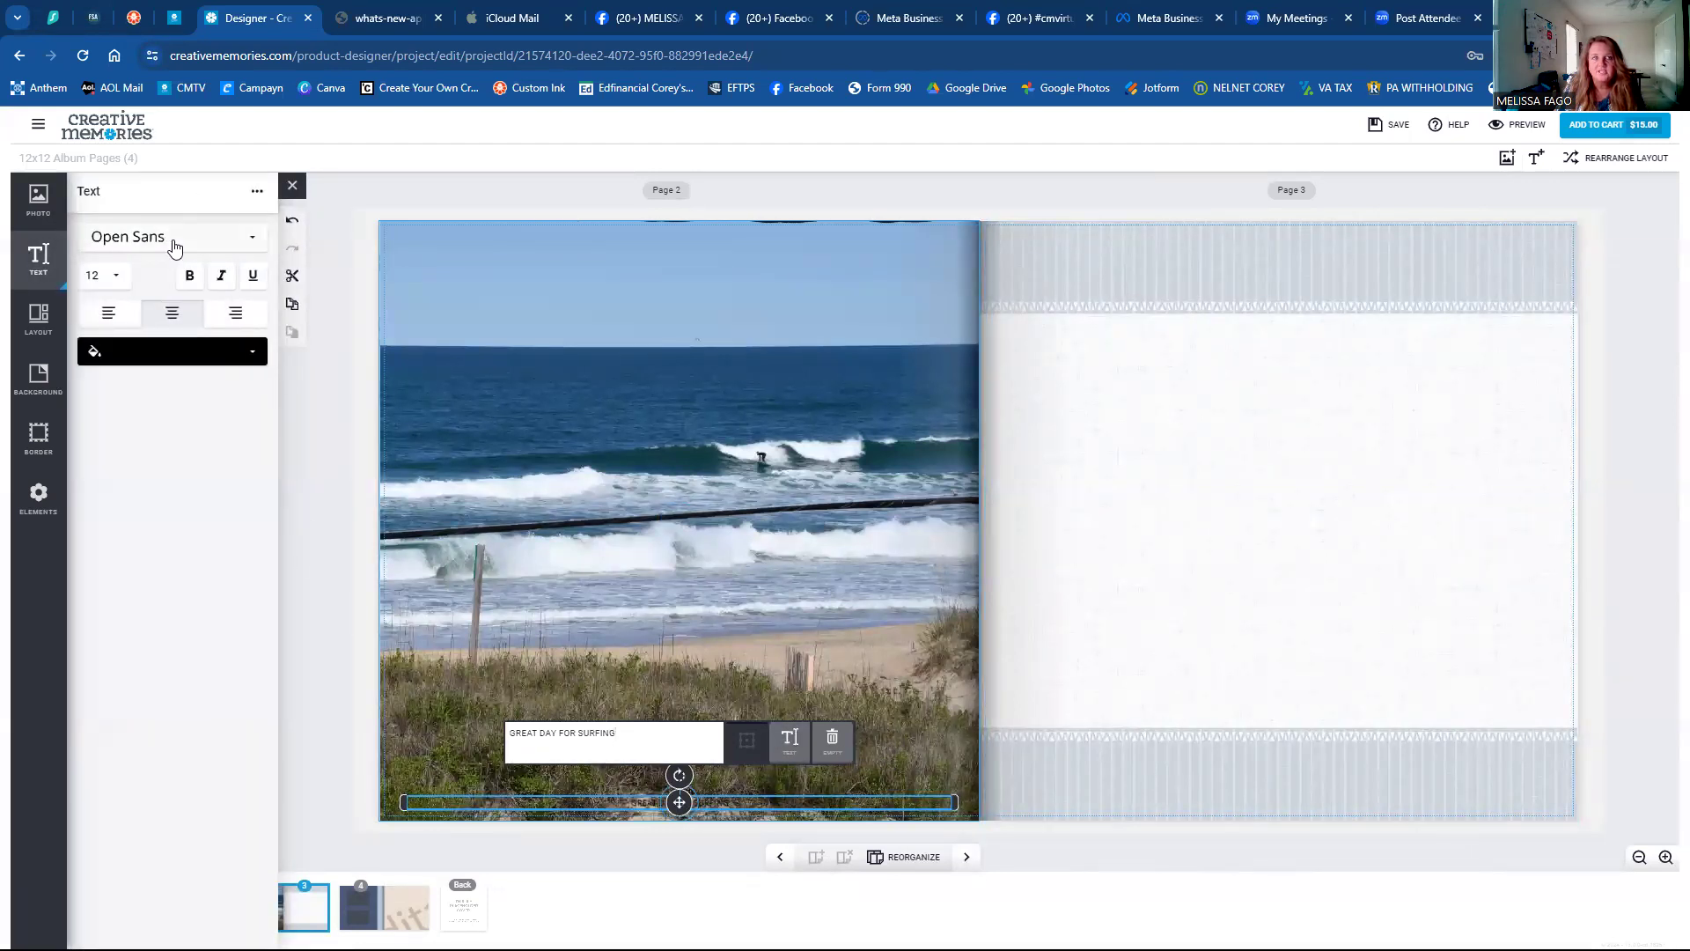
click(117, 243)
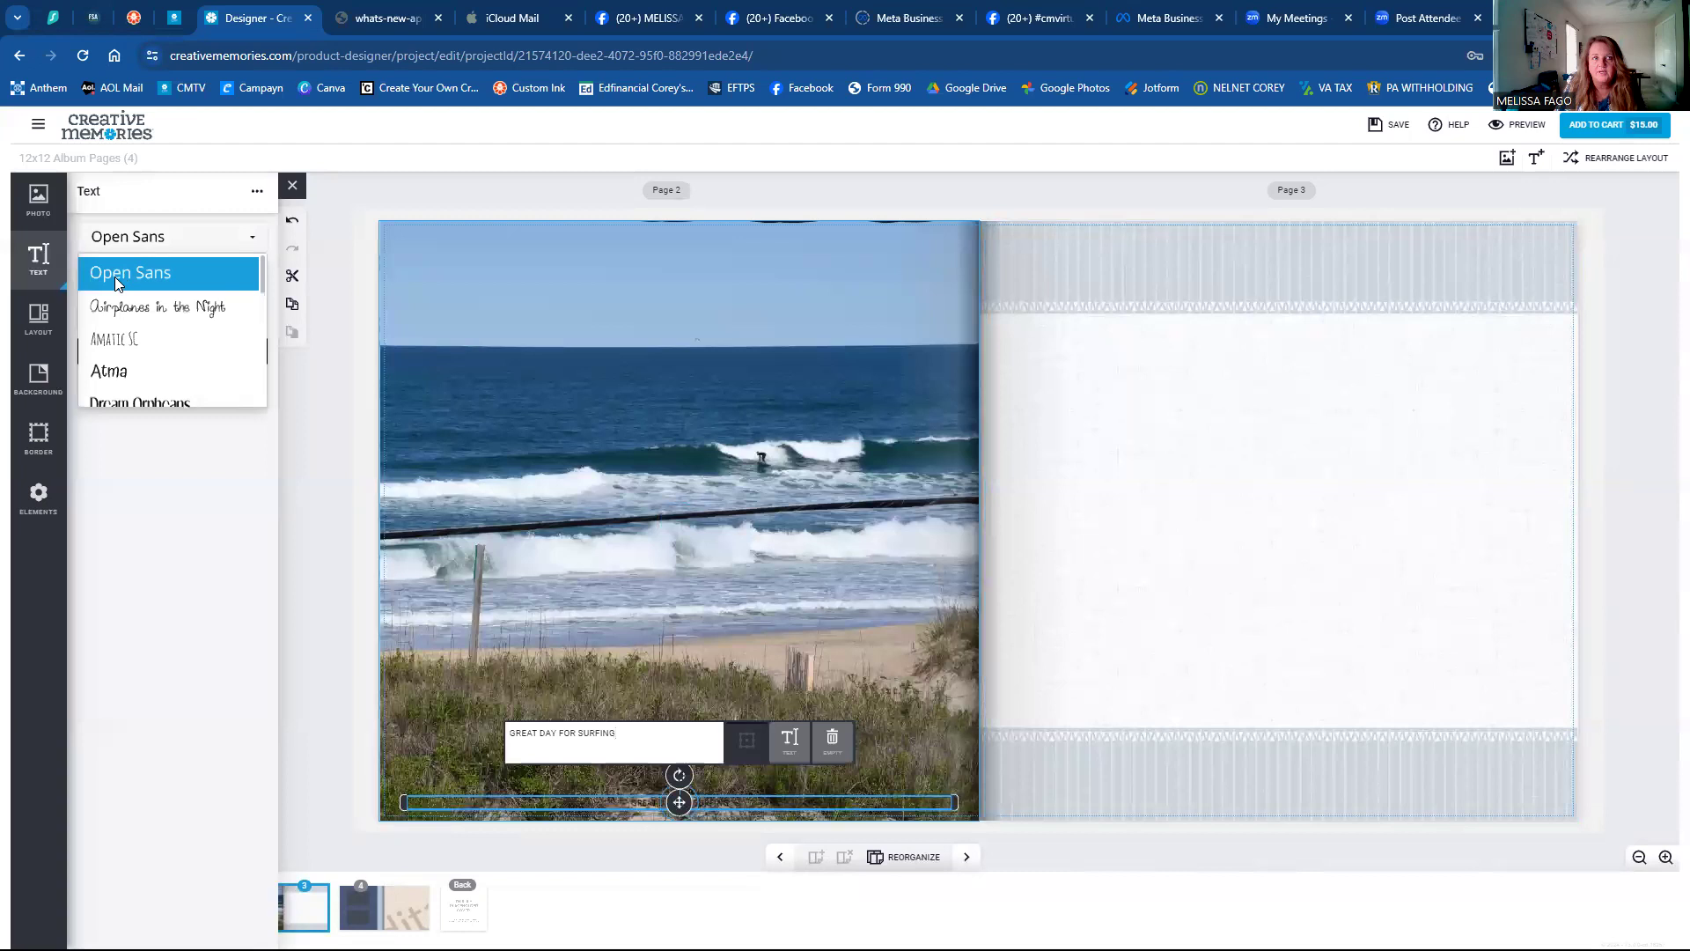
click(109, 370)
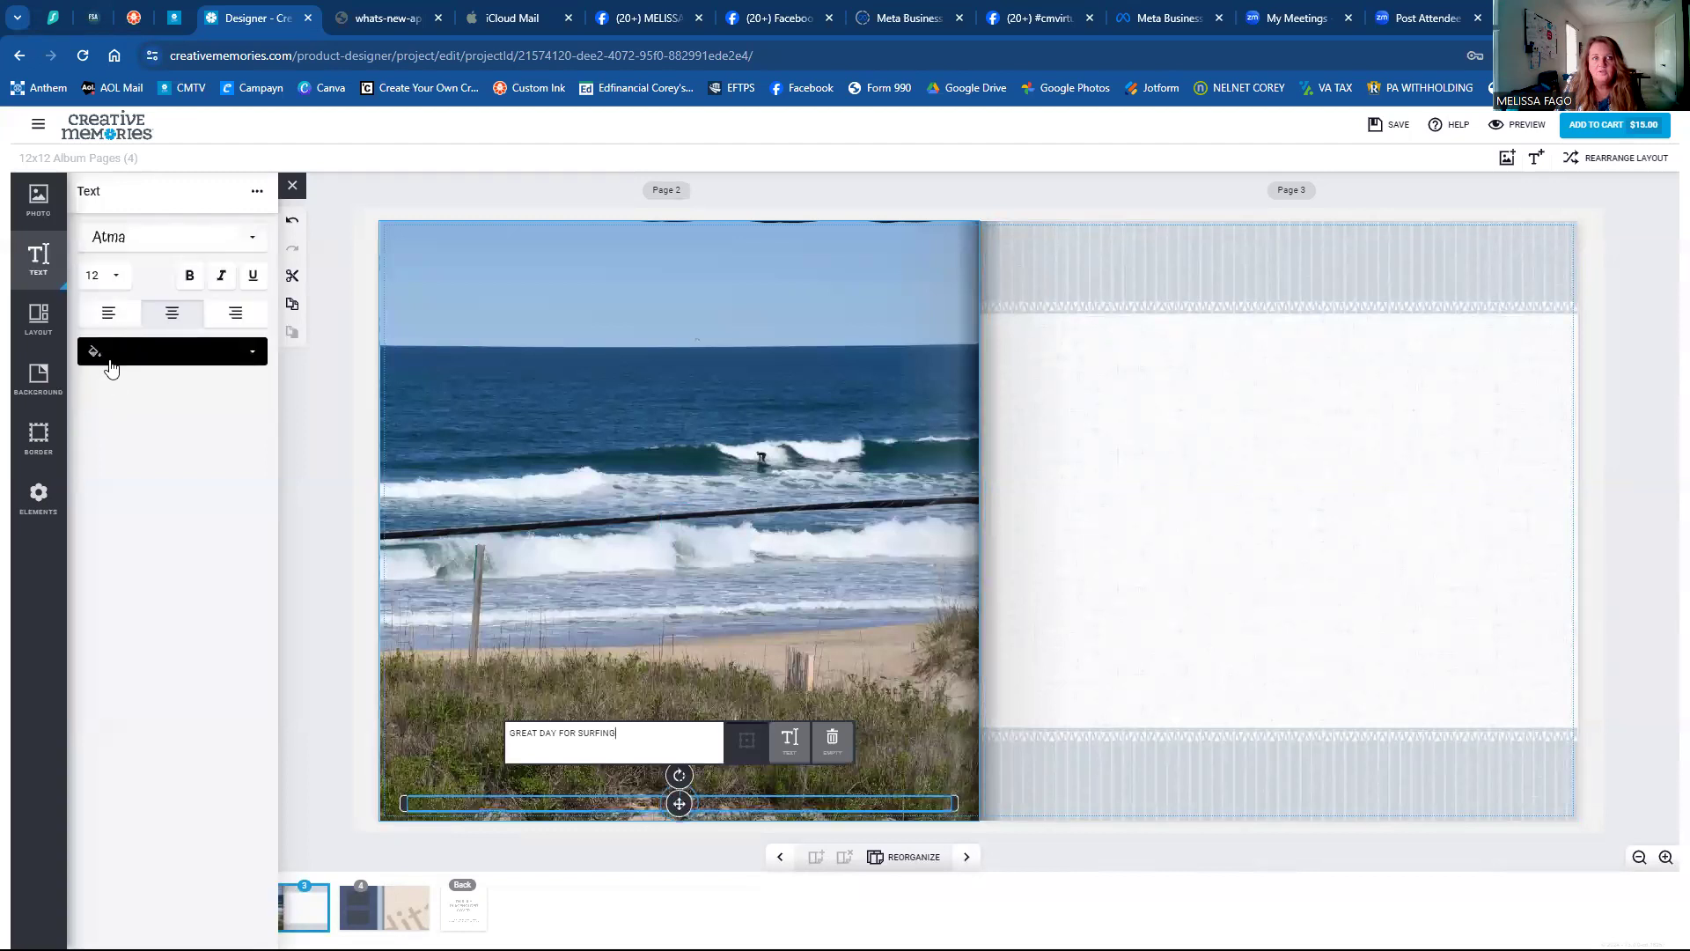
click(125, 280)
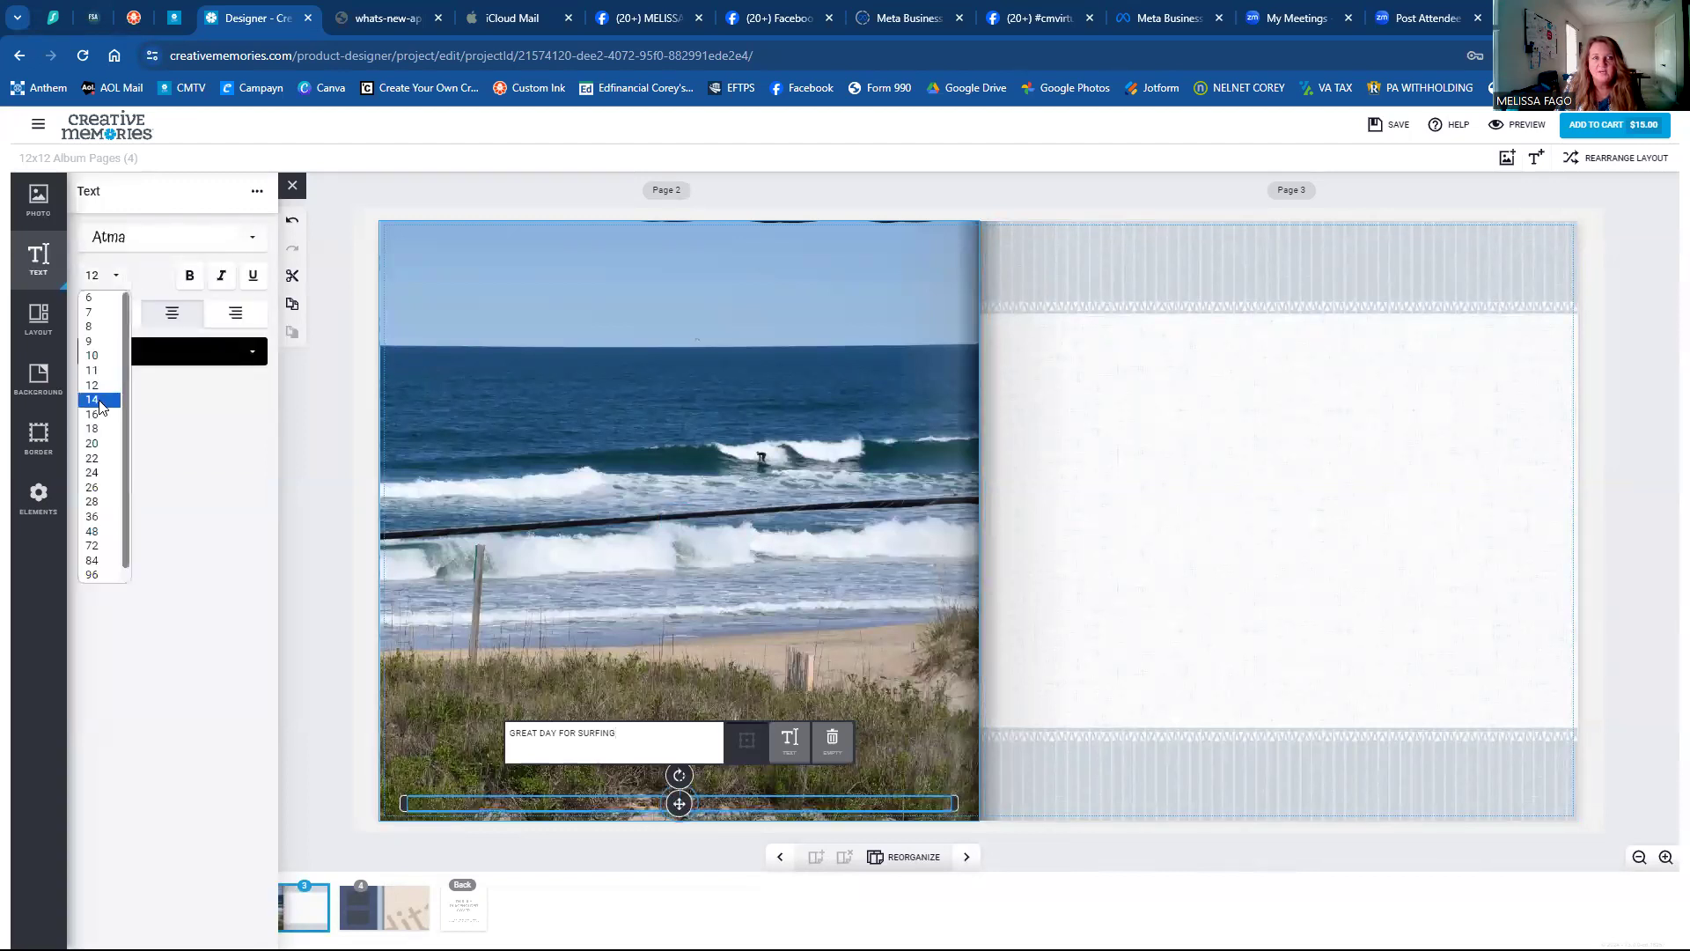
click(97, 400)
click(191, 276)
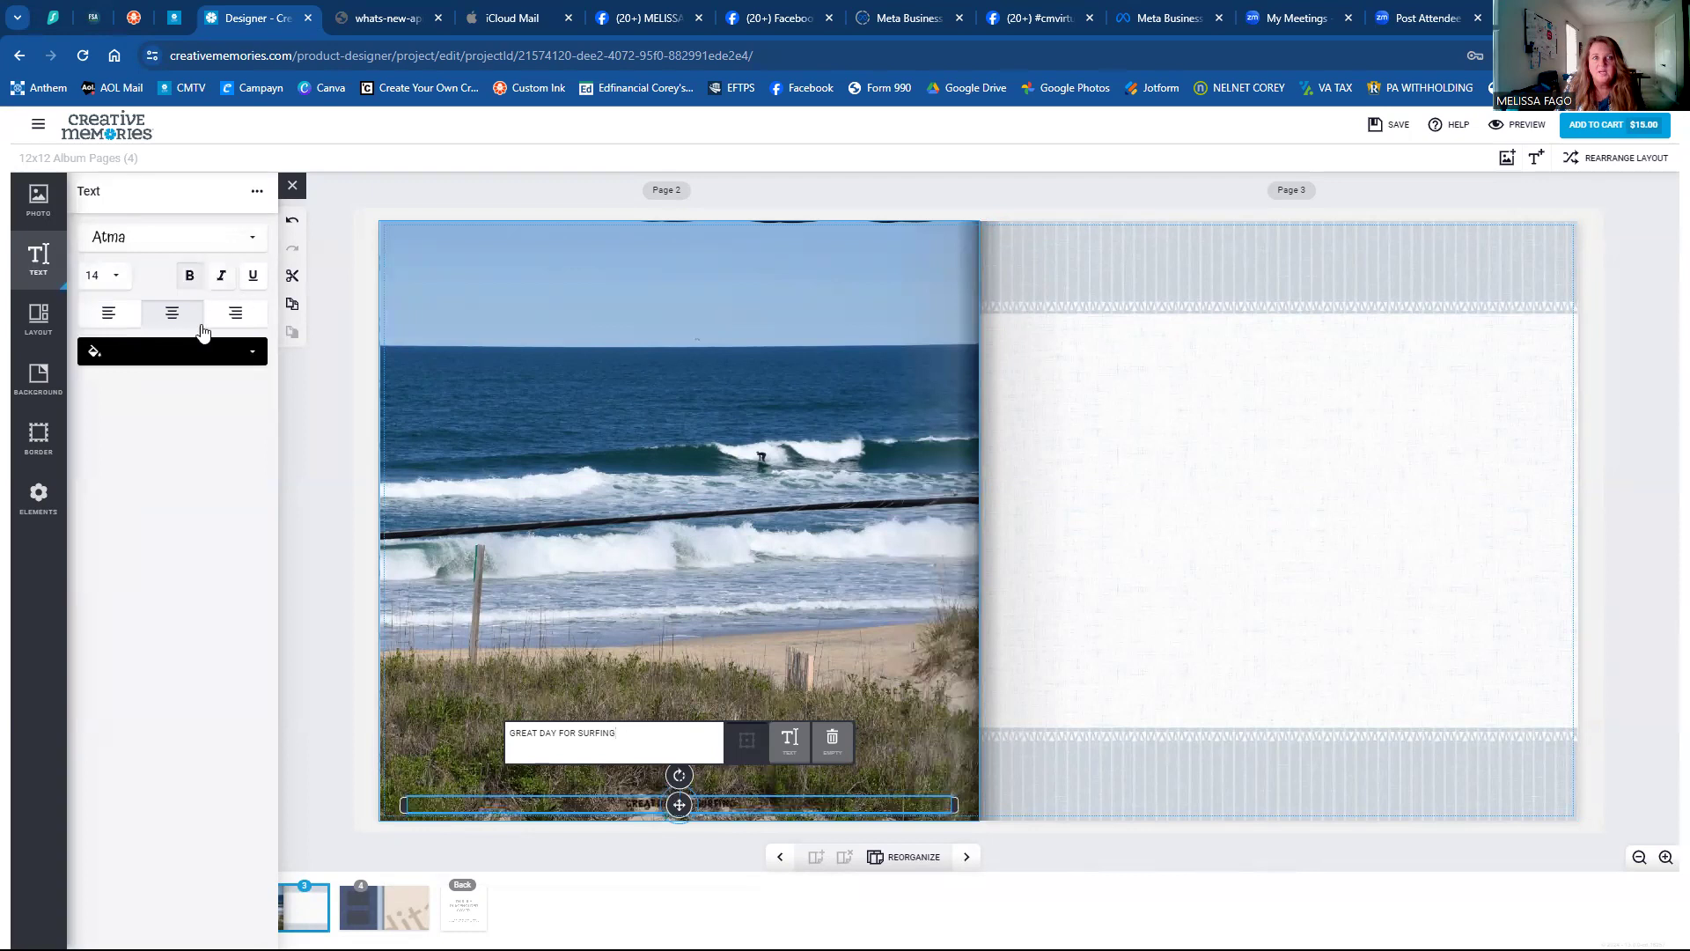
click(186, 360)
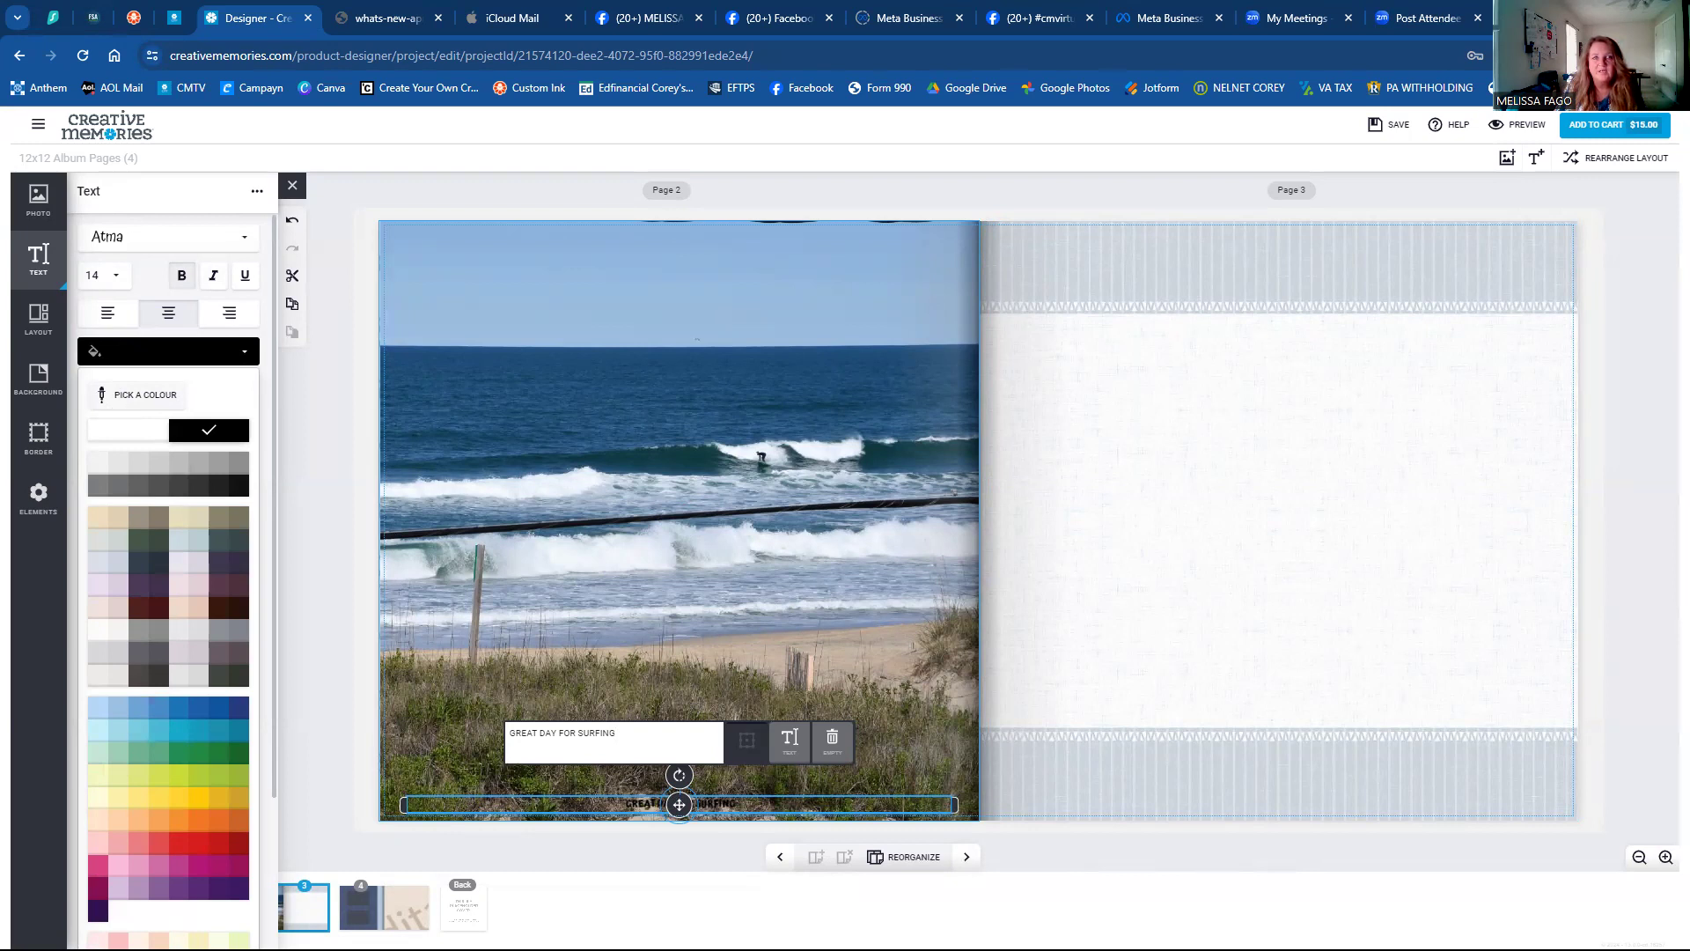
click(548, 300)
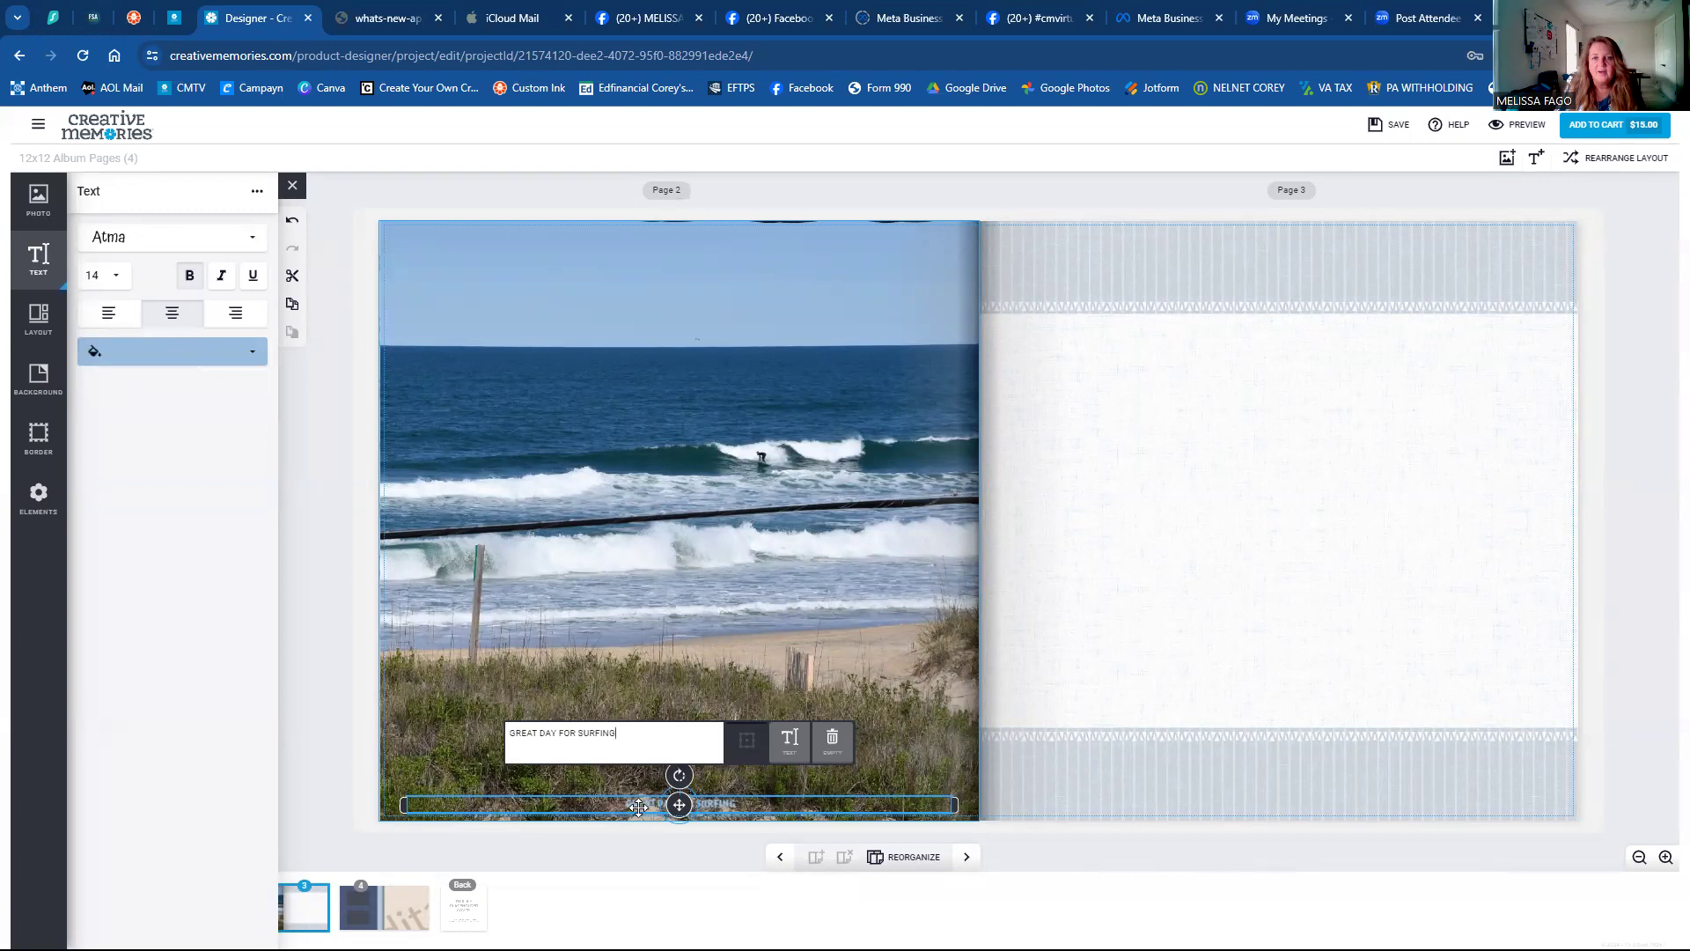
click(212, 368)
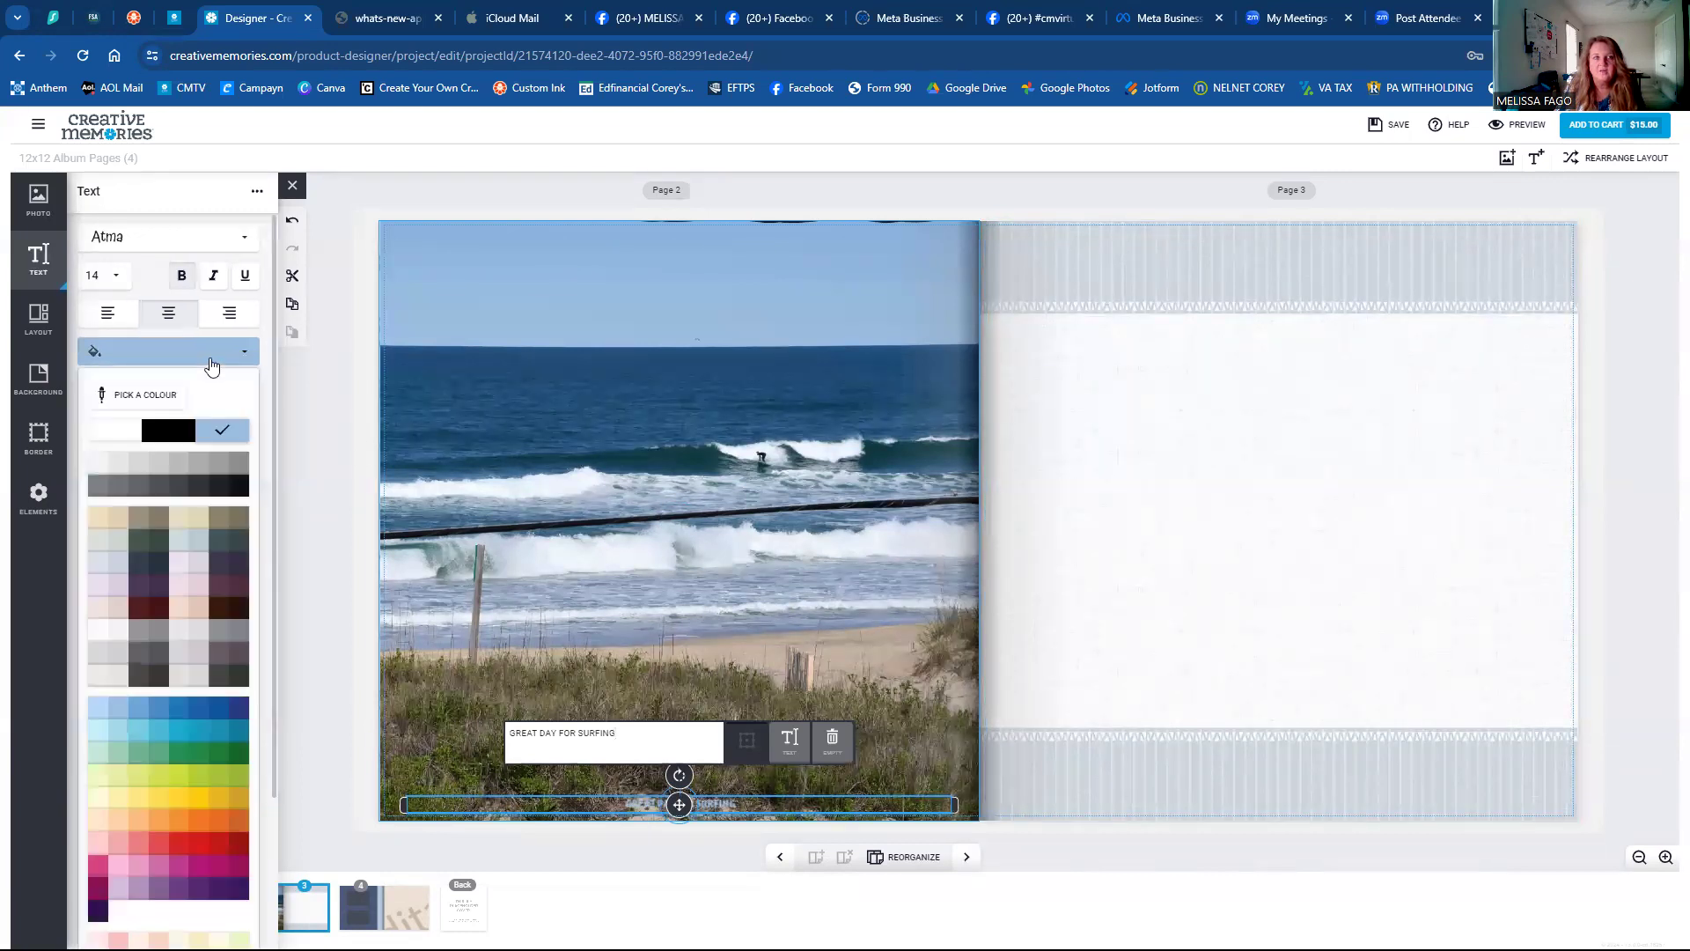
click(550, 365)
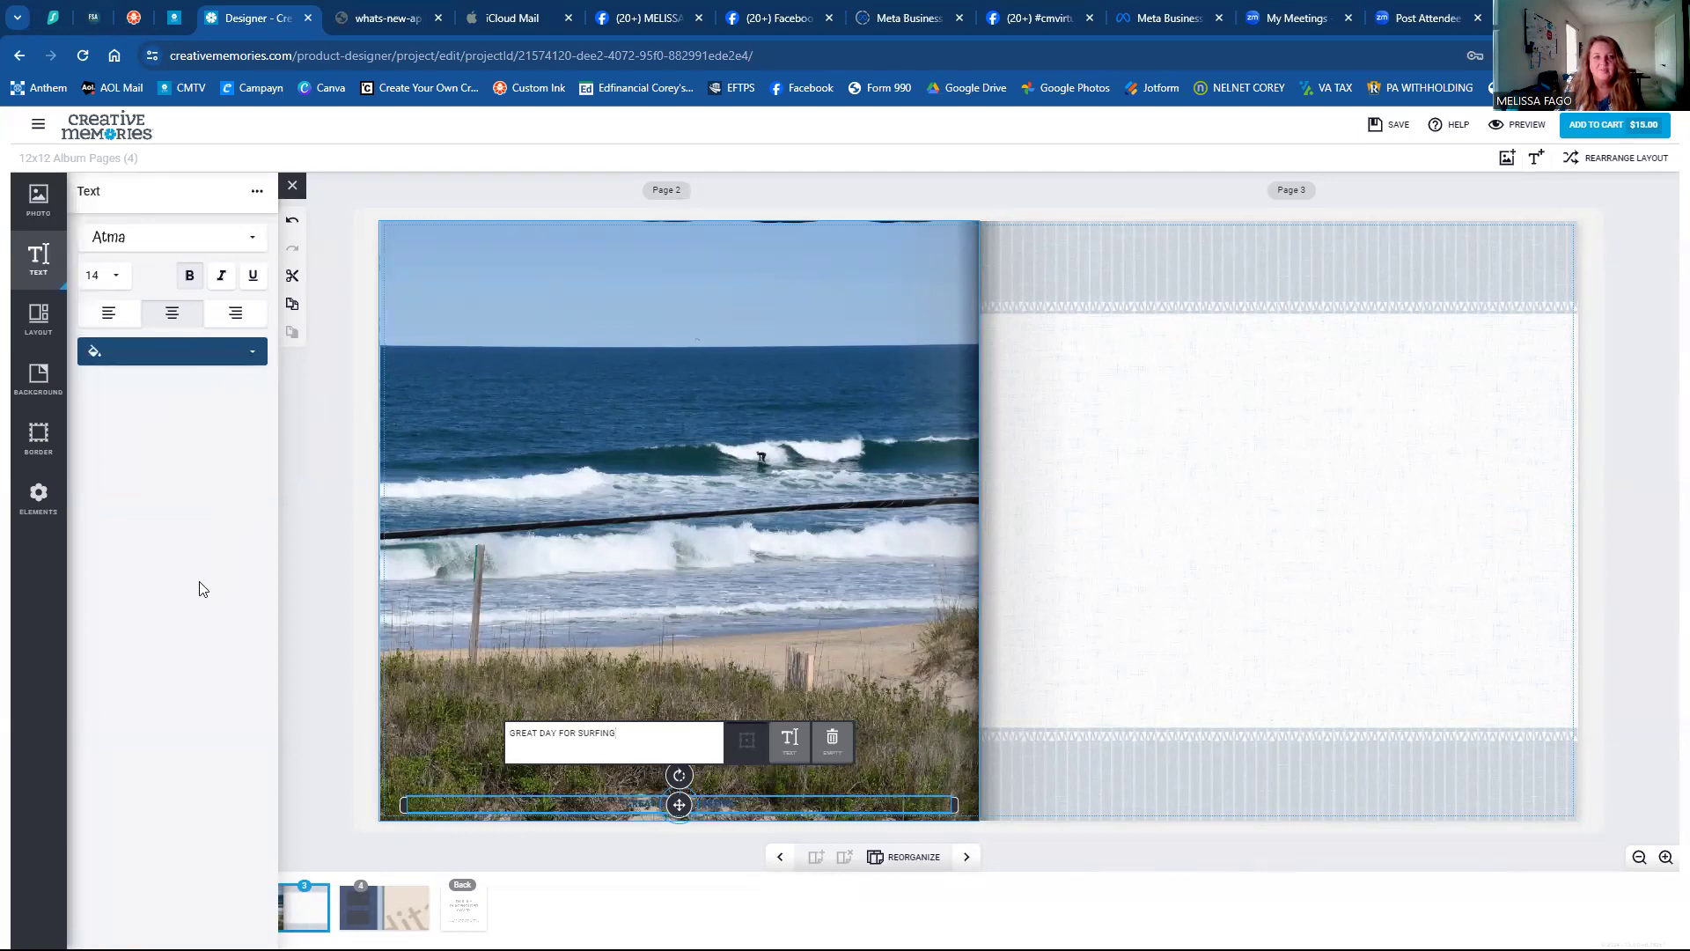
Narrow the caption box and move it to the top-left corner of the surf photo.
drag(851, 822, 664, 826)
drag(534, 803, 459, 247)
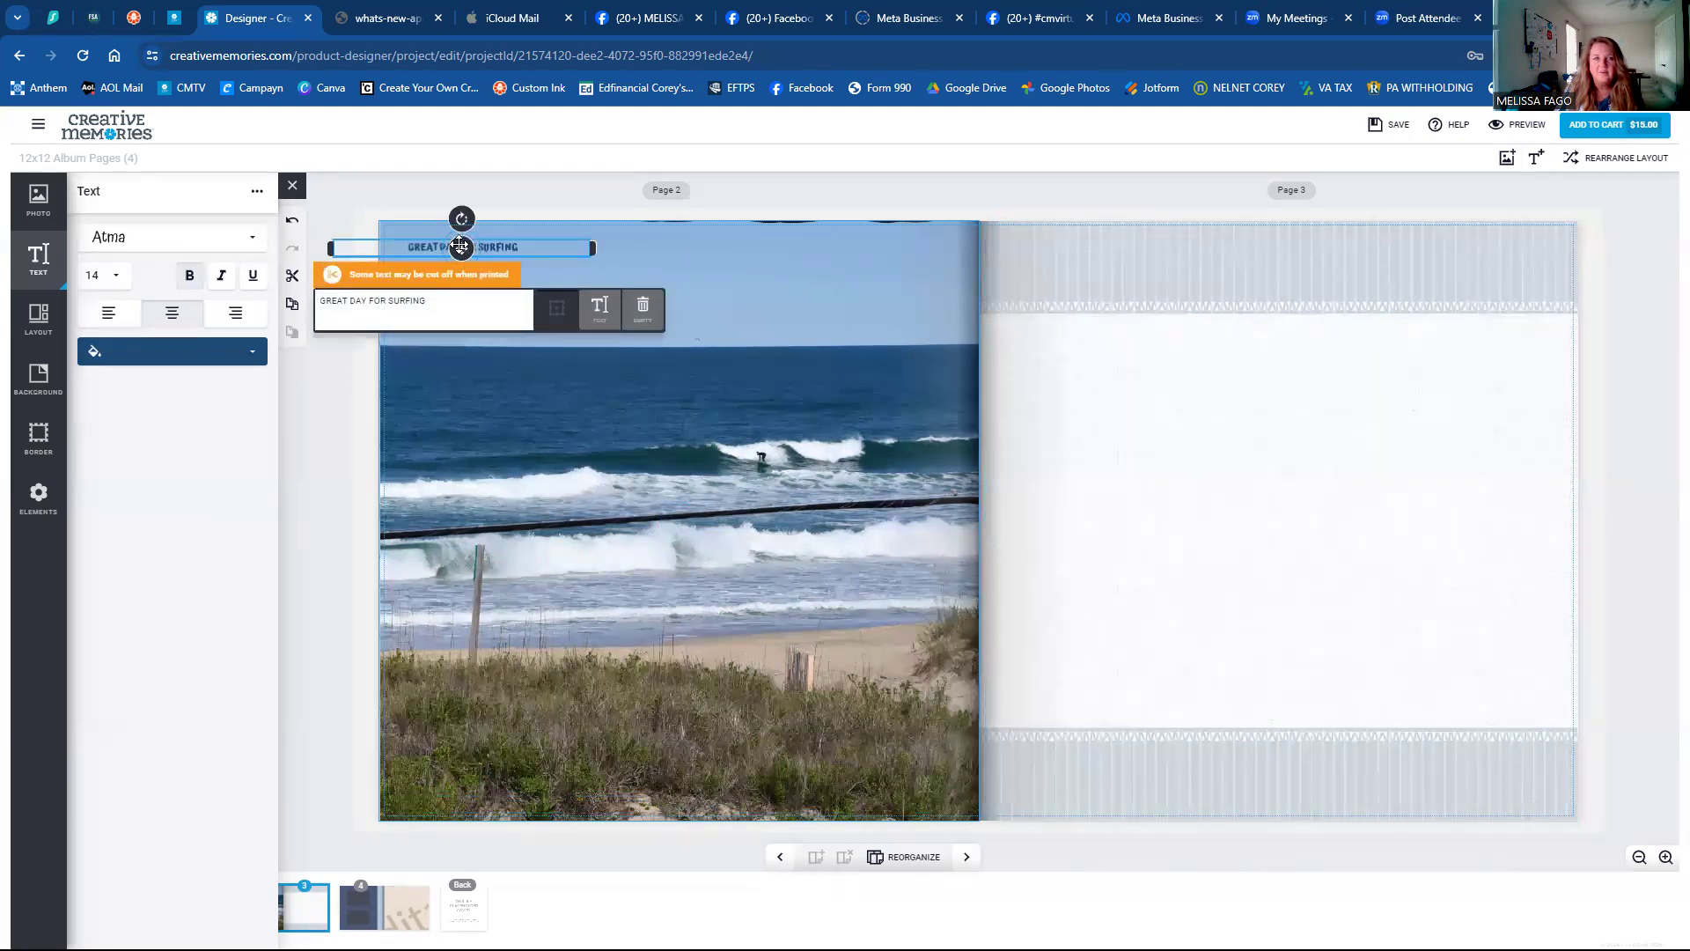
mouse_move(468, 249)
mouse_down()
mouse_move(539, 261)
mouse_move(459, 265)
mouse_up()
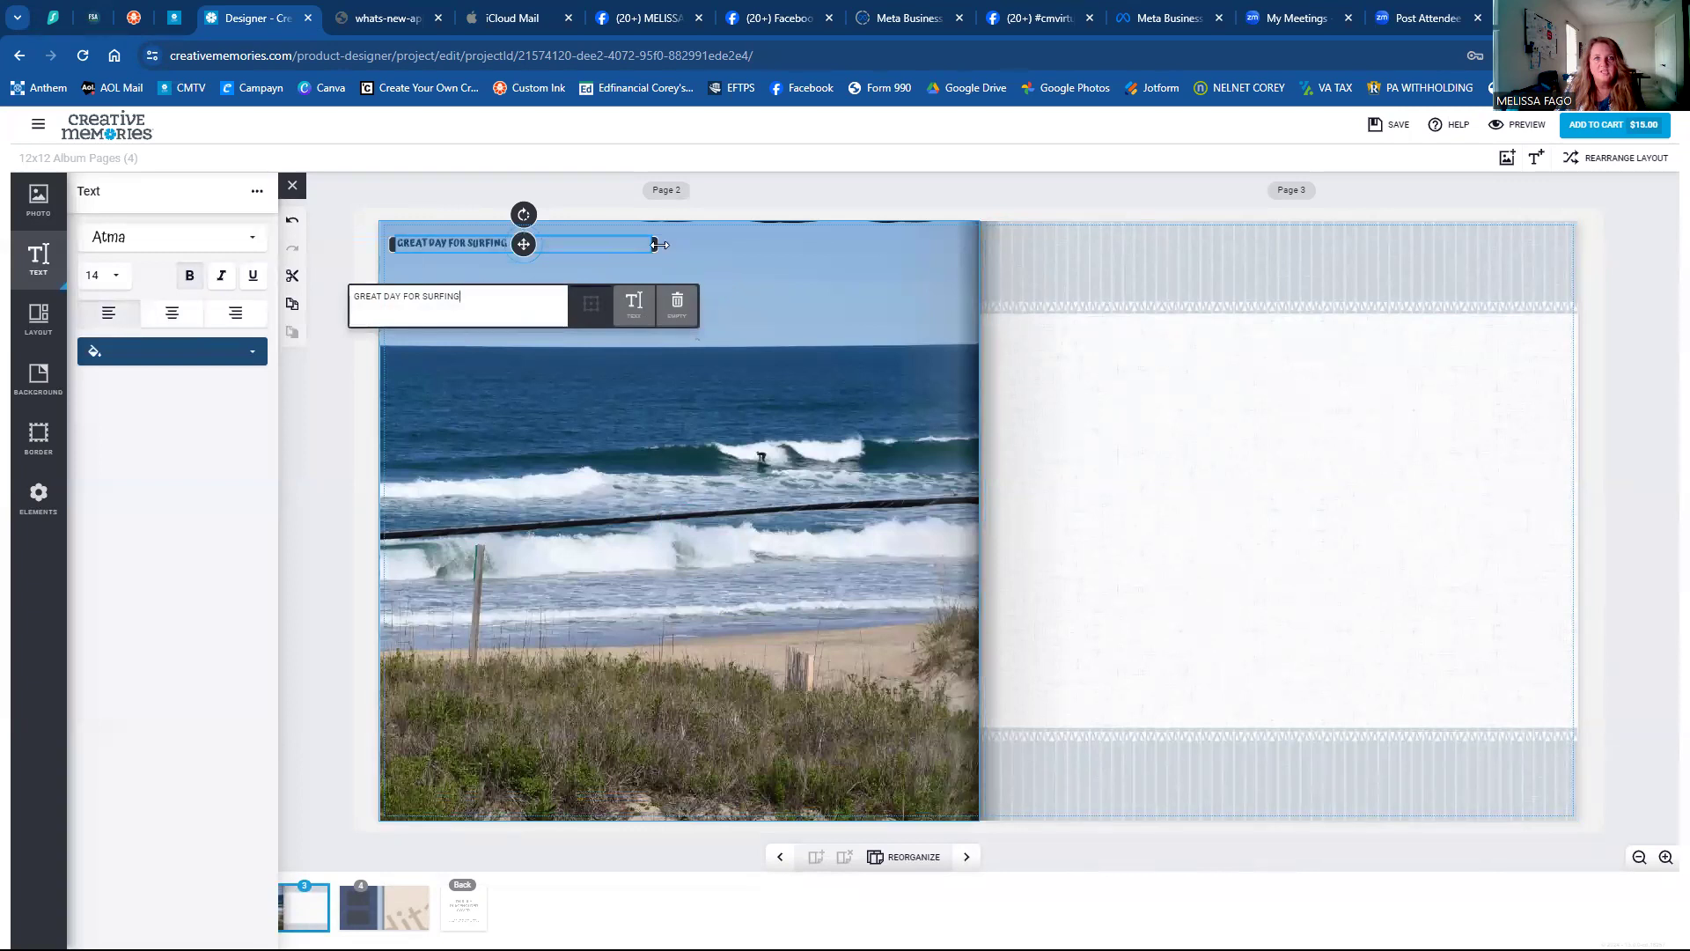
drag(645, 235, 480, 248)
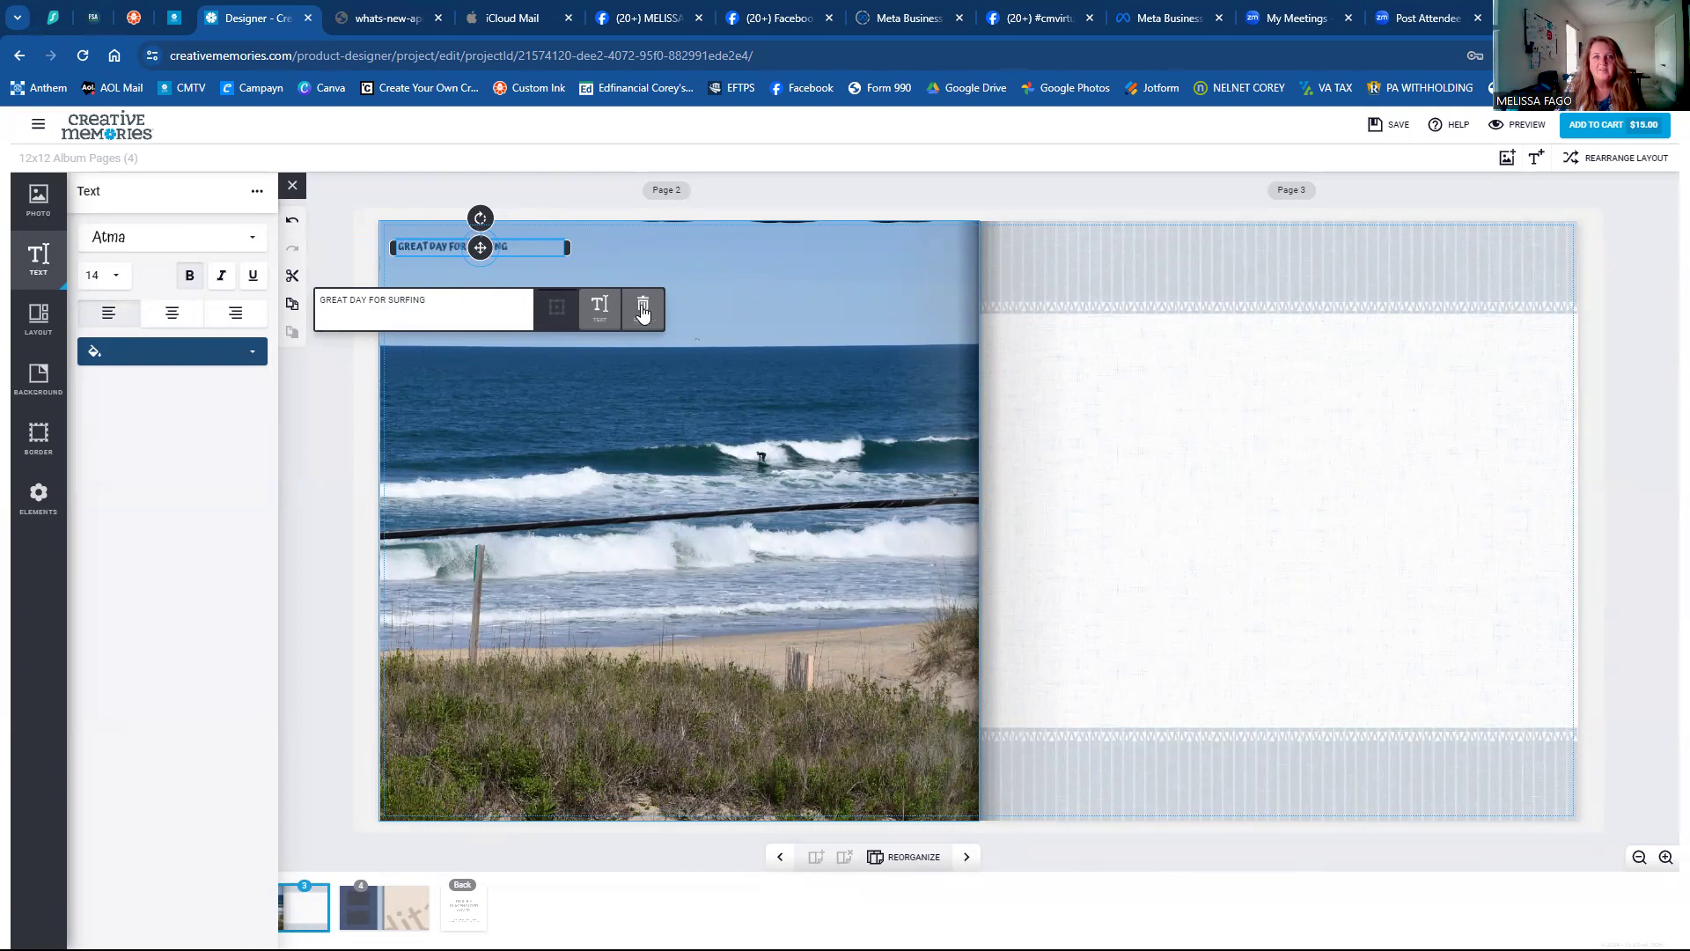
click(757, 290)
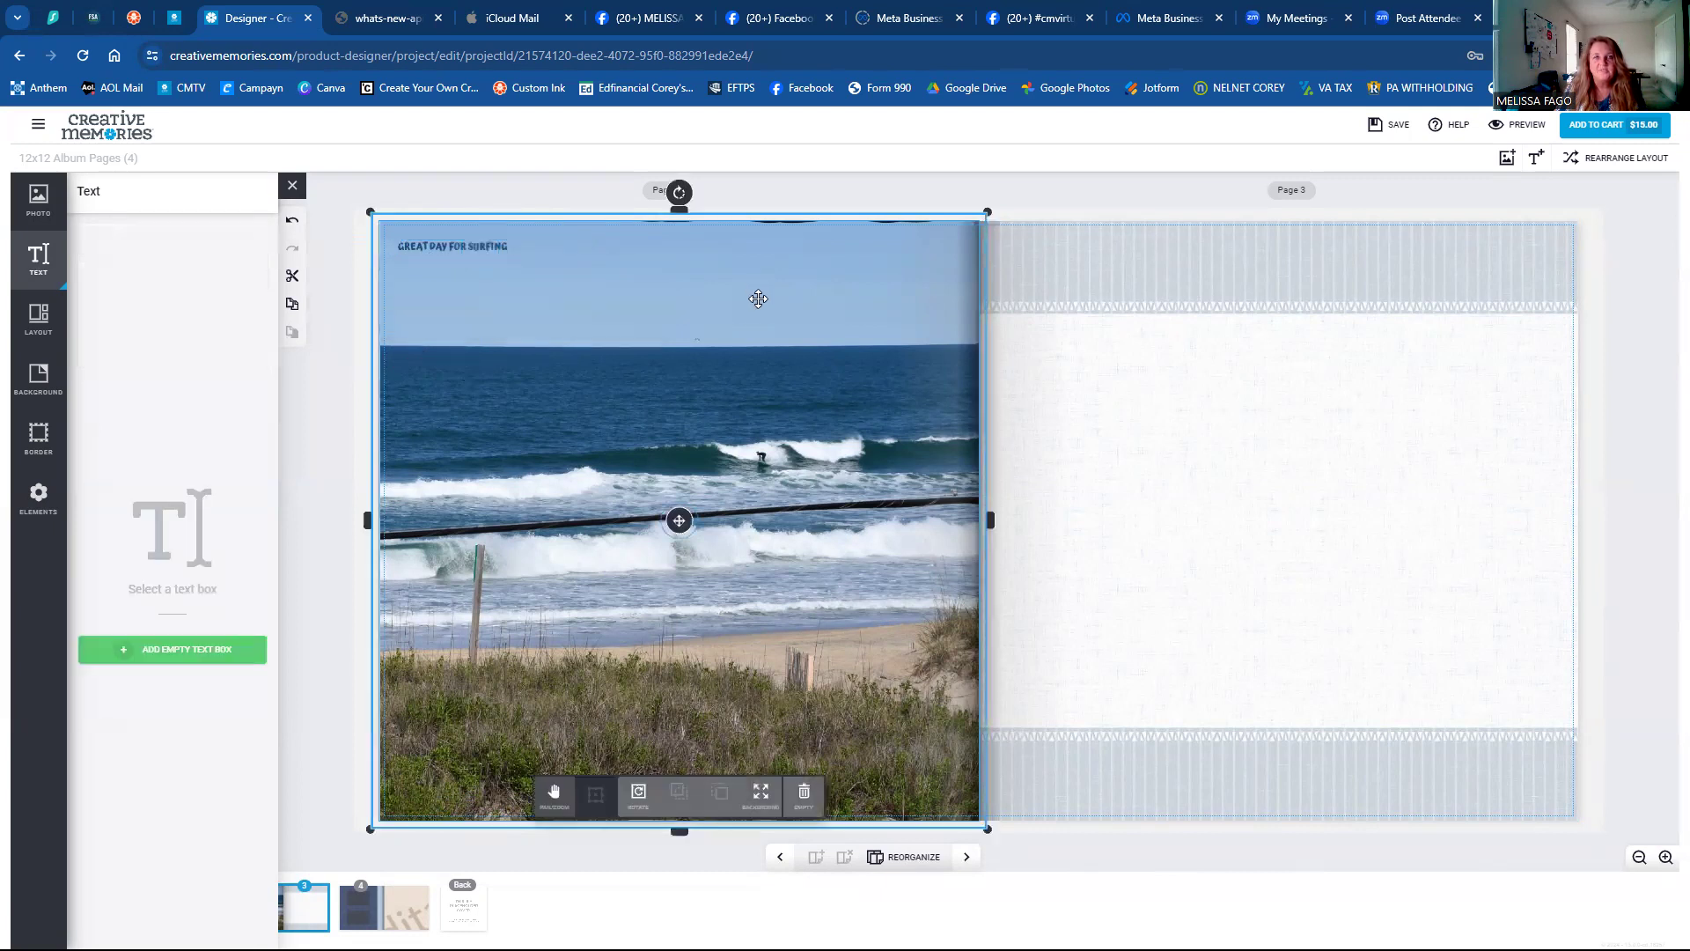
click(1118, 359)
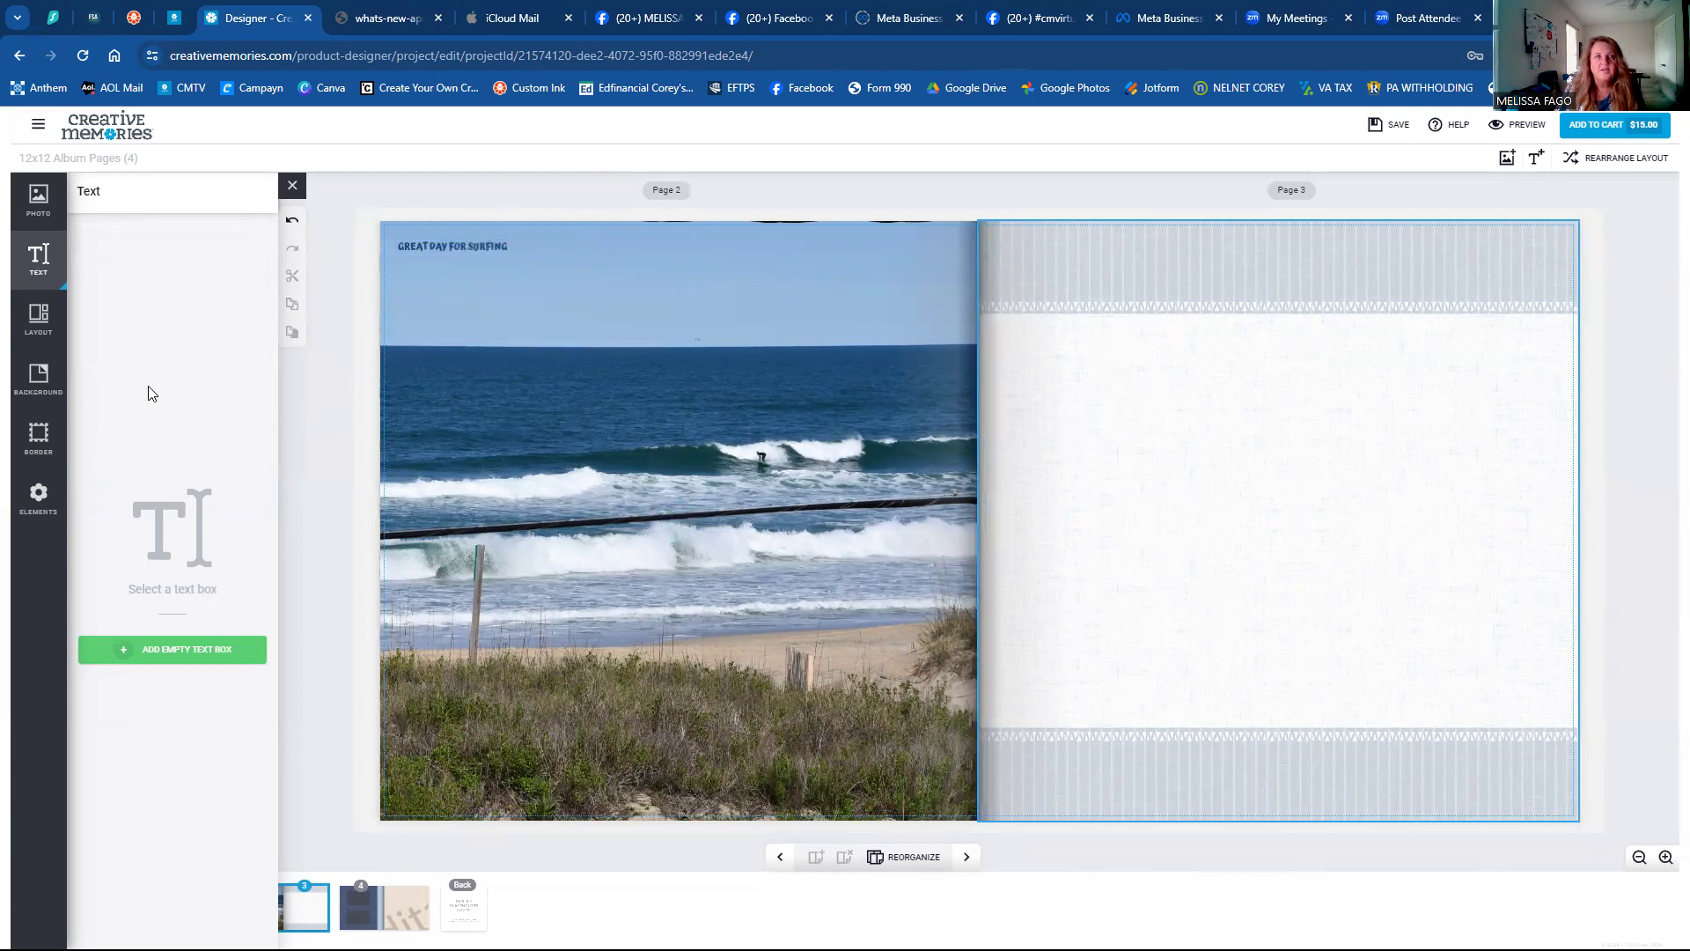
Apply the wide-photo With Text layout to page 3.
click(38, 319)
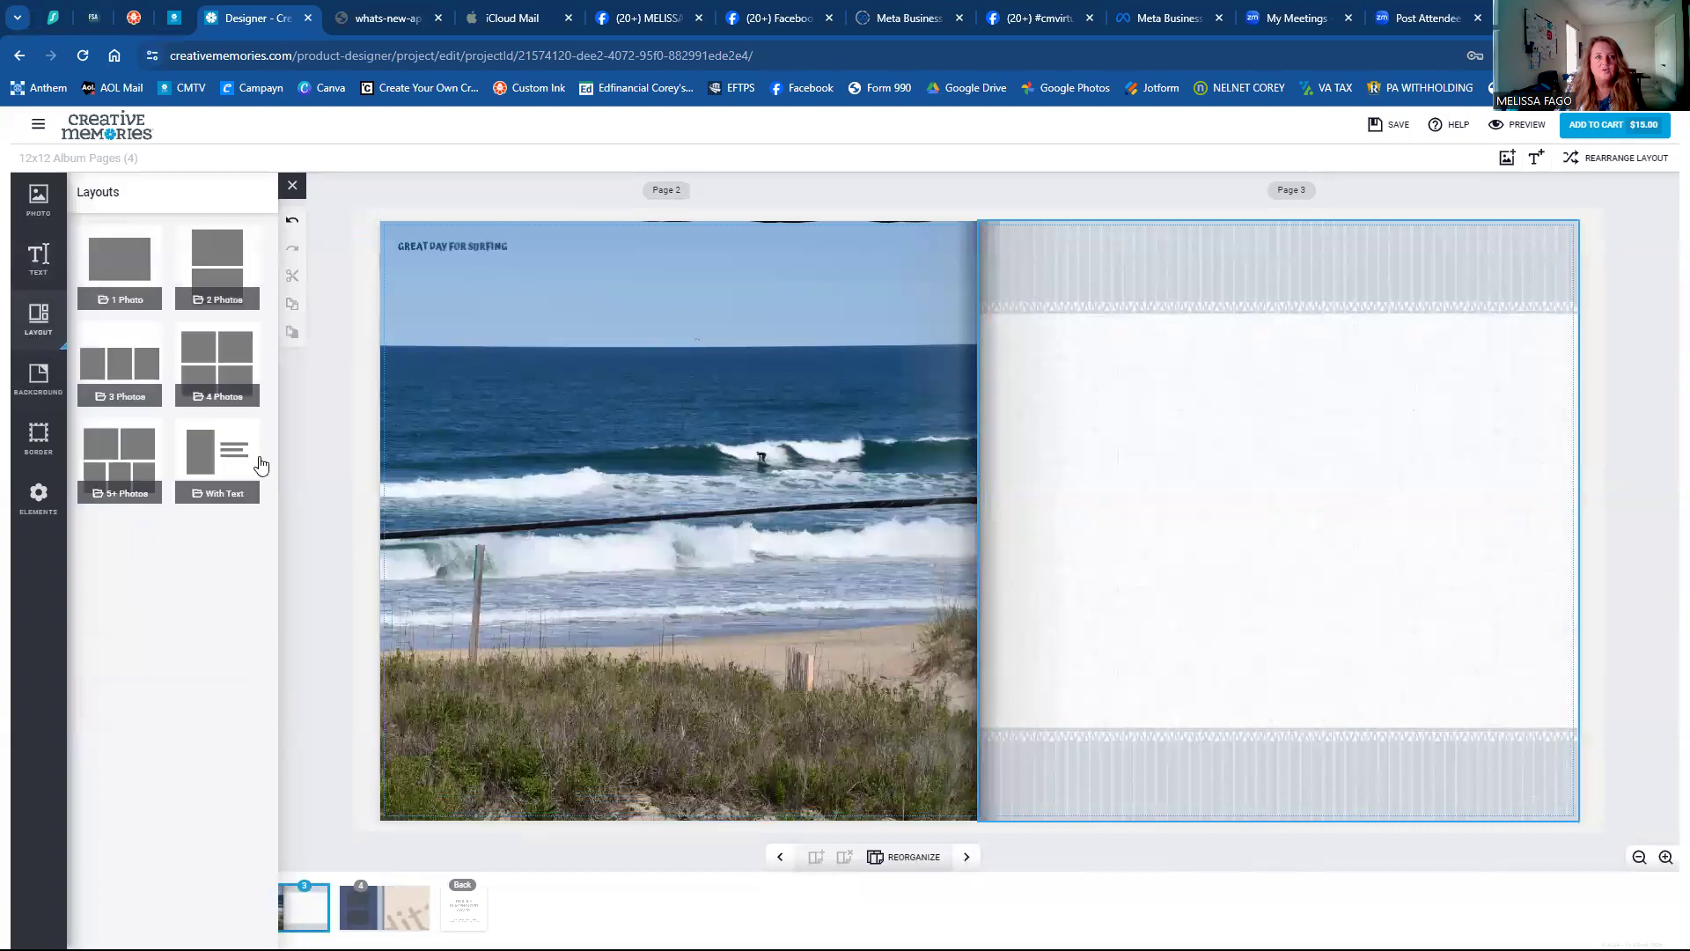
click(208, 465)
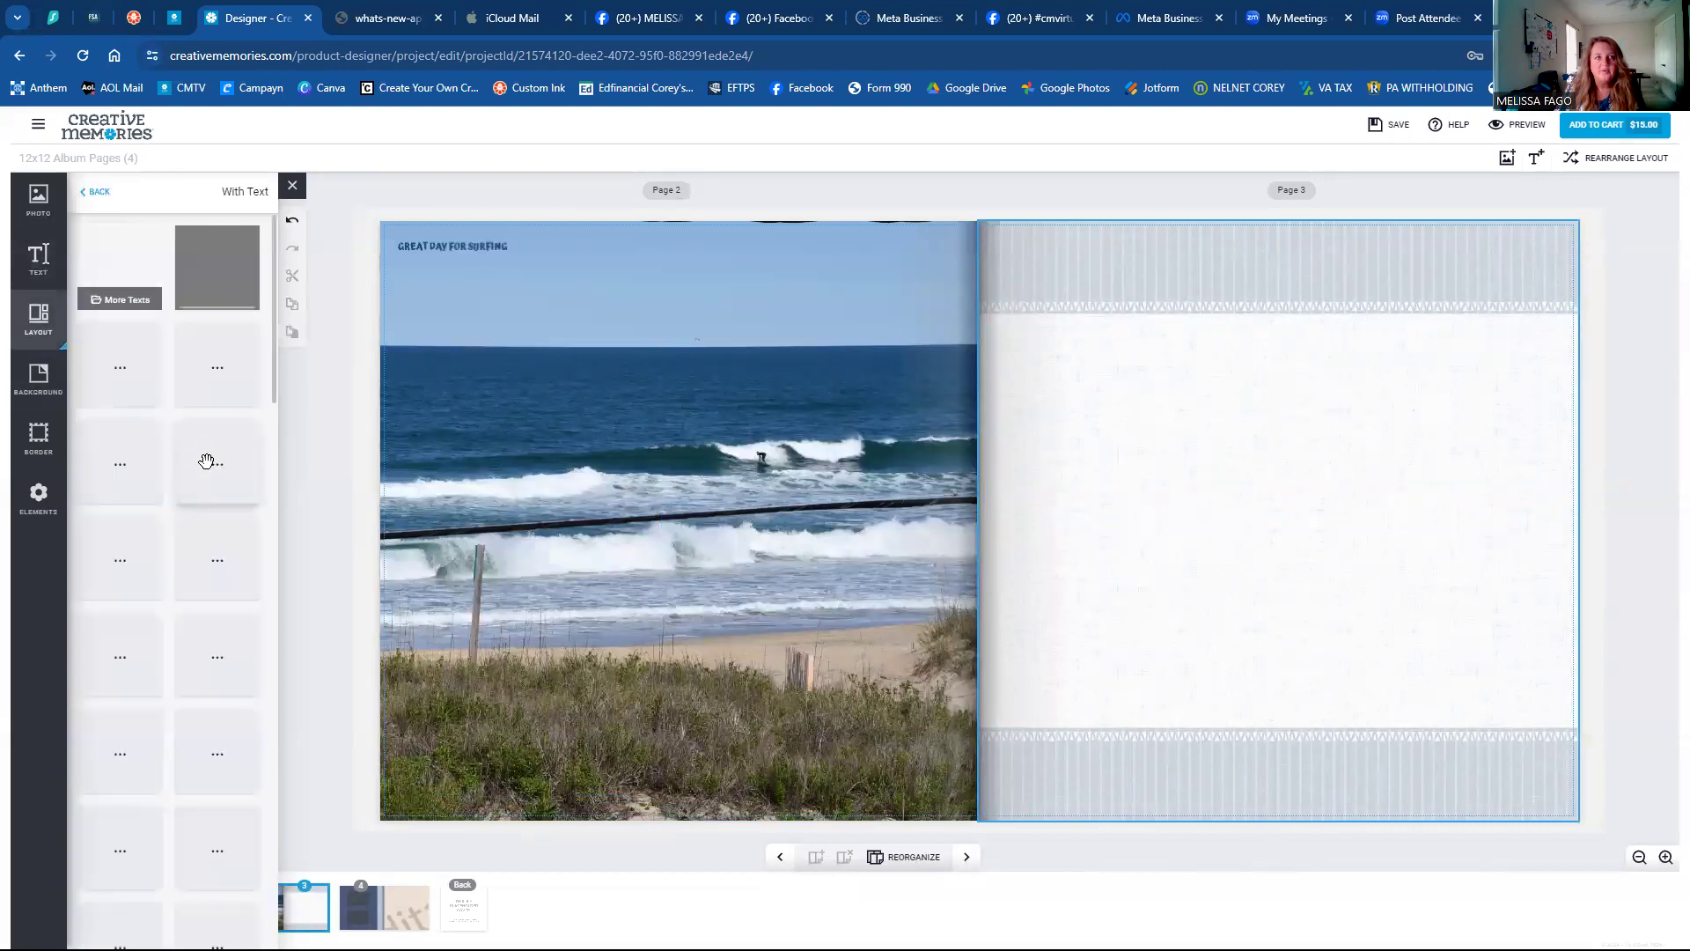
click(202, 734)
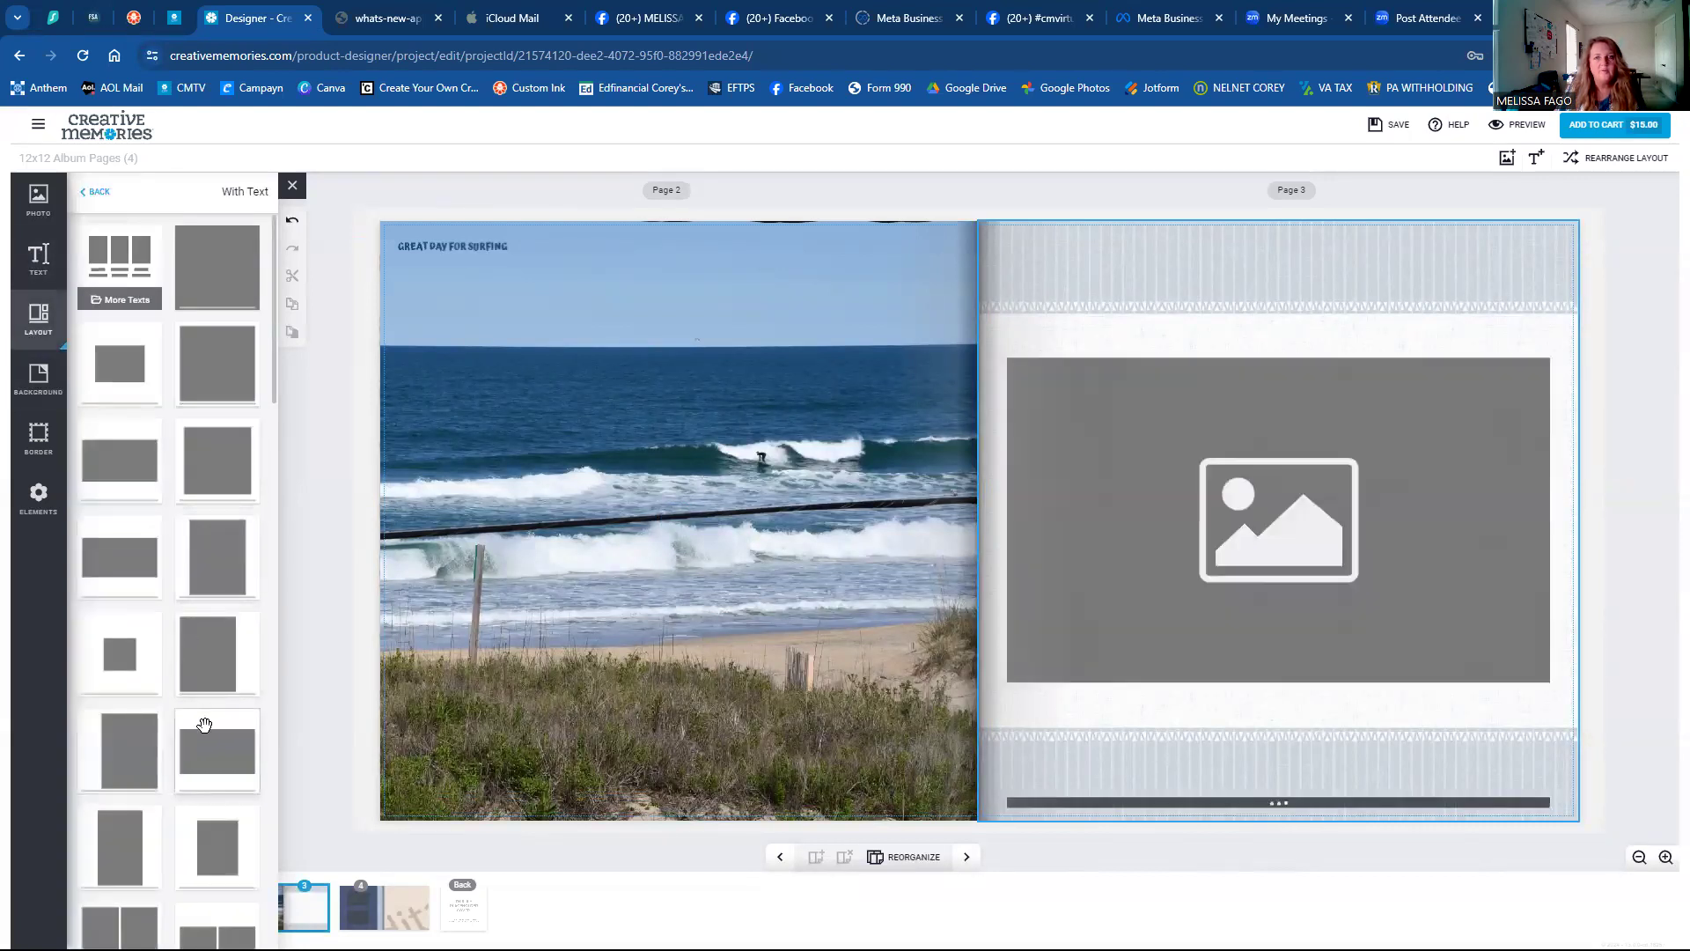
click(588, 474)
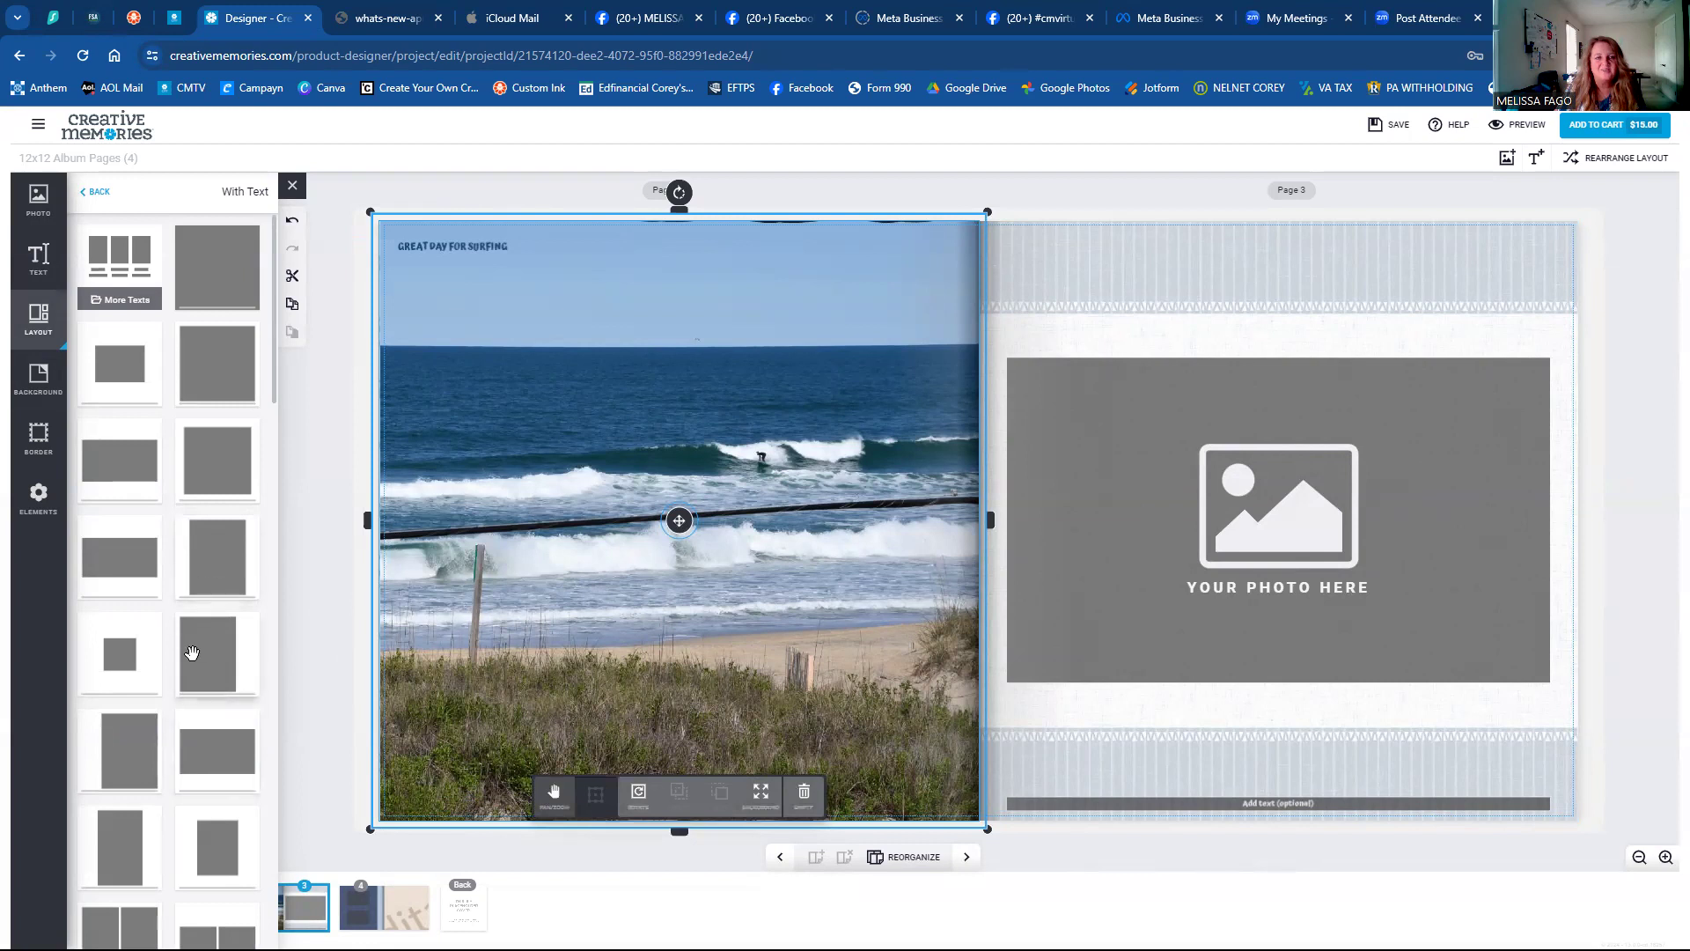
Try several single-, two- and three-photo layouts on page 2, settling on the 2x2 four-photo grid.
click(220, 550)
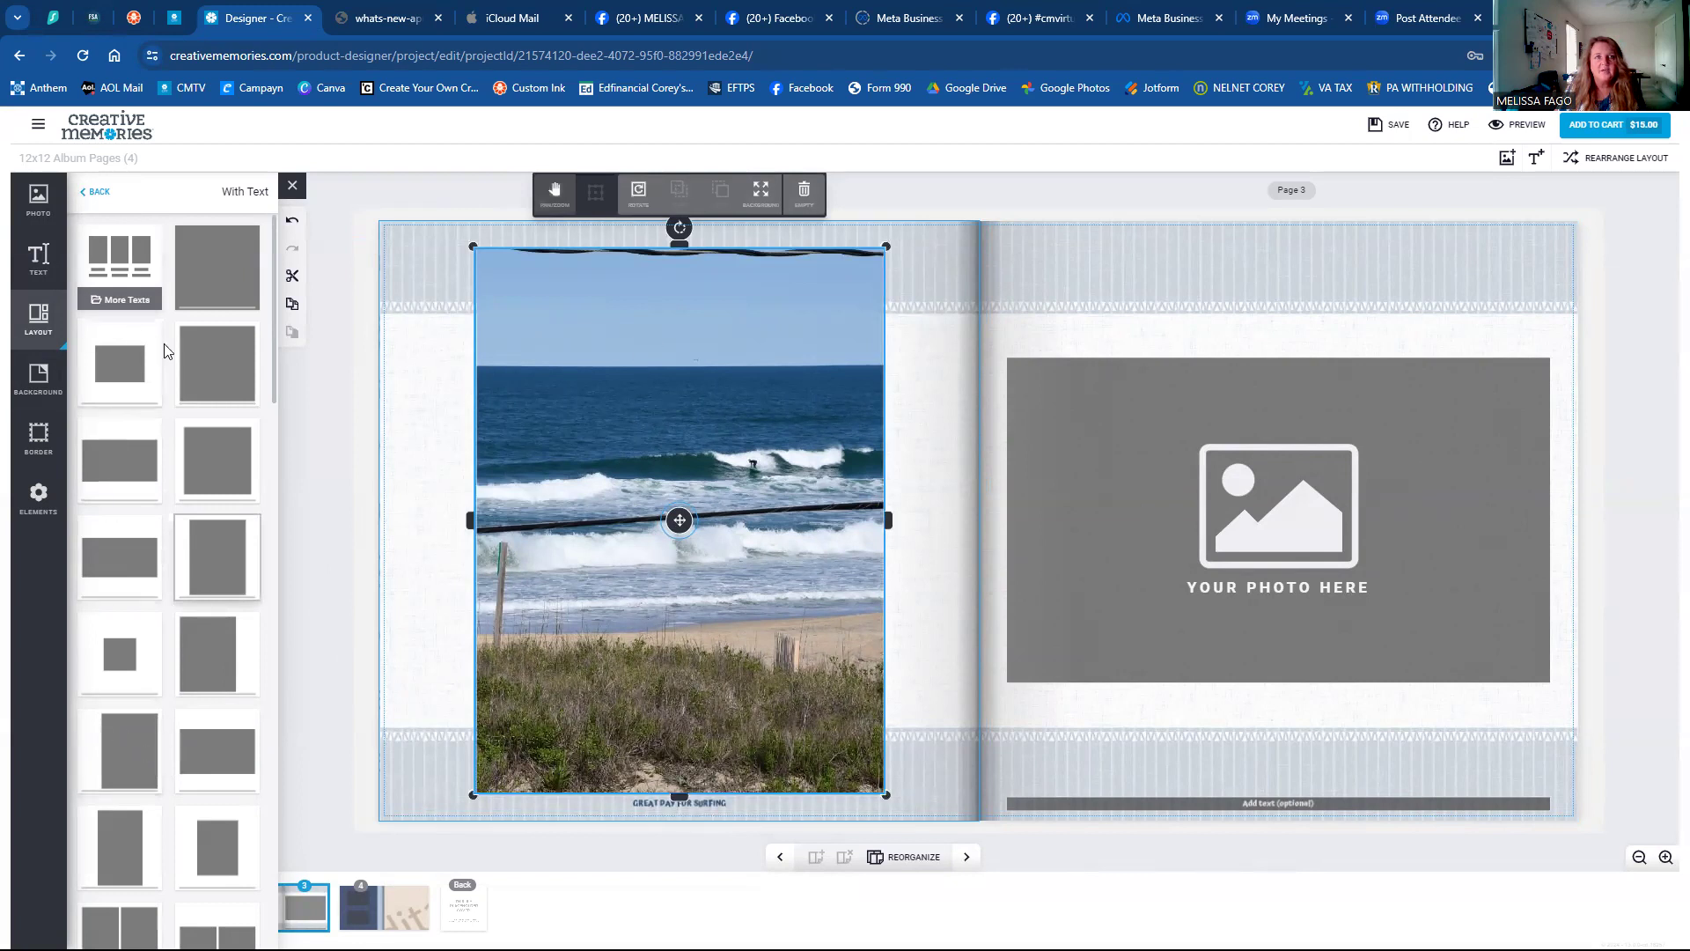
click(120, 383)
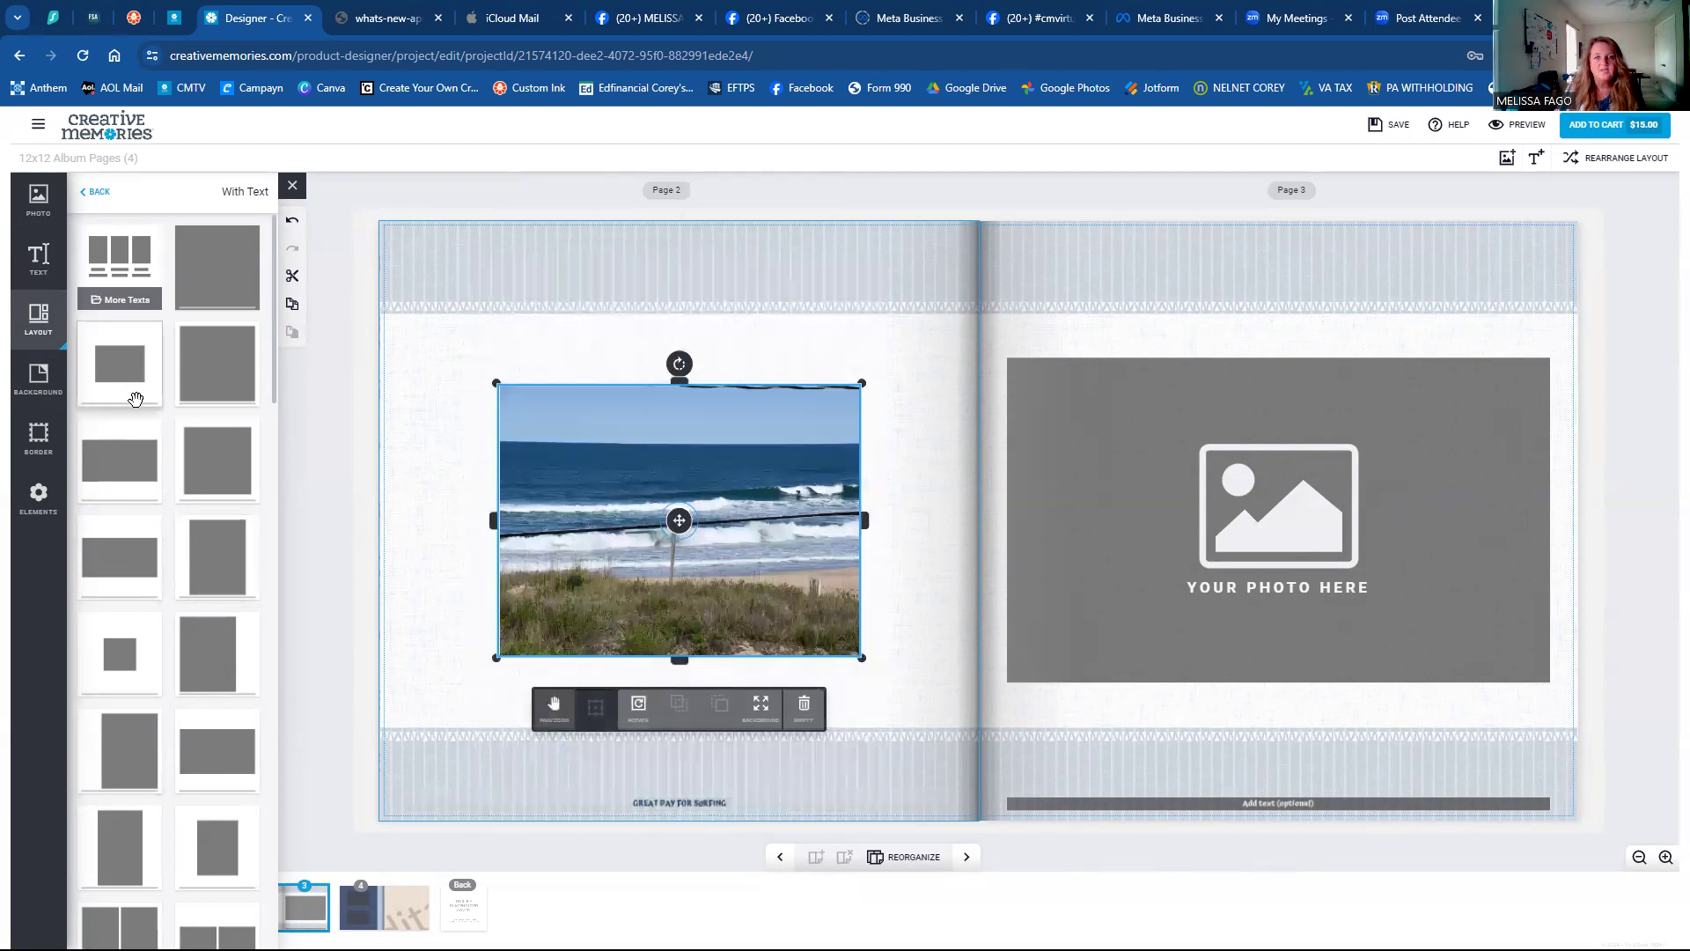
scroll(137, 410, down, 6)
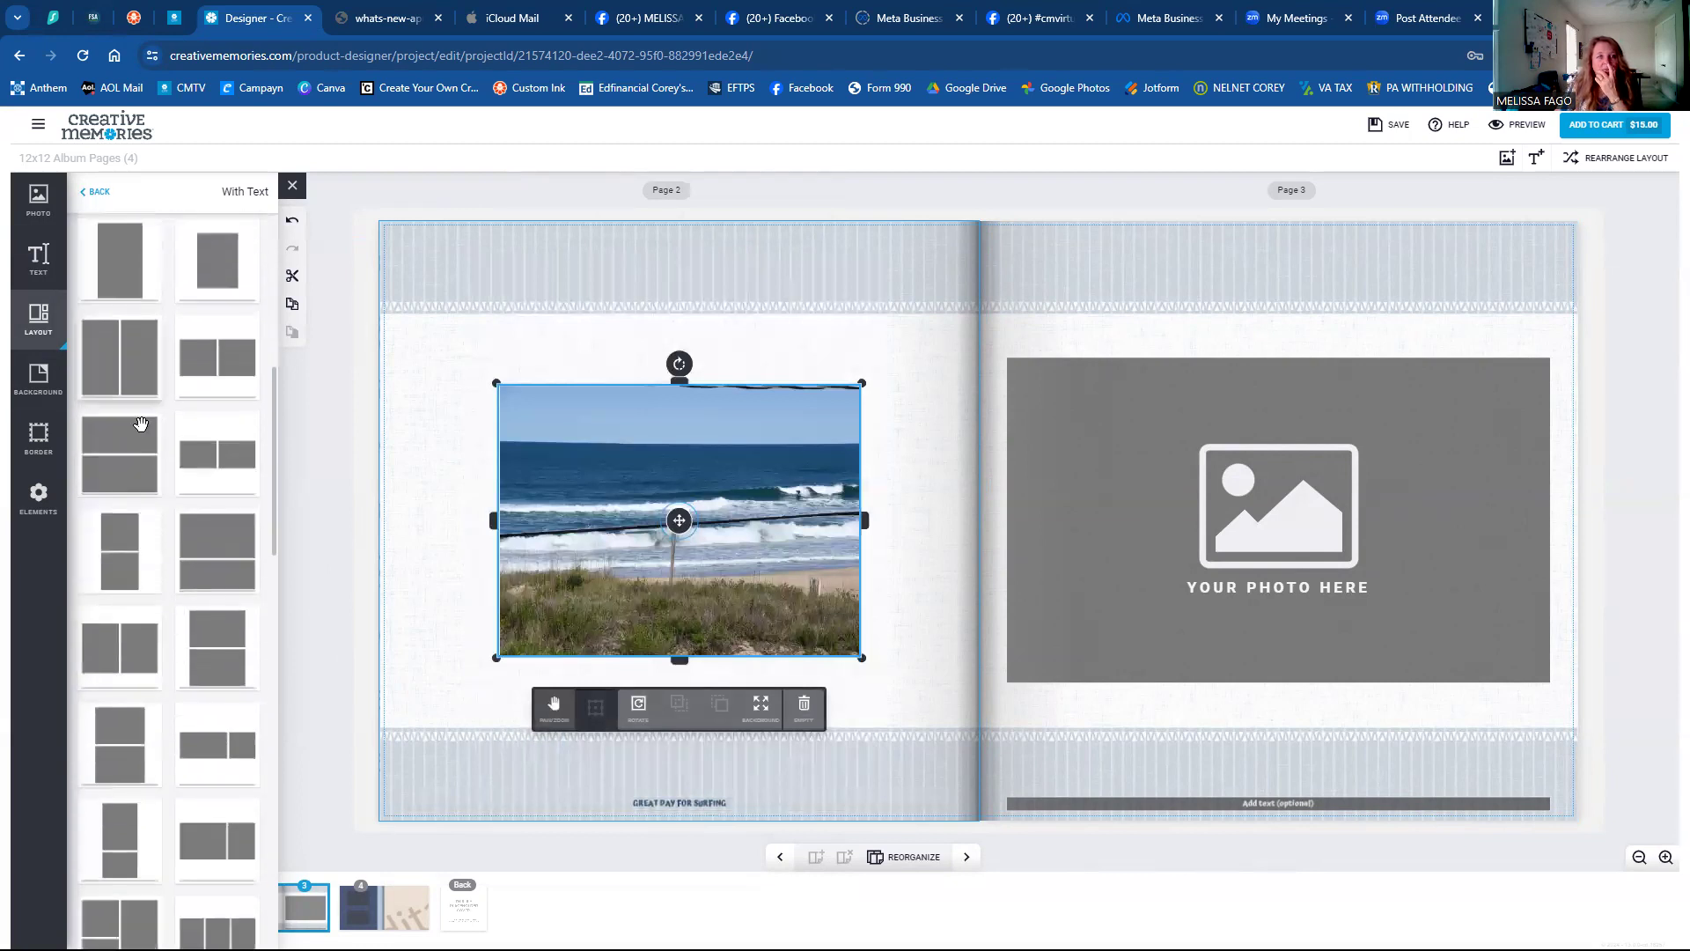
click(137, 438)
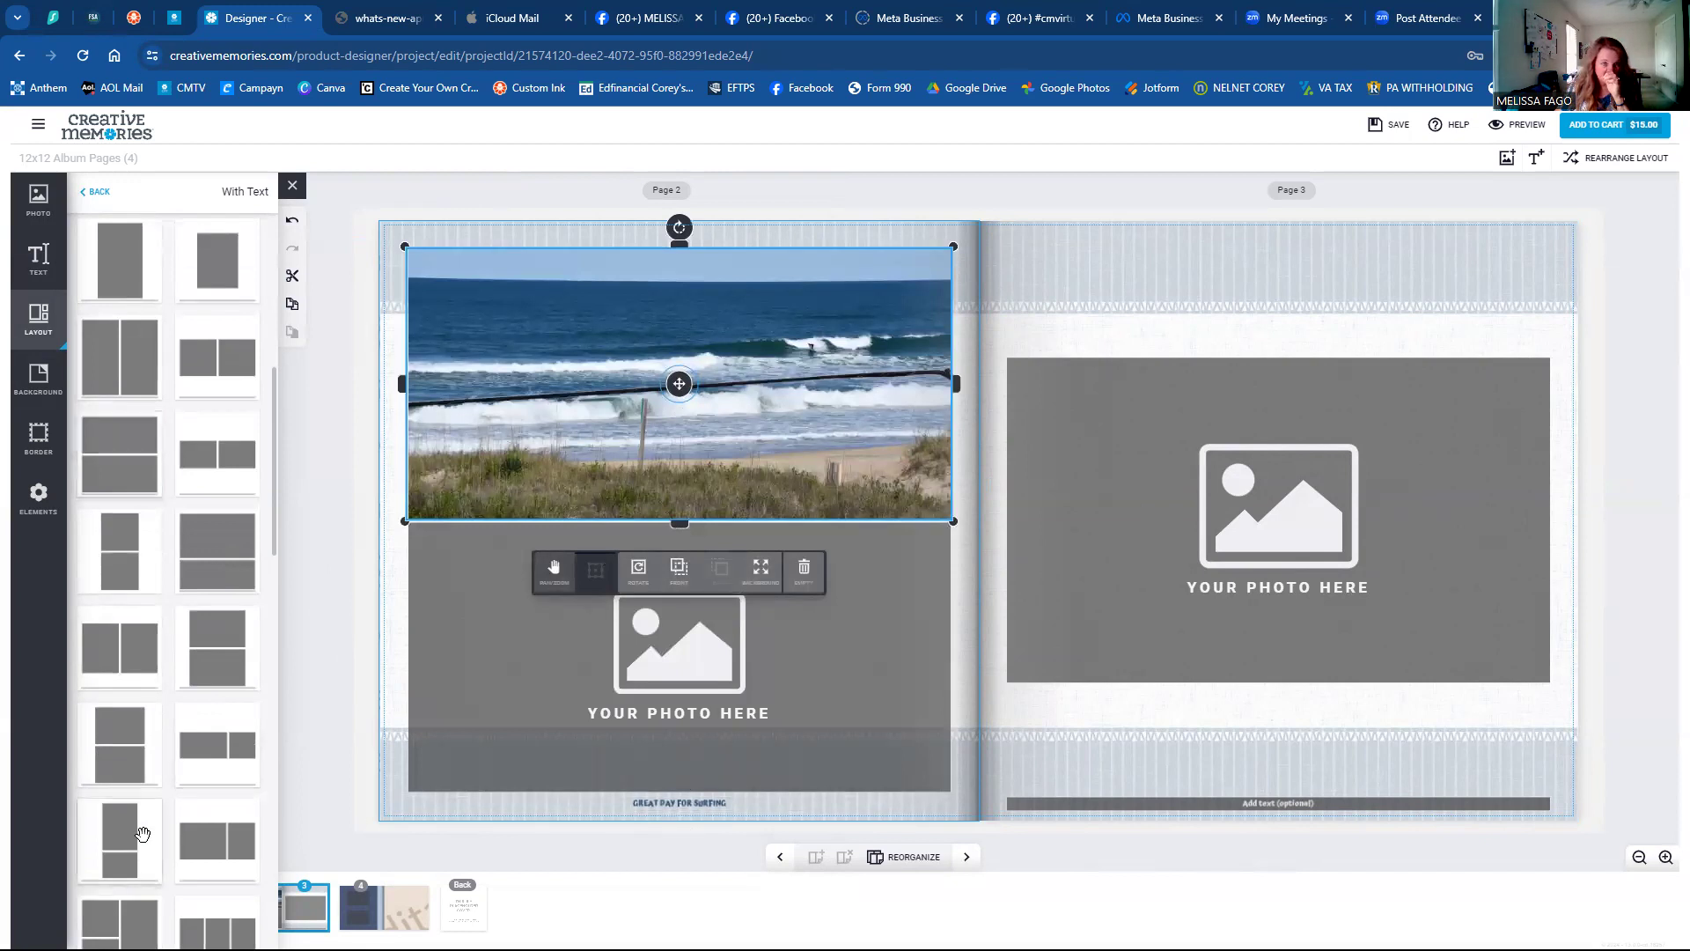
click(141, 833)
scroll(139, 779, down, 3)
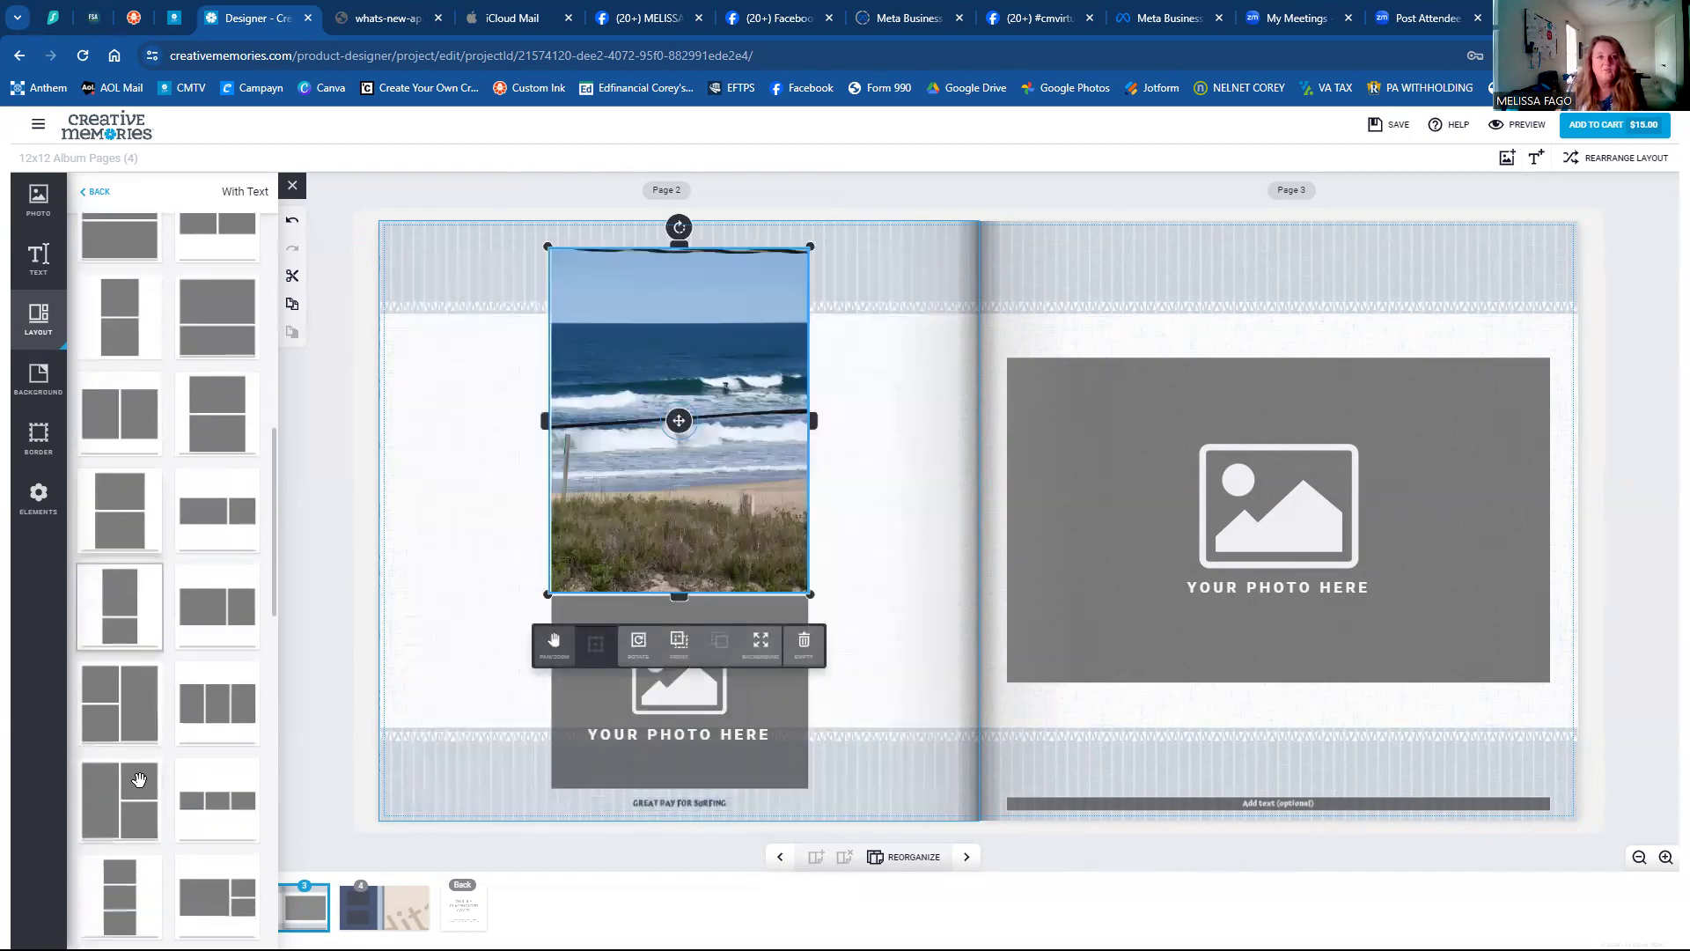
scroll(139, 779, down, 3)
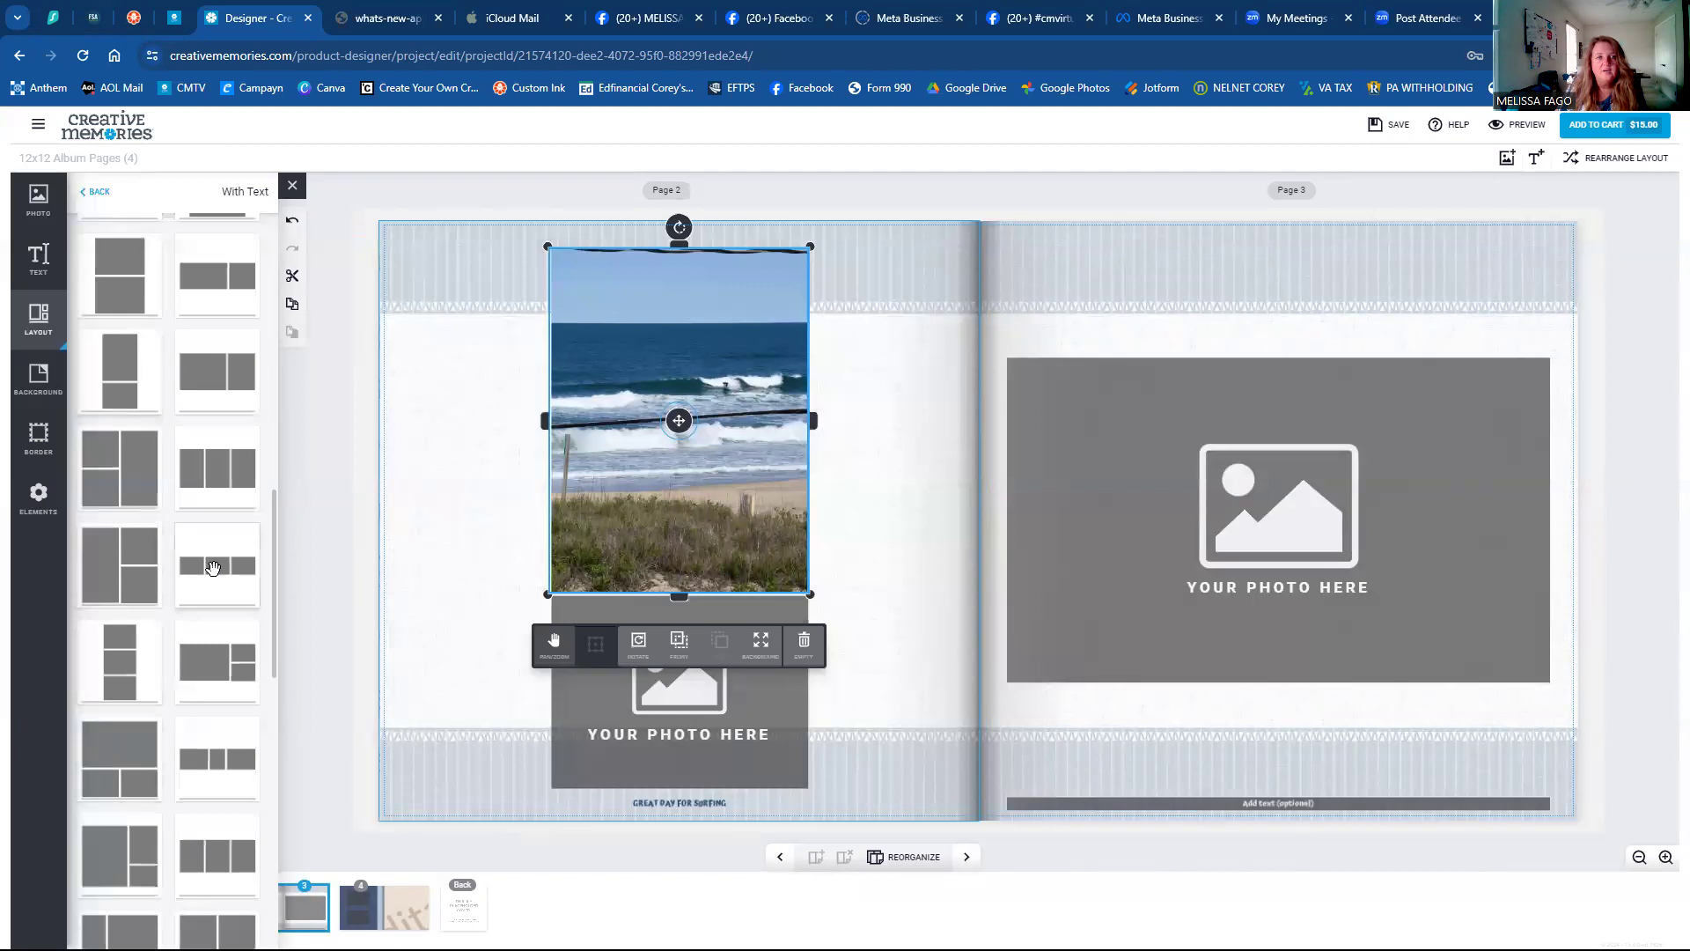
click(212, 567)
scroll(176, 775, down, 3)
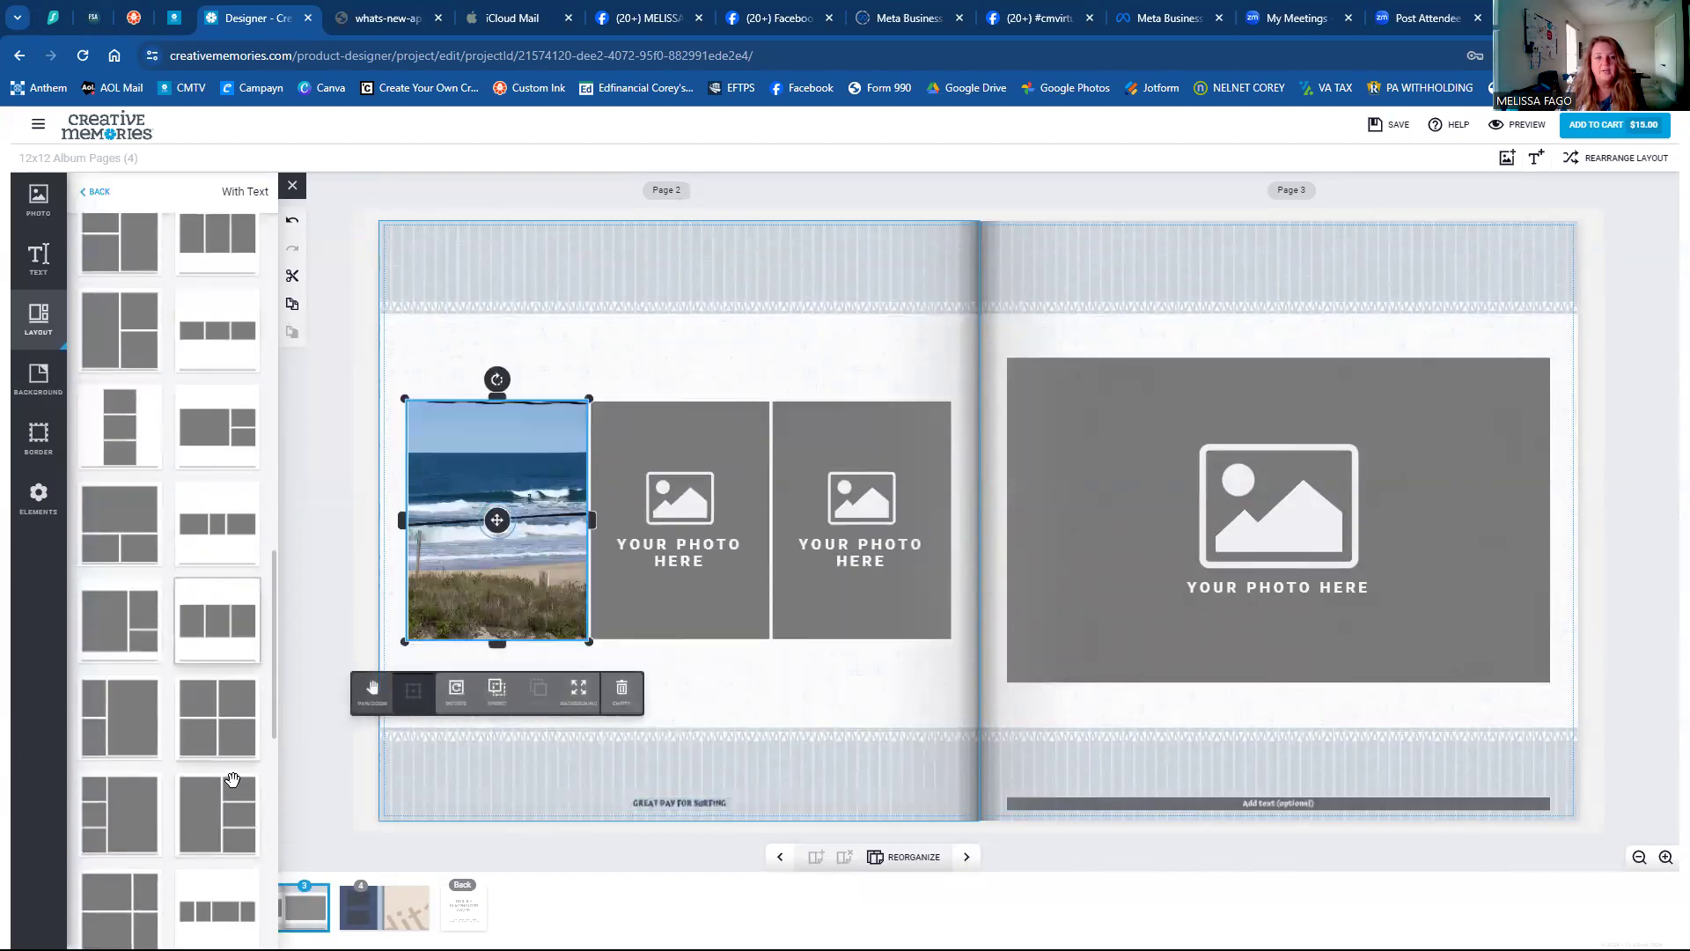
click(212, 742)
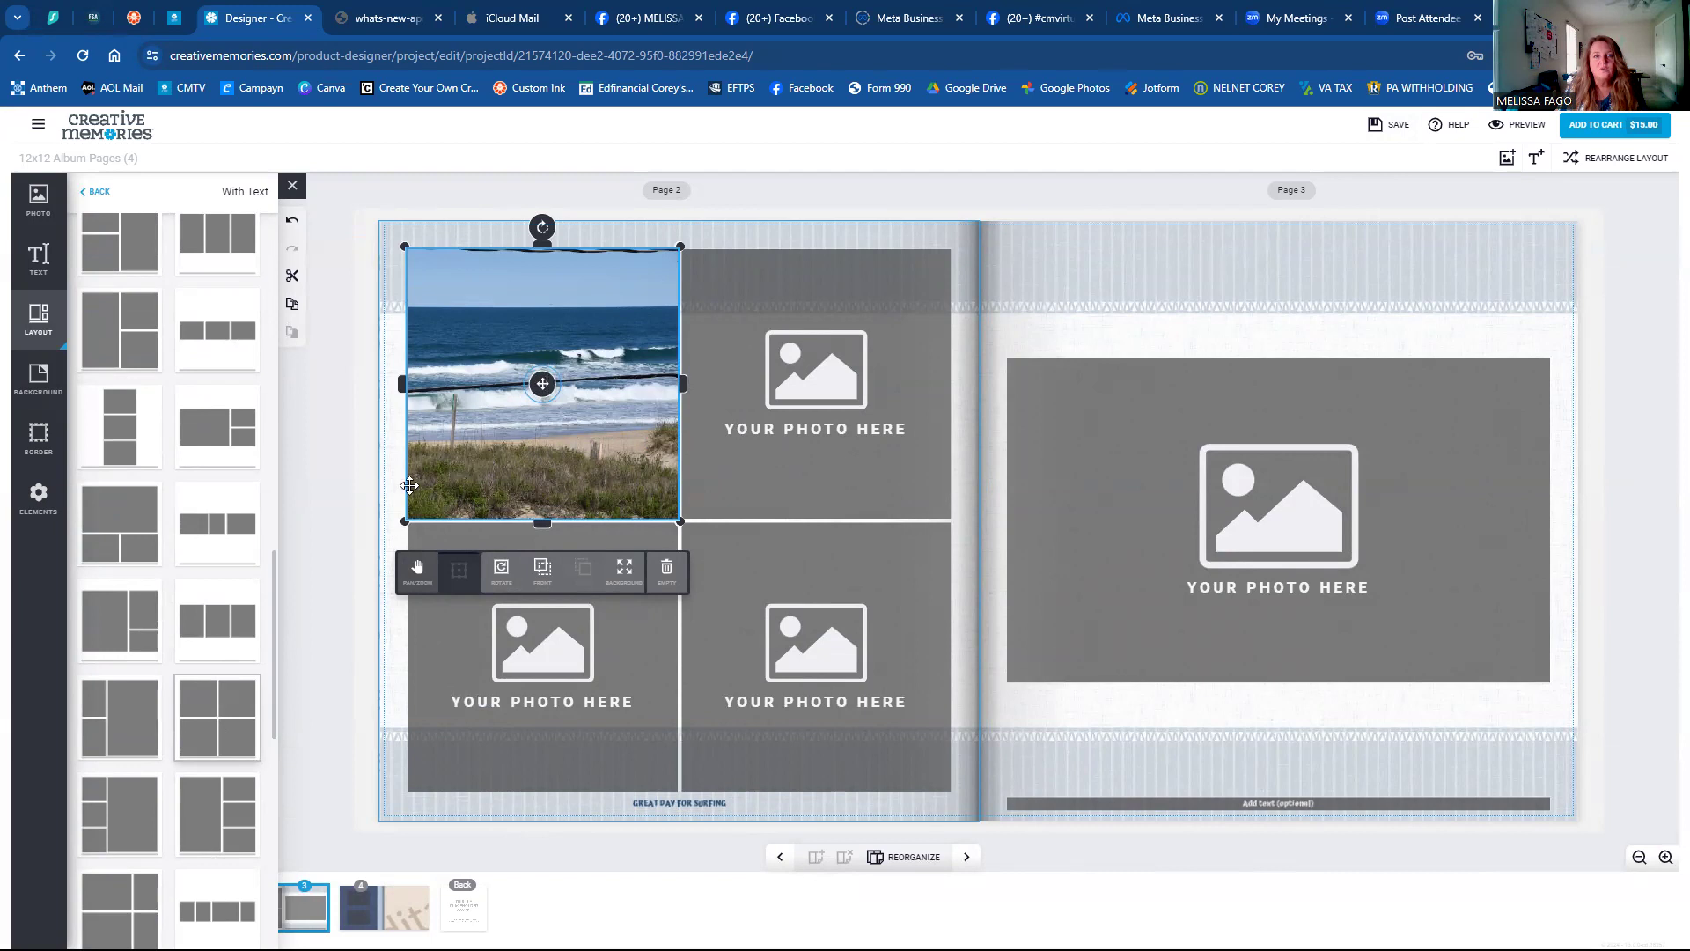
click(1156, 491)
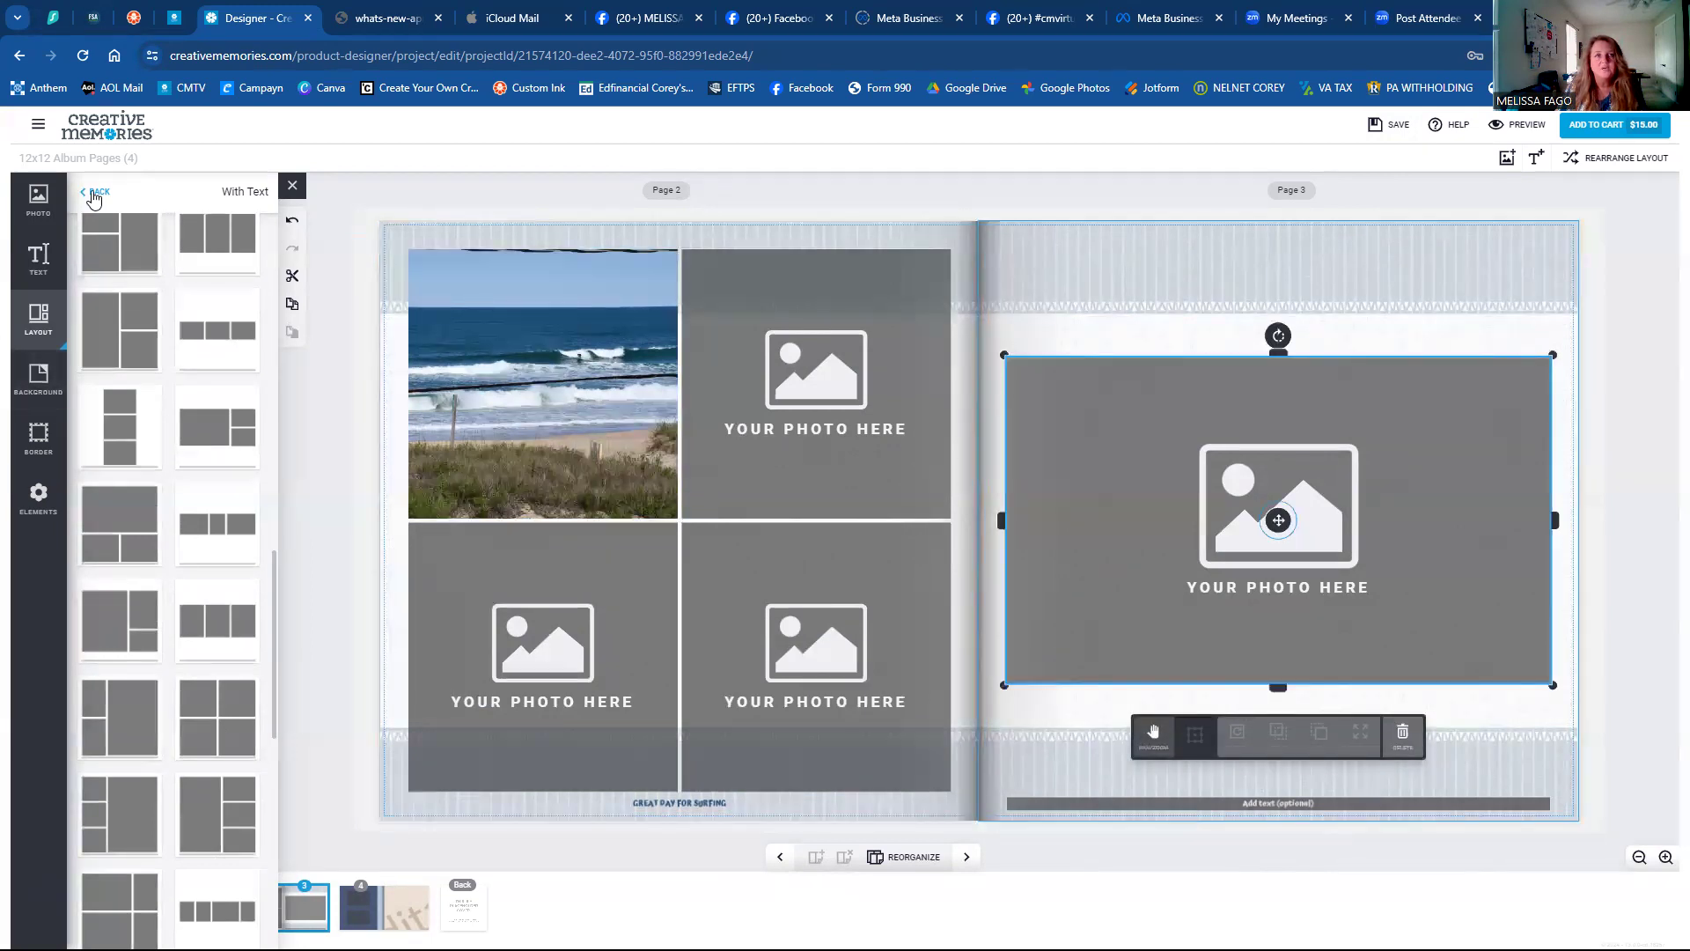
Fill page 3's frame with the dune fence photo, make it the page background, and shift it slightly.
click(93, 193)
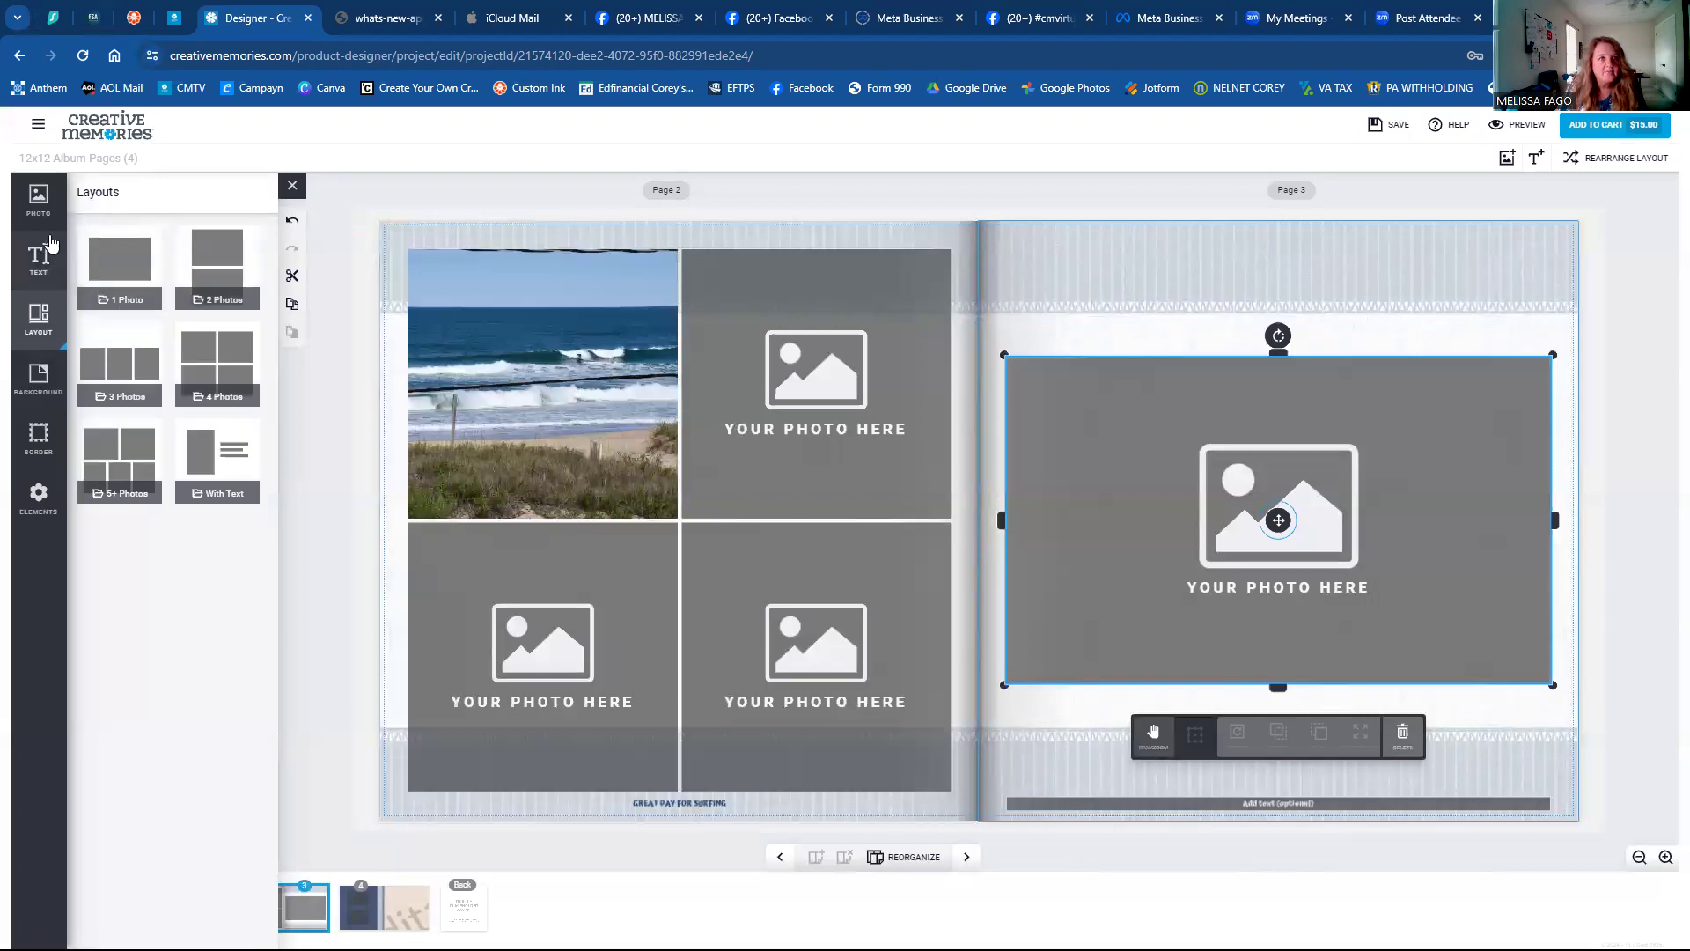
click(38, 199)
scroll(174, 563, down, 5)
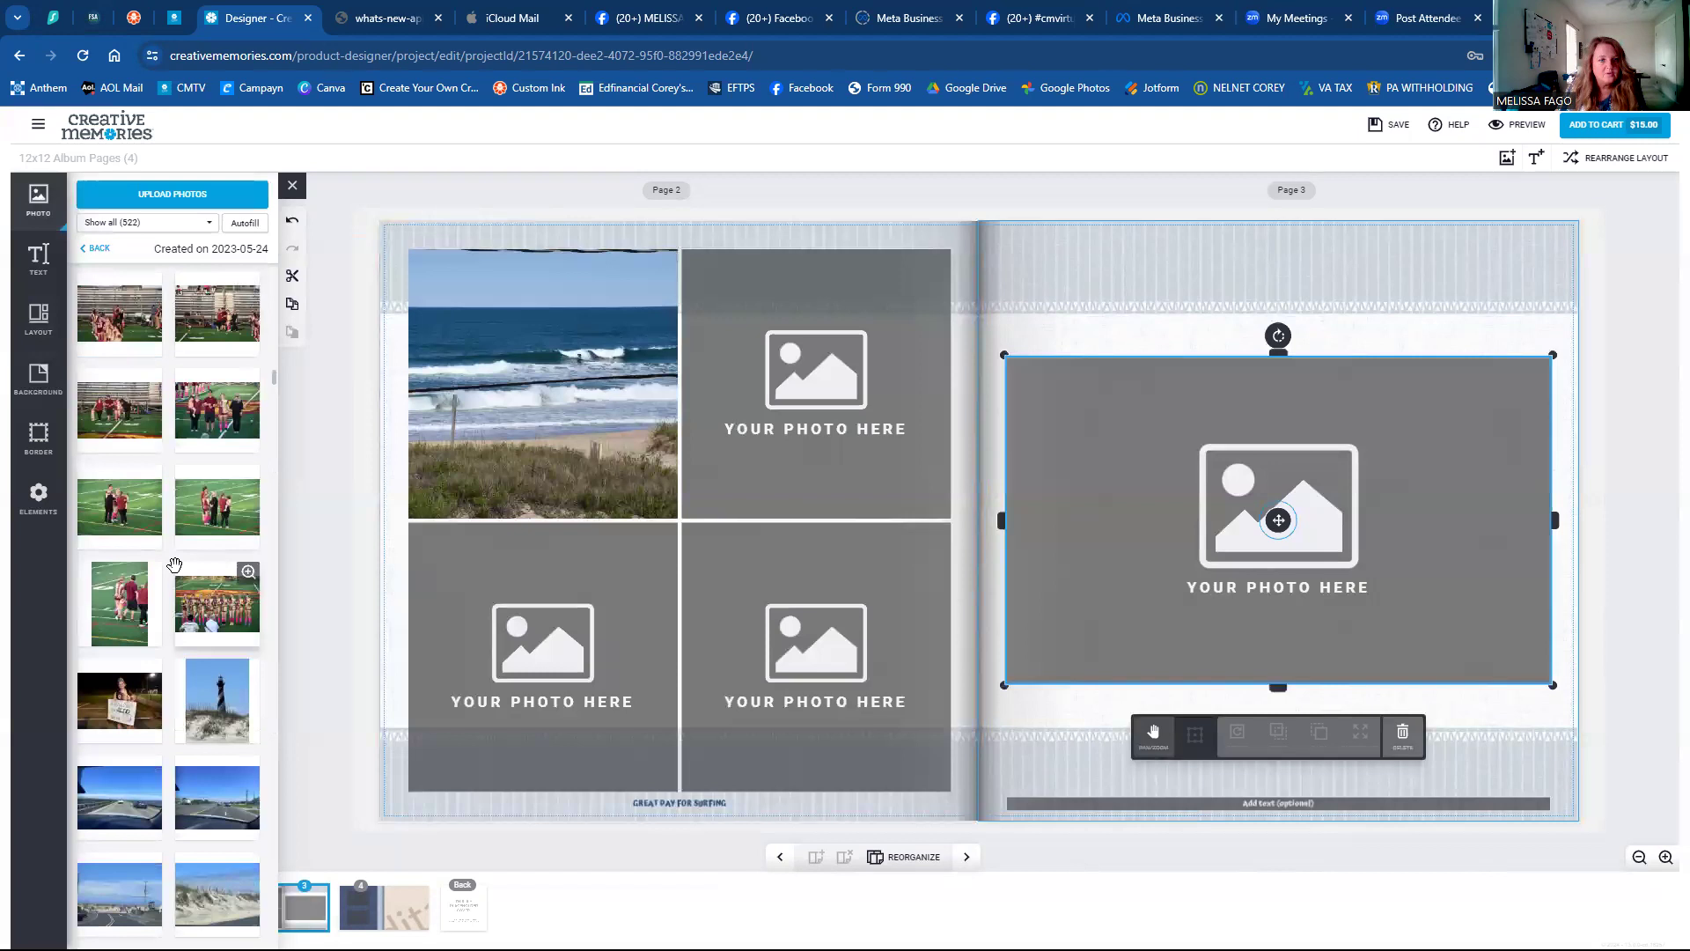
scroll(175, 564, down, 4)
click(196, 552)
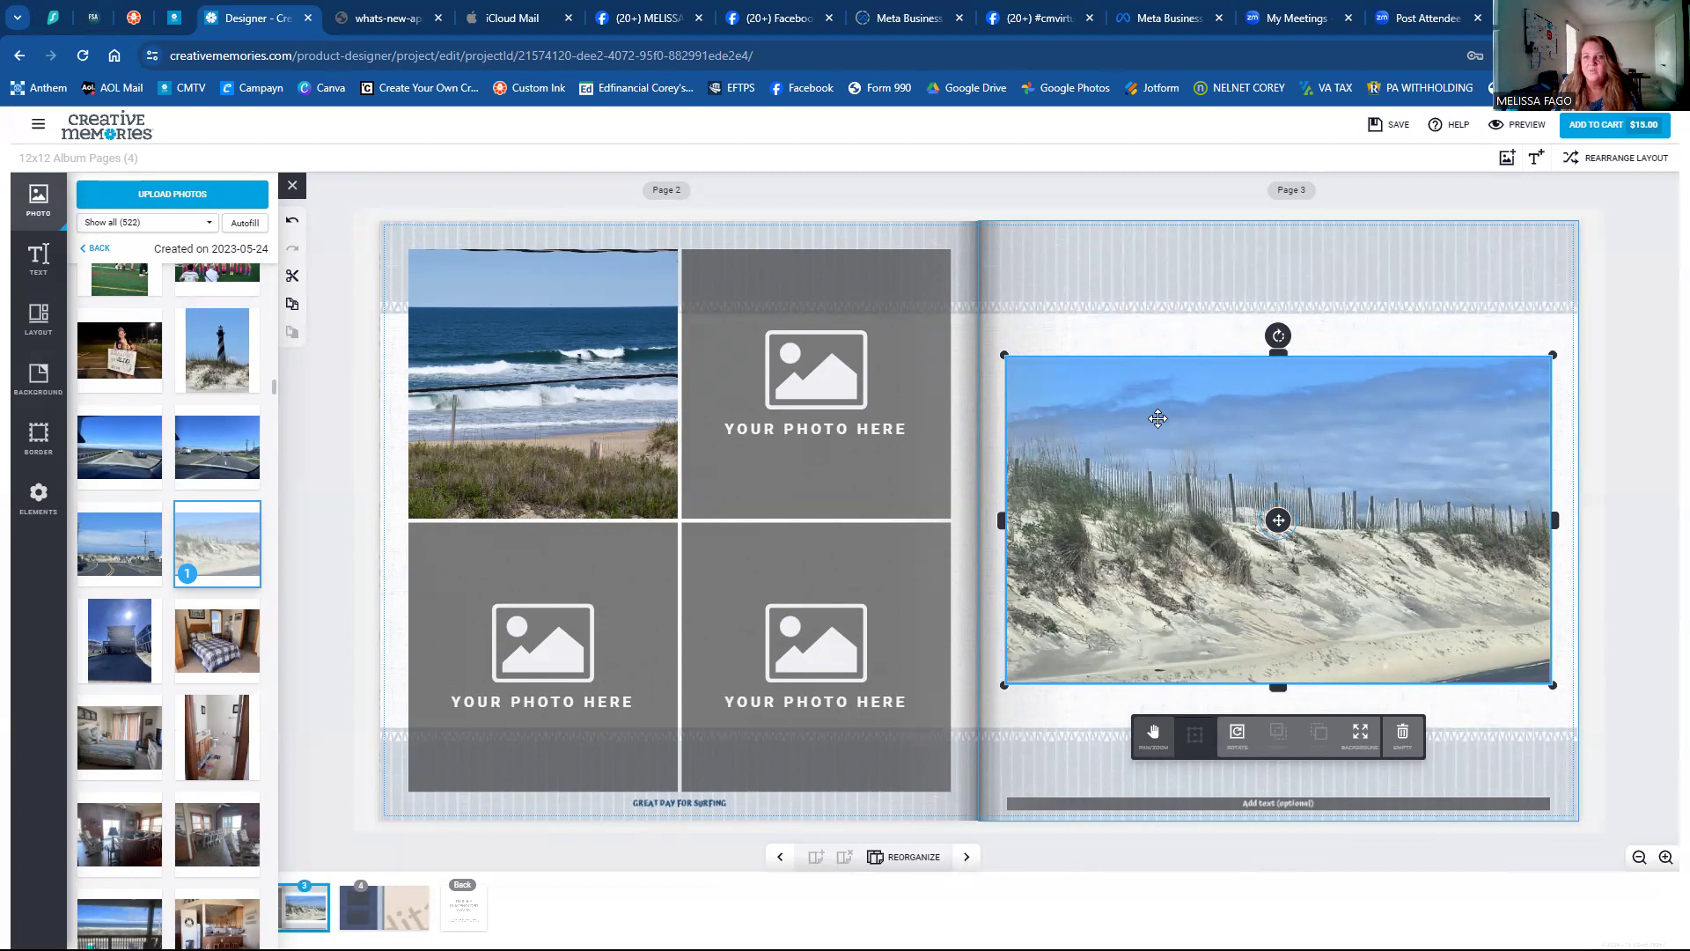
click(1360, 739)
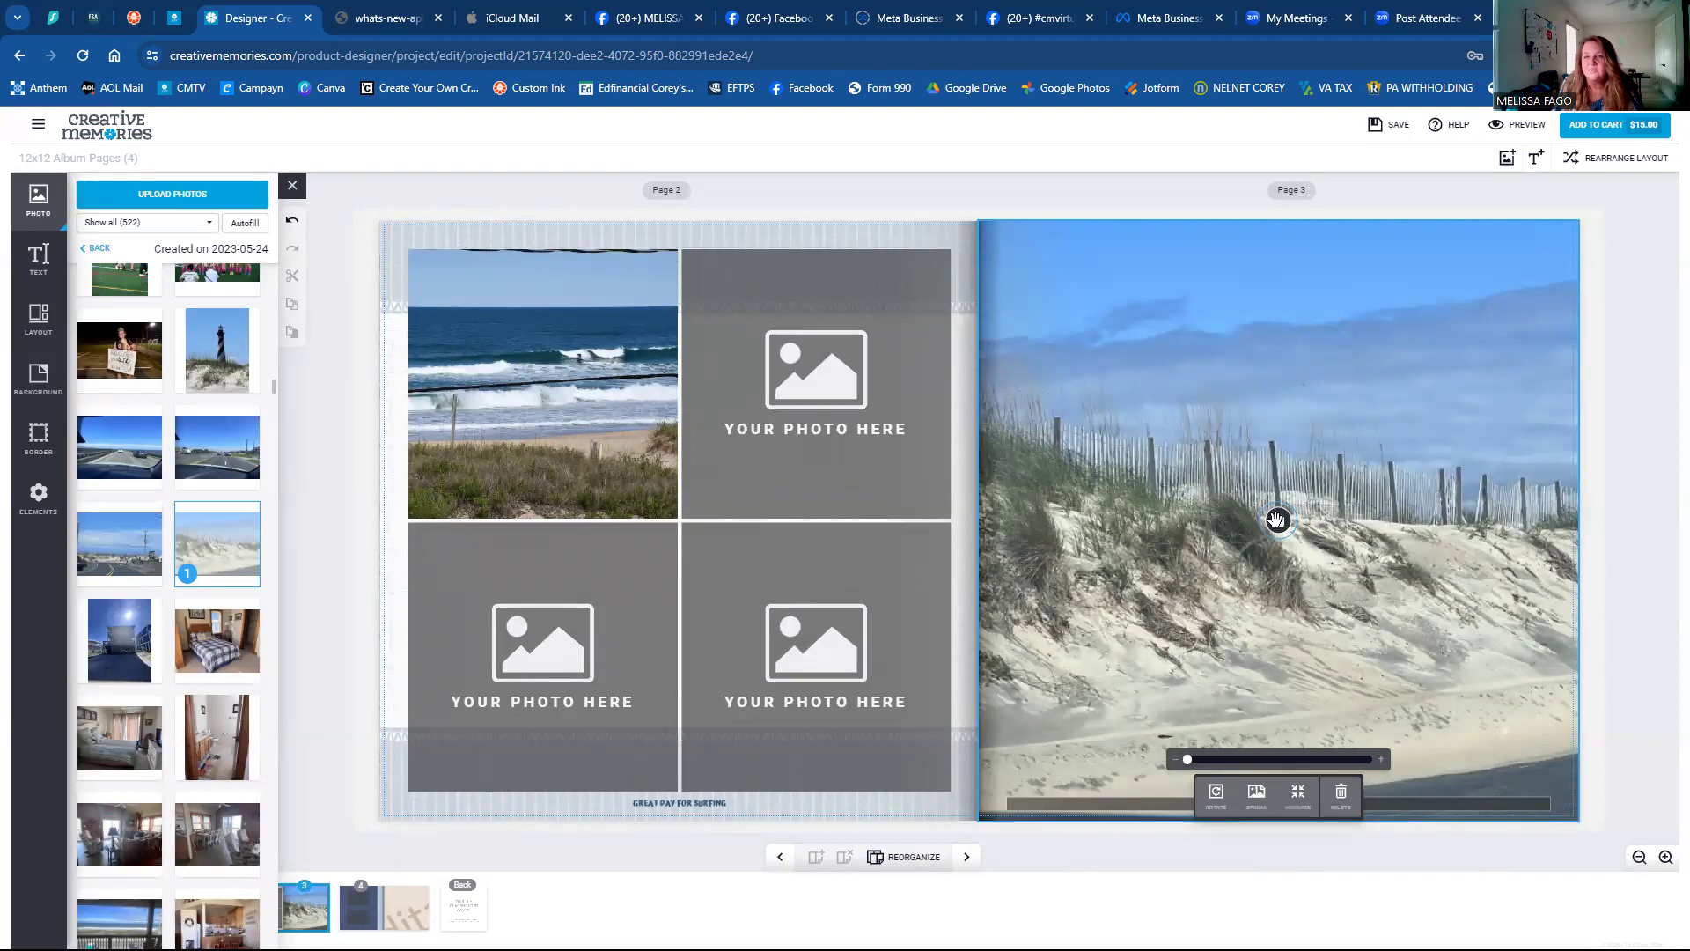
drag(1325, 525, 1379, 566)
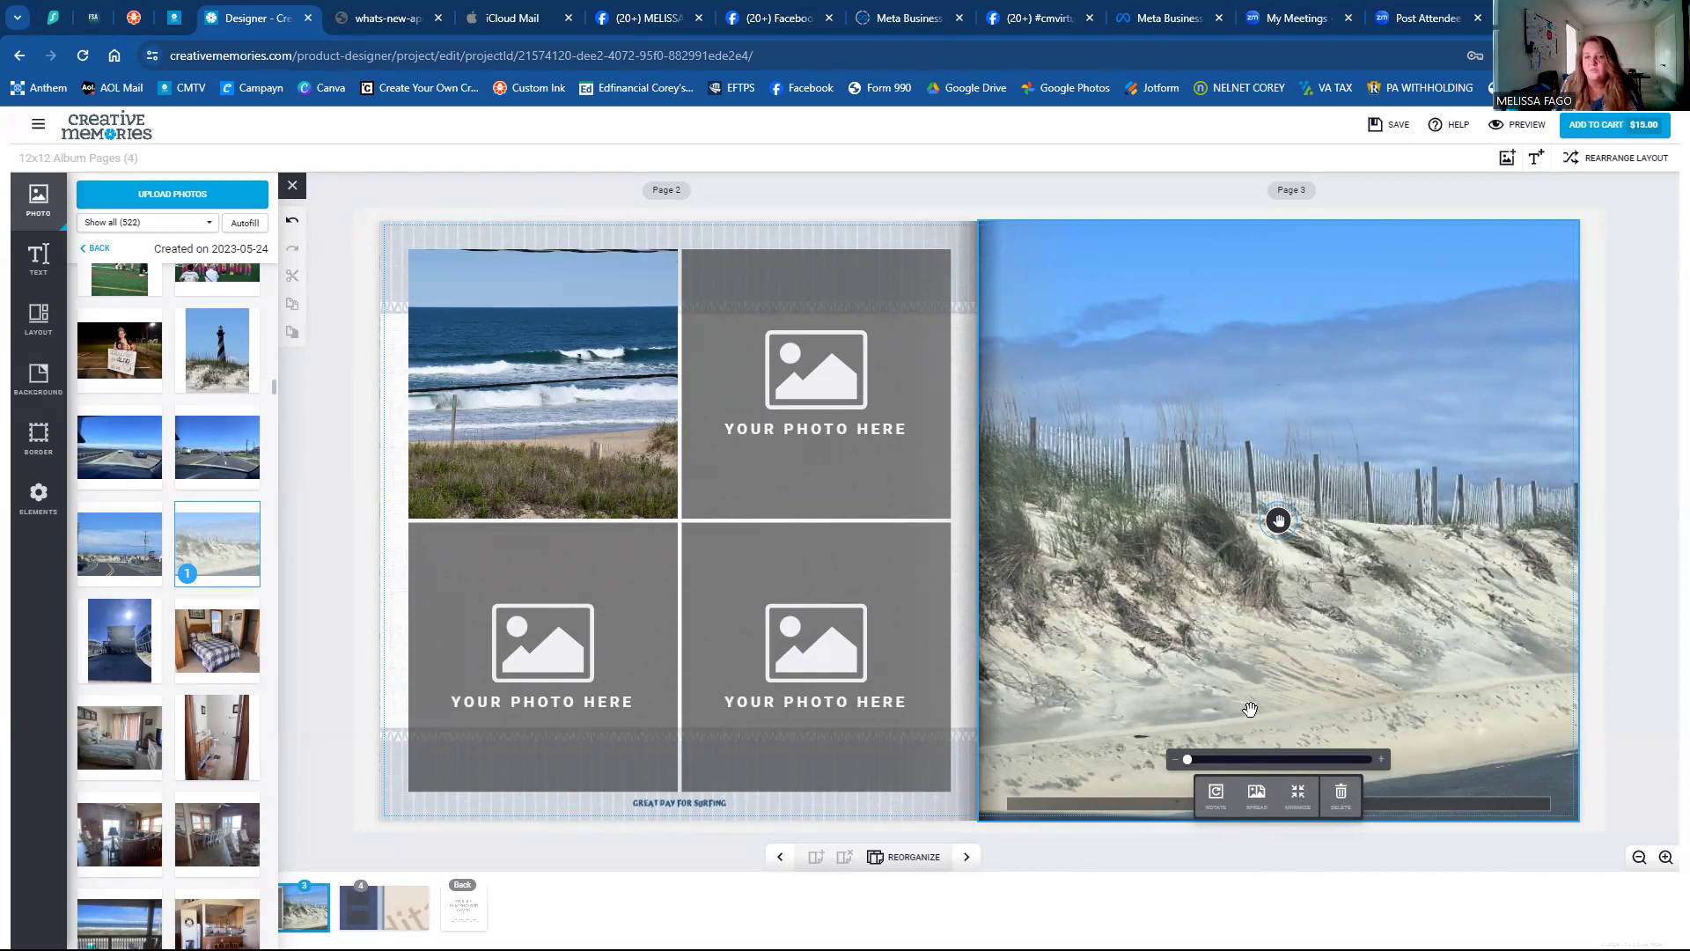
Stretch the dune photo across the spread, then delete the ocean photo and all four empty frames.
click(1257, 795)
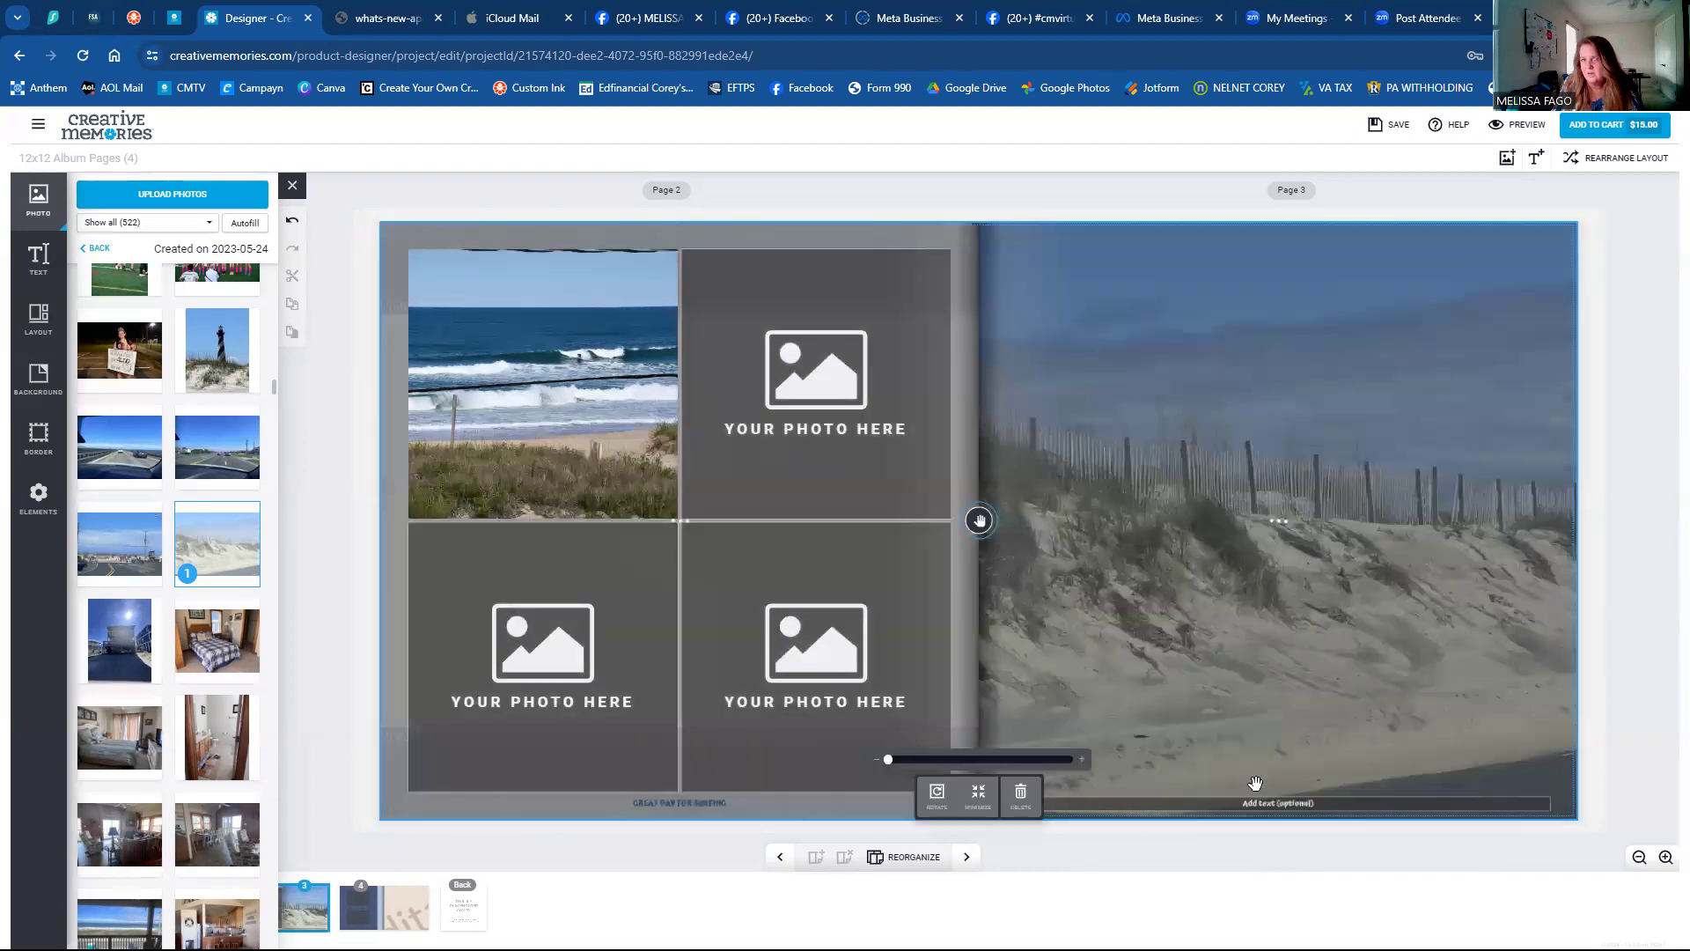
click(628, 487)
key(Delete)
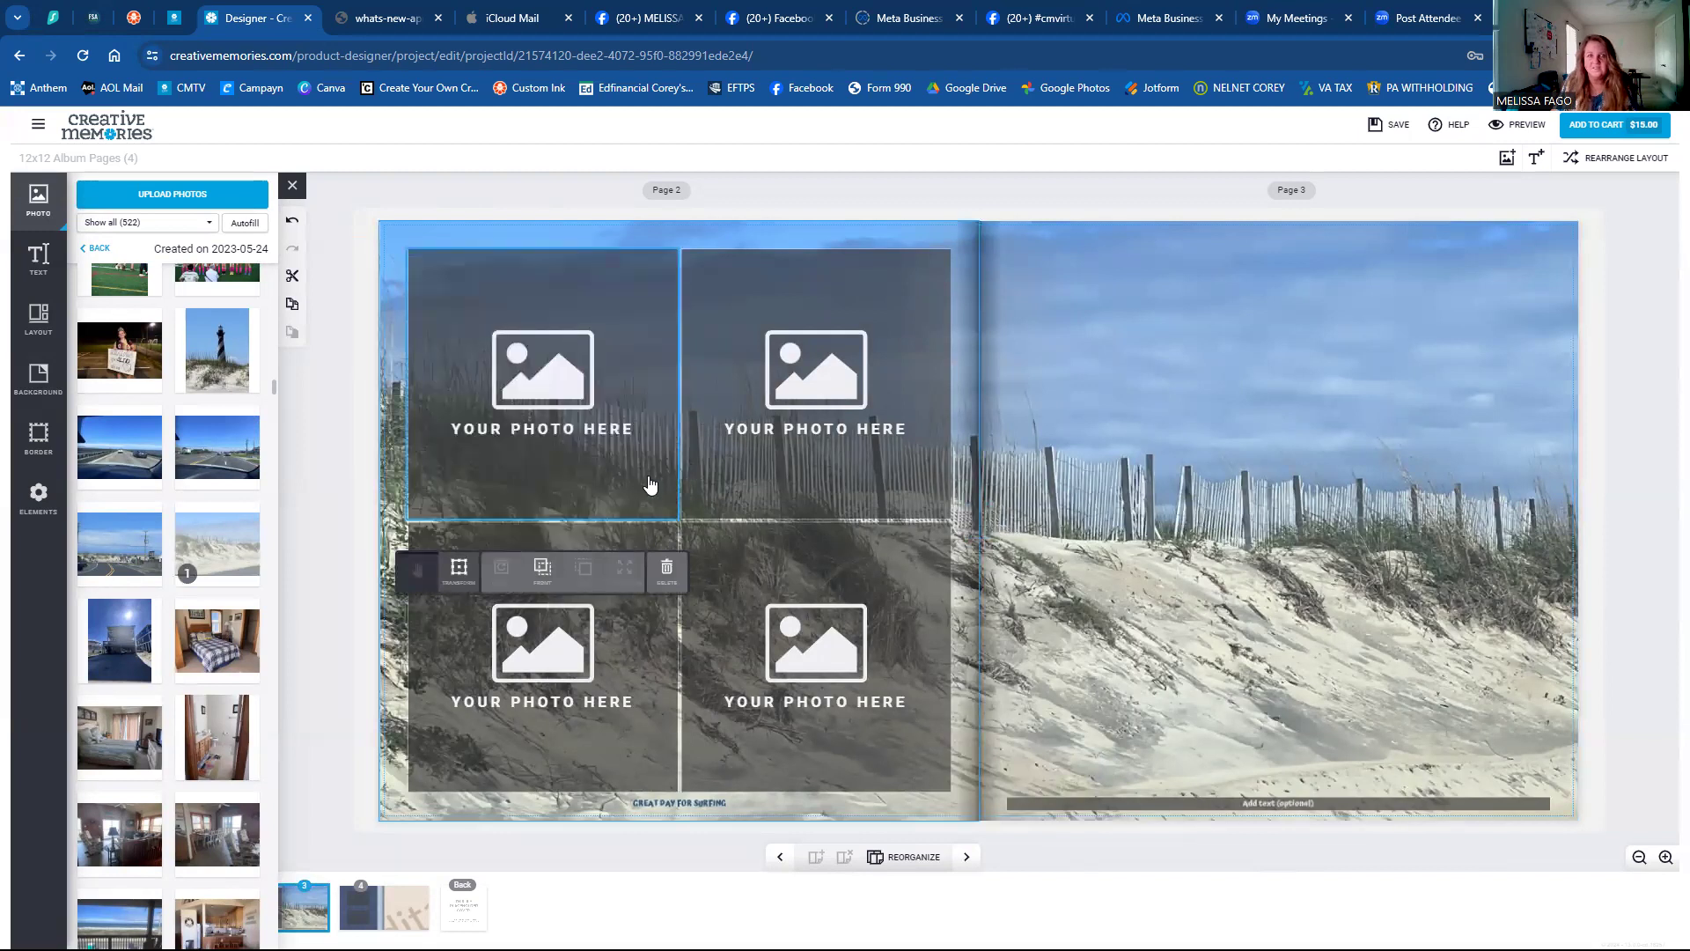
key(Delete)
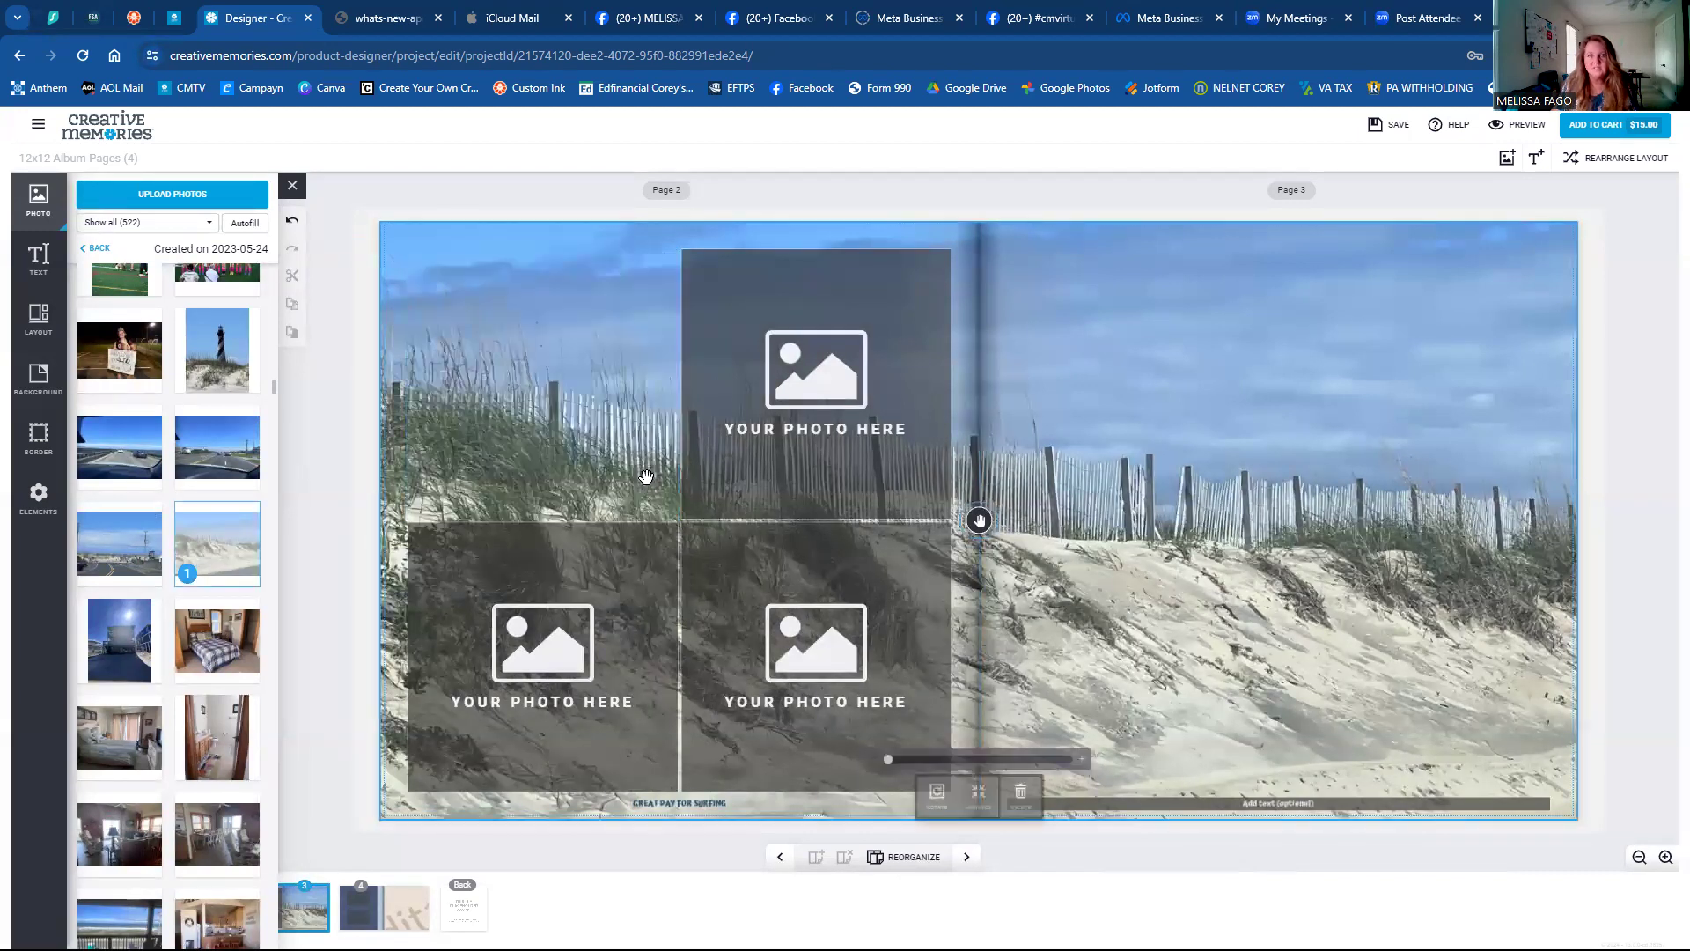
click(744, 476)
key(Delete)
click(619, 590)
key(Delete)
click(762, 597)
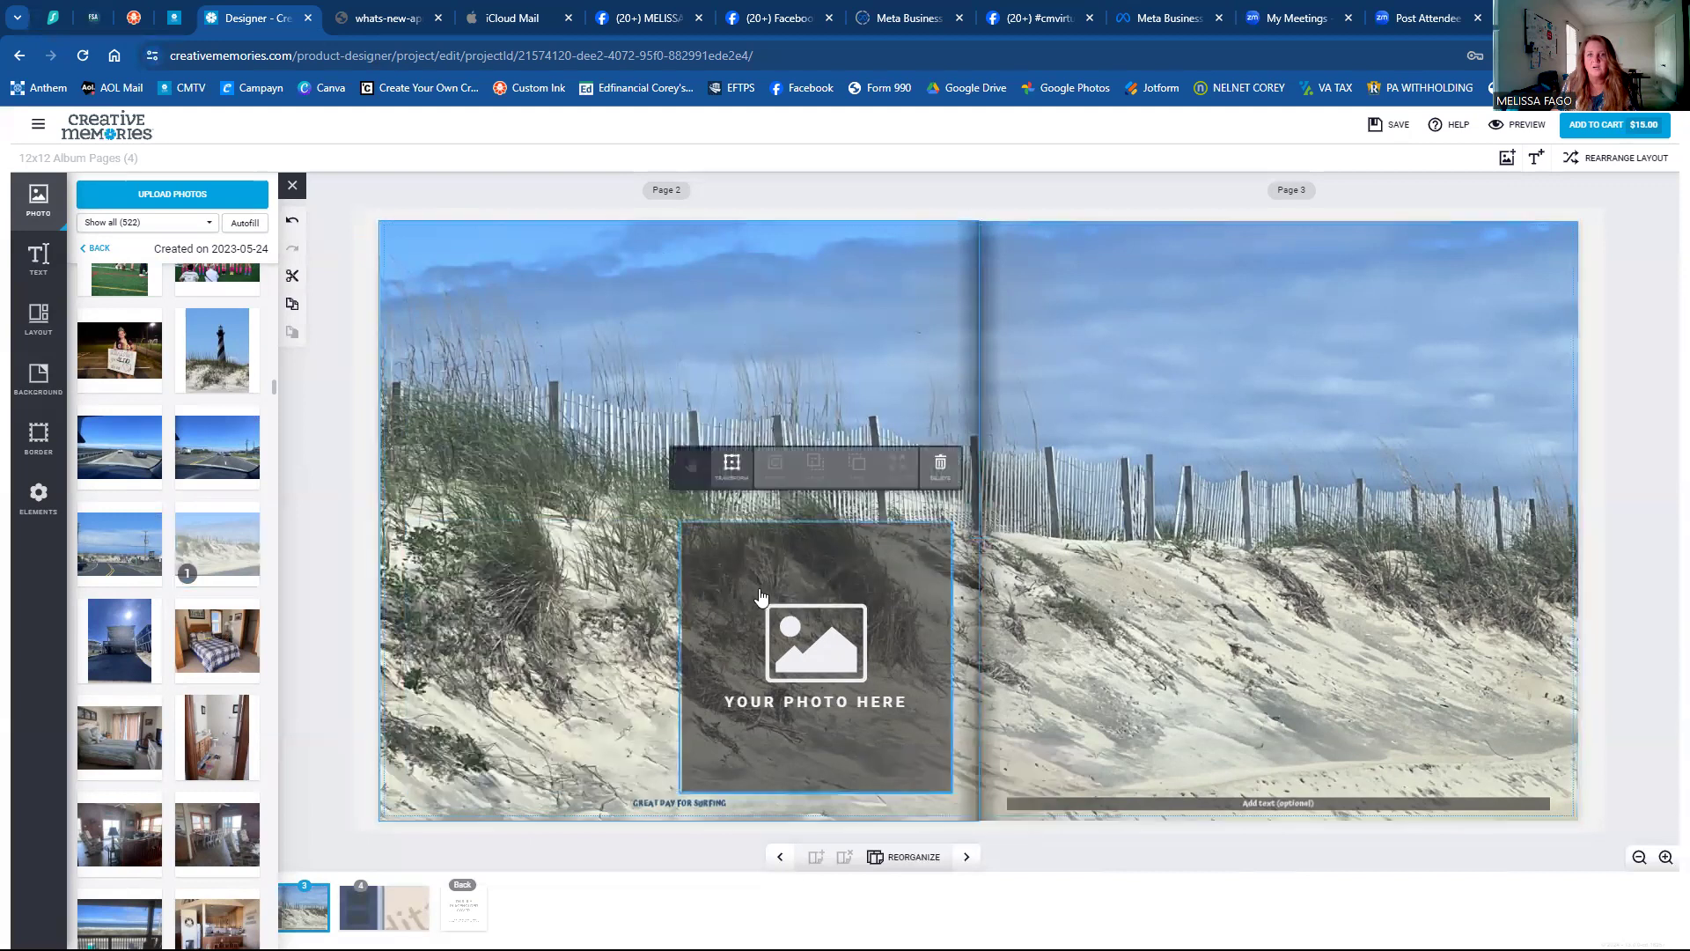
key(Delete)
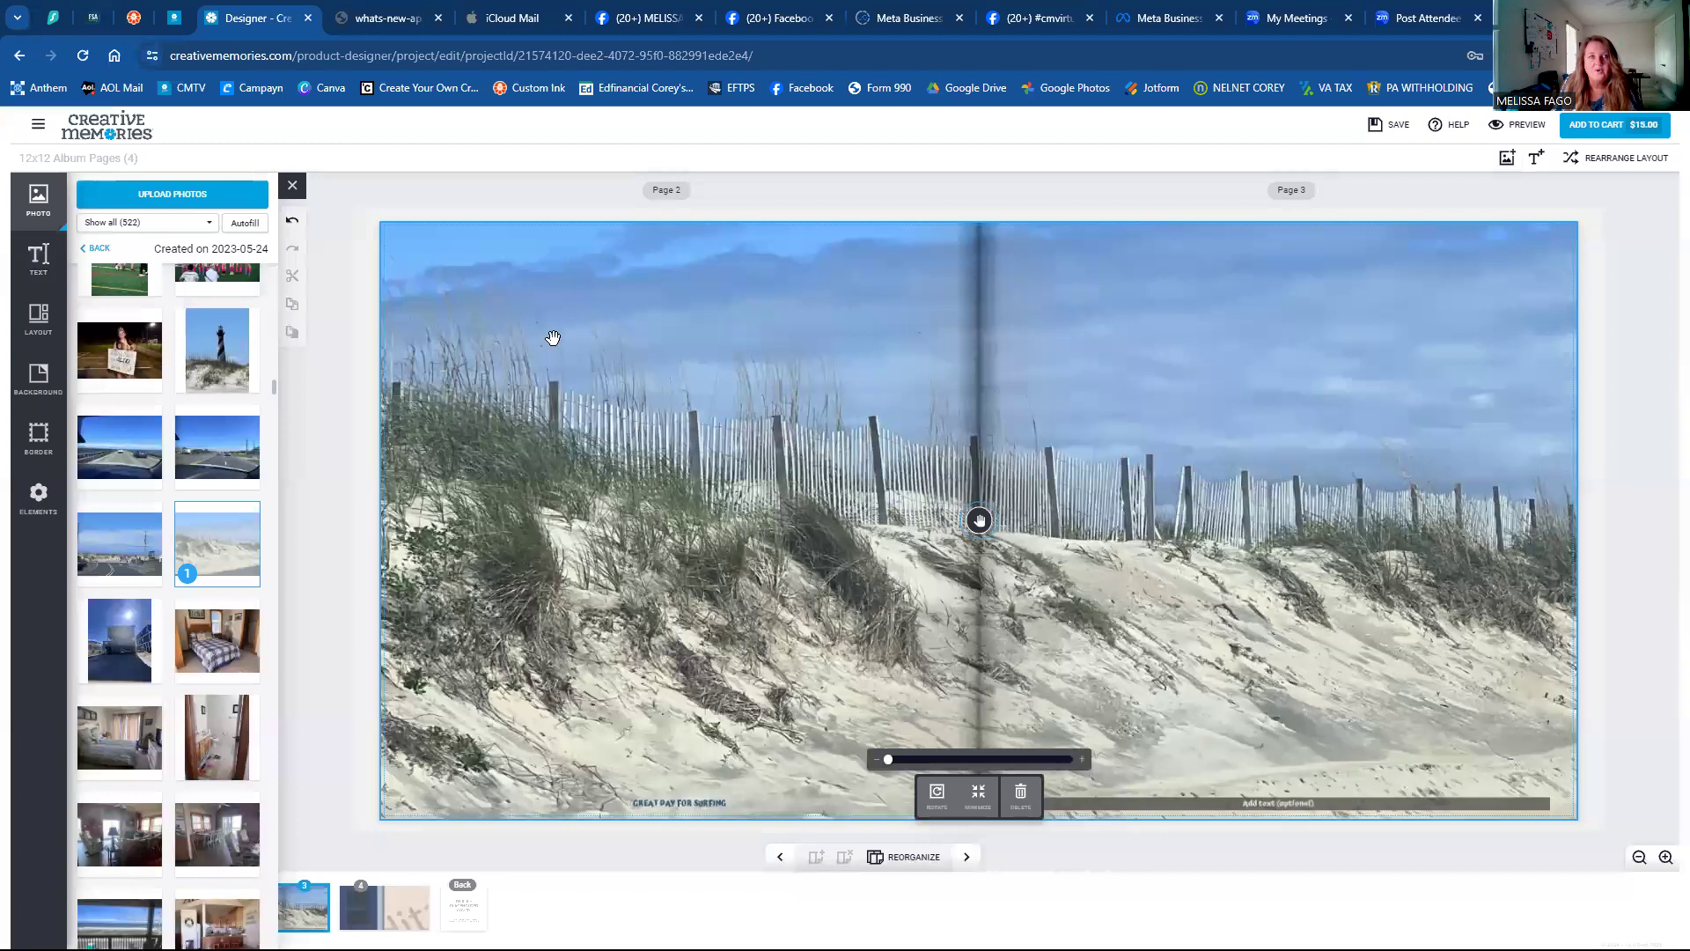
Add a single-photo frame to page 2, then move and resize it toward the lower left.
click(44, 323)
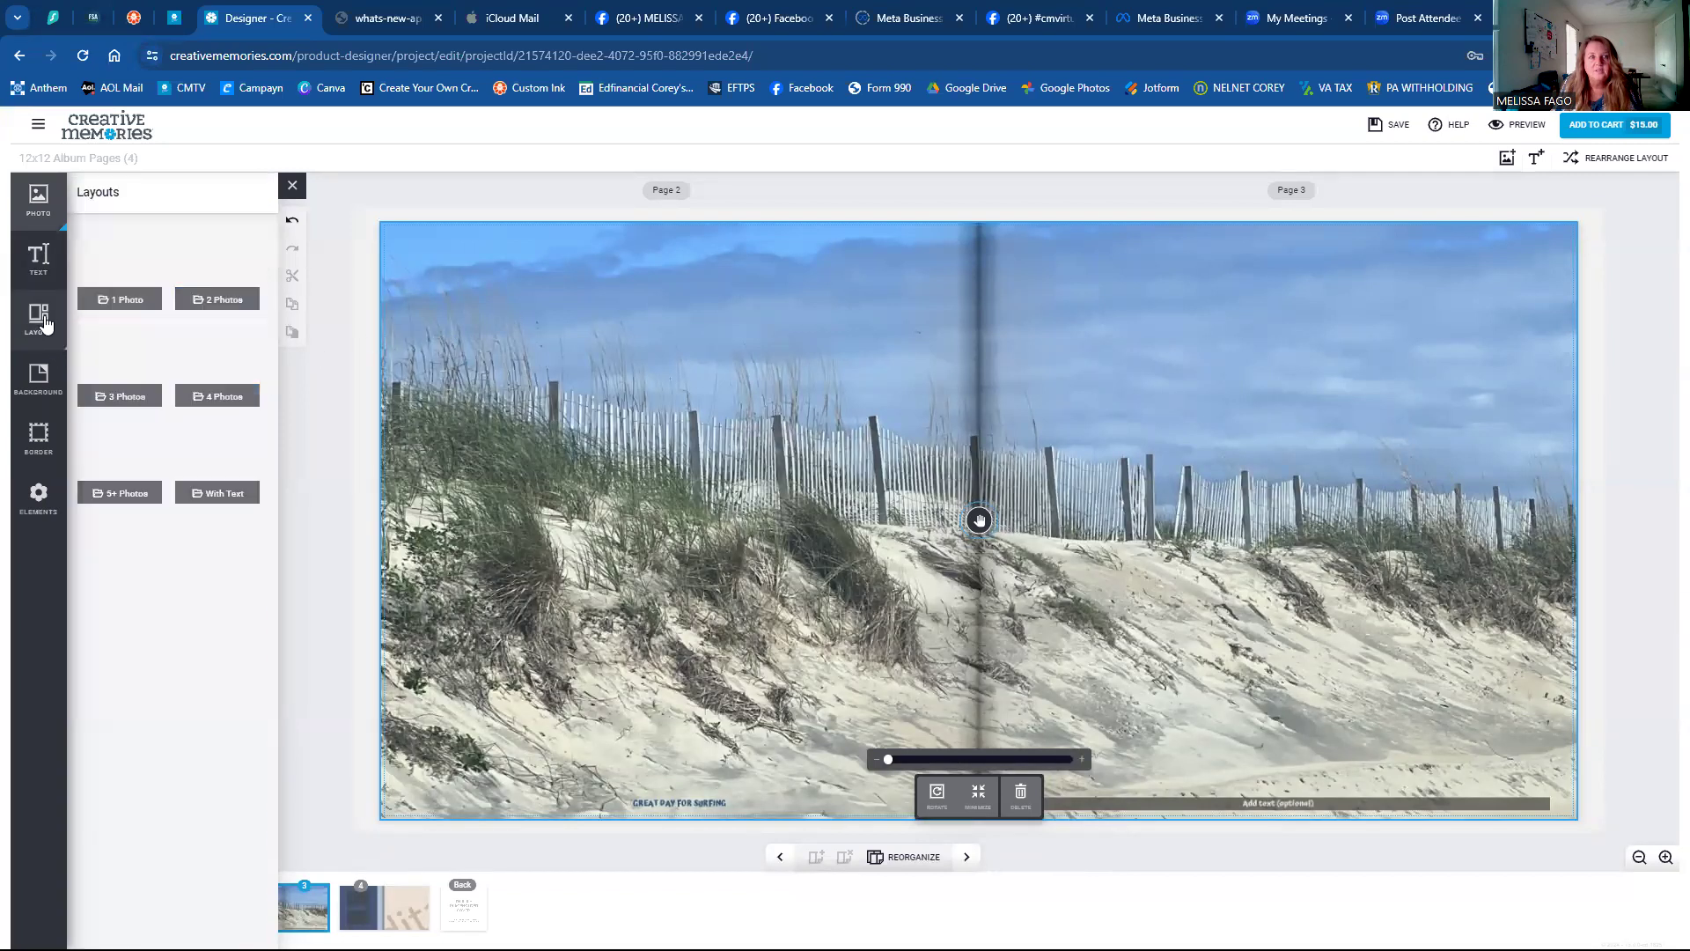
click(132, 256)
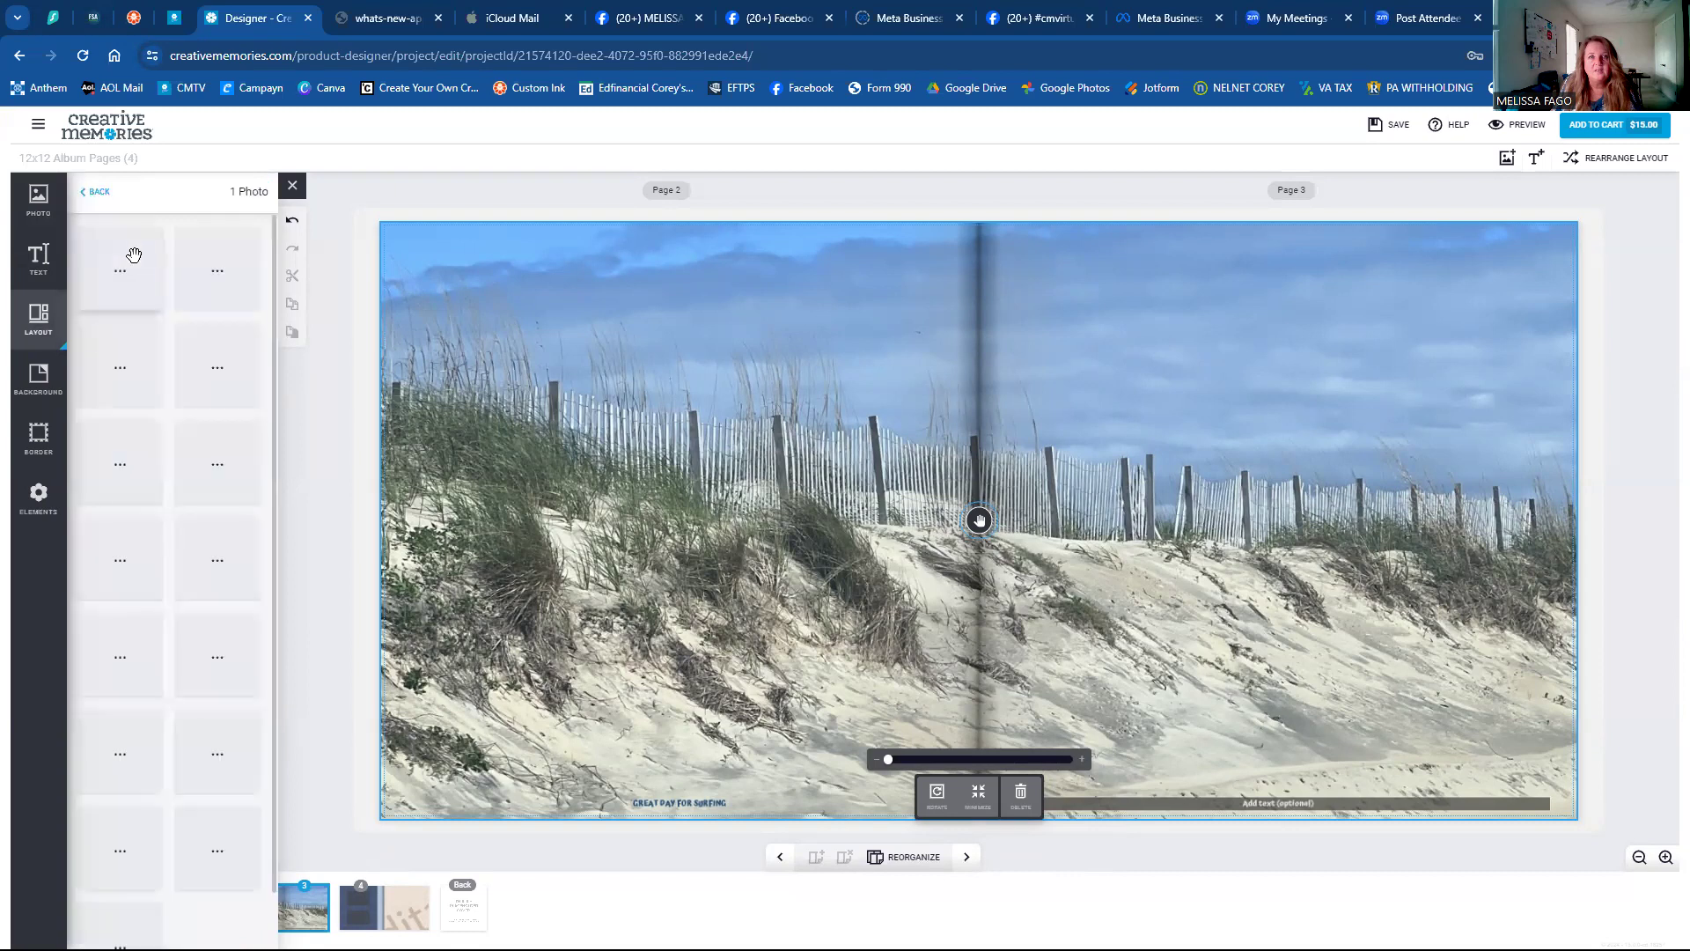
drag(212, 268, 656, 498)
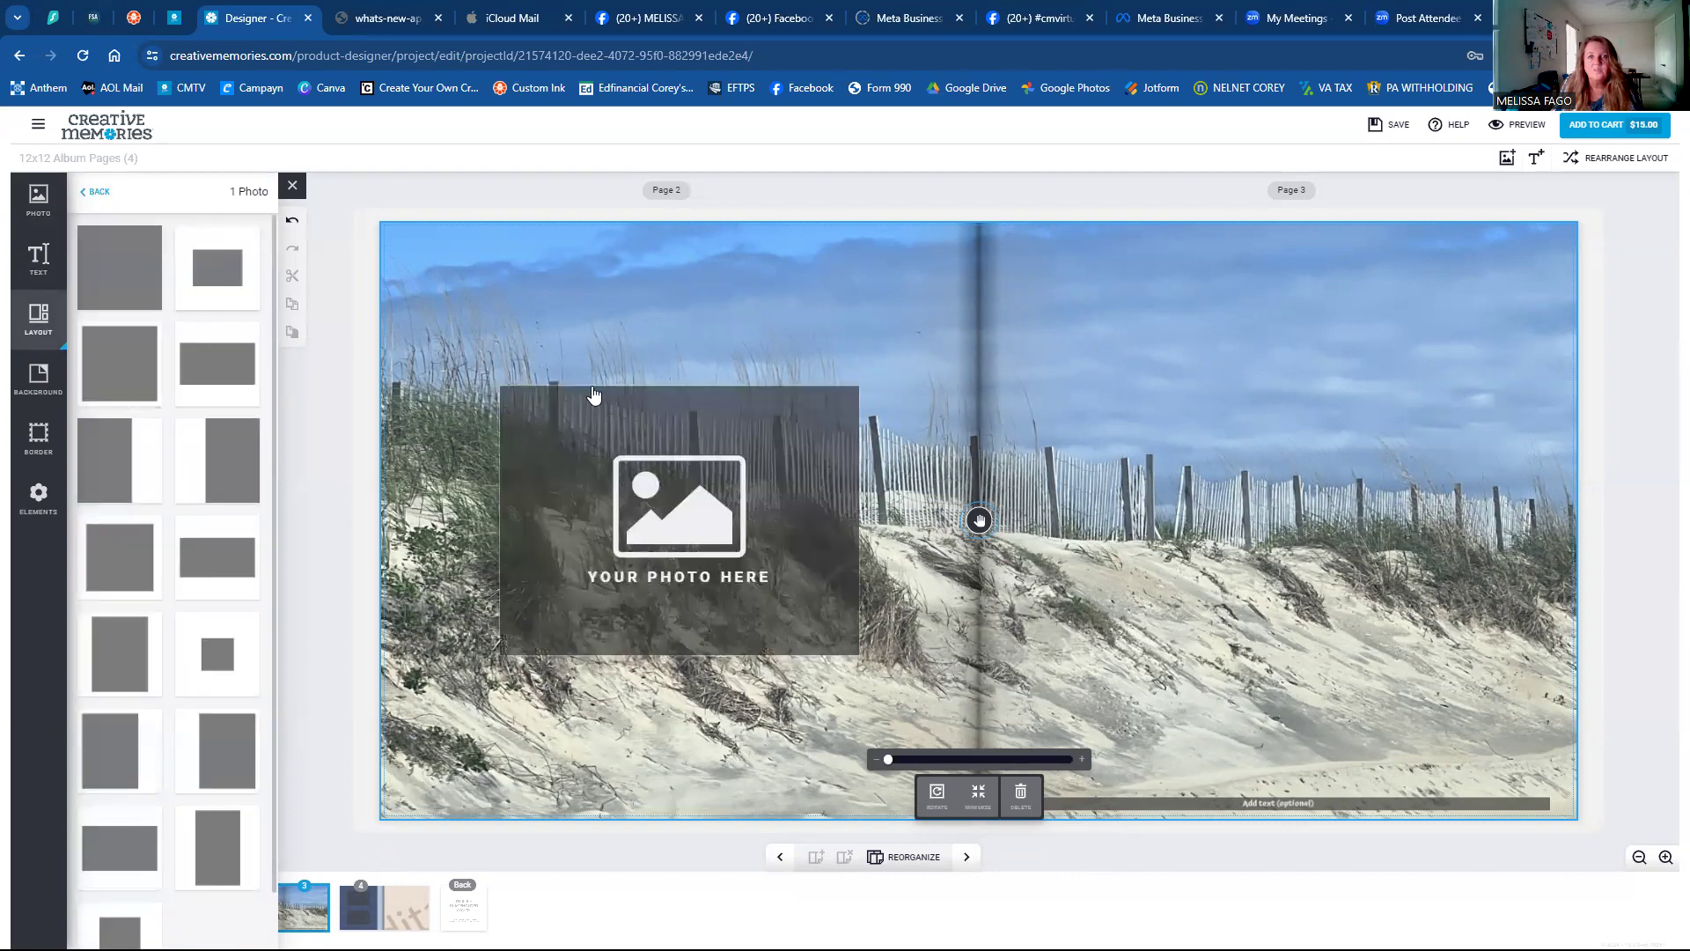
click(662, 500)
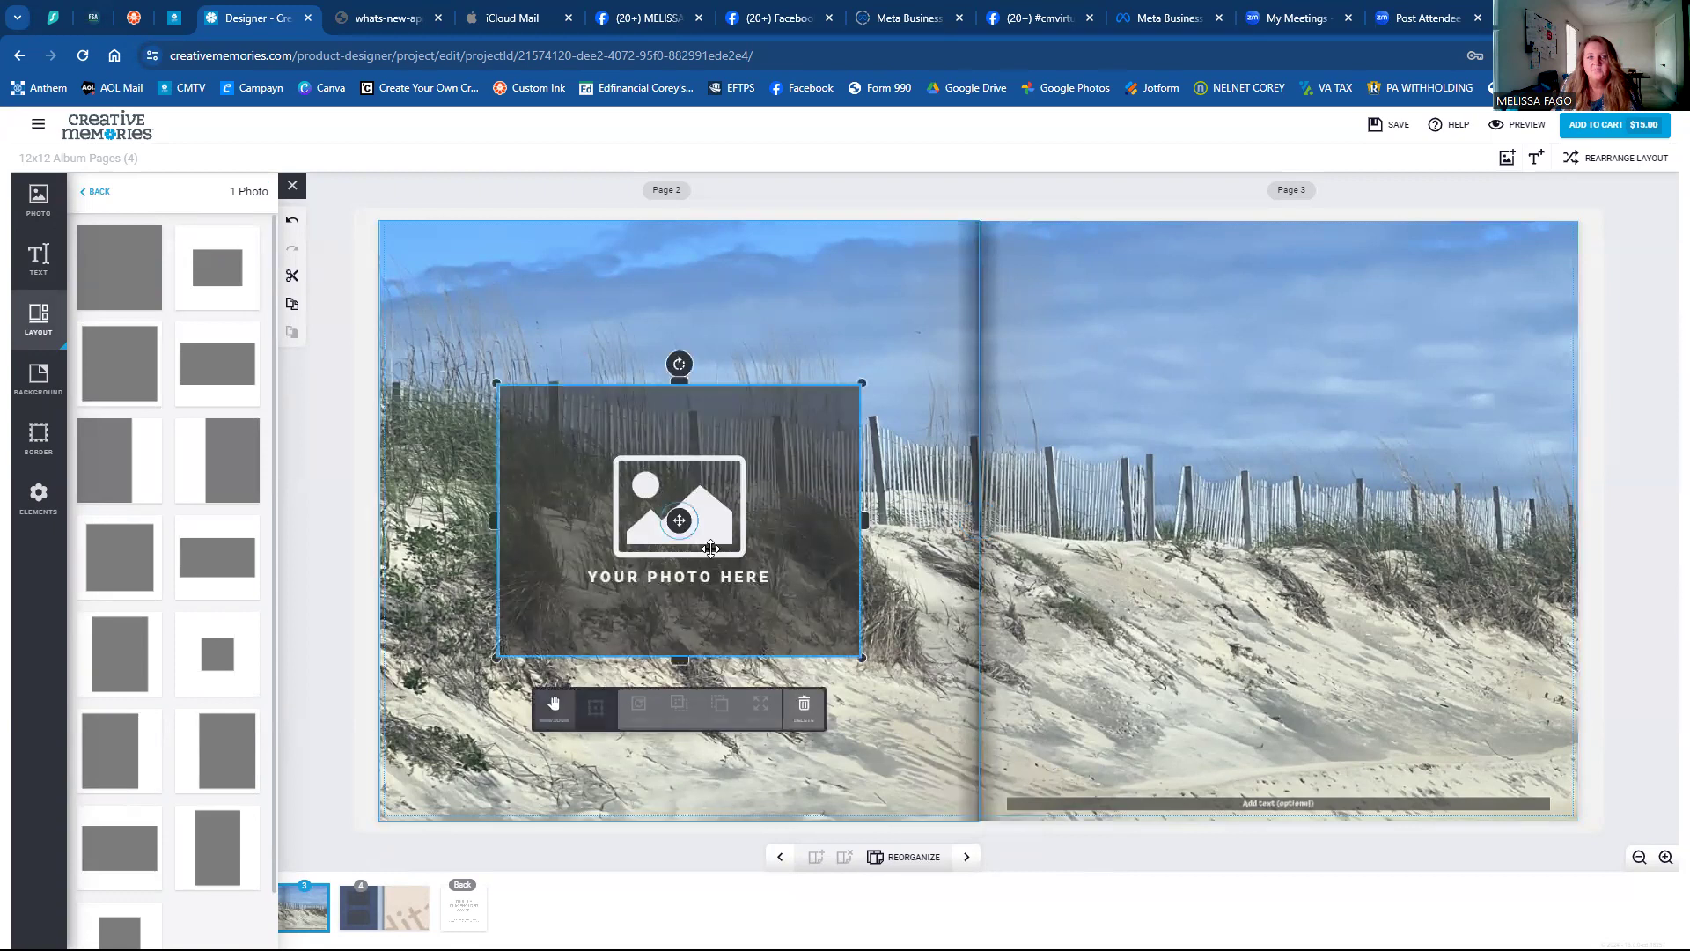
drag(695, 502, 781, 365)
drag(588, 521, 723, 388)
drag(836, 320, 825, 724)
drag(719, 657, 668, 620)
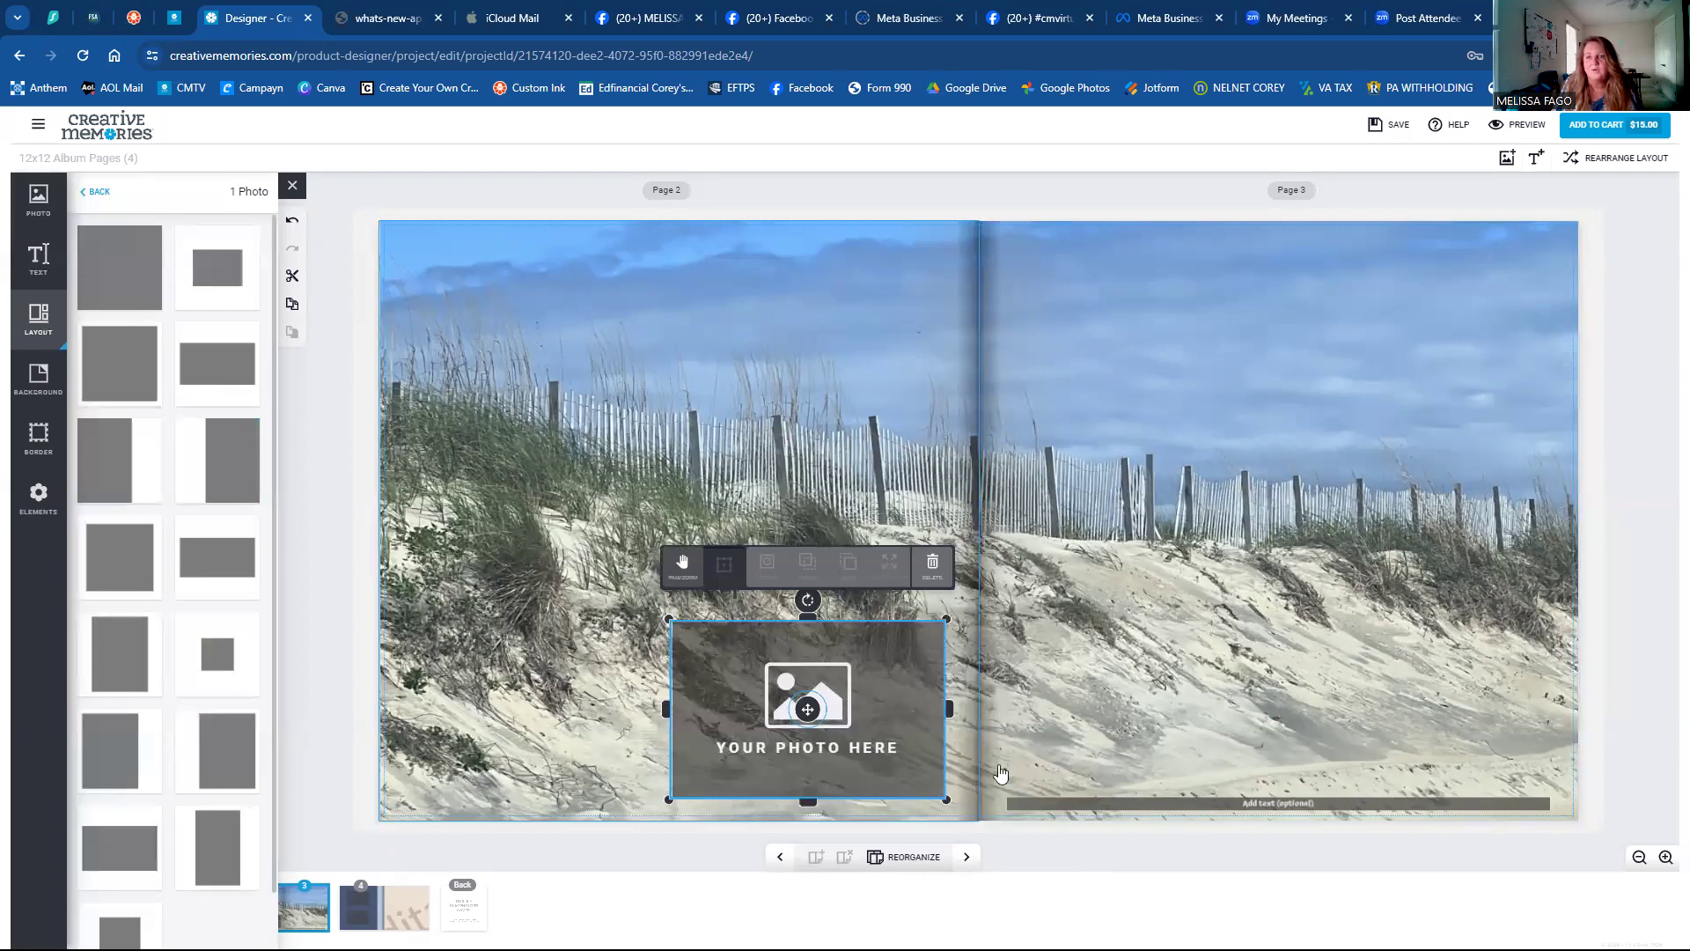
Toggle the dune photo between framed and background, ending with it spanning the whole spread.
click(1141, 687)
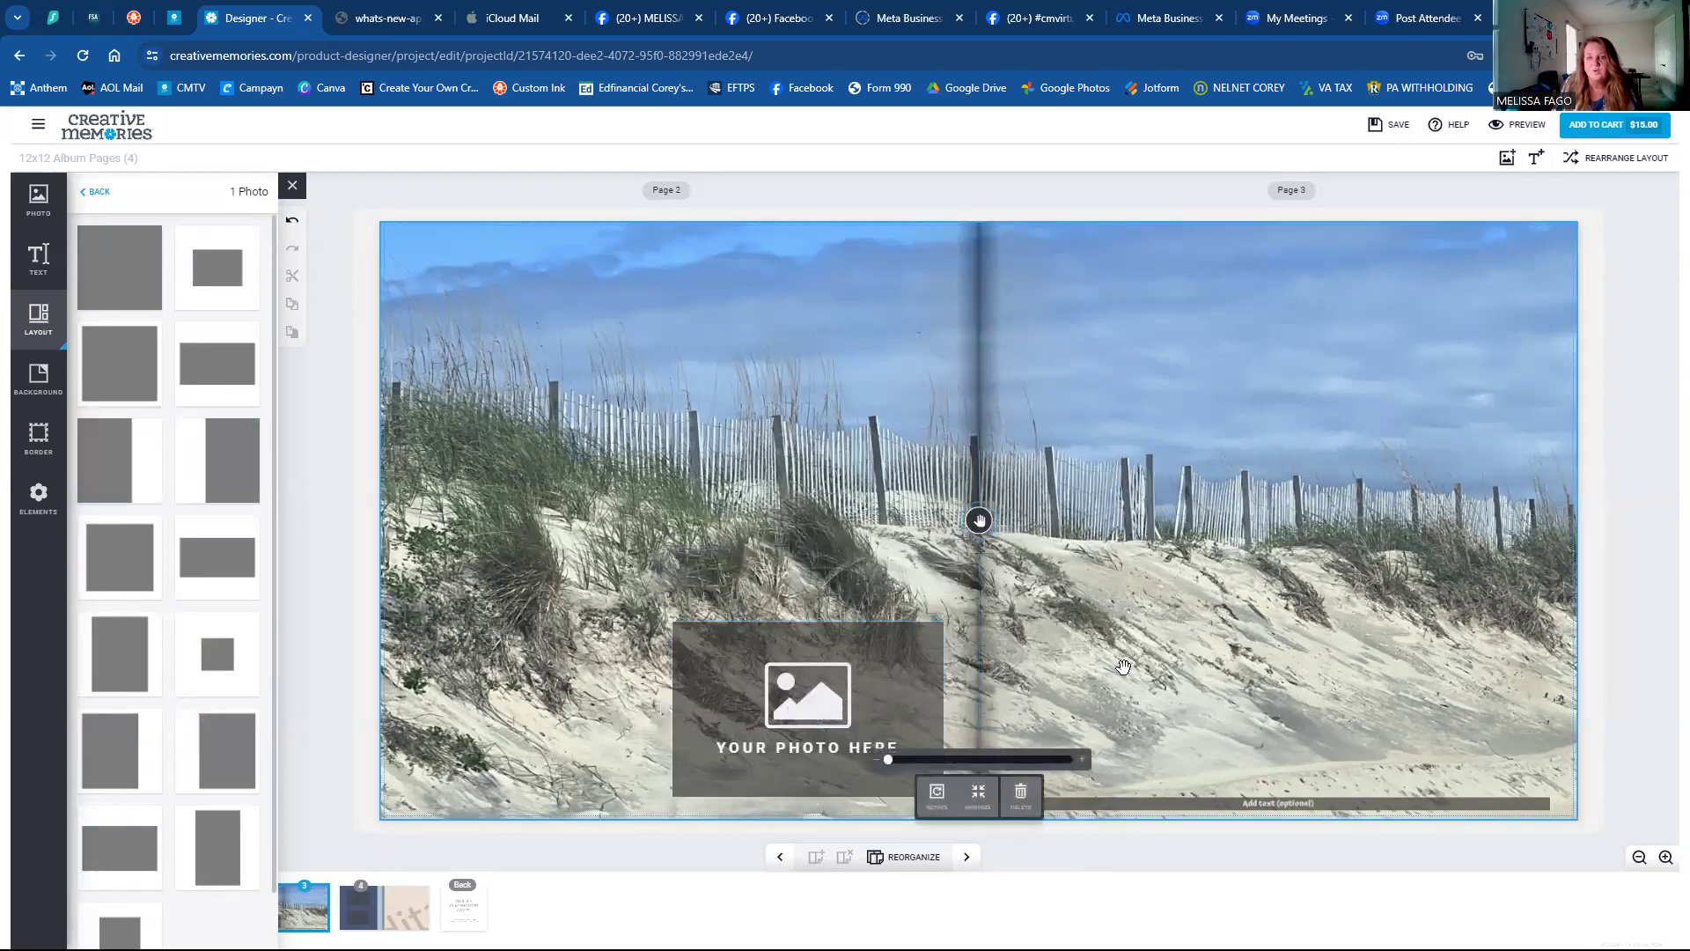
click(978, 794)
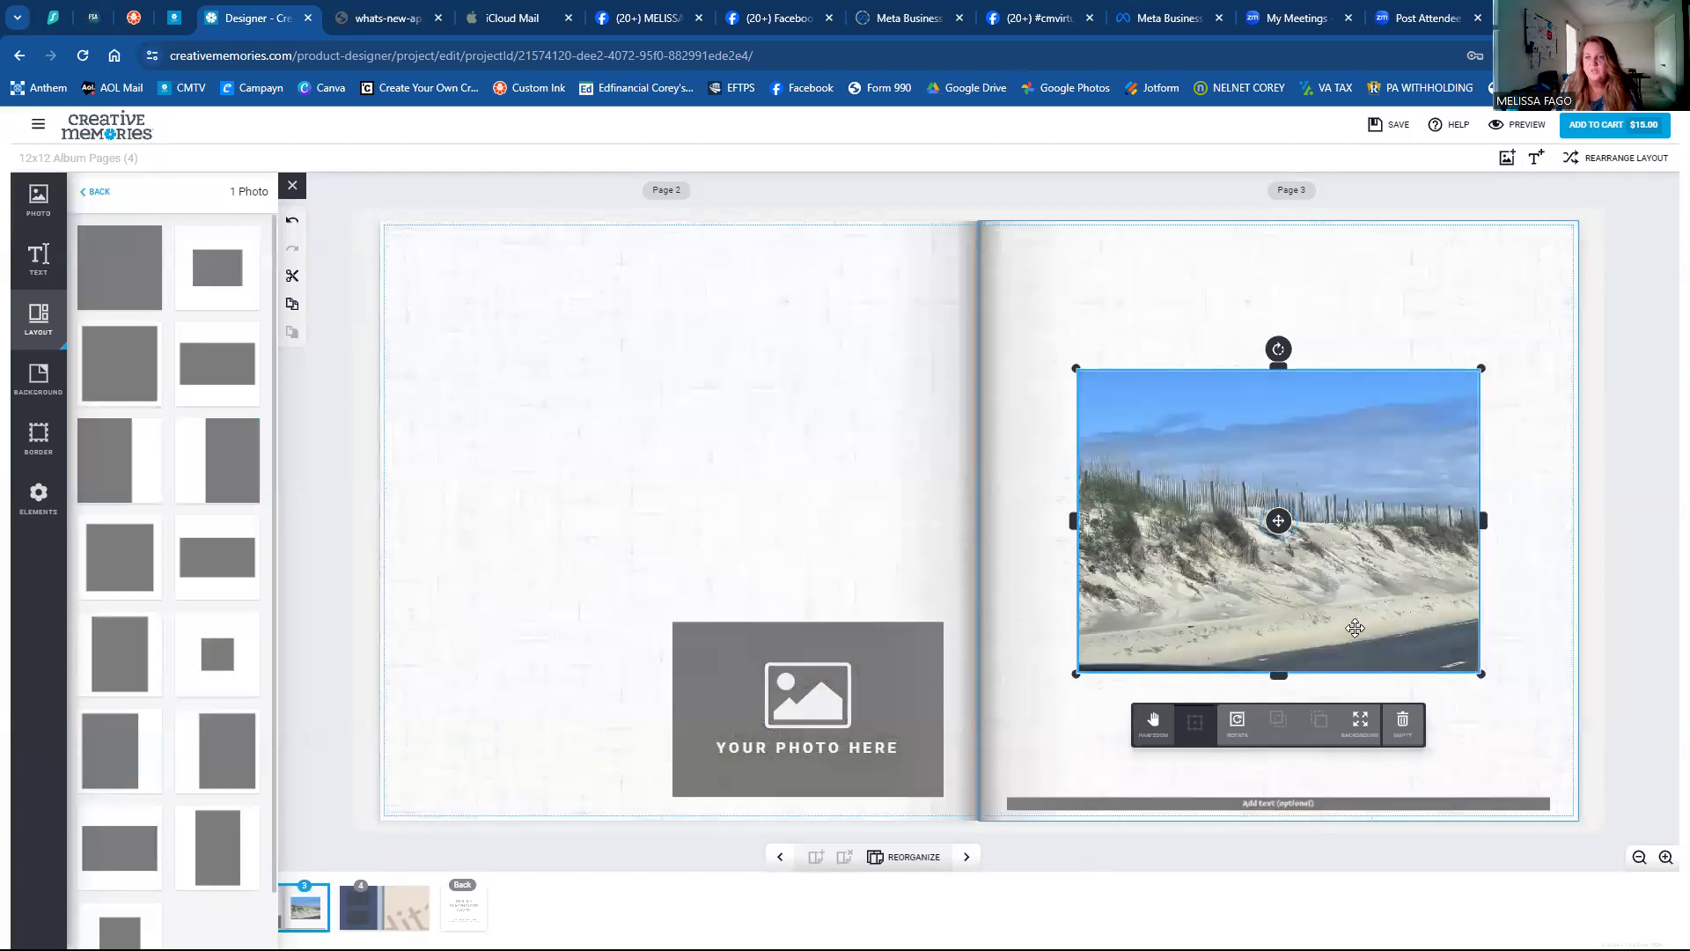
click(1360, 722)
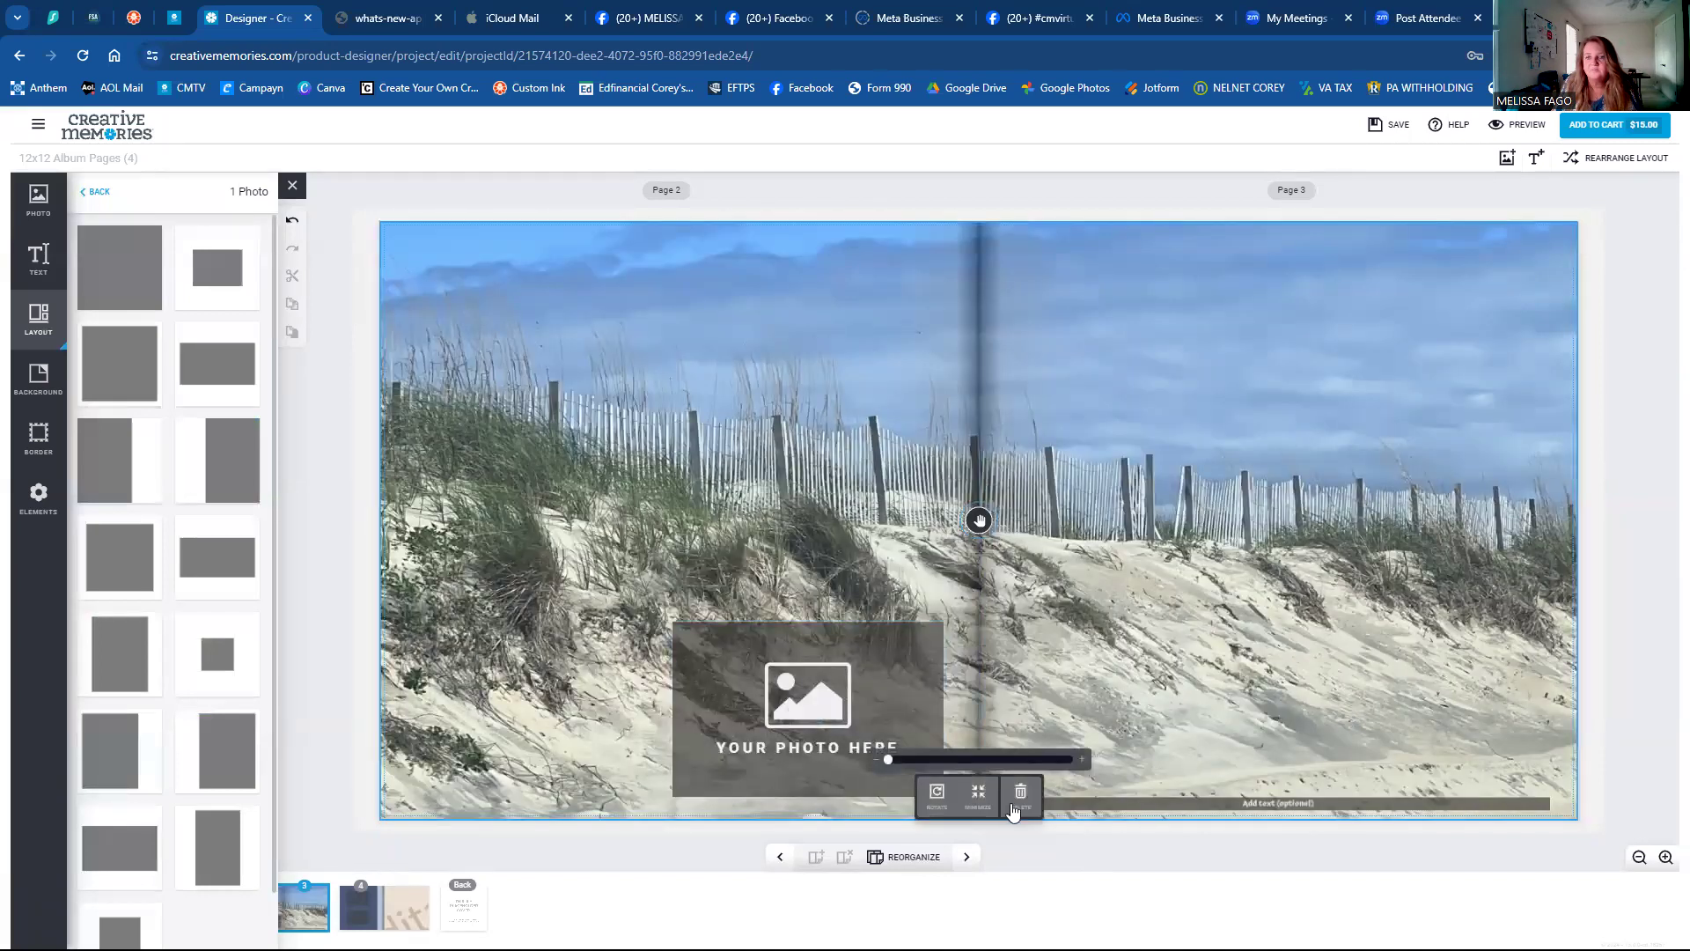
click(977, 794)
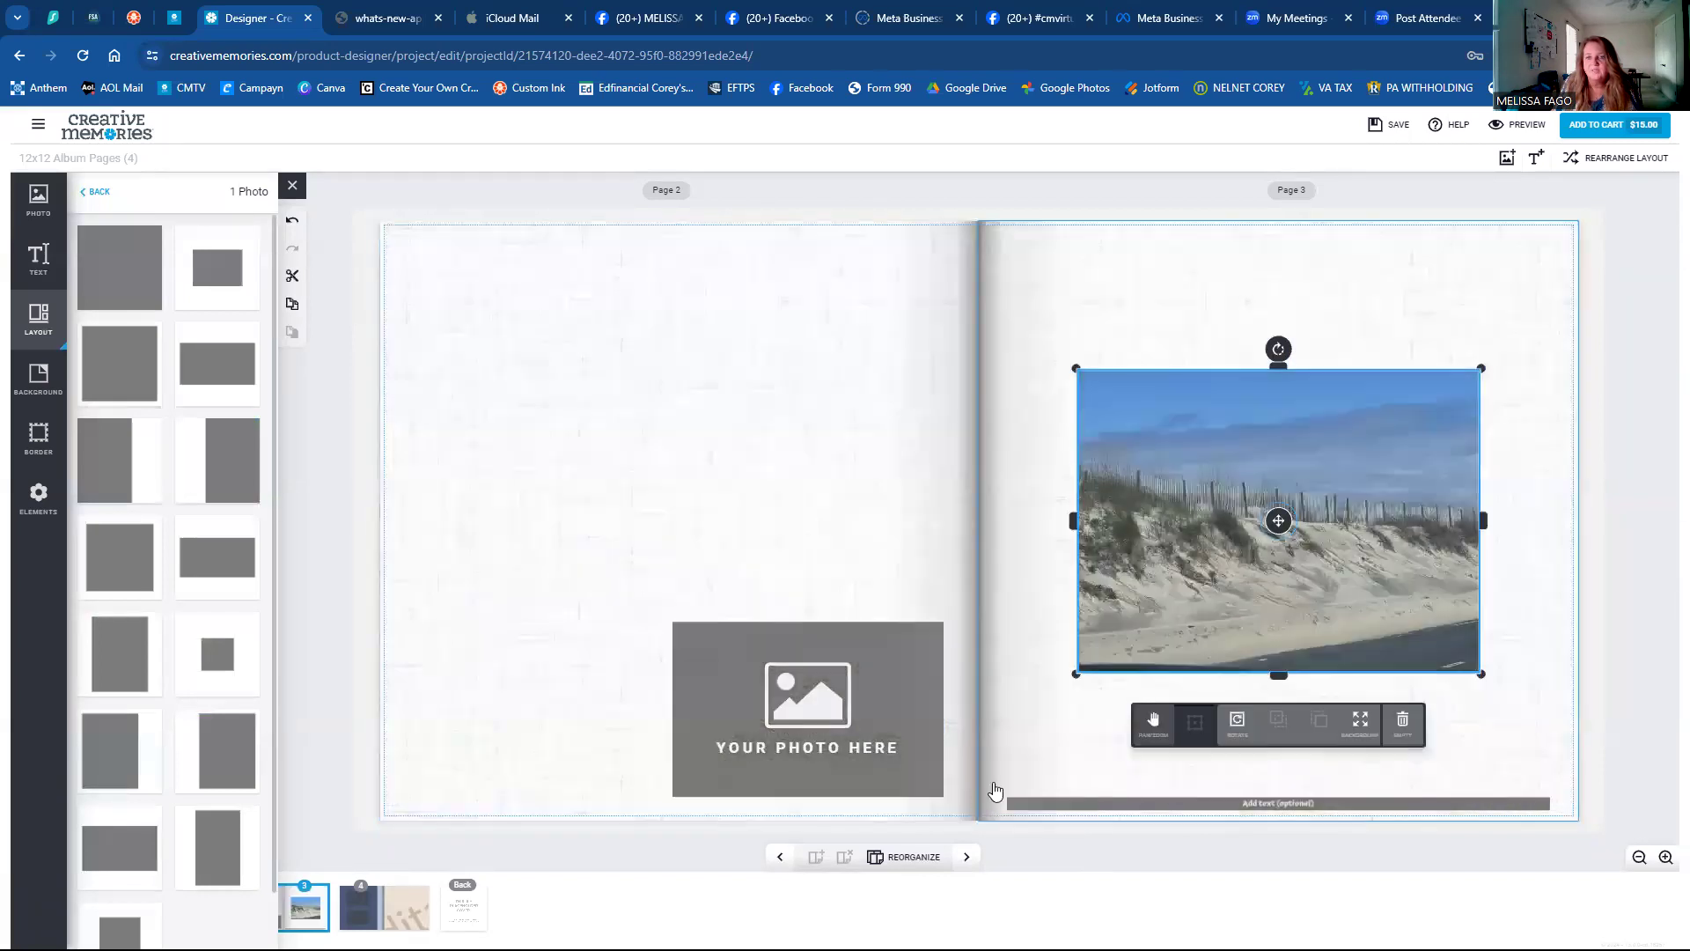
click(1361, 722)
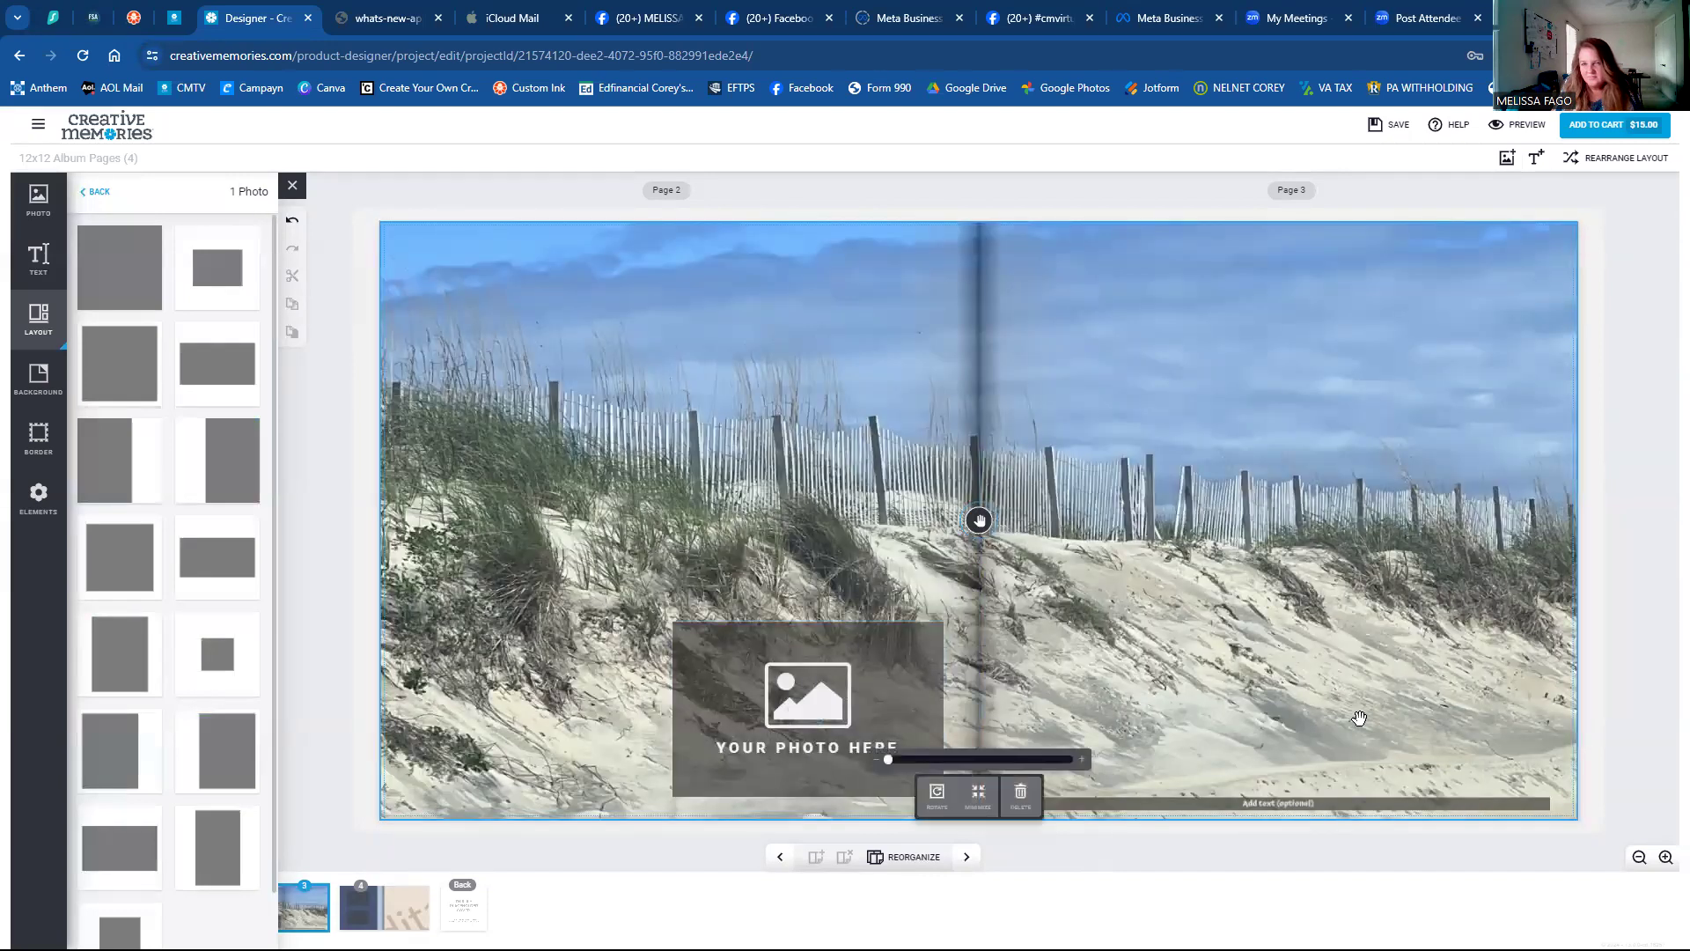
click(976, 797)
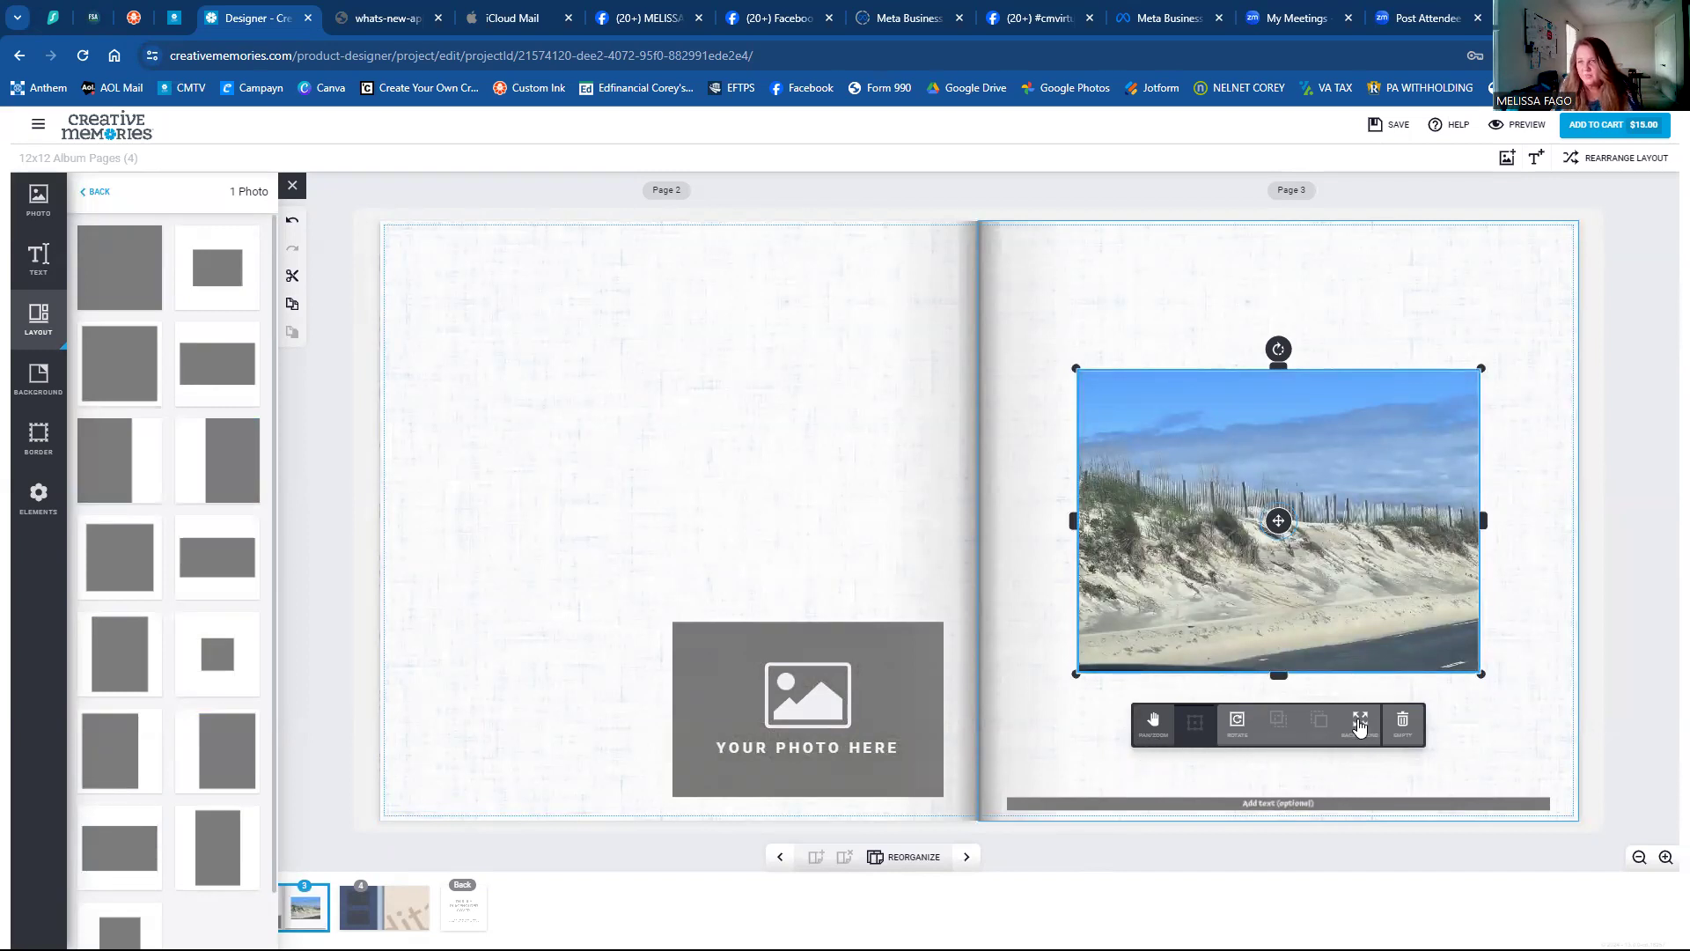
click(1360, 724)
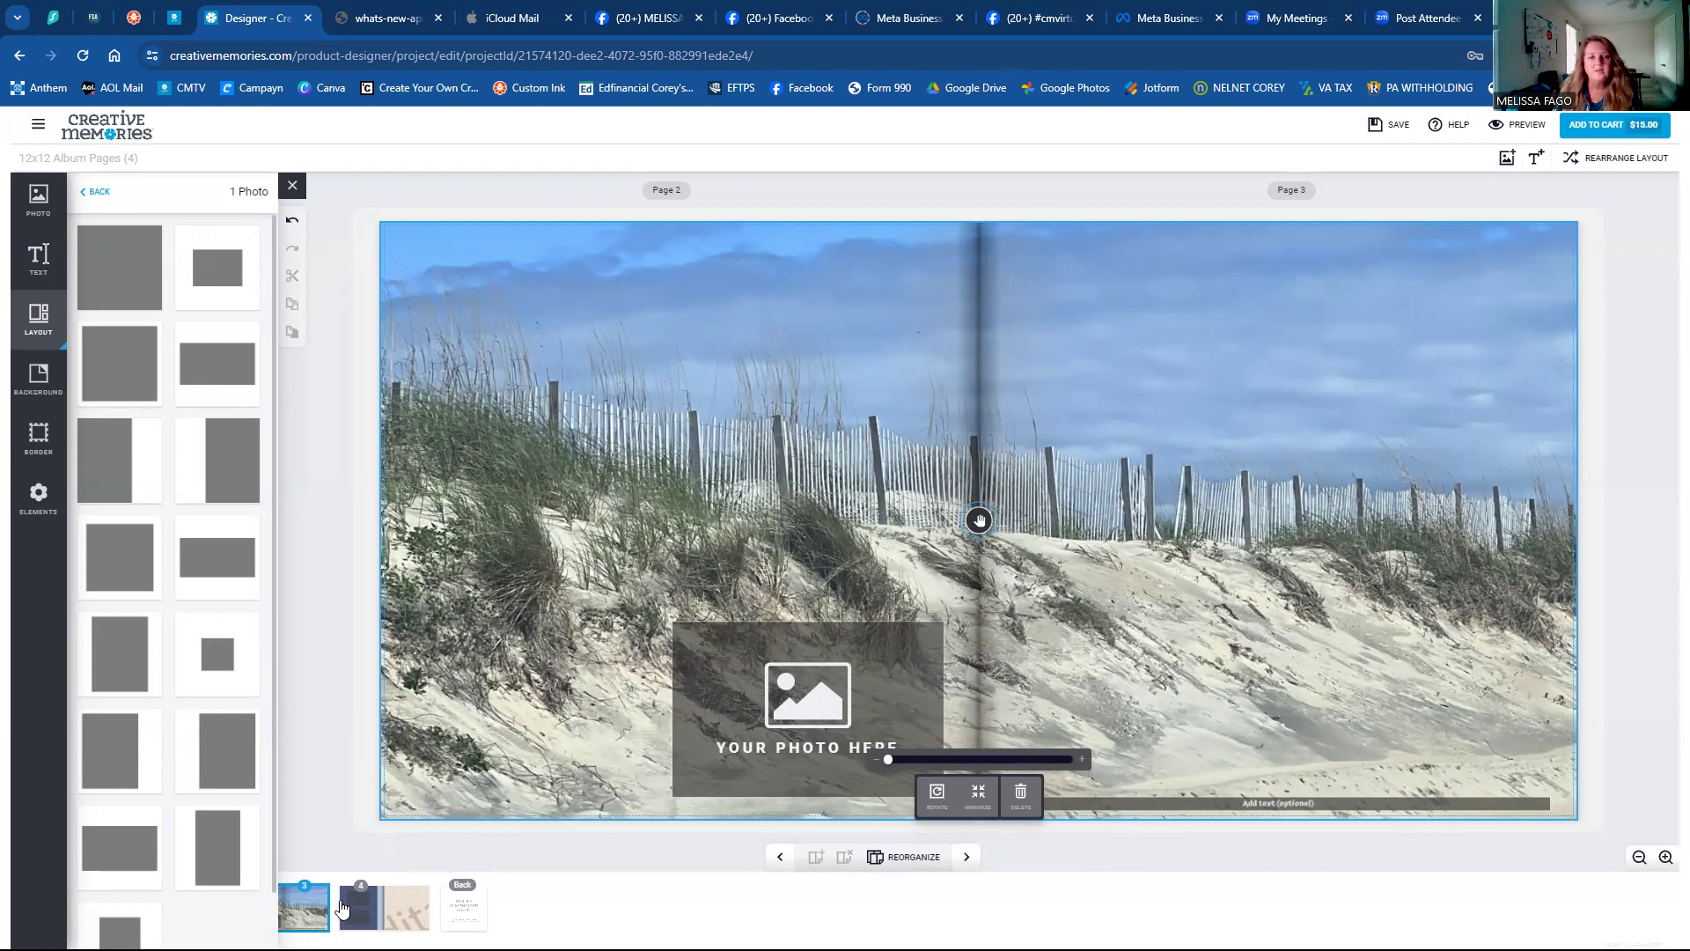
Select page 4 with the Background paper choices showing.
click(343, 905)
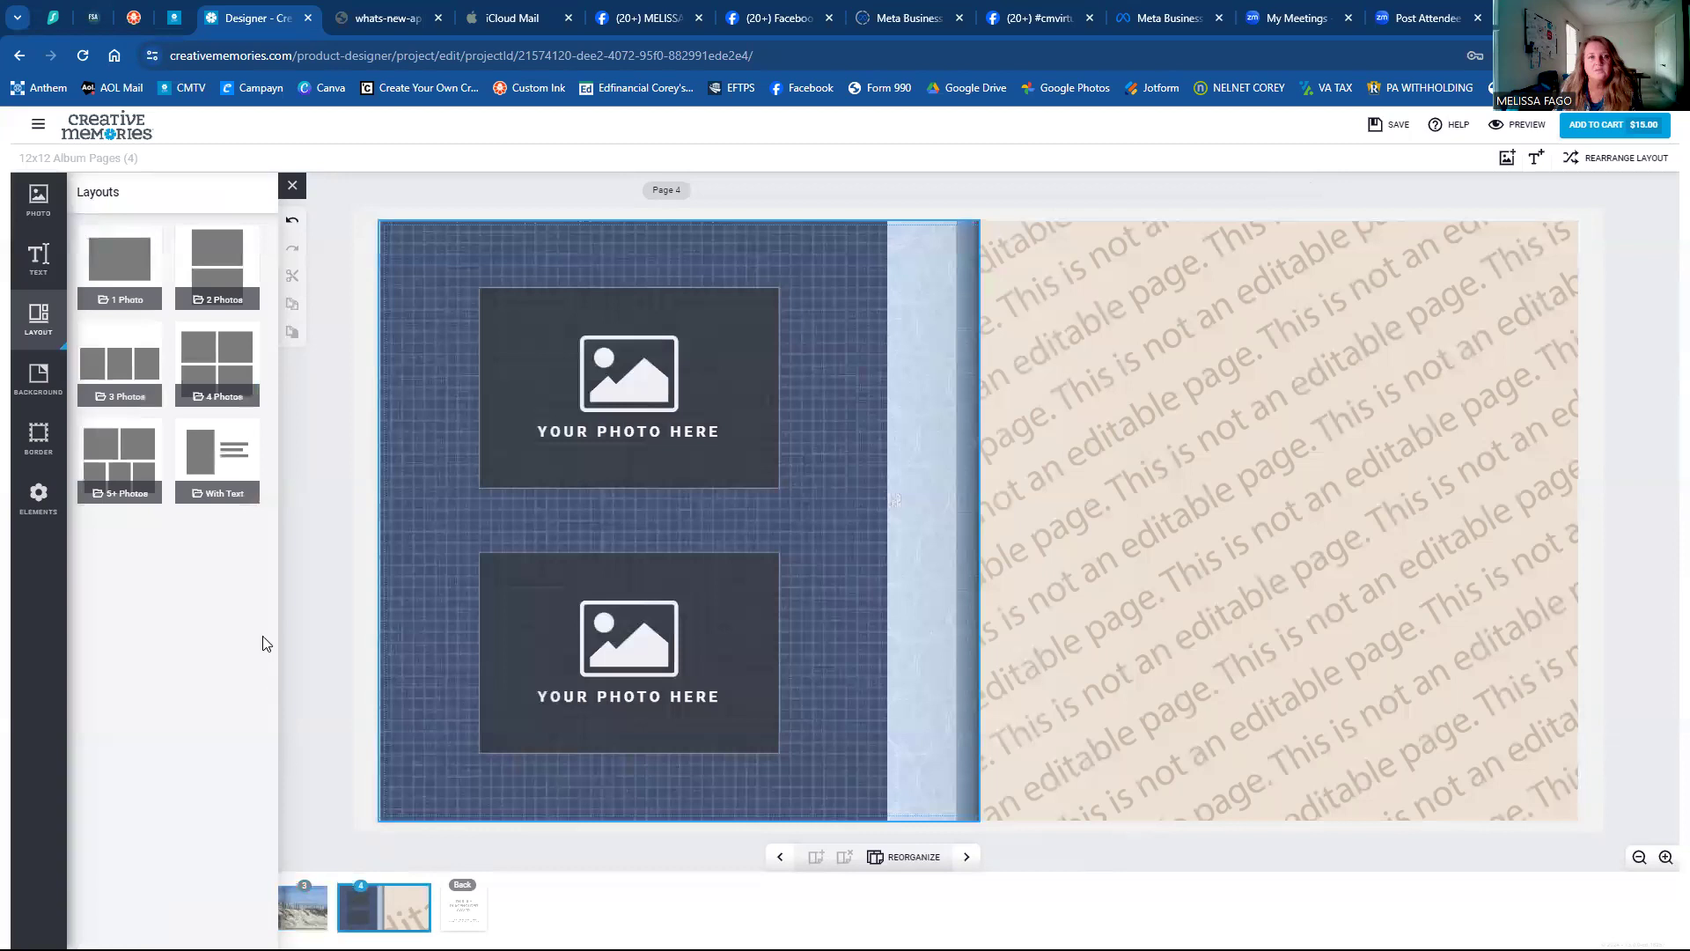
click(285, 187)
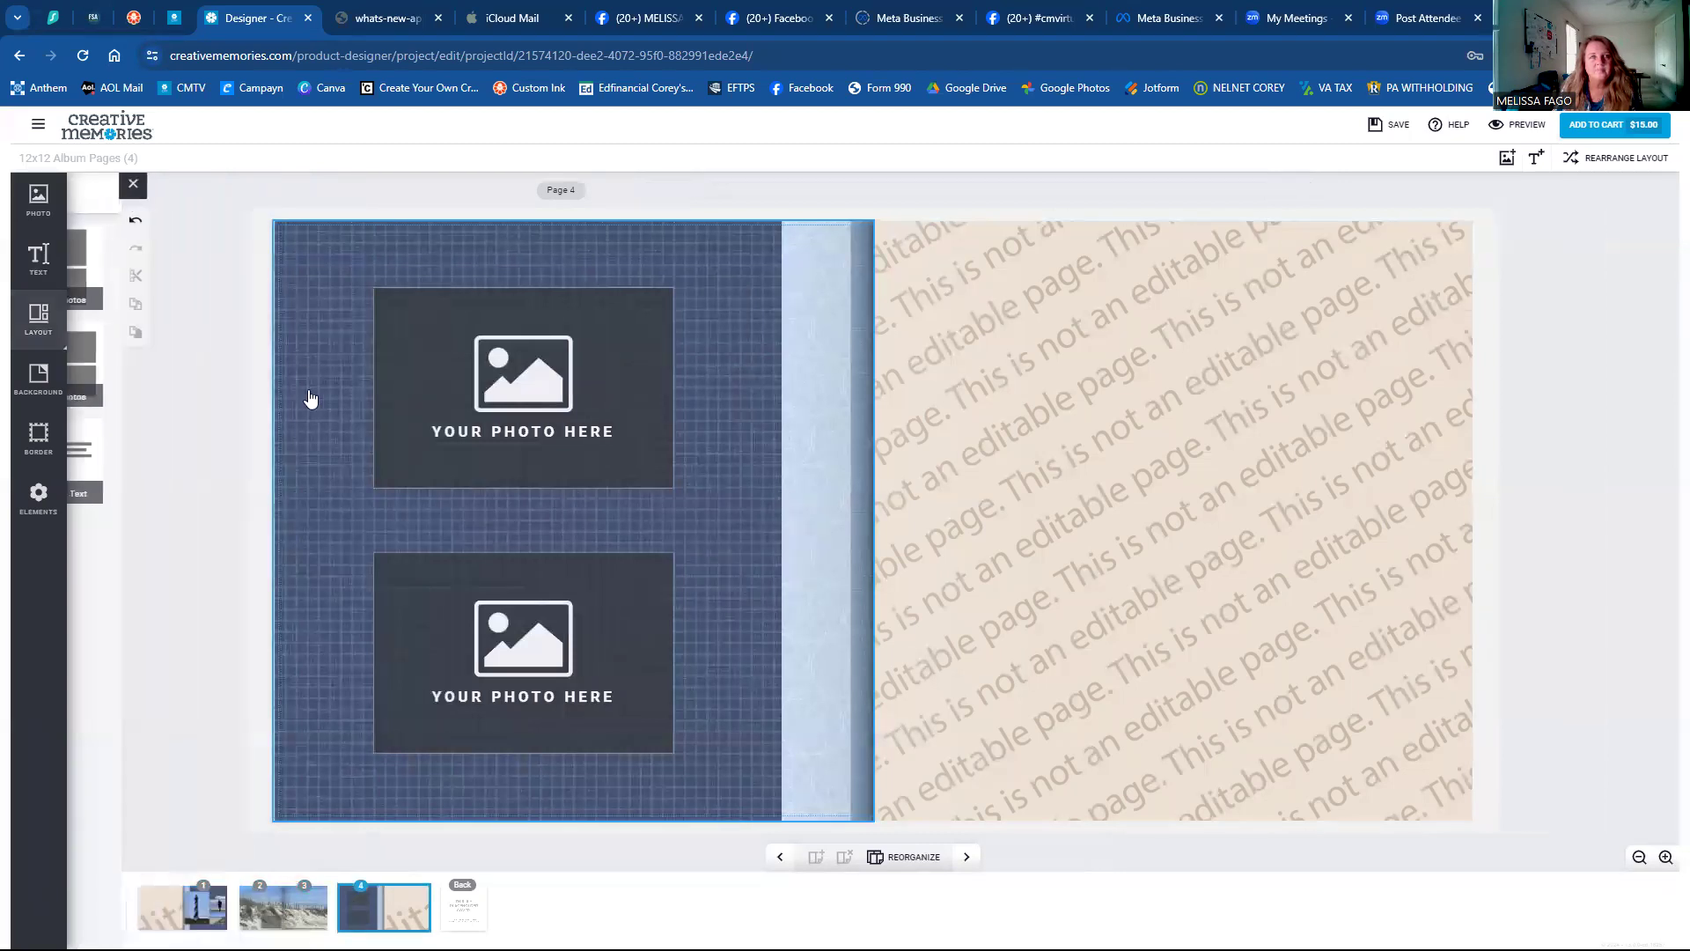
click(182, 906)
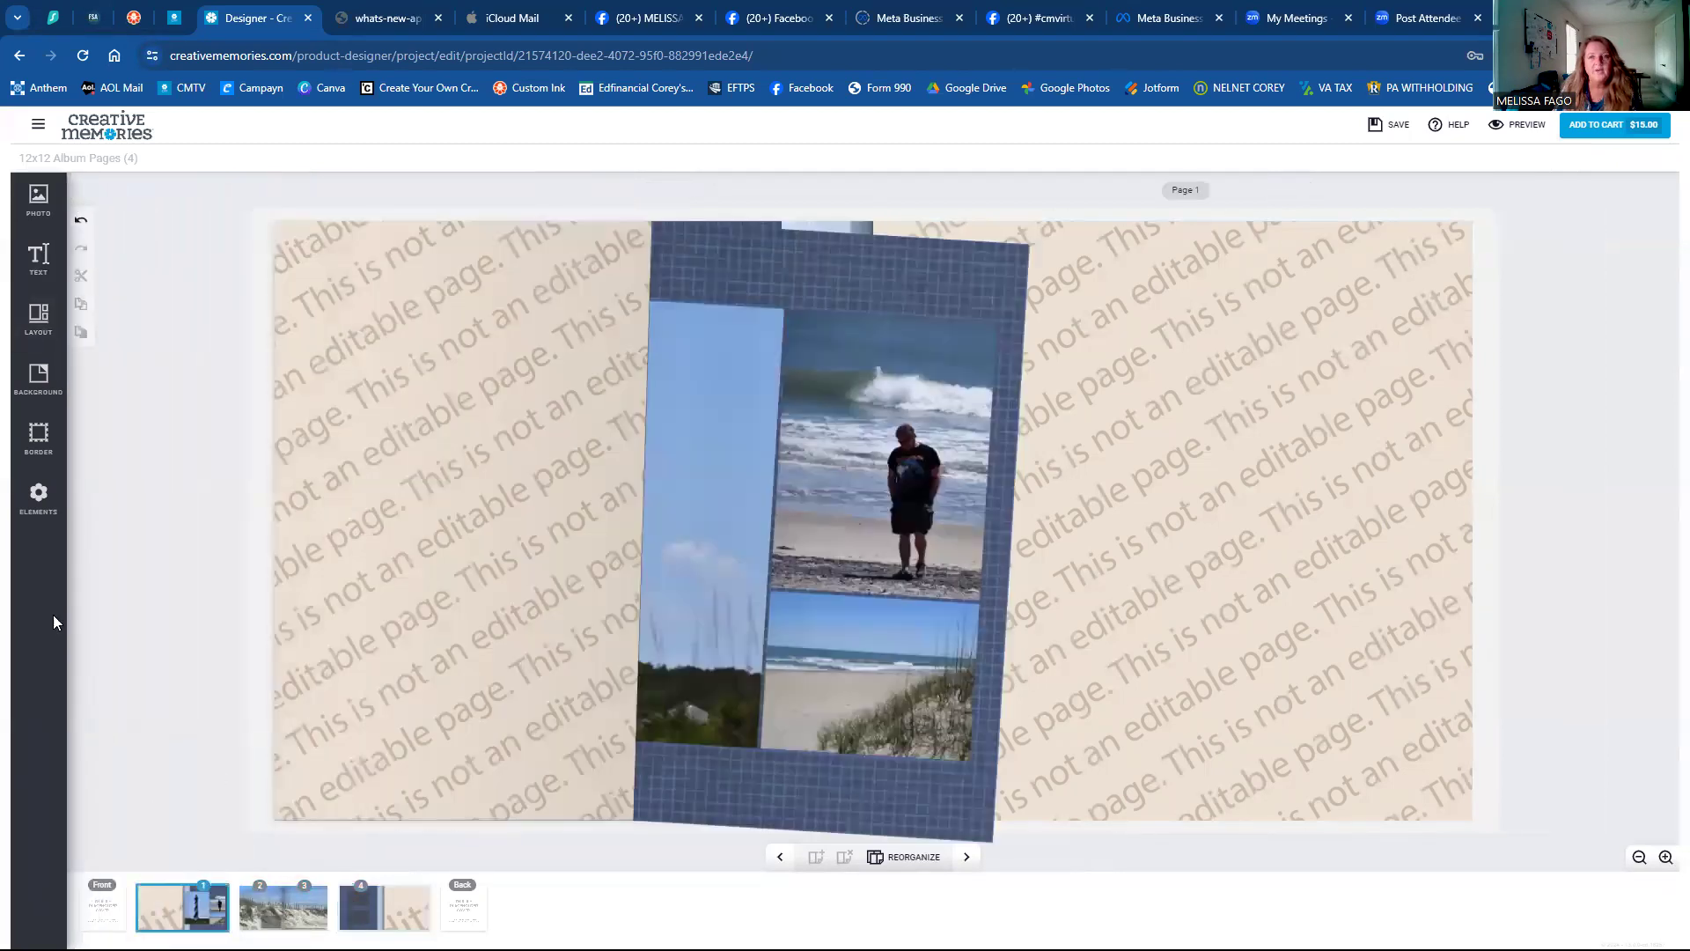
click(38, 379)
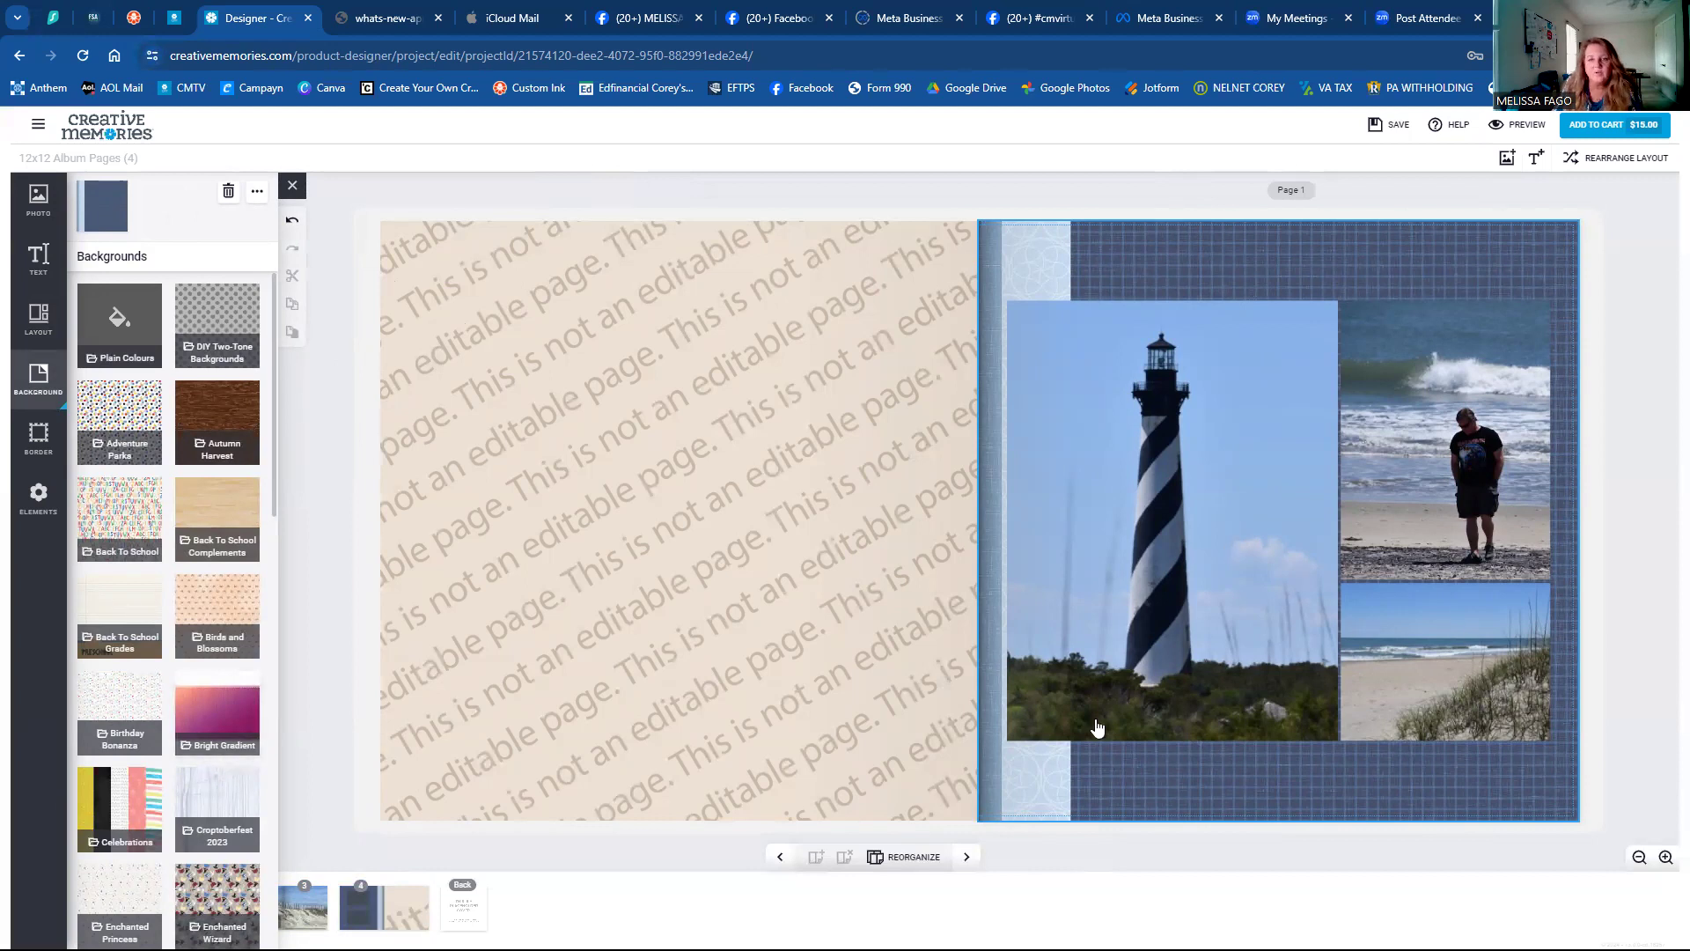
click(355, 916)
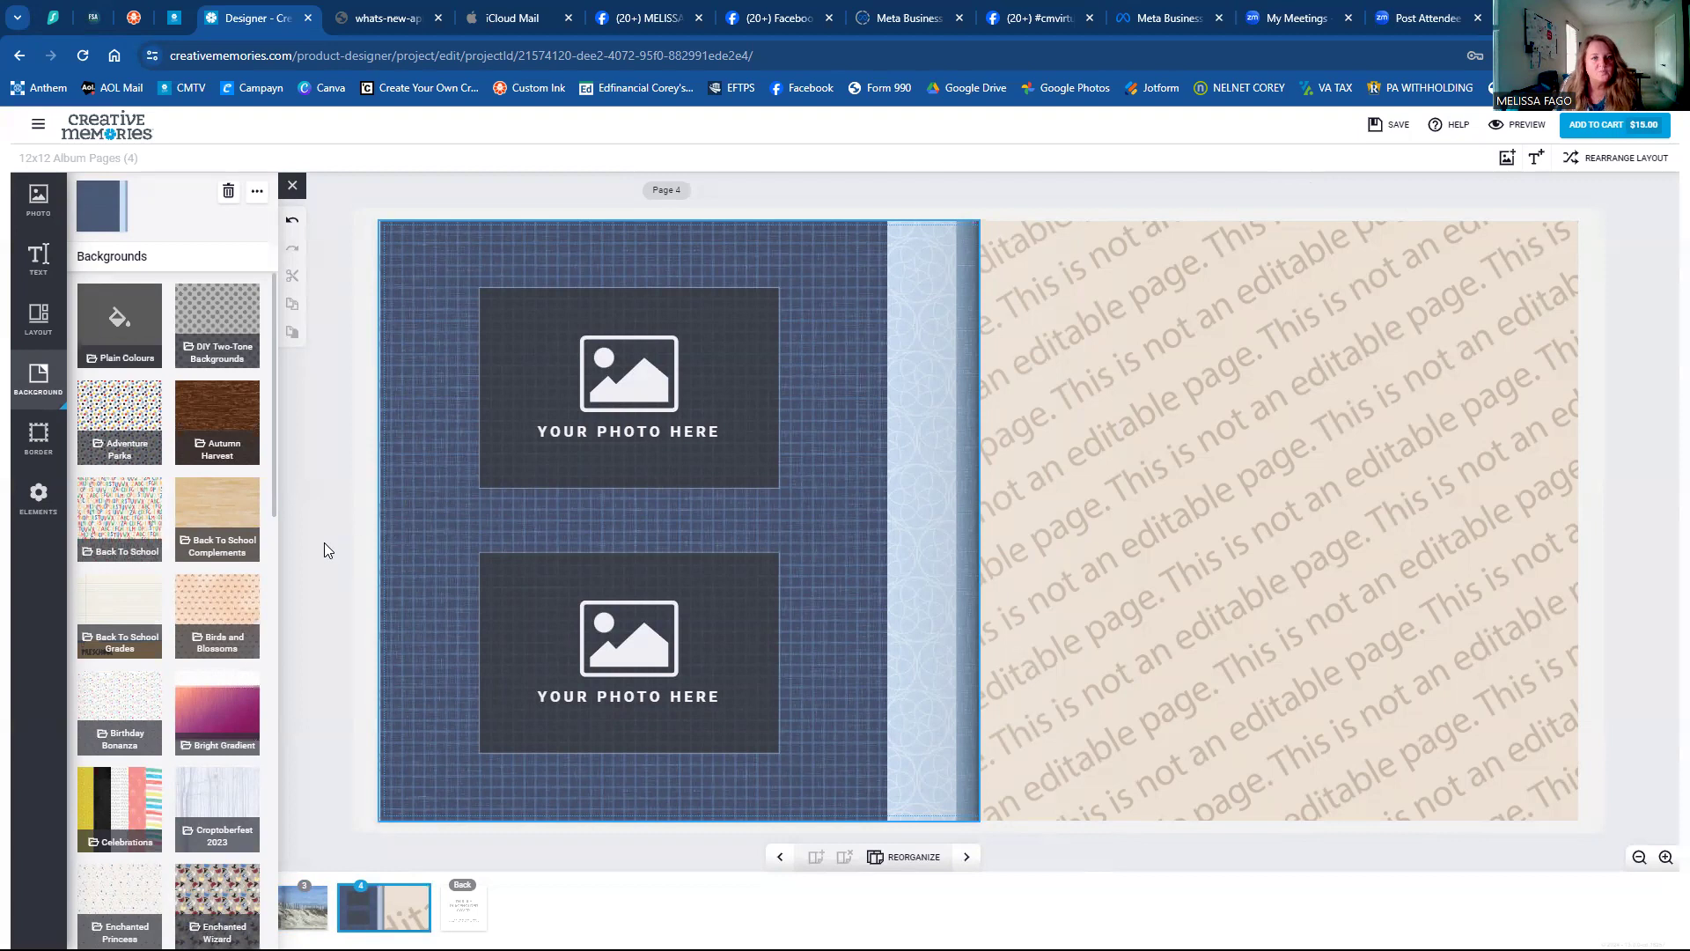
Apply the plain green grass paper from Back To School Complements to page 4.
click(221, 524)
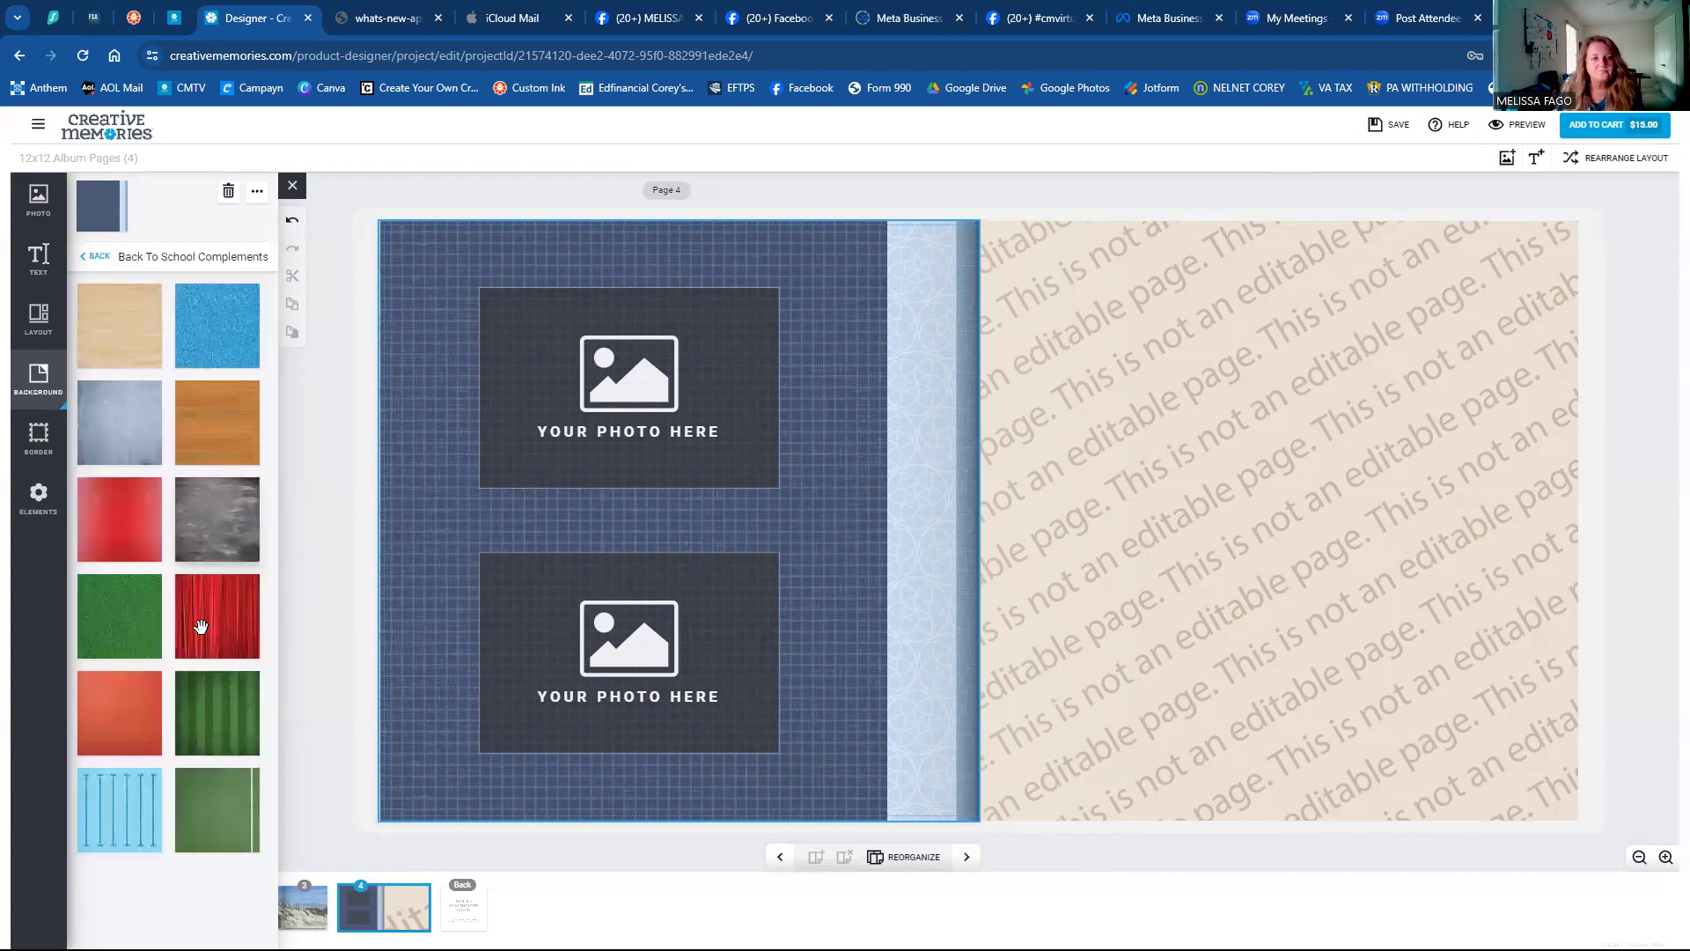
click(211, 711)
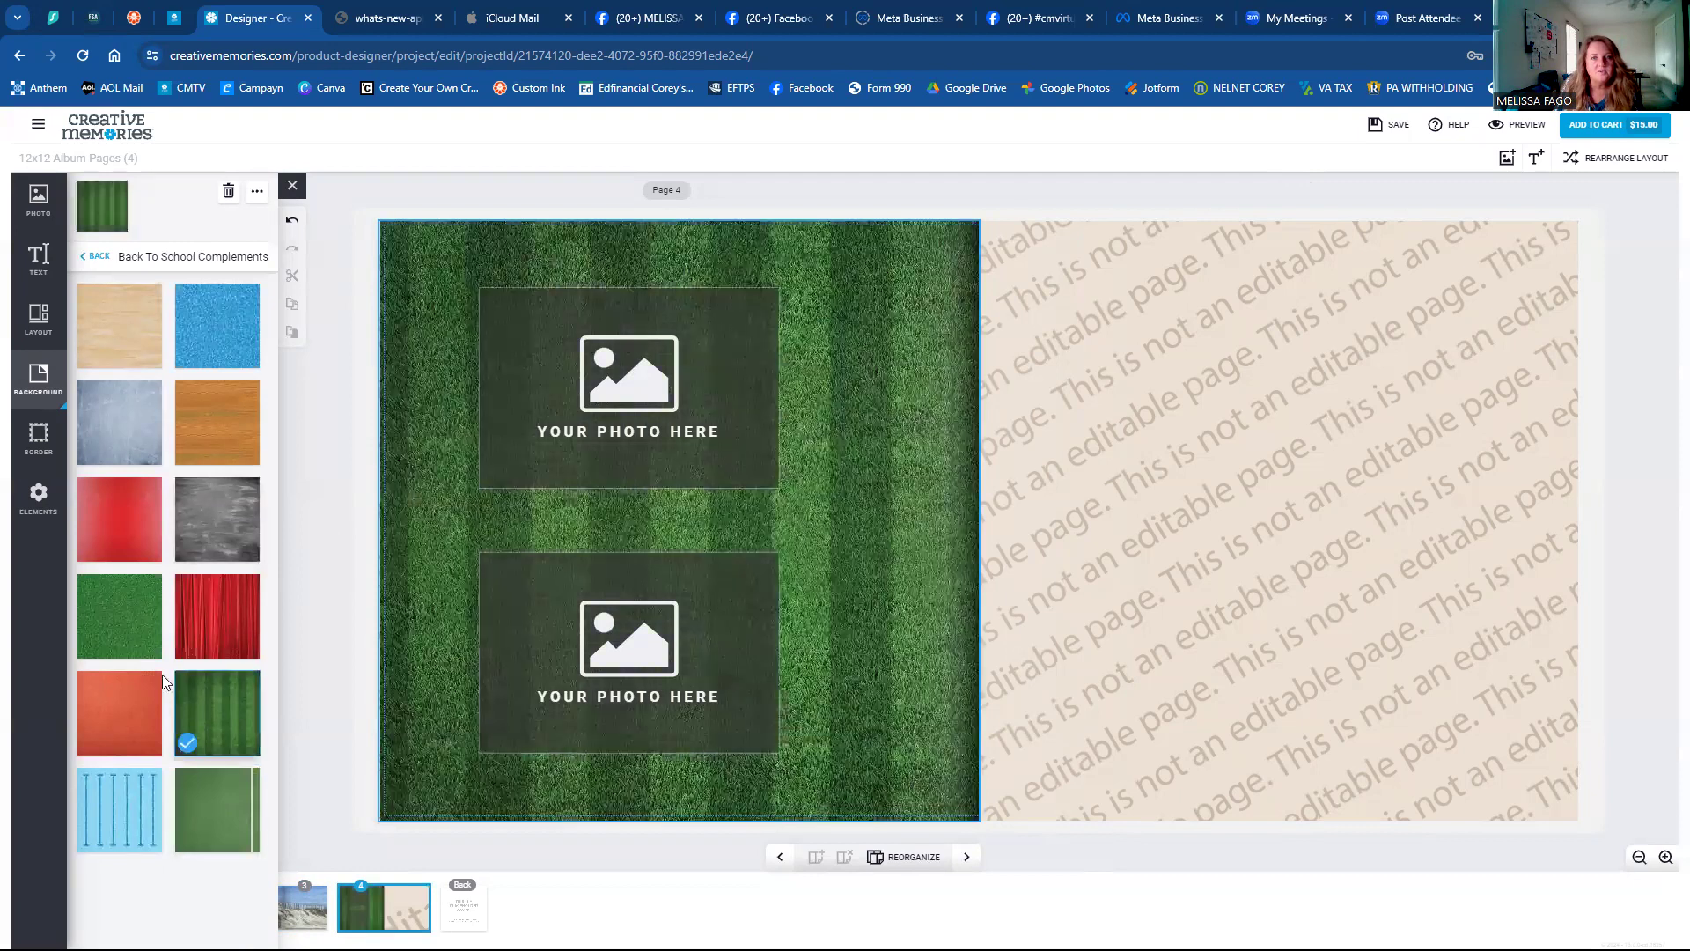
click(121, 628)
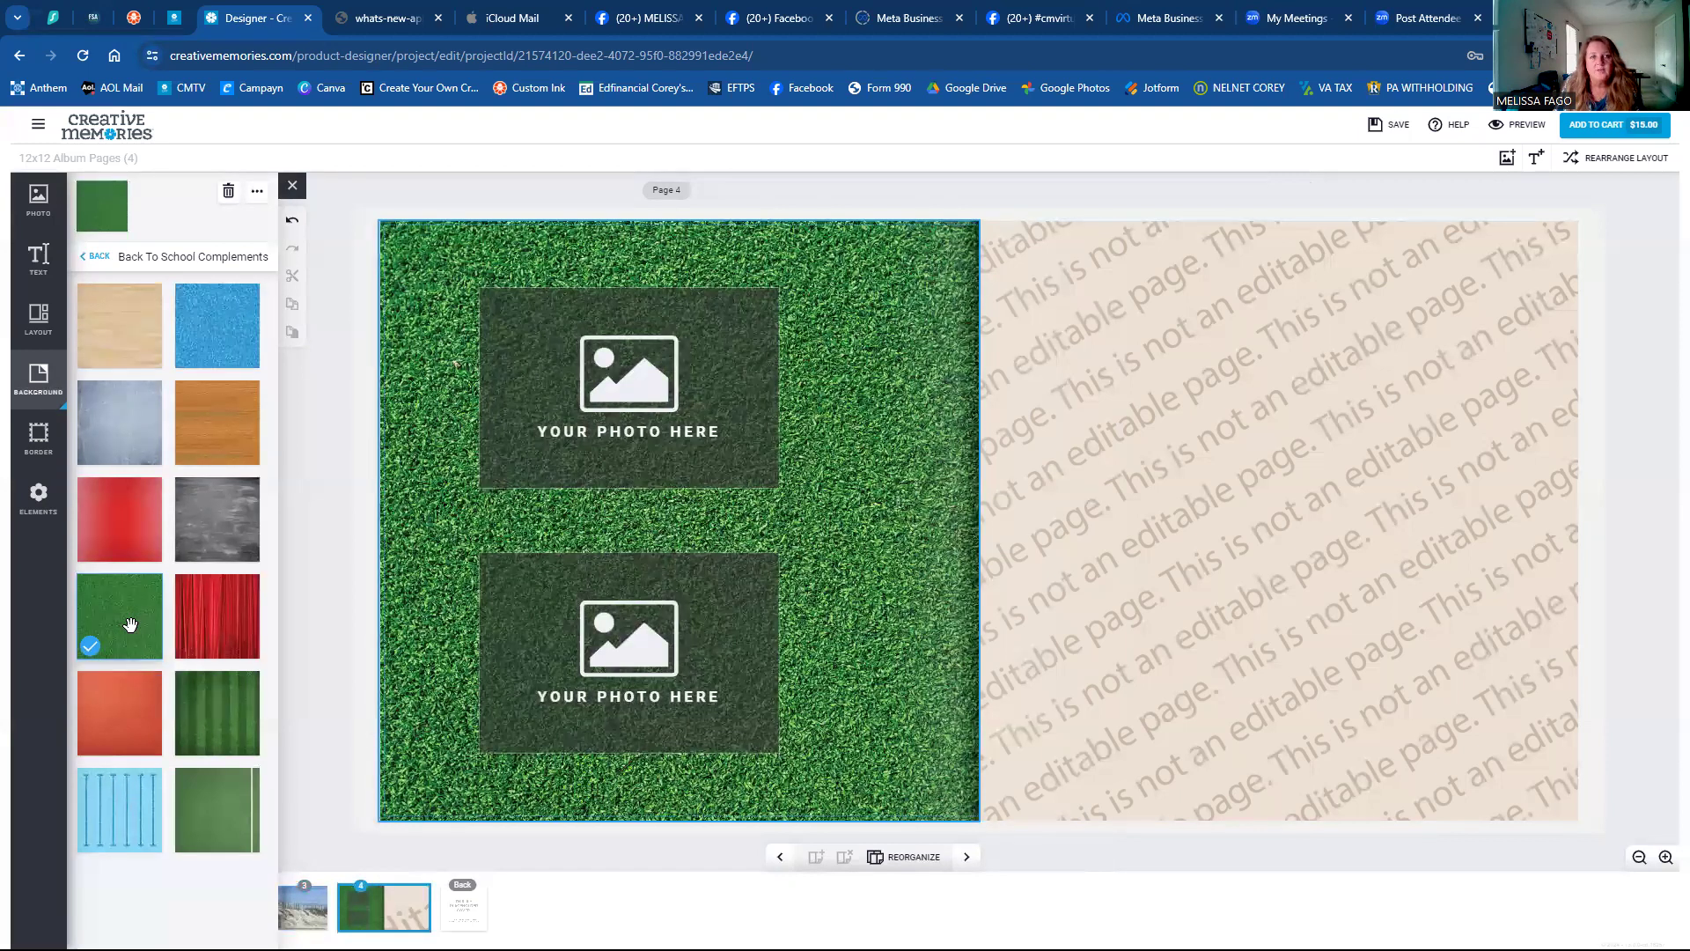
Return to the background collections list and scroll down through it.
click(93, 258)
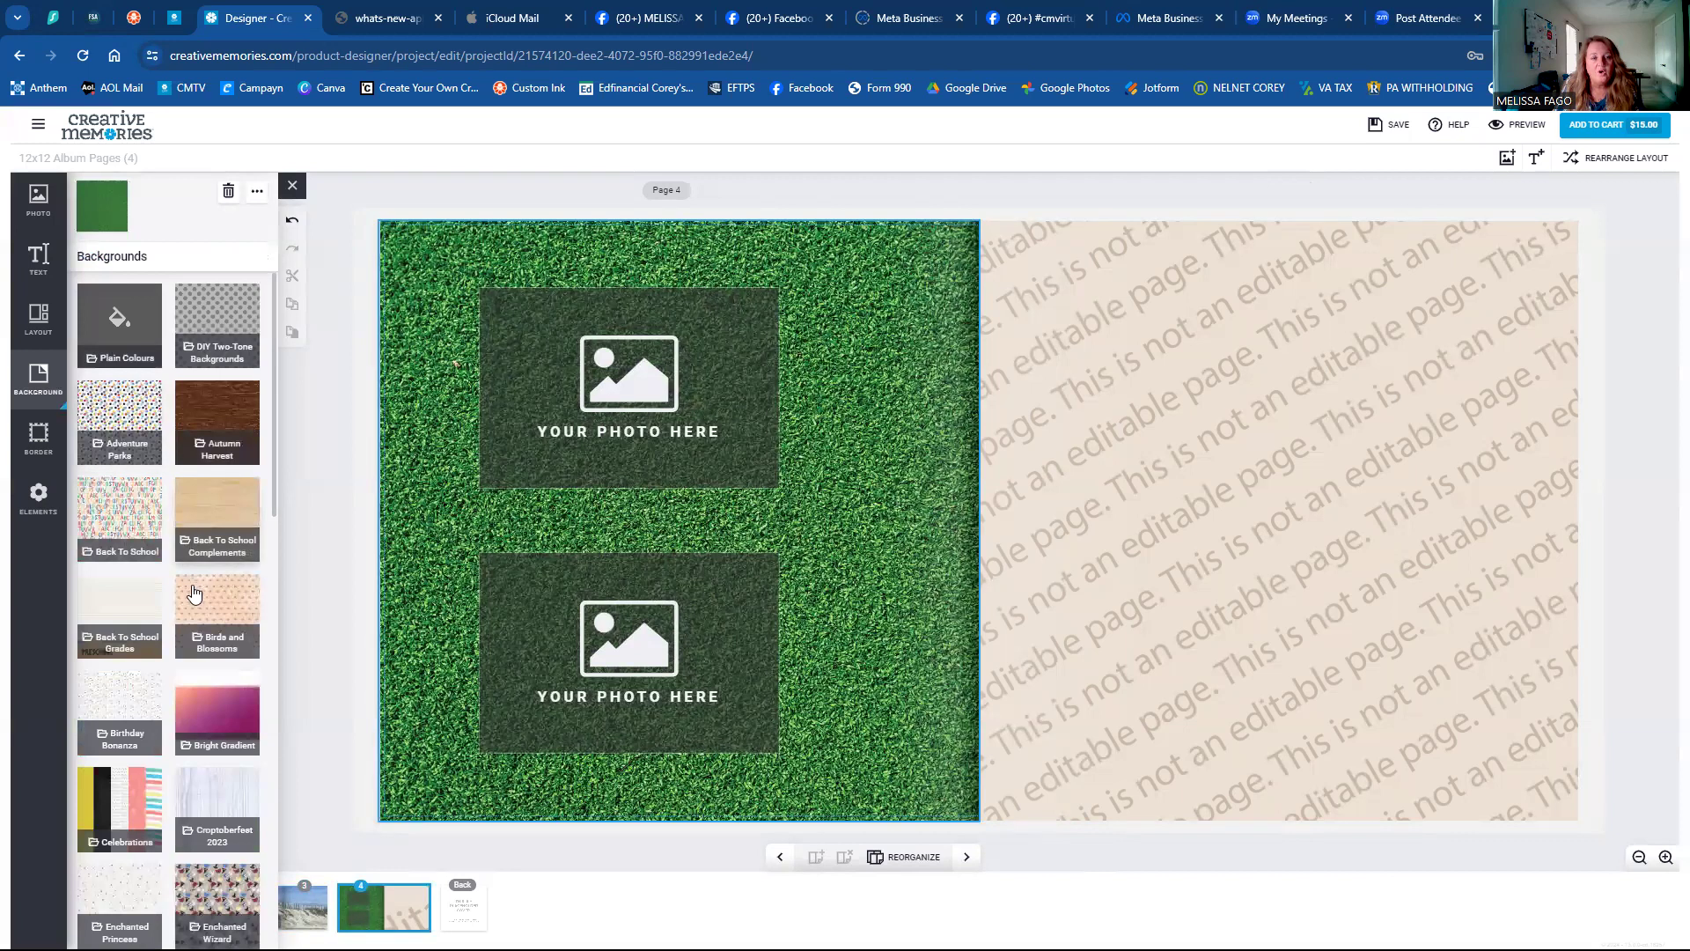
scroll(194, 595, down, 5)
scroll(193, 599, down, 8)
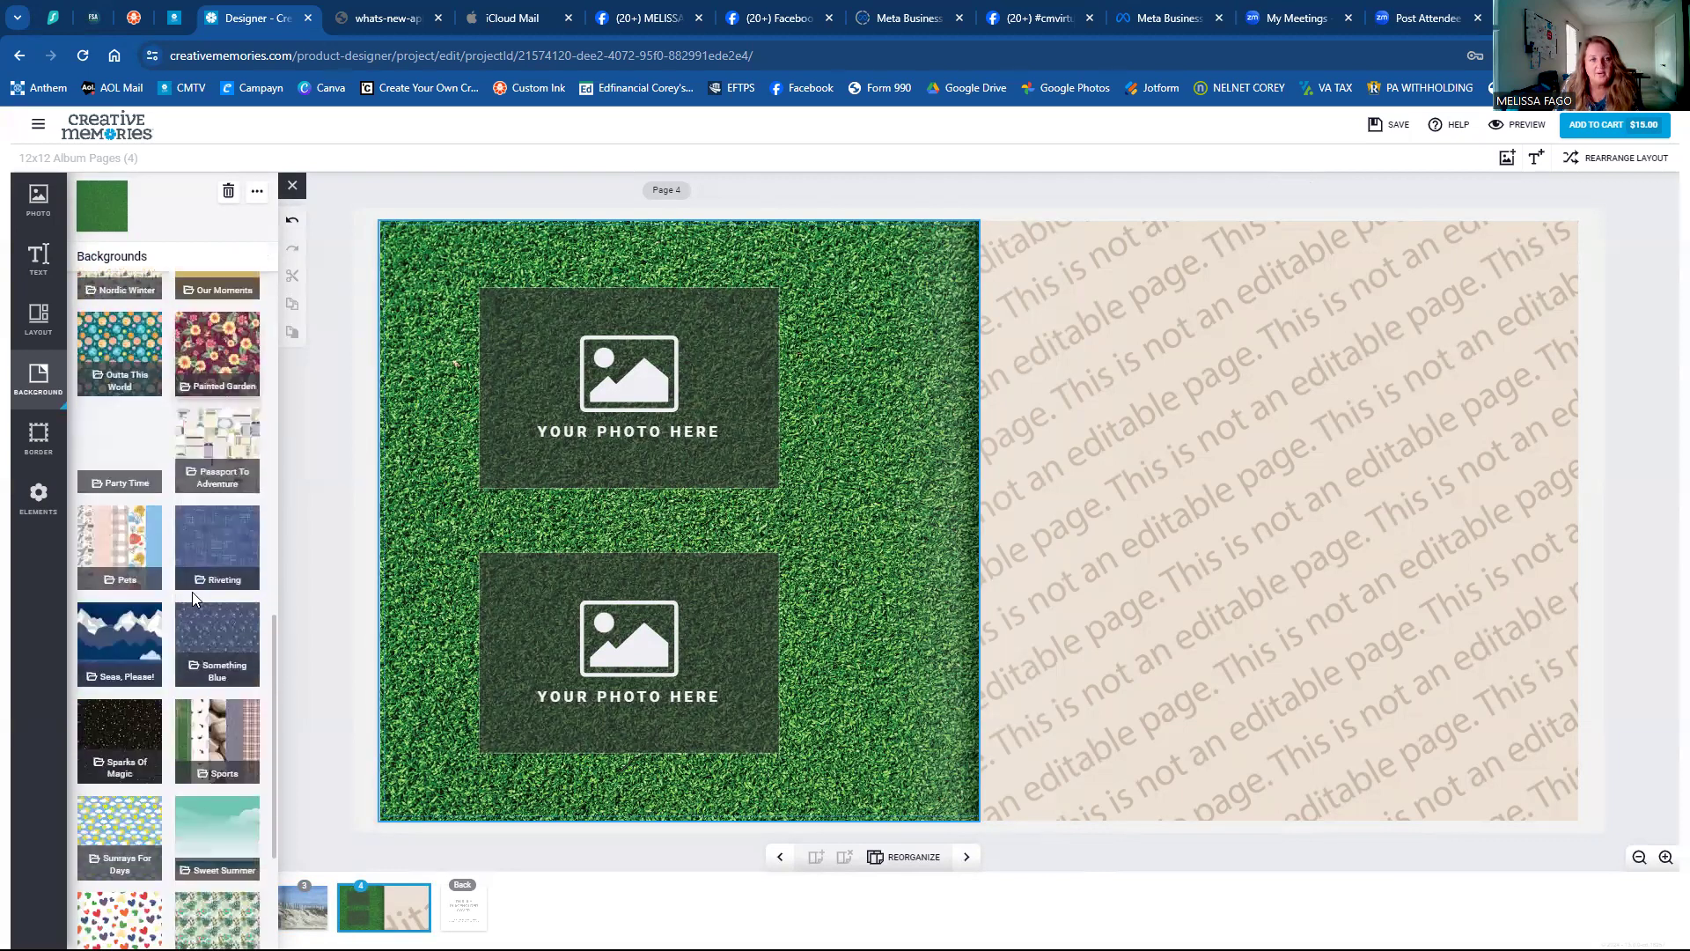
scroll(194, 600, down, 1)
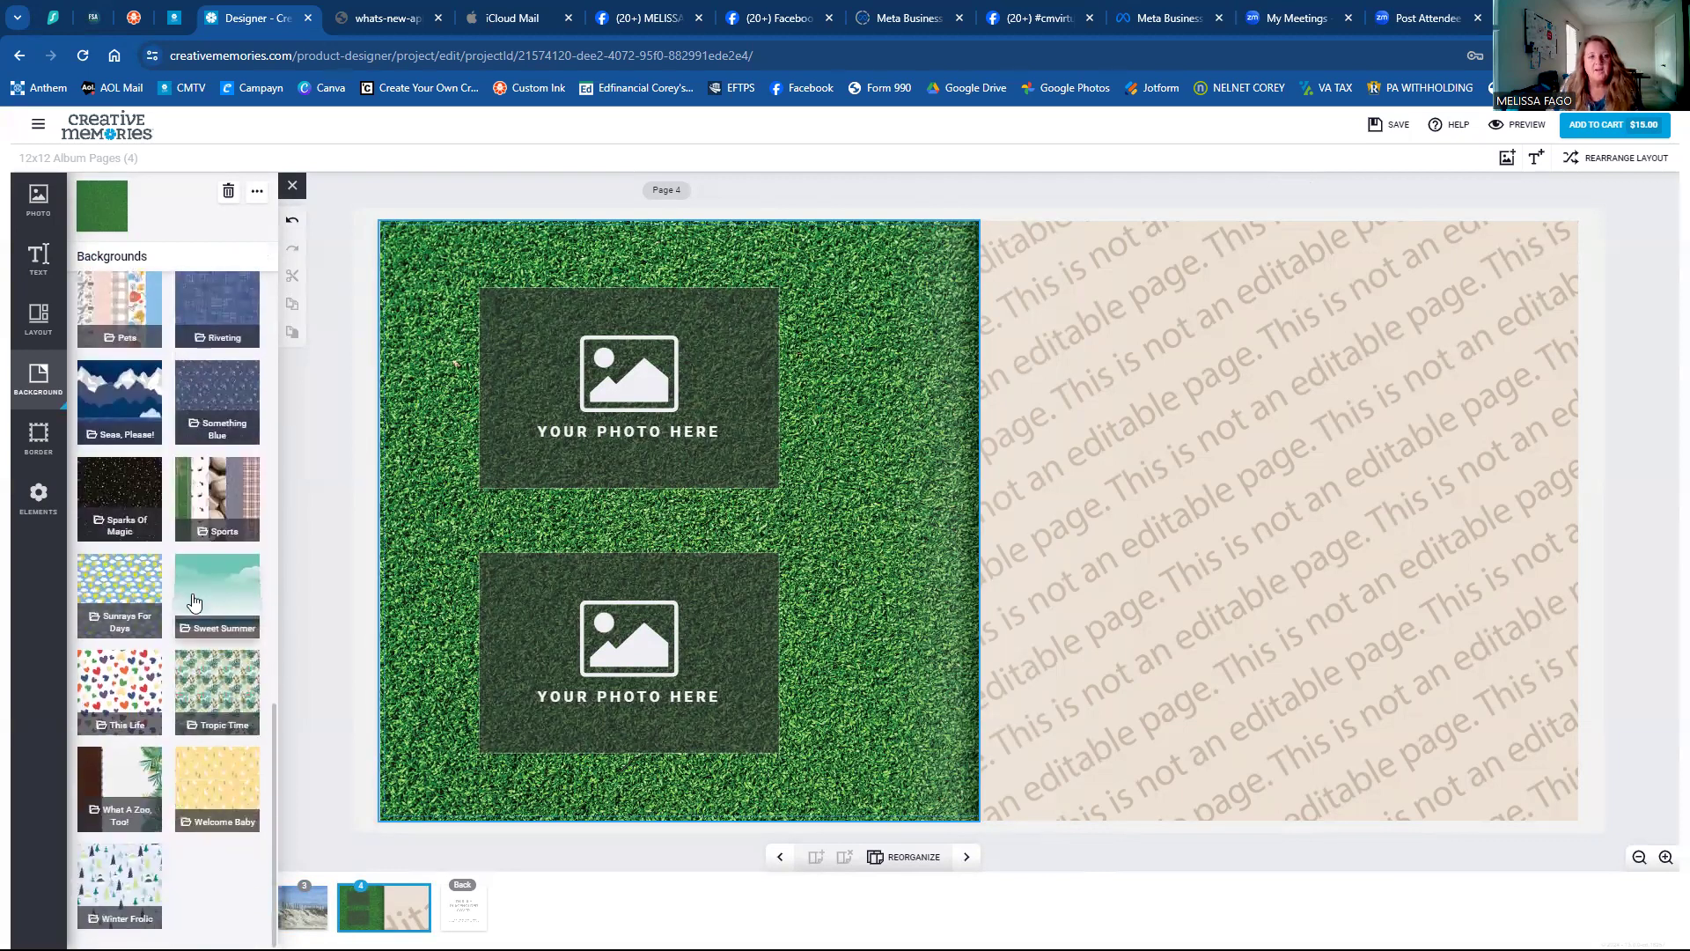
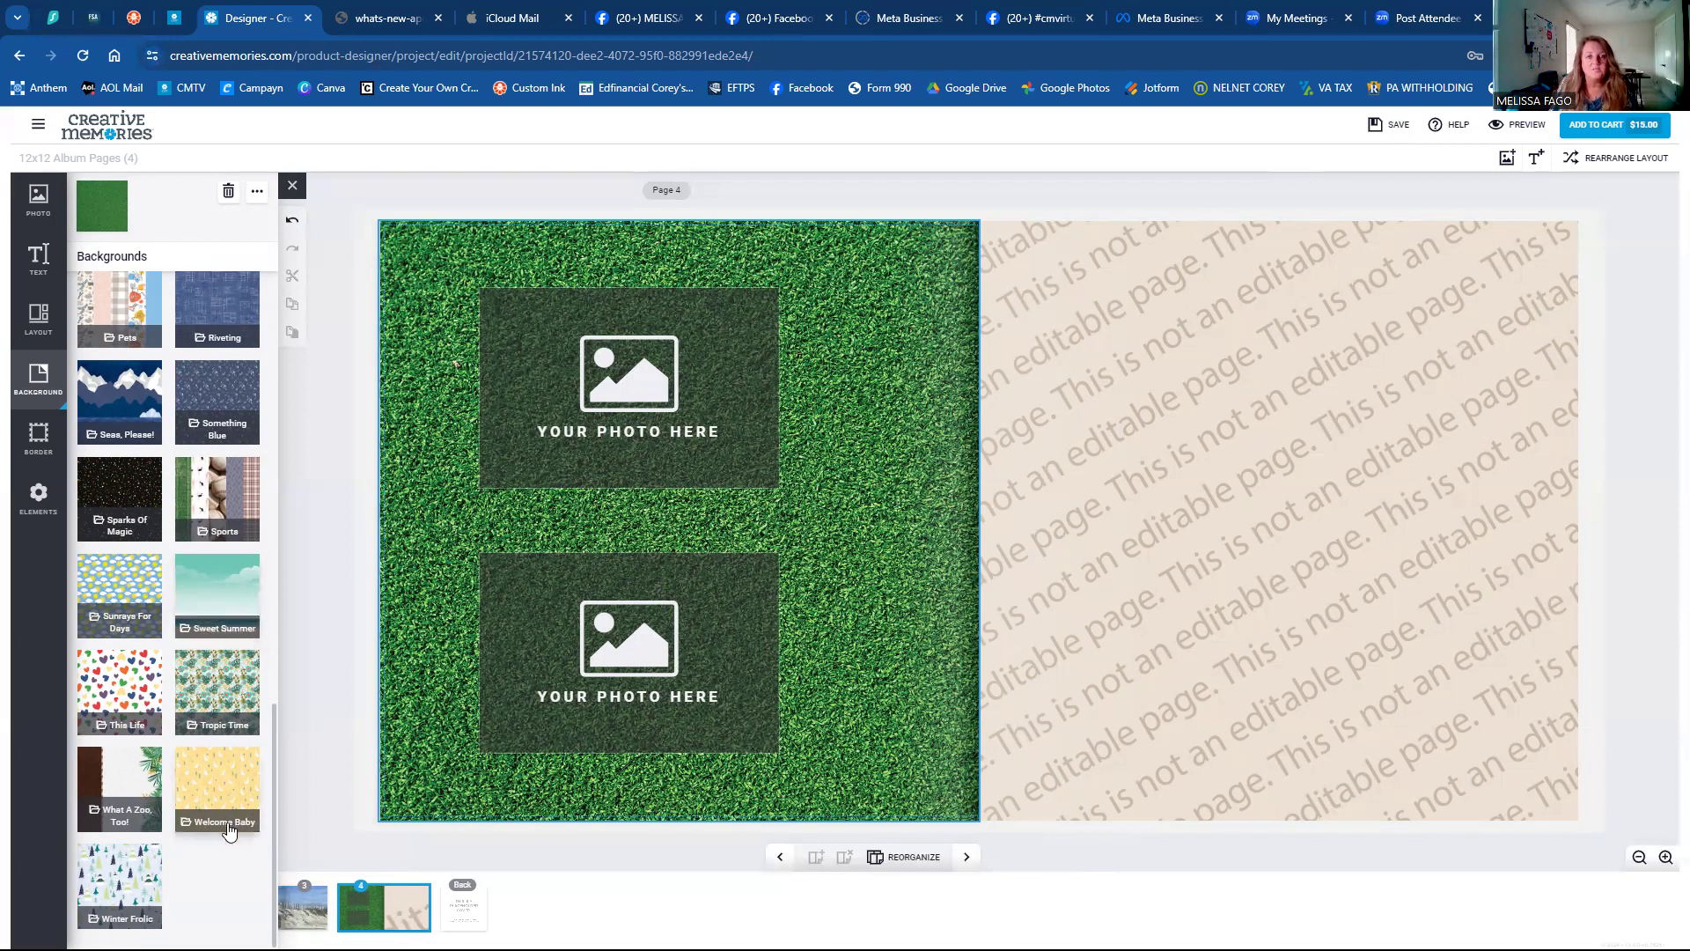
Open the Welcome Baby papers and try the yellow-striped and teal-edged backgrounds on page 4.
click(215, 796)
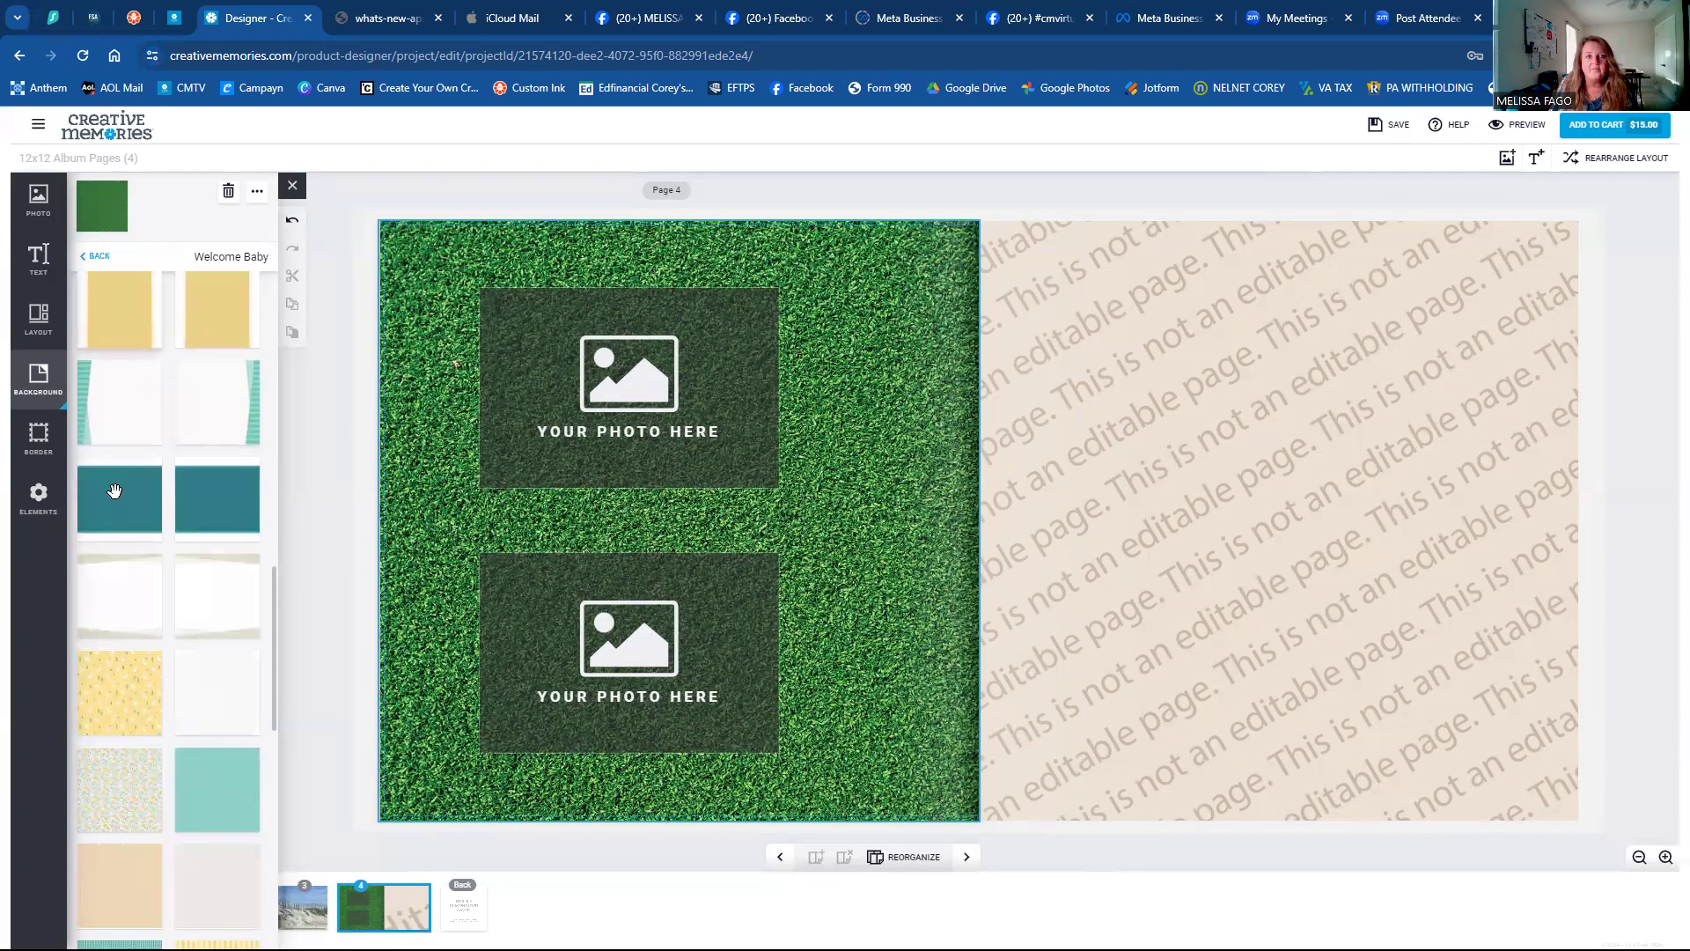
scroll(176, 588, up, 10)
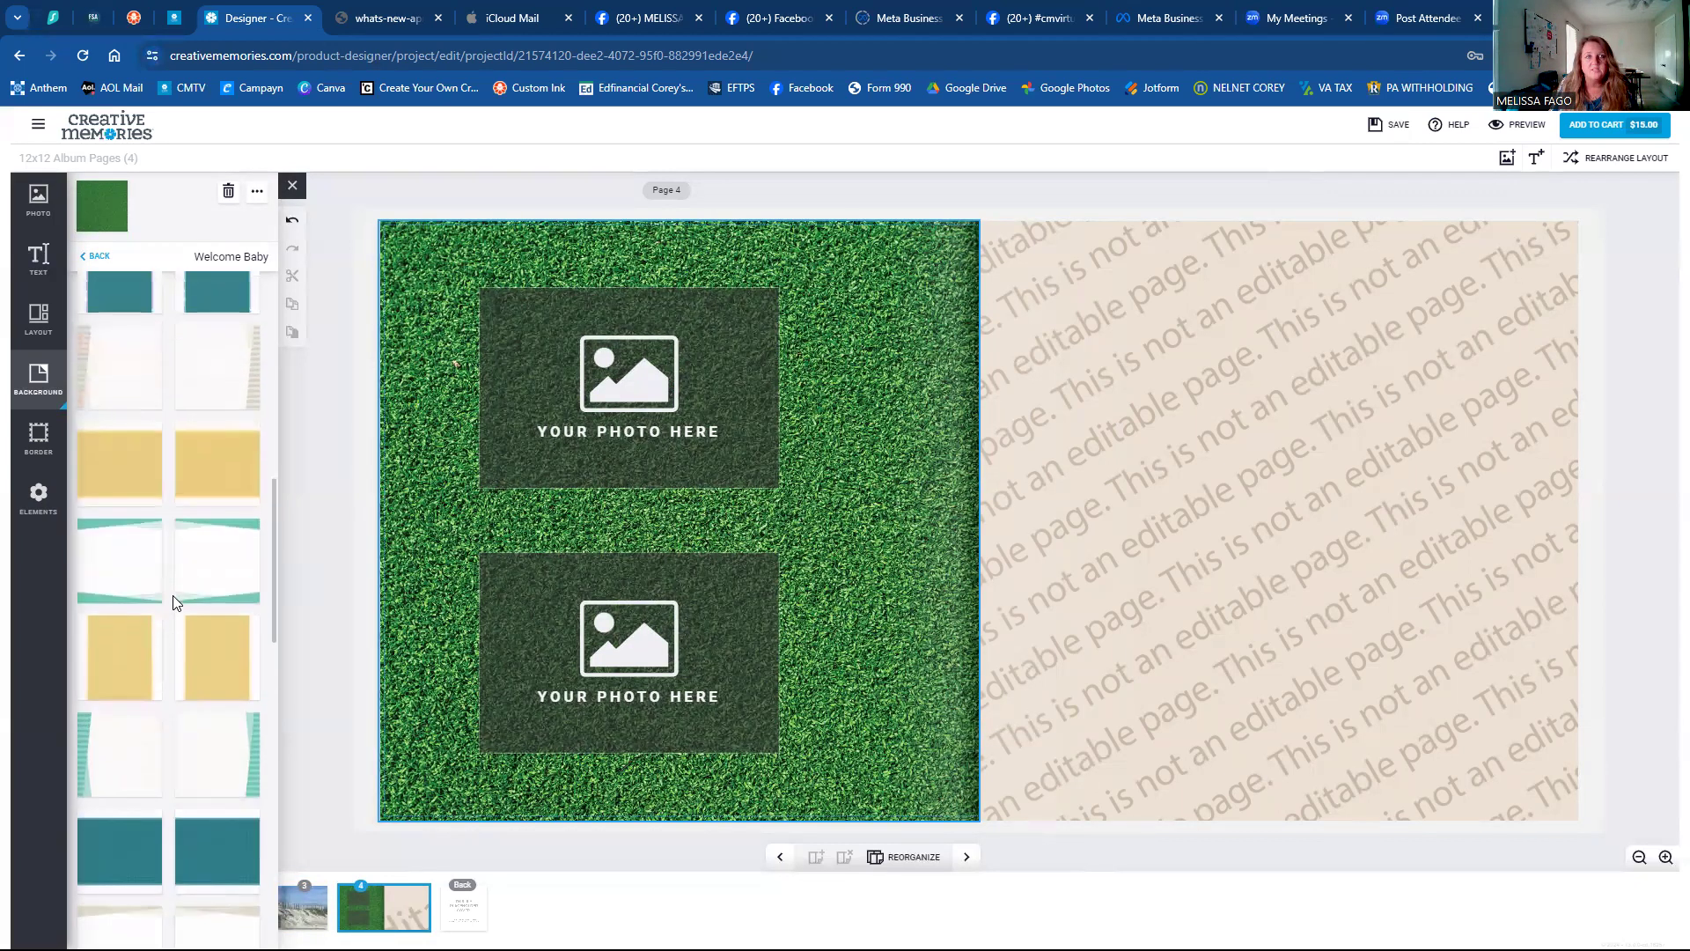
scroll(172, 602, up, 5)
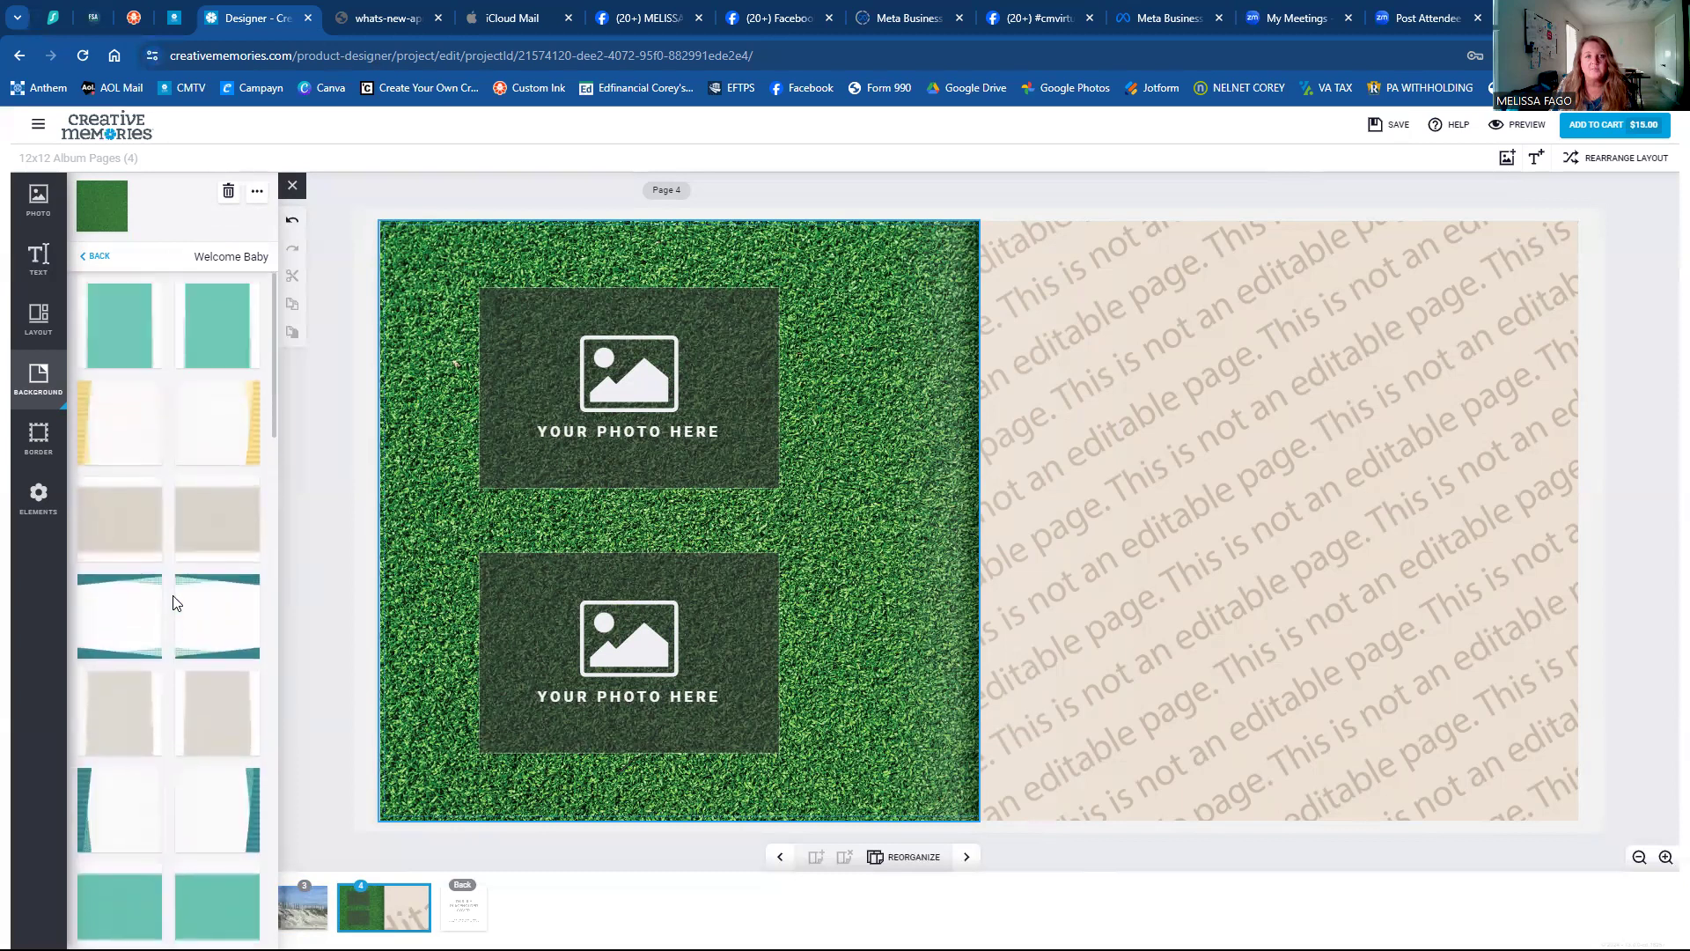
scroll(171, 616, down, 10)
scroll(170, 625, down, 10)
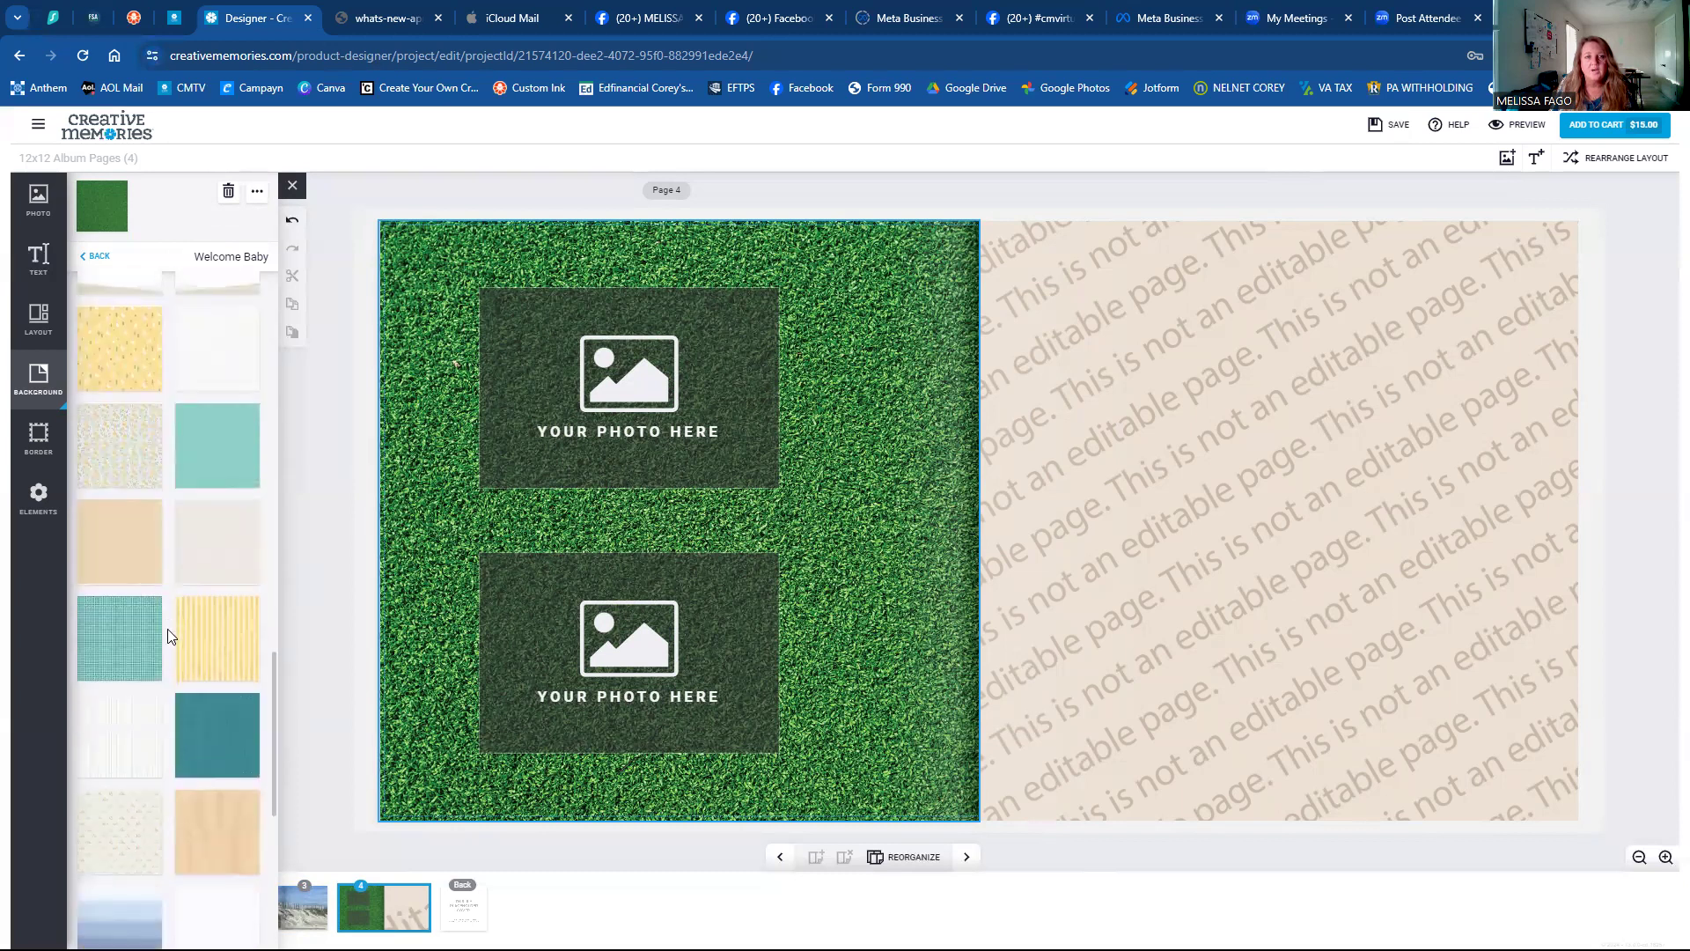
scroll(171, 632, down, 2)
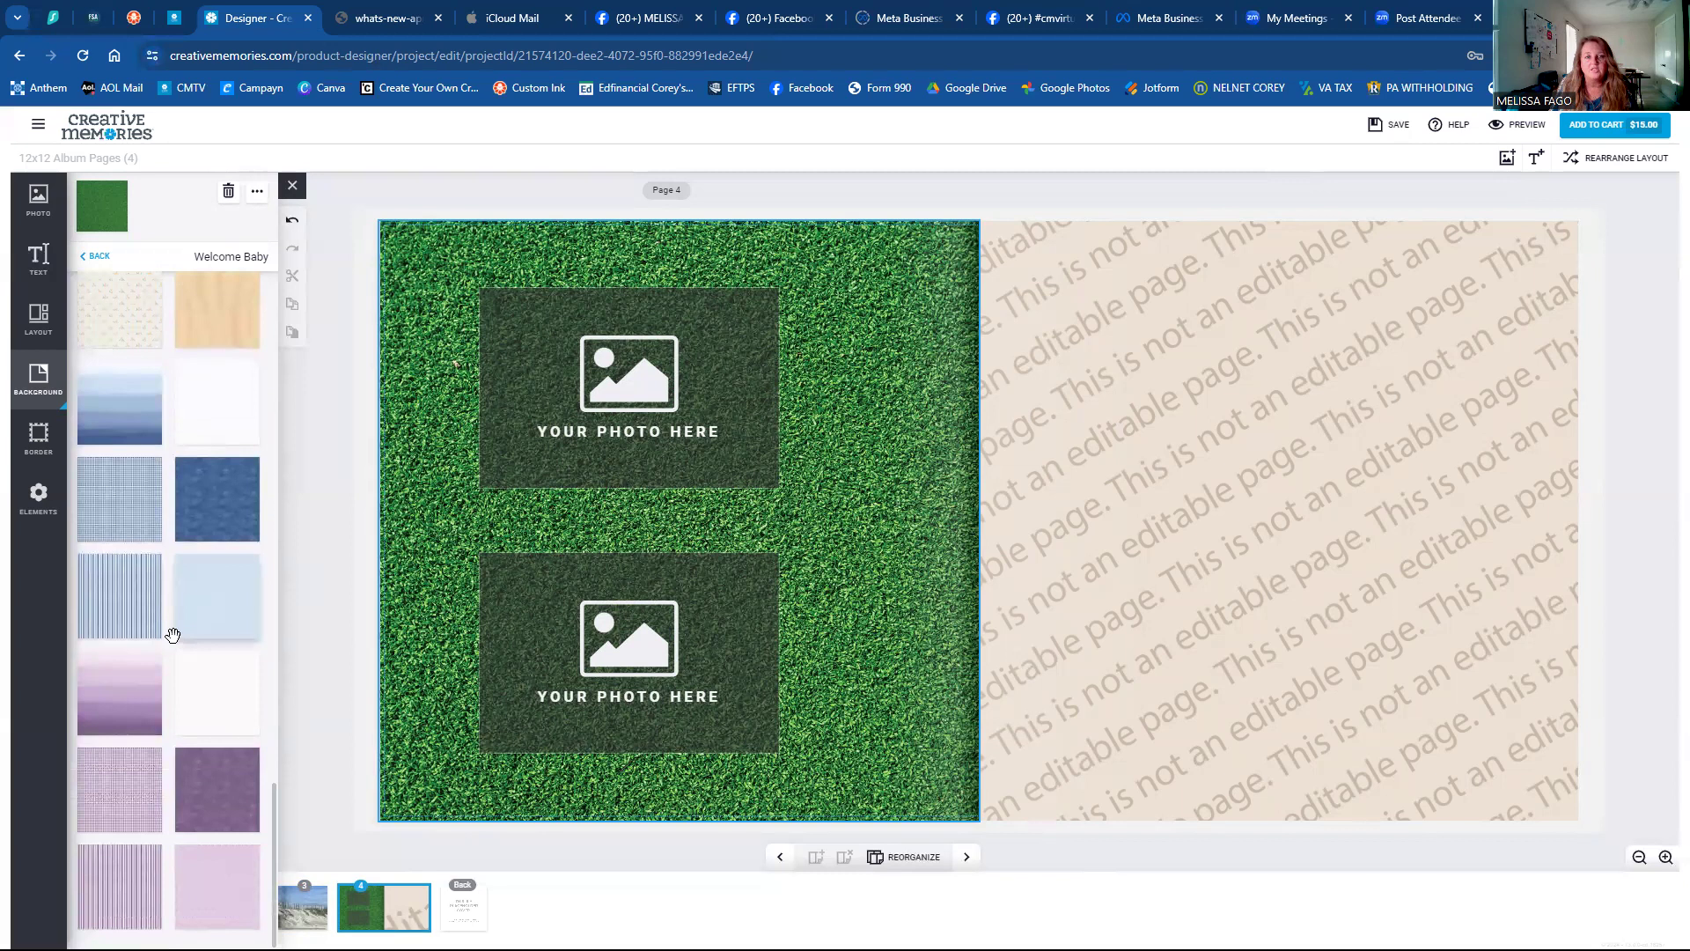
scroll(174, 639, up, 15)
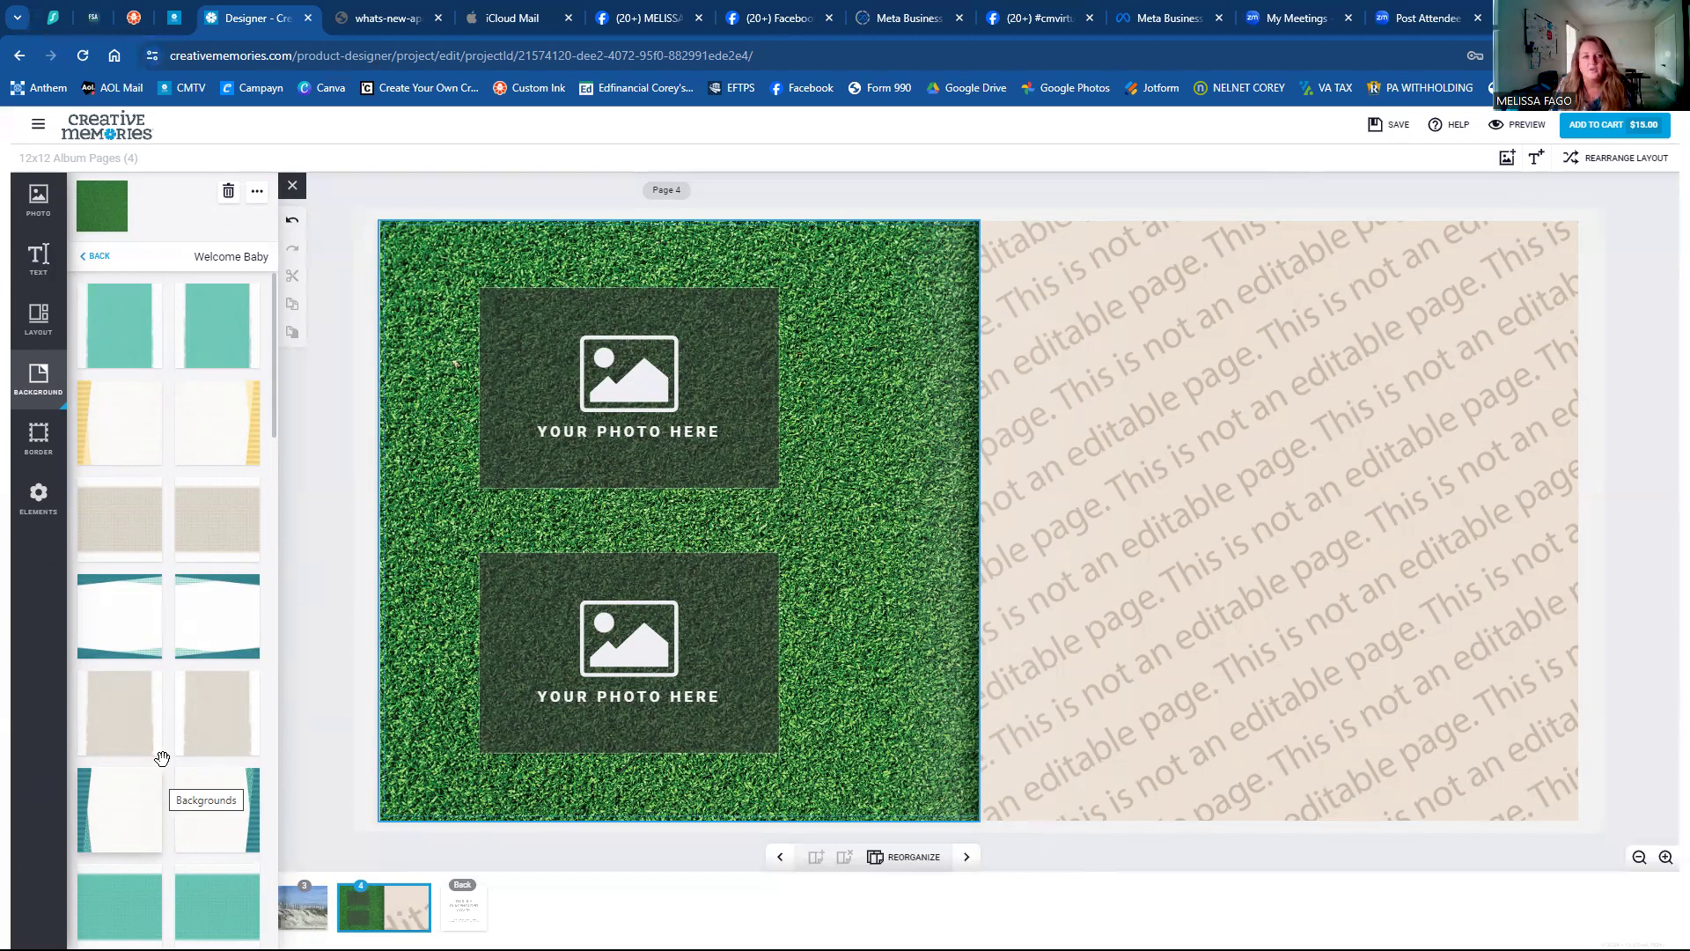
click(197, 415)
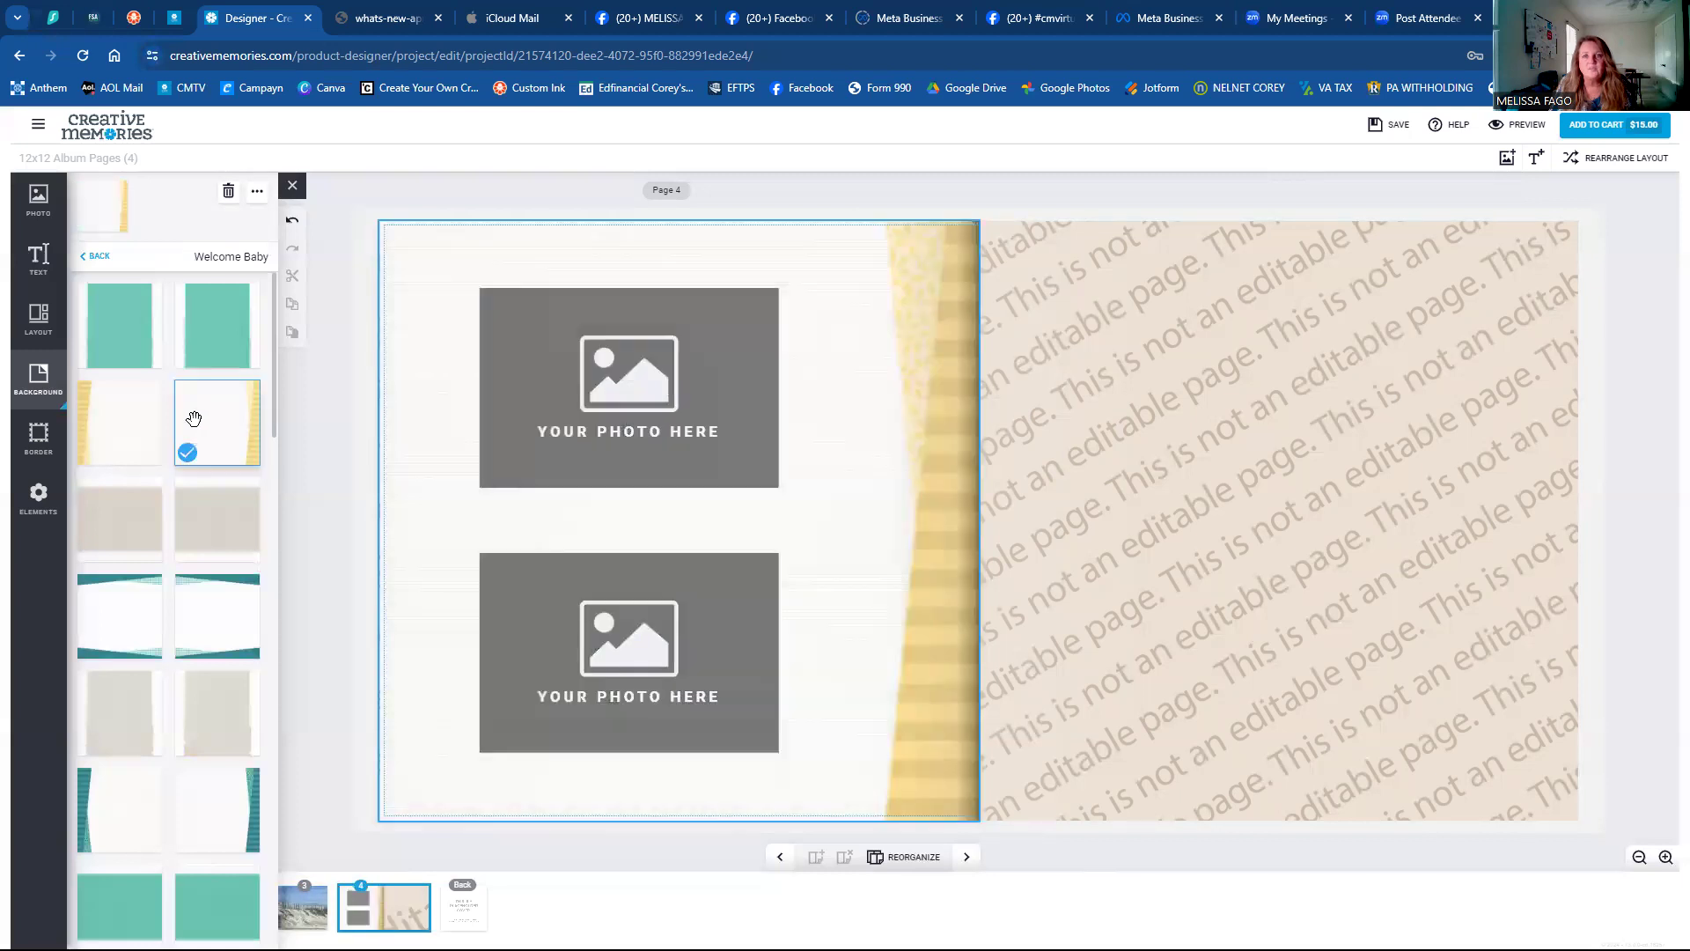
click(120, 599)
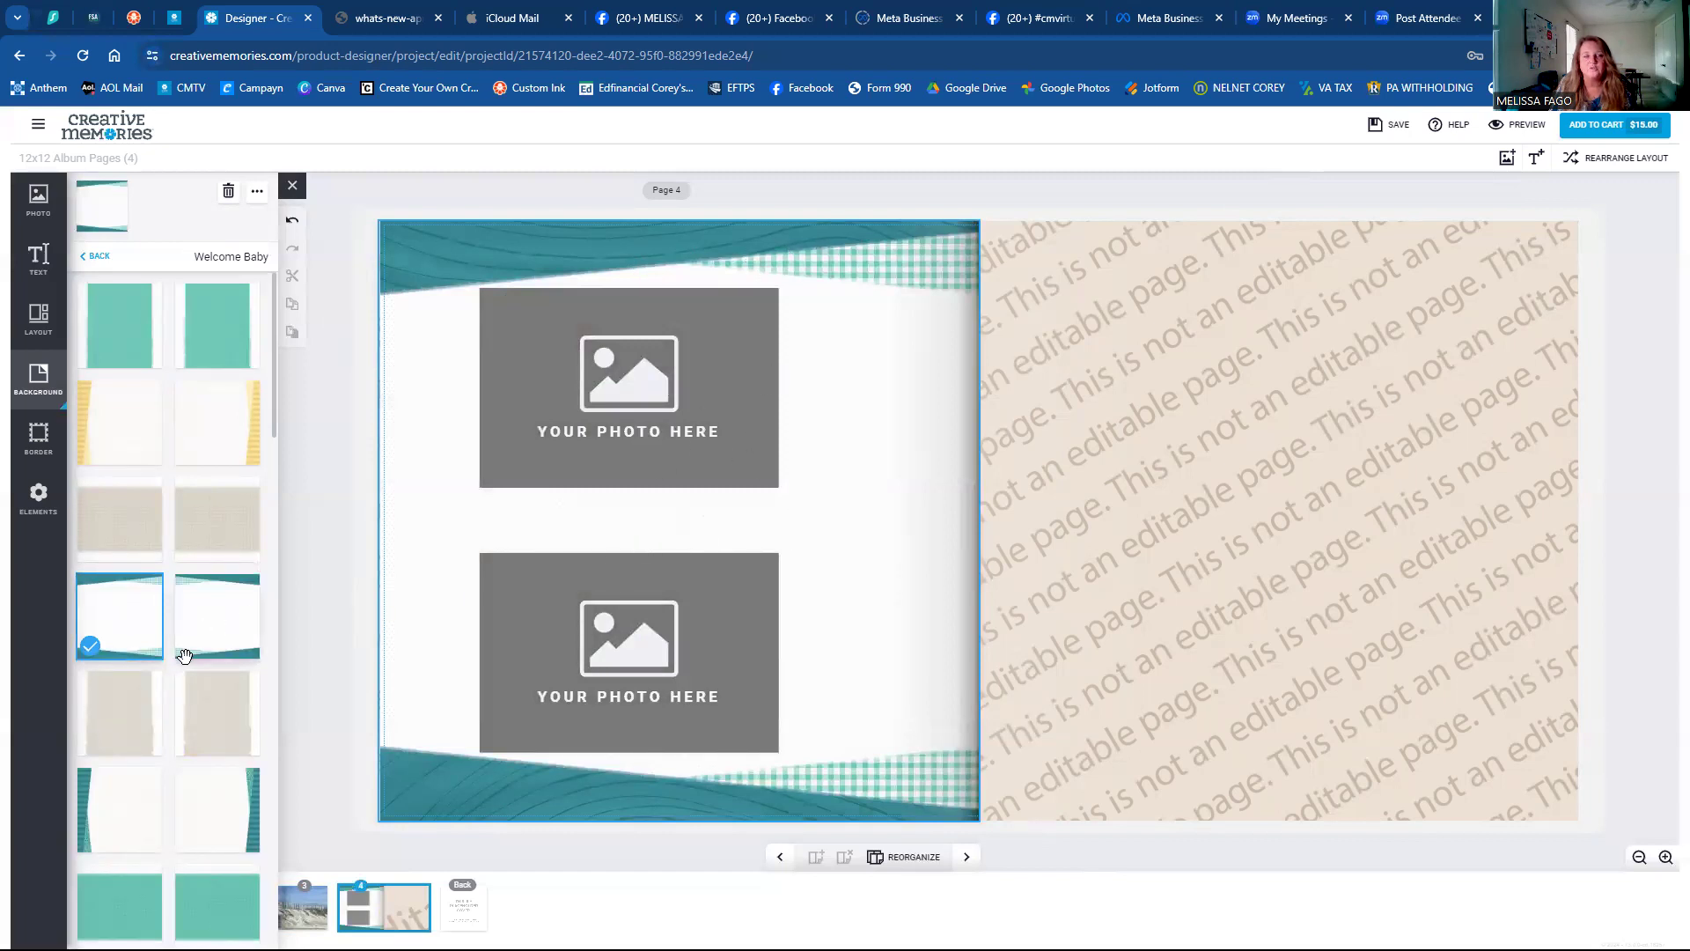
Try the teal leaf, dark blue, light blue grid and purple striped Welcome Baby papers.
scroll(185, 656, down, 5)
scroll(182, 660, down, 10)
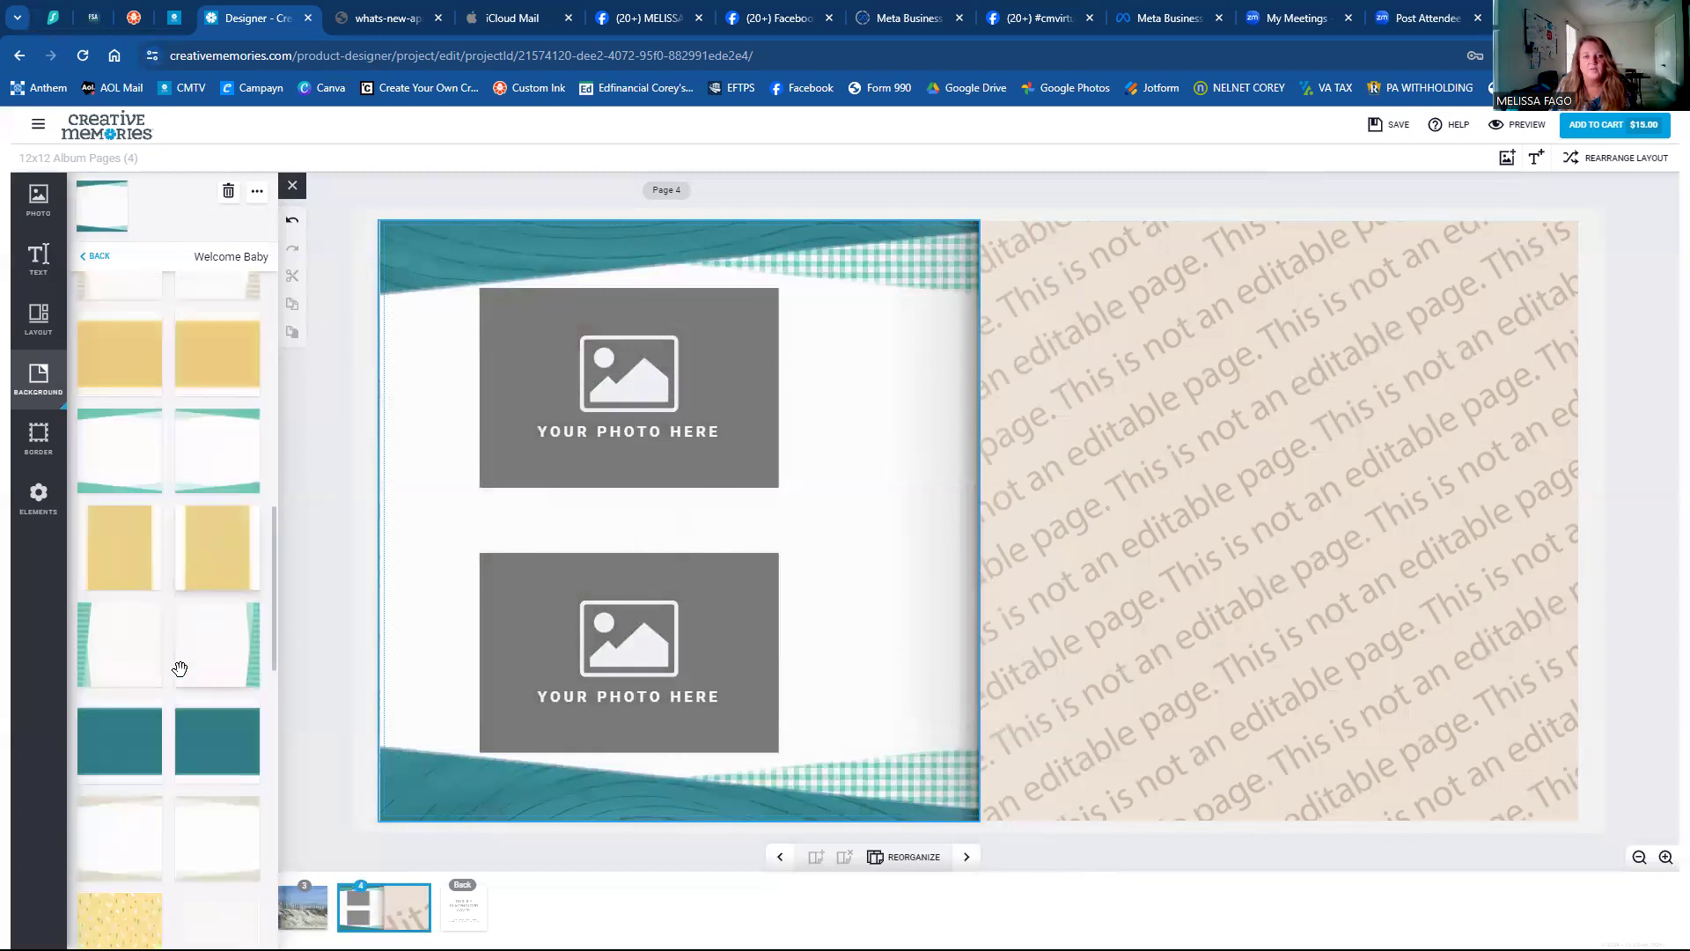
scroll(189, 599, down, 1)
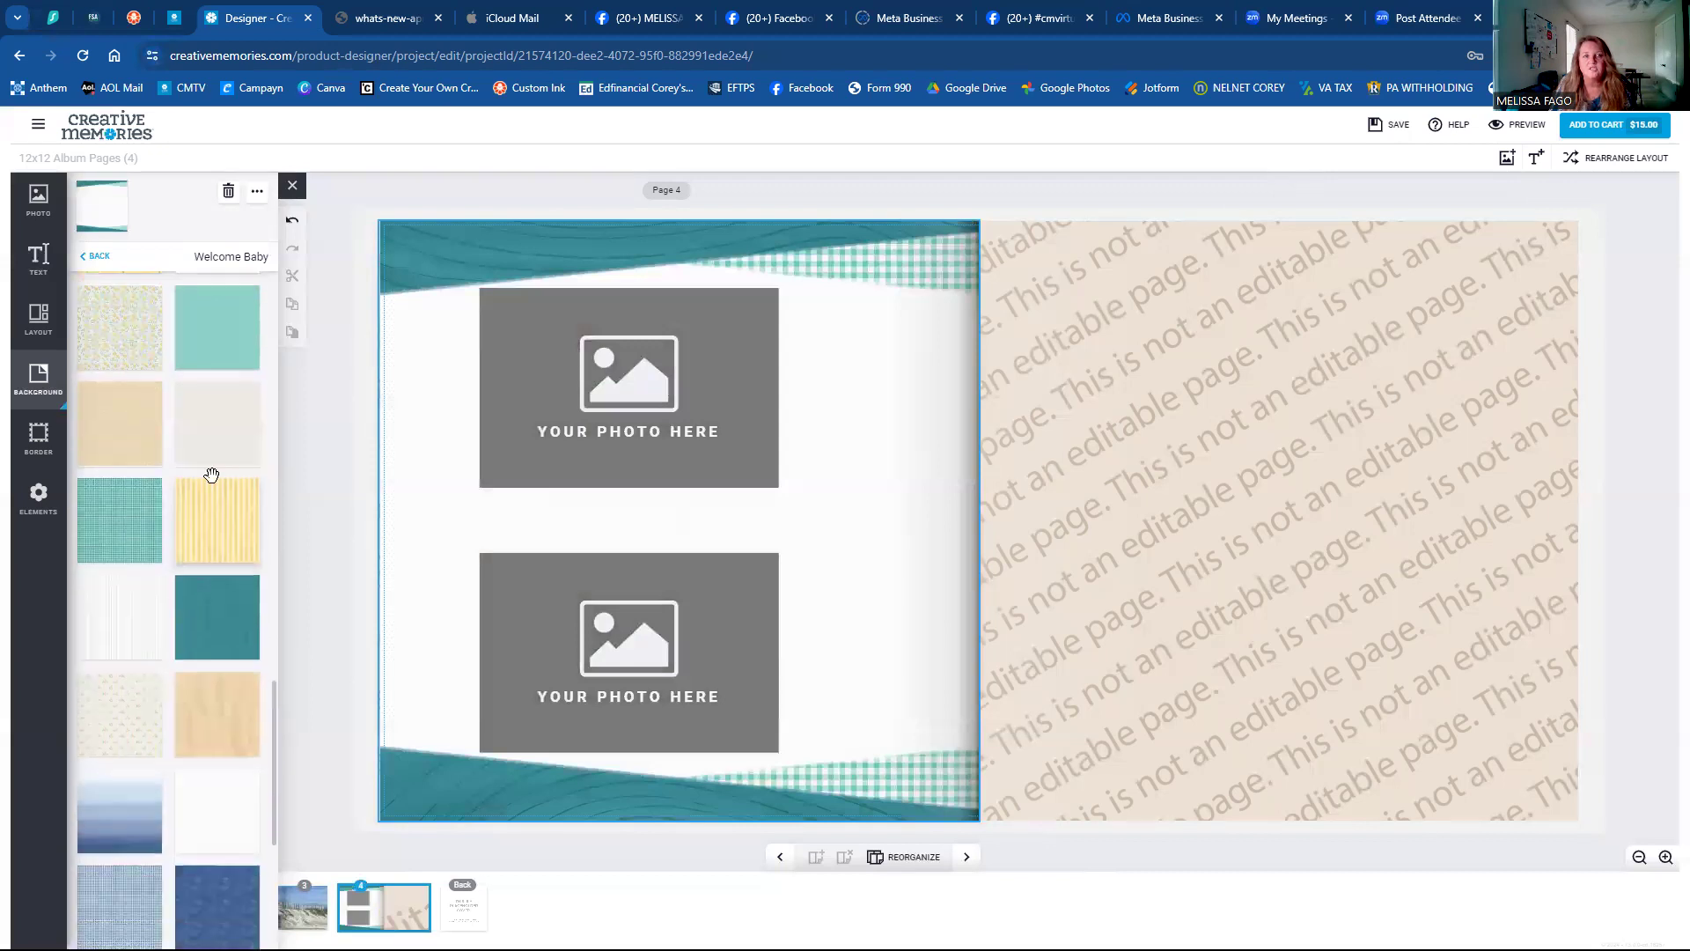
click(217, 354)
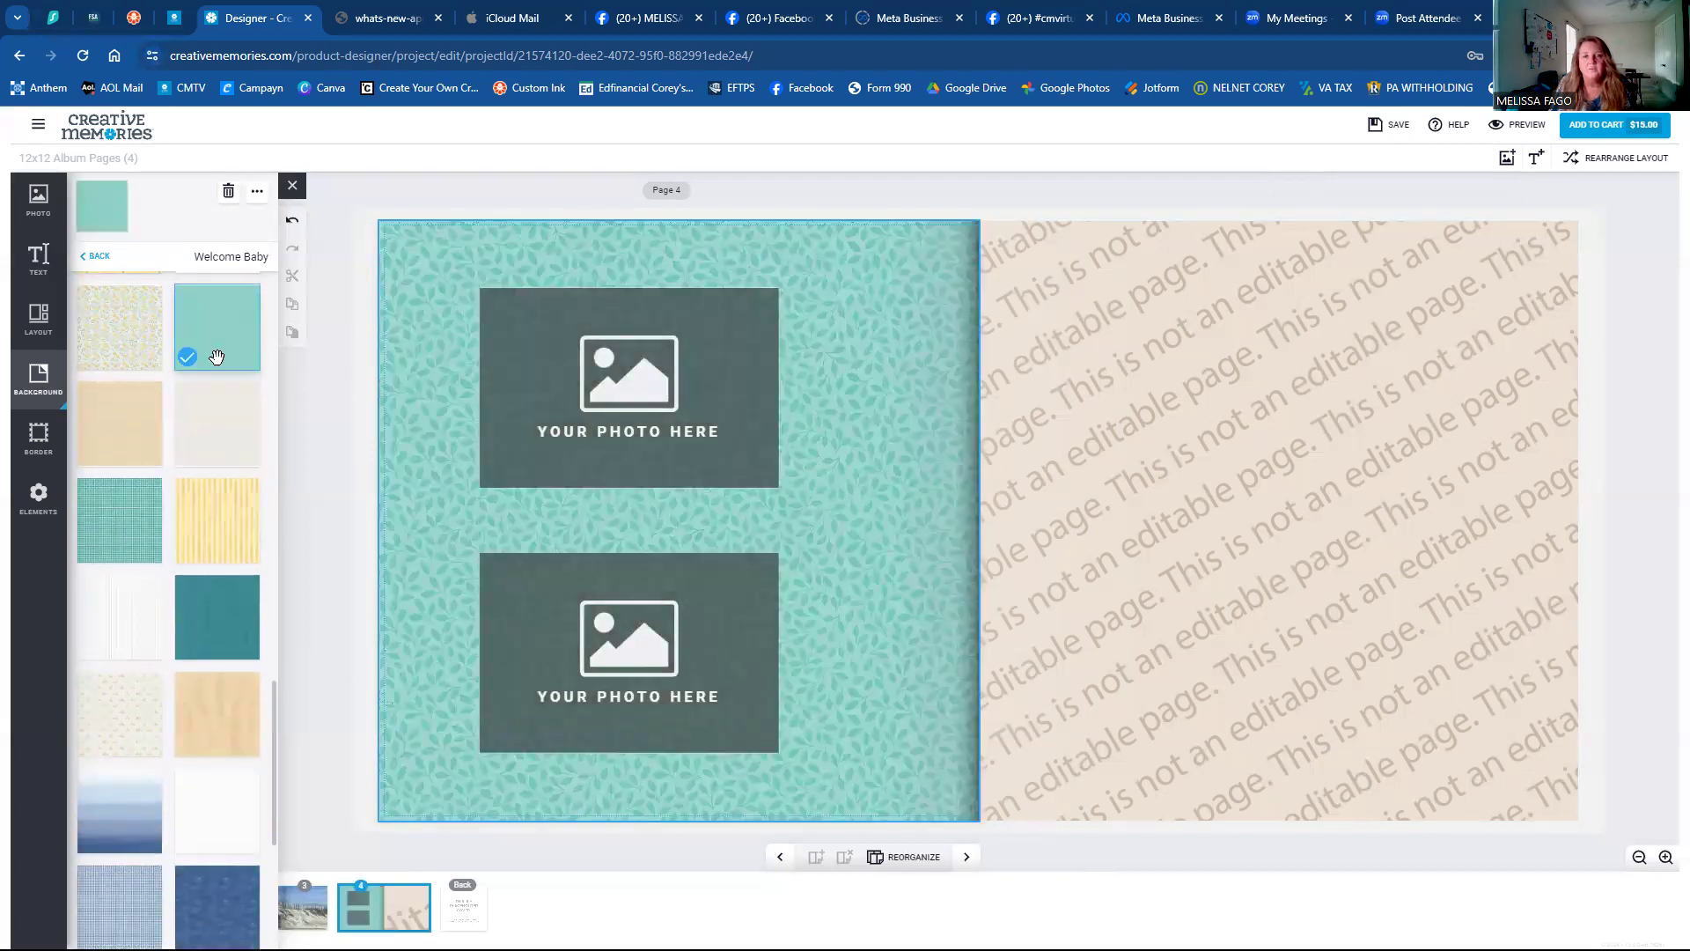
scroll(187, 542, down, 4)
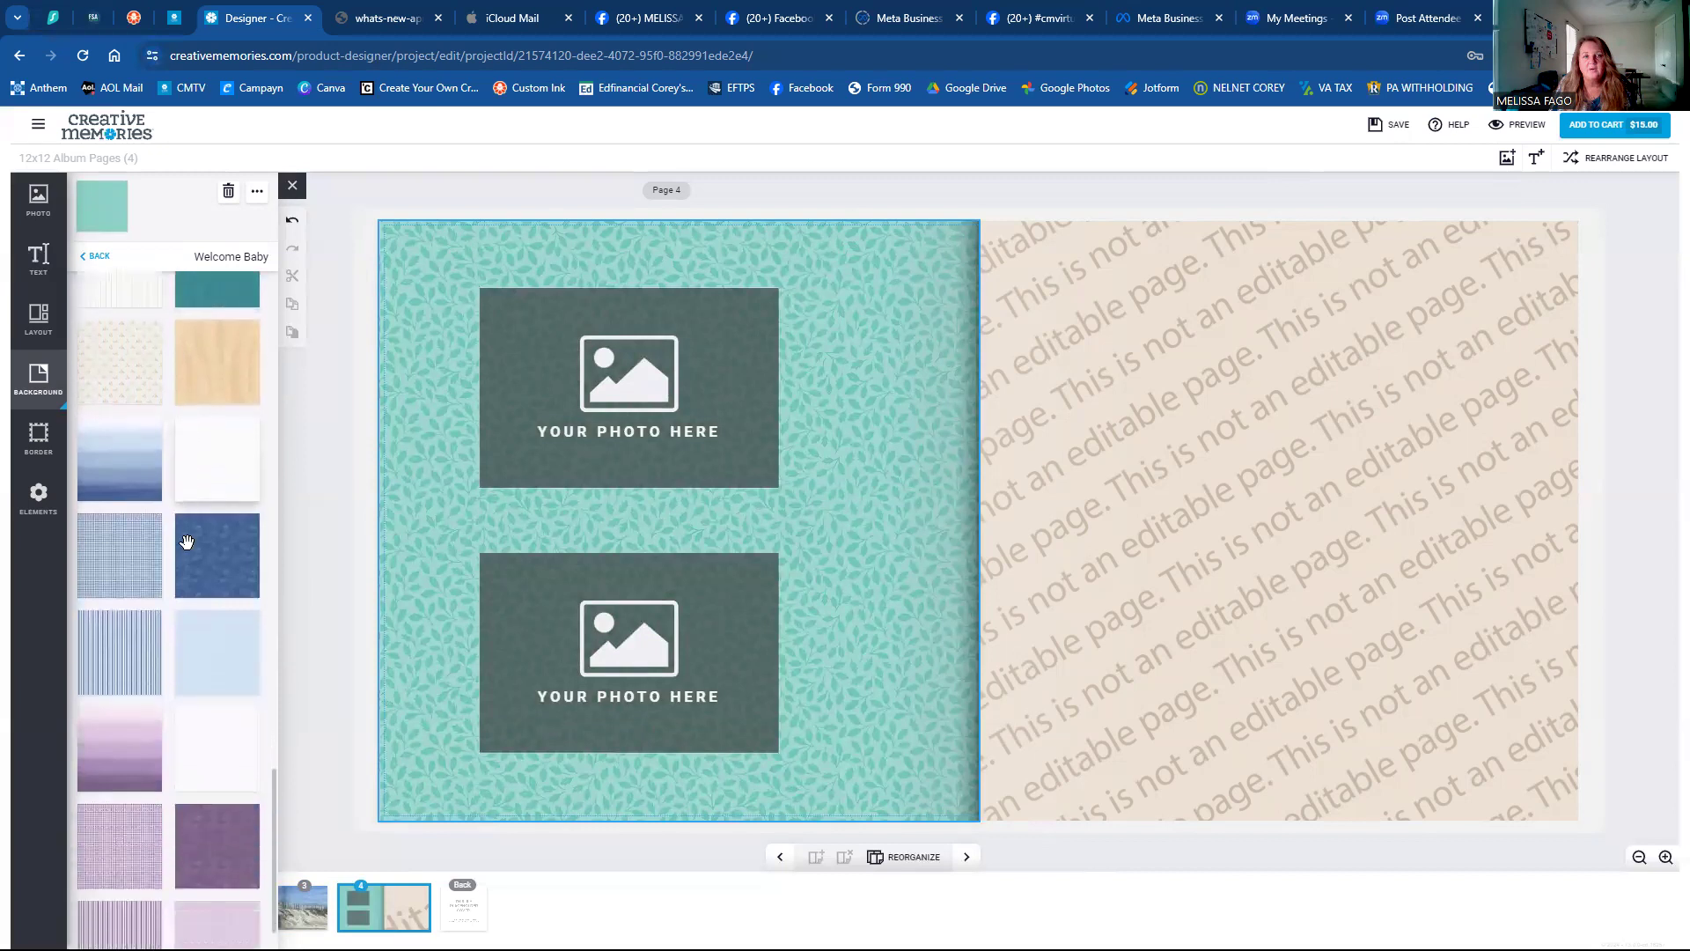
click(197, 515)
click(144, 520)
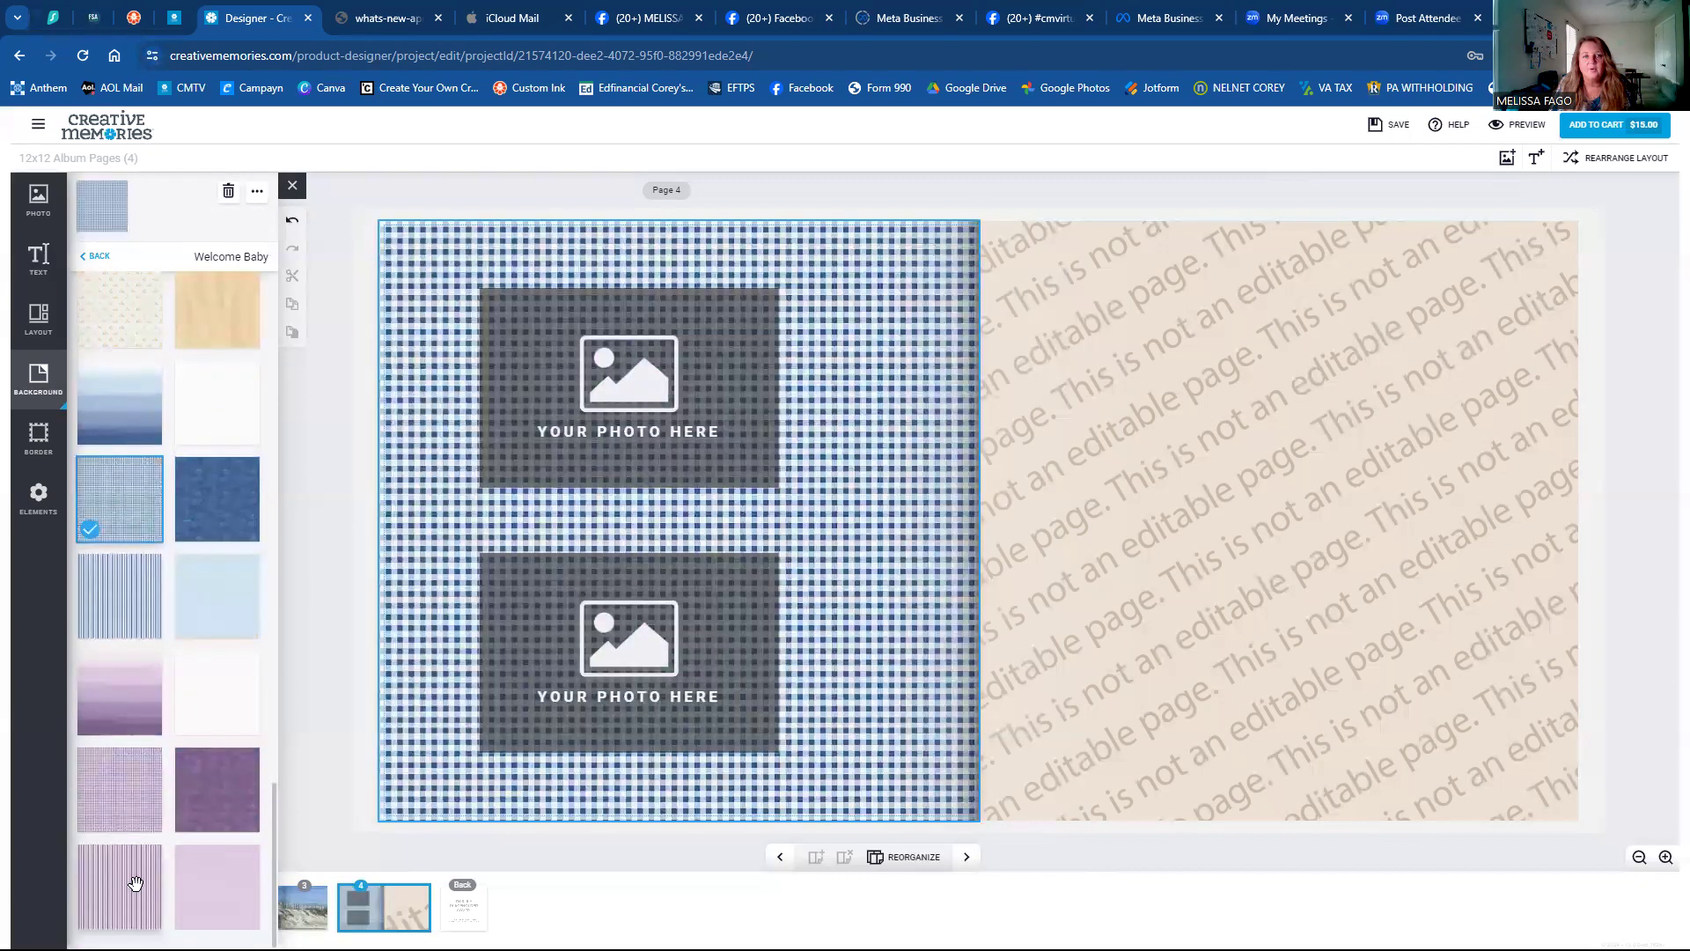
click(135, 884)
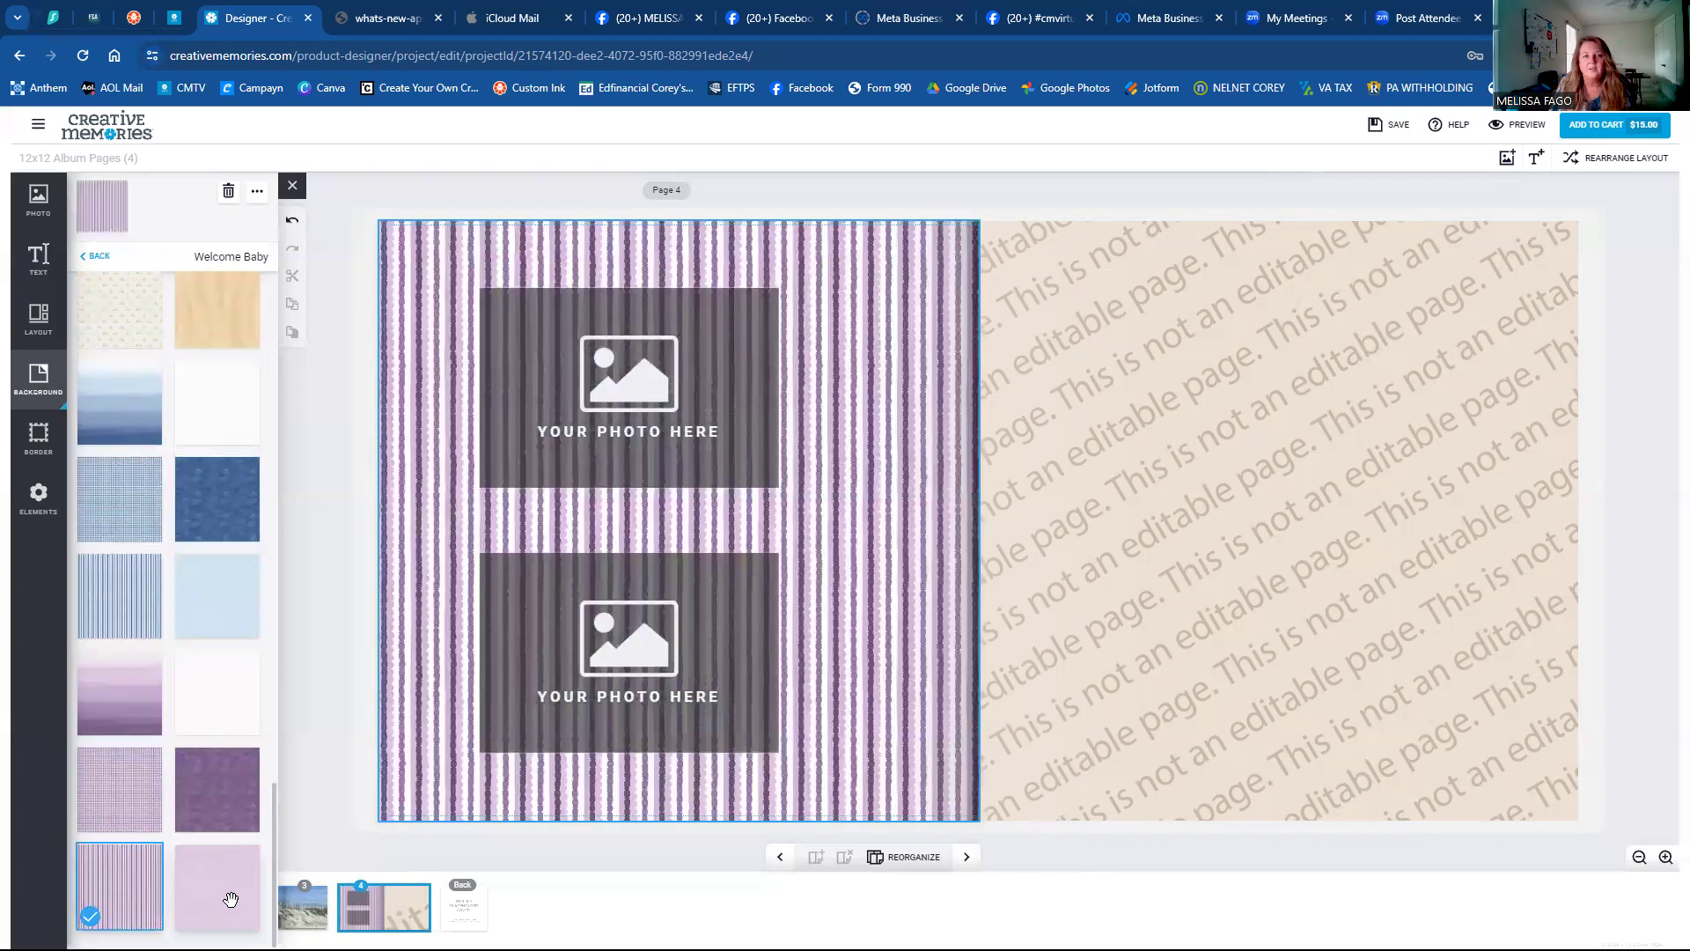
Apply the lilac arch pattern to page 4 and return to the collections list.
click(217, 898)
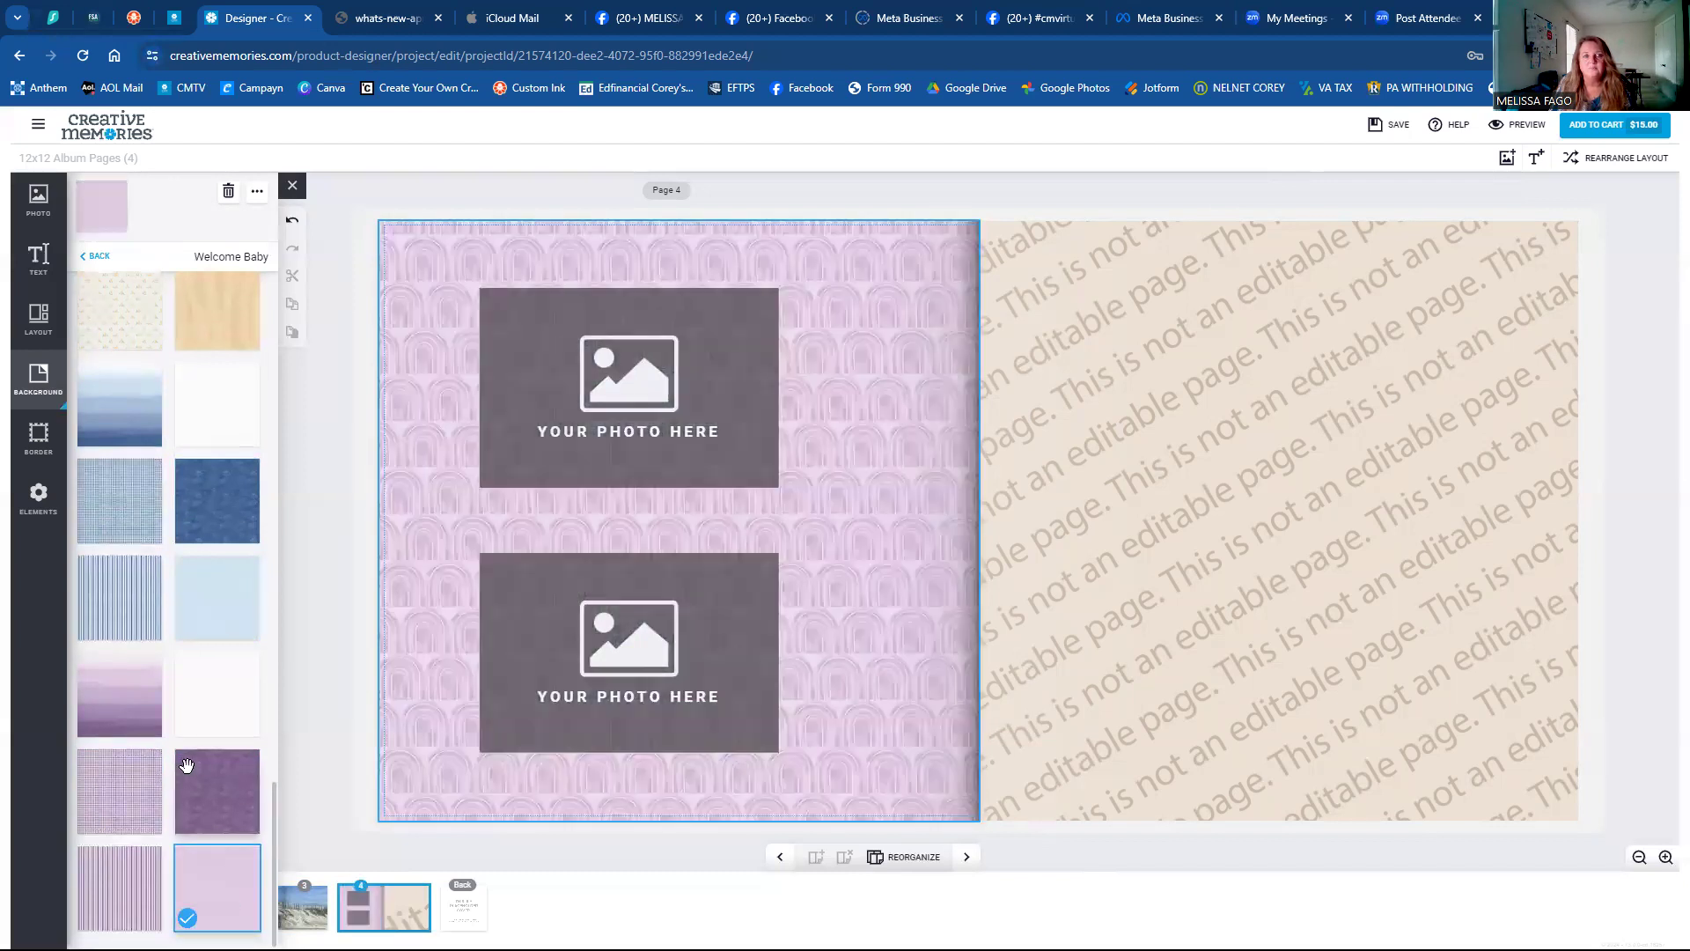
scroll(186, 765, up, 15)
scroll(185, 761, up, 5)
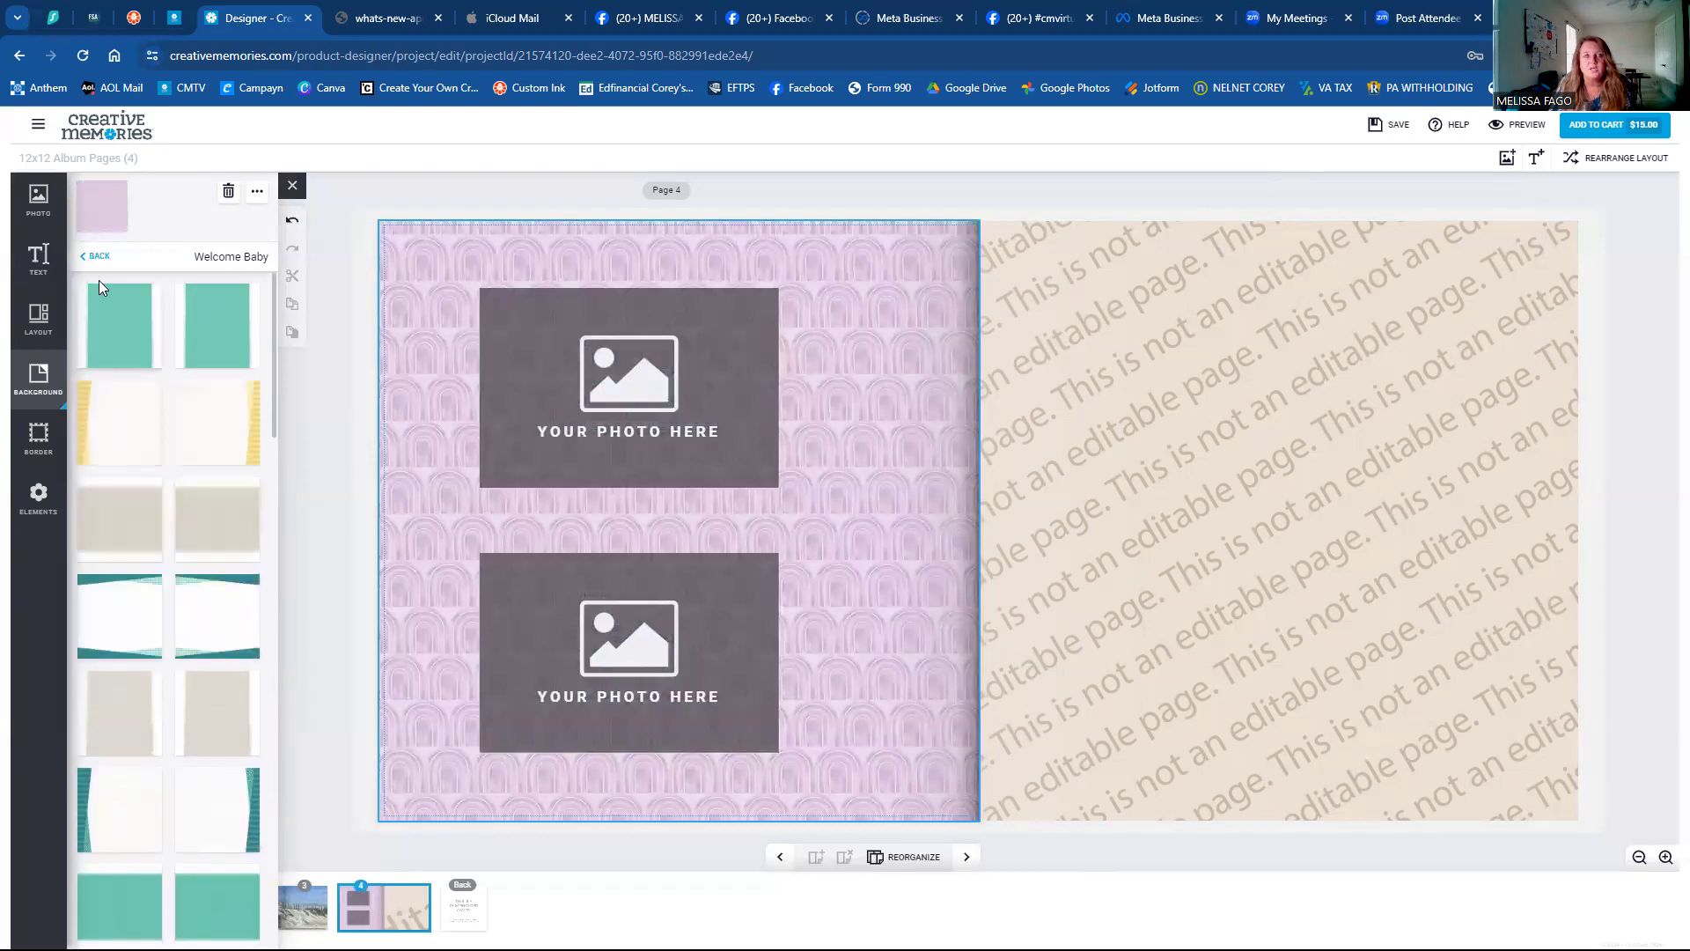
click(100, 266)
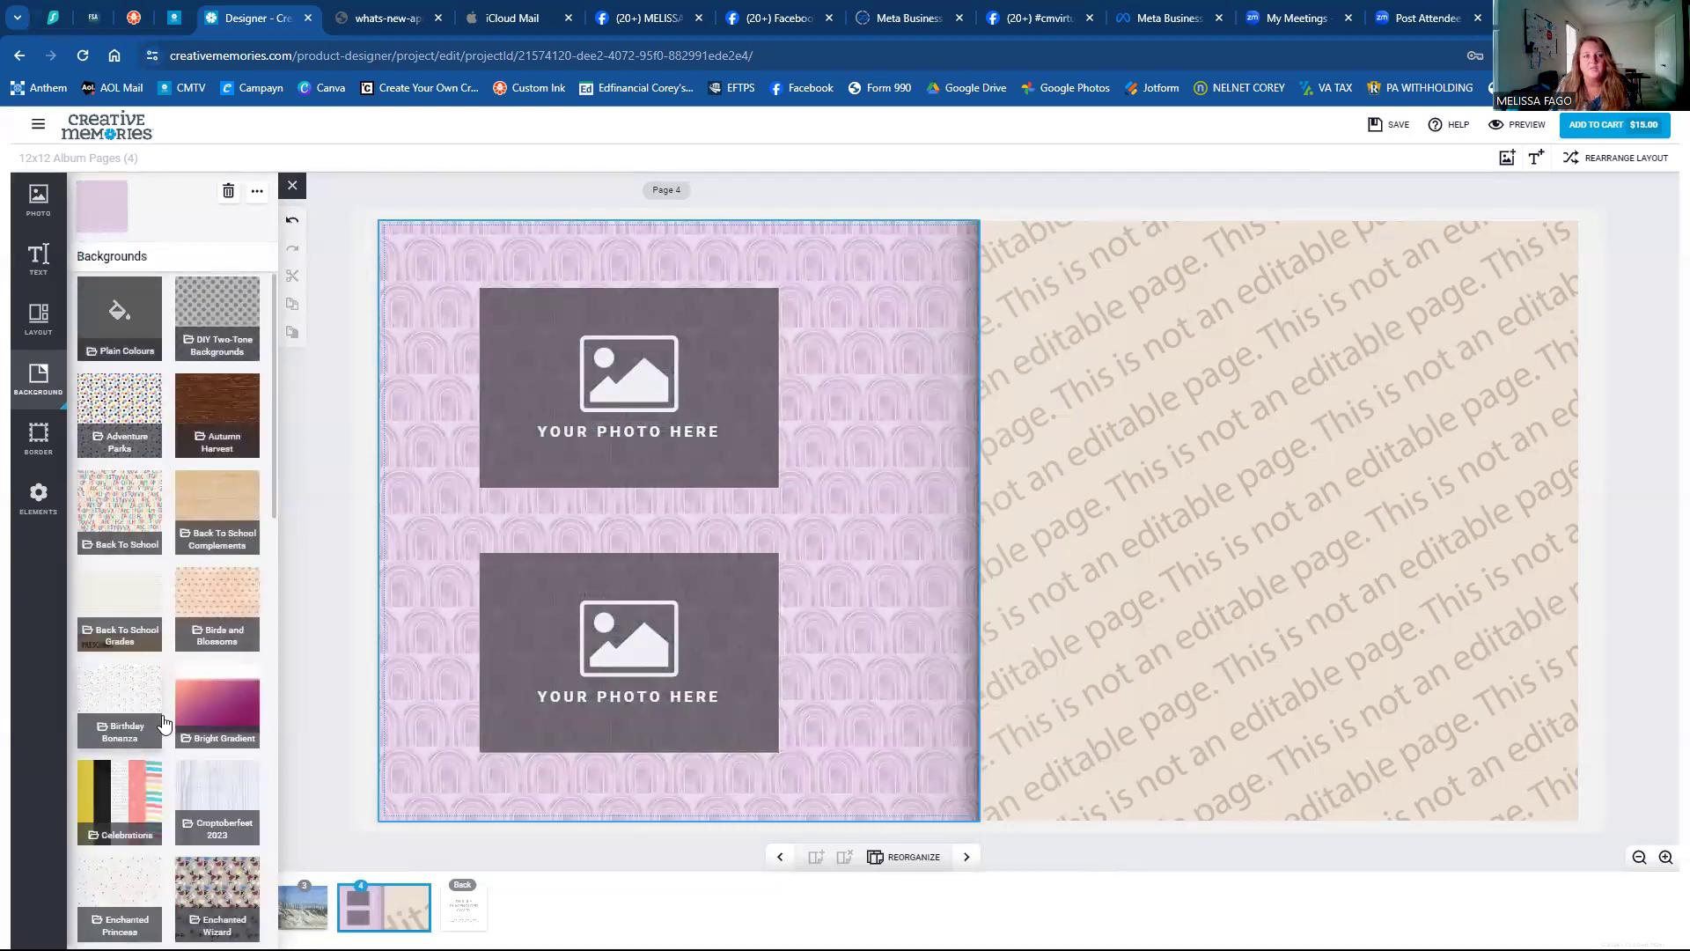
Try Croptoberfest 2023's winter forest and orange-navy papers, then apply the navy floral one.
click(213, 692)
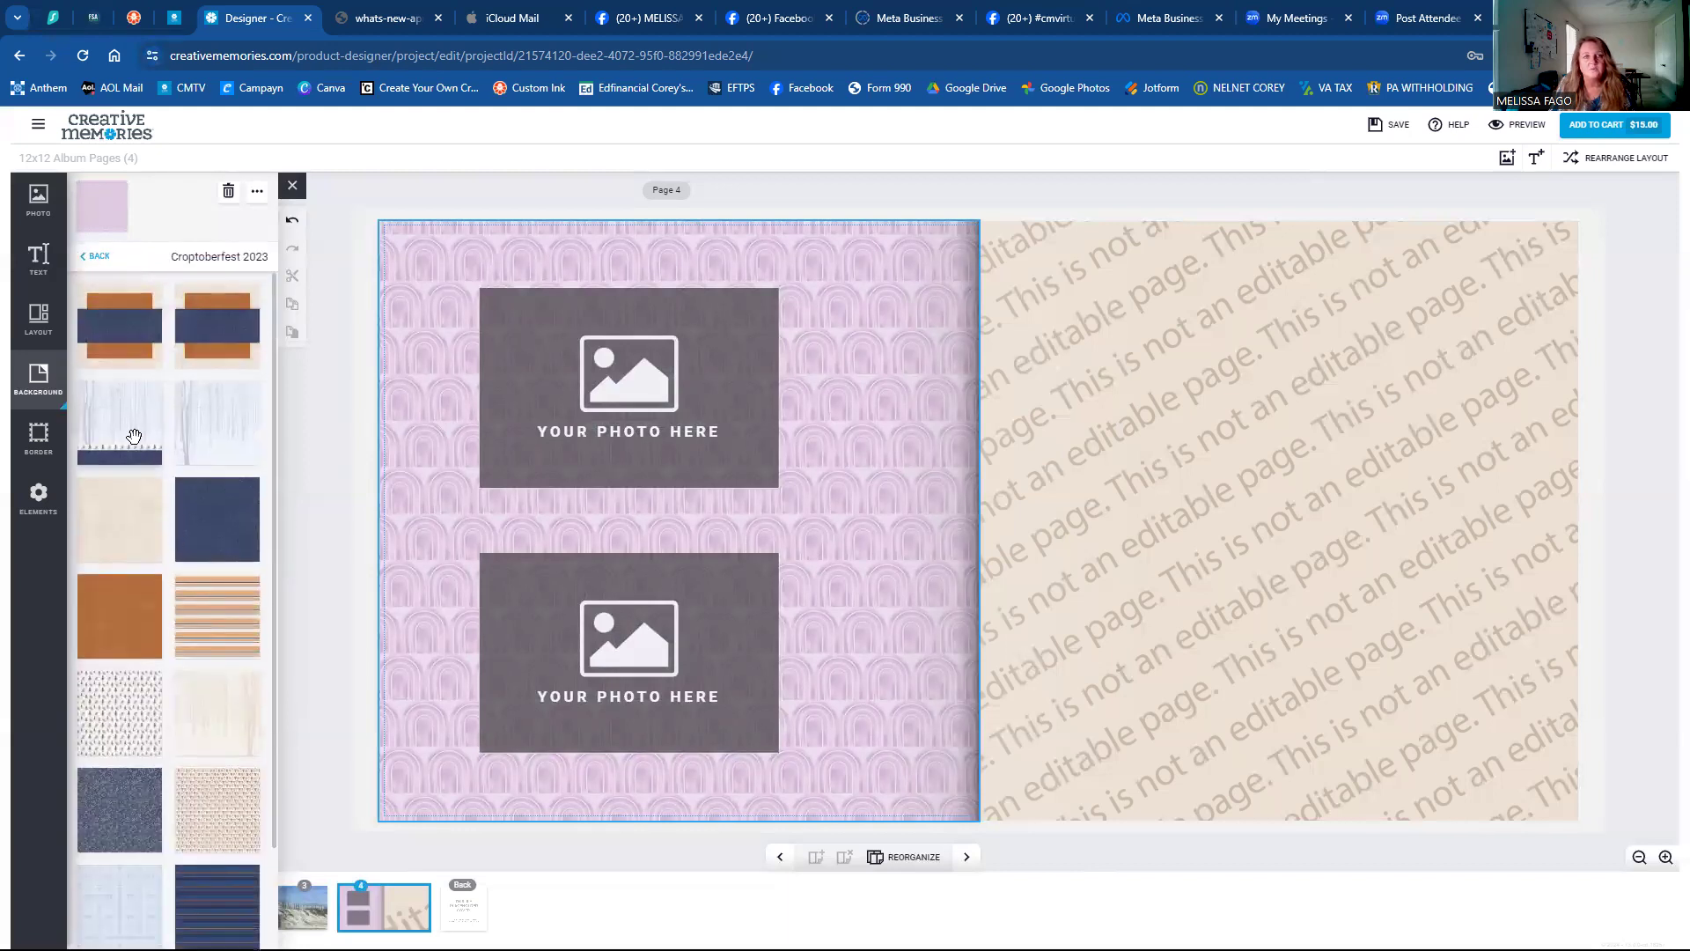
click(133, 434)
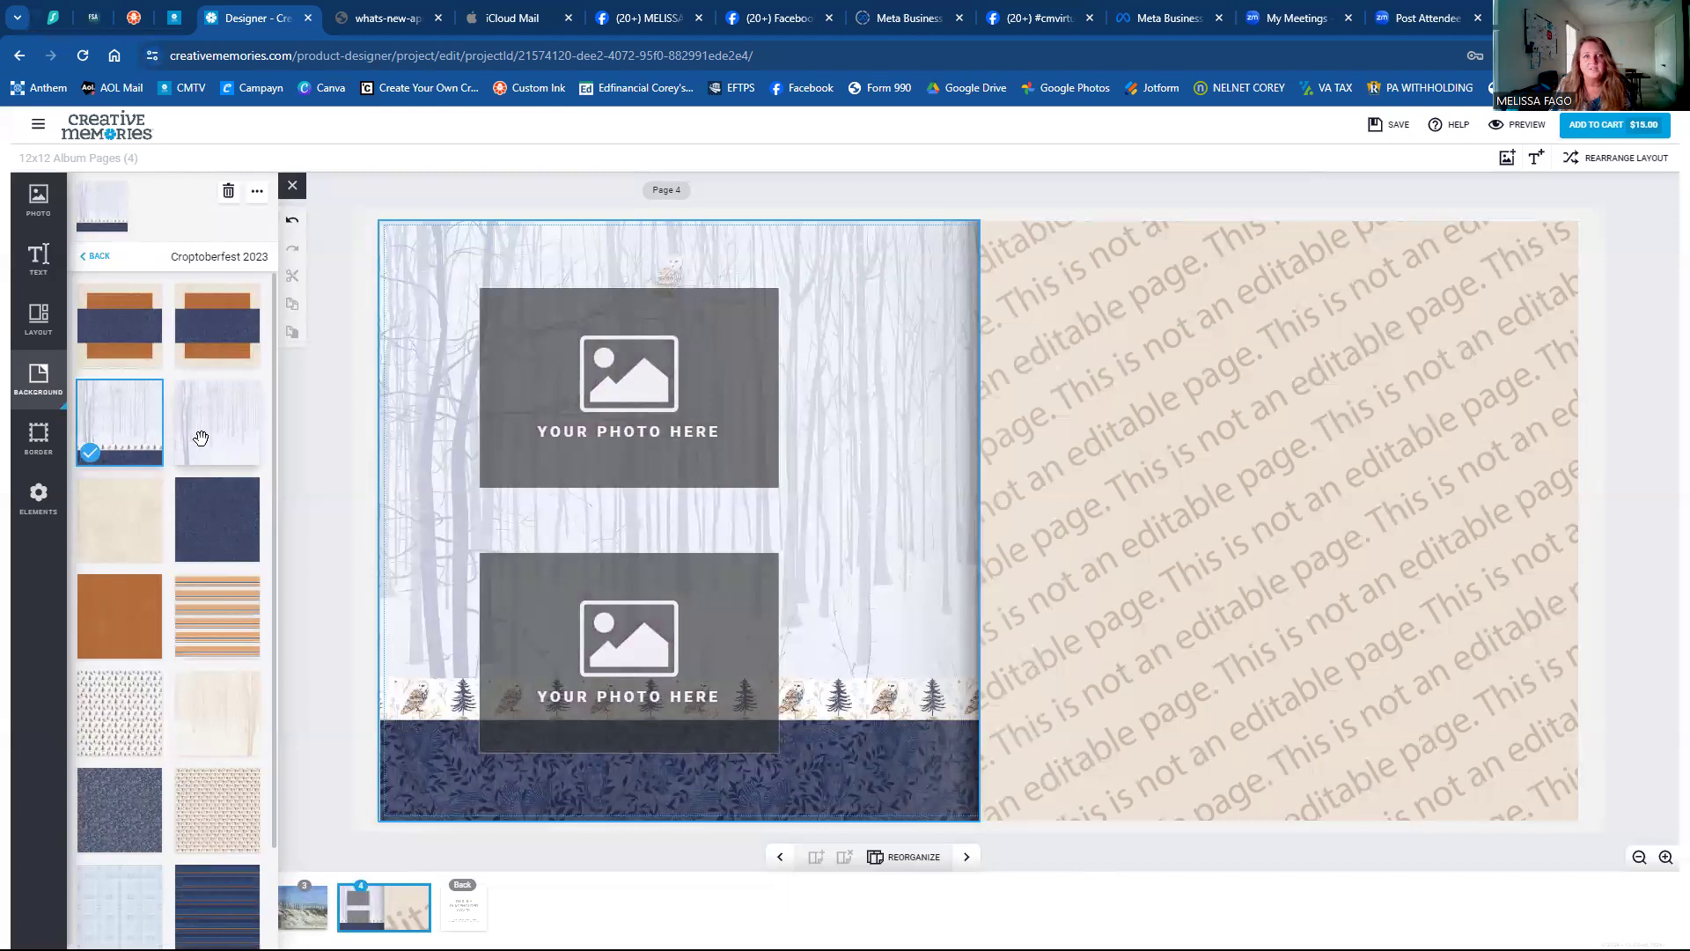
click(236, 310)
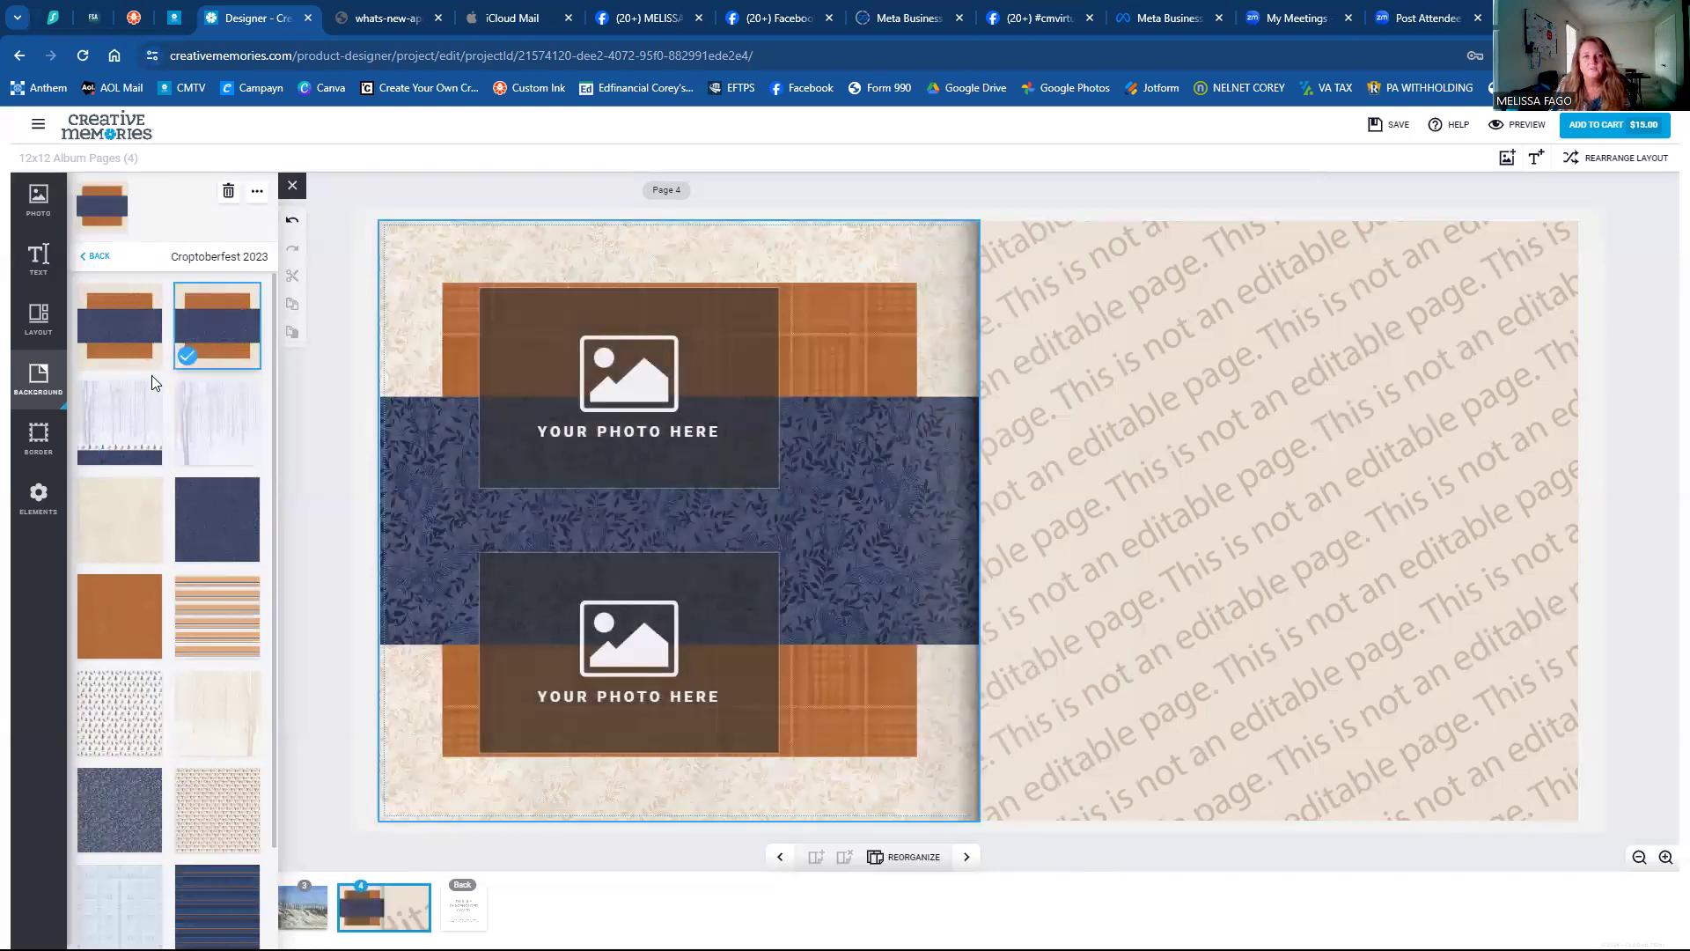
scroll(151, 377, down, 2)
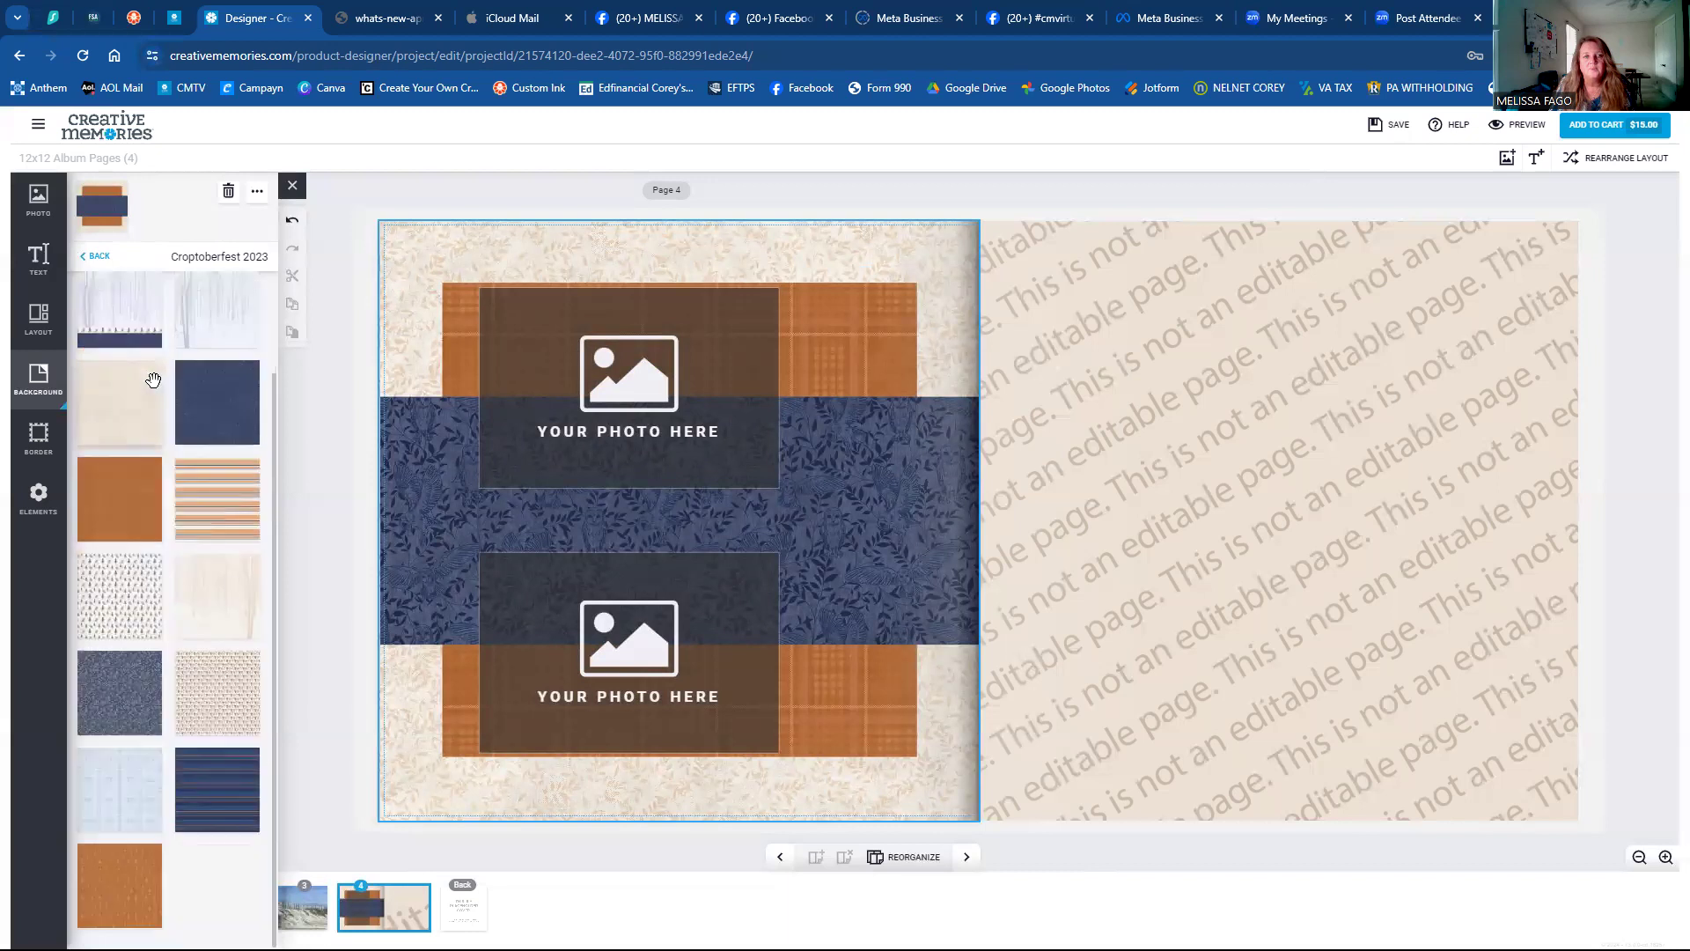
click(234, 585)
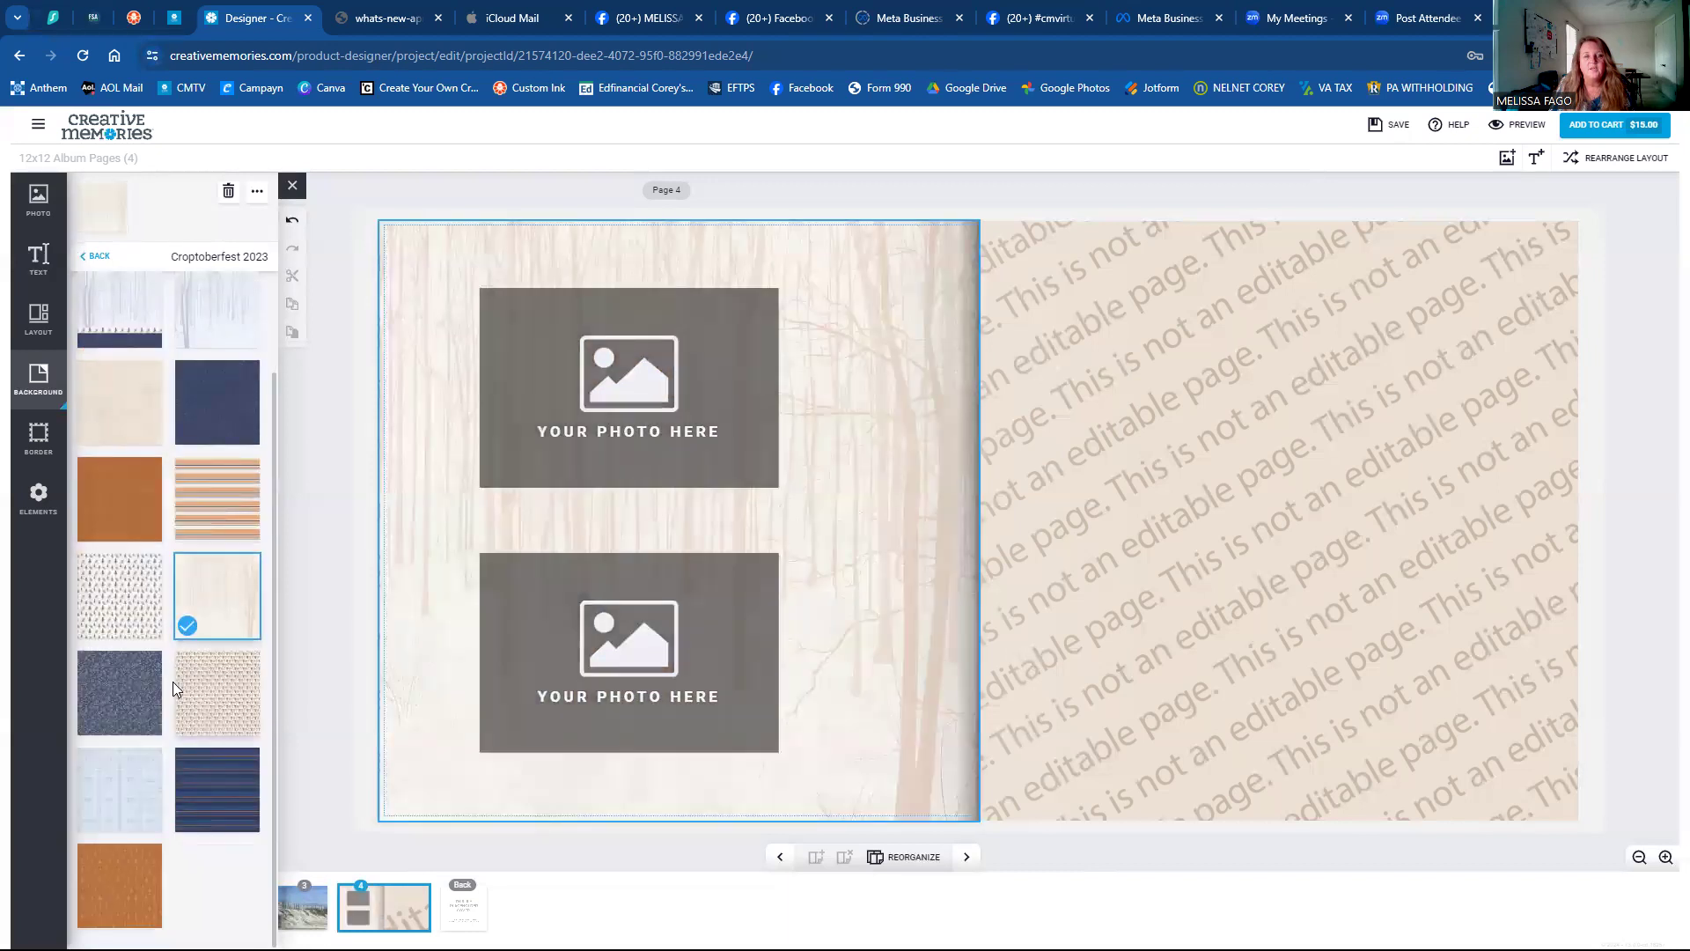
click(154, 700)
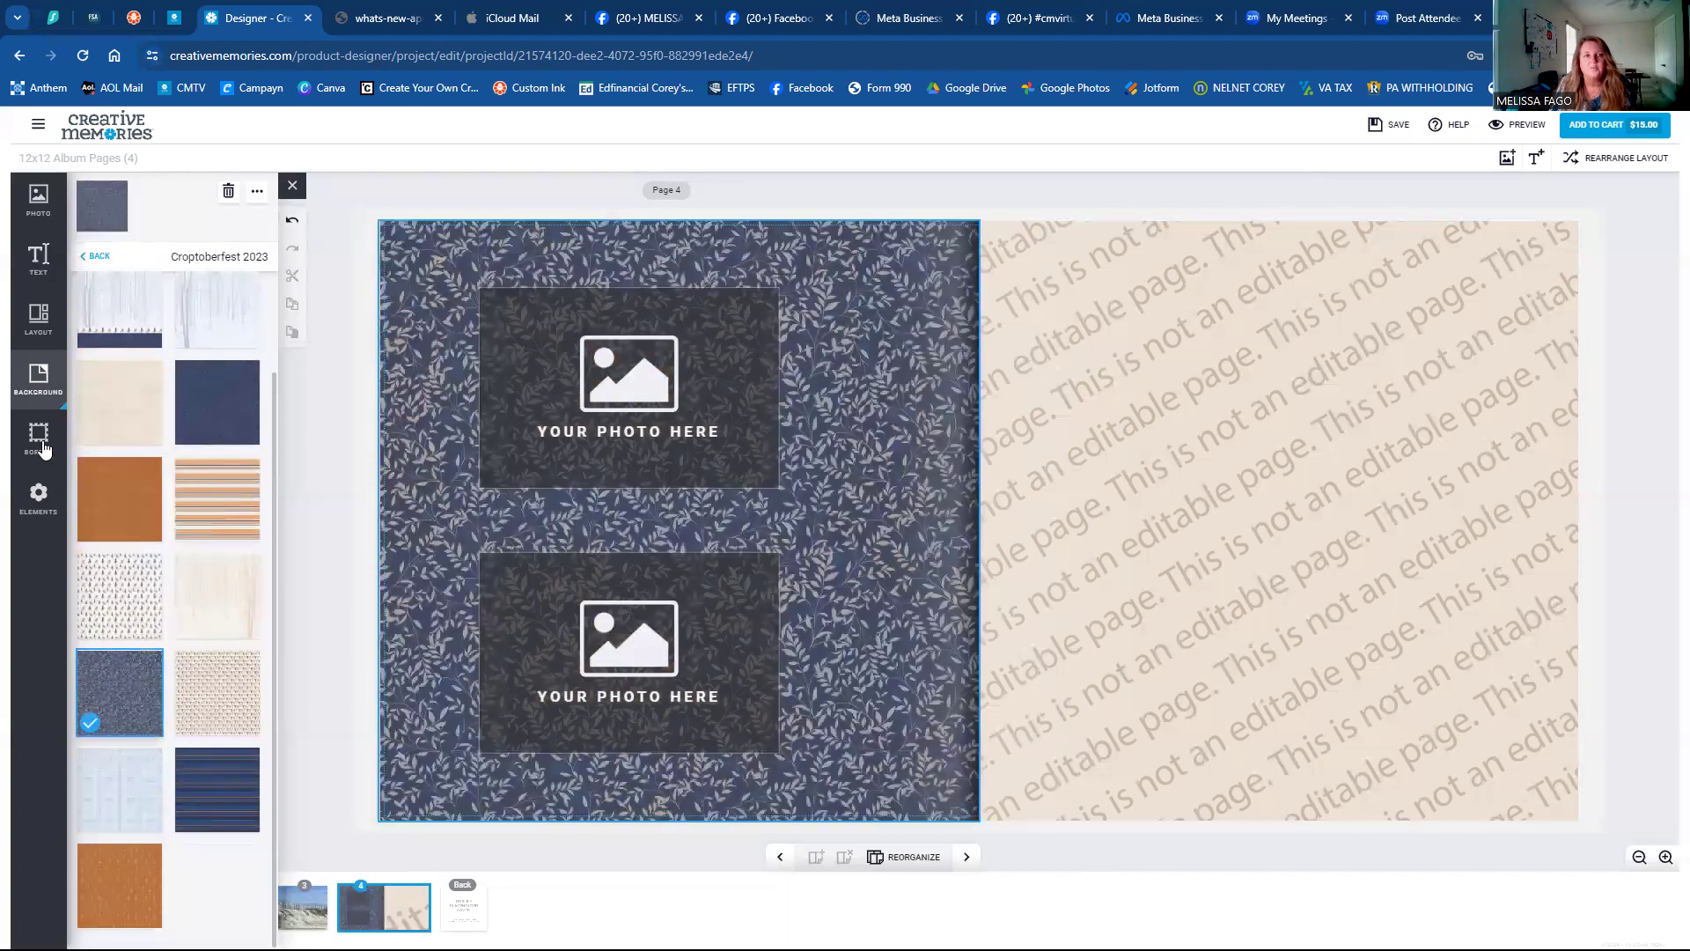
click(95, 256)
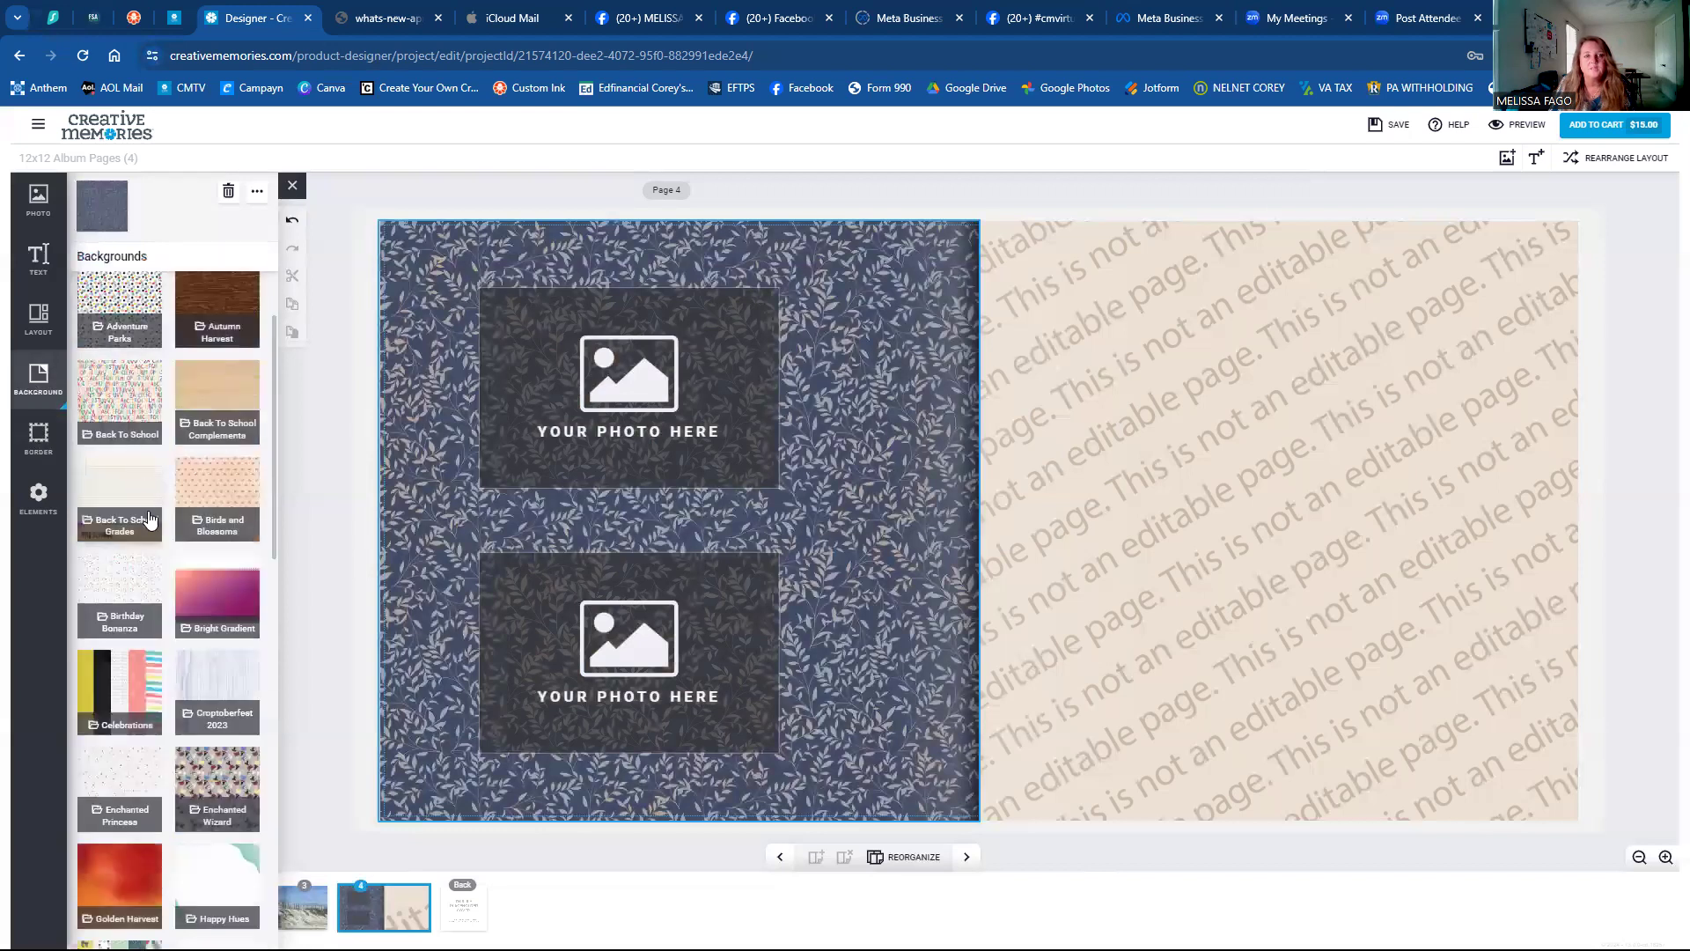
scroll(151, 529, down, 10)
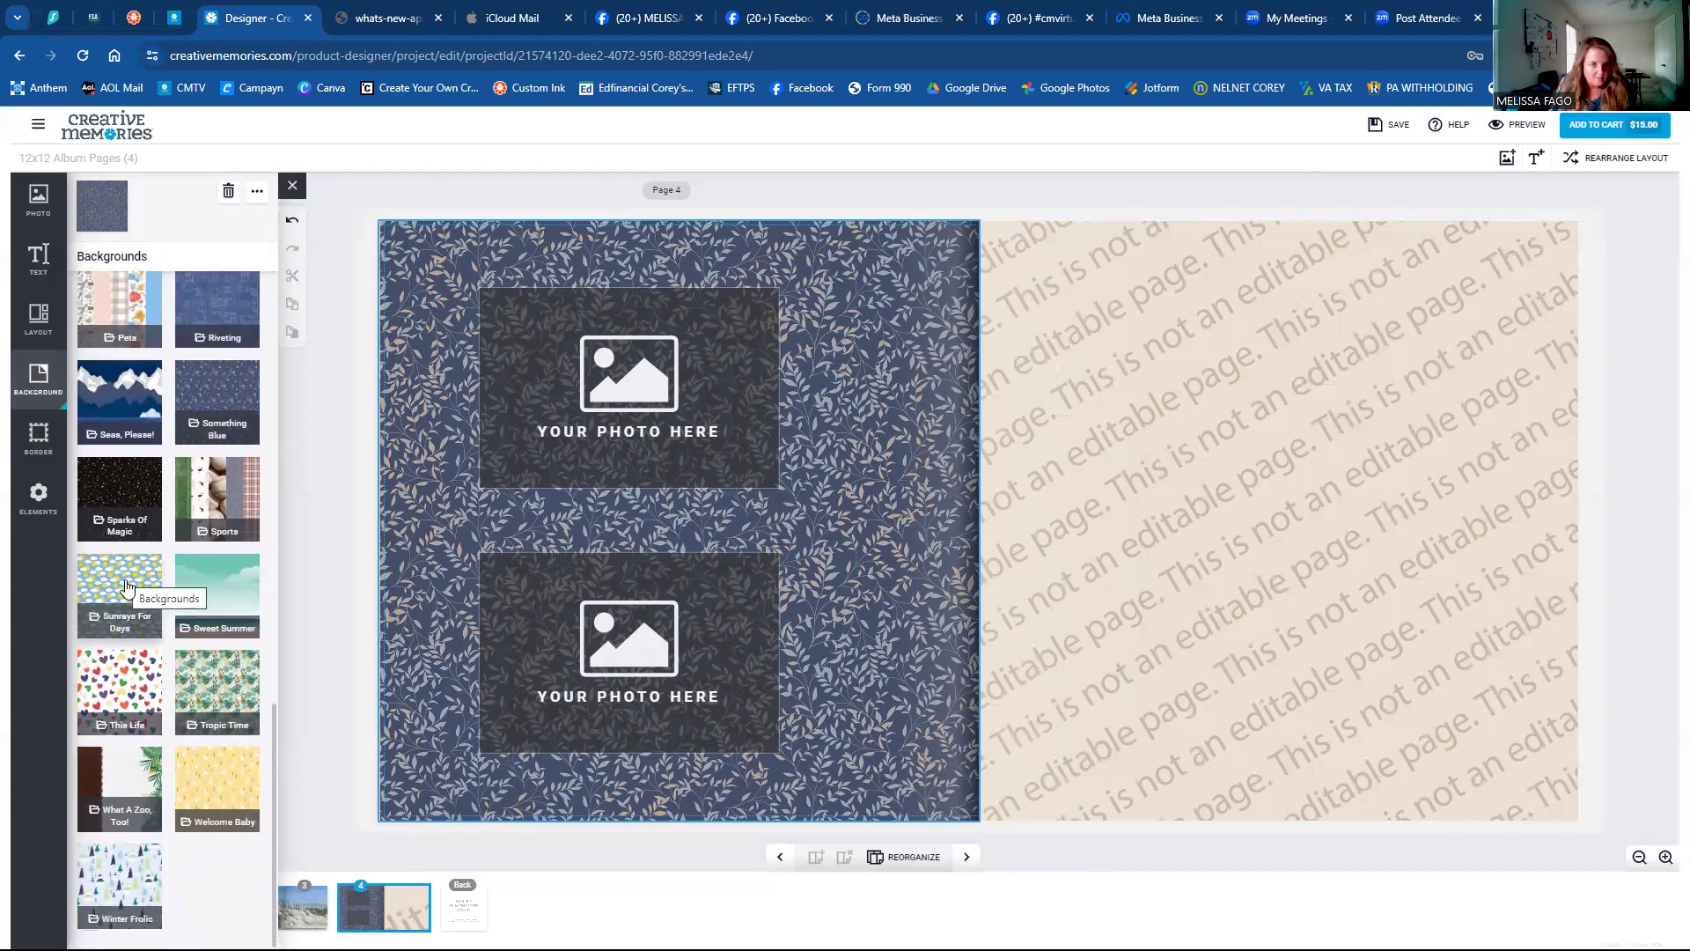
click(213, 568)
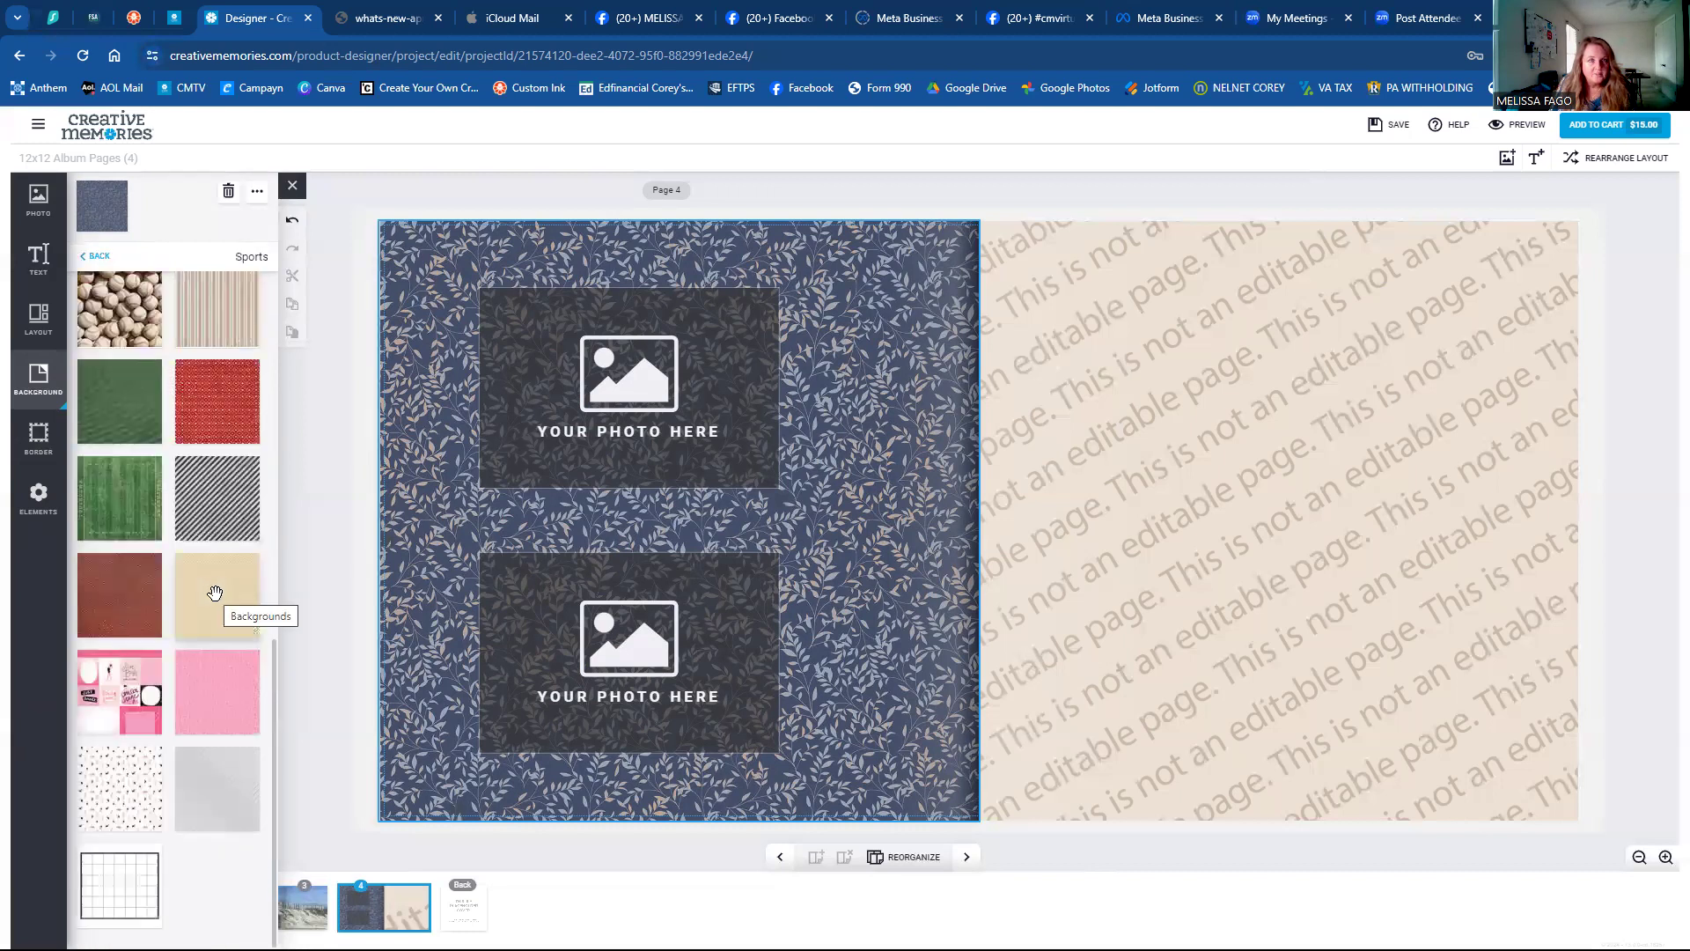
scroll(214, 593, up, 10)
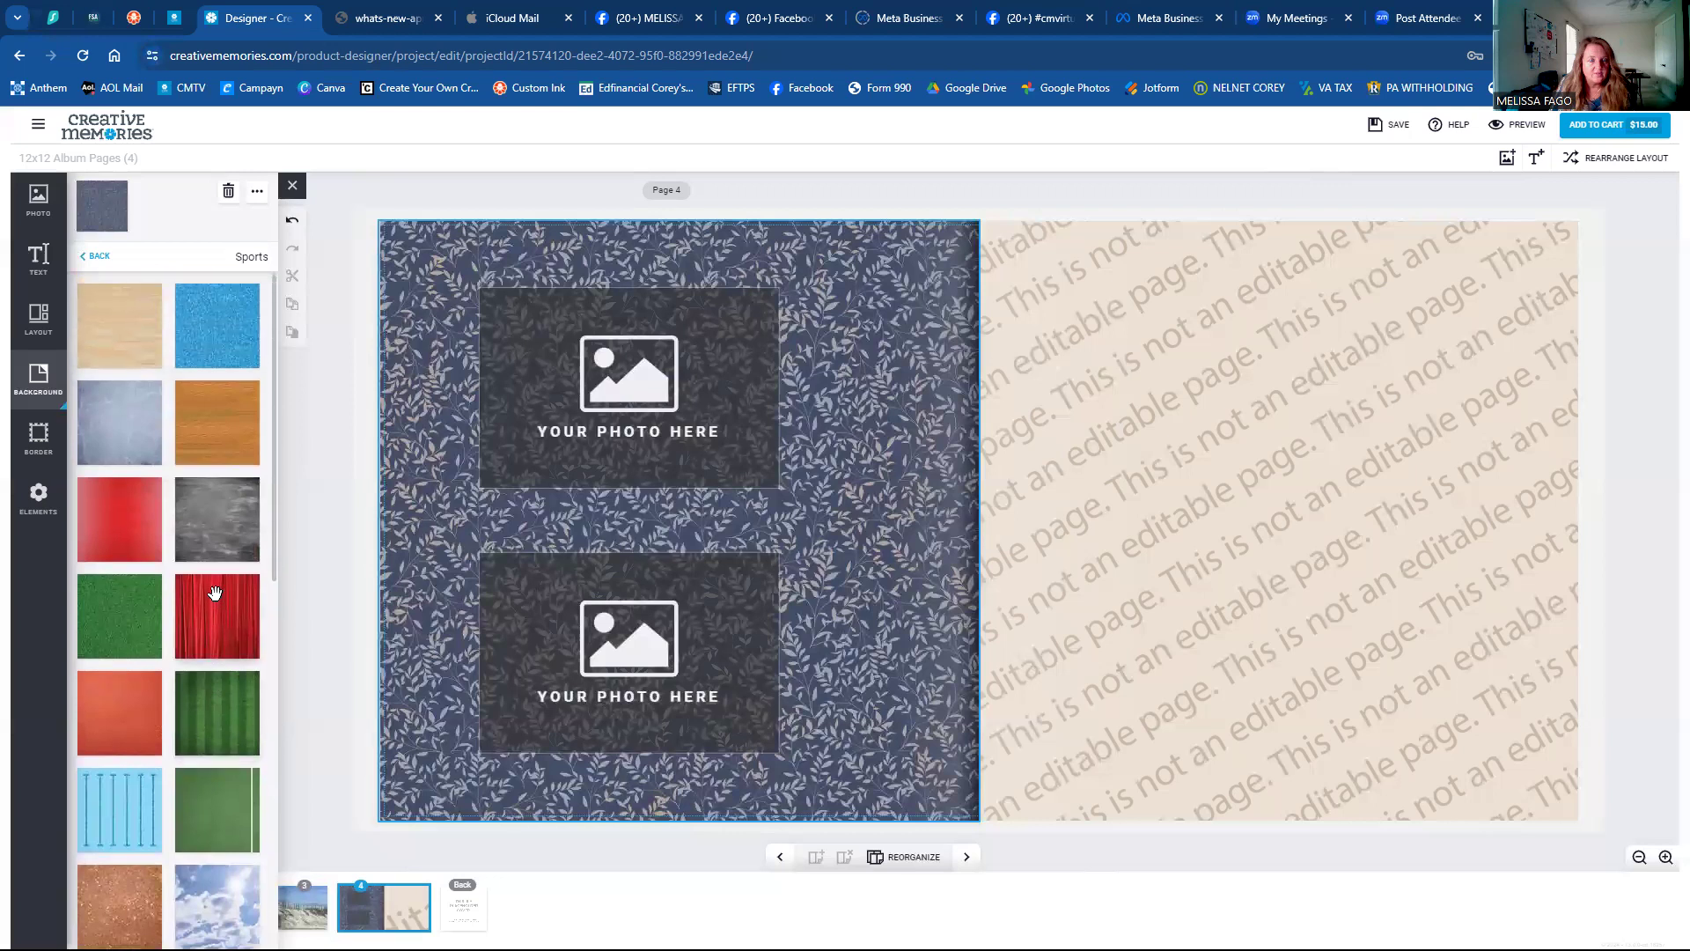
click(92, 258)
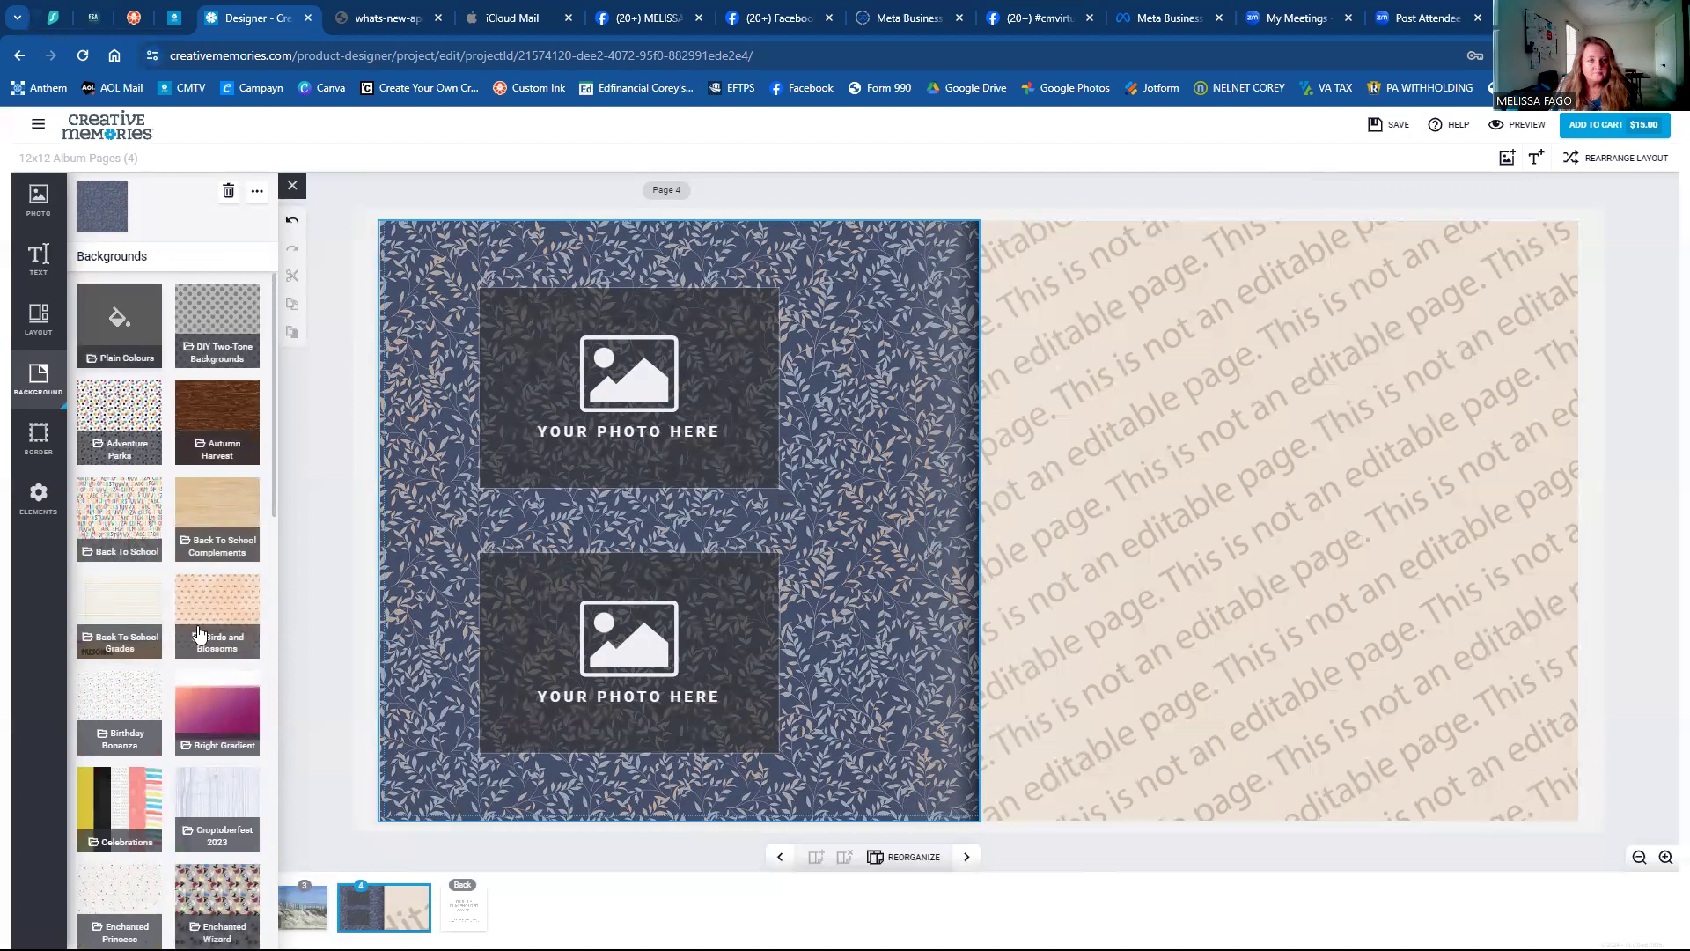
scroll(189, 662, down, 4)
scroll(189, 662, down, 6)
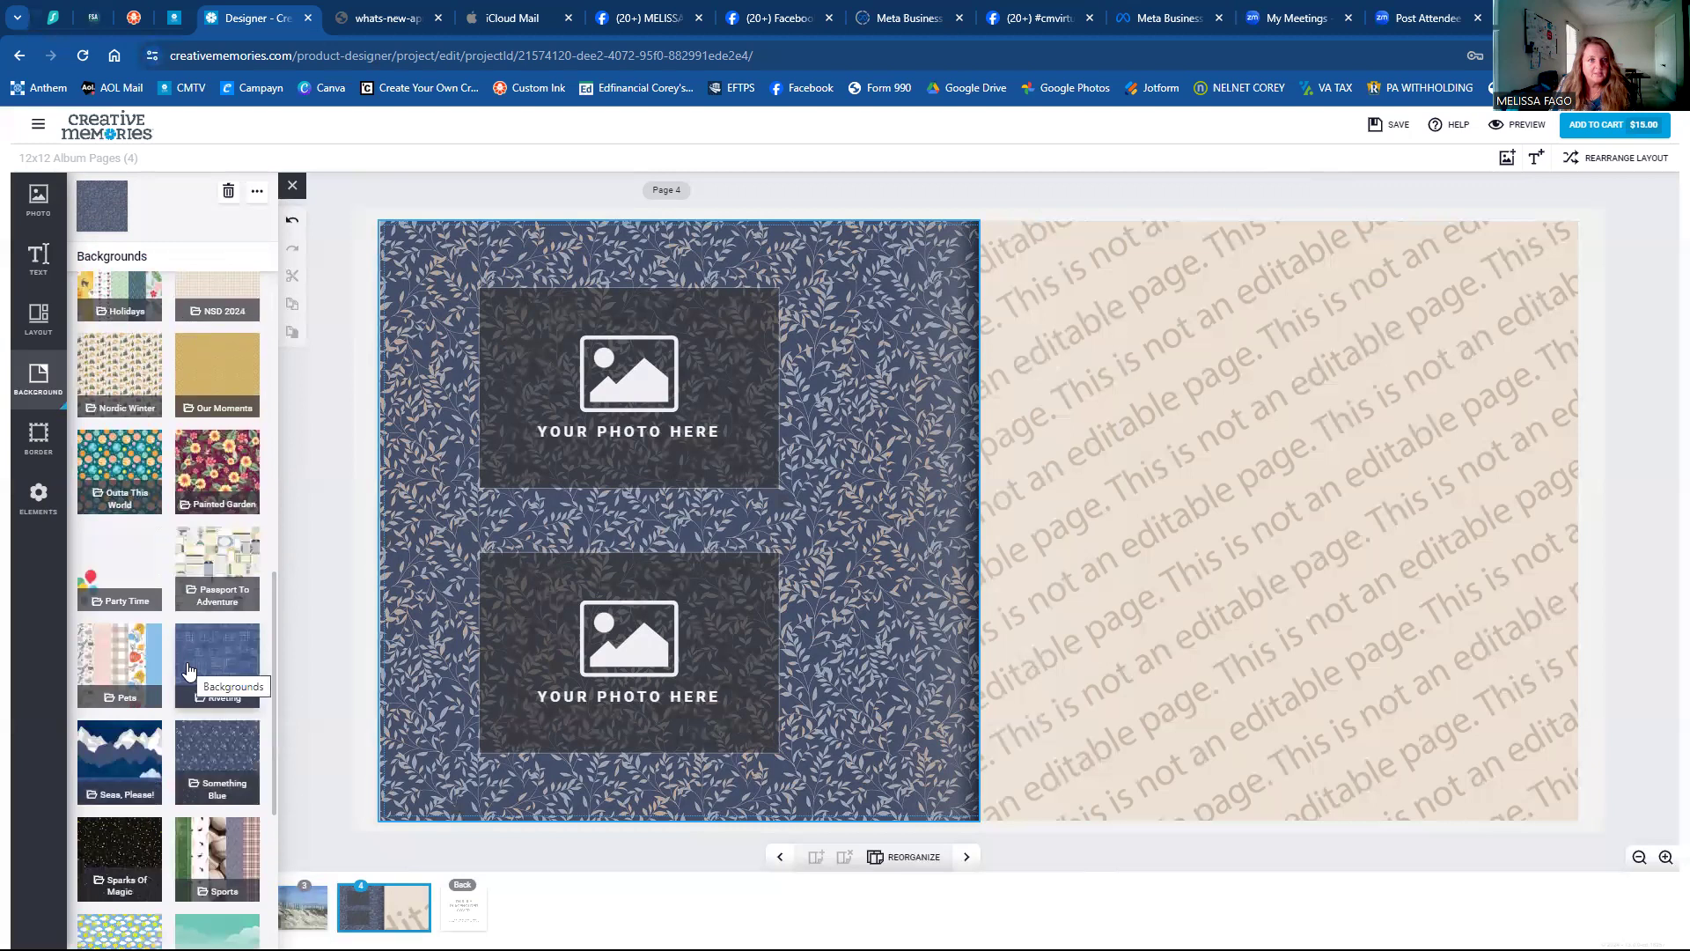
scroll(189, 669, down, 1)
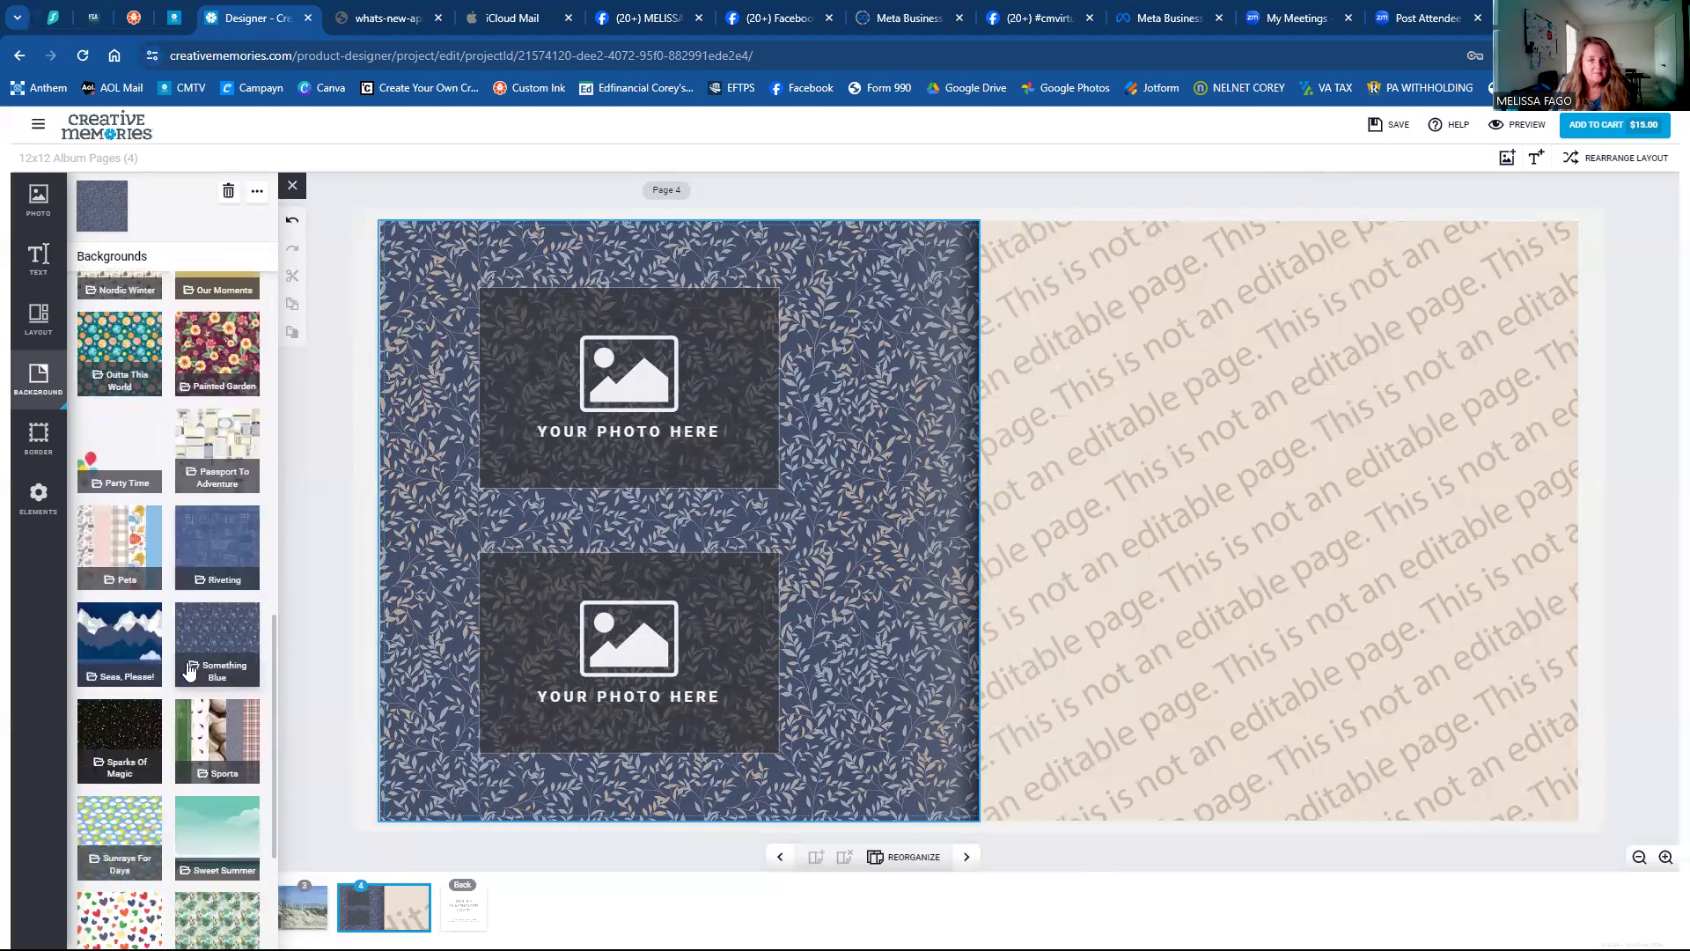
scroll(163, 651, down, 2)
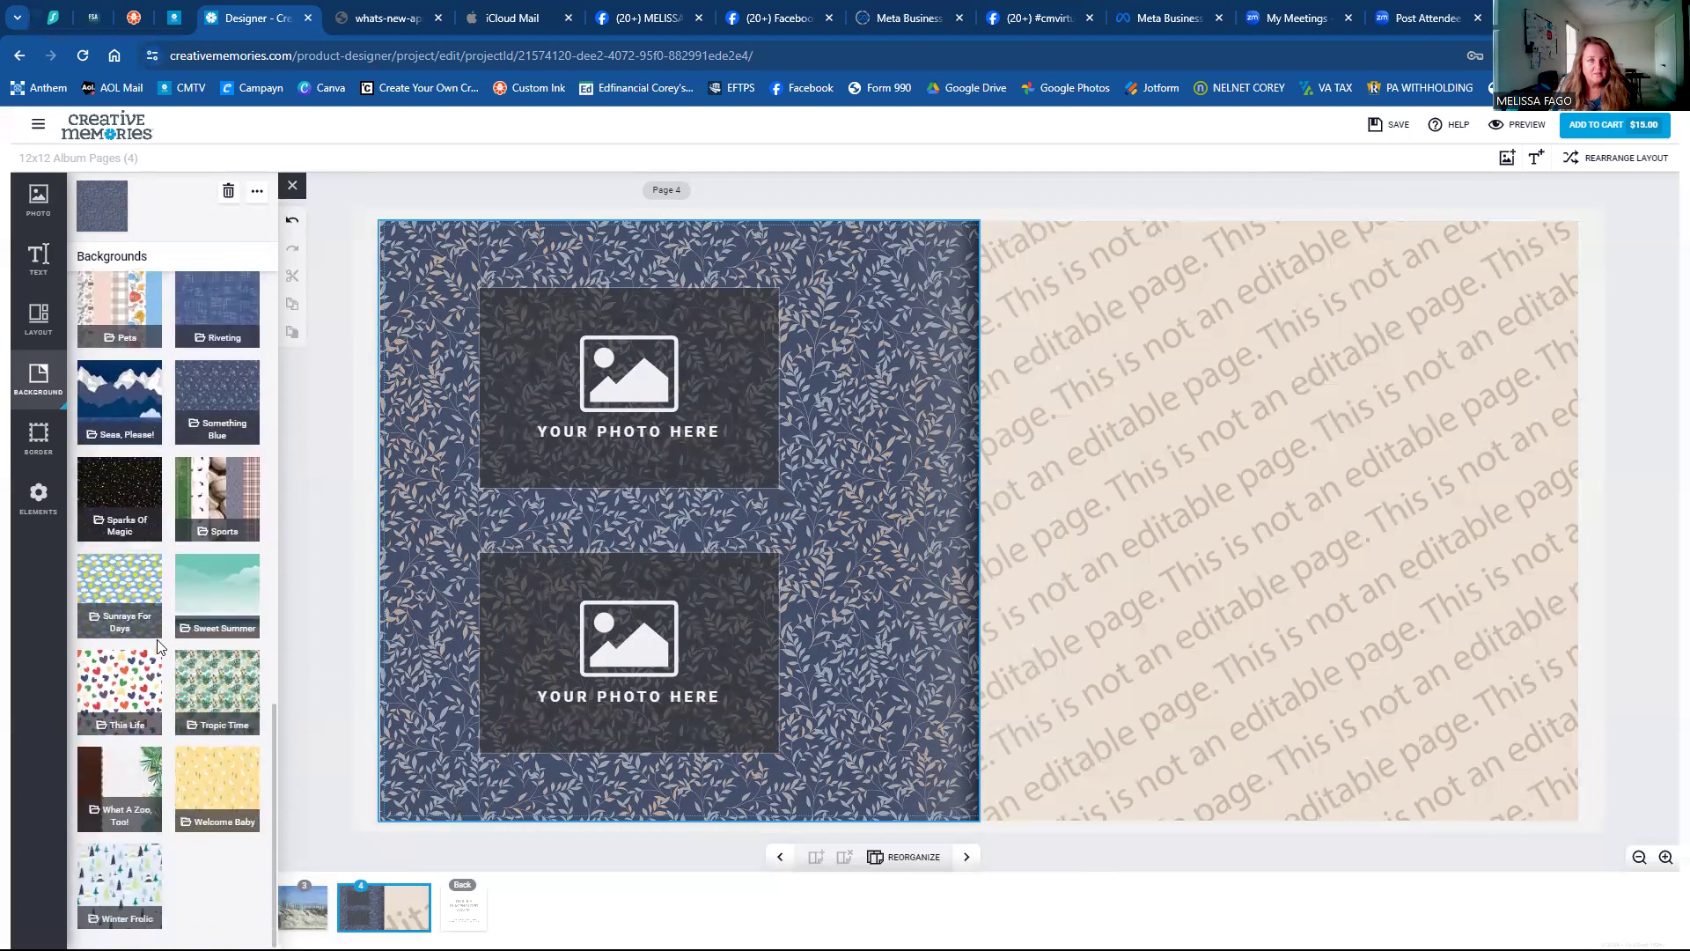
scroll(158, 647, up, 4)
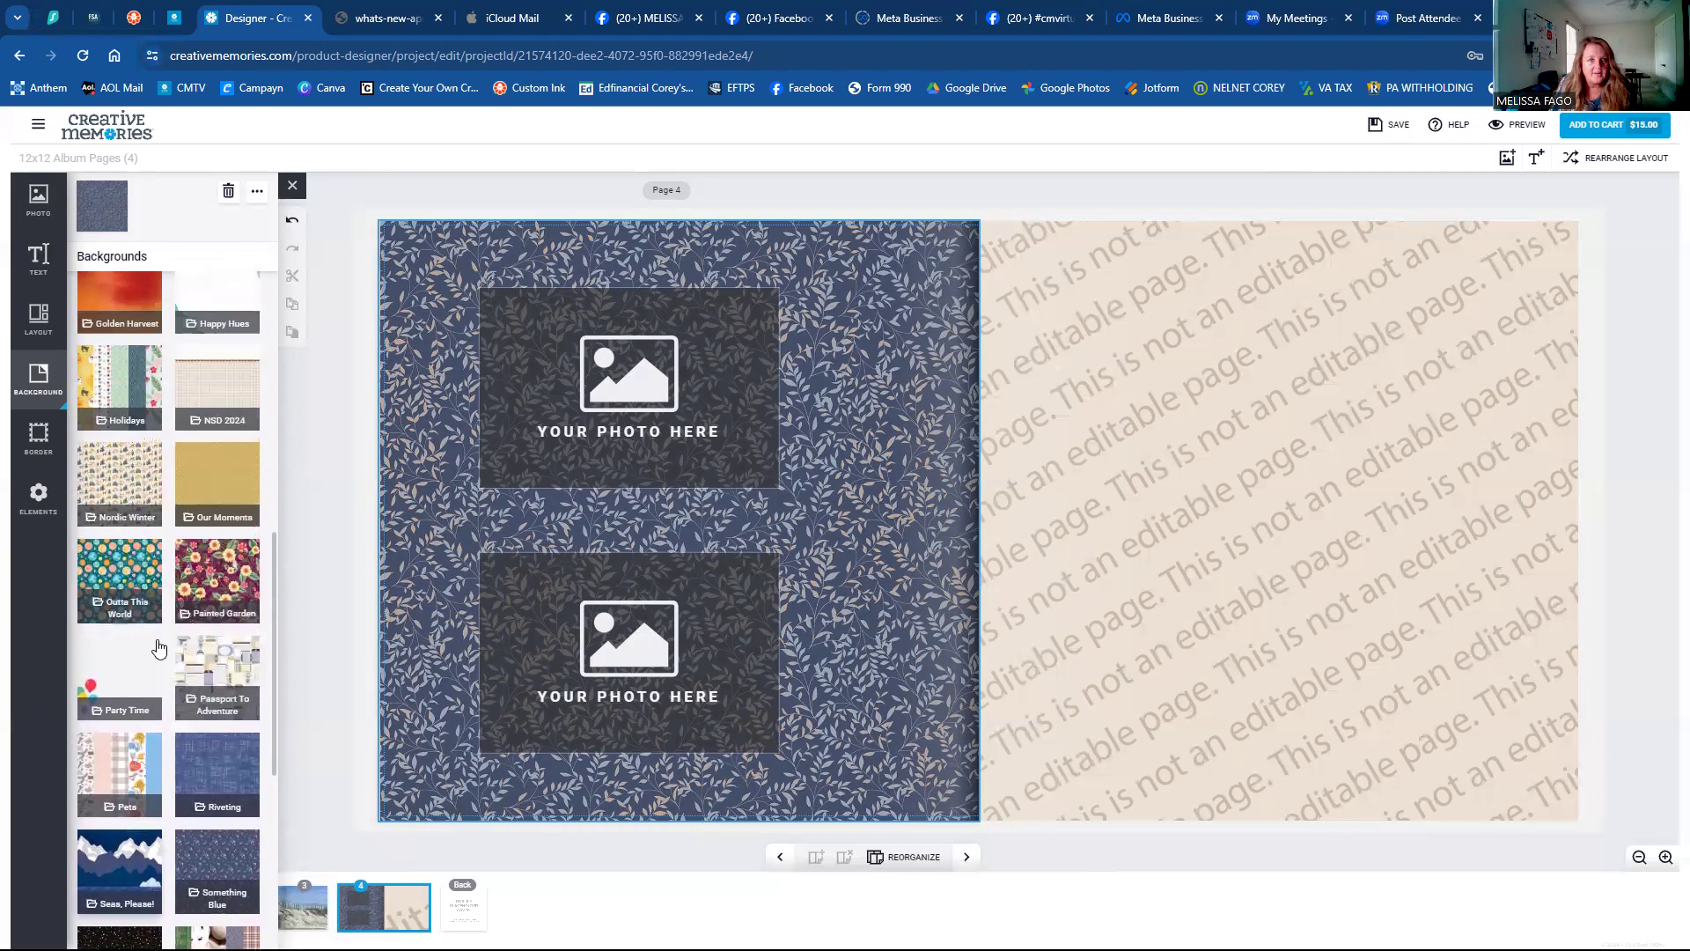
scroll(159, 649, up, 1)
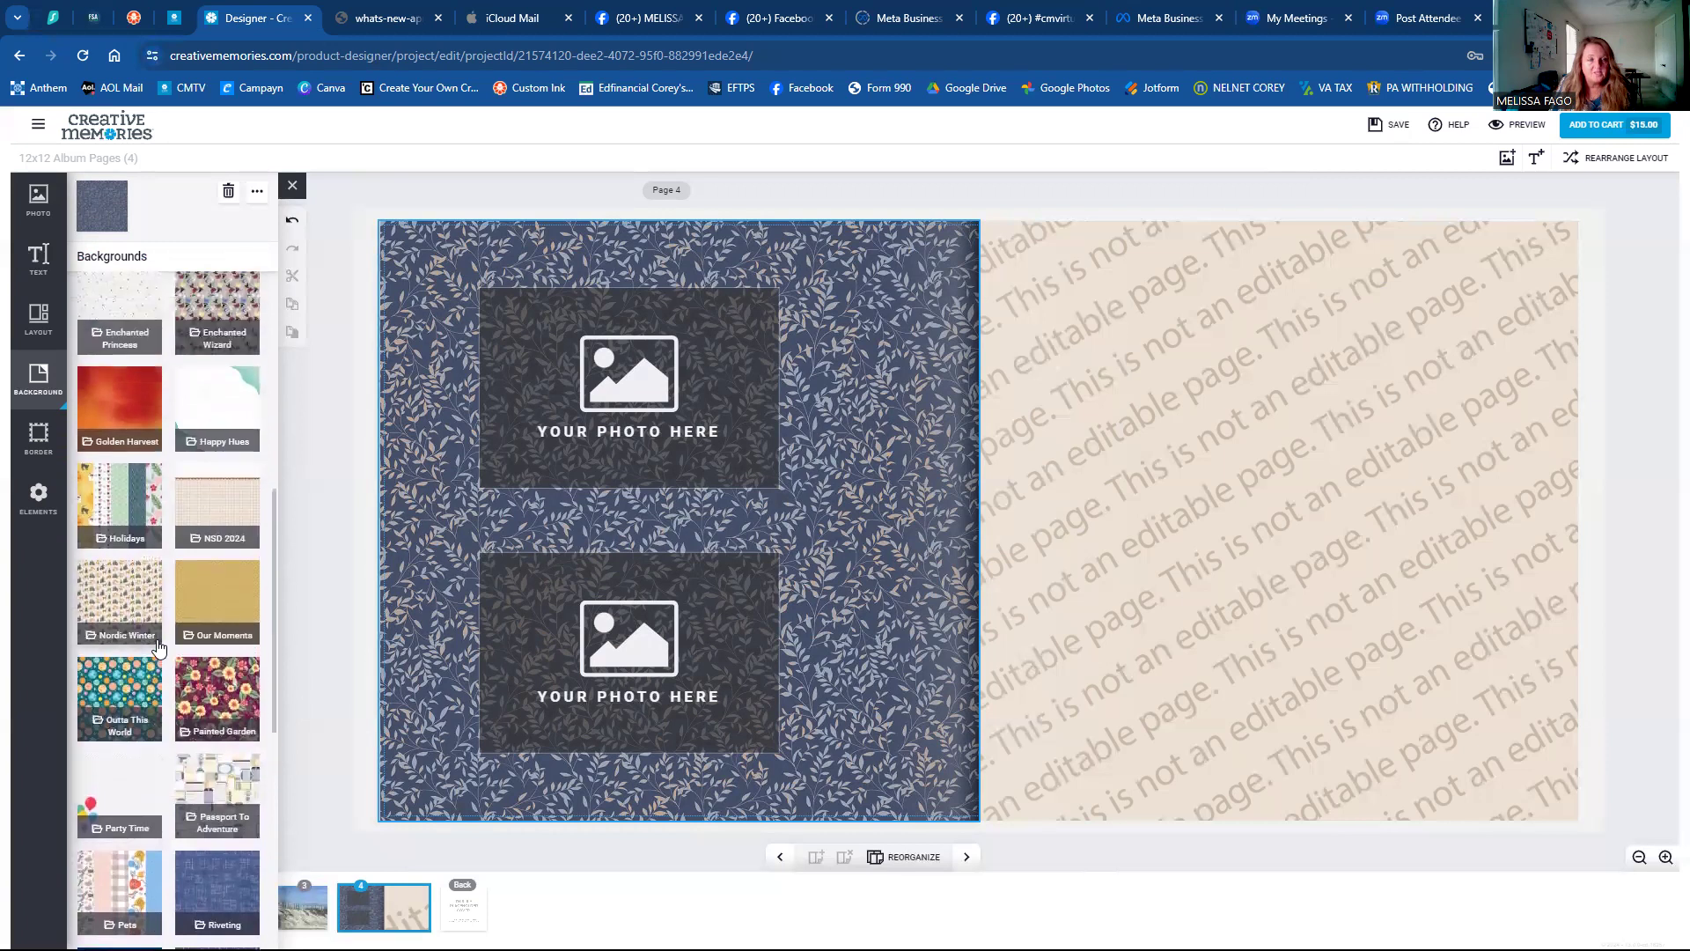
scroll(159, 648, up, 1)
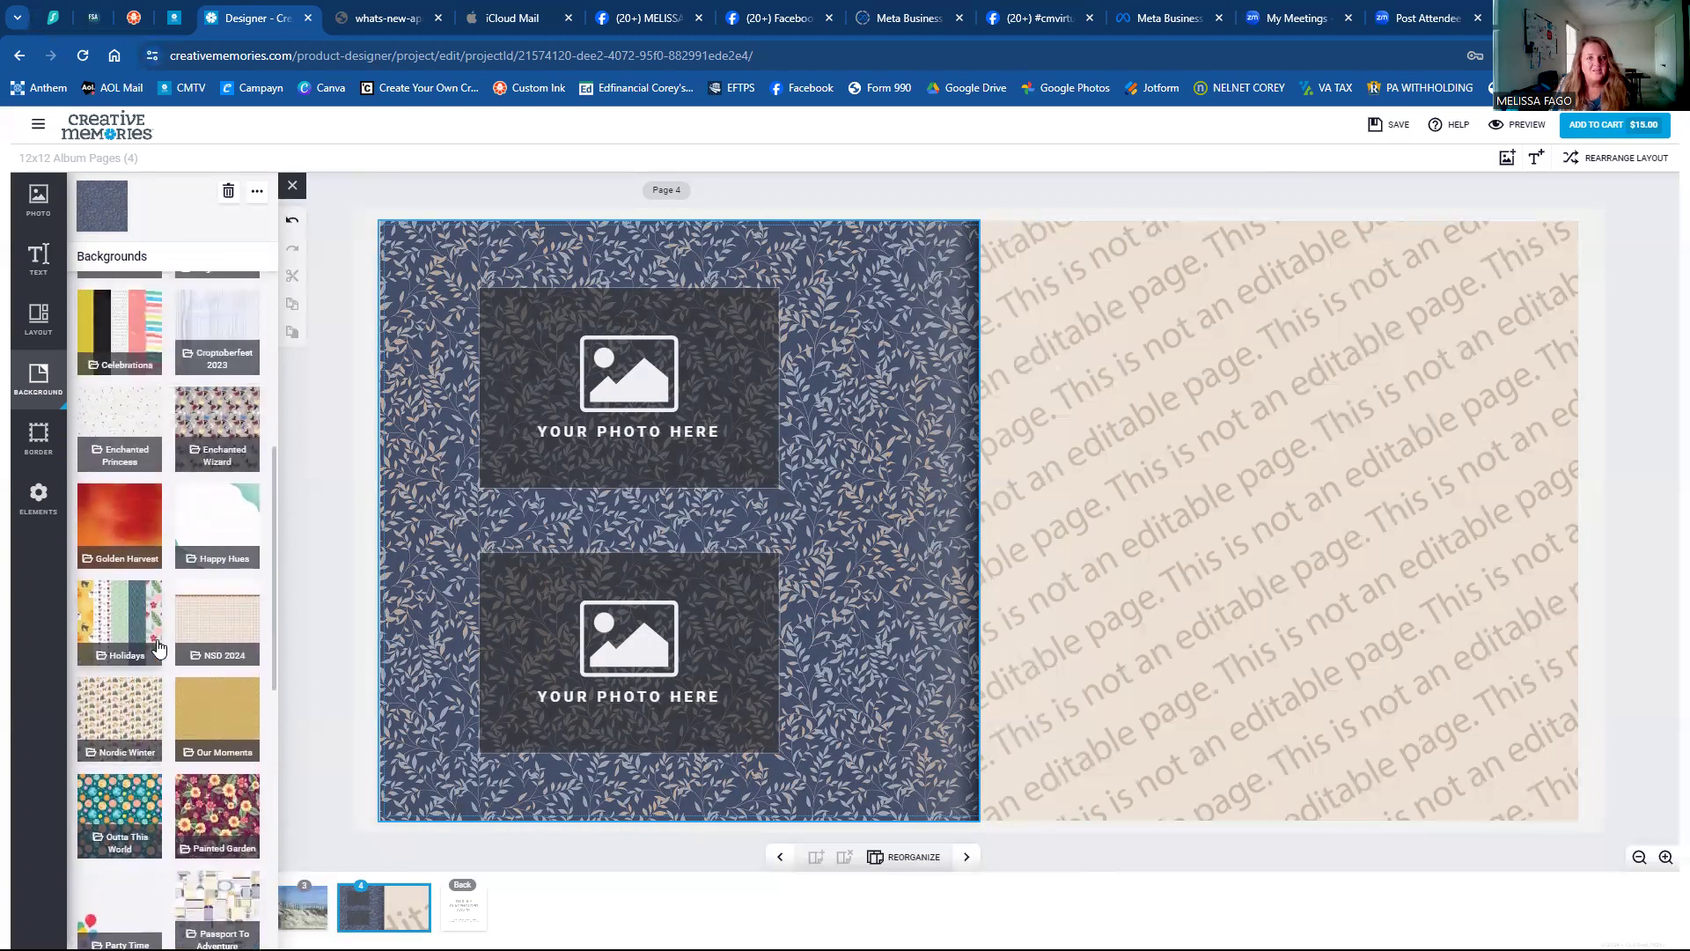
Try the NSD 2024 woodgrain, peach and gingham papers, then apply the green lattice paper.
click(200, 633)
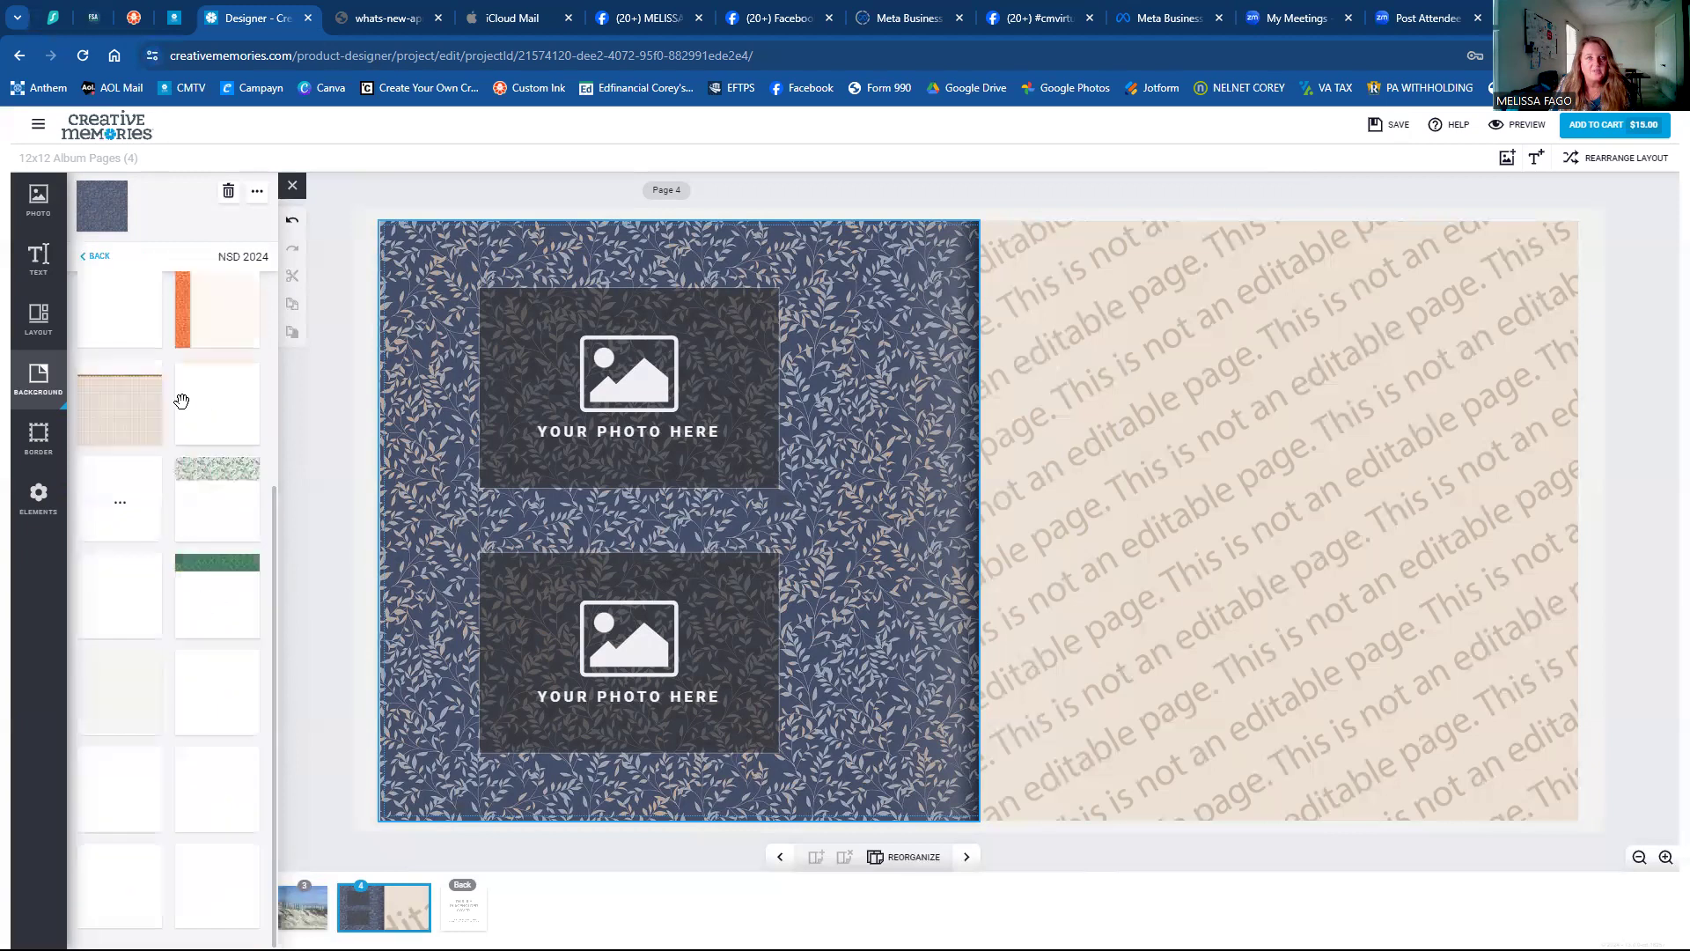
scroll(150, 383, up, 3)
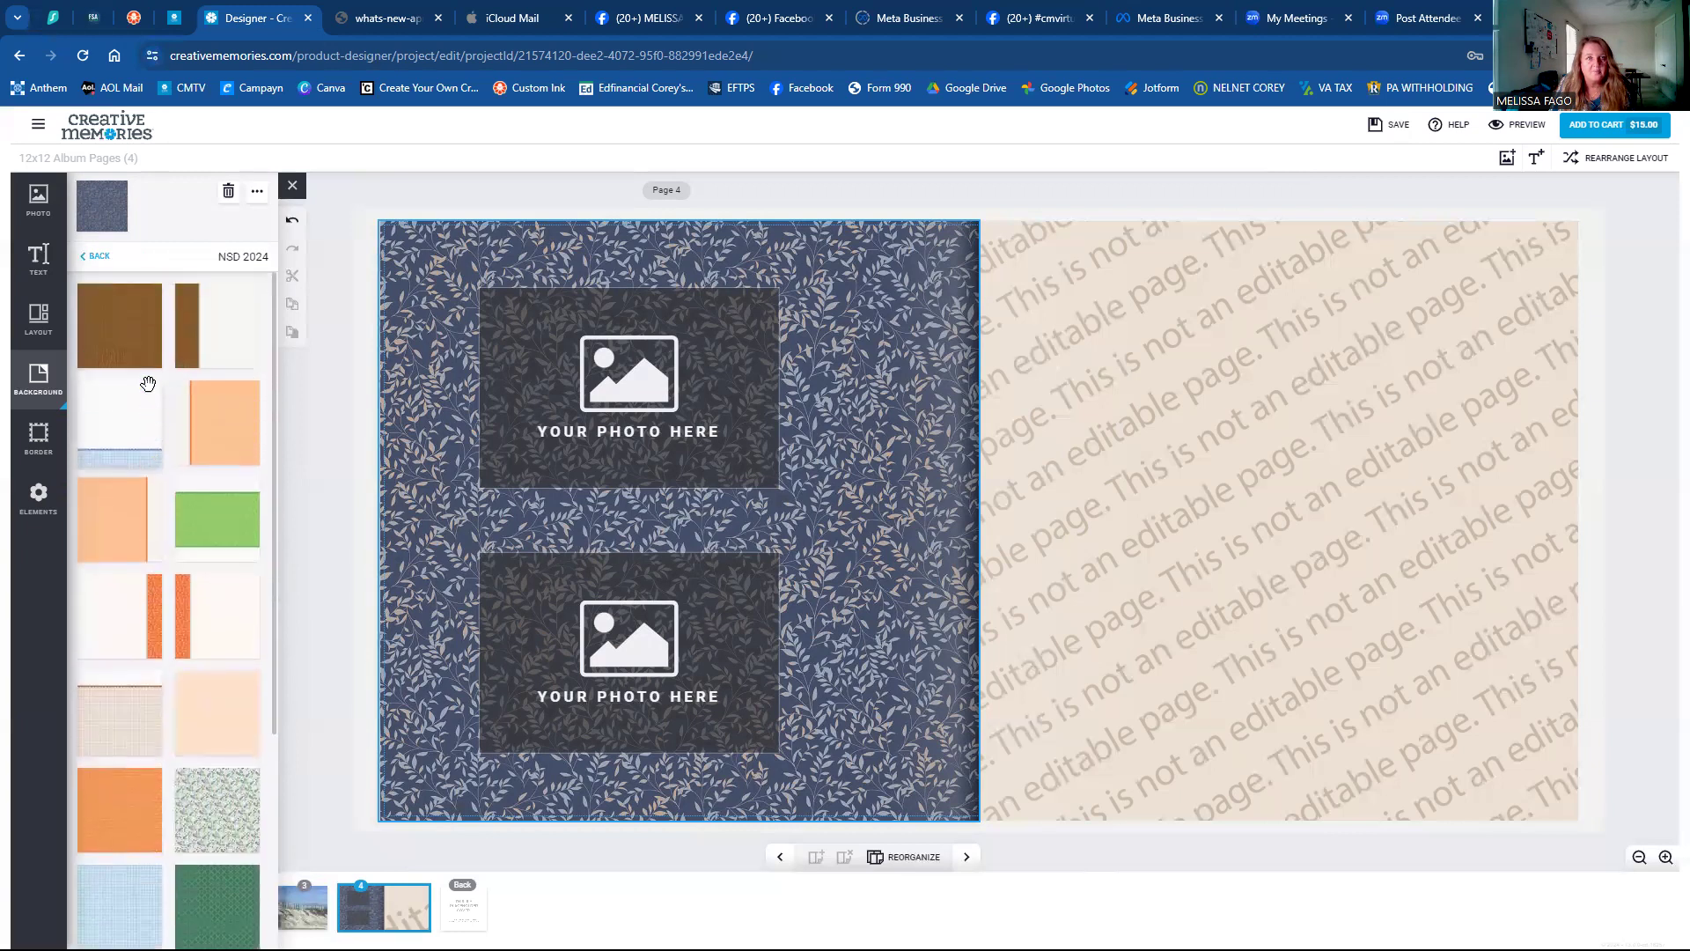
click(139, 350)
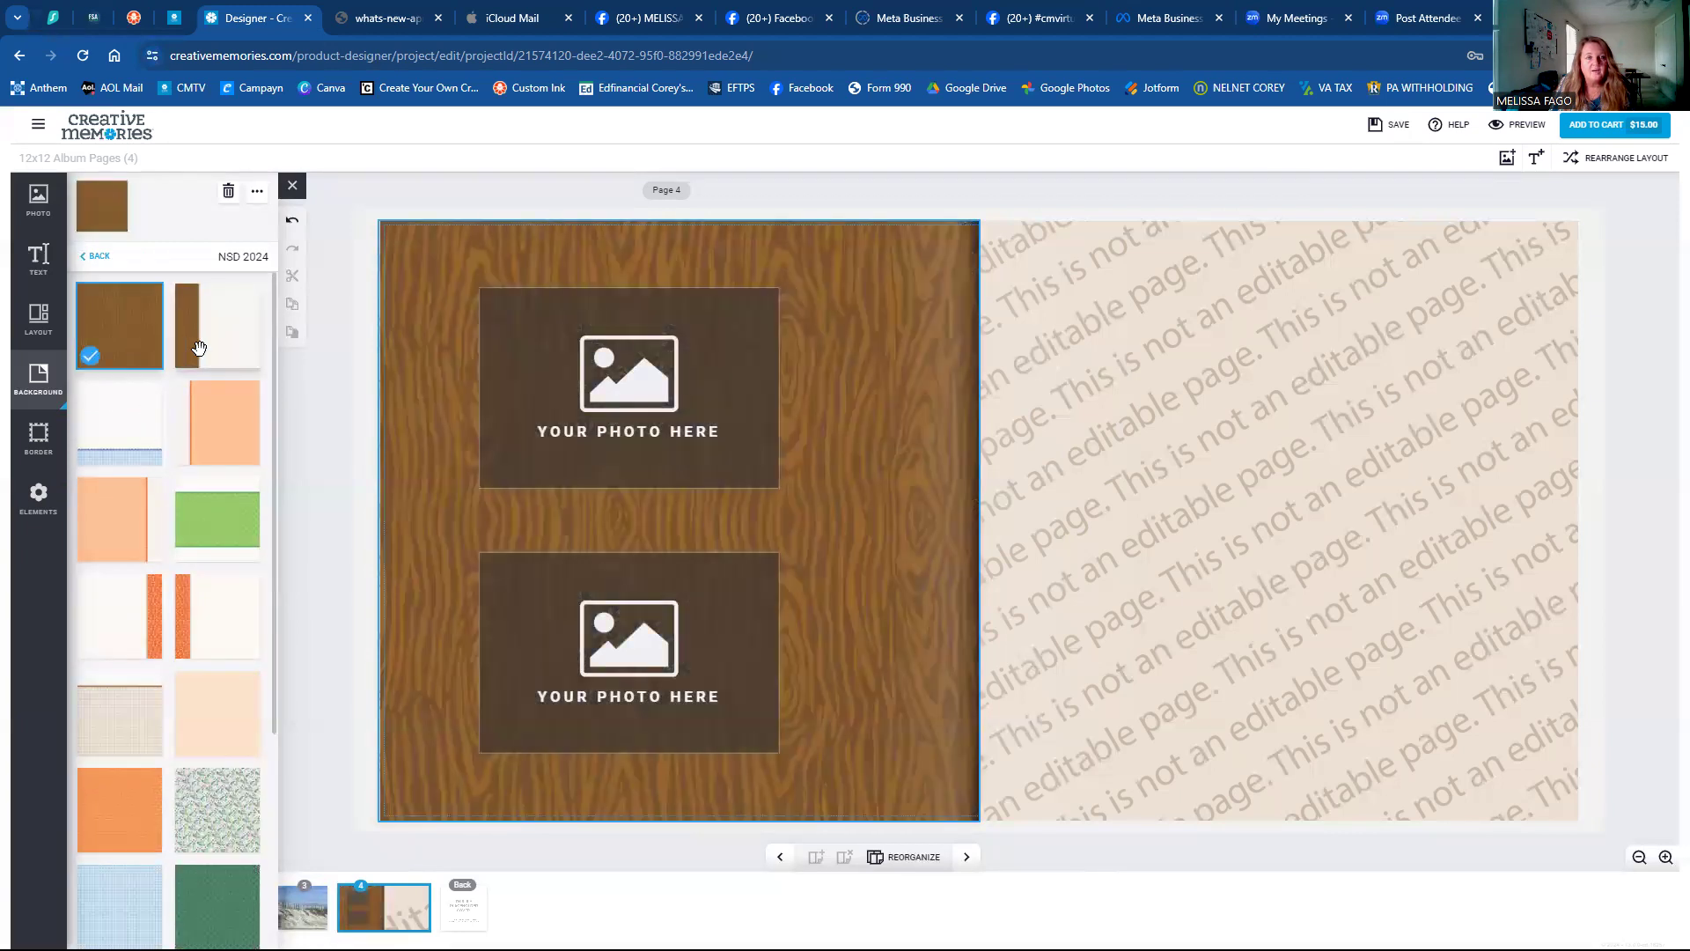
click(201, 346)
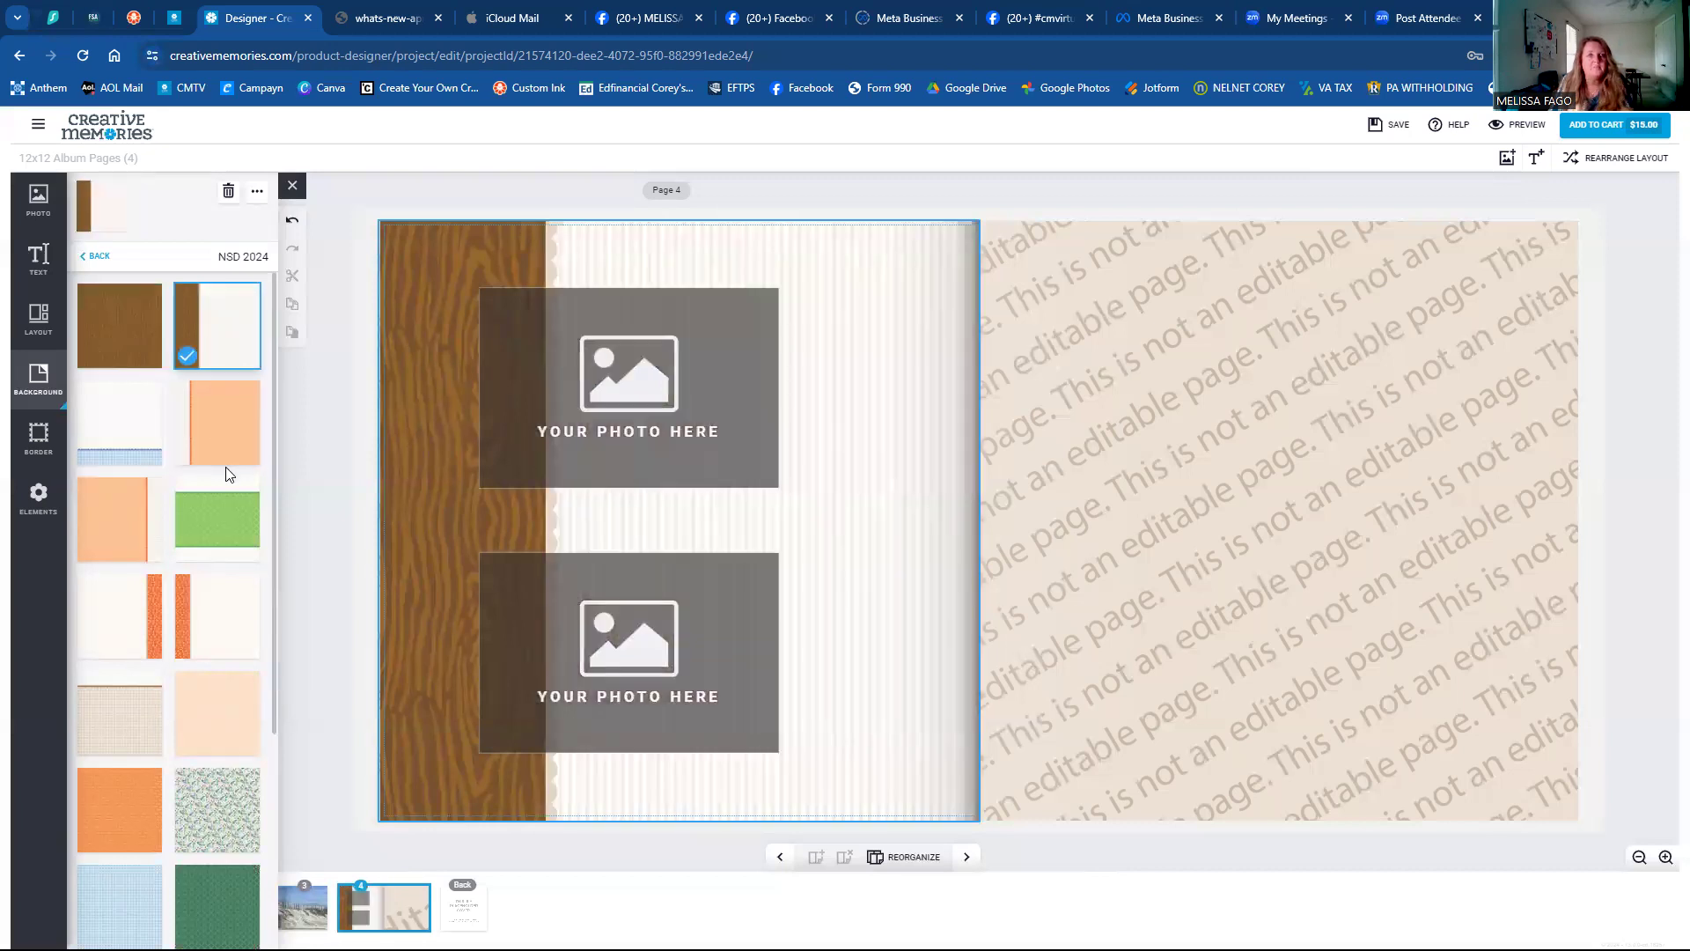
click(216, 435)
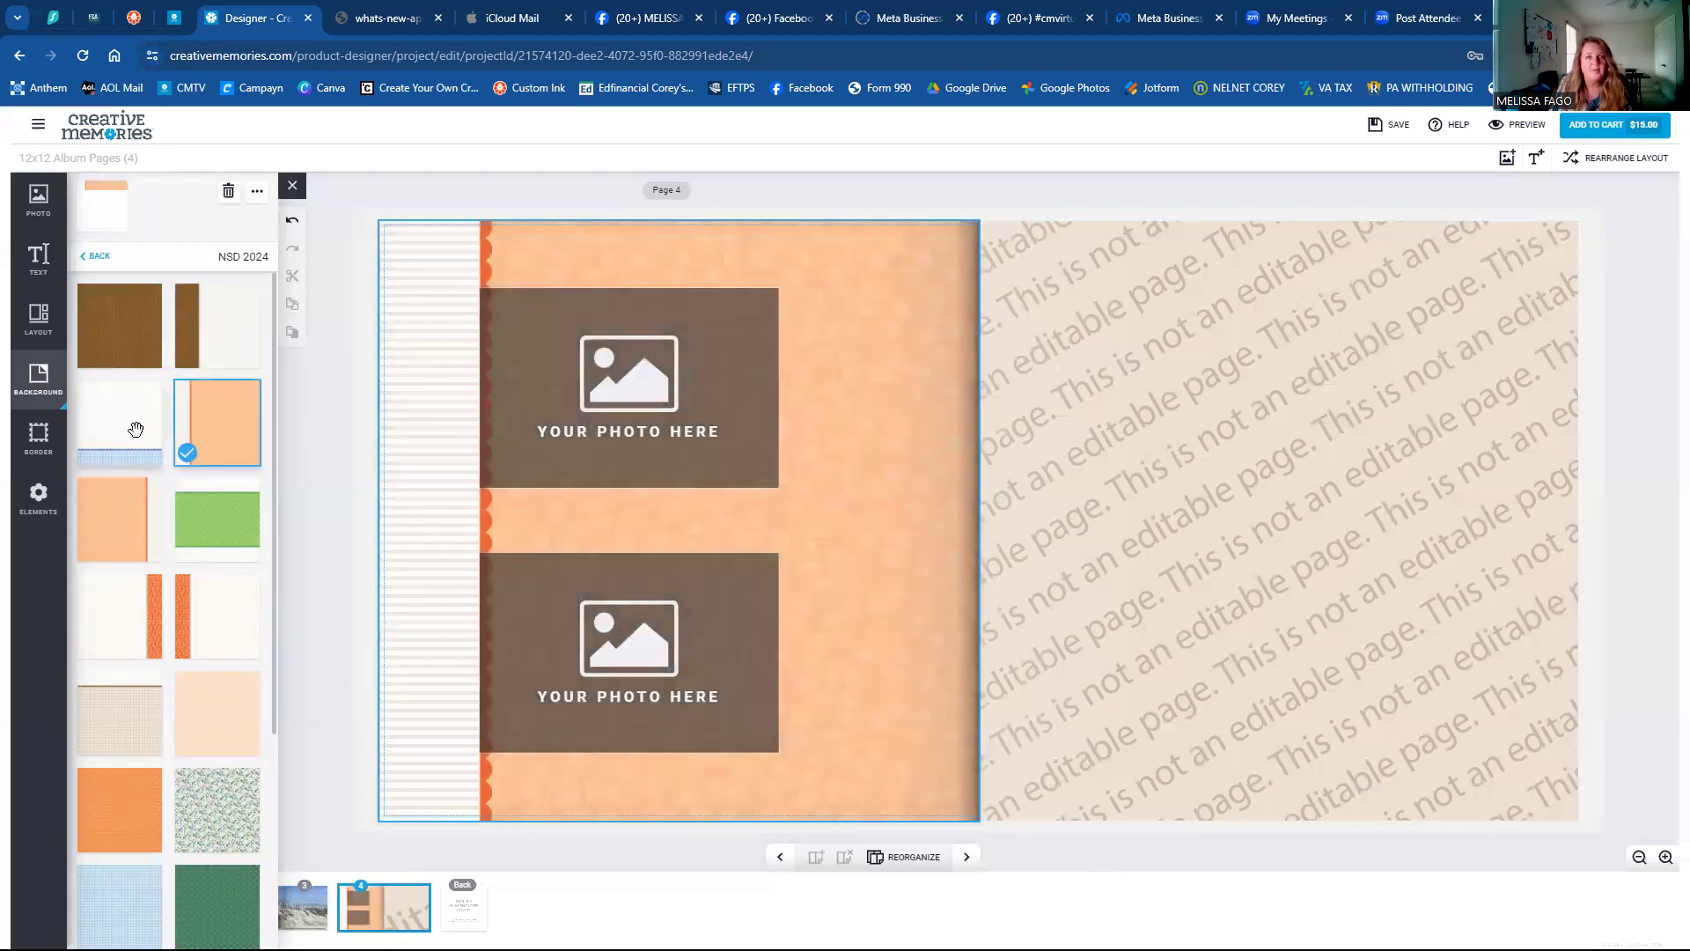
click(132, 428)
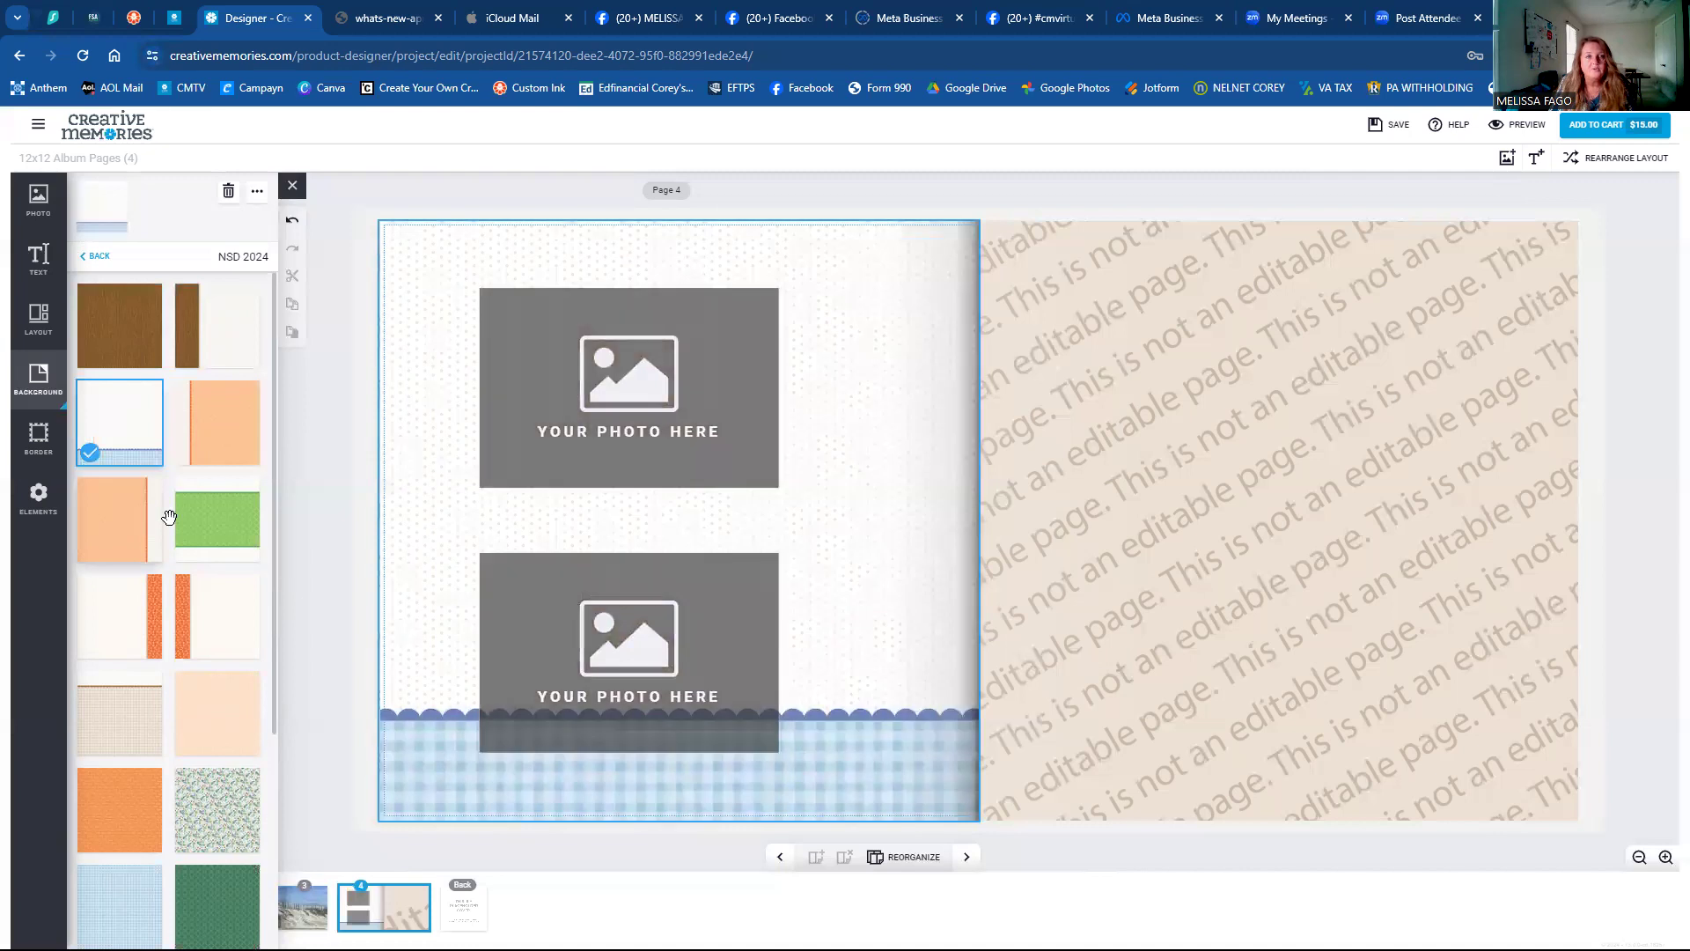
click(137, 509)
click(209, 511)
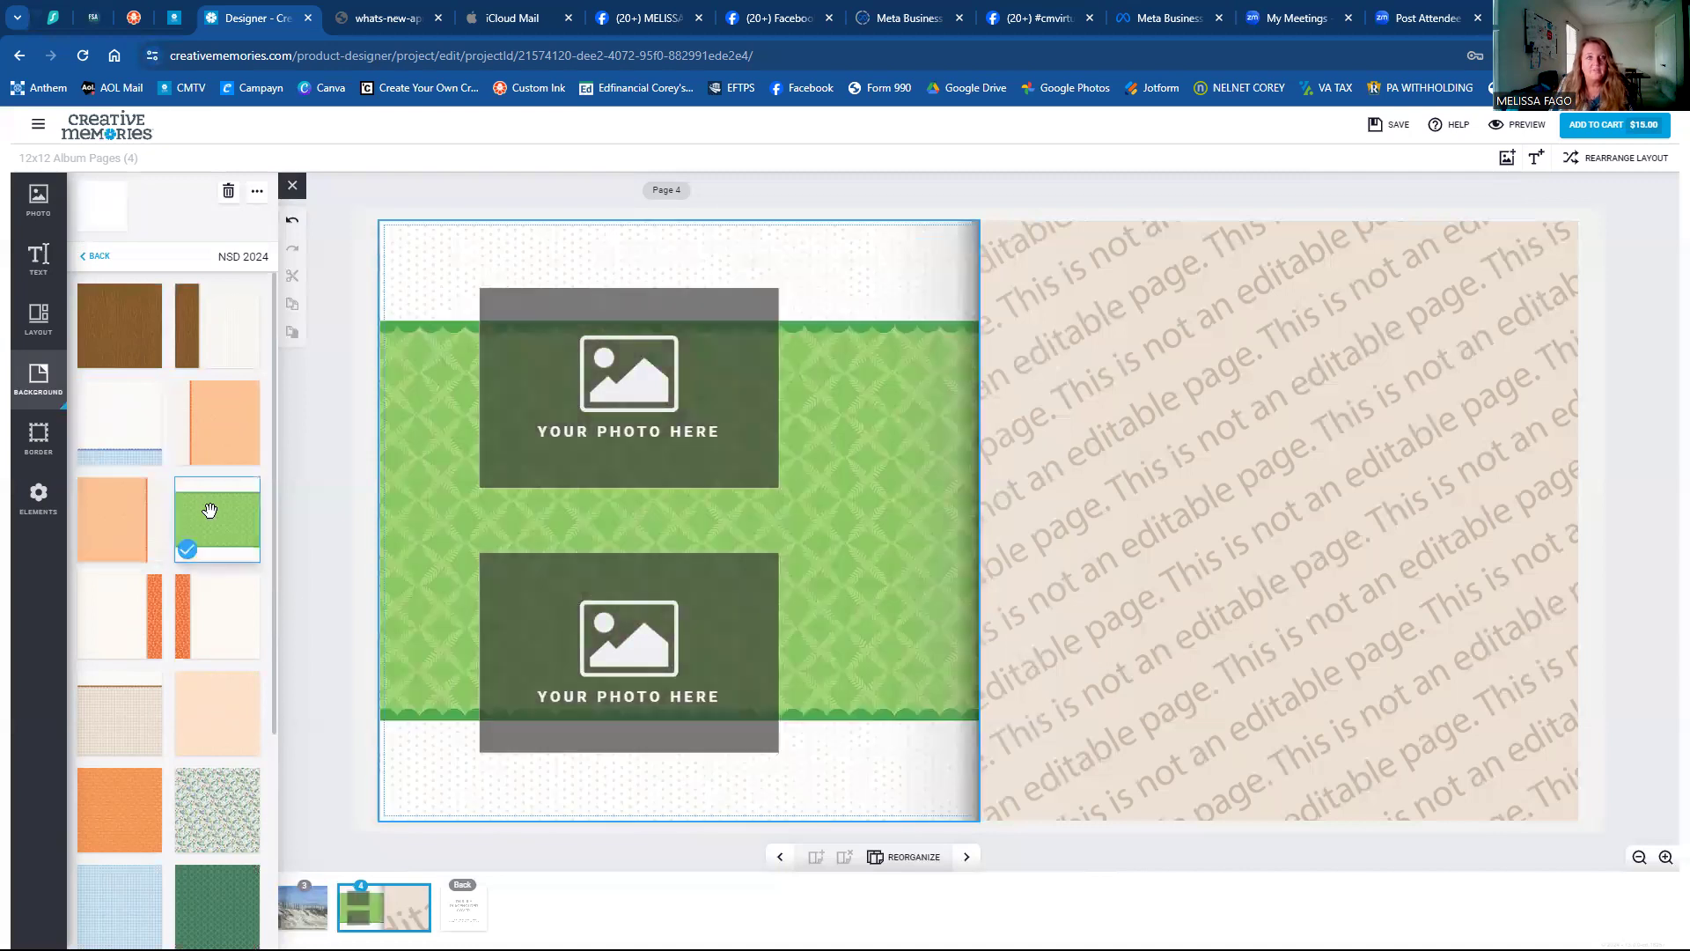
click(97, 261)
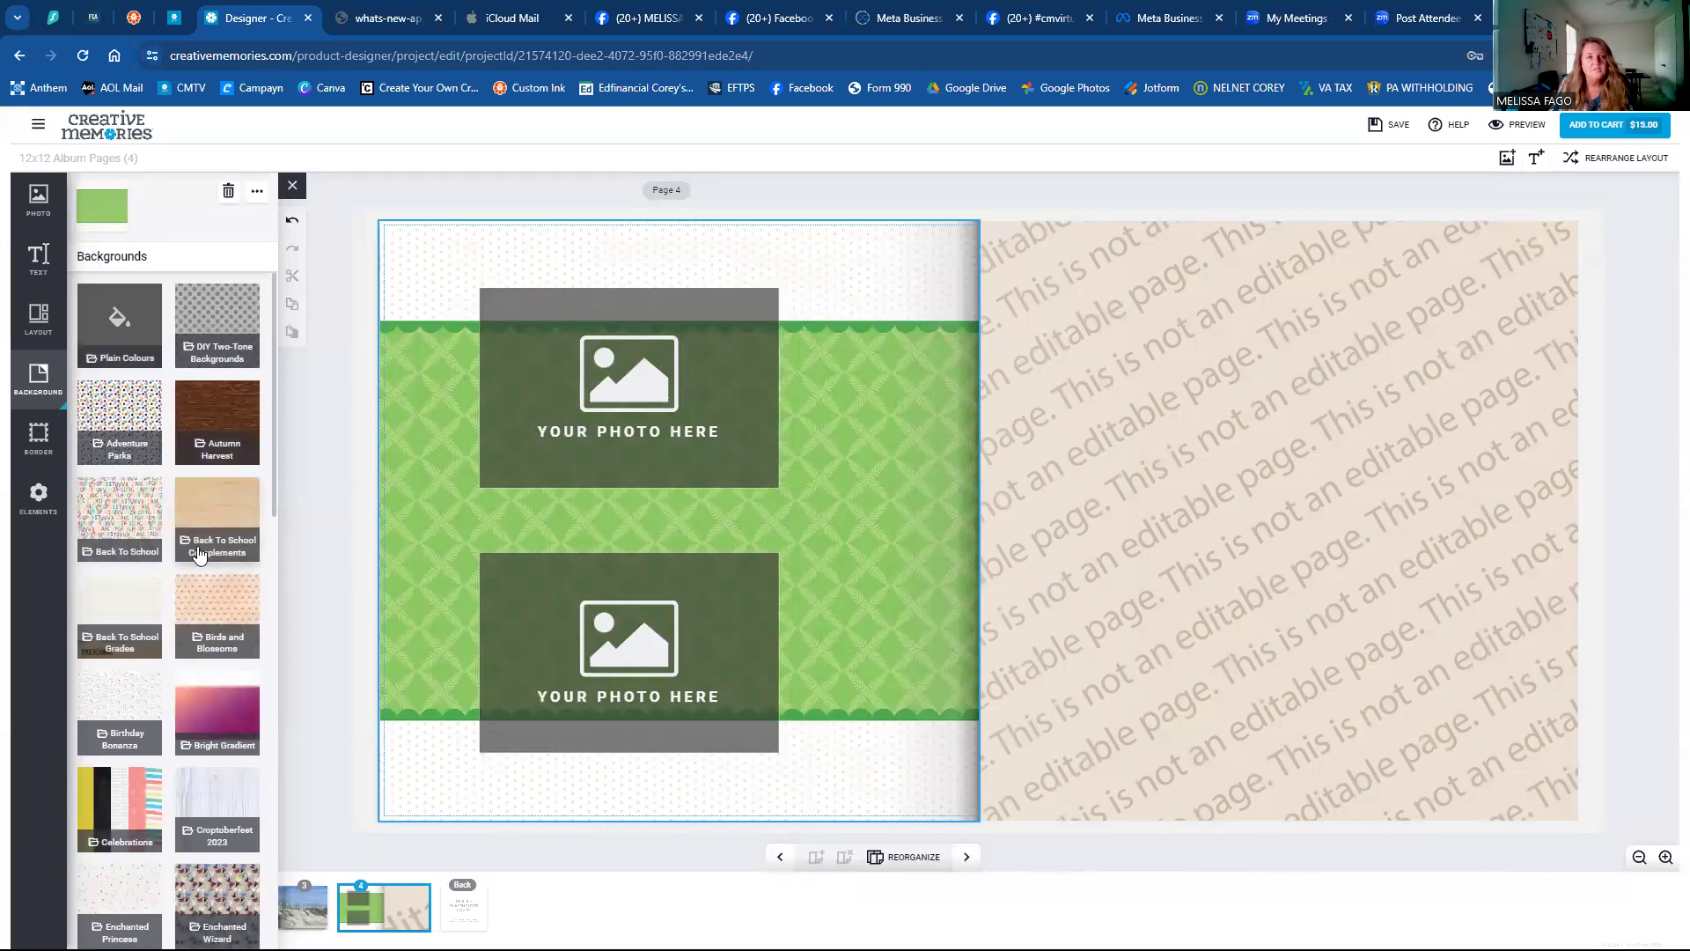
Browse the Plain Colours folders: Project Colours, grey, and beige and taupe swatches.
click(127, 351)
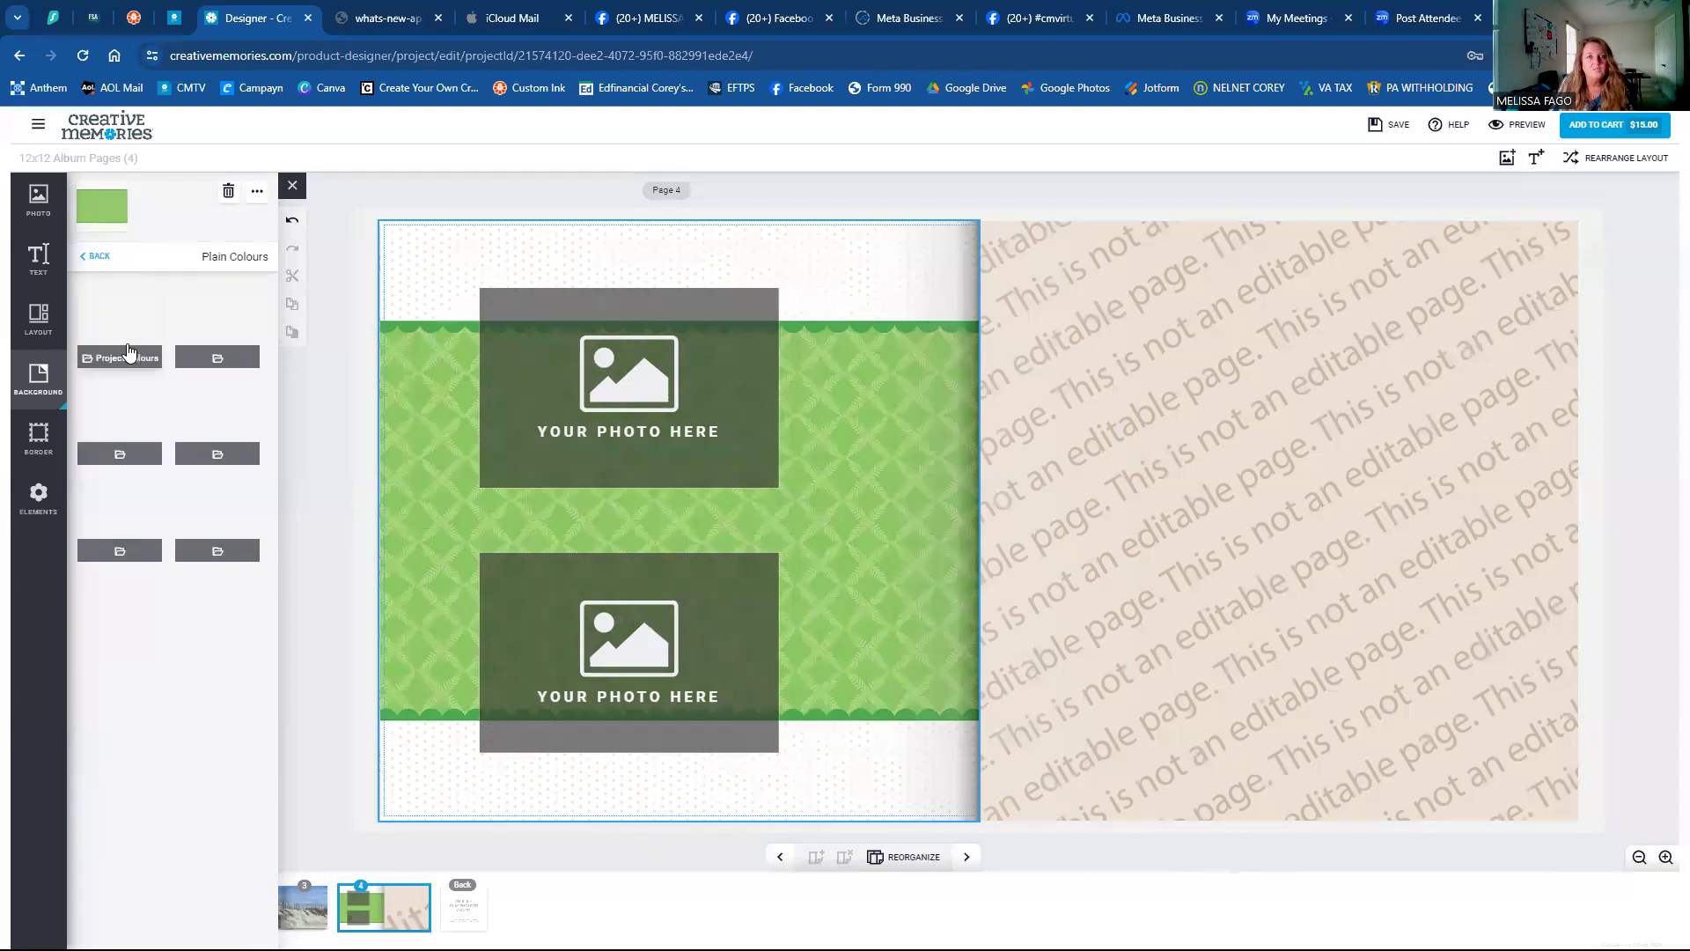
click(97, 256)
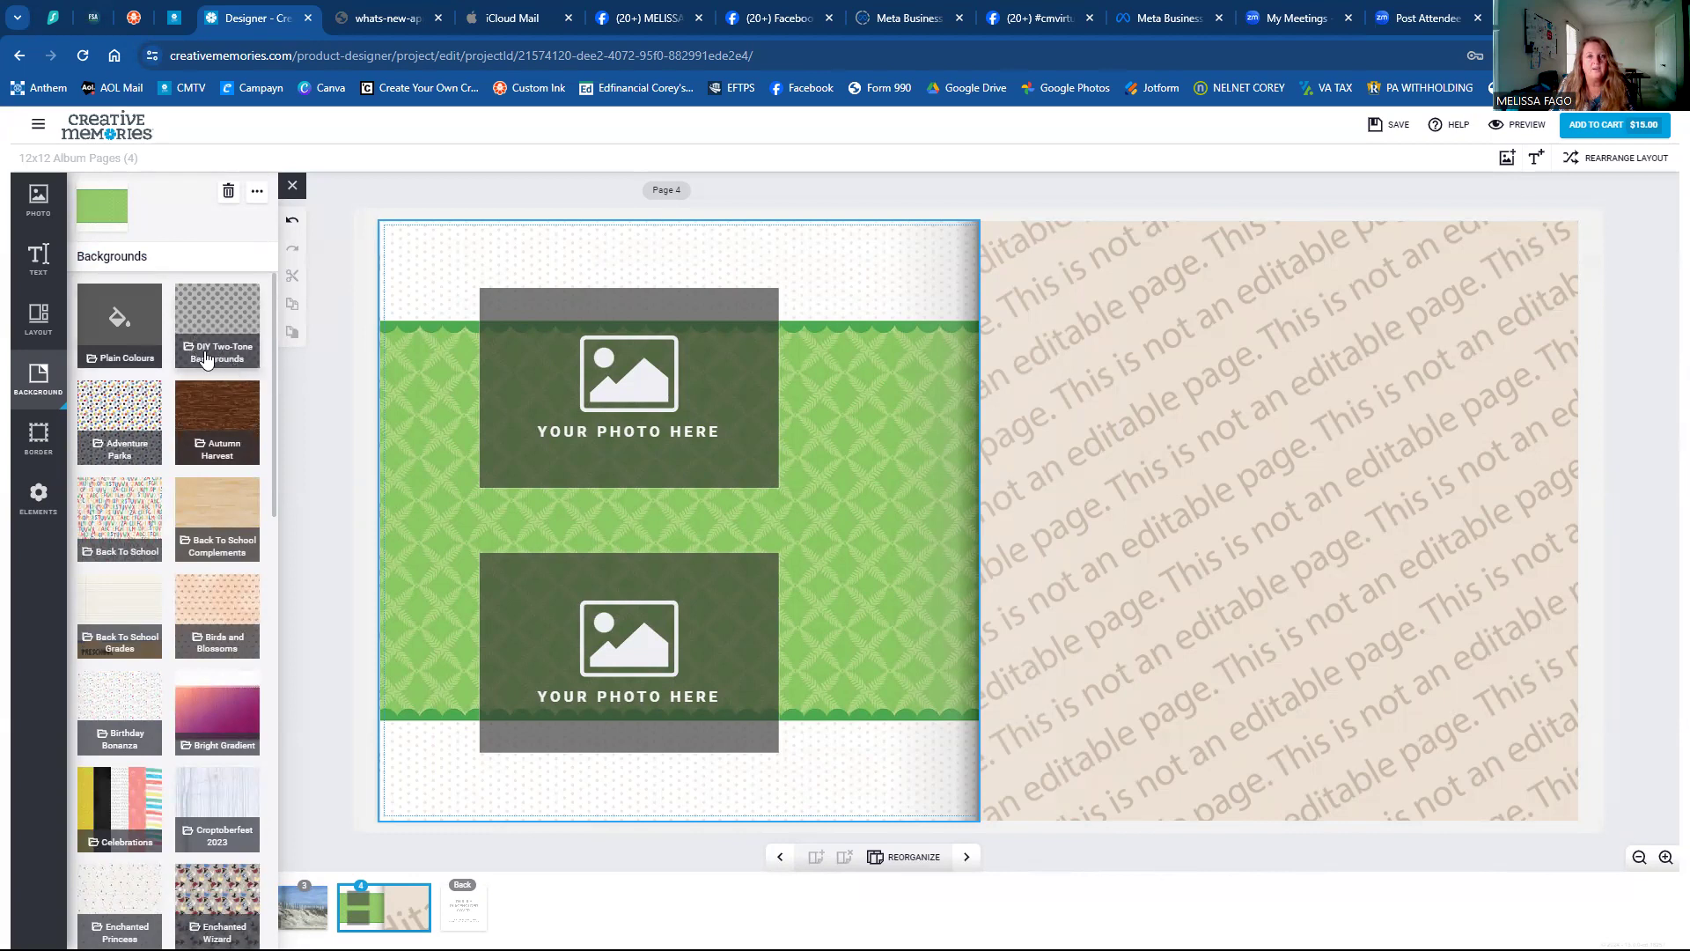
click(132, 343)
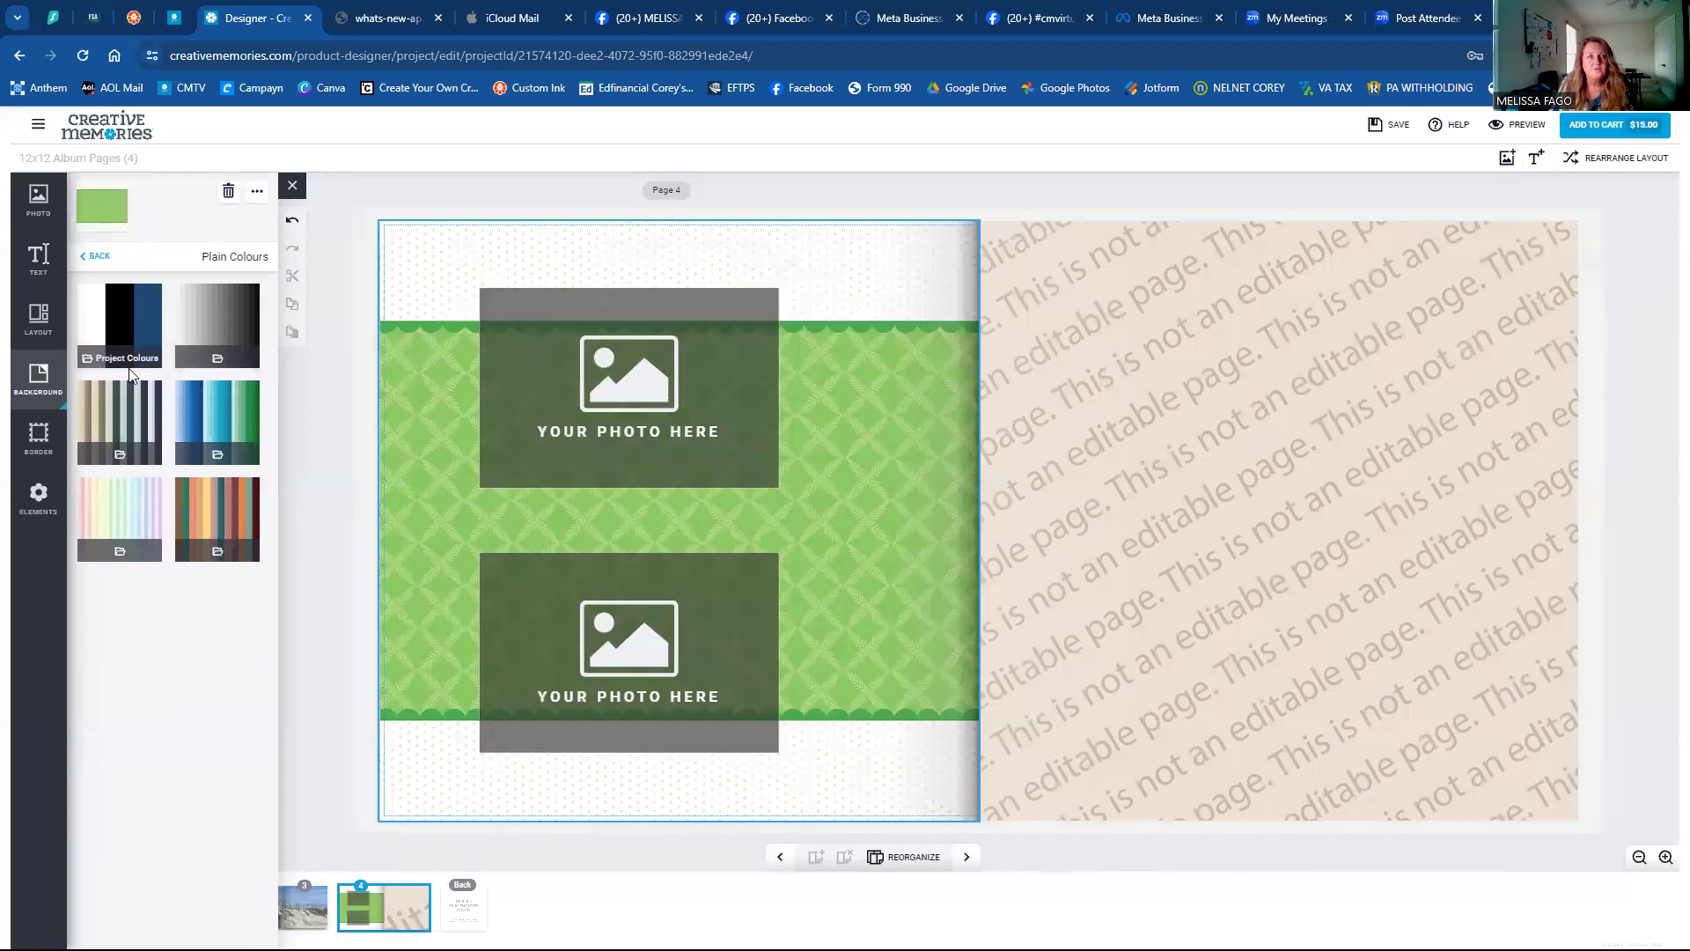
click(111, 352)
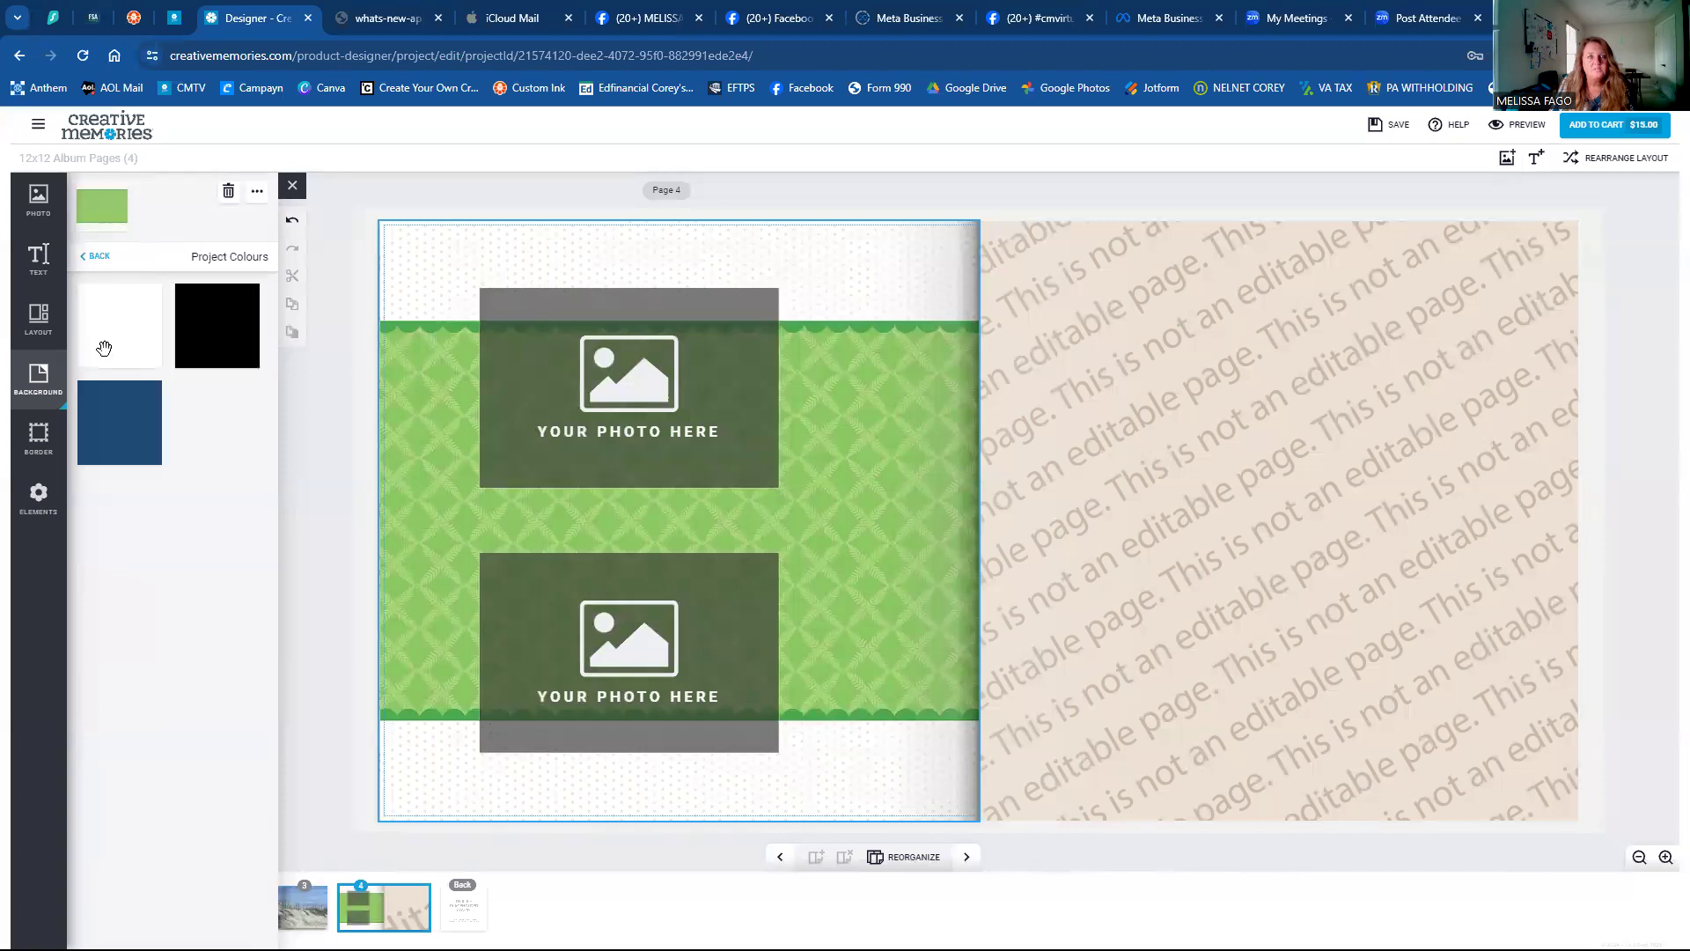
click(95, 256)
click(195, 324)
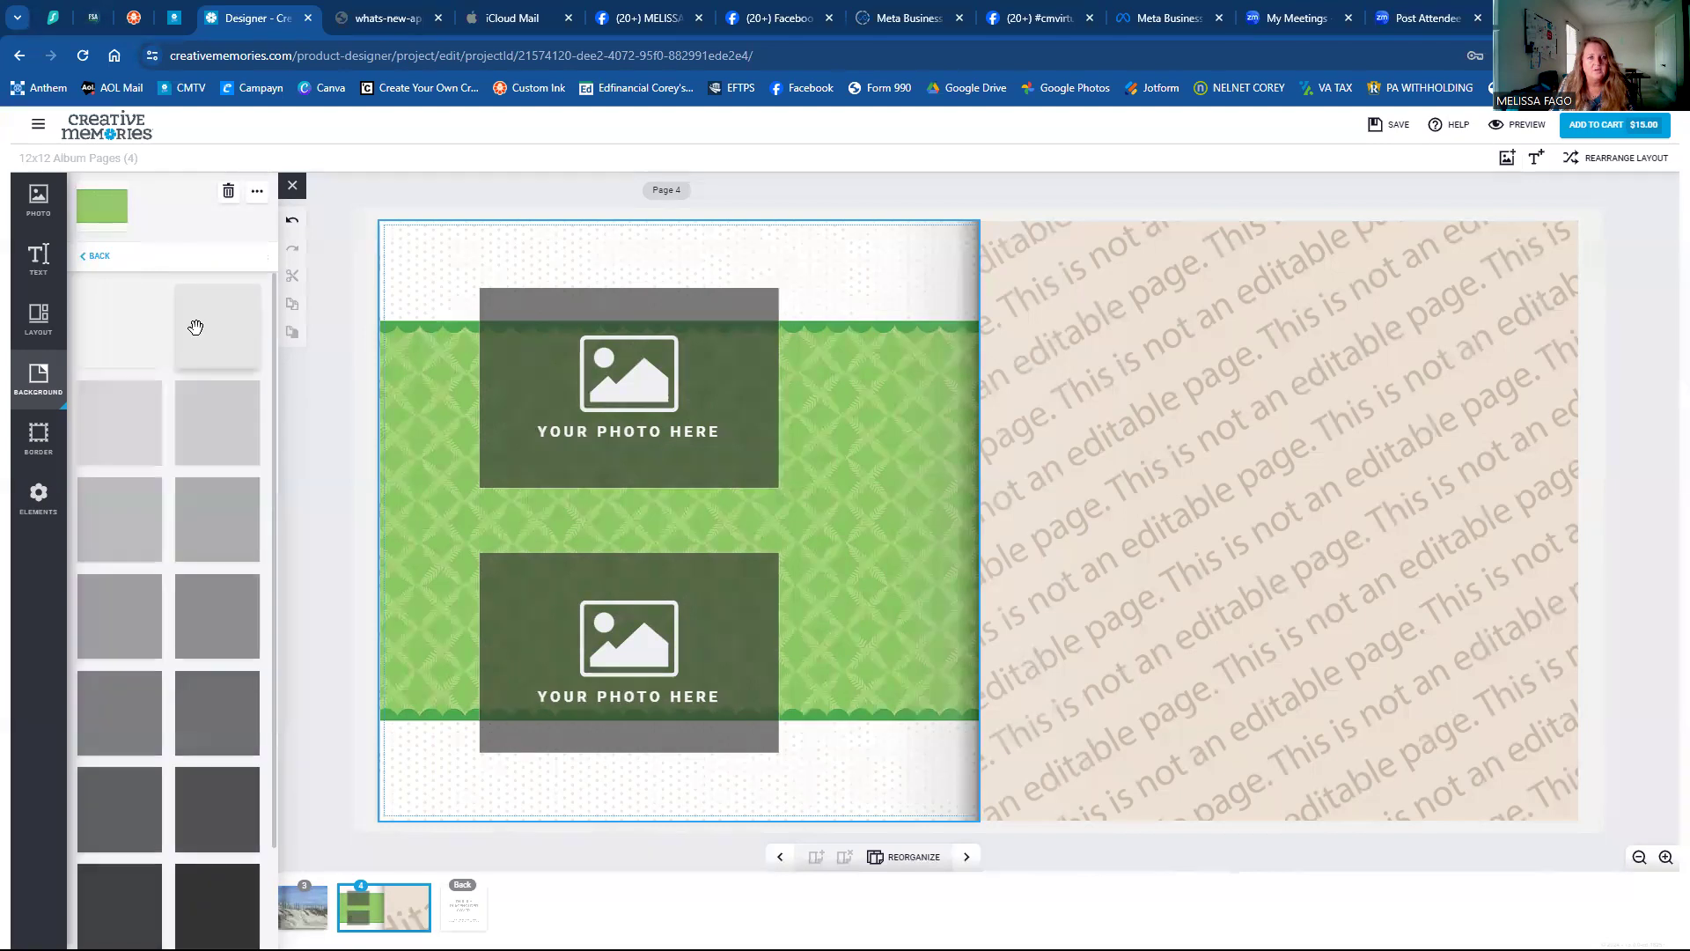
click(97, 258)
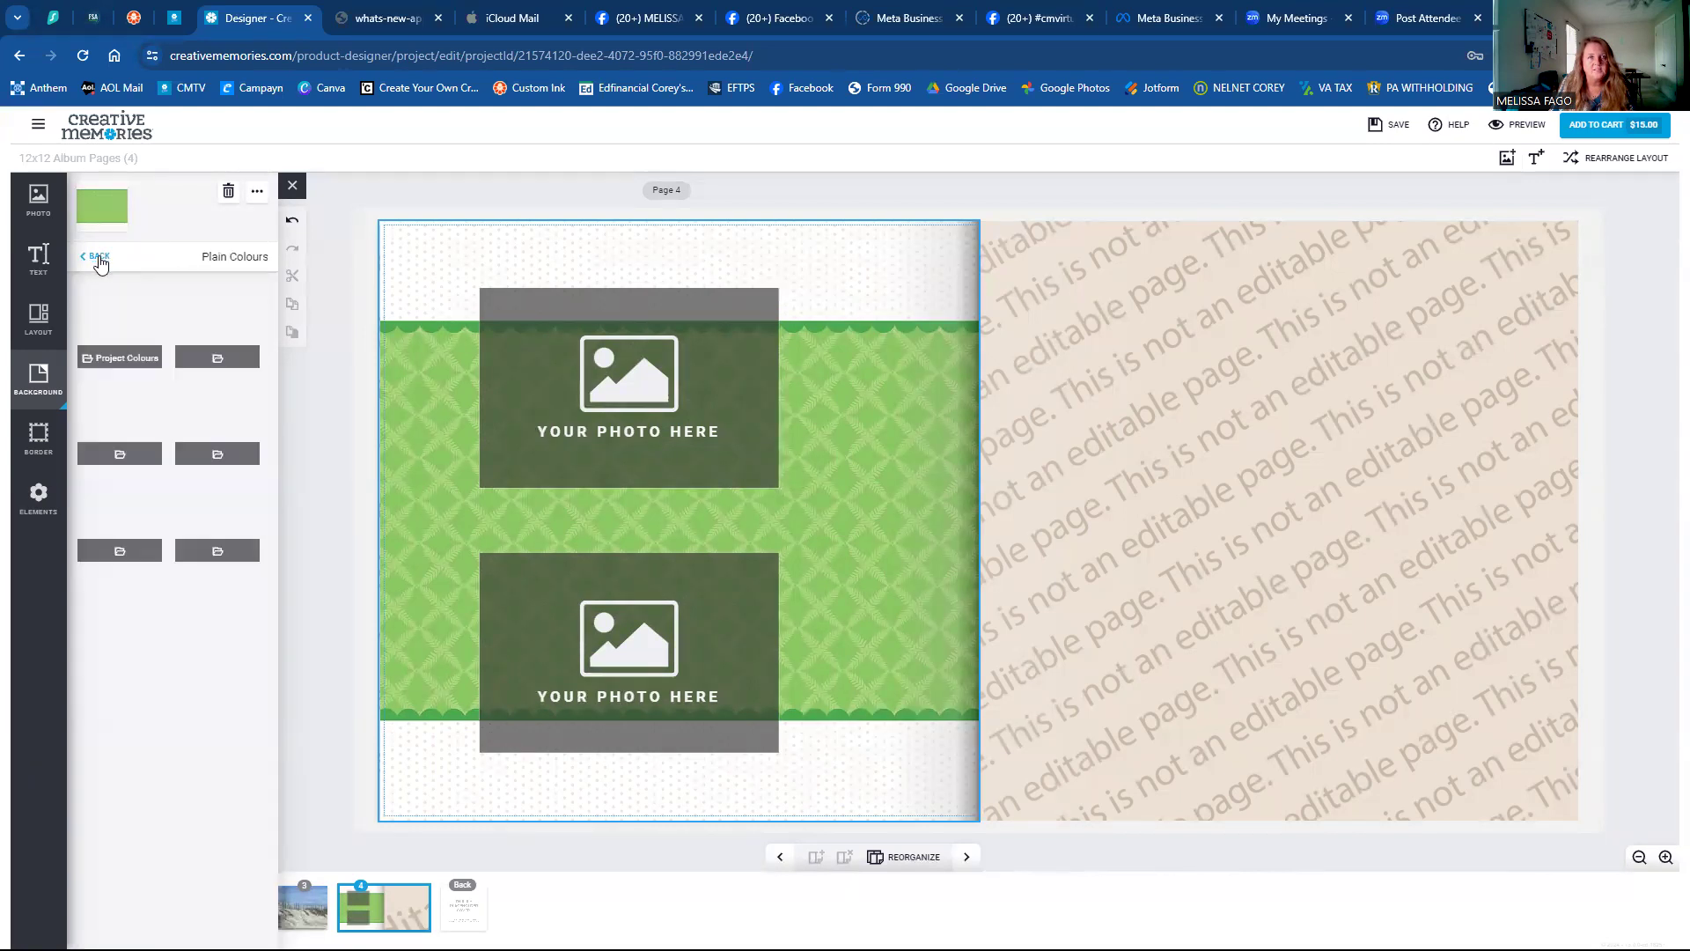
click(127, 420)
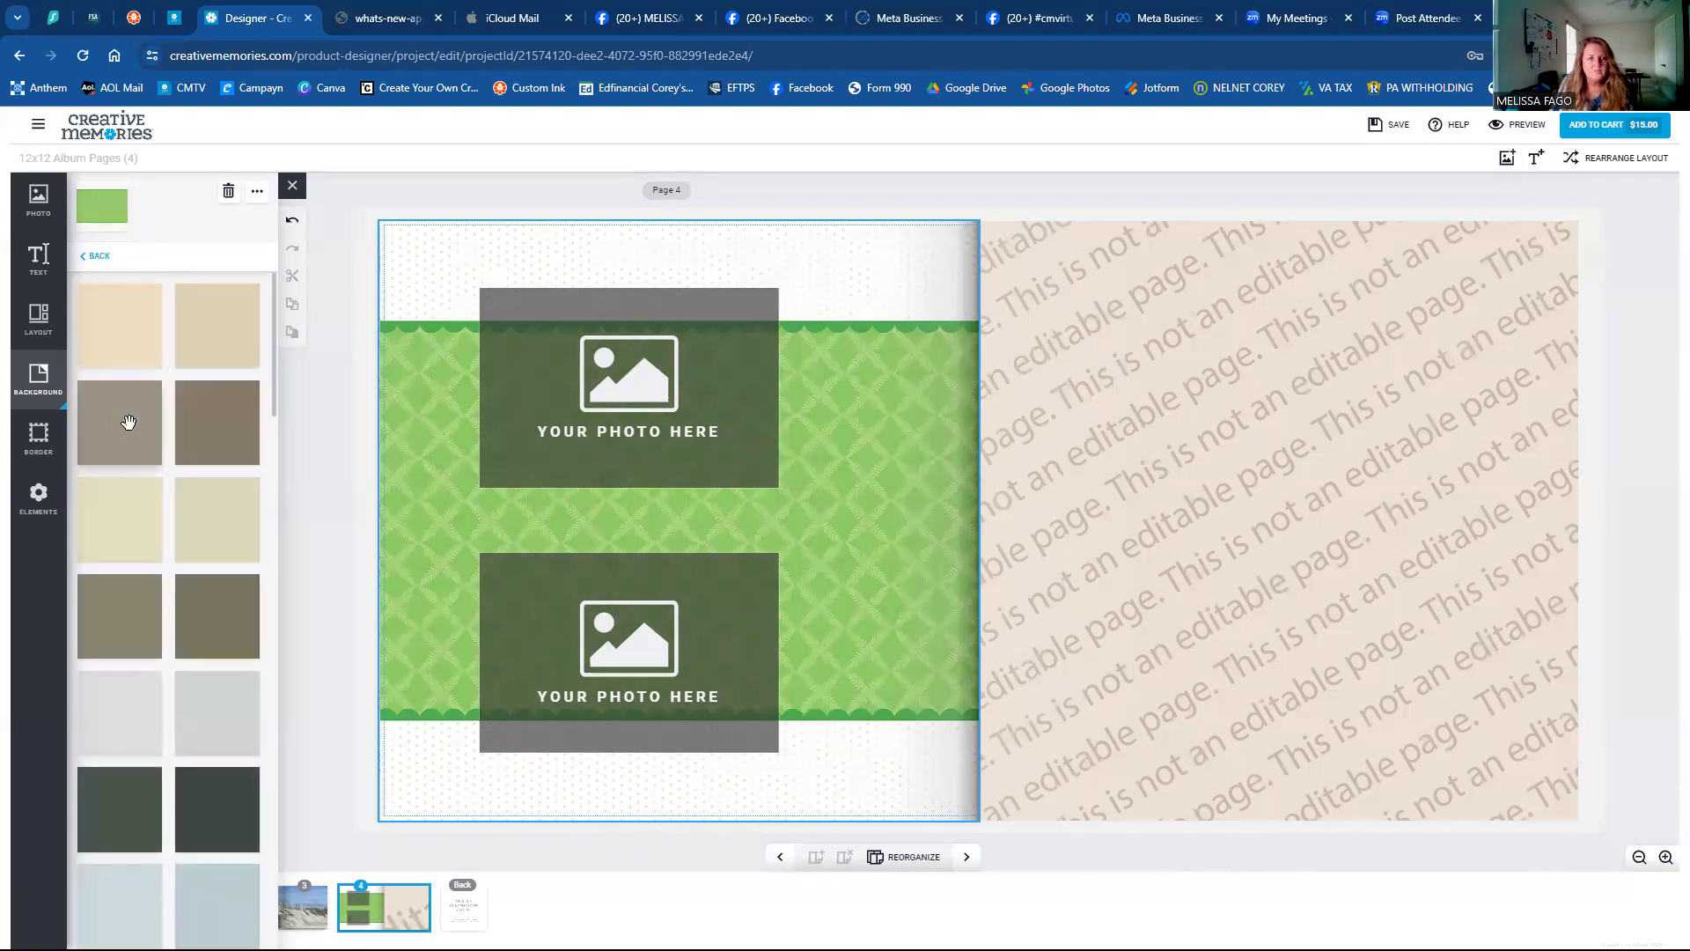
scroll(129, 422, down, 15)
scroll(132, 442, up, 3)
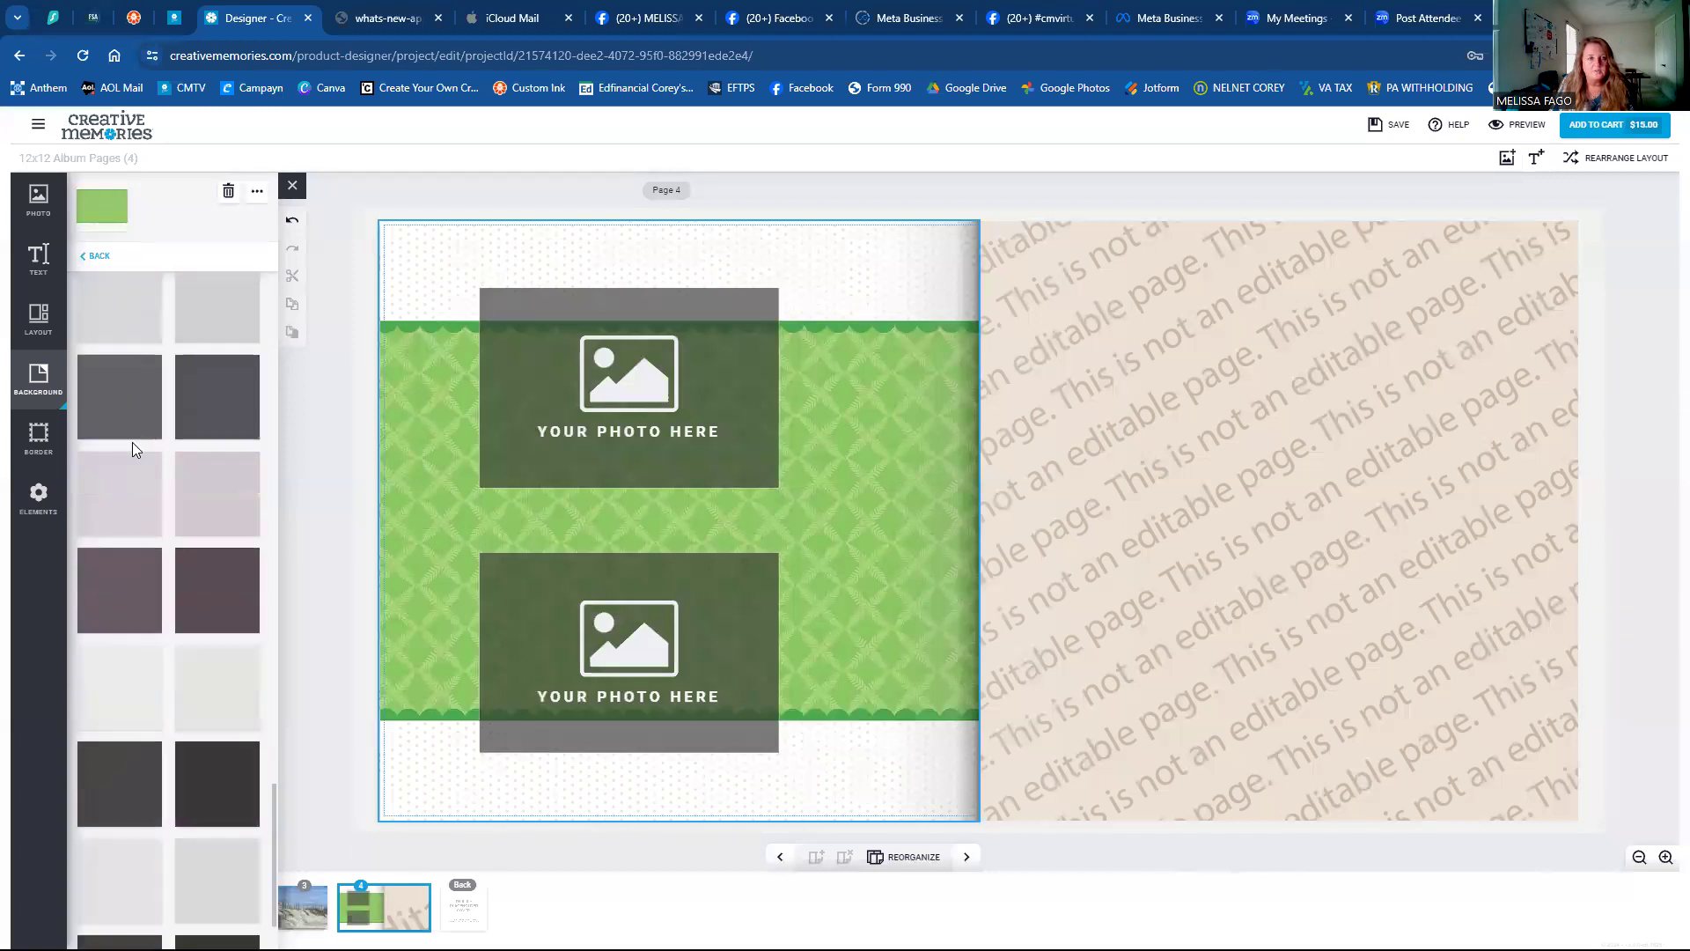
click(110, 264)
From the blue, green and yellow swatches, try light blue and mint, then apply lime green.
click(225, 419)
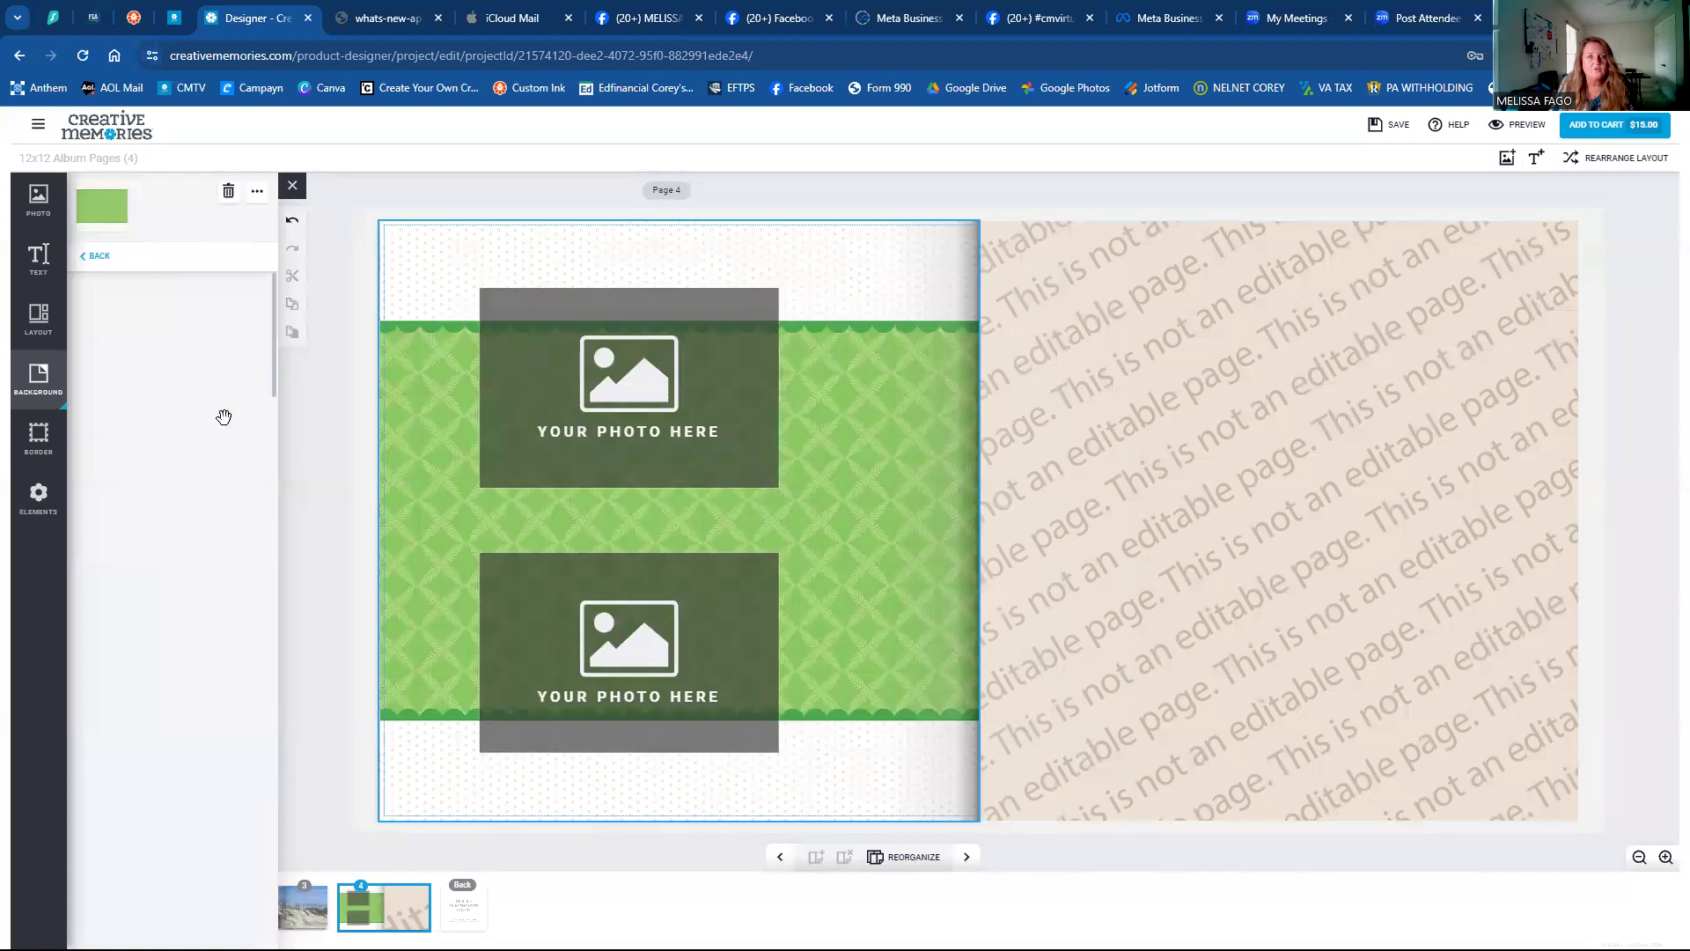
scroll(190, 399, down, 10)
scroll(183, 420, up, 4)
scroll(183, 420, up, 5)
click(195, 388)
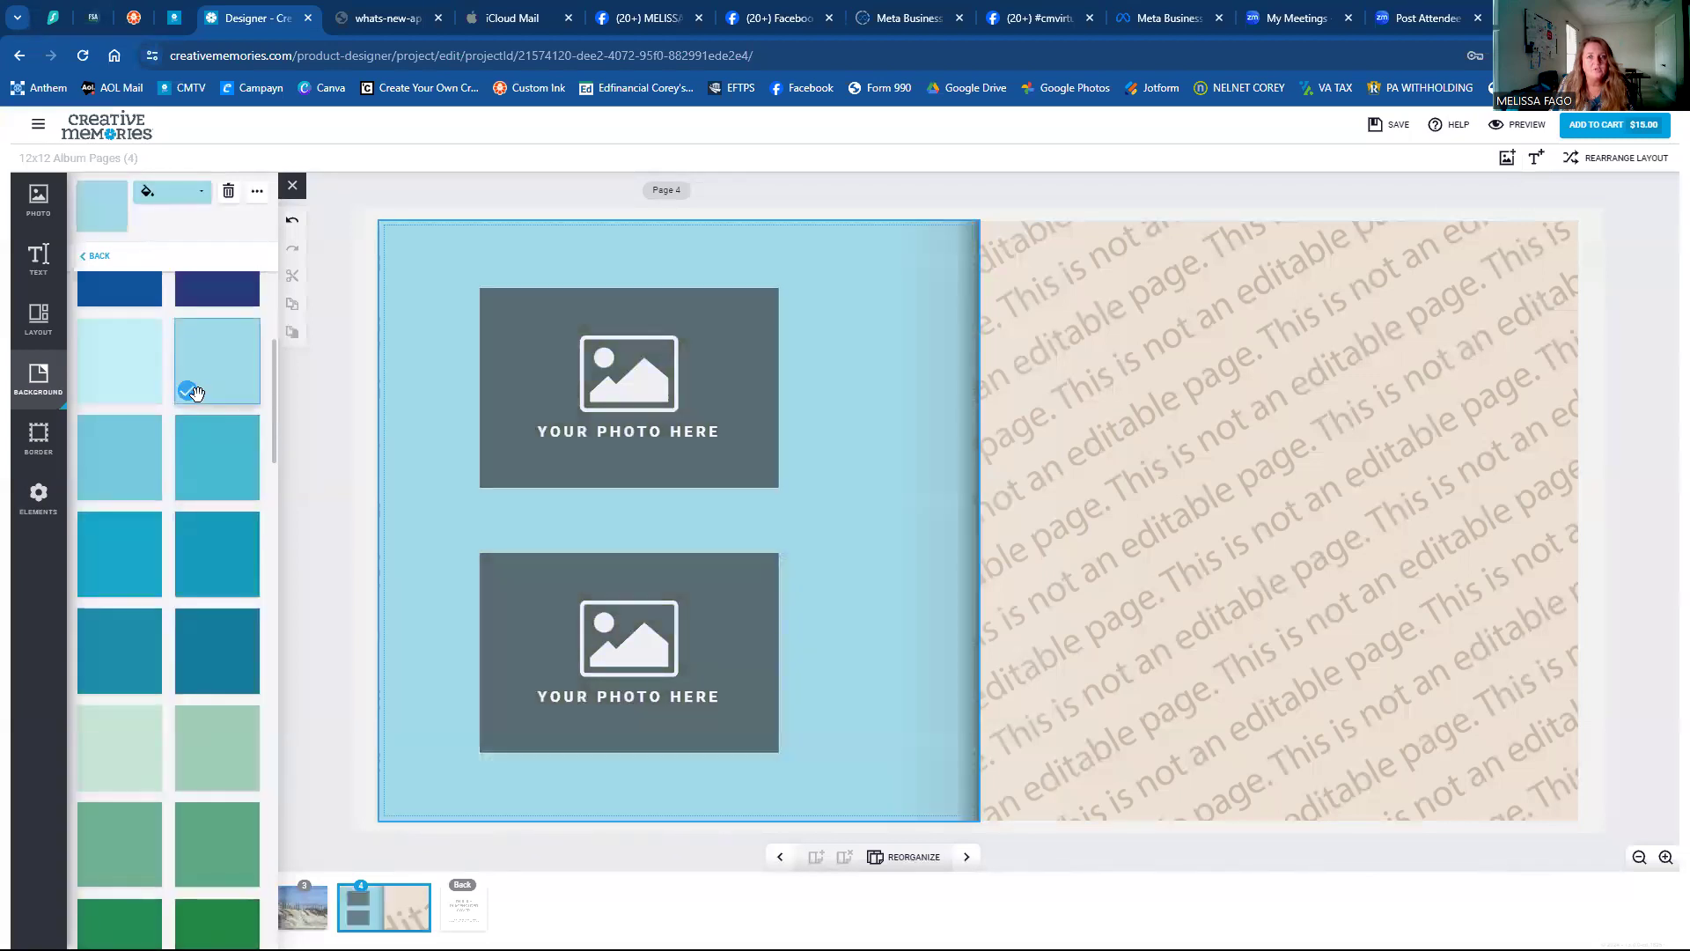
scroll(226, 498, down, 3)
click(226, 495)
scroll(226, 498, down, 5)
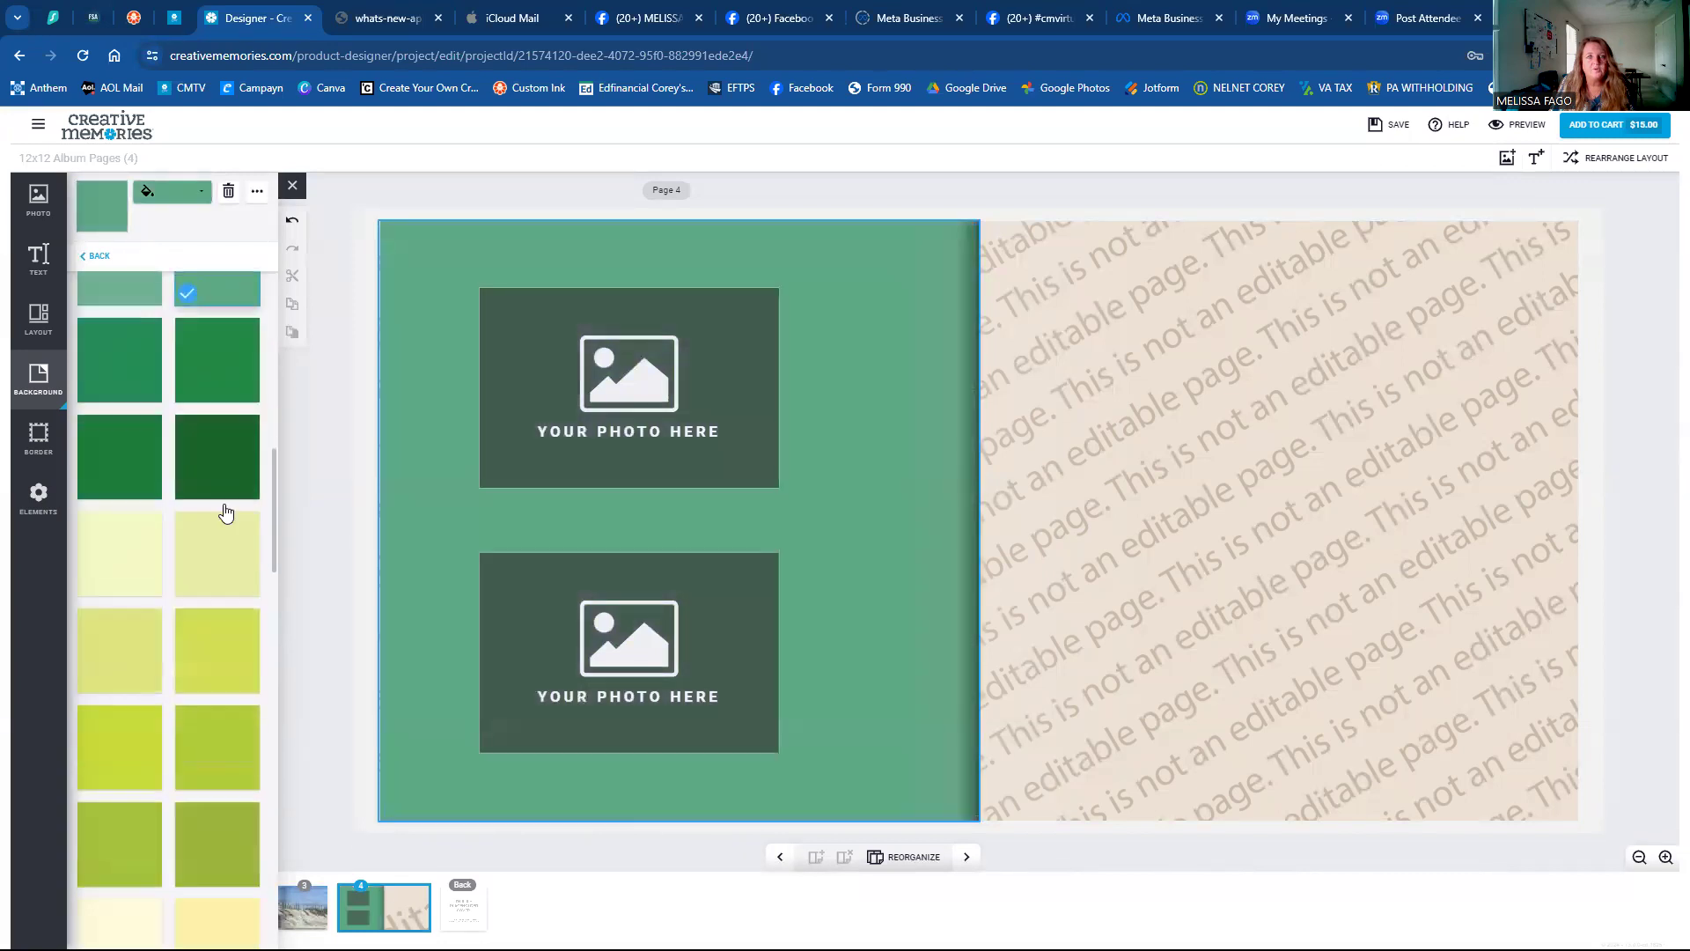
click(223, 503)
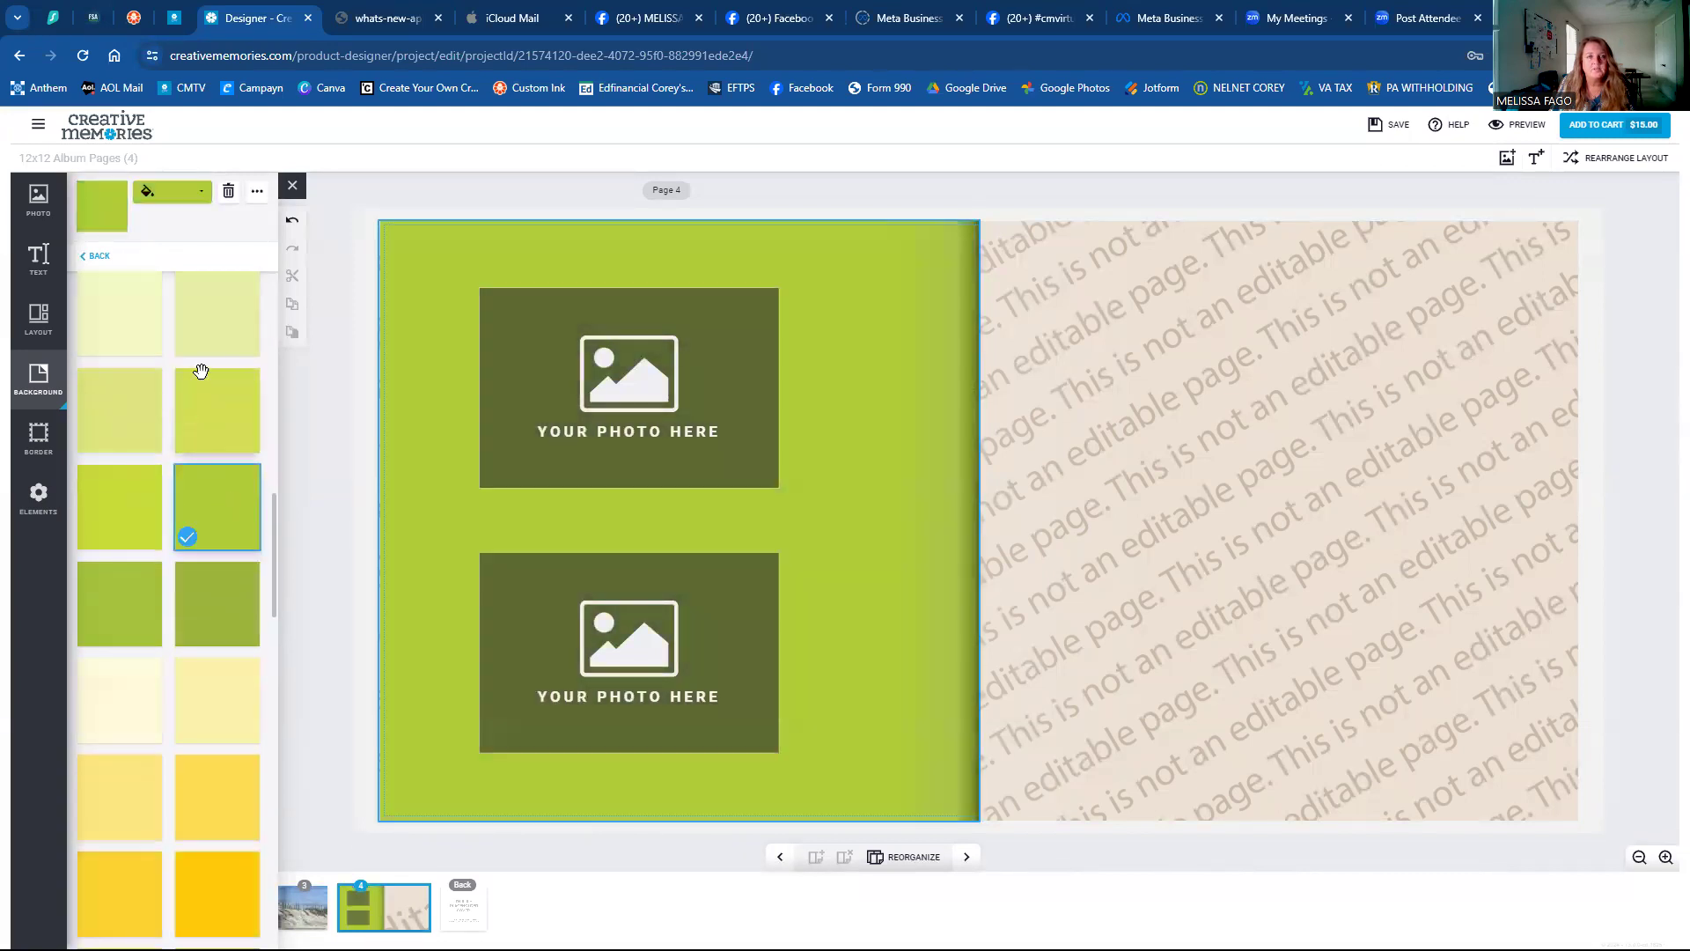
scroll(200, 366, up, 8)
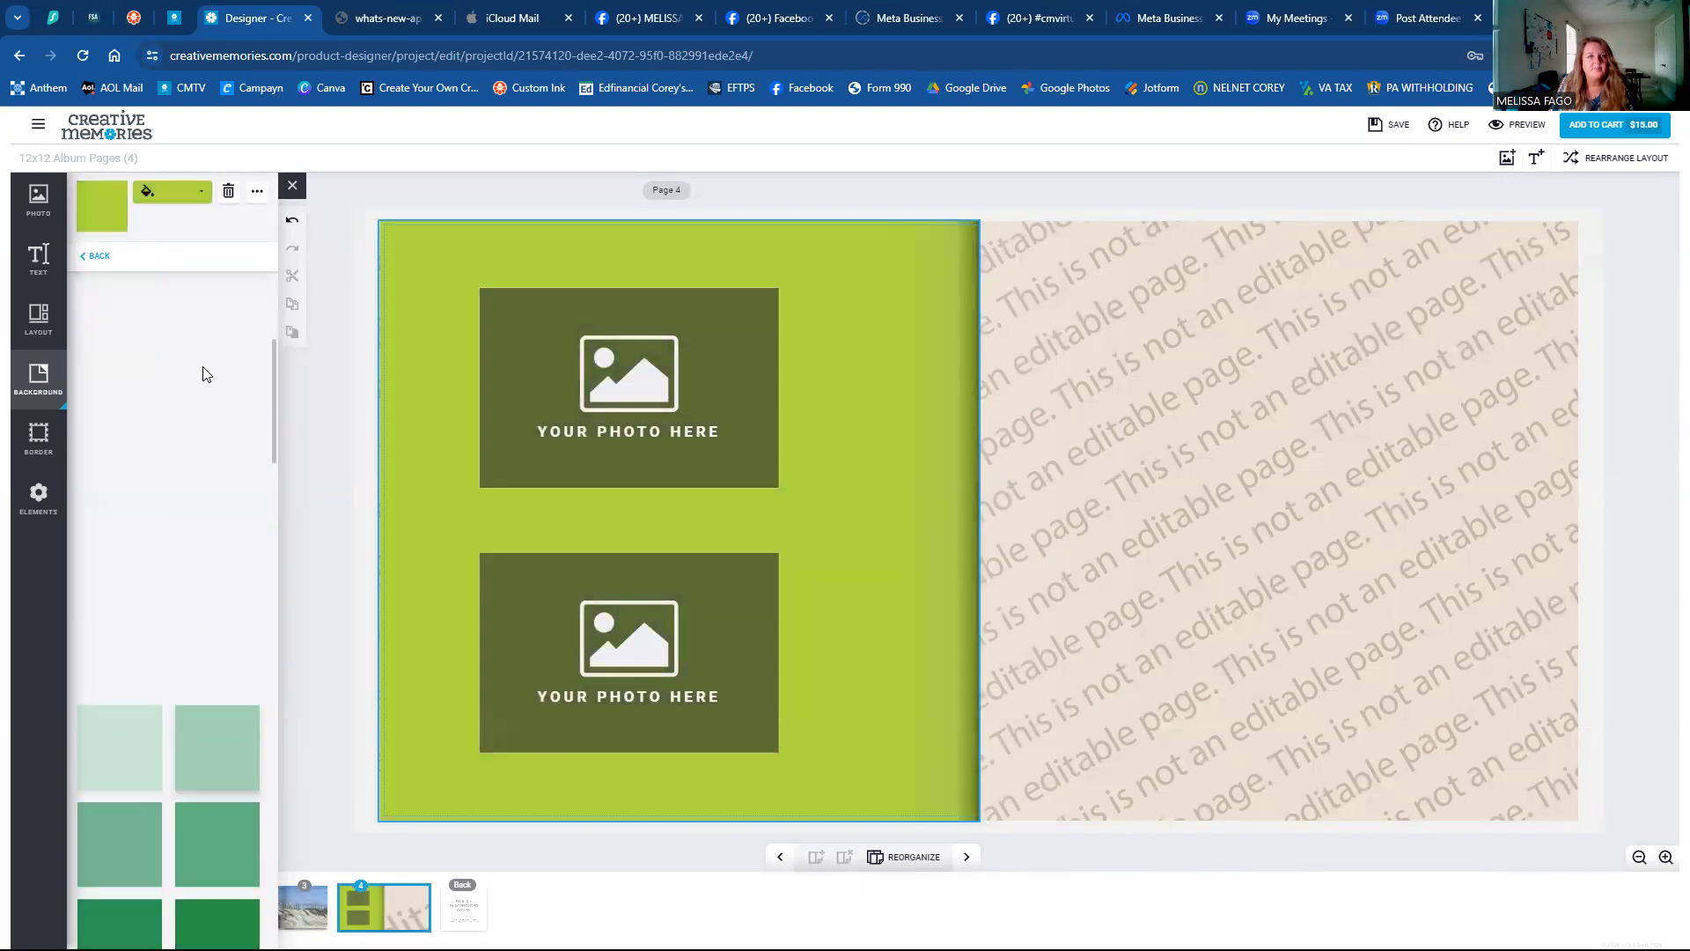
click(98, 256)
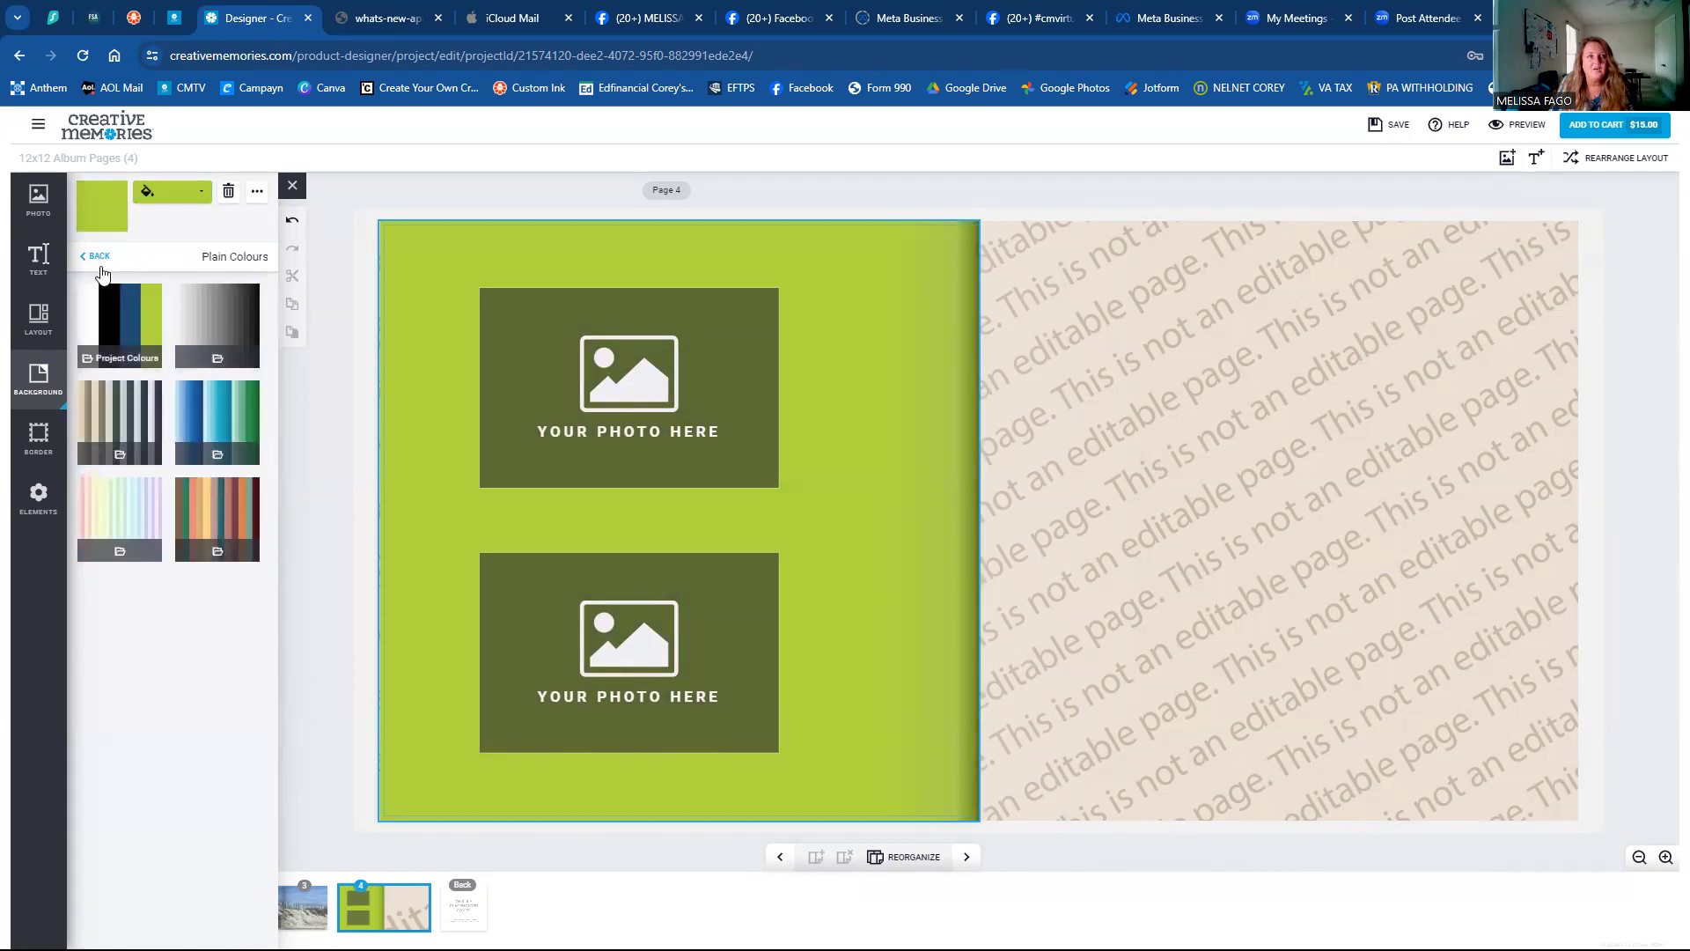
click(98, 257)
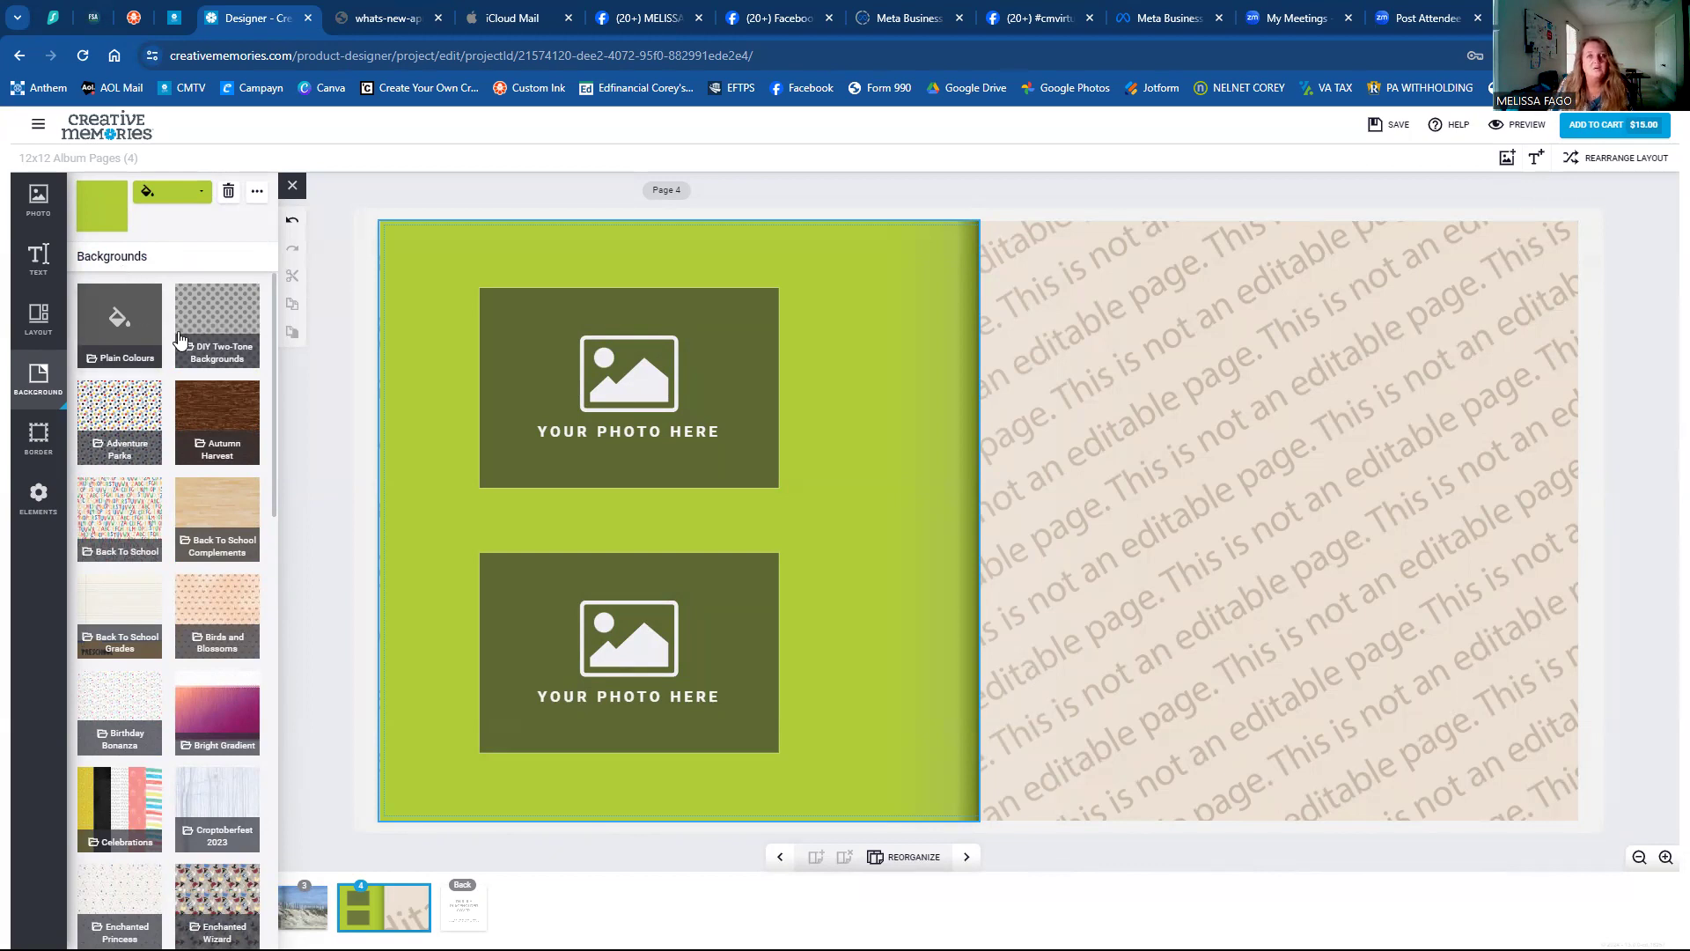
Try the grey diagonal two-tone, then horizontal stripes coloured dark blue and then purple.
click(202, 320)
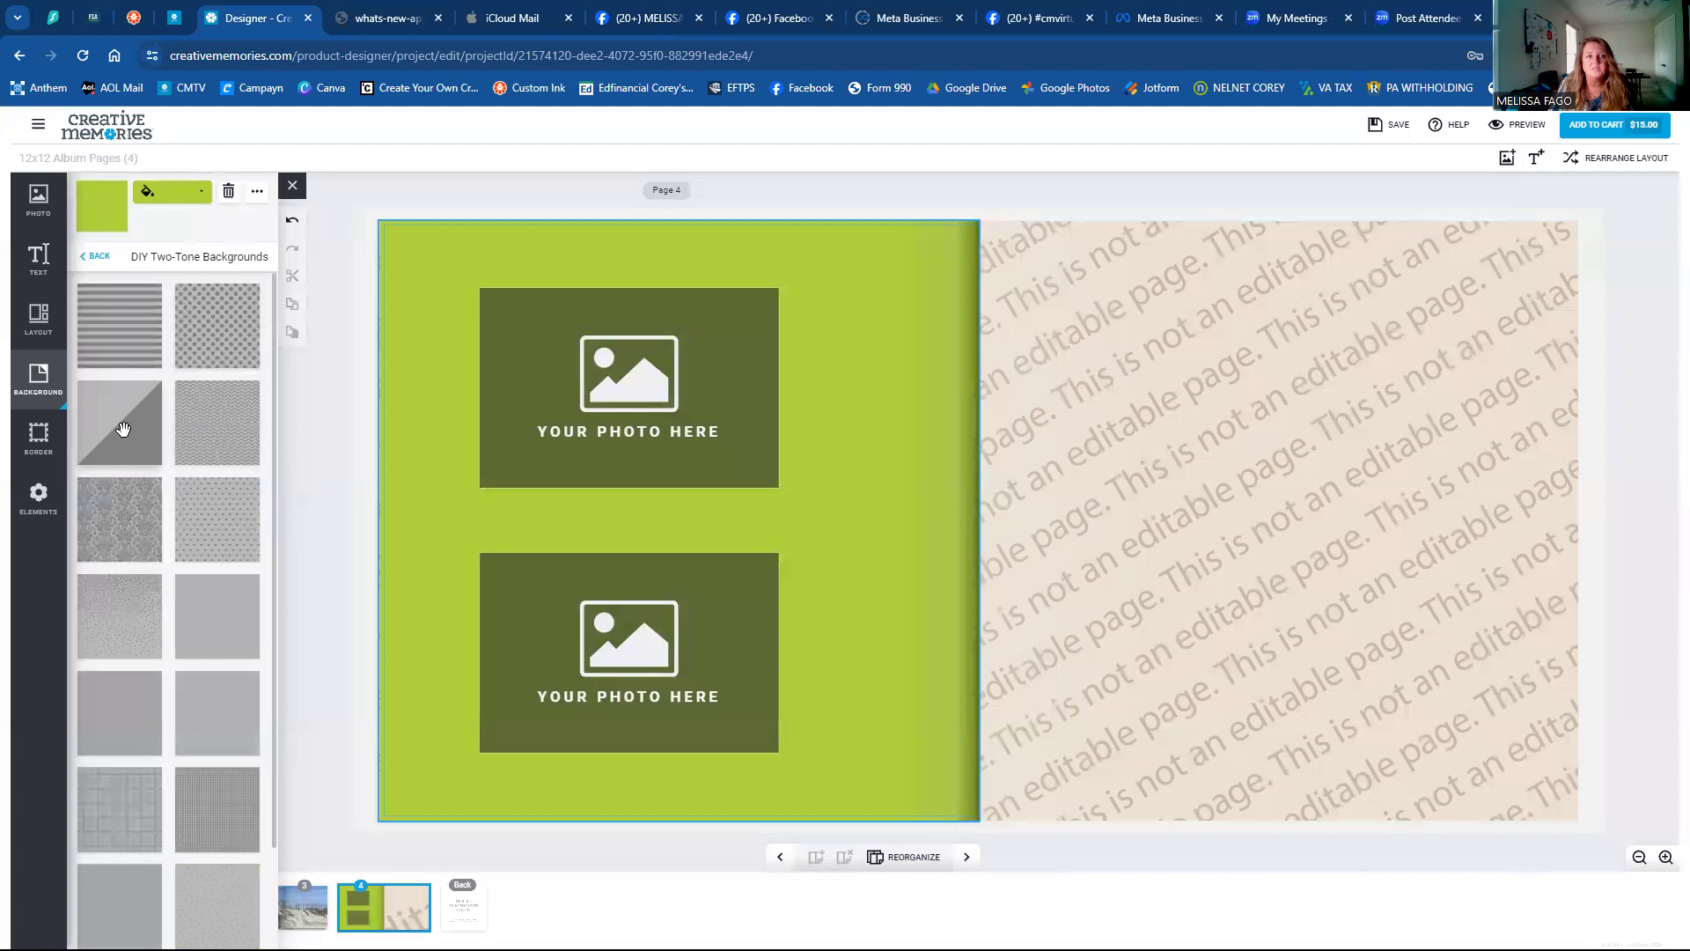
click(123, 426)
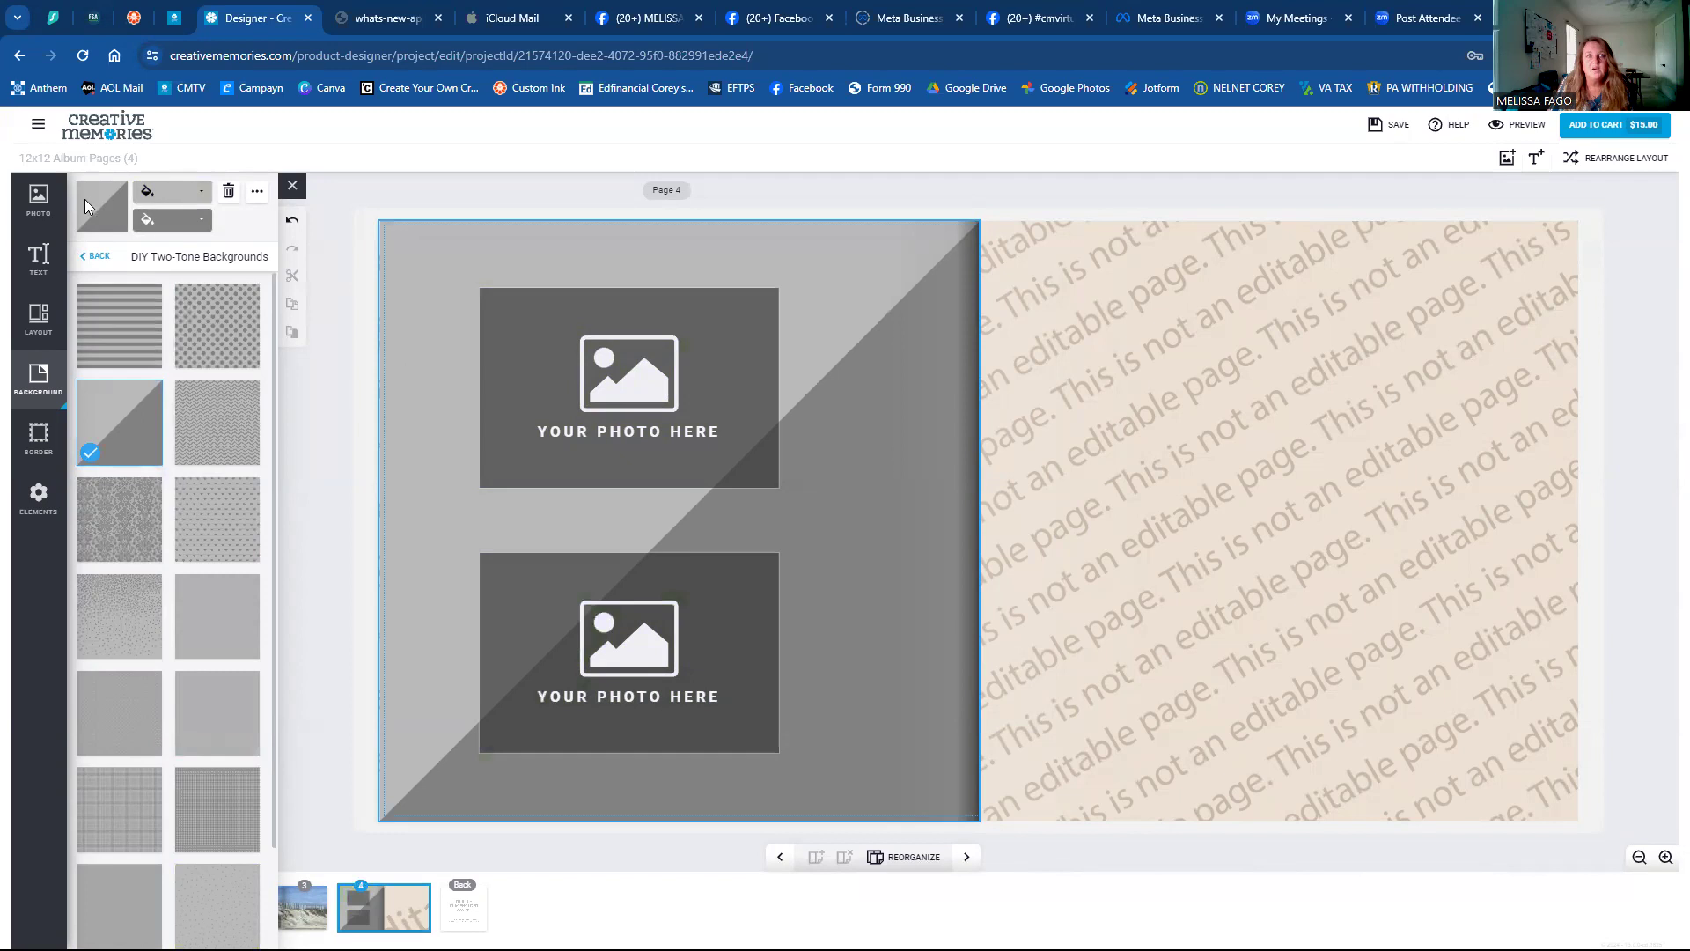
click(127, 317)
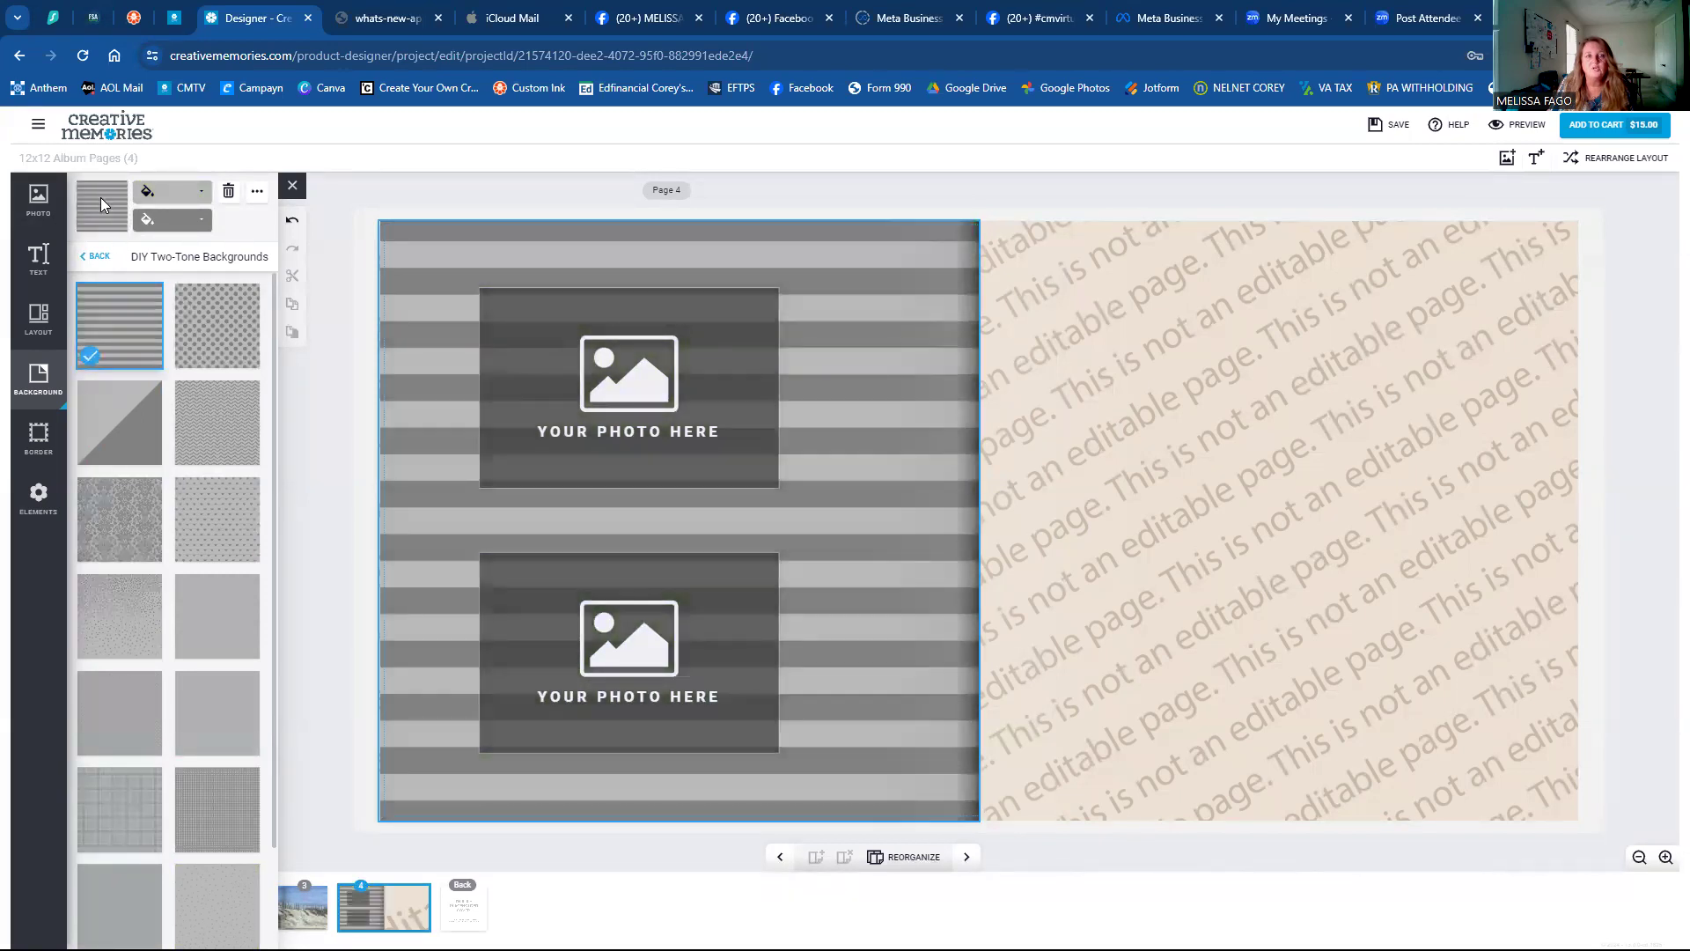
click(165, 215)
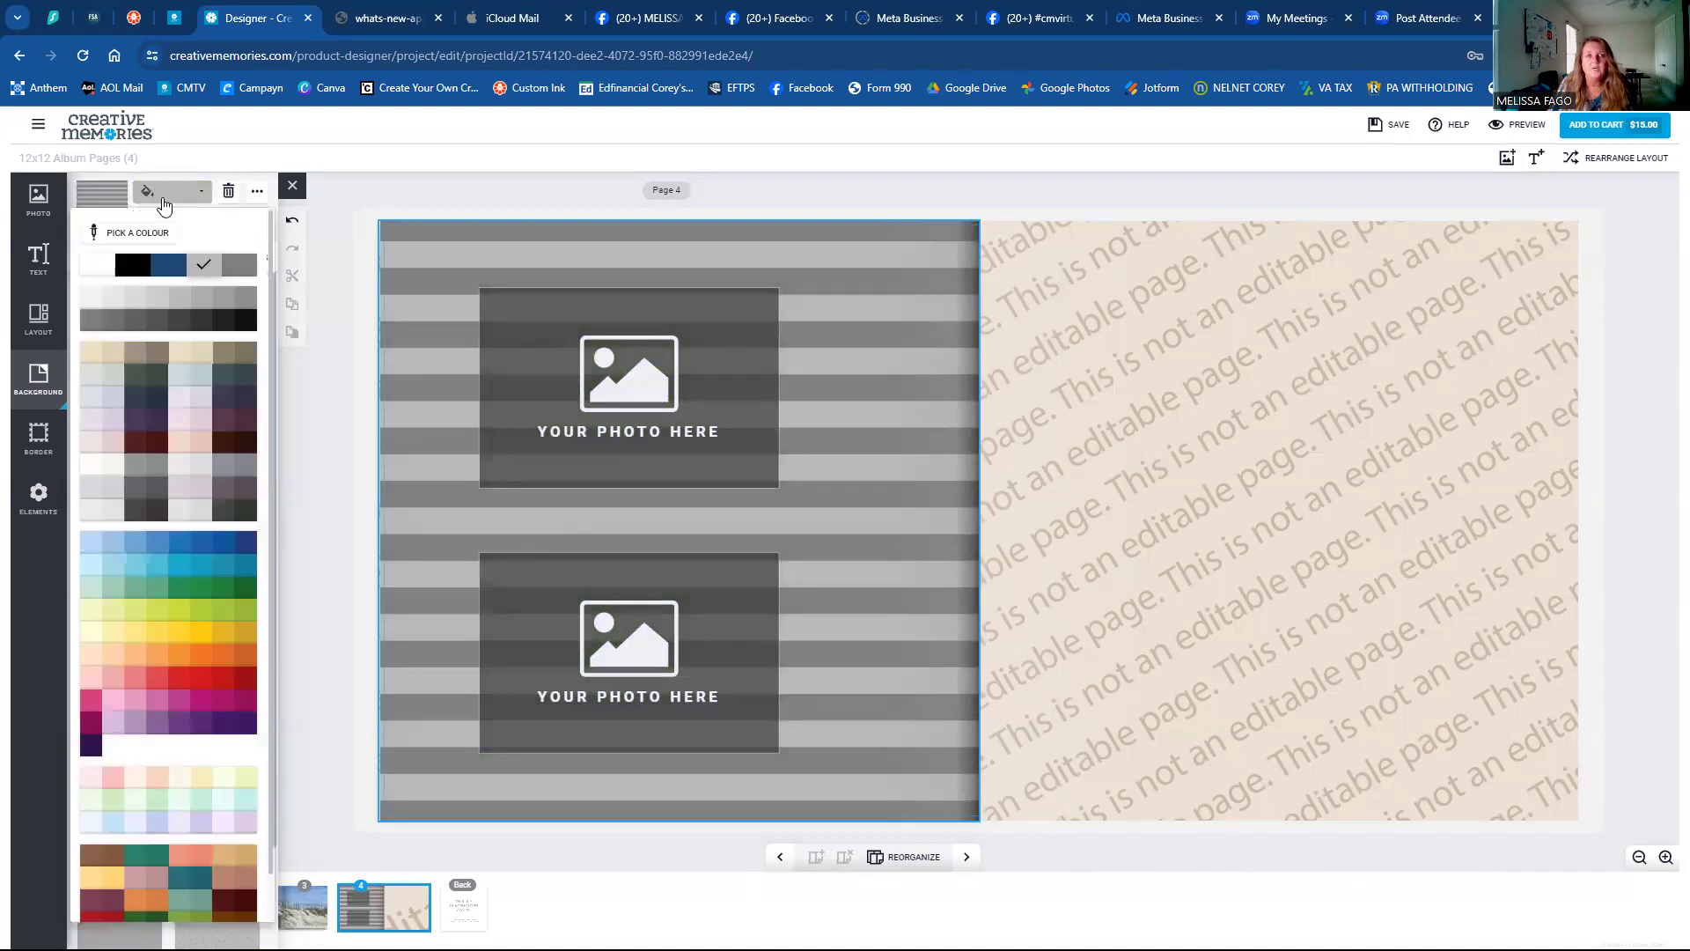
click(158, 264)
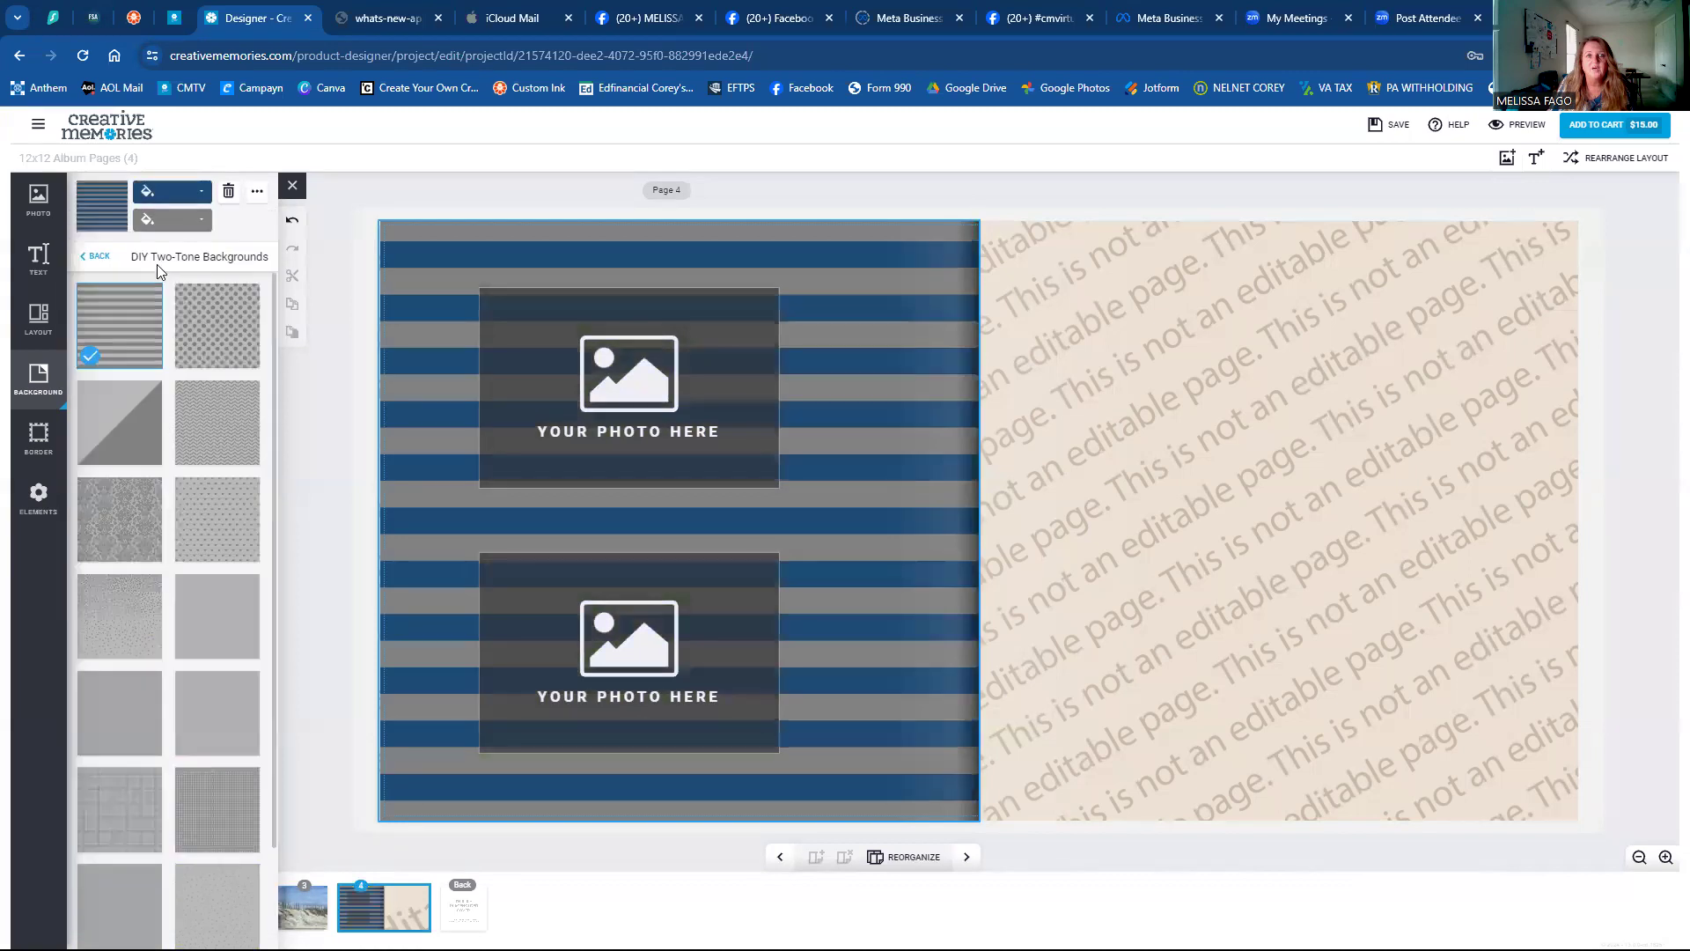
click(159, 220)
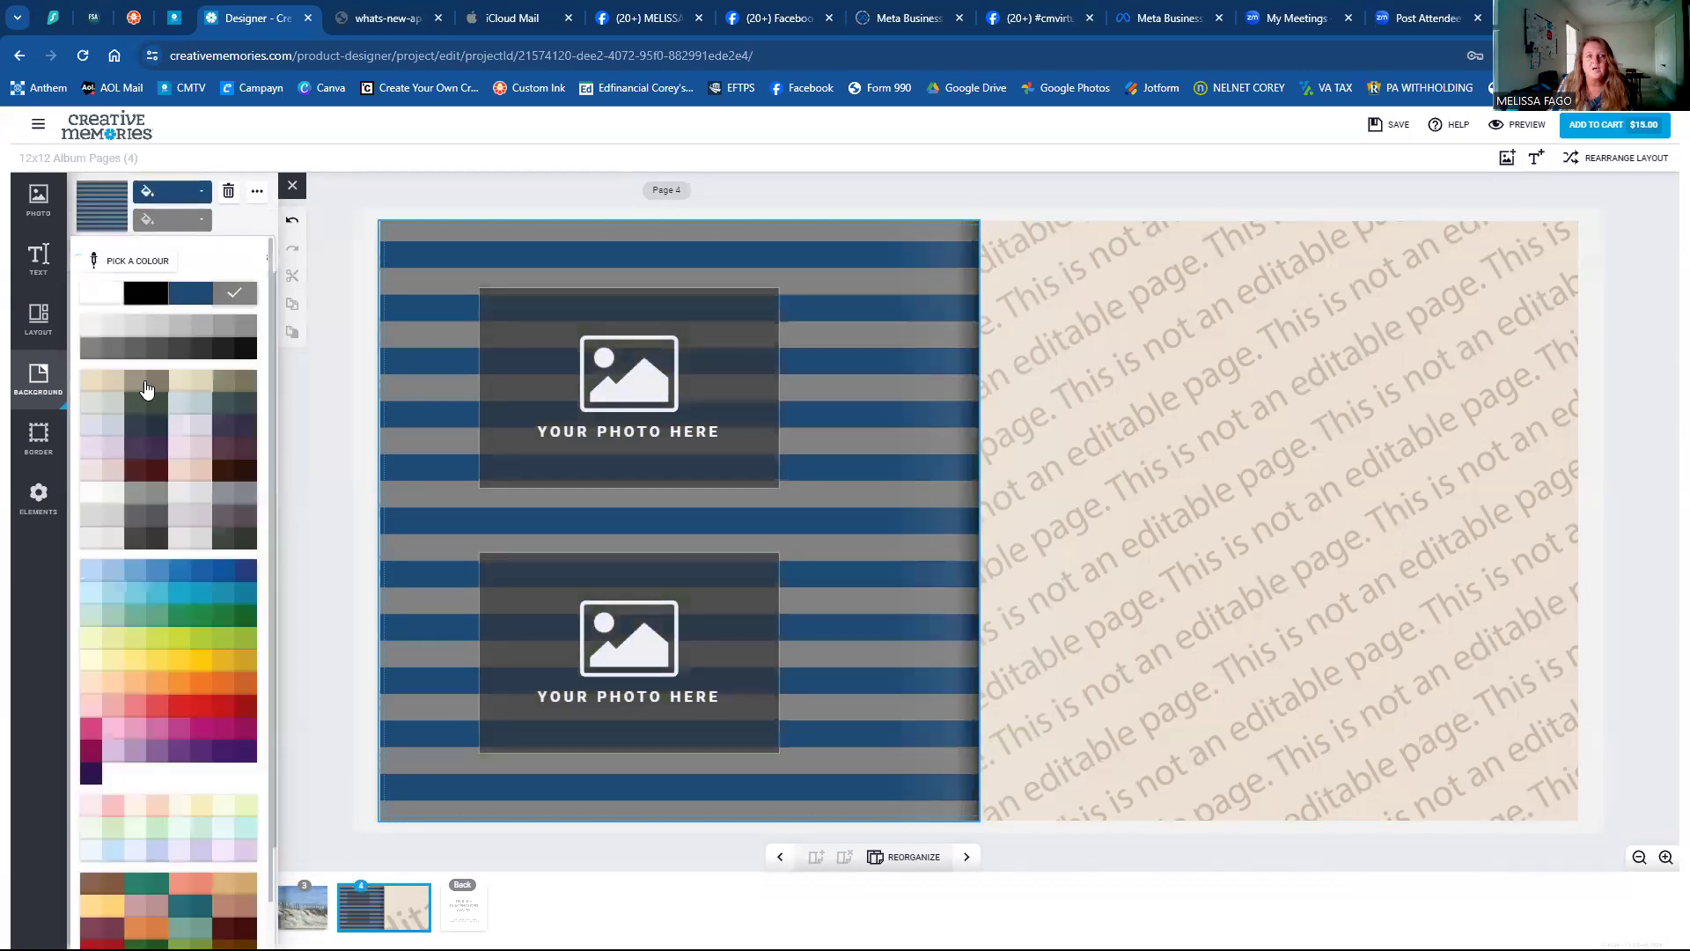
click(162, 748)
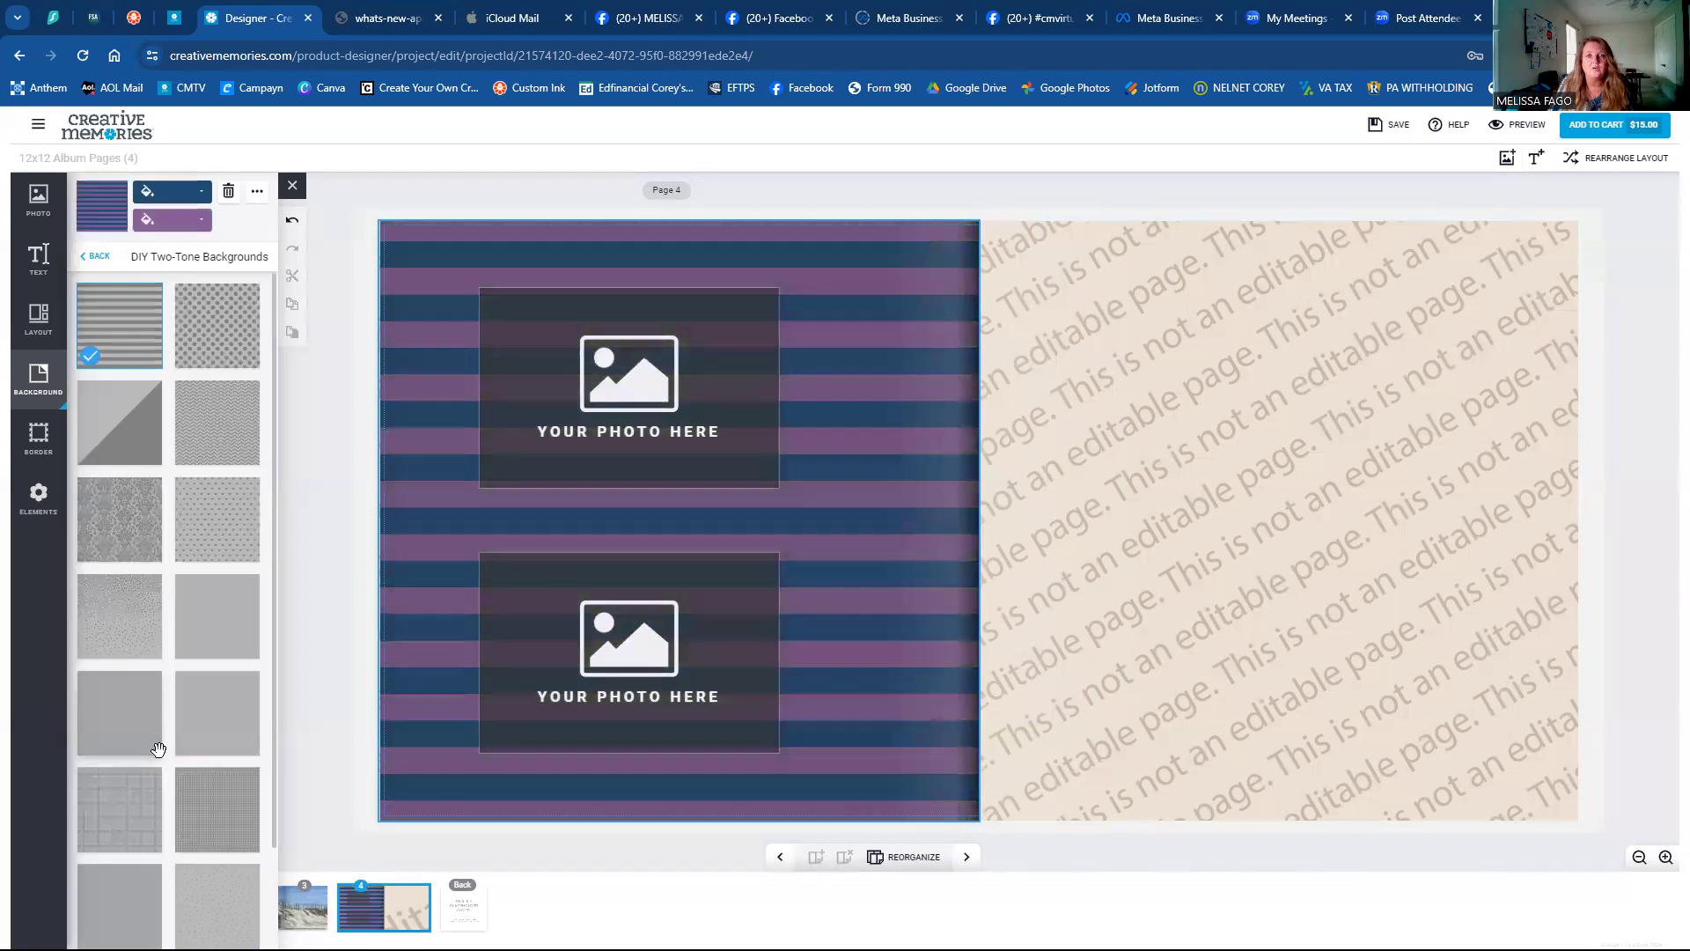
Try chevron and dot patterns with orange base and black dots, ending on scattered dots.
click(185, 440)
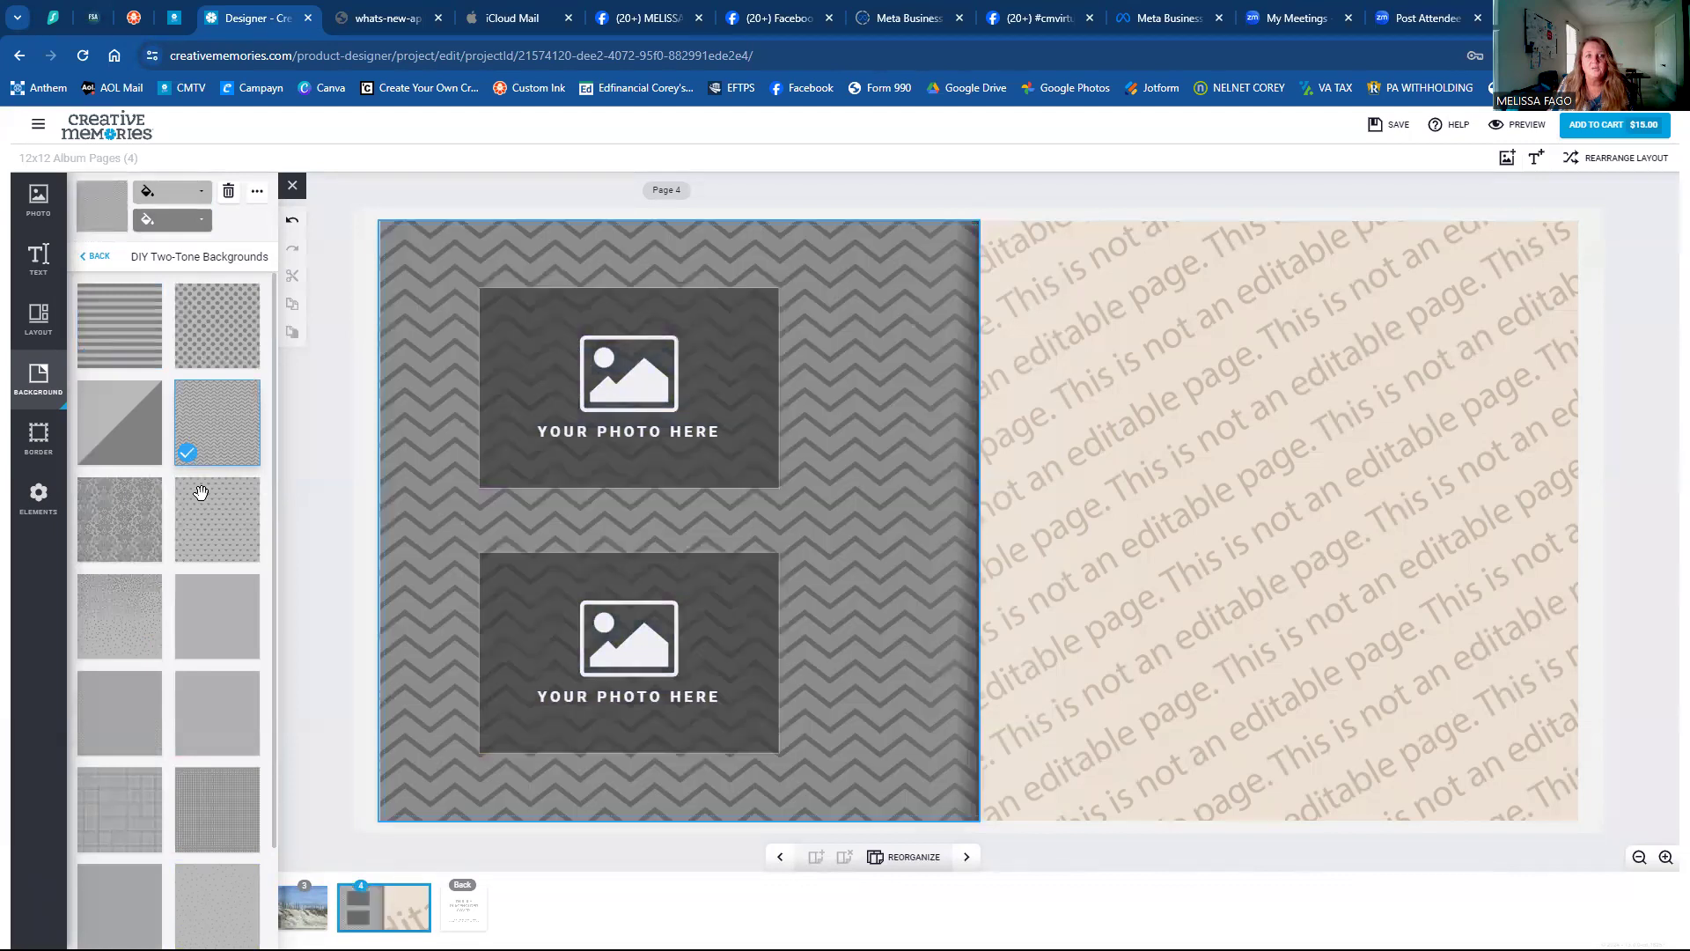
click(200, 561)
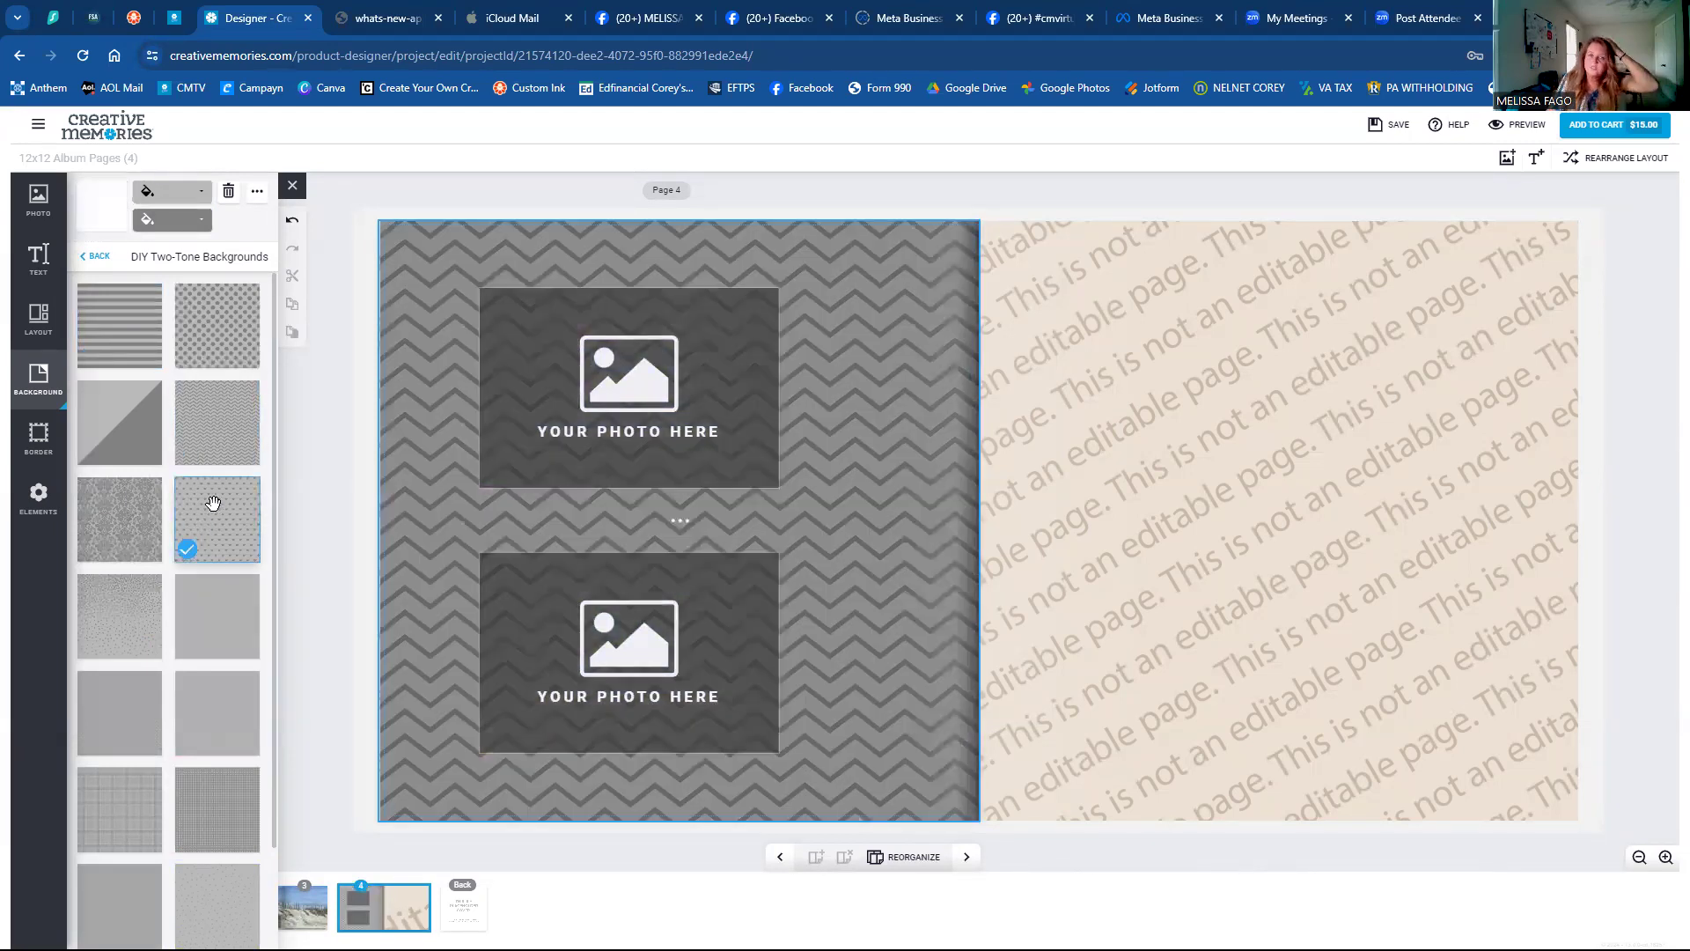
click(192, 621)
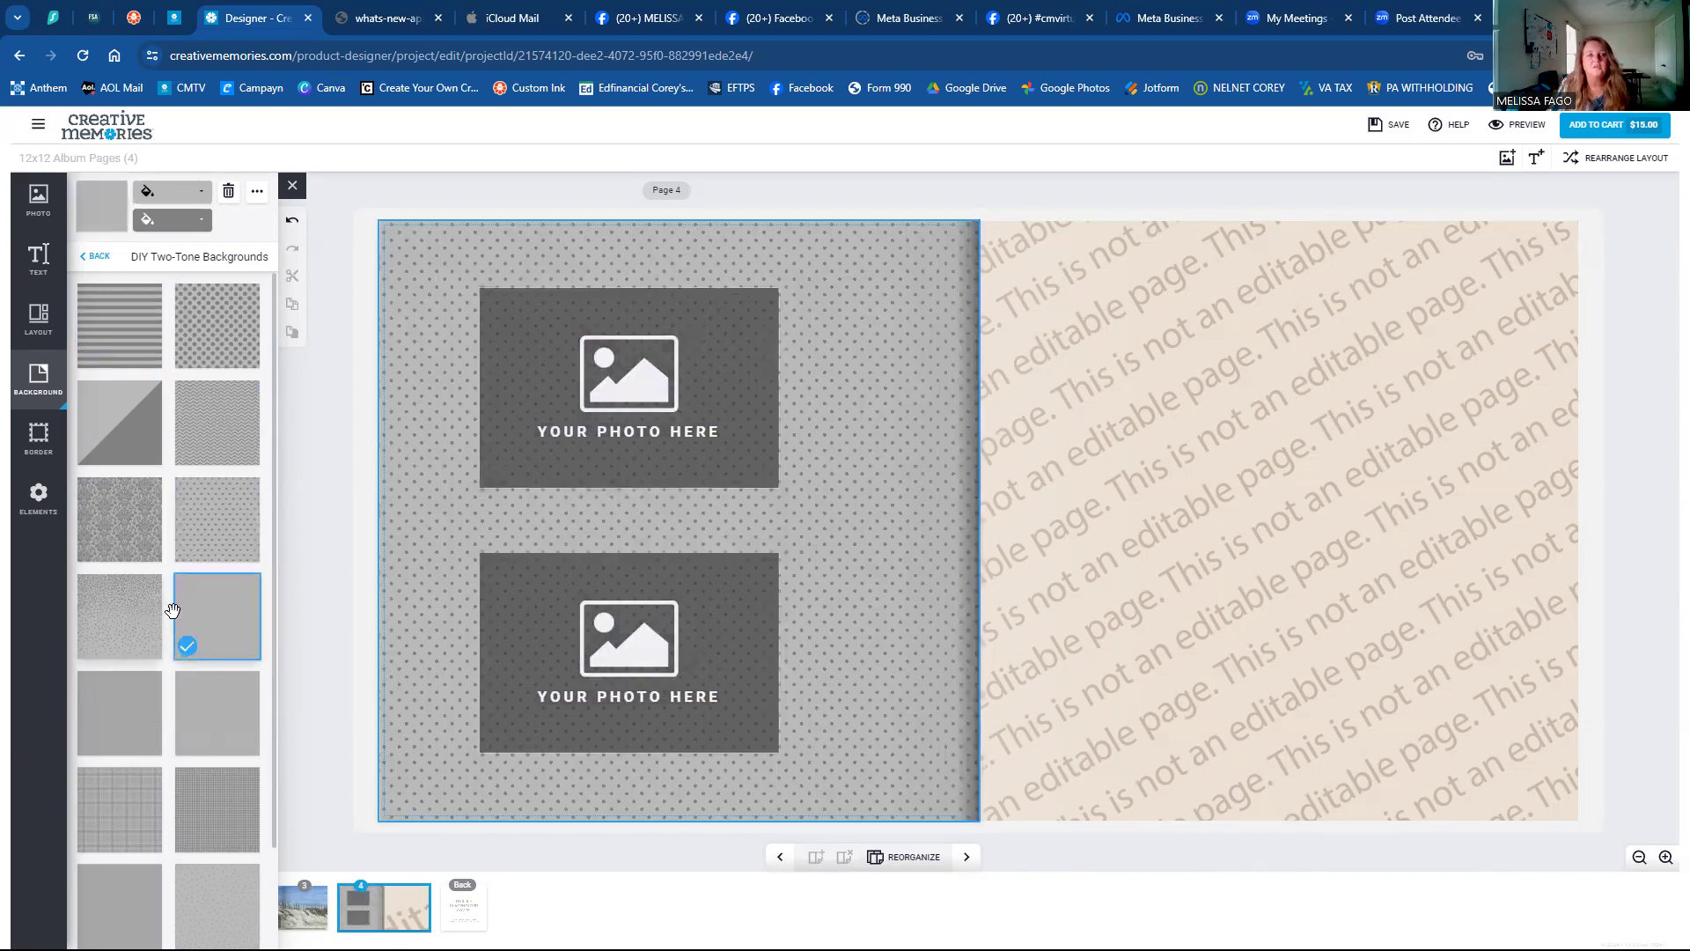
click(178, 193)
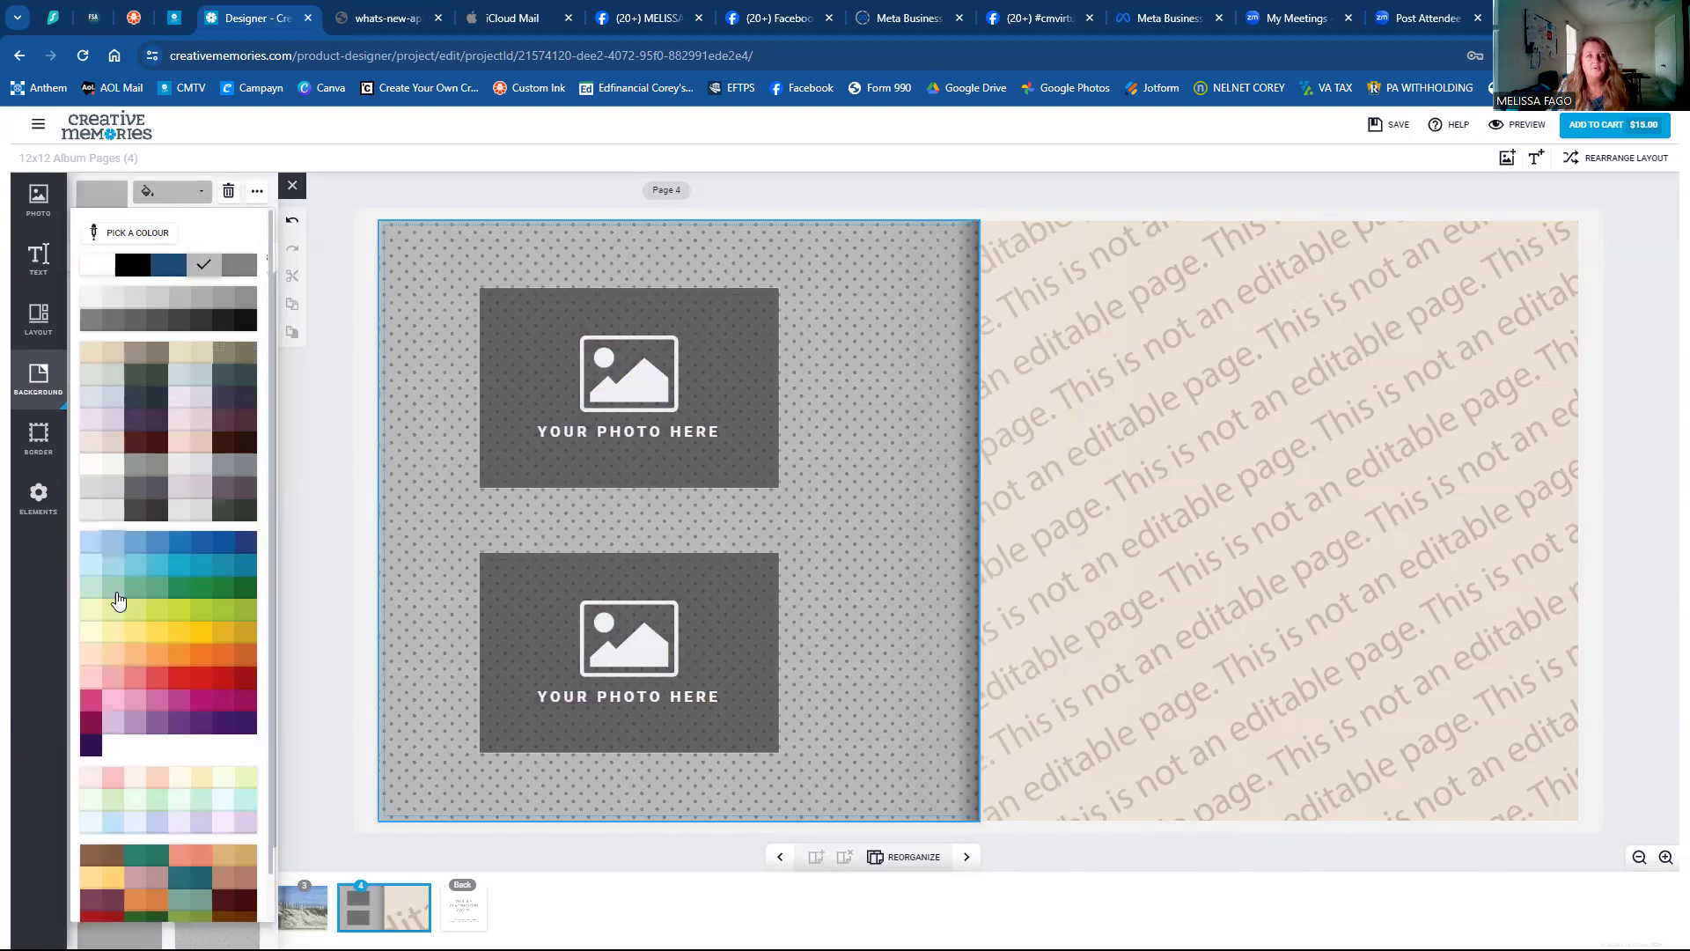
click(201, 661)
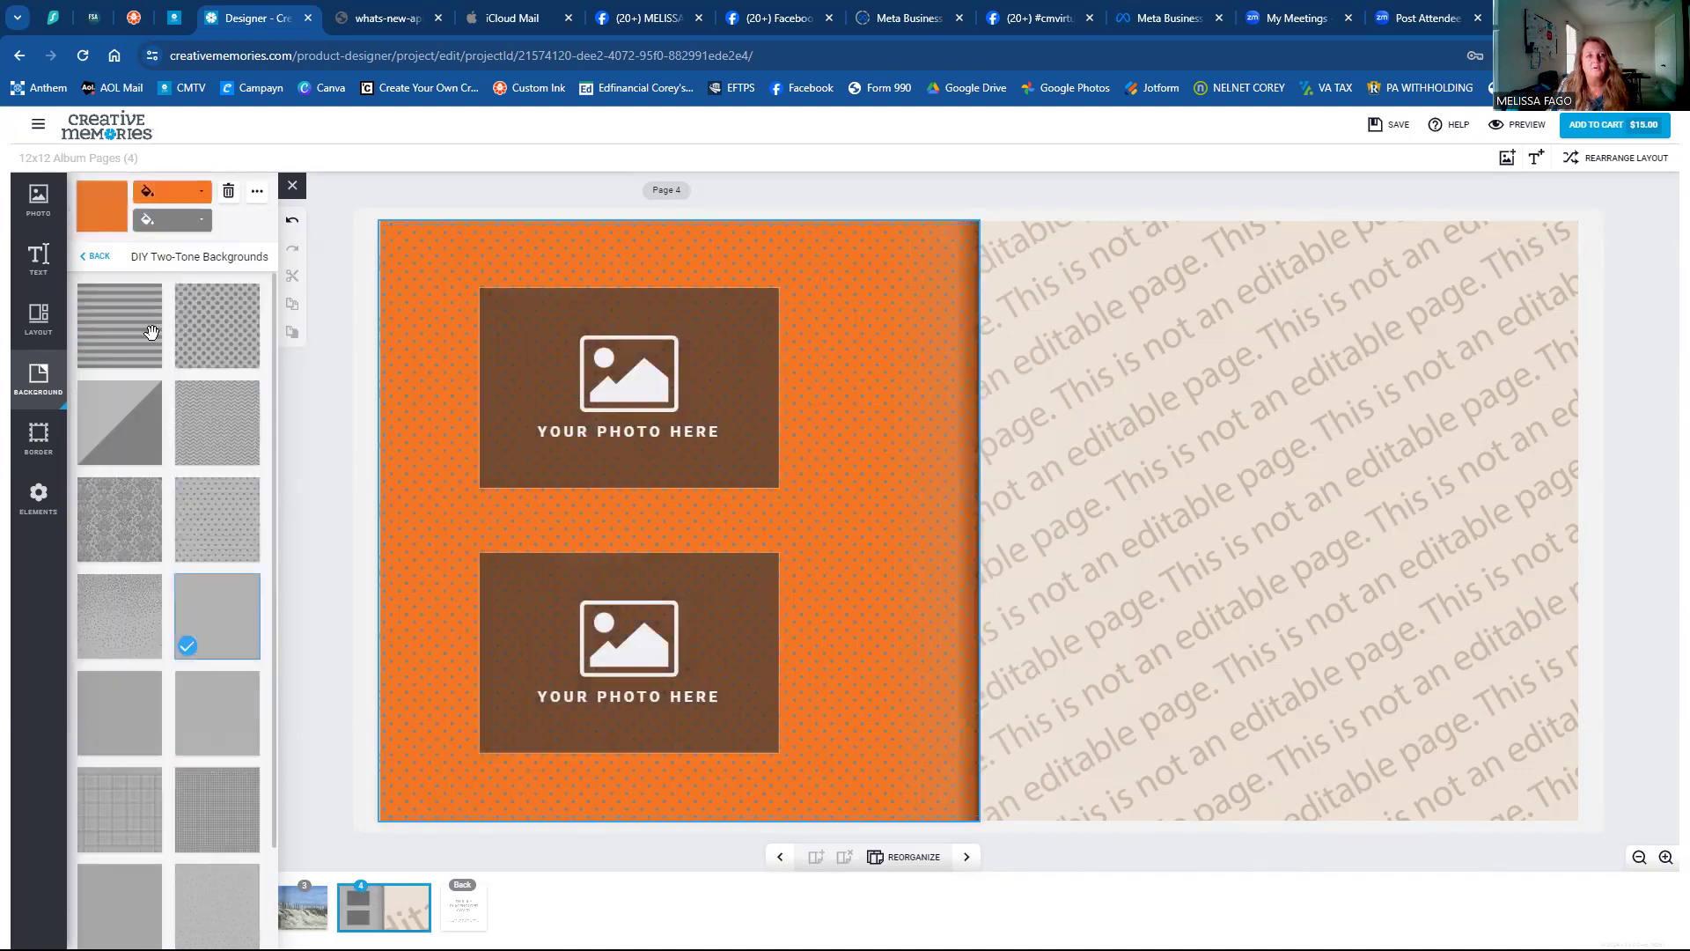
click(167, 220)
click(129, 292)
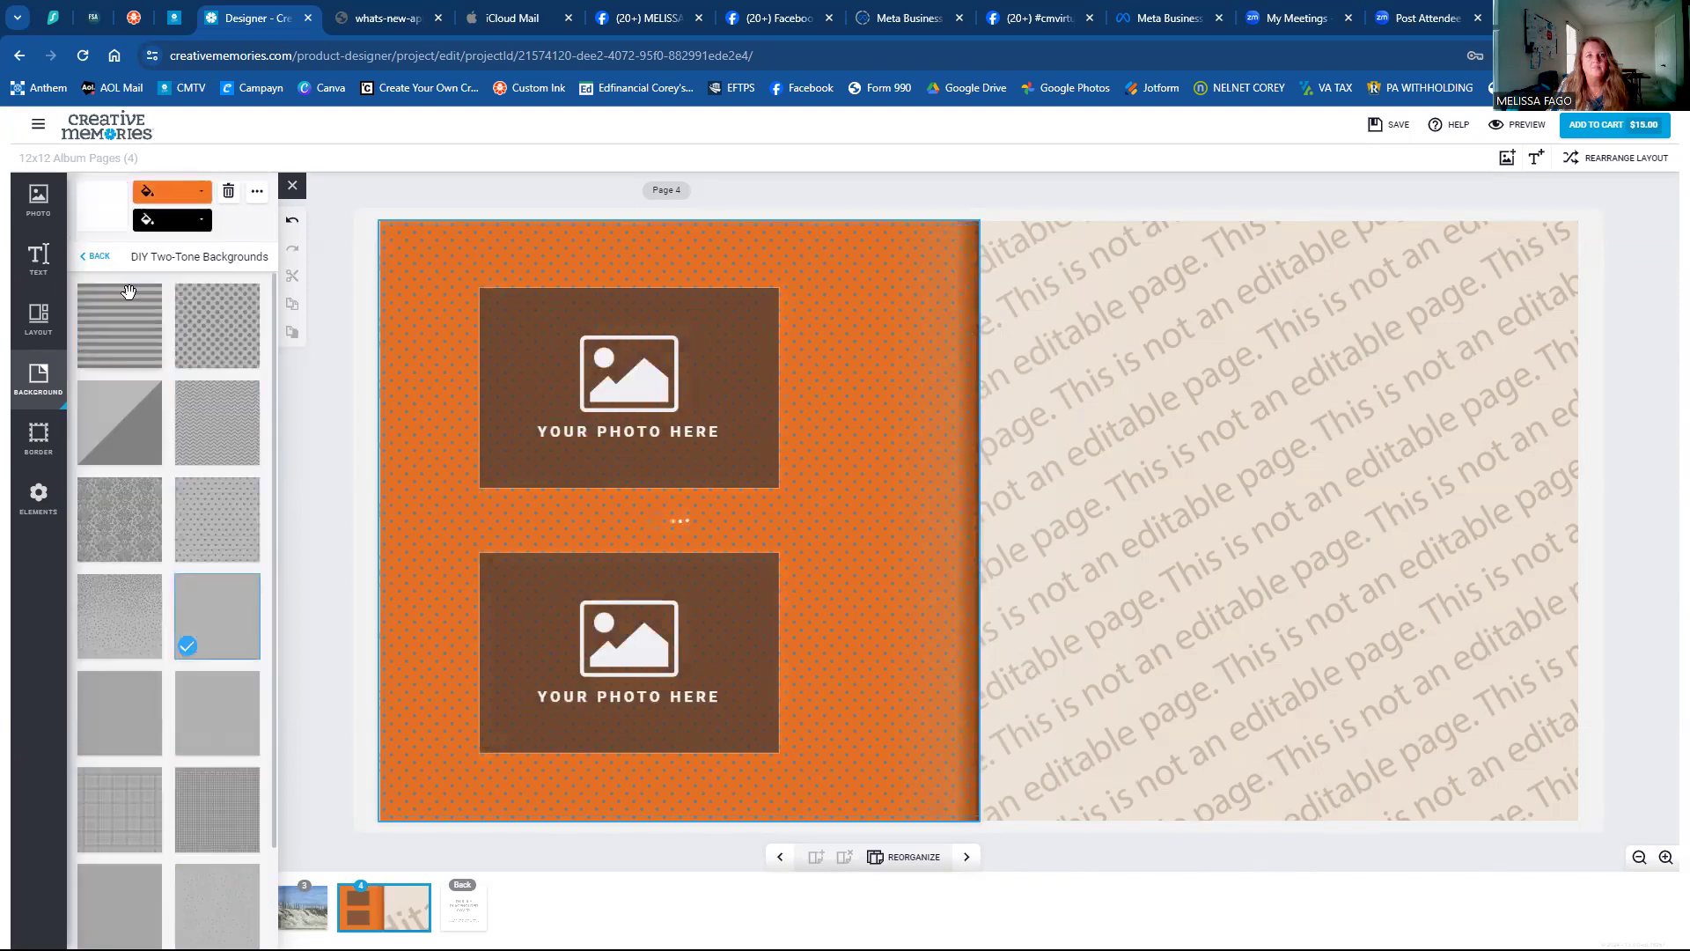
scroll(123, 736, down, 1)
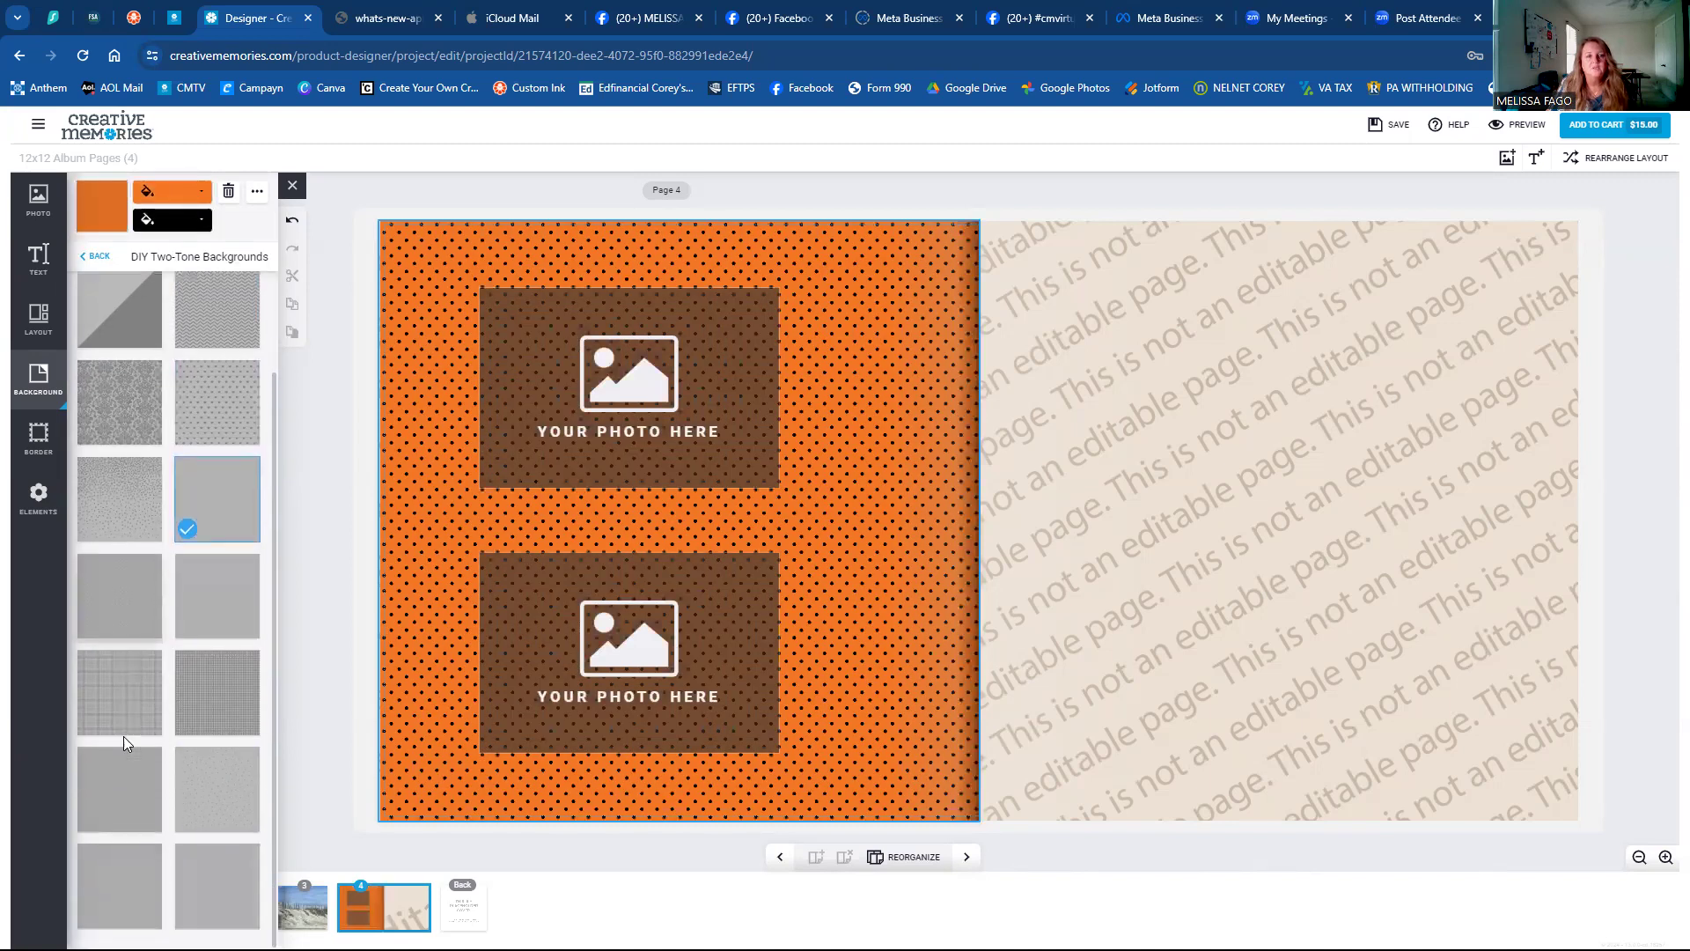
click(115, 486)
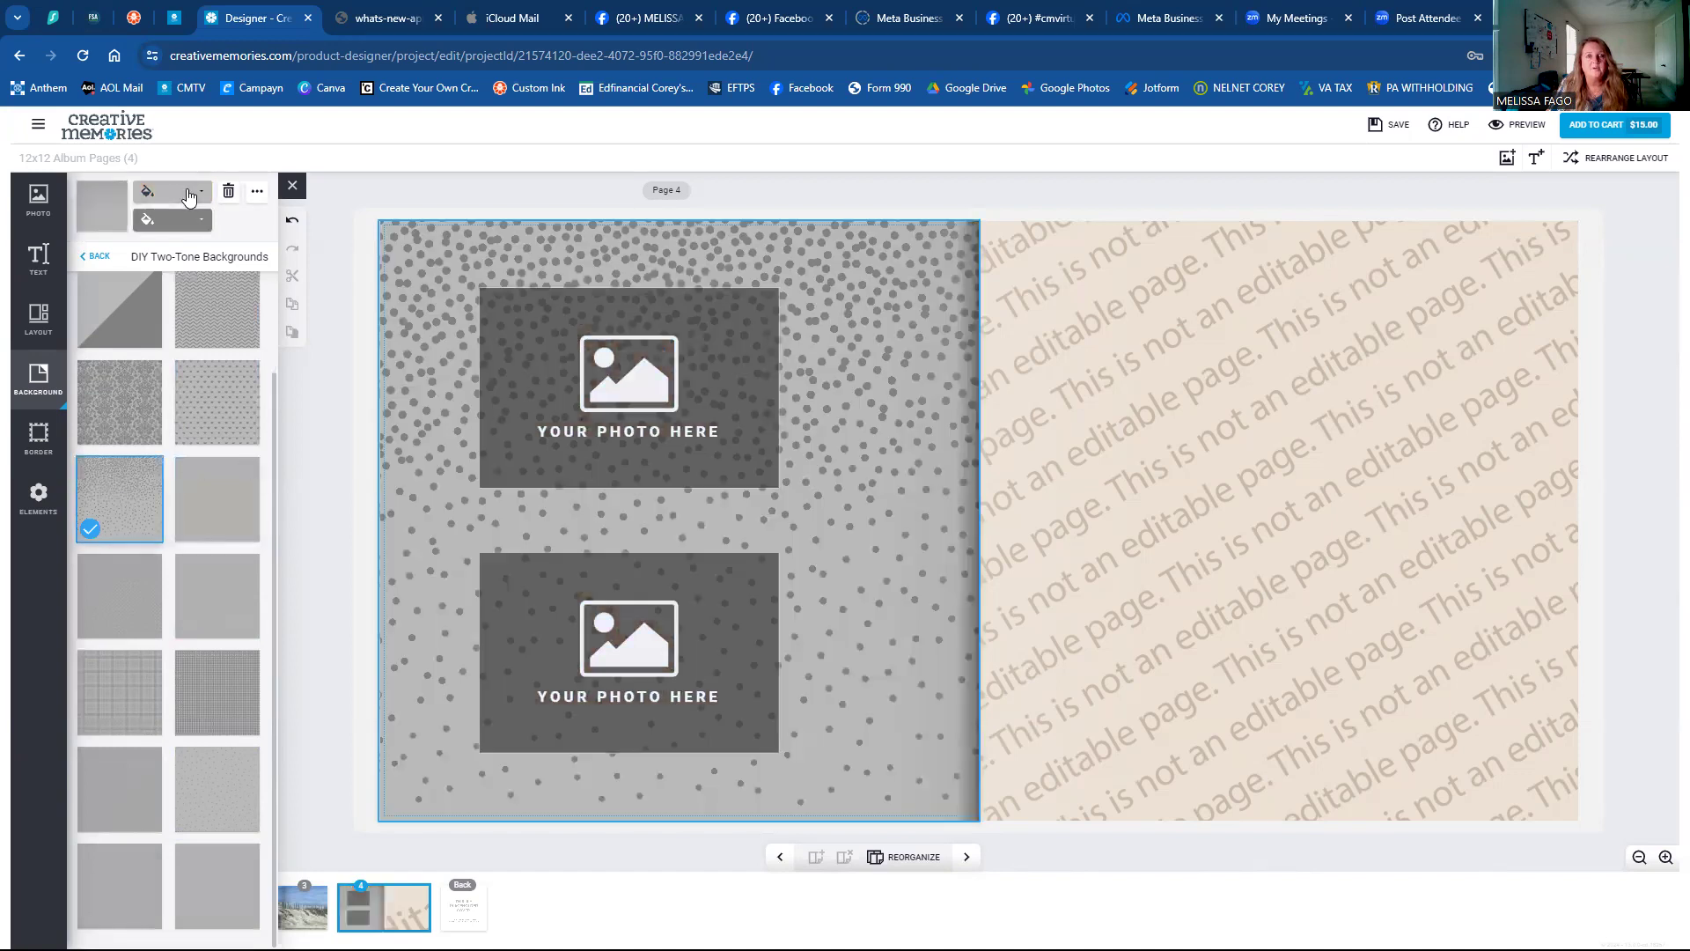
Recolour the scattered-dots background with a maroon base and yellow dots.
click(188, 193)
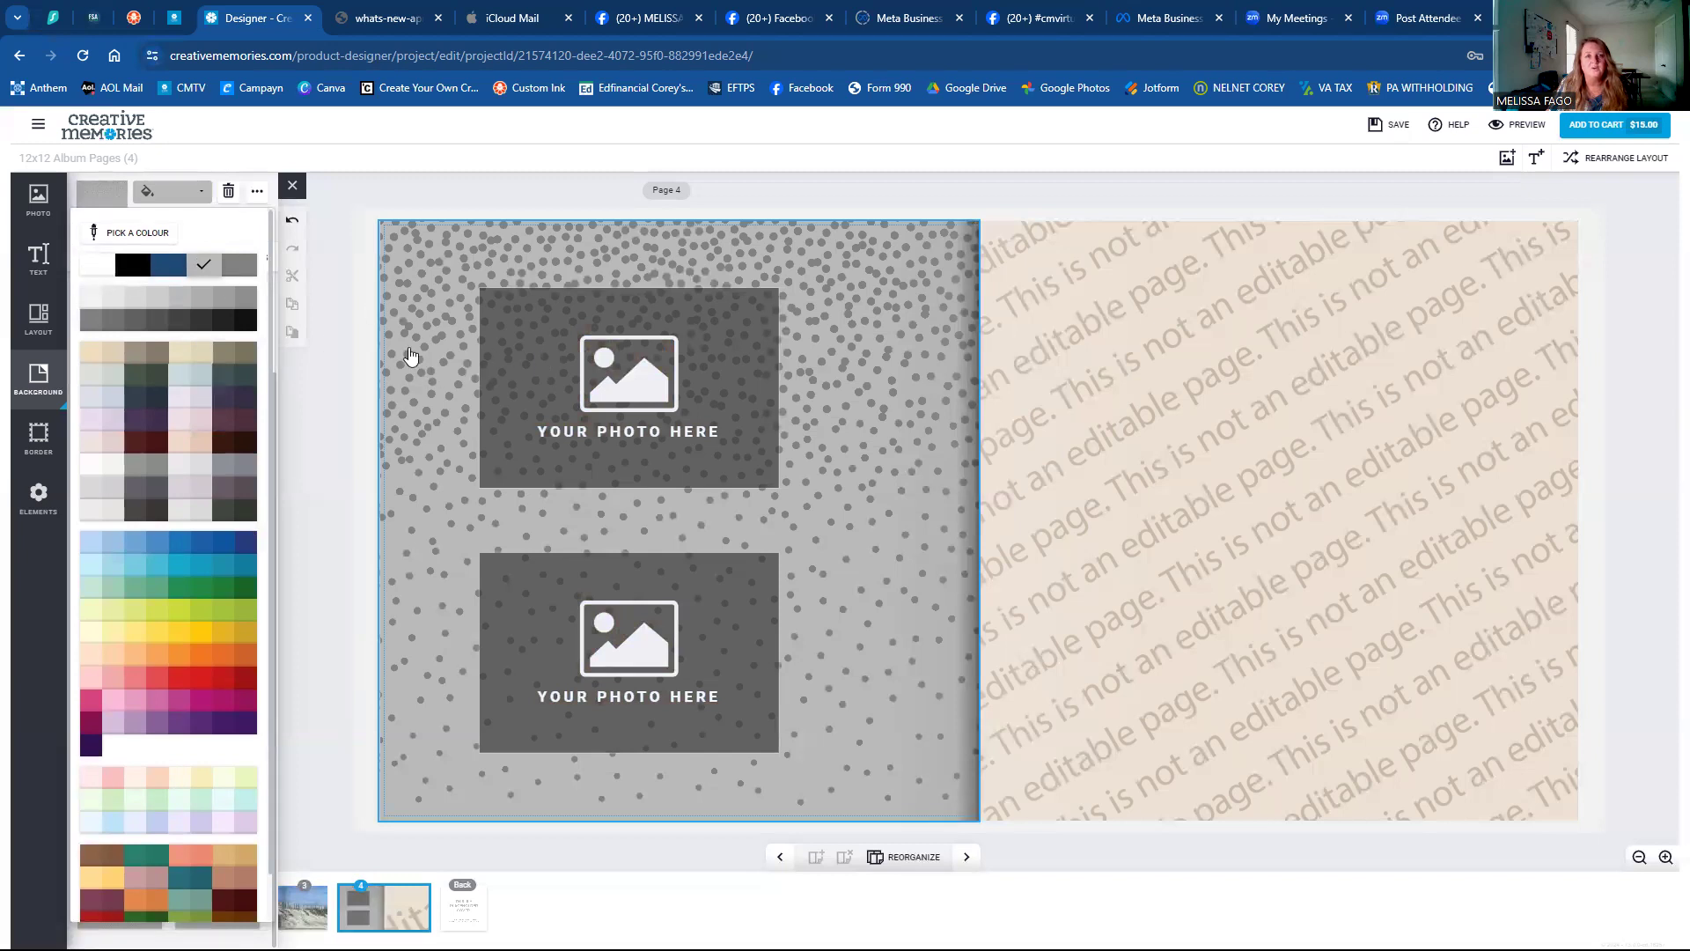
click(167, 196)
click(167, 199)
click(135, 438)
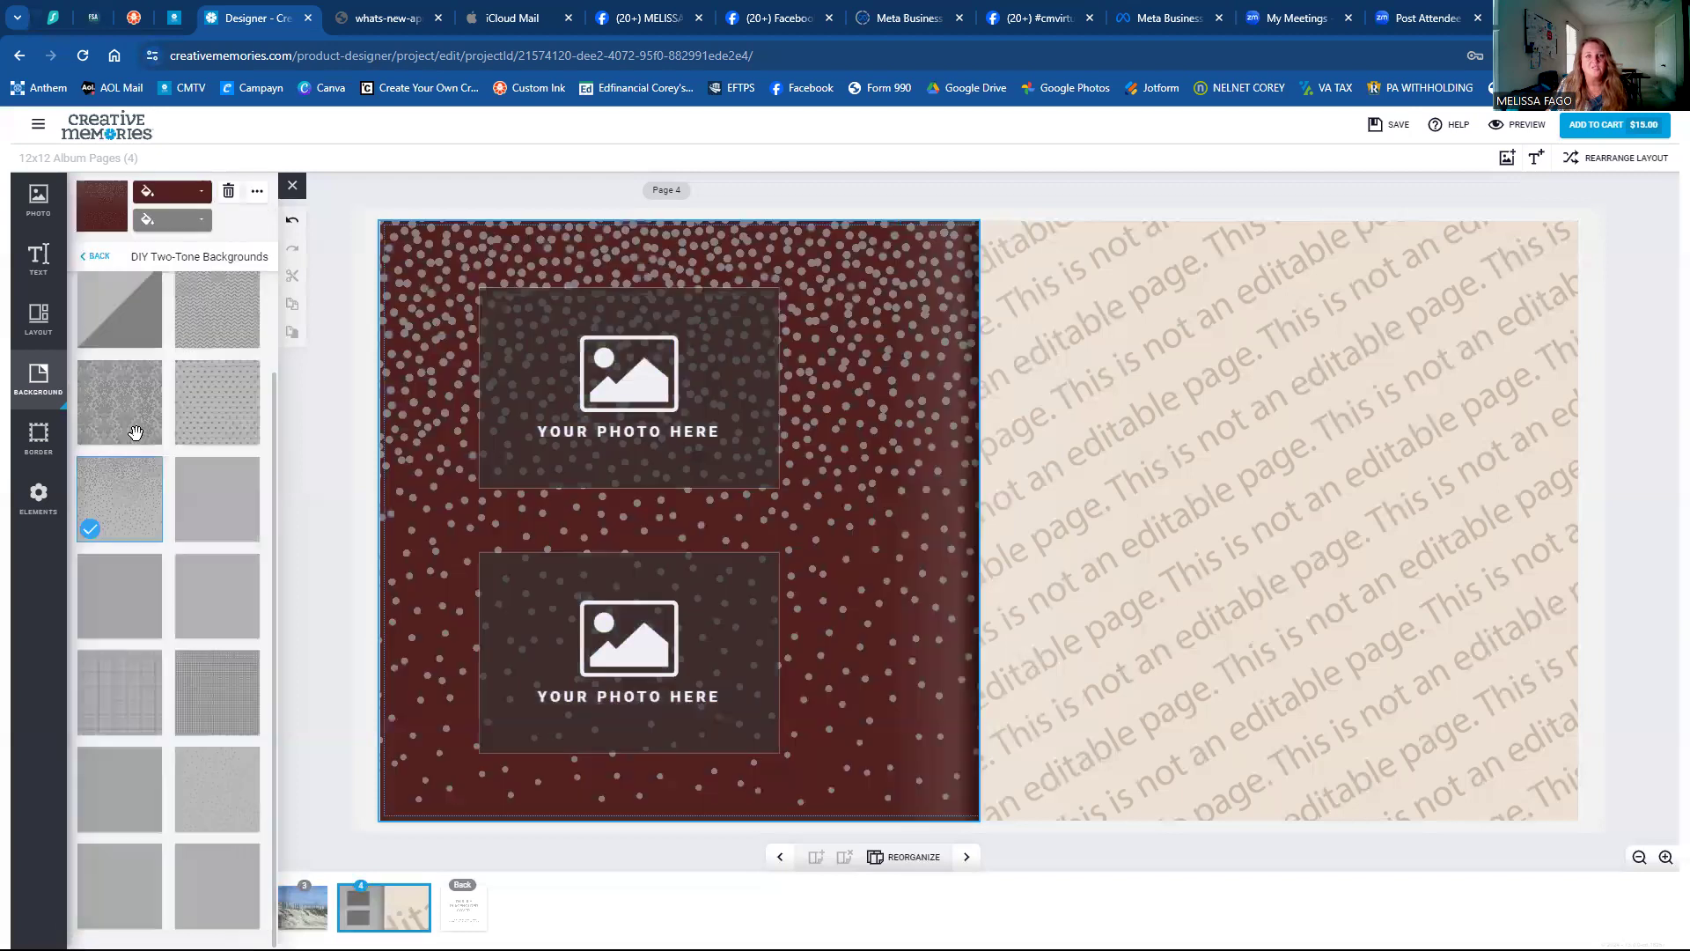
click(188, 220)
click(220, 659)
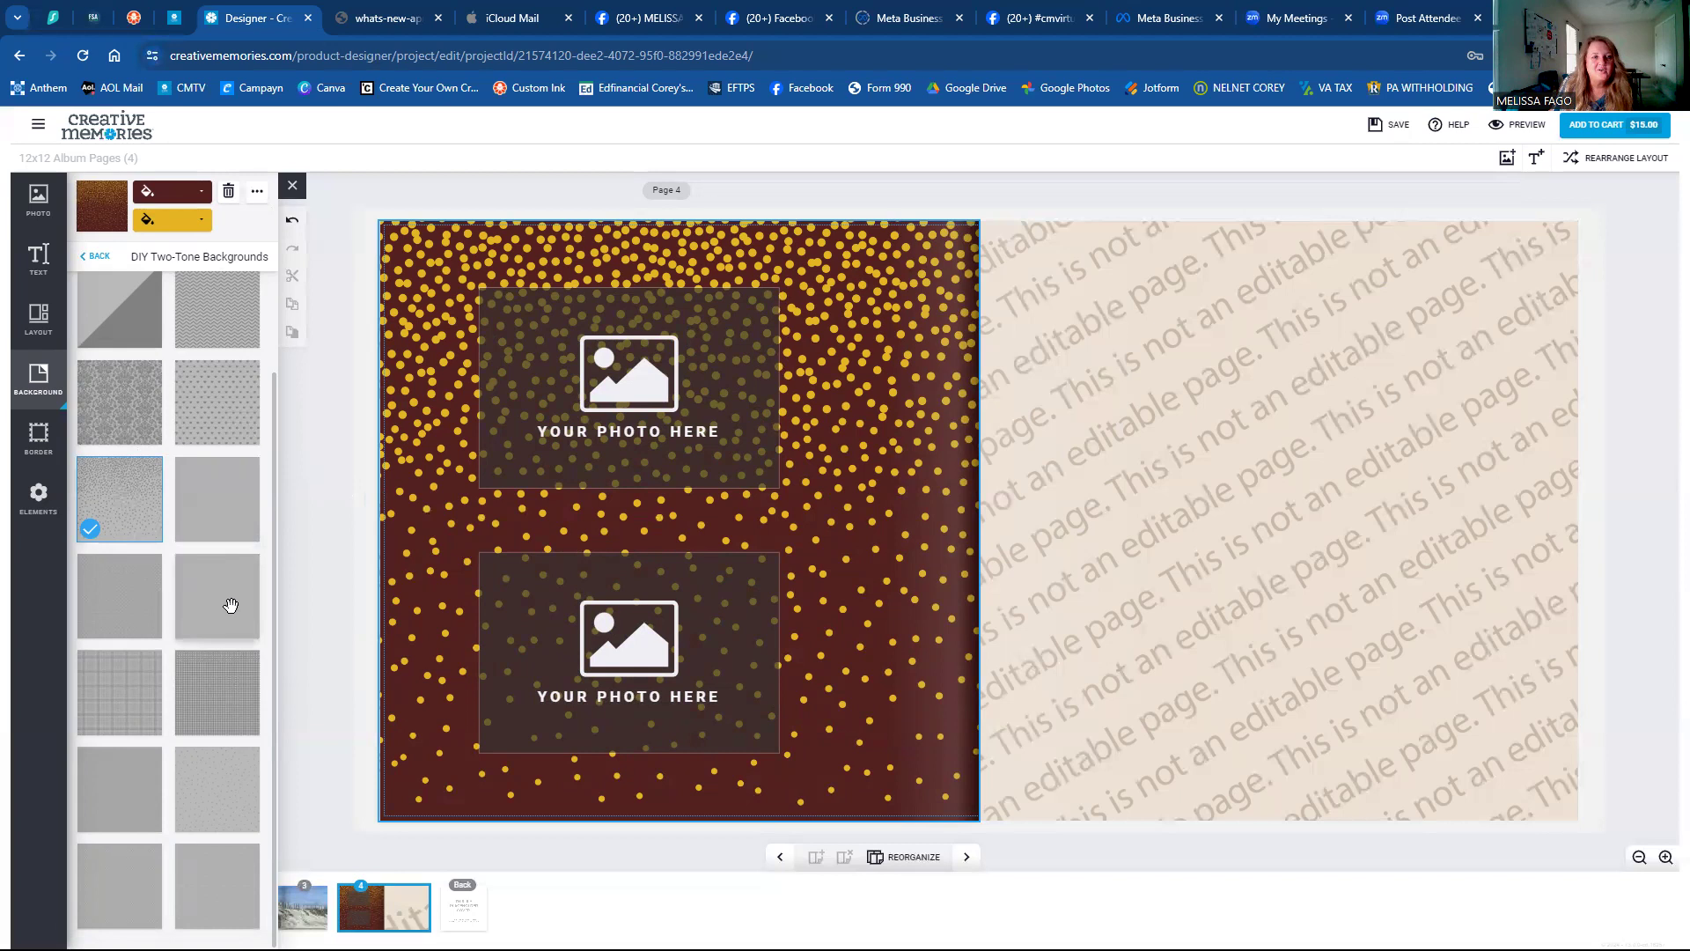
Browse the Bright Gradient backgrounds and return to the categories without changing the page.
scroll(233, 610, up, 2)
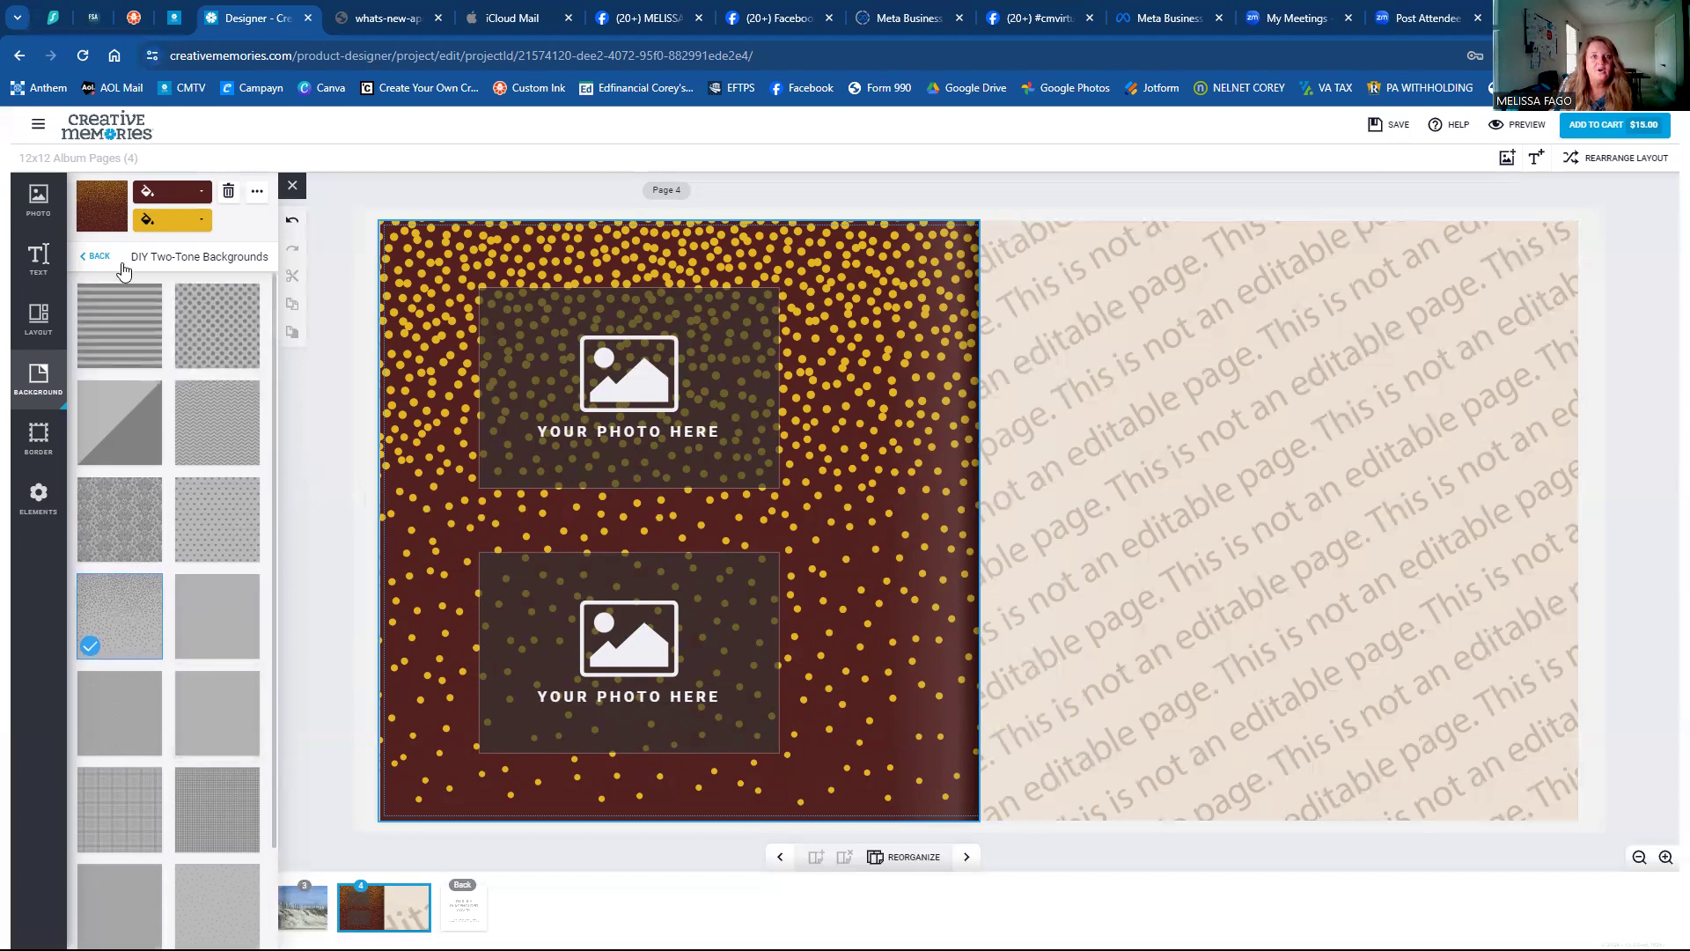
click(94, 257)
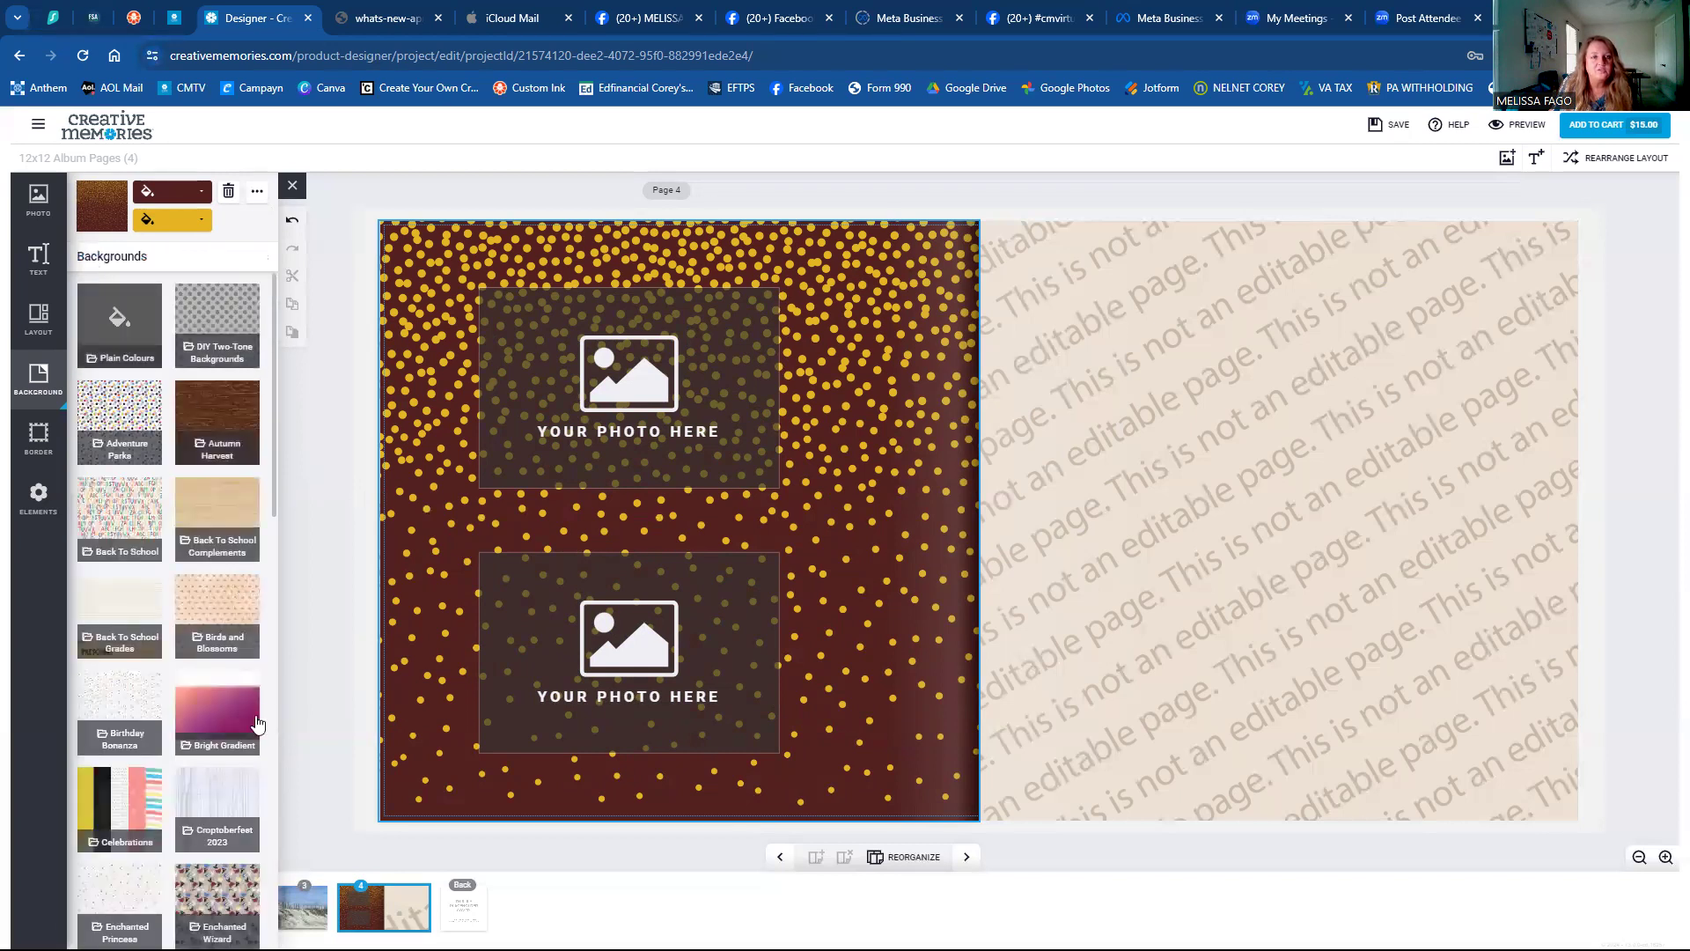
click(252, 702)
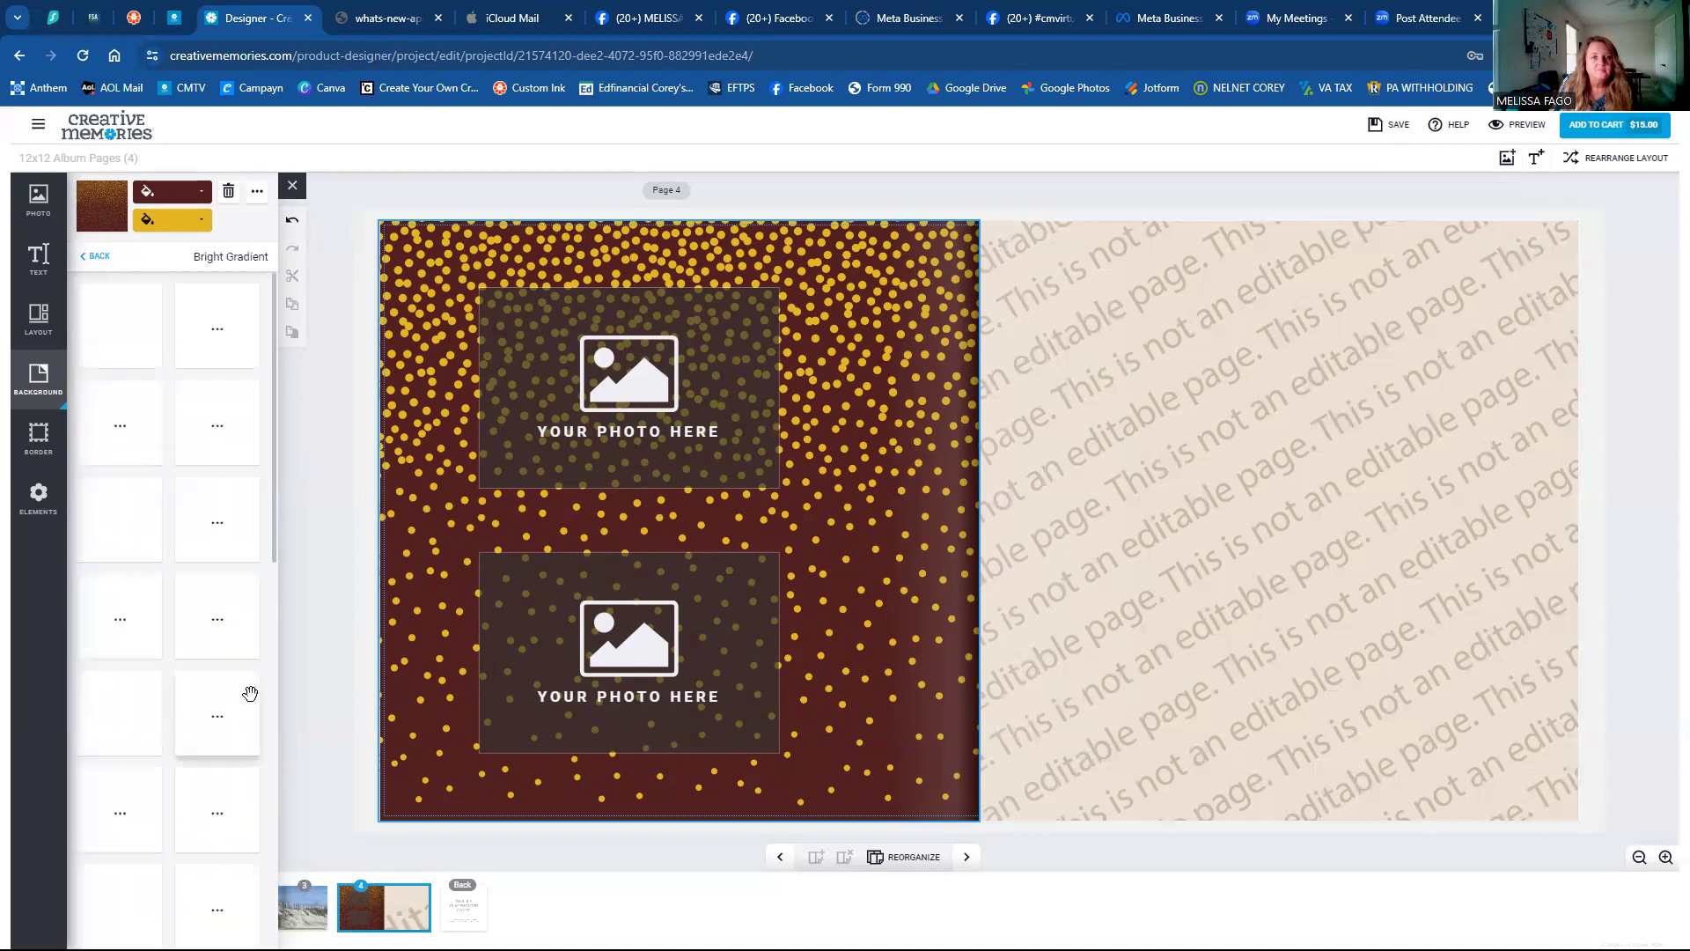
scroll(210, 702, down, 10)
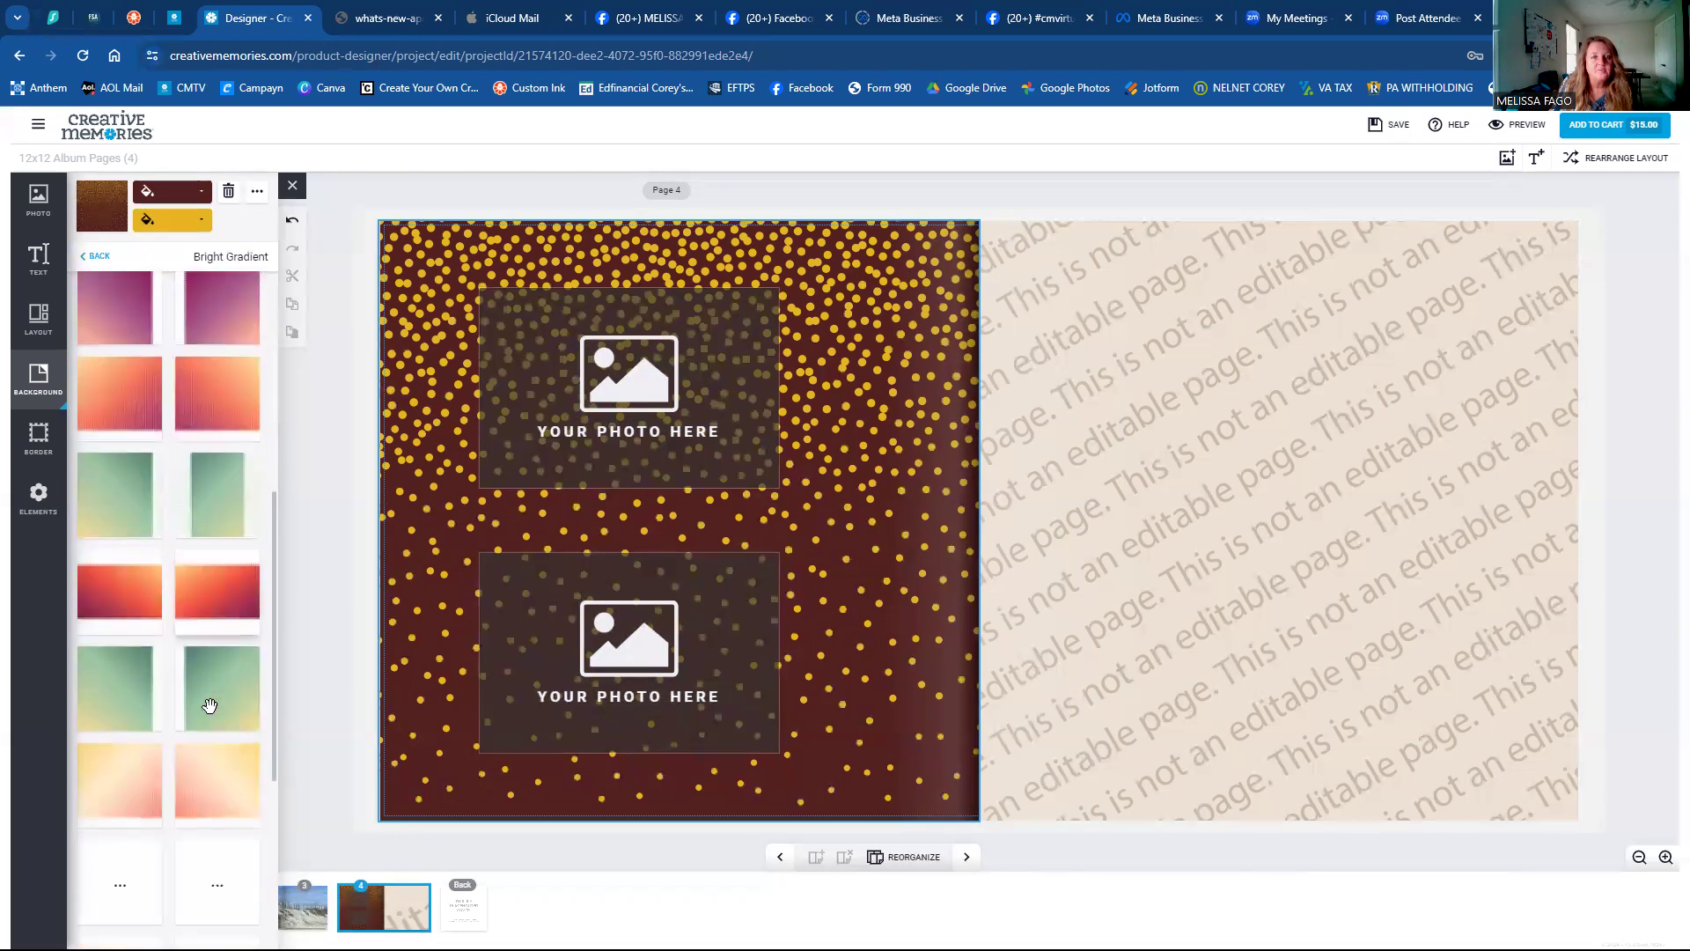
scroll(204, 709, up, 8)
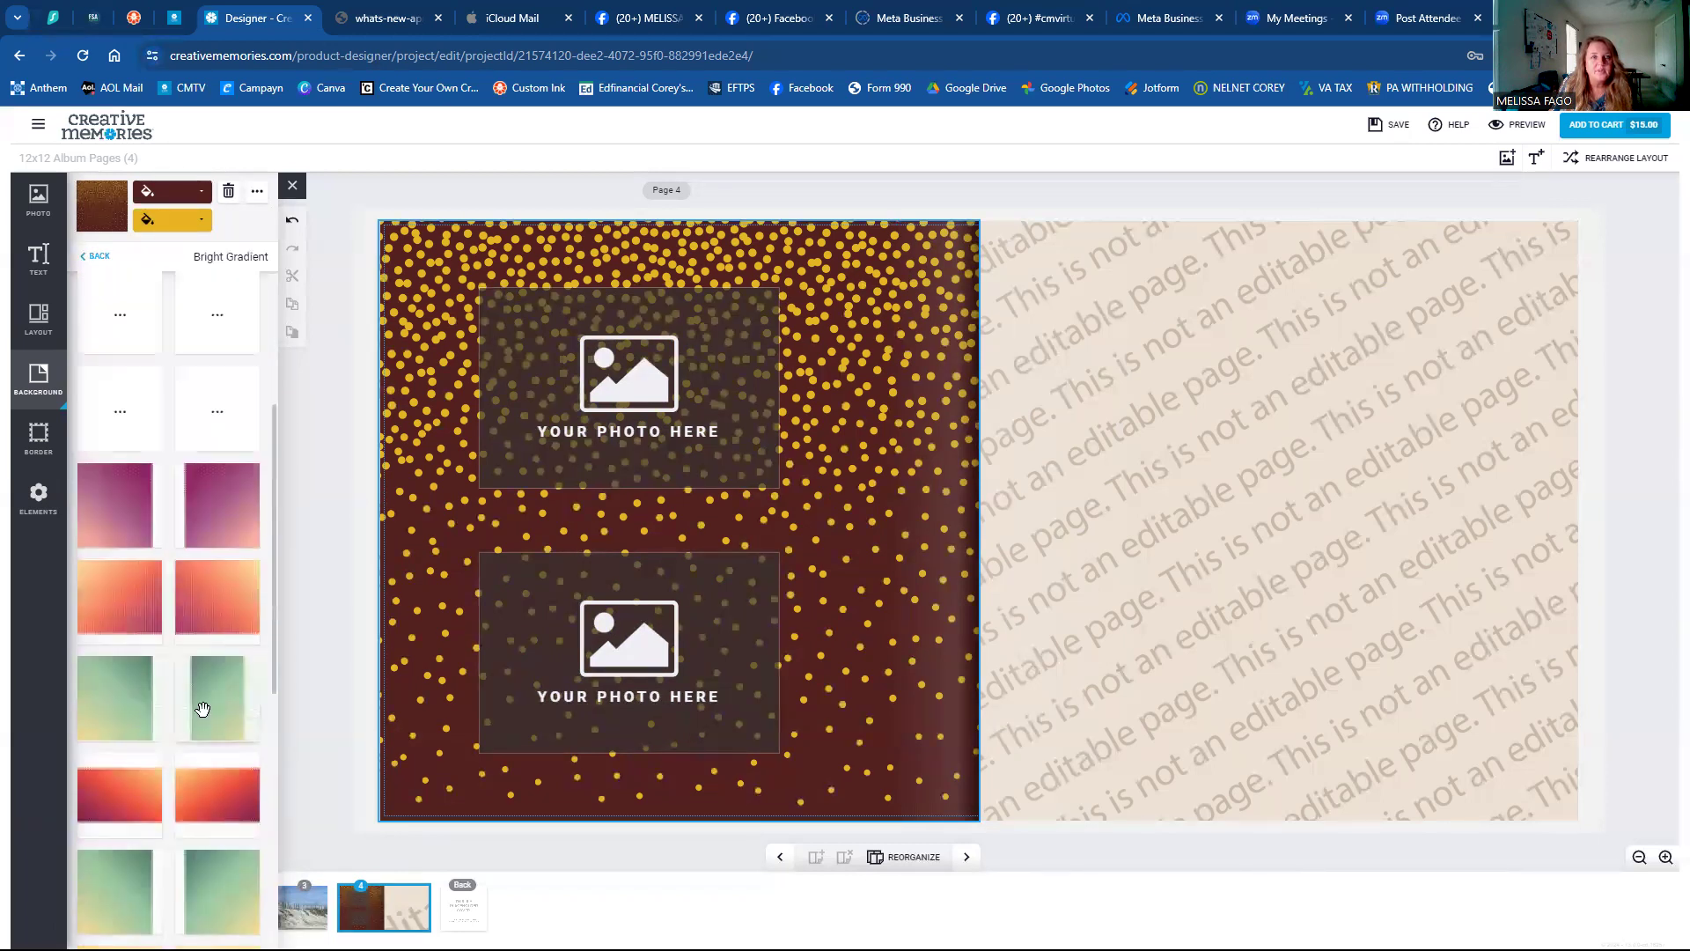
click(97, 260)
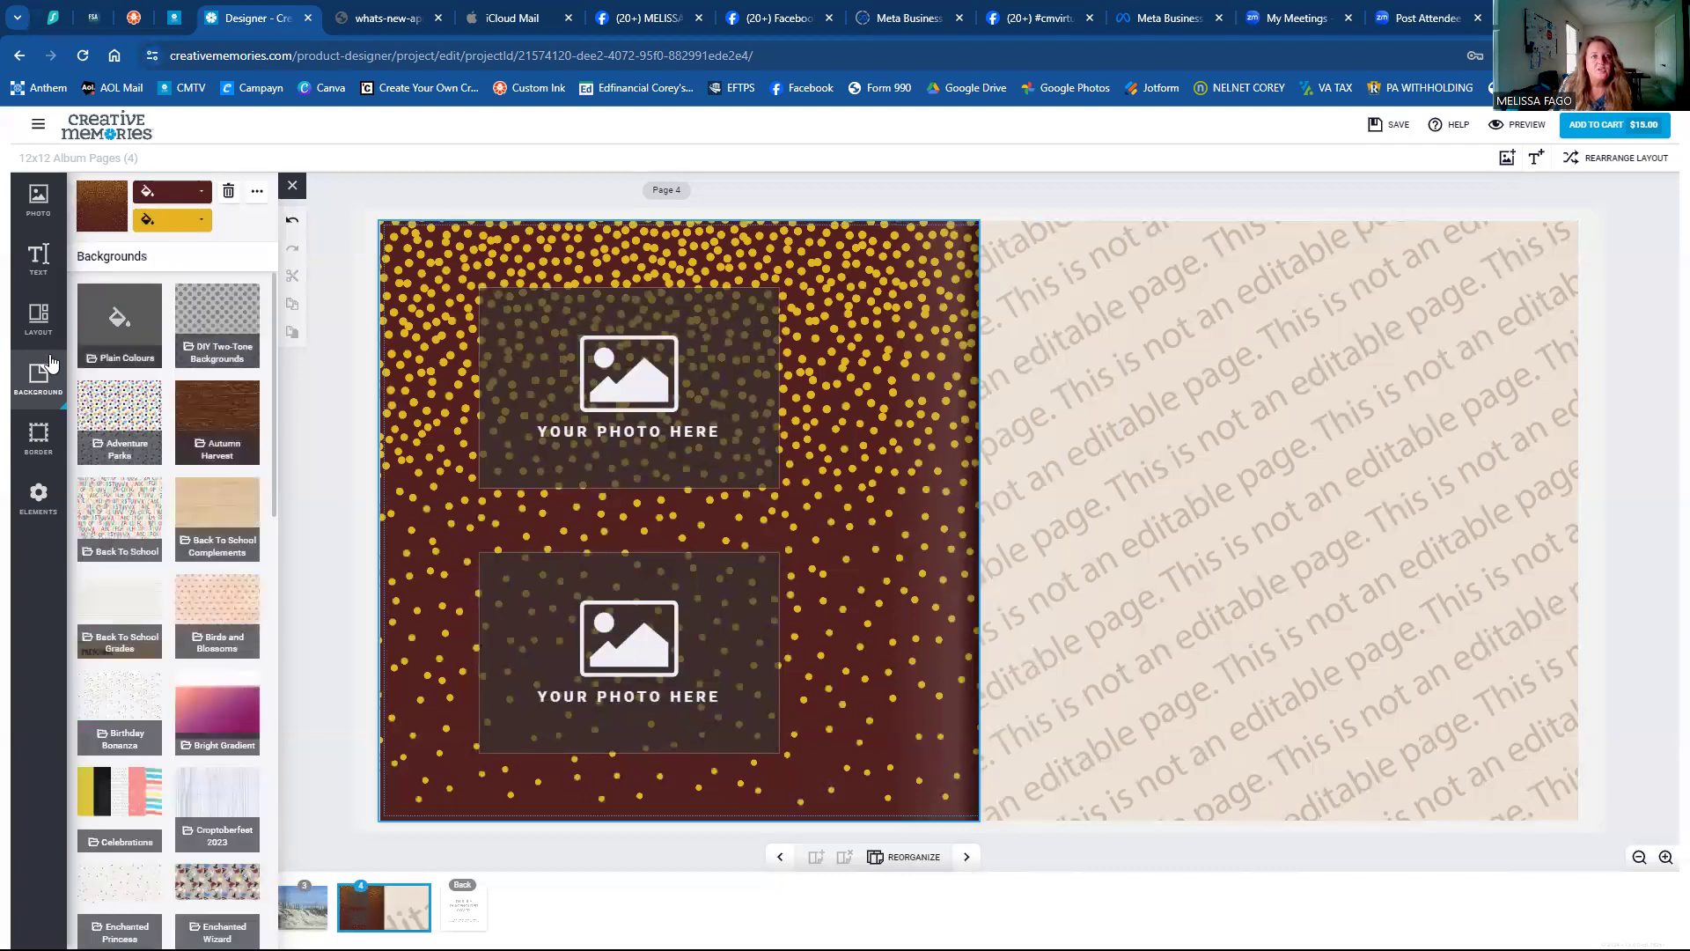
Try black and white border styles, including thick ones, on the top photo frame.
click(32, 440)
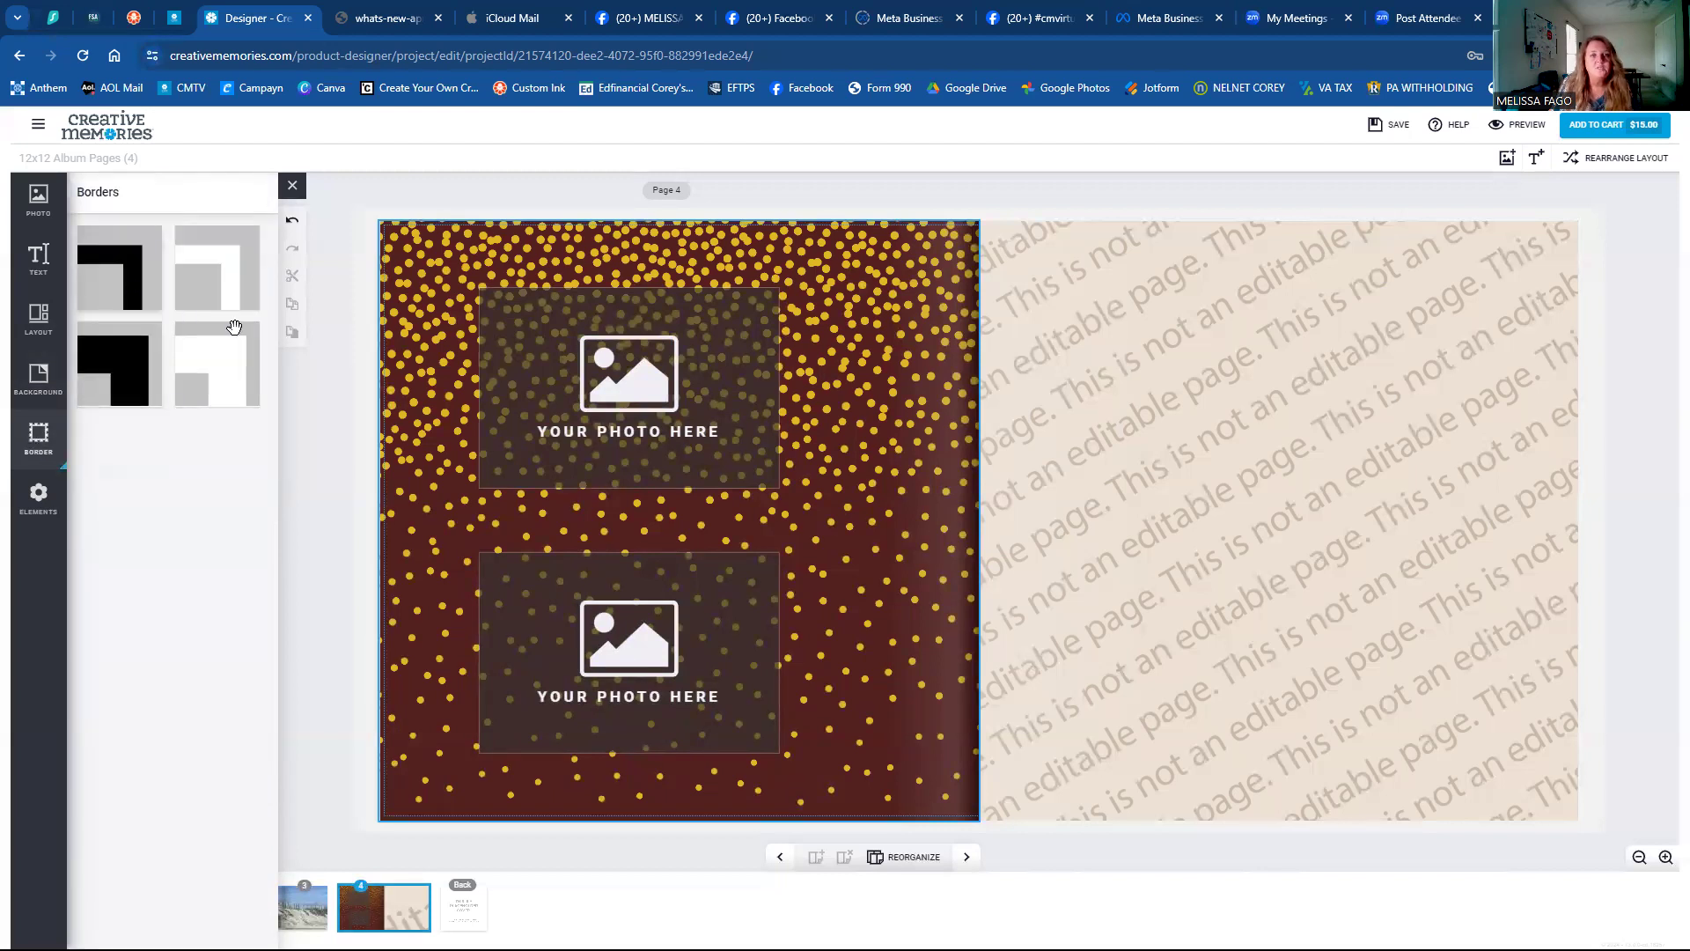
click(139, 280)
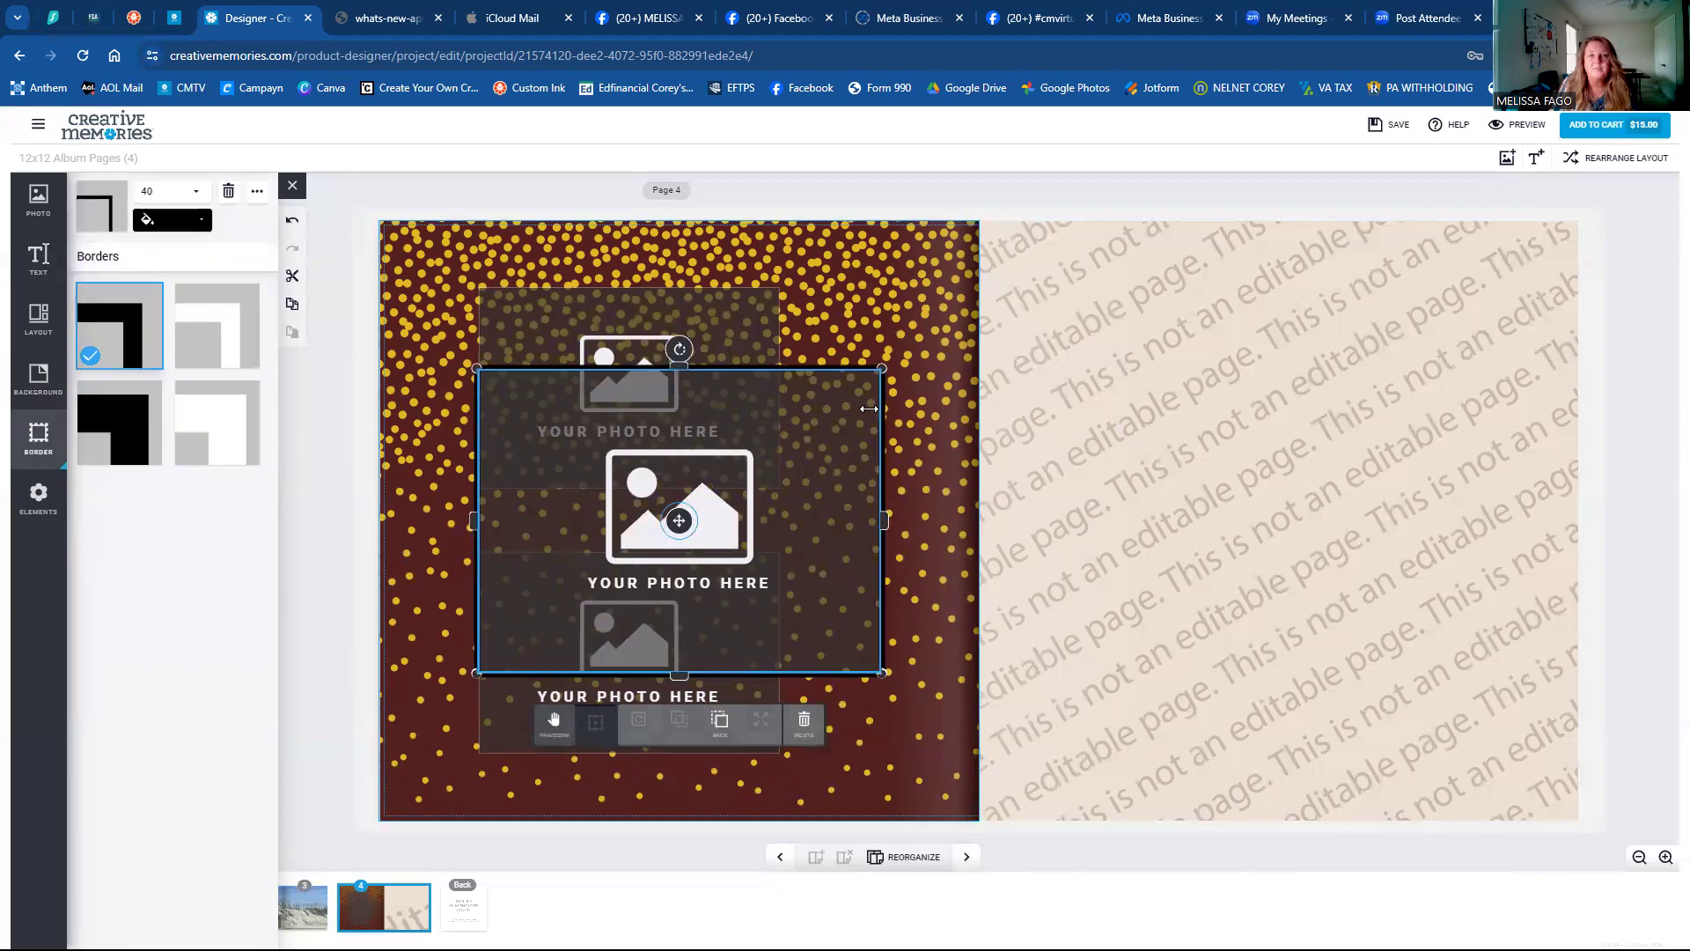
click(805, 724)
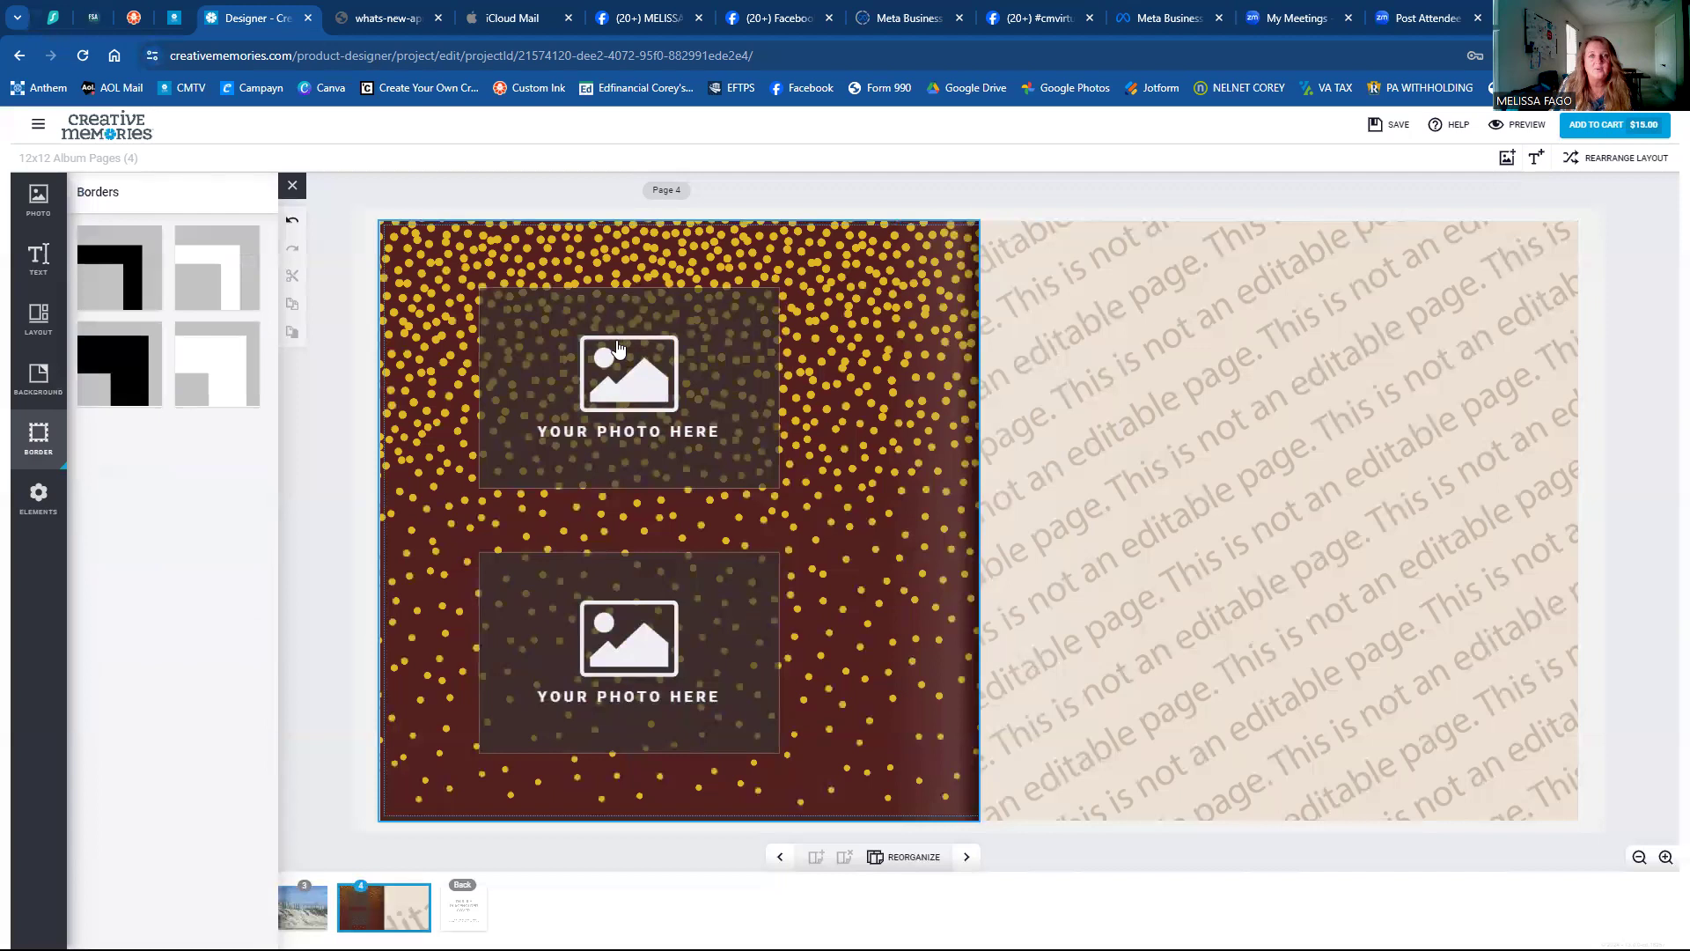
click(617, 341)
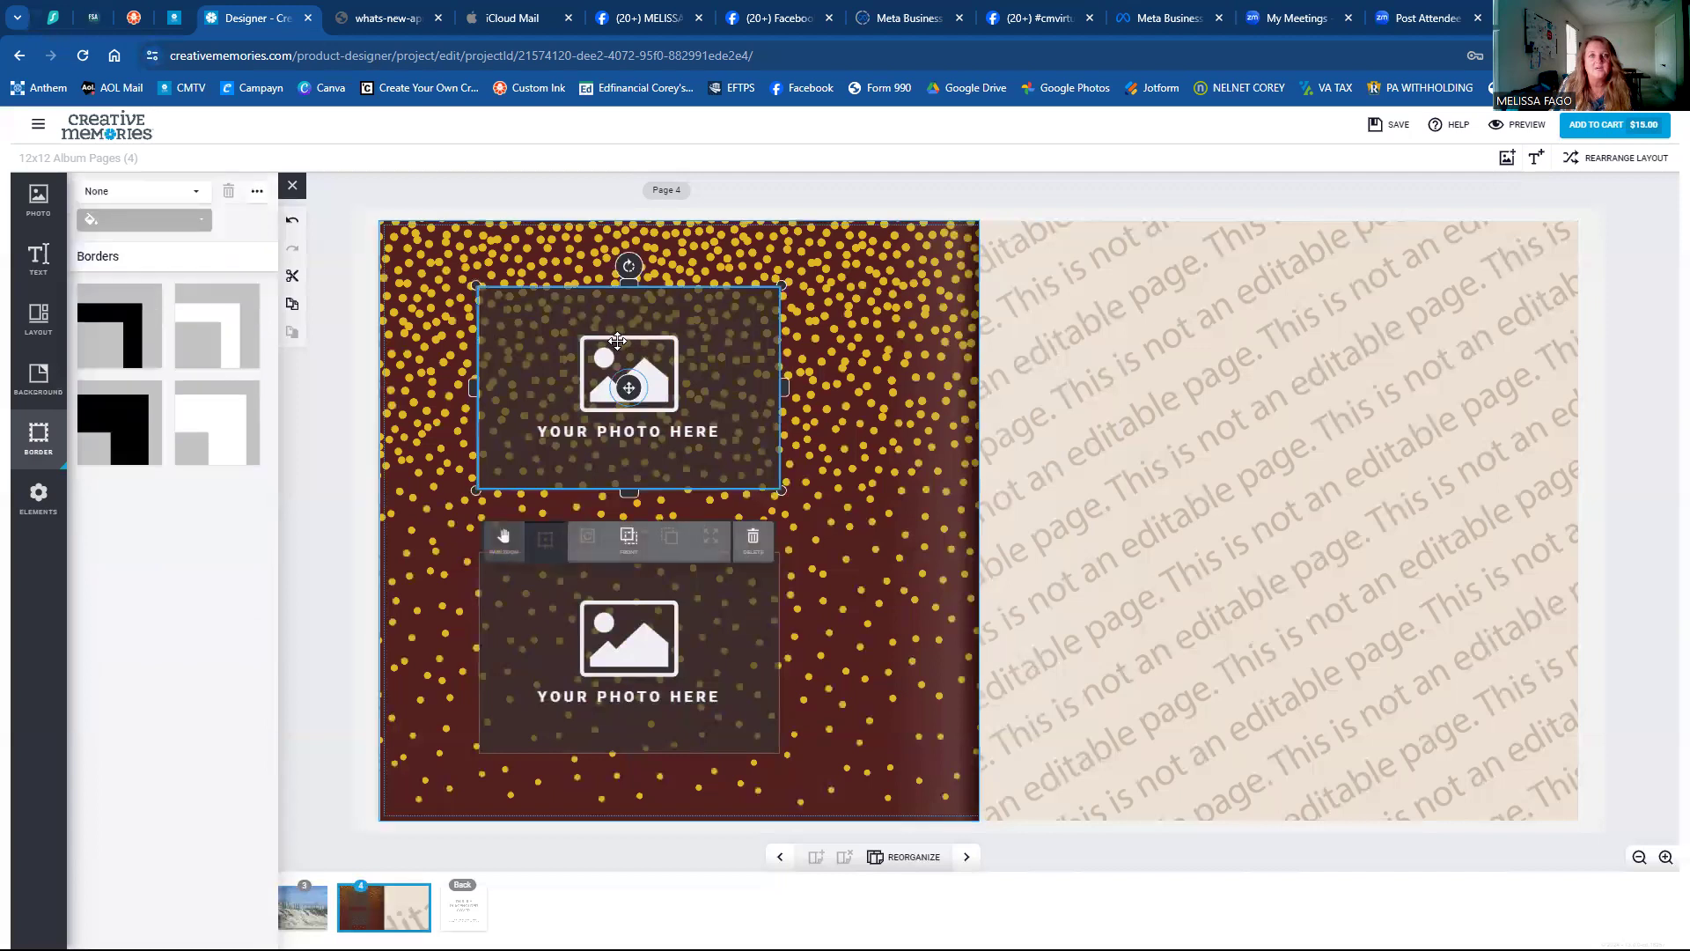
click(101, 332)
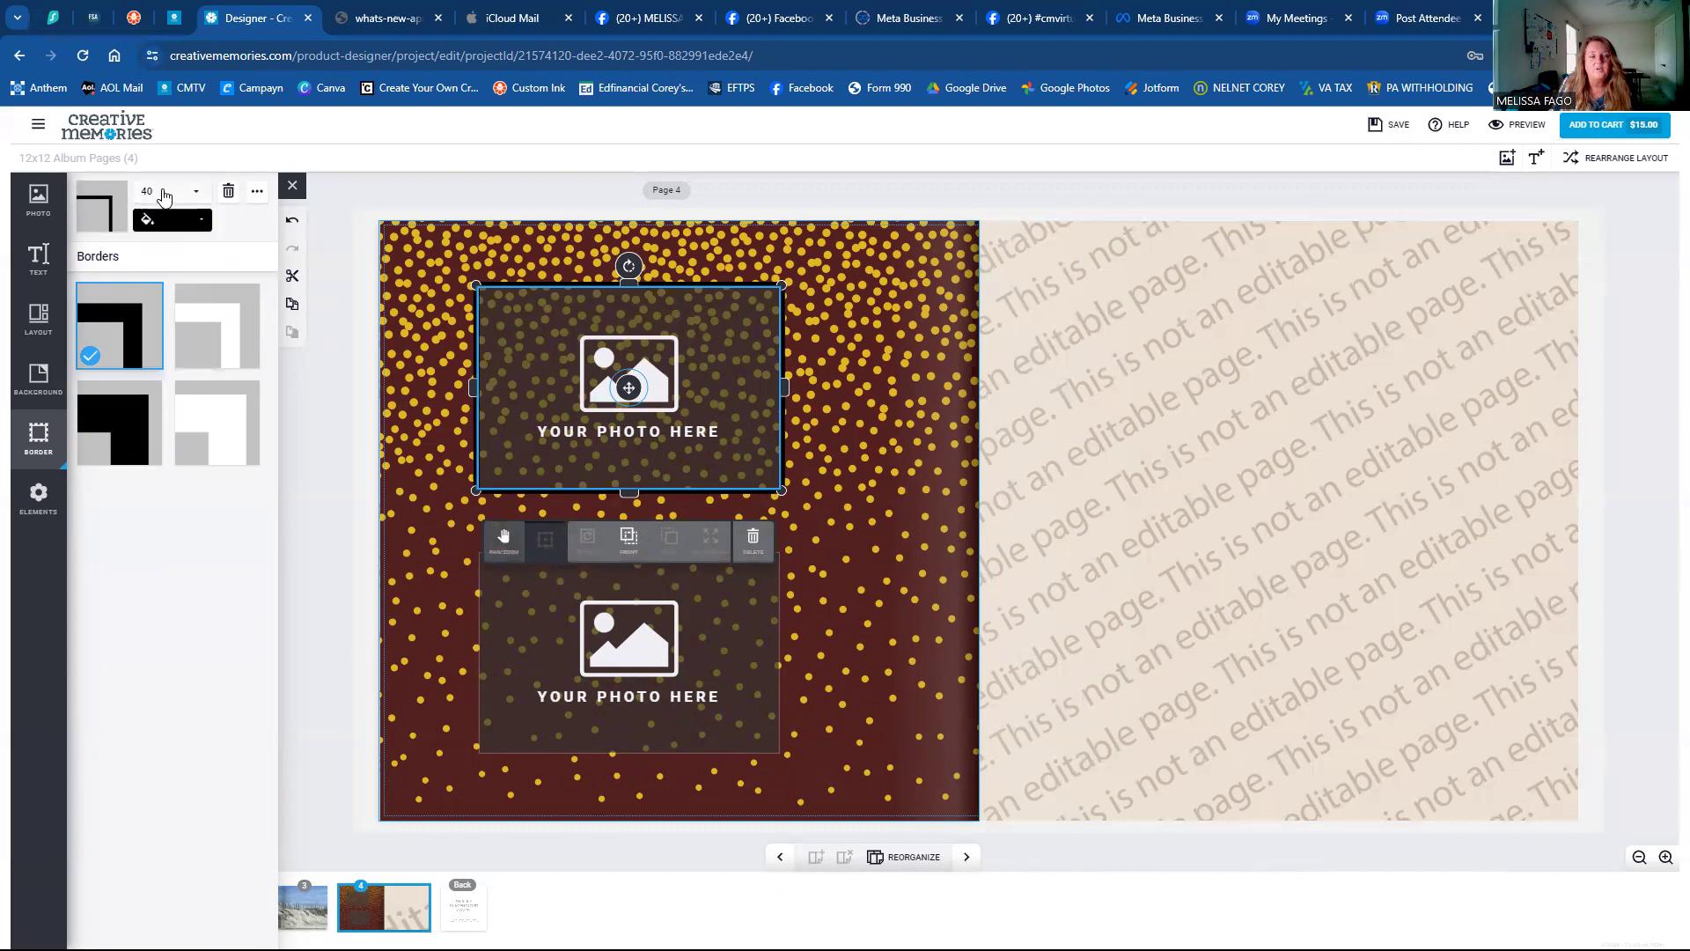
click(231, 338)
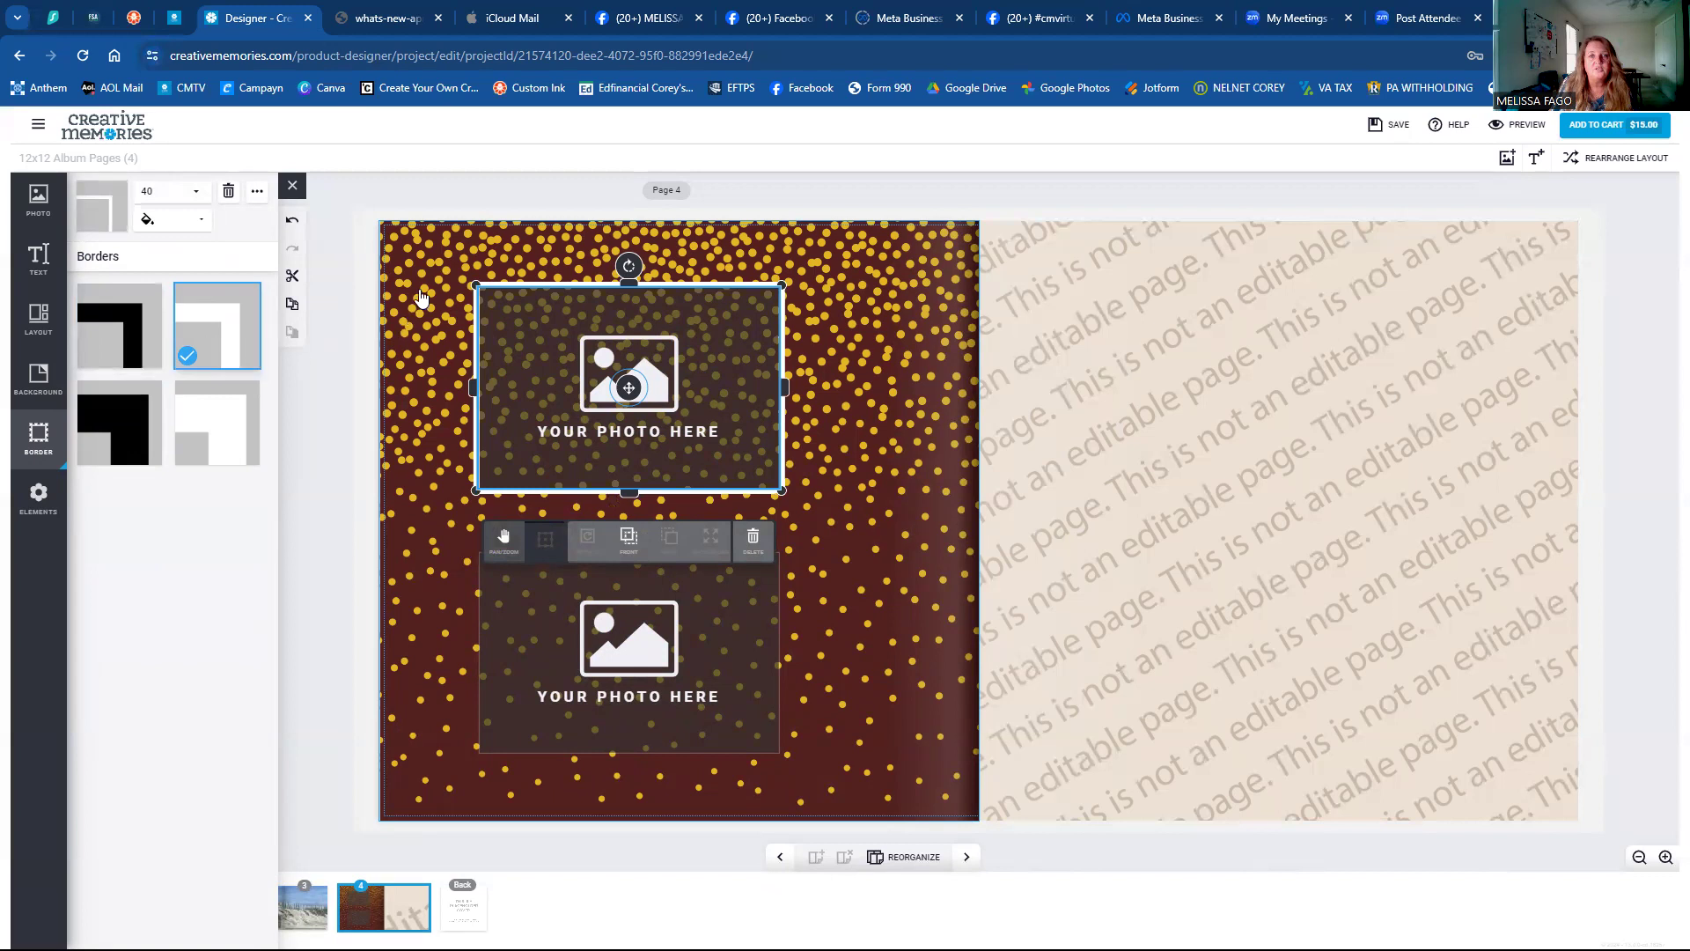
click(118, 325)
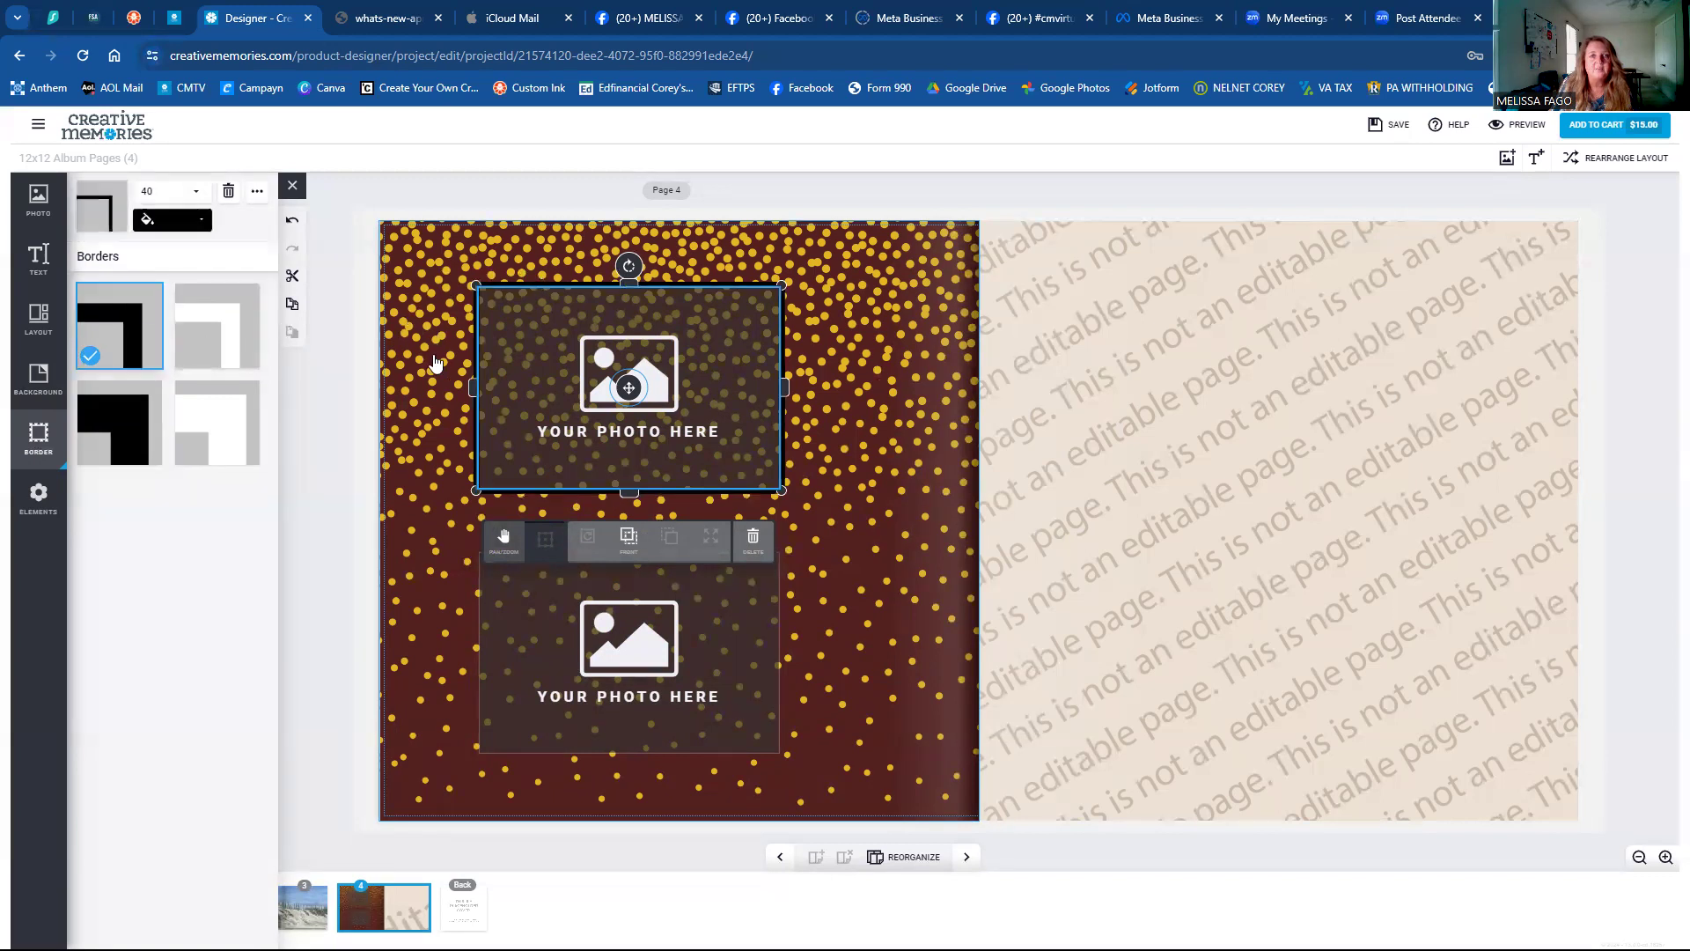
click(436, 366)
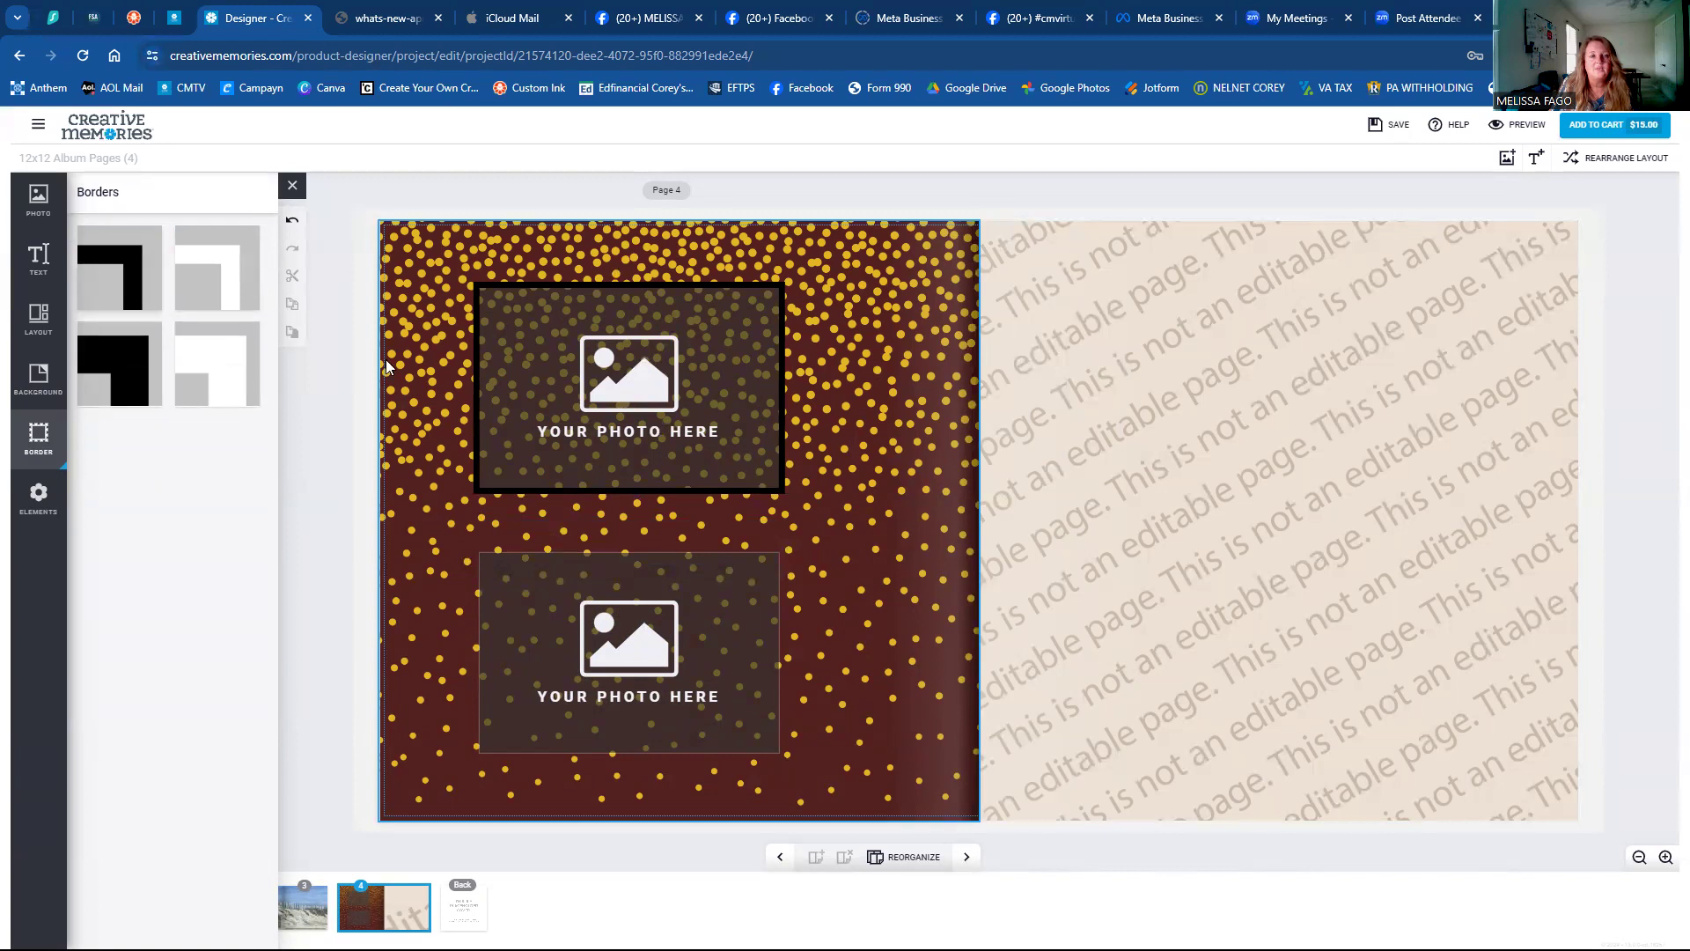
click(456, 365)
click(205, 304)
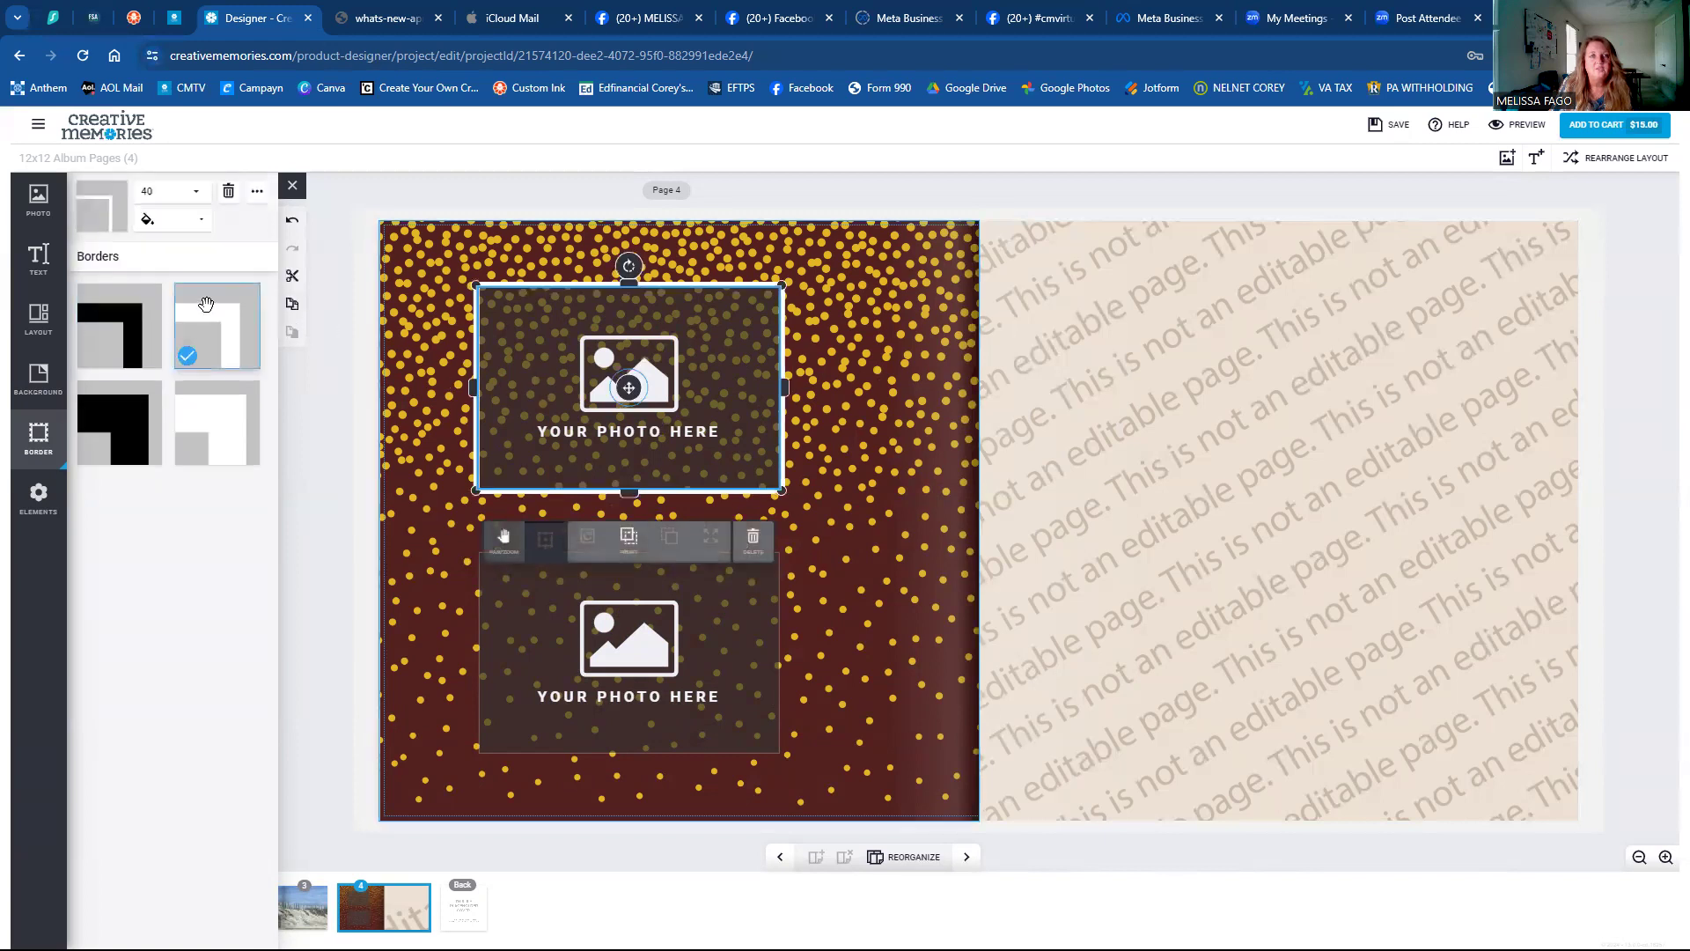
click(118, 394)
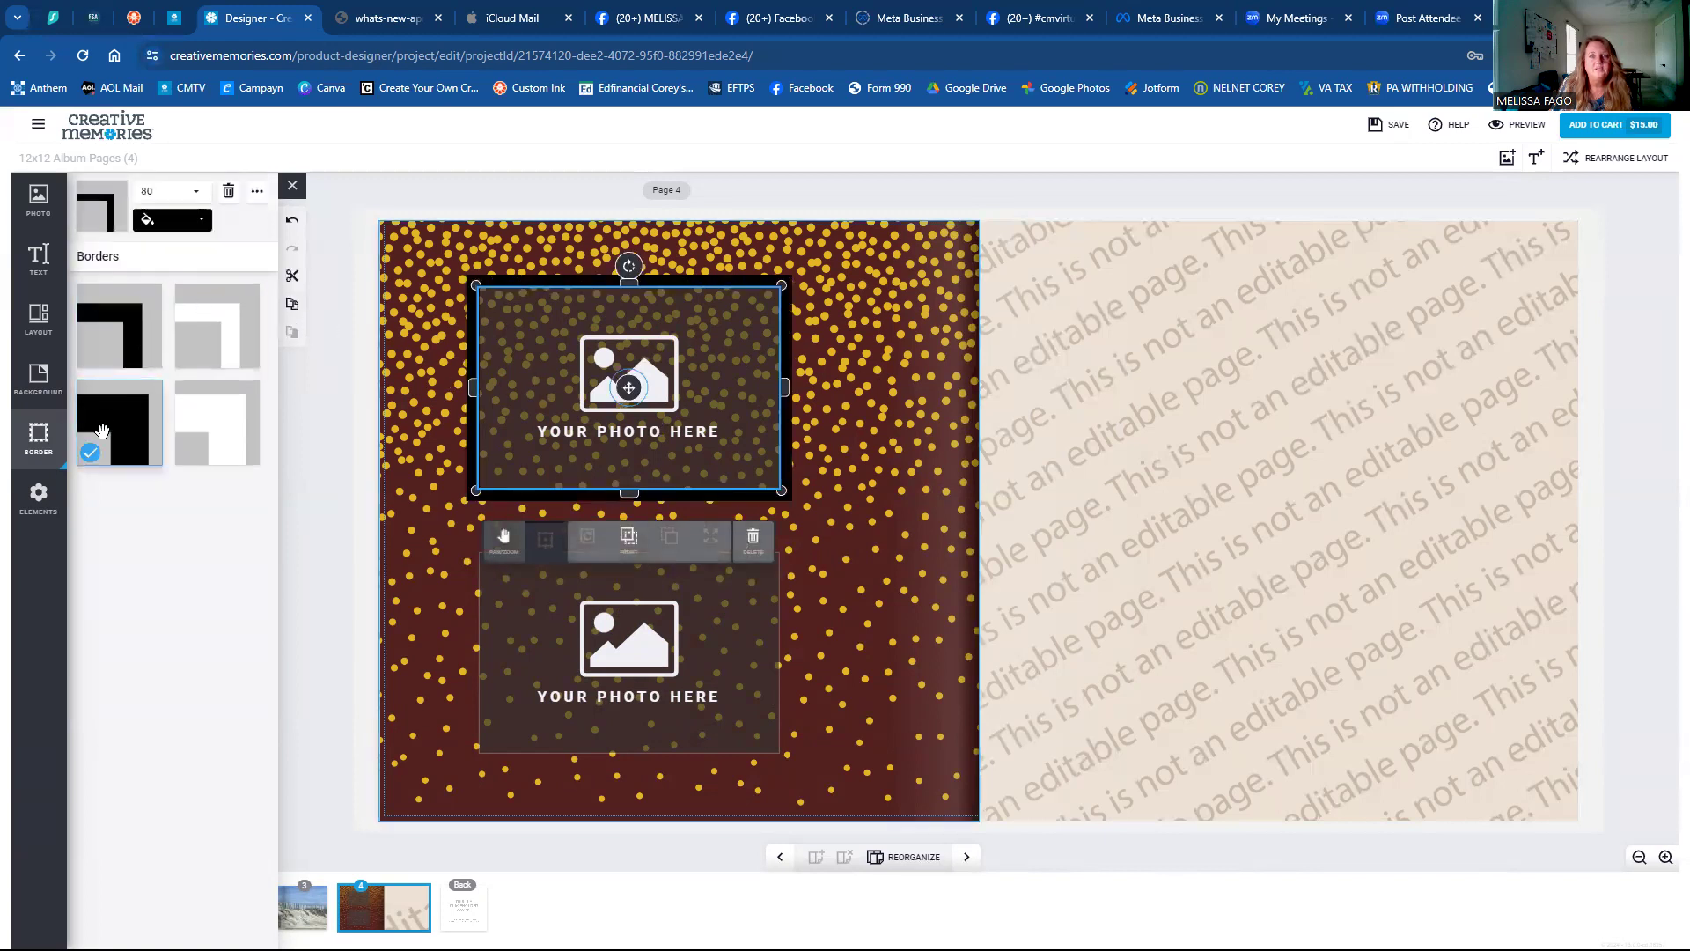
click(221, 431)
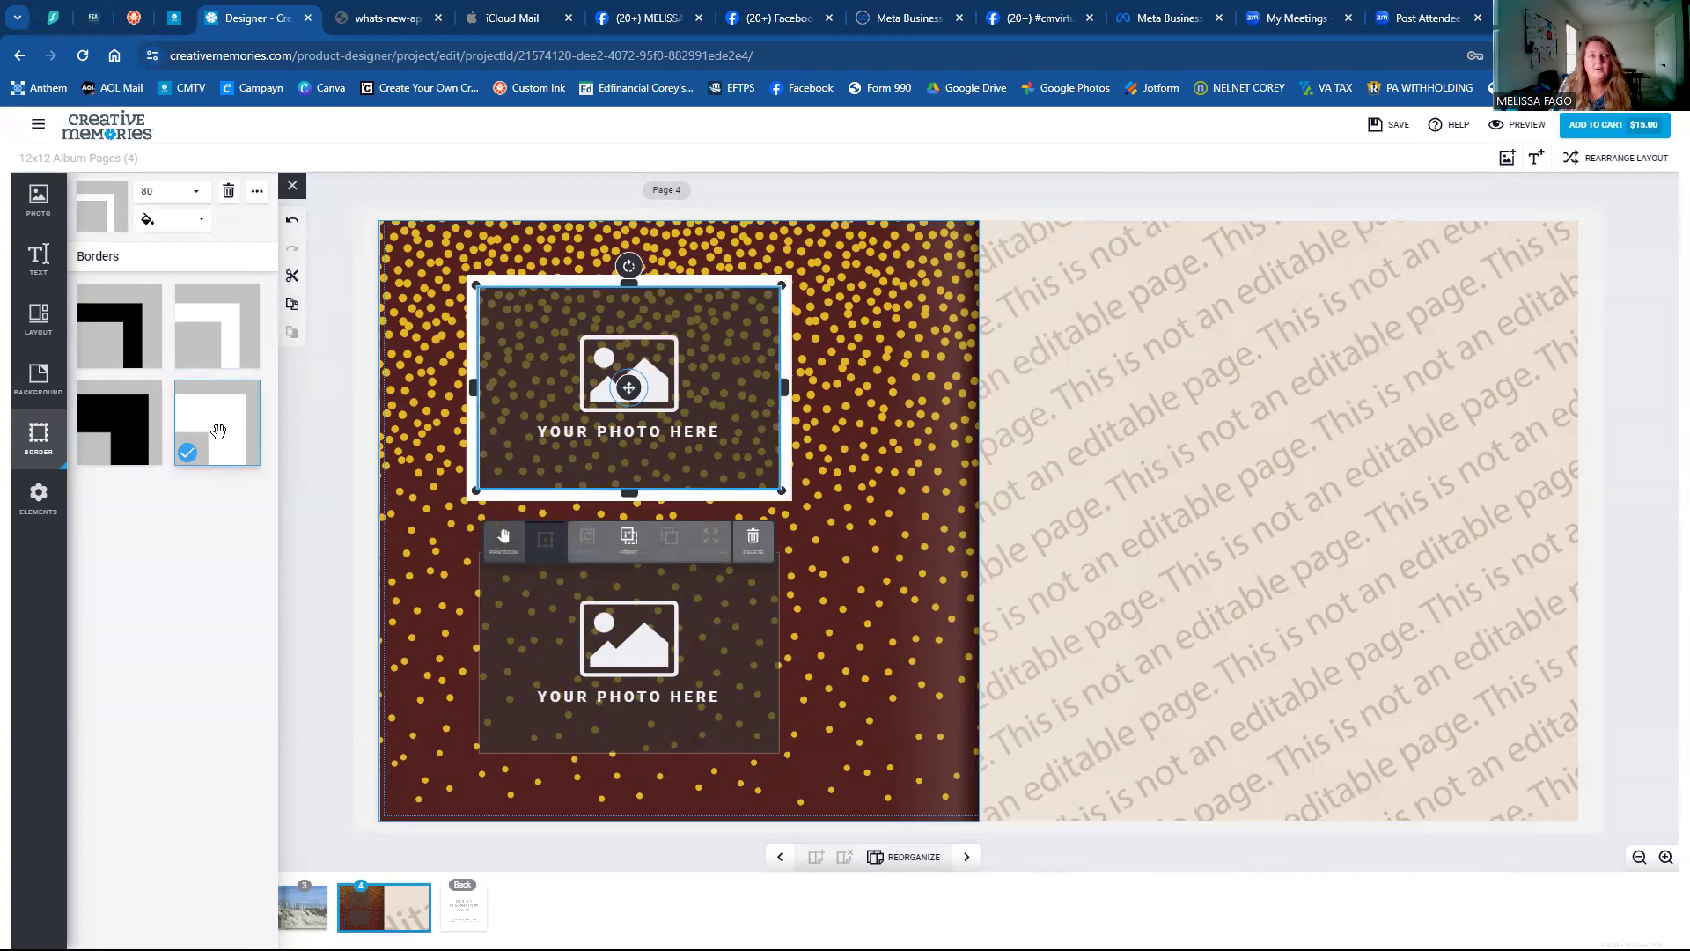
Give the top frame a width-25 gold border, briefly comparing maroon before returning to gold.
click(184, 195)
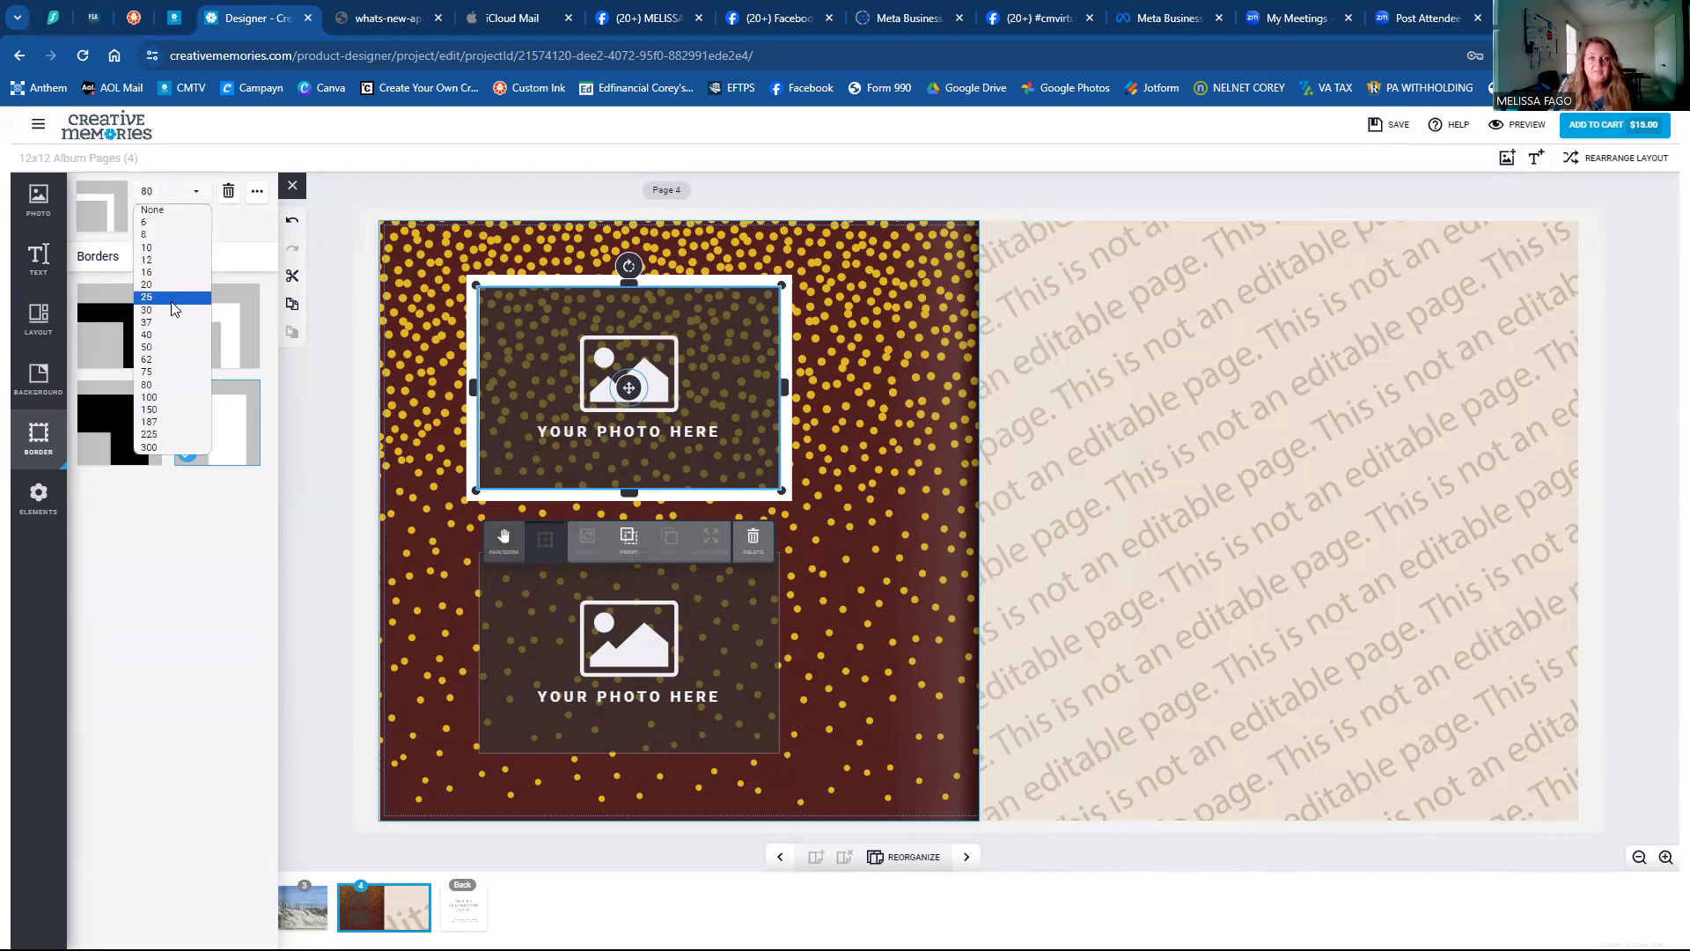
click(172, 300)
click(183, 231)
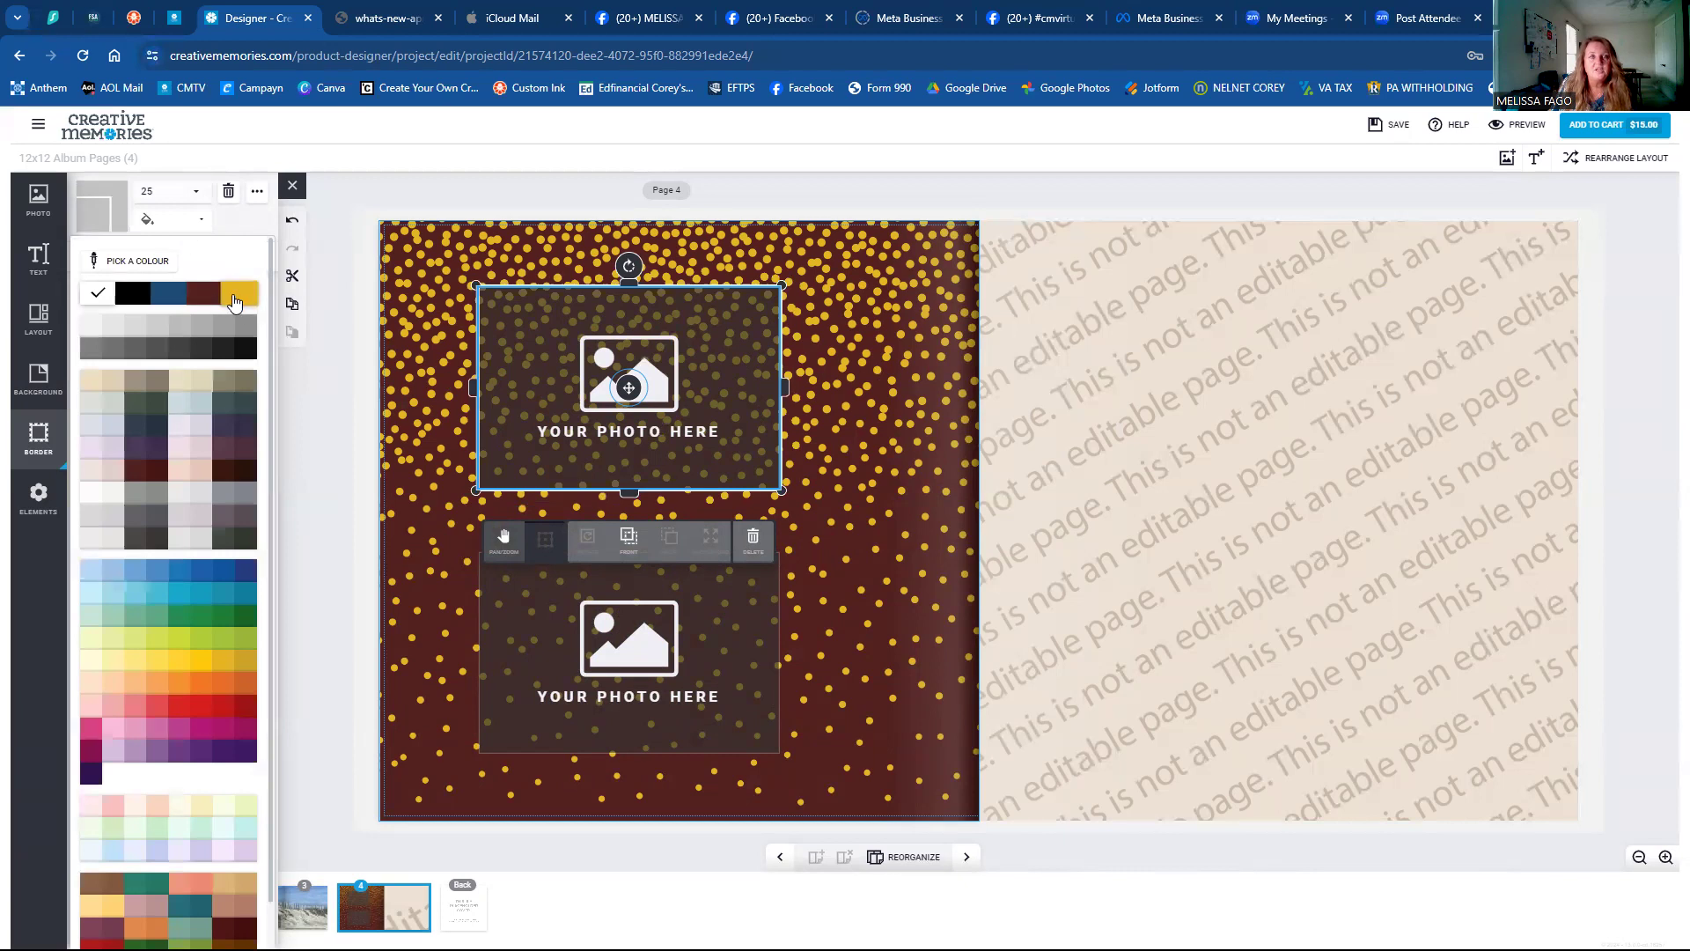
click(236, 296)
click(176, 231)
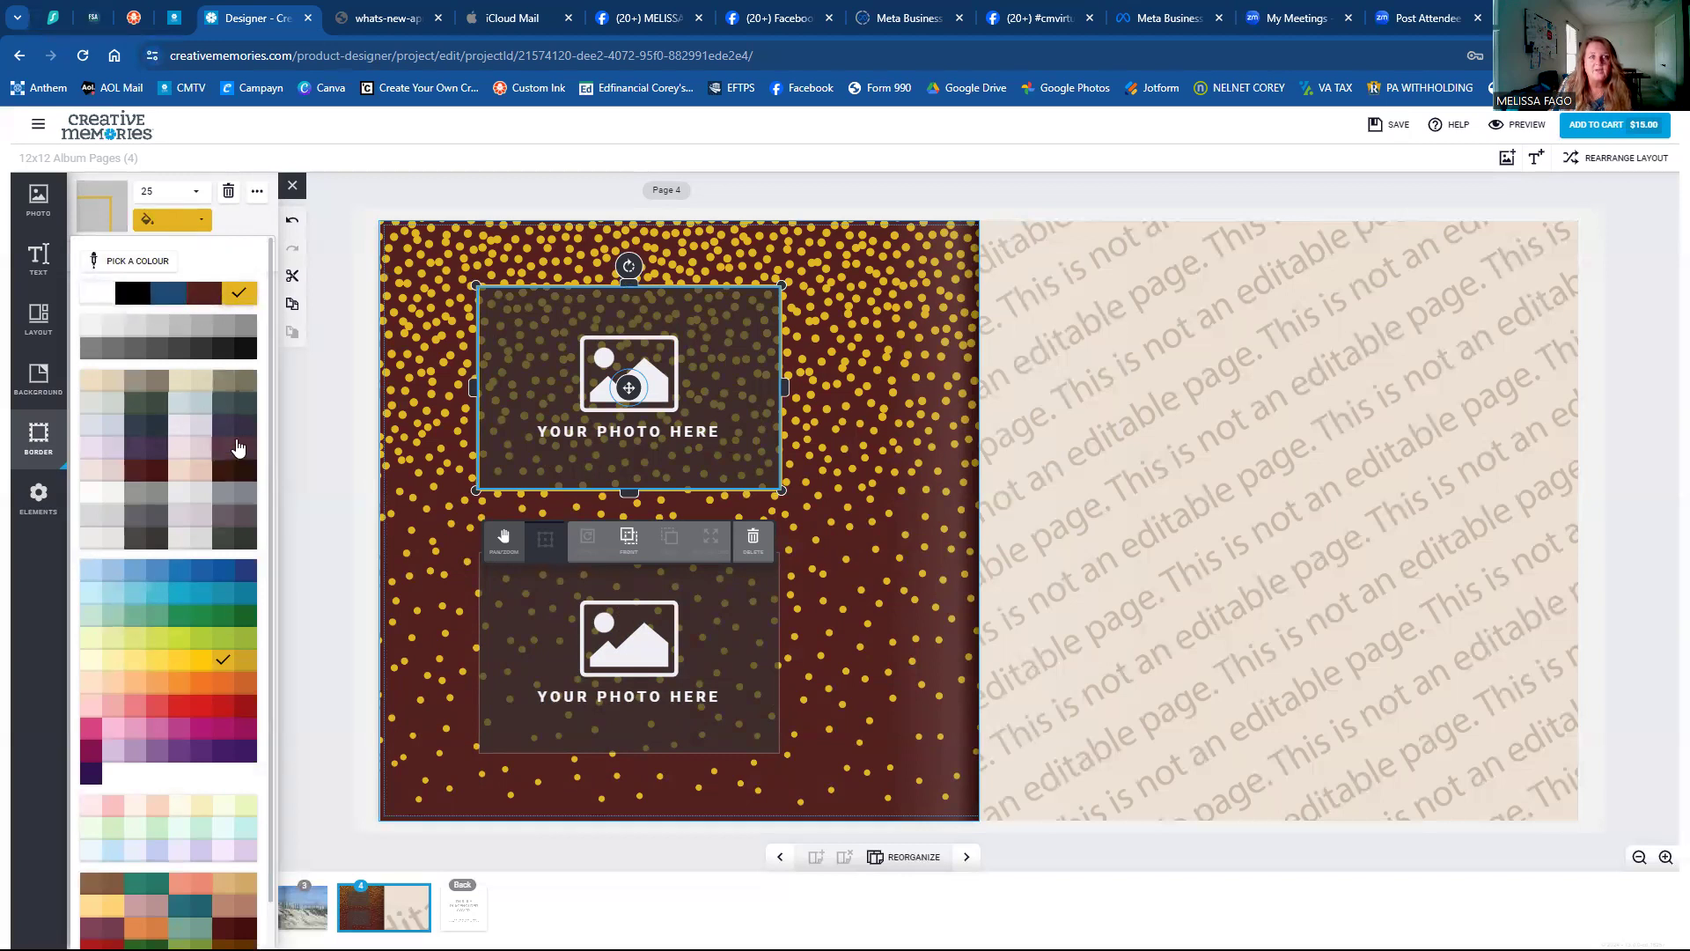
click(396, 370)
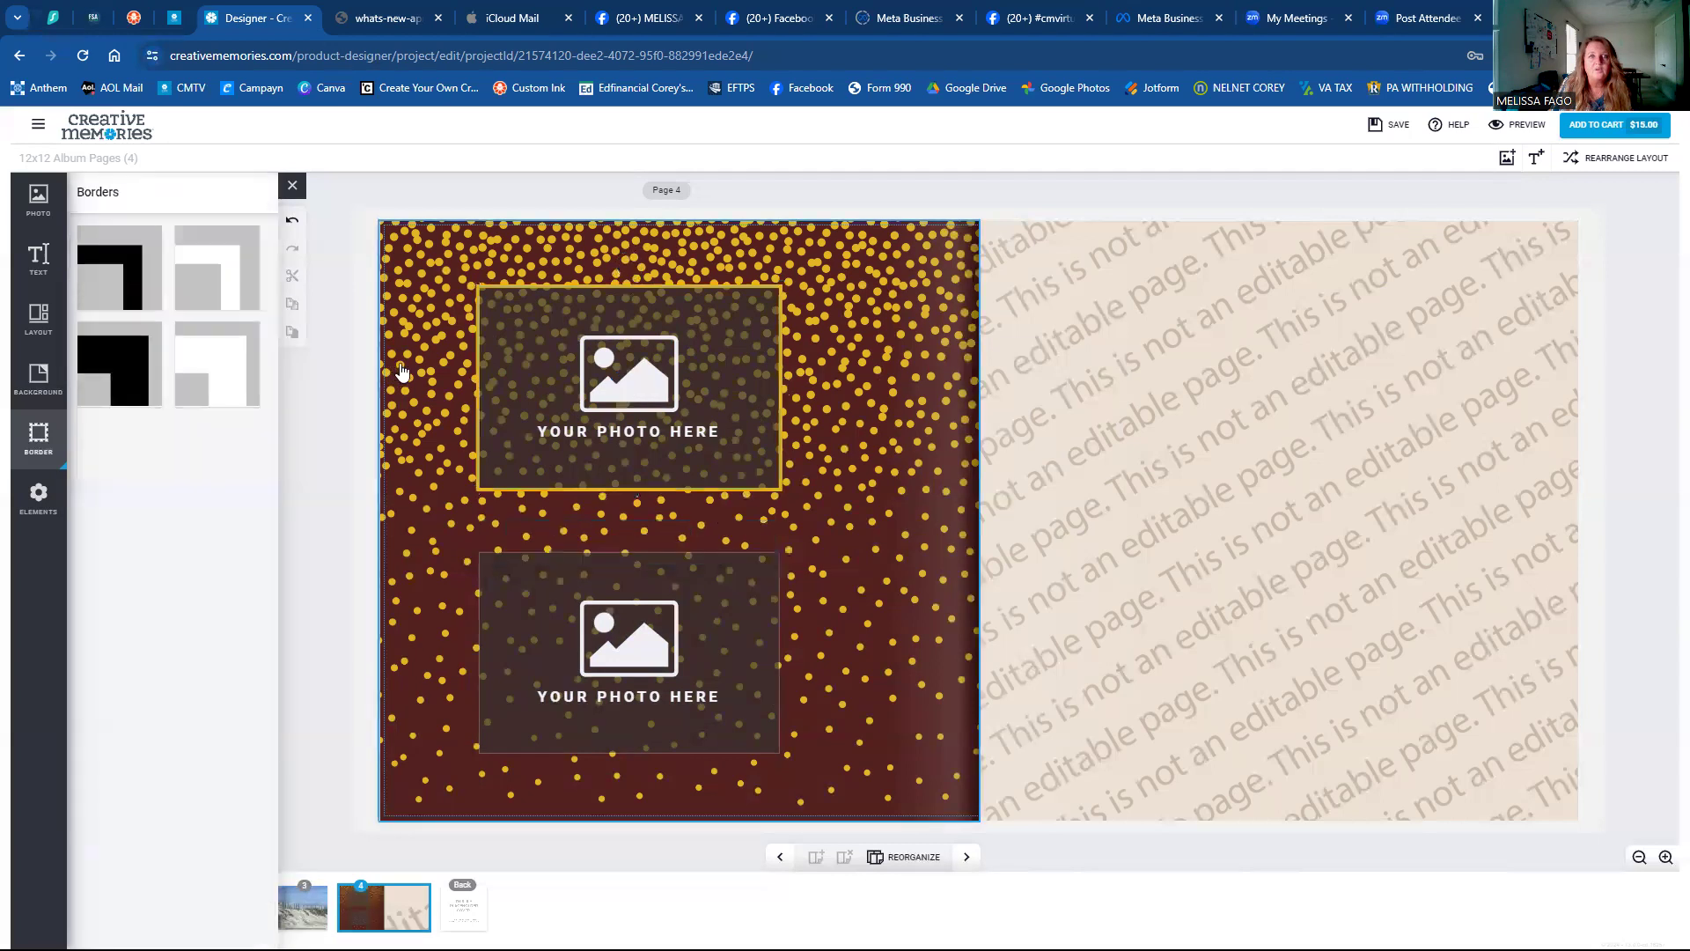
click(552, 373)
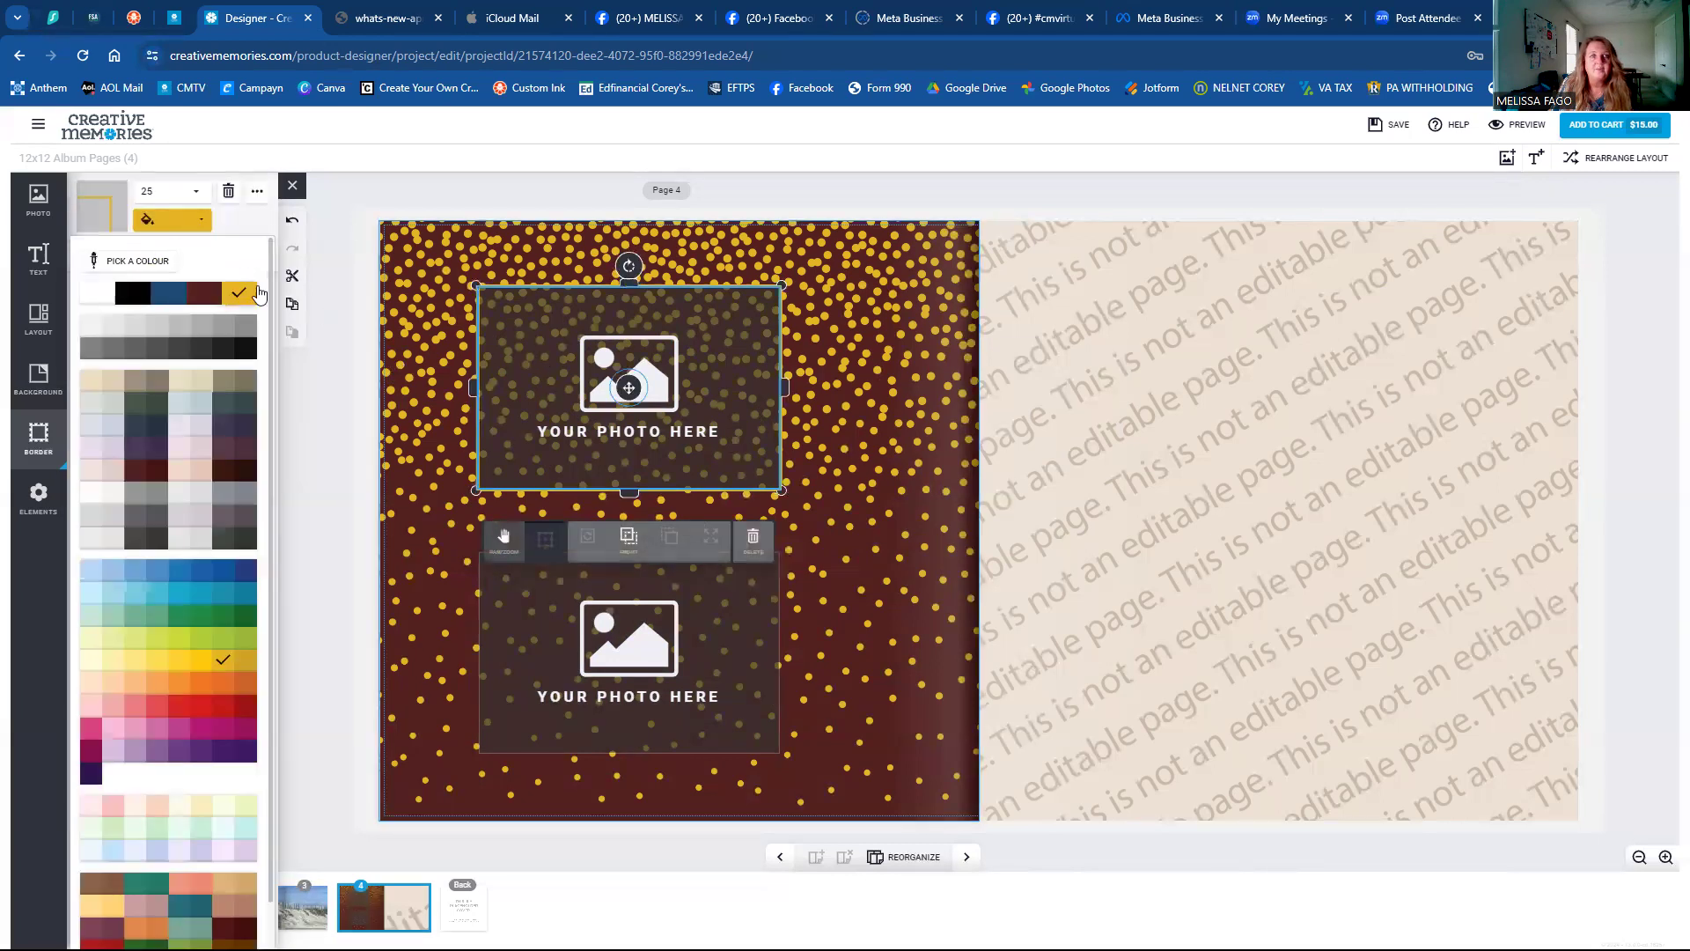
click(213, 302)
click(391, 379)
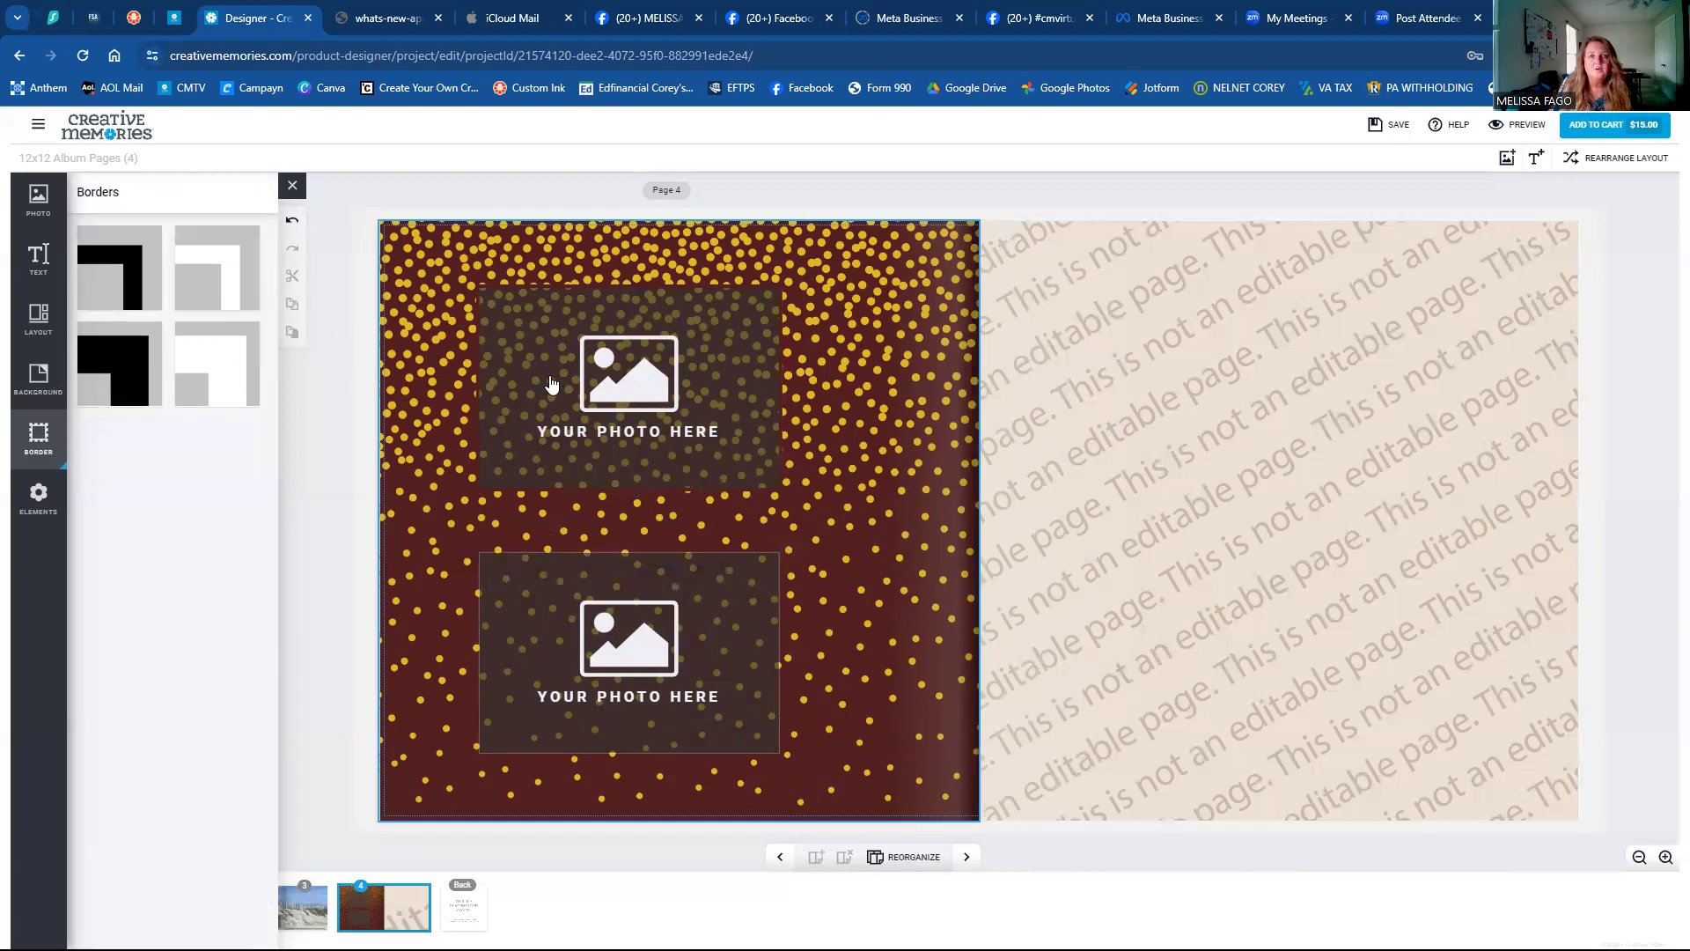
click(555, 385)
click(187, 223)
click(239, 297)
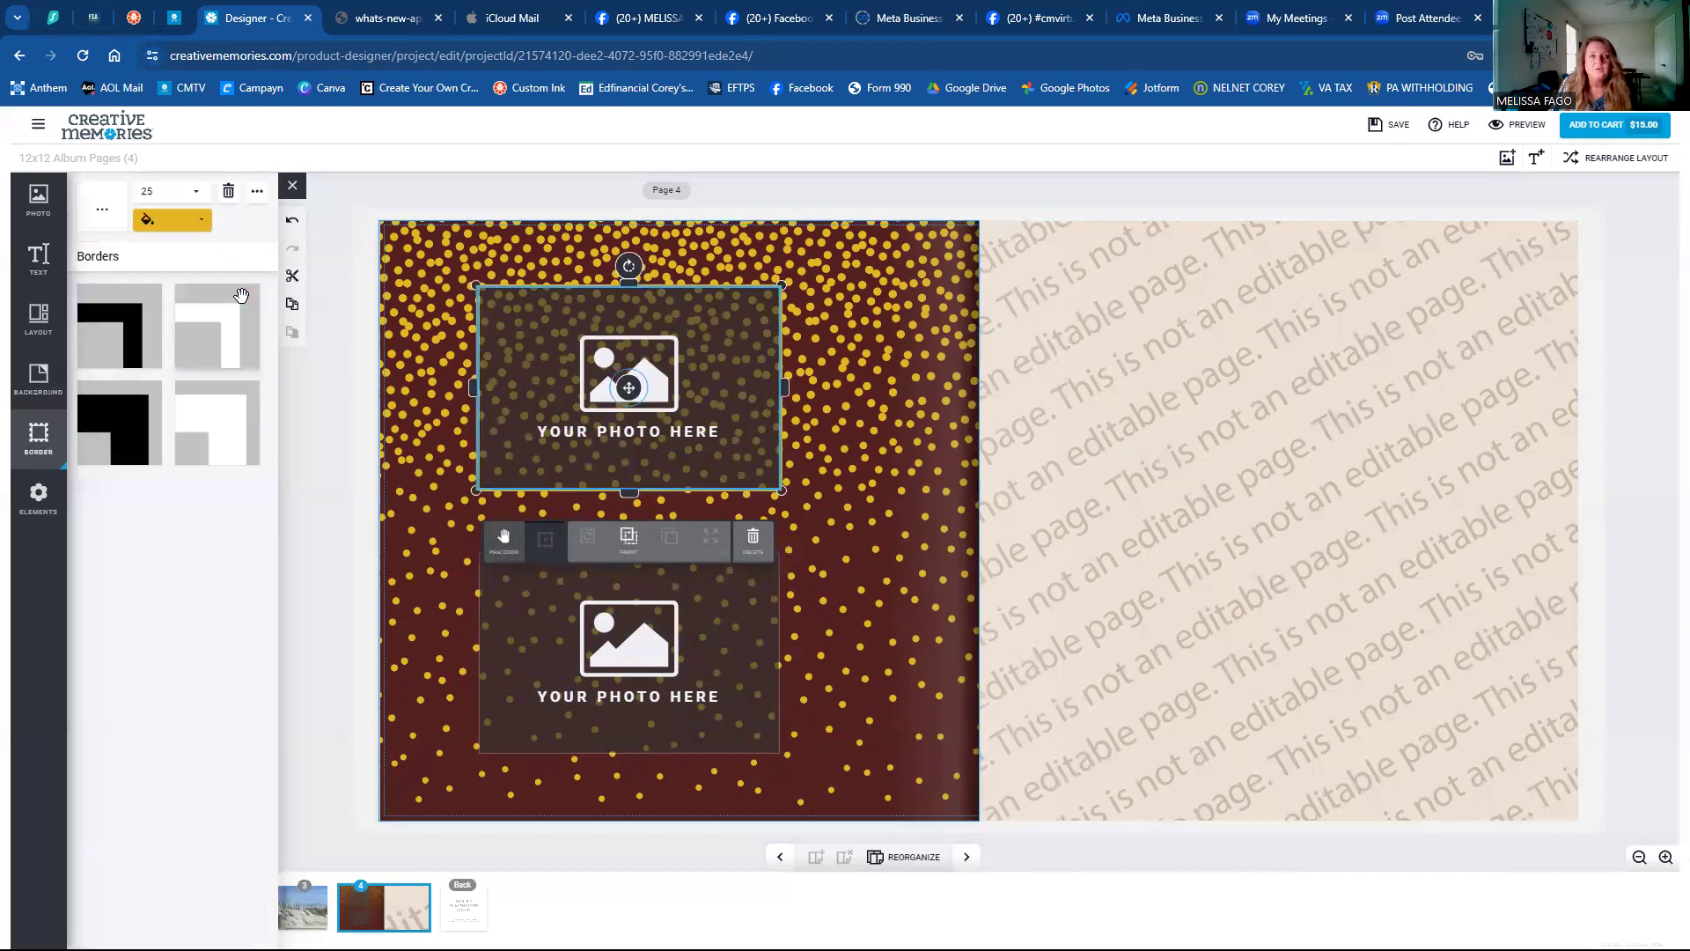
click(416, 361)
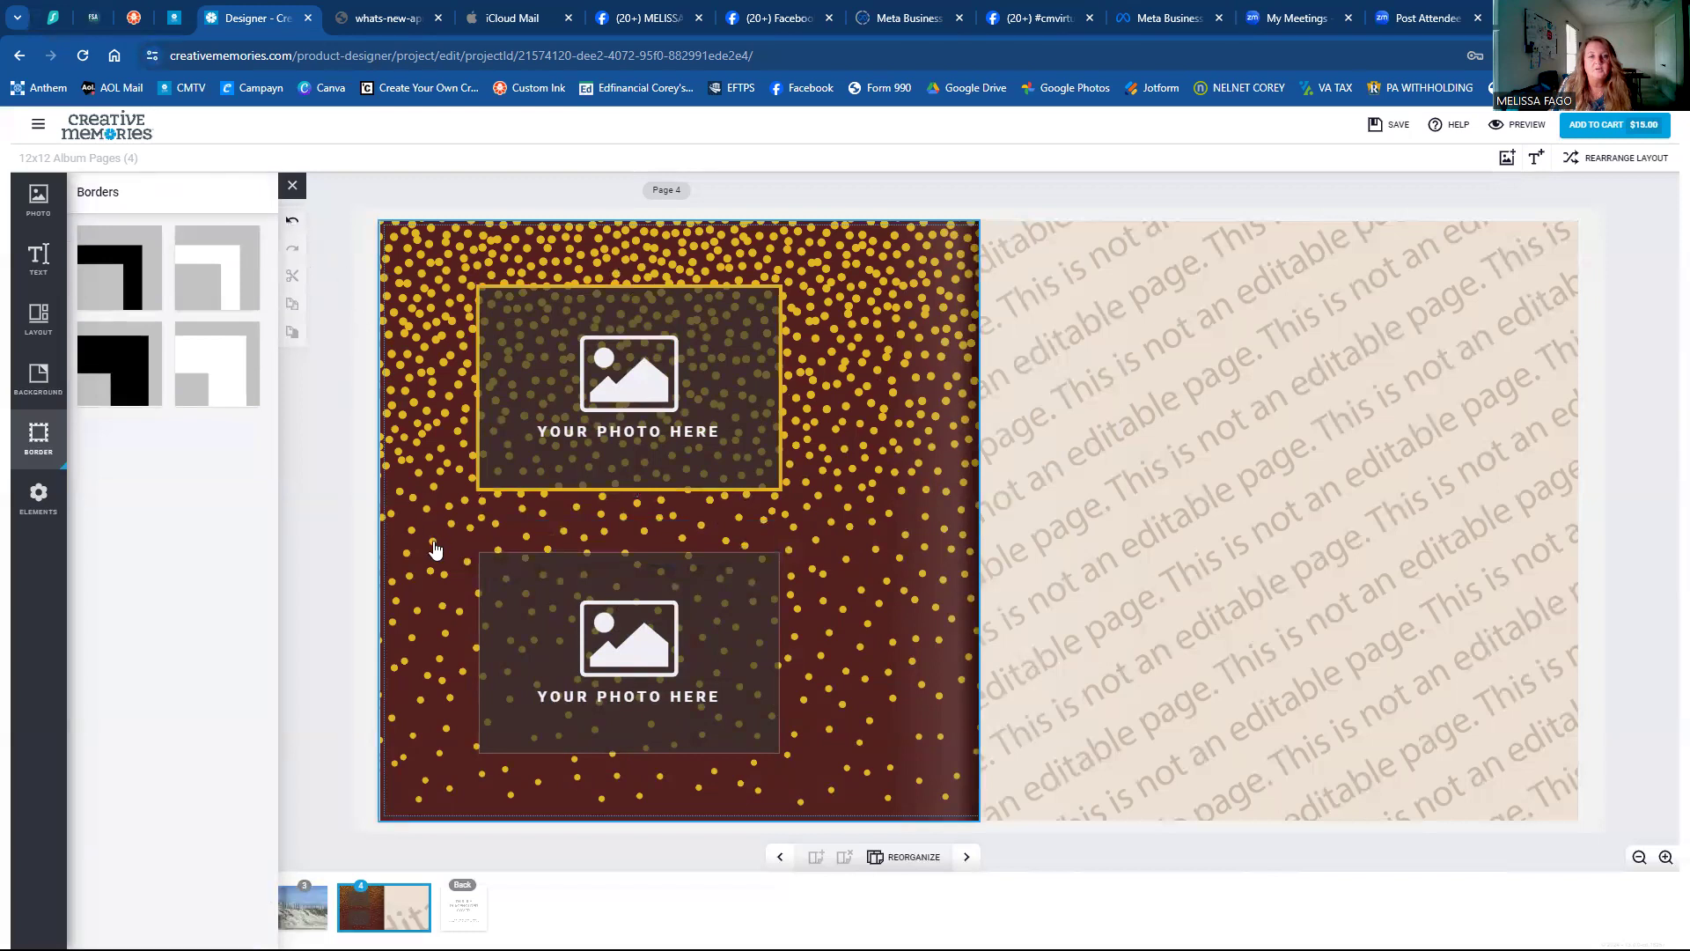
Apply the gold border to both photo frames with Apply to All.
click(523, 604)
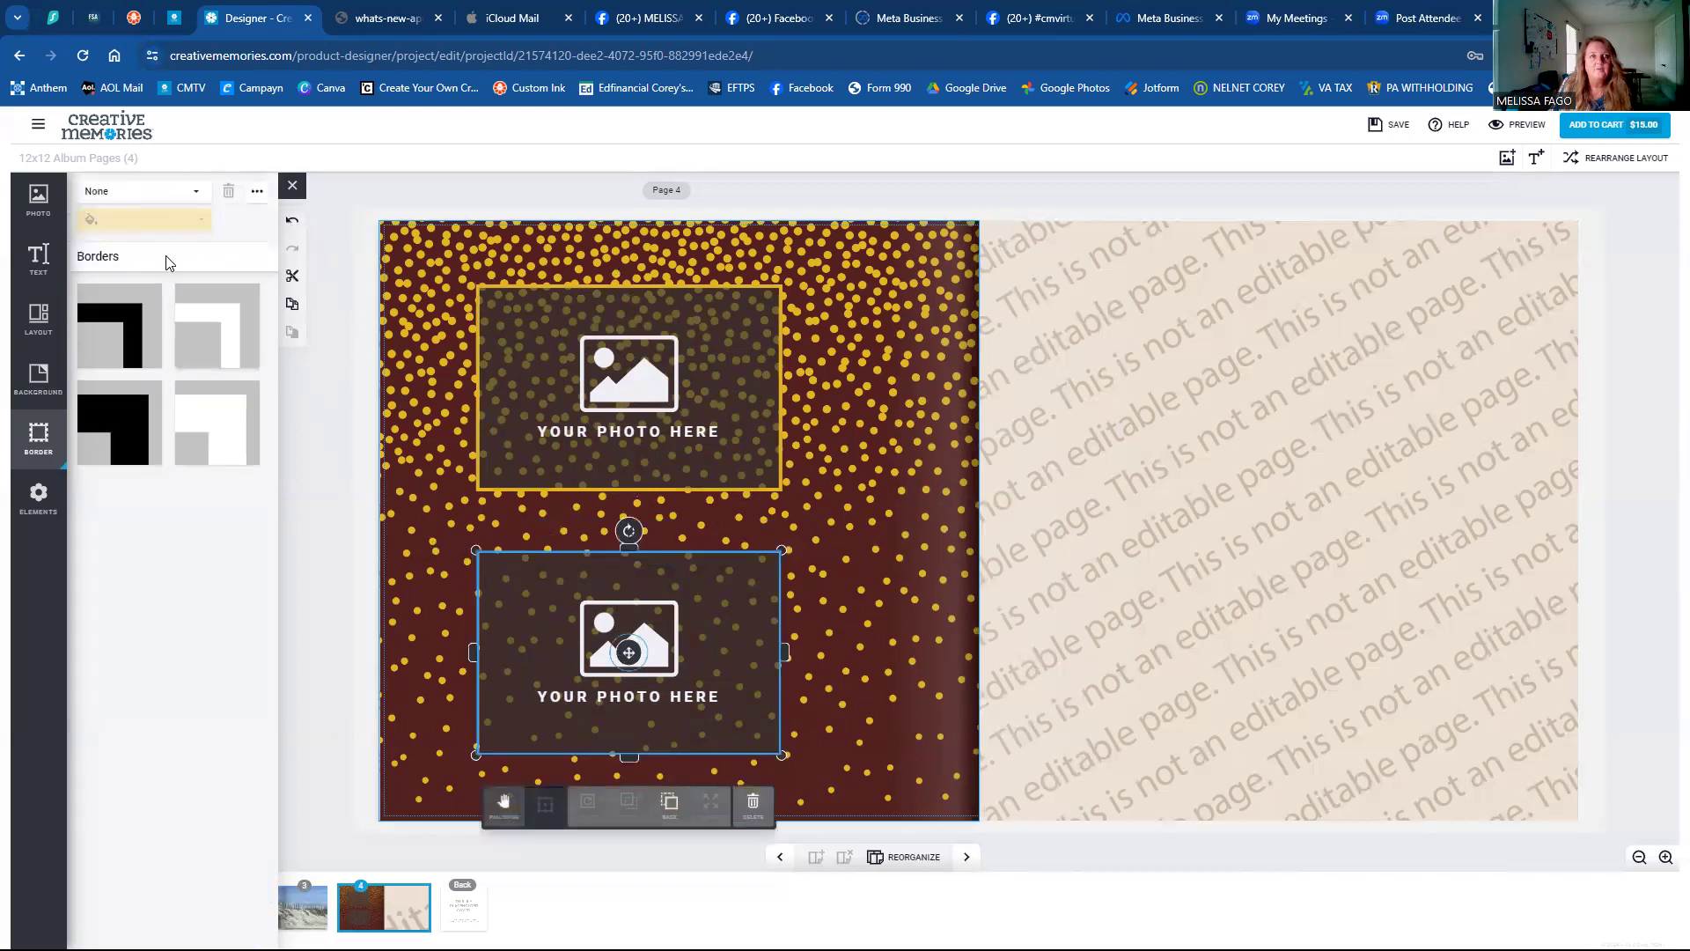
click(503, 370)
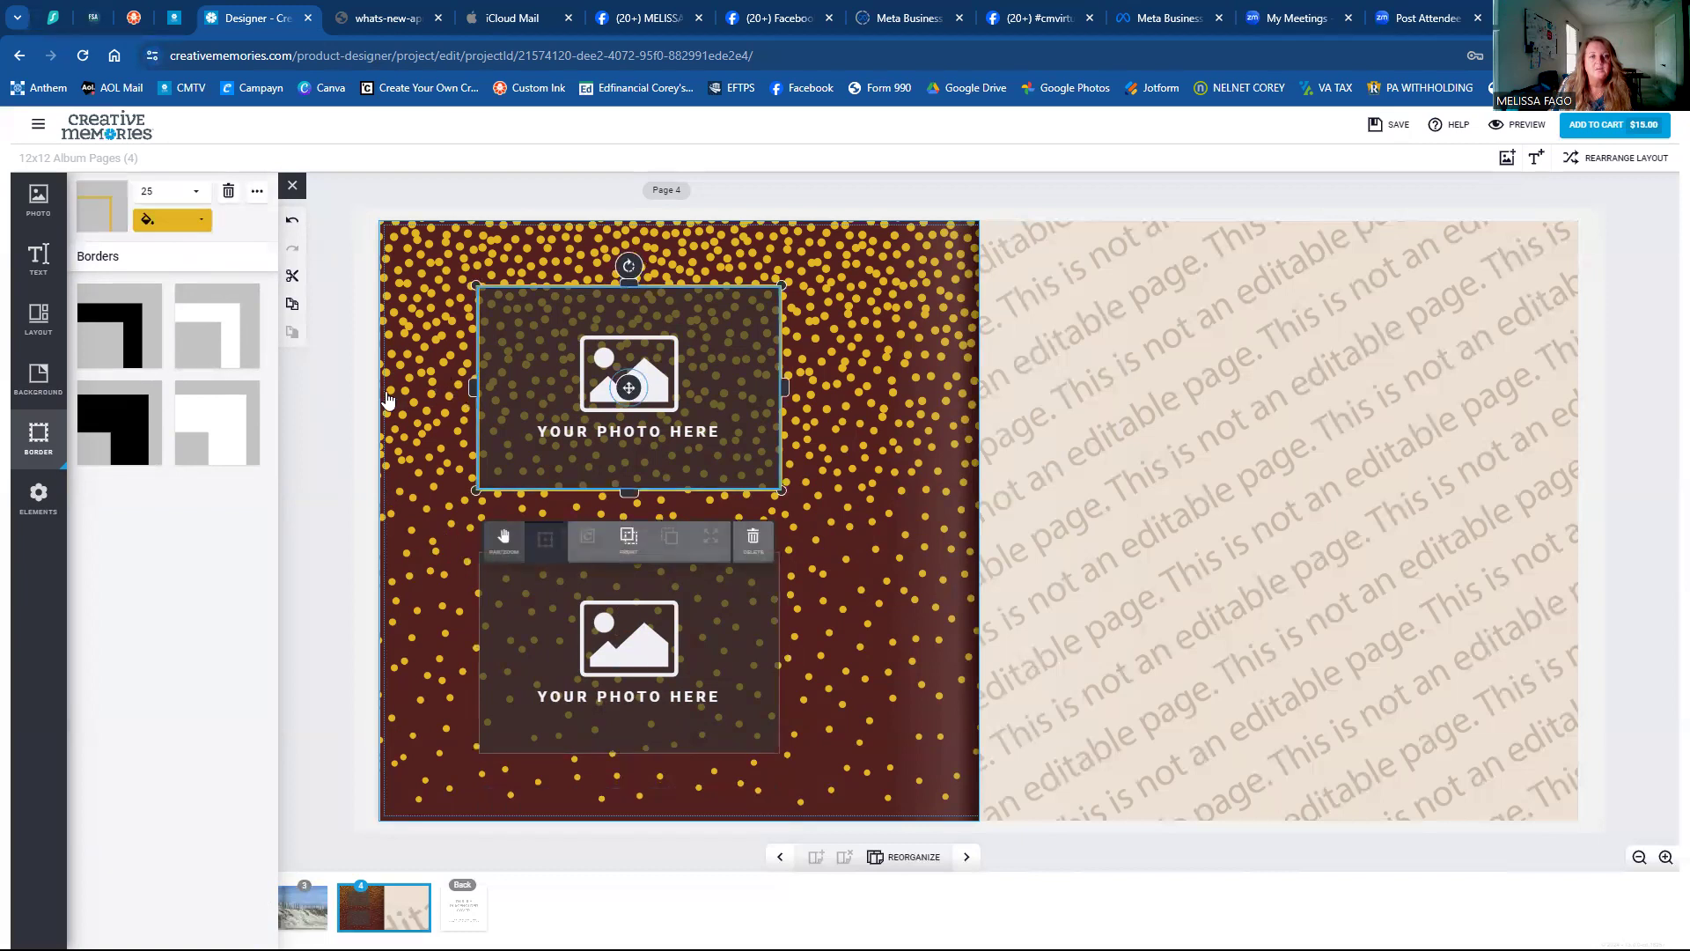
click(256, 193)
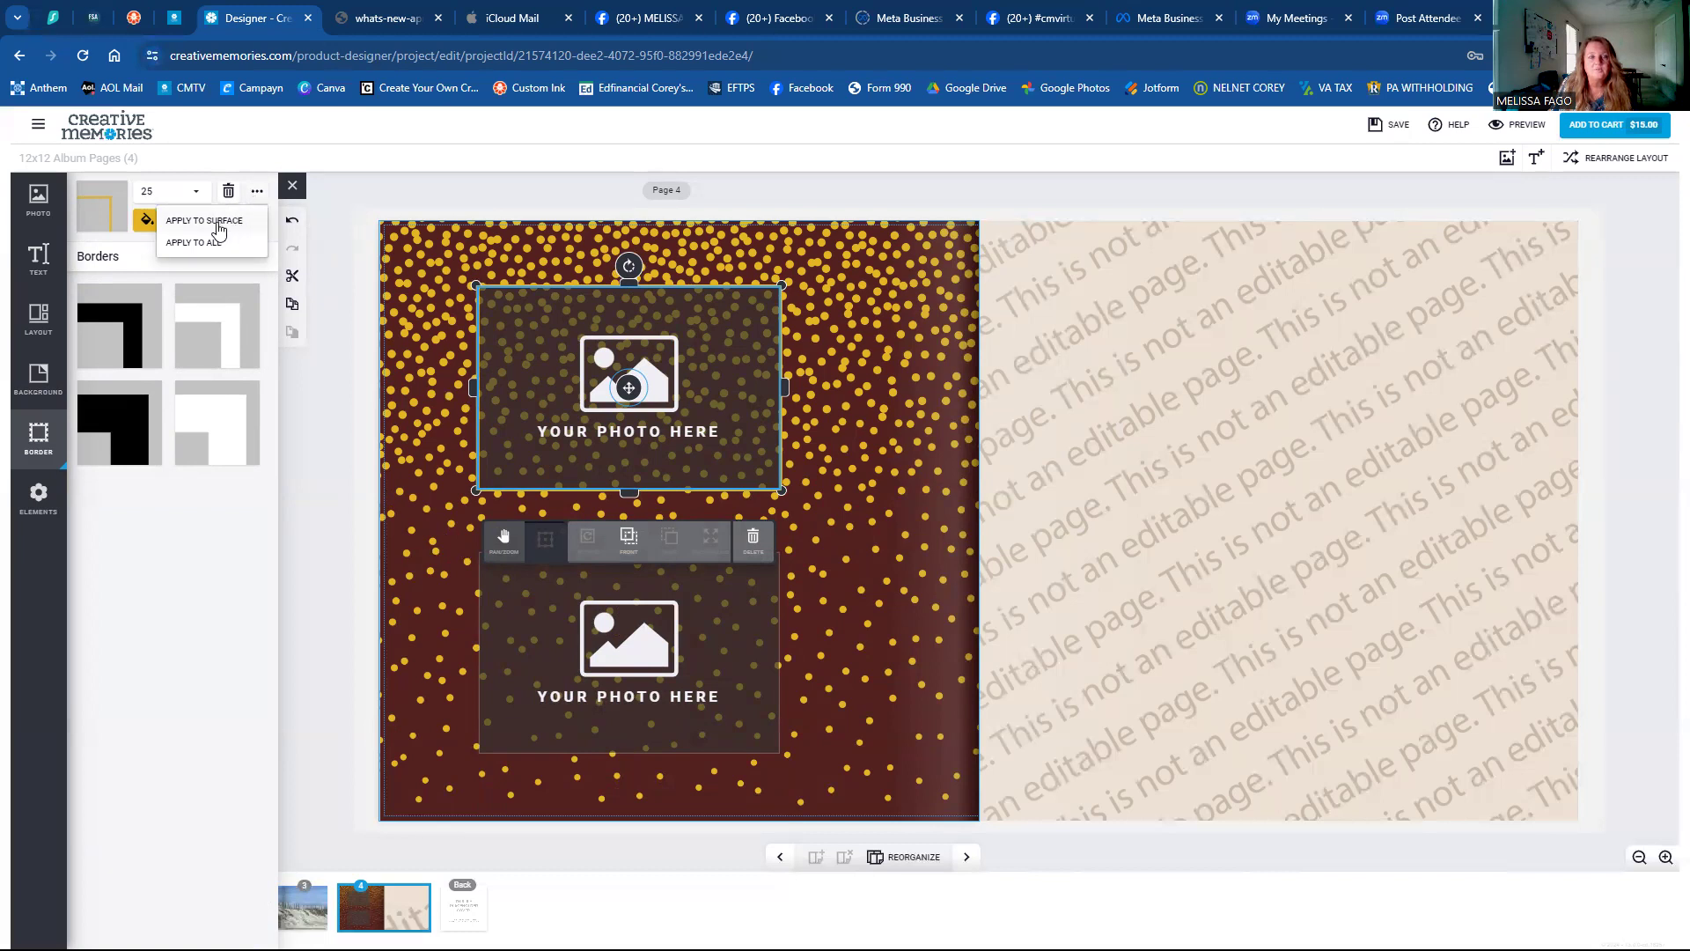
click(196, 221)
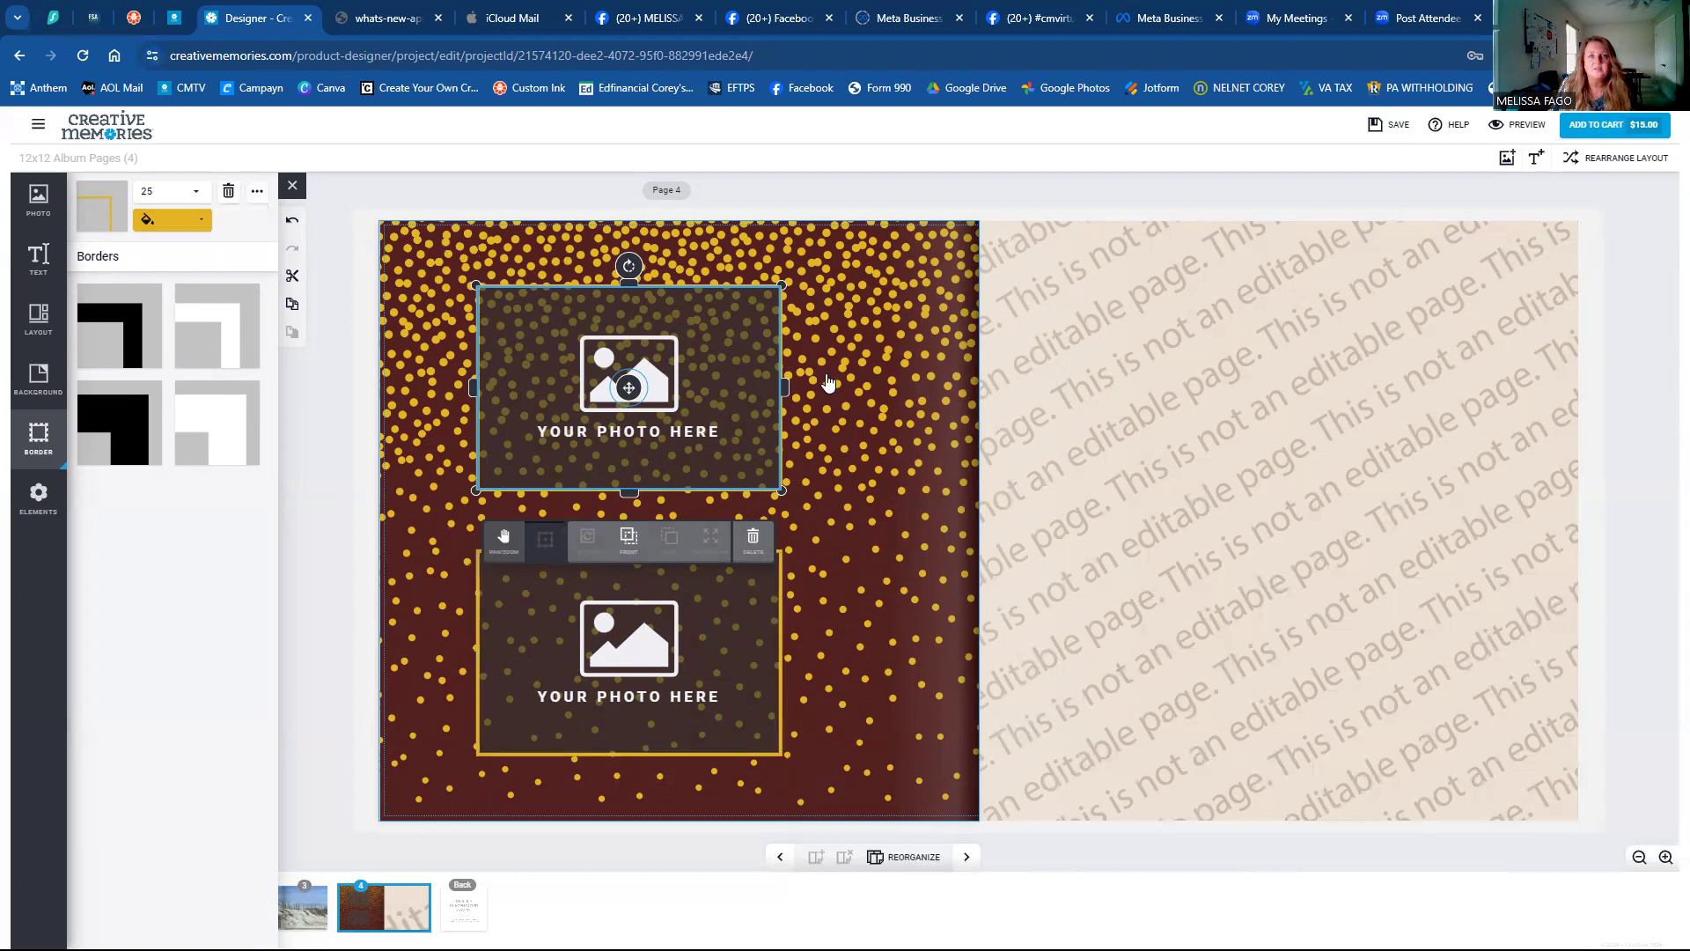
click(434, 539)
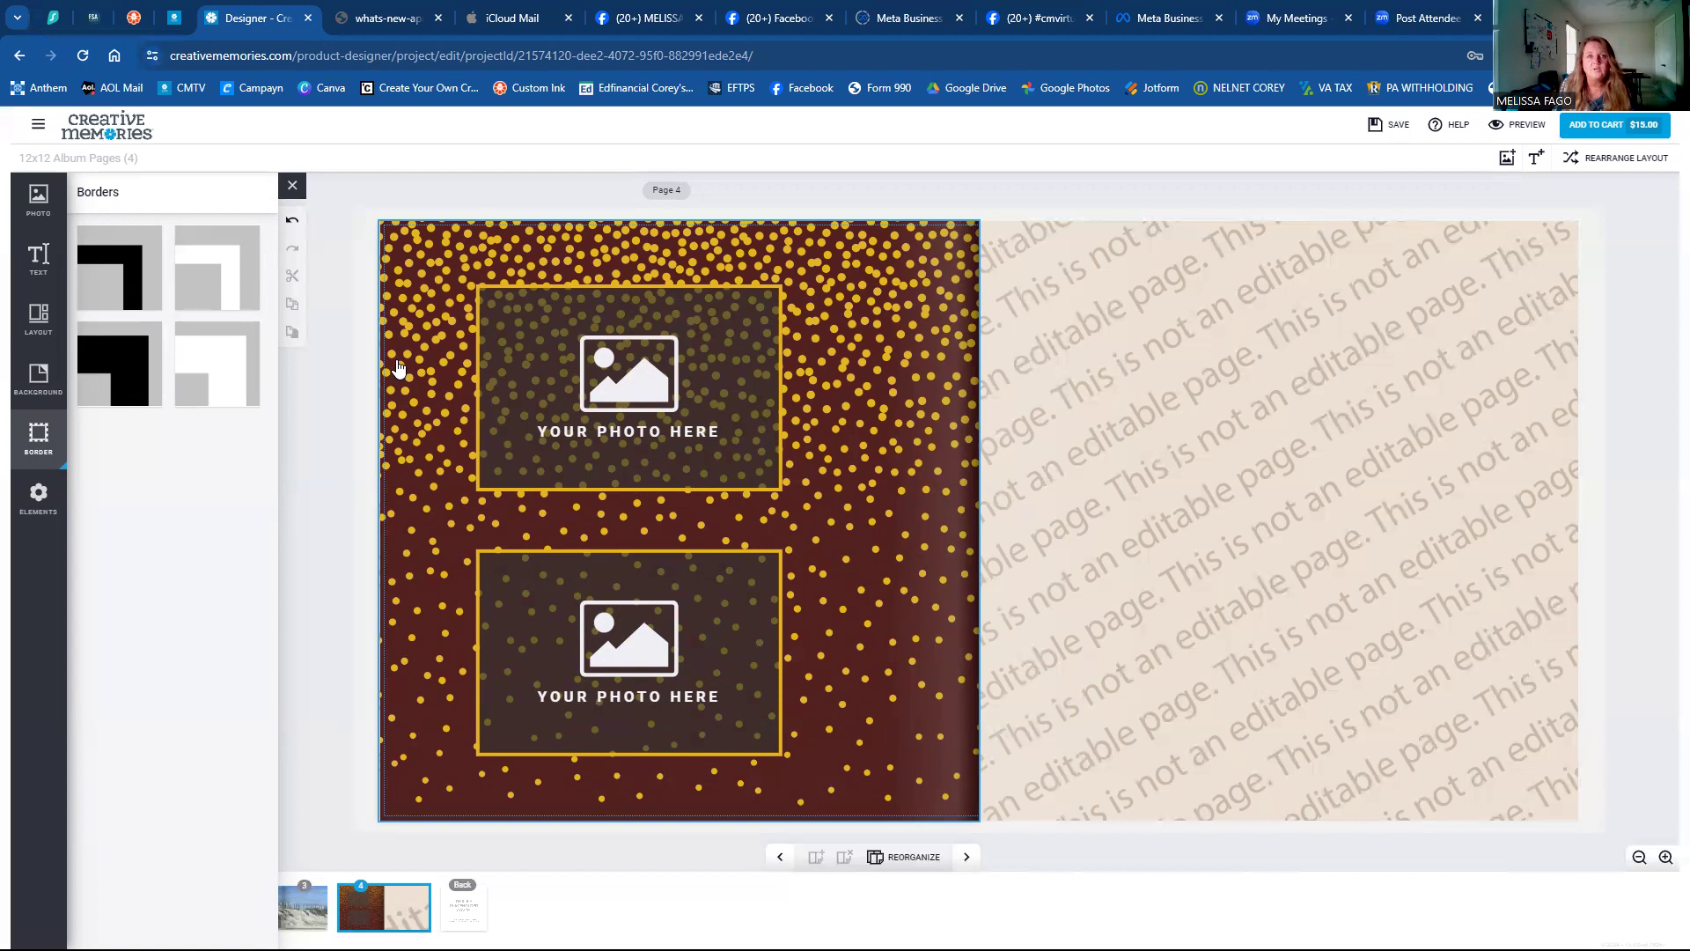
Set the lower frame's border width to 50 and apply it to both frames.
click(526, 603)
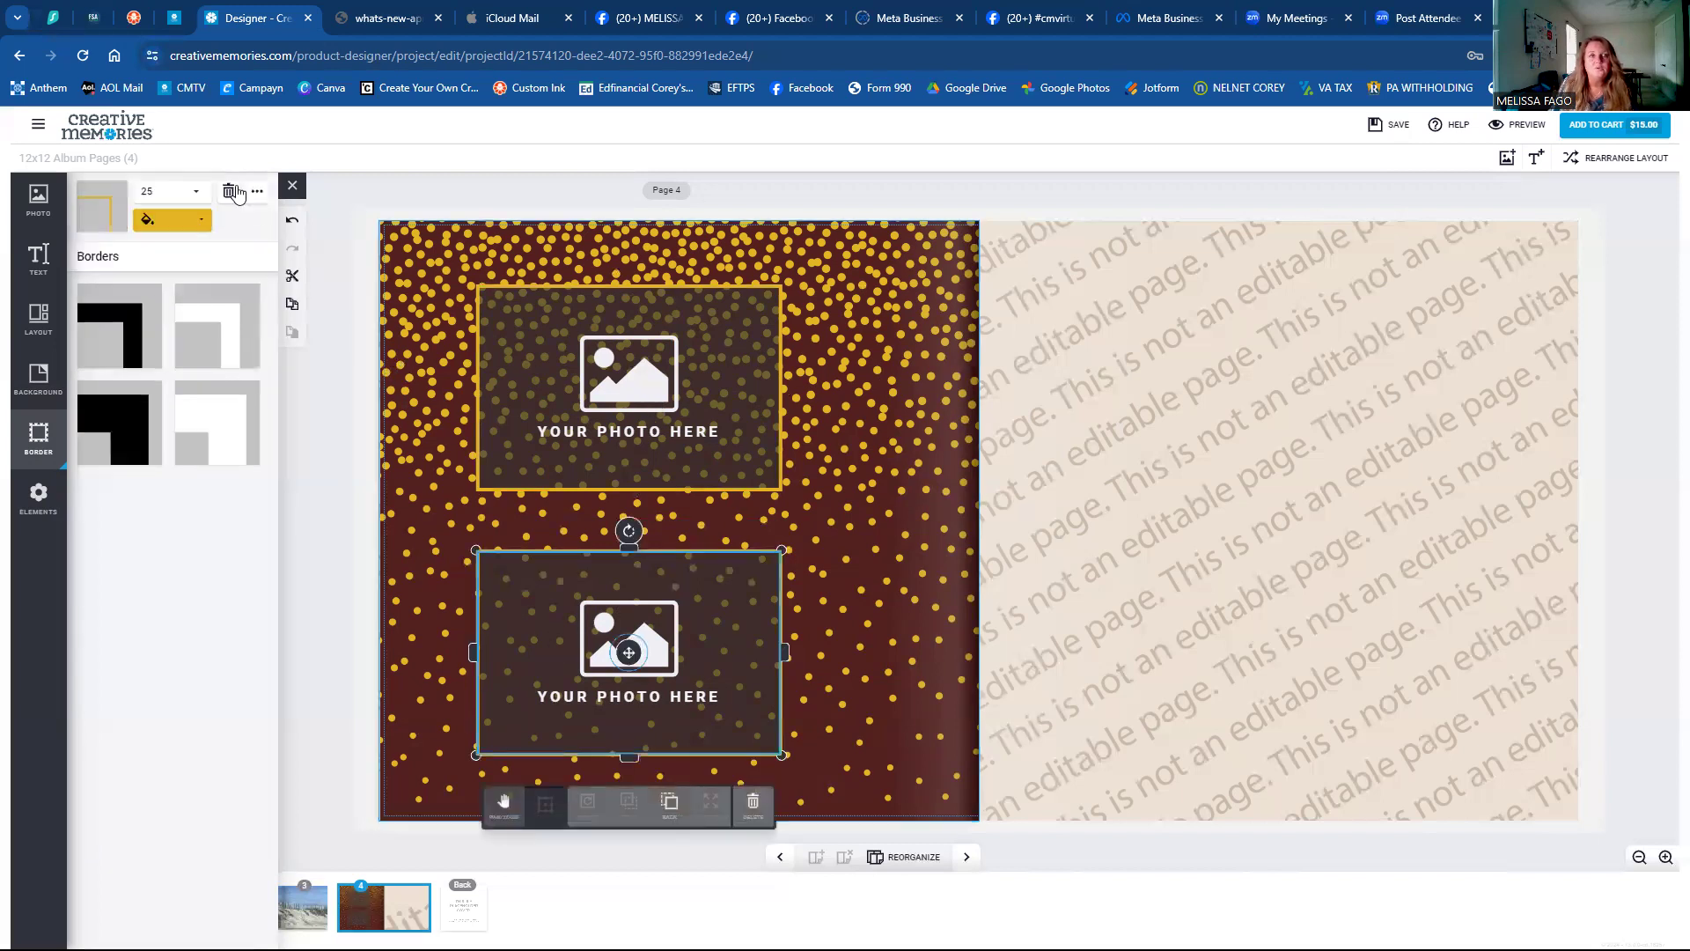
click(257, 194)
click(258, 194)
click(184, 193)
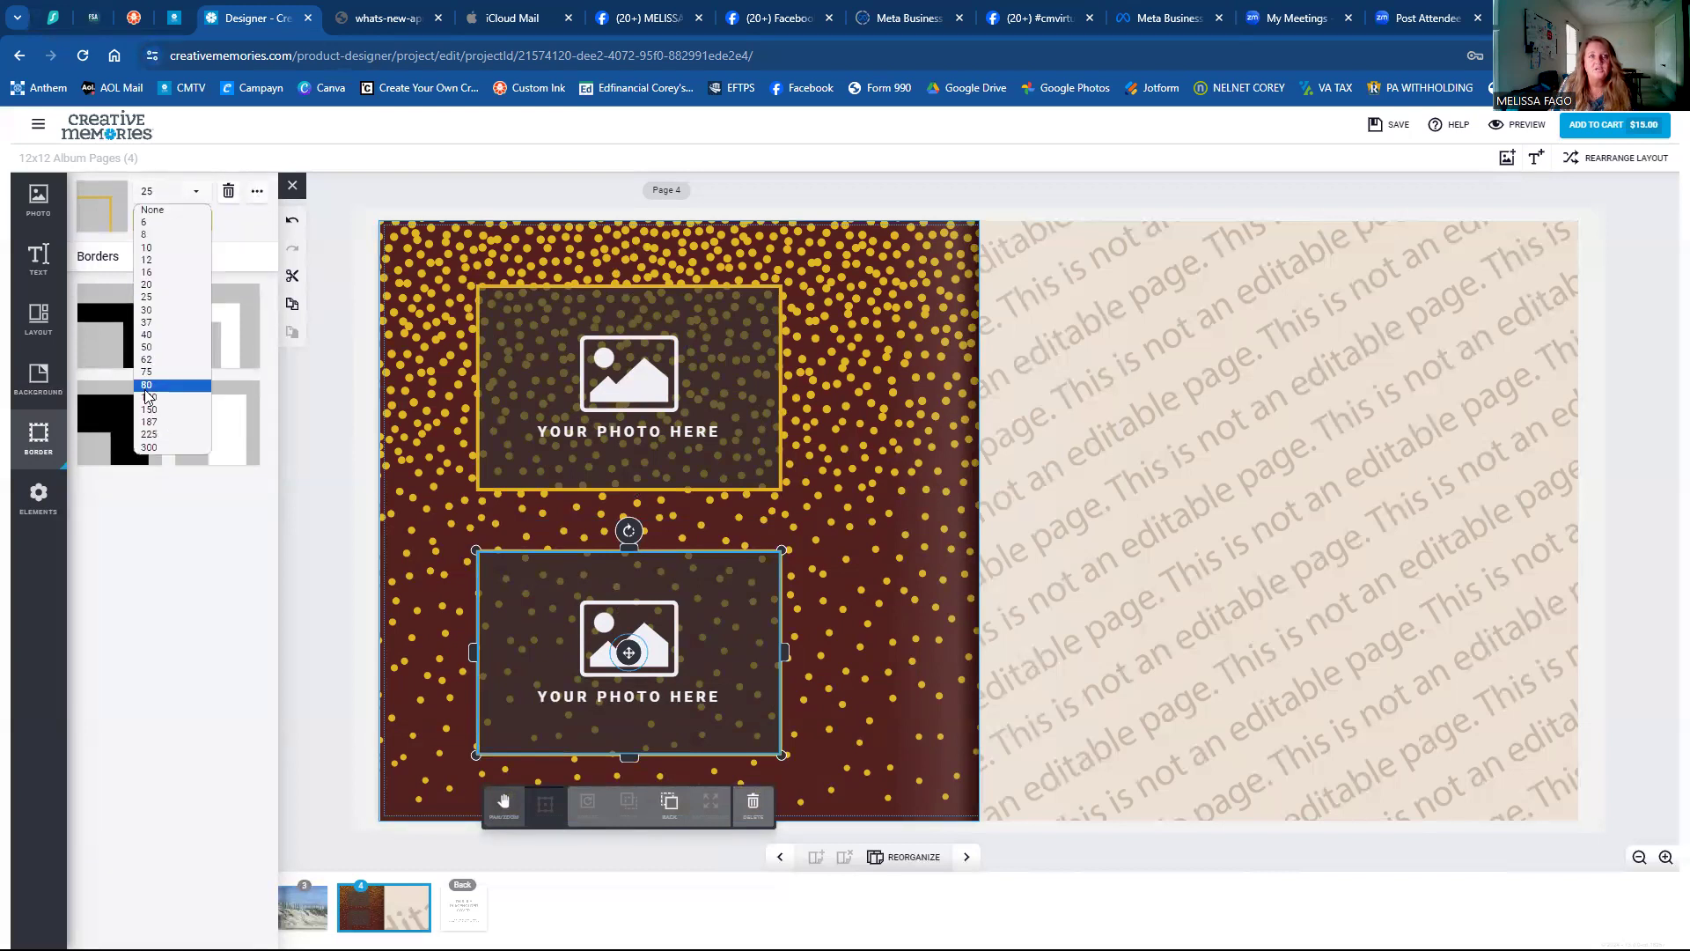
click(147, 346)
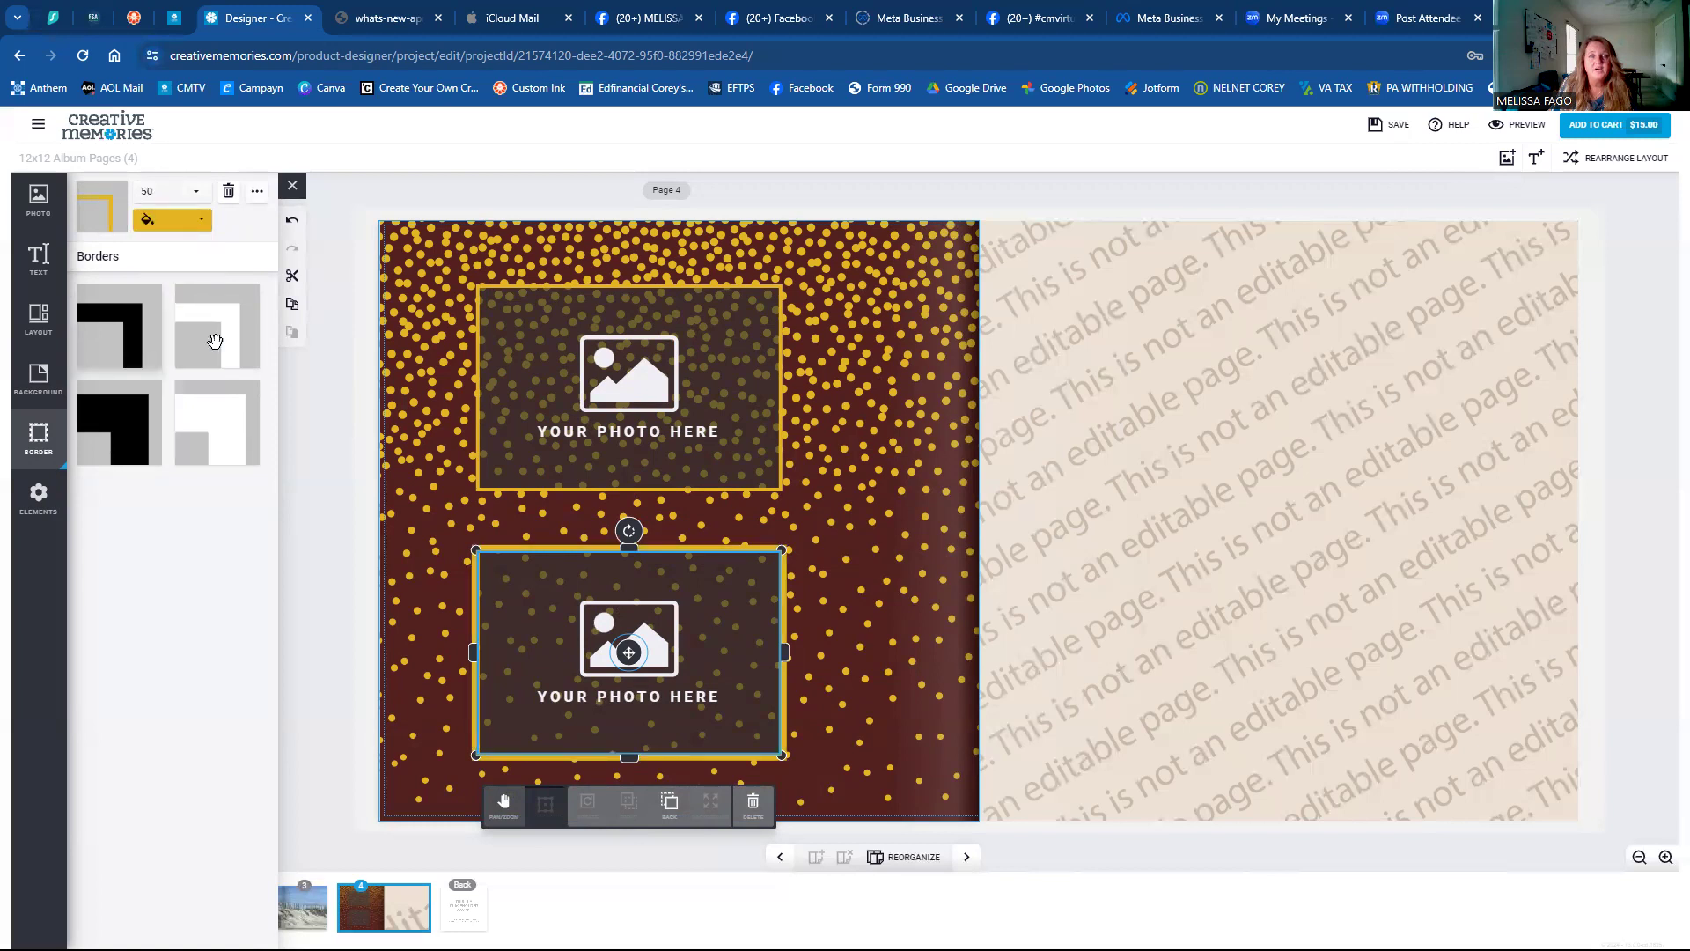
click(256, 193)
click(255, 194)
click(255, 195)
click(244, 228)
click(917, 453)
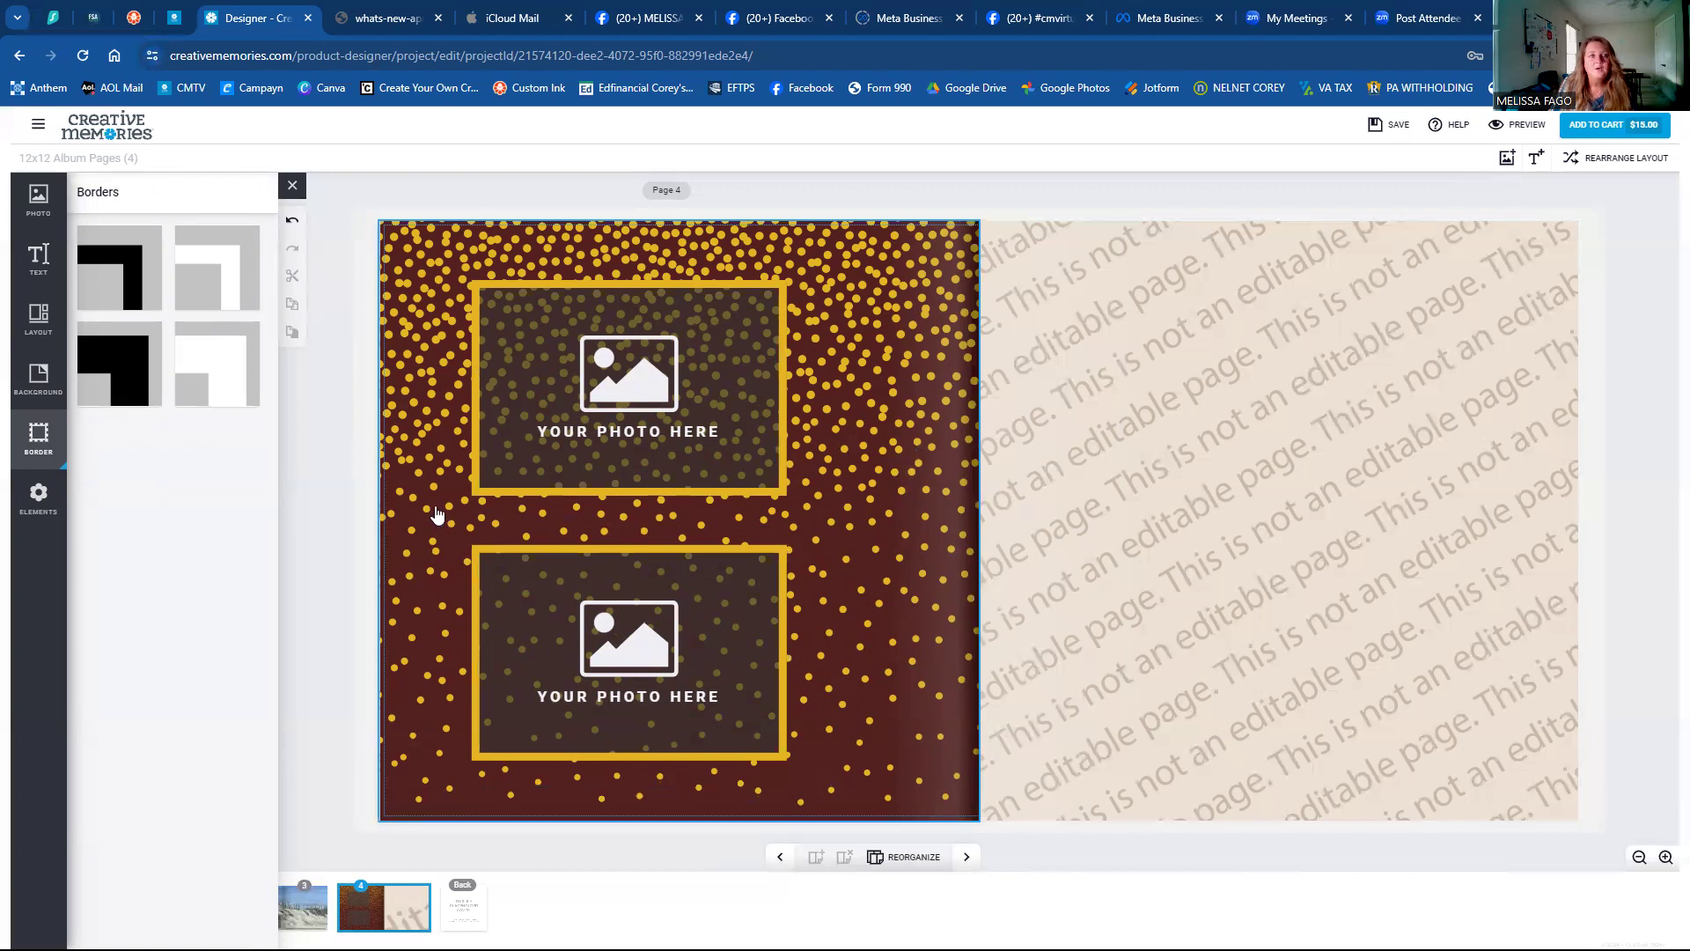
Scroll the Add Element list in the Elements panel and open the Sports folder.
click(37, 501)
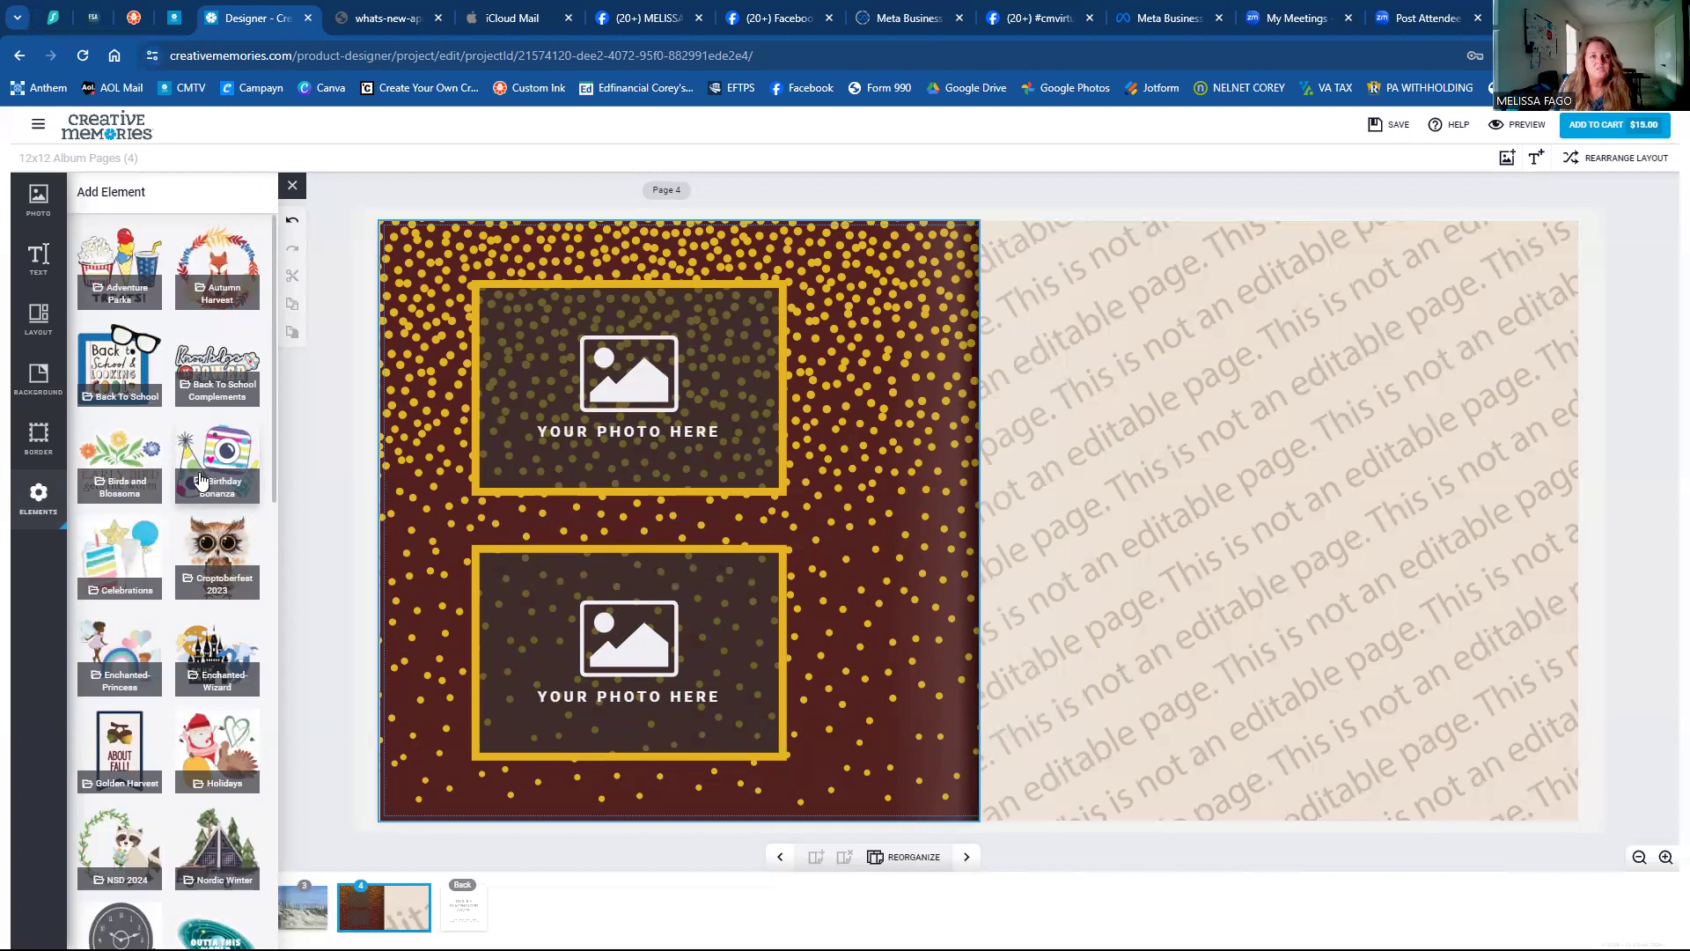
scroll(199, 480, down, 8)
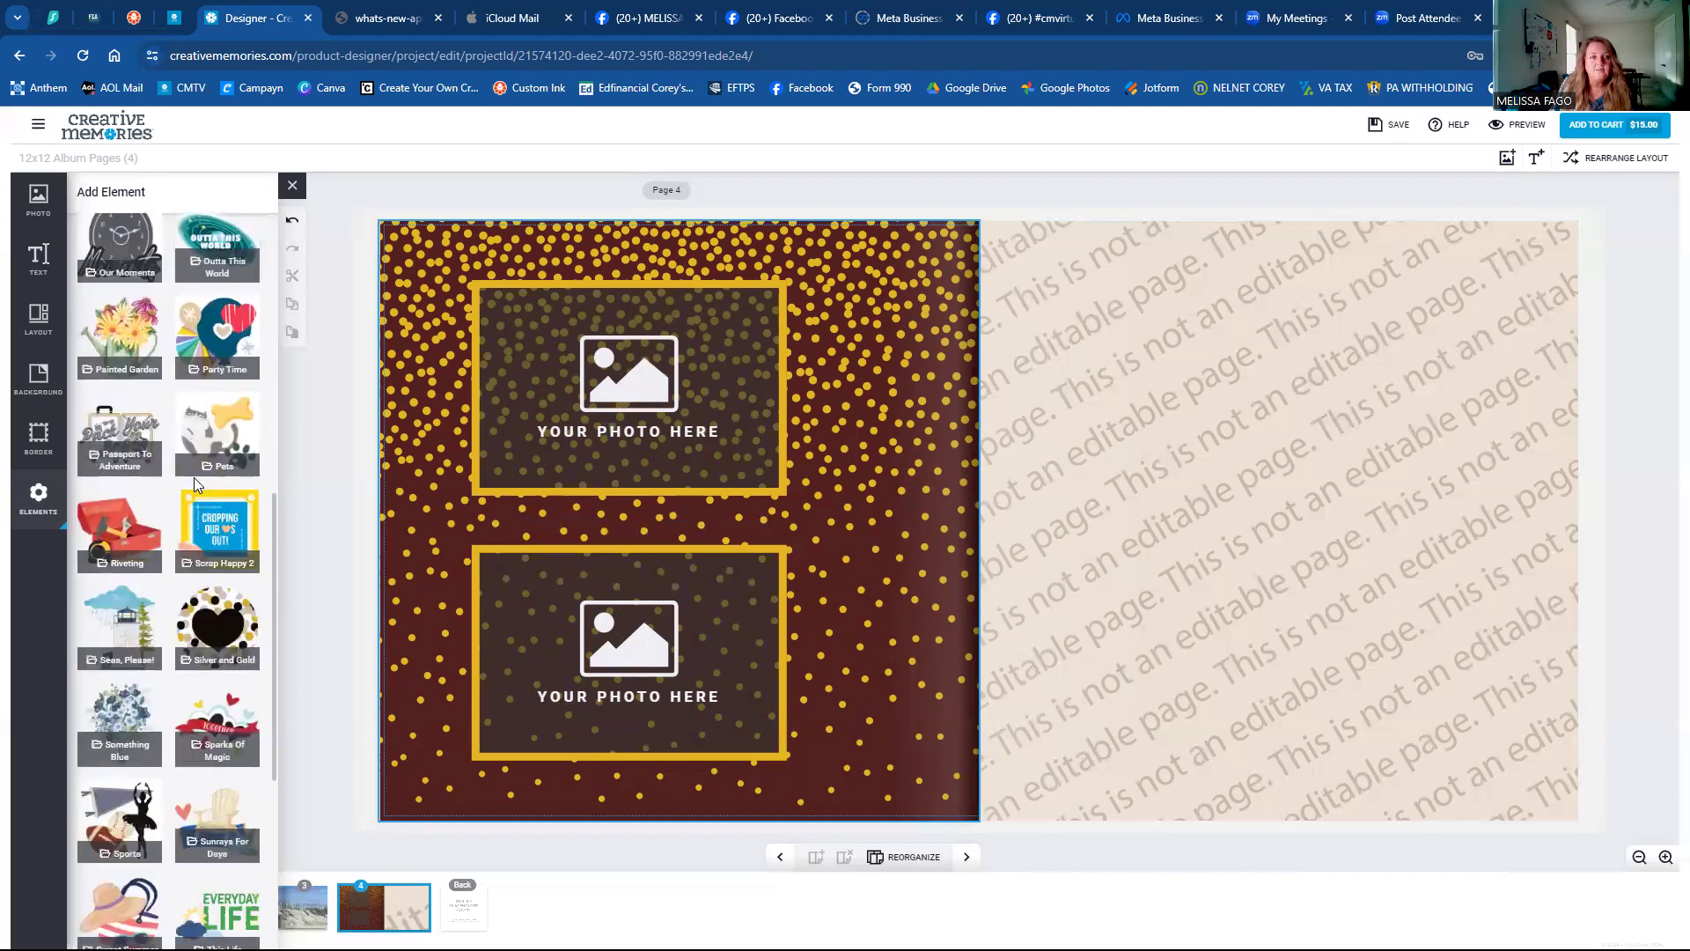
scroll(194, 477, down, 1)
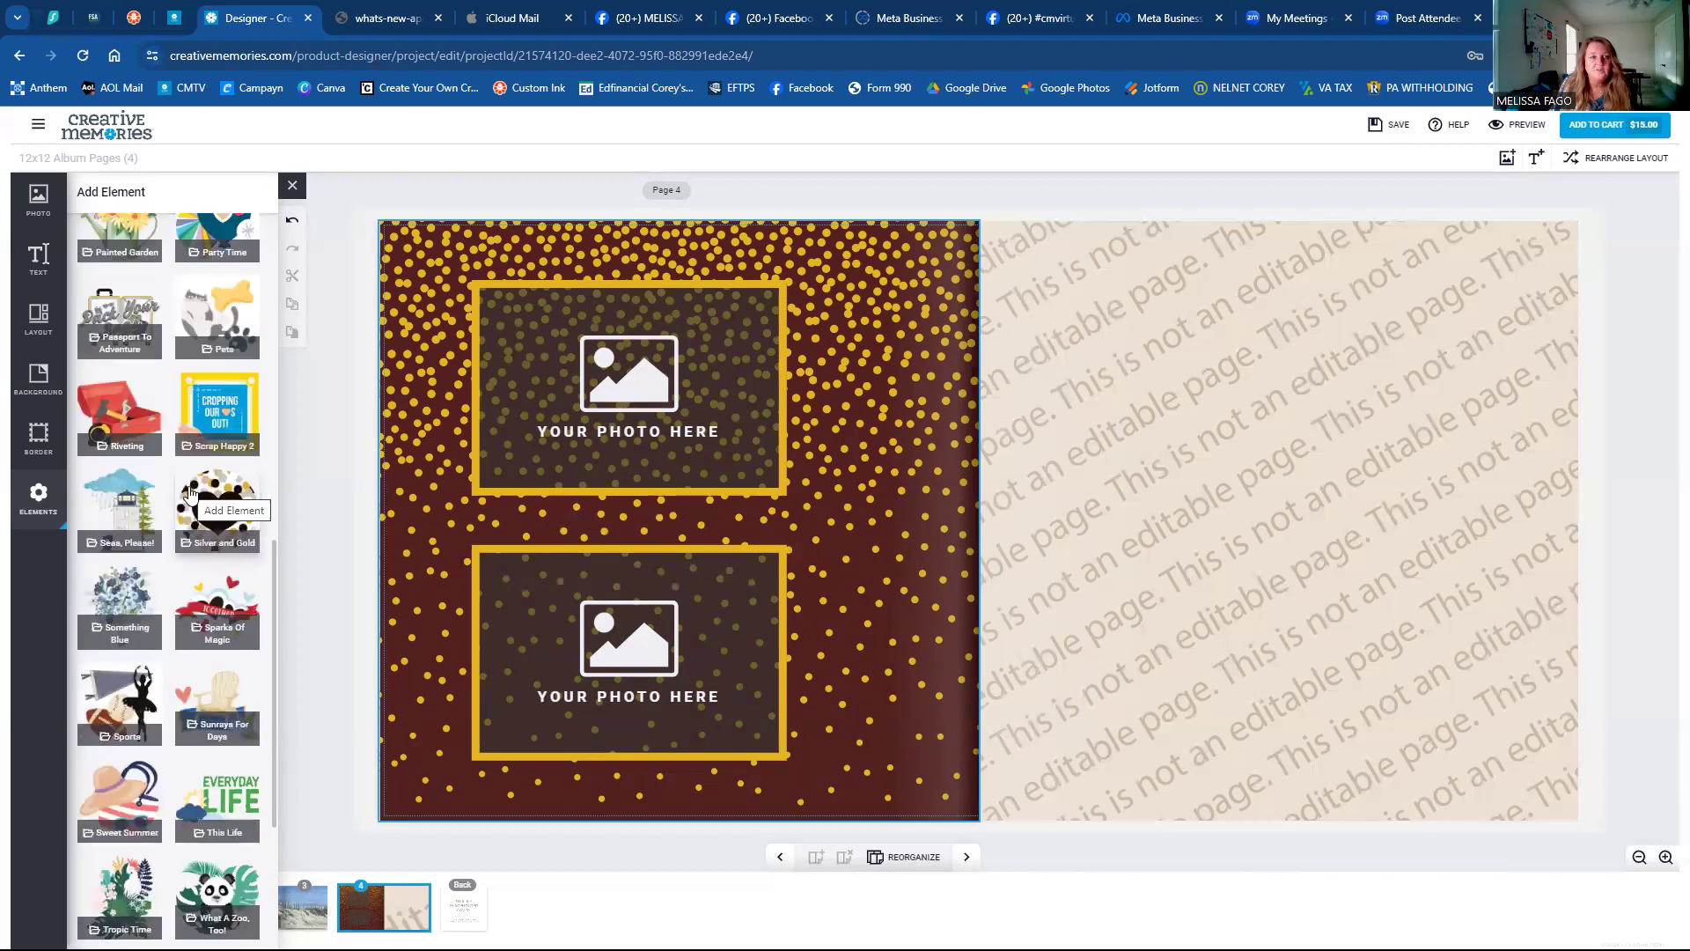
scroll(190, 493, down, 3)
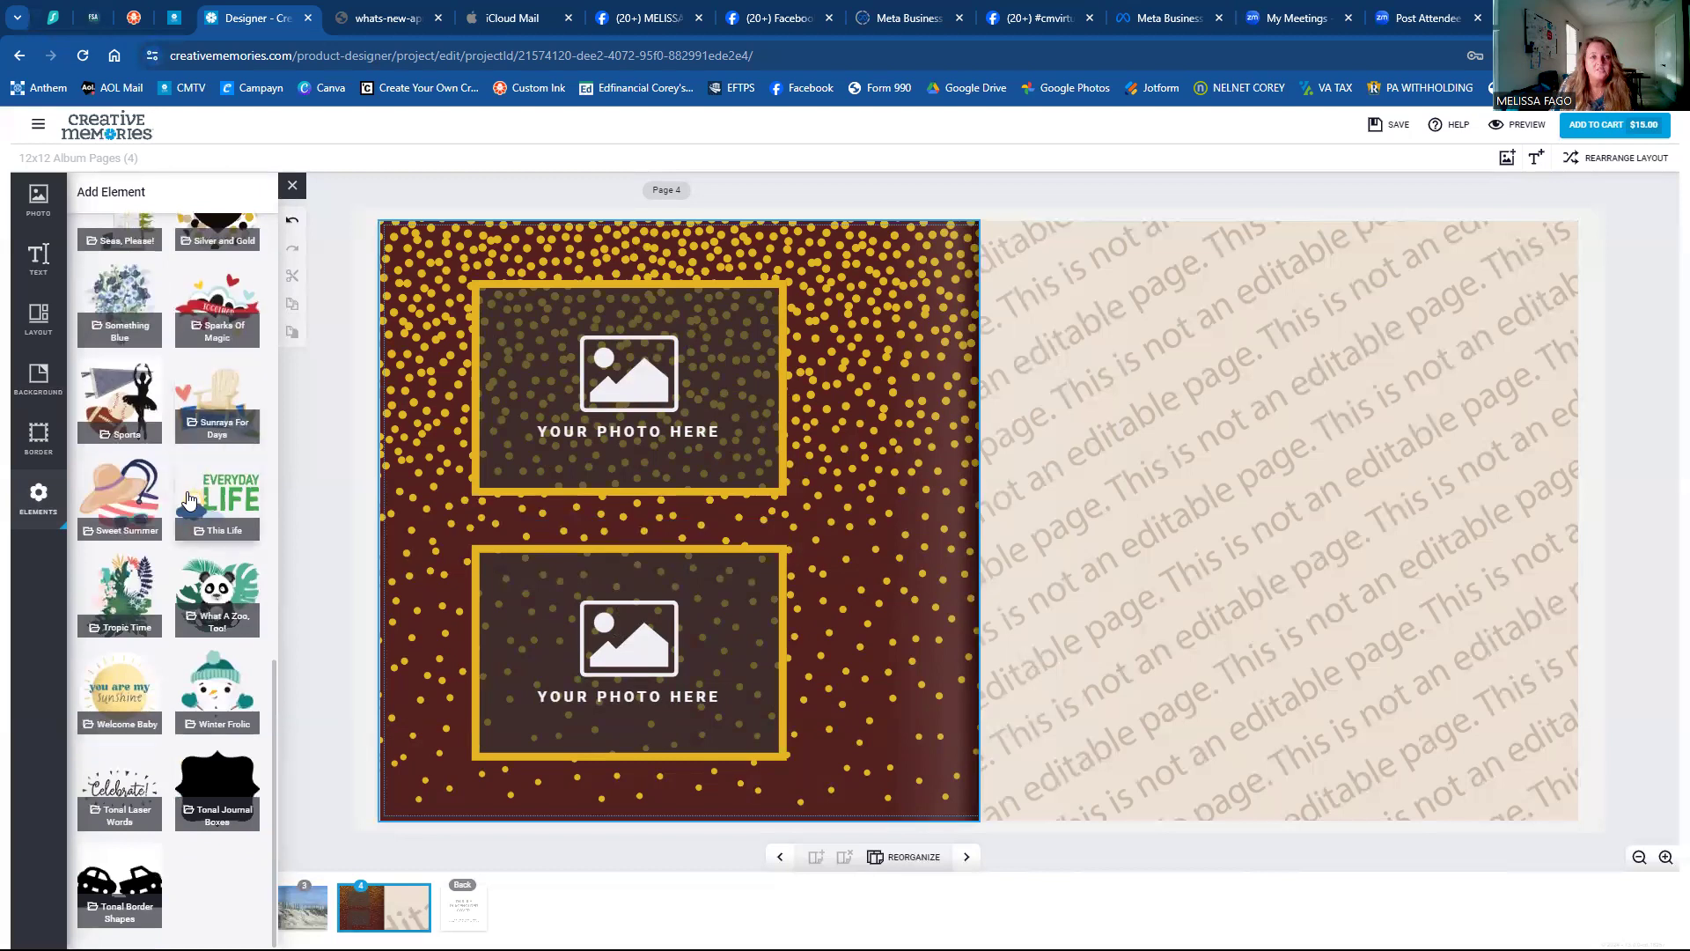
scroll(187, 499, up, 15)
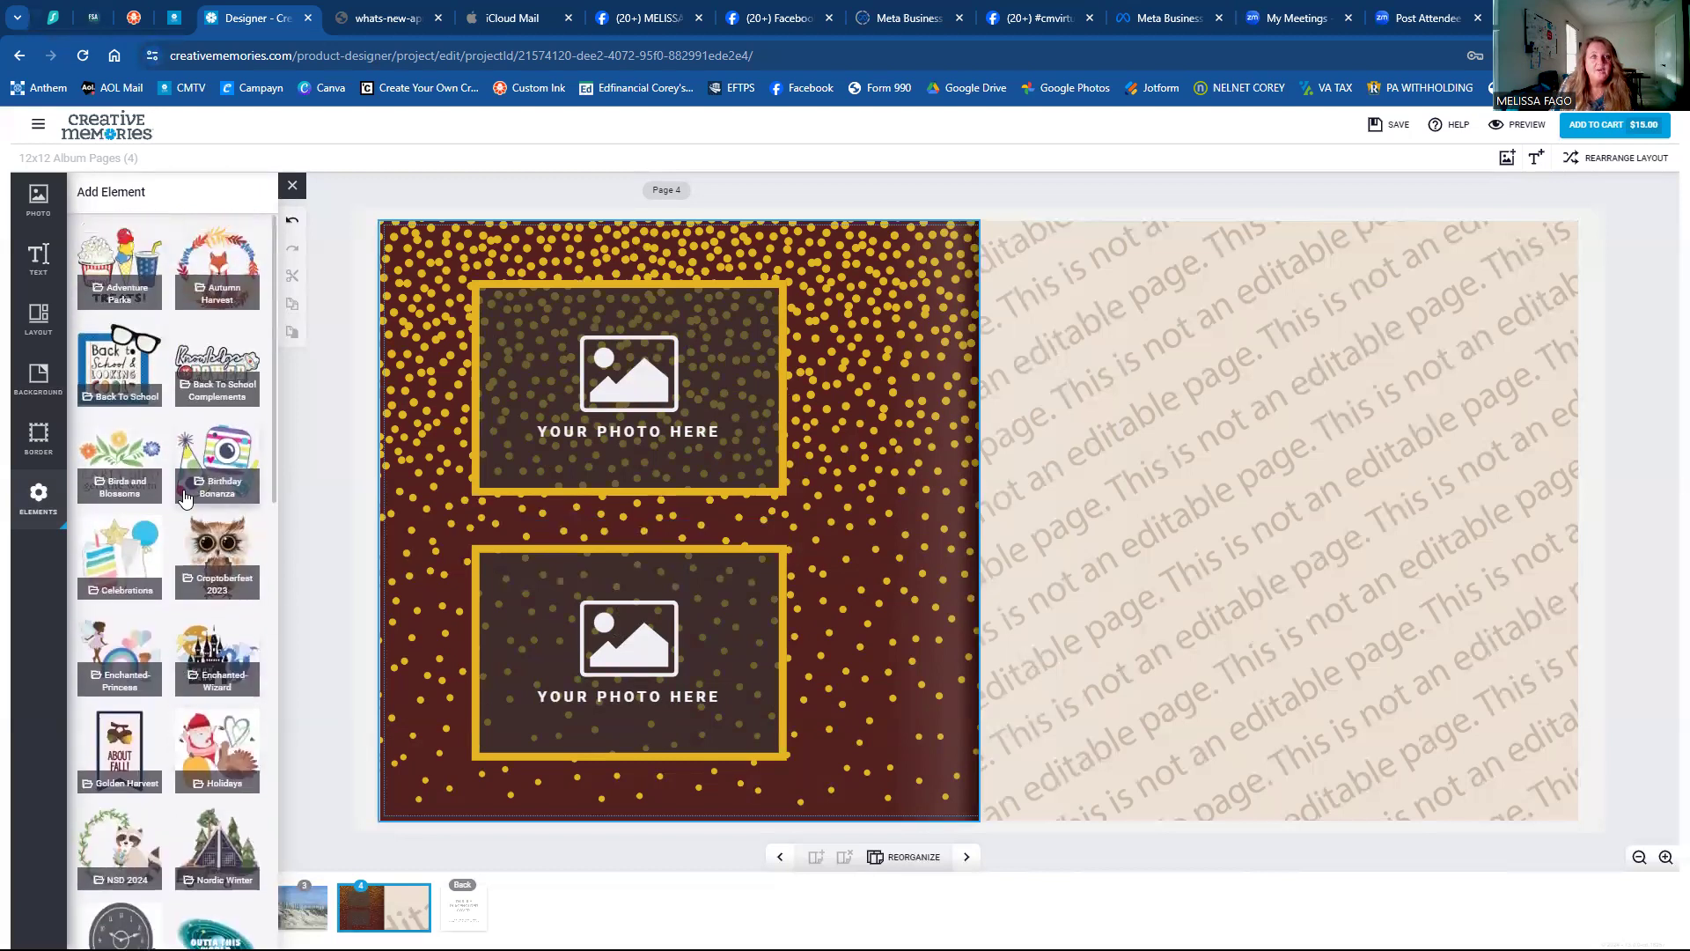
scroll(185, 498, down, 5)
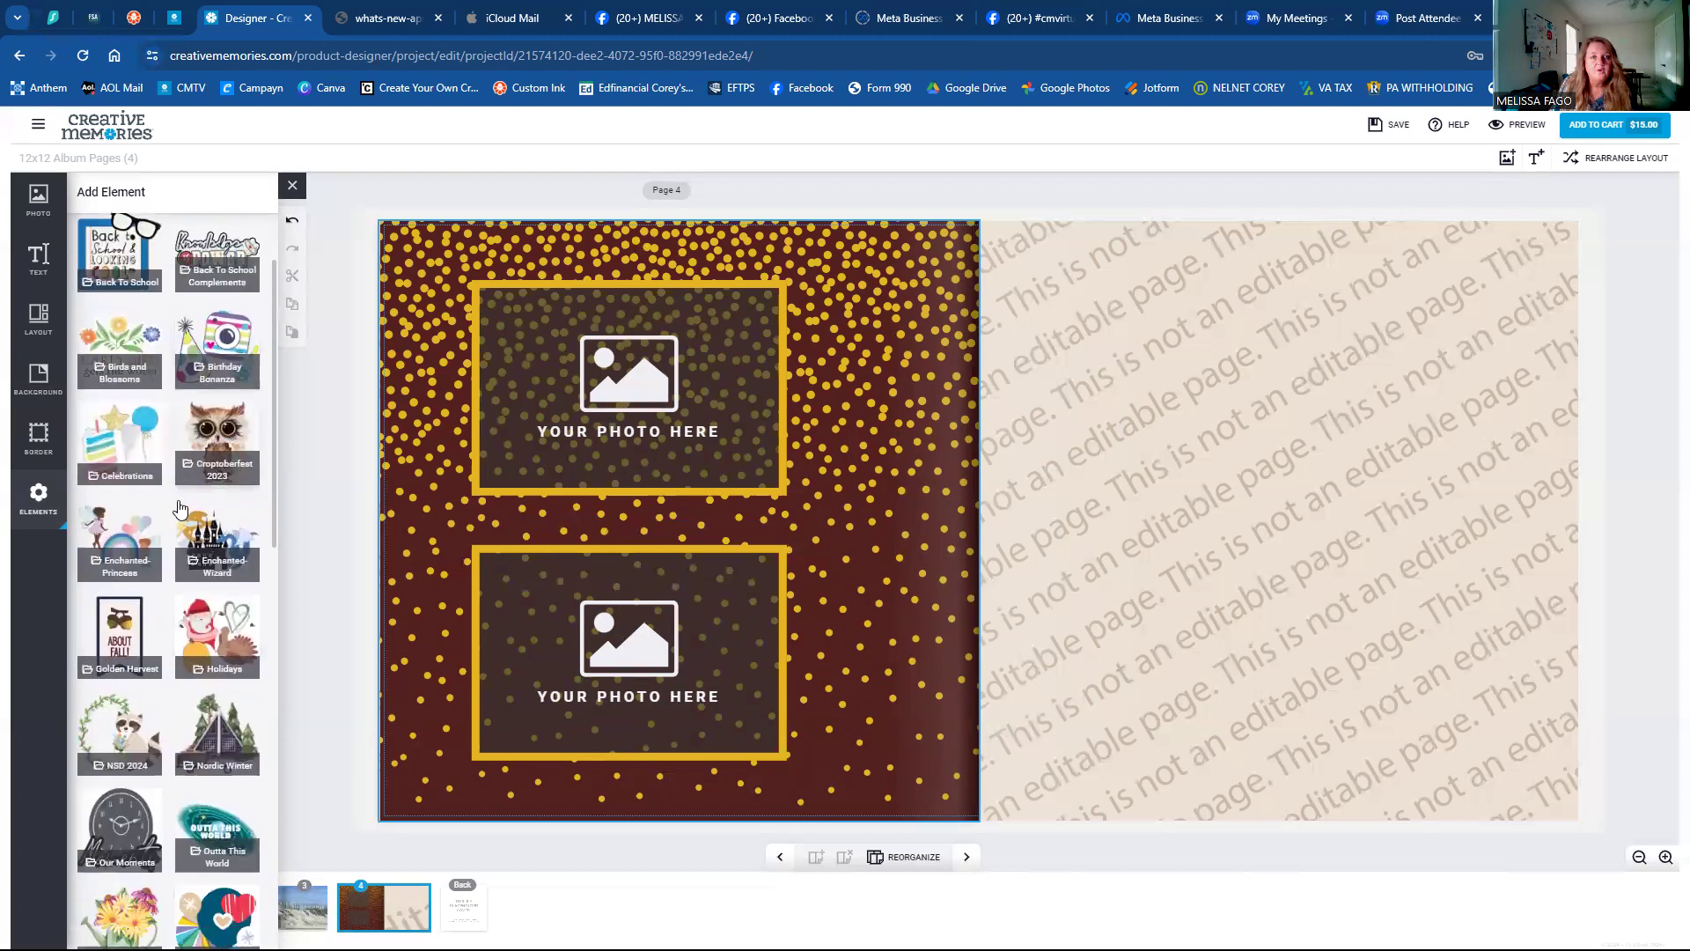
scroll(179, 507, down, 1)
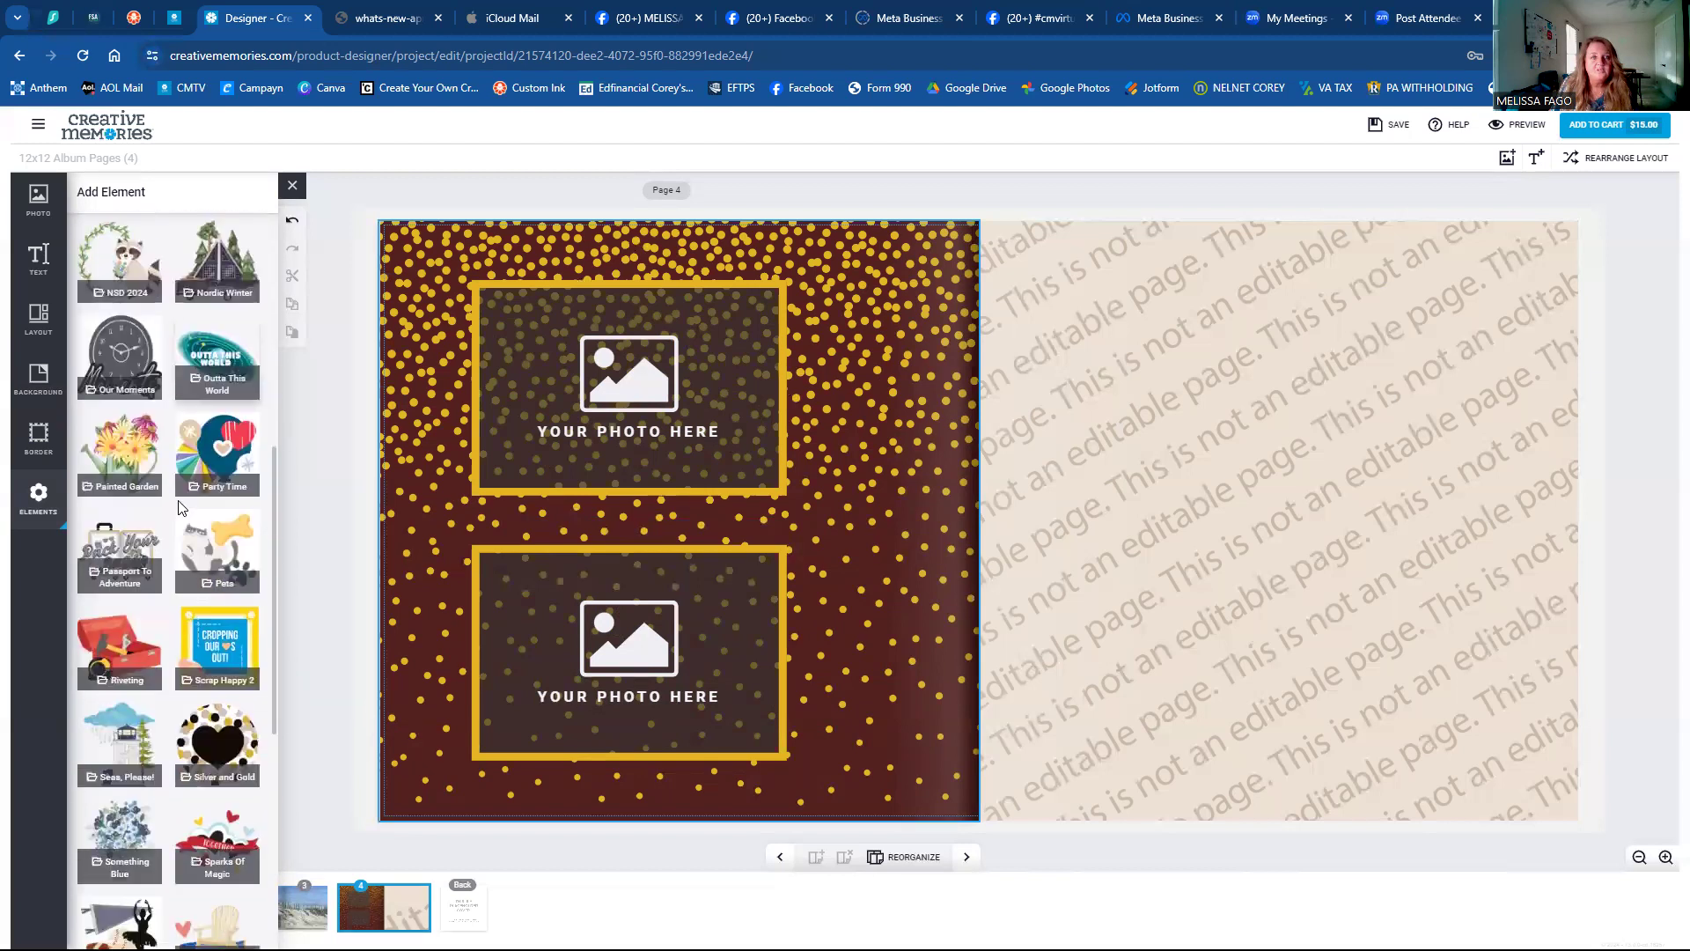
scroll(132, 669, down, 2)
click(123, 715)
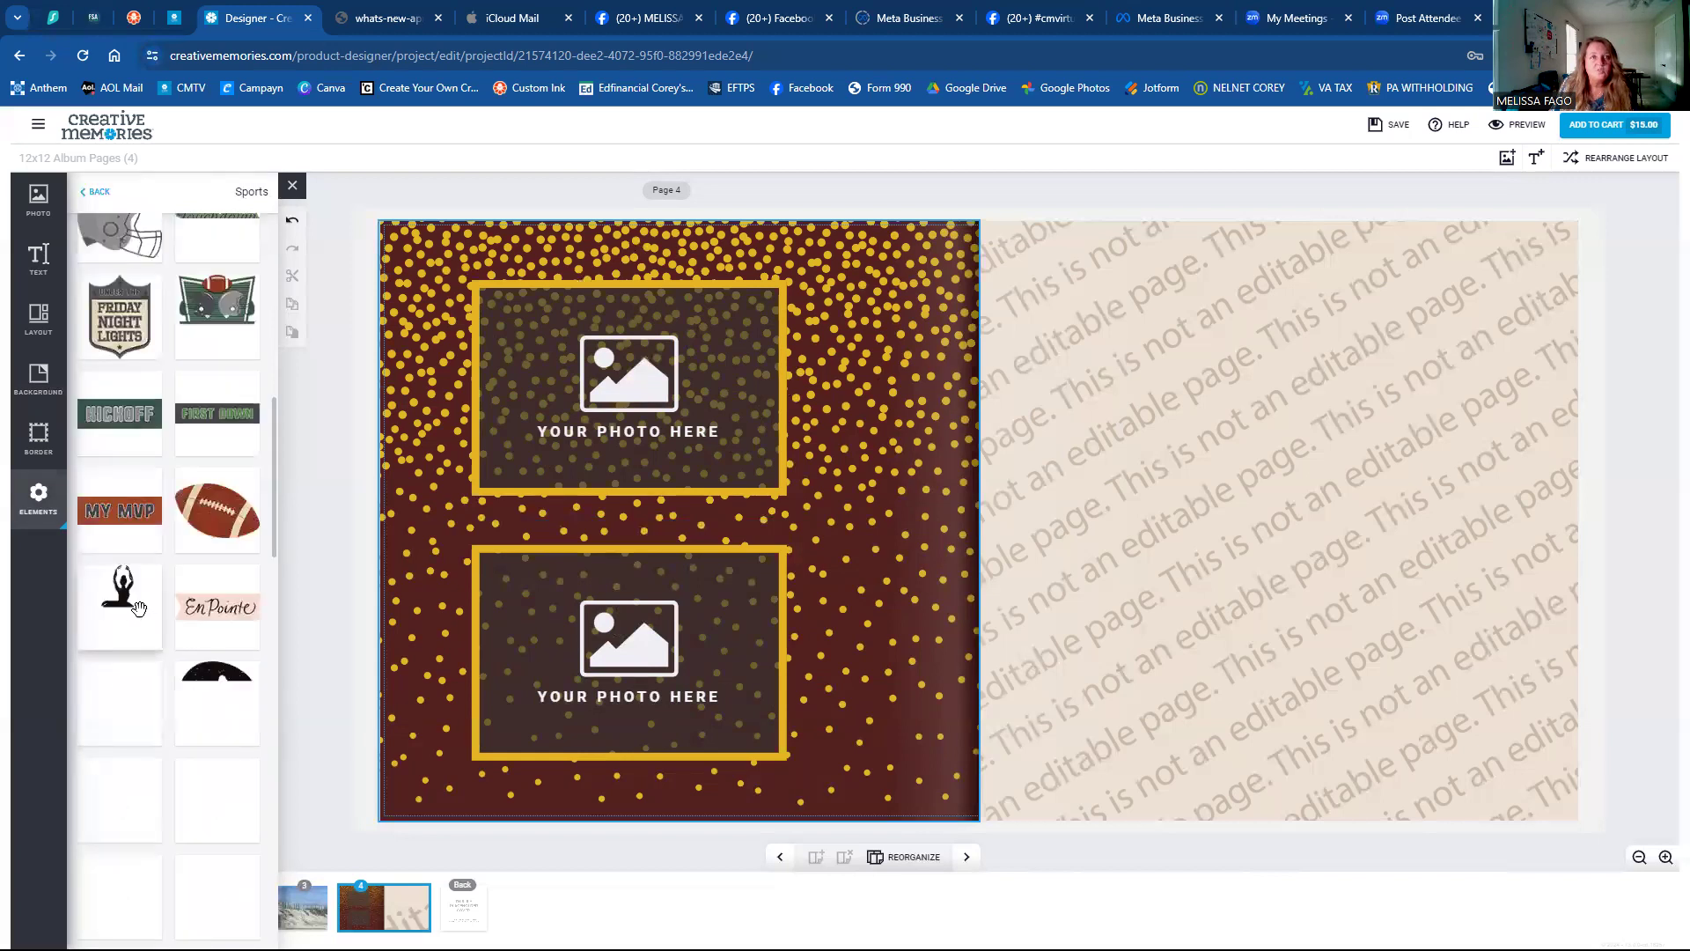
Add the MY TEAM heart sticker from the Sports elements to the page's top-right corner.
scroll(134, 619, up, 10)
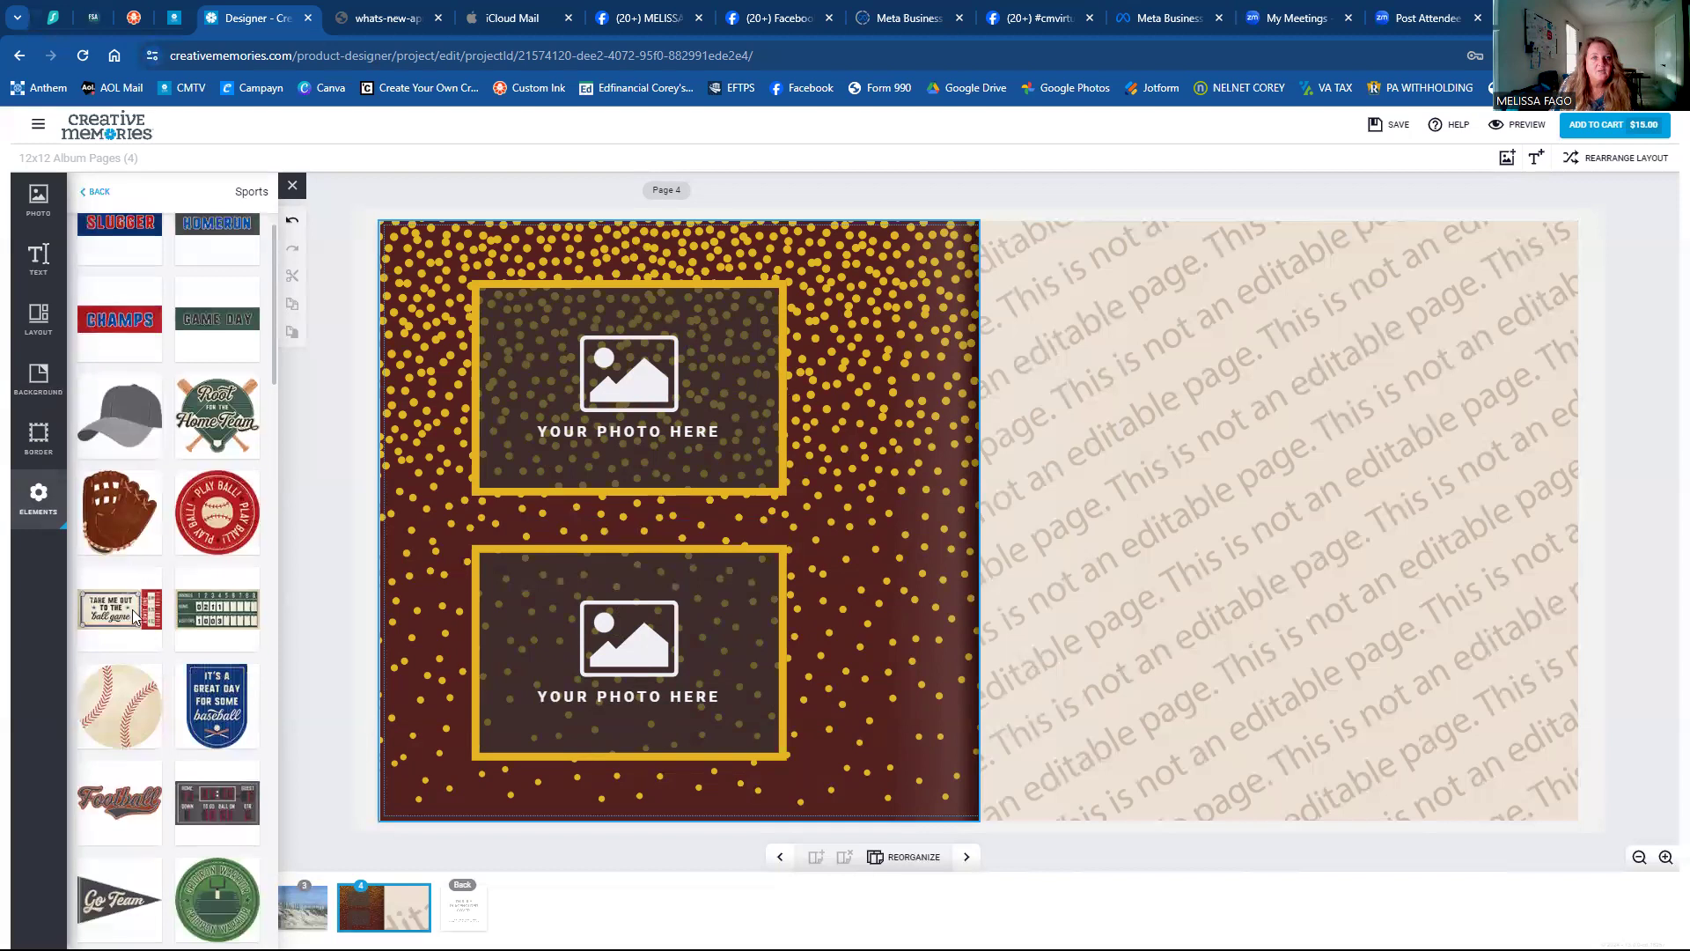
scroll(132, 611, down, 2)
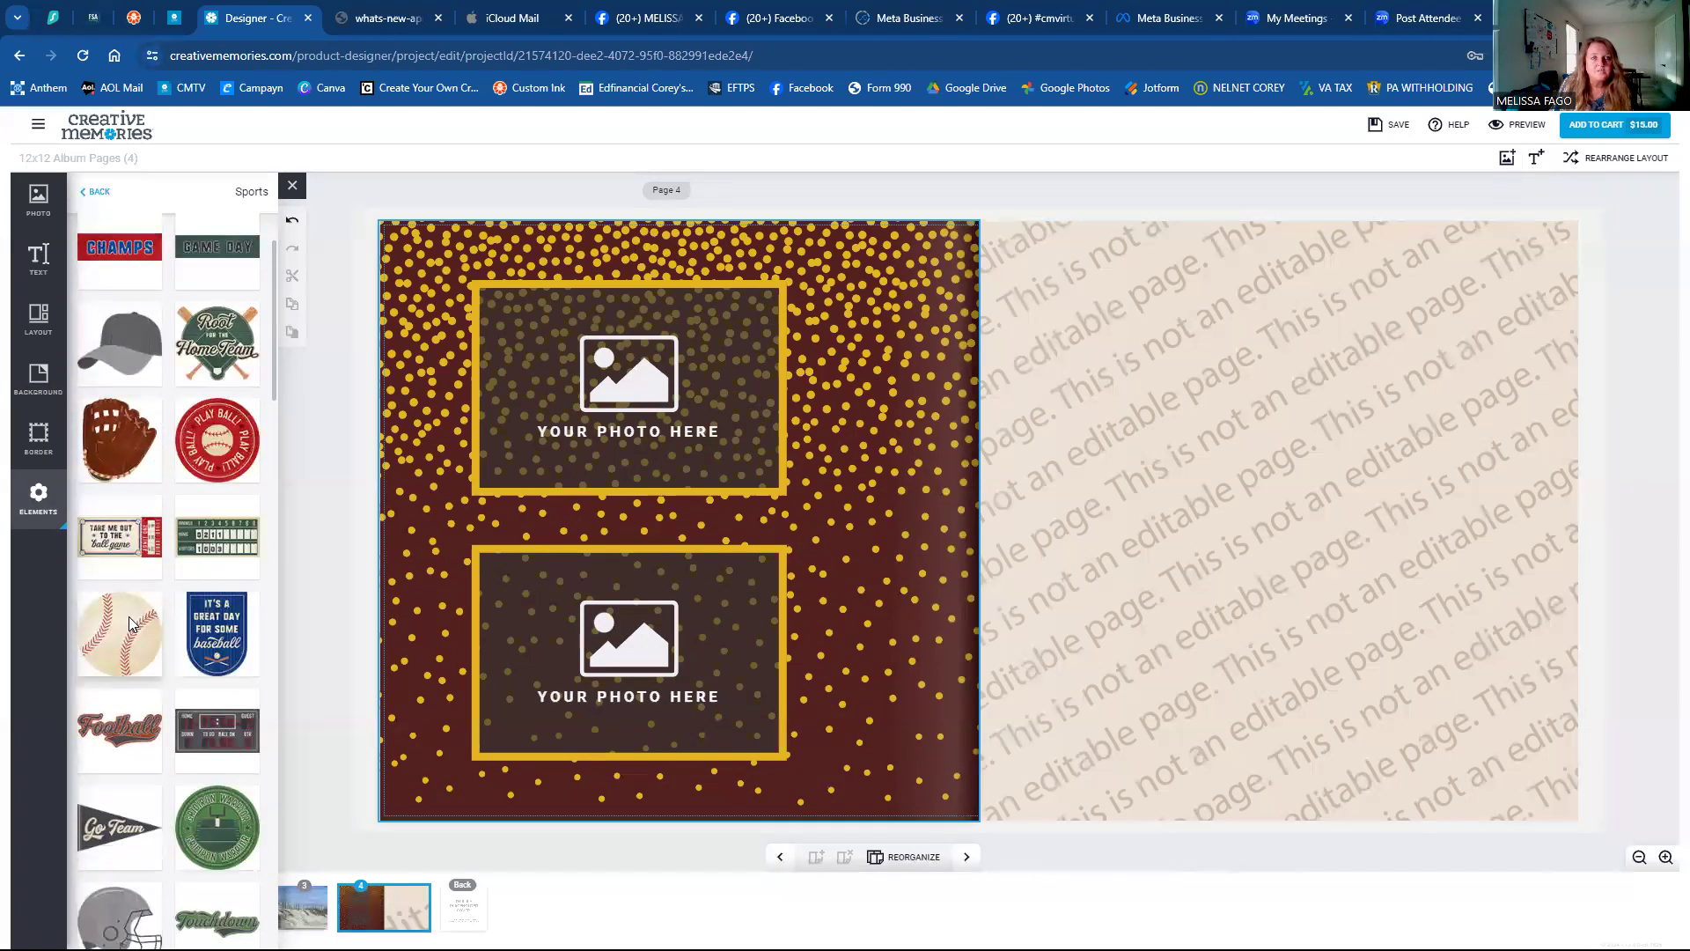
scroll(128, 616, down, 15)
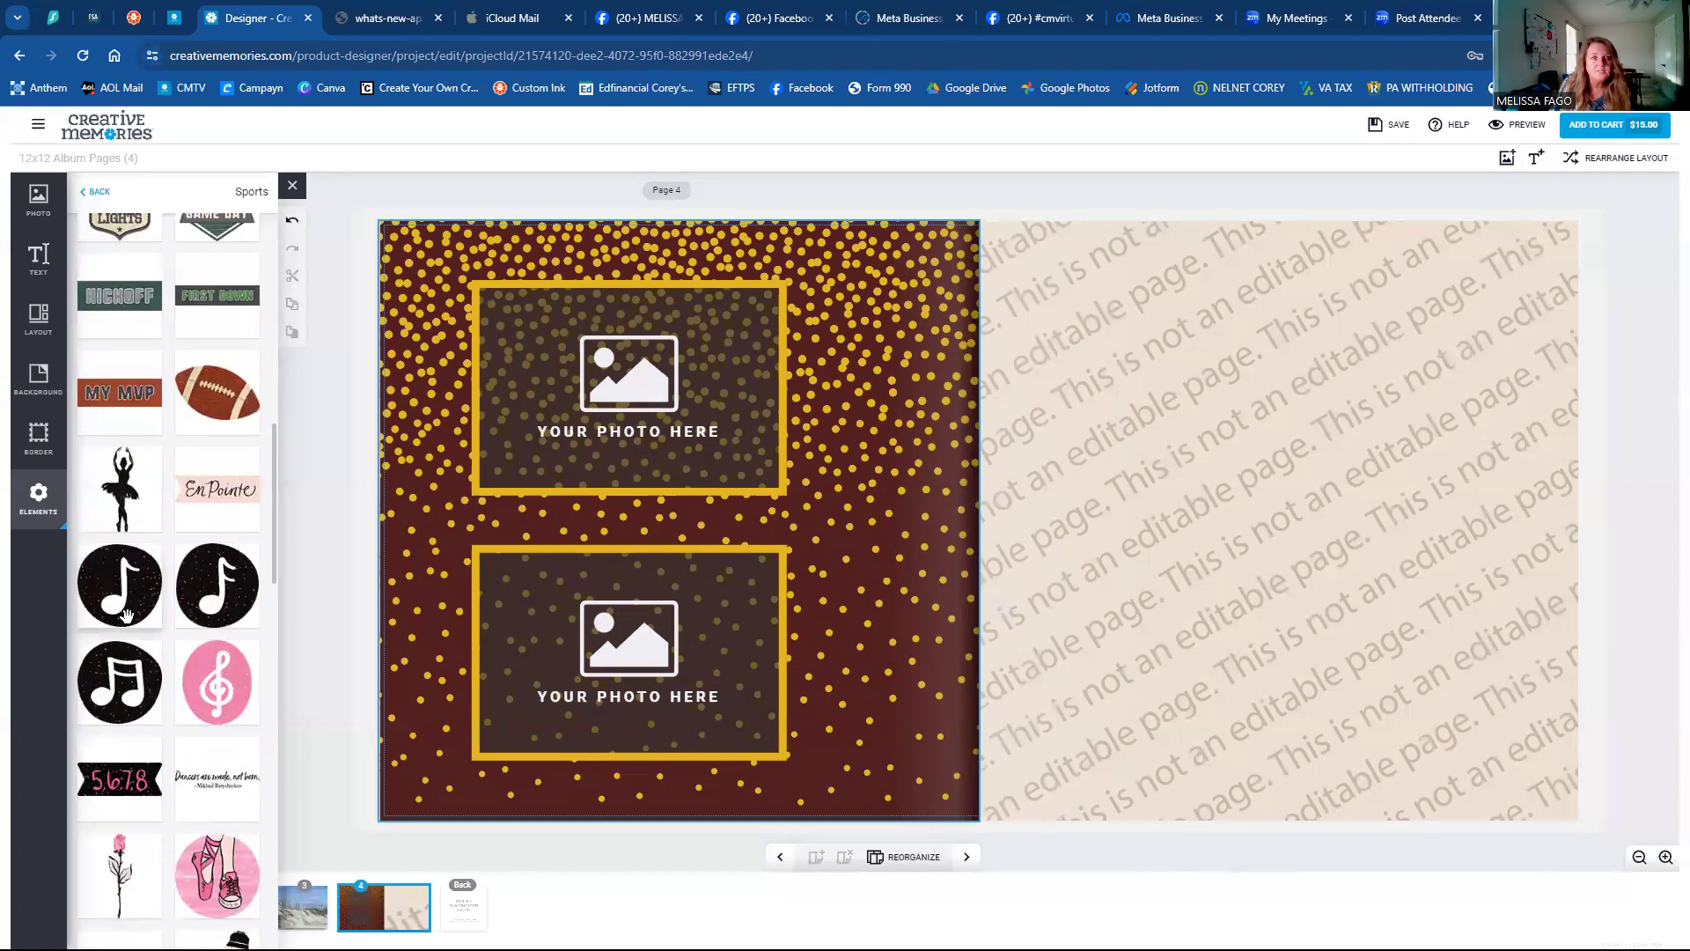
scroll(126, 614, down, 8)
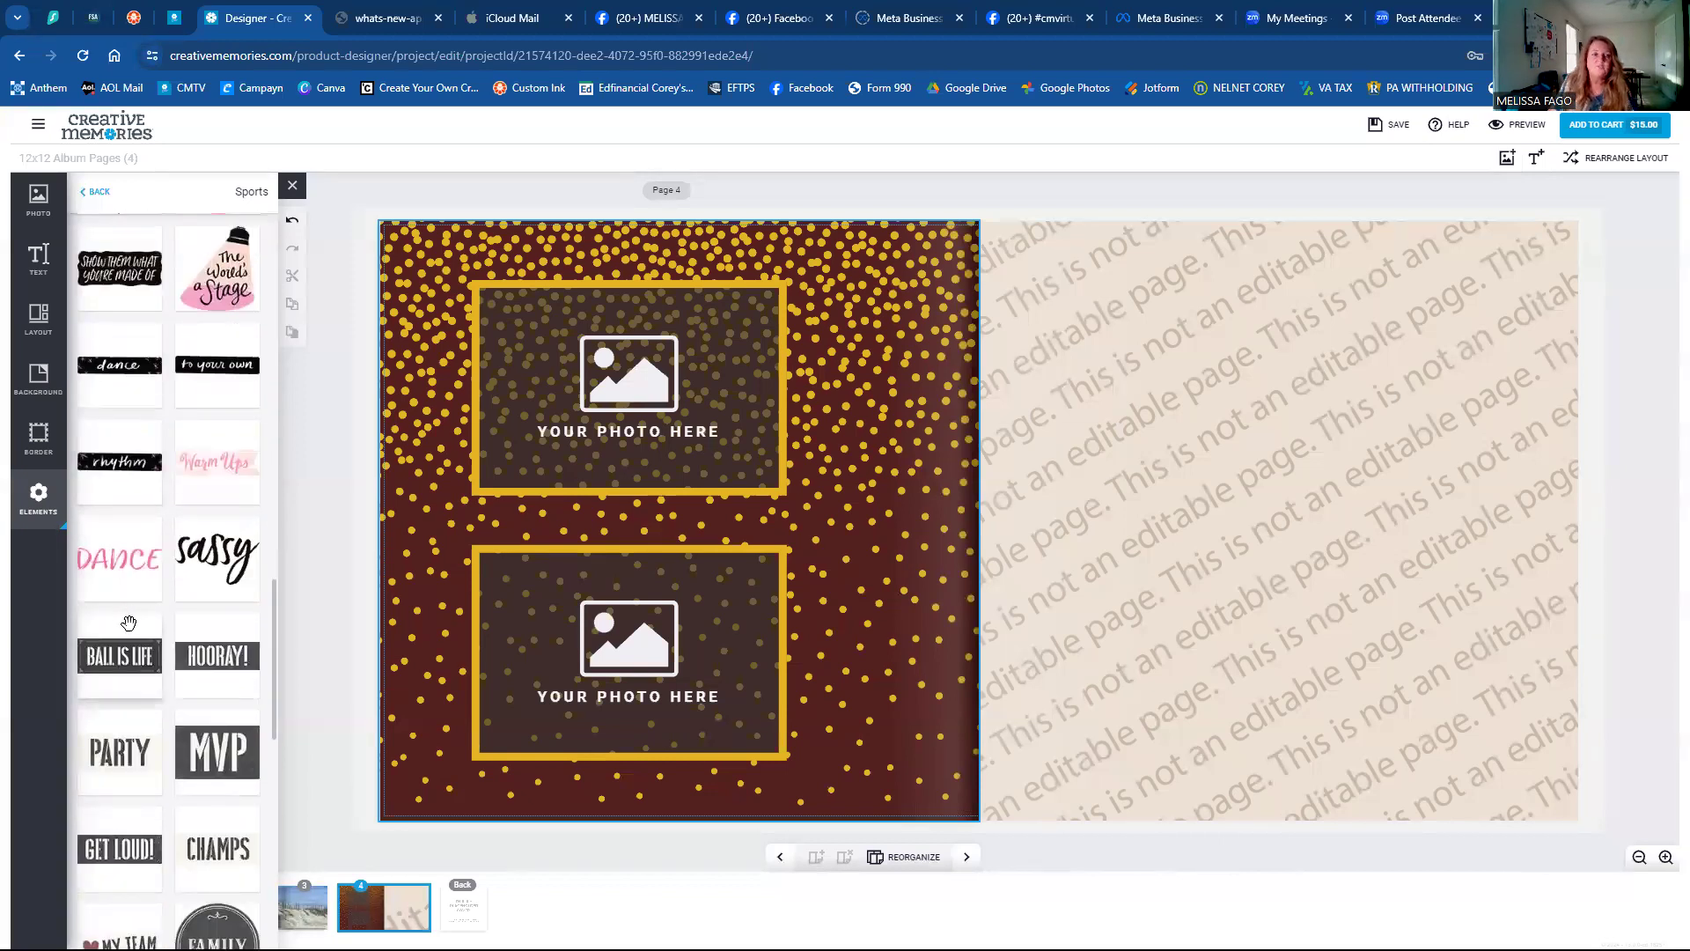
scroll(130, 627, down, 6)
scroll(127, 632, down, 5)
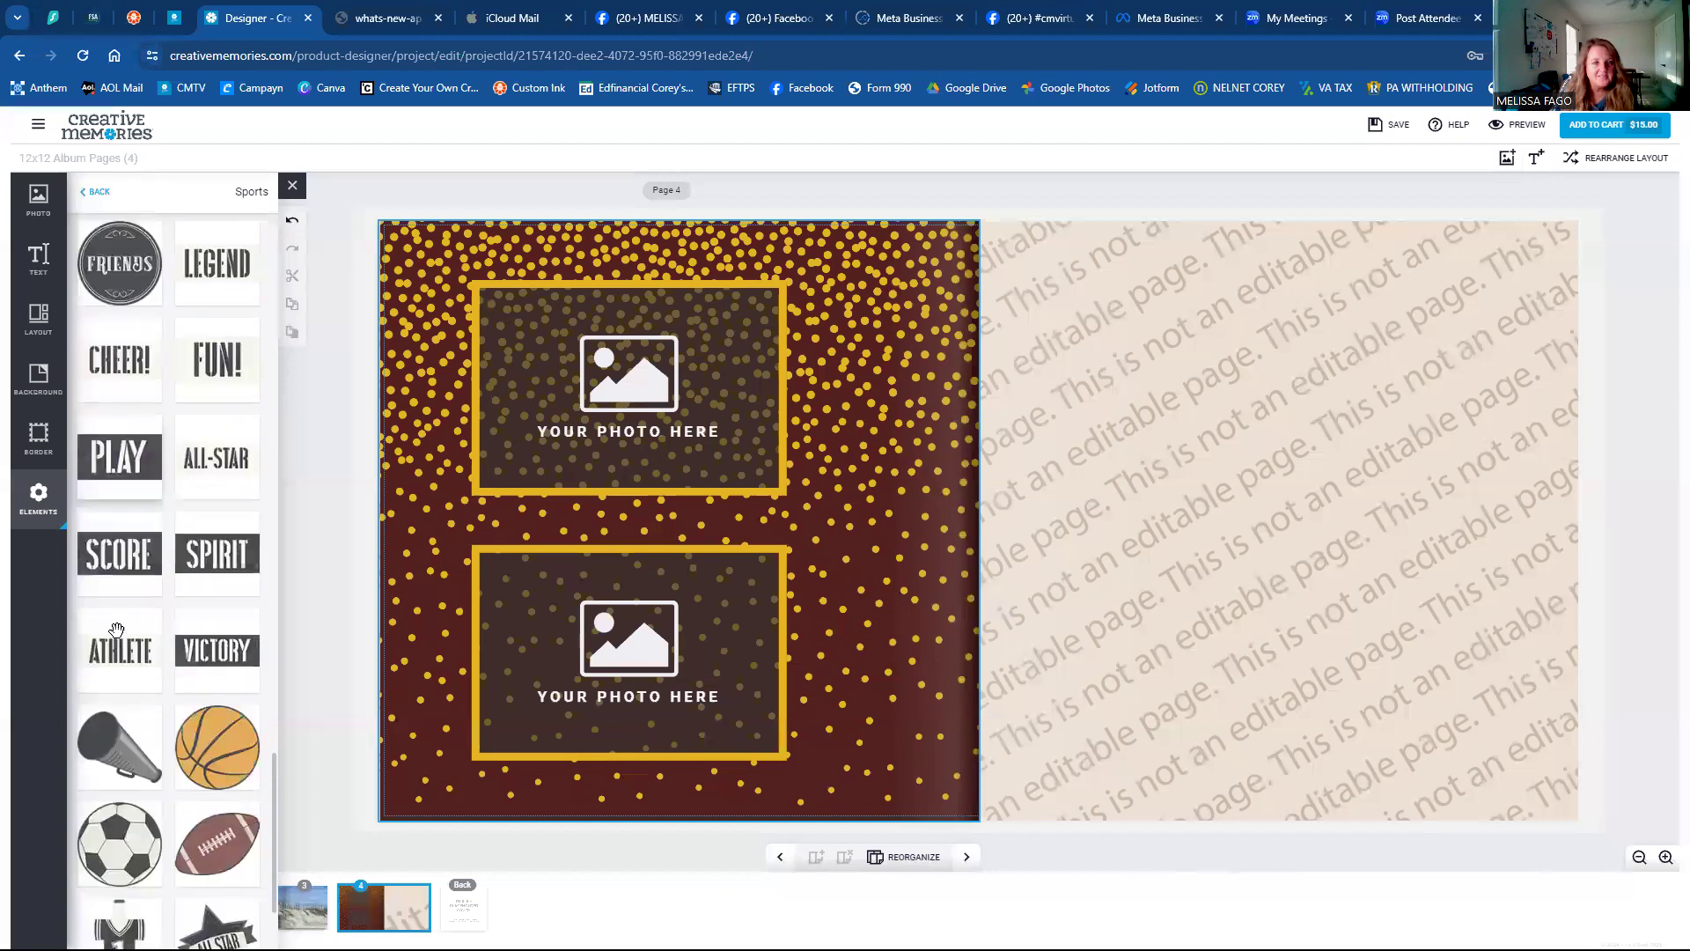
scroll(111, 639, up, 5)
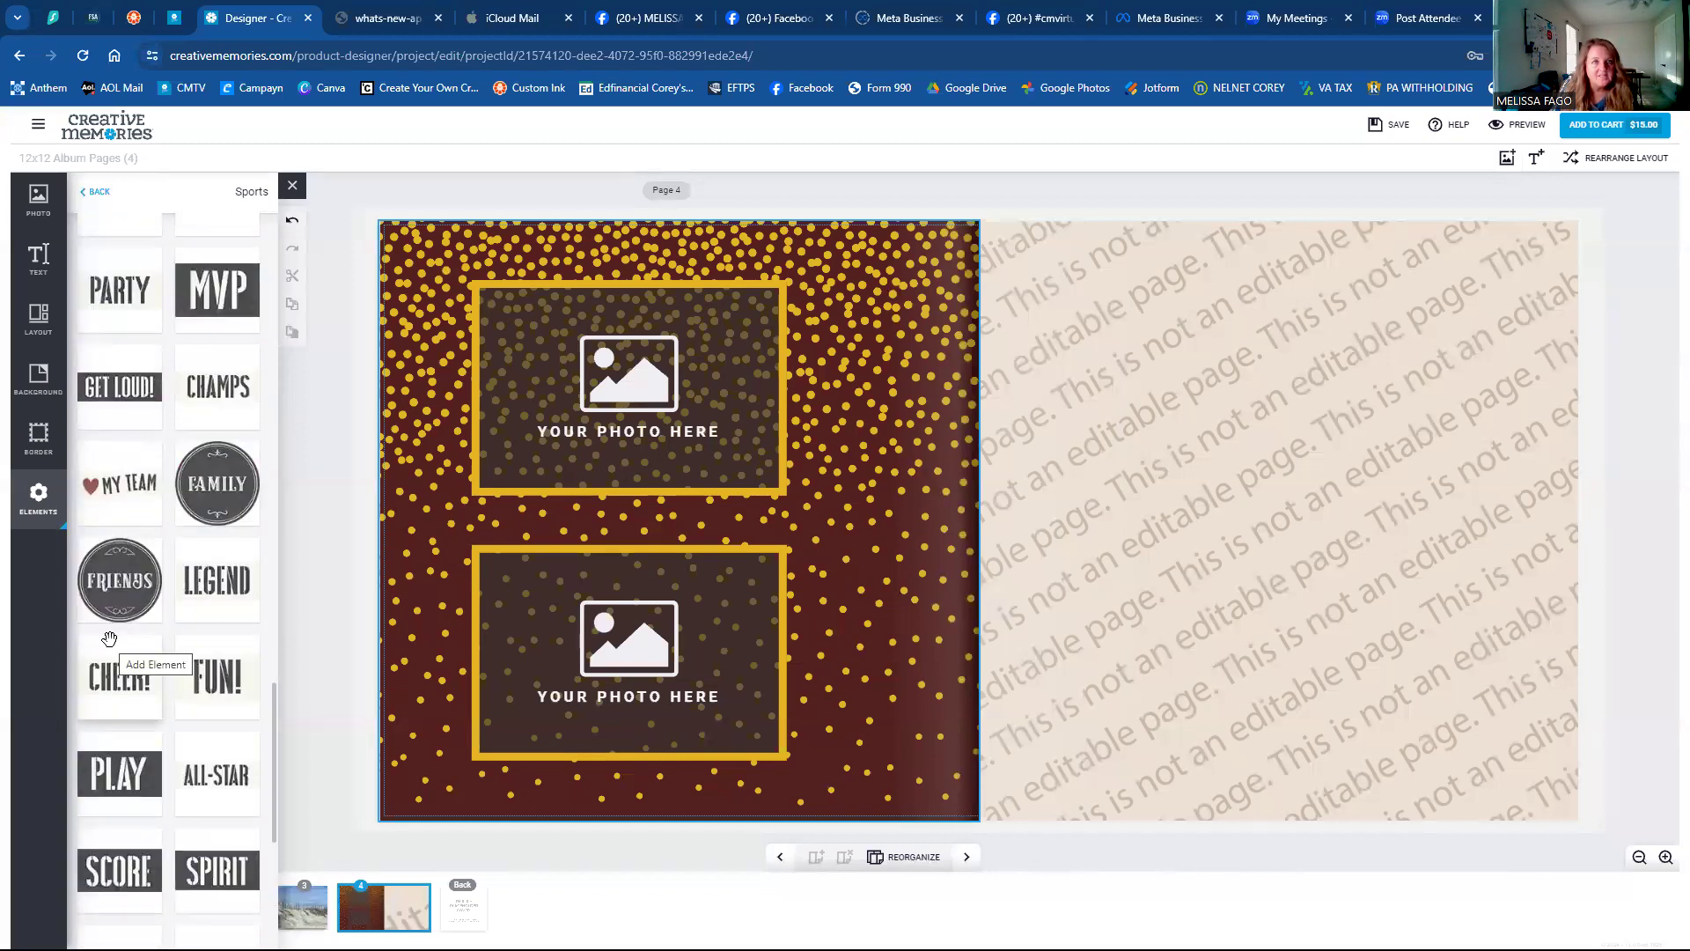
scroll(109, 638, up, 3)
click(99, 712)
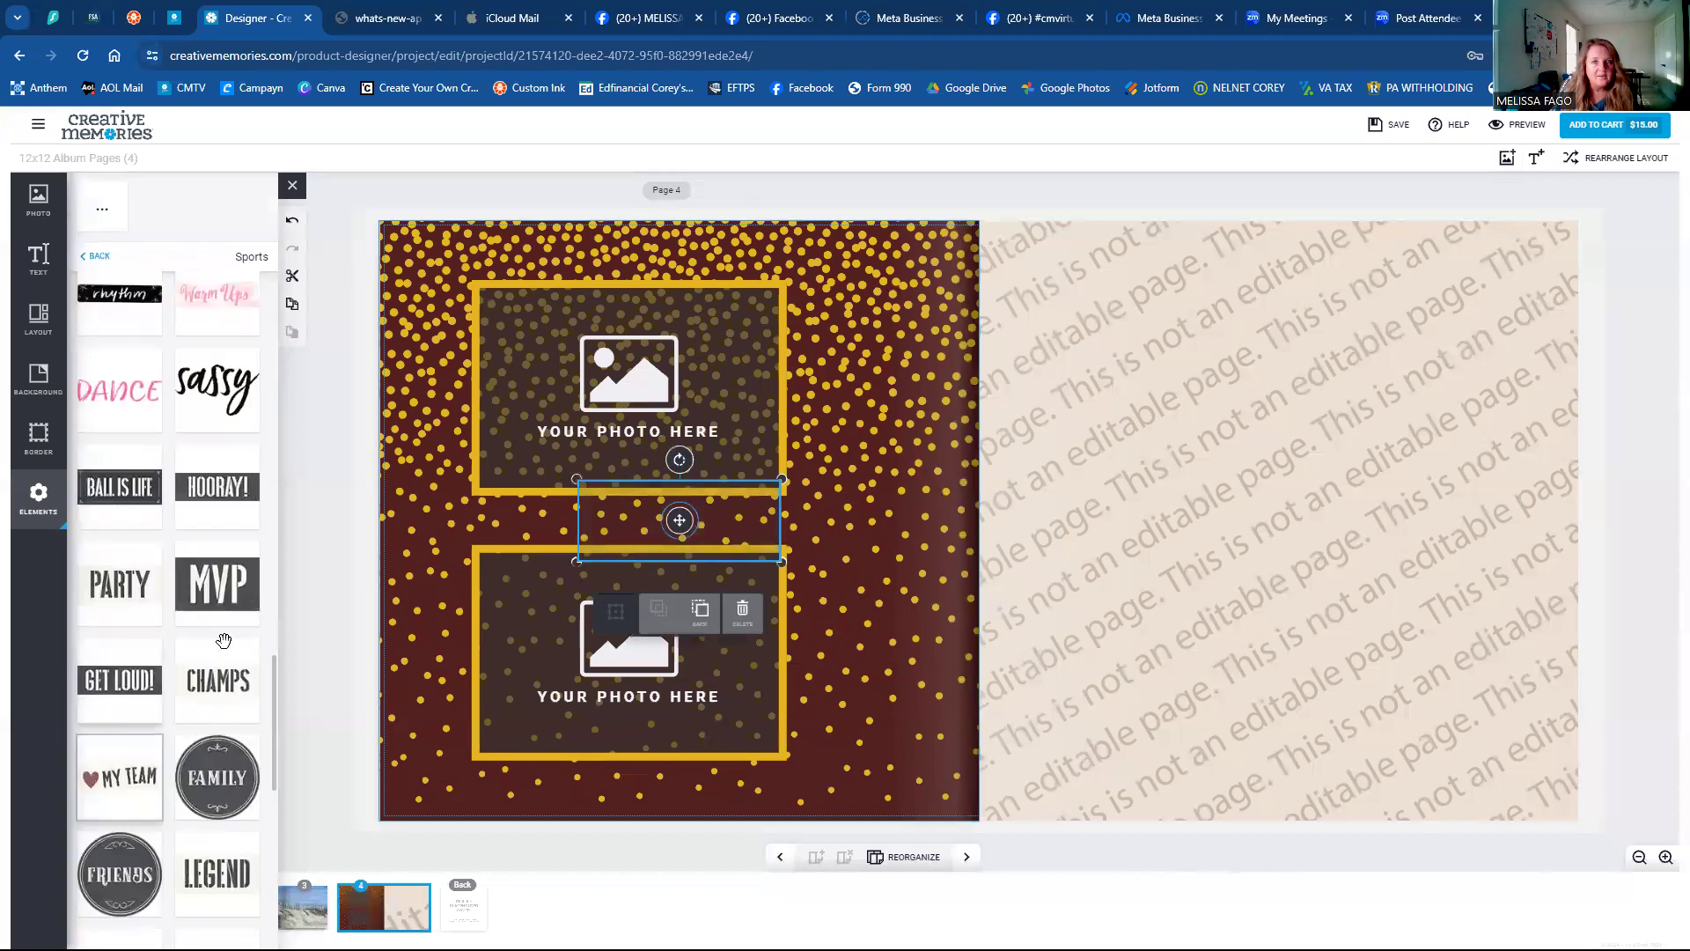
drag(685, 497, 850, 253)
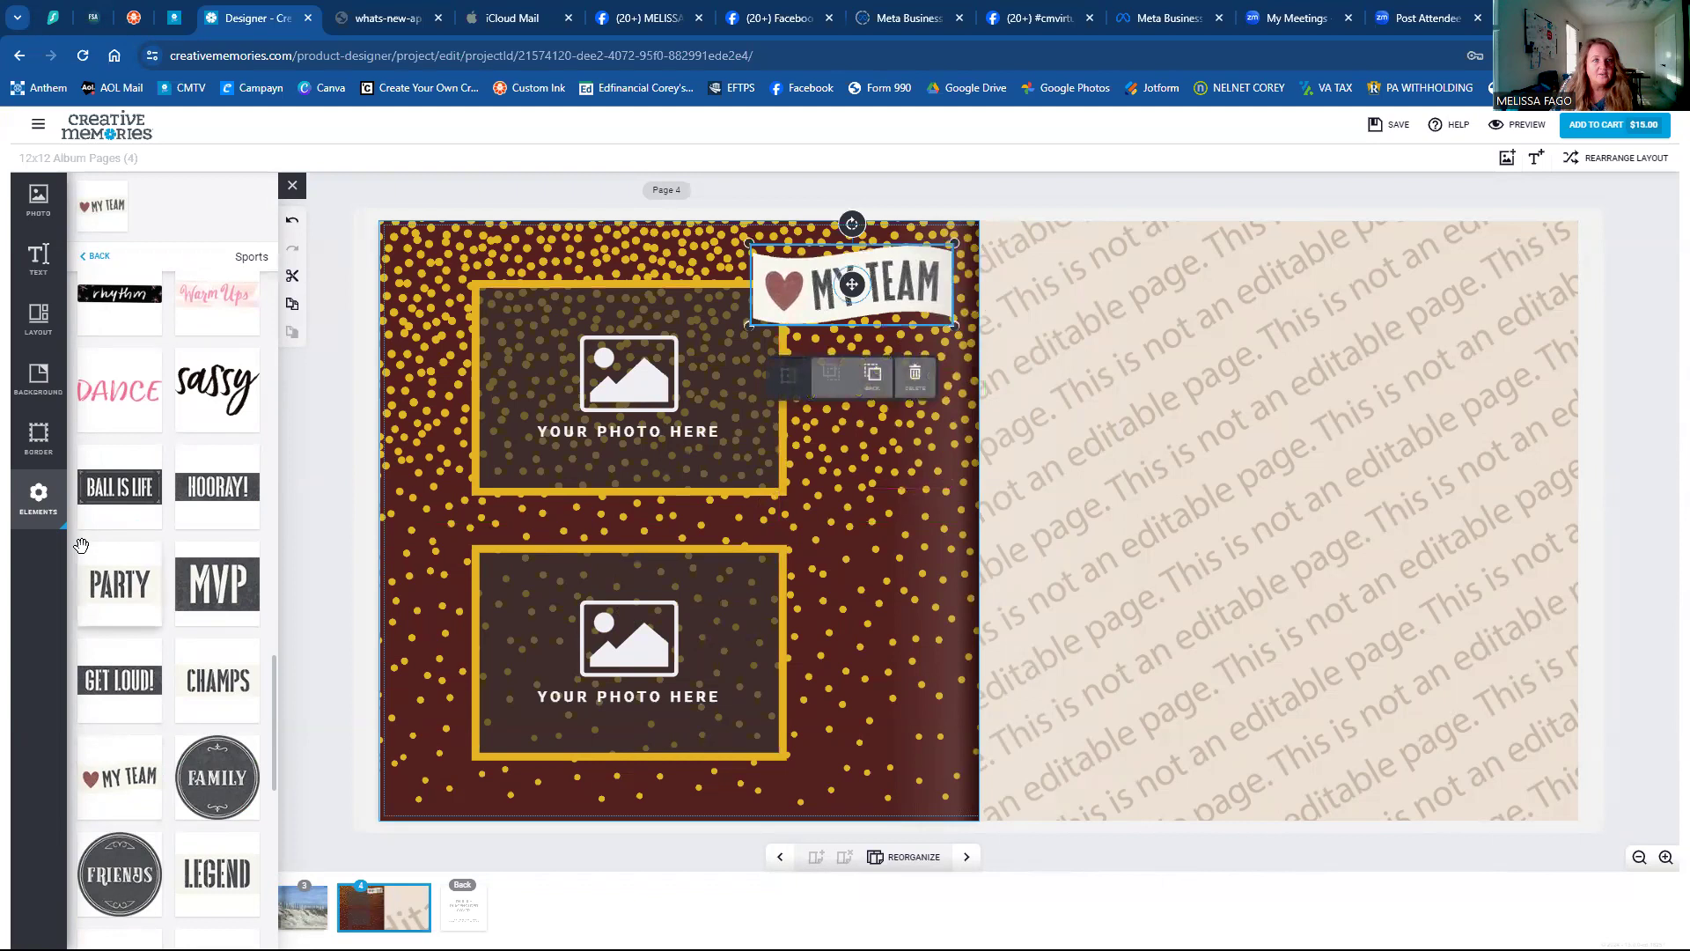
scroll(176, 539, up, 5)
scroll(176, 539, up, 10)
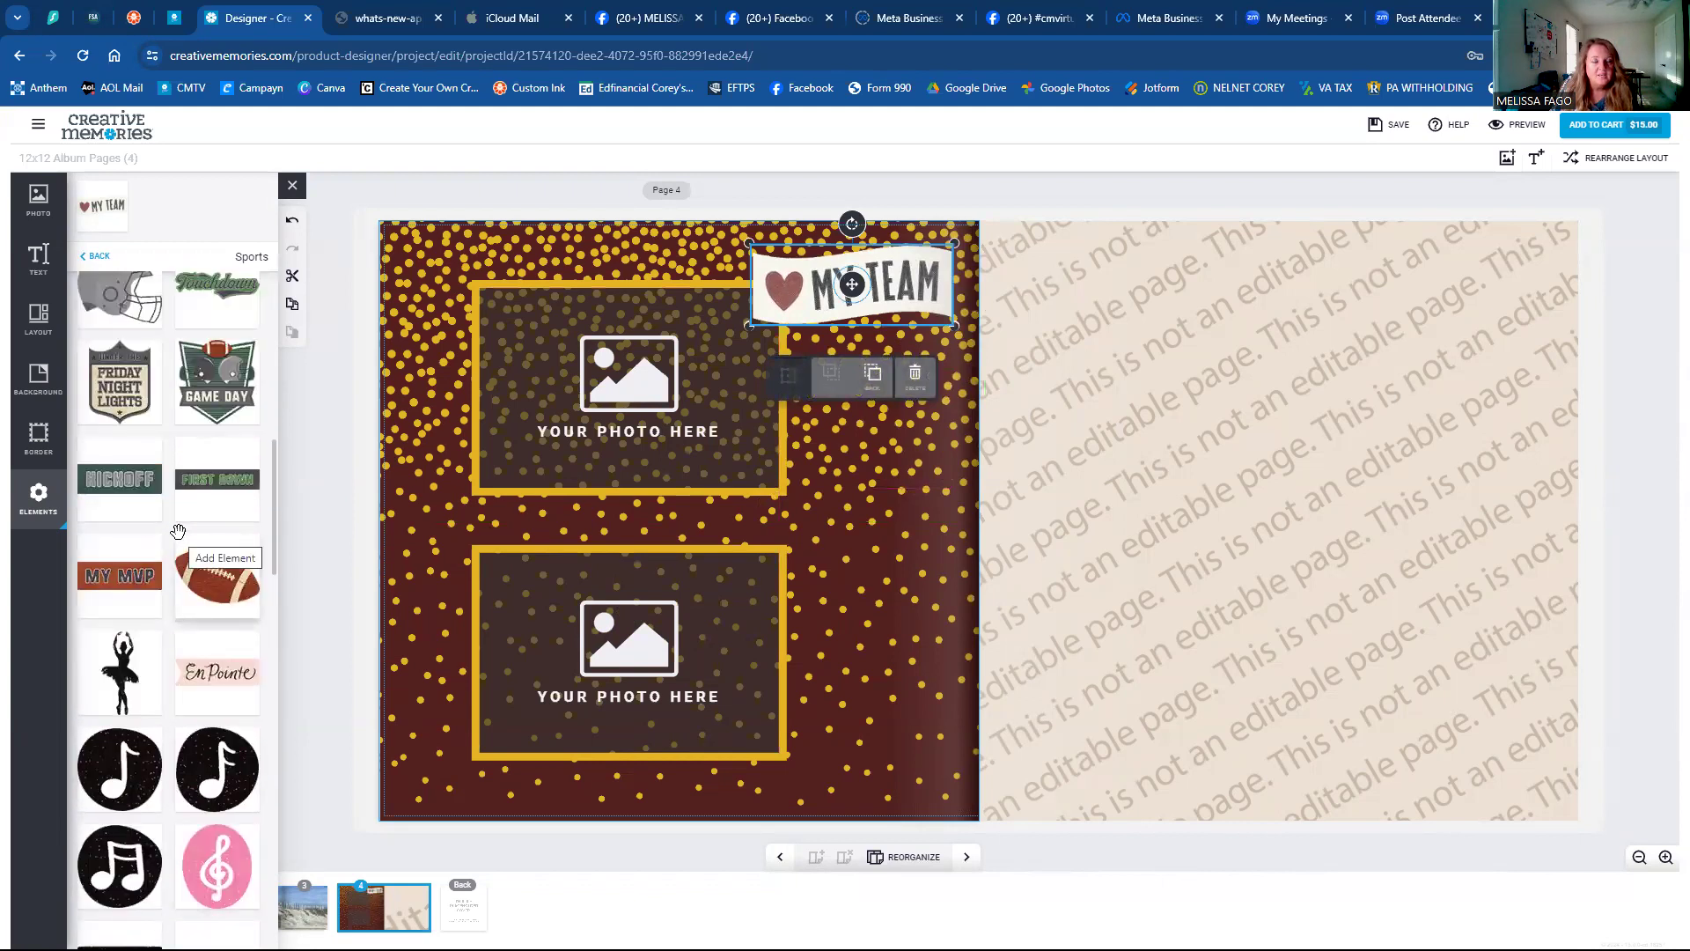
scroll(178, 531, up, 2)
scroll(178, 531, up, 2)
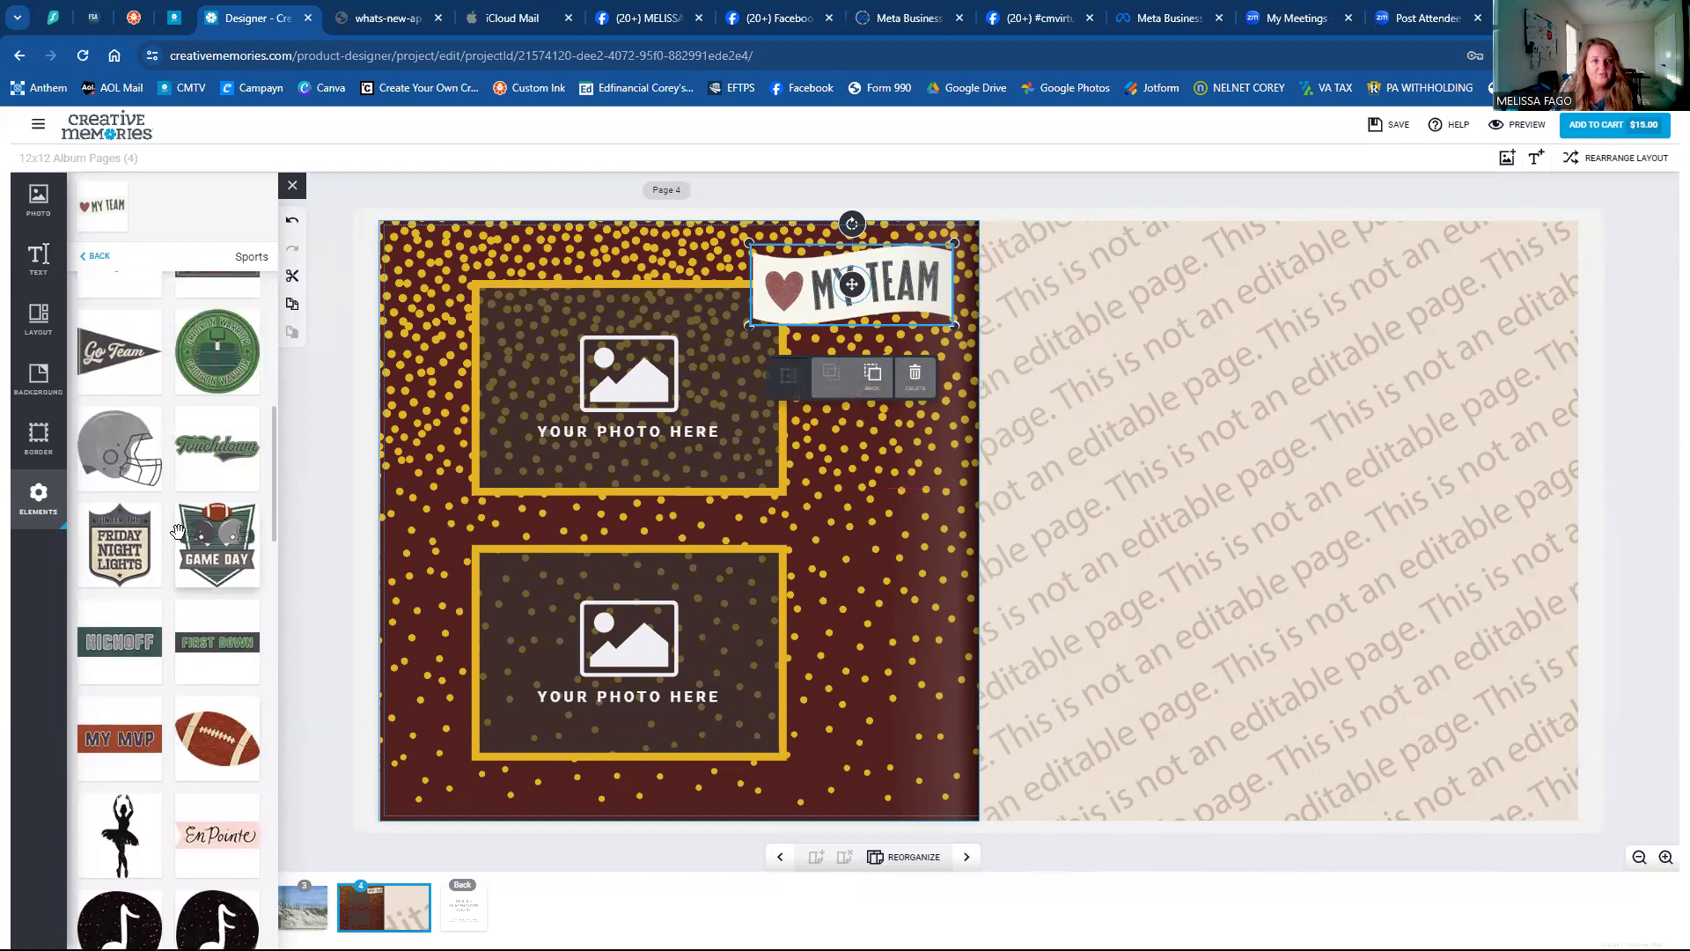
scroll(178, 531, up, 4)
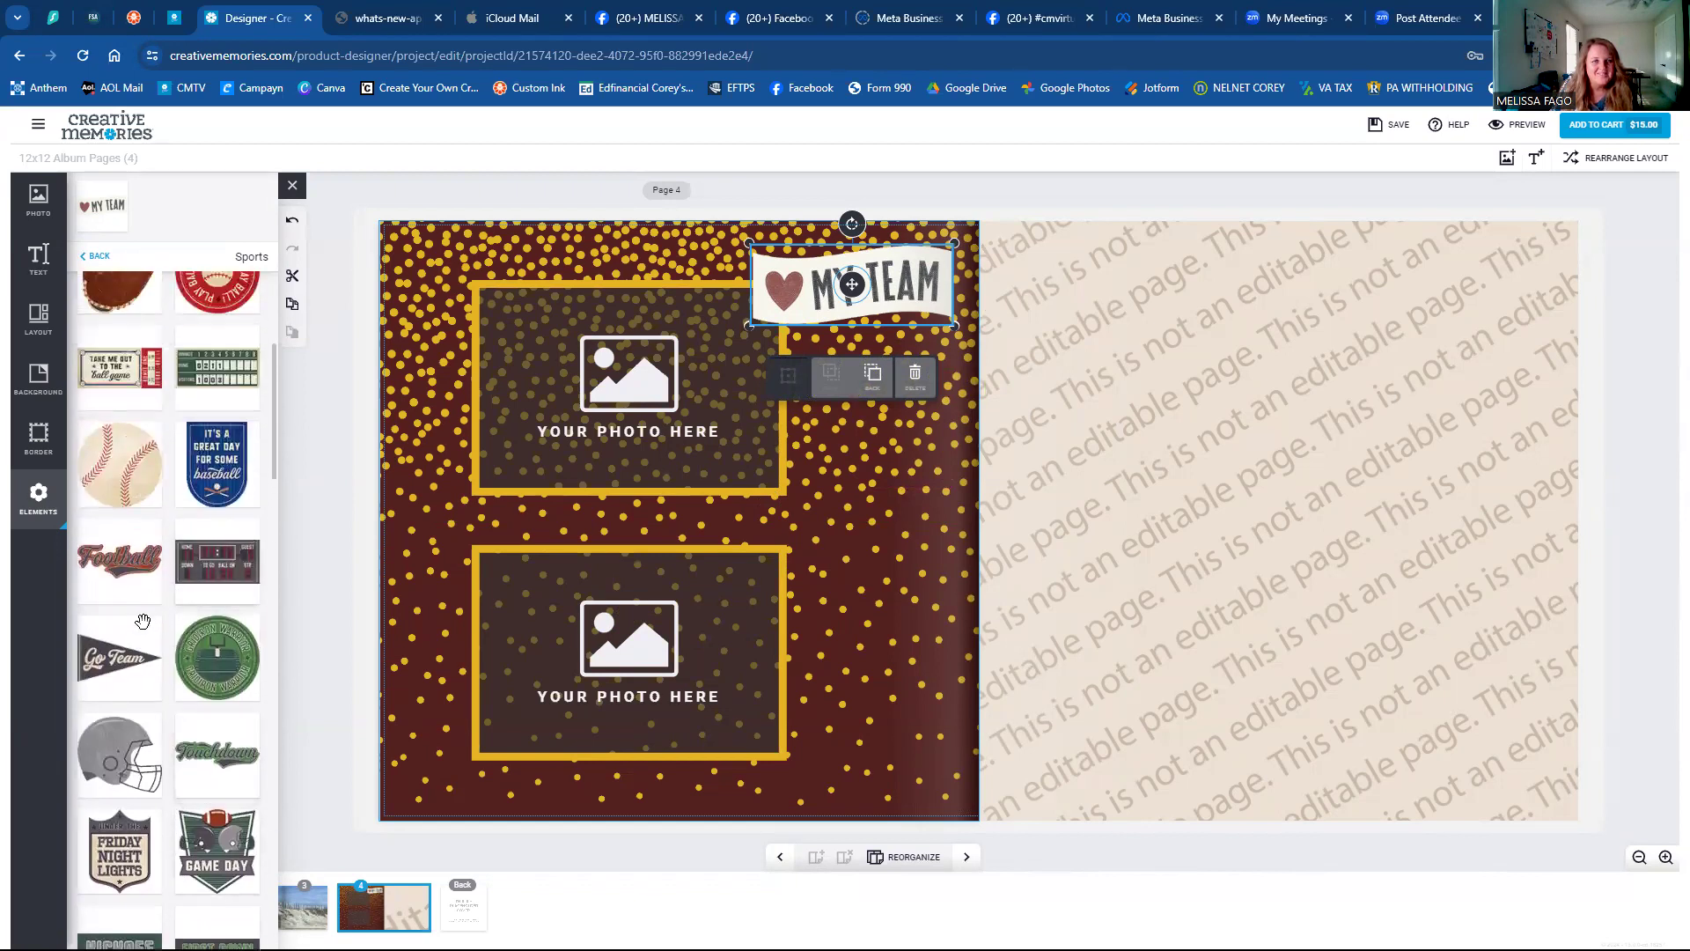
Add the Go Team pennant and place it in the page's bottom-left corner.
click(113, 659)
drag(652, 563, 452, 776)
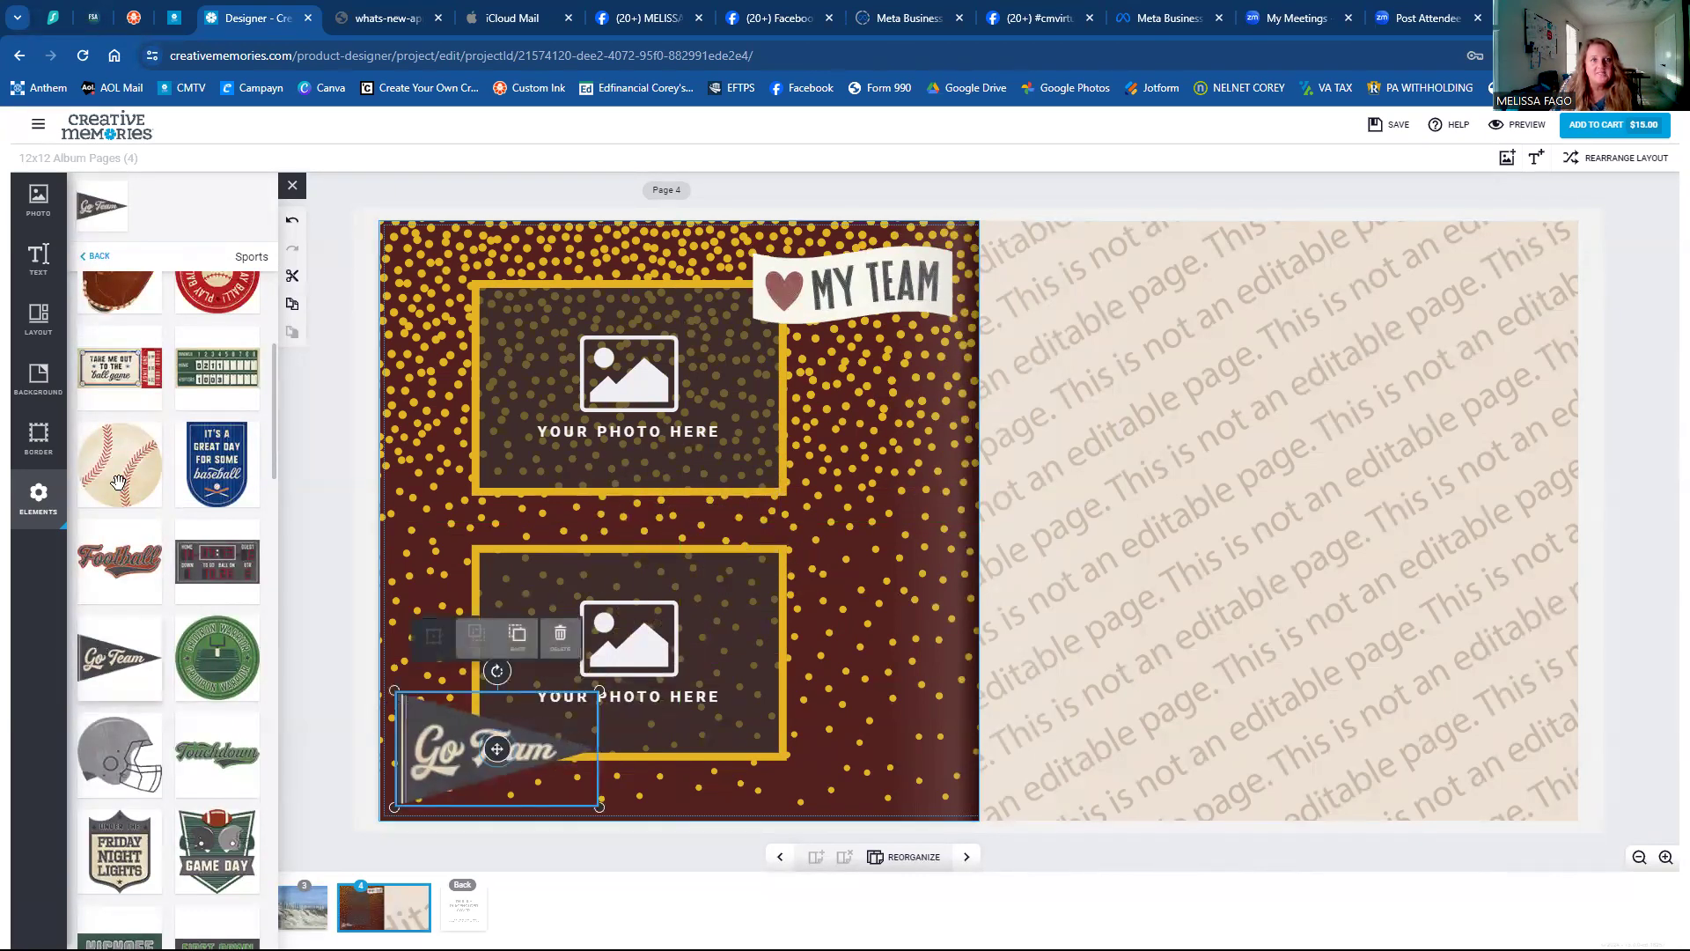
scroll(172, 486, up, 5)
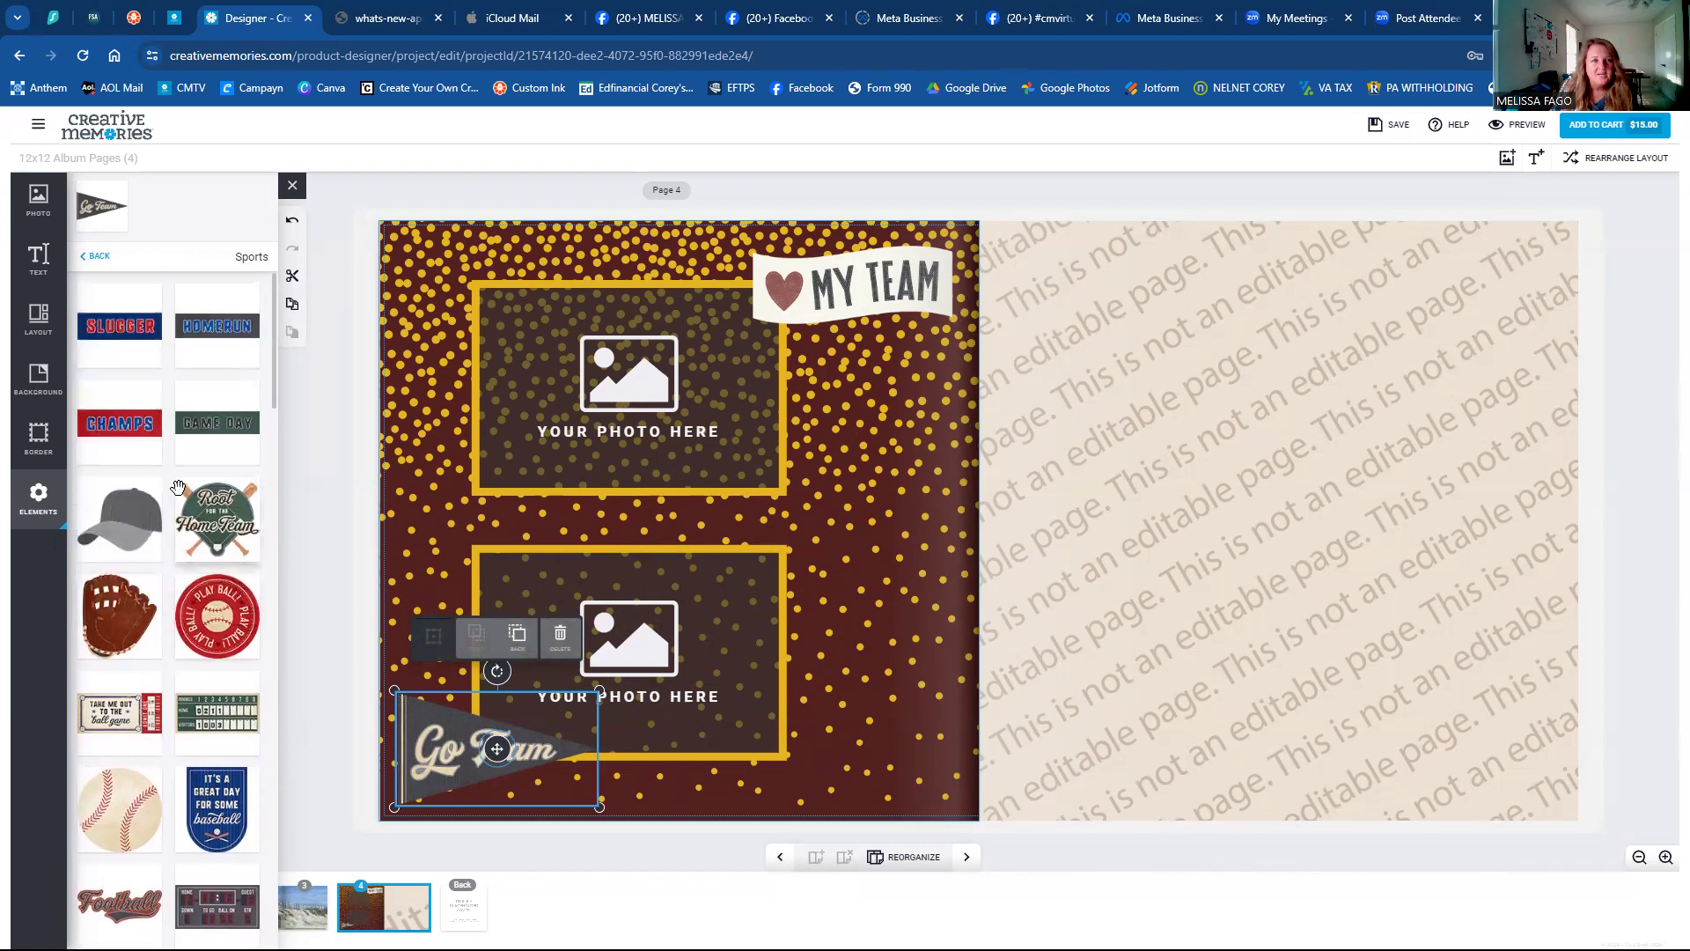
scroll(182, 489, down, 6)
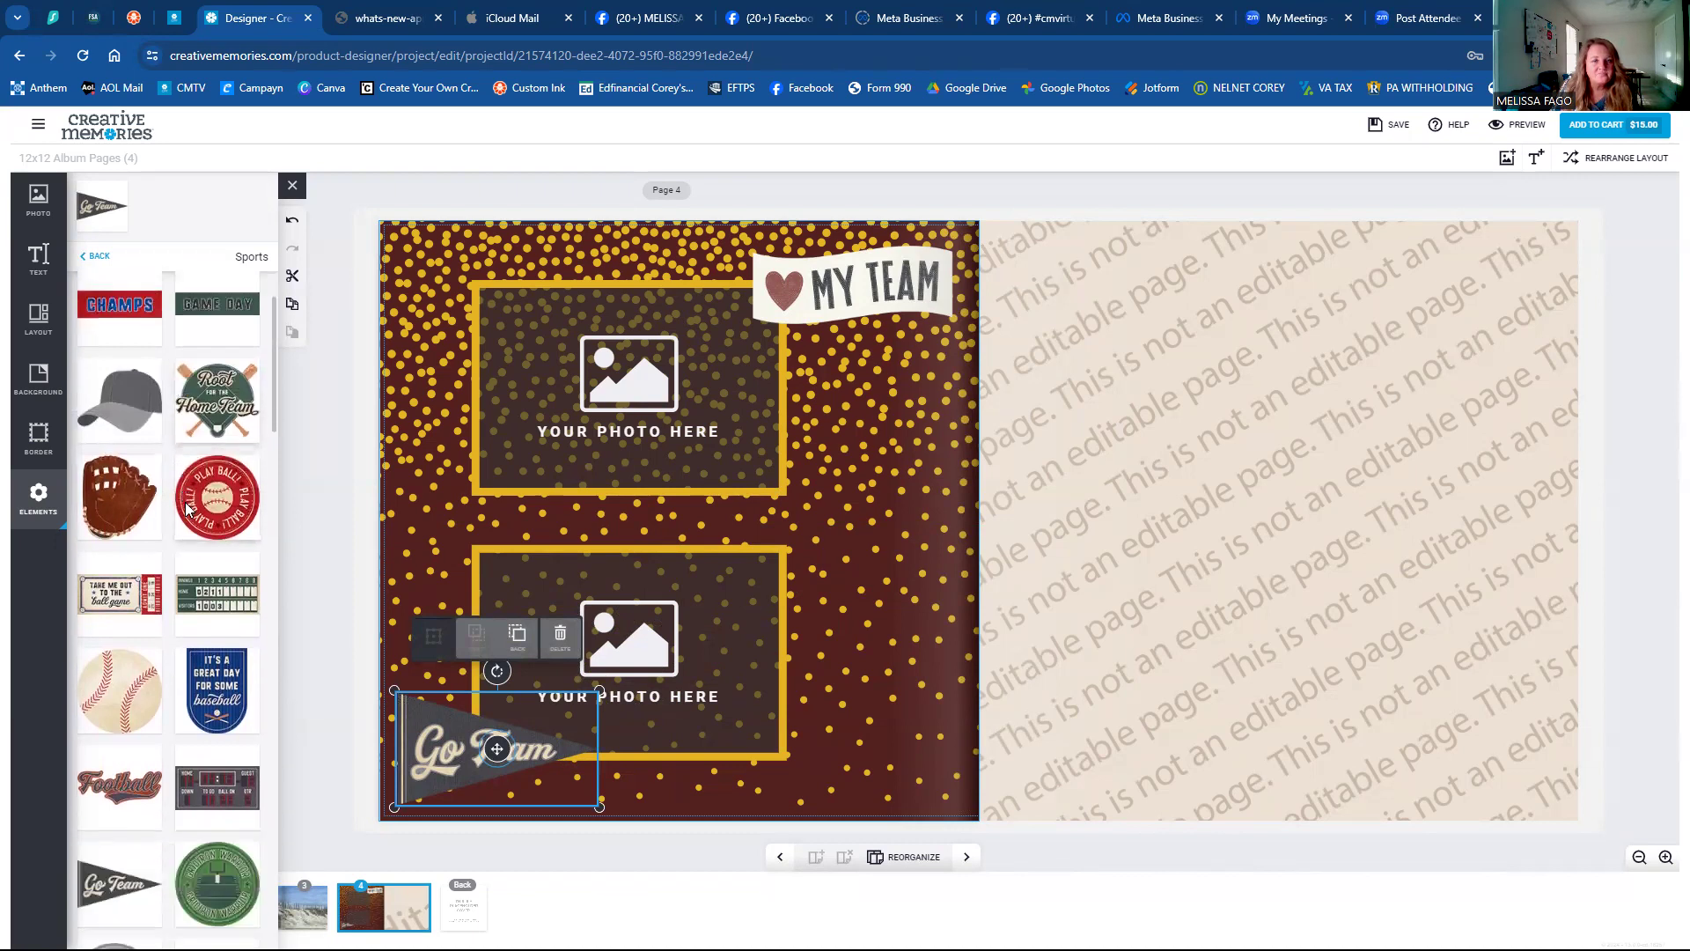
scroll(239, 453, up, 6)
Place the GAME DAY banner at the right beside the lower photo, then return to all collections.
click(231, 421)
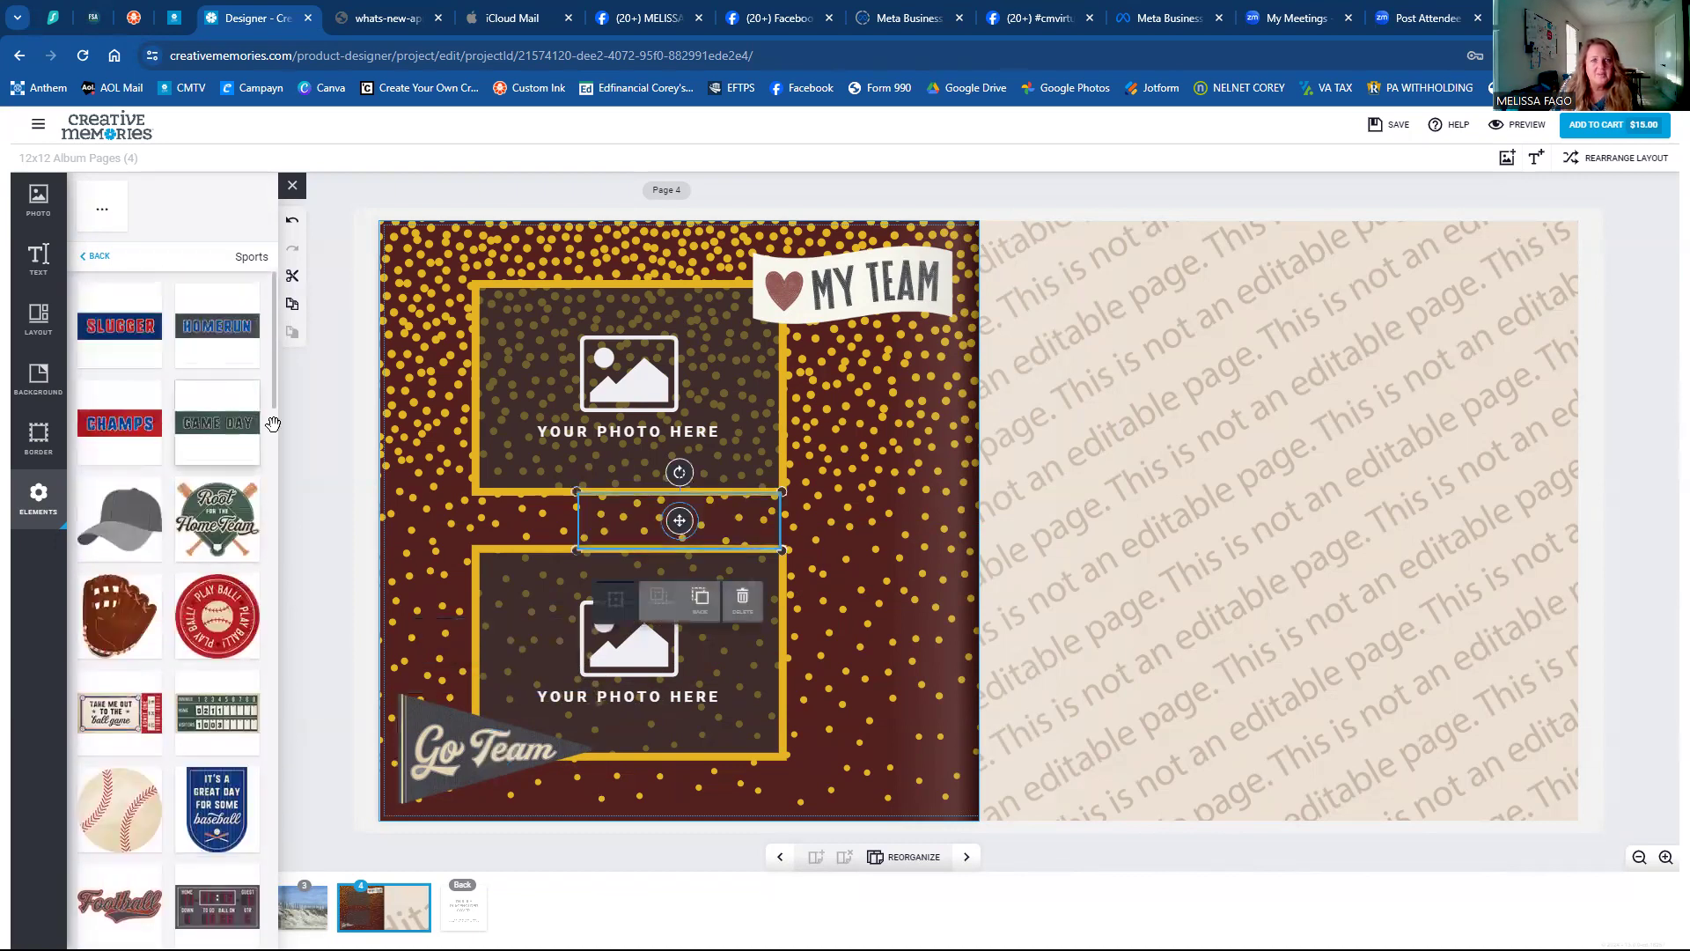
drag(682, 522, 851, 546)
scroll(186, 513, down, 8)
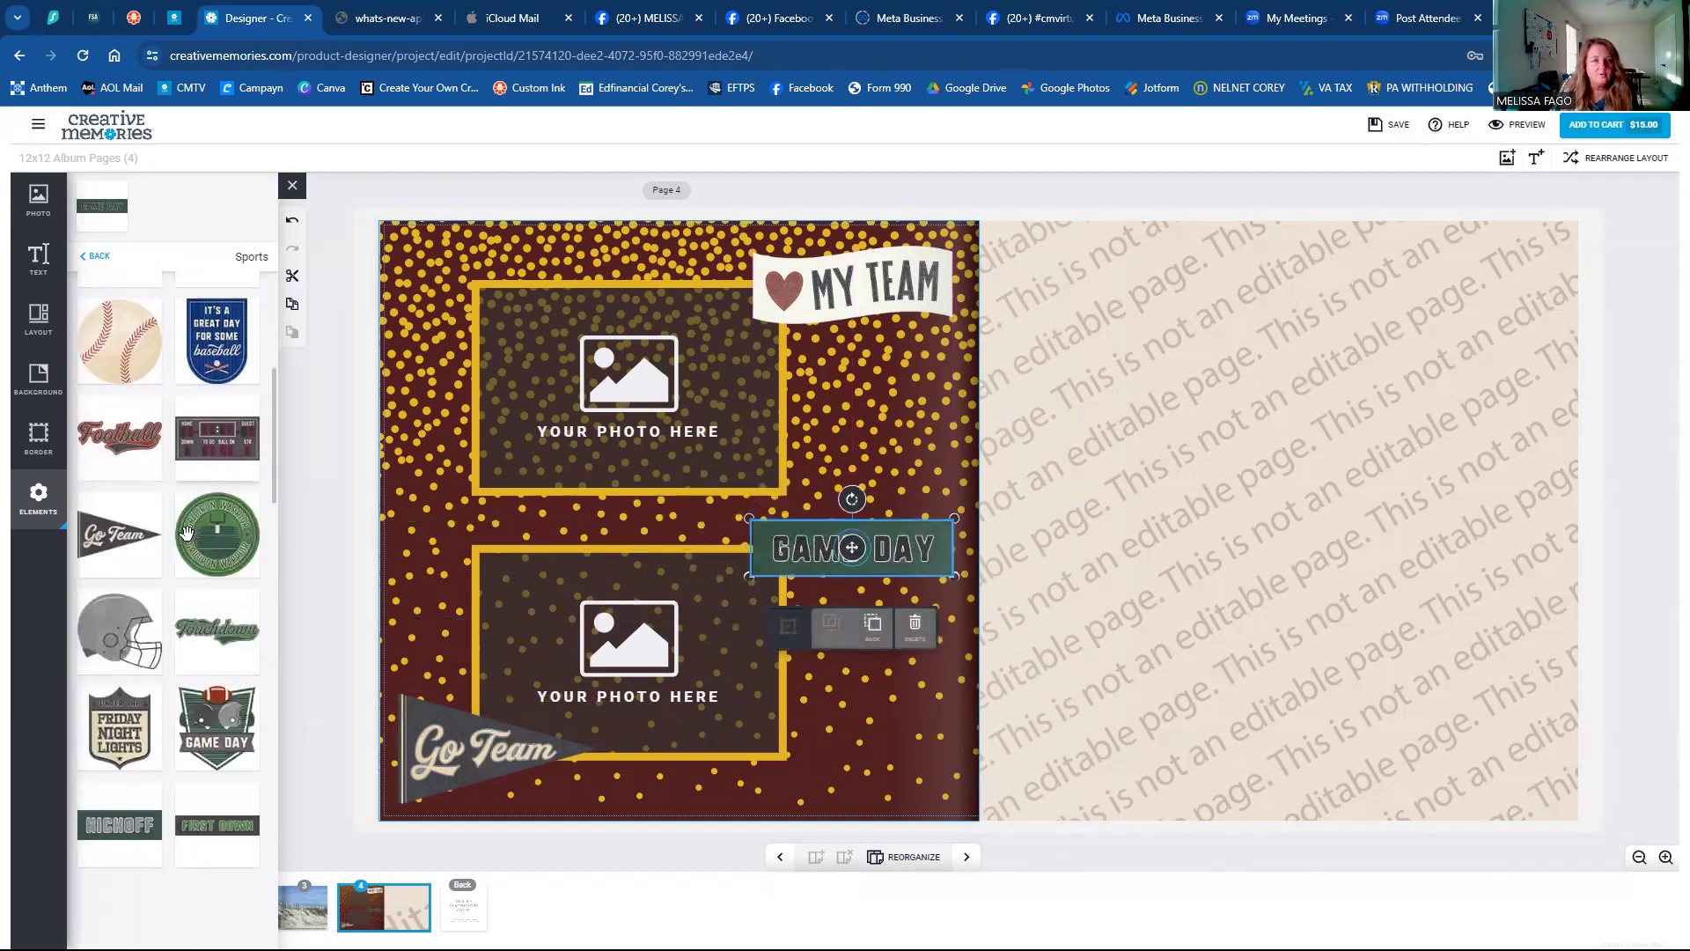
scroll(187, 540, down, 10)
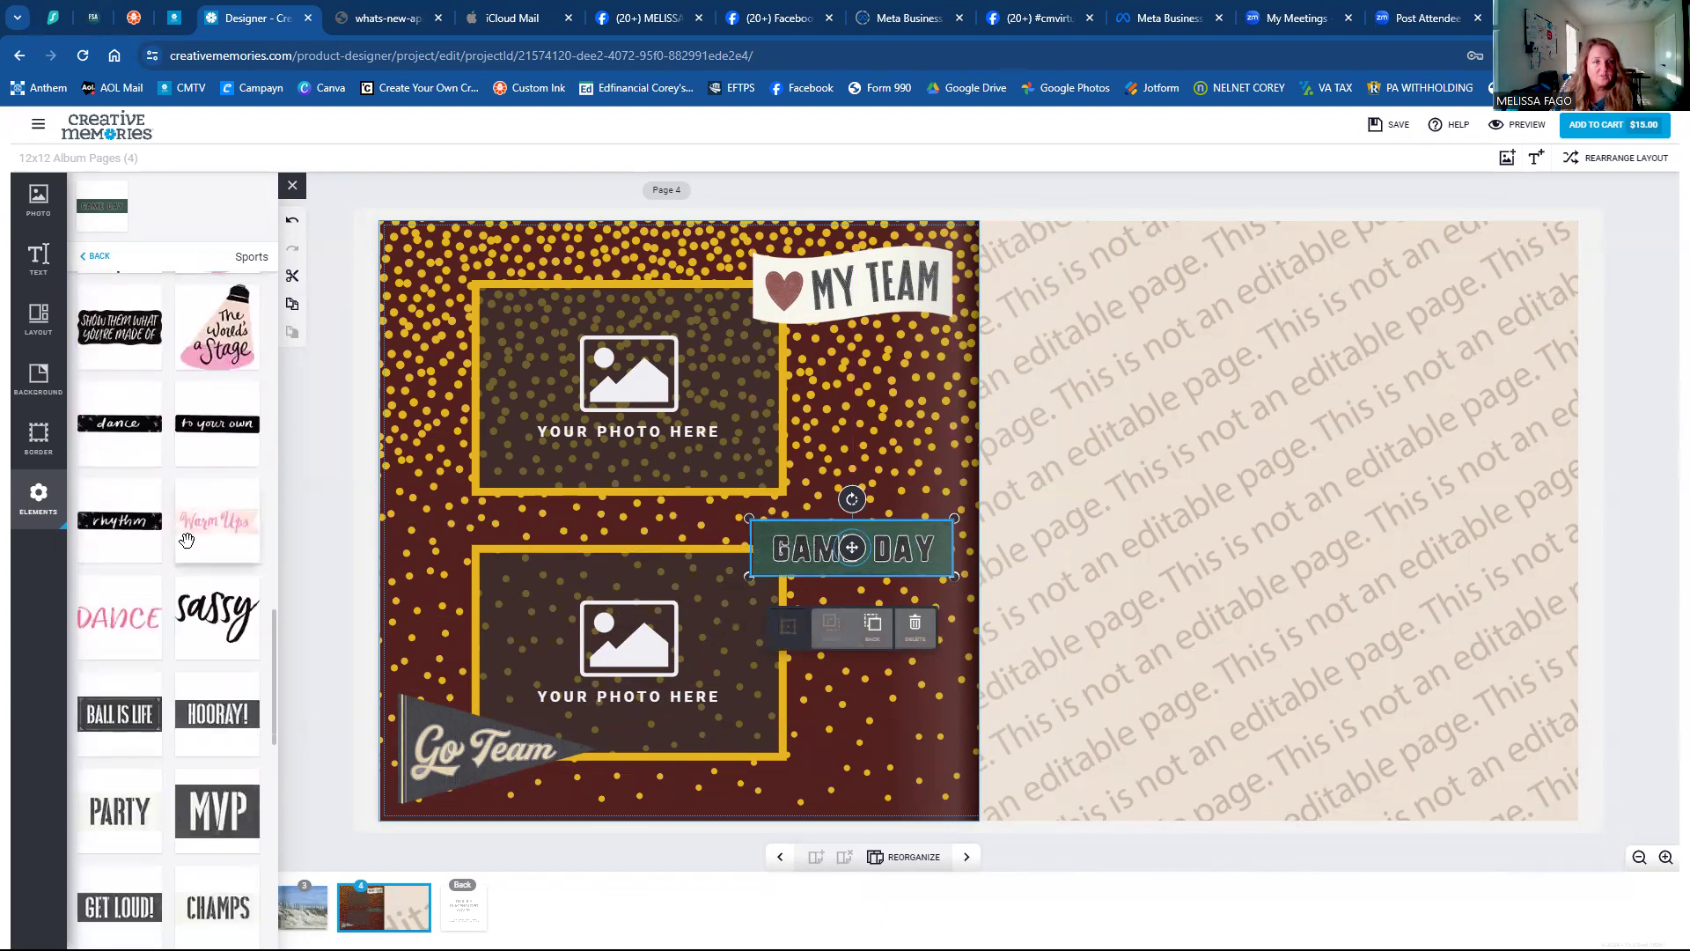
scroll(187, 540, down, 4)
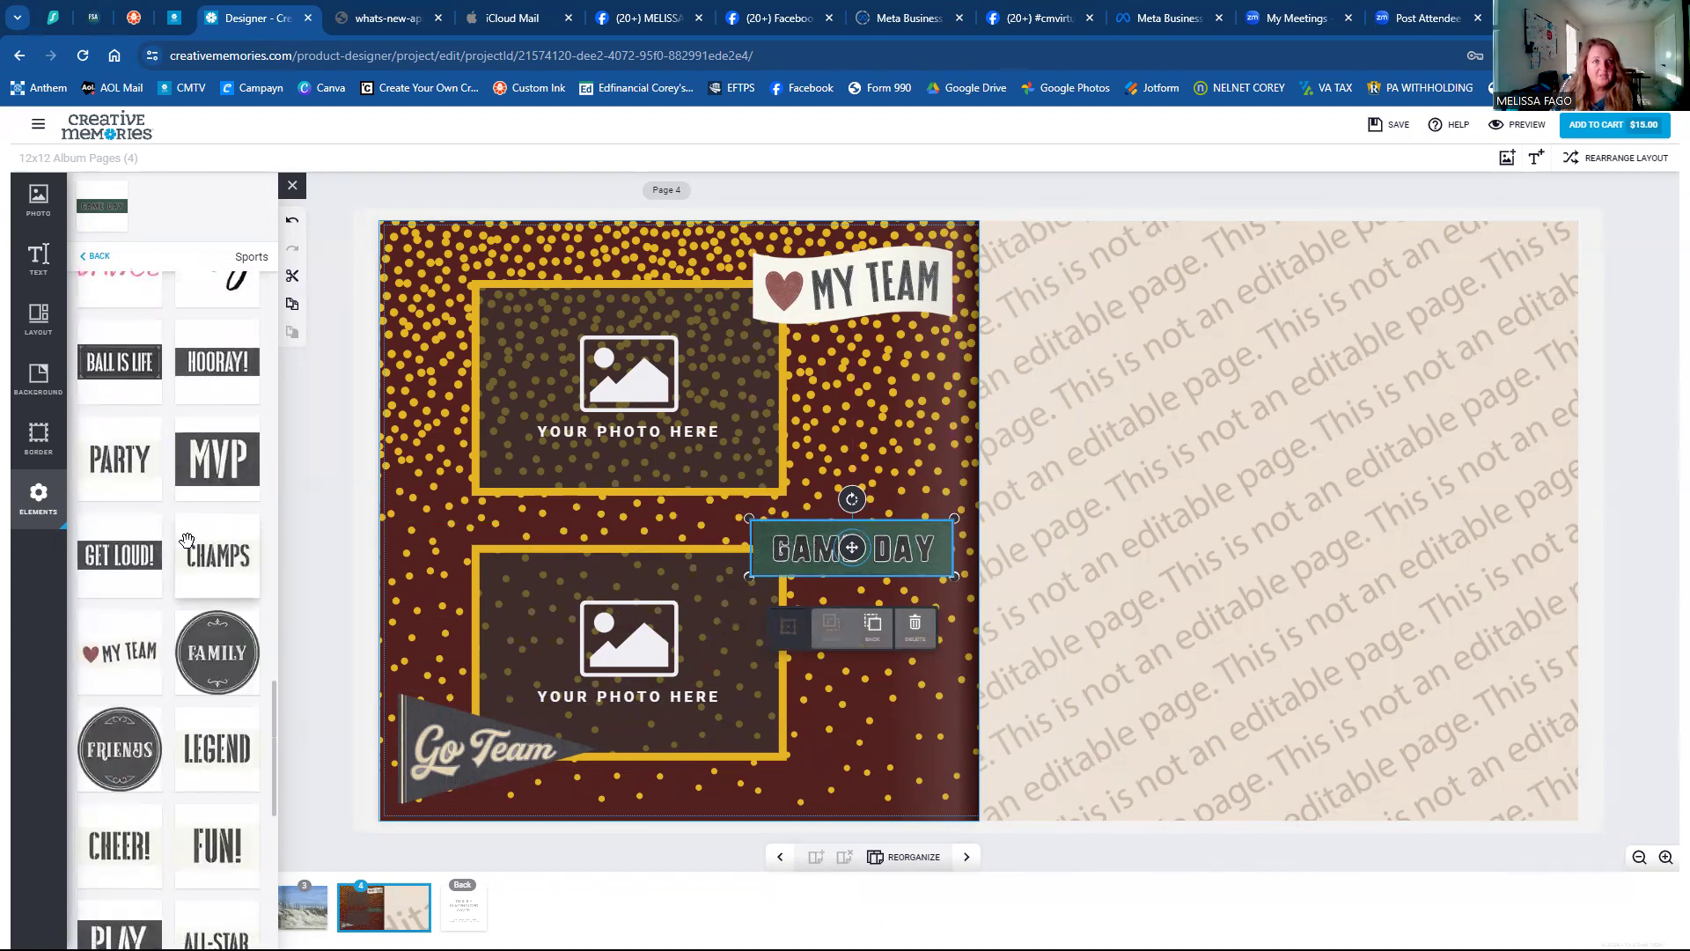
scroll(188, 539, down, 1)
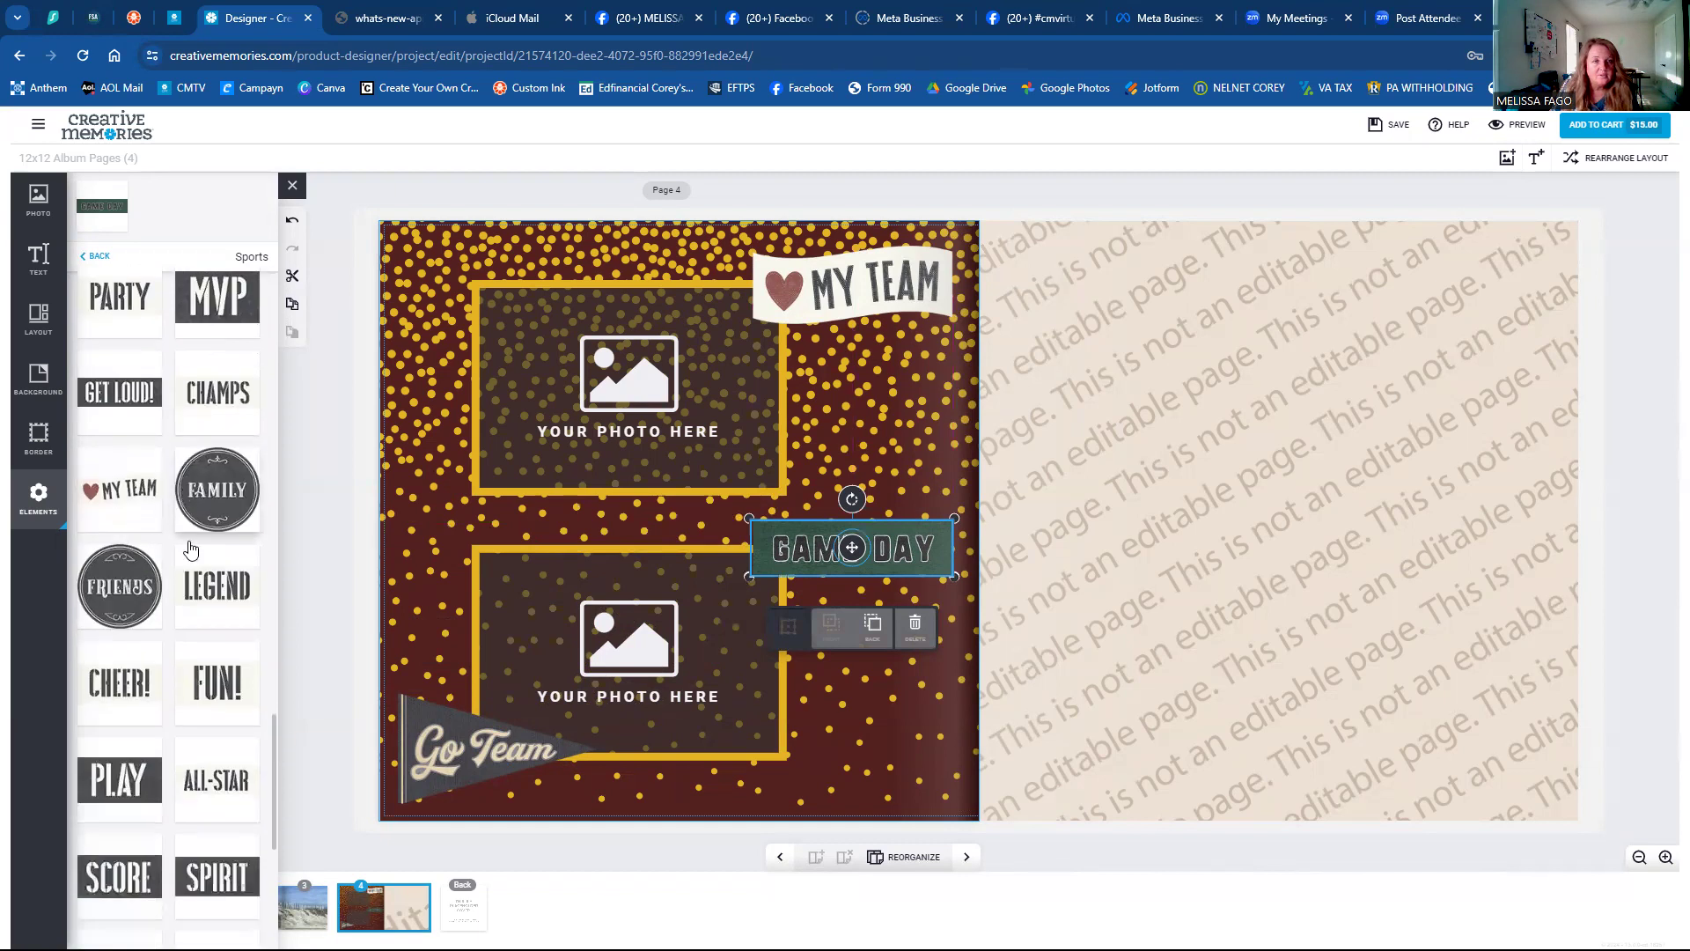
scroll(190, 546, down, 3)
scroll(190, 548, down, 3)
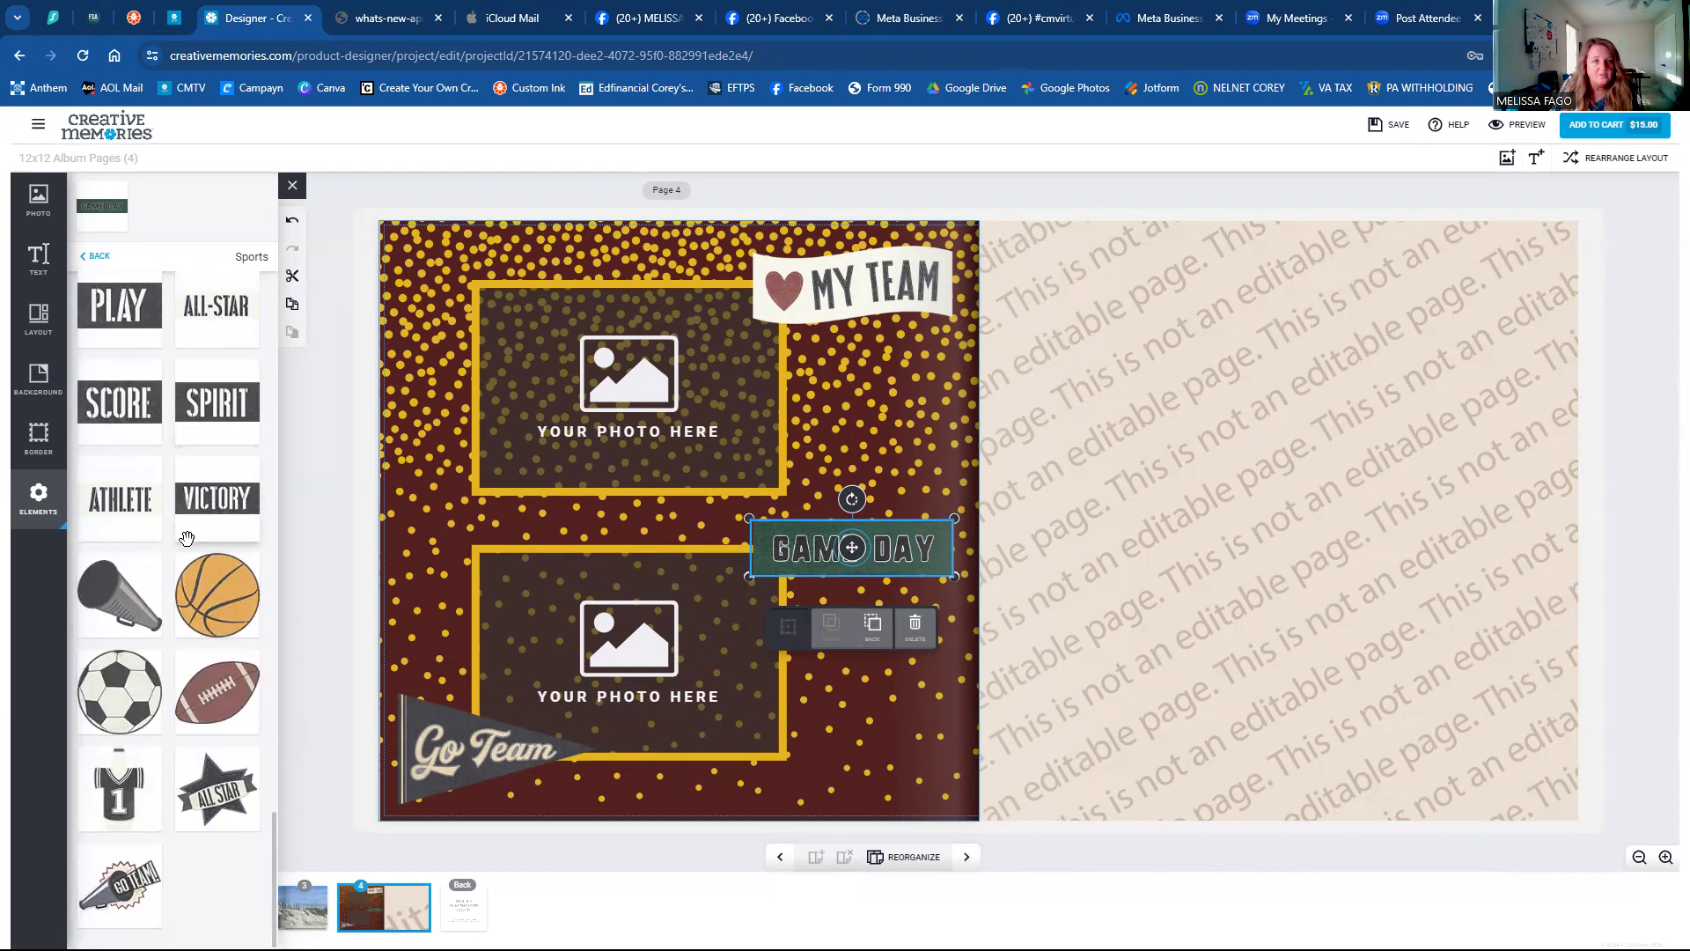
scroll(185, 705, down, 8)
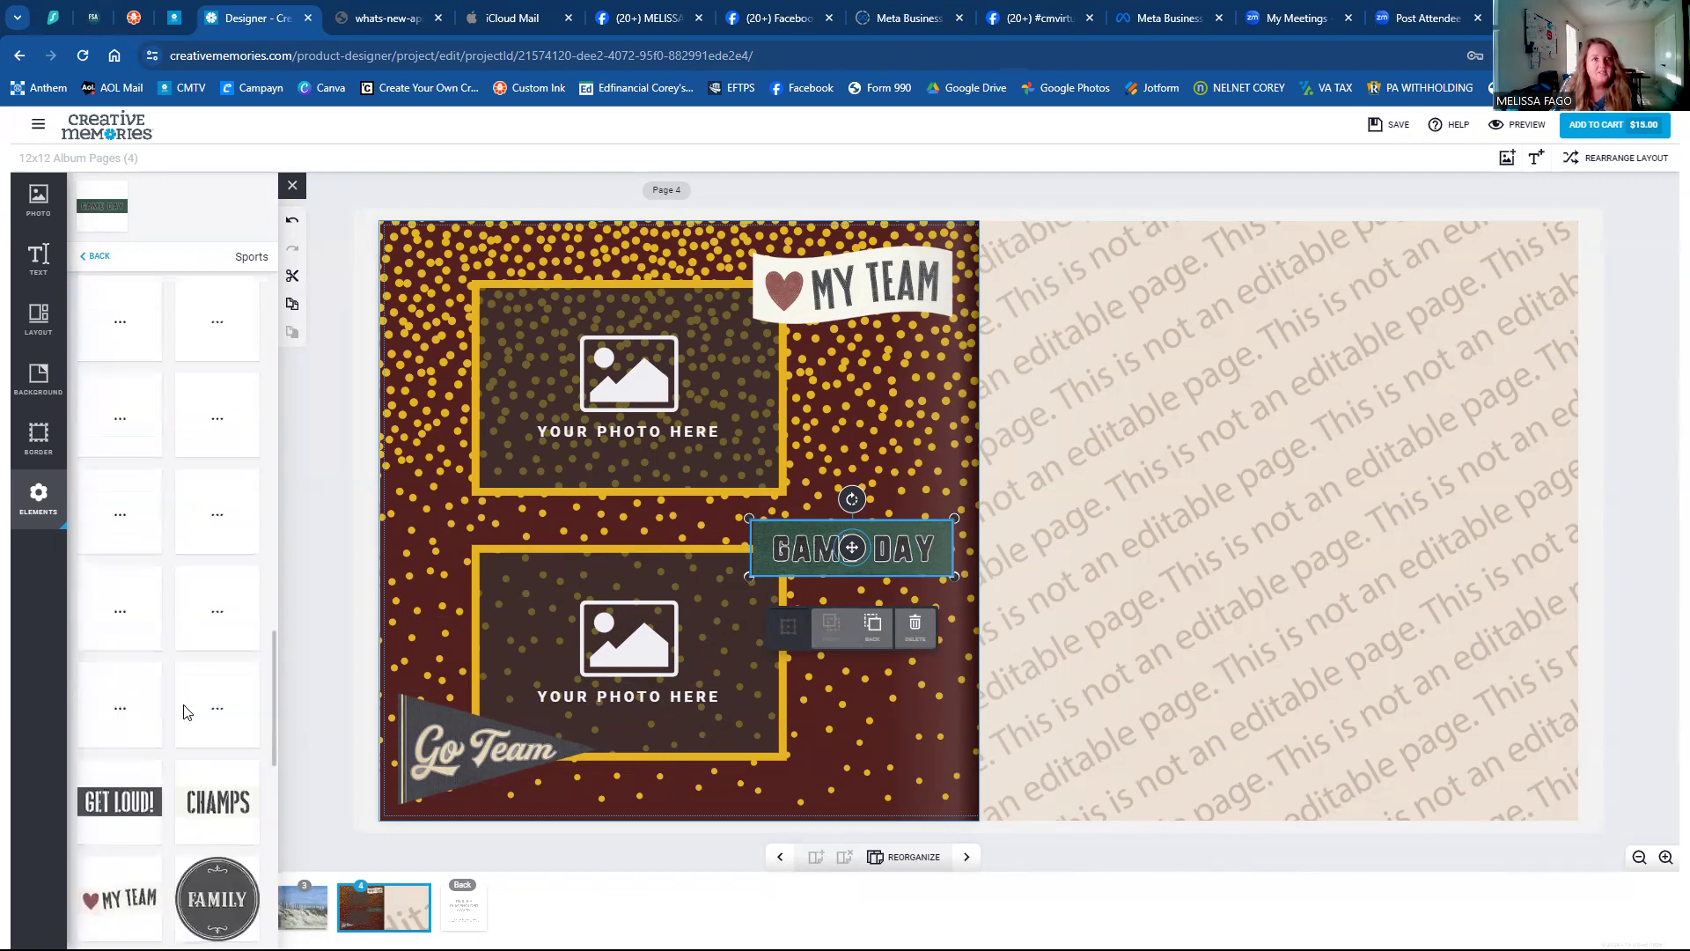
click(99, 256)
scroll(227, 596, down, 1)
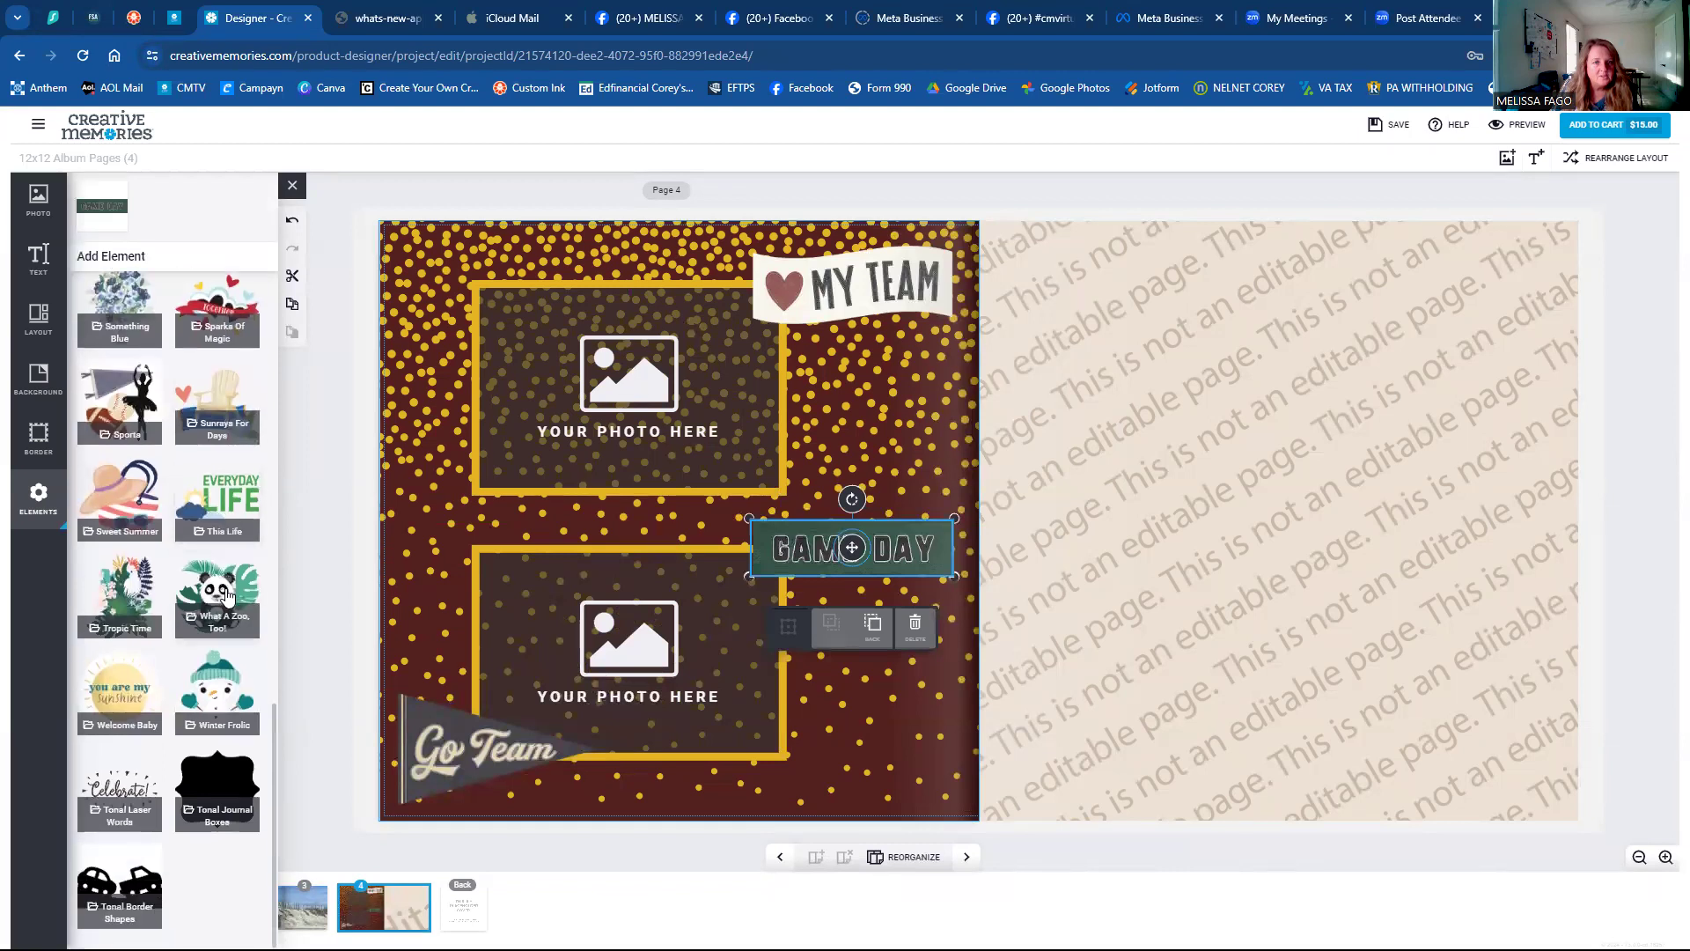
scroll(227, 597, up, 4)
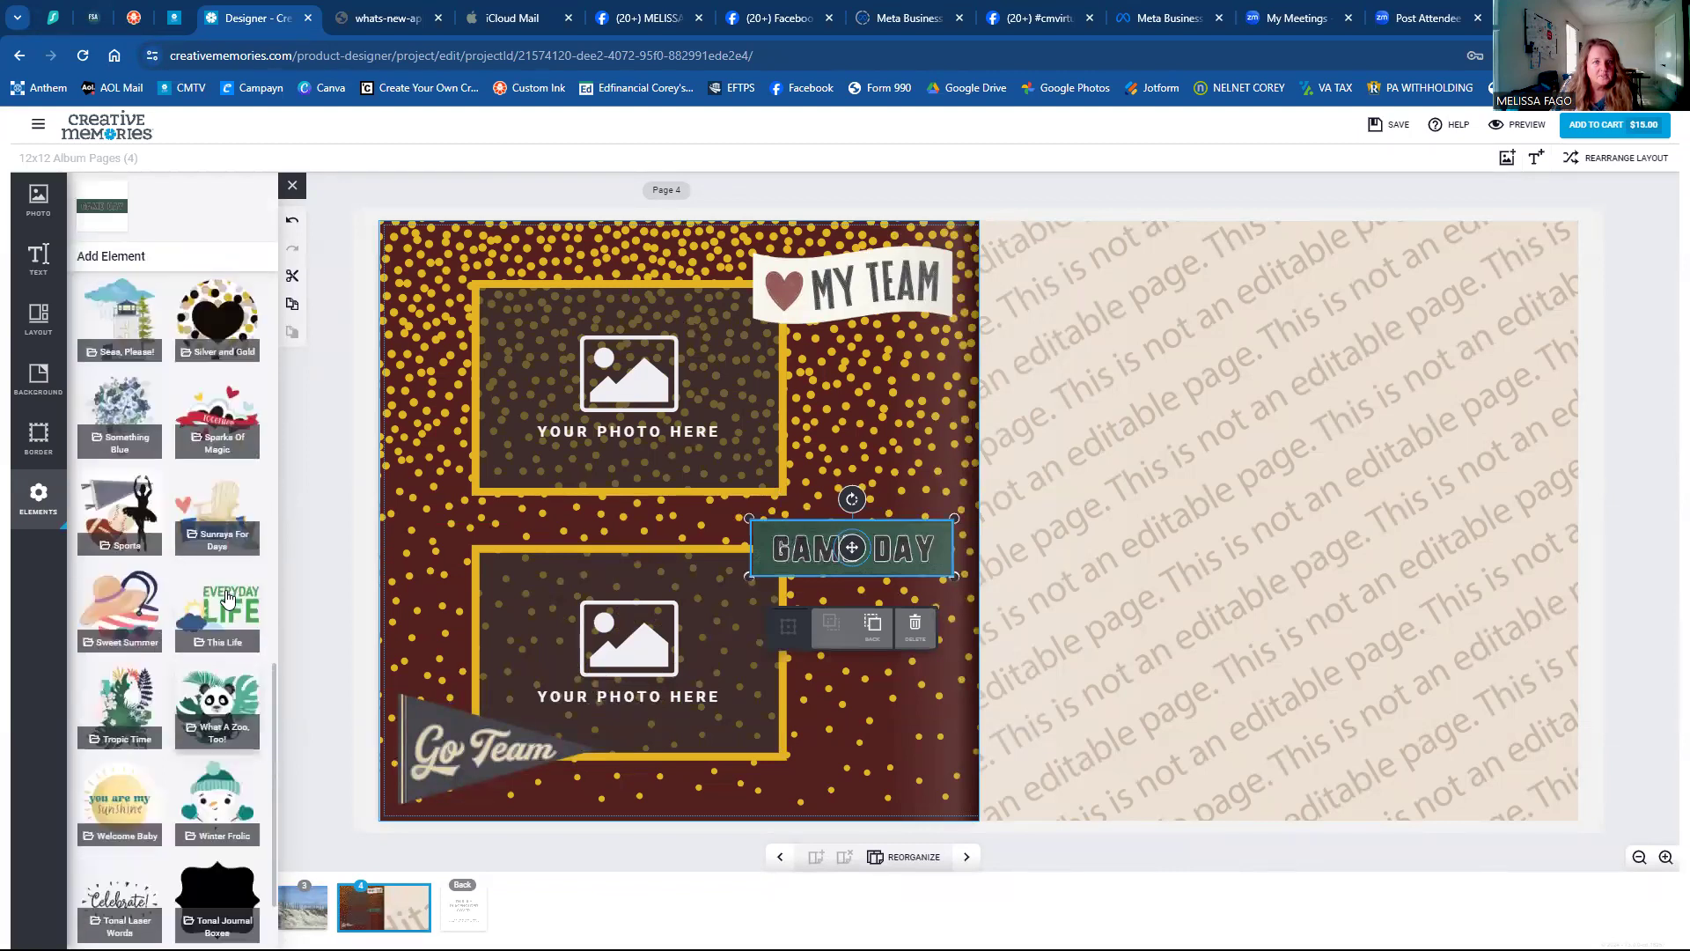
Add the red Game Day sticker from the Back To School Complements collection.
scroll(227, 596, up, 7)
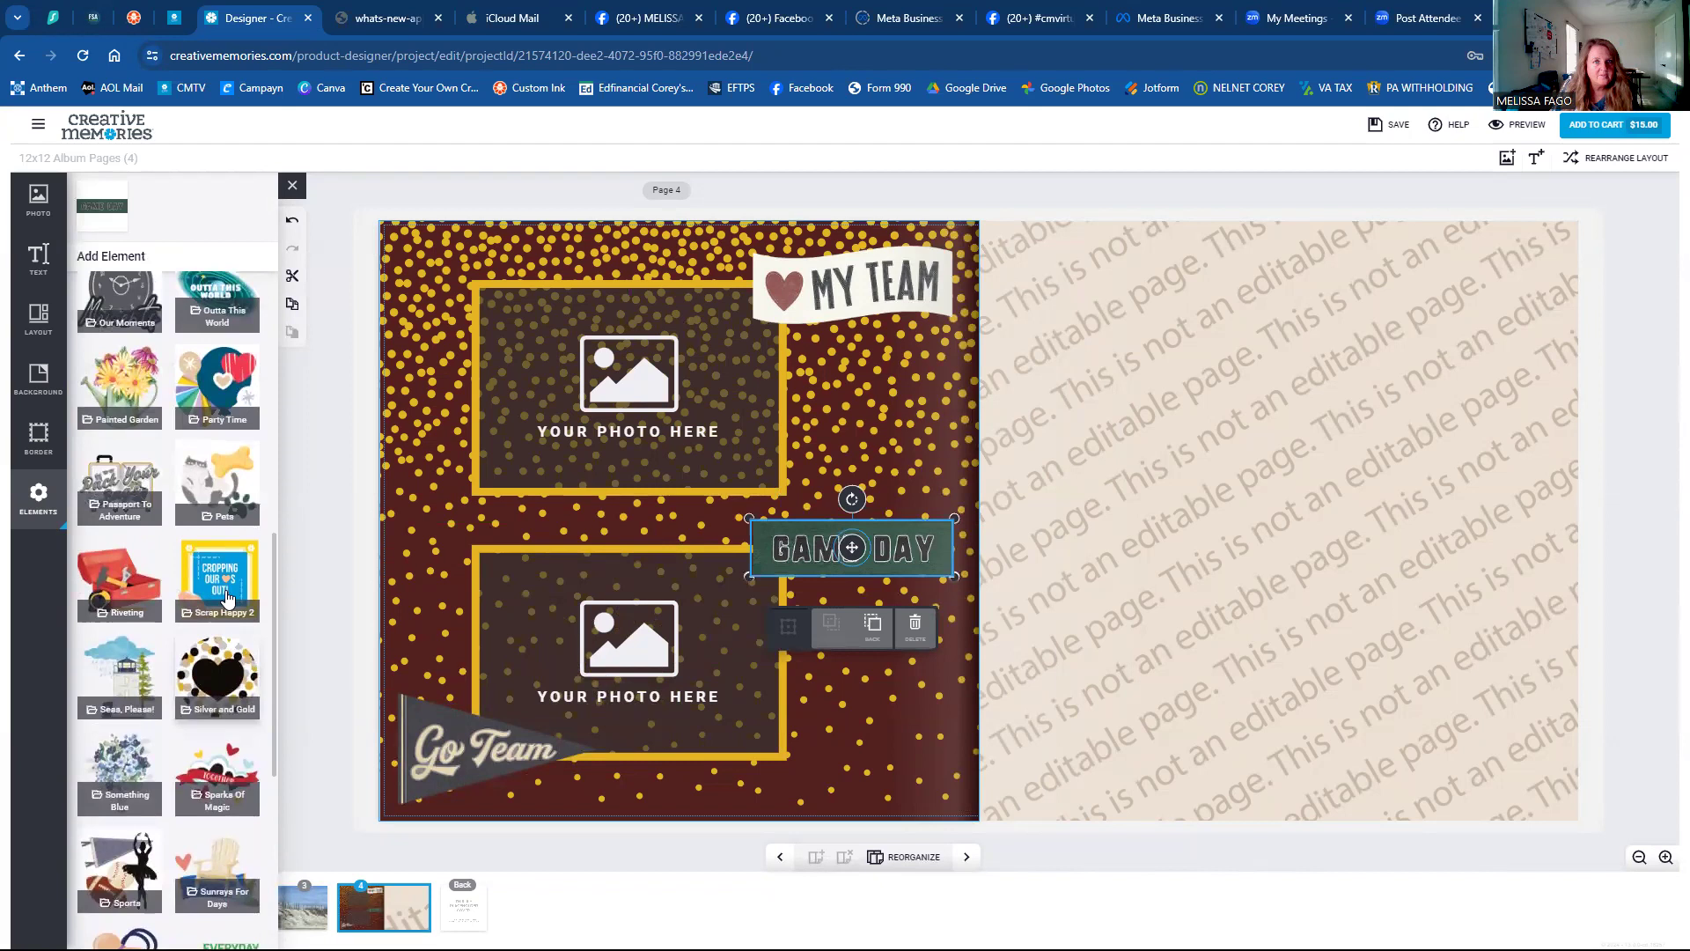
scroll(227, 596, up, 3)
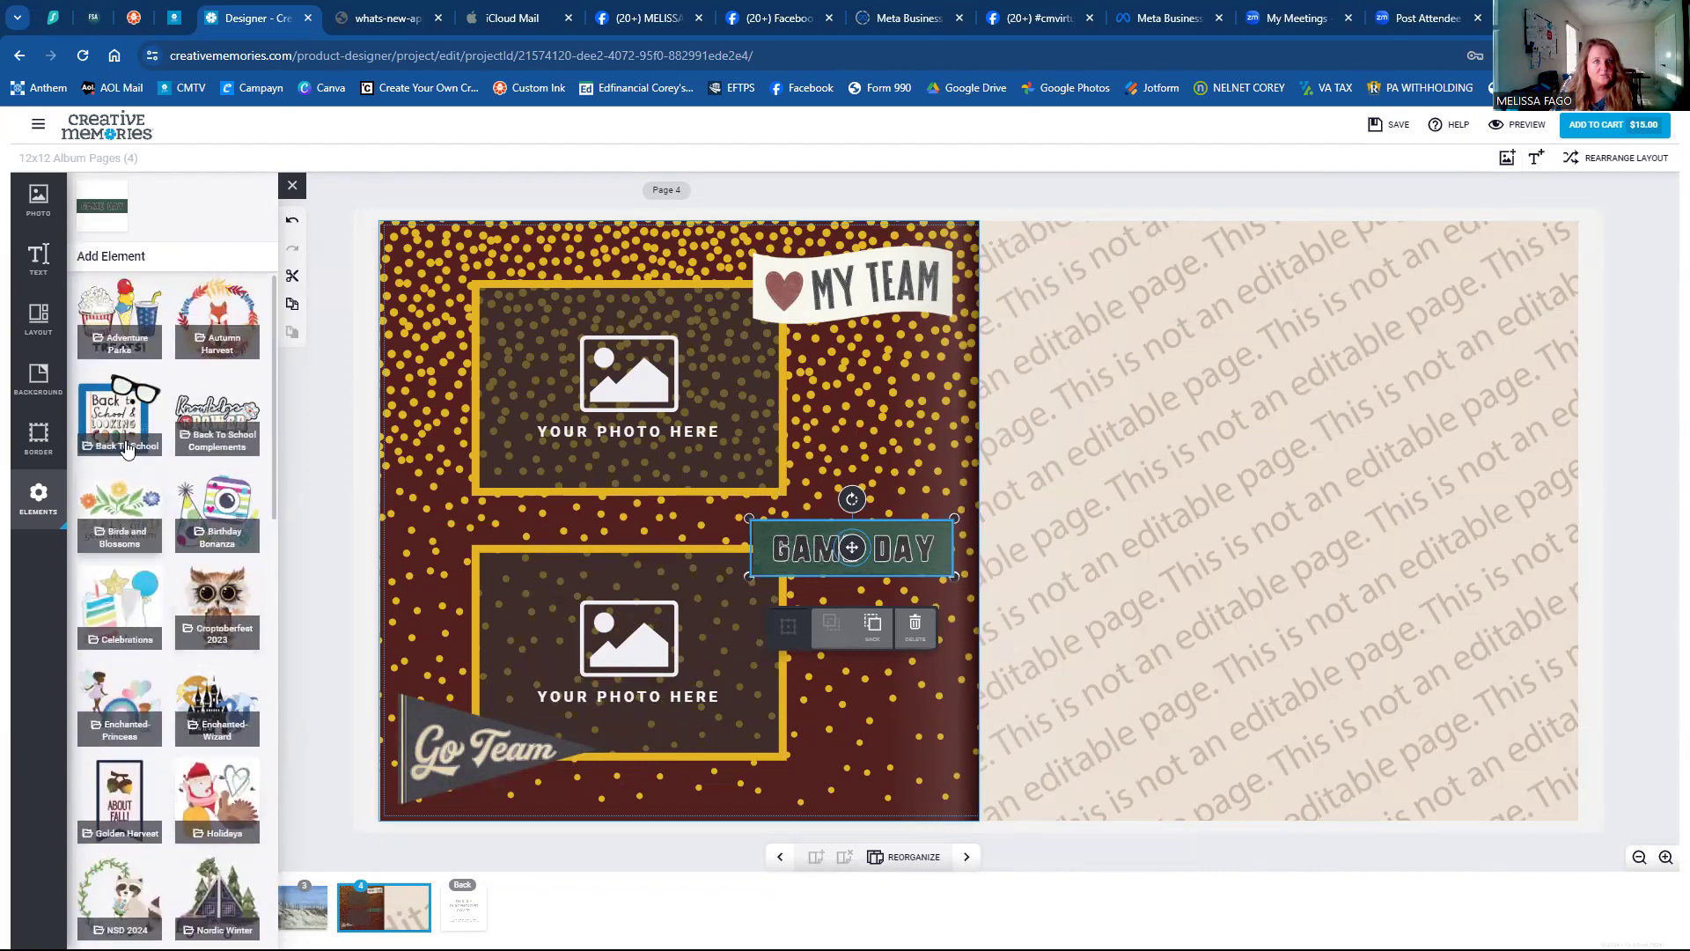
click(225, 406)
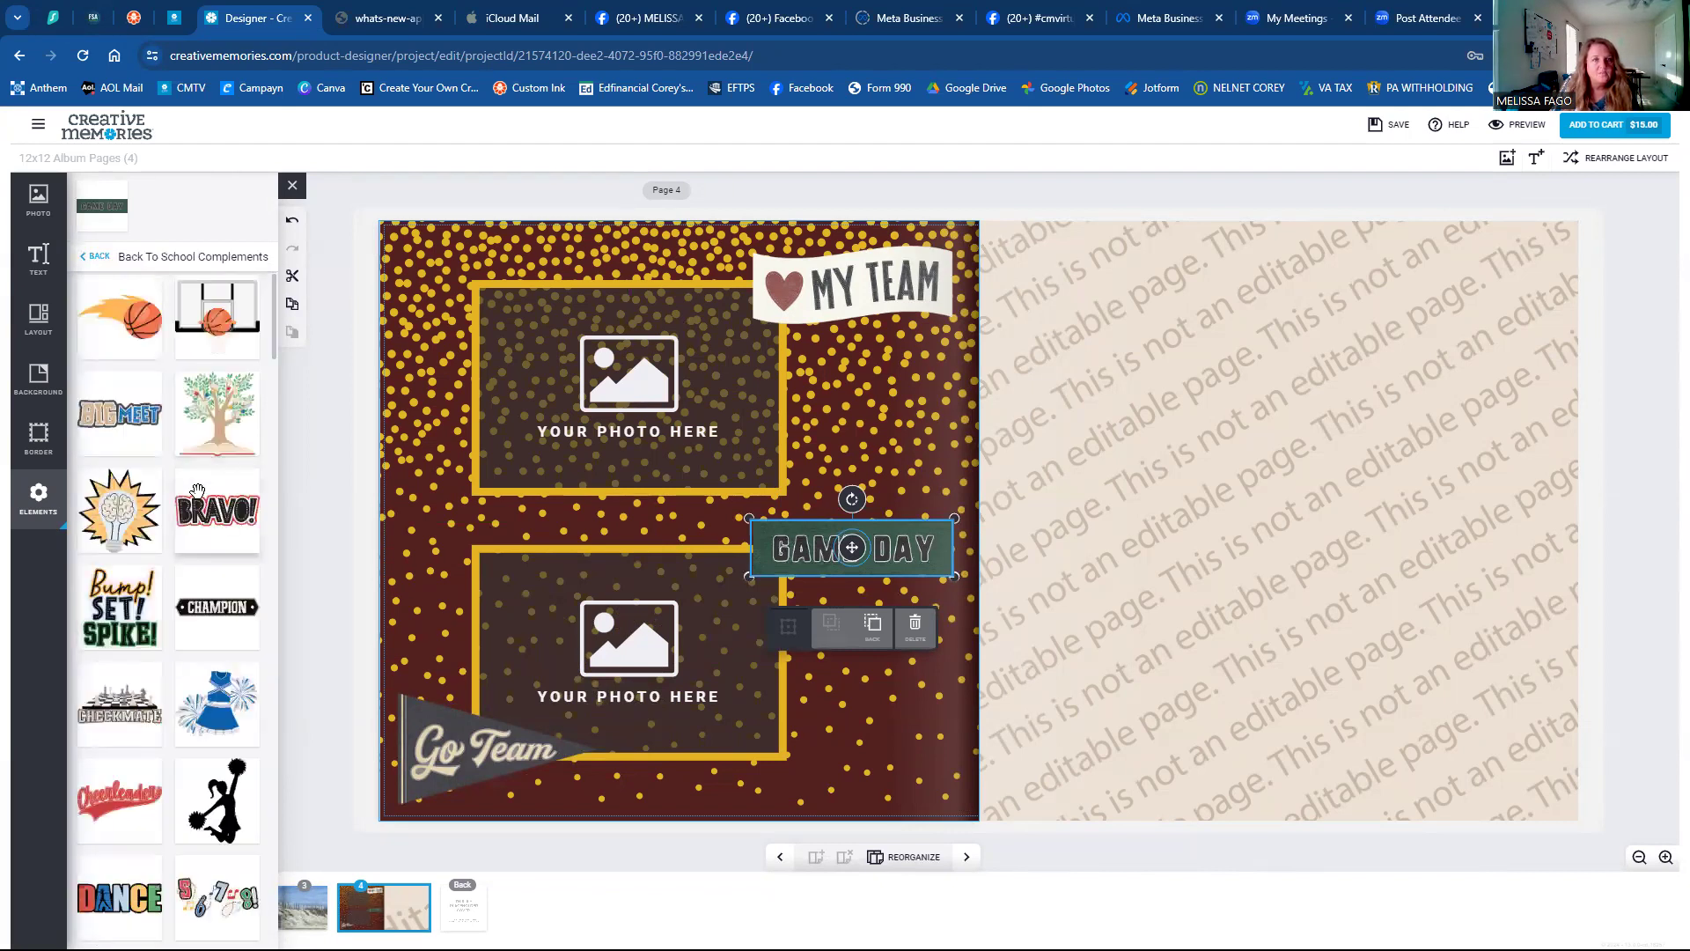
scroll(193, 515, down, 6)
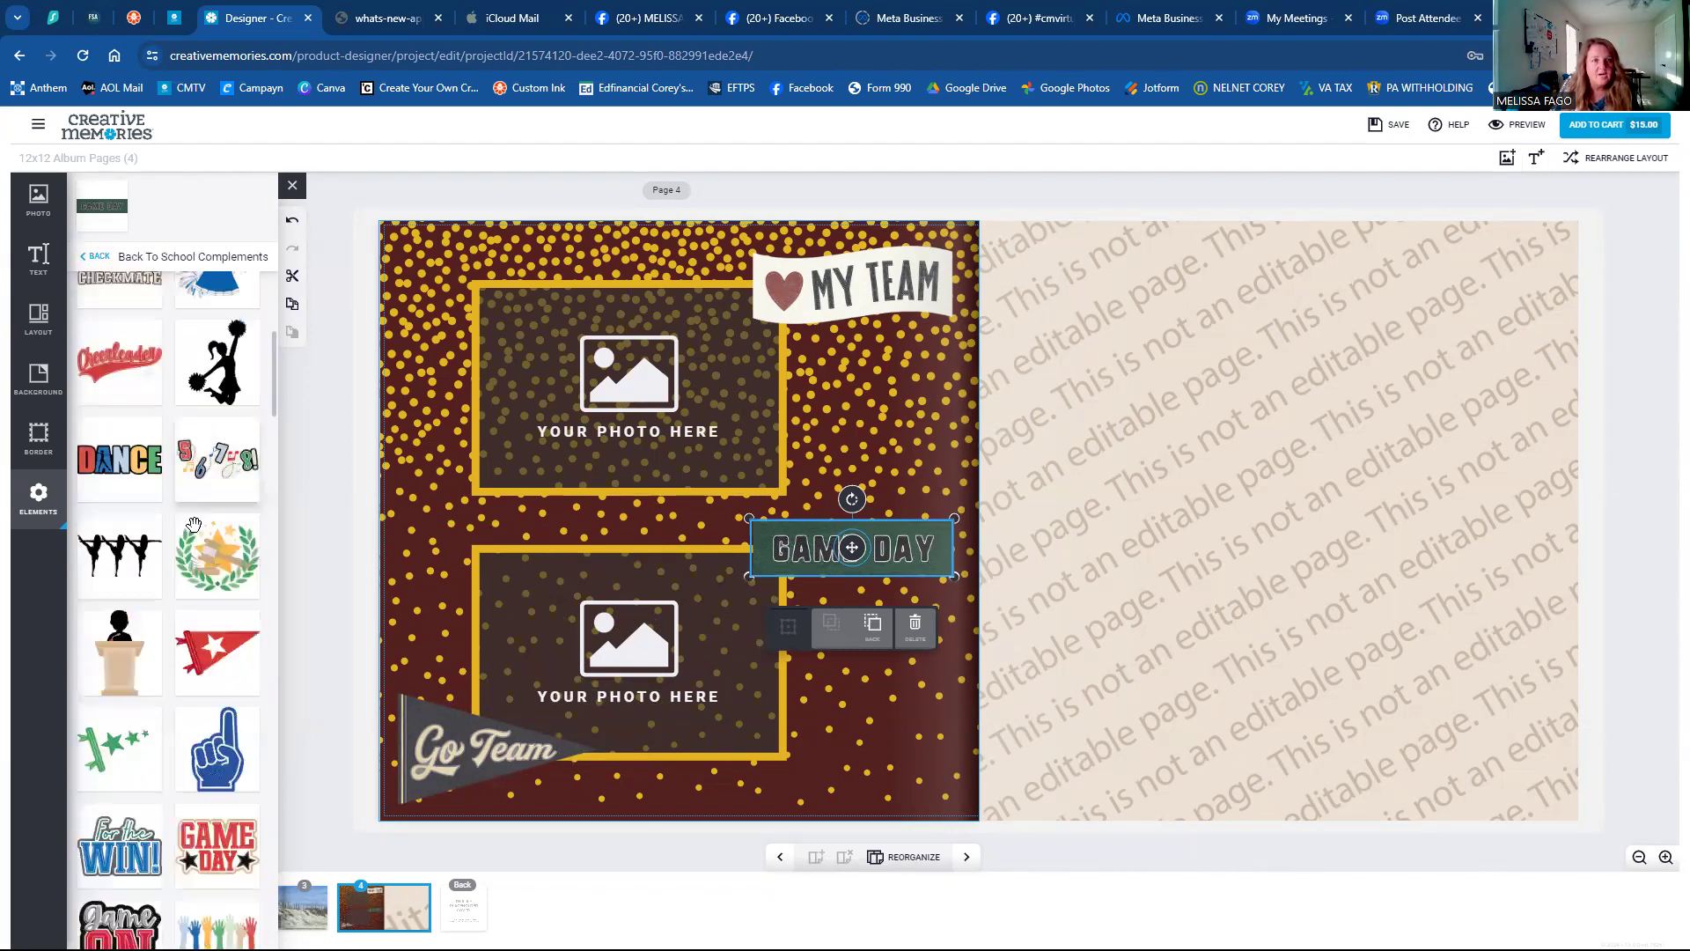
scroll(191, 523, down, 3)
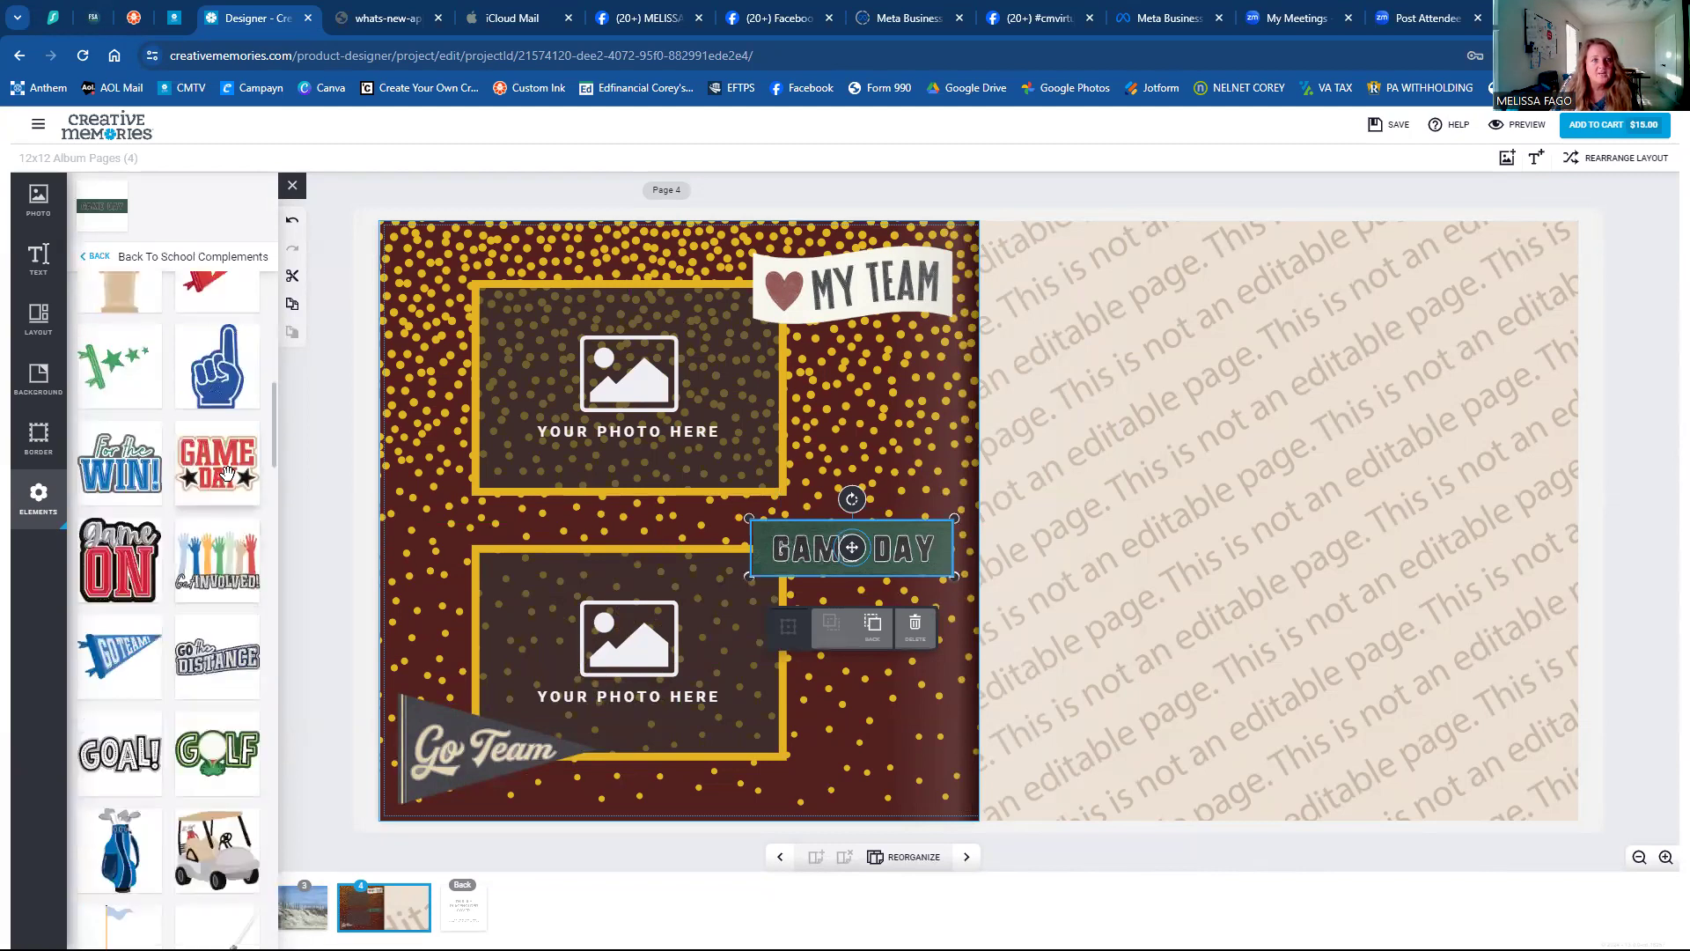
click(217, 464)
Delete the green GAME DAY banner, the MY TEAM banner and the Go Team pennant.
click(904, 564)
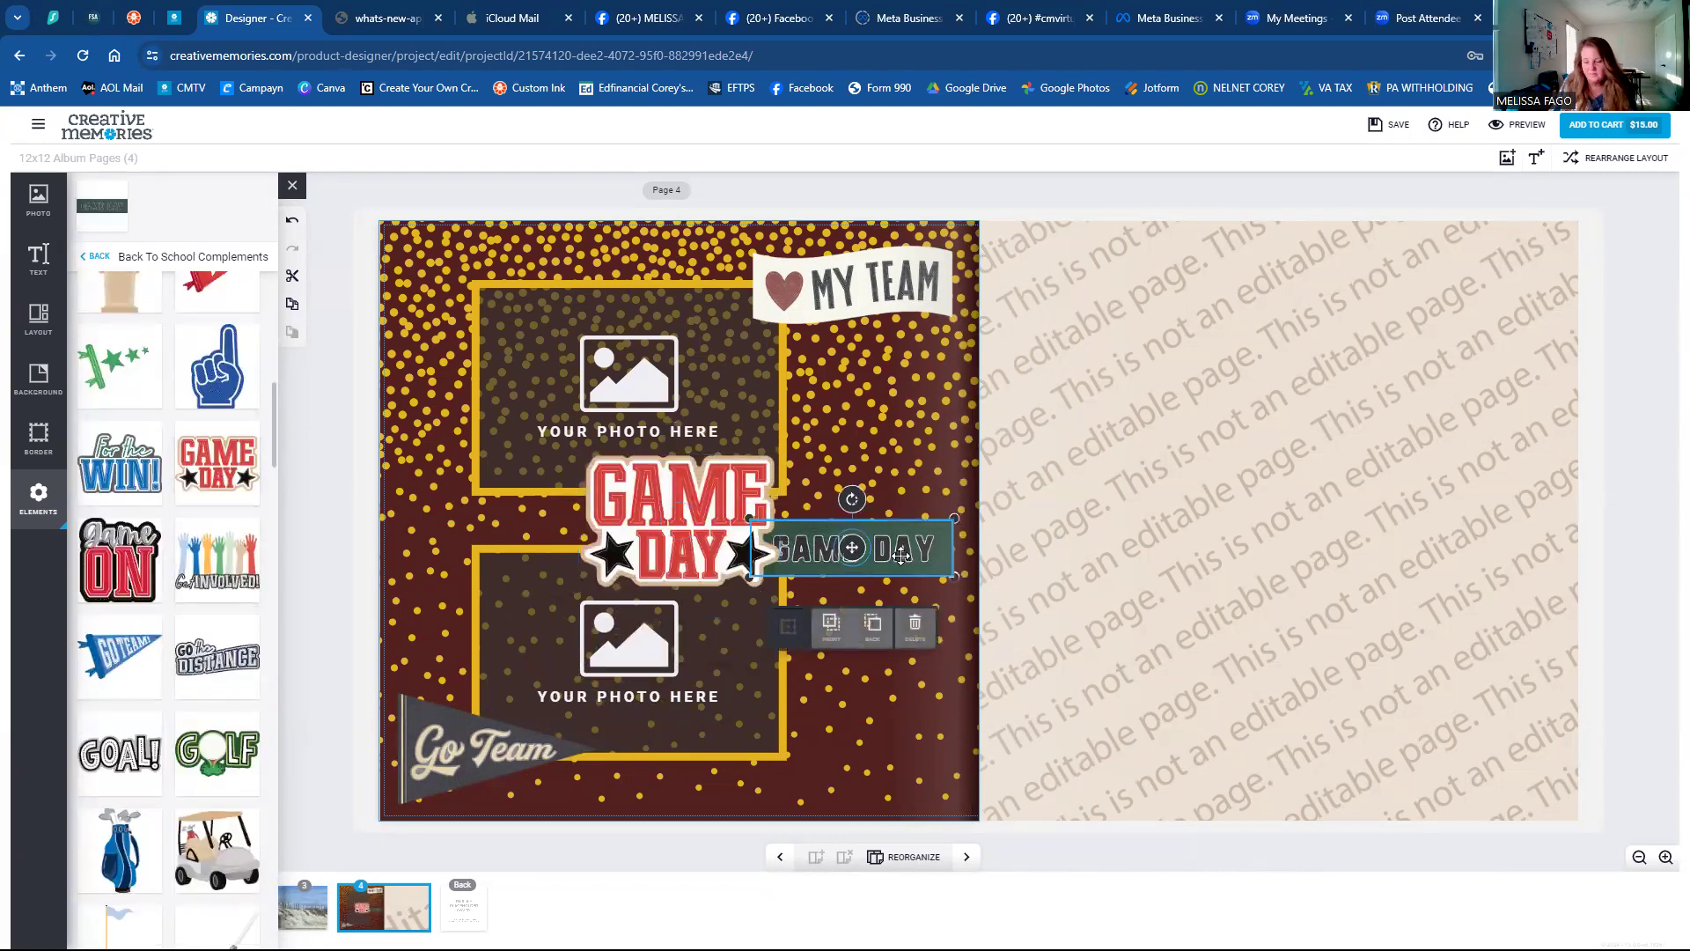
key(Delete)
click(817, 303)
key(Delete)
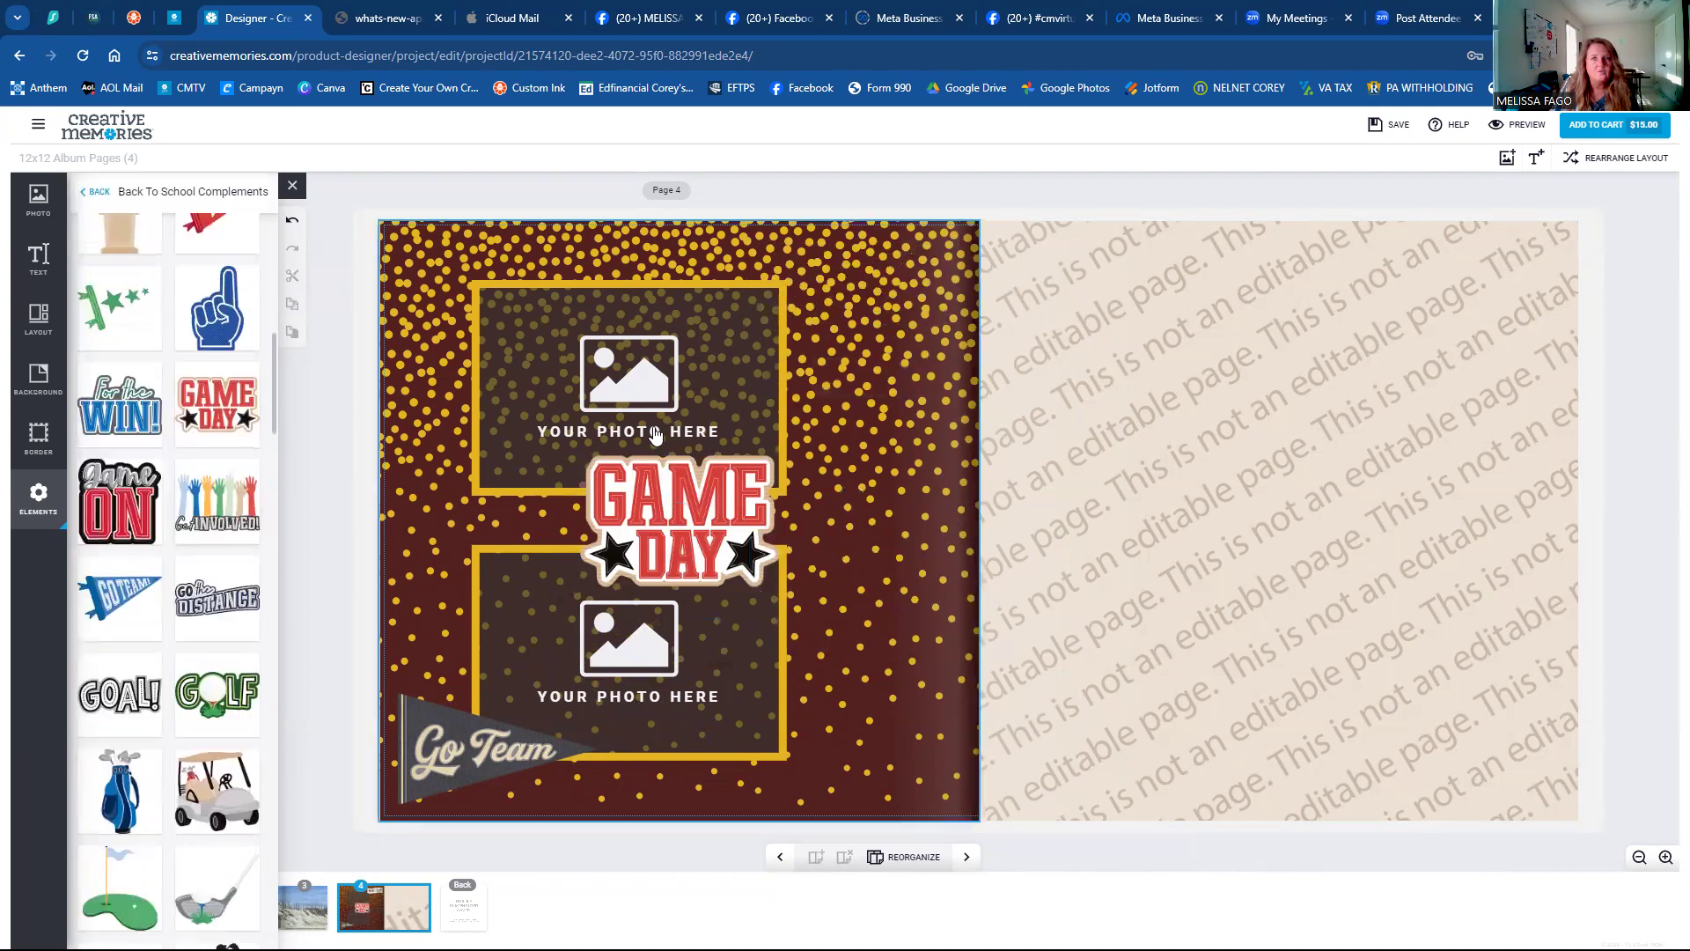
click(463, 735)
key(Delete)
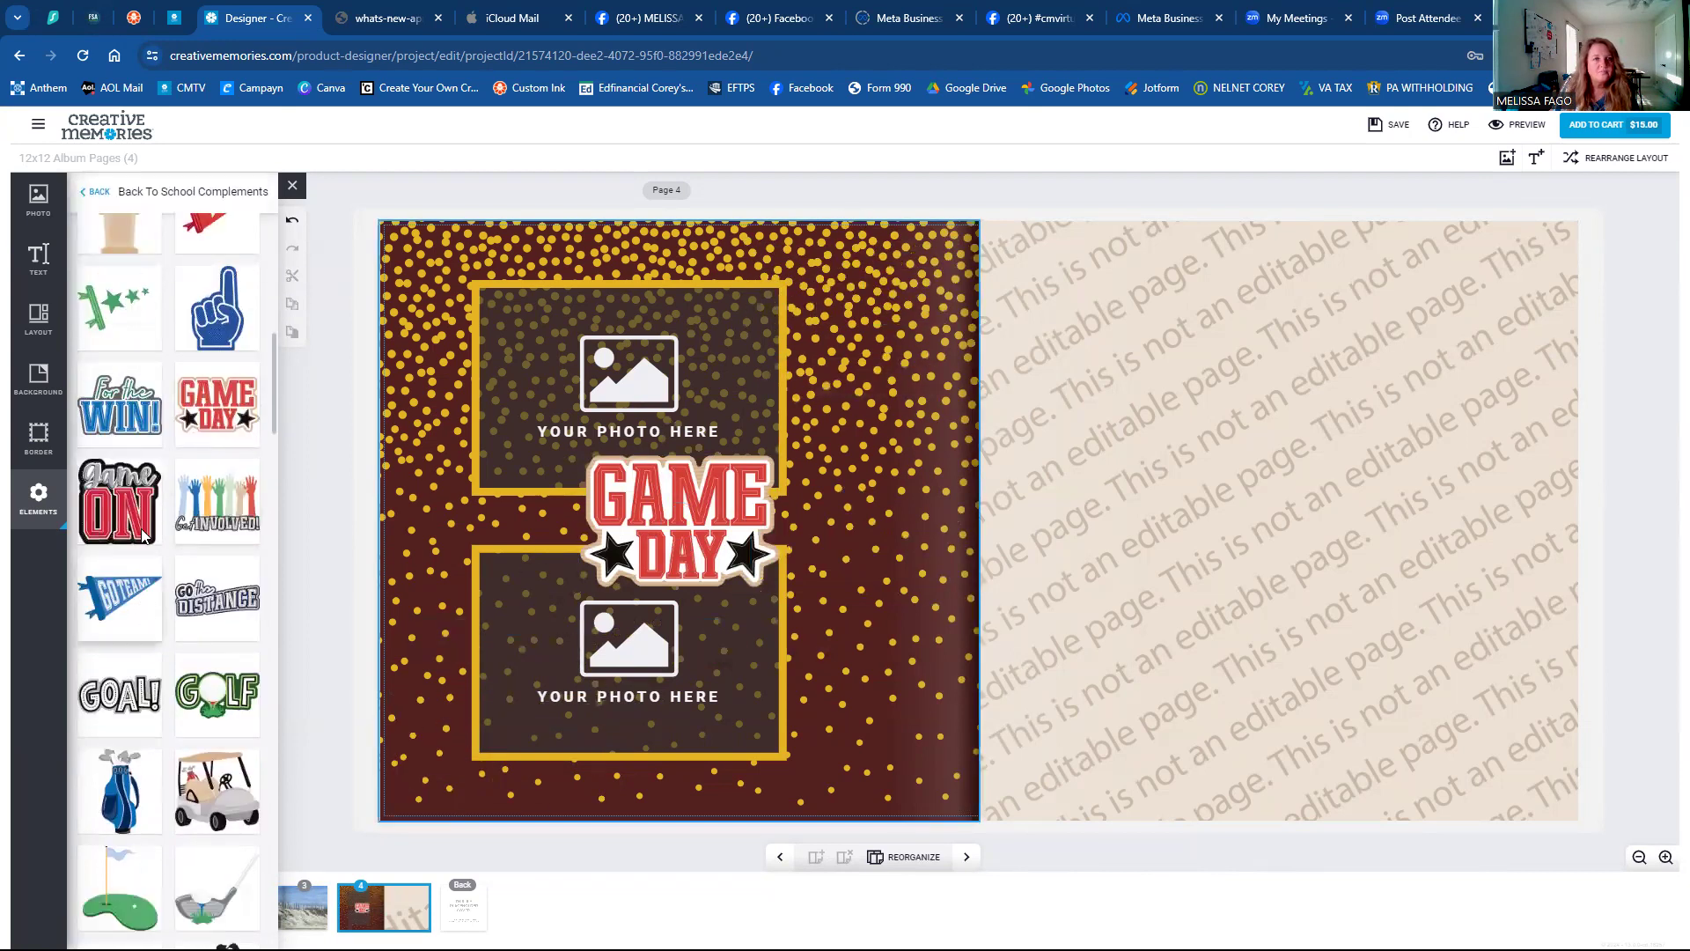
scroll(130, 493, down, 3)
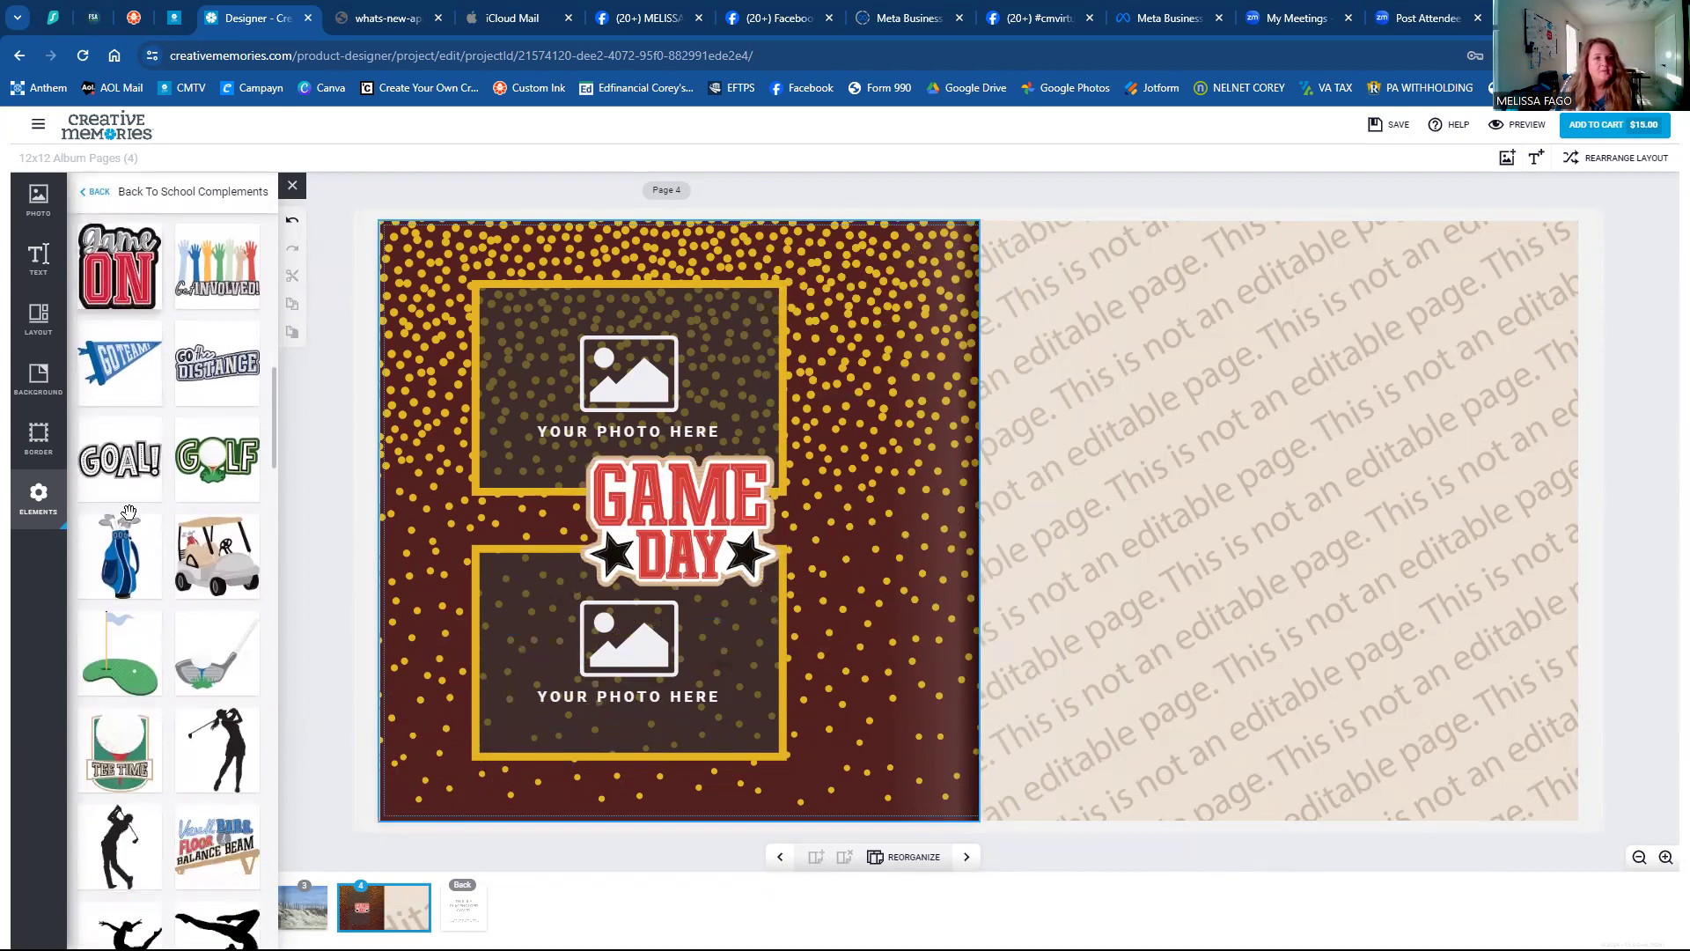
scroll(130, 523, down, 3)
scroll(131, 523, down, 5)
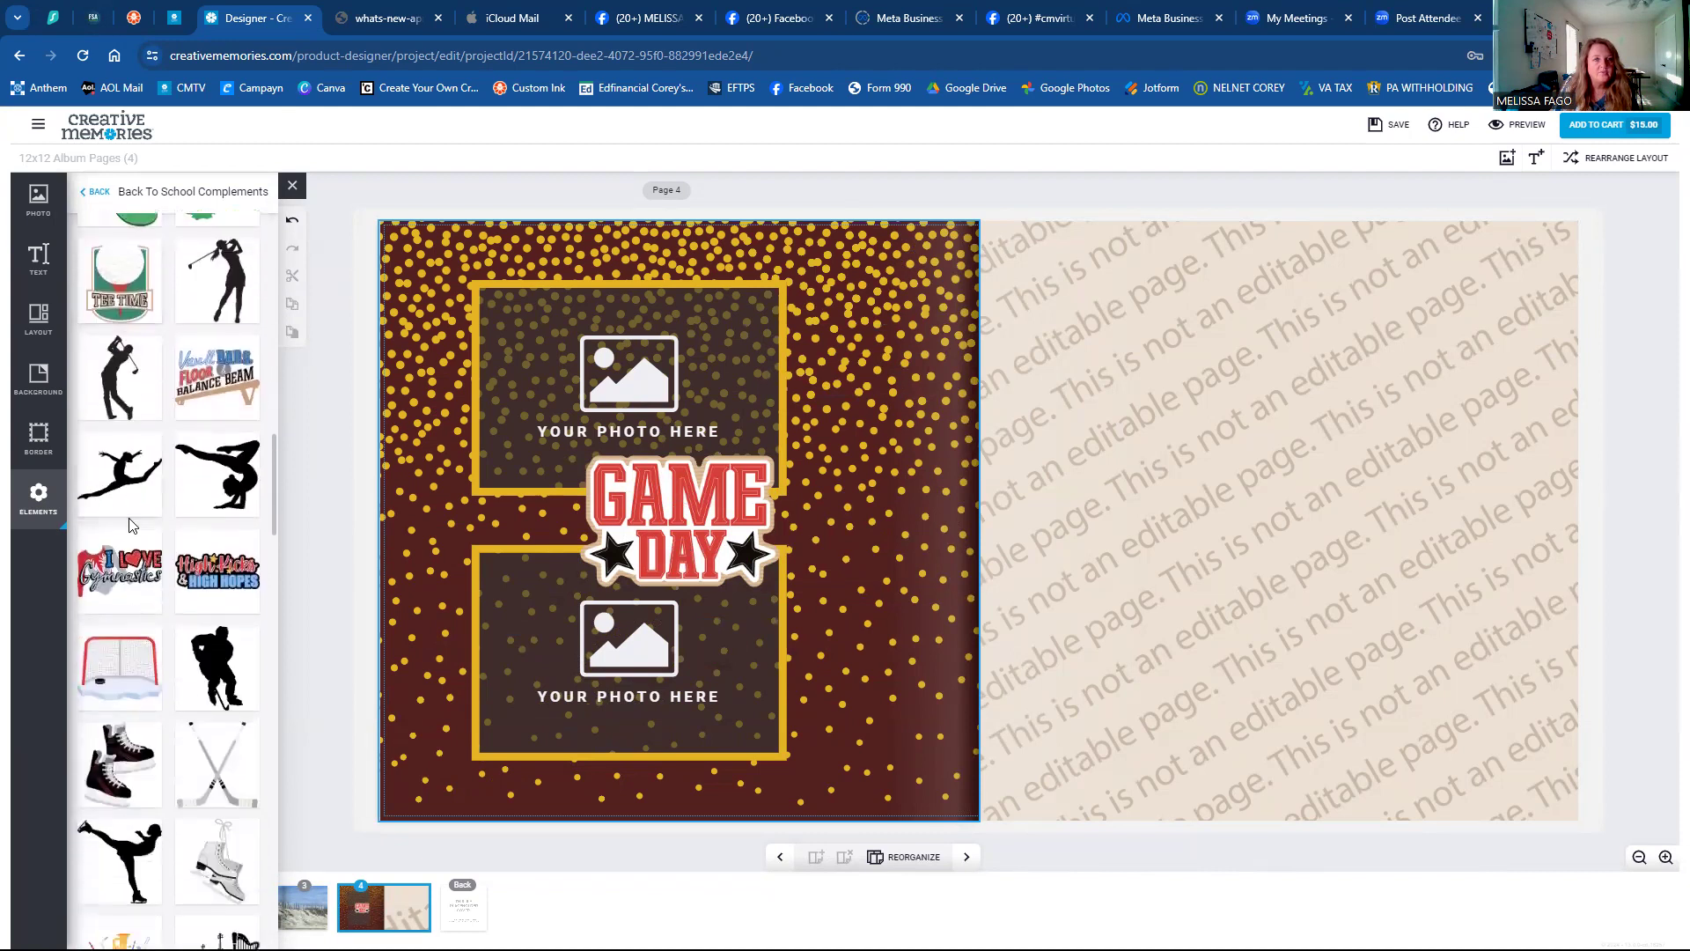
scroll(127, 519, down, 4)
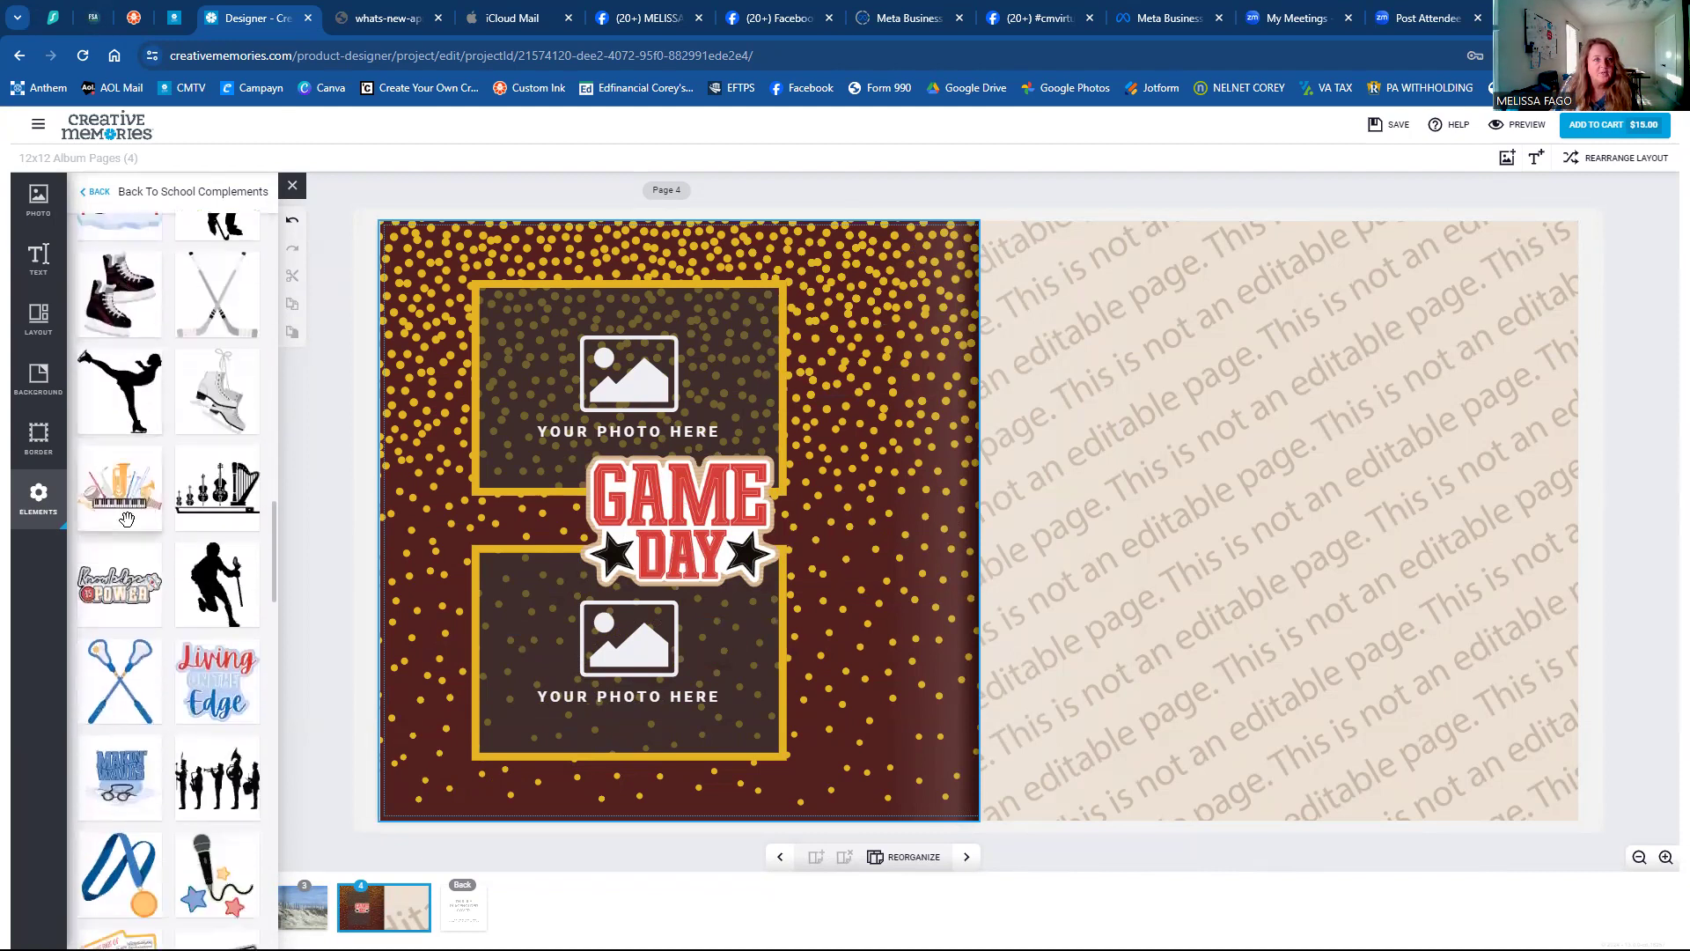
scroll(129, 523, down, 4)
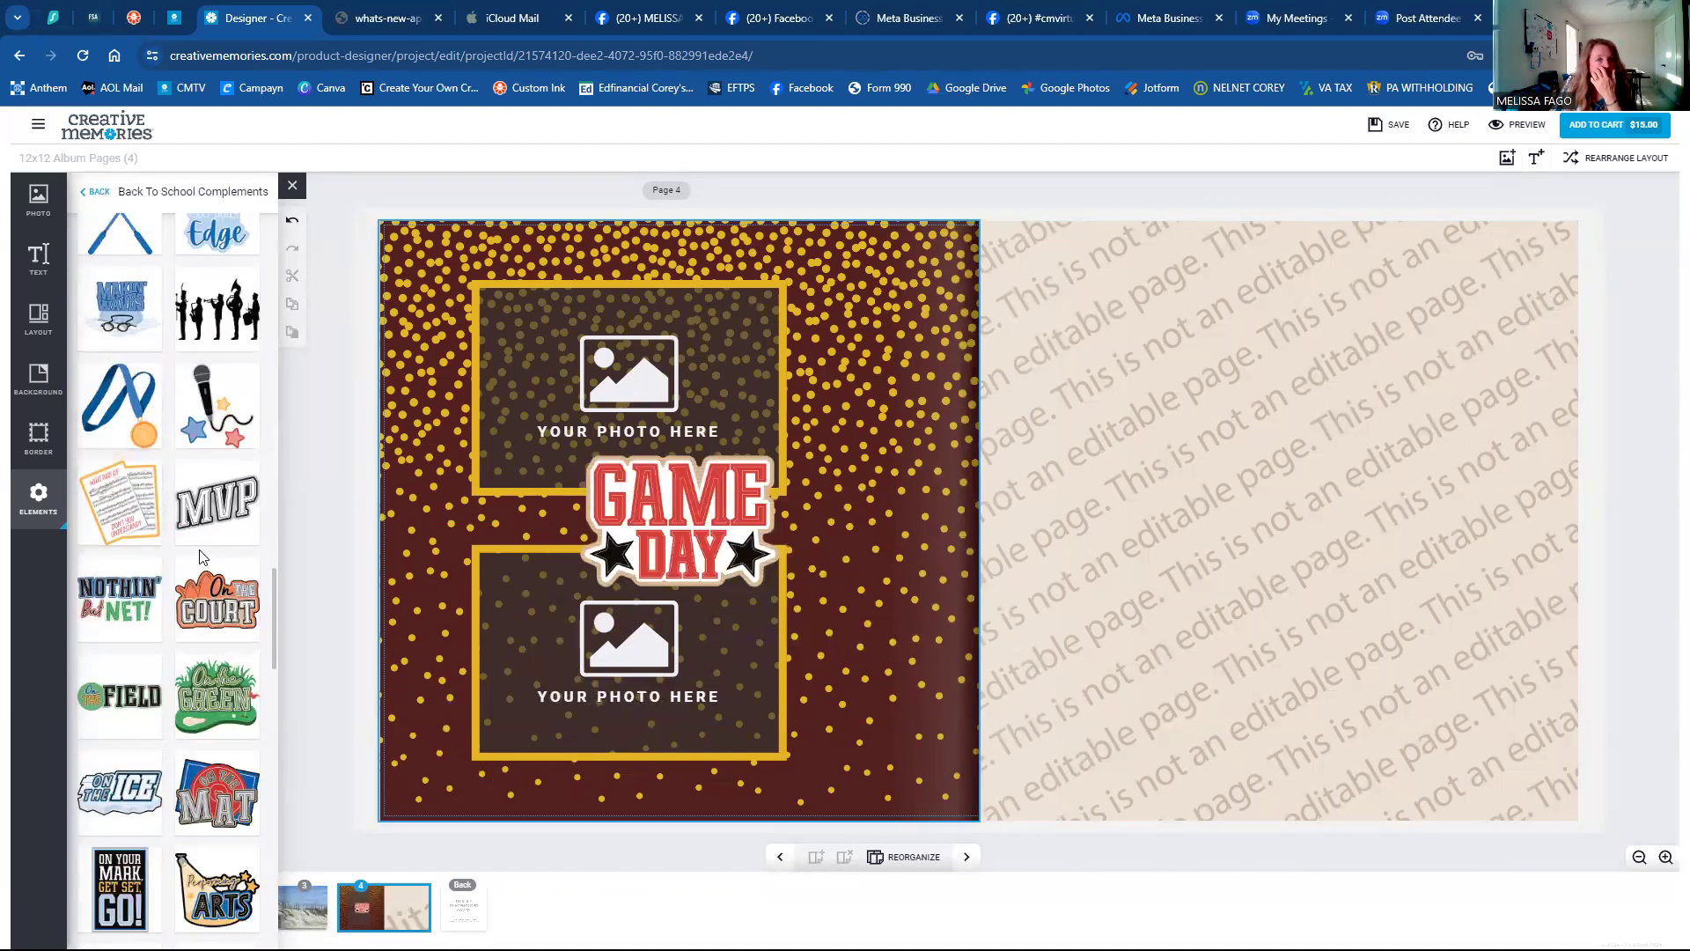
scroll(188, 568, down, 3)
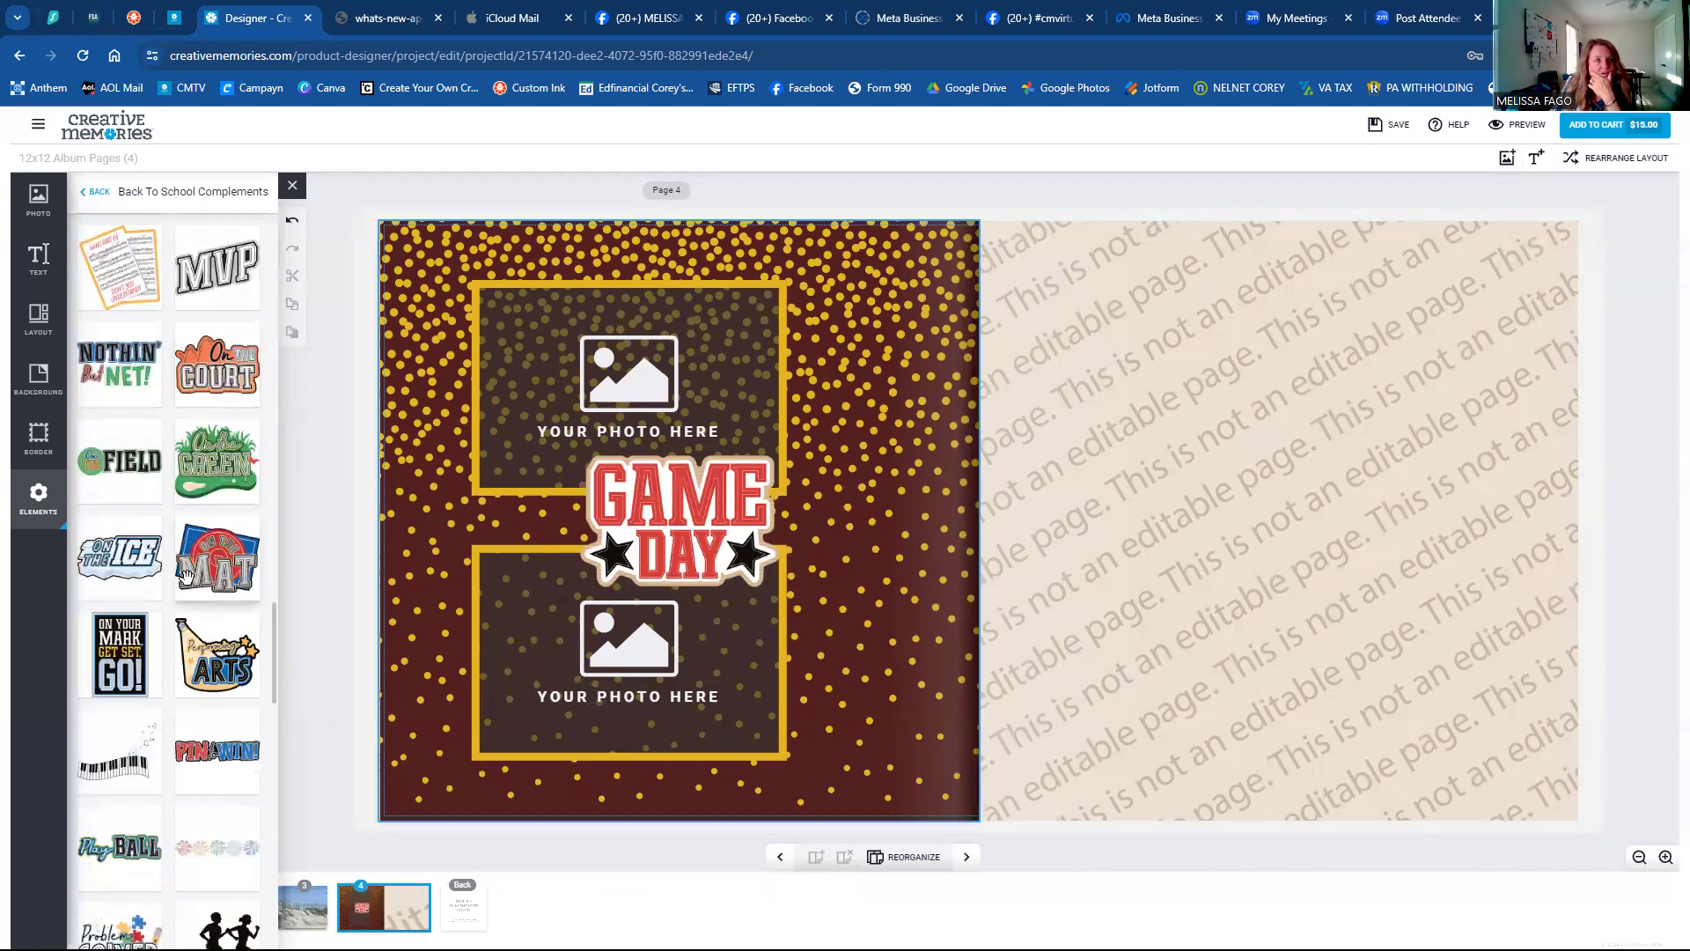
scroll(187, 574, down, 2)
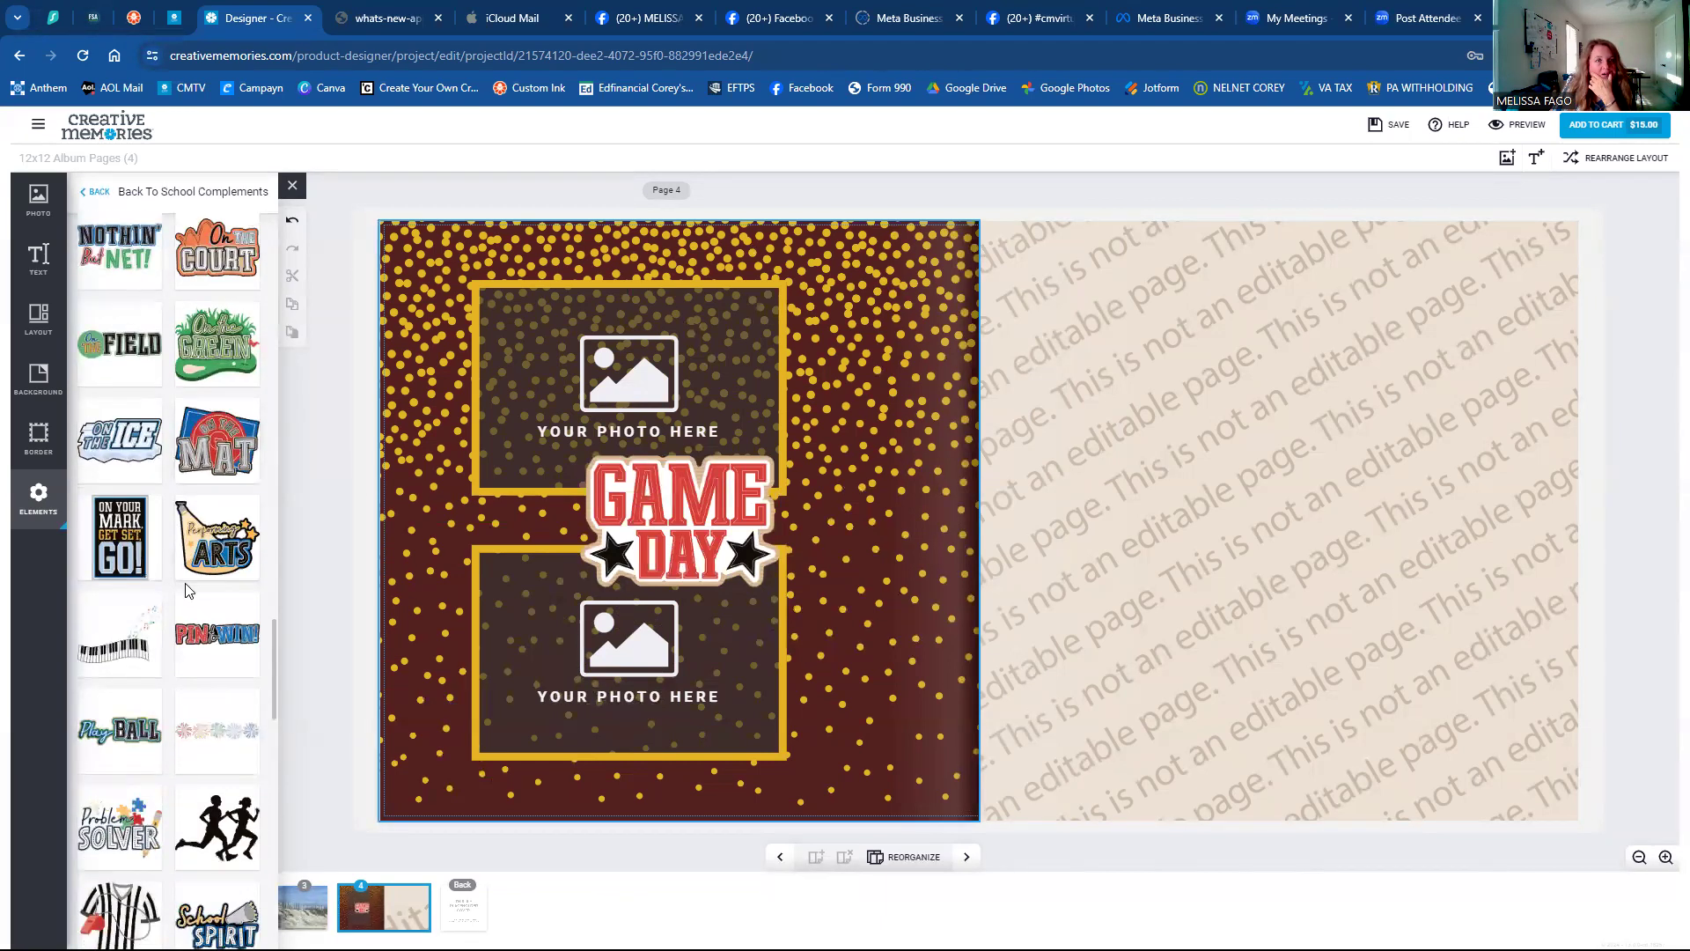
Drag the On the Field sticker into the page's top-left corner.
drag(123, 346, 528, 274)
scroll(177, 620, down, 5)
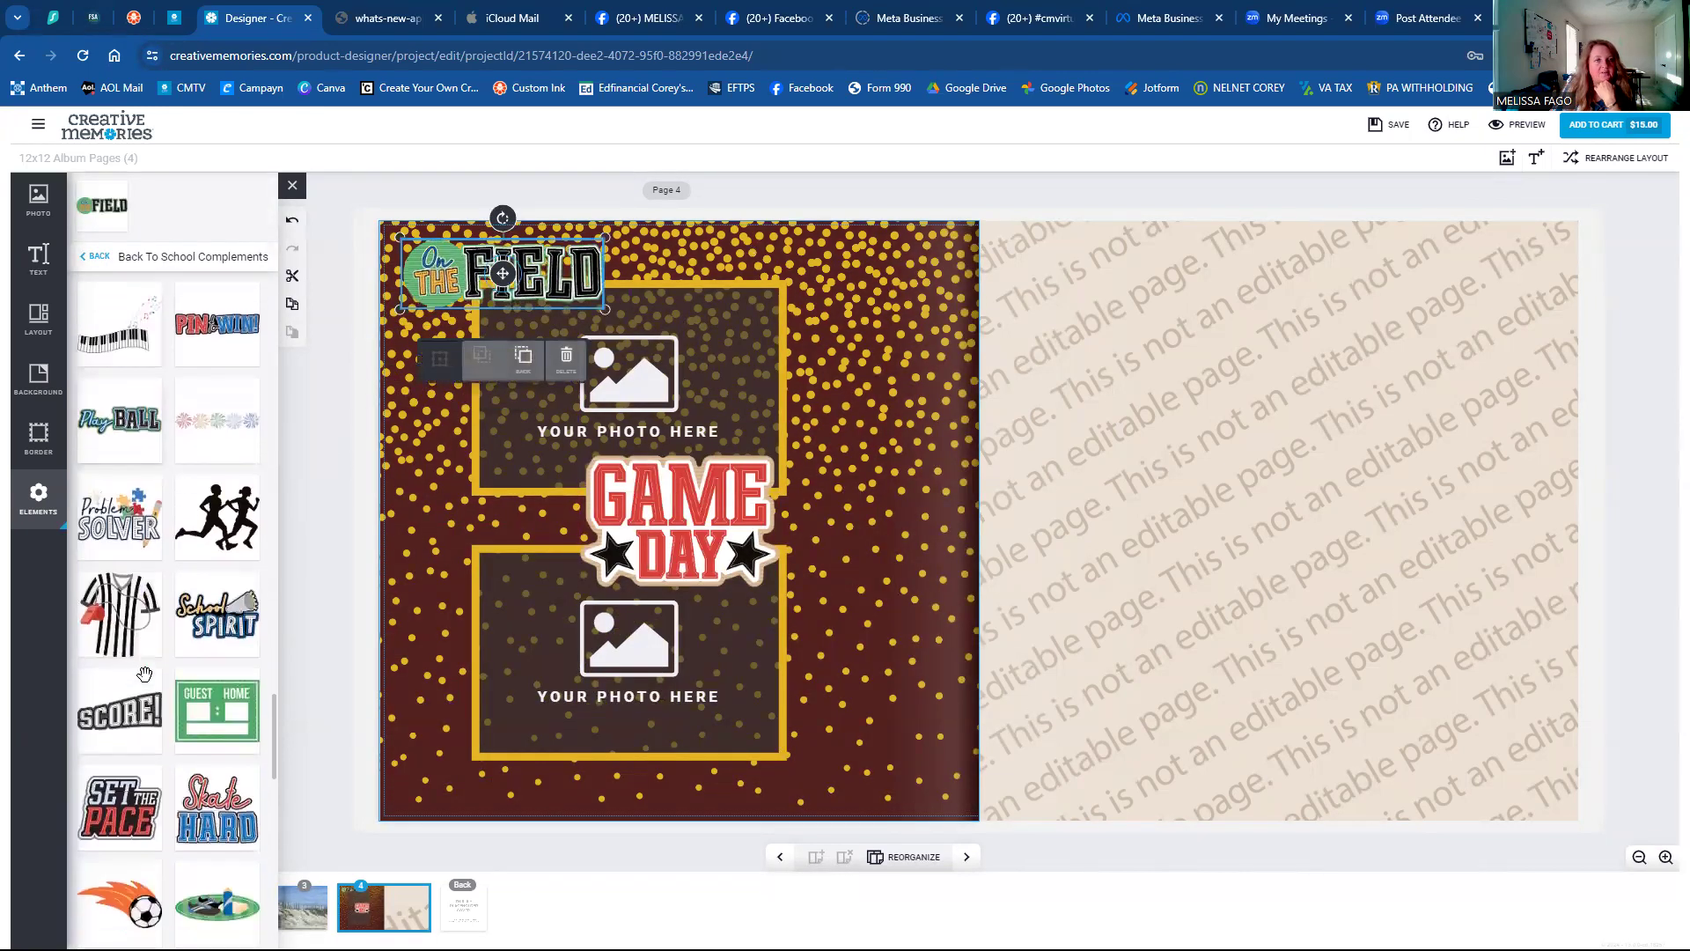
scroll(144, 672, down, 3)
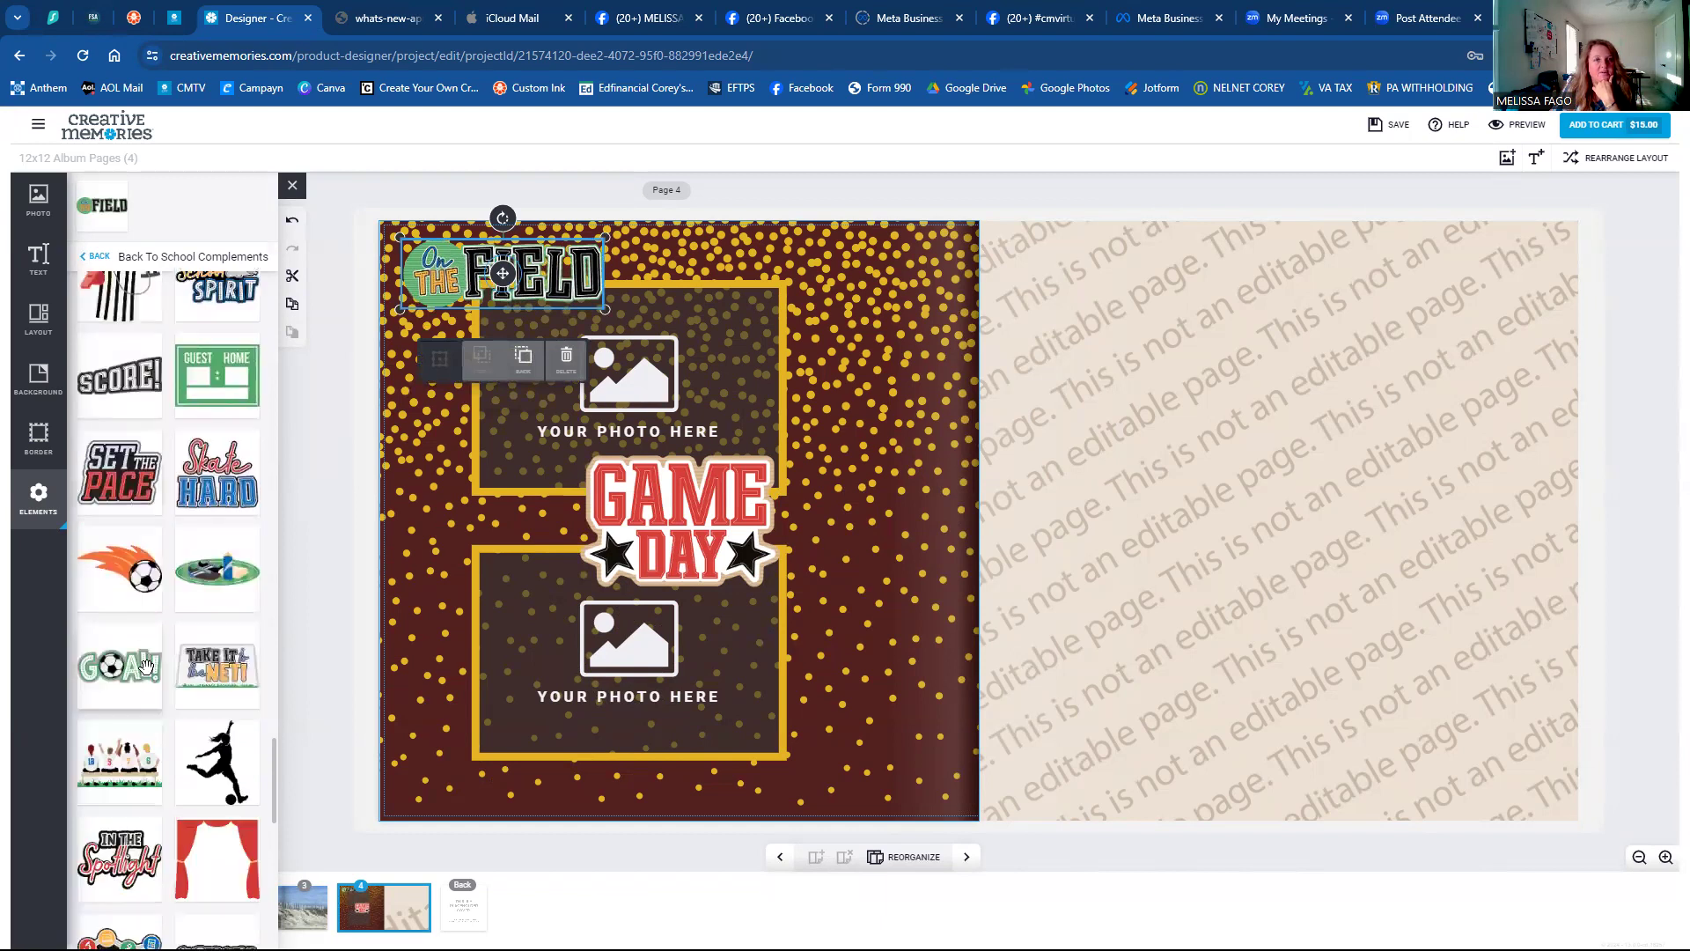
scroll(148, 665, down, 3)
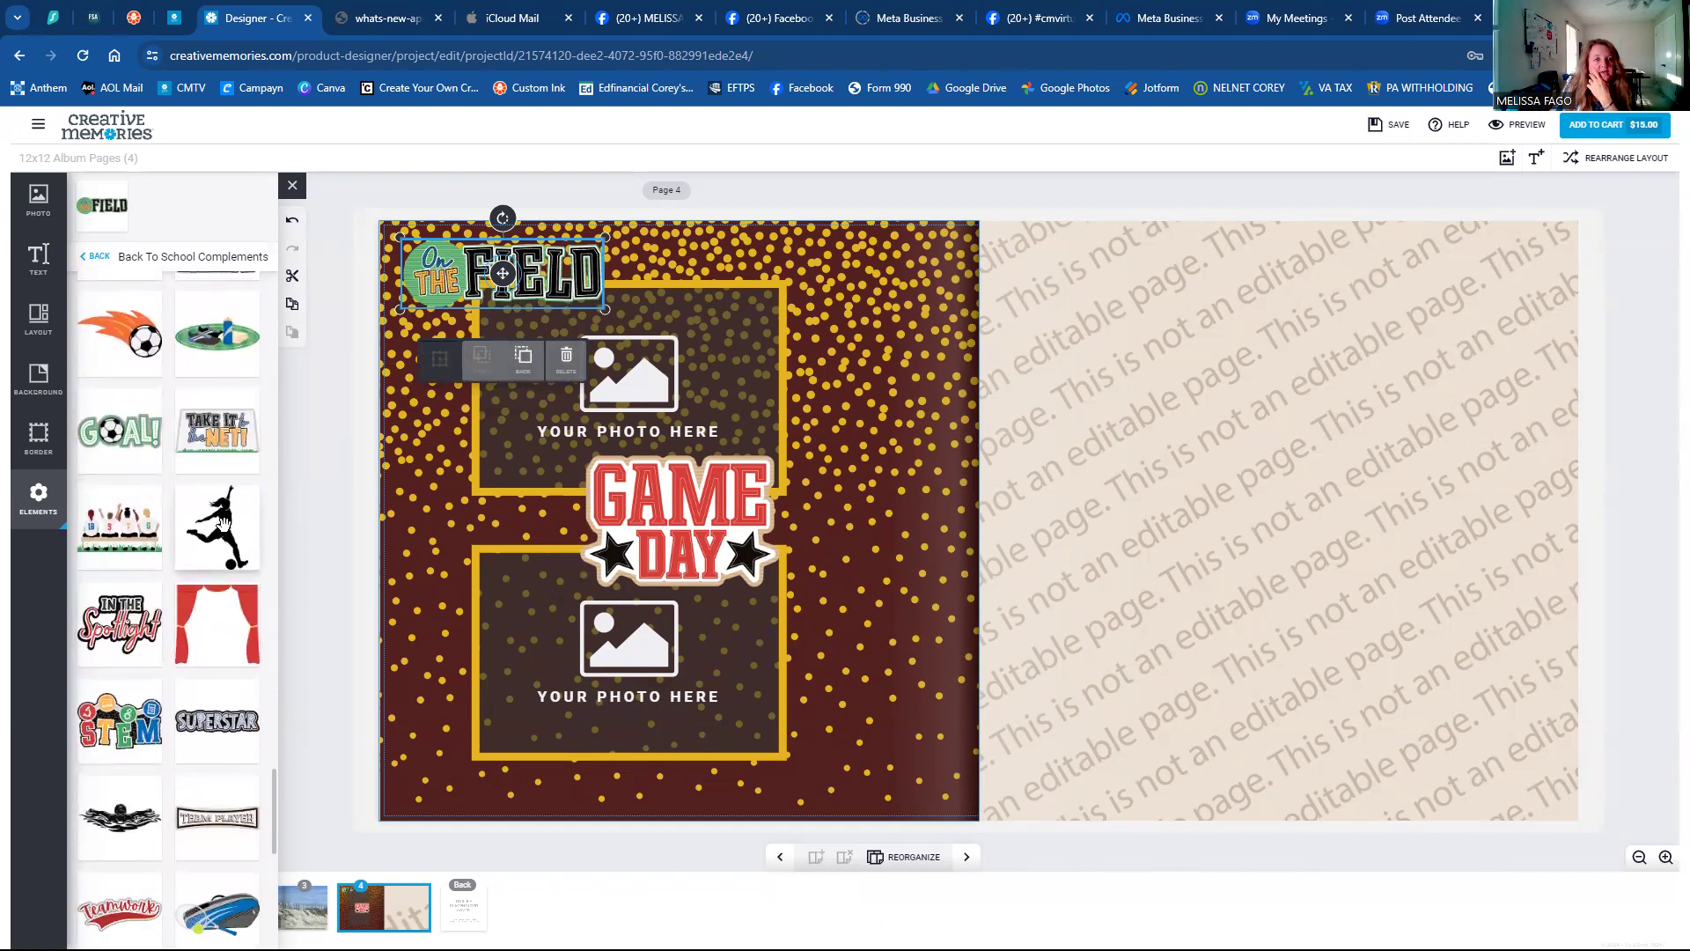
scroll(220, 537, down, 3)
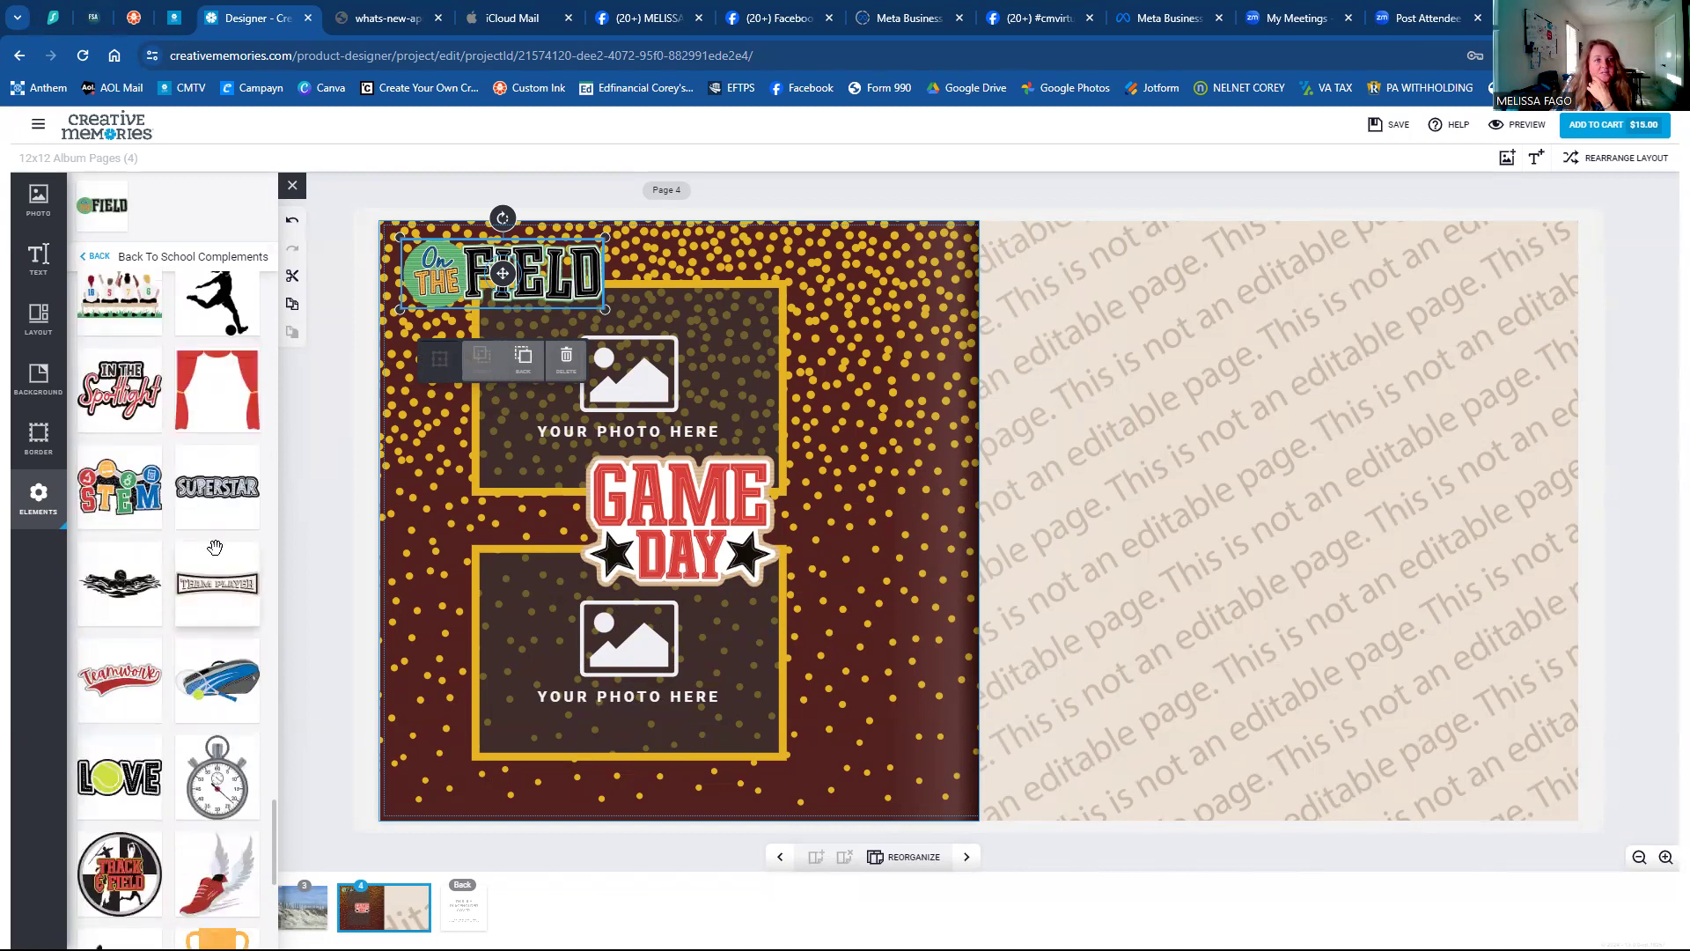
scroll(215, 548, down, 2)
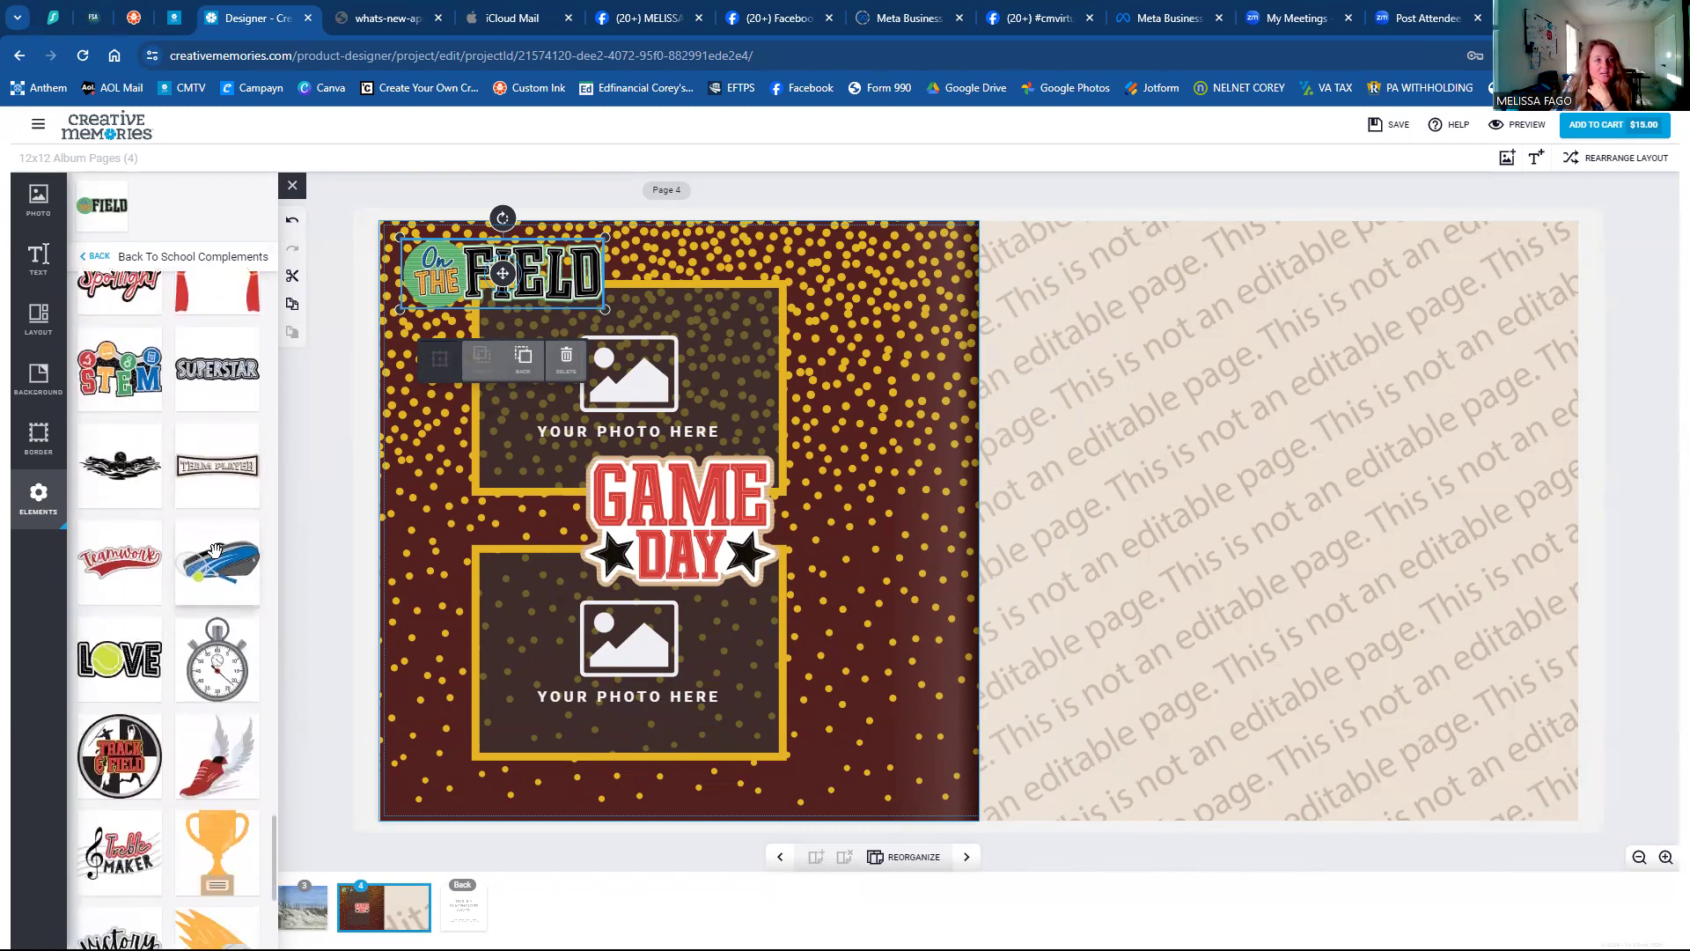
scroll(215, 550, down, 3)
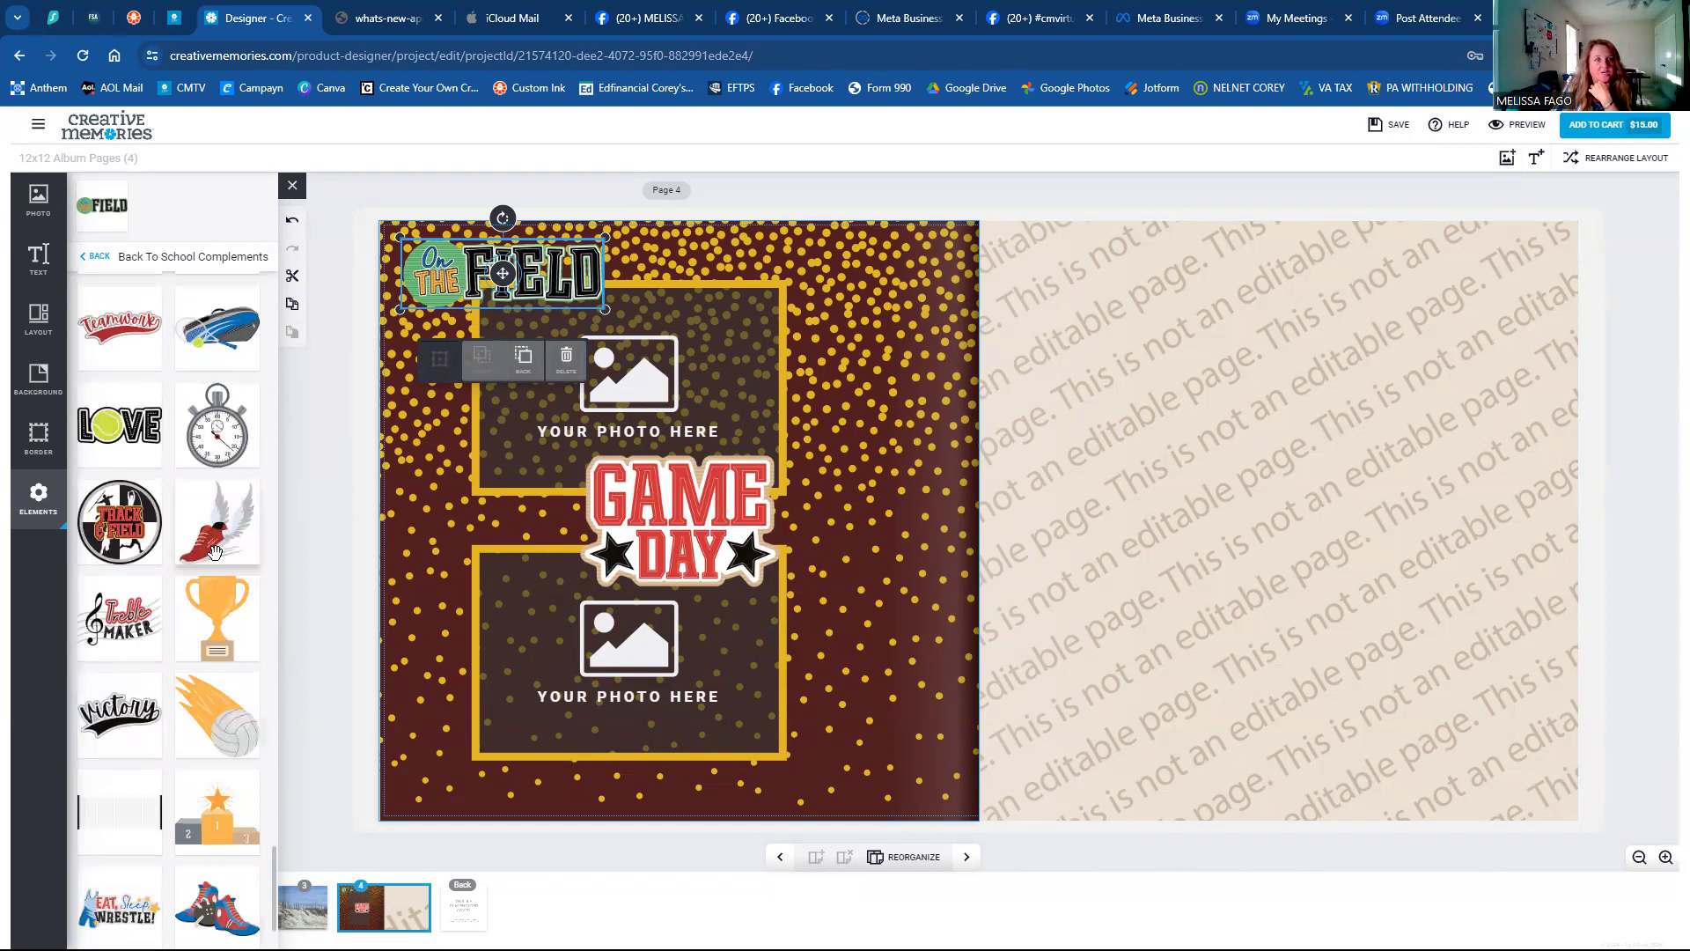
Try the Love sticker at the upper right, remove it, and select the Game Day sticker.
drag(121, 427, 824, 292)
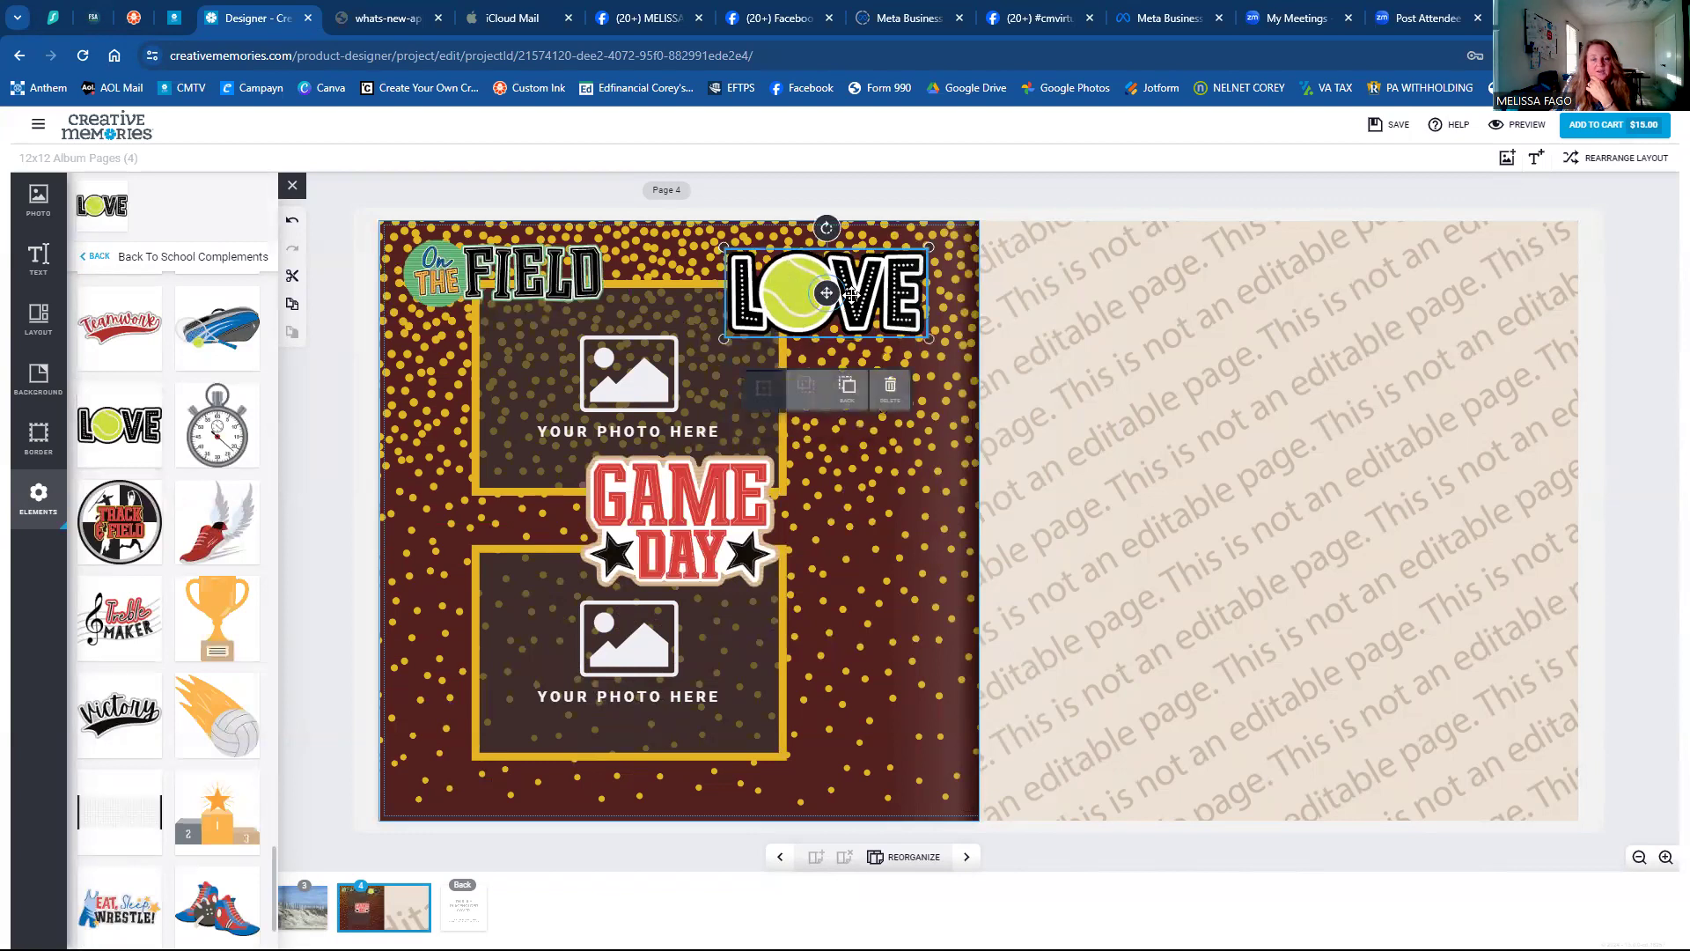
click(890, 387)
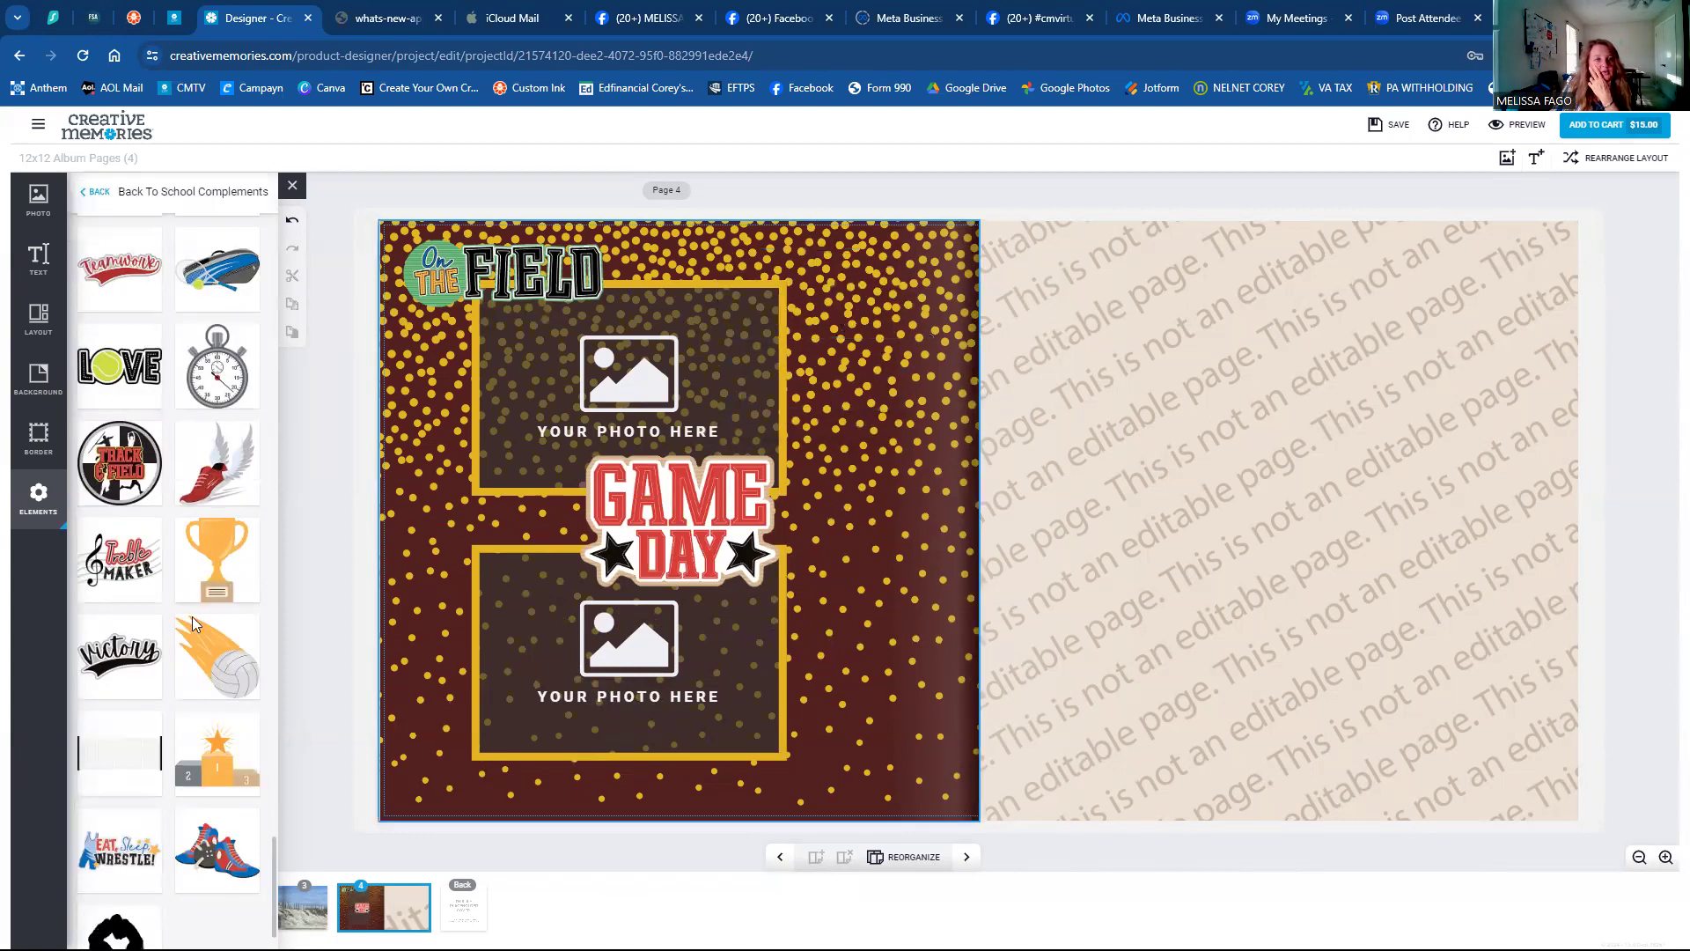
scroll(152, 681, down, 1)
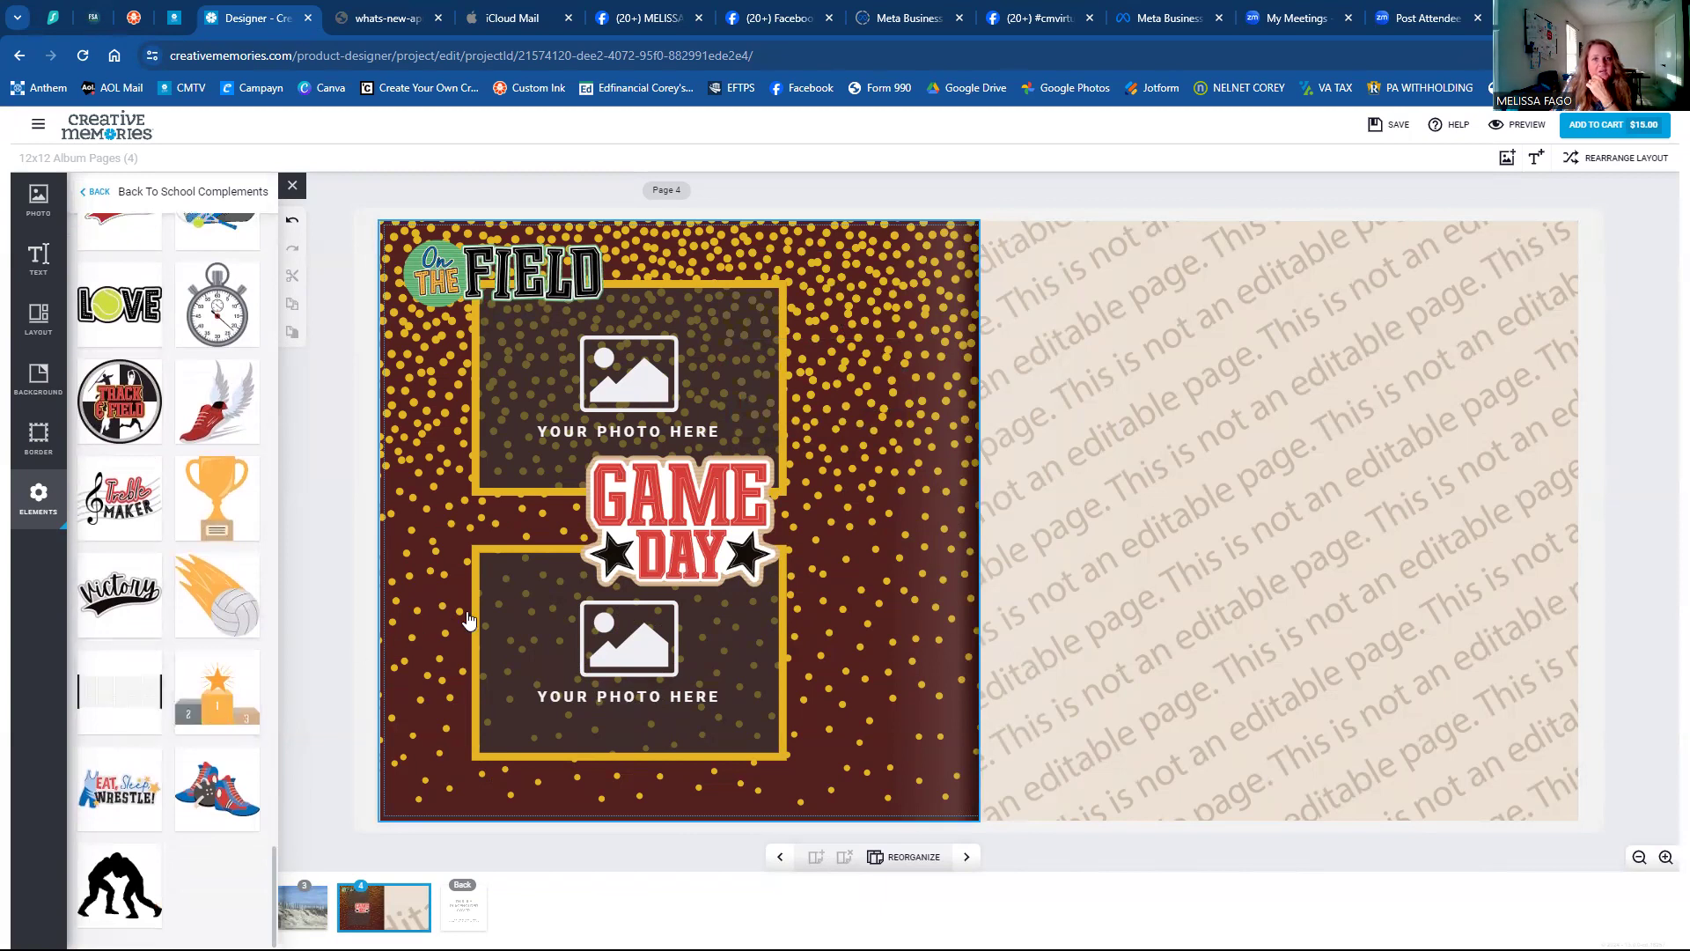
click(691, 523)
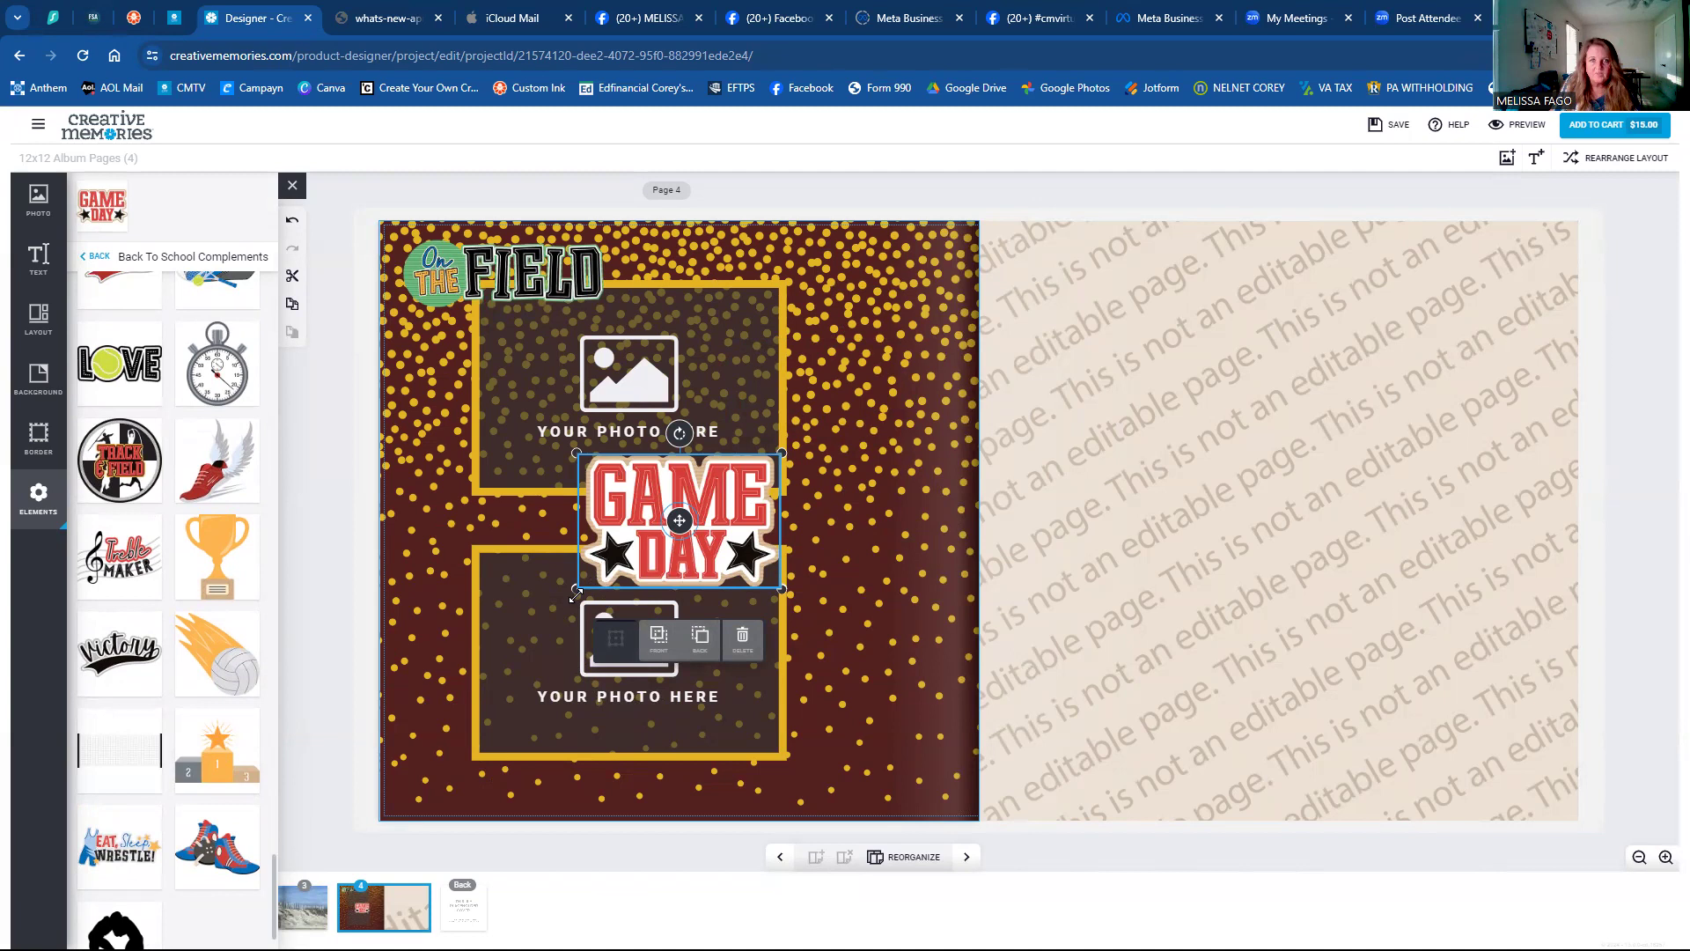
Resize Game Day, move it bottom-right in front of the lower frame, and tilt it about 7°.
mouse_move(594, 584)
mouse_down()
mouse_move(723, 523)
mouse_move(365, 681)
mouse_move(607, 595)
mouse_move(566, 596)
mouse_up()
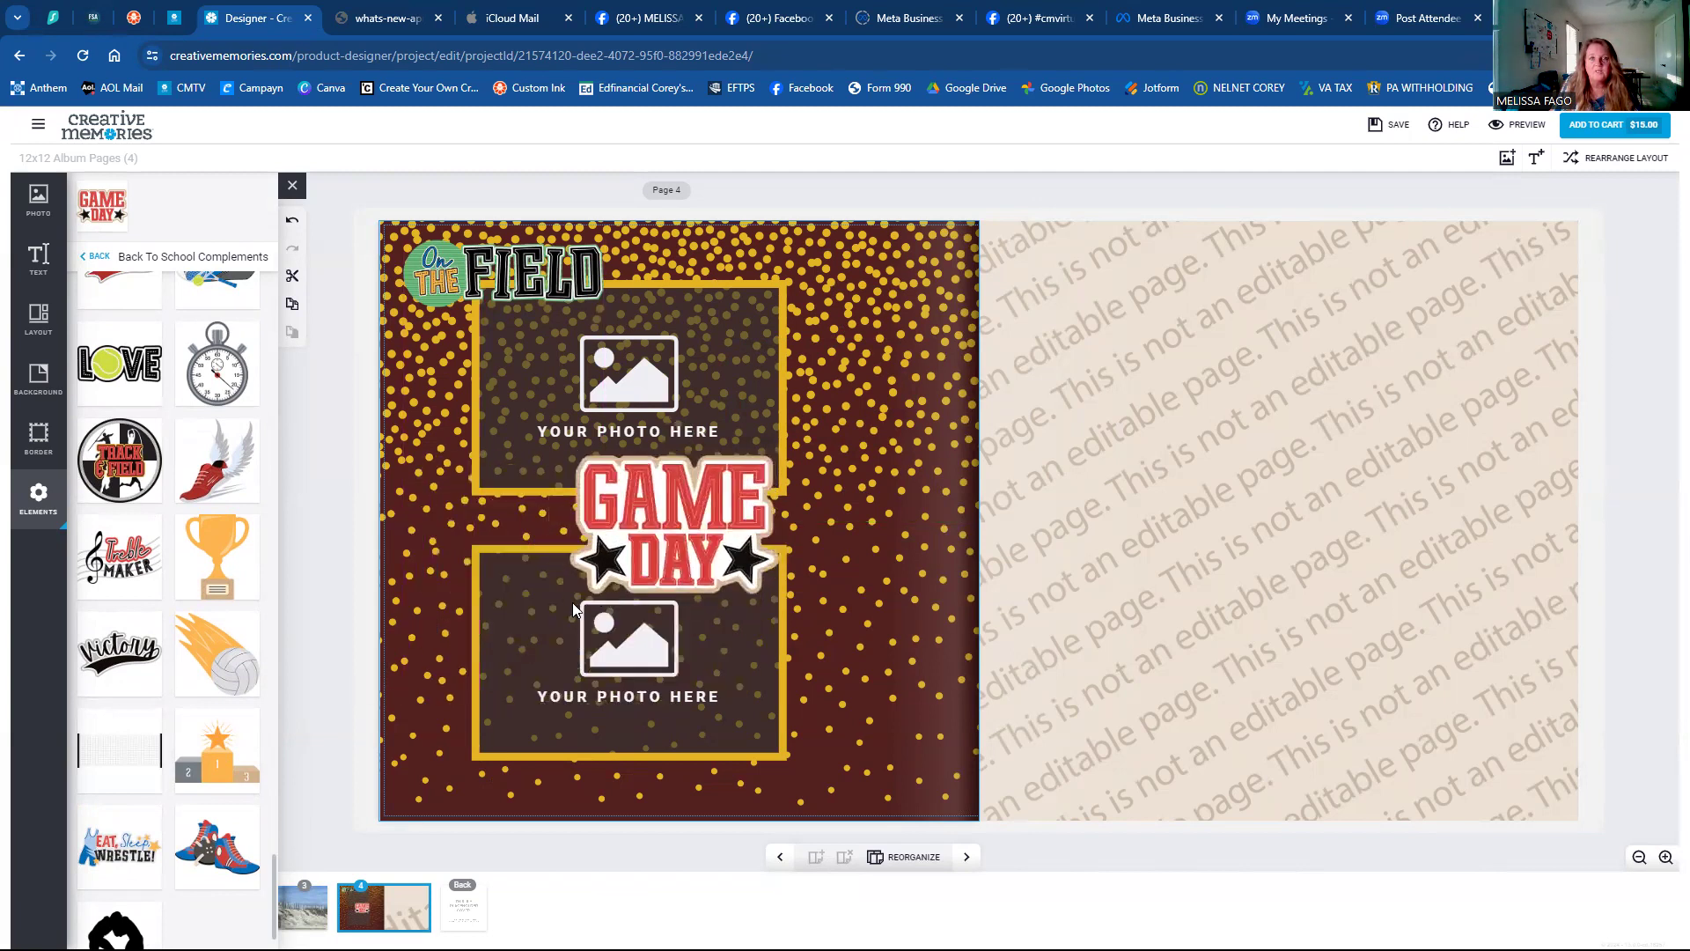
drag(676, 525, 860, 716)
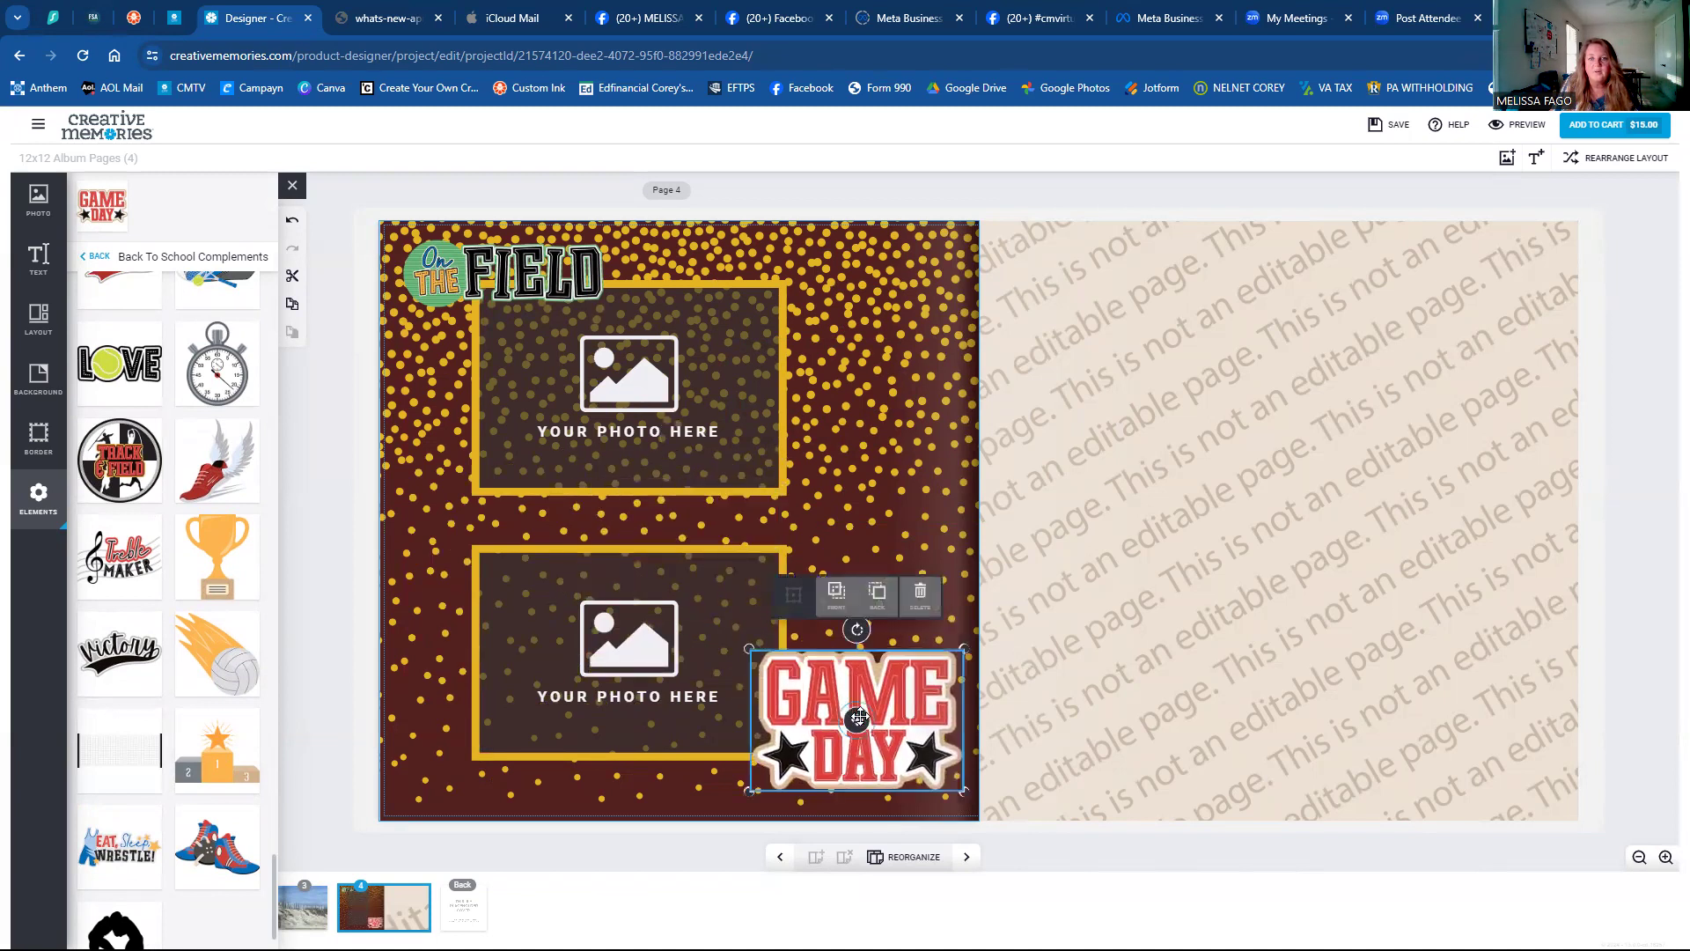
click(889, 598)
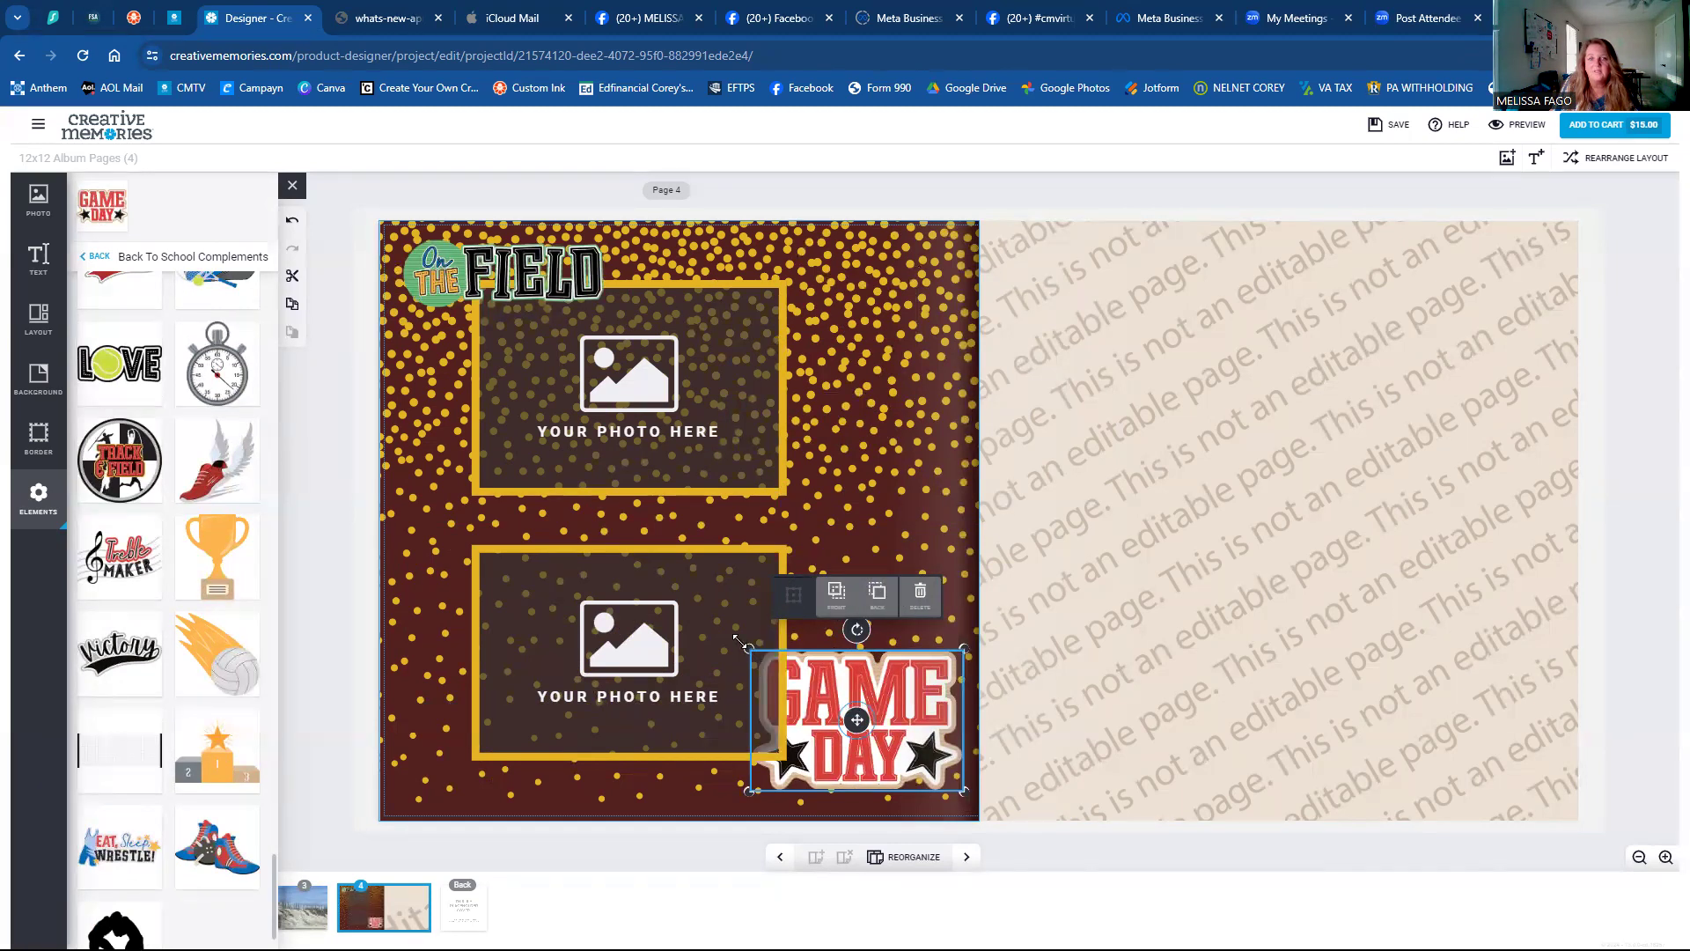
mouse_move(747, 647)
mouse_down()
mouse_move(759, 658)
mouse_move(749, 649)
mouse_up()
click(835, 598)
click(832, 603)
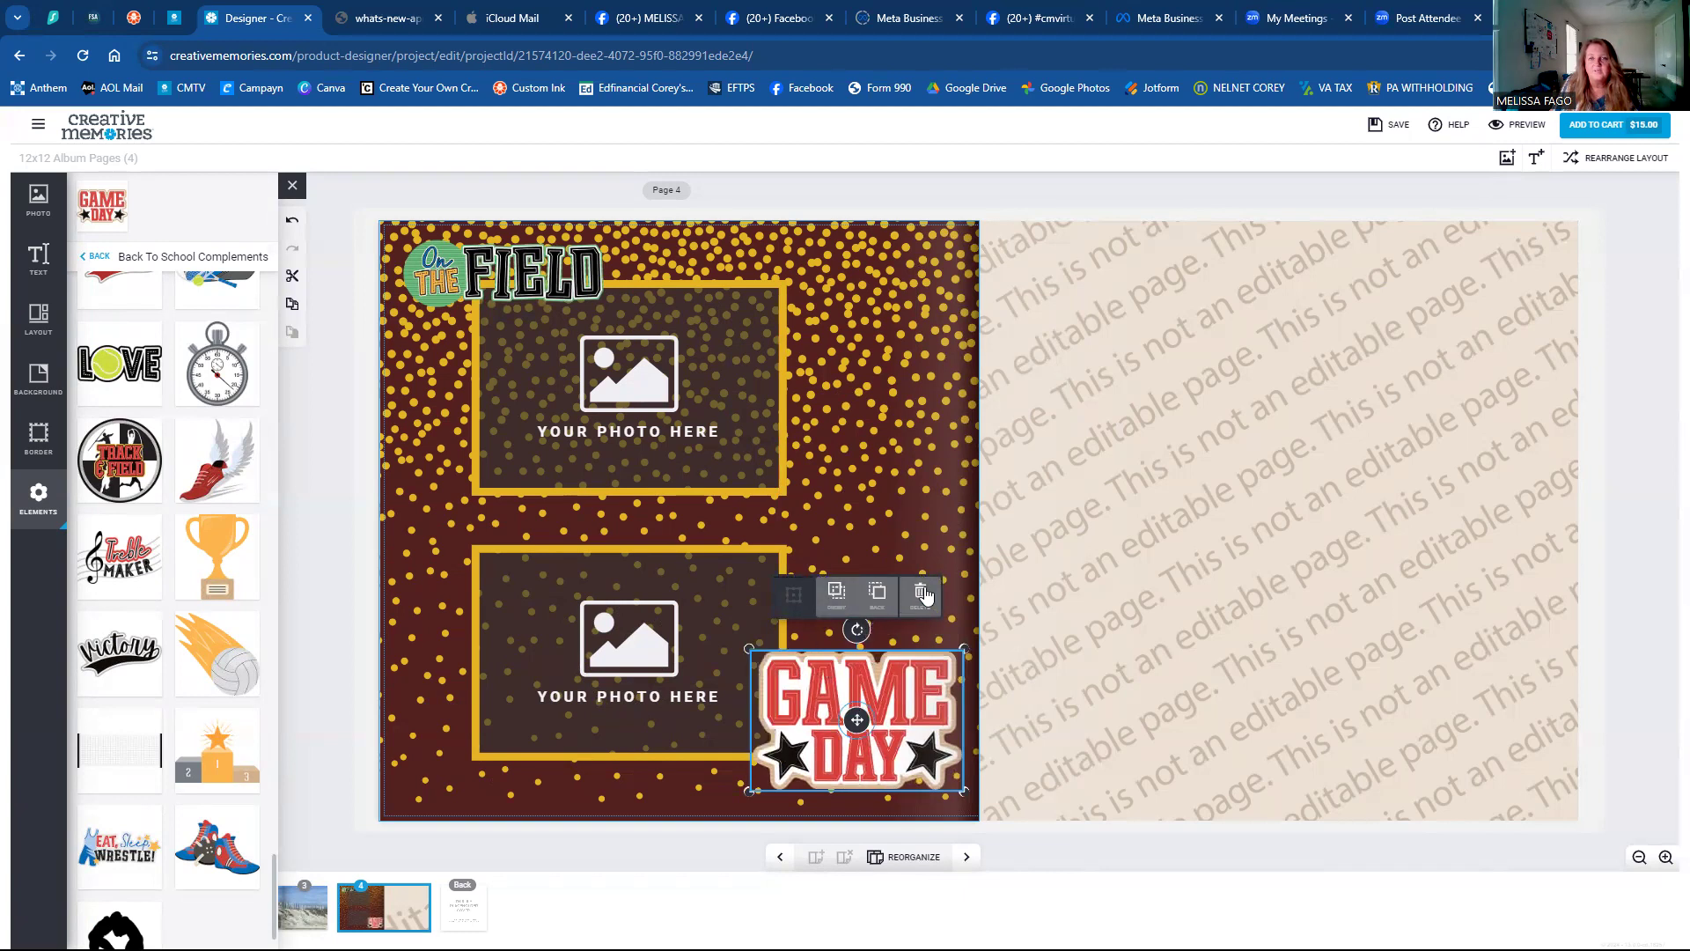
drag(863, 632, 869, 634)
Tilt and shrink the On the Field sticker, then remove it from the page.
click(493, 296)
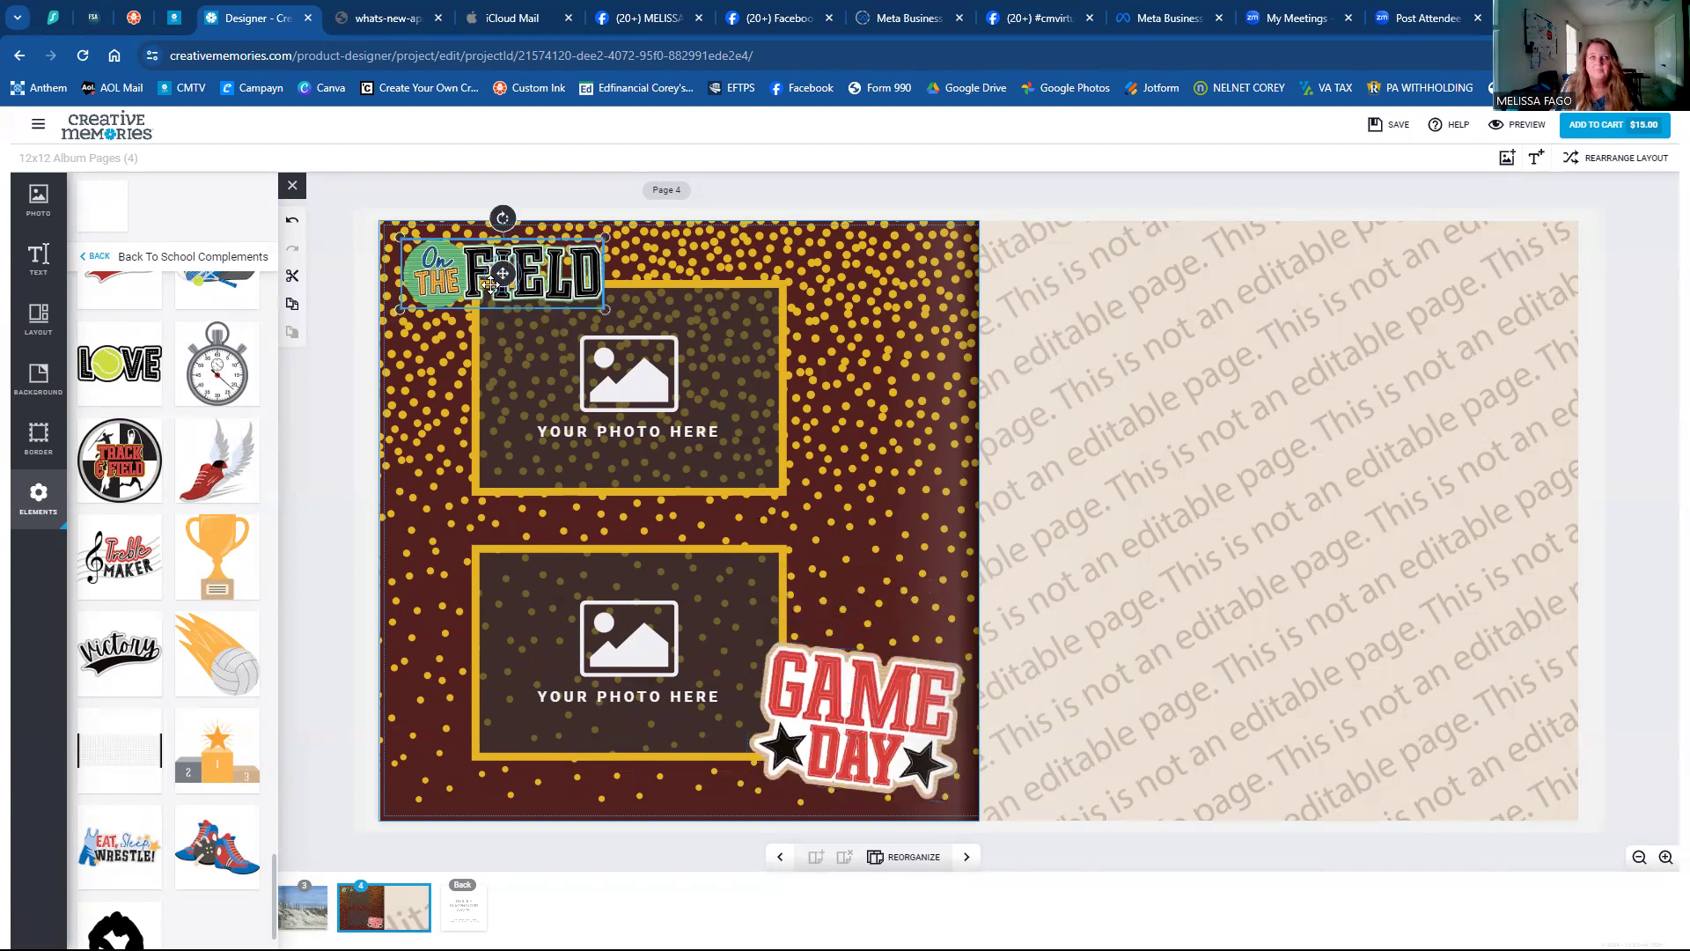
drag(498, 223, 487, 221)
drag(502, 293, 502, 293)
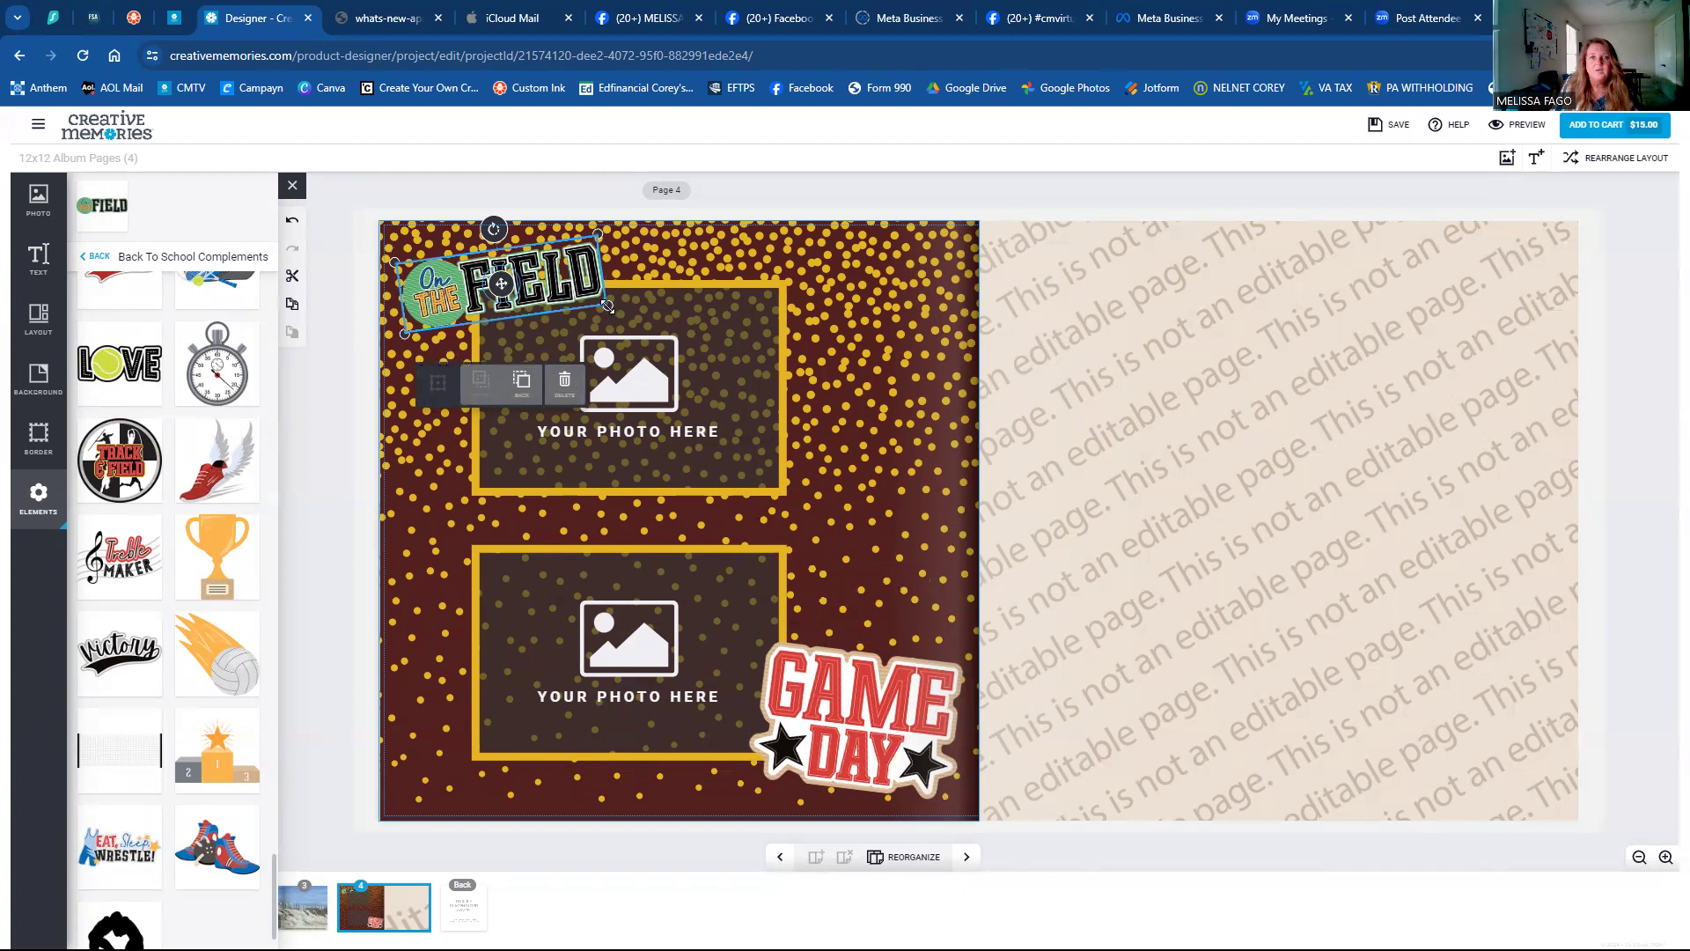
drag(608, 307, 551, 294)
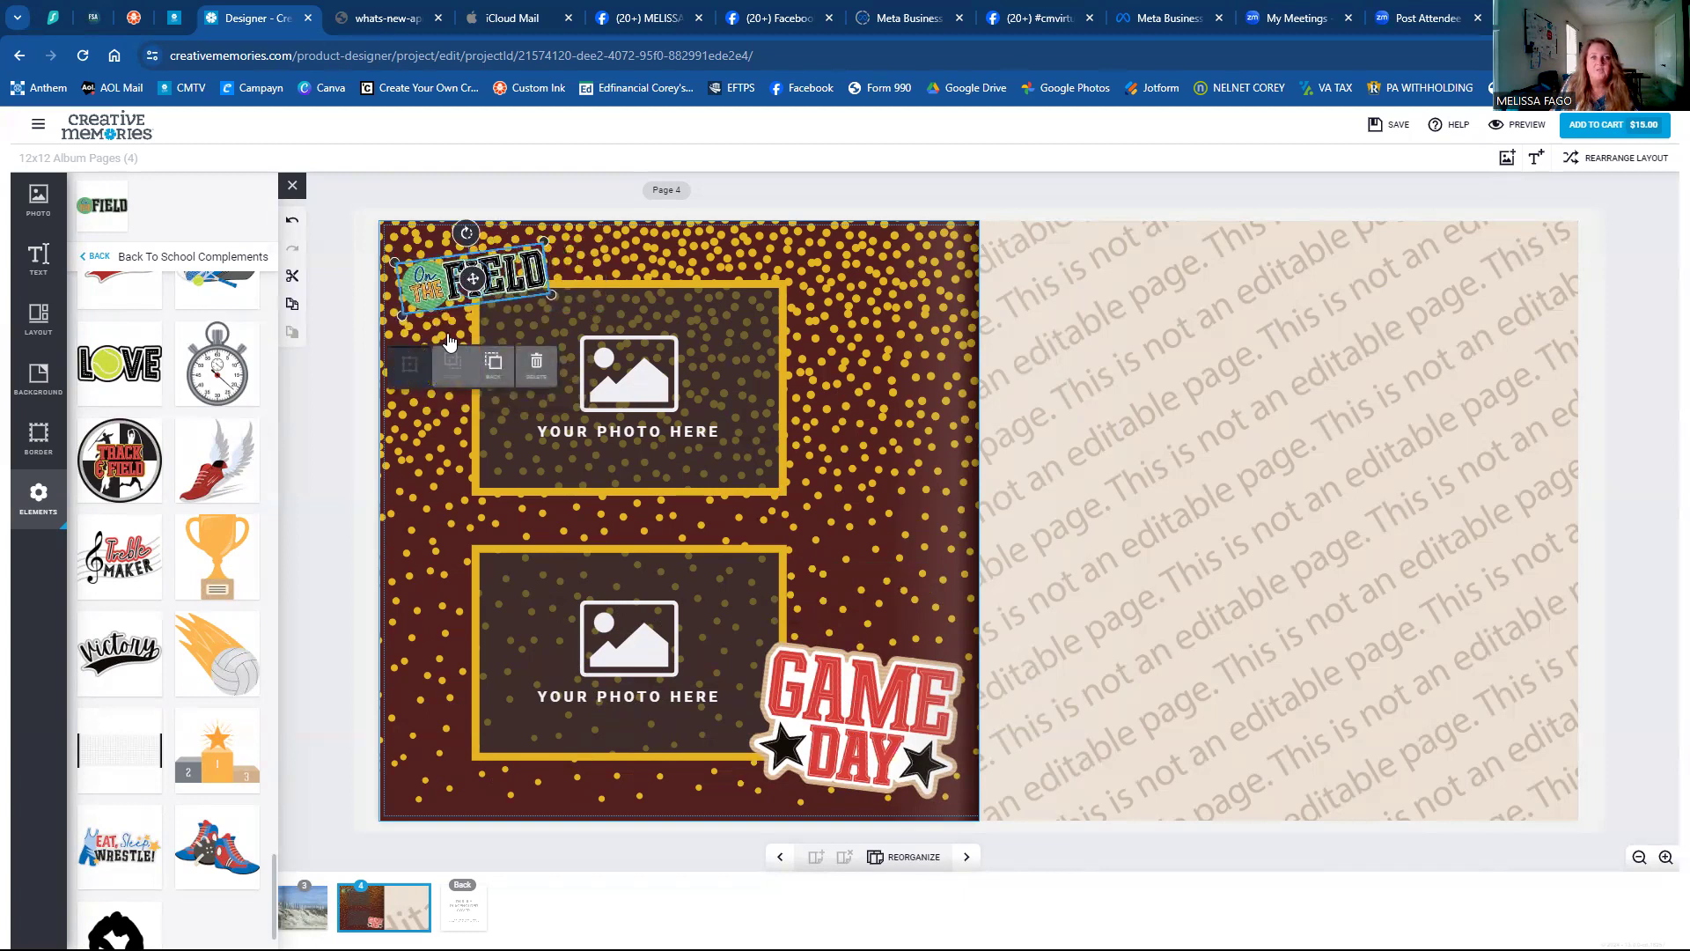
click(539, 369)
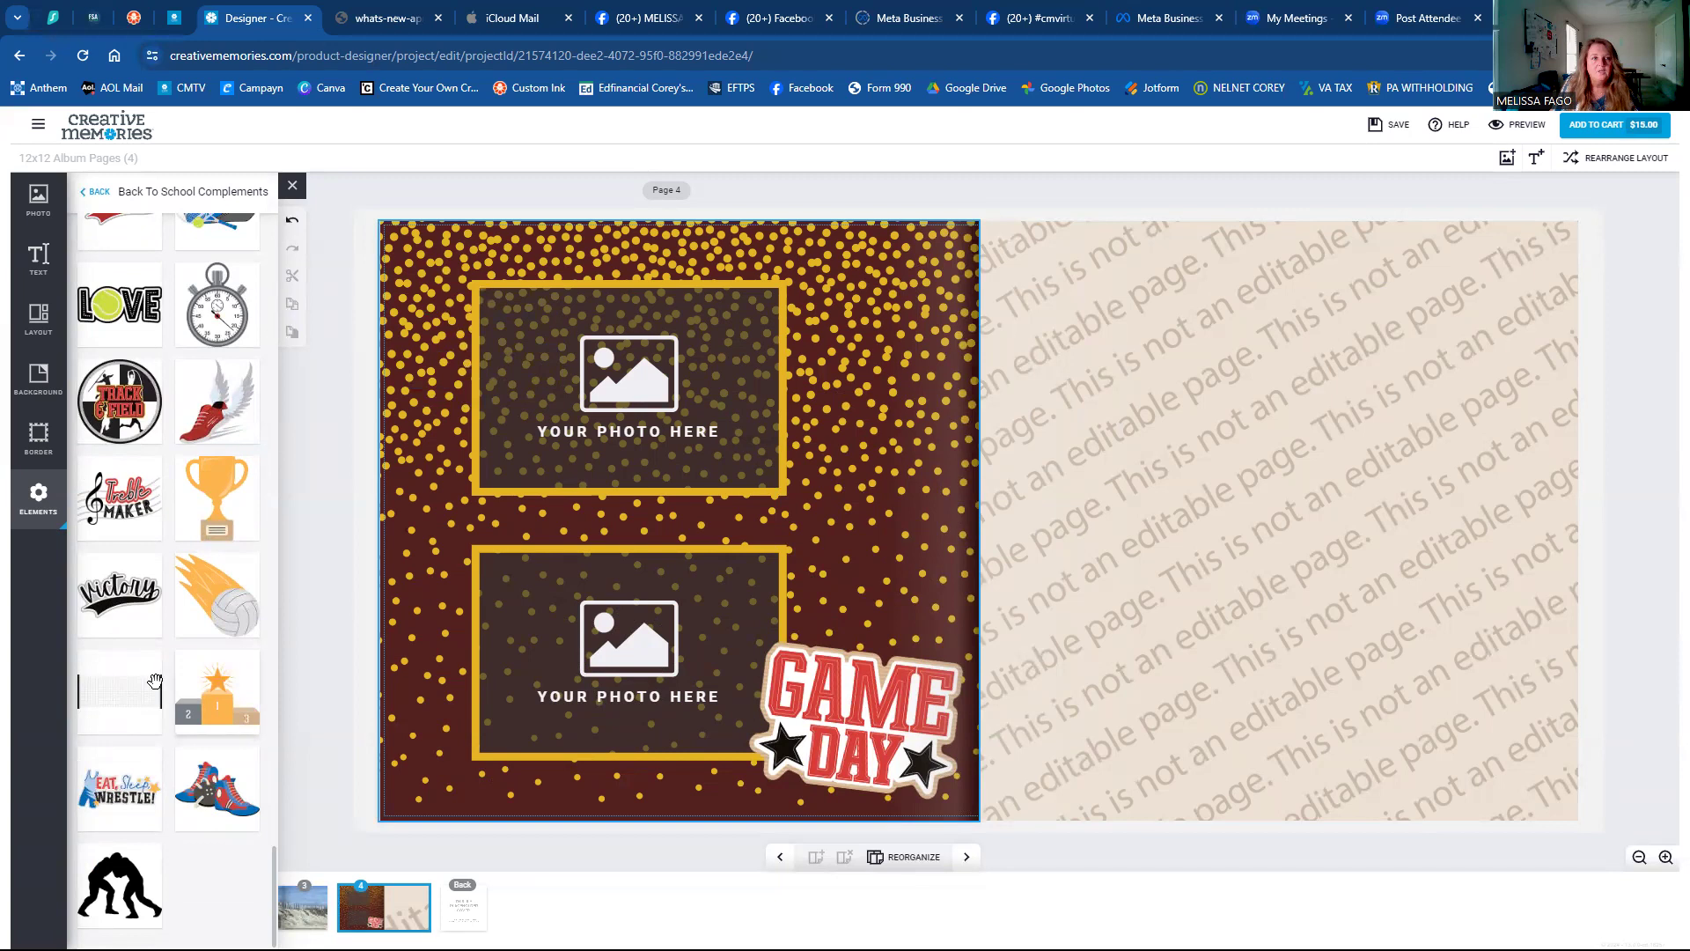
Add the Memories word from Tonal Laser Words at the top-right corner above the upper frame.
click(100, 194)
scroll(147, 496, up, 3)
scroll(147, 496, up, 3)
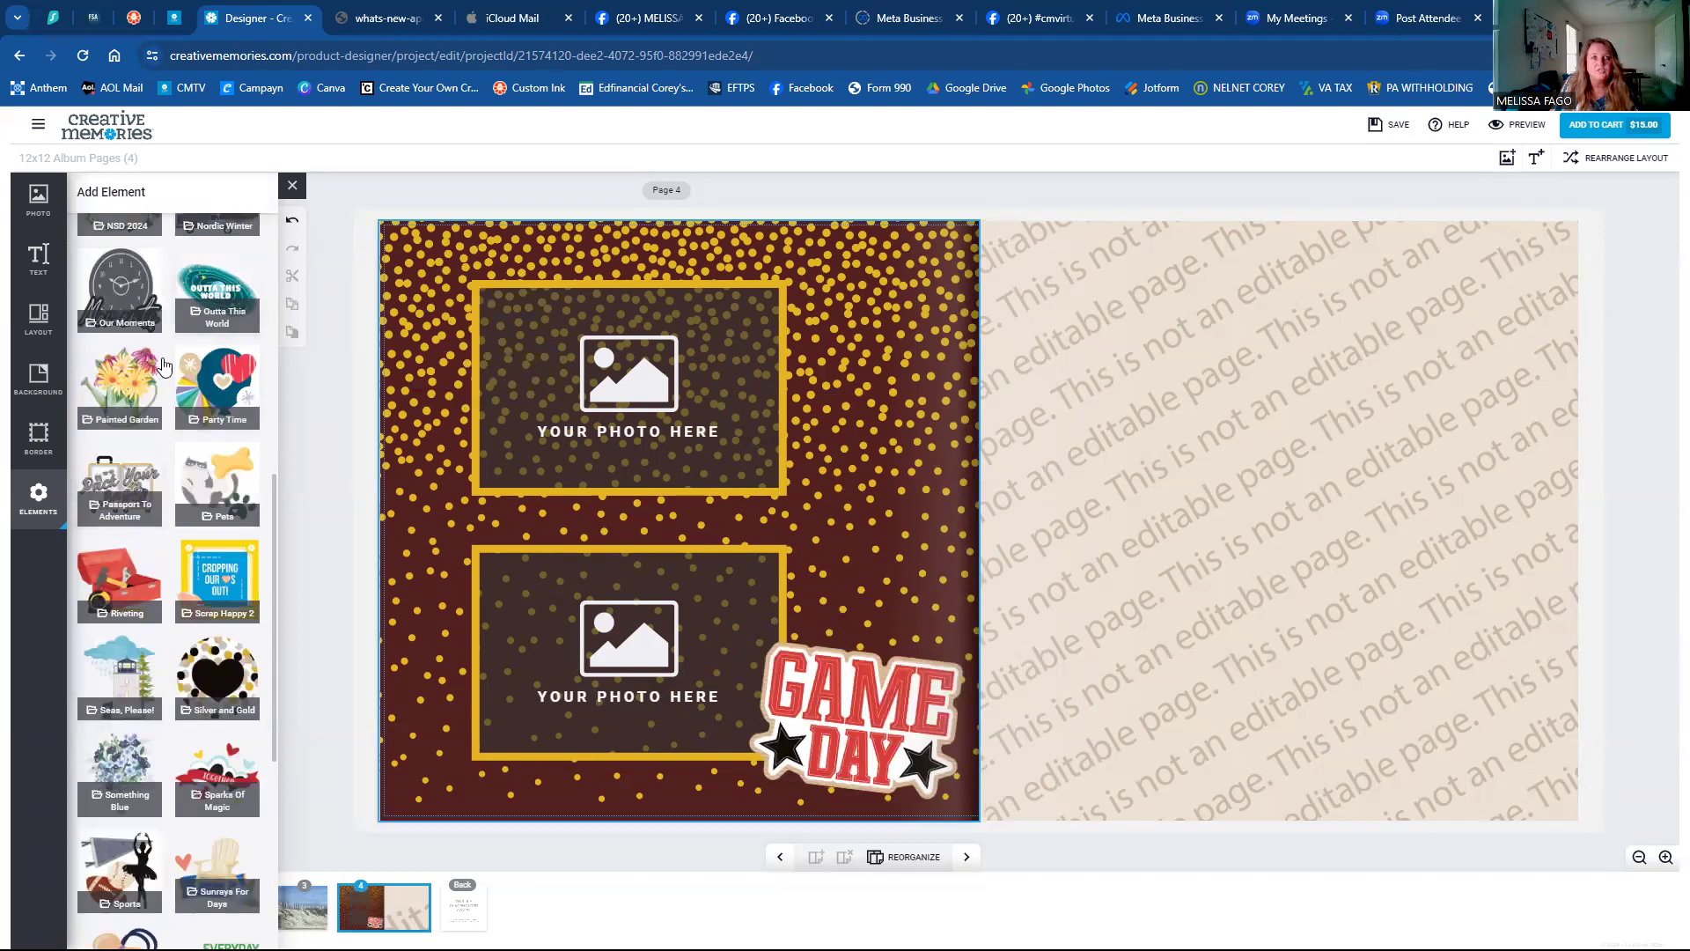
scroll(105, 557, down, 4)
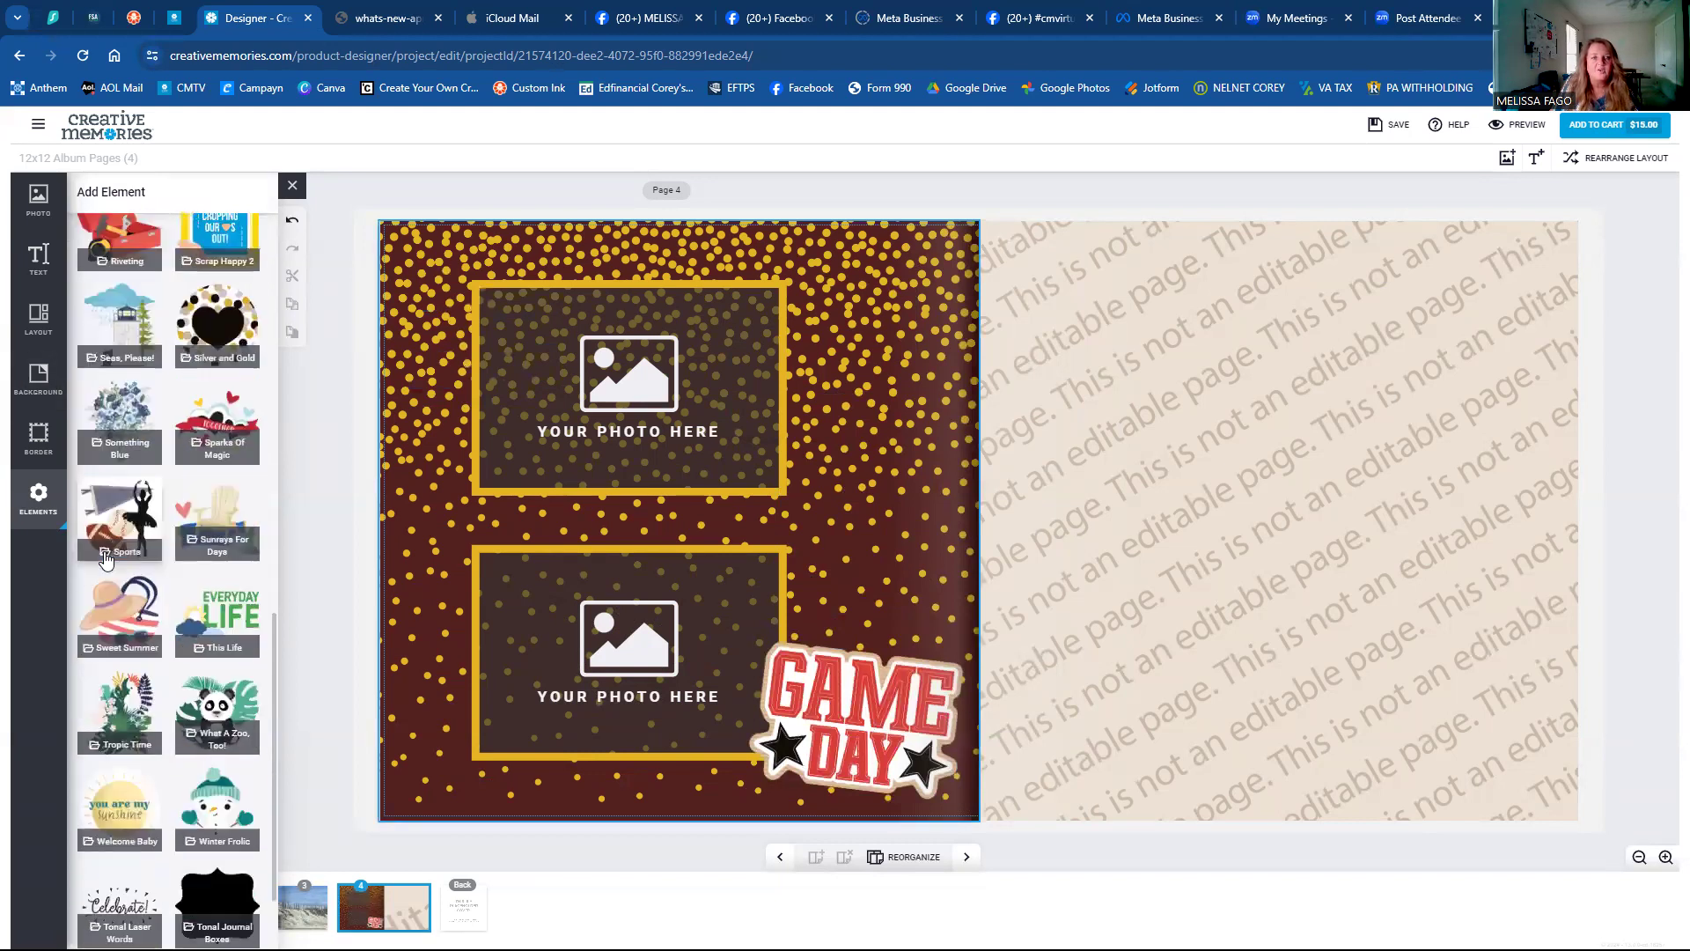
scroll(104, 557, down, 1)
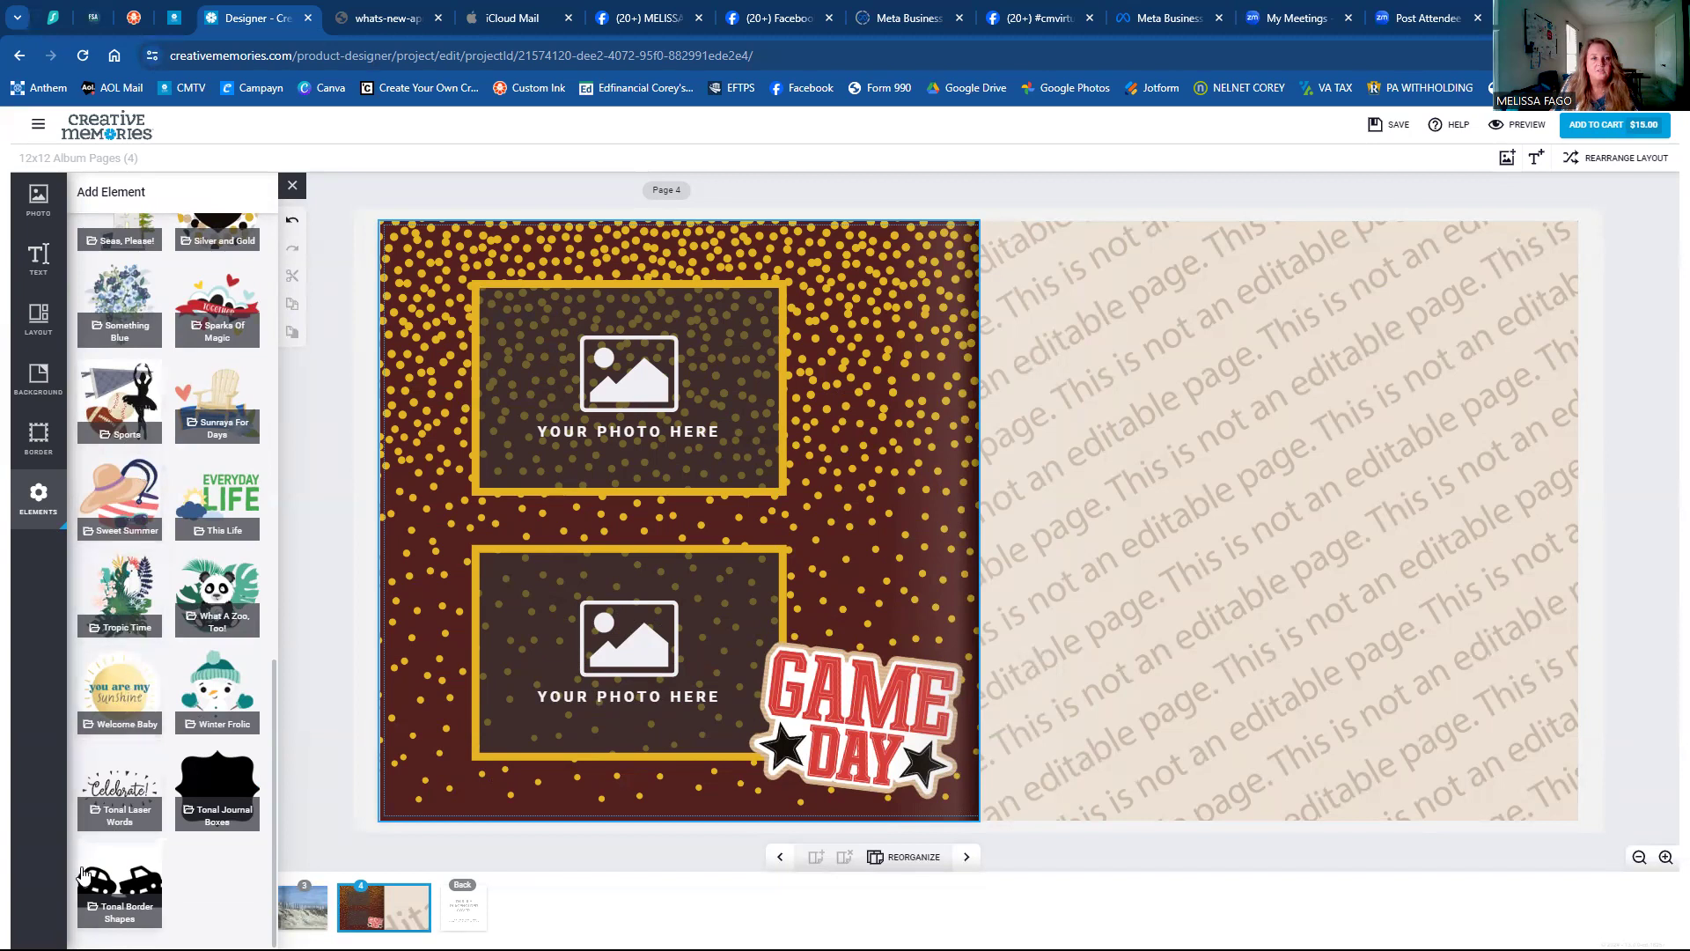
click(115, 784)
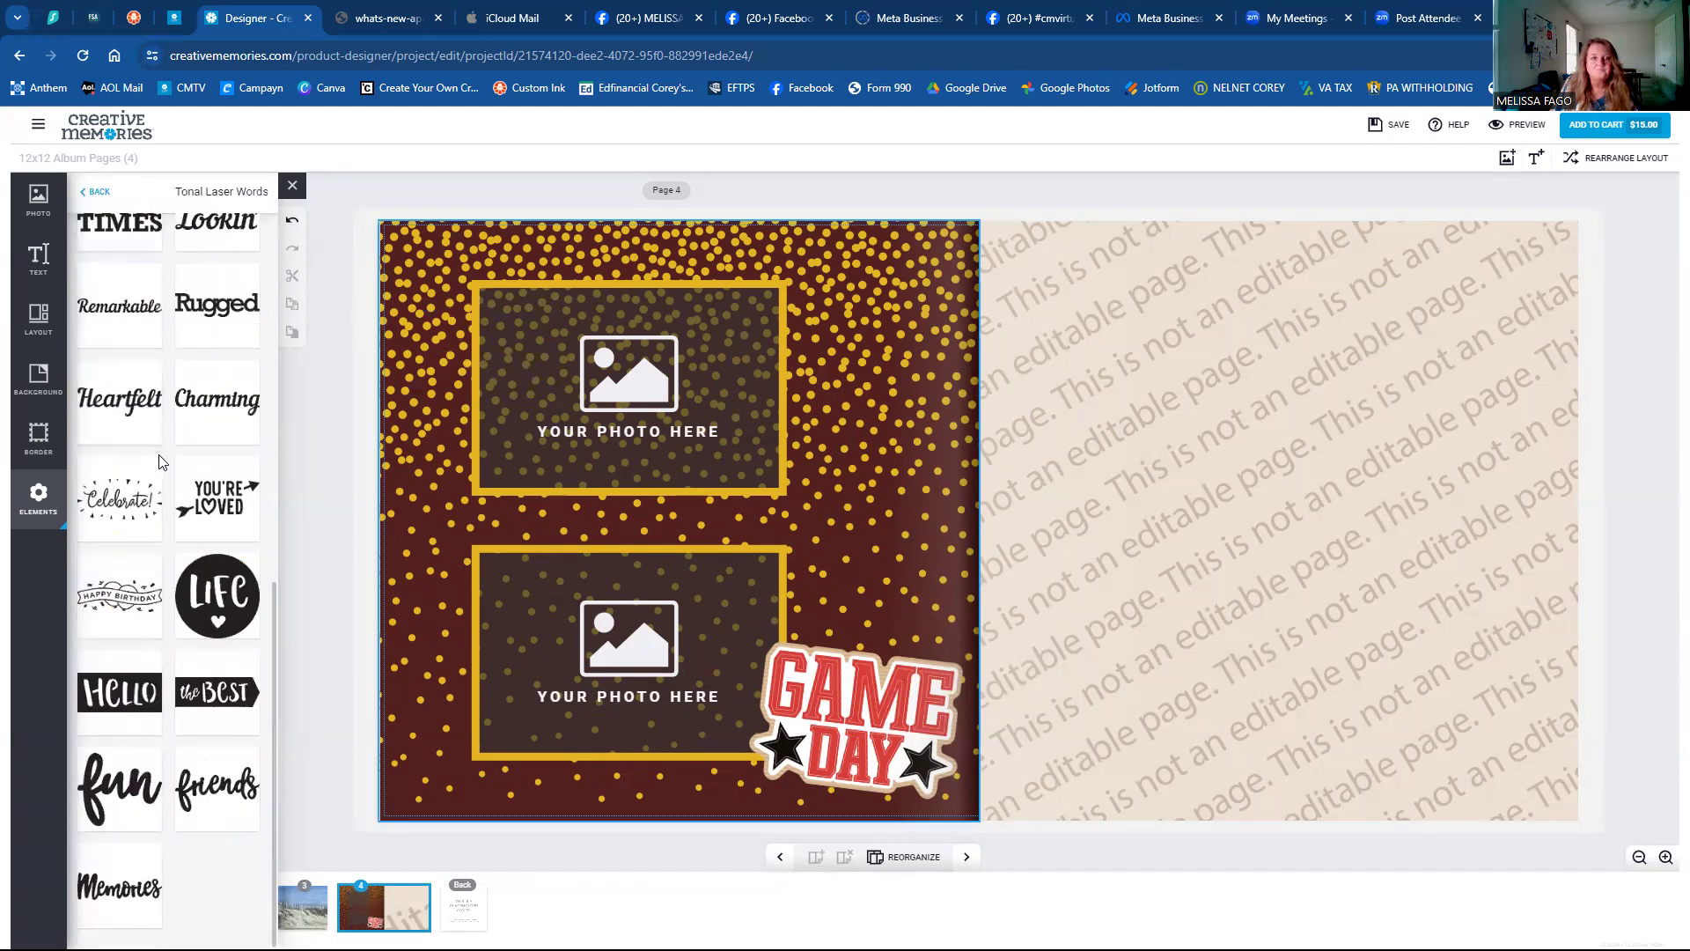
scroll(150, 452, up, 5)
scroll(141, 616, down, 5)
click(110, 907)
drag(682, 522, 847, 276)
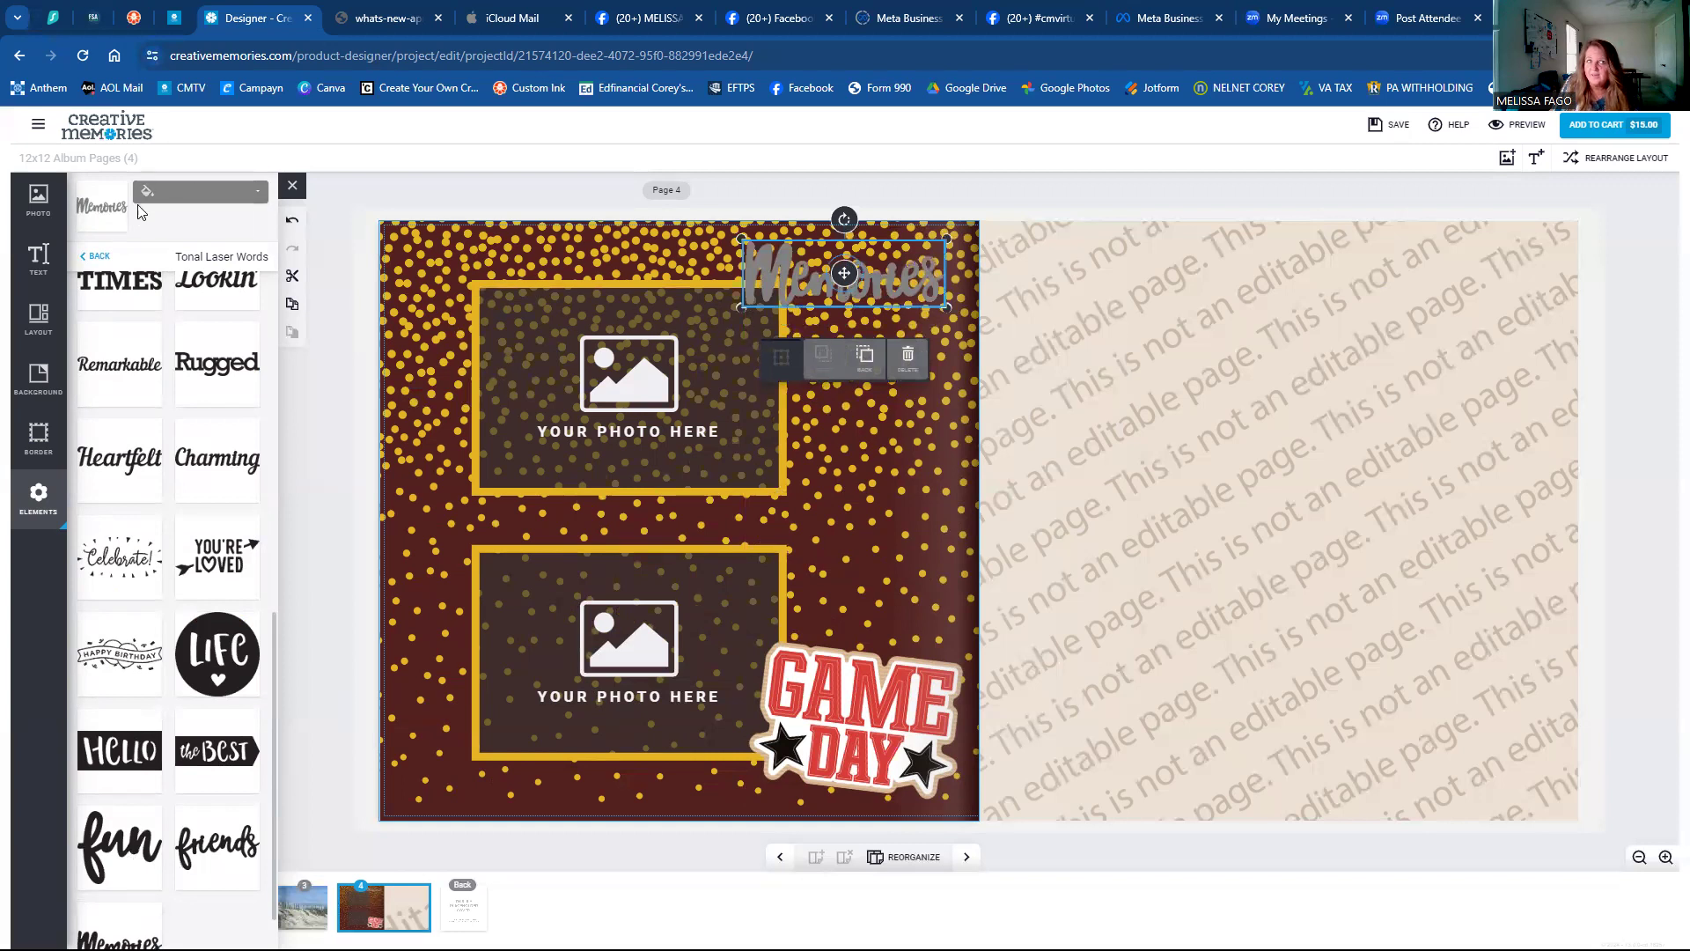
Try yellow, then black as the fill colour of the Memories word.
click(162, 203)
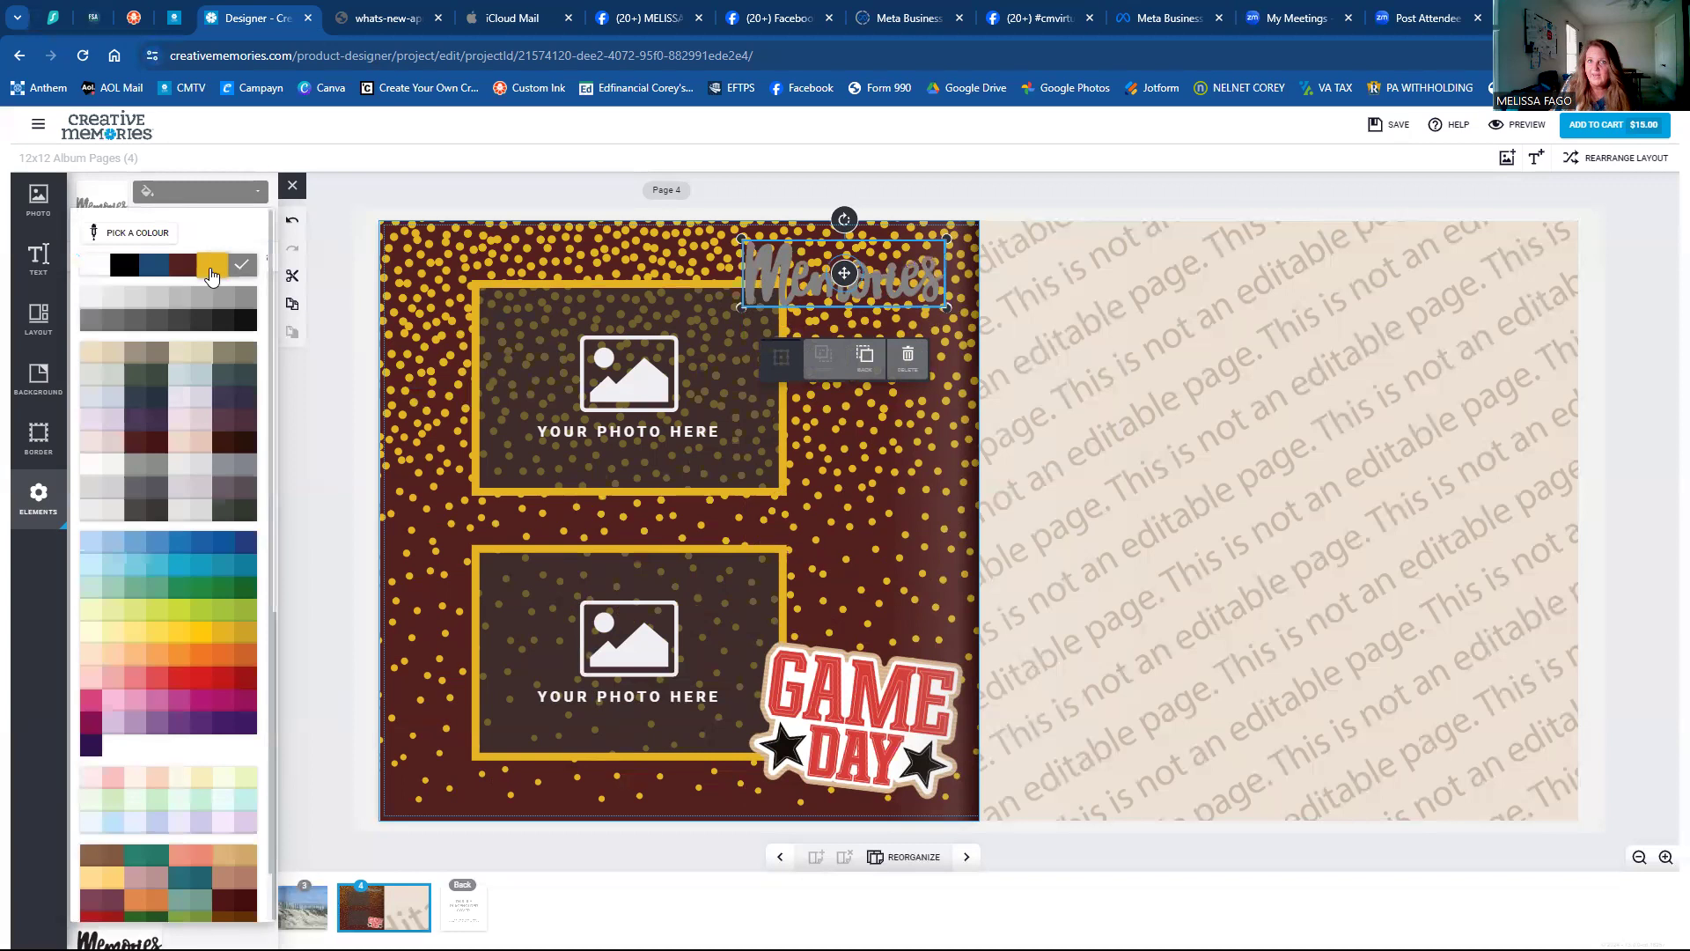
click(211, 273)
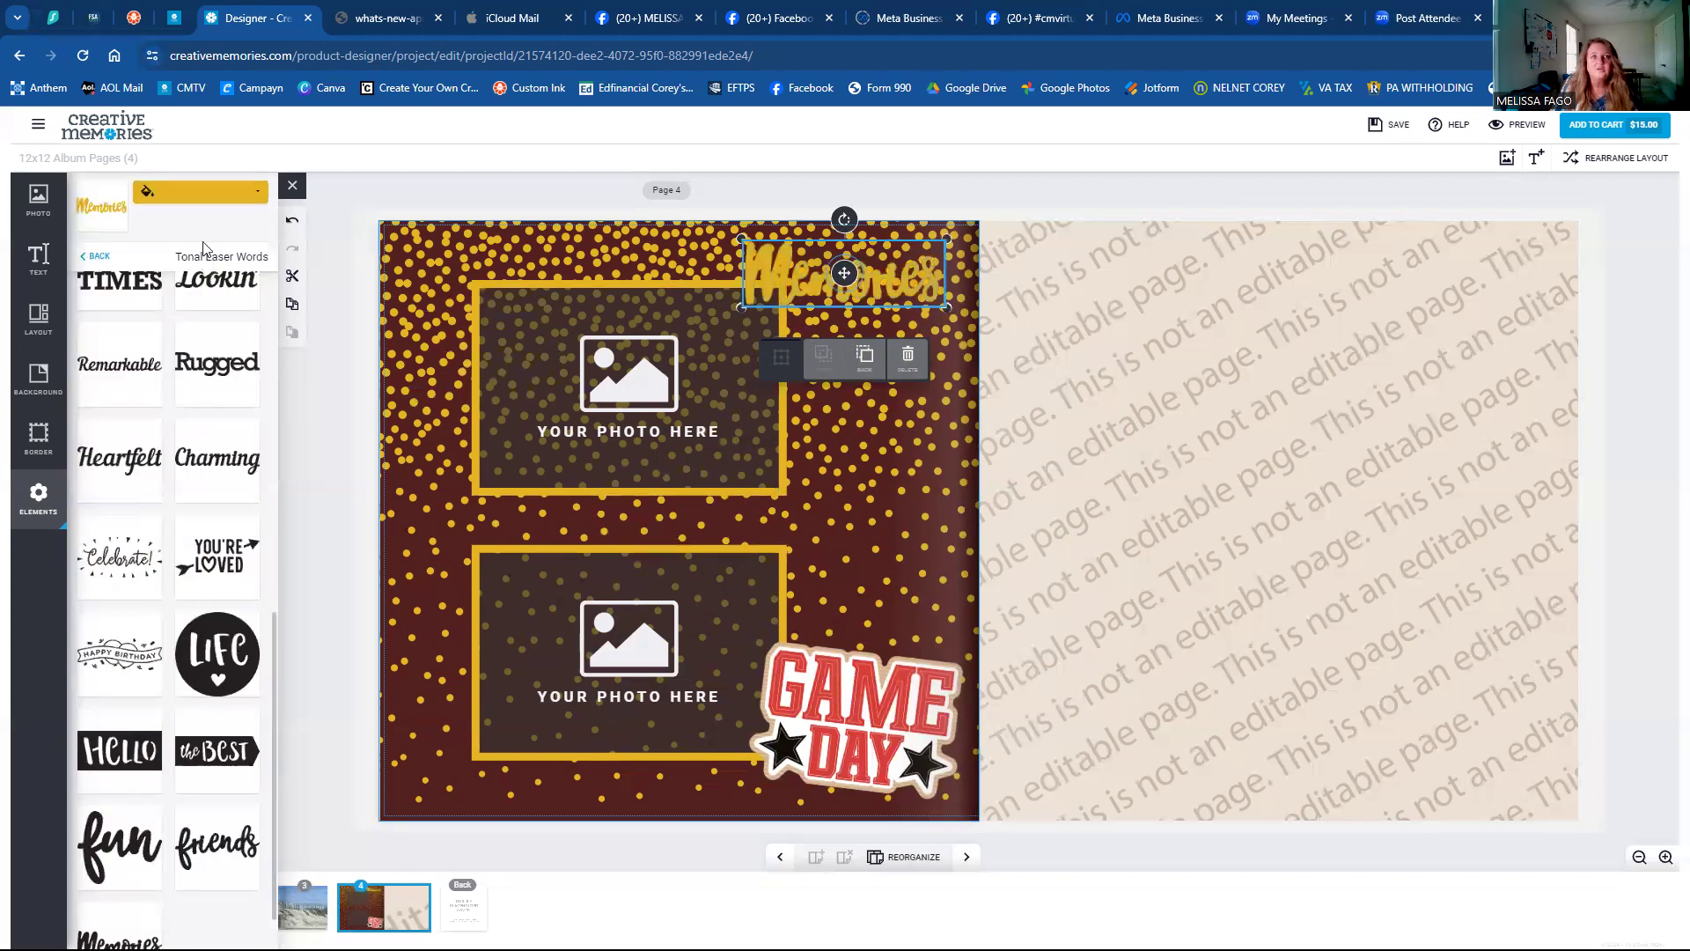
click(189, 192)
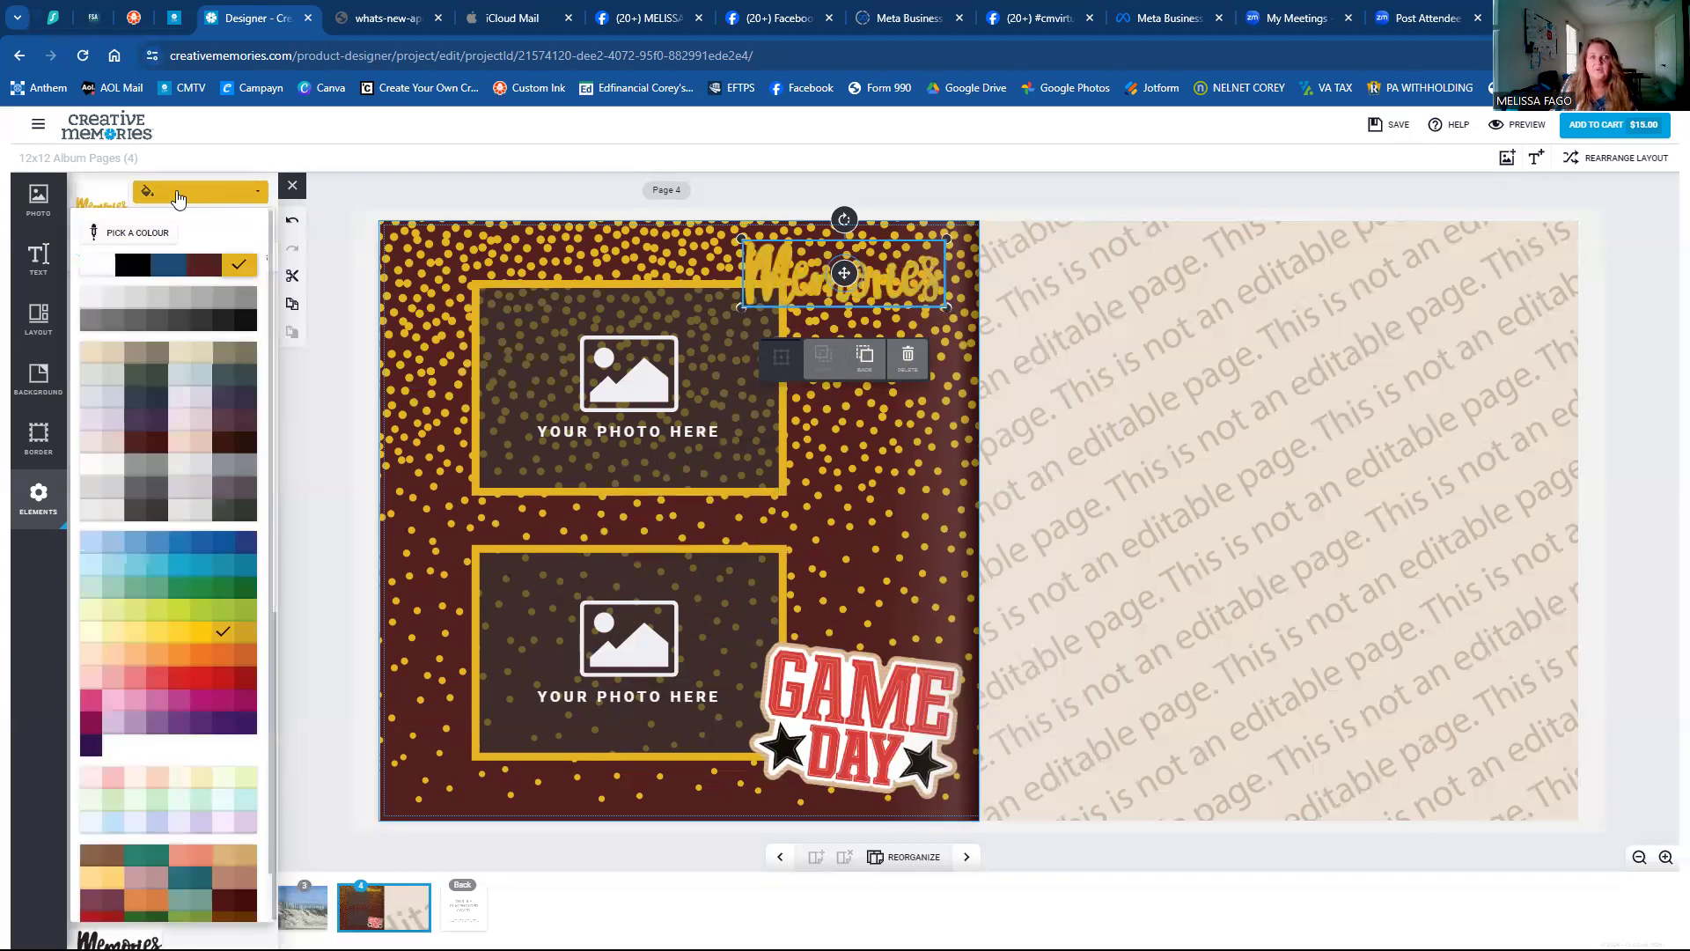
scroll(160, 638, down, 1)
scroll(160, 638, up, 1)
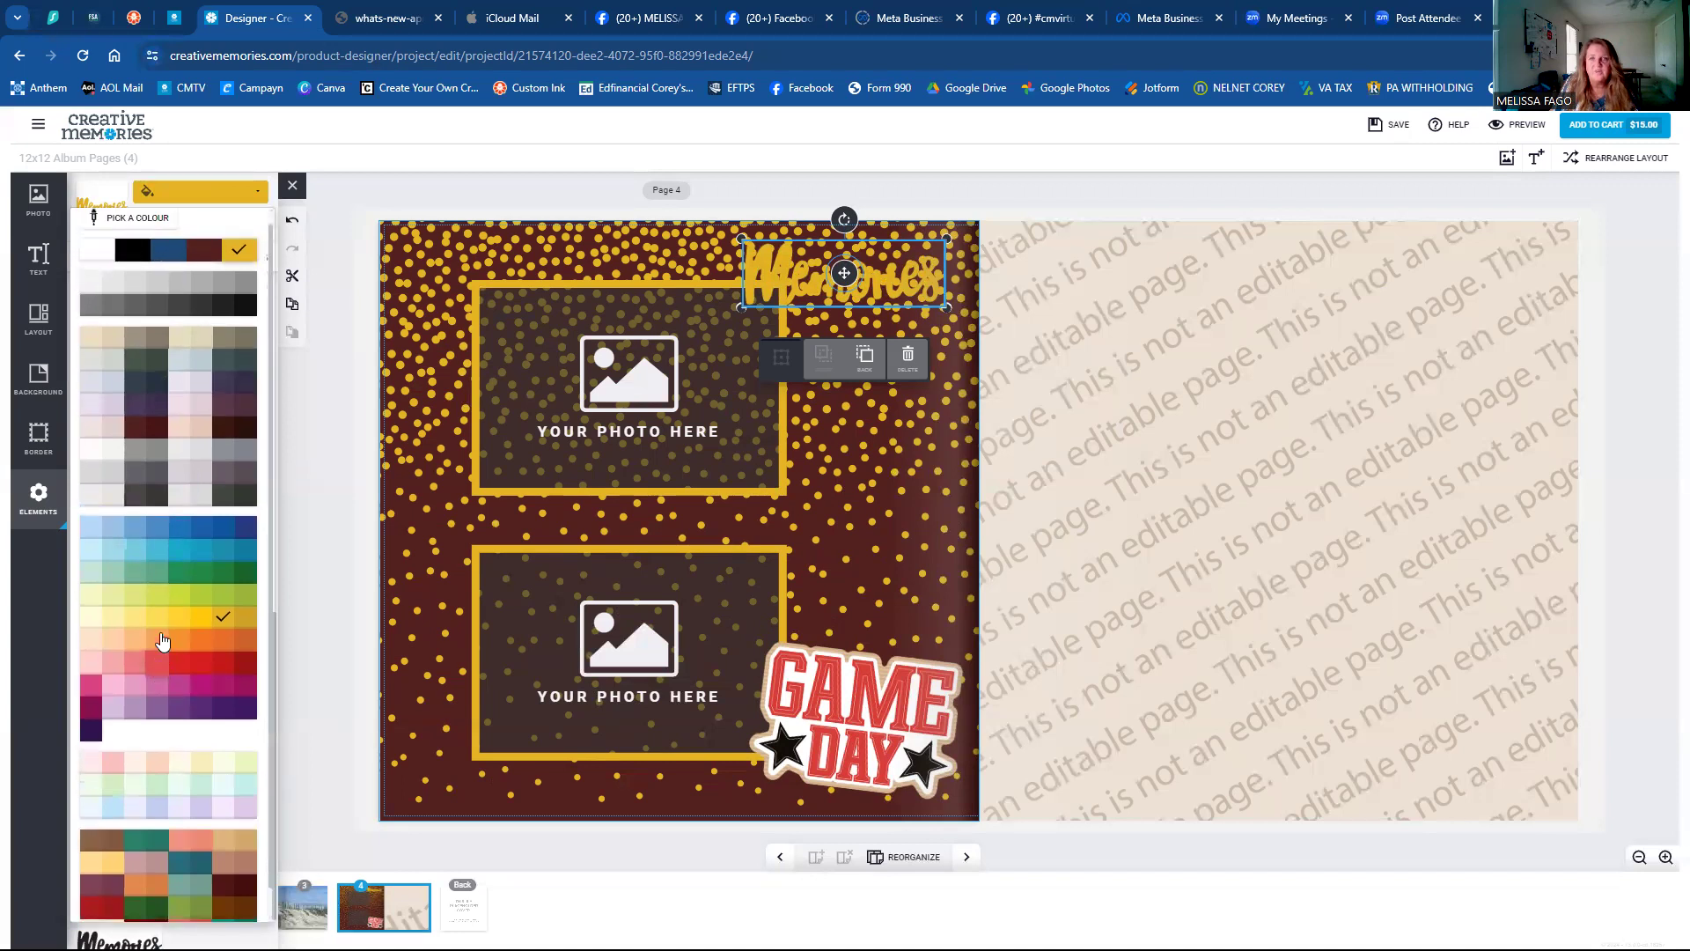
scroll(160, 638, down, 1)
scroll(178, 307, up, 1)
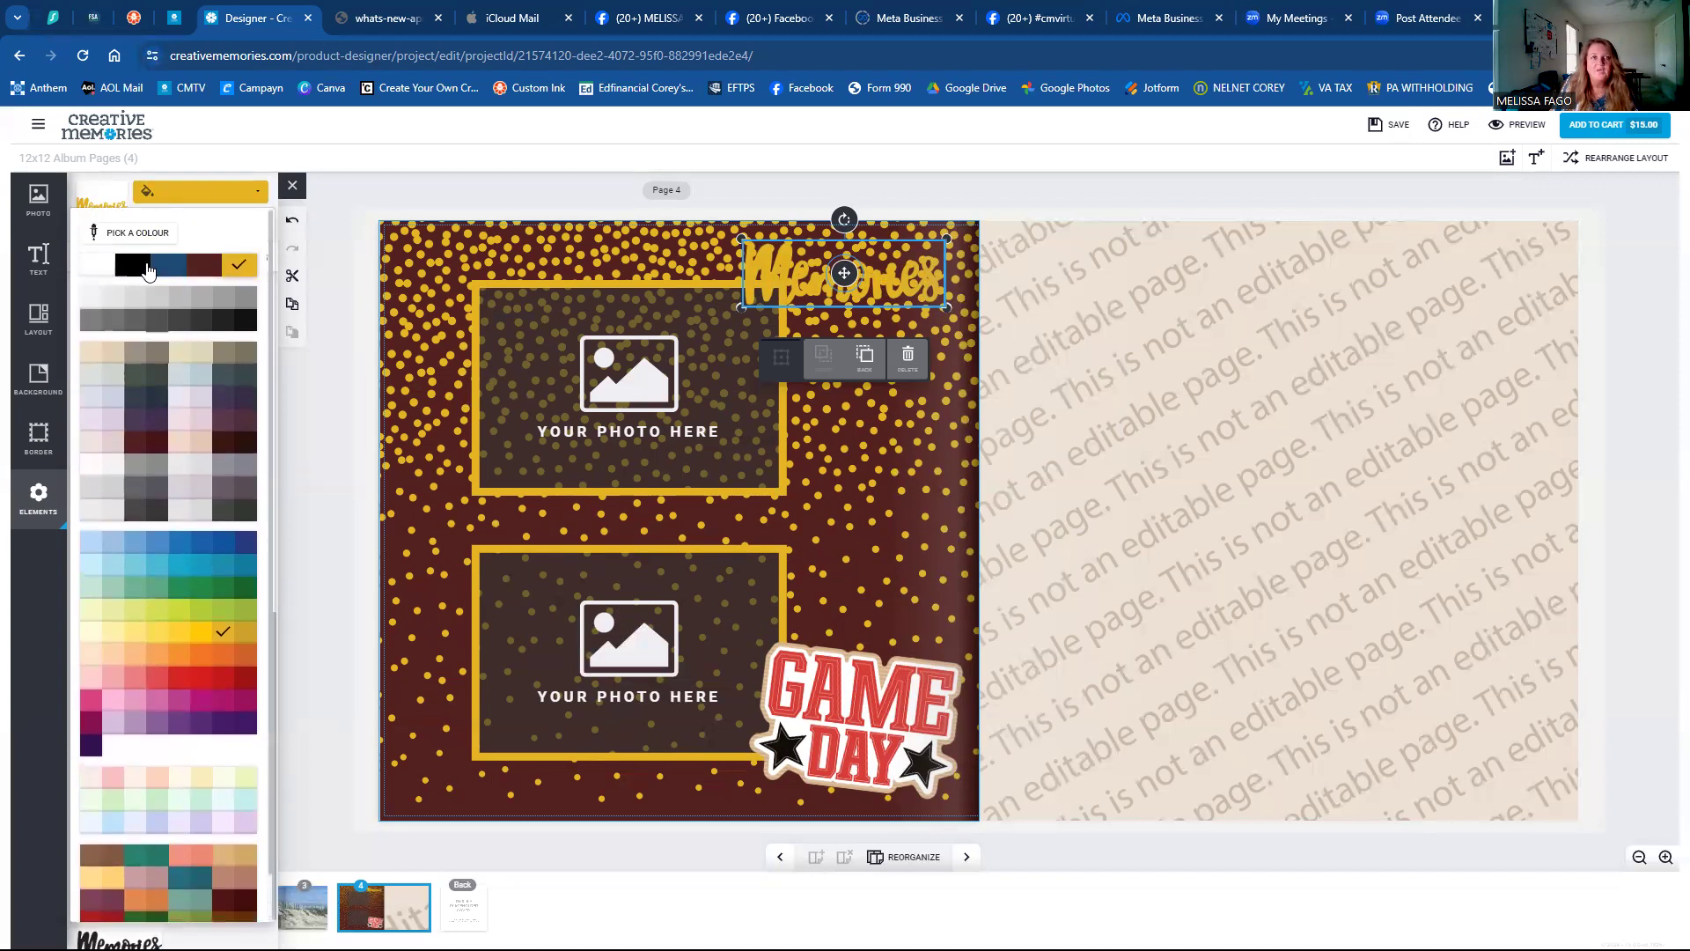
click(130, 278)
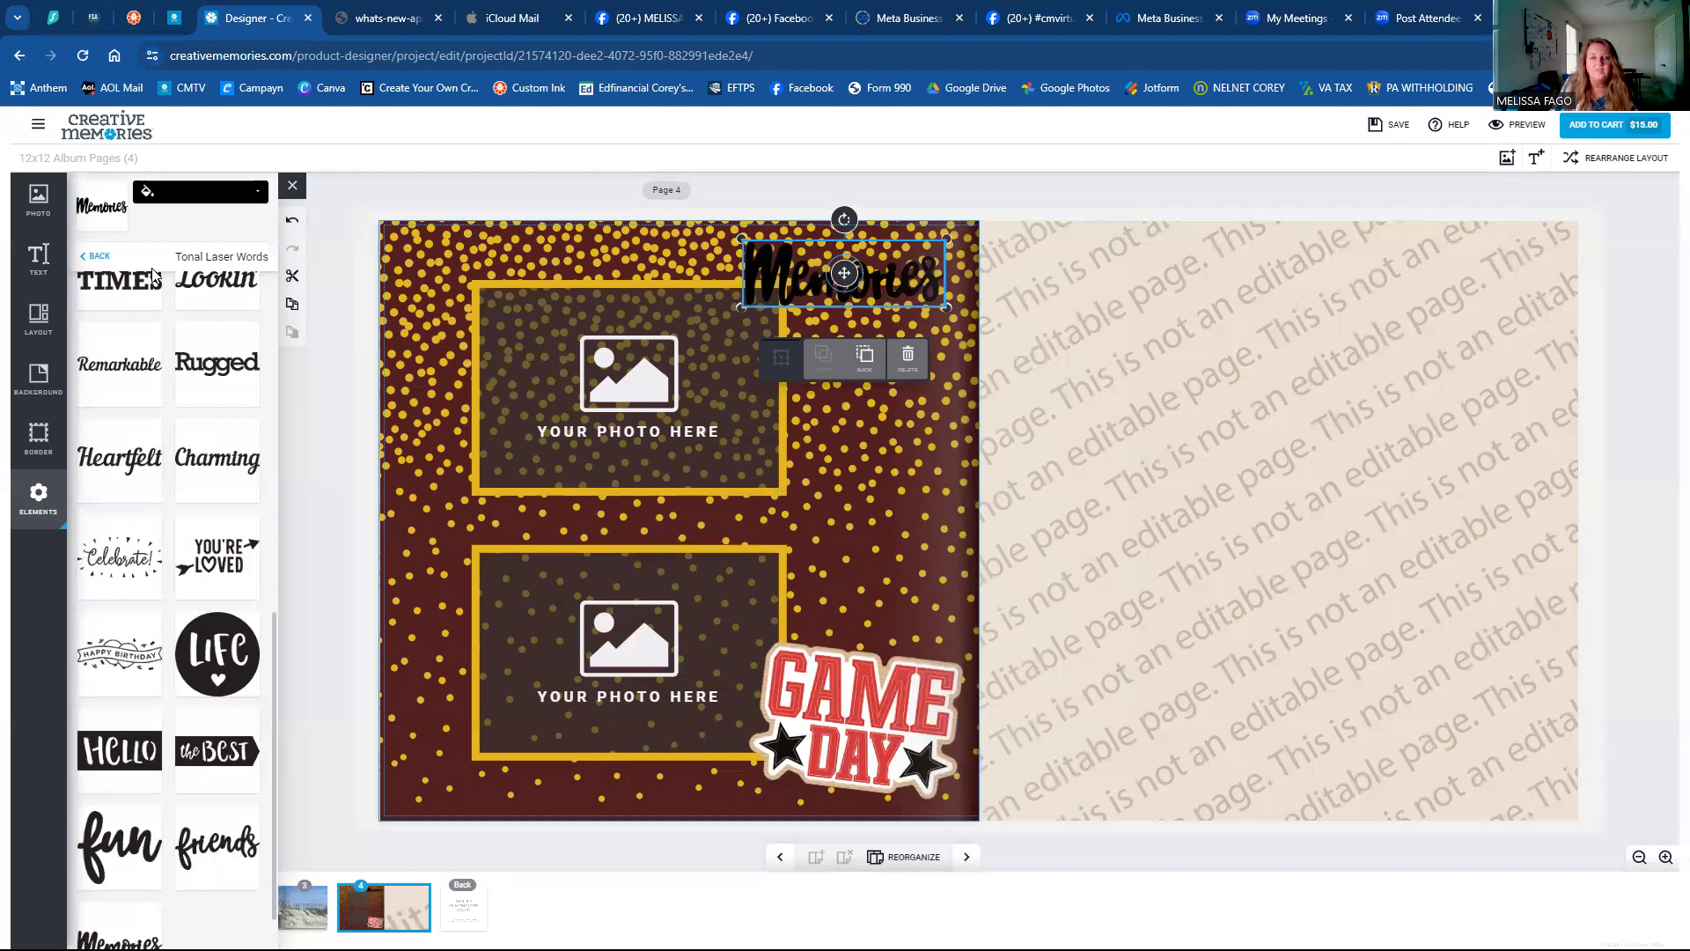
Sample the Game Day sticker's red for the Memories word, then bring up the Photo panel.
click(188, 192)
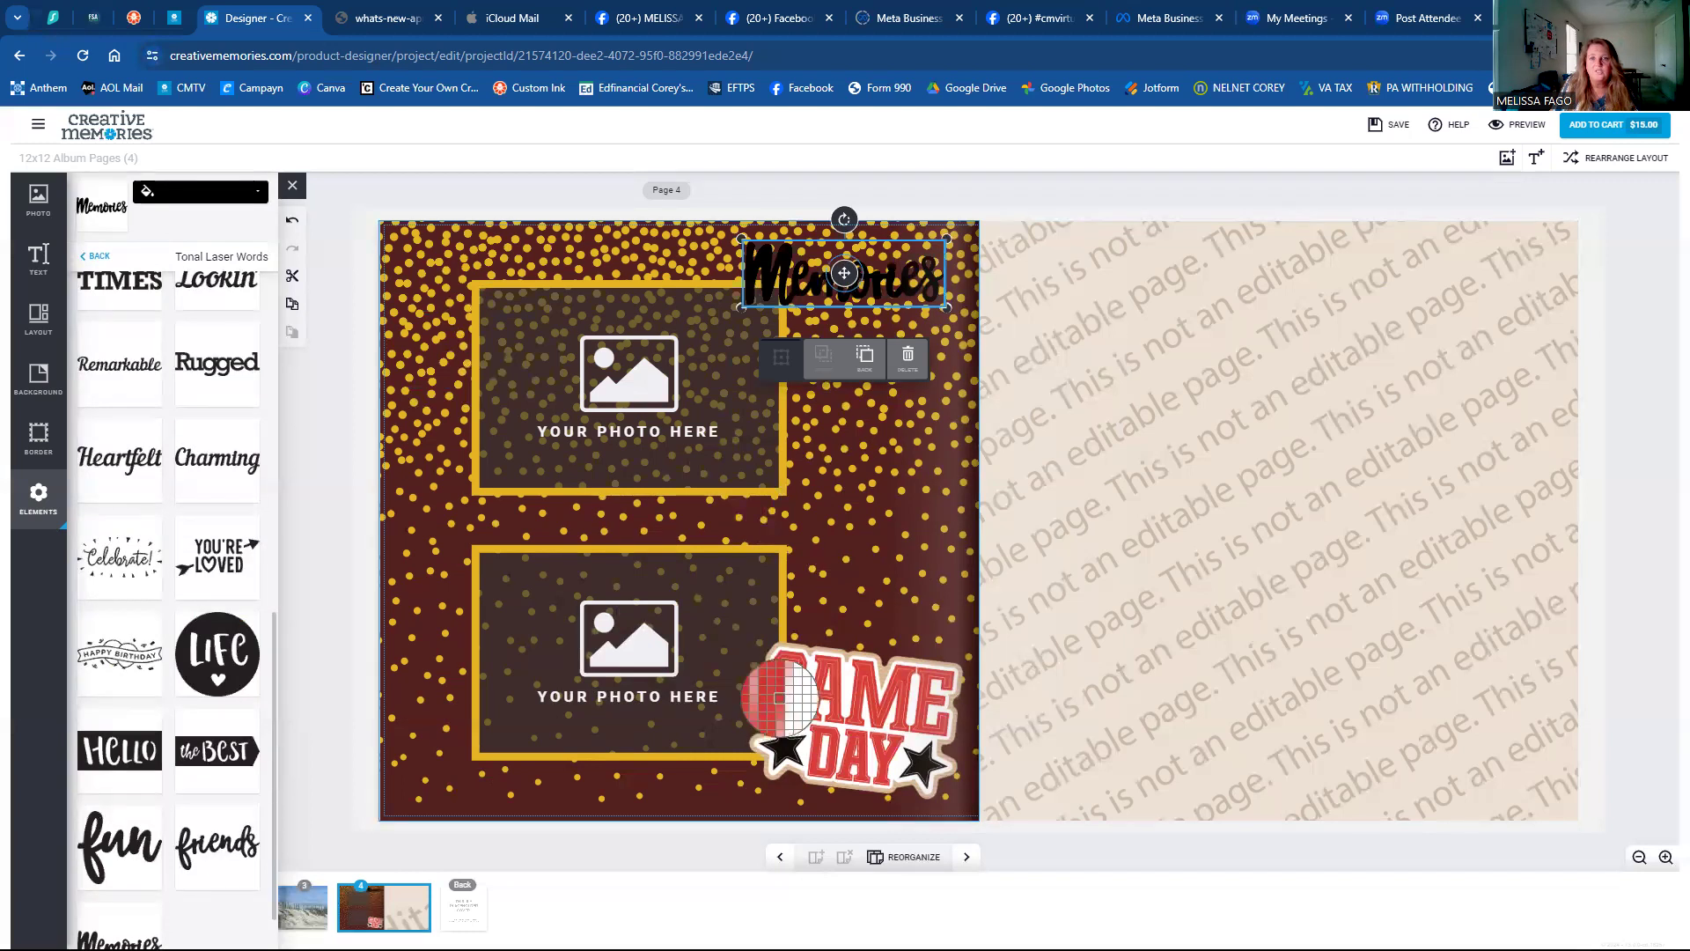
click(770, 700)
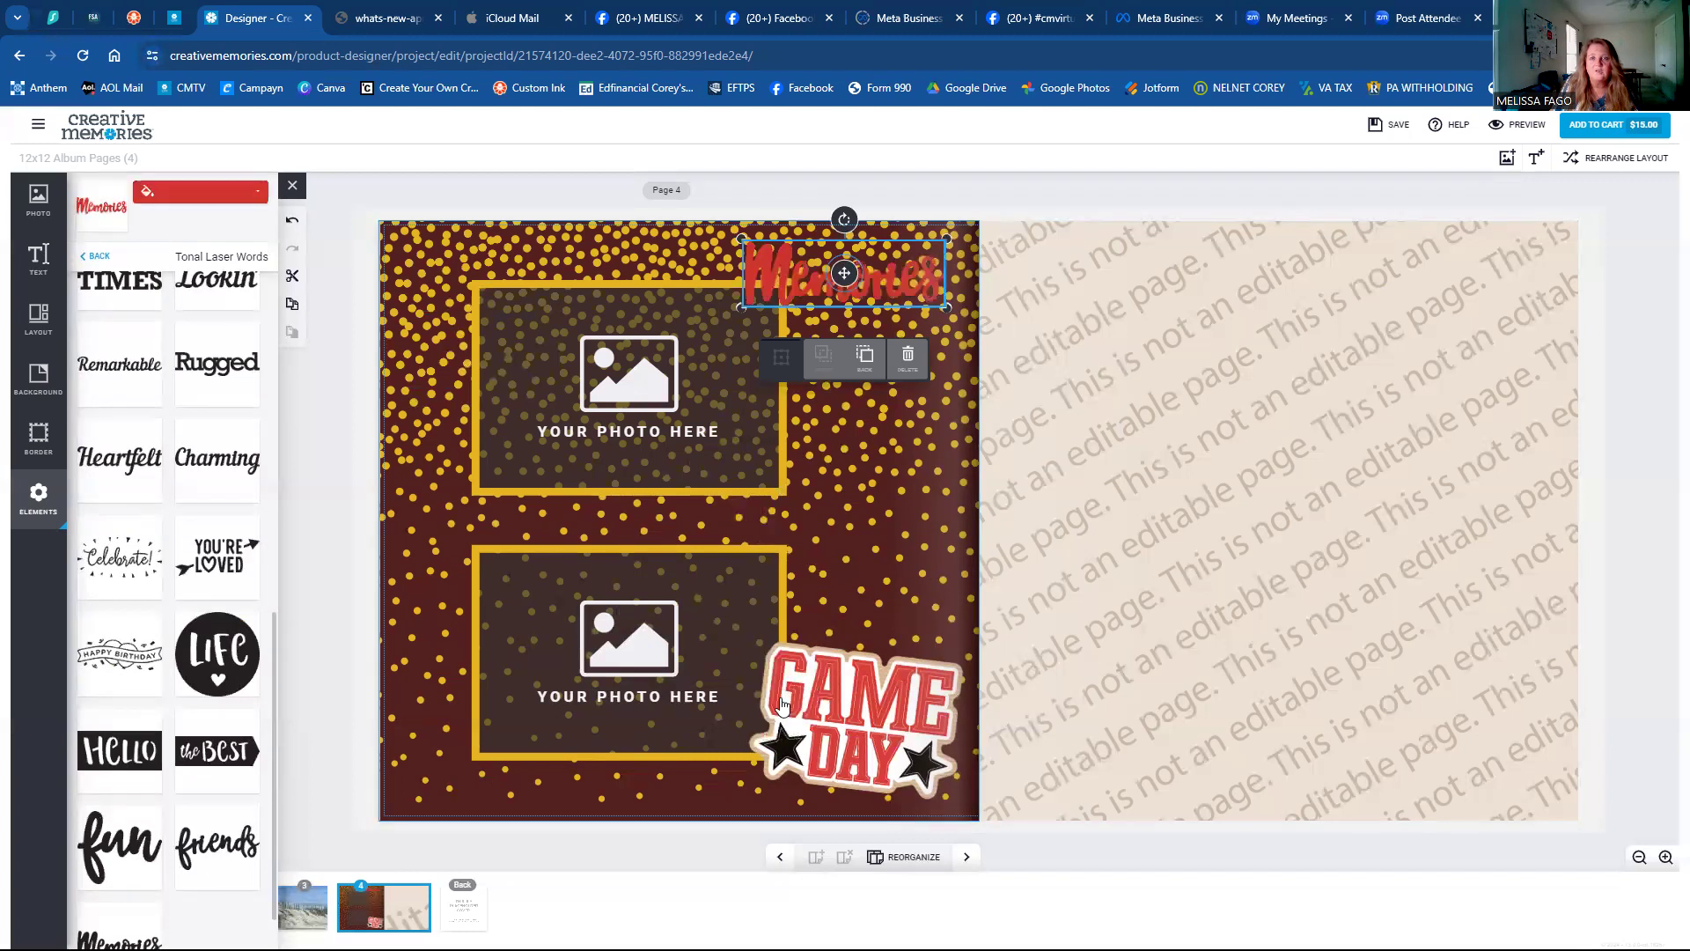
click(852, 447)
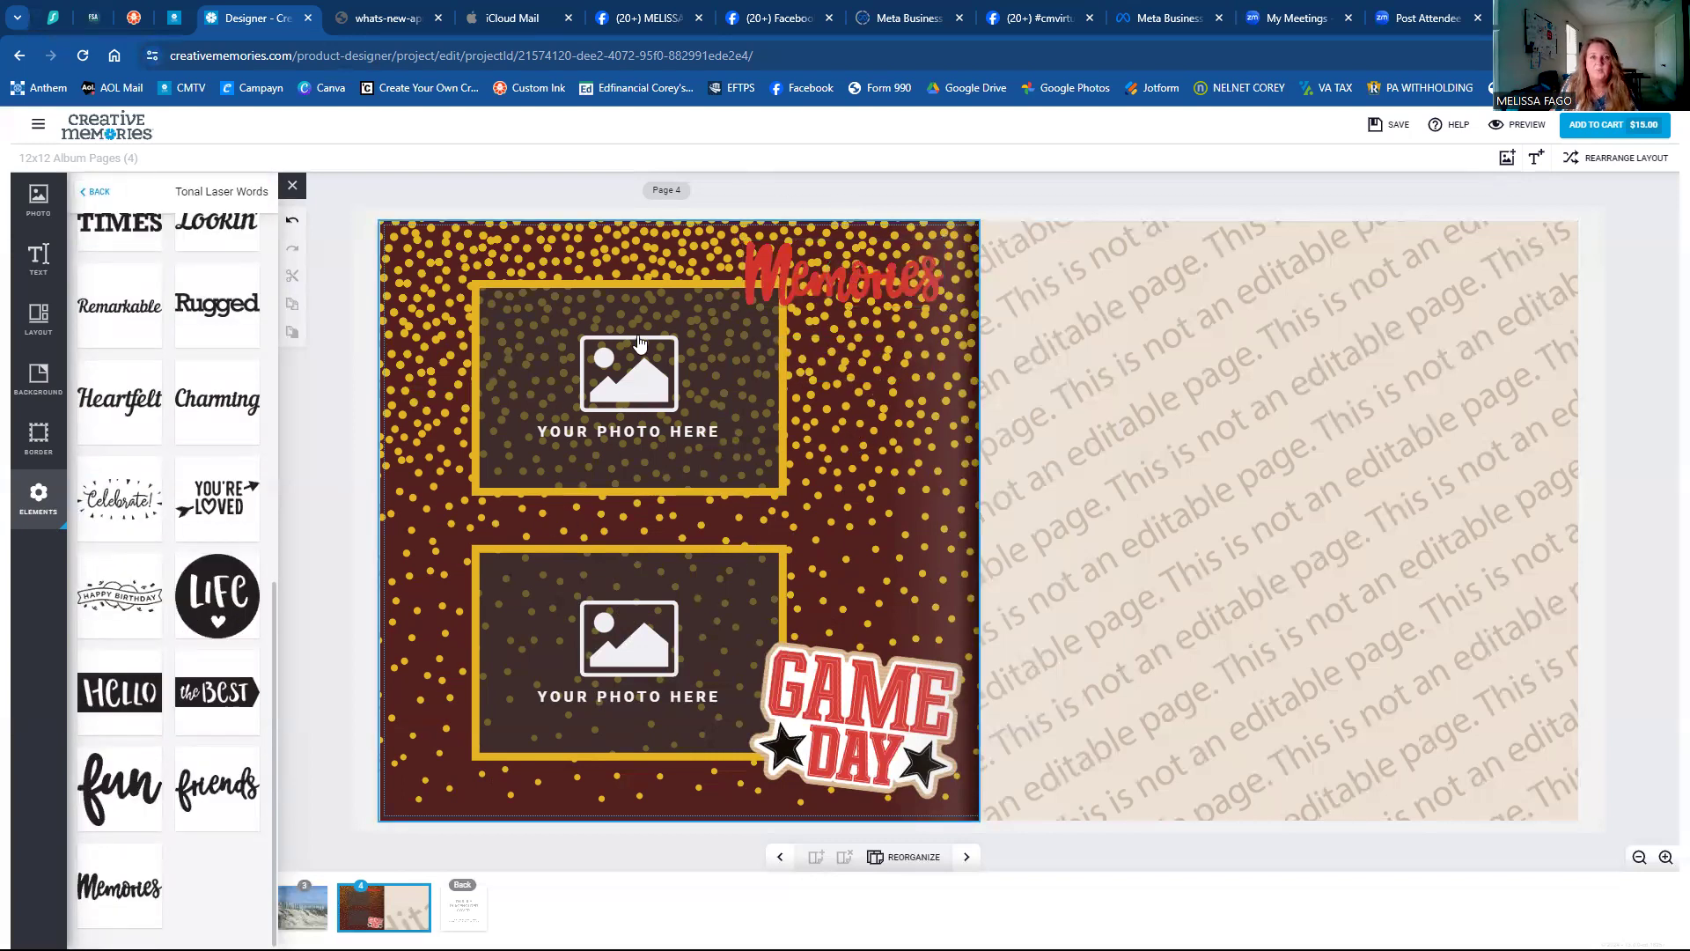
click(38, 198)
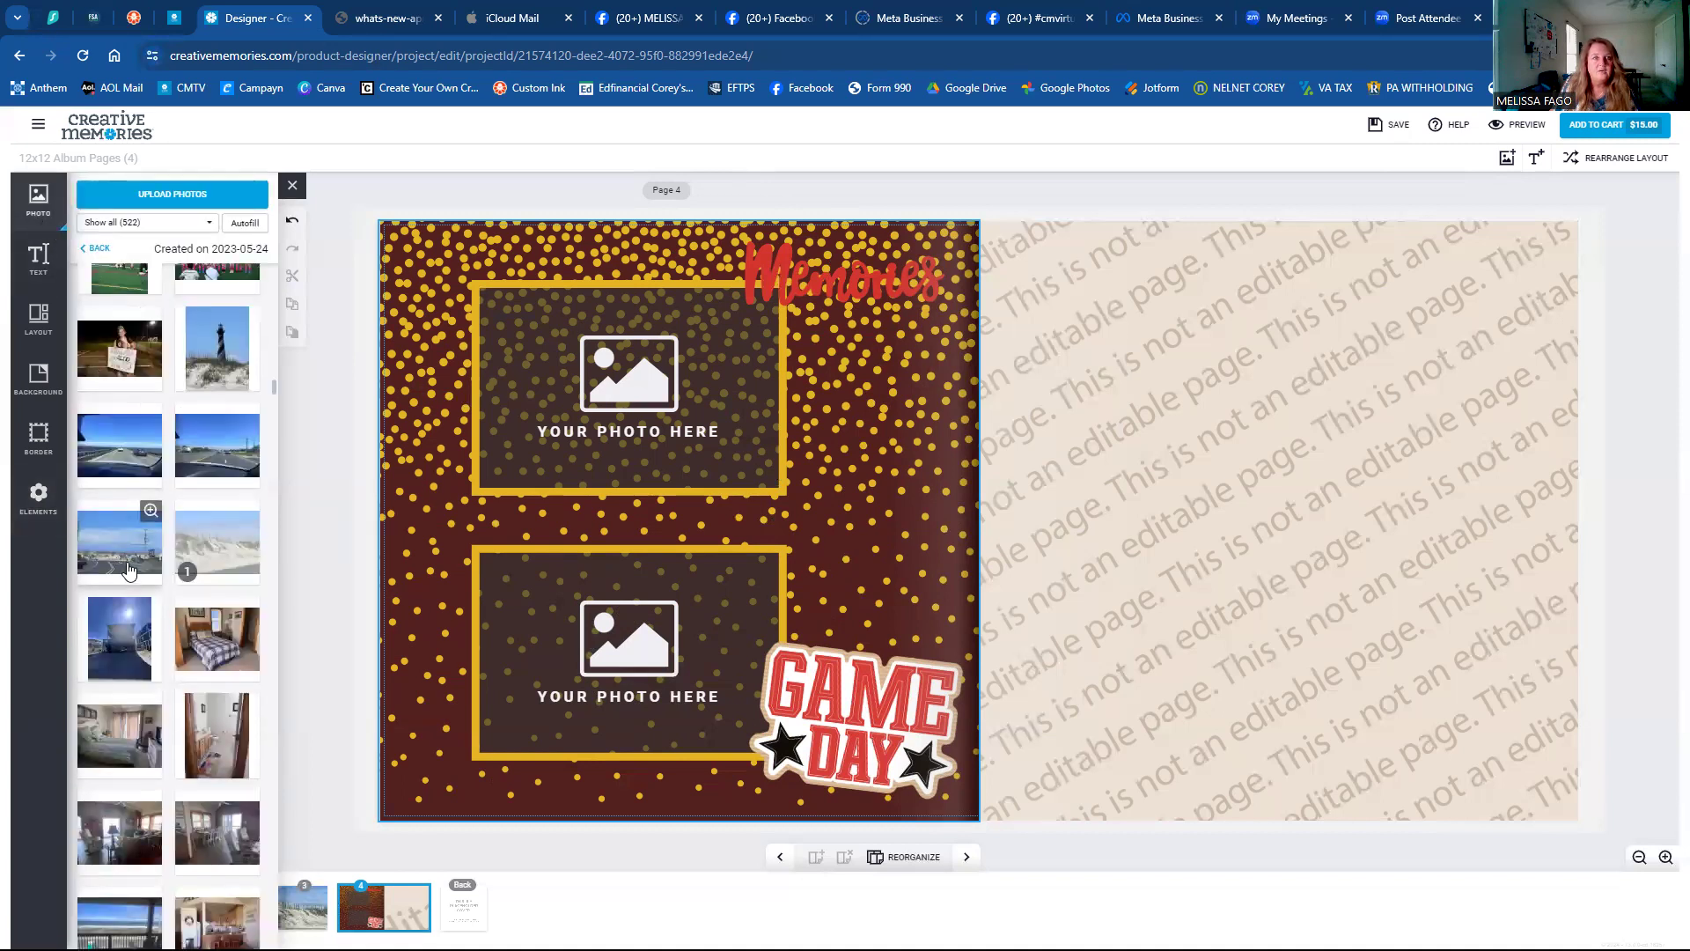
scroll(128, 568, up, 5)
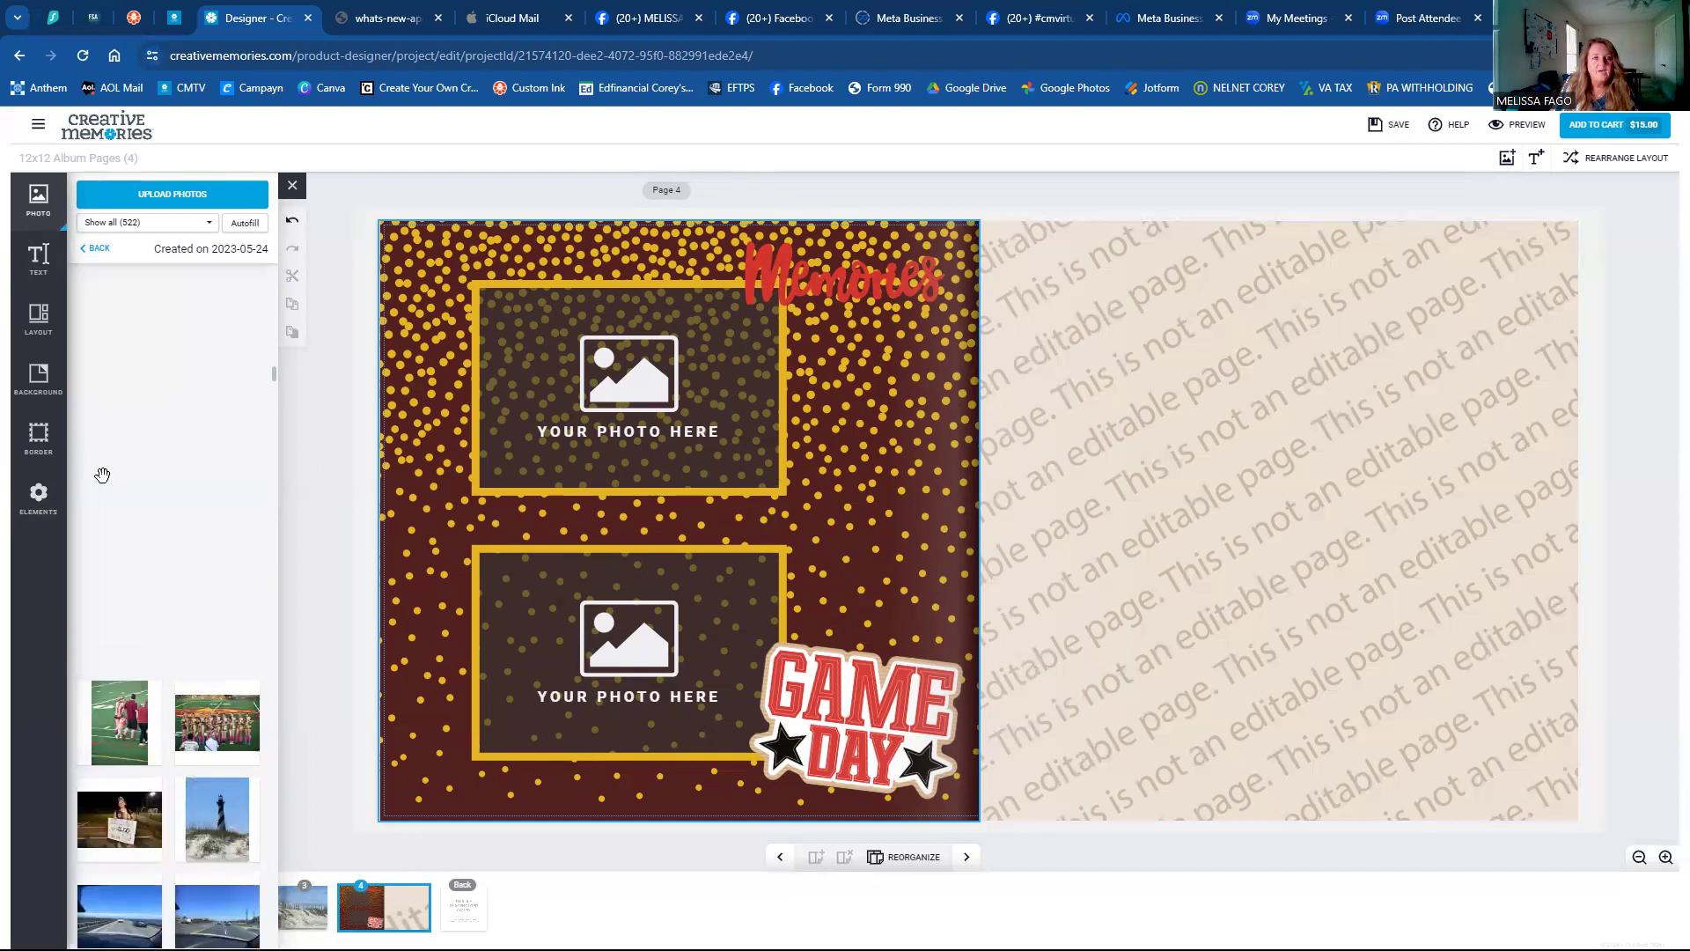
Place the football team line-up photo in the lower yellow frame.
scroll(132, 546, down, 5)
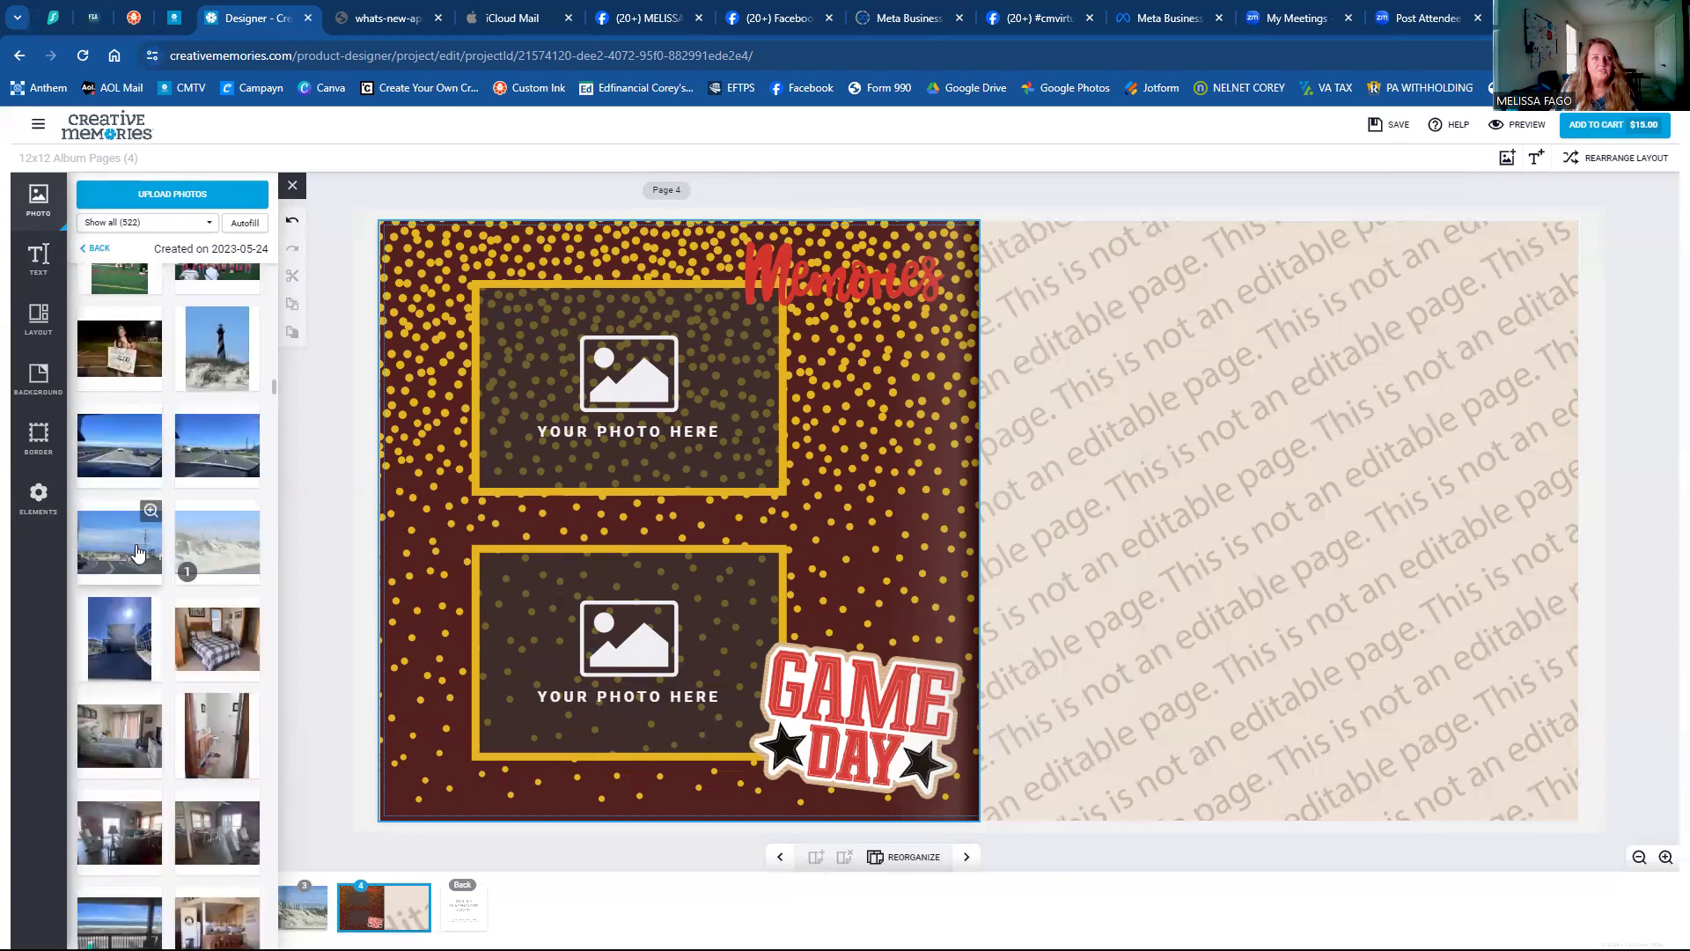
scroll(134, 543, up, 3)
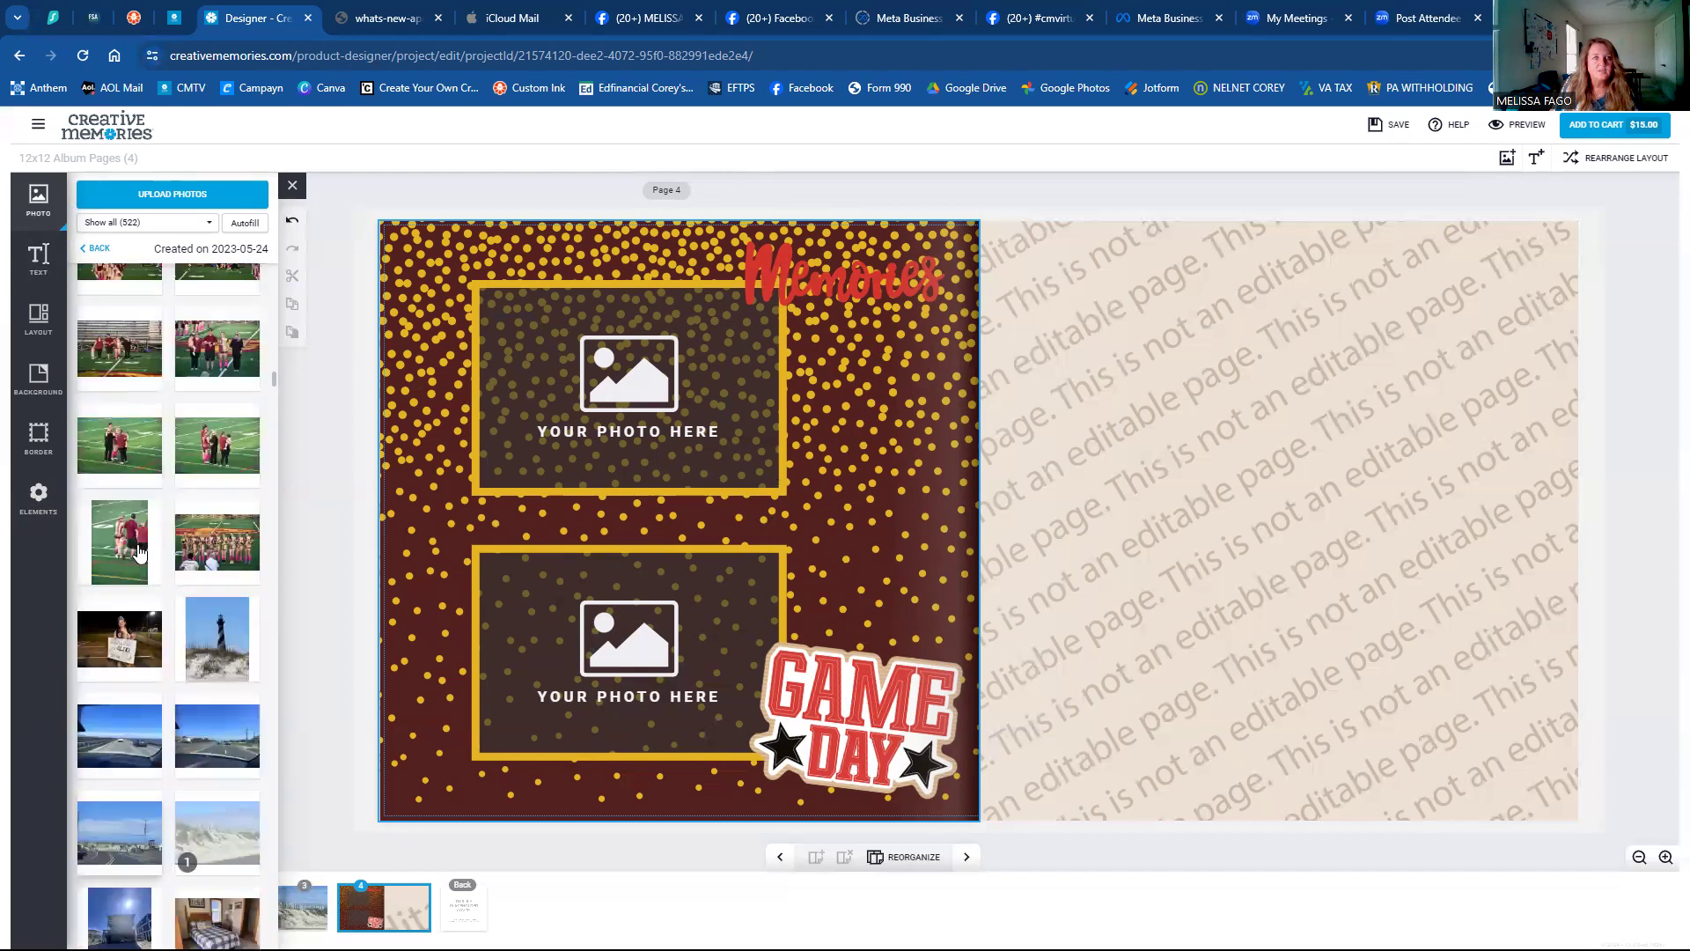
scroll(137, 545, down, 7)
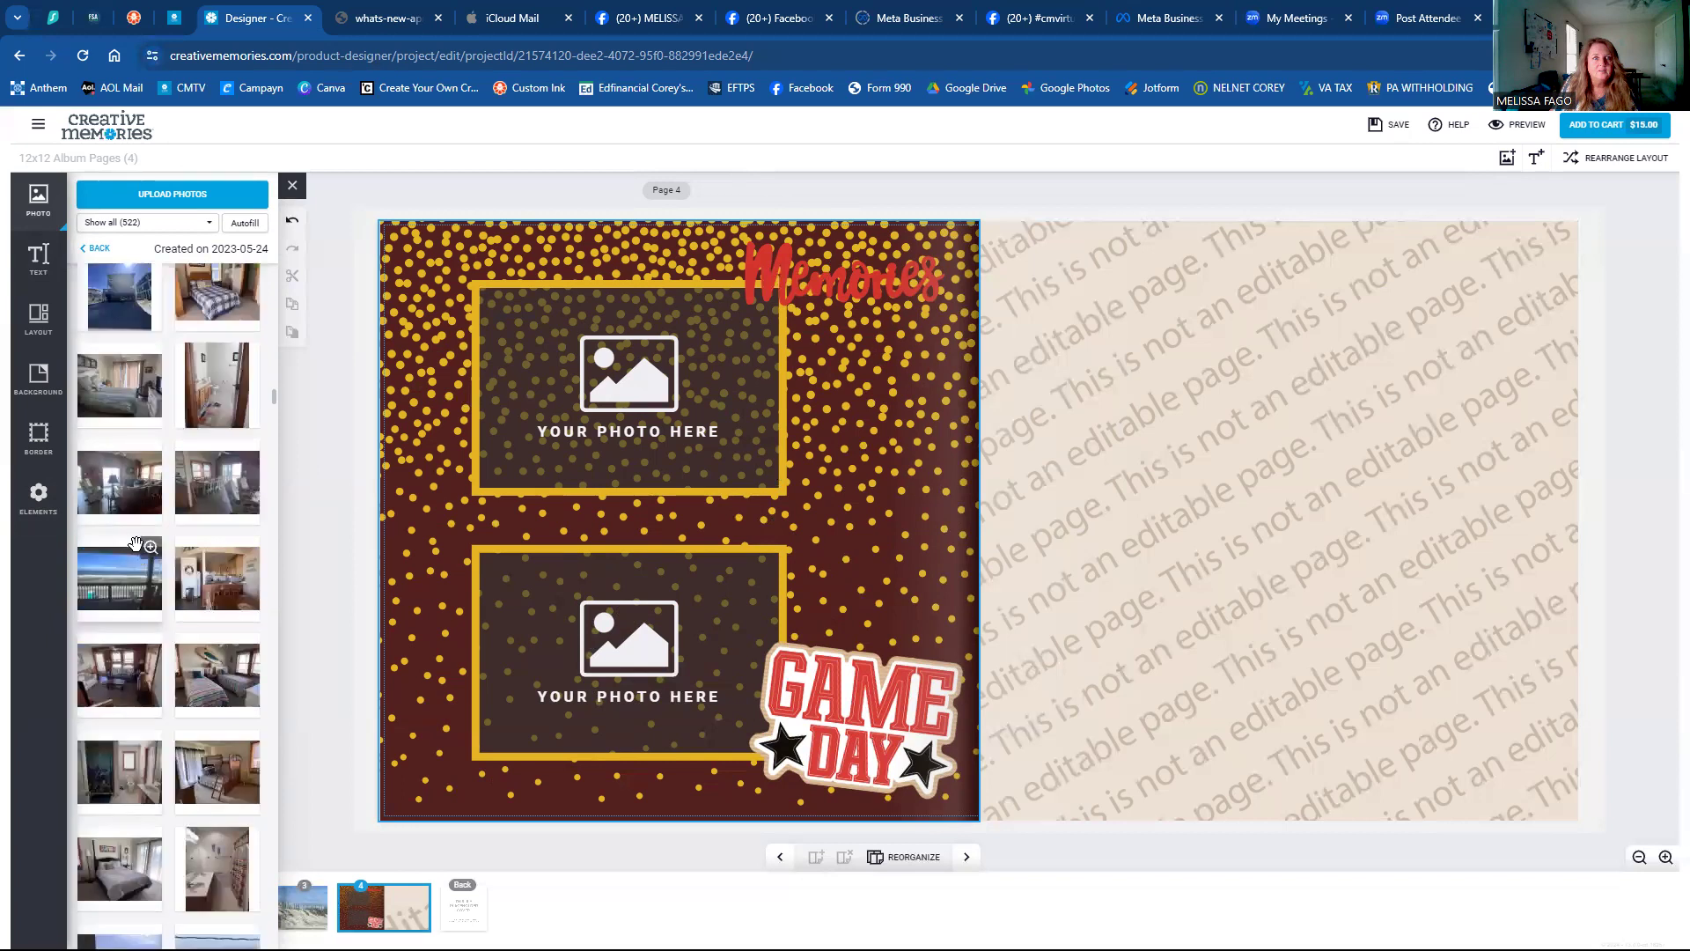
scroll(138, 553, up, 5)
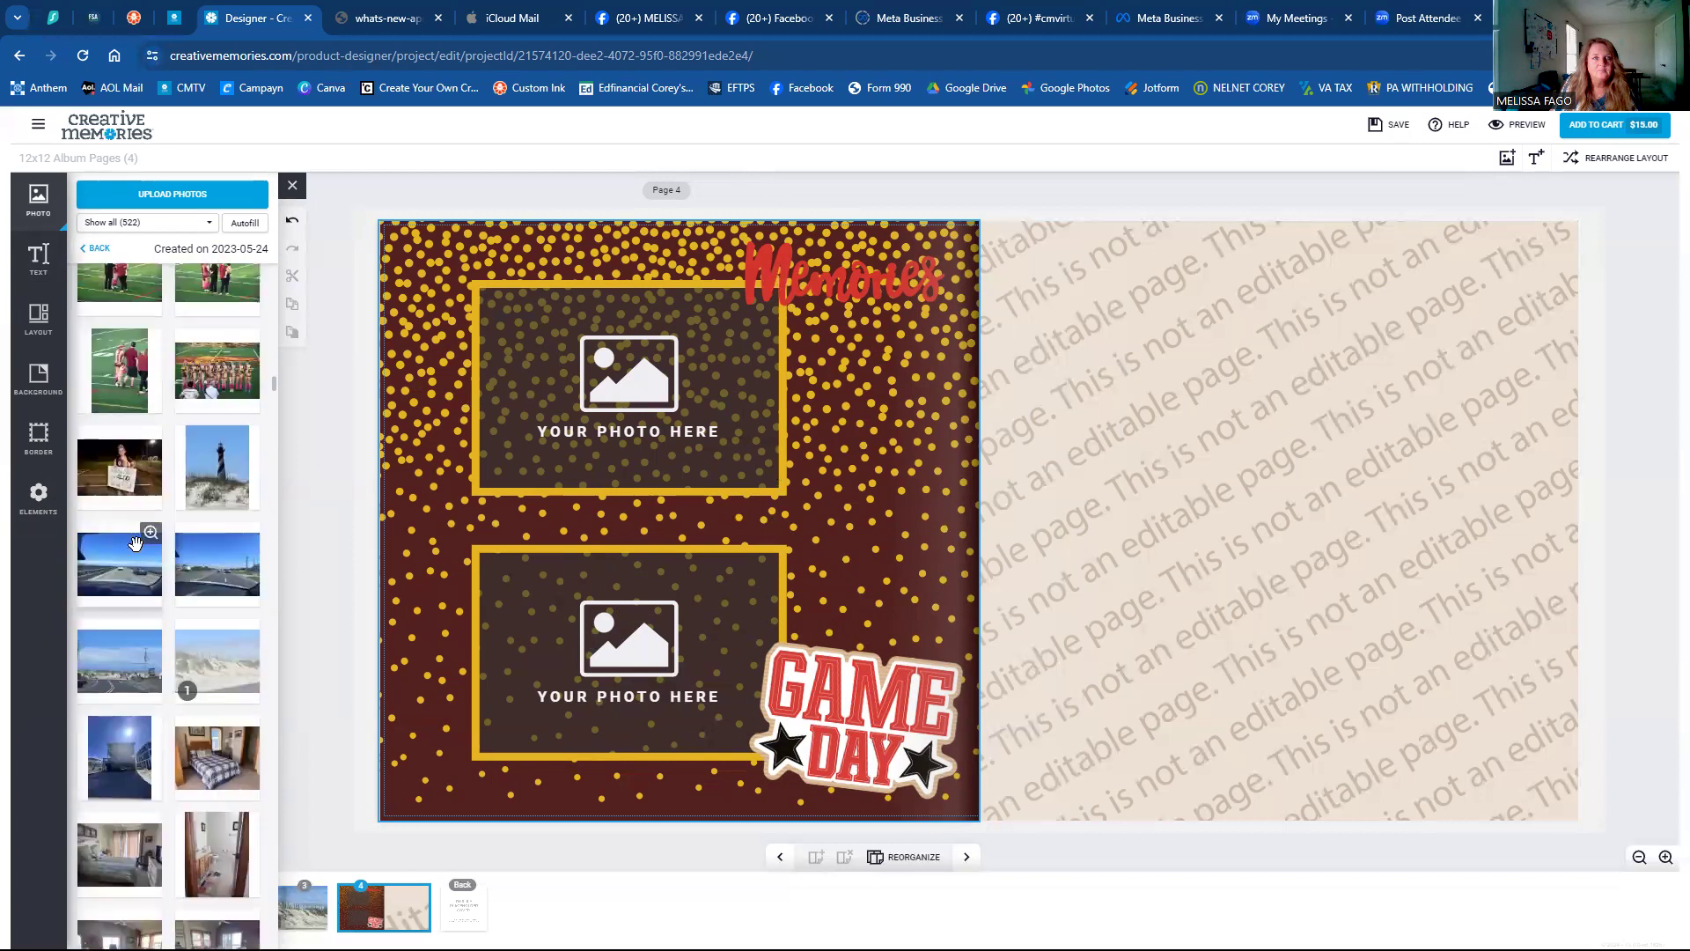
scroll(150, 528, up, 3)
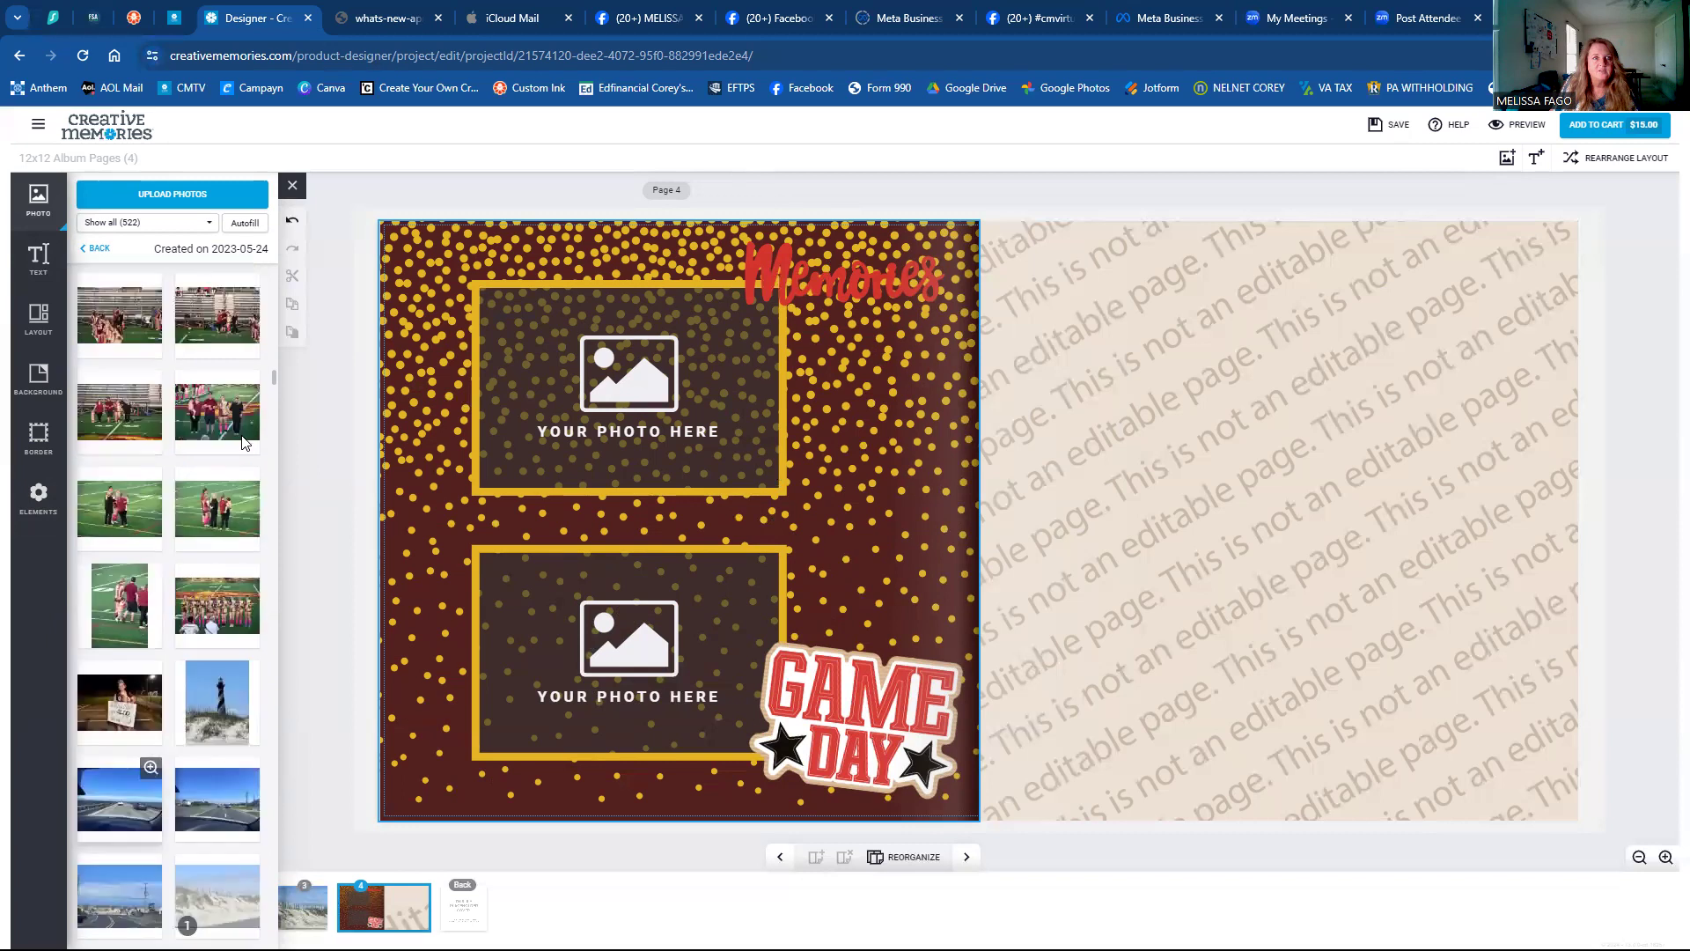
drag(210, 590, 621, 652)
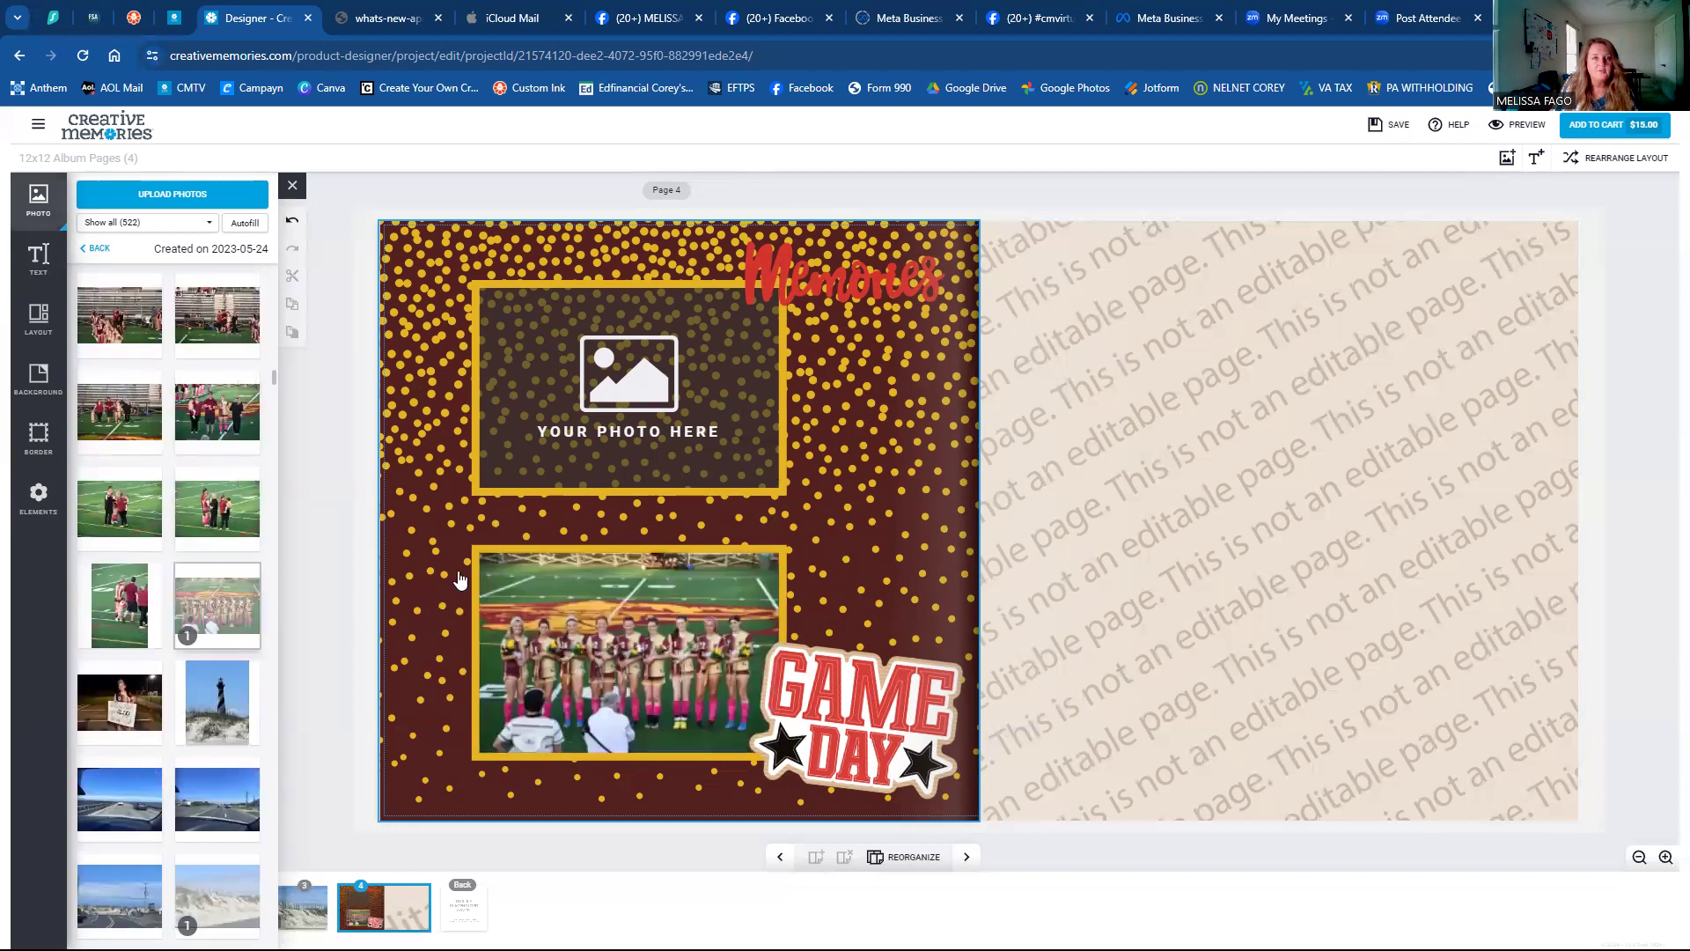
click(610, 622)
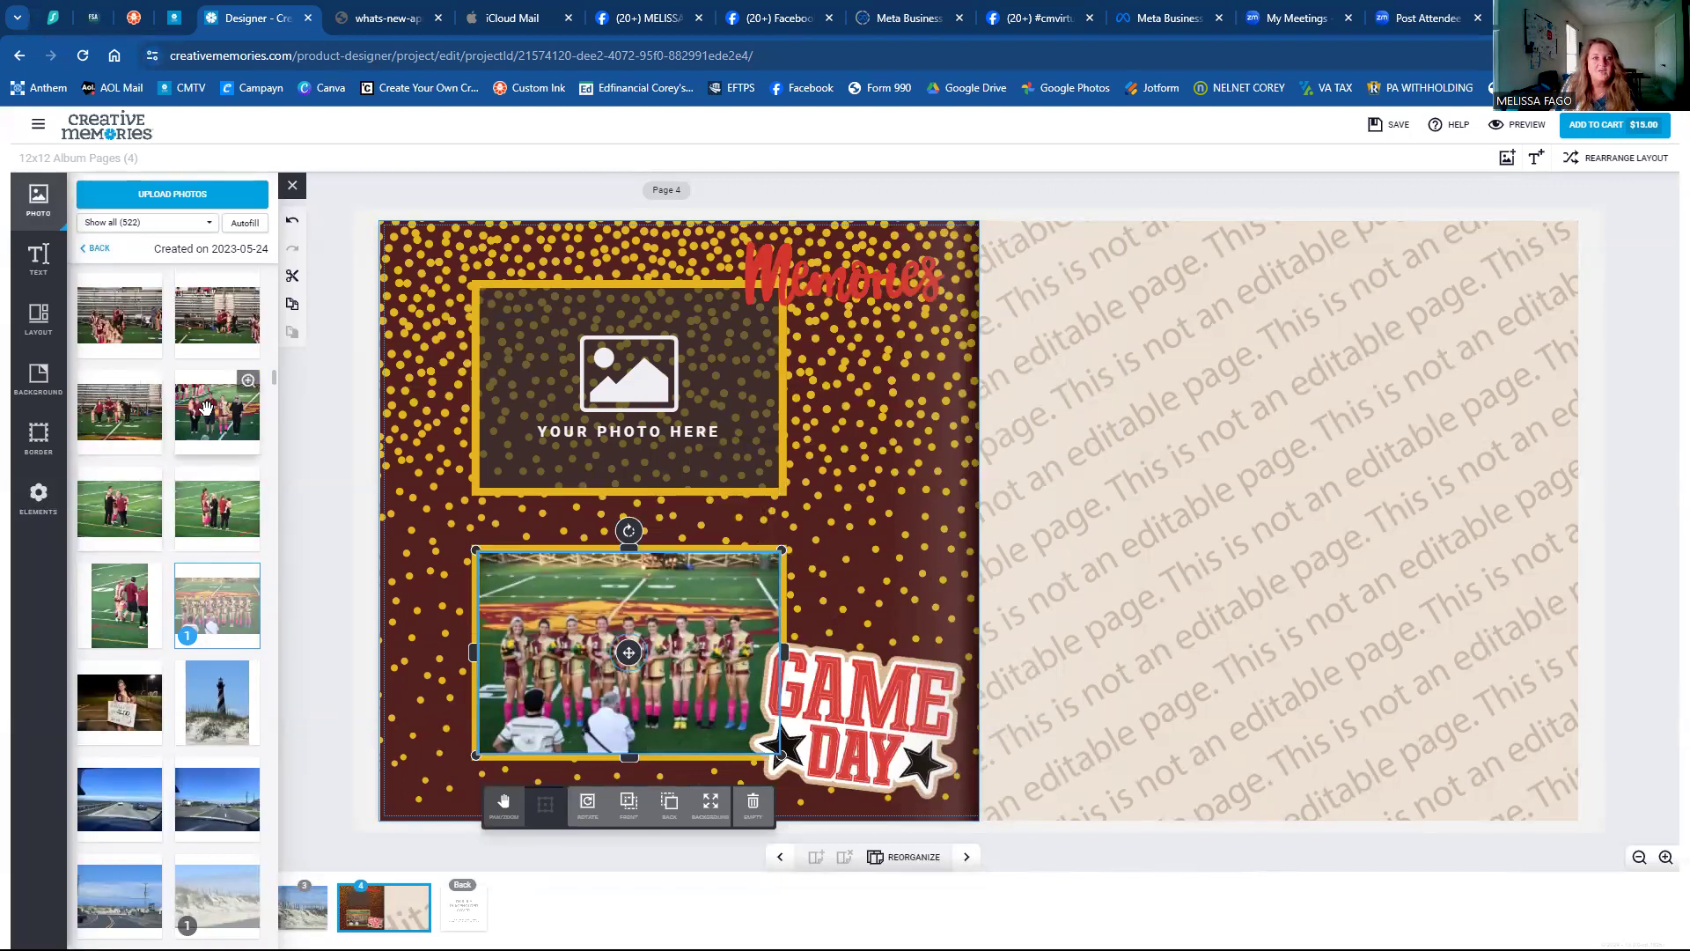
Place the family group photo in the upper yellow frame.
click(565, 411)
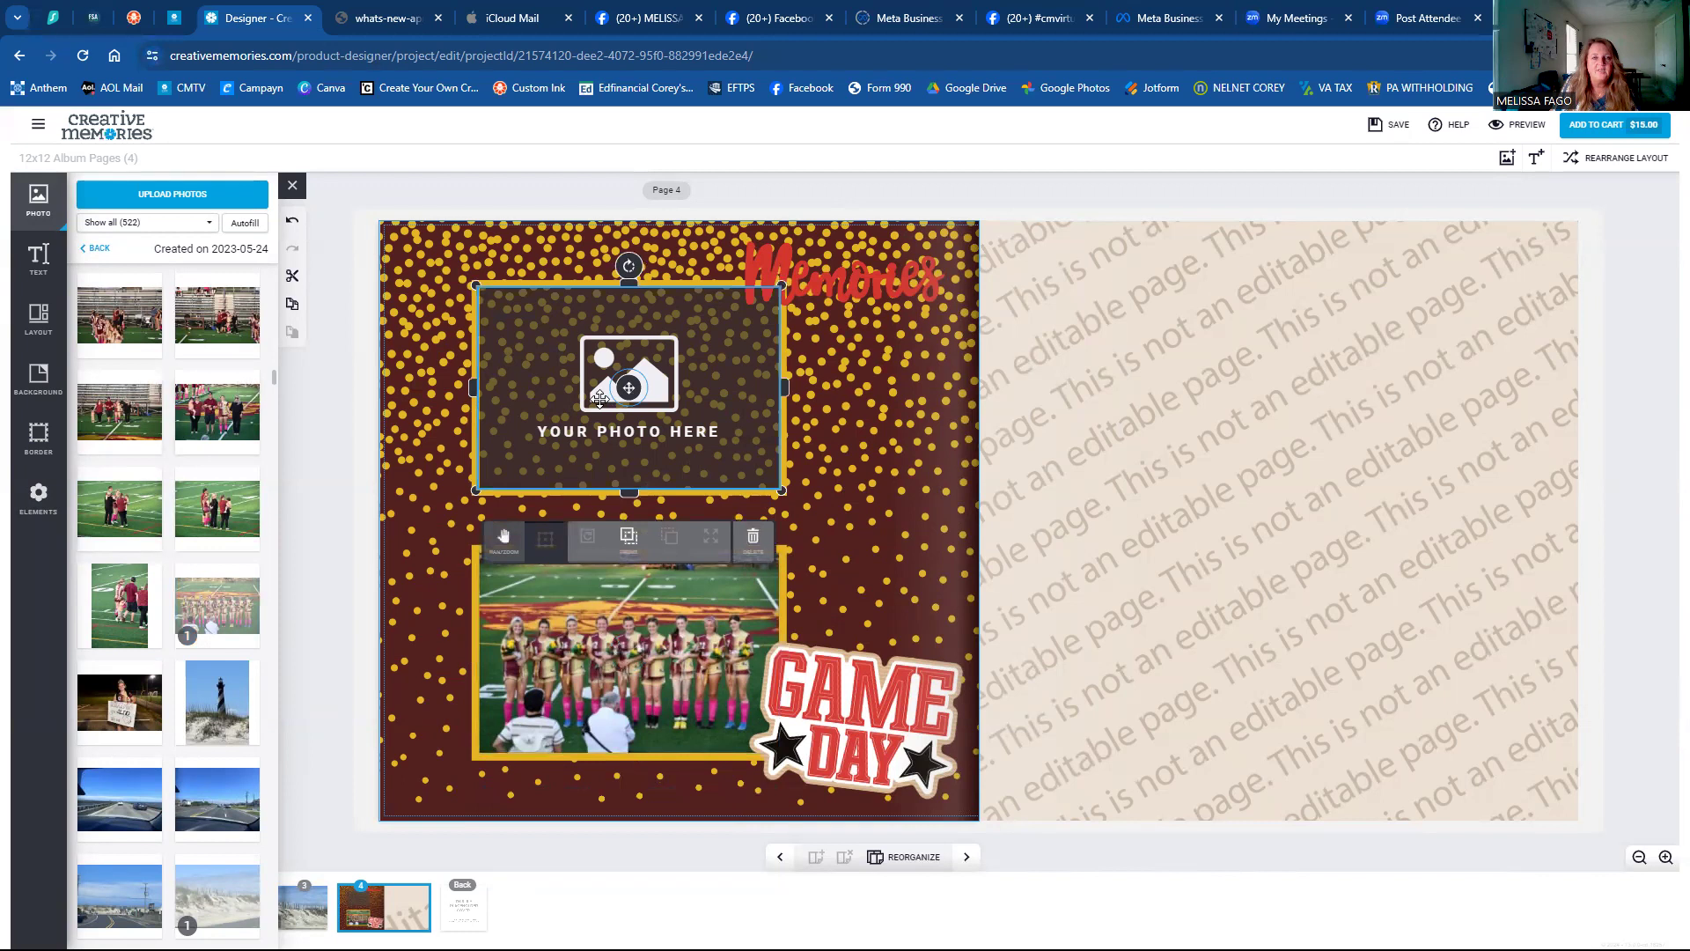
click(544, 606)
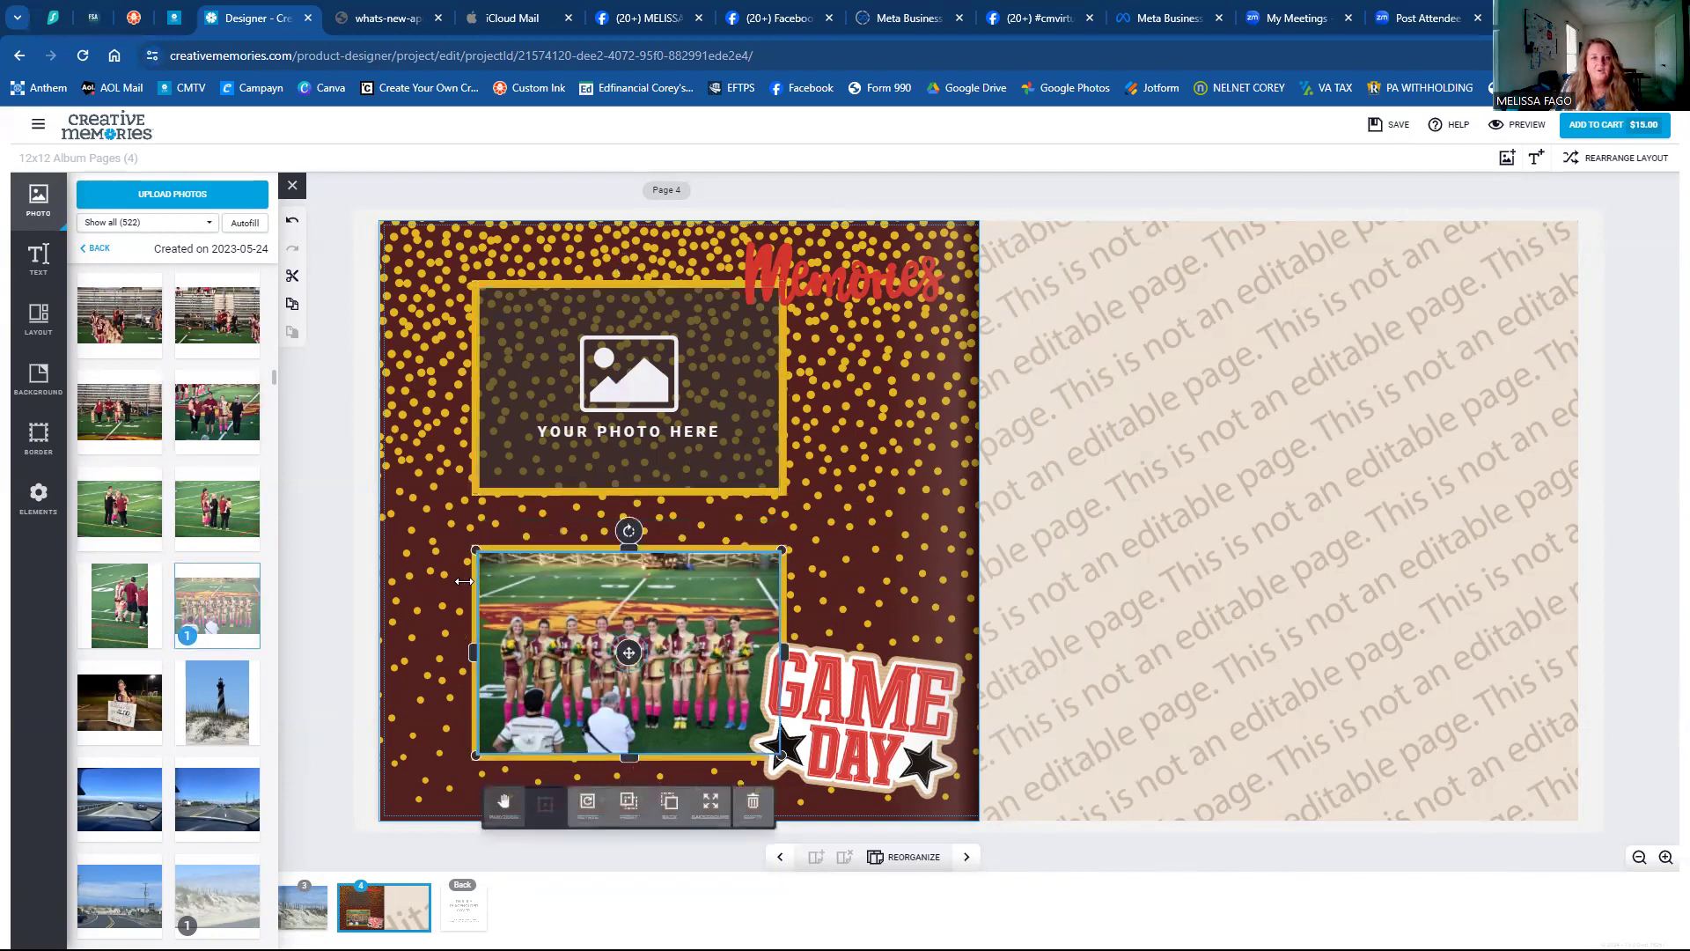
click(528, 444)
drag(211, 427, 715, 400)
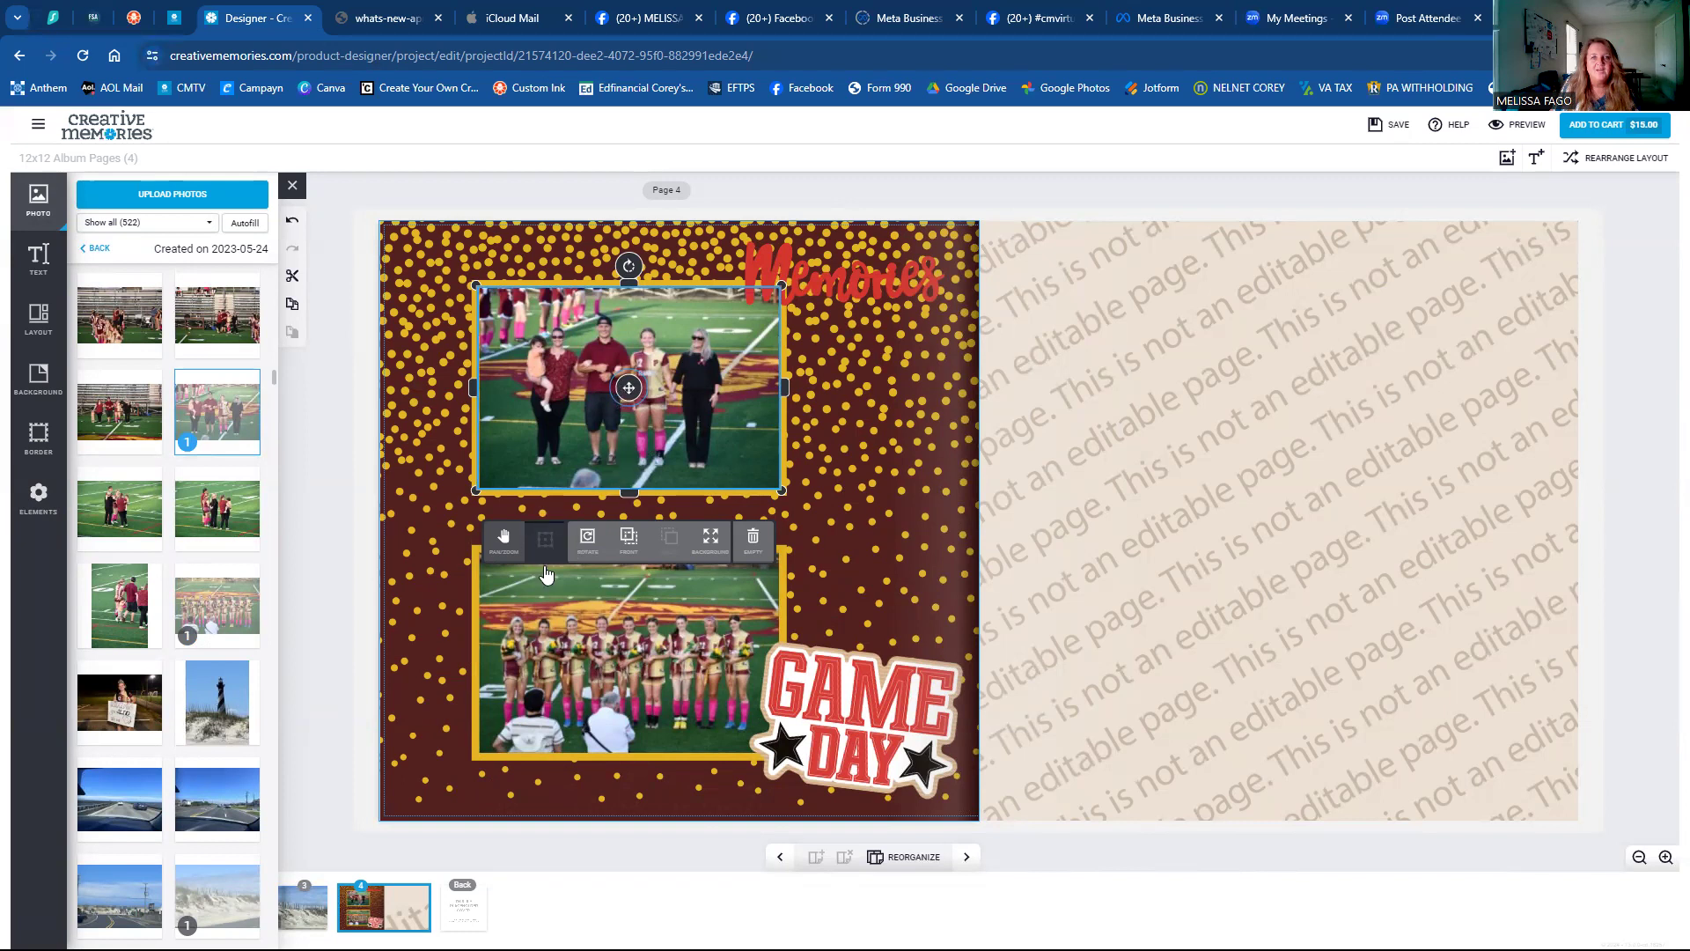
Zoom in slightly on both photos and shift the top photo's content right in its frame.
click(503, 539)
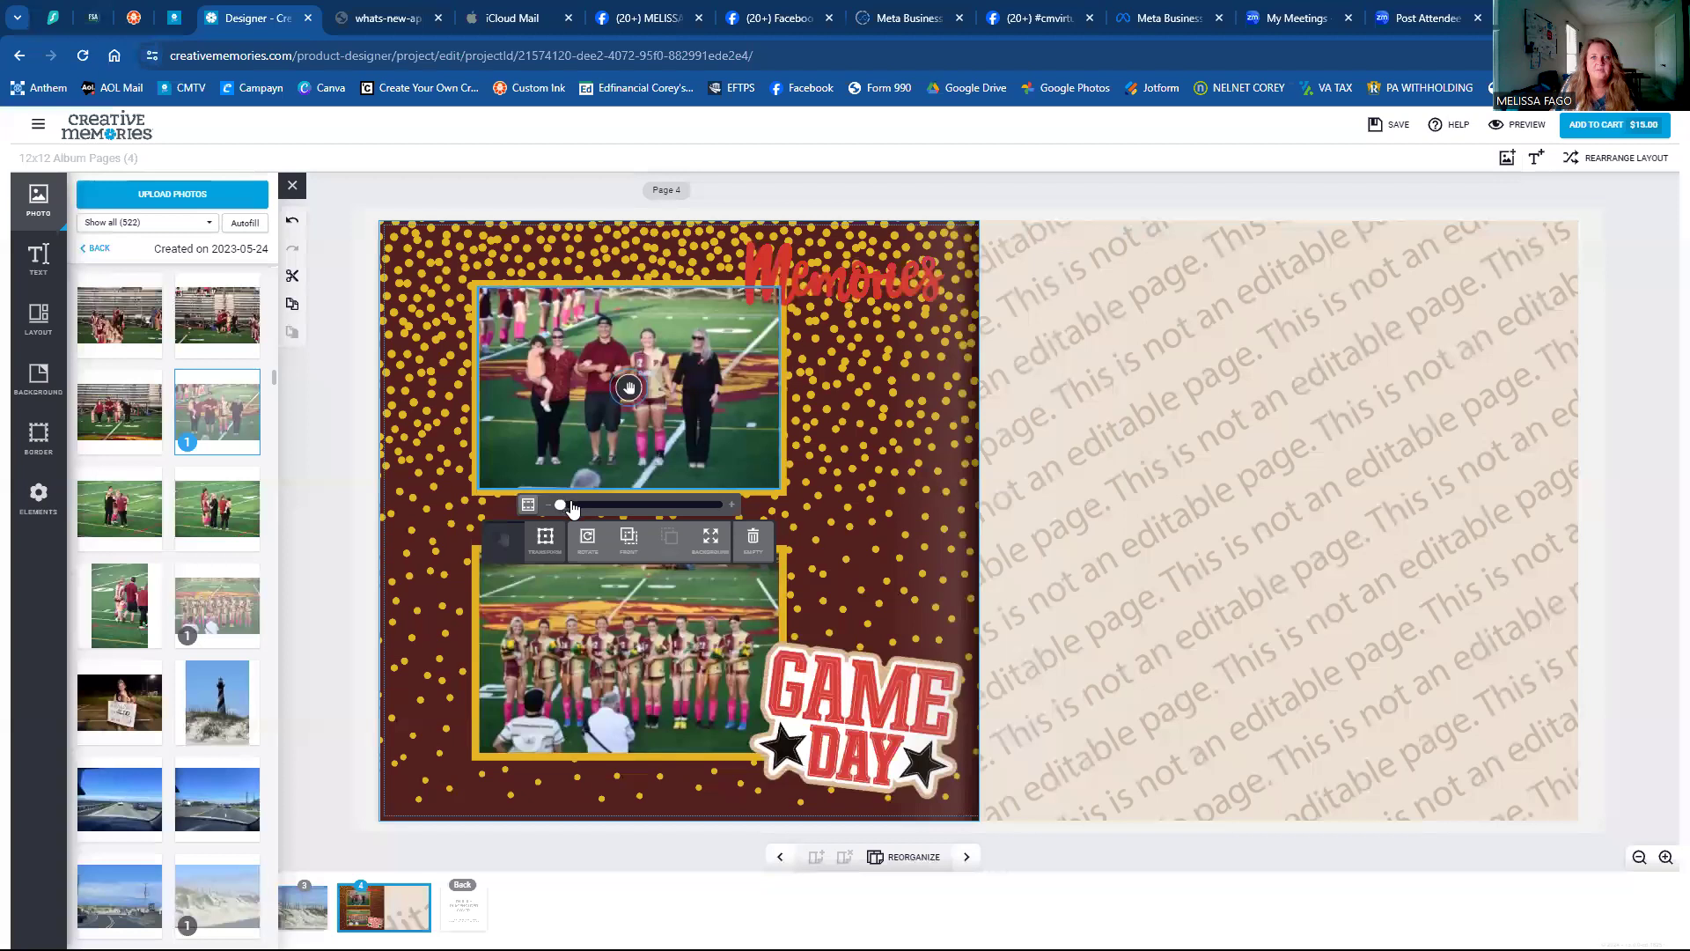
drag(566, 508, 569, 509)
drag(627, 387, 628, 388)
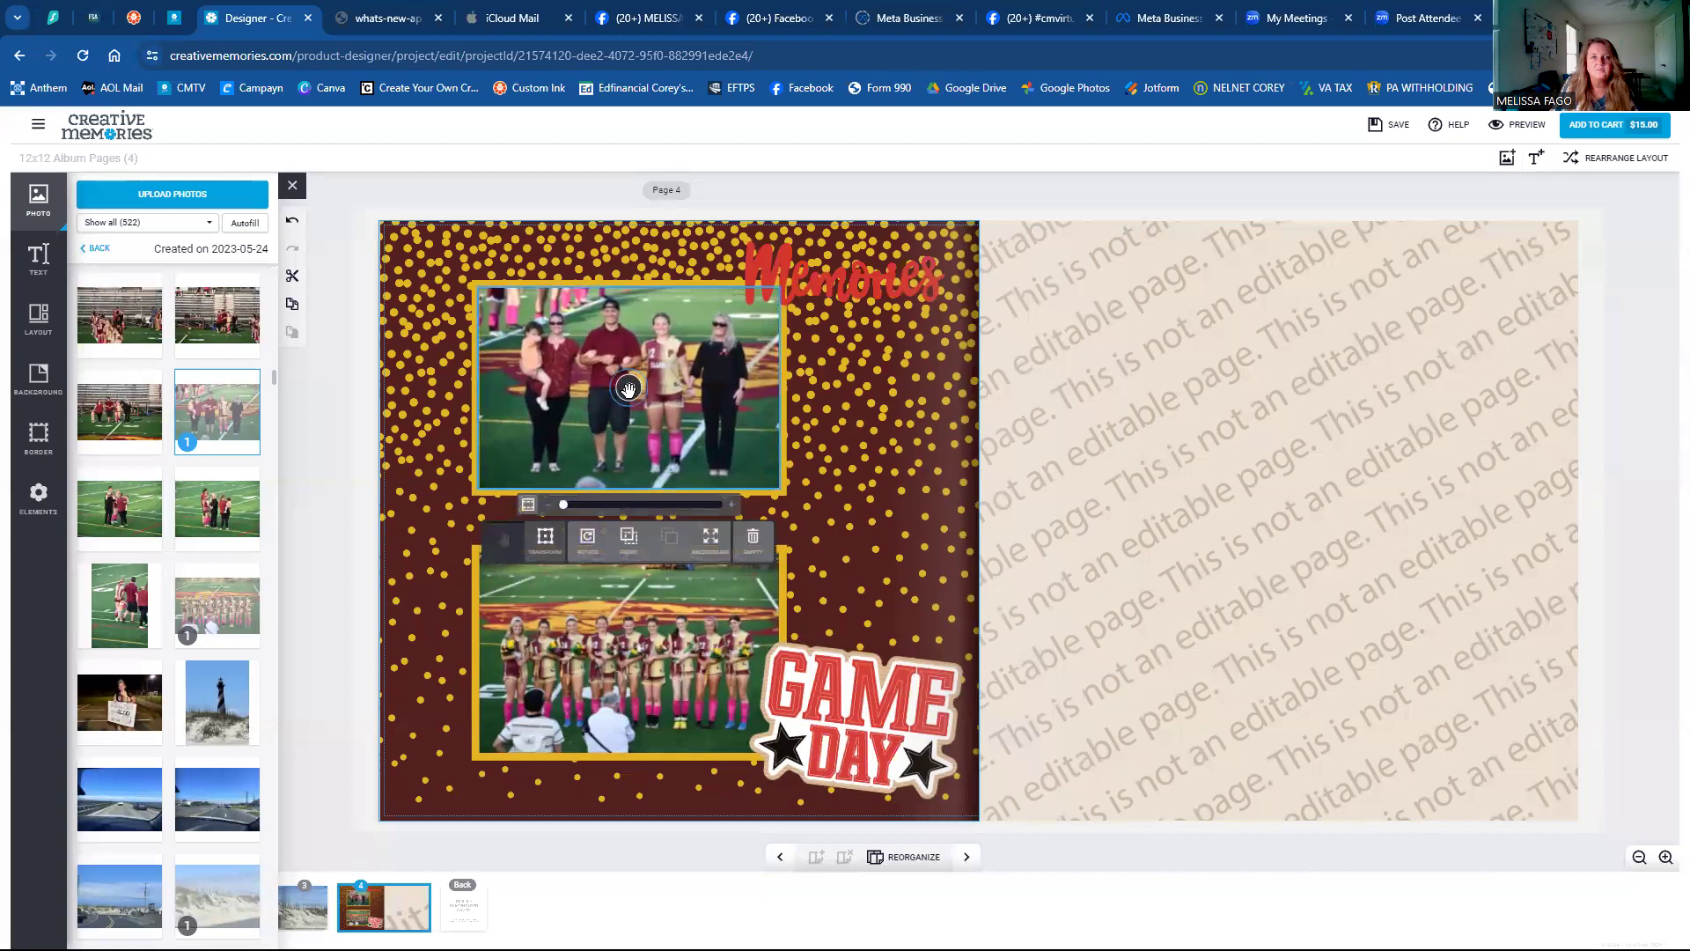
click(611, 650)
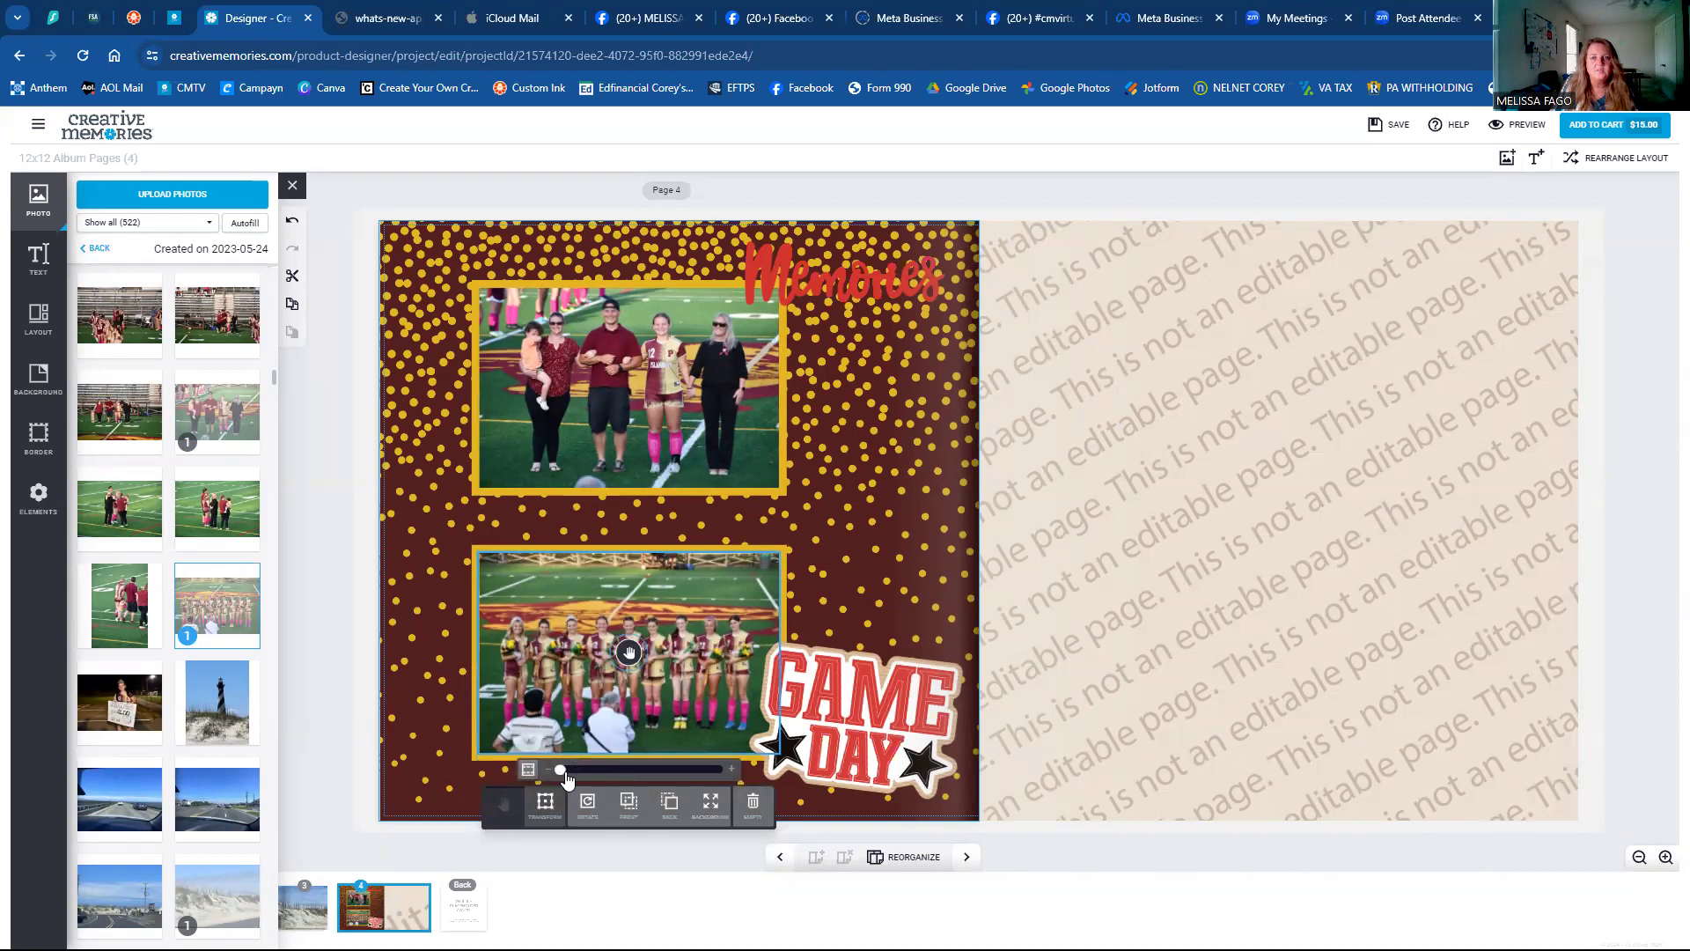
drag(572, 779, 565, 778)
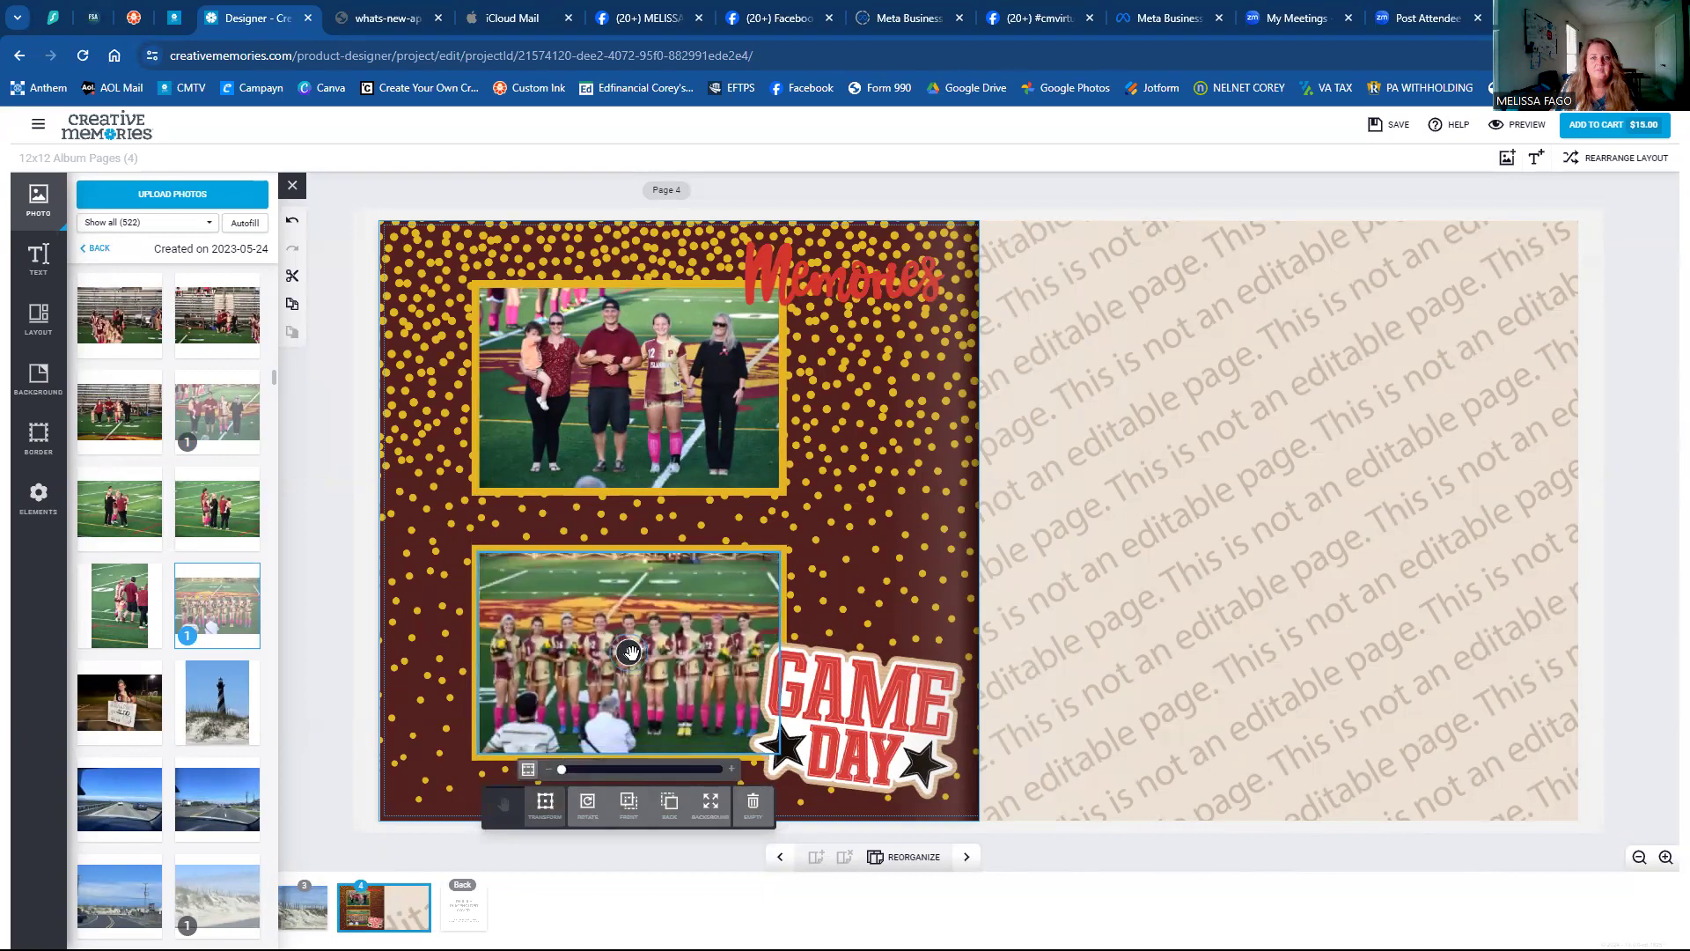
click(631, 652)
Crop the bottom team photo shorter from its top and move it up the page.
click(632, 556)
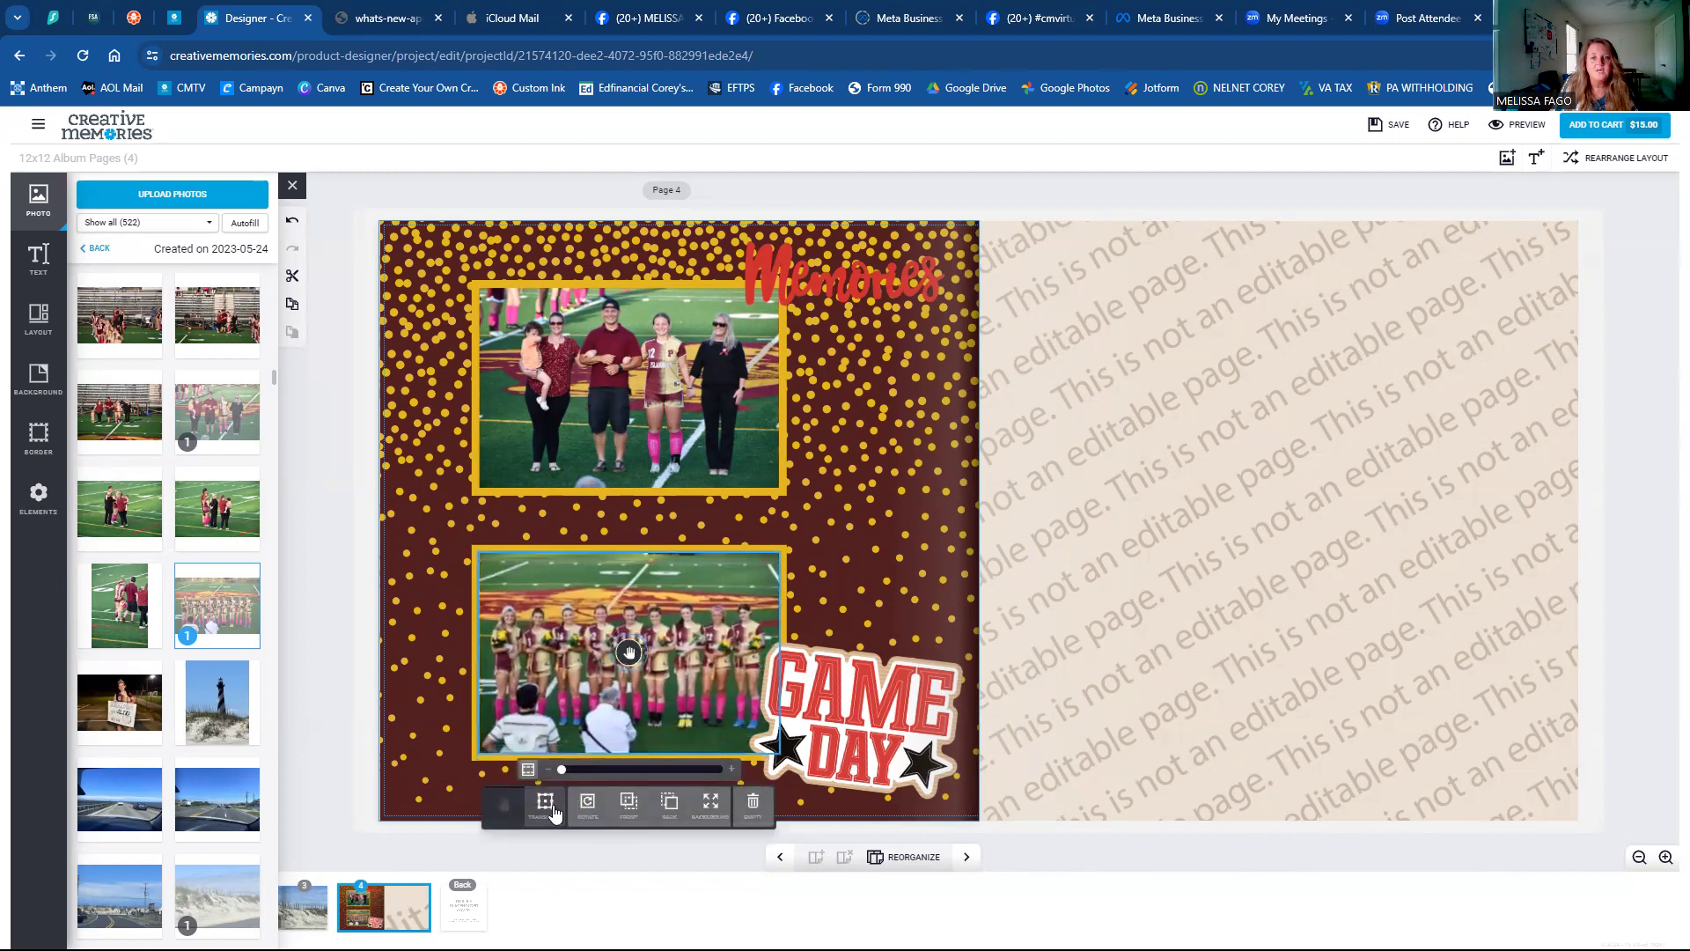
click(551, 808)
drag(623, 550, 621, 584)
drag(629, 646, 631, 617)
click(864, 590)
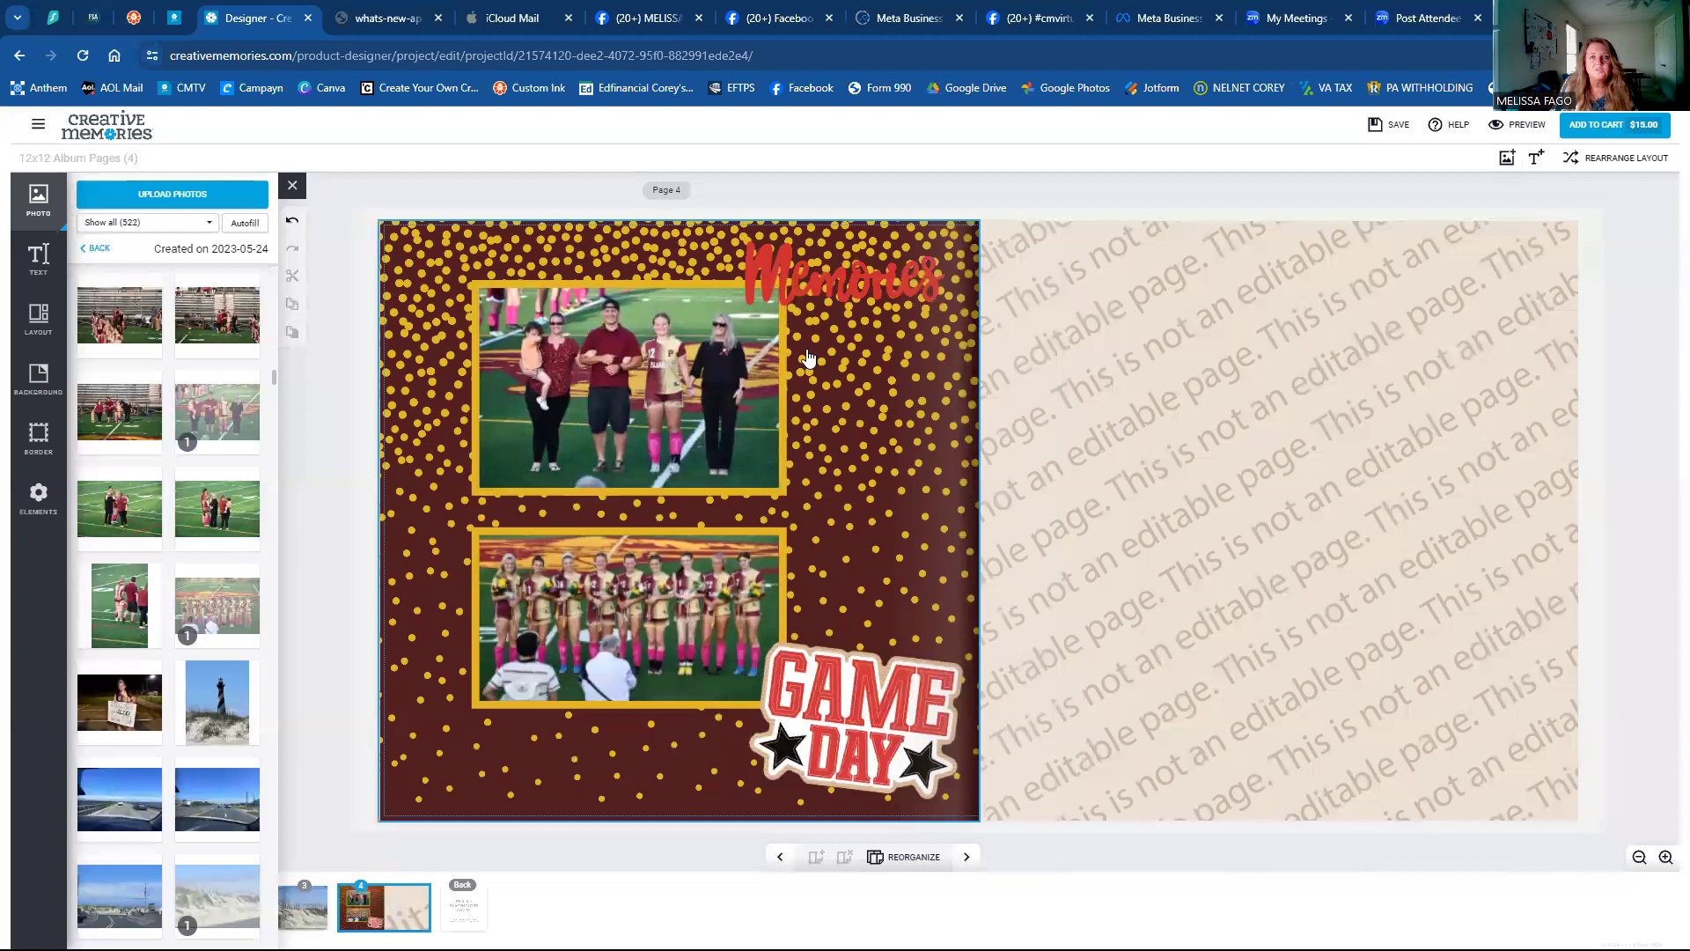
click(804, 292)
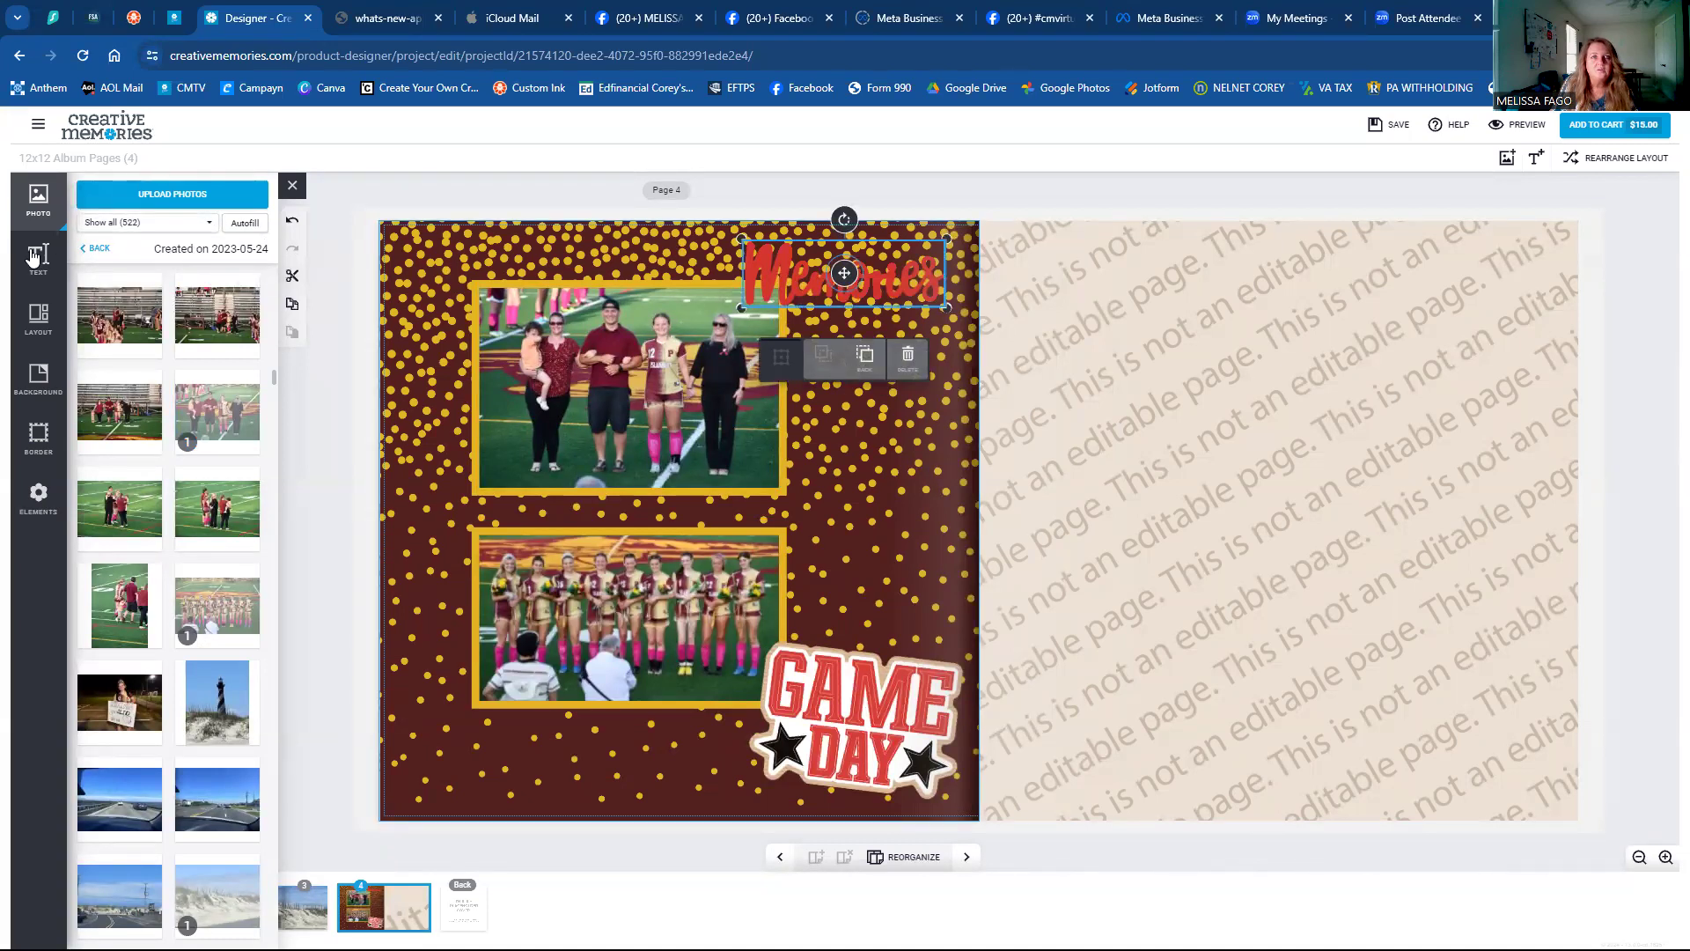
Turn the Memories word gold and drag it to the bottom-left corner beside Game Day.
click(38, 498)
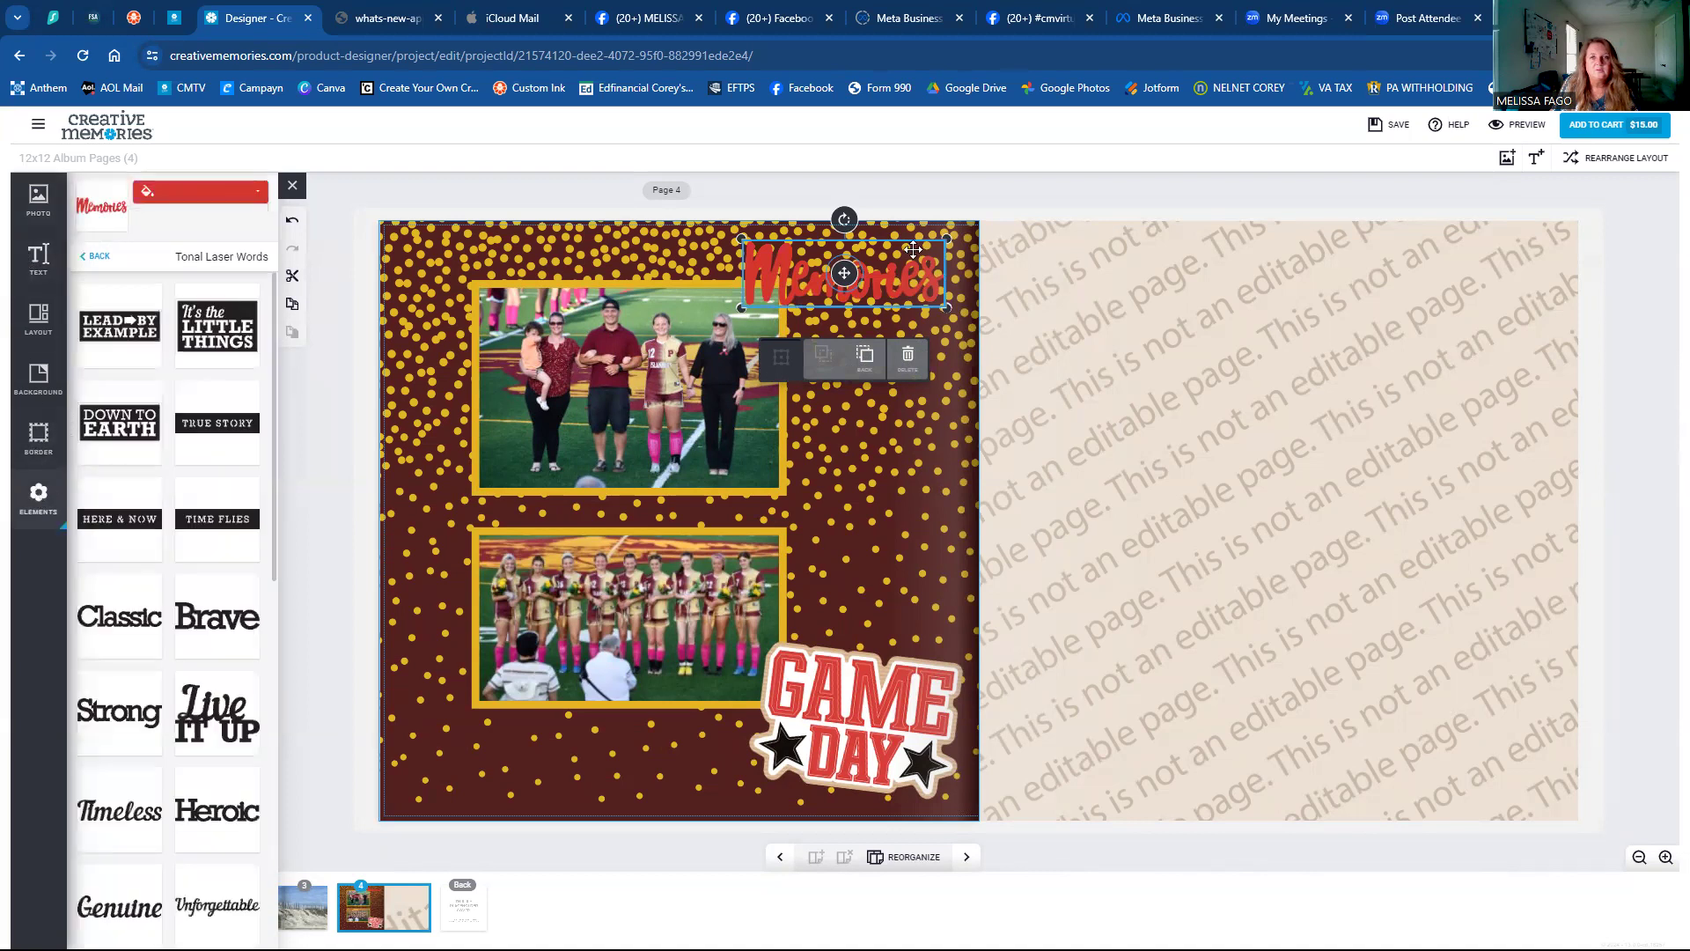
click(48, 217)
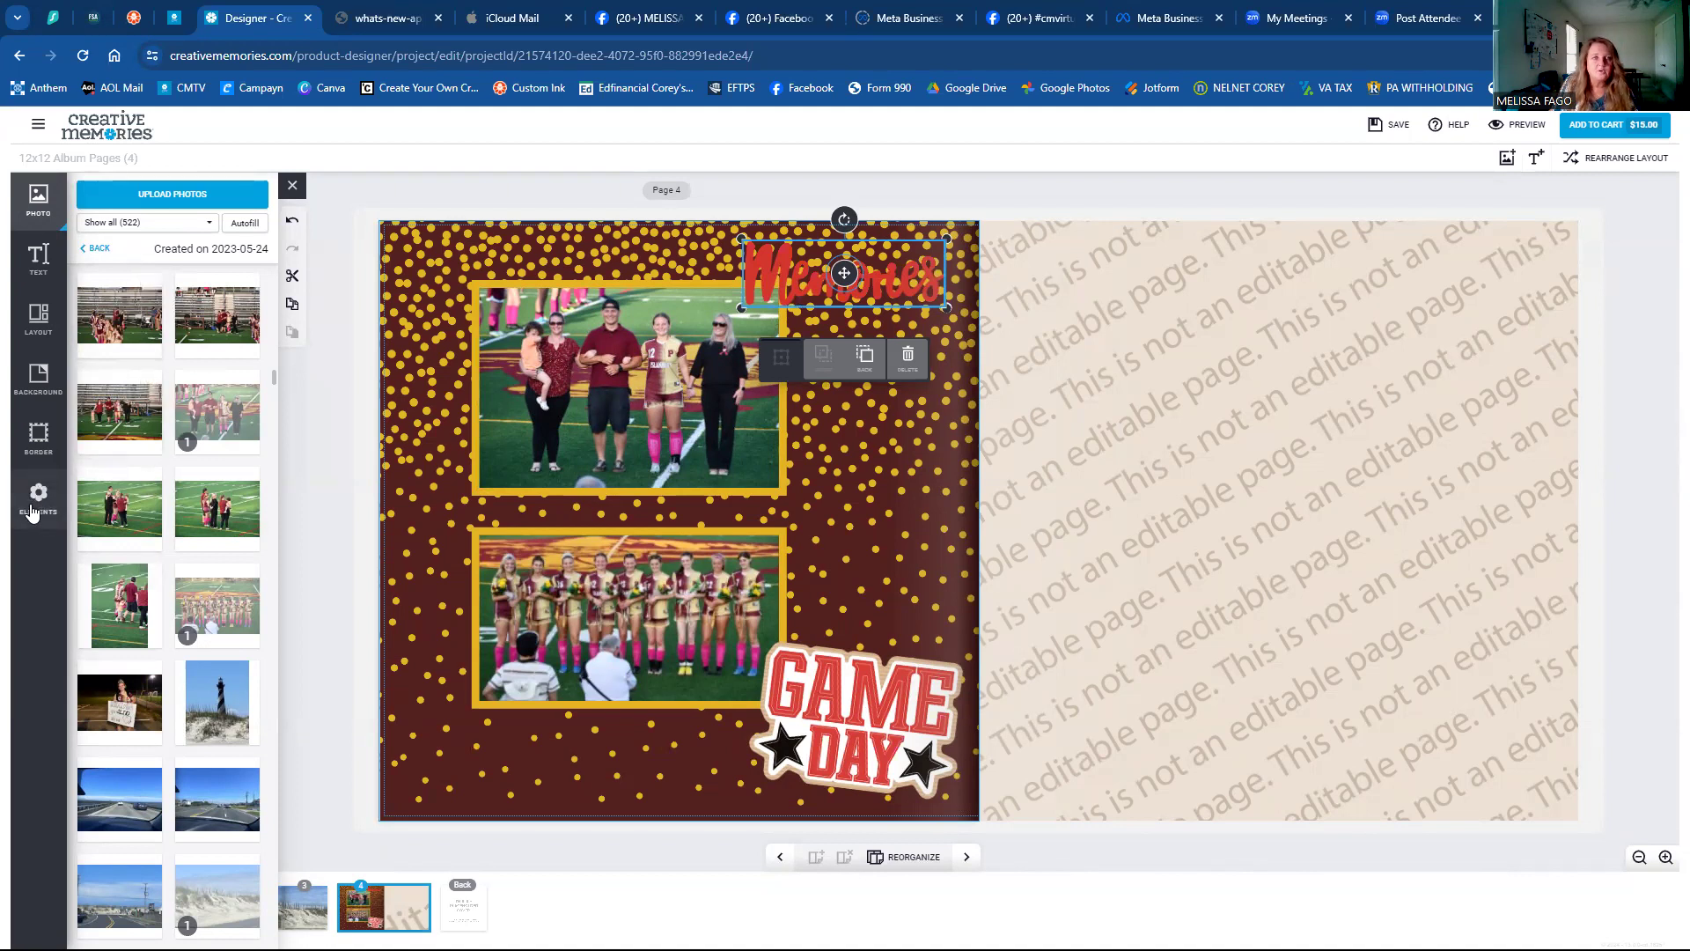
click(31, 510)
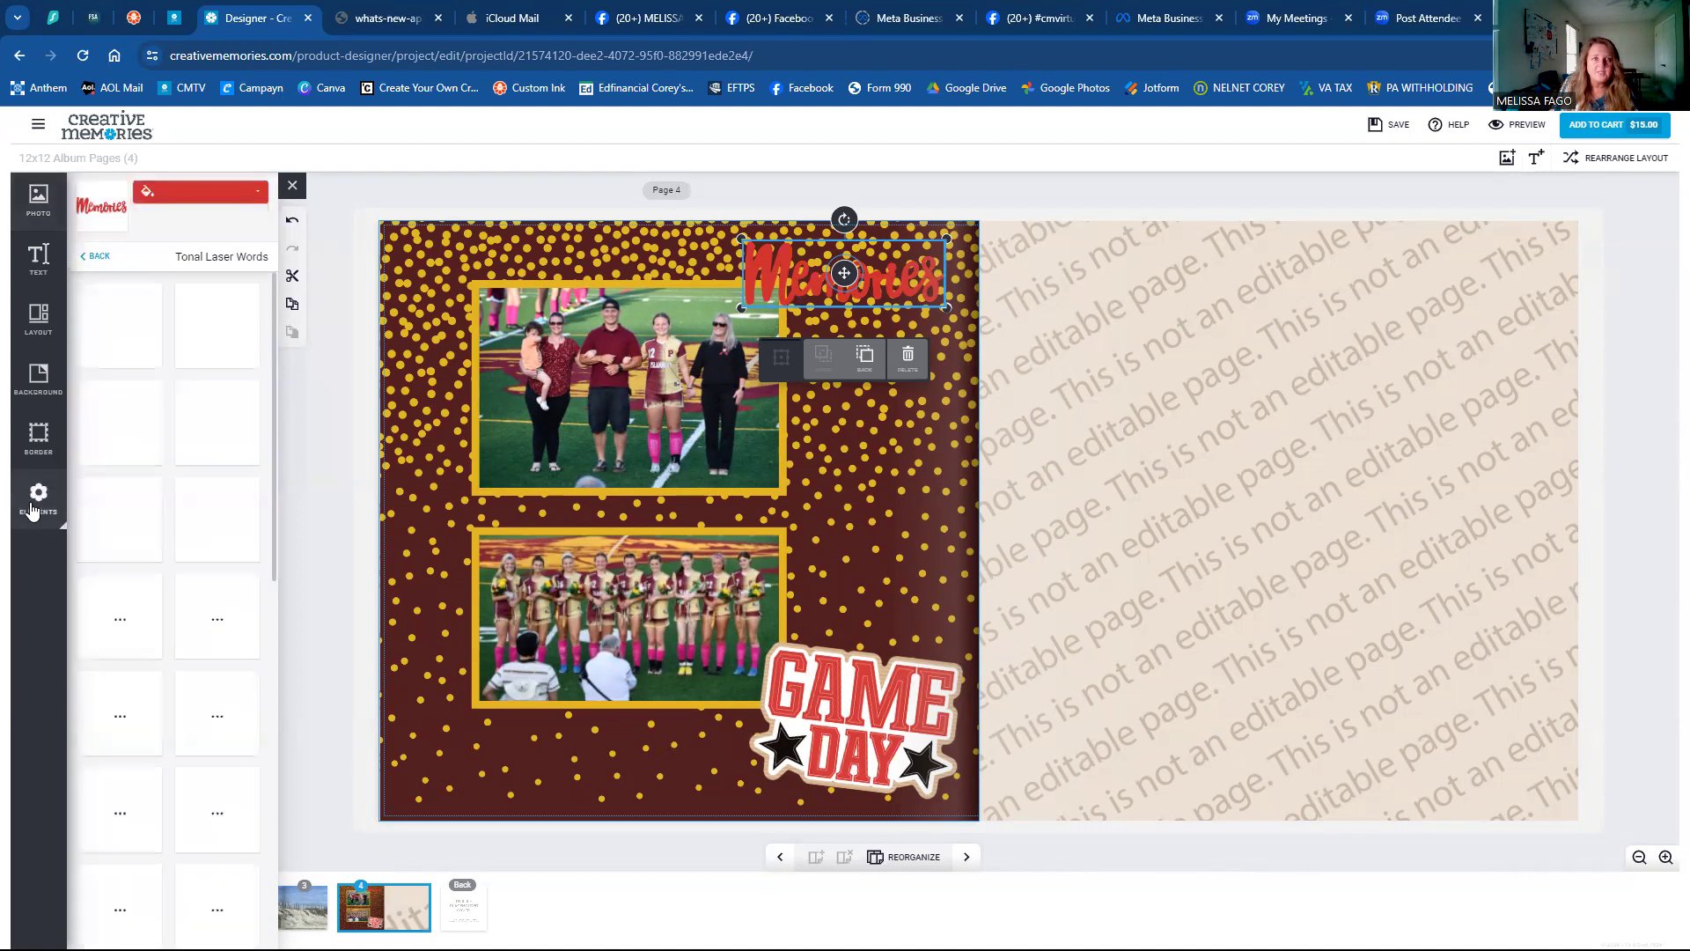
click(167, 204)
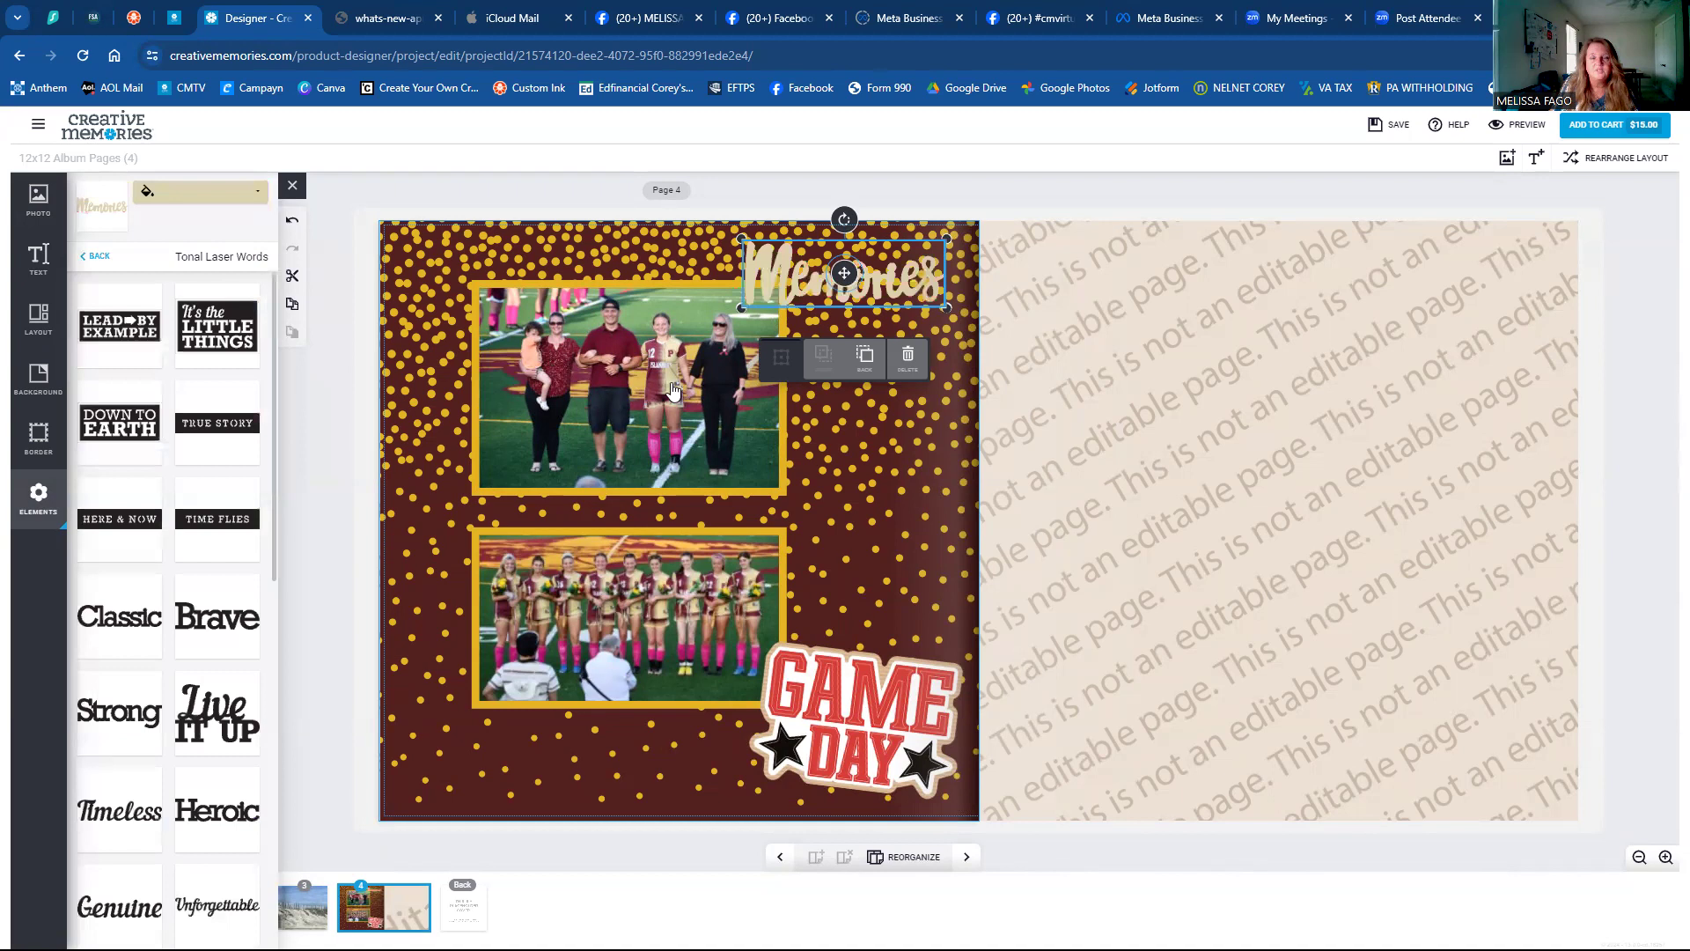
click(418, 365)
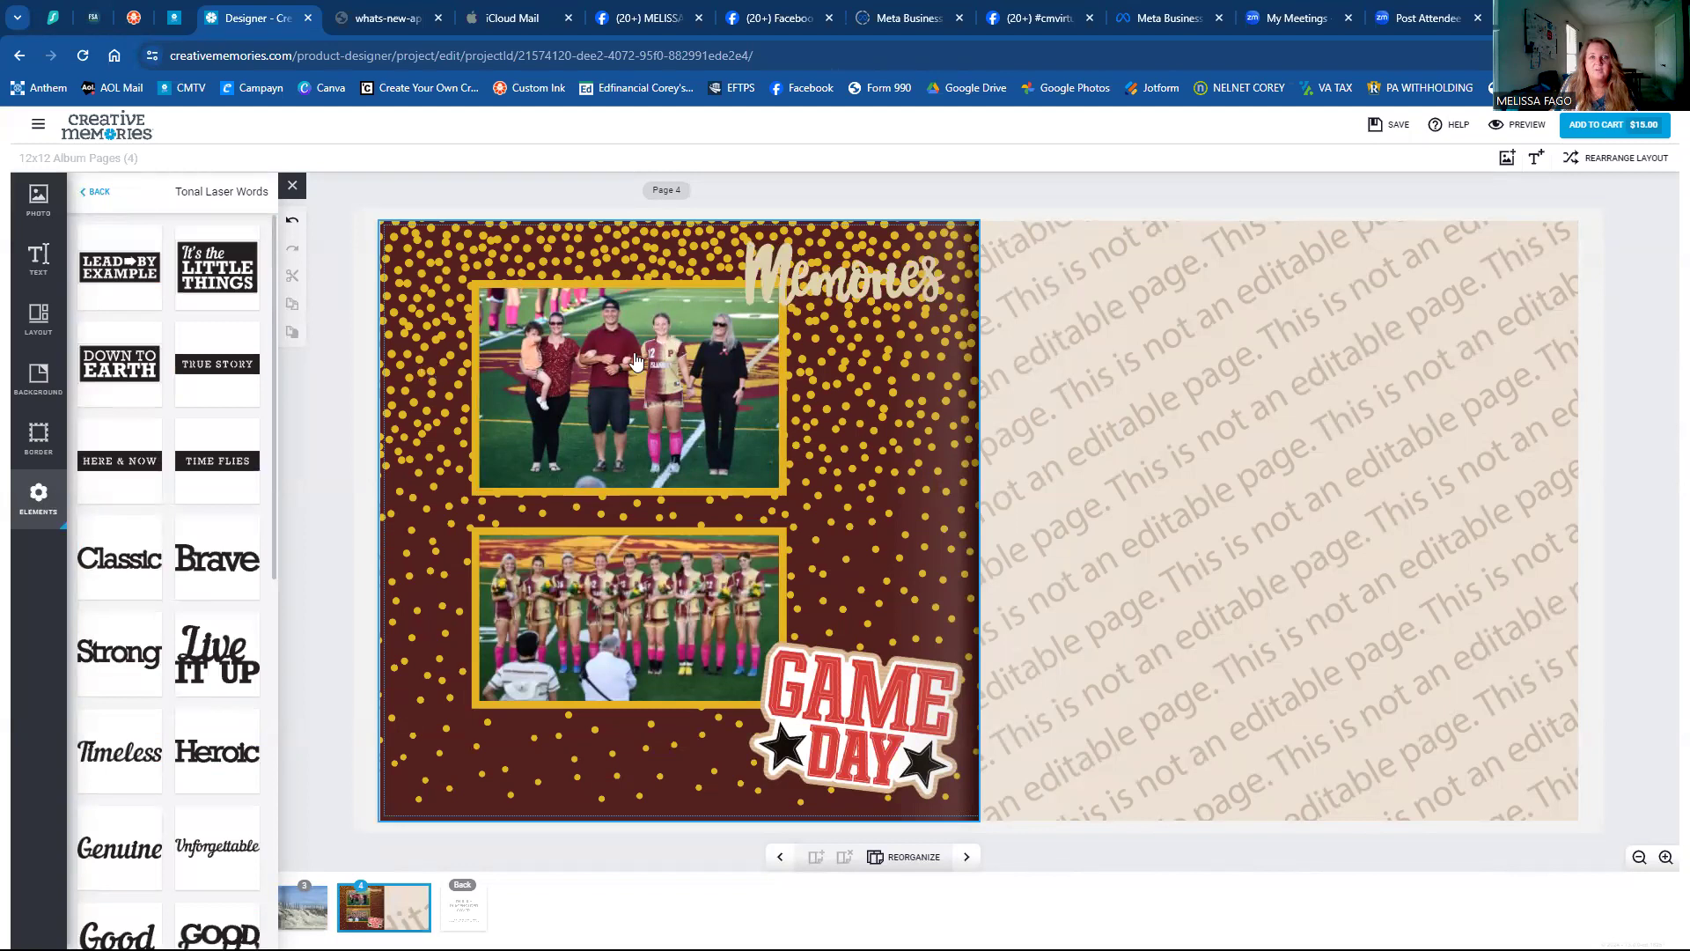
click(787, 273)
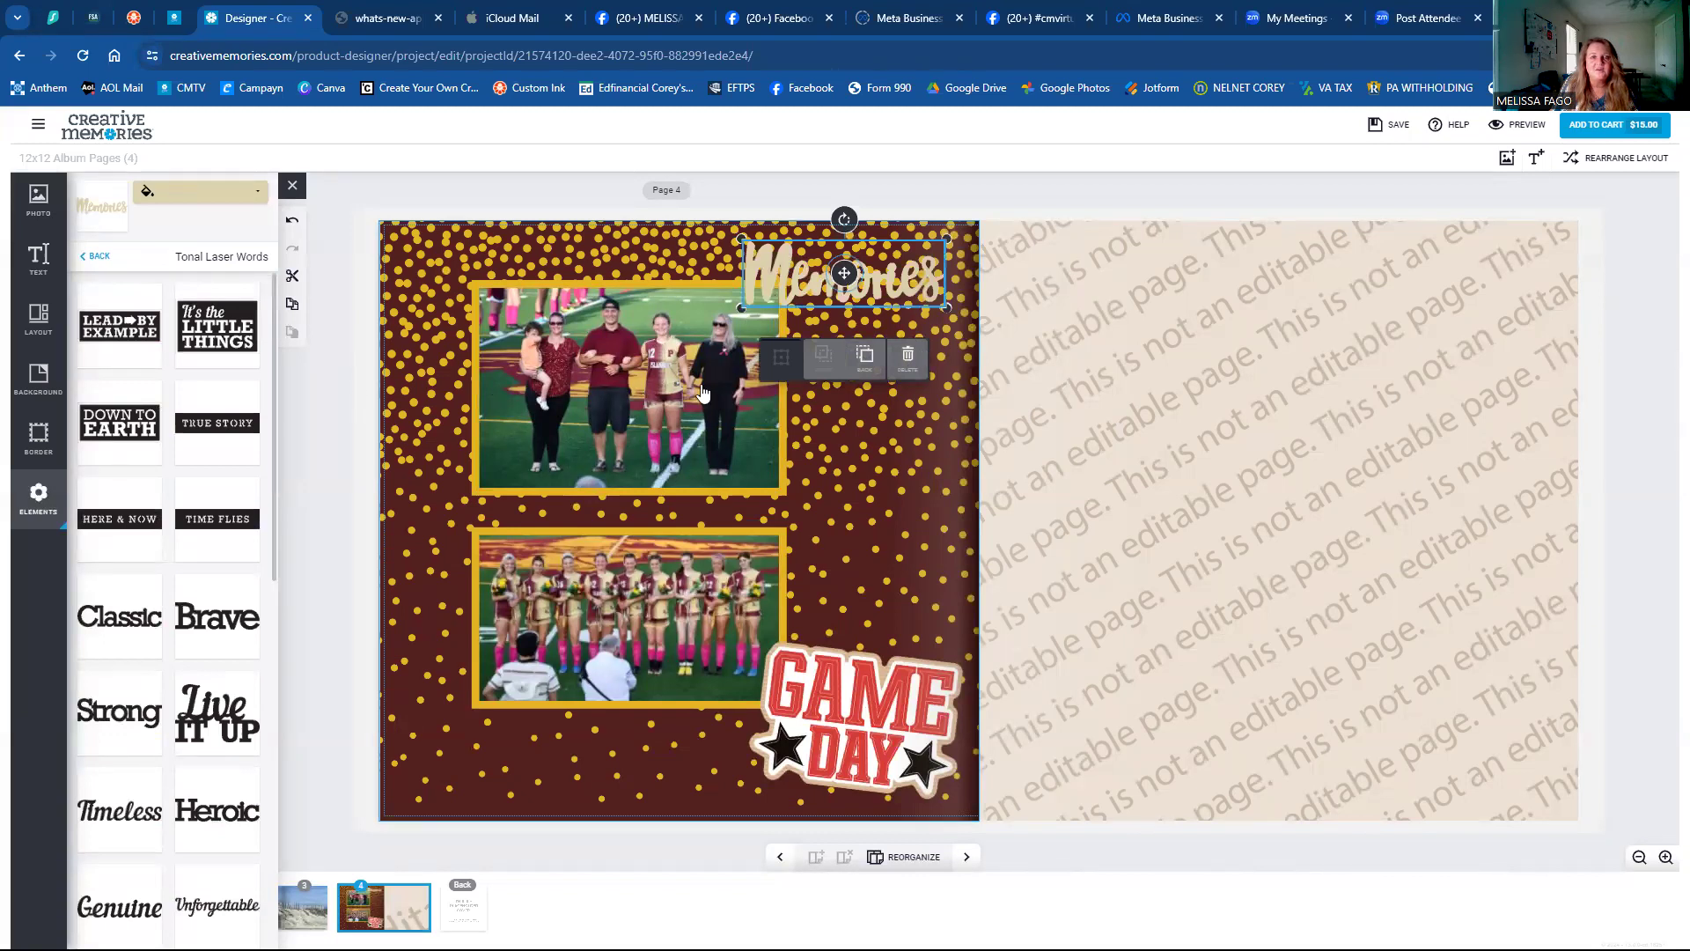
click(180, 192)
click(900, 532)
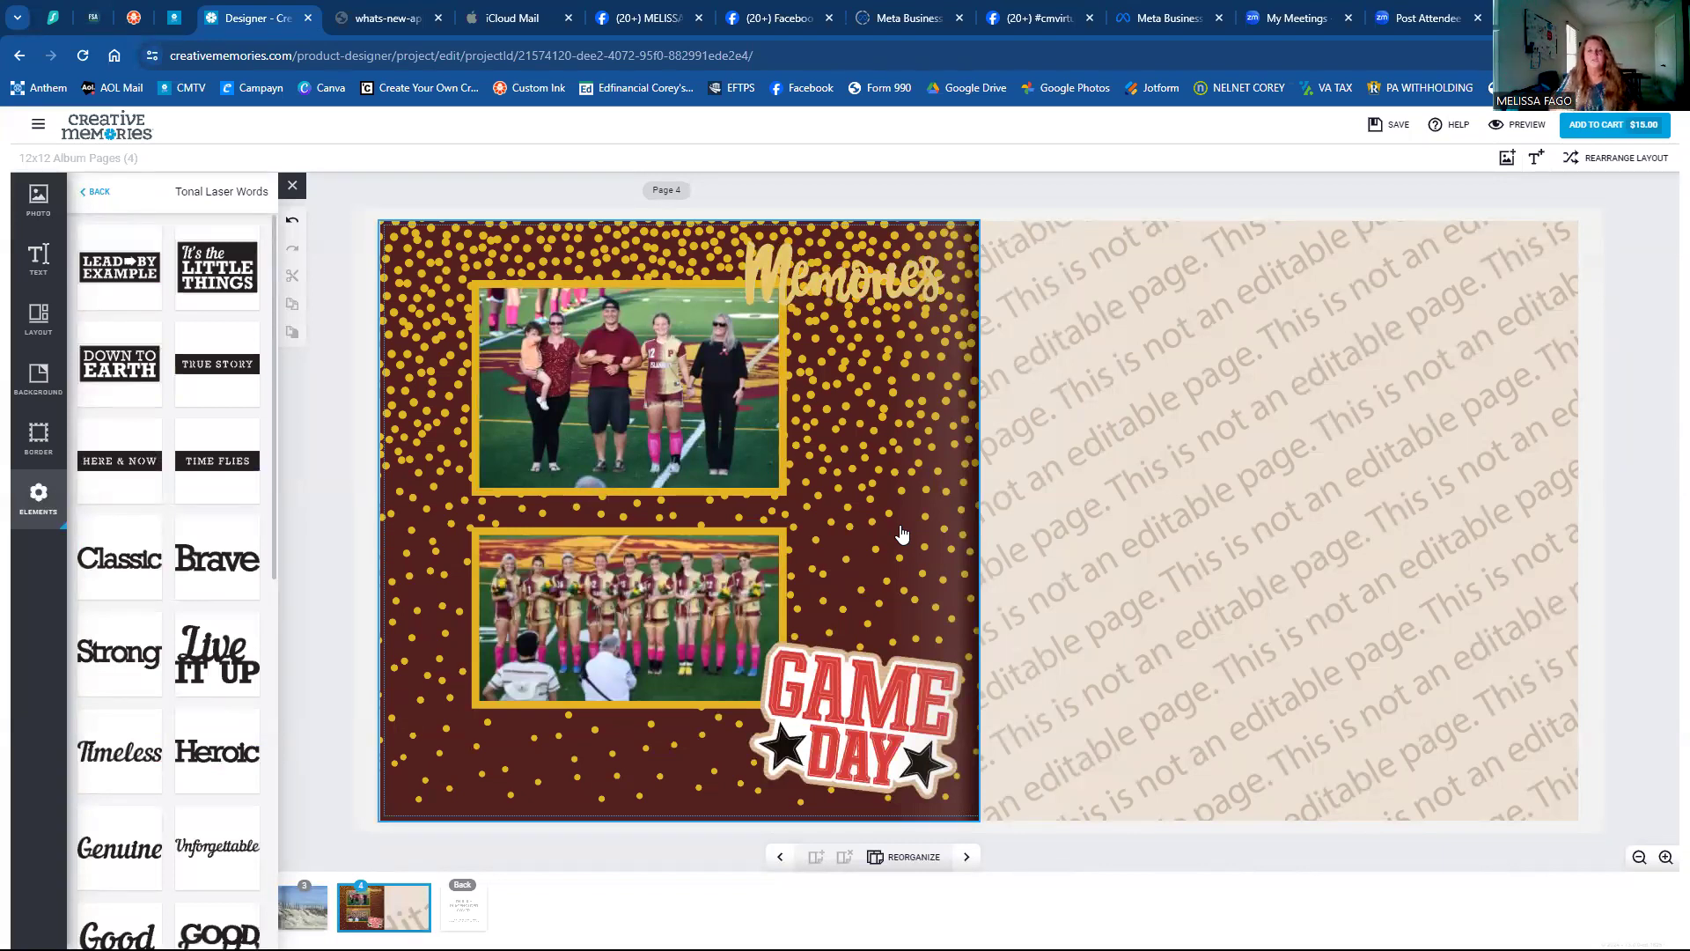
click(835, 279)
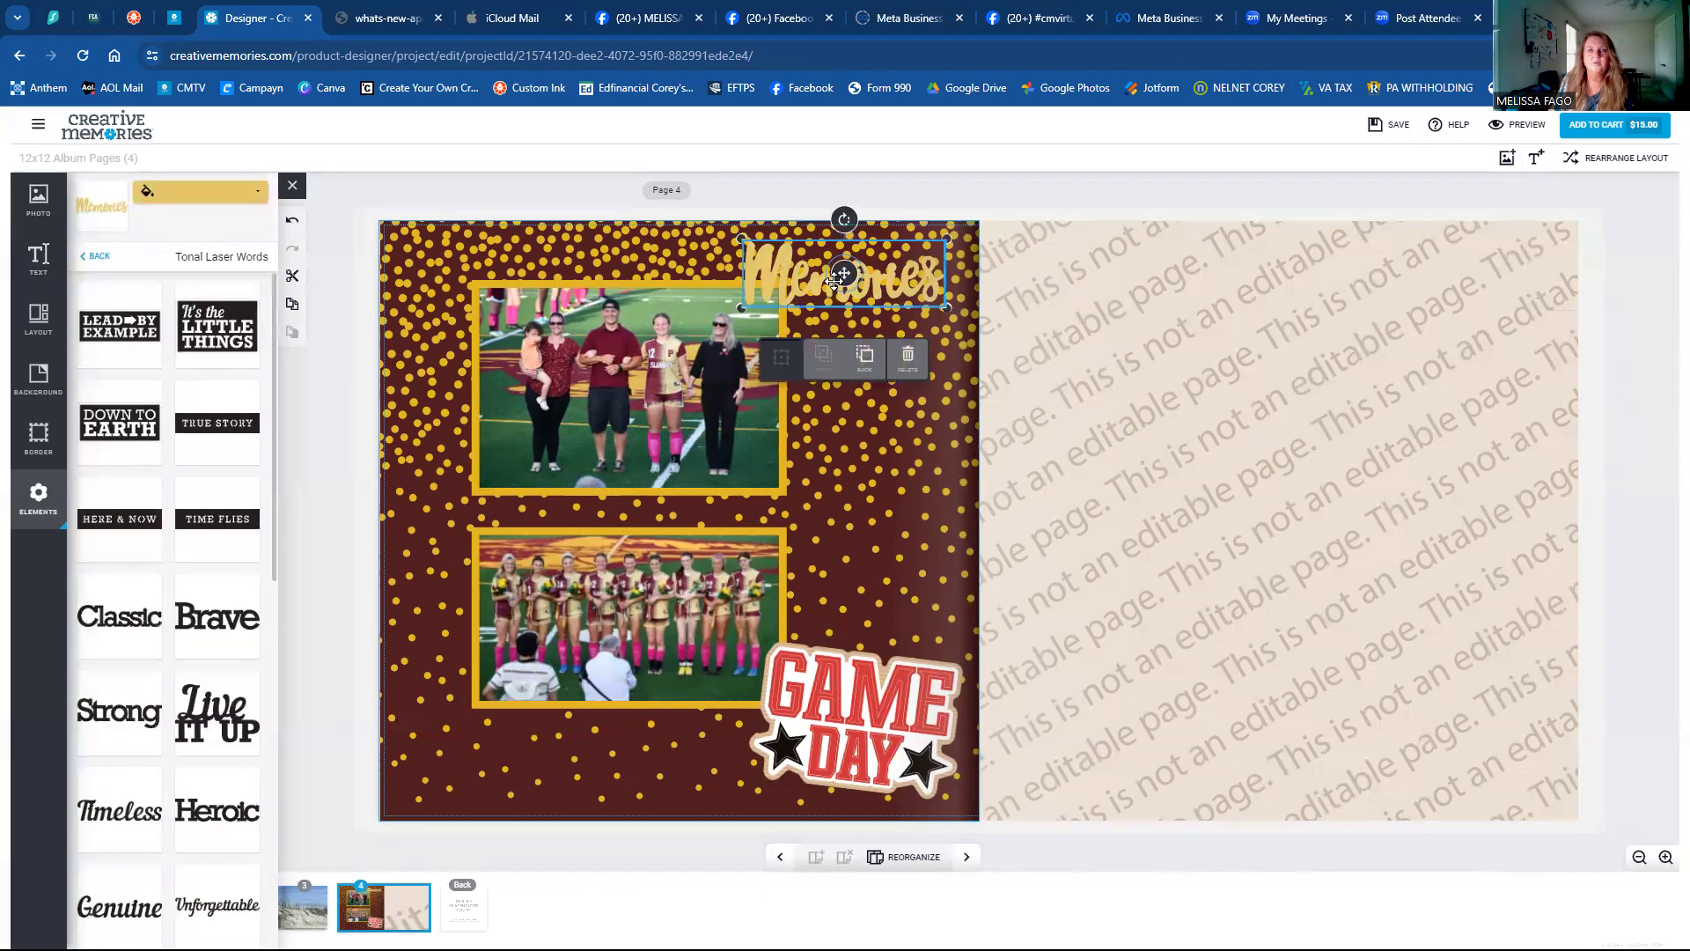
drag(783, 371, 443, 843)
Move the Game Day sticker to the top right and nudge the Memories word.
click(877, 686)
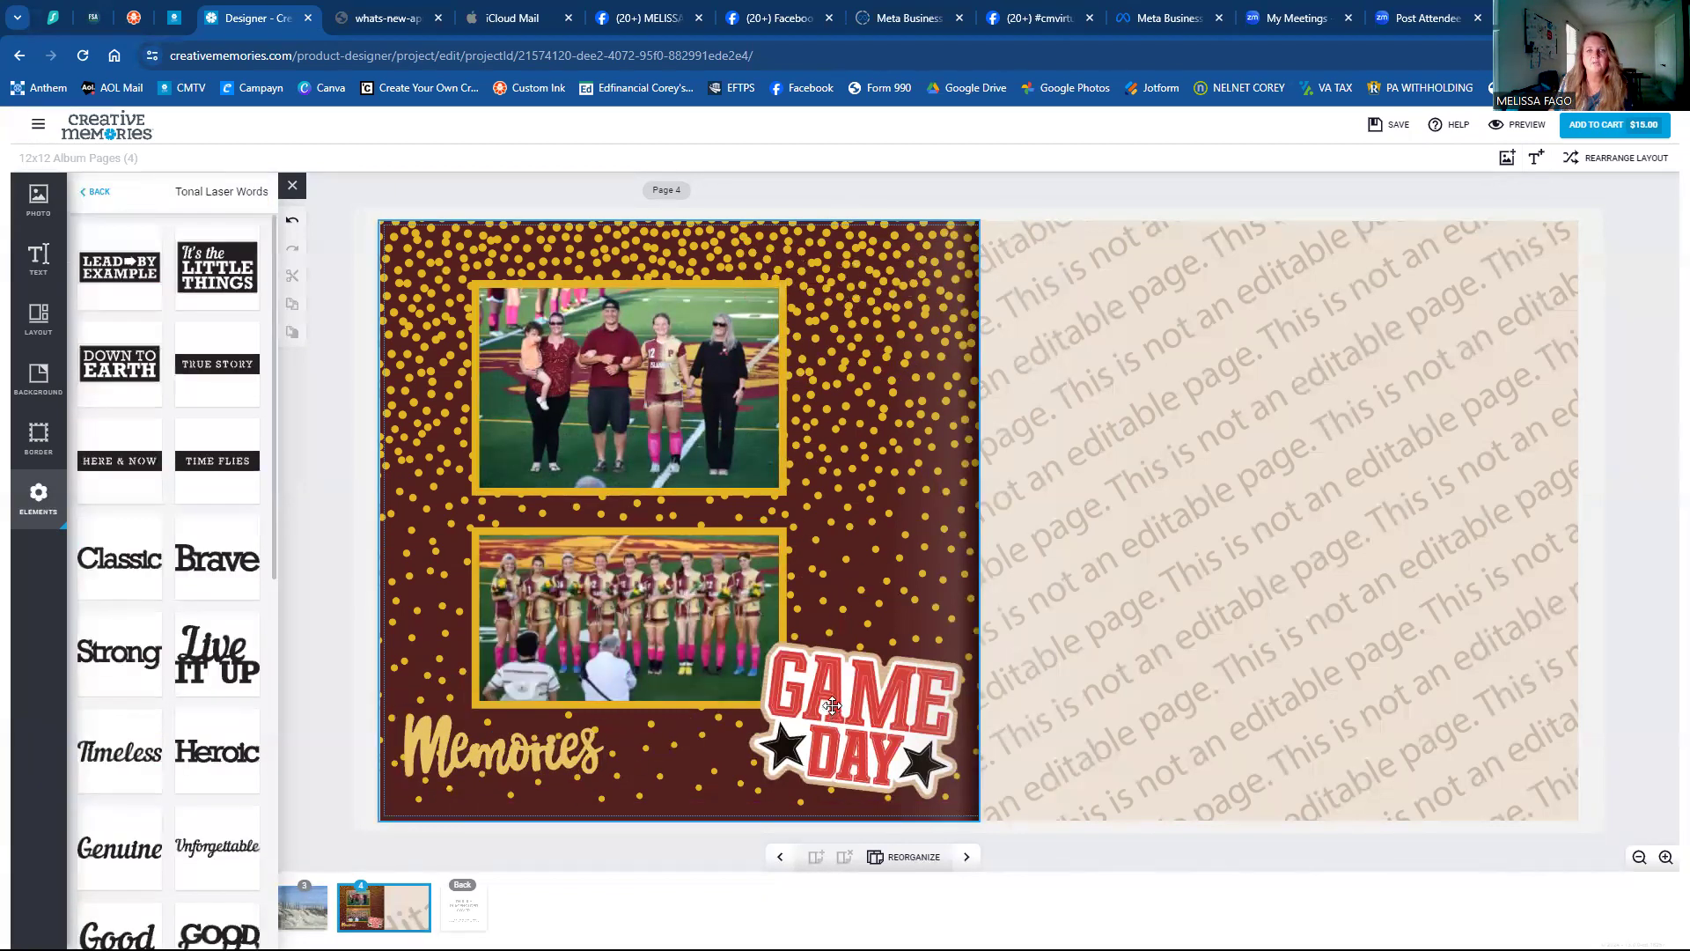
drag(853, 696, 854, 289)
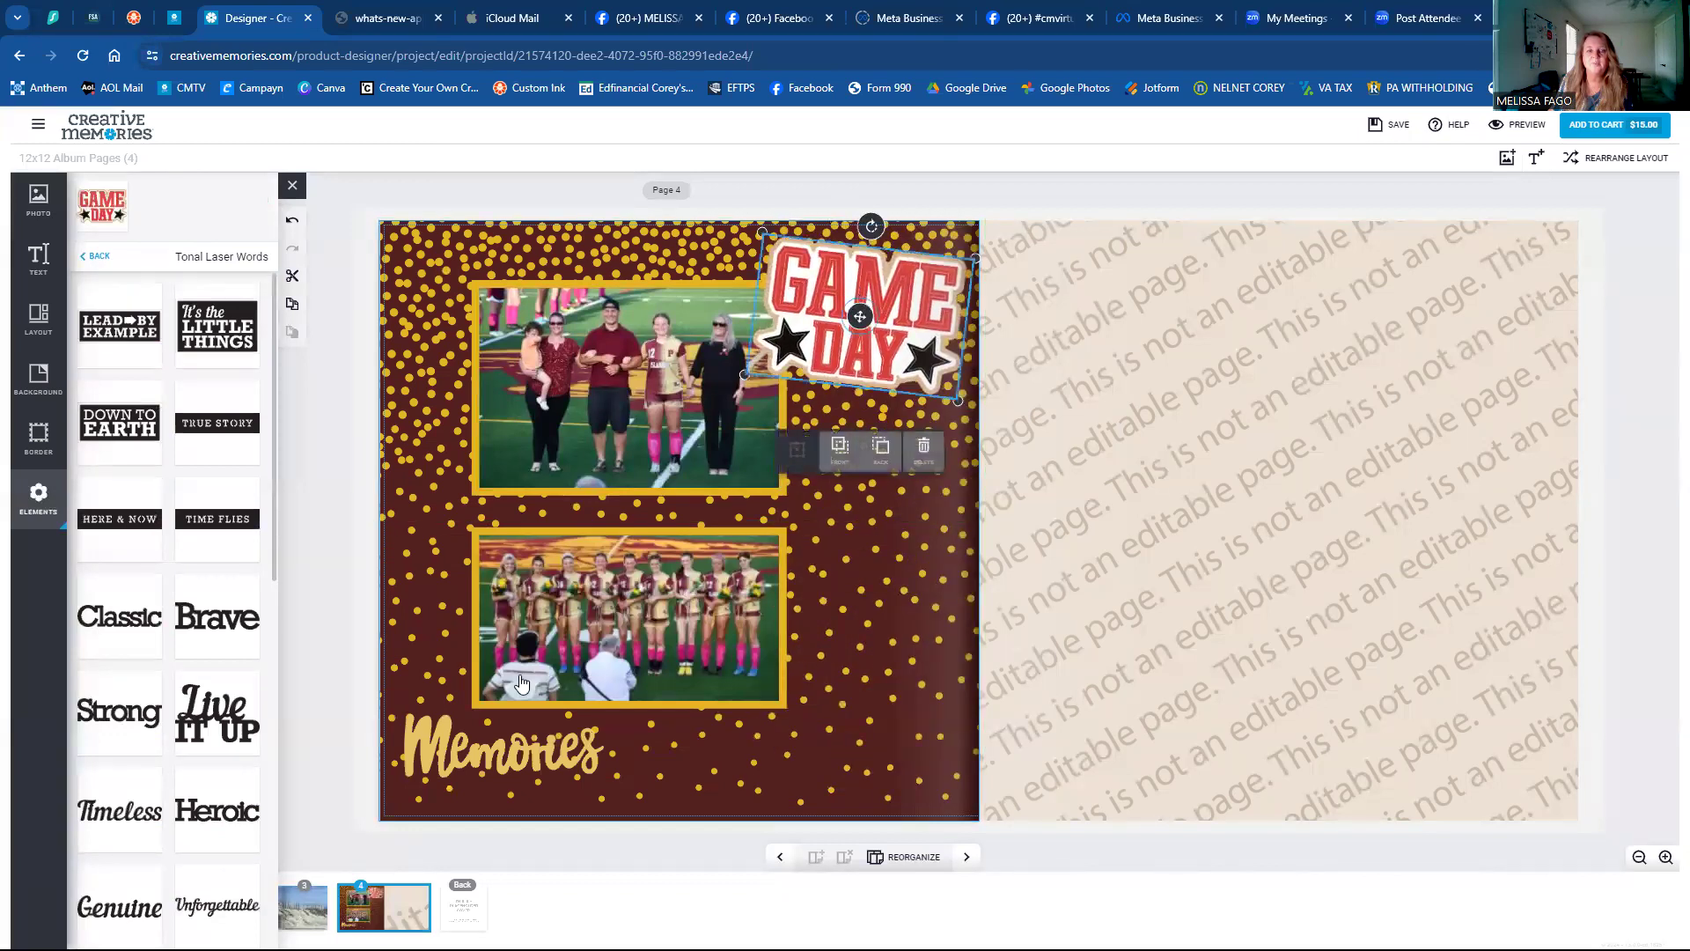
click(457, 763)
drag(458, 763, 370, 773)
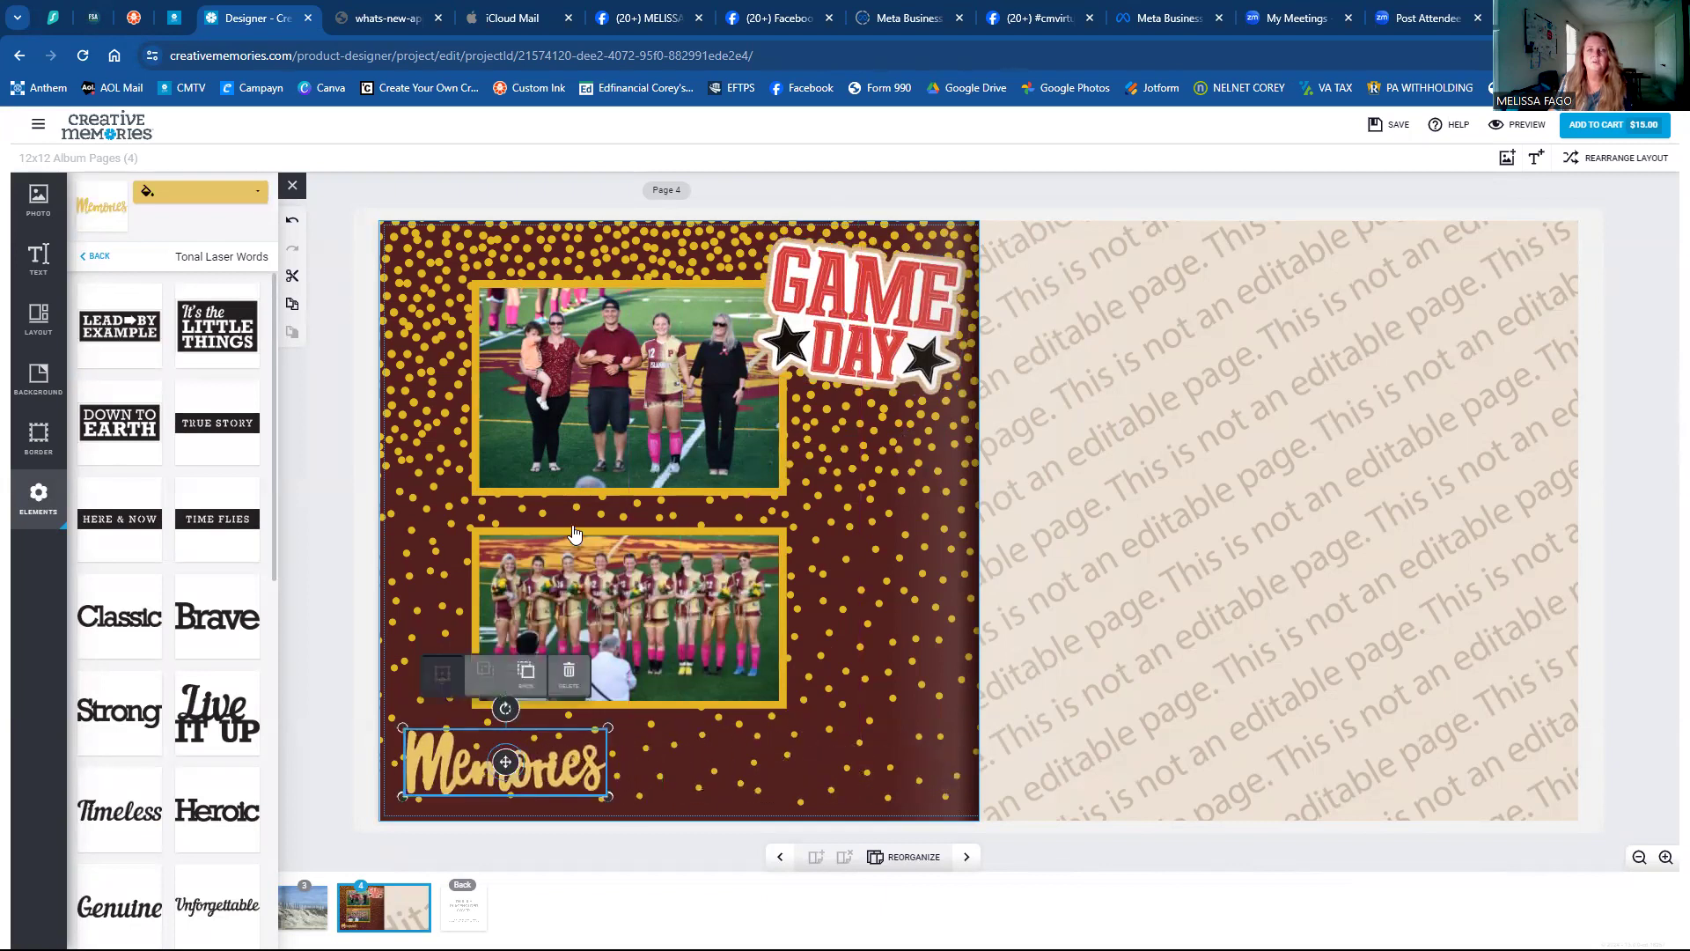
click(574, 533)
Drag the bottom and top soccer photos slightly lower, toward the Memories word.
click(599, 479)
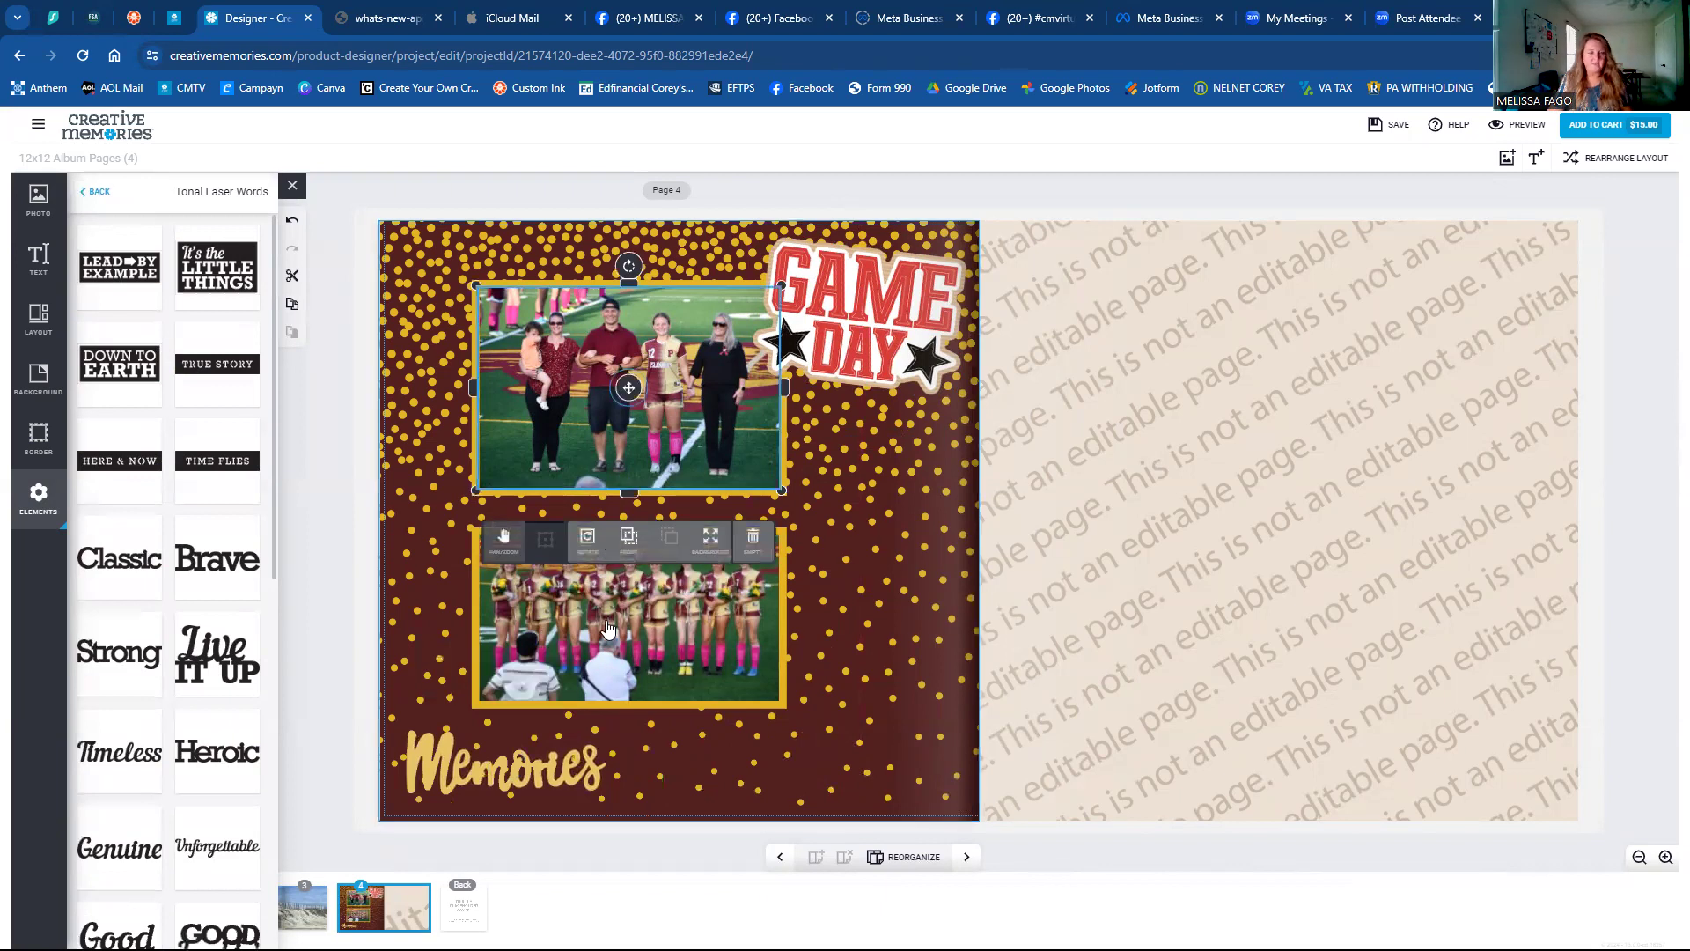
click(607, 627)
click(619, 467)
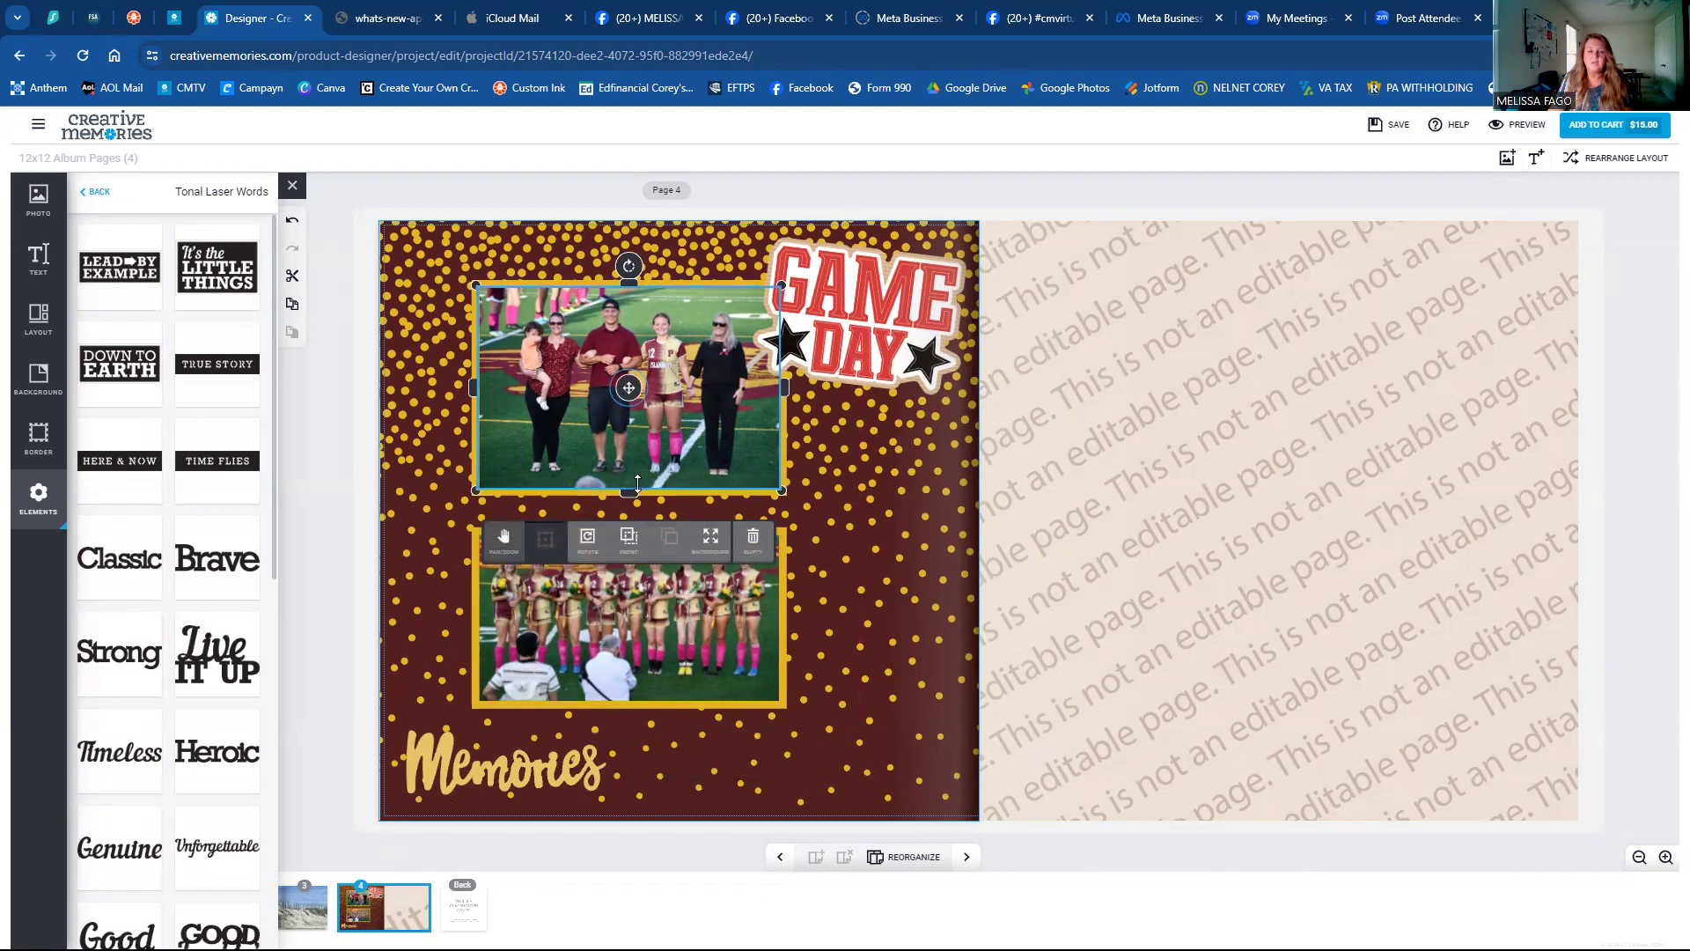
click(628, 619)
drag(704, 626, 704, 656)
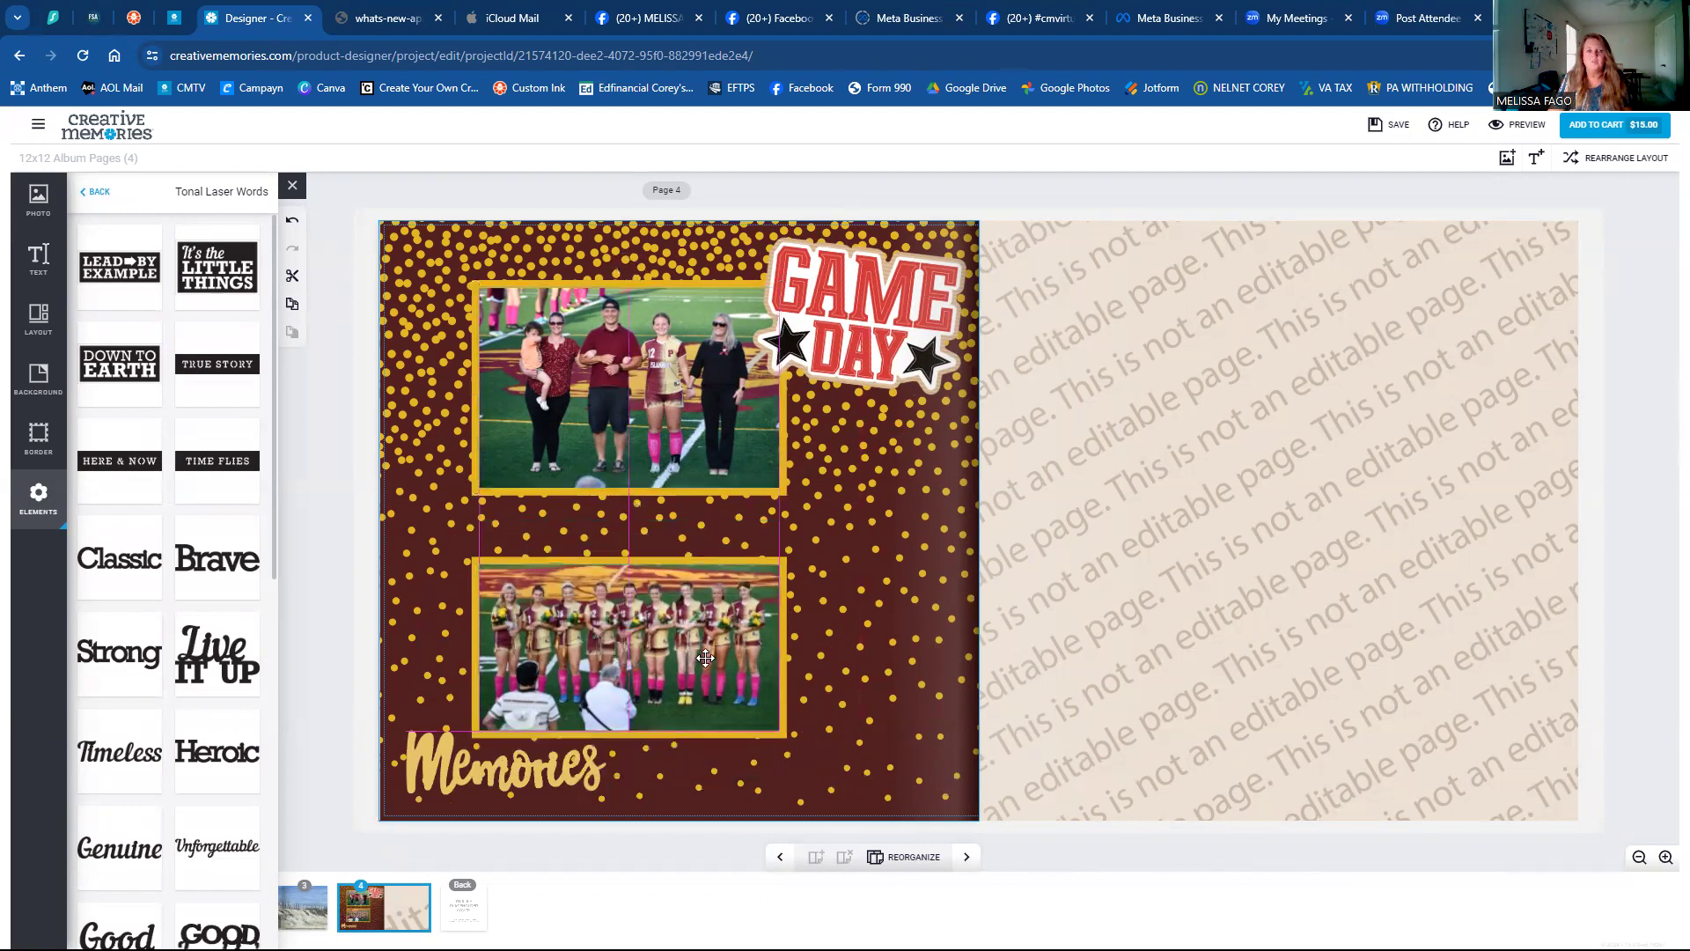
drag(725, 462, 723, 459)
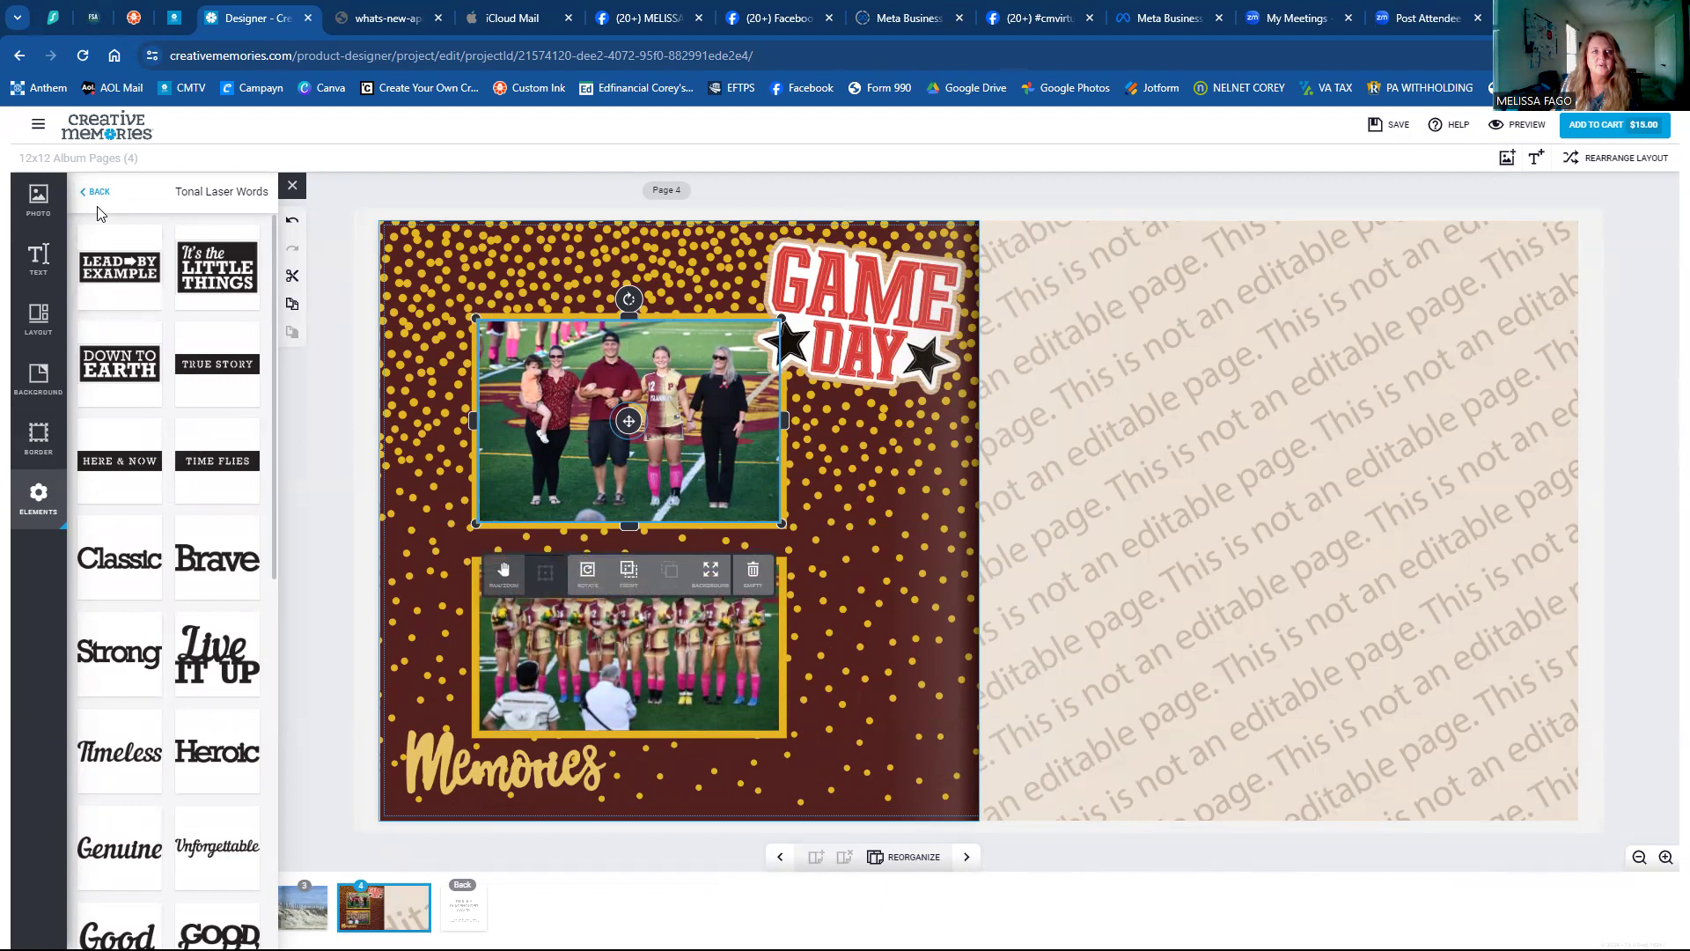
Add a scalloped oval from the Tonal Journal Boxes collection to the page.
click(95, 196)
scroll(172, 586, down, 10)
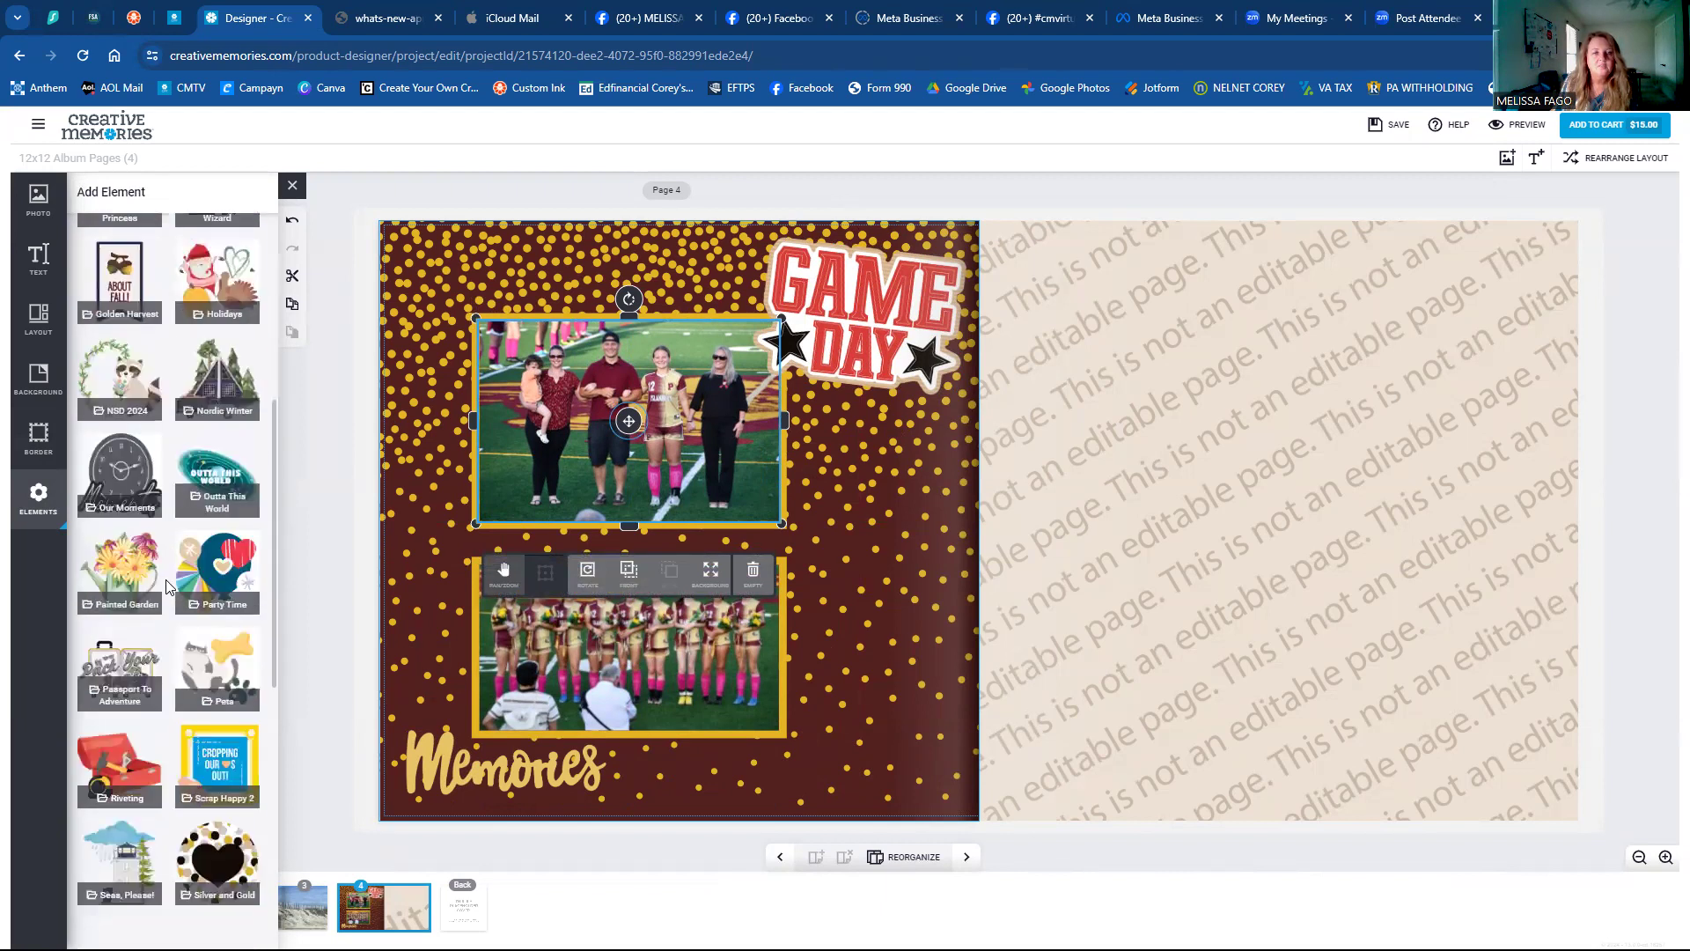
scroll(174, 593, down, 1)
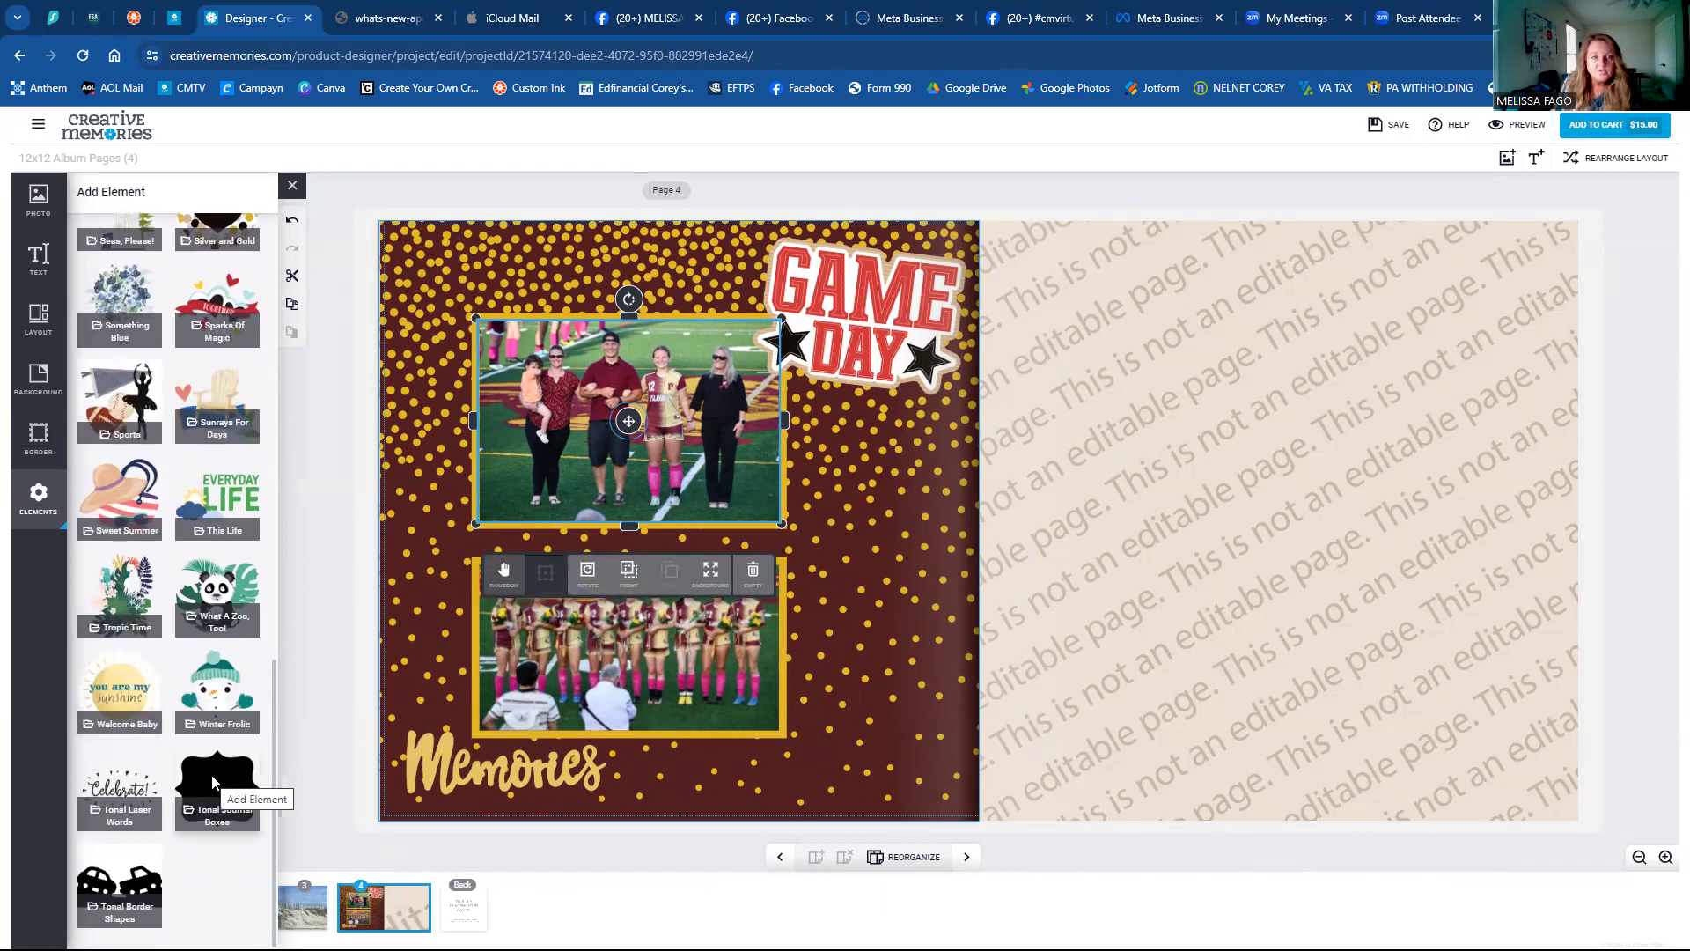
click(214, 781)
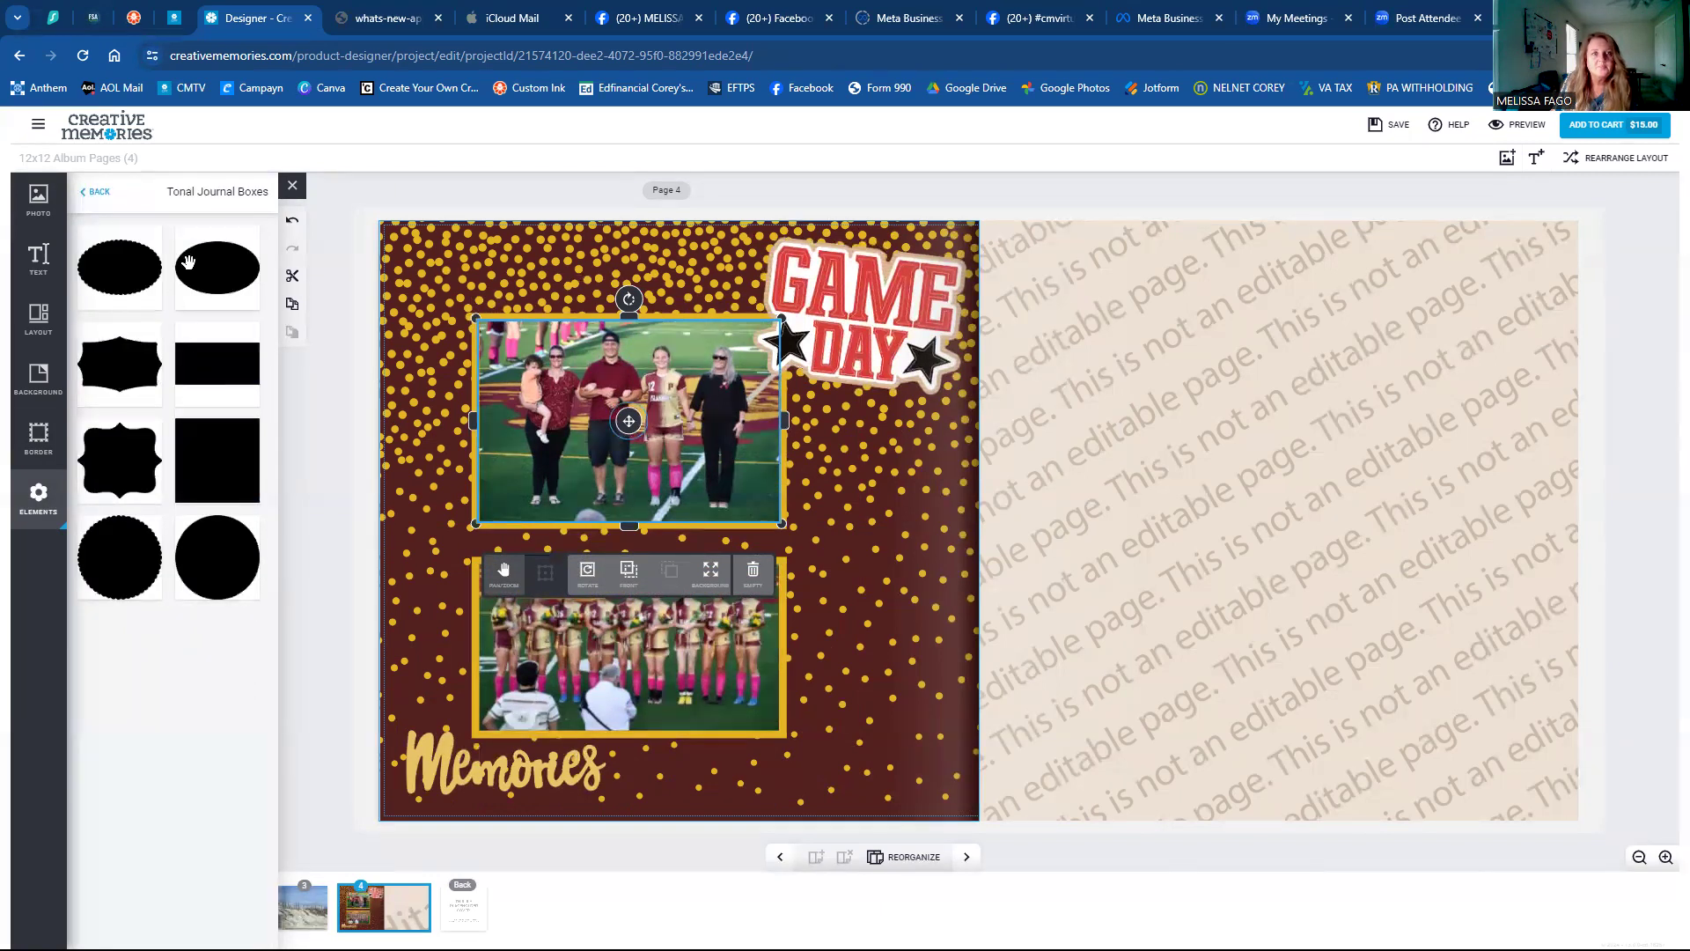
click(139, 277)
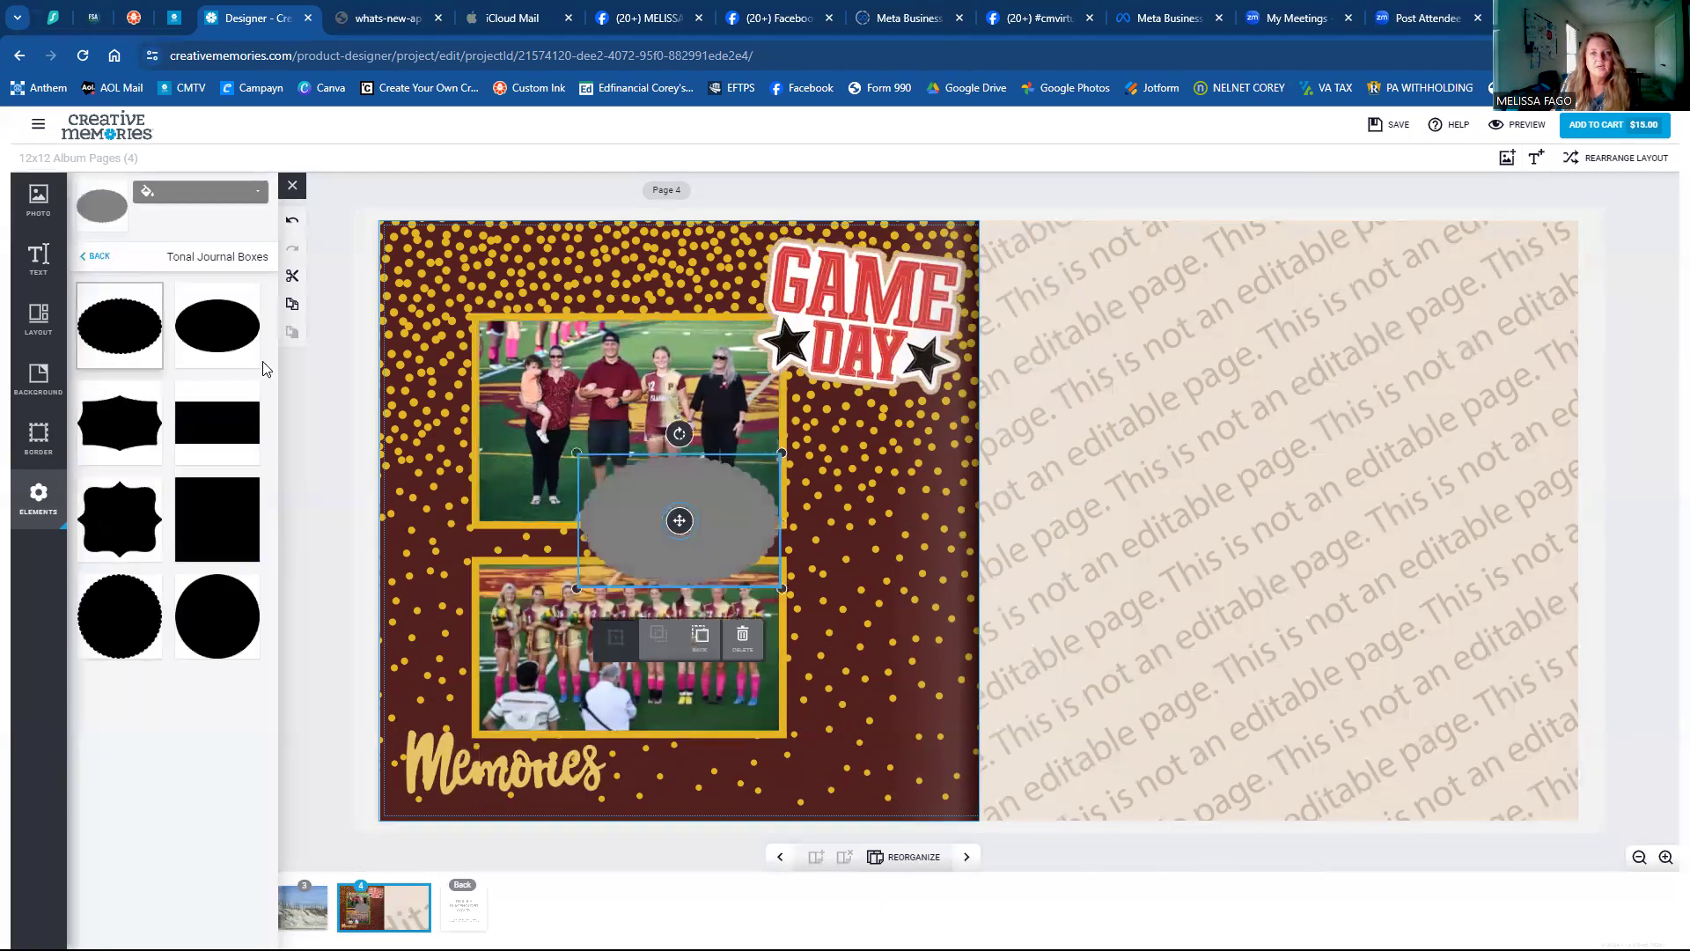
Place the oval right of the photos below Game Day and enlarge it.
drag(674, 527, 861, 539)
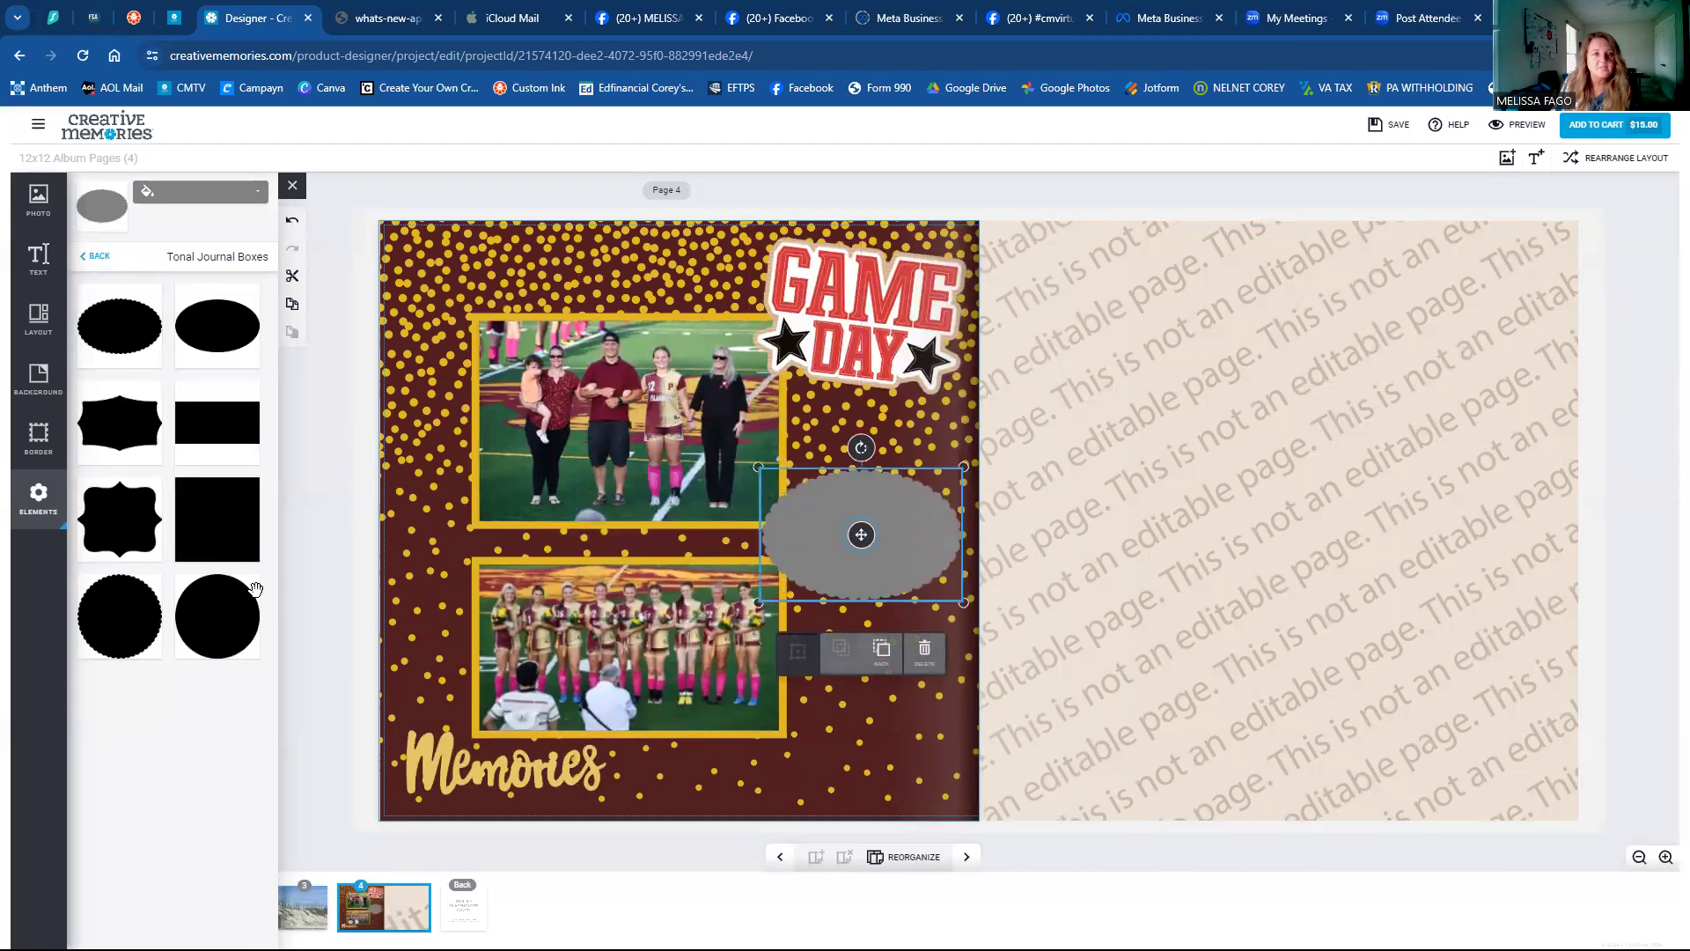
mouse_move(757, 602)
mouse_down()
mouse_move(884, 549)
mouse_move(668, 652)
mouse_move(793, 620)
mouse_move(762, 600)
mouse_up()
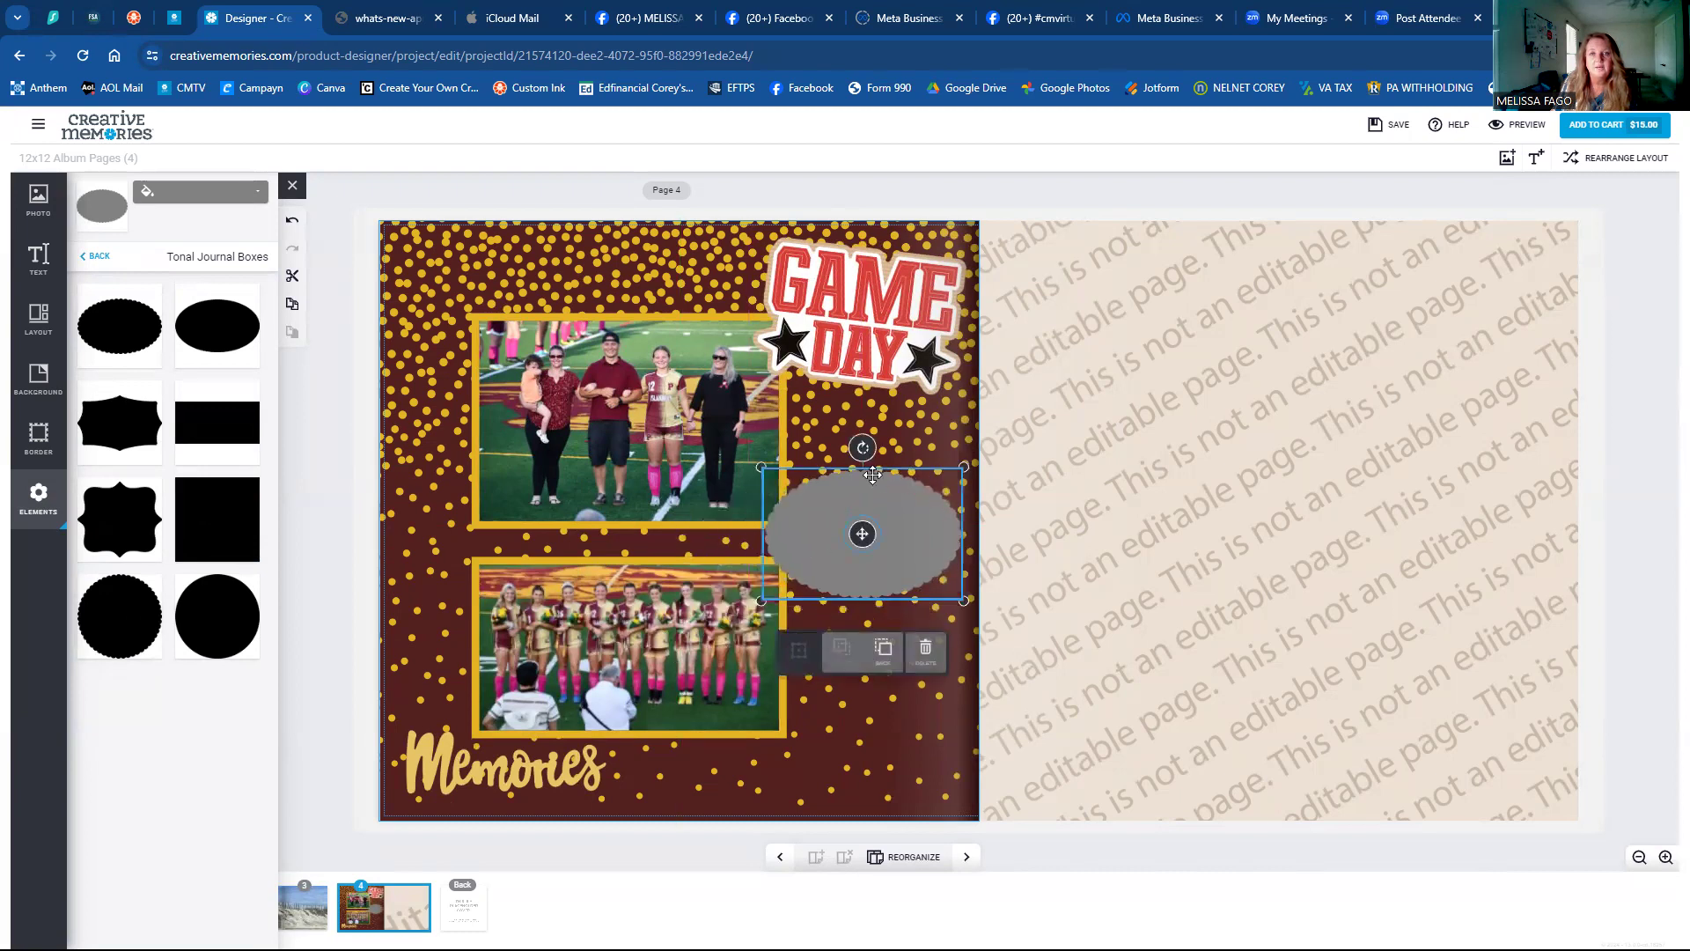
mouse_move(952, 471)
mouse_down()
mouse_move(893, 521)
mouse_move(967, 464)
mouse_up()
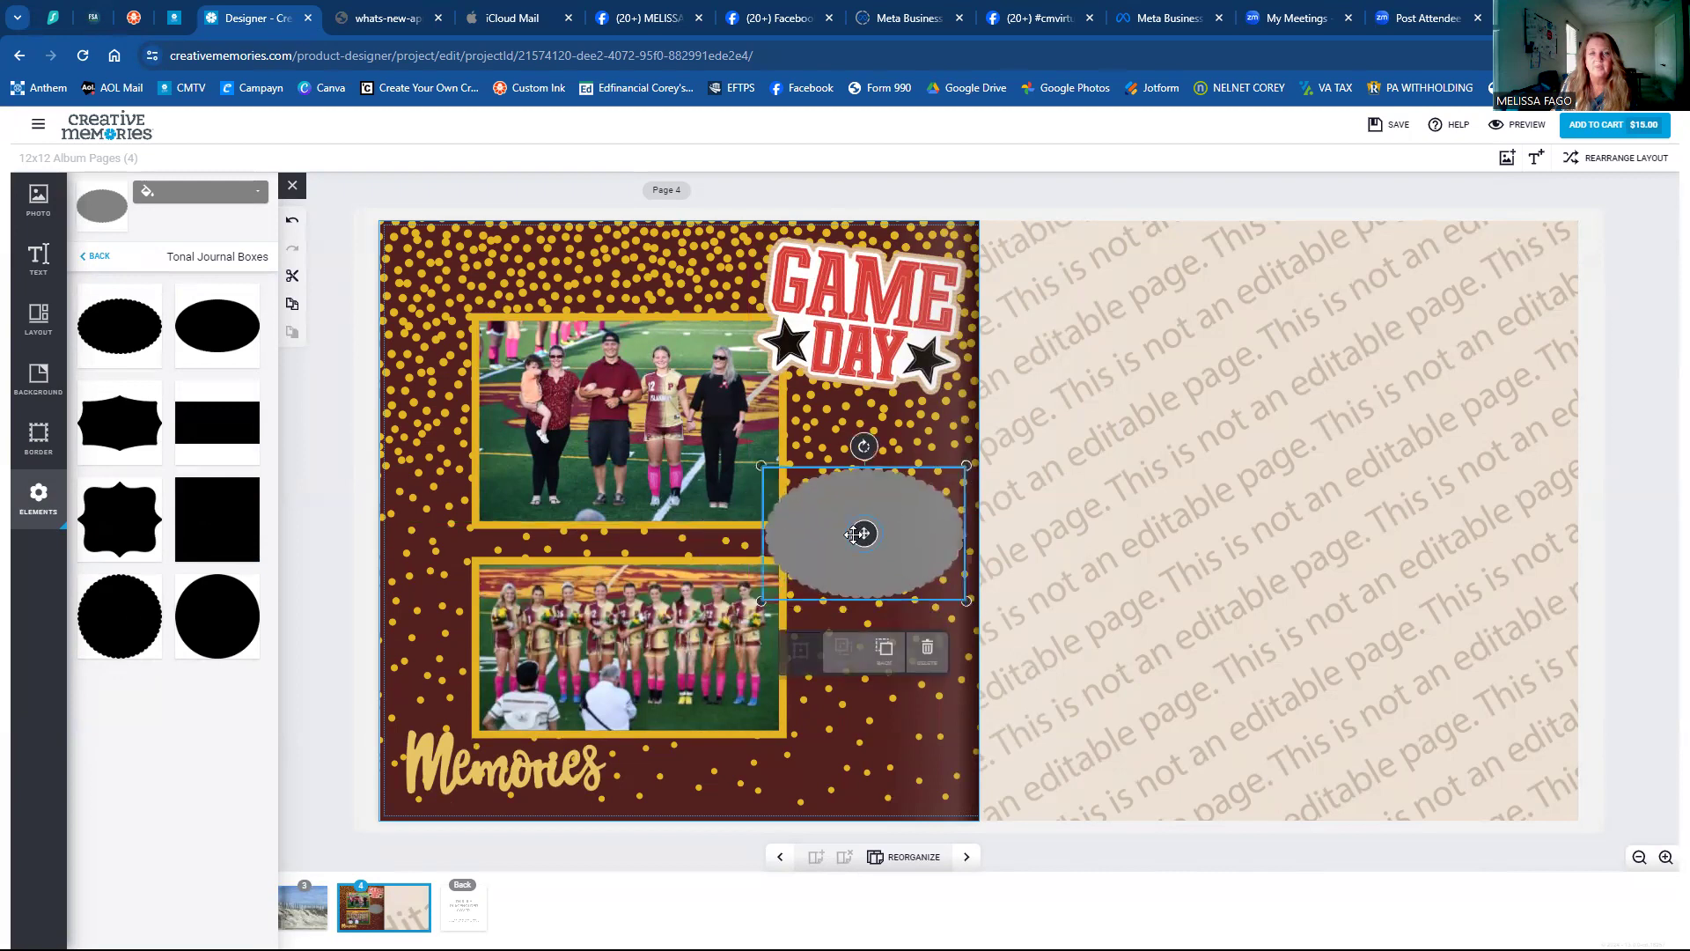
drag(759, 601, 761, 601)
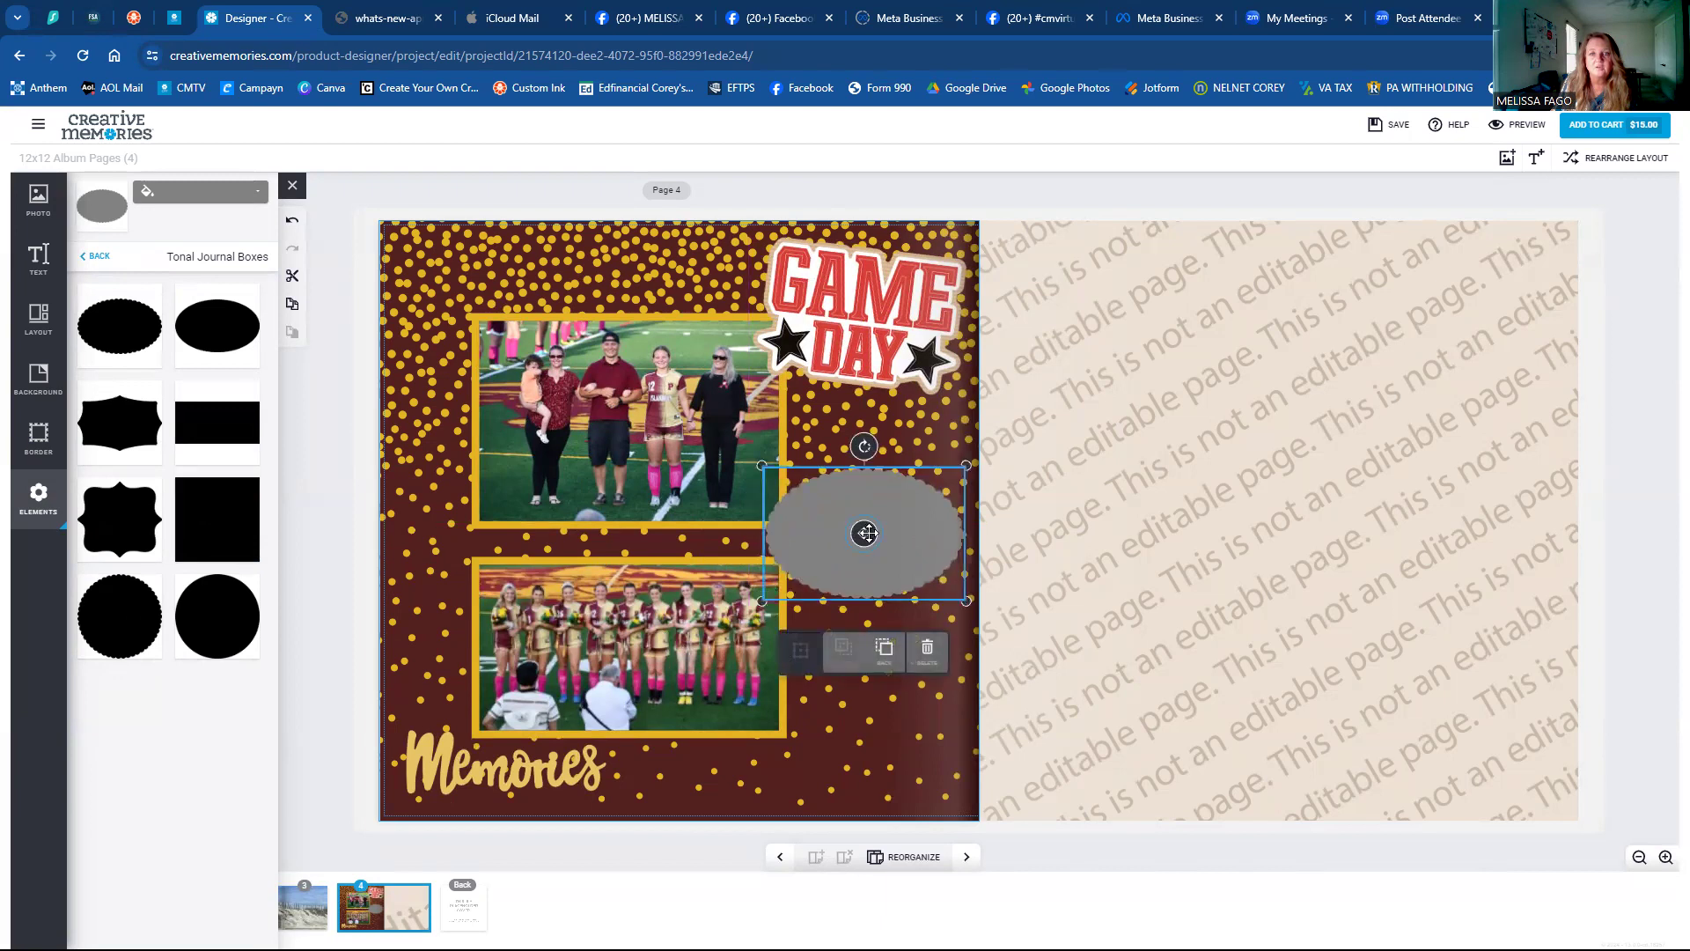
Fill the oval journal box with a light gold.
click(148, 195)
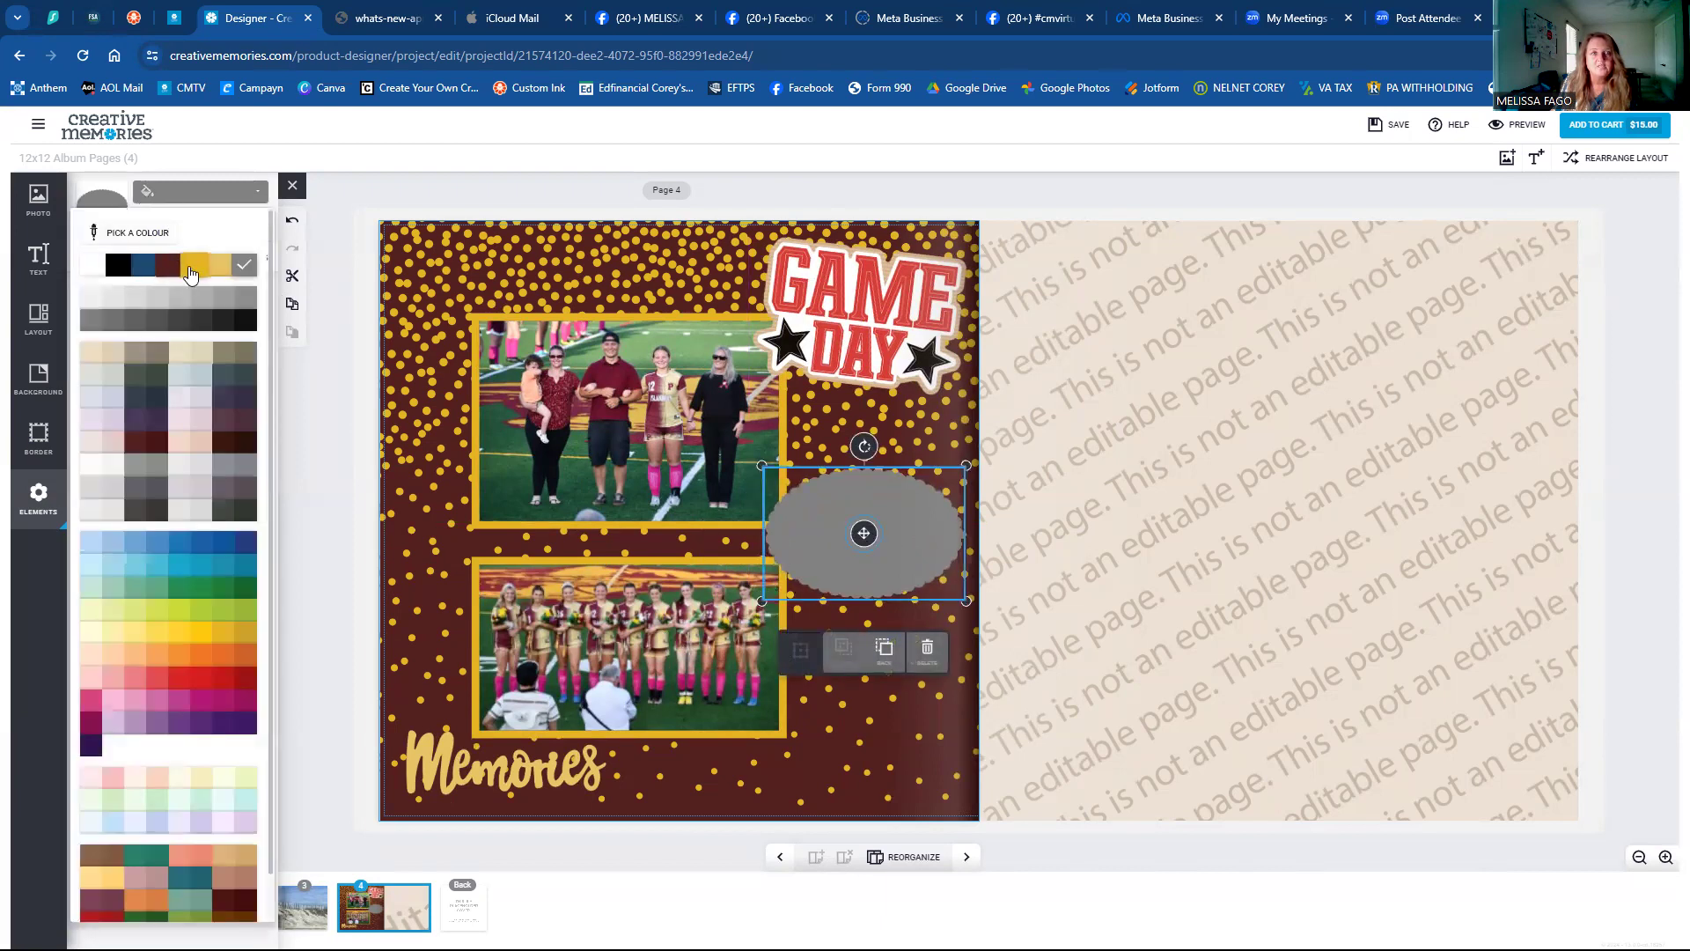
click(192, 267)
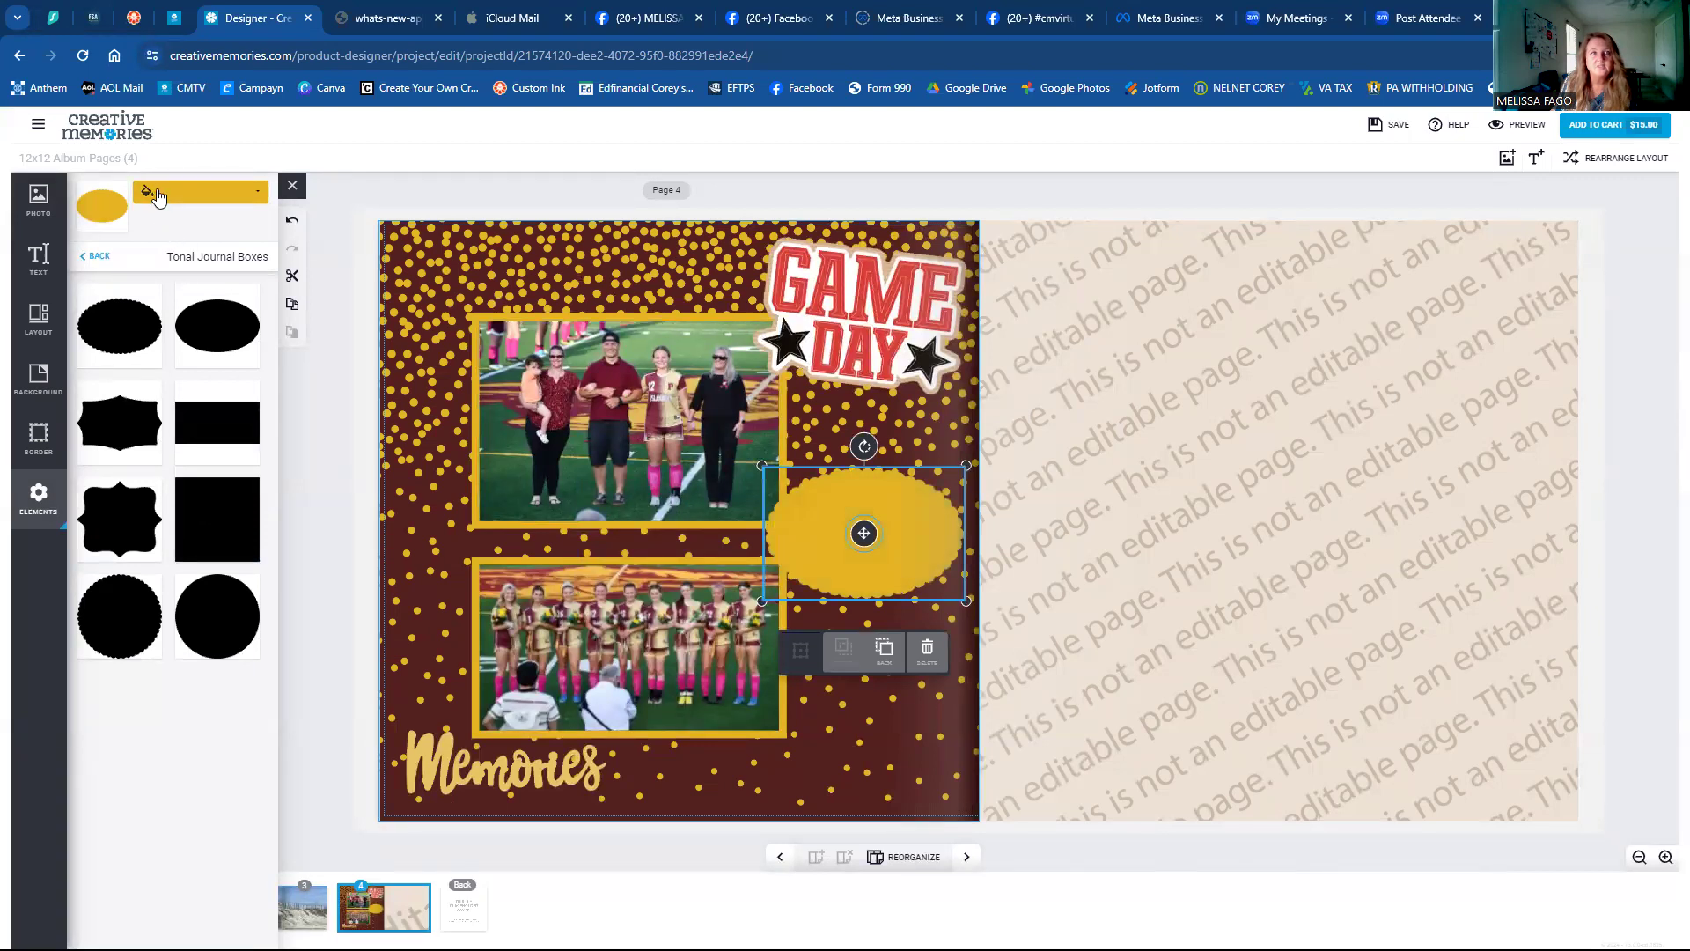
click(159, 195)
click(231, 271)
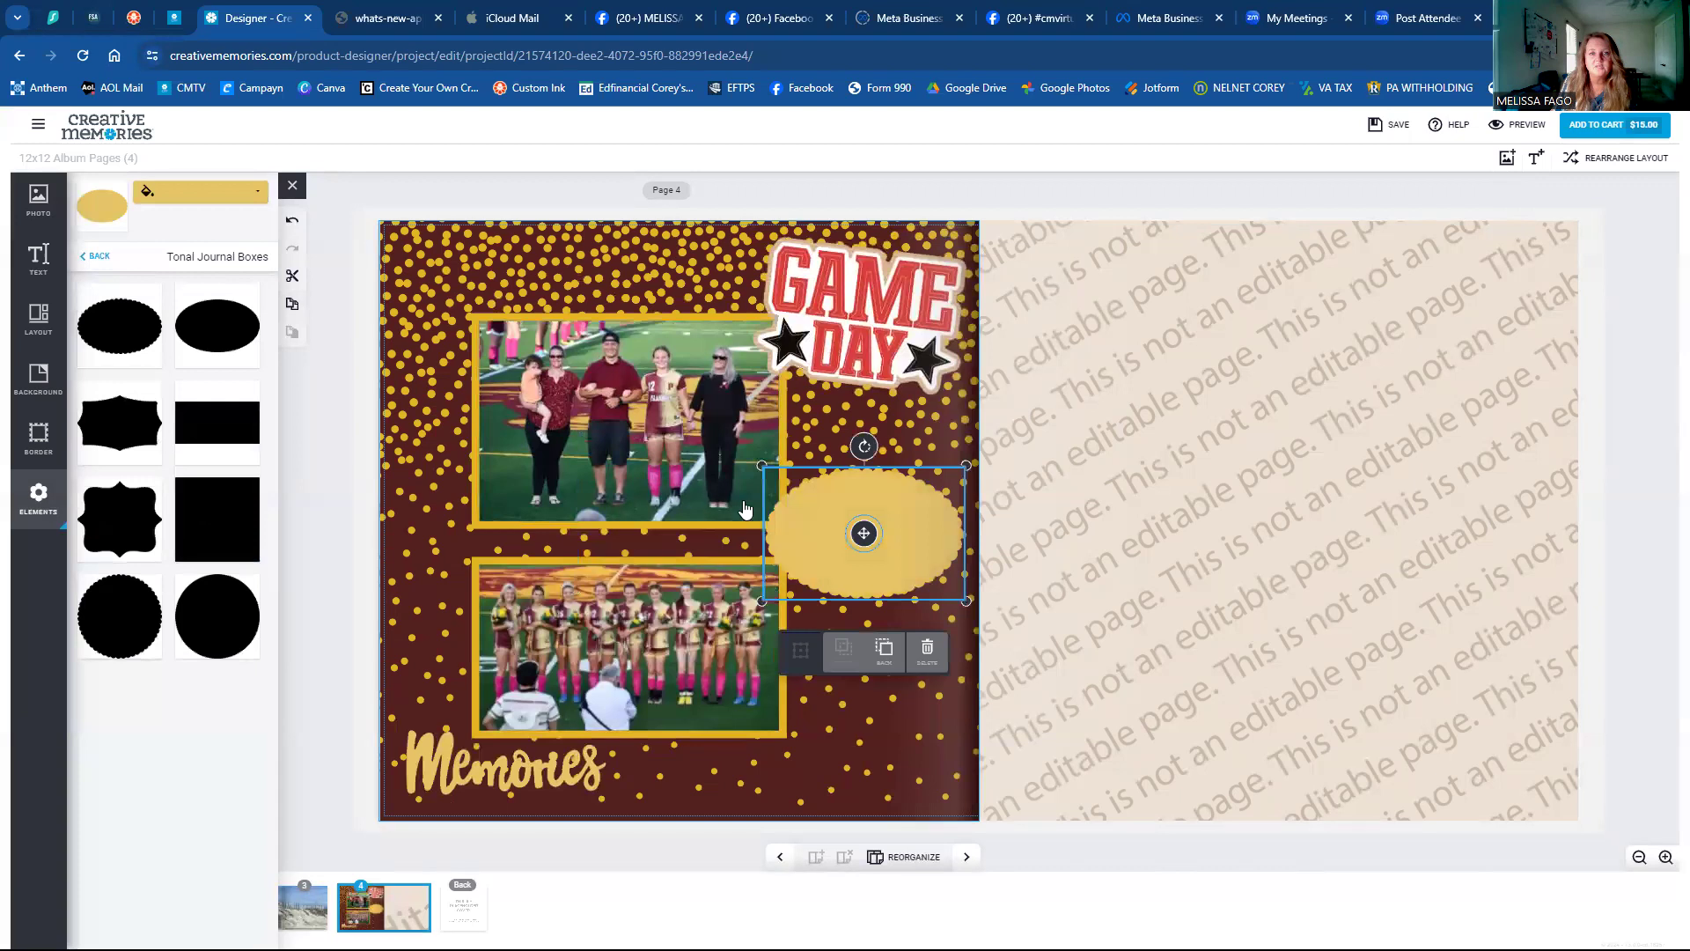
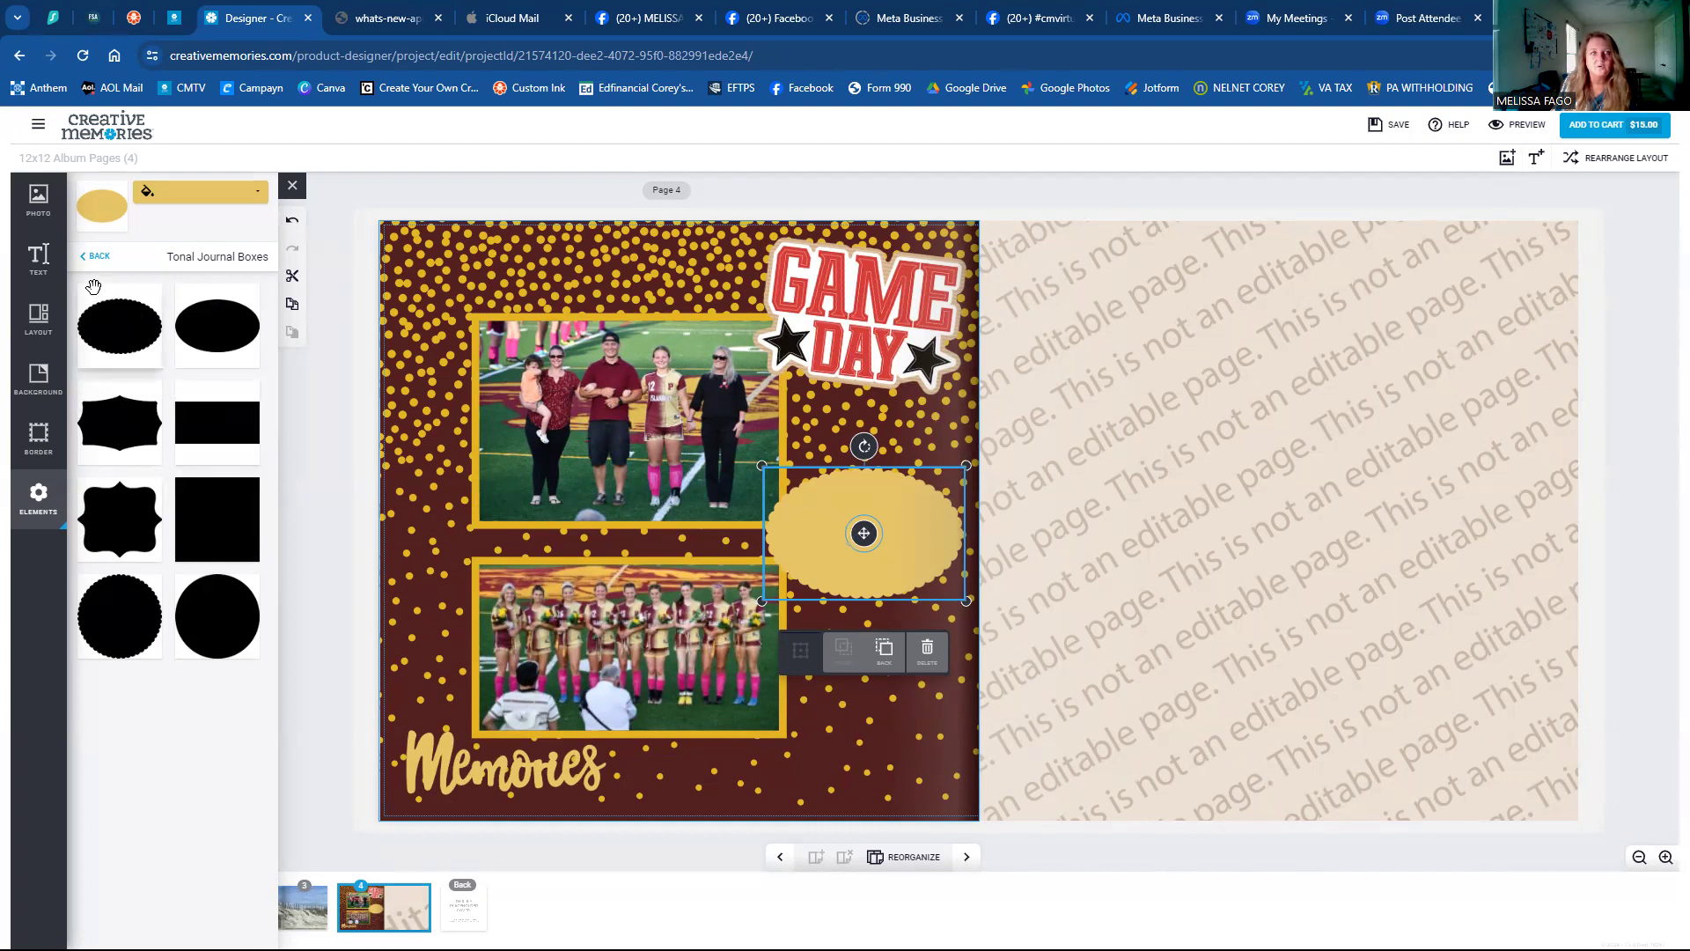
Open the TEXT panel from the left sidebar.
click(34, 266)
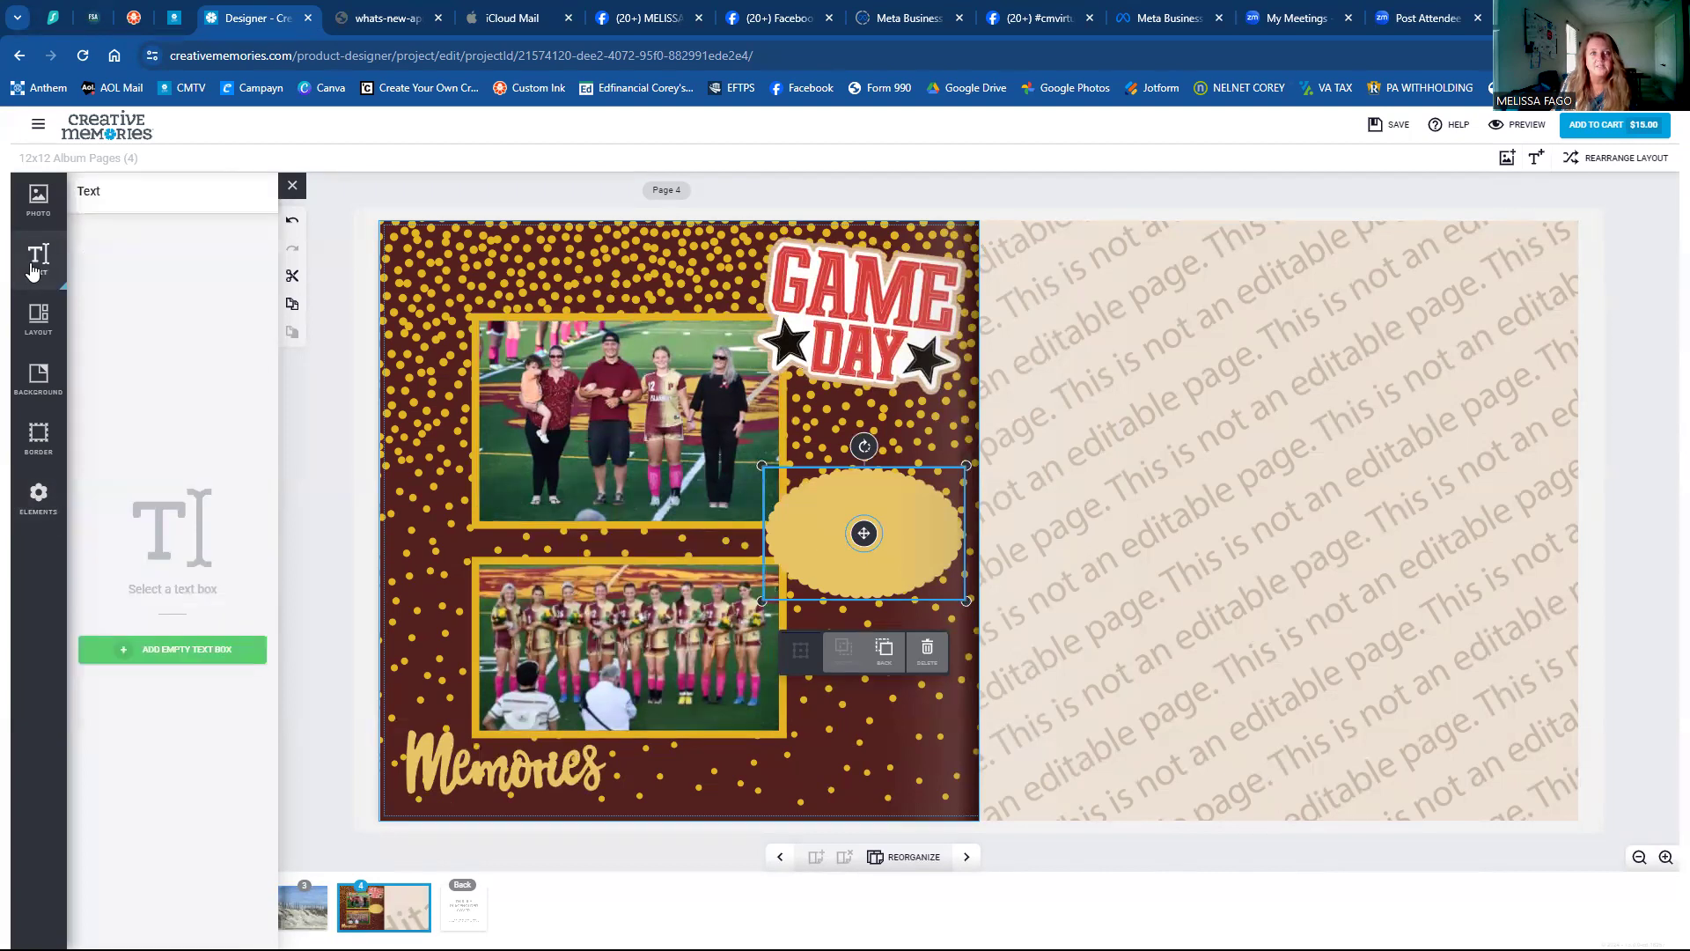
Add an empty text box over the oval and type four lines of placeholder journaling.
click(180, 653)
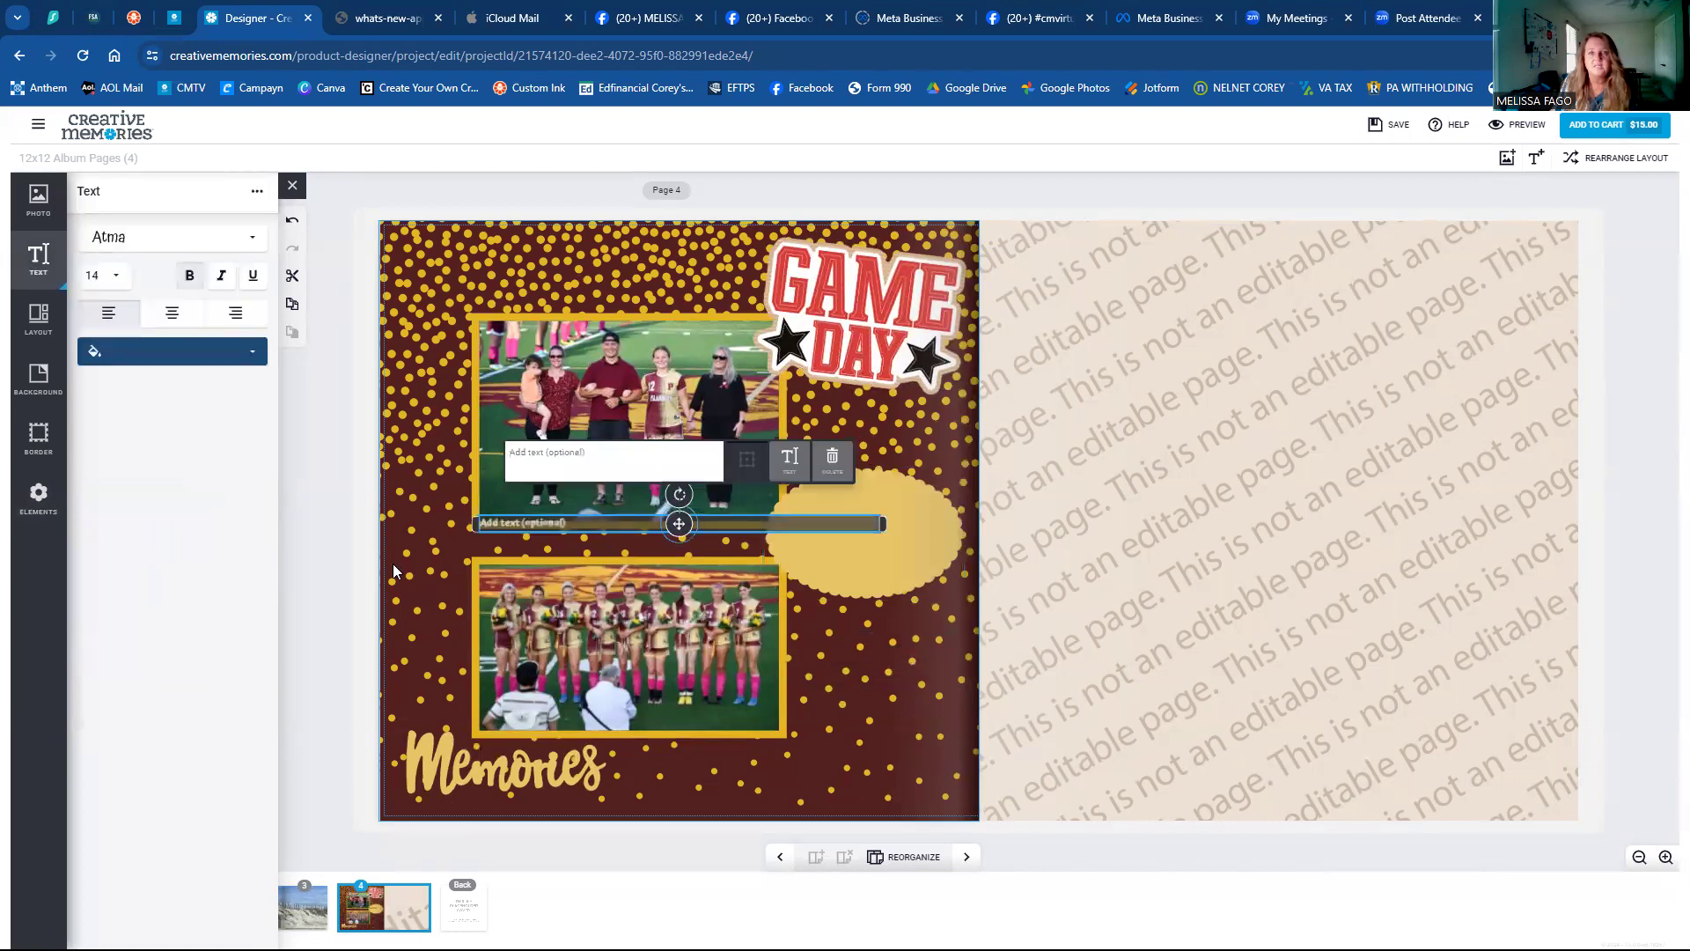
drag(471, 526, 870, 503)
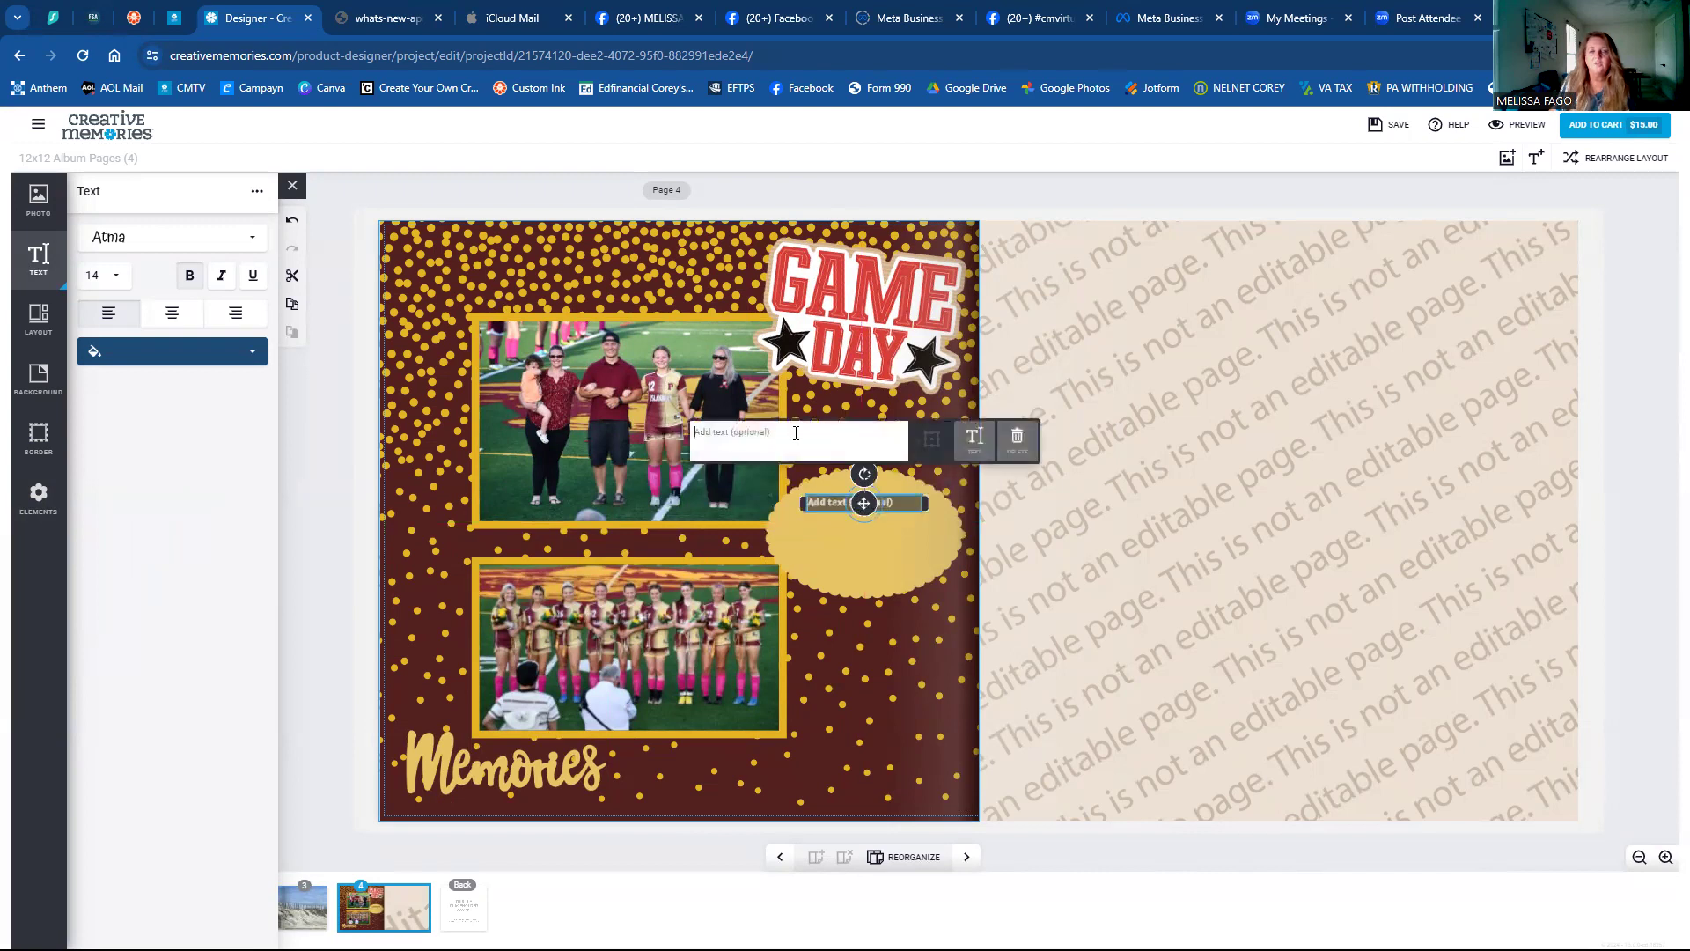
text(JFA[J)
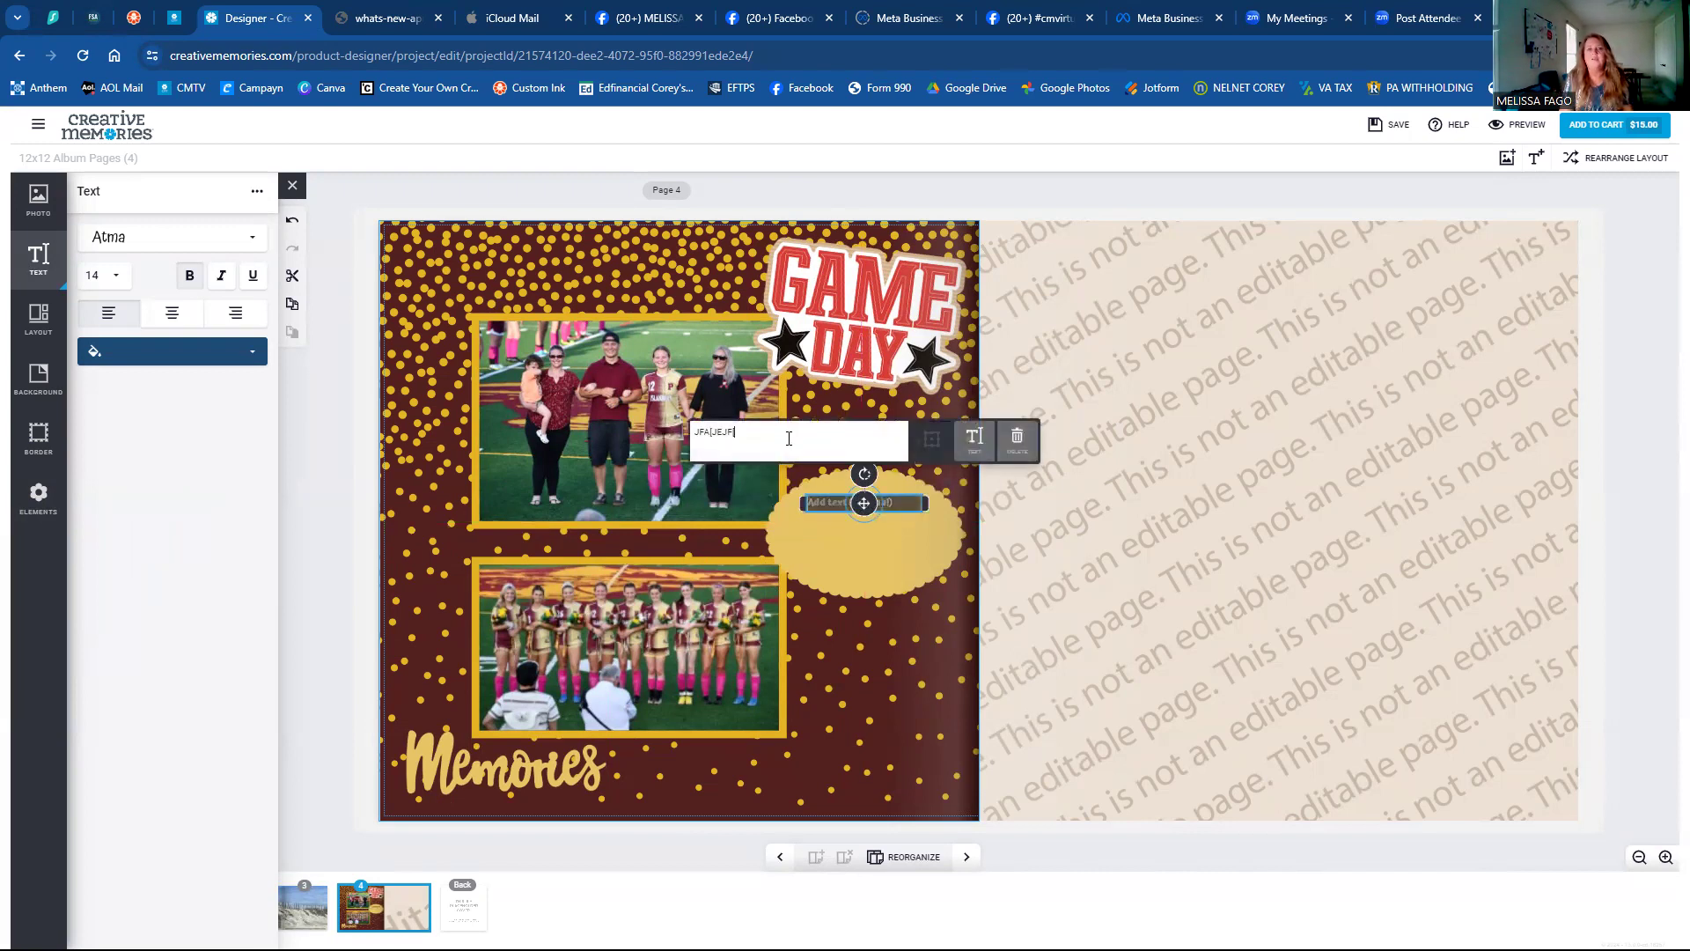
text(EJF[E FKEPOFE)
key(Return)
text(FE9P[J[MPE)
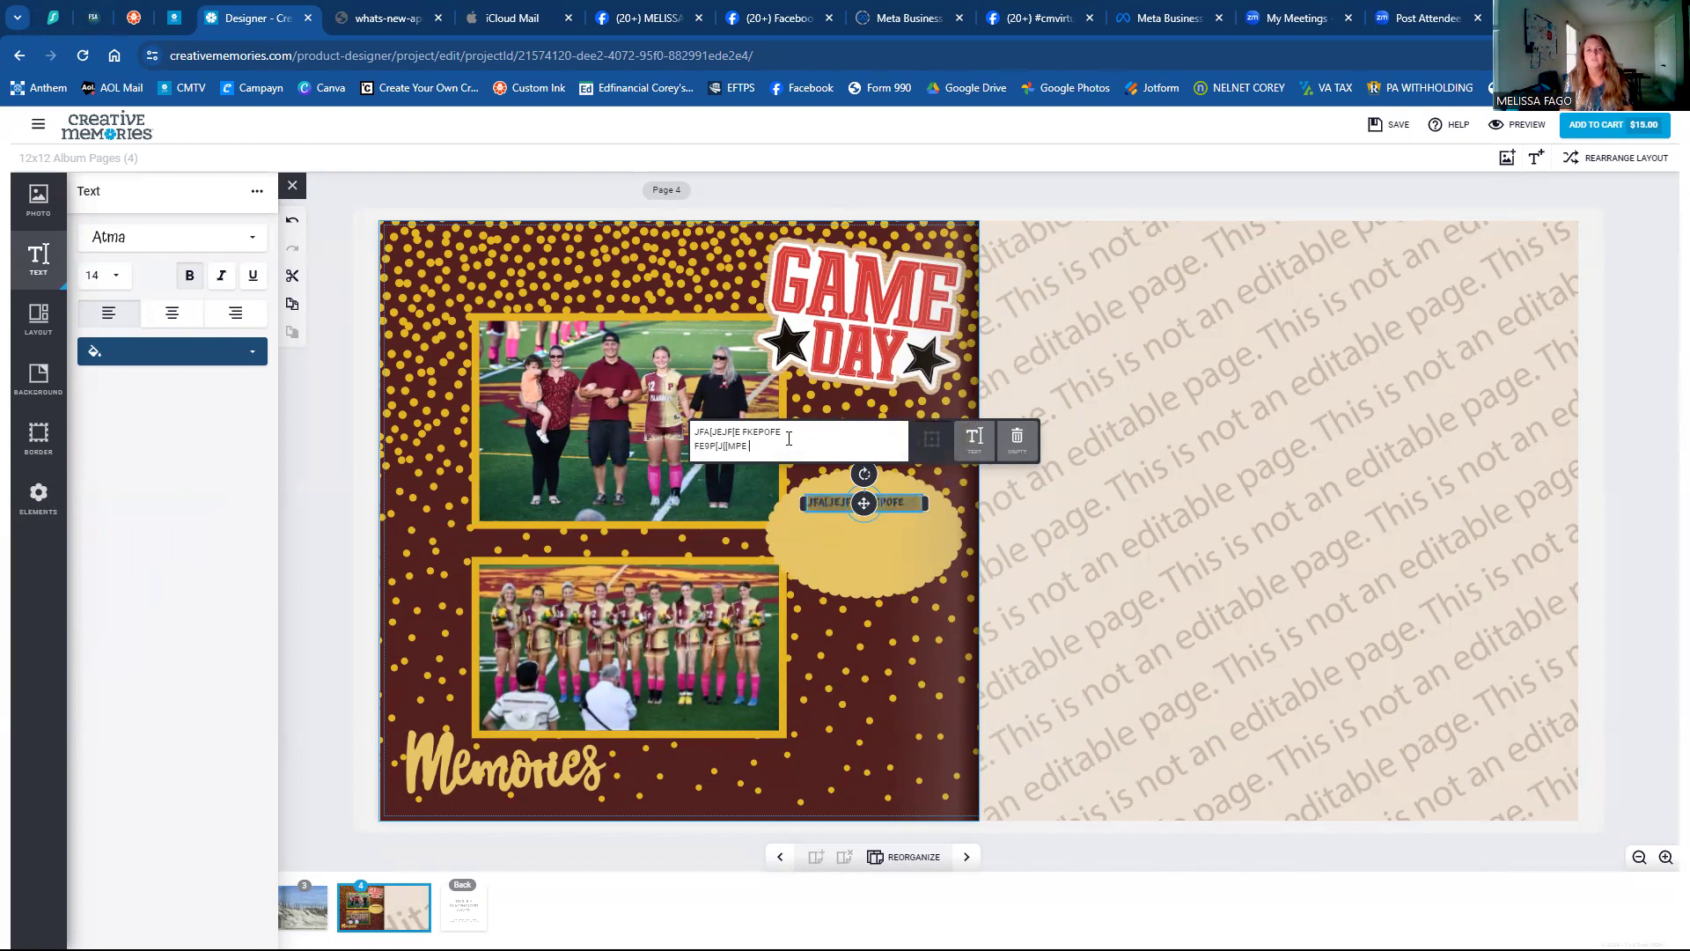
text([[MPE F9EJVE[E)
key(Return)
text(9EVE0)
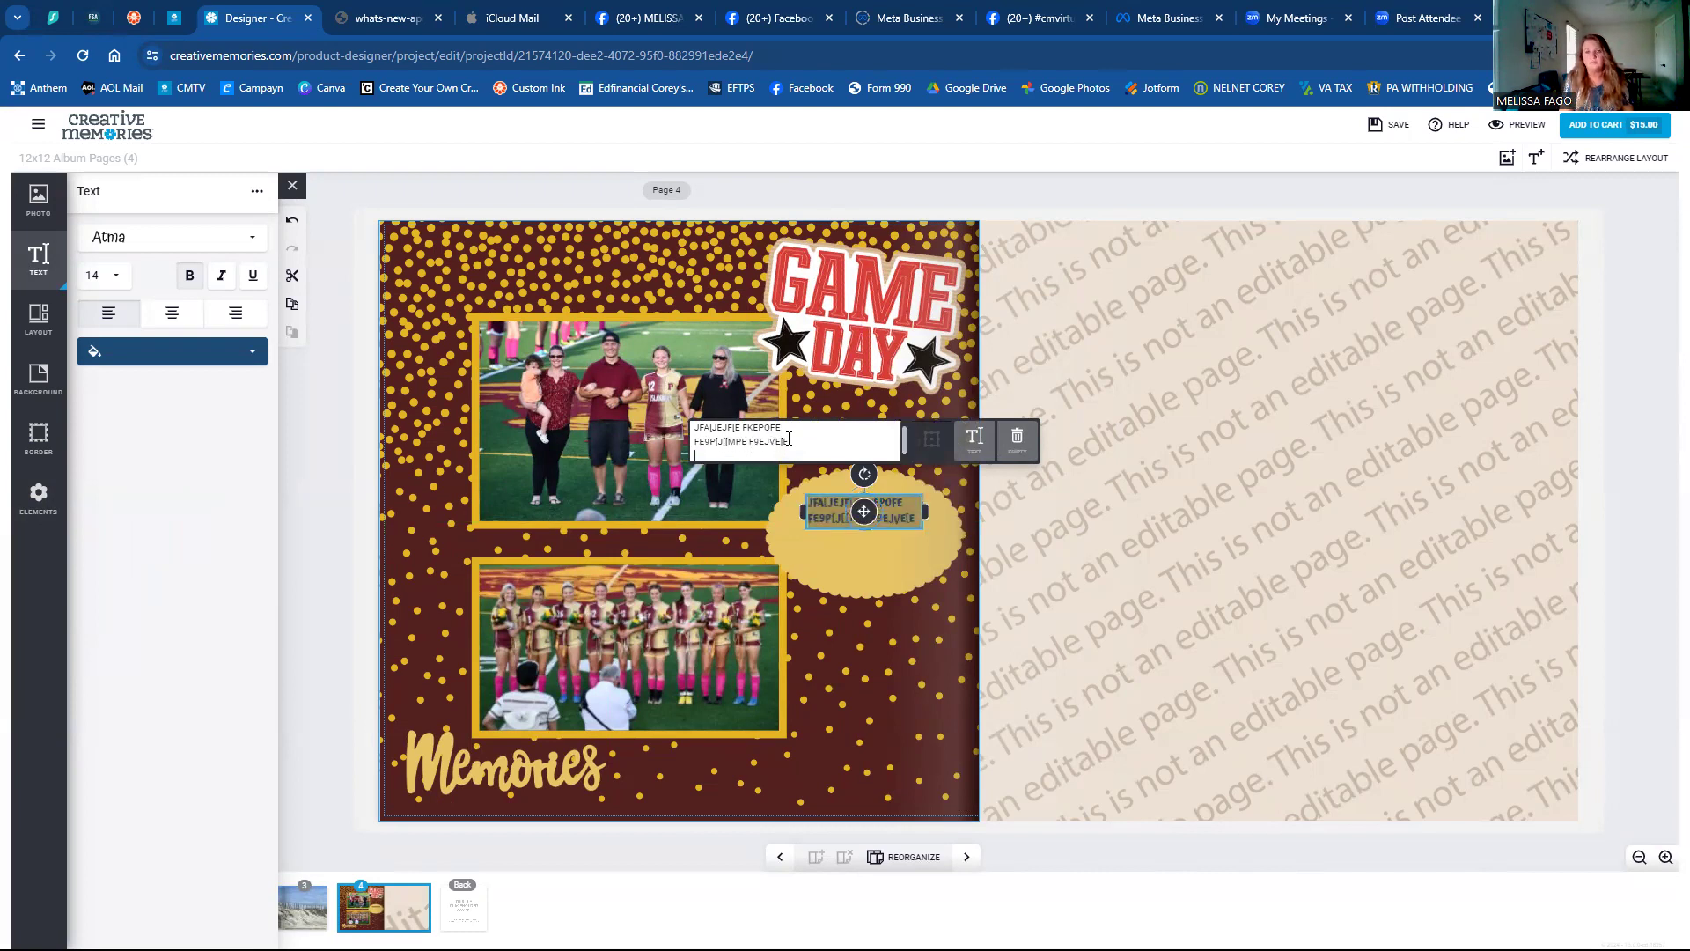
text(EF[E JM[J0E9)
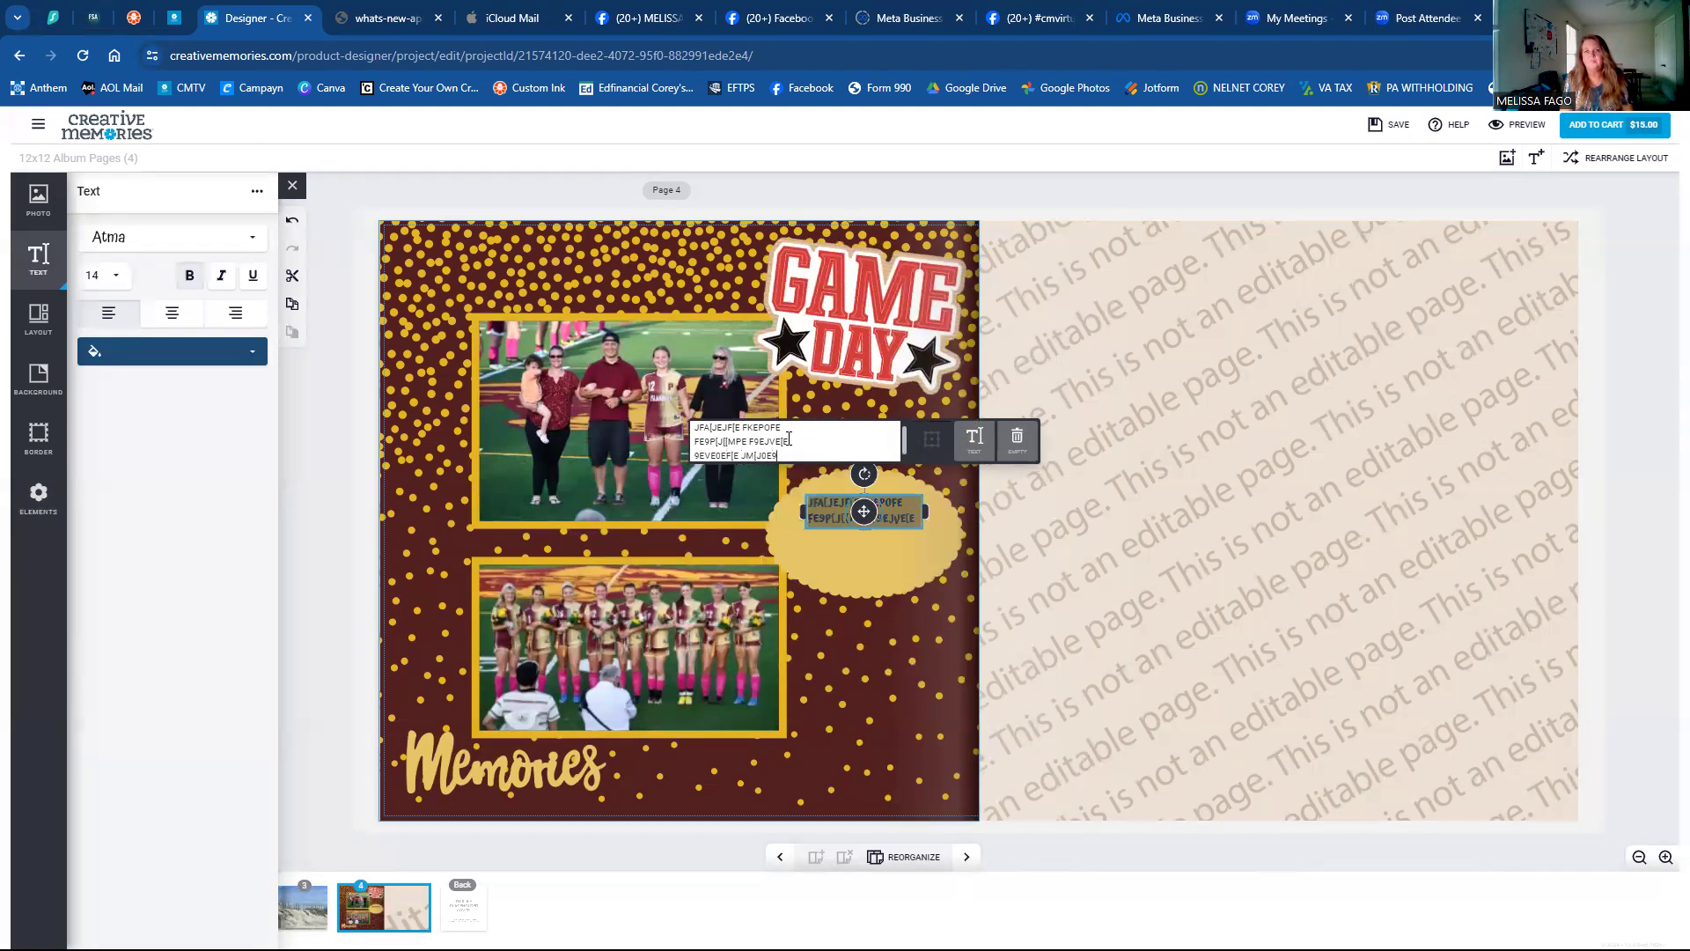
text(JE)
key(Return)
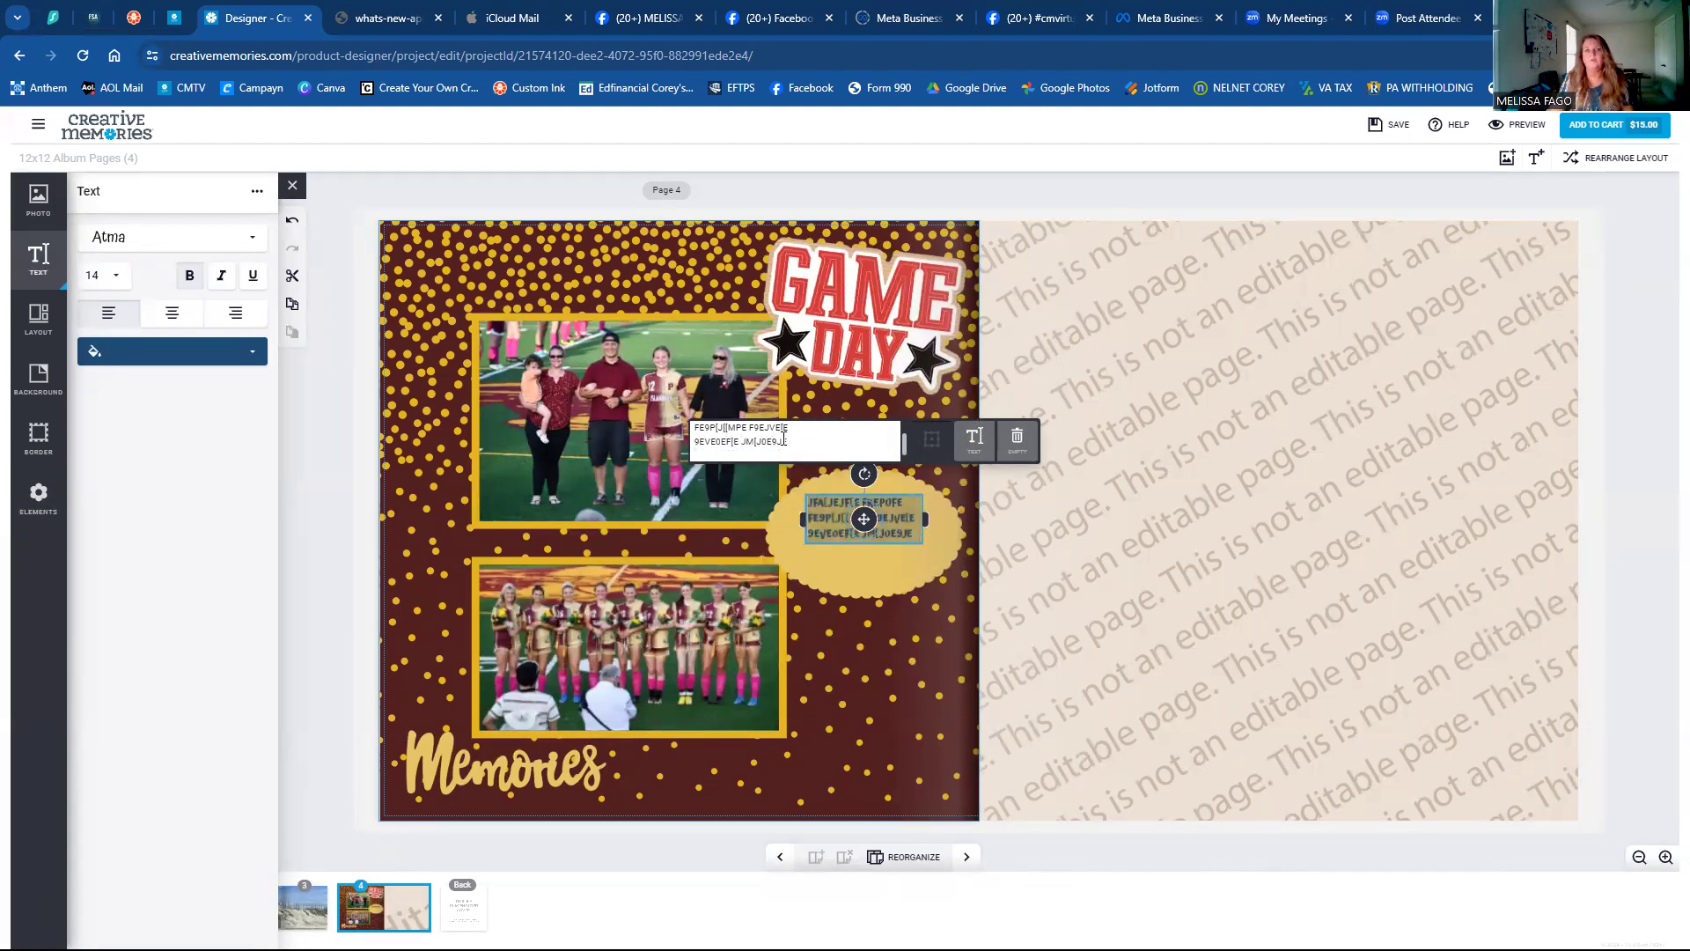
text(E[JFEJPOFE)
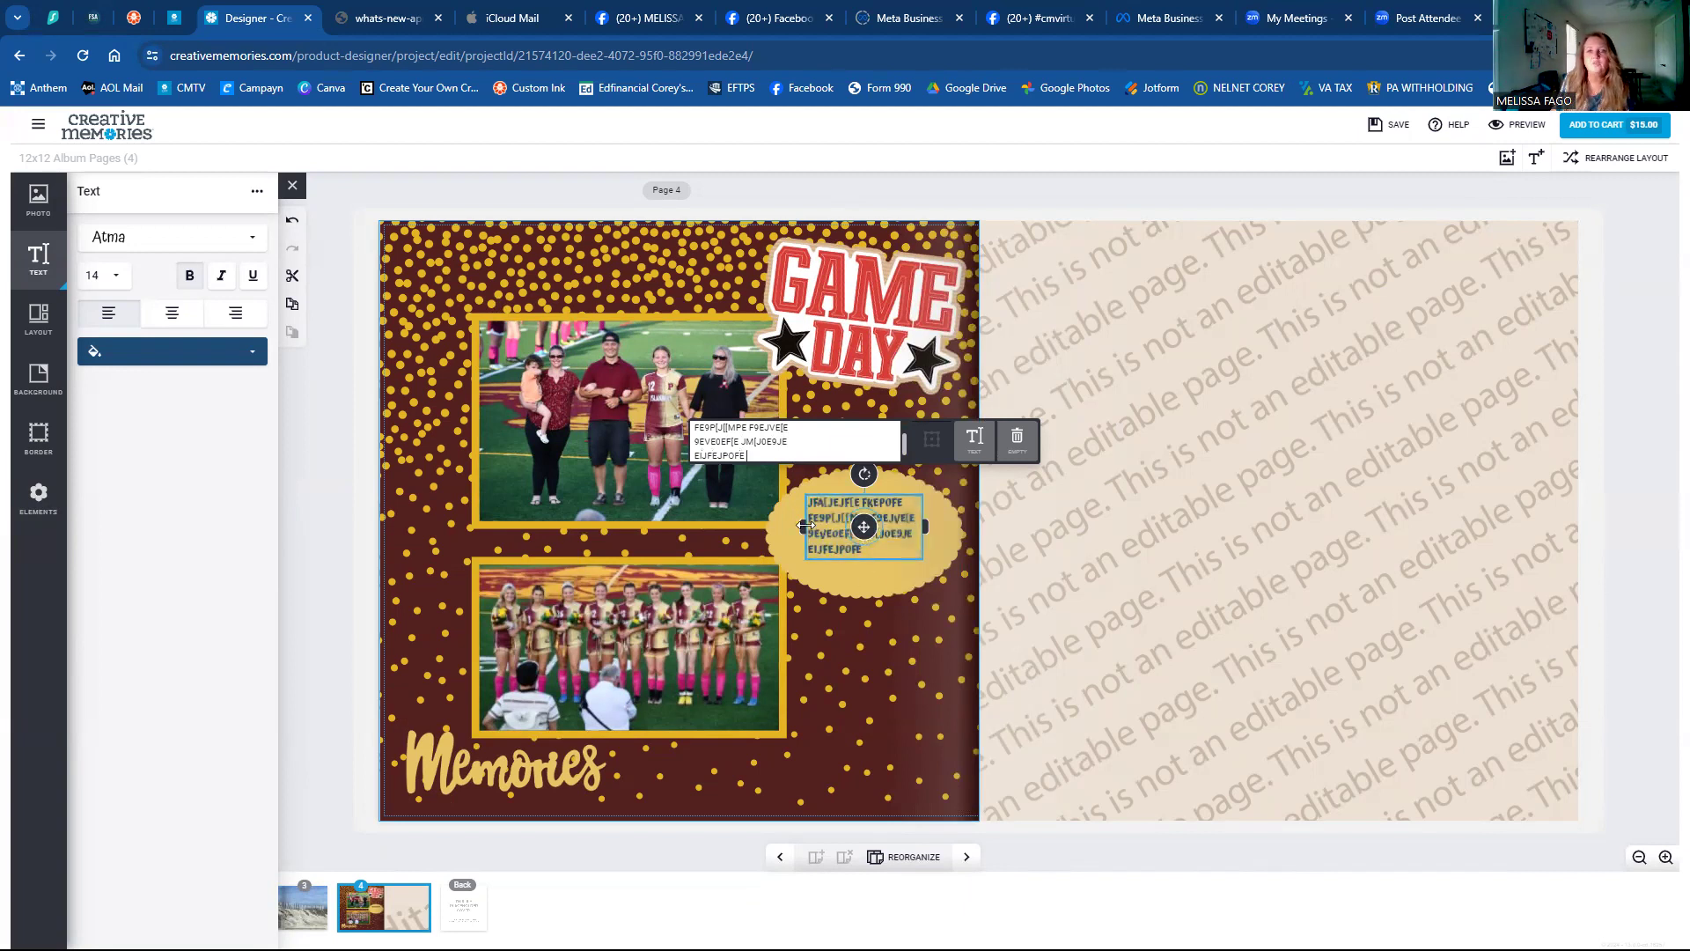
Widen the text box, centre-align the text and position it in the oval's middle.
drag(798, 526, 790, 524)
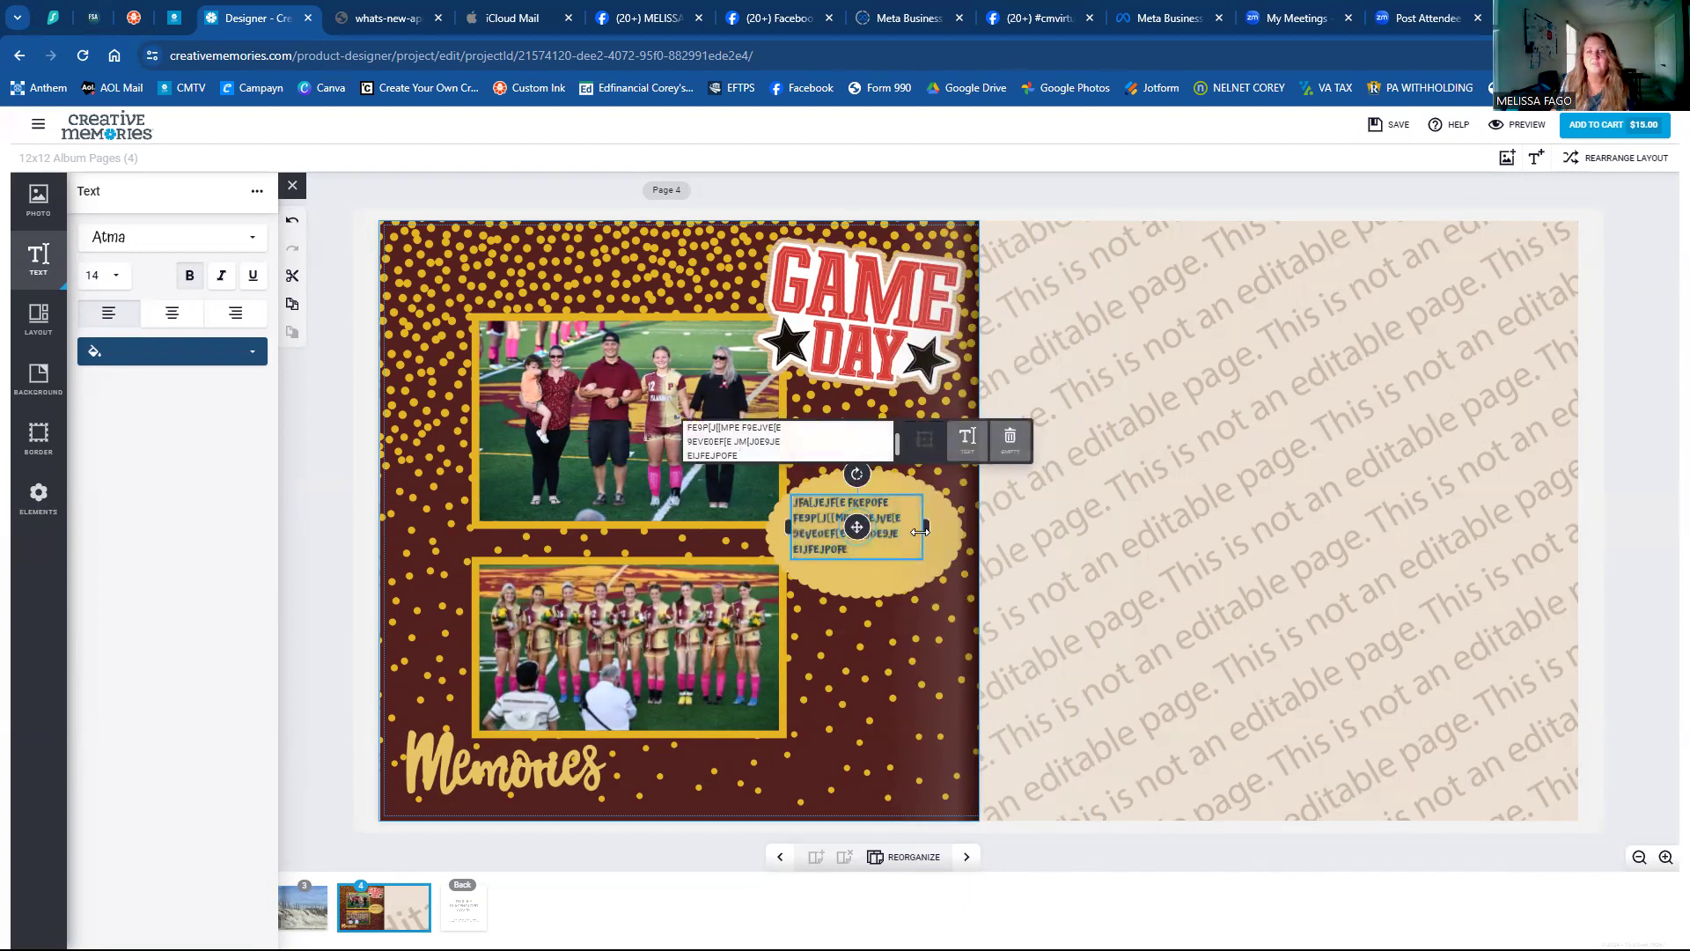
drag(932, 526, 942, 527)
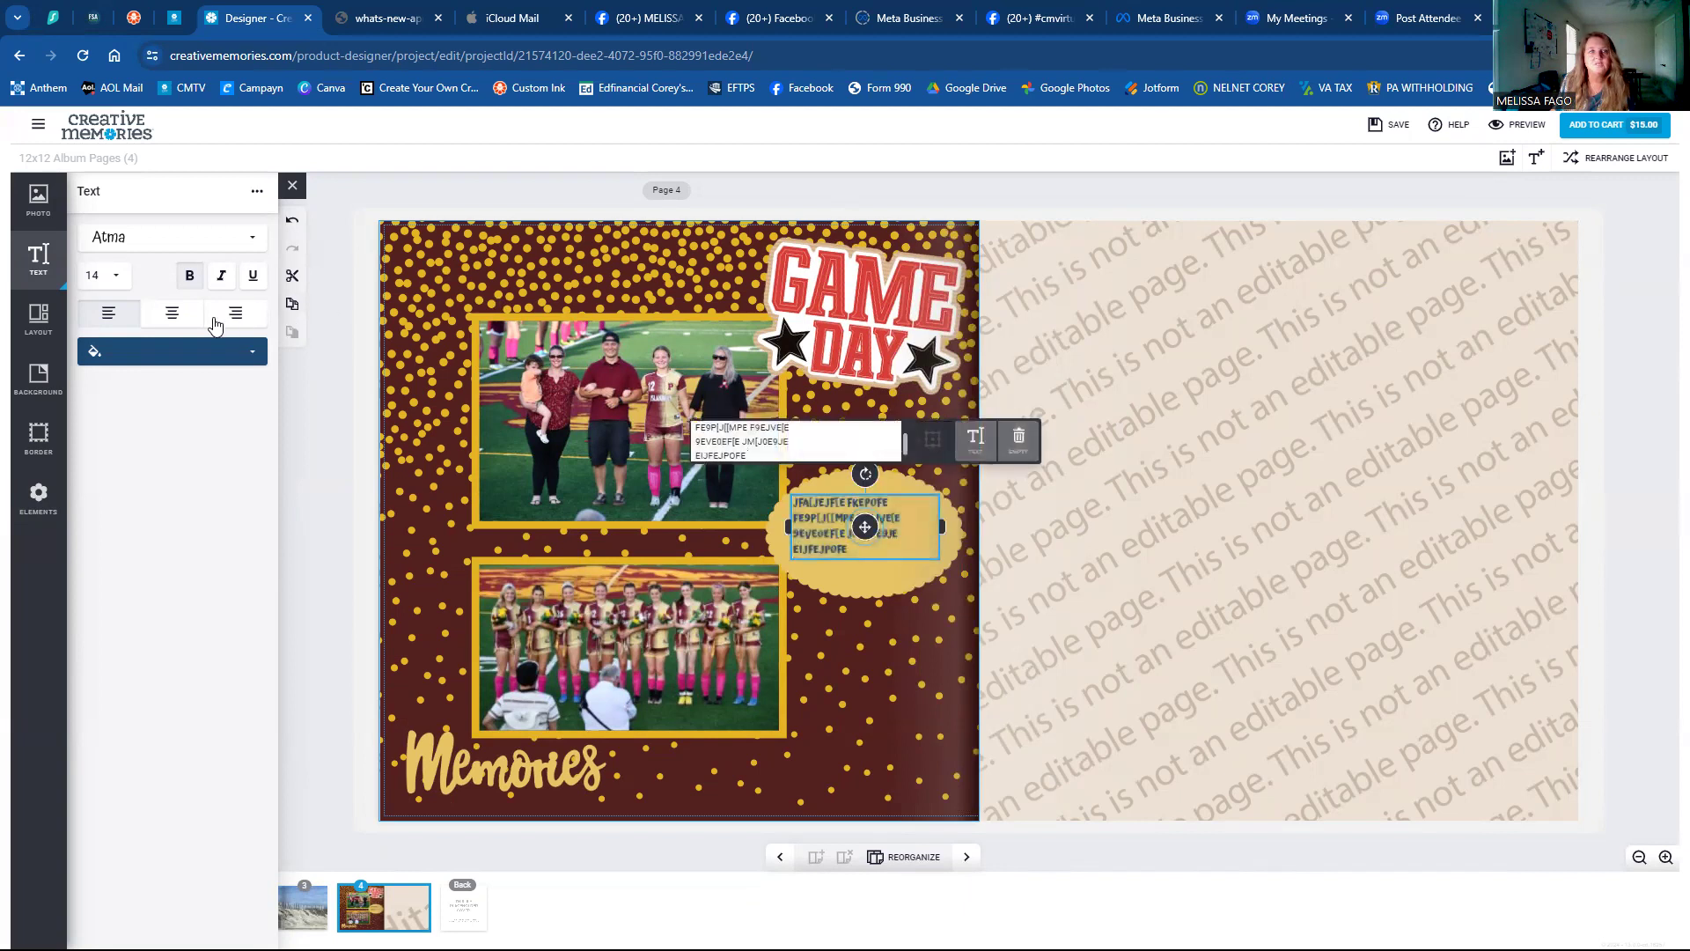
click(146, 319)
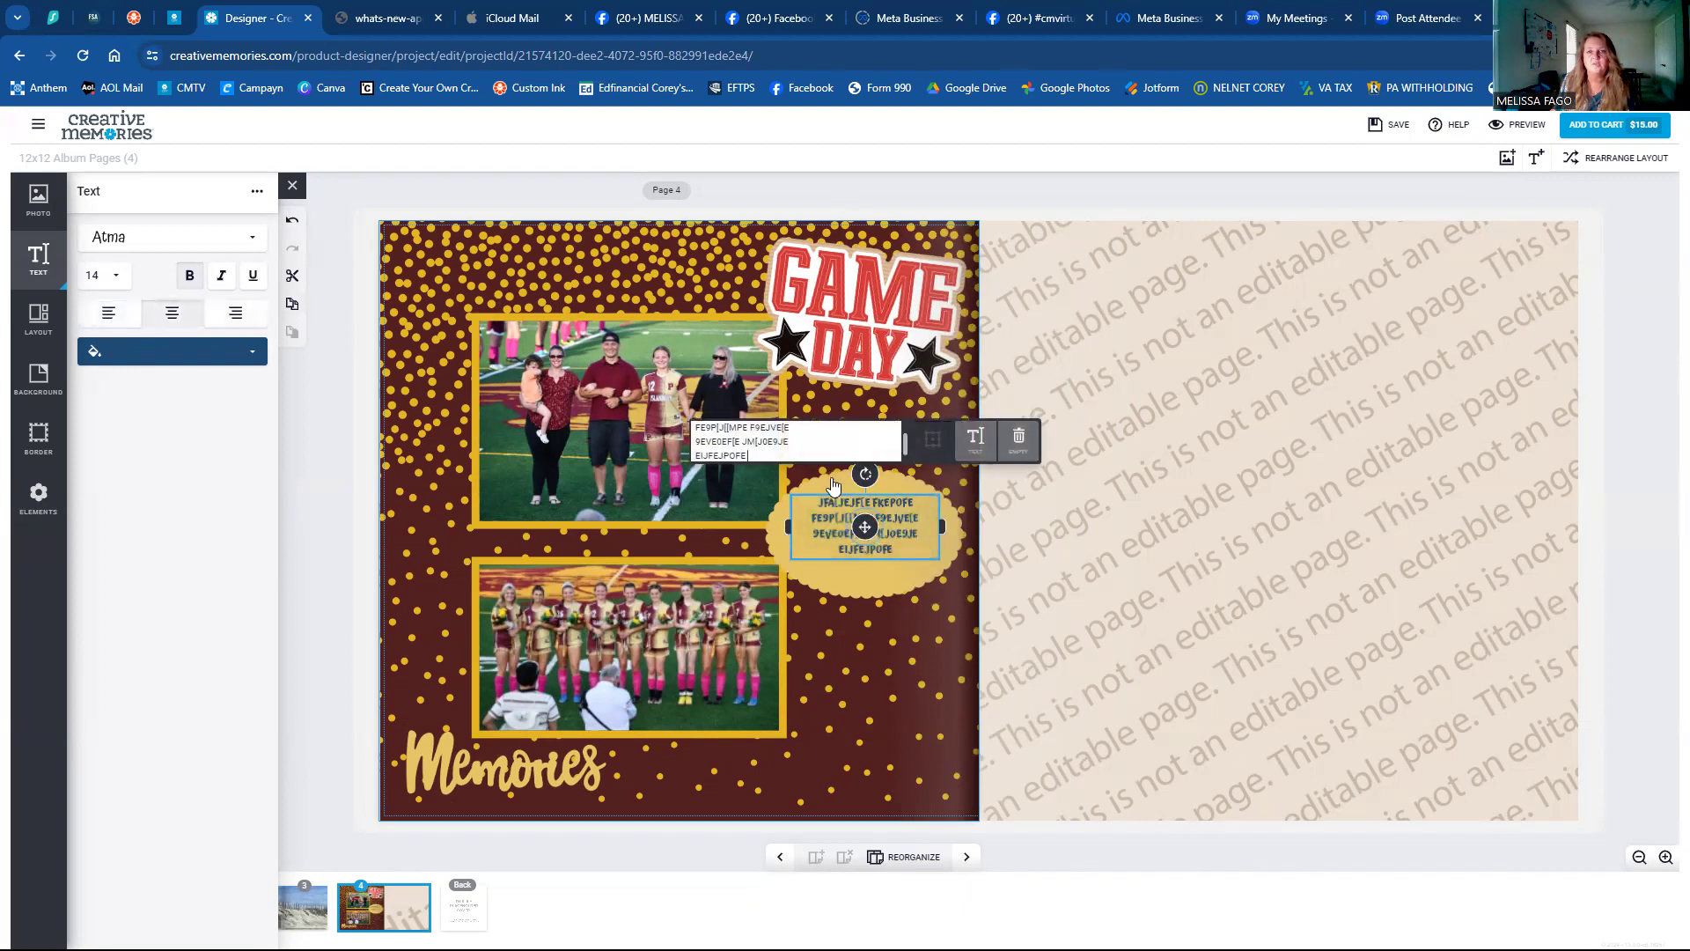
drag(865, 532, 869, 532)
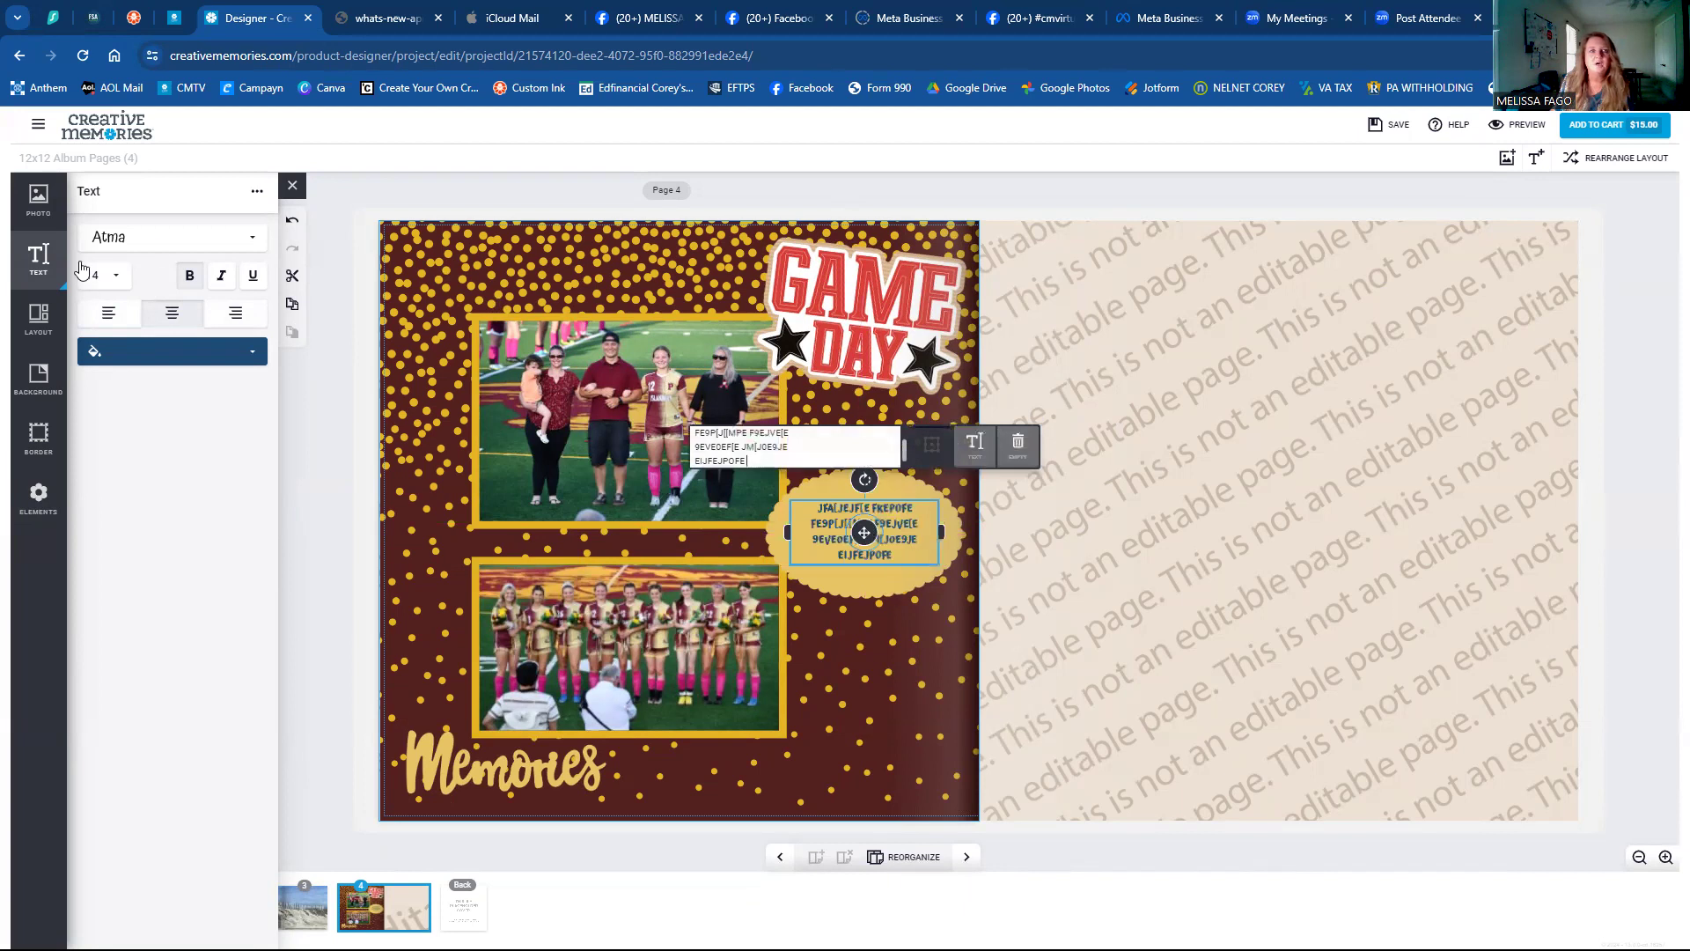
Colour the oval text dark maroon by sampling the page background.
click(153, 352)
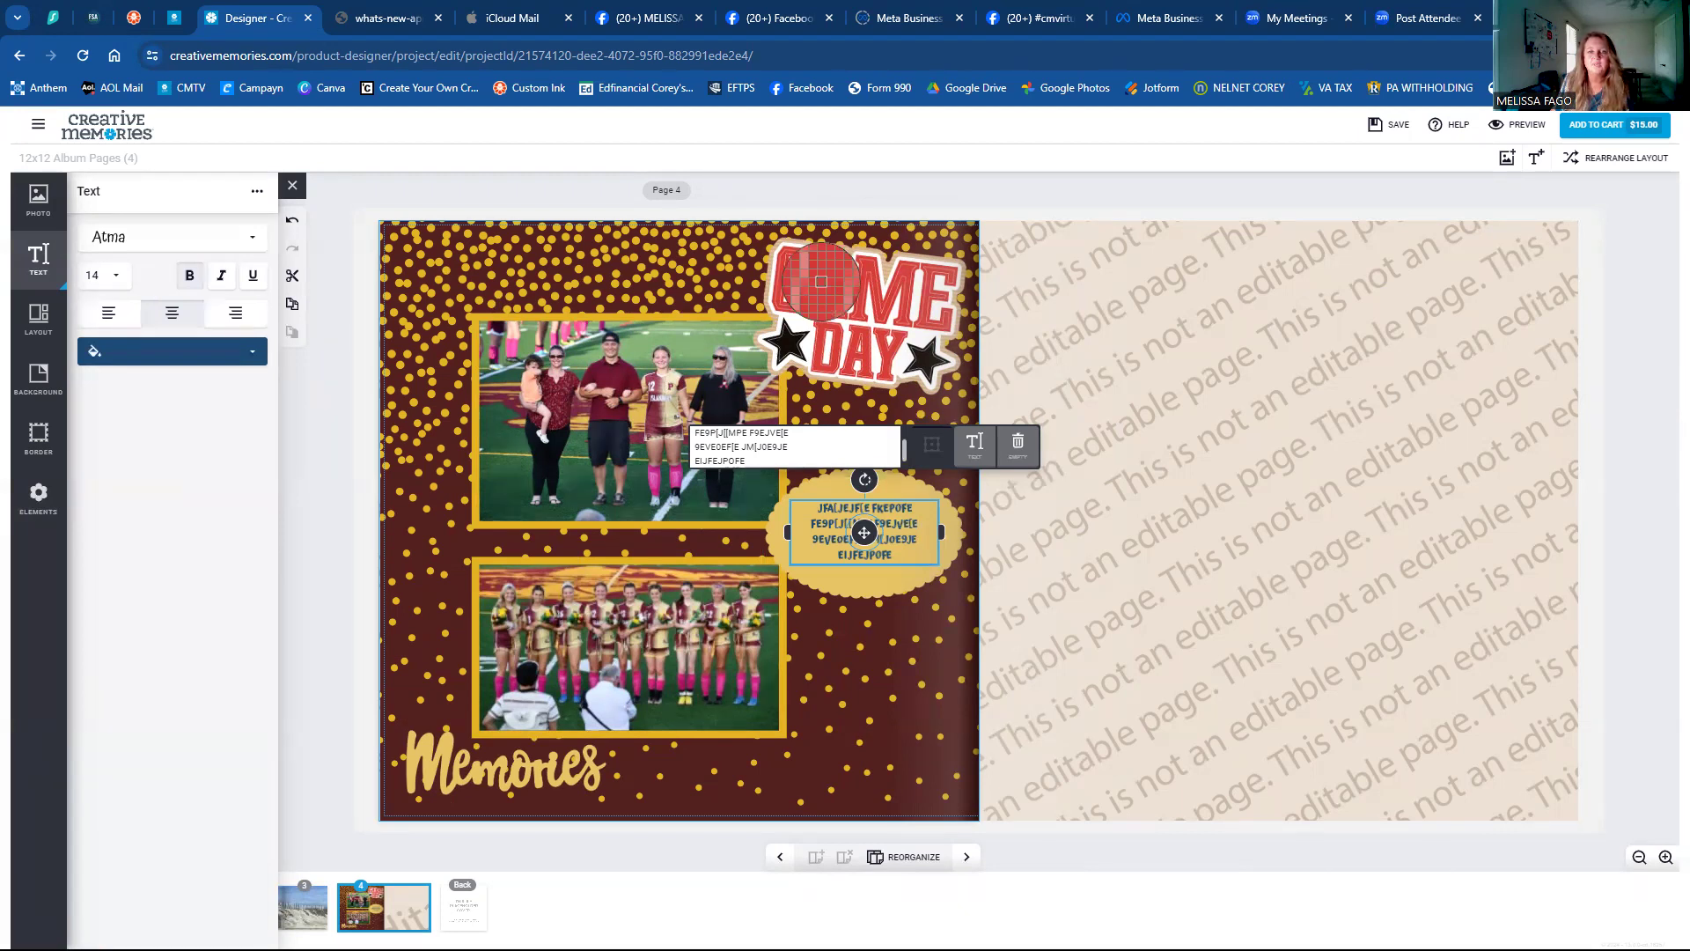
click(872, 730)
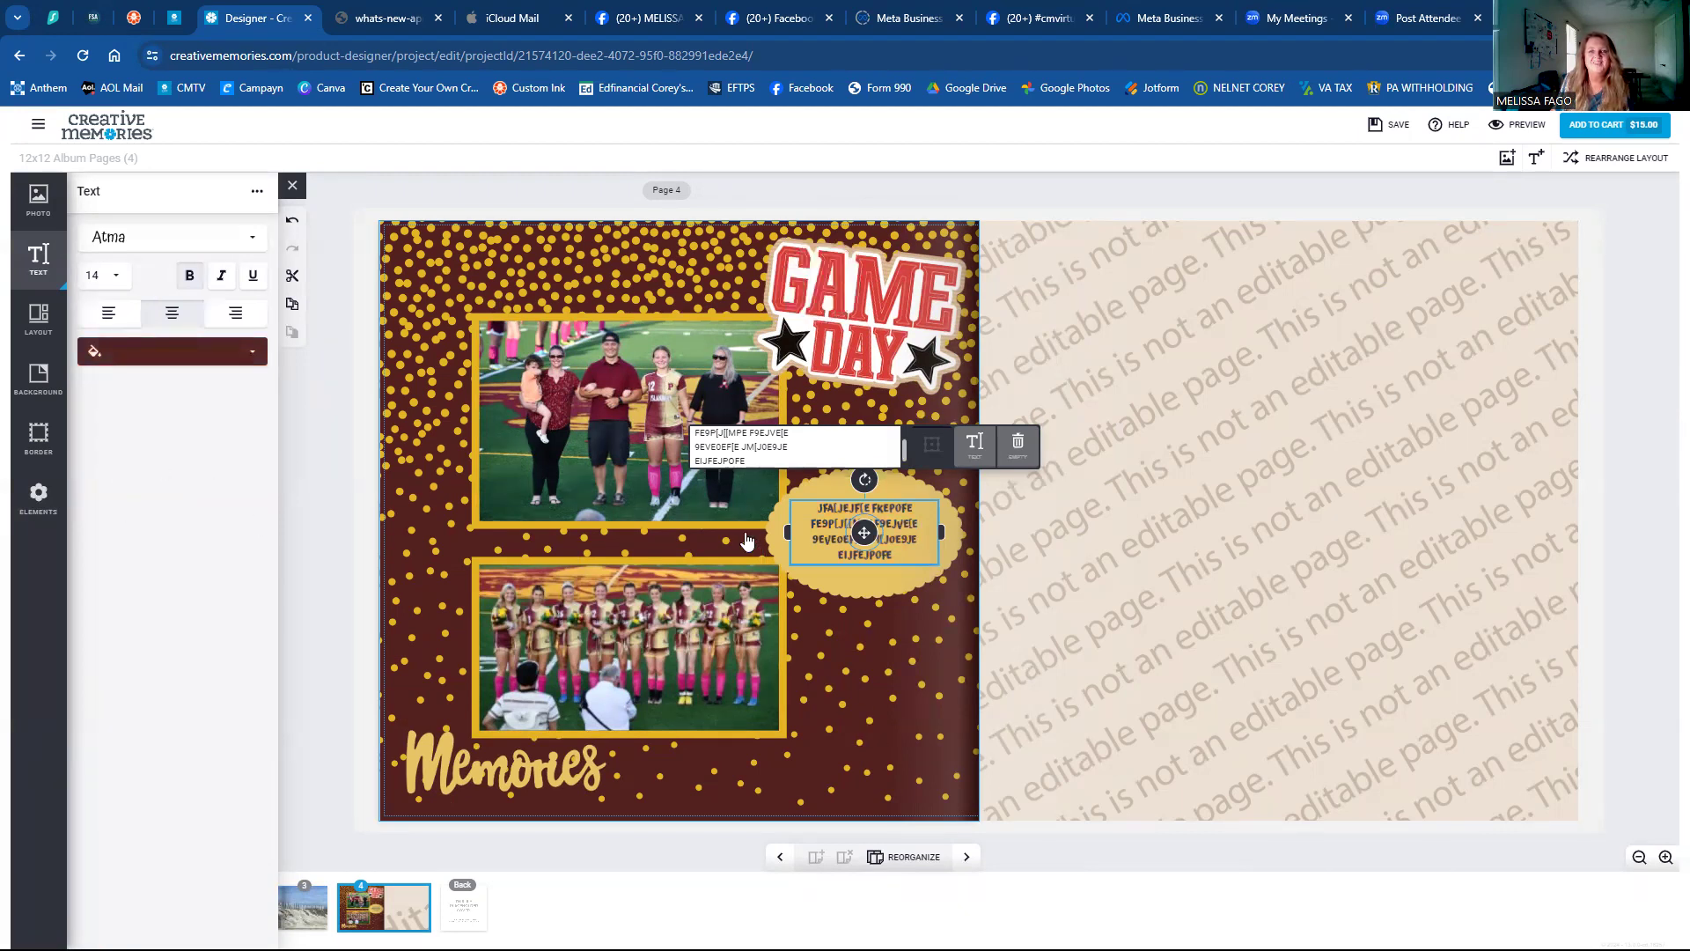
click(954, 713)
Enlarge the oval text to size 18 and nudge the box slightly up.
click(850, 544)
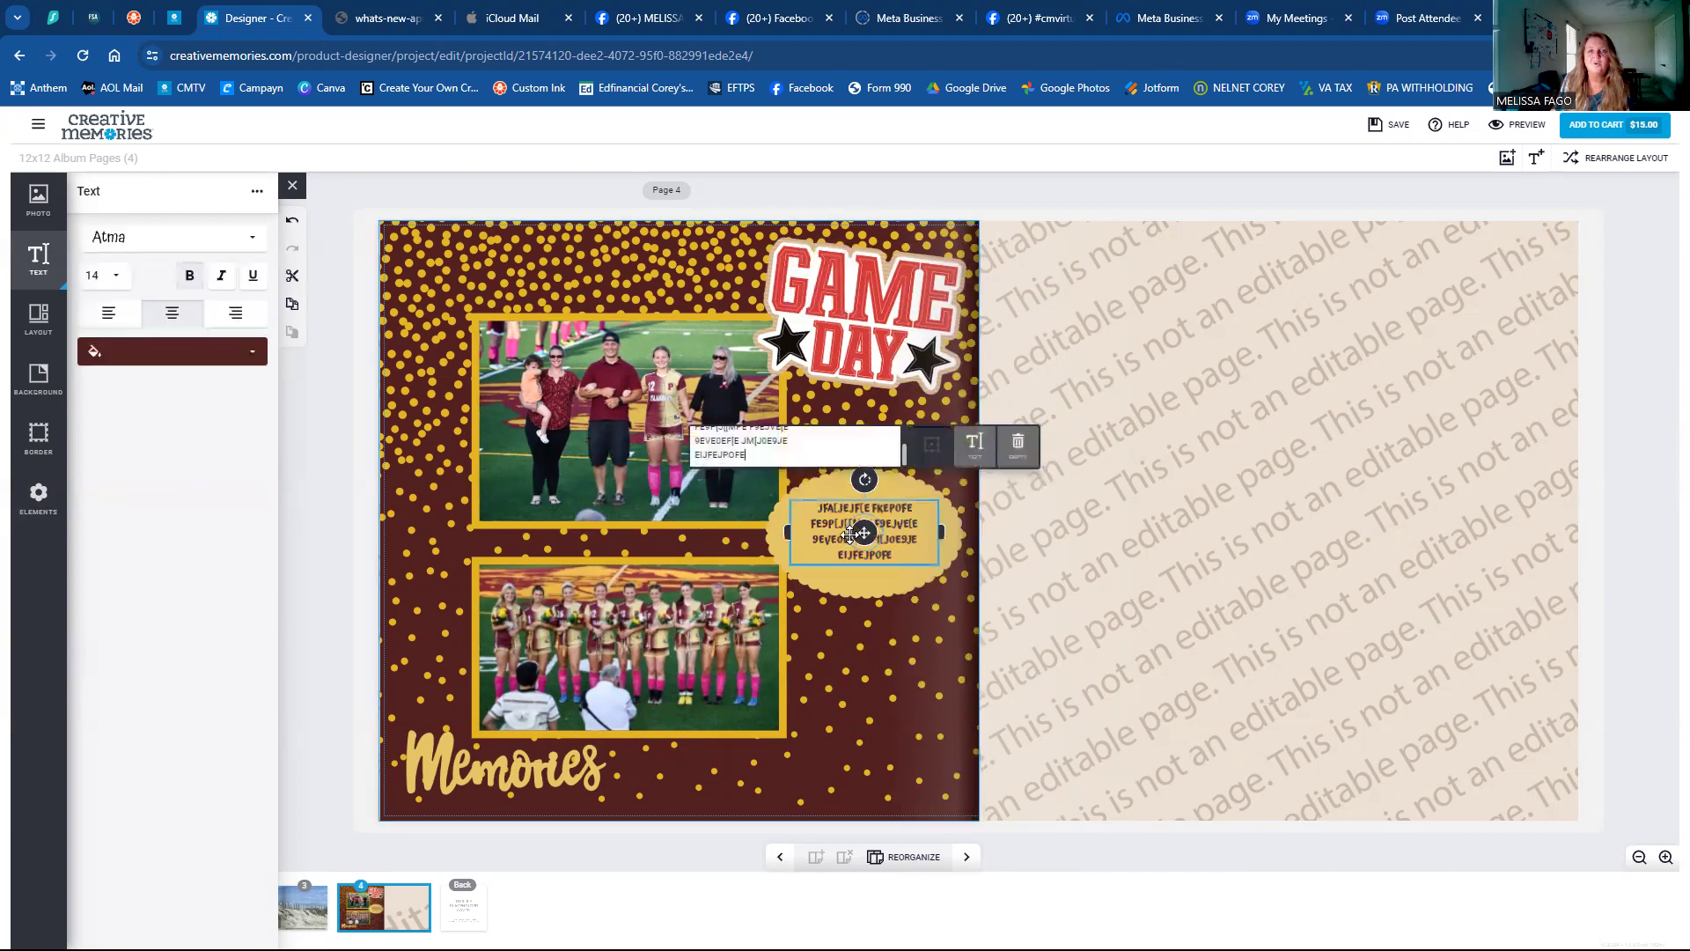
click(104, 278)
click(95, 429)
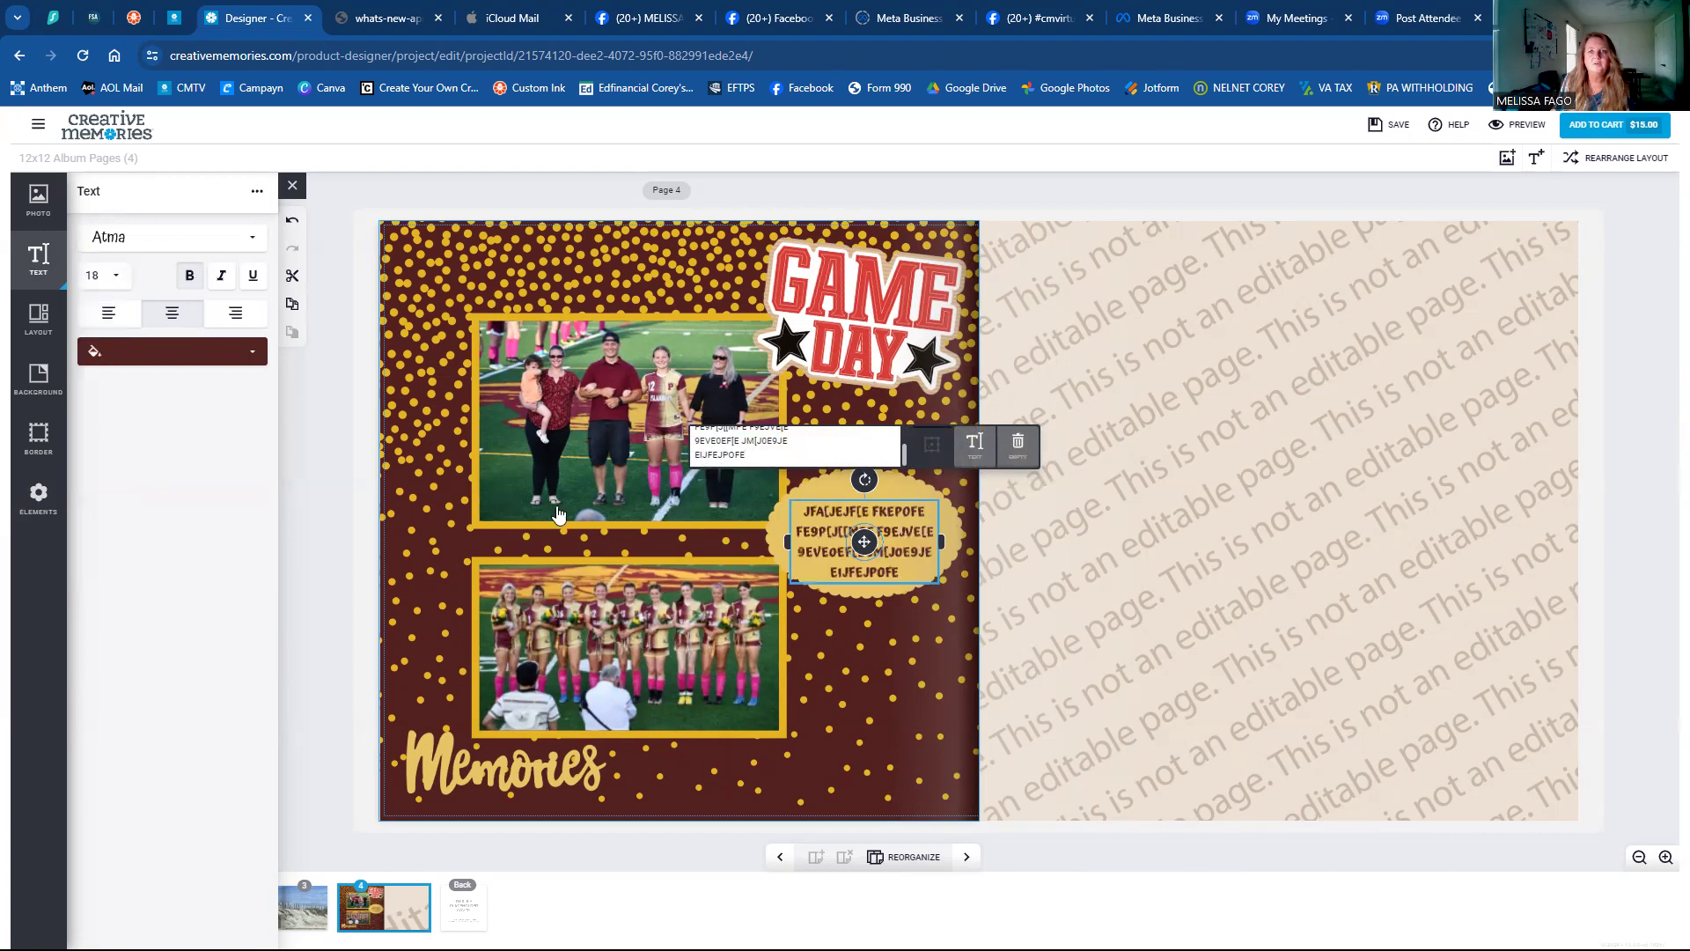
drag(862, 542, 865, 532)
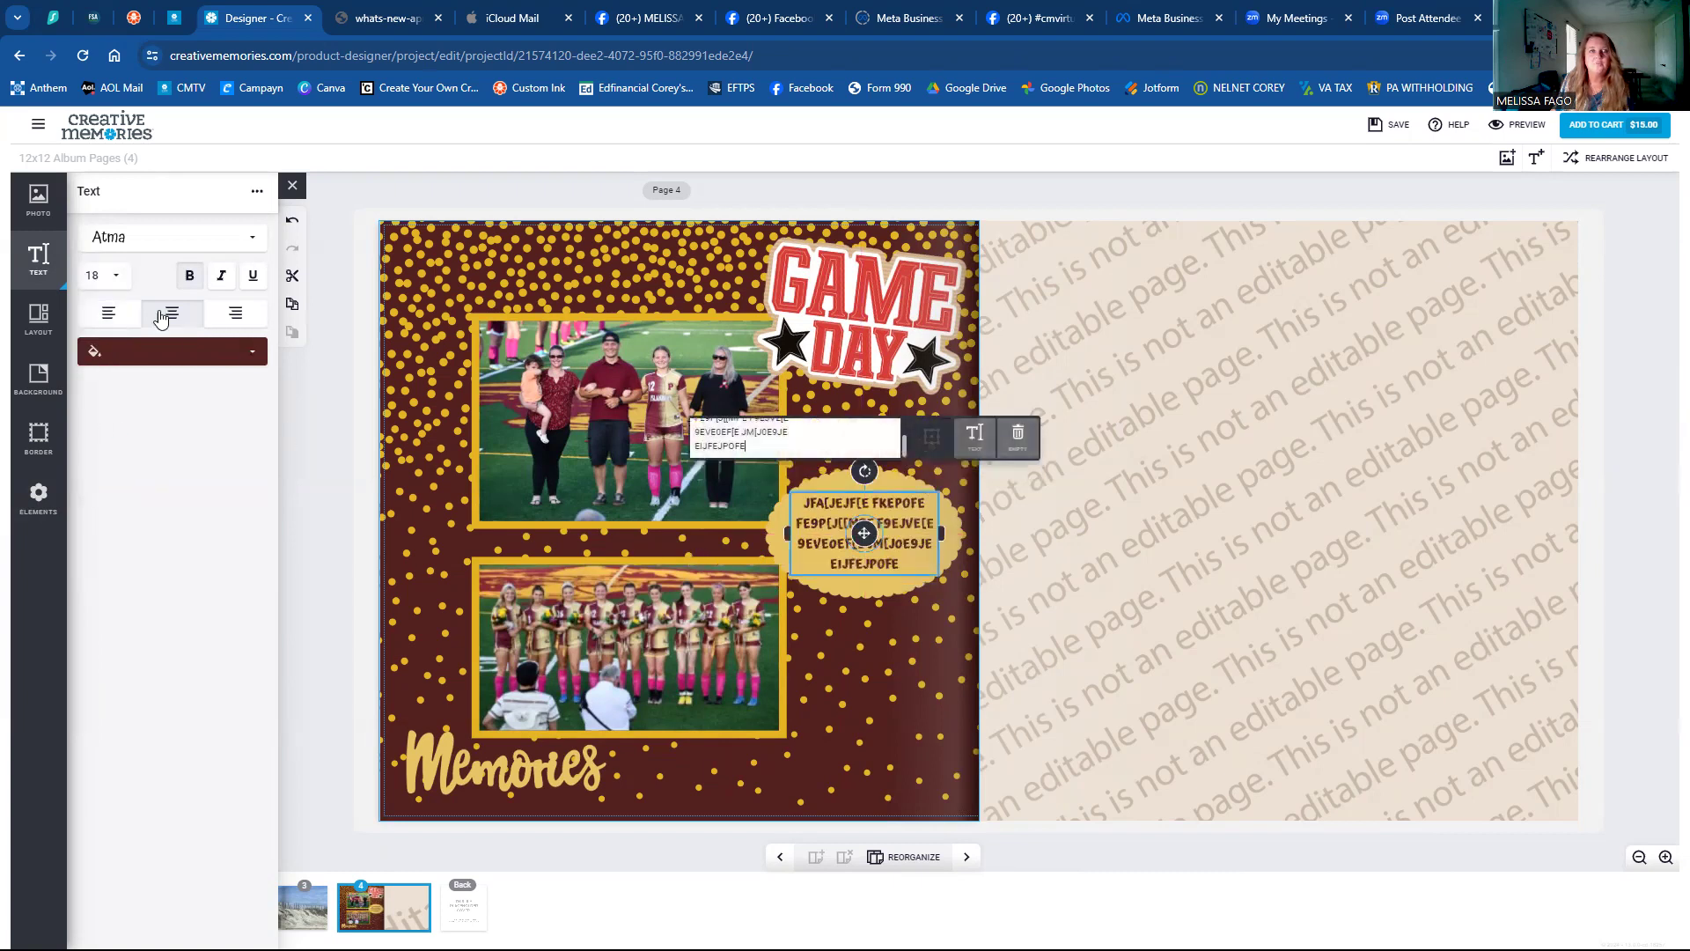
Browse the font list, keep Atma, and deselect the text.
click(121, 249)
scroll(170, 370, down, 5)
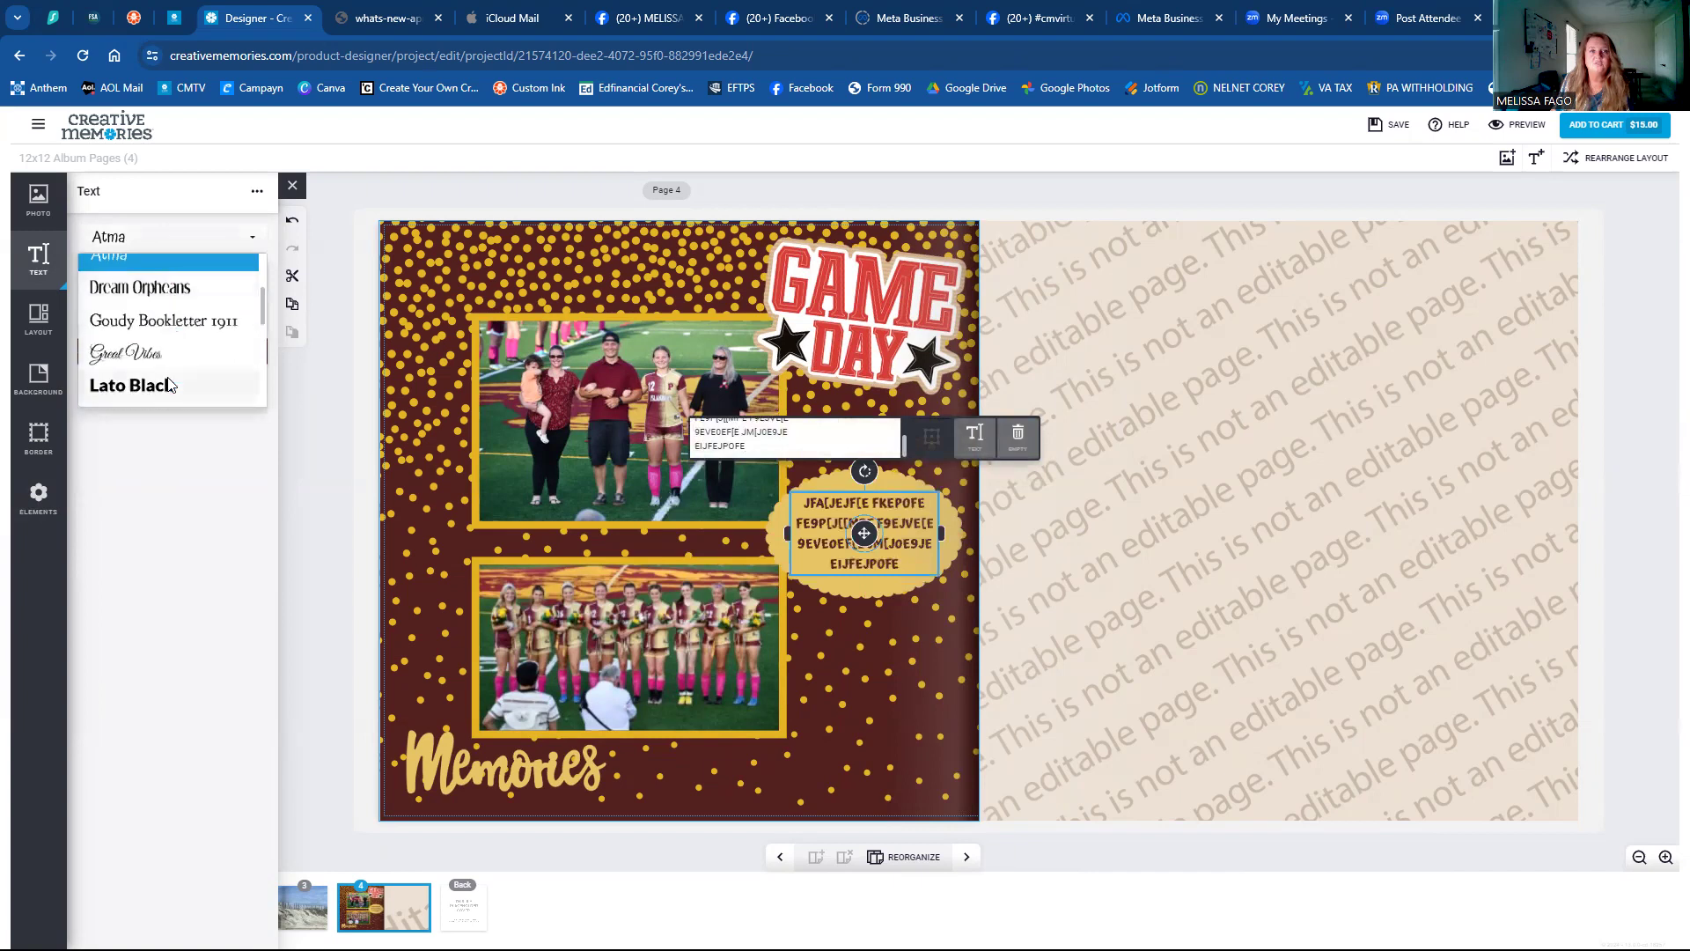
scroll(170, 388, down, 3)
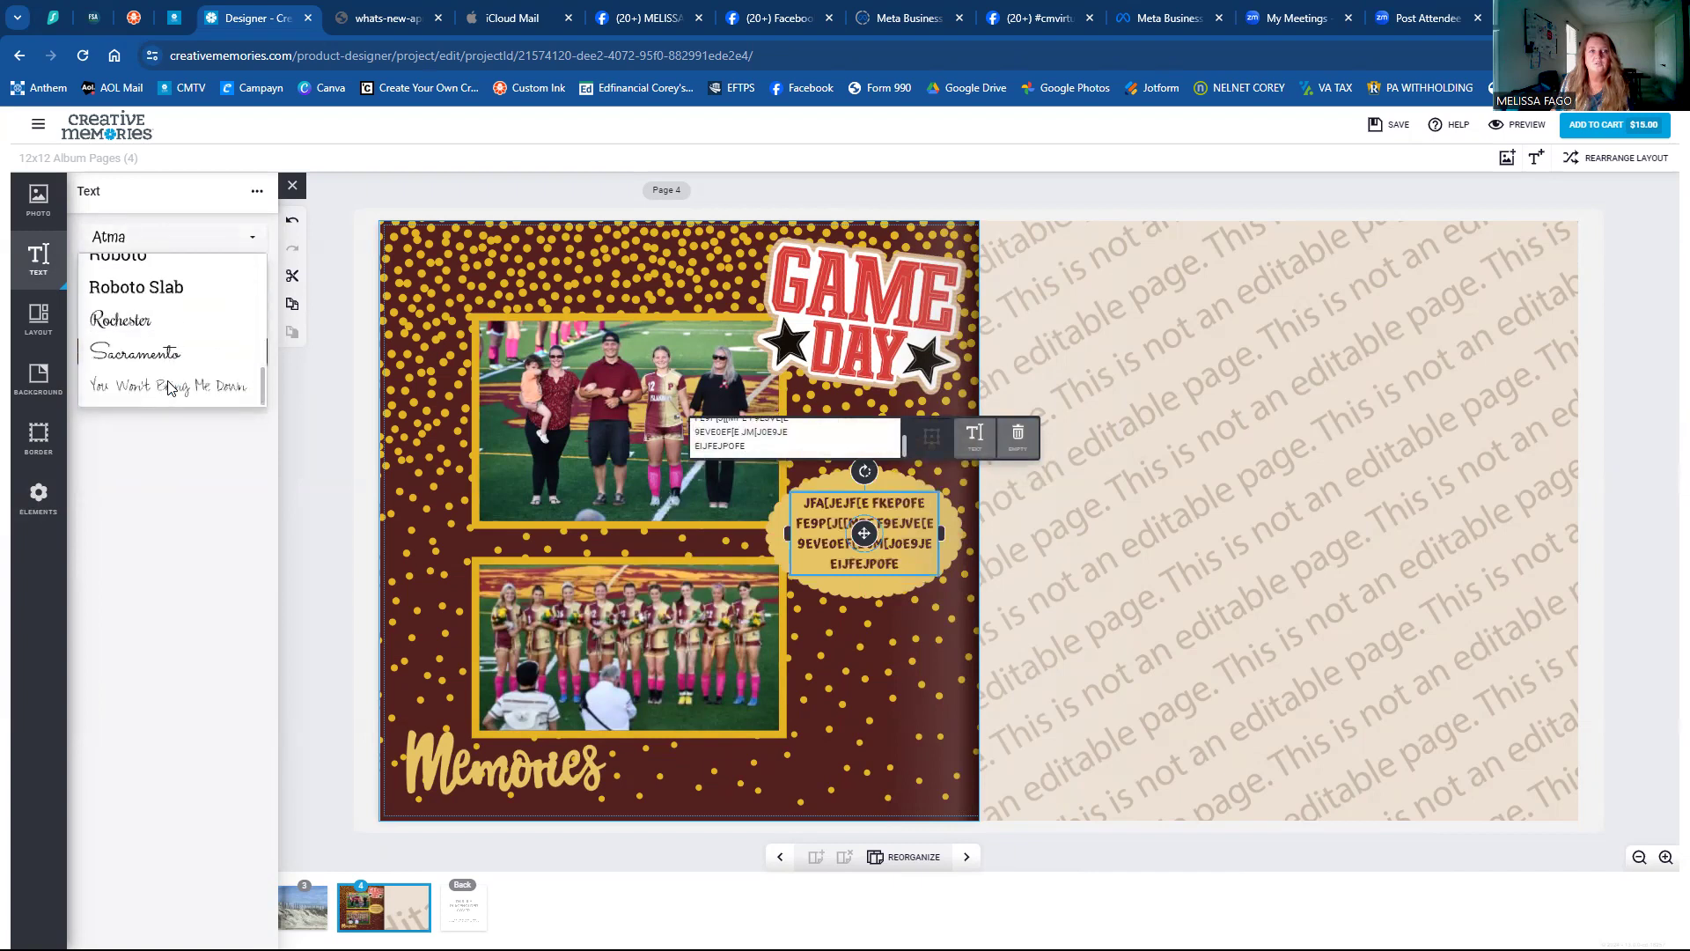
scroll(170, 387, up, 8)
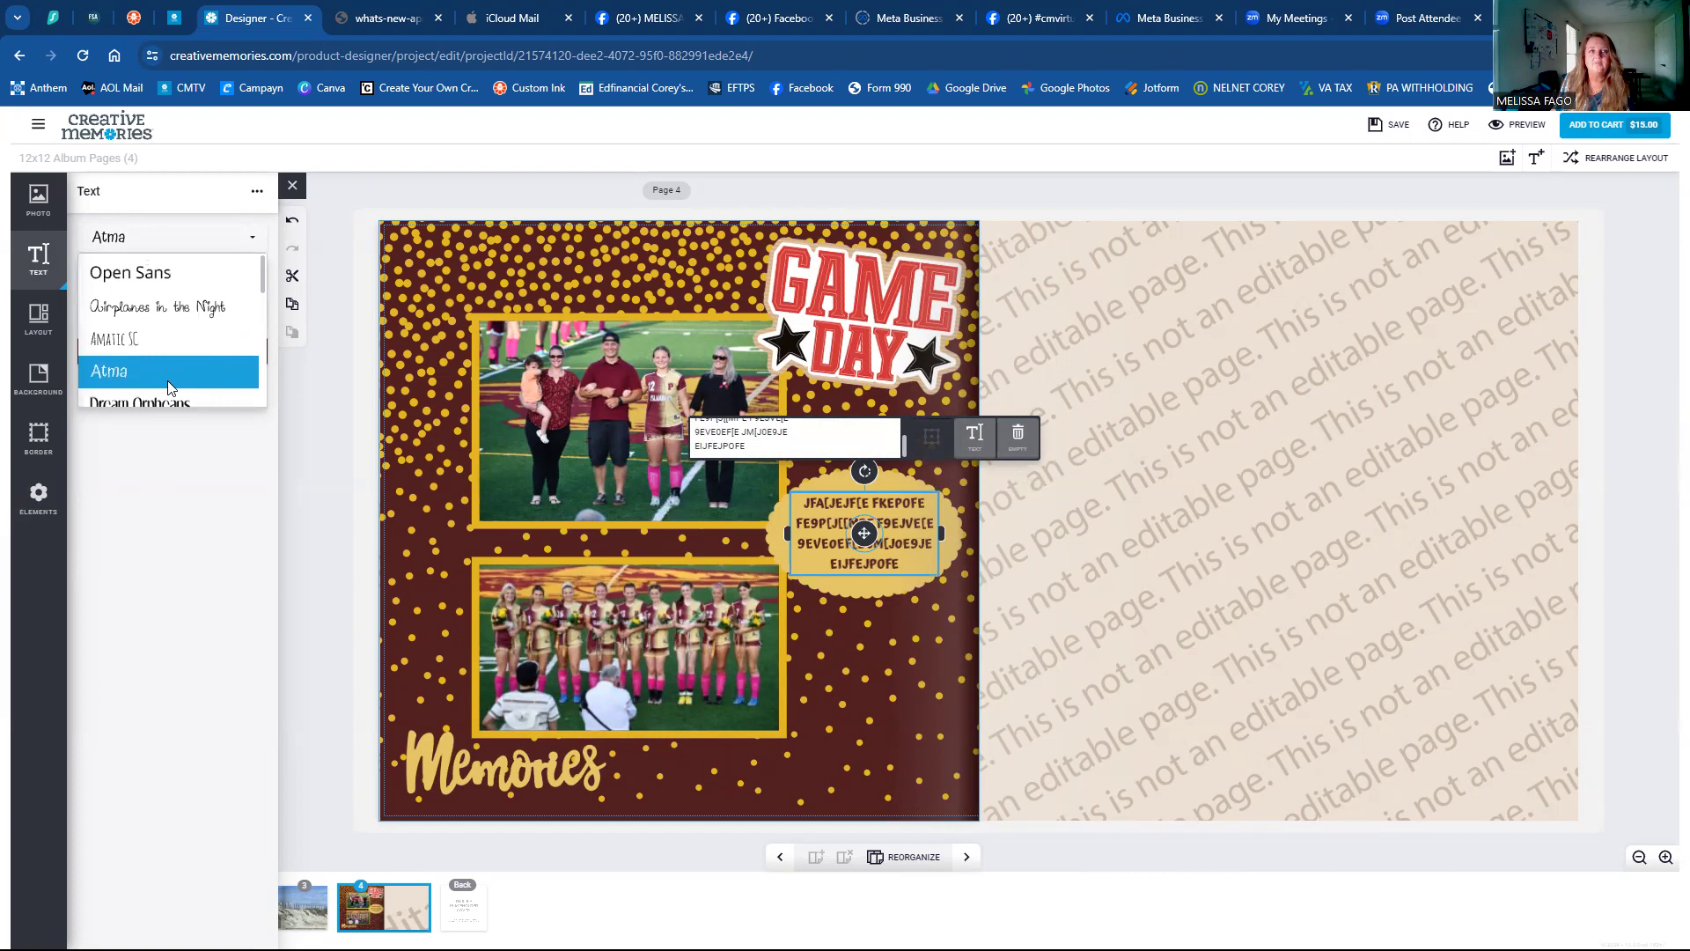
click(941, 656)
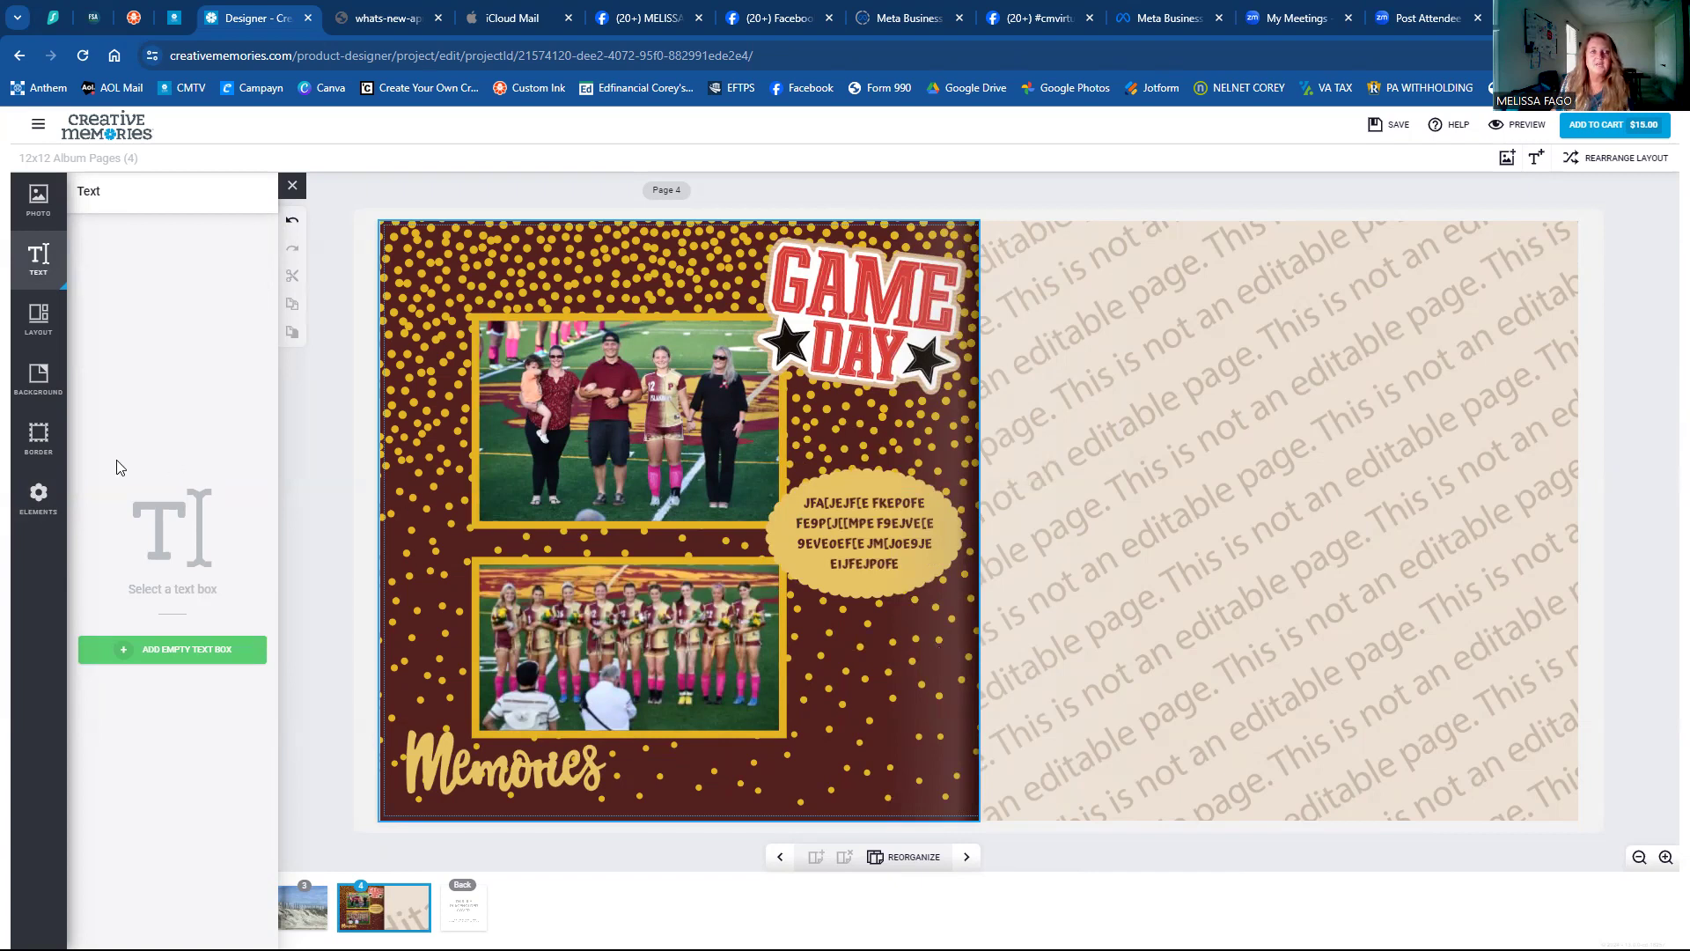
Open the Tonal Border Shapes element collection and switch to the pages 2–3 beach spread.
click(40, 495)
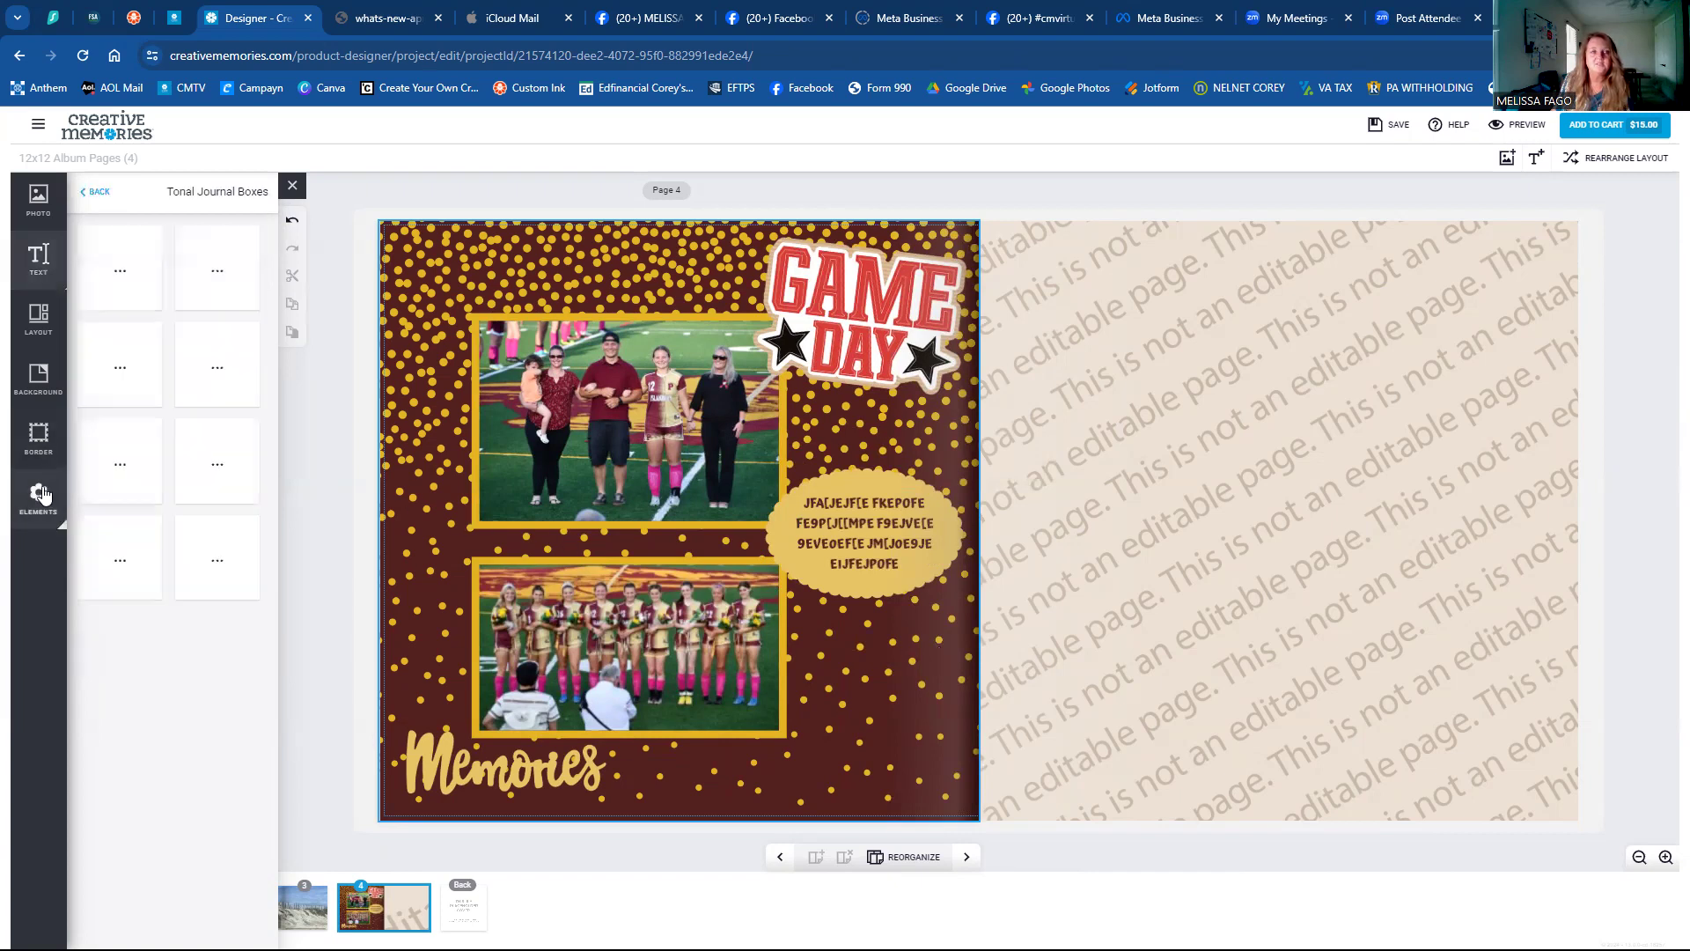
click(90, 193)
scroll(154, 475, down, 10)
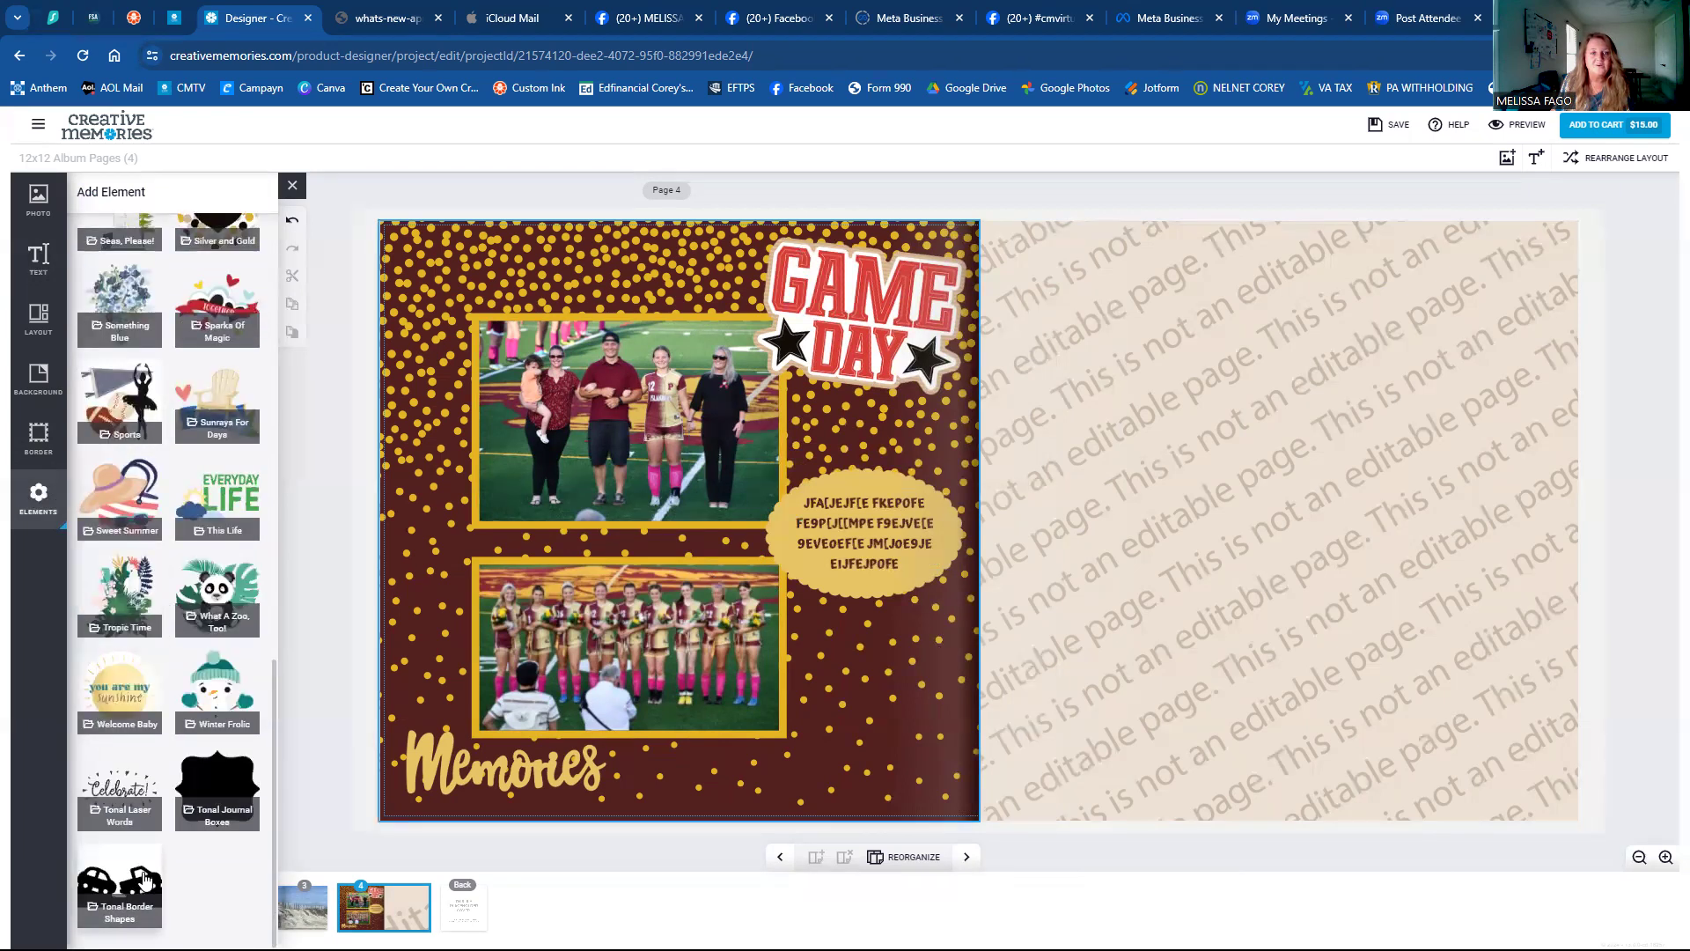
click(142, 876)
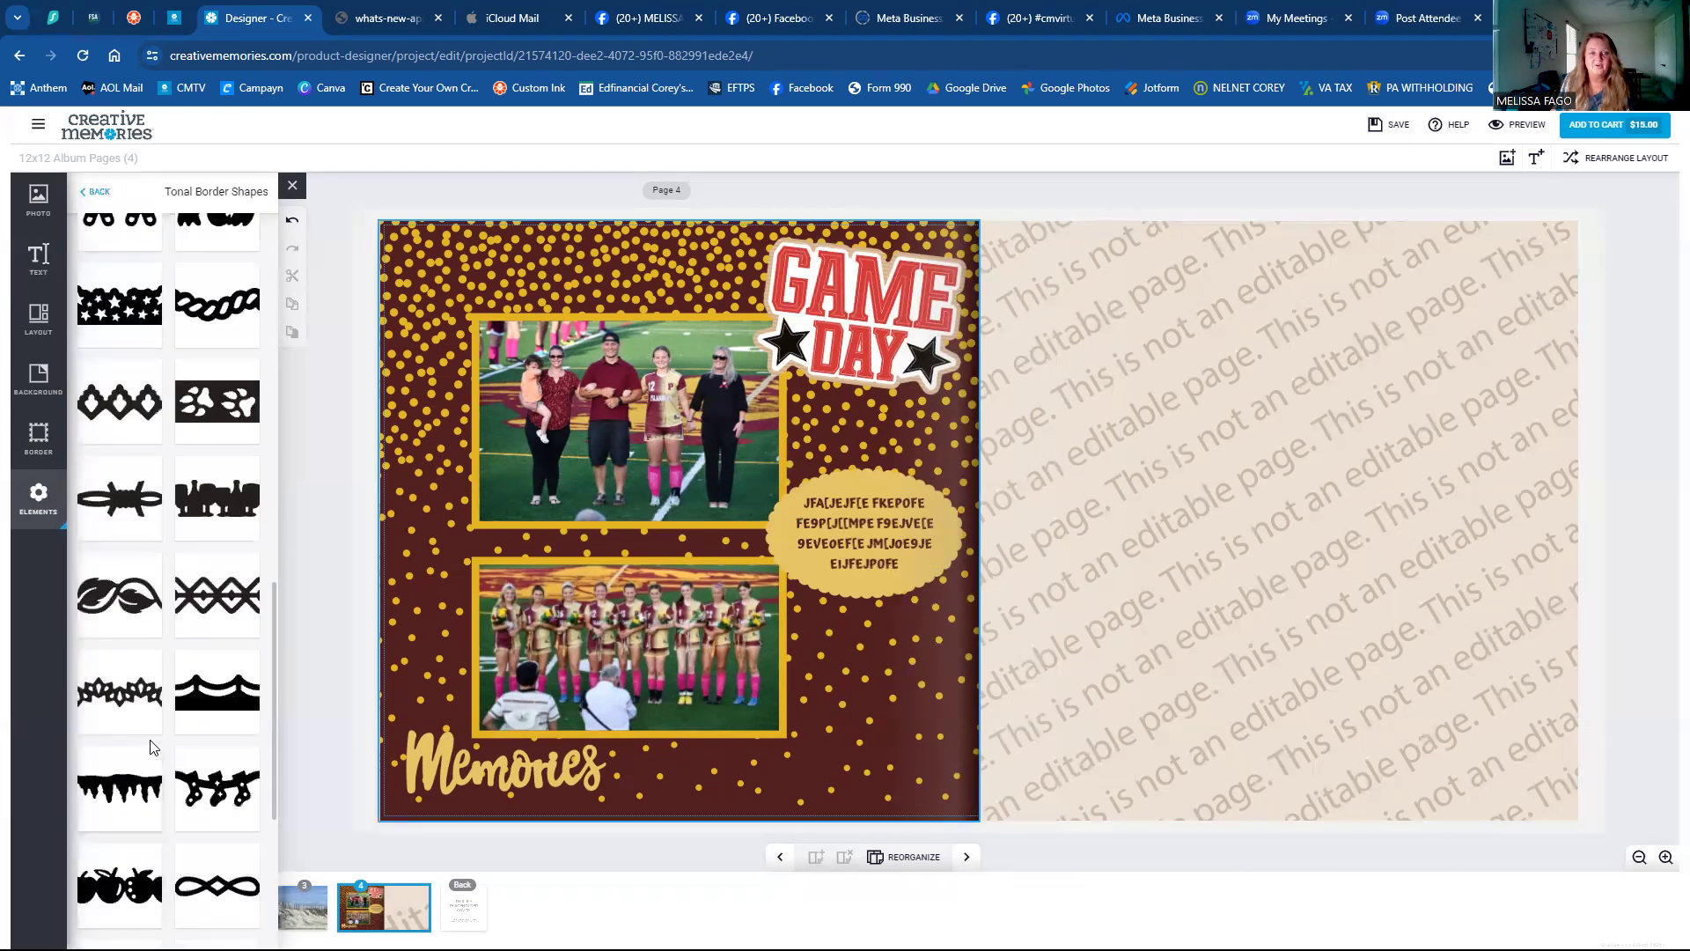
scroll(150, 766, up, 5)
scroll(152, 747, up, 5)
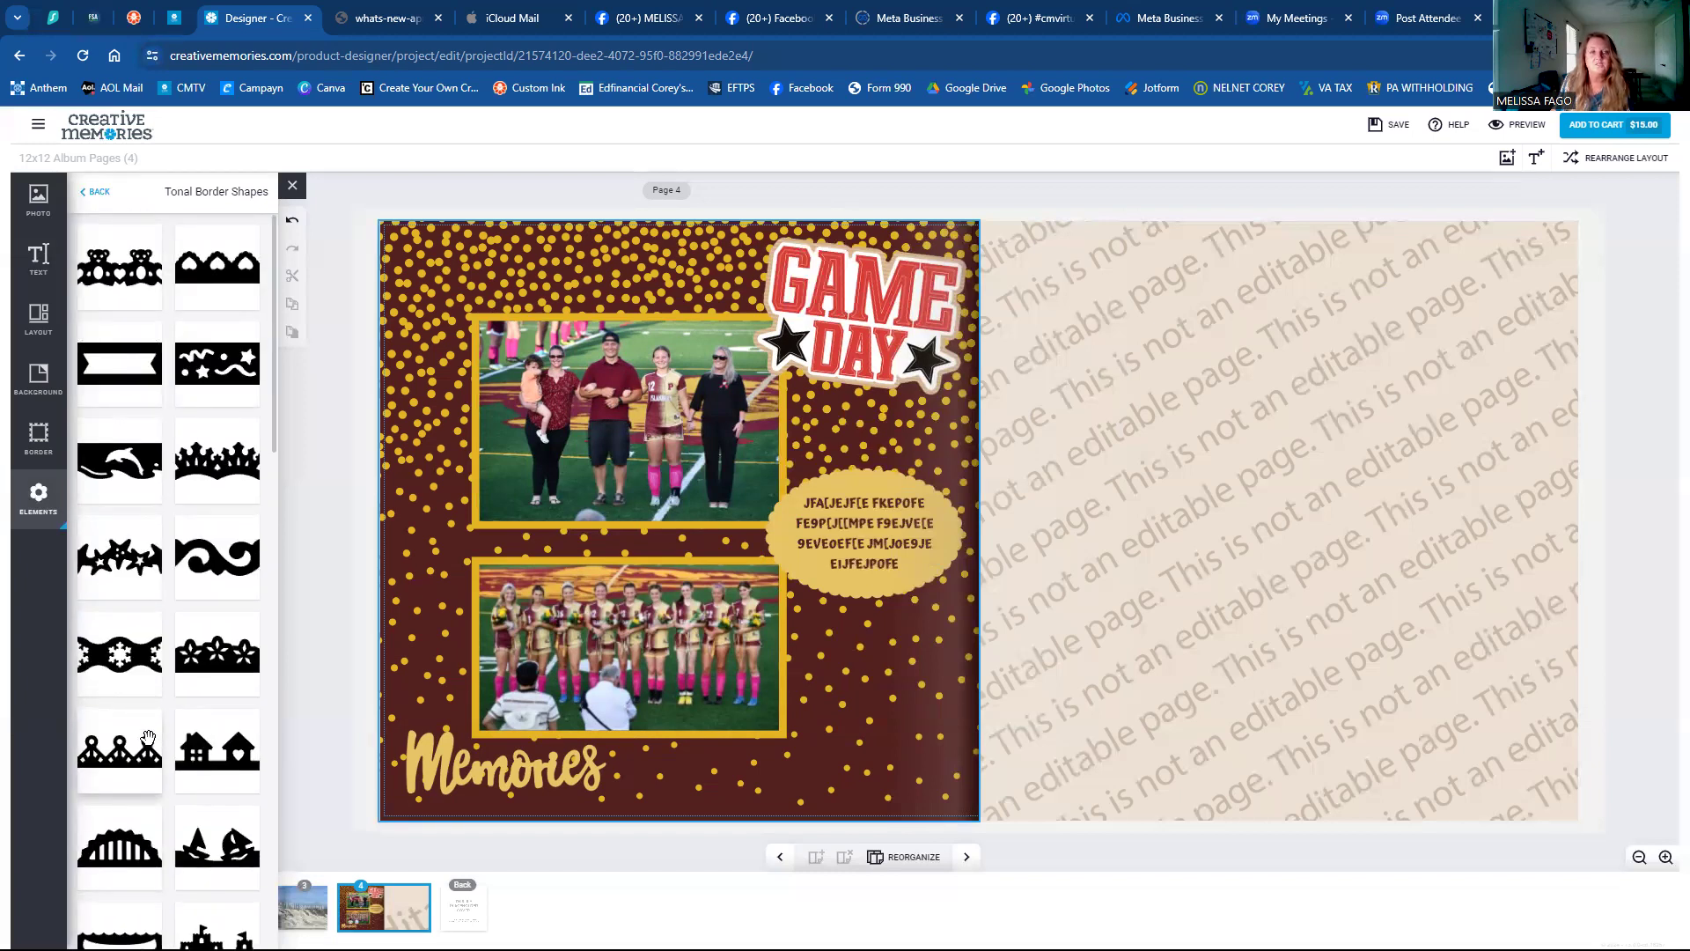
click(292, 912)
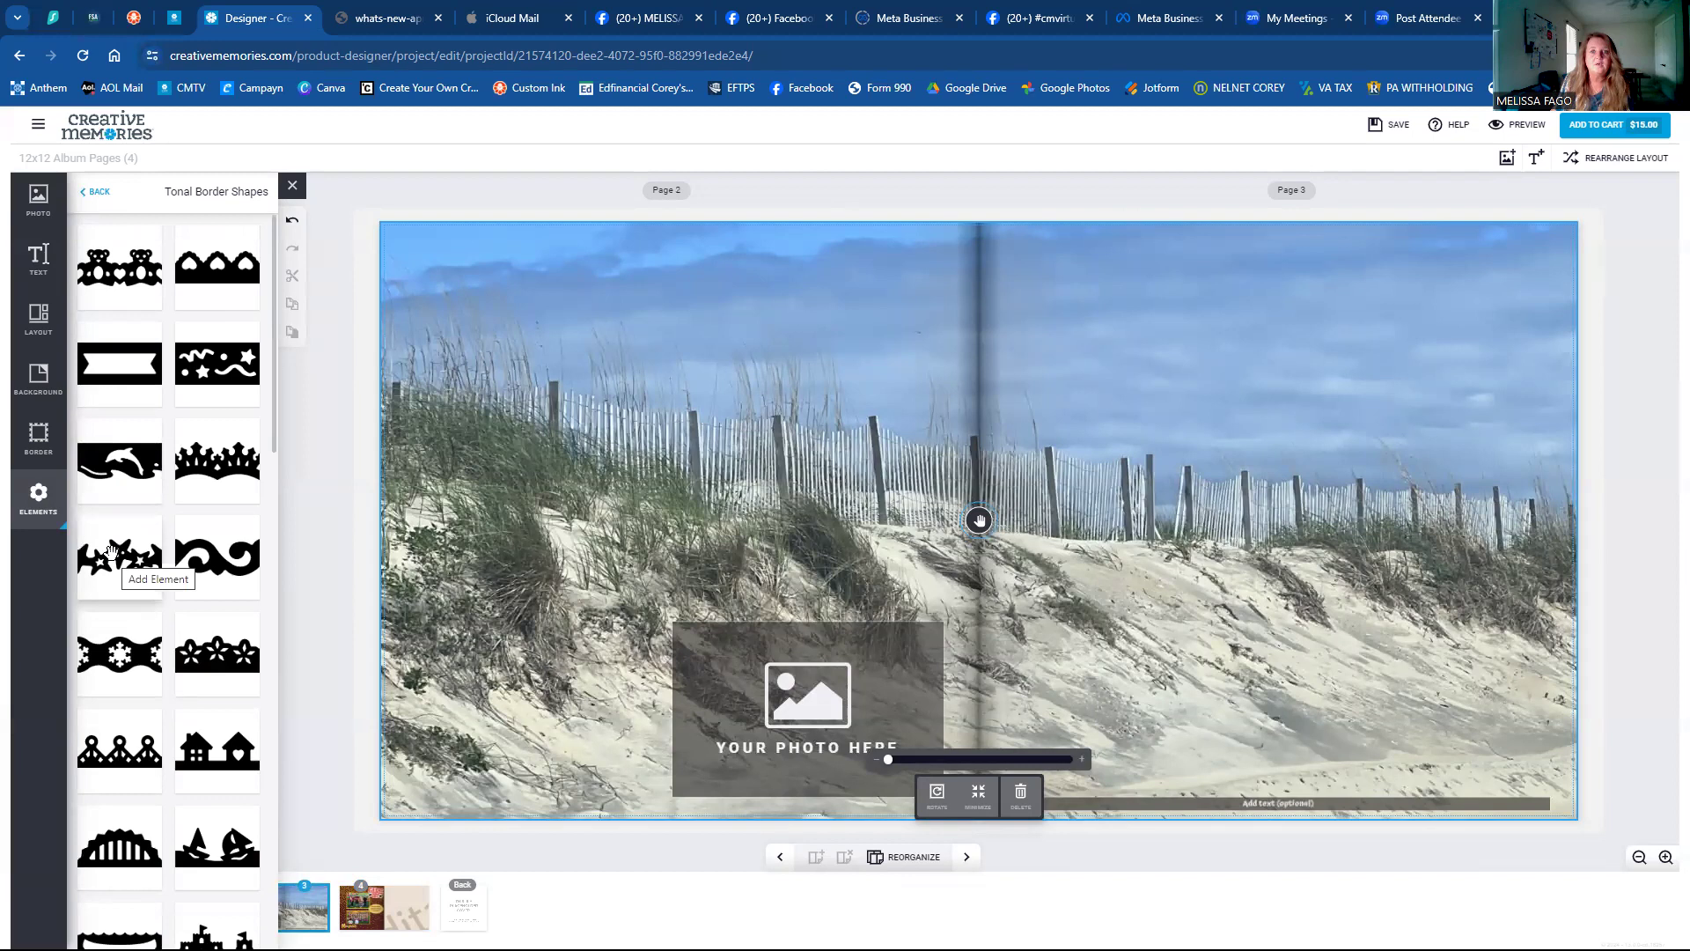
Add the star border to page 3, trying blue, dark brown and green before settling on light brown.
click(110, 552)
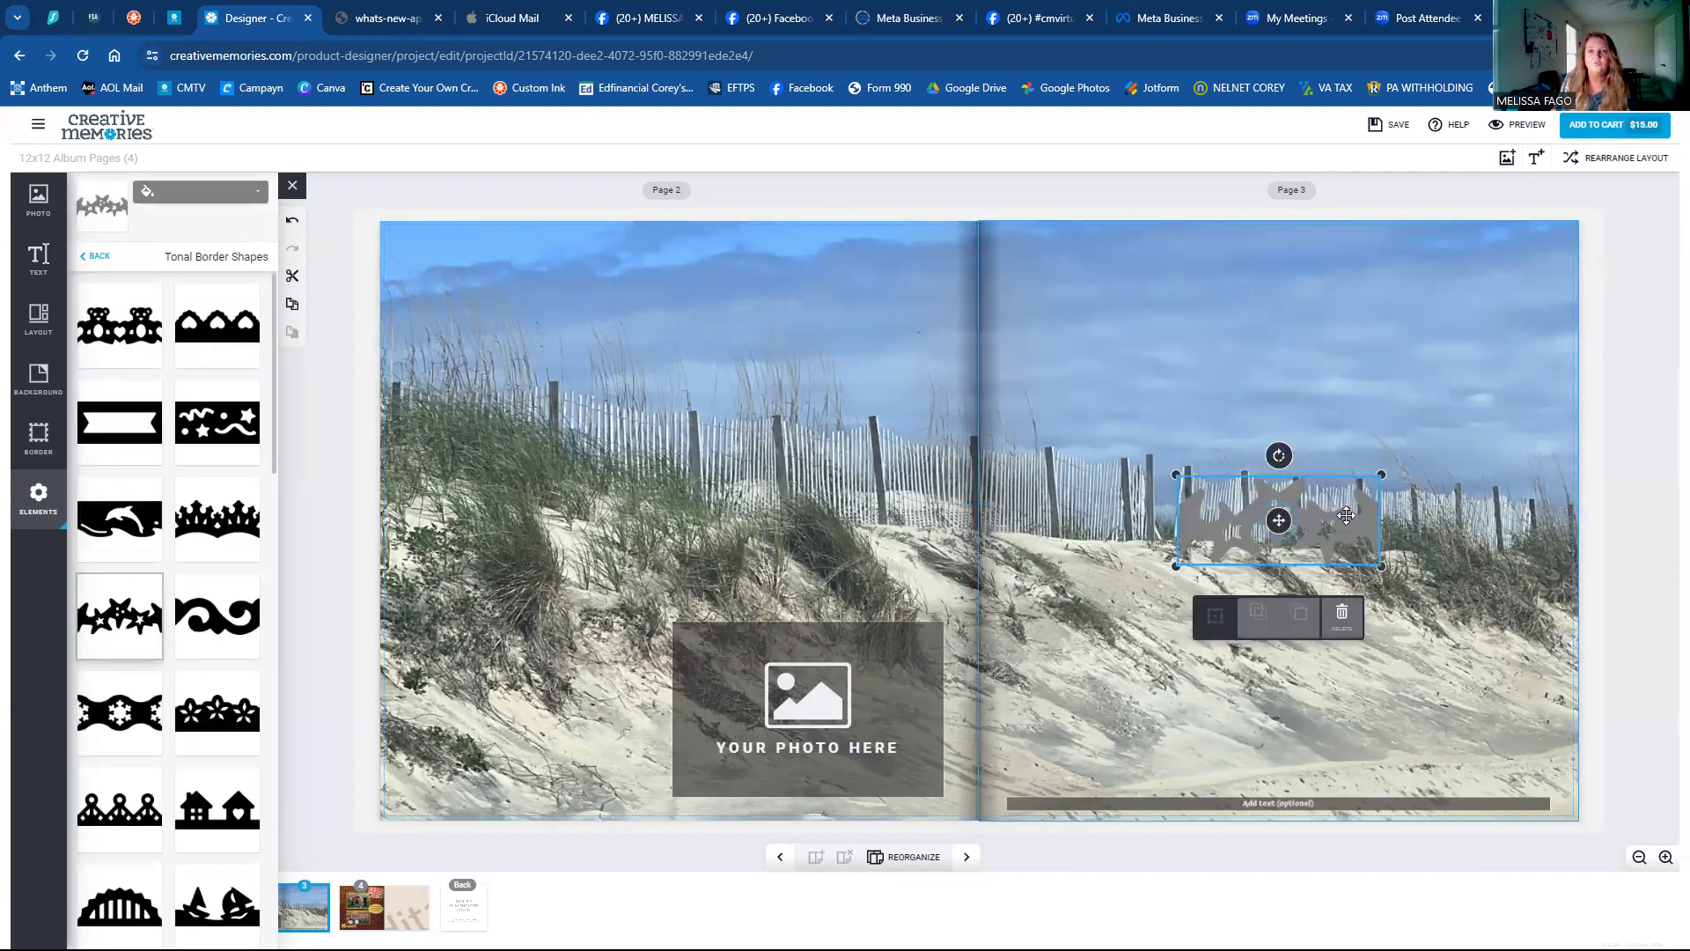
click(210, 209)
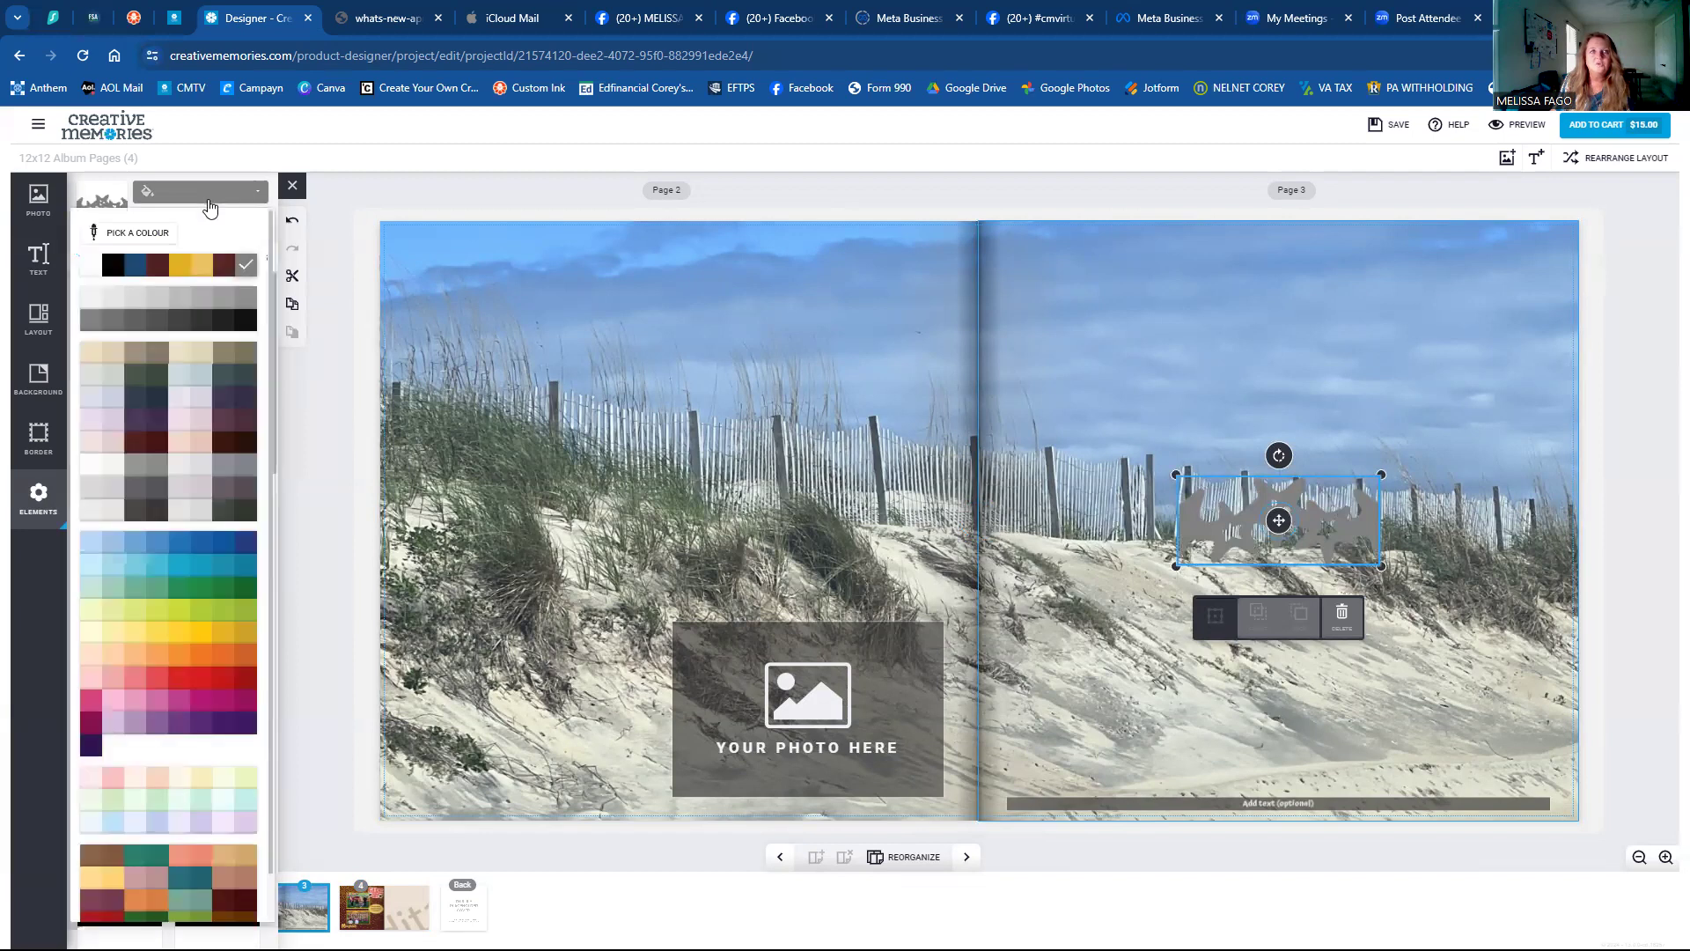
click(139, 274)
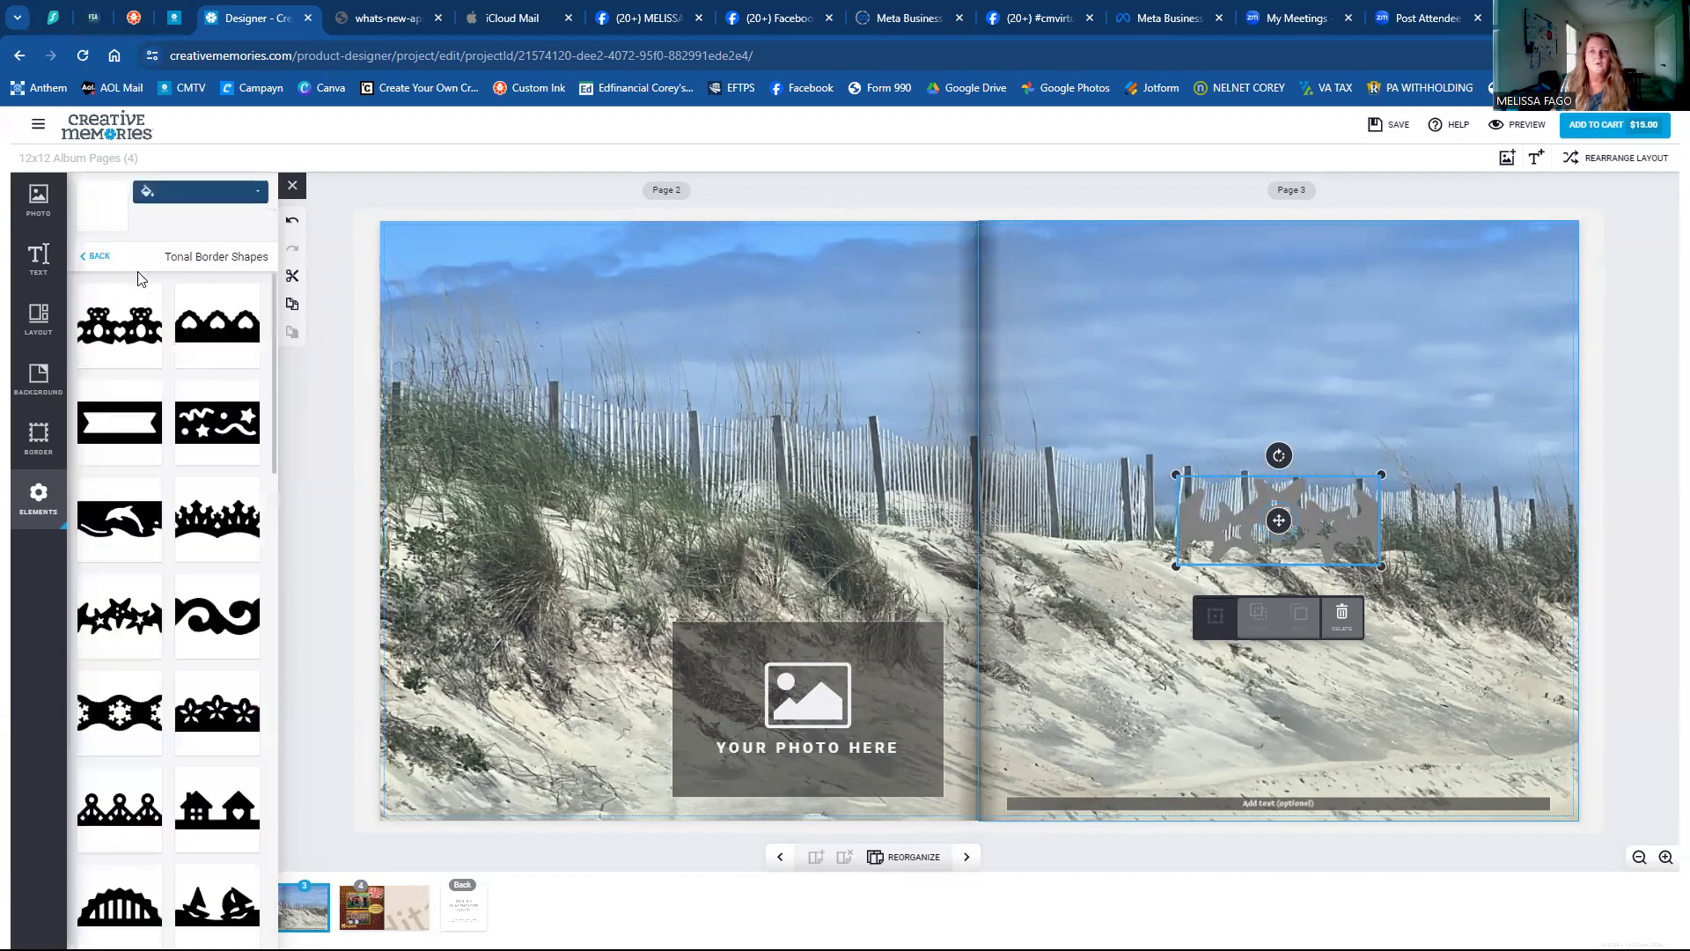
click(157, 192)
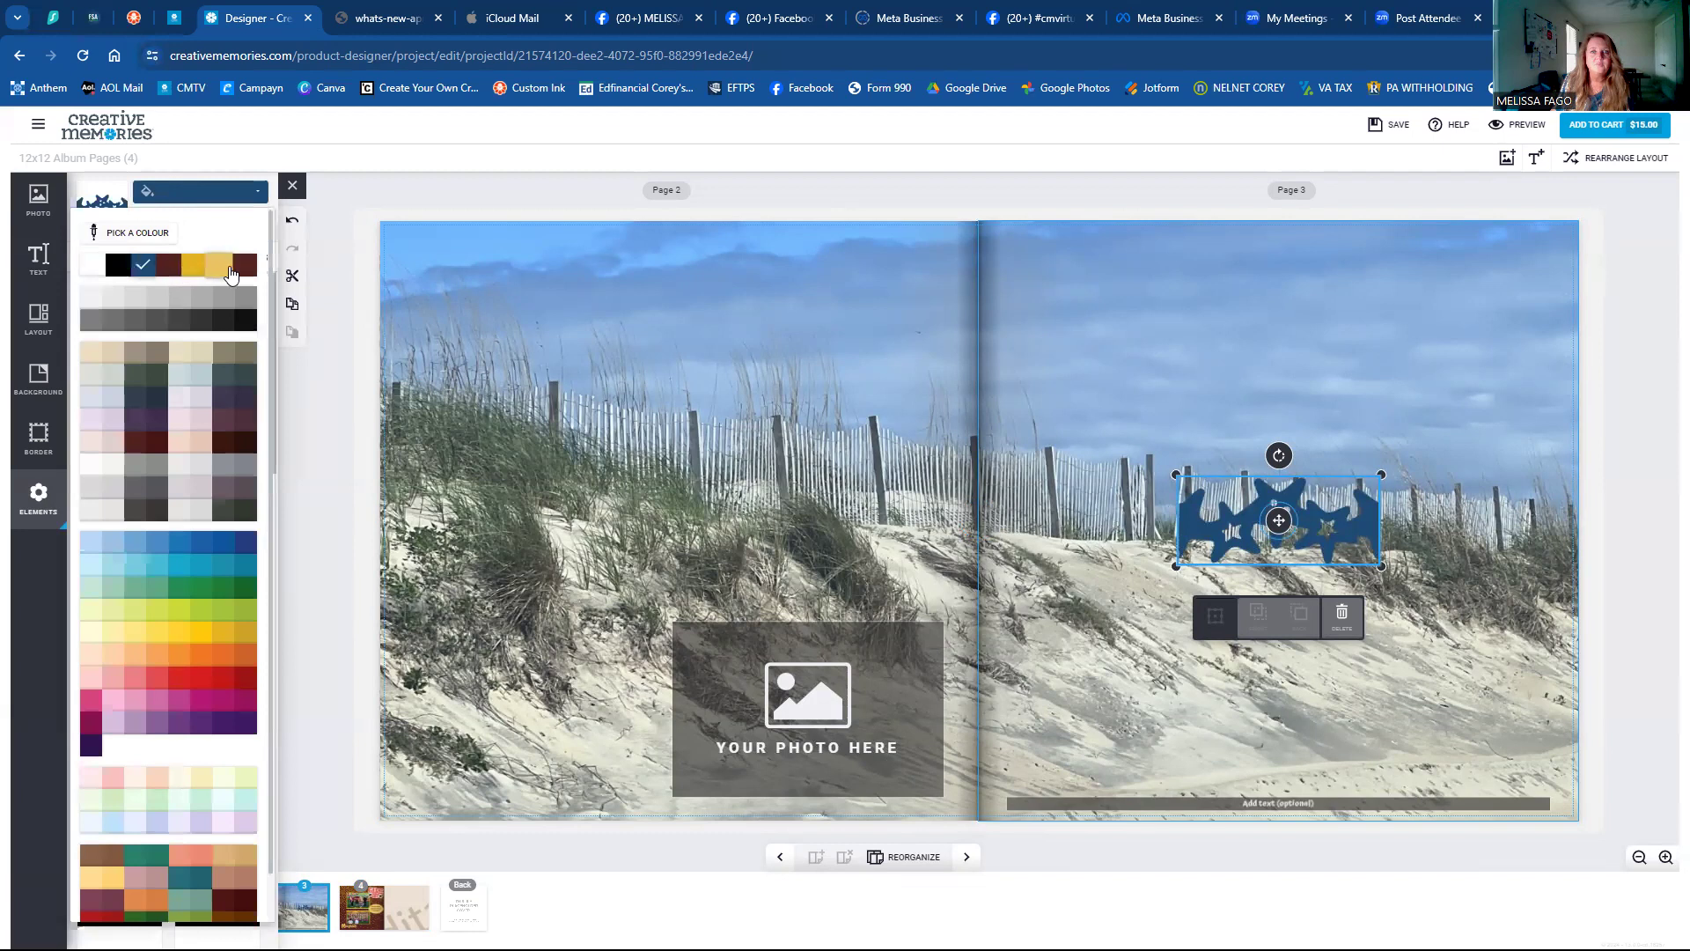
click(220, 439)
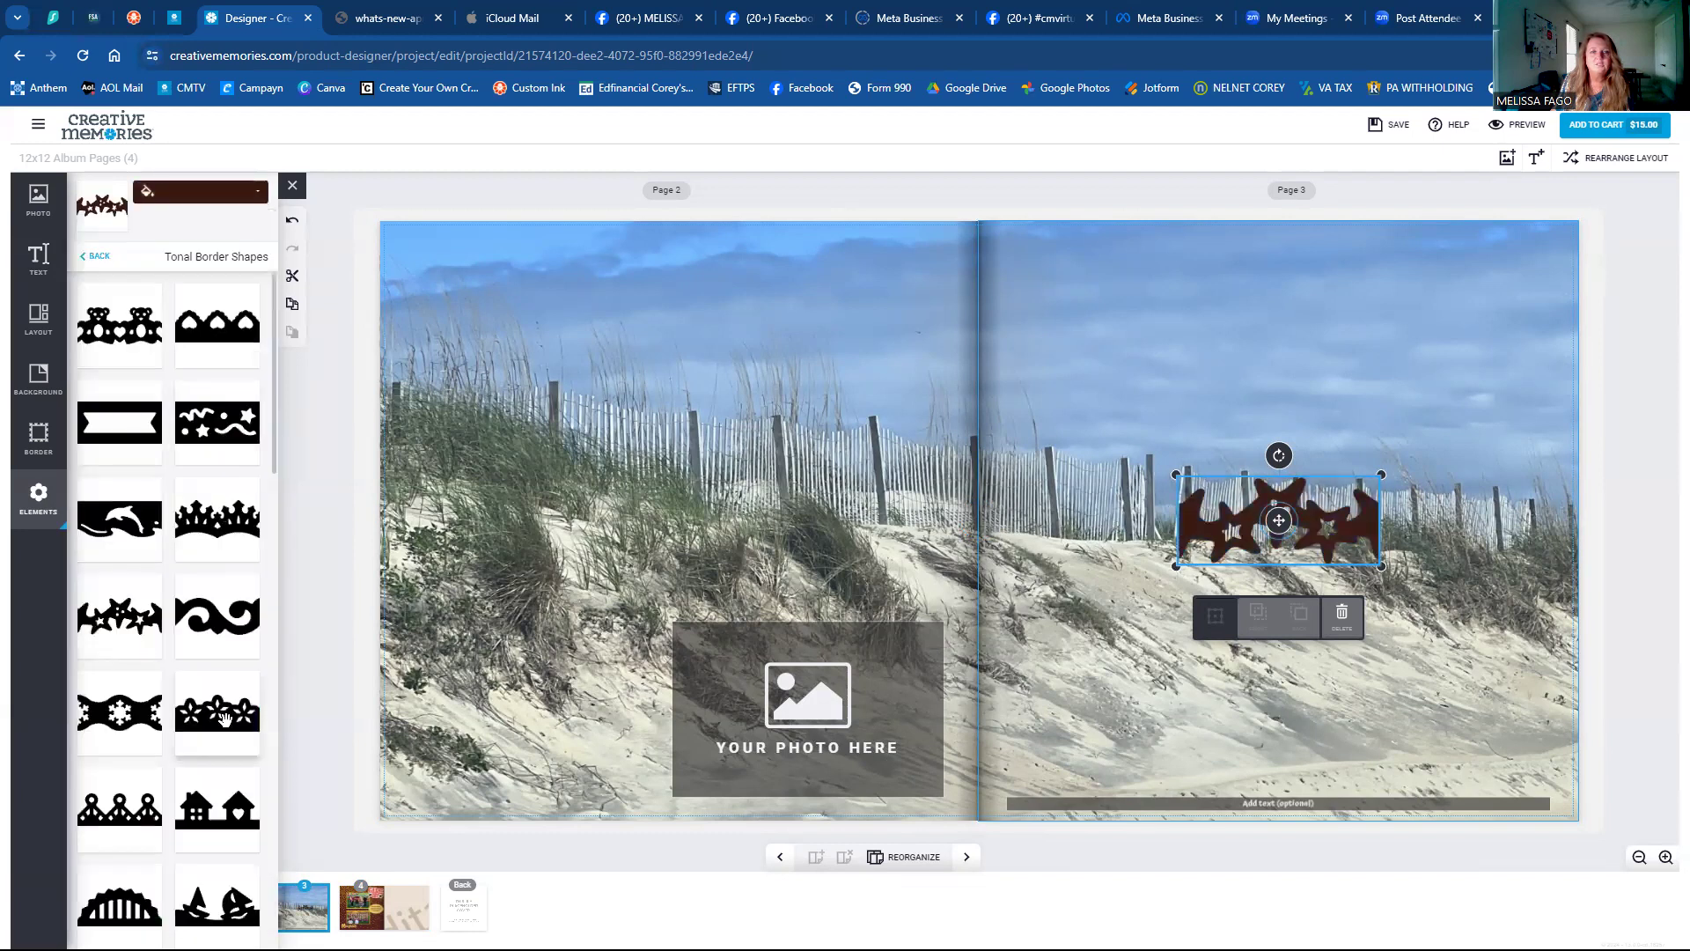
click(195, 204)
scroll(152, 700, down, 1)
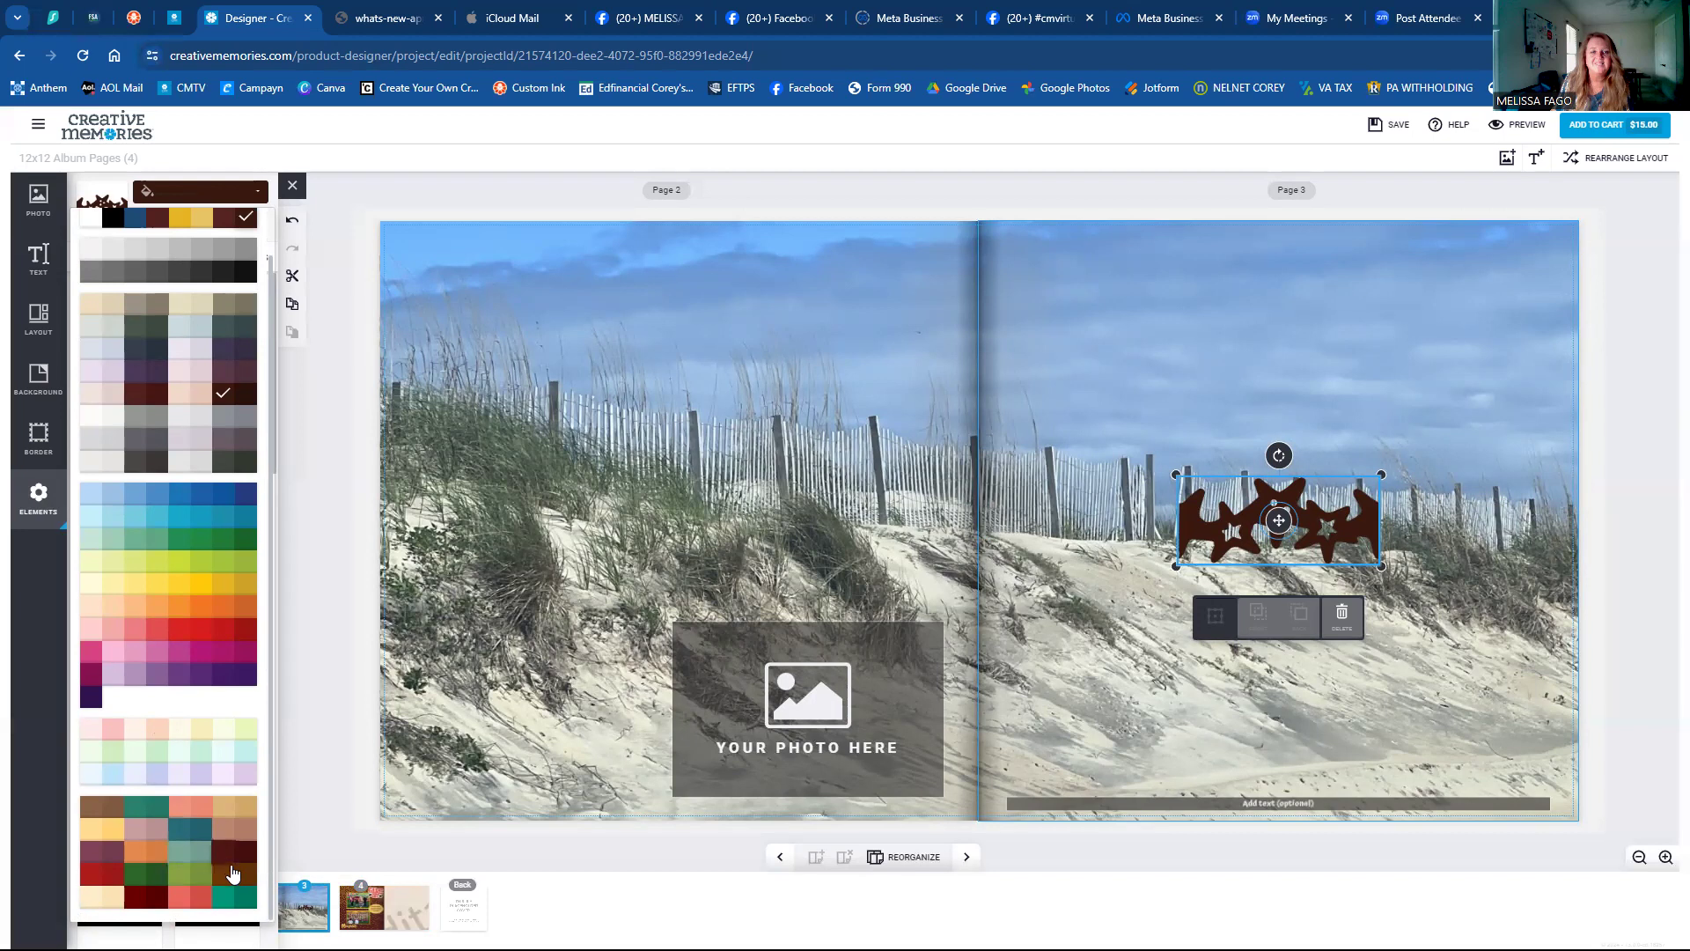
click(203, 874)
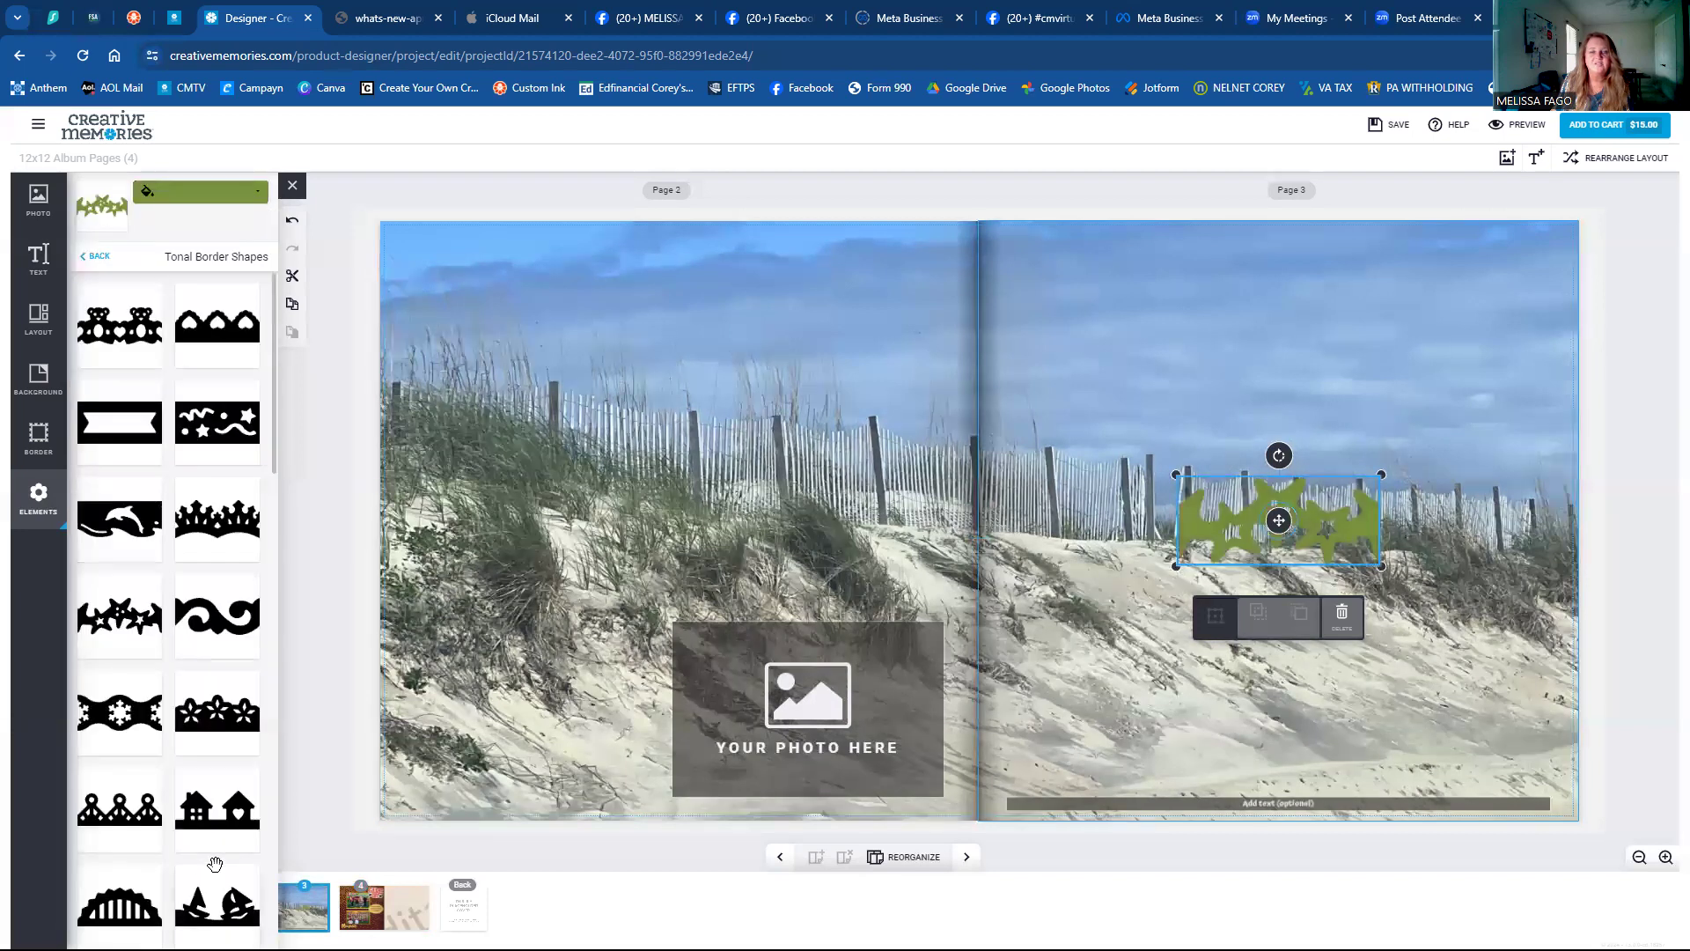
click(211, 191)
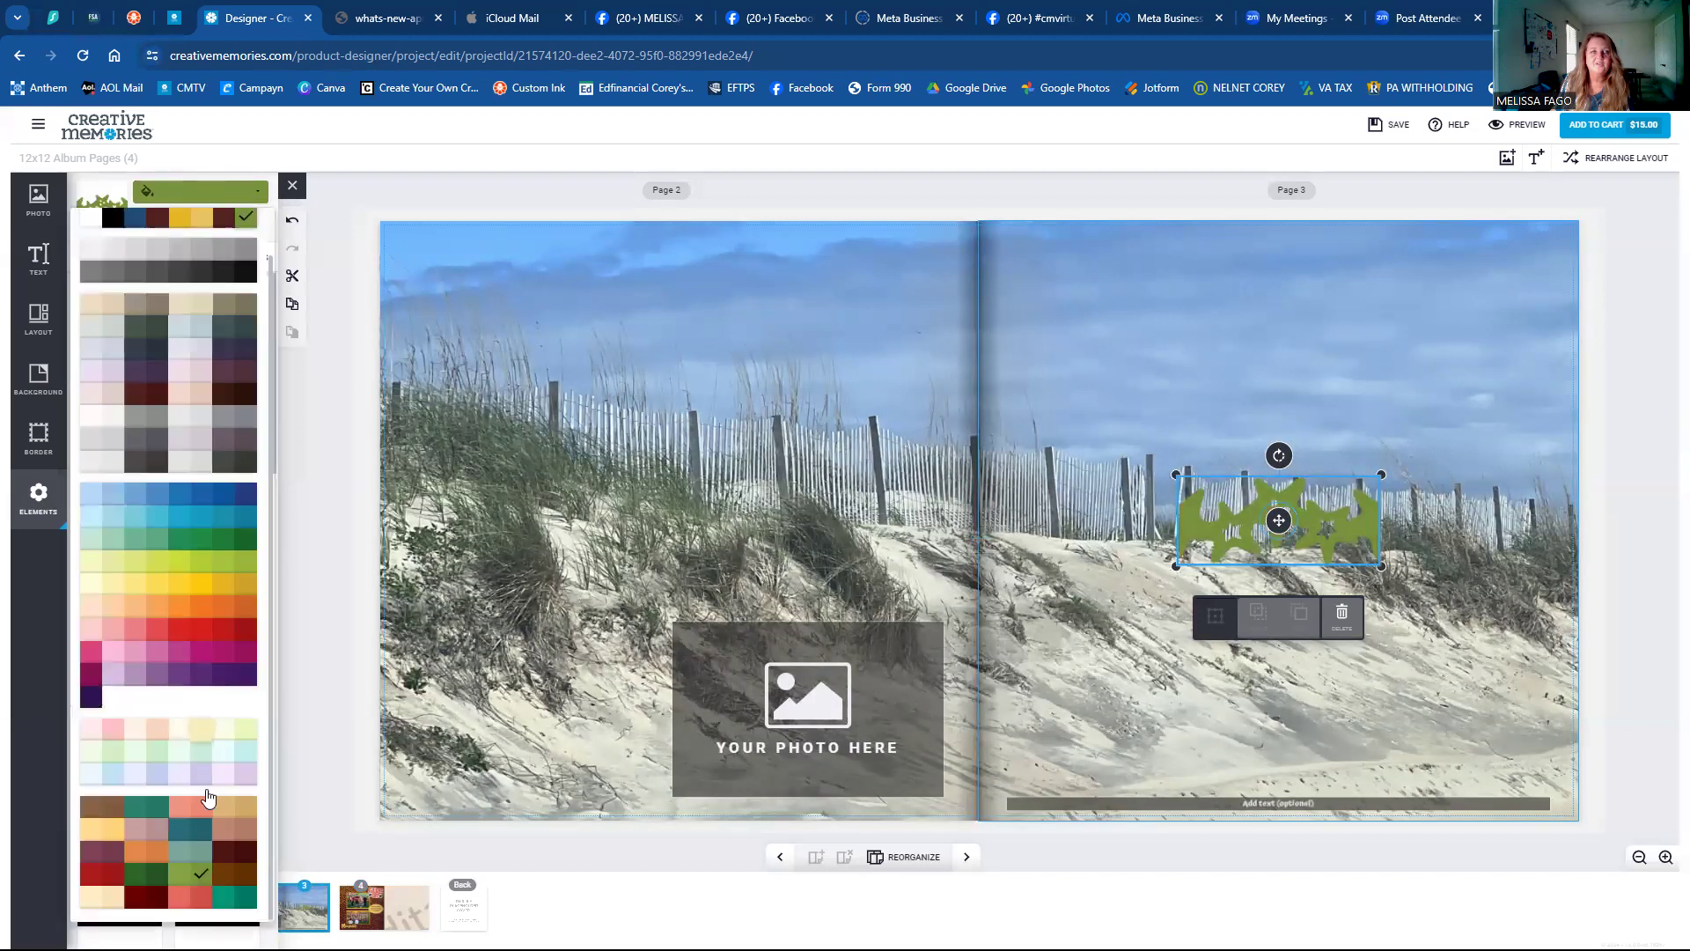
click(224, 877)
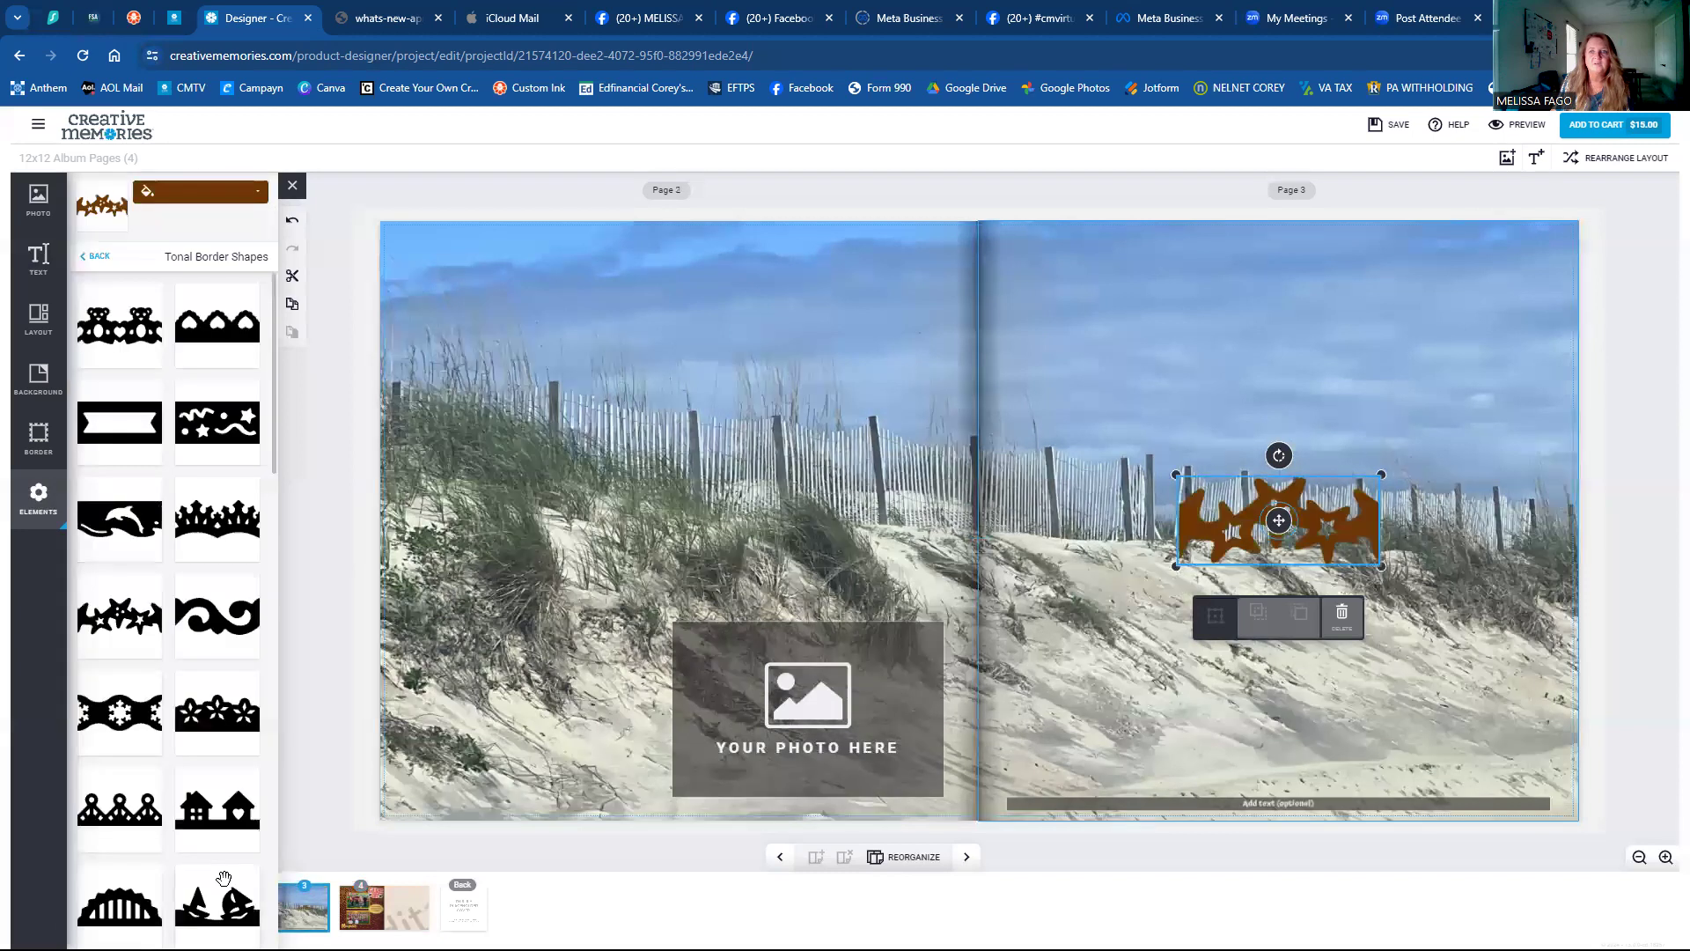
drag(1289, 517, 1487, 755)
Shrink the brown star border at page 3's bottom right and place a pasted copy to its left.
click(1426, 691)
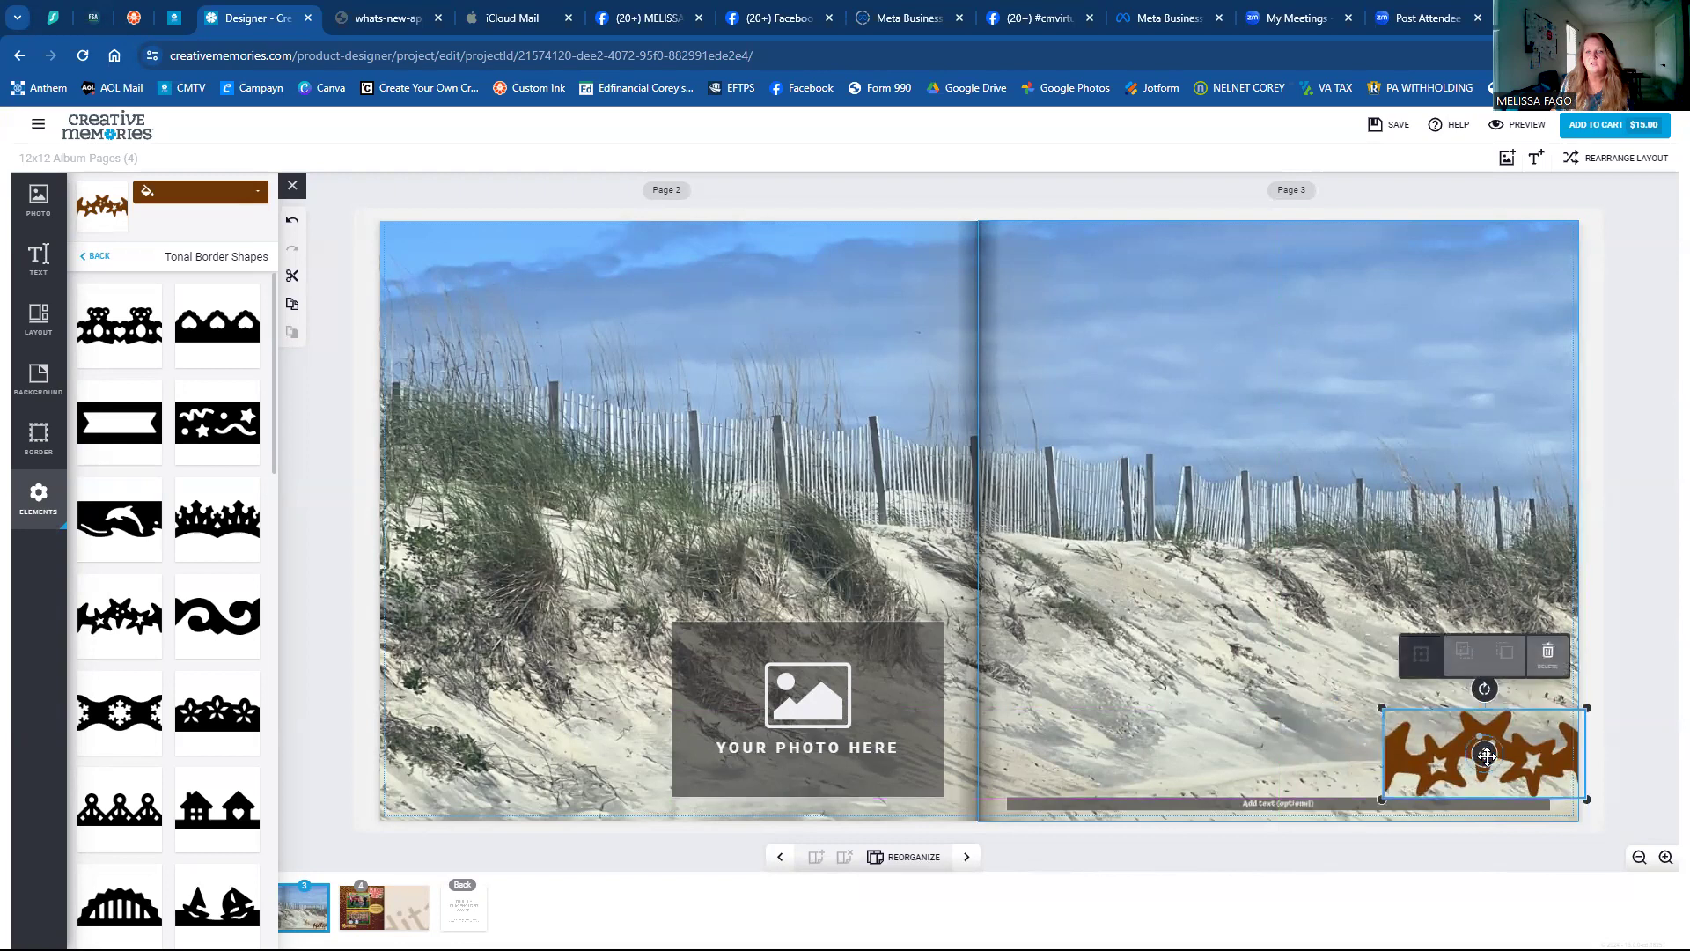
drag(1379, 708, 1423, 747)
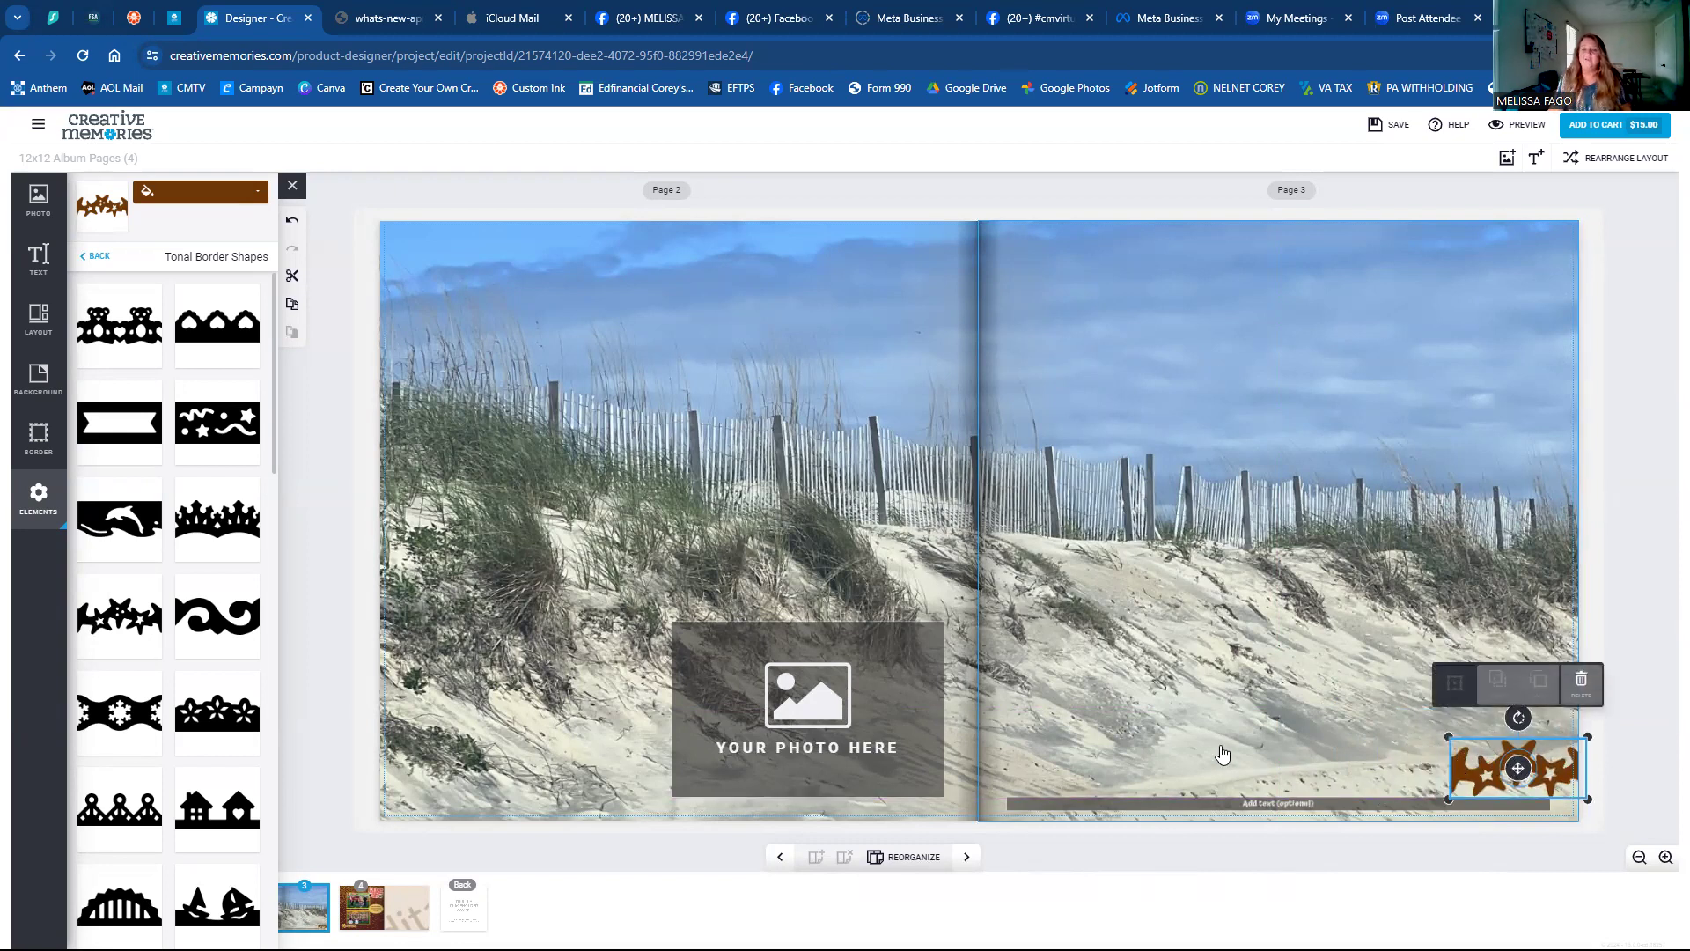
click(292, 303)
click(292, 332)
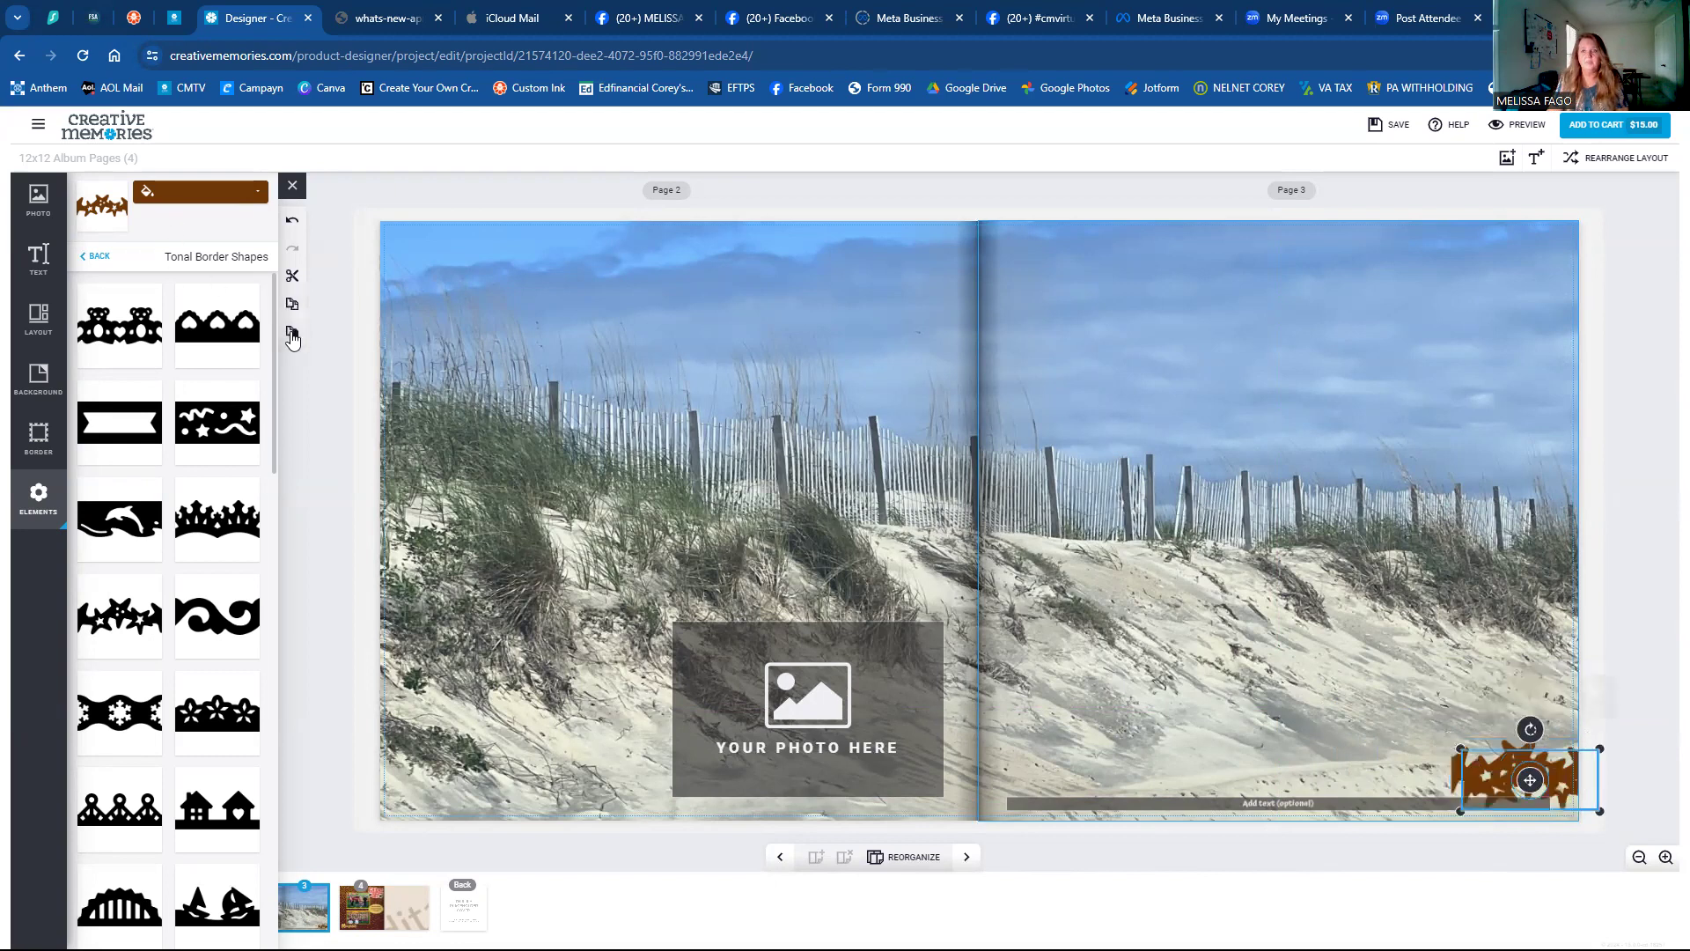
drag(1533, 779, 1392, 768)
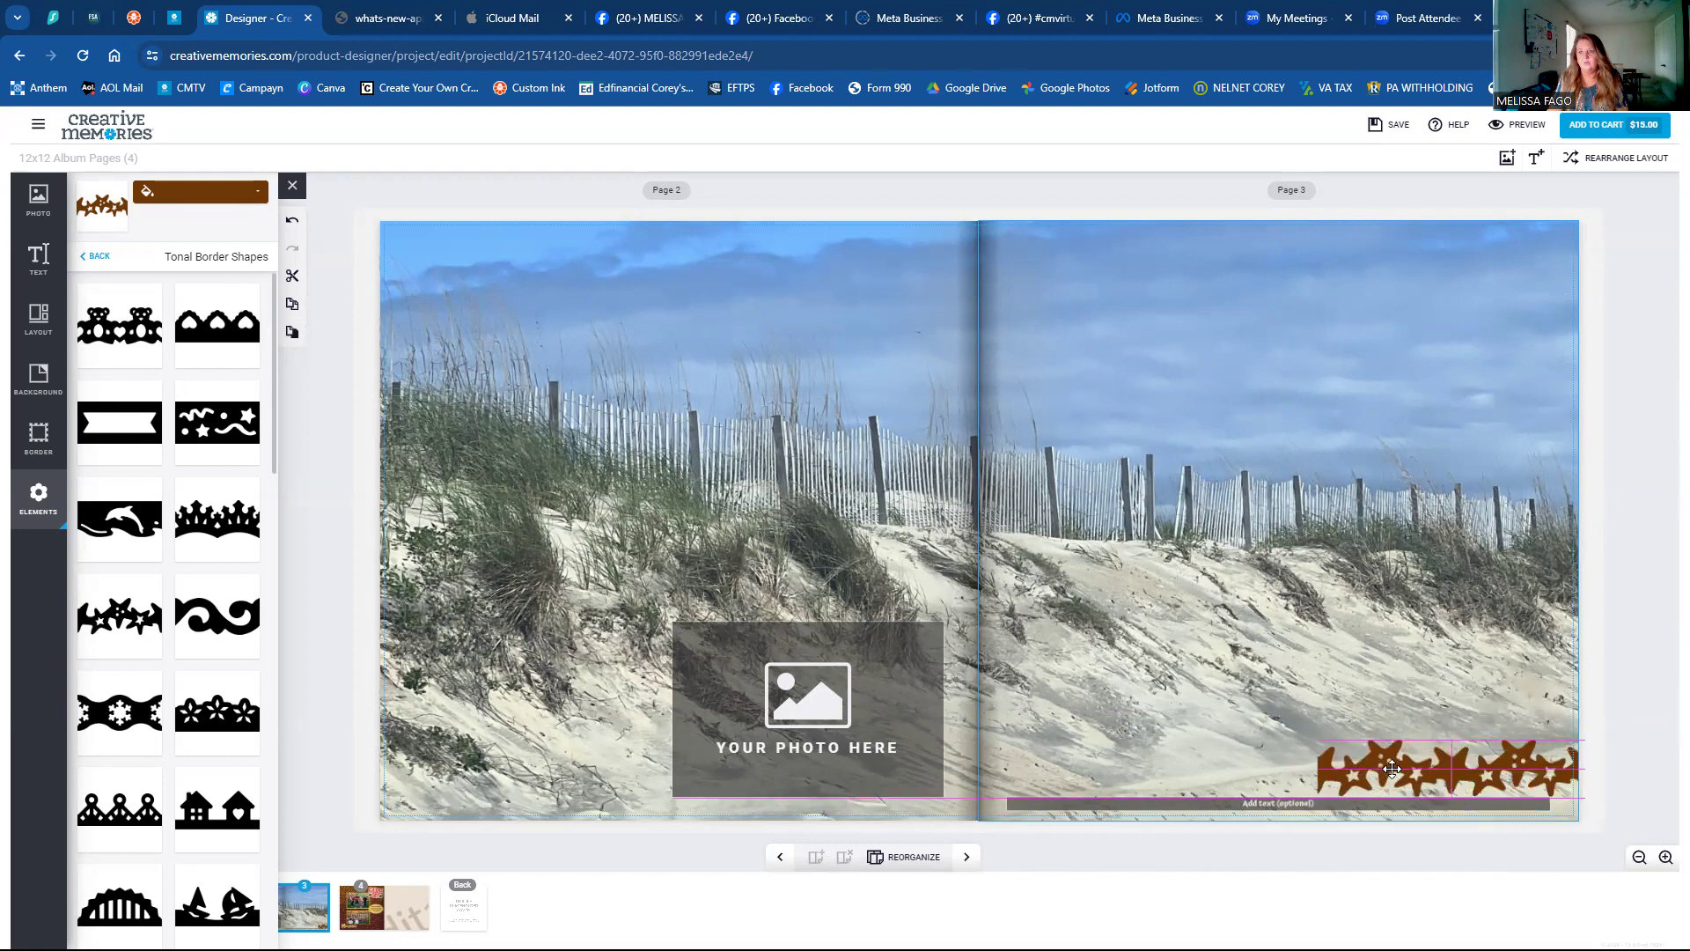
Paste three more star border copies and line them up leftward along page 3's bottom.
drag(1392, 769, 1389, 769)
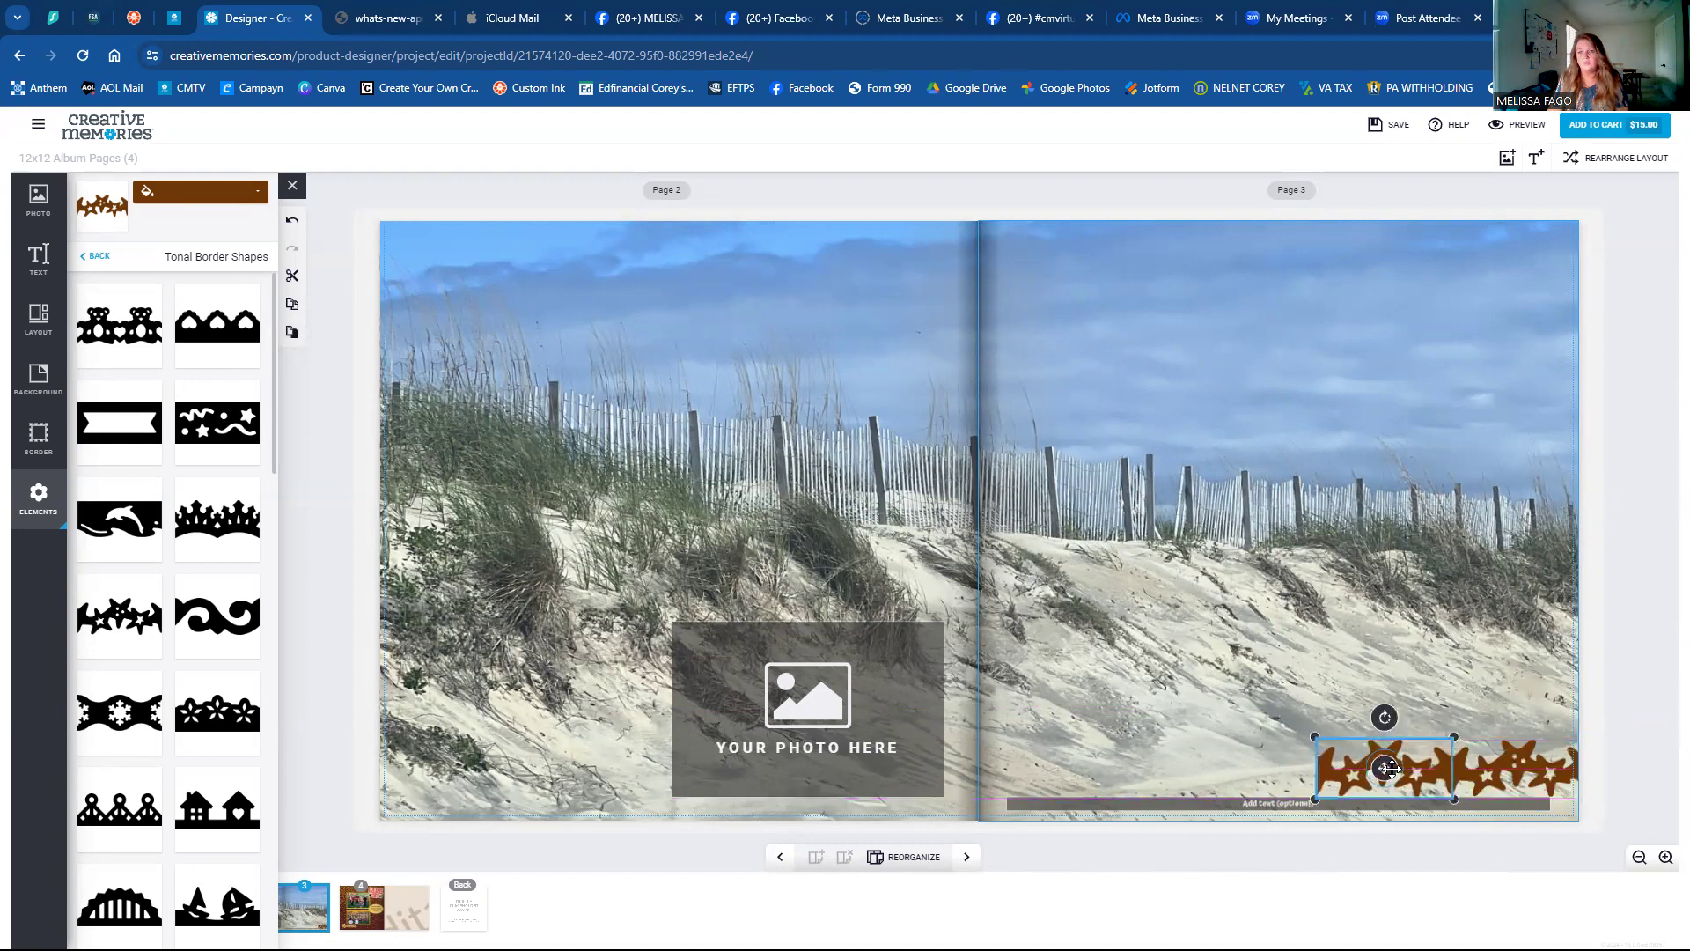
click(292, 332)
drag(1529, 780, 1247, 765)
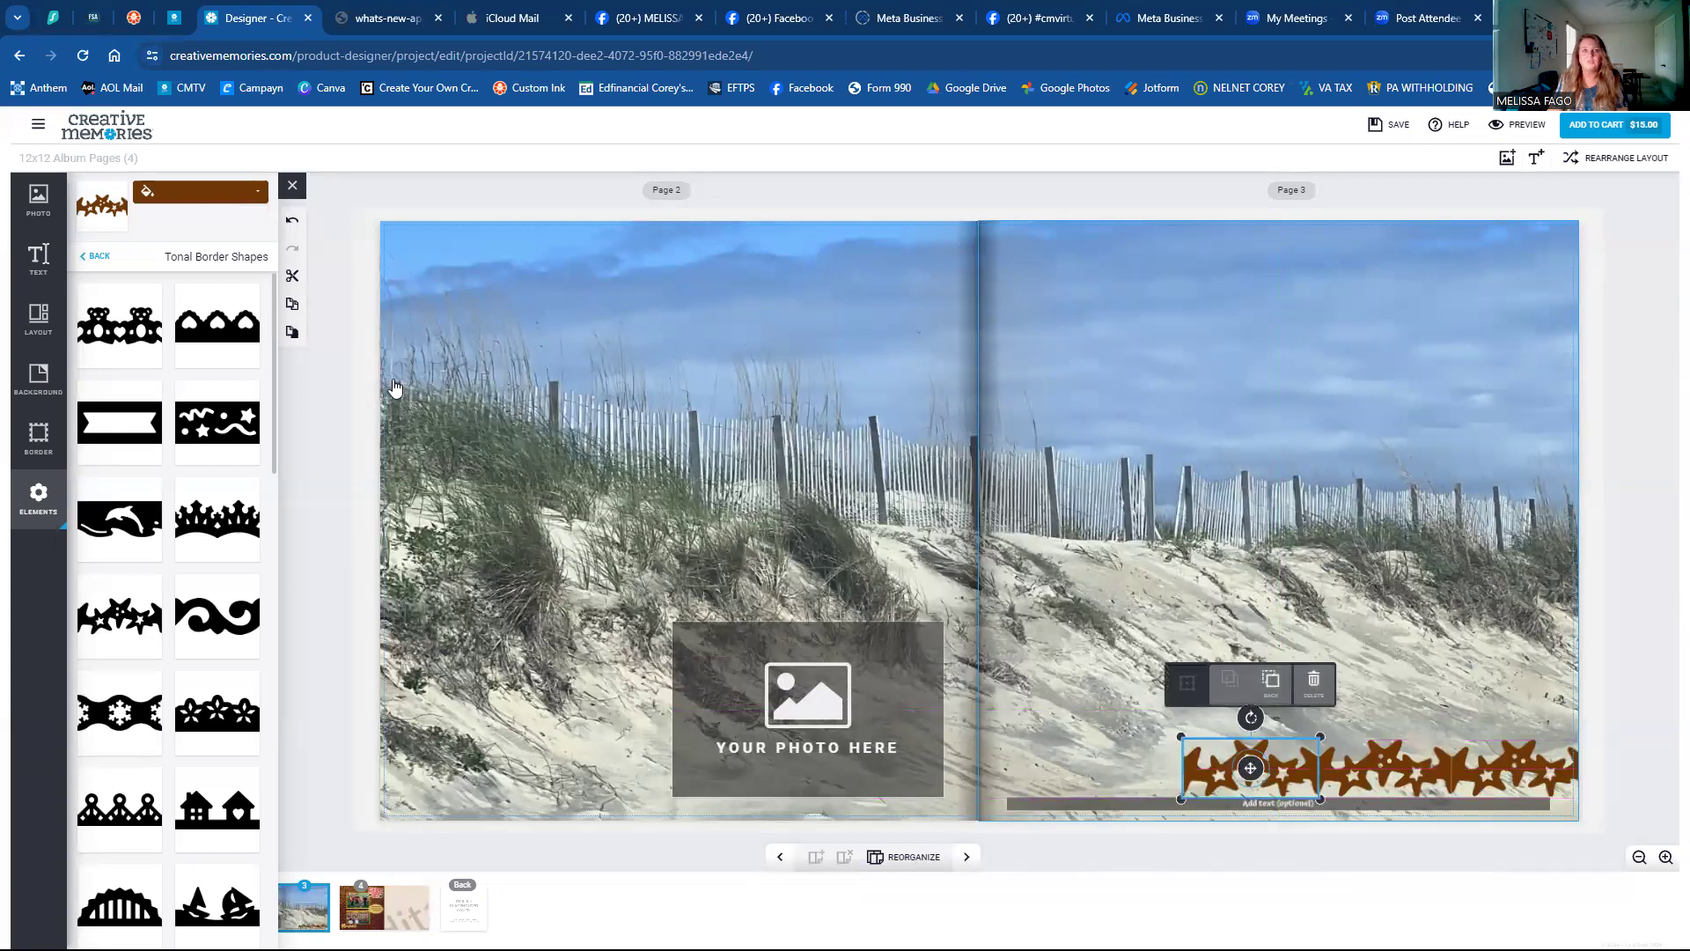
click(292, 332)
drag(1511, 758, 1129, 765)
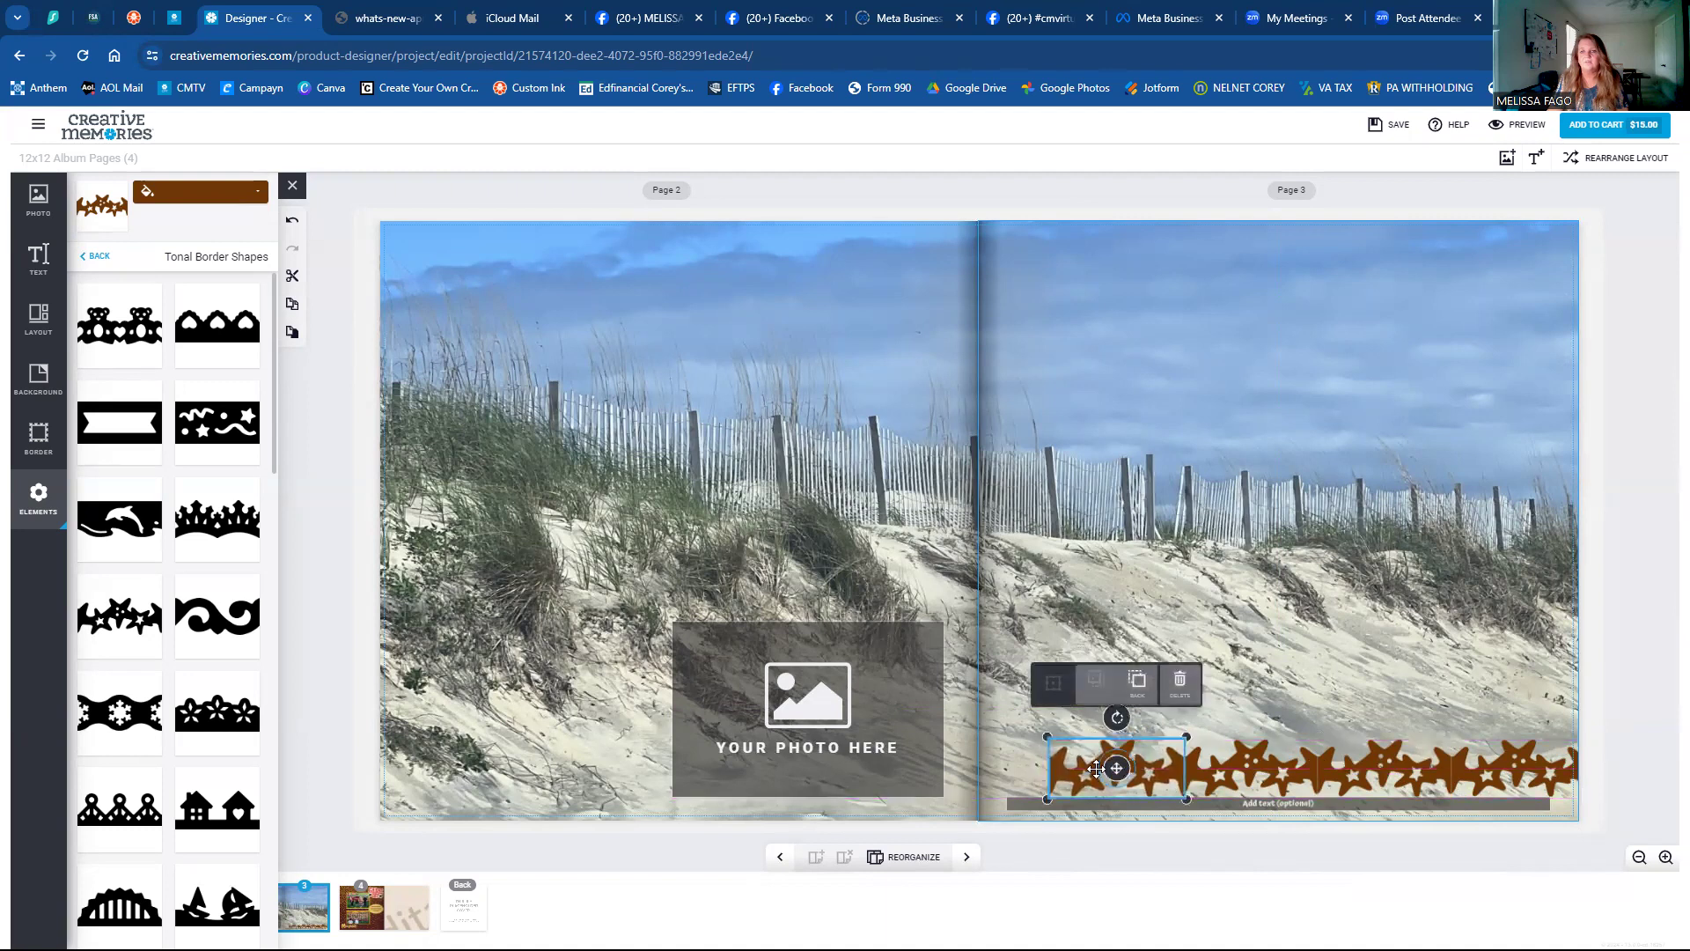
click(292, 304)
click(292, 332)
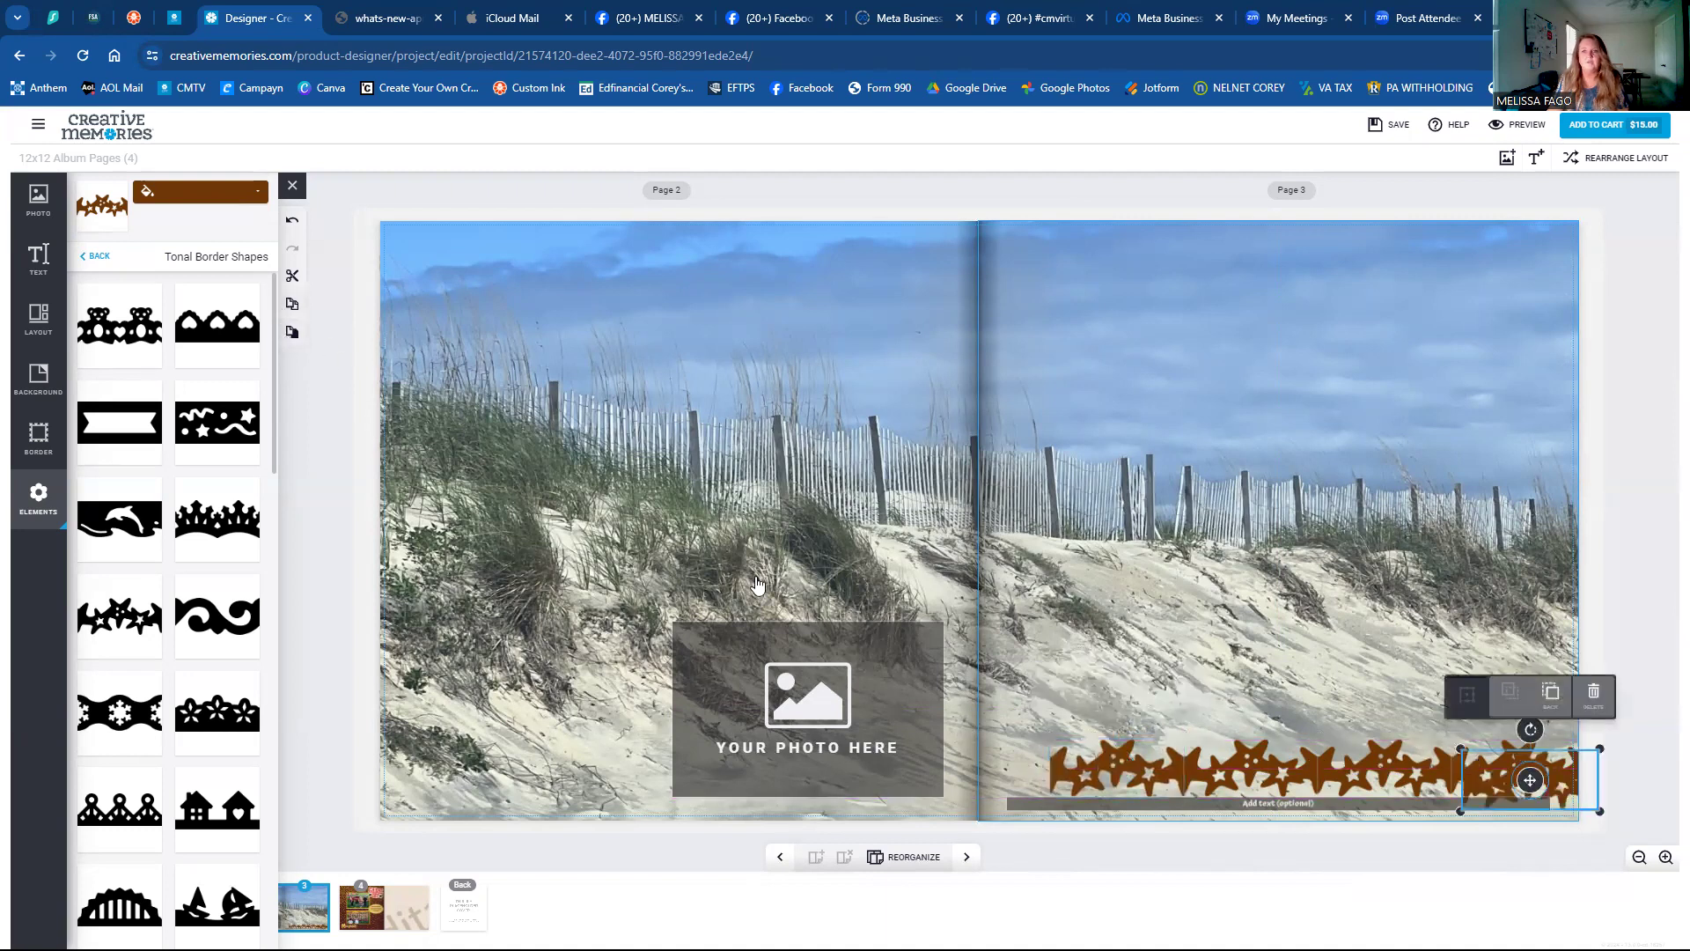
drag(1543, 777, 980, 769)
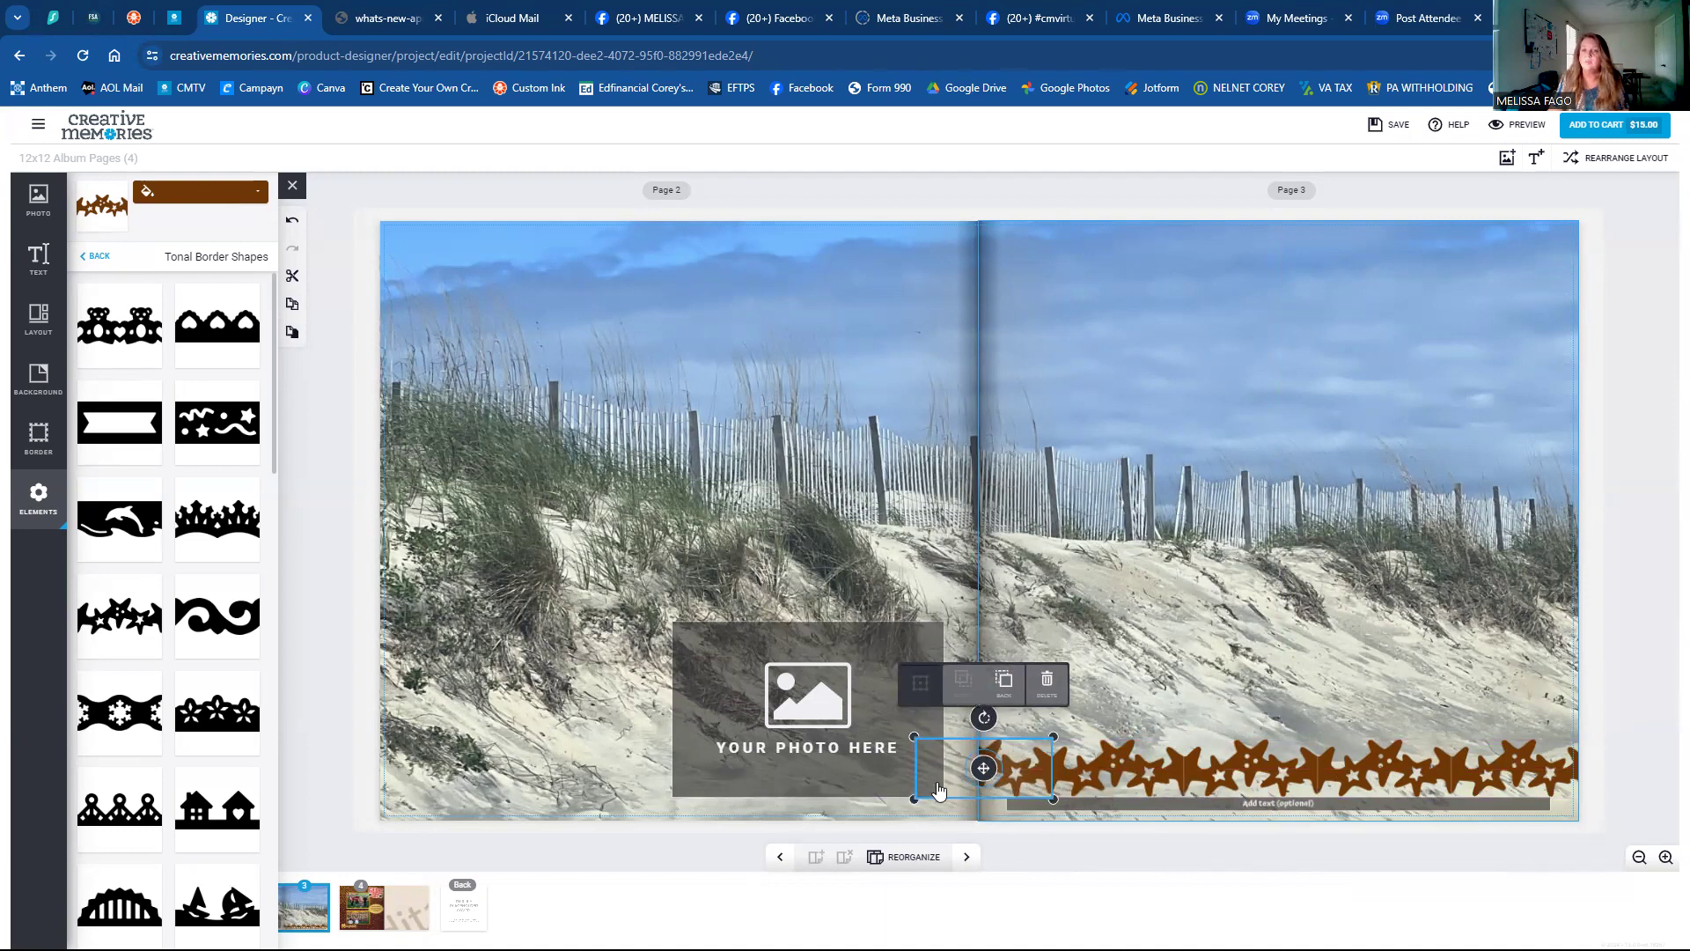
click(820, 475)
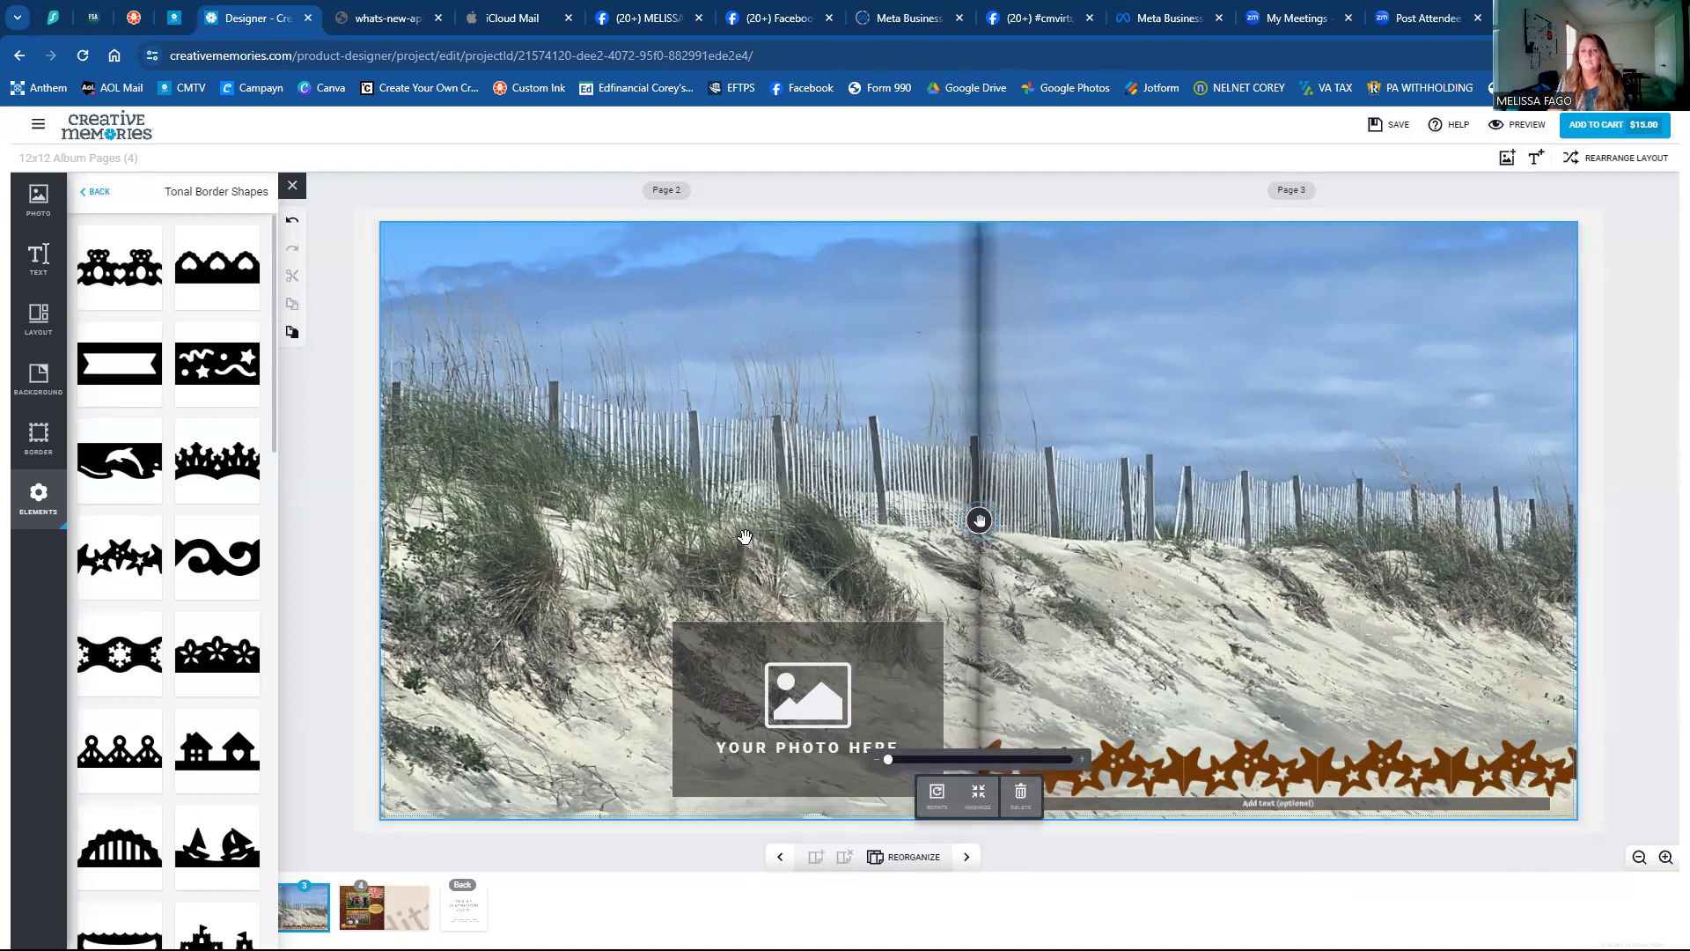
Delete the empty YOUR PHOTO HERE placeholder and pick out the star border pieces.
click(788, 676)
key(Delete)
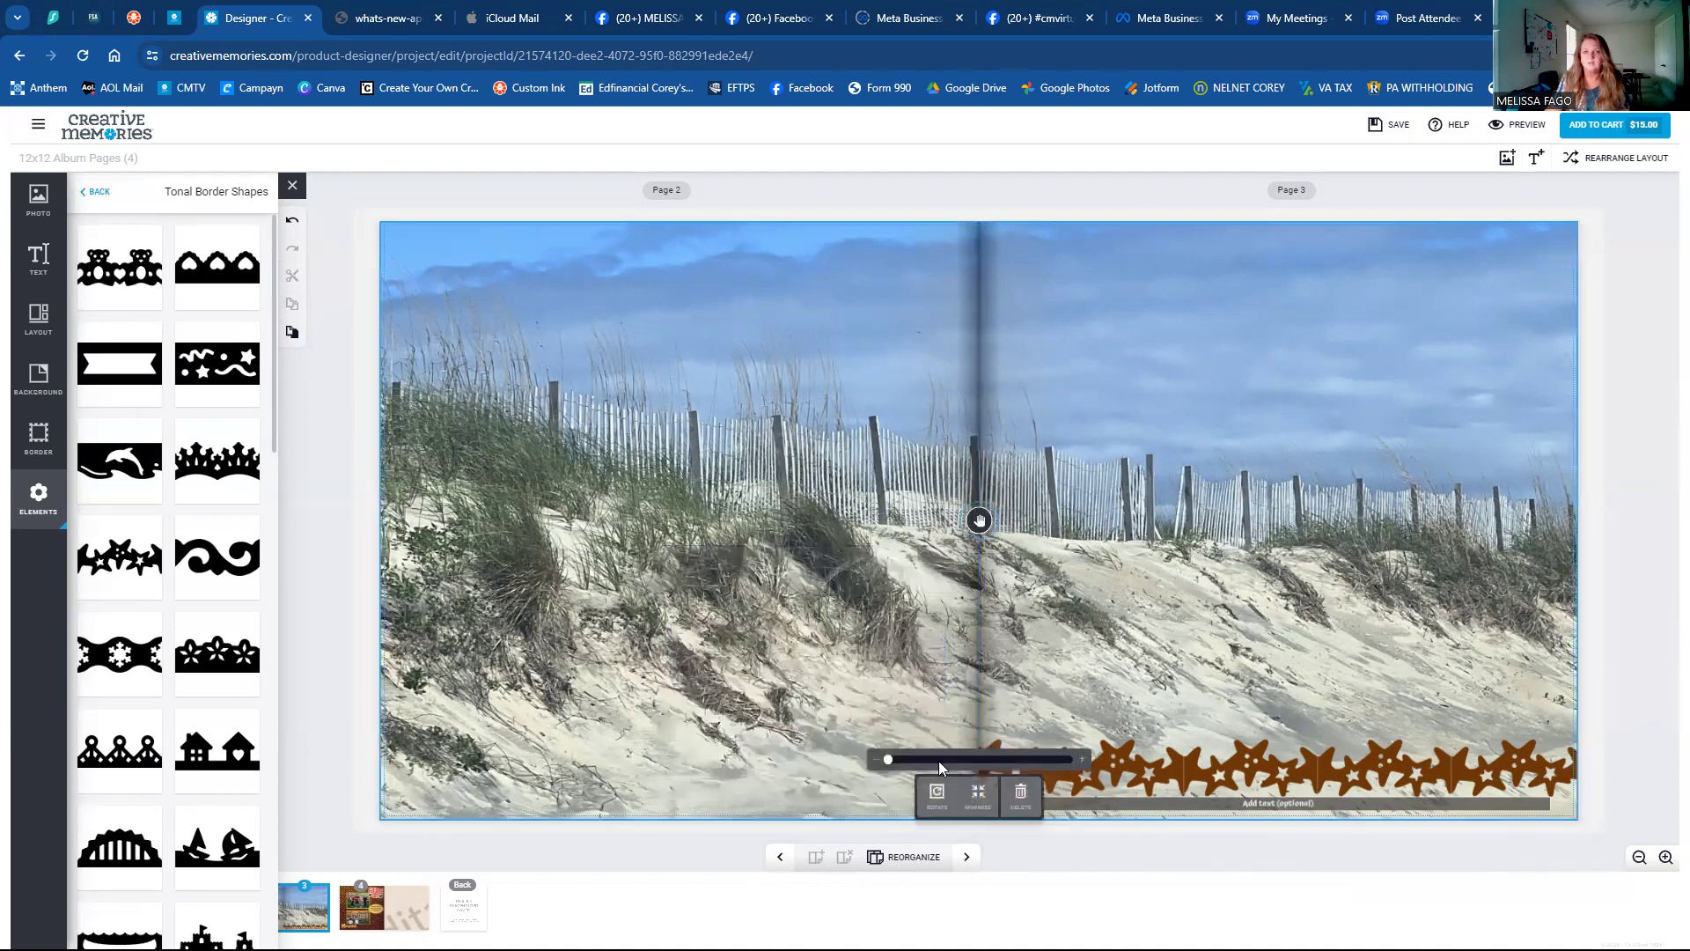
click(1116, 427)
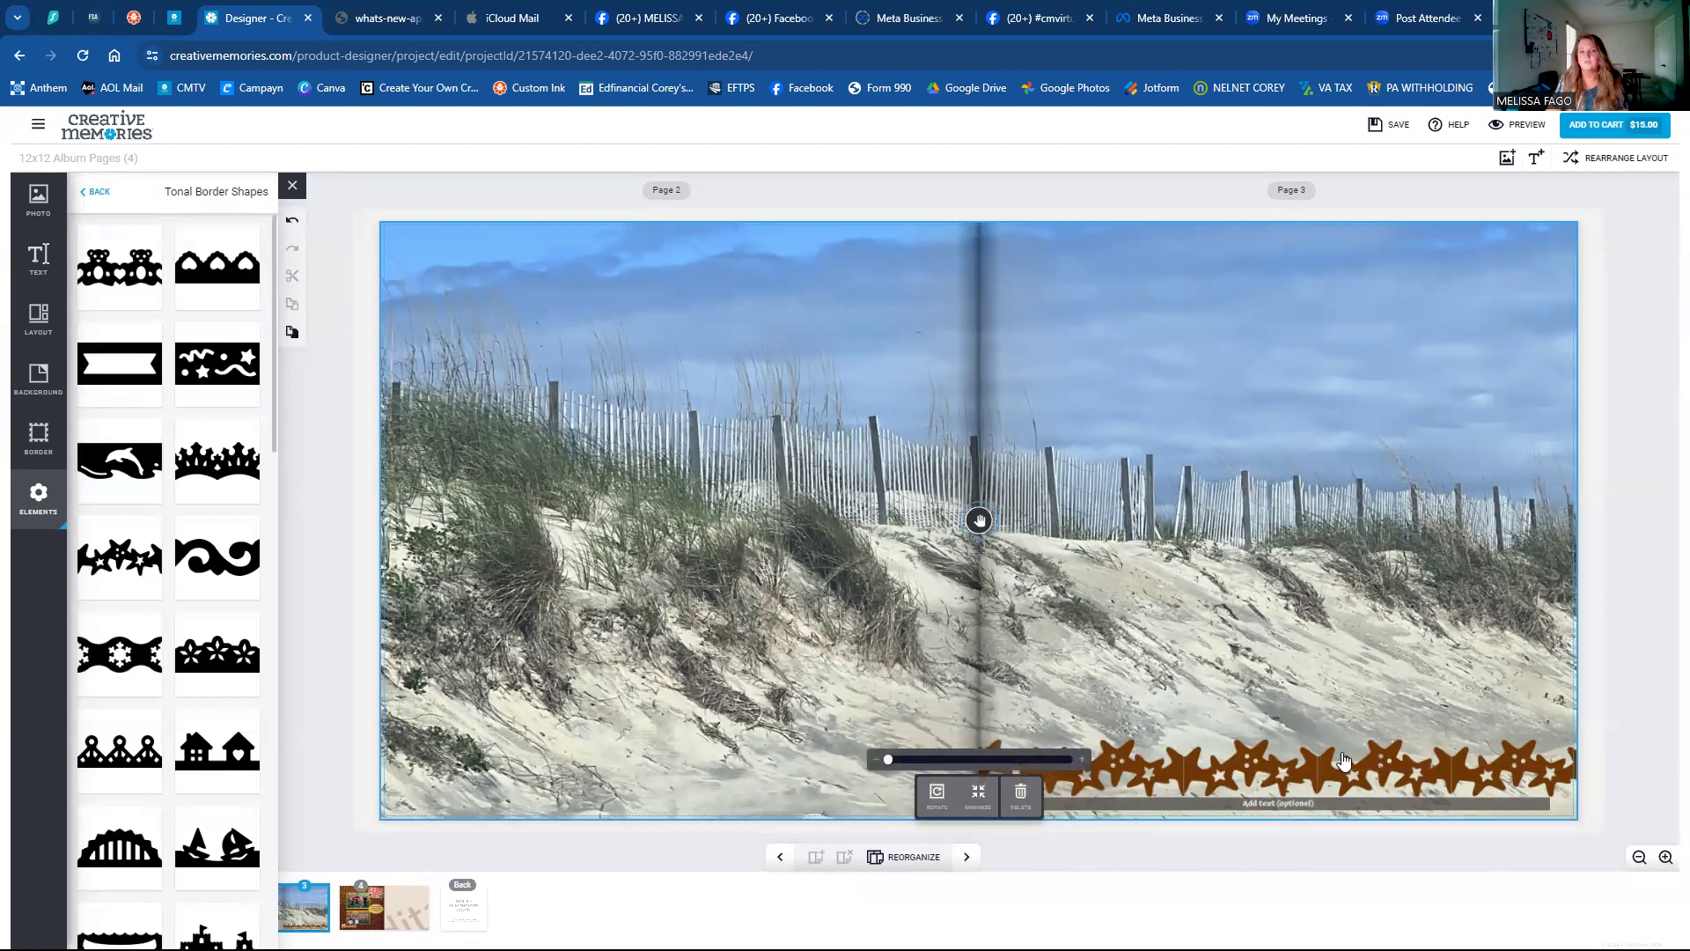
click(1311, 779)
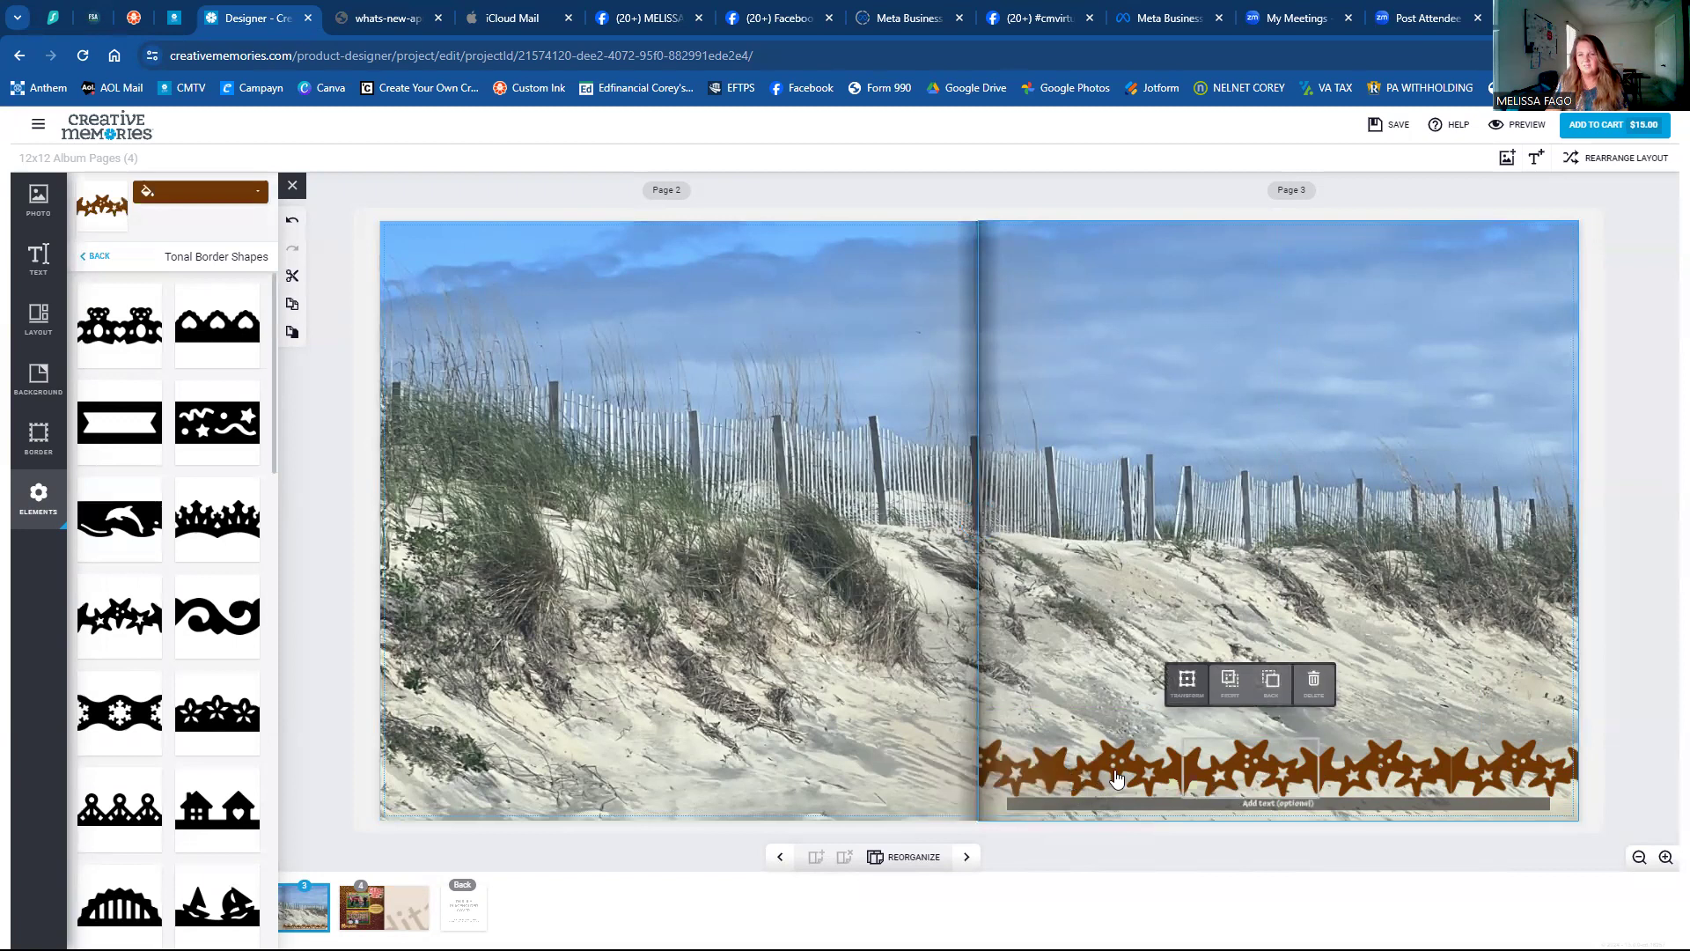
click(1142, 539)
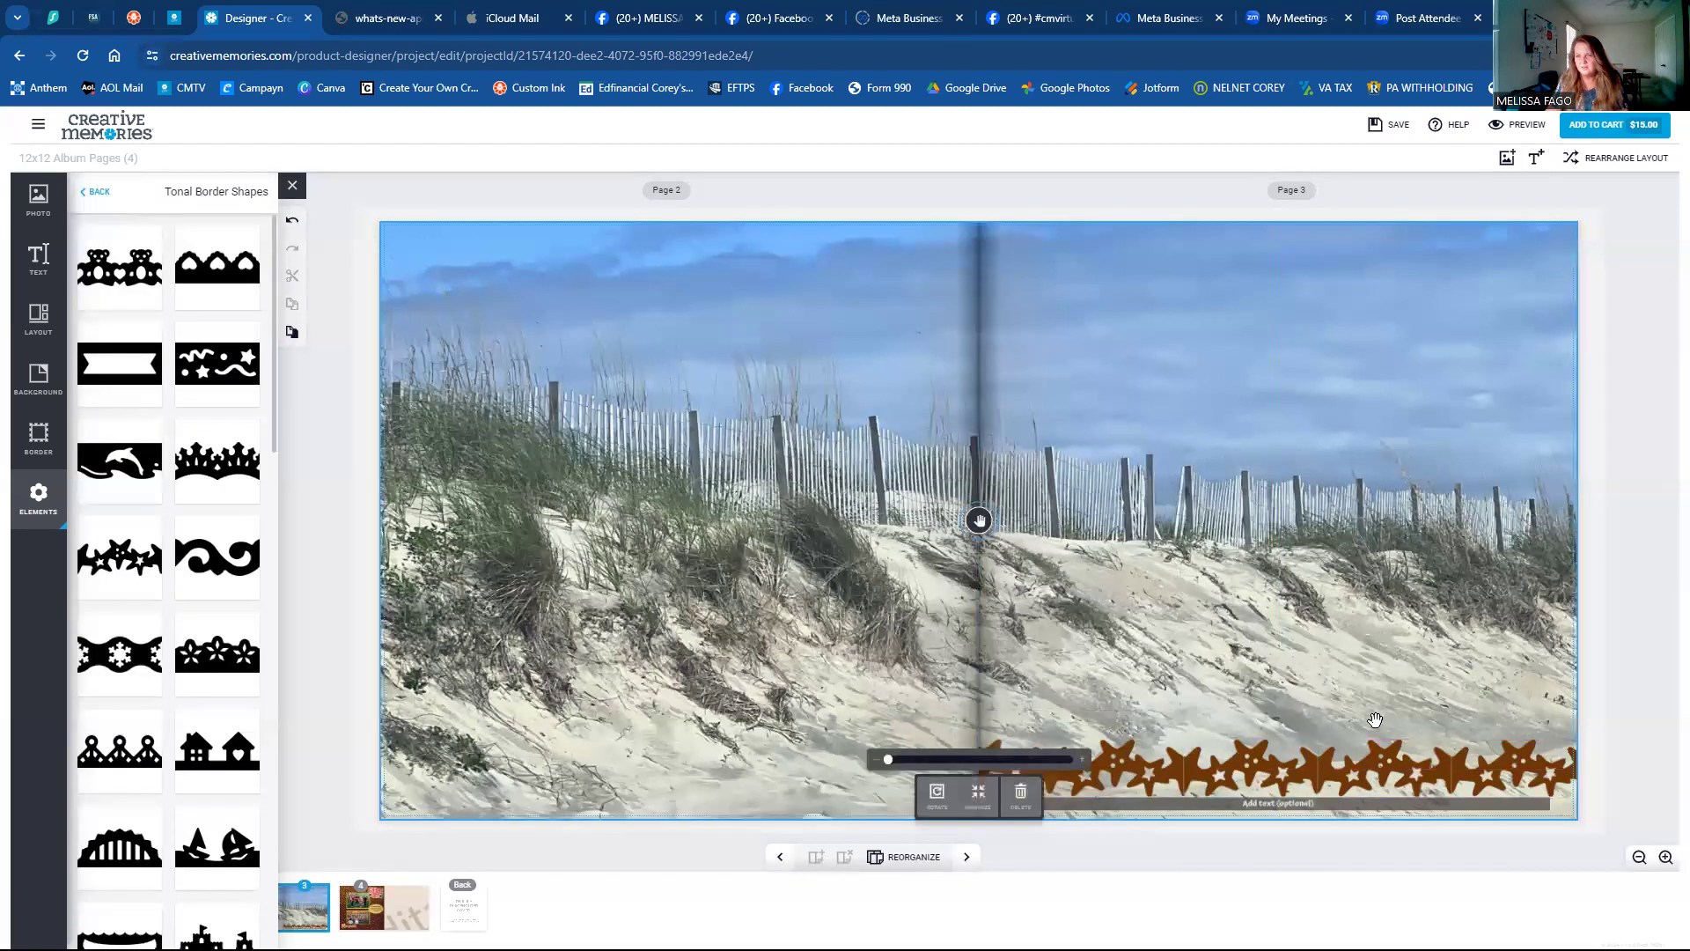
click(1401, 792)
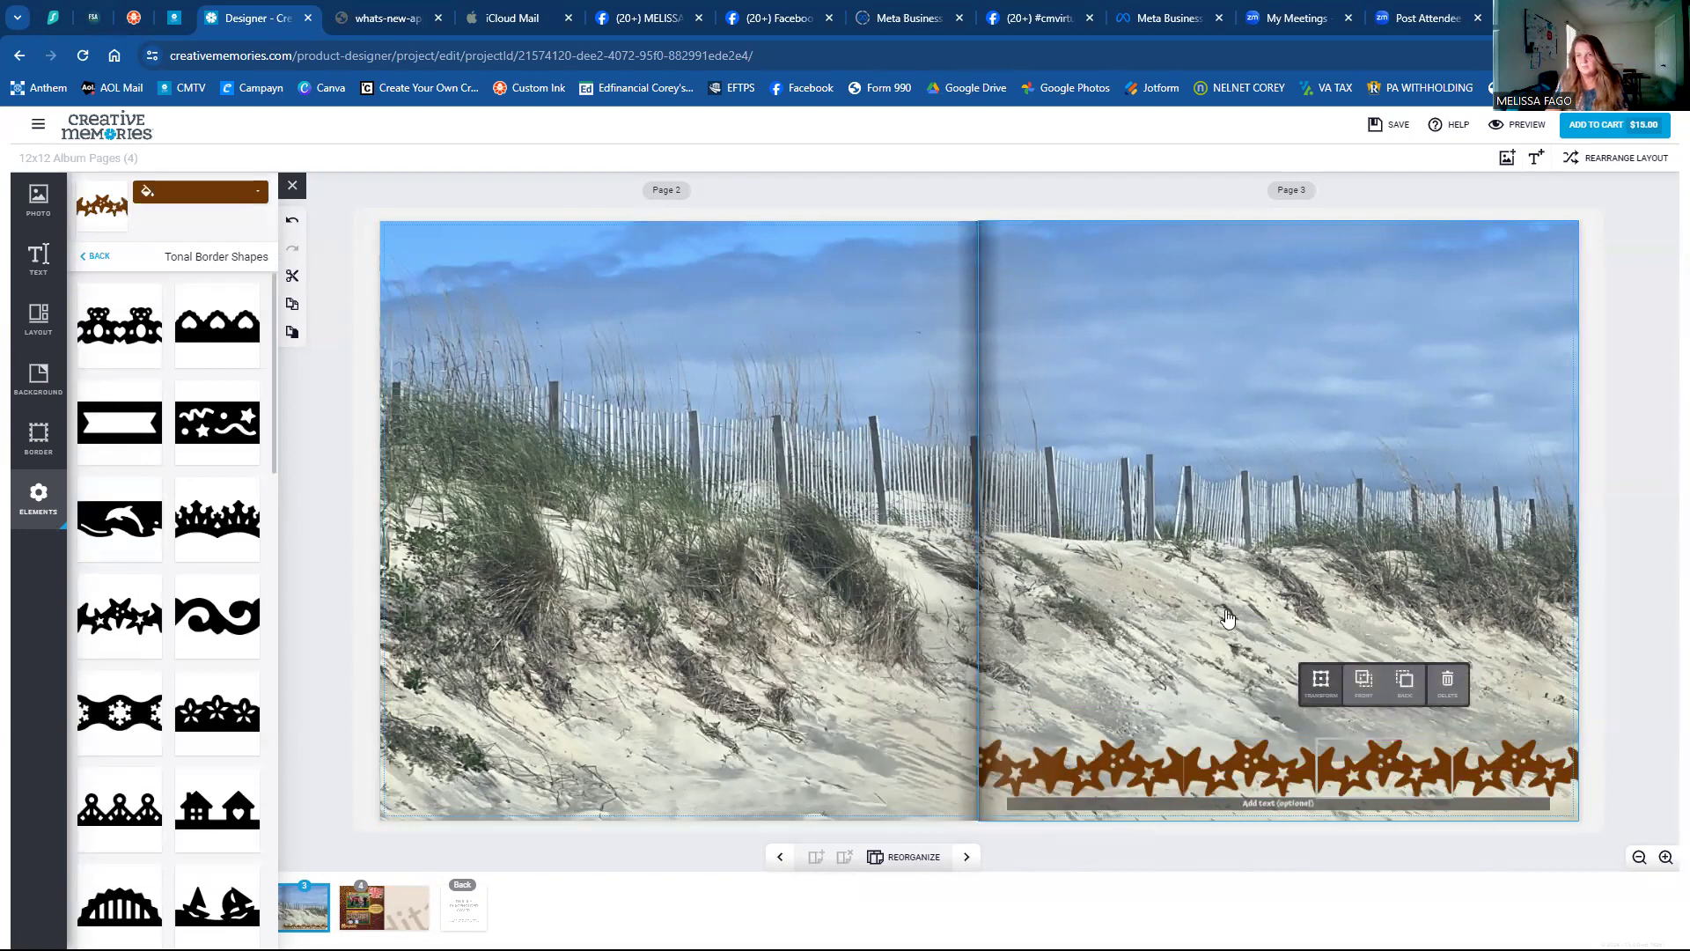
click(1213, 604)
click(1360, 777)
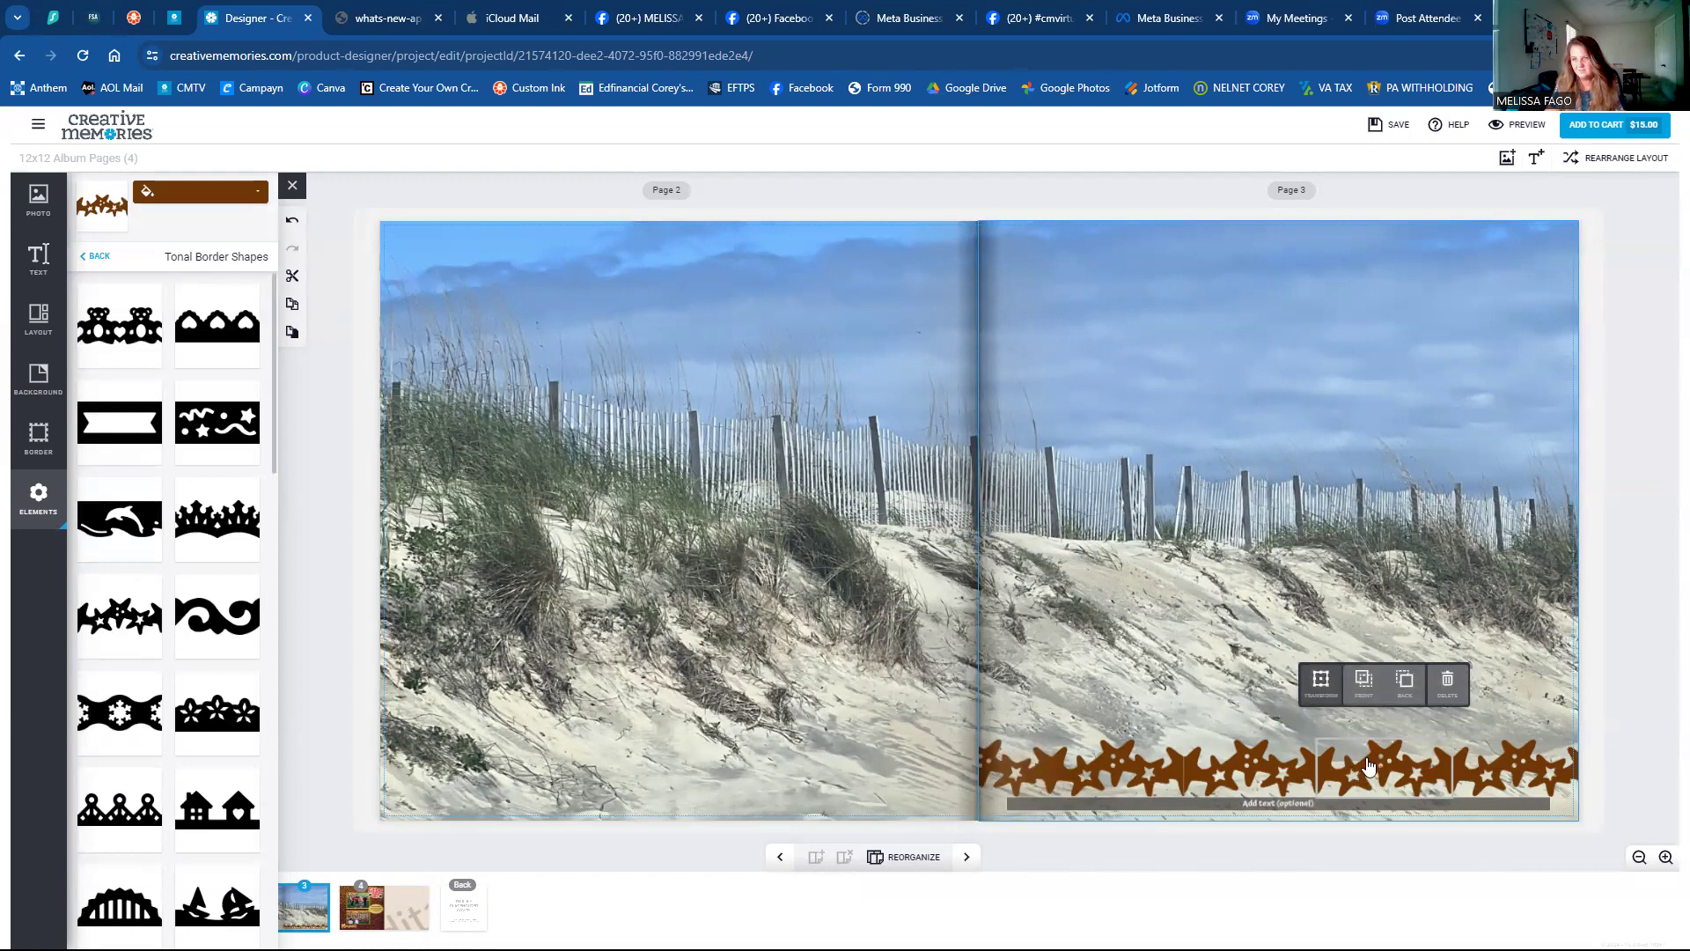
Nudge the star border pieces right with the arrow keys until no gaps remain.
click(1323, 682)
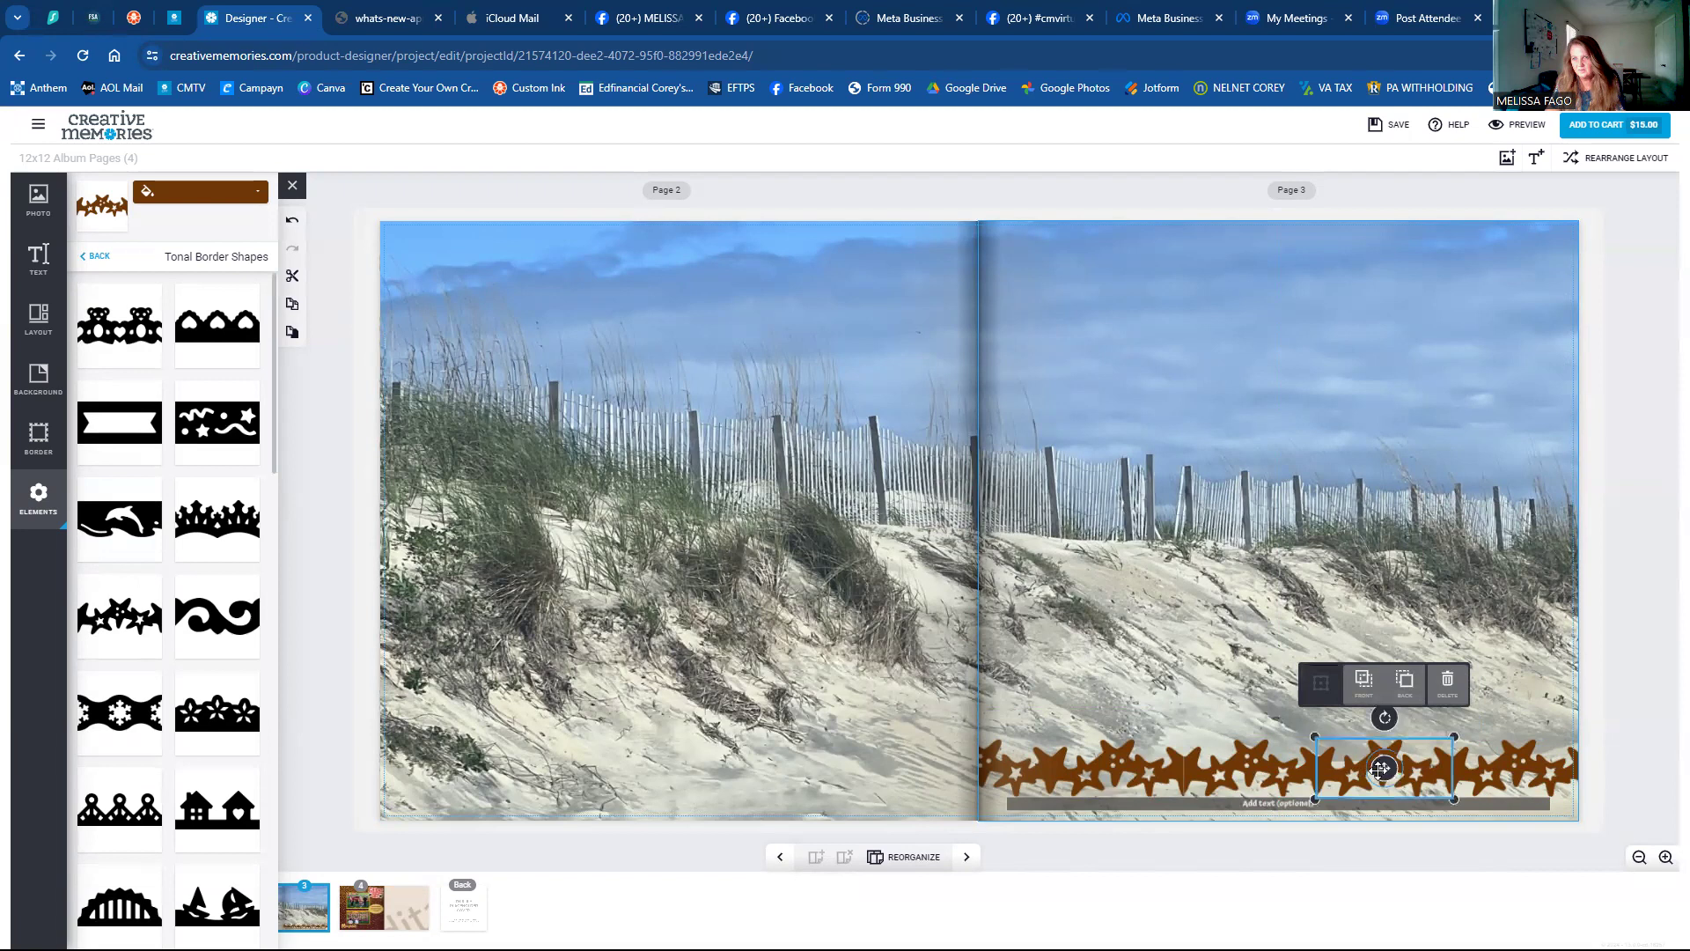
click(1386, 770)
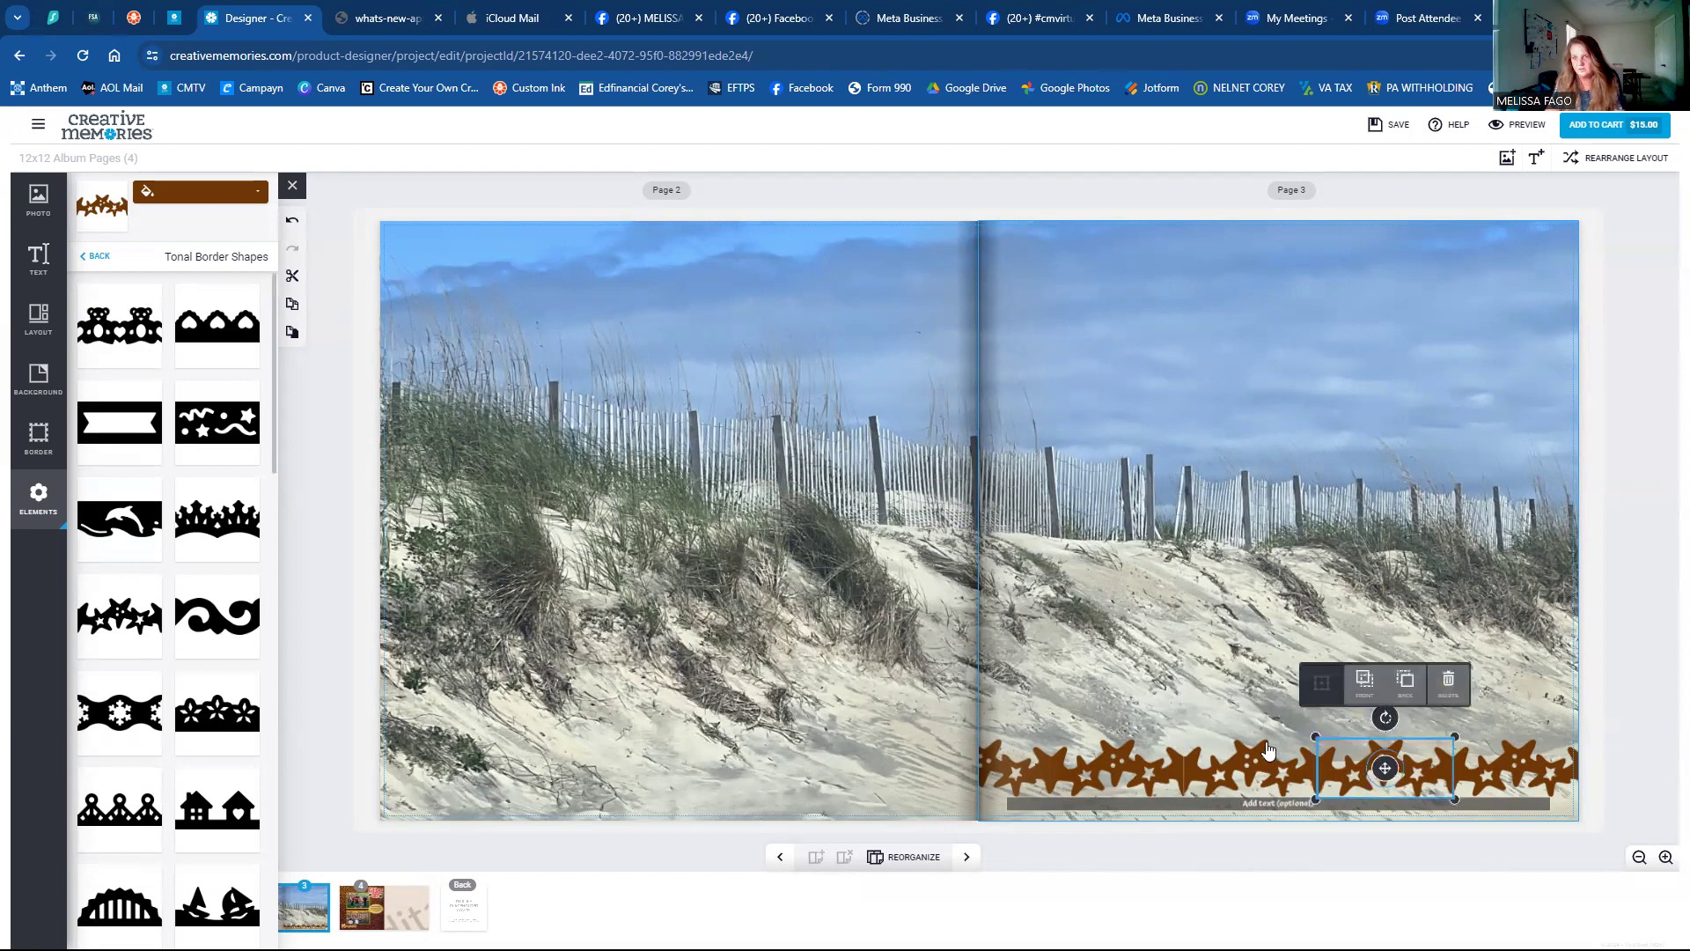
click(1264, 680)
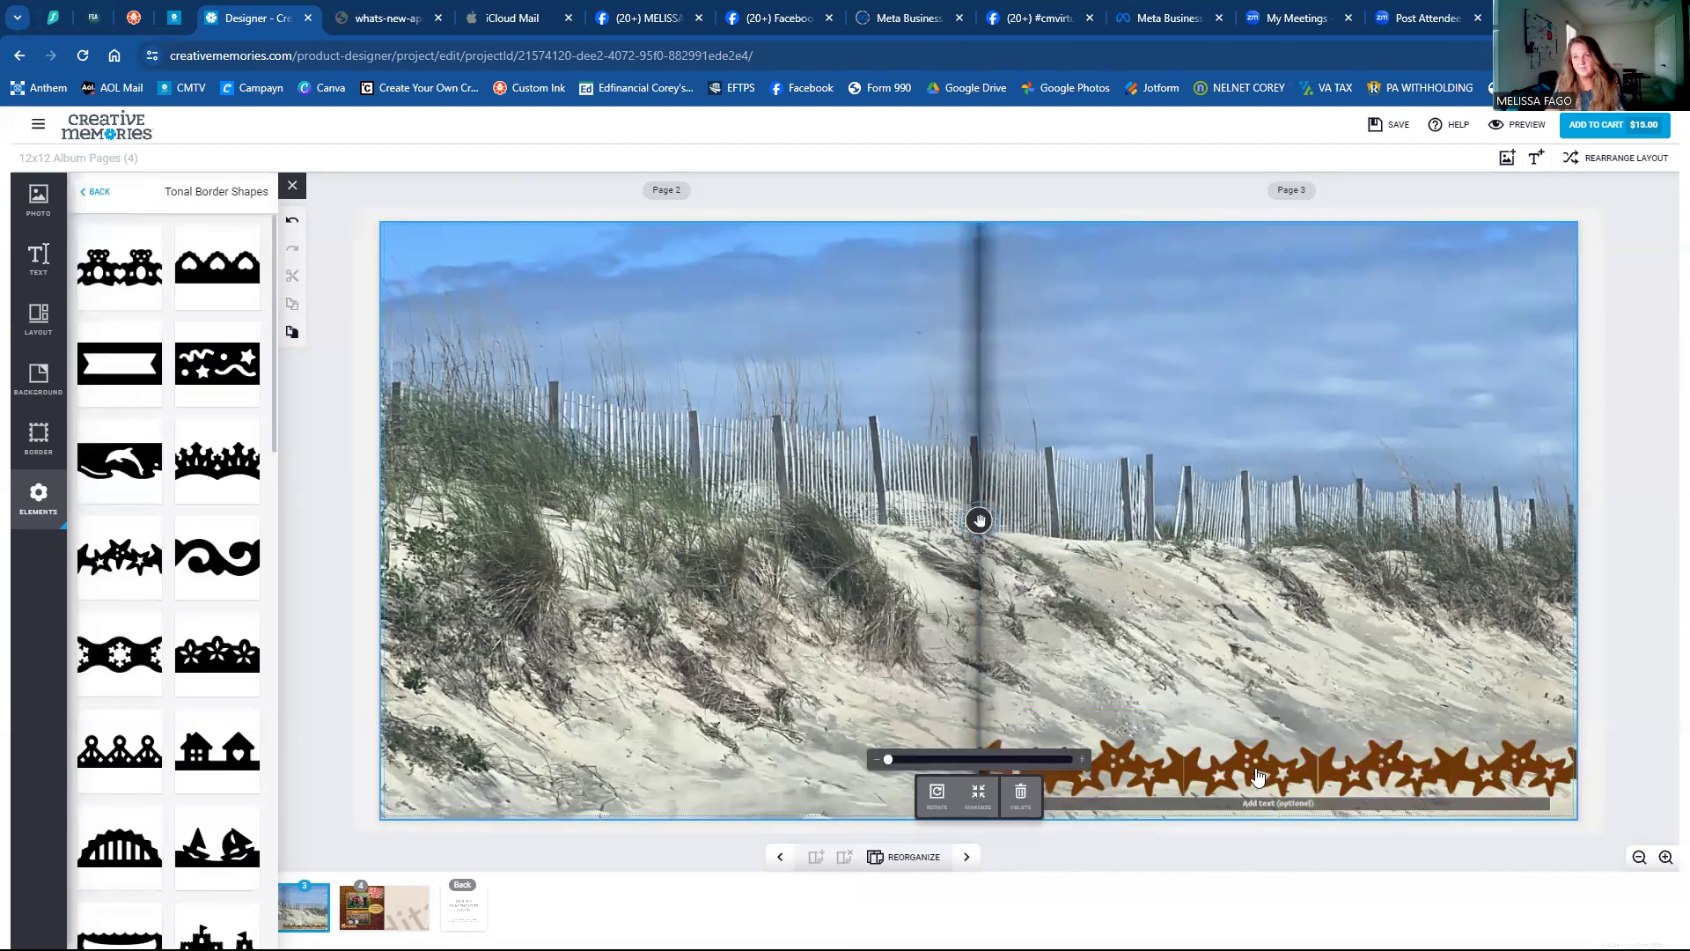
click(1425, 779)
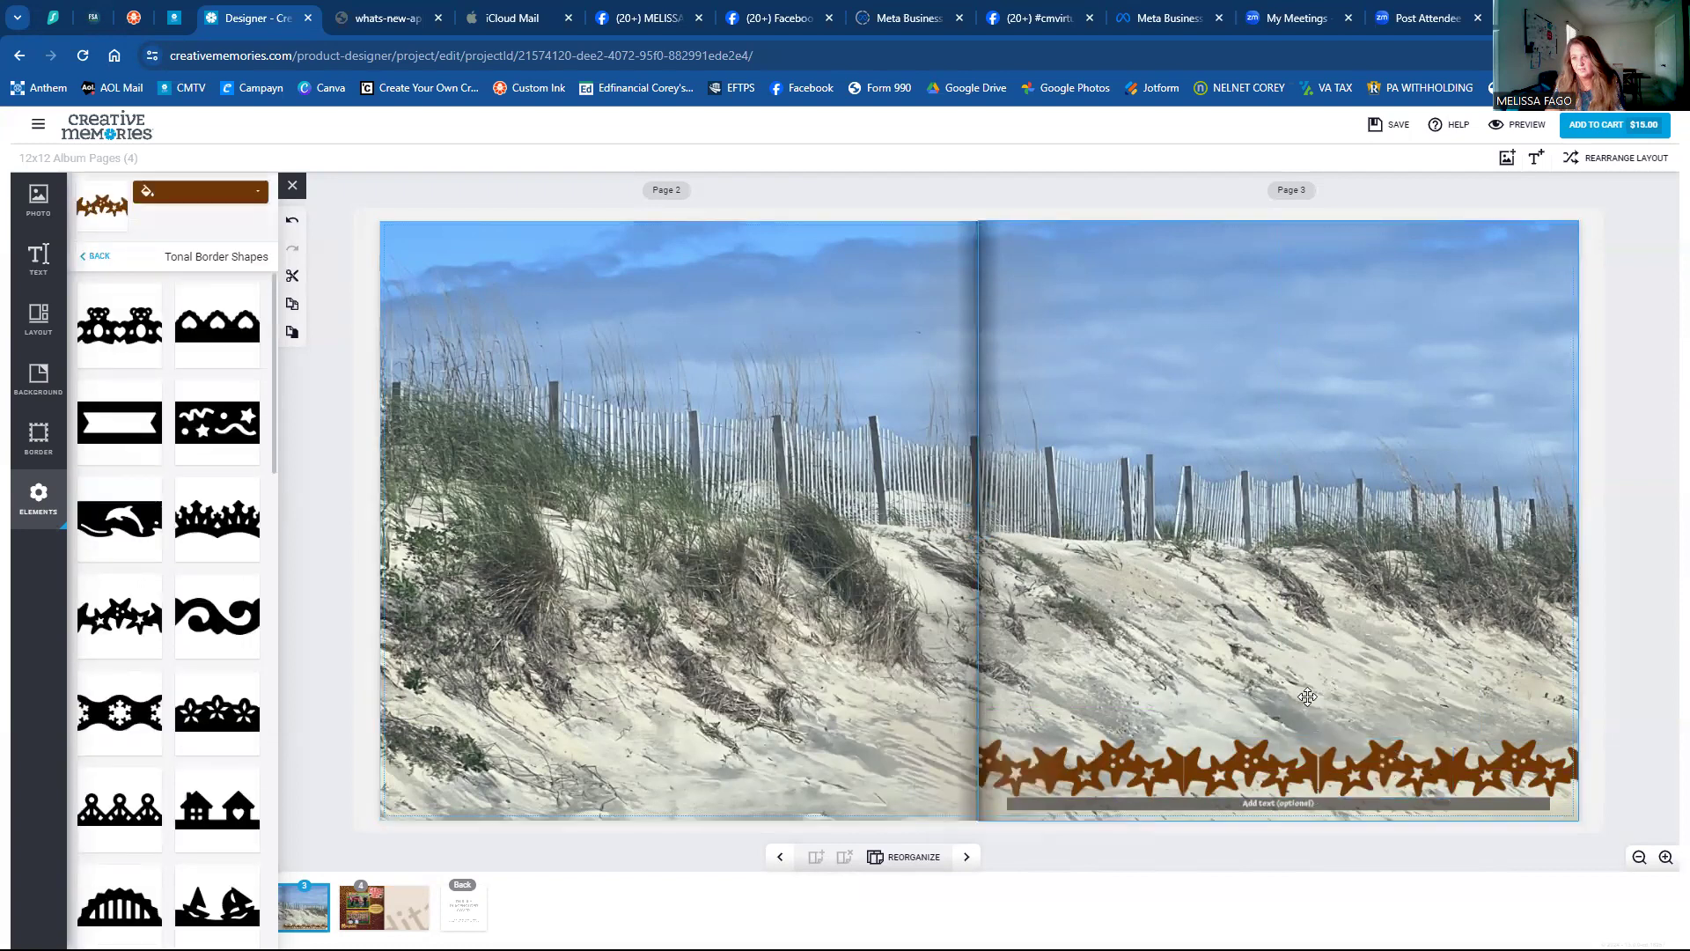
click(1243, 682)
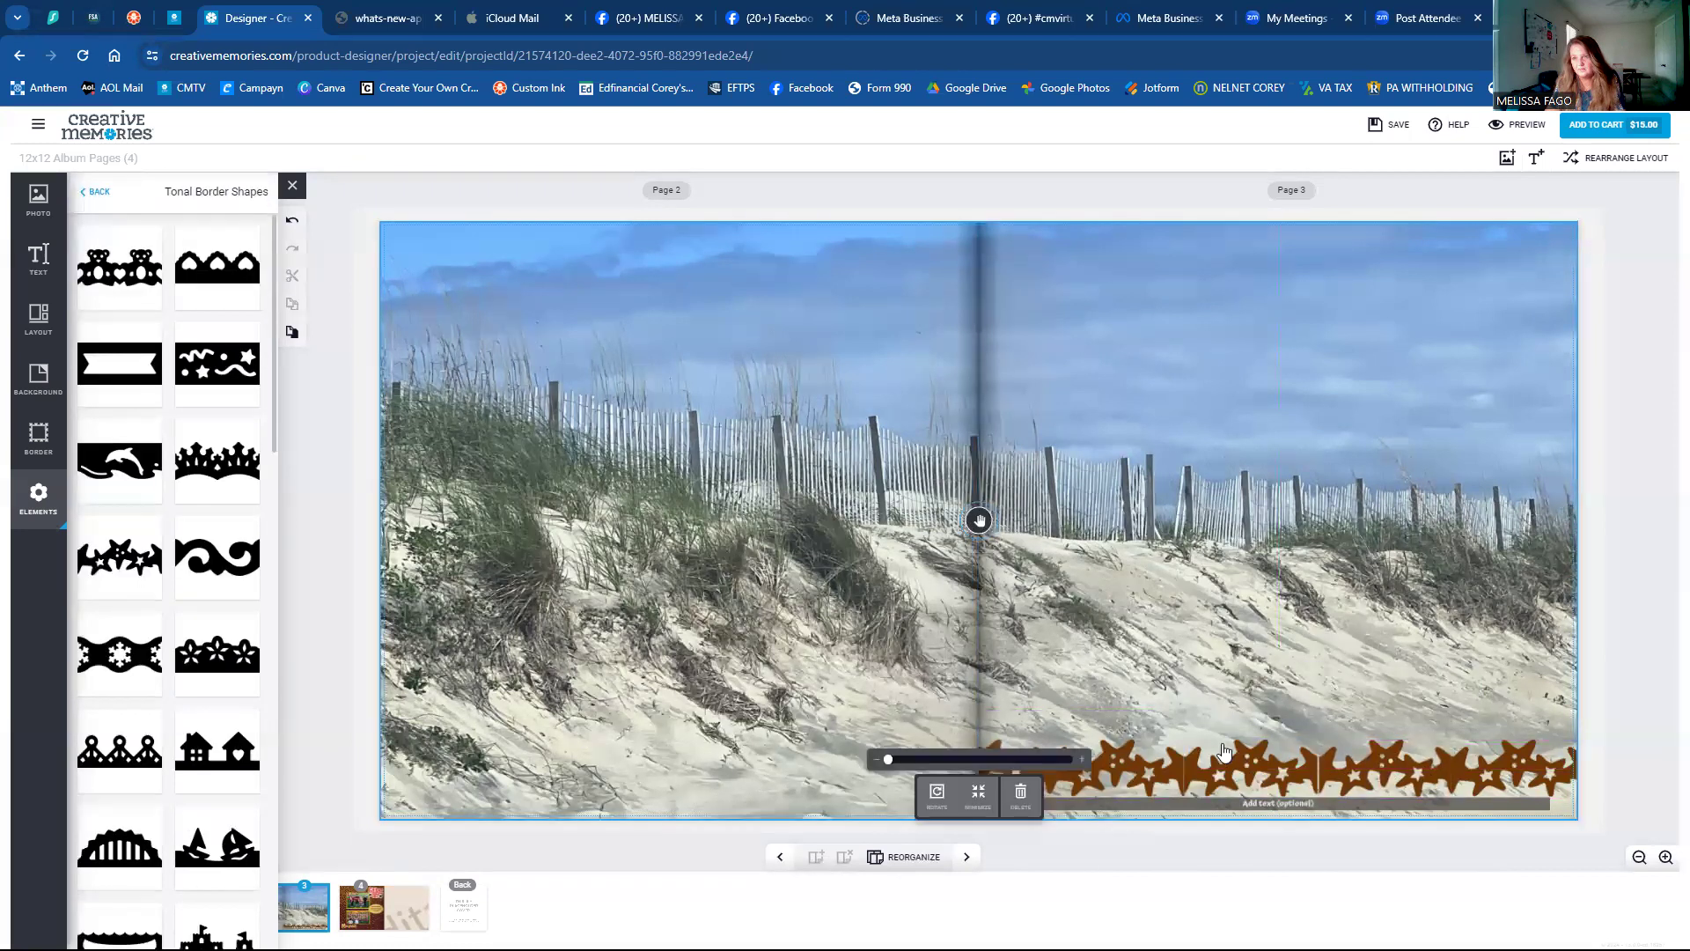
click(1277, 780)
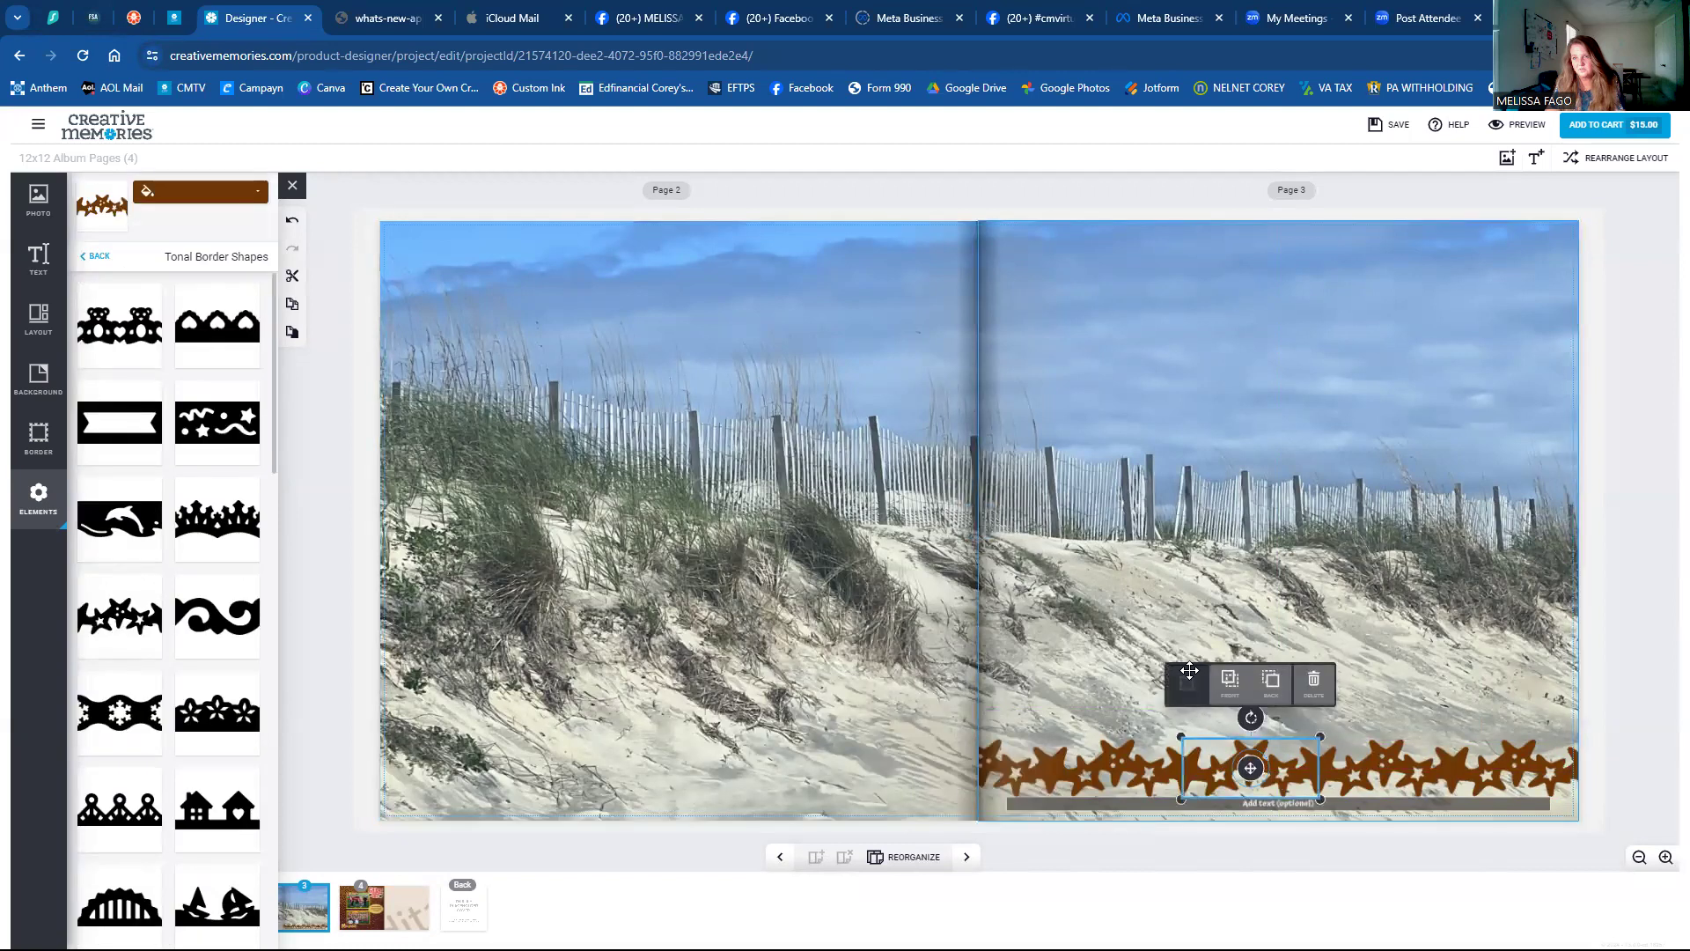
key(Right)
key(Right)
key(Right)
key(Right)
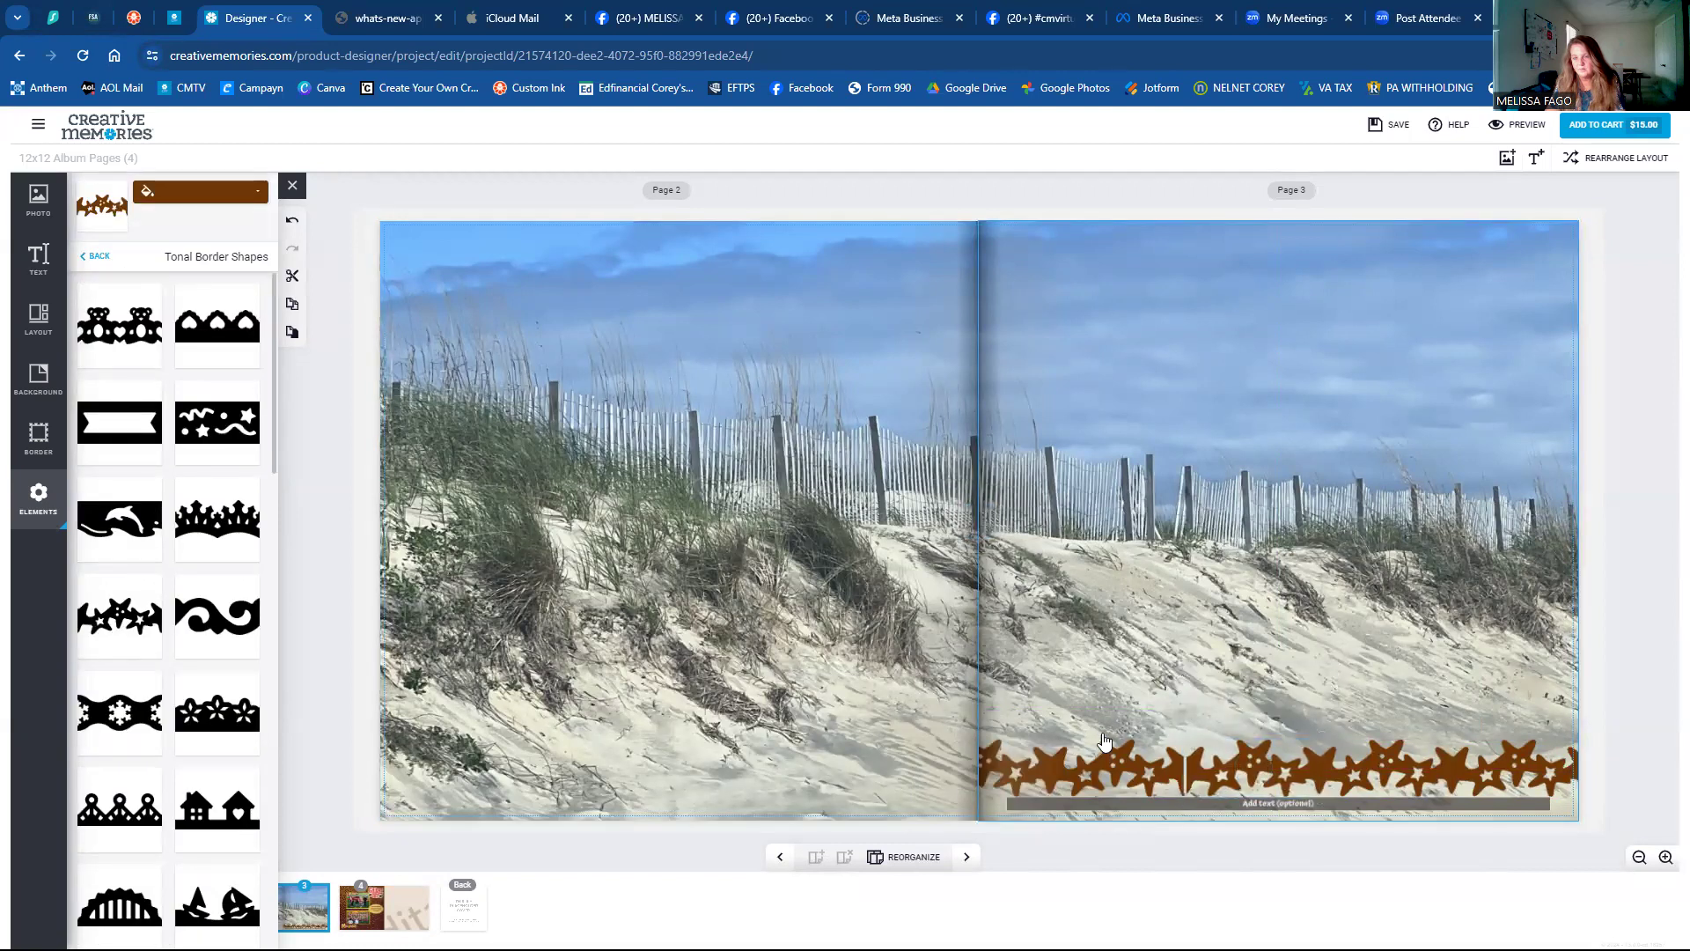
click(1111, 773)
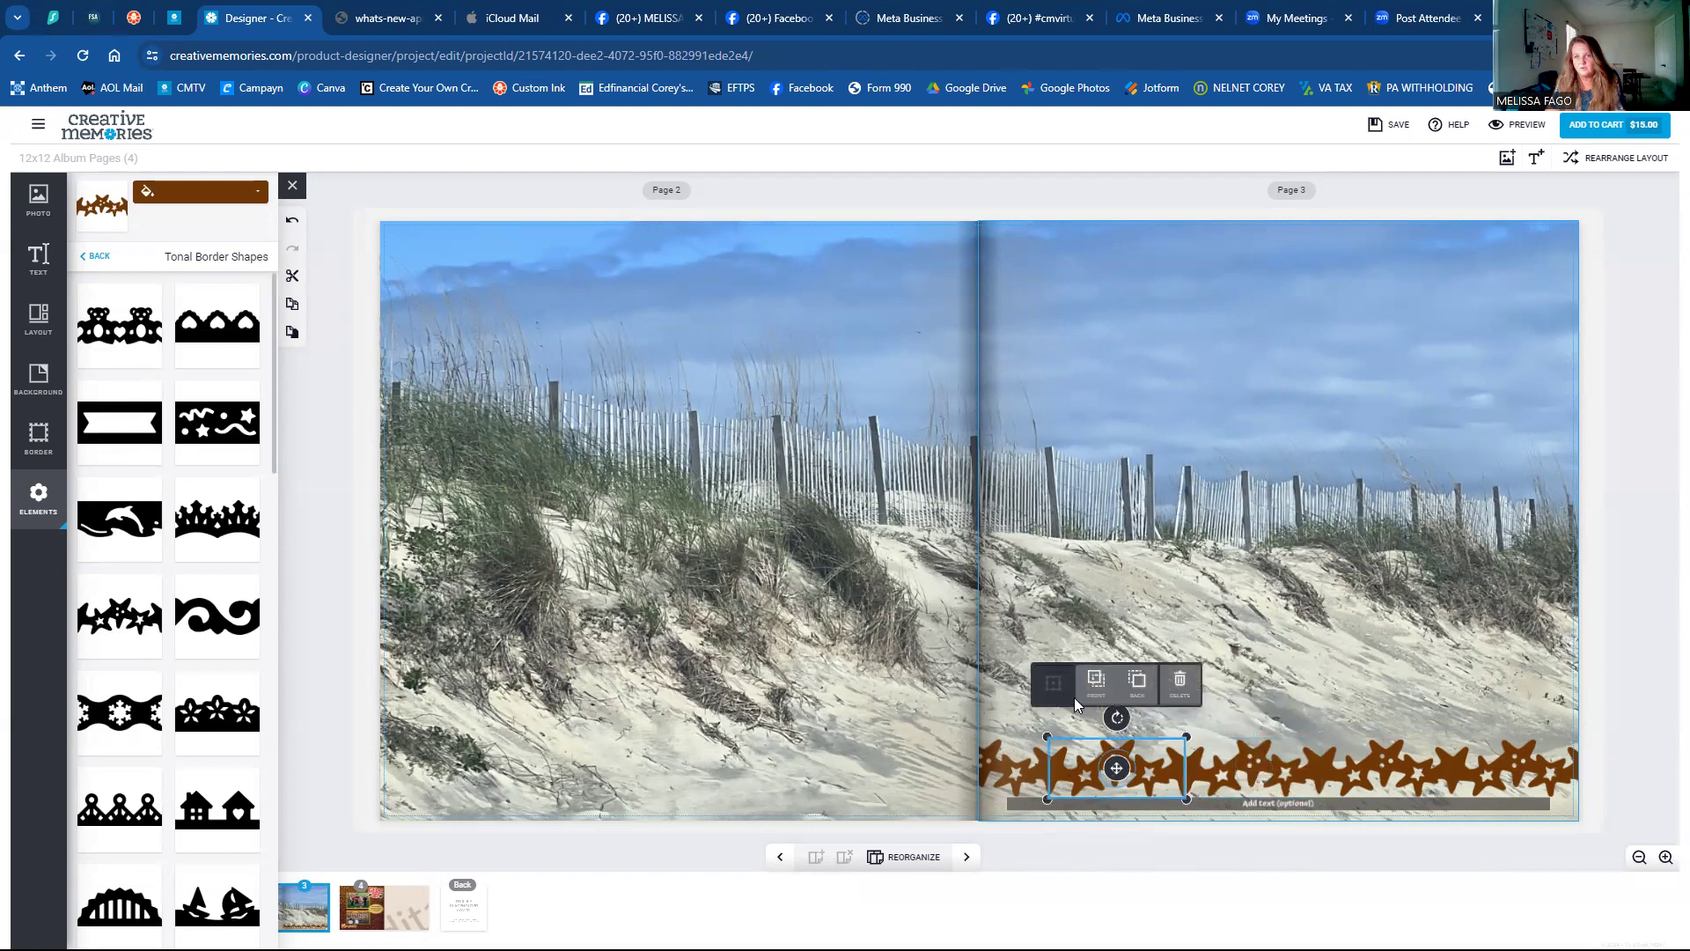
key(Right)
key(Right)
key(Right)
key(Right)
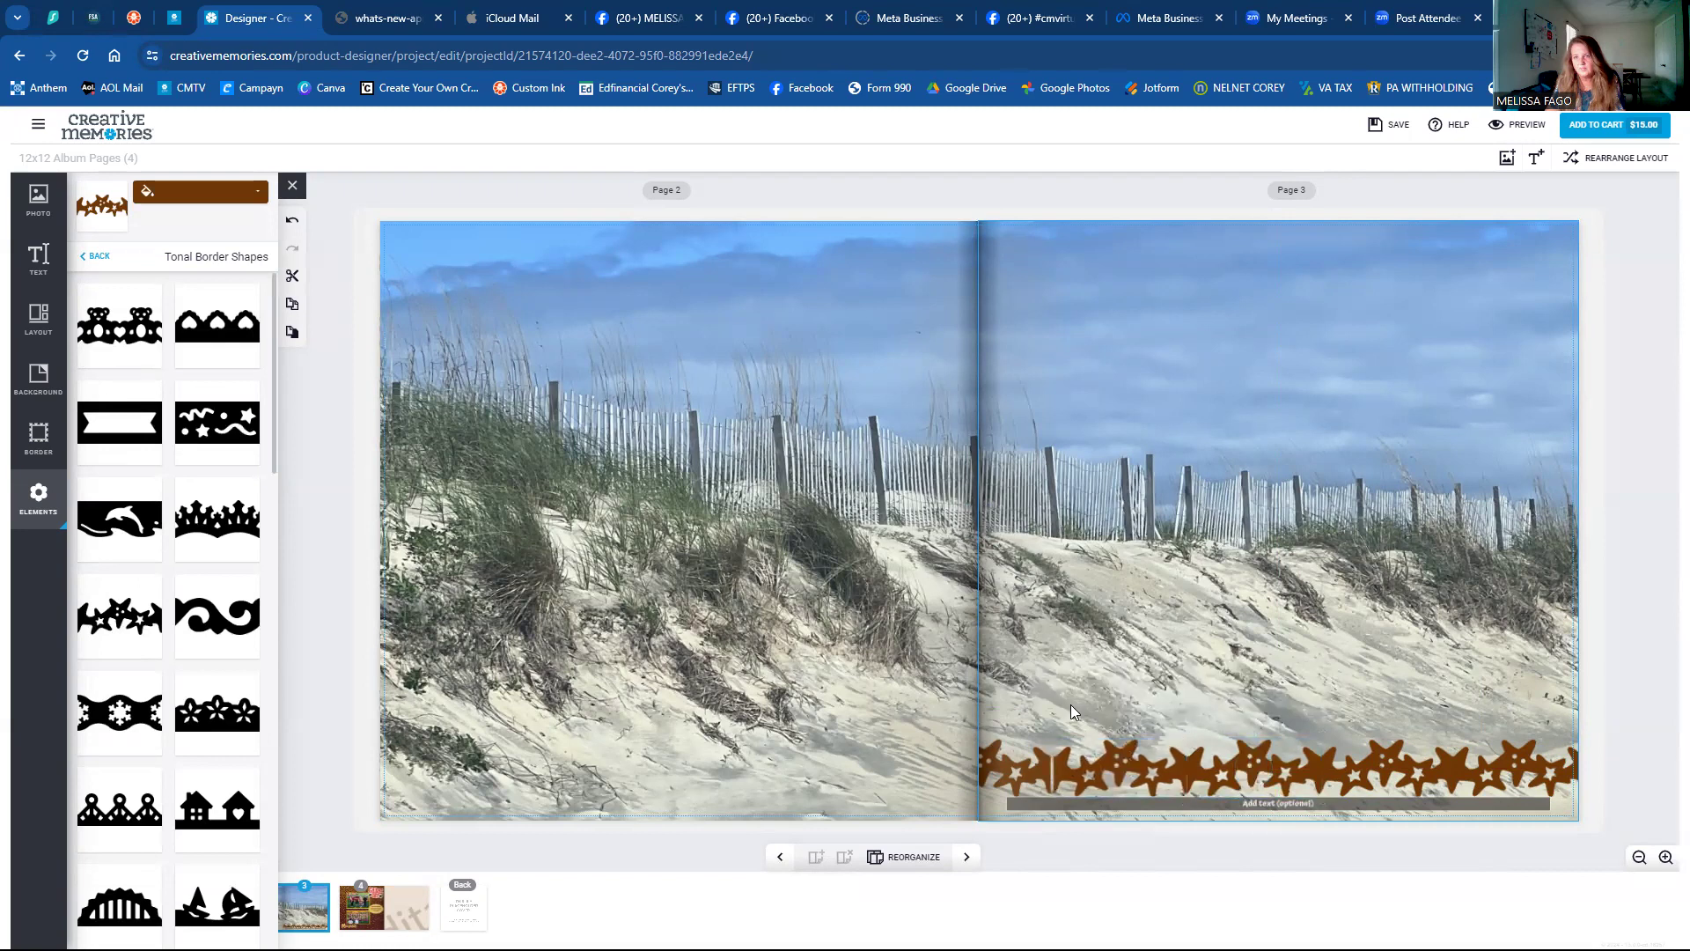
click(1009, 768)
key(Right)
key(Right)
key(Right)
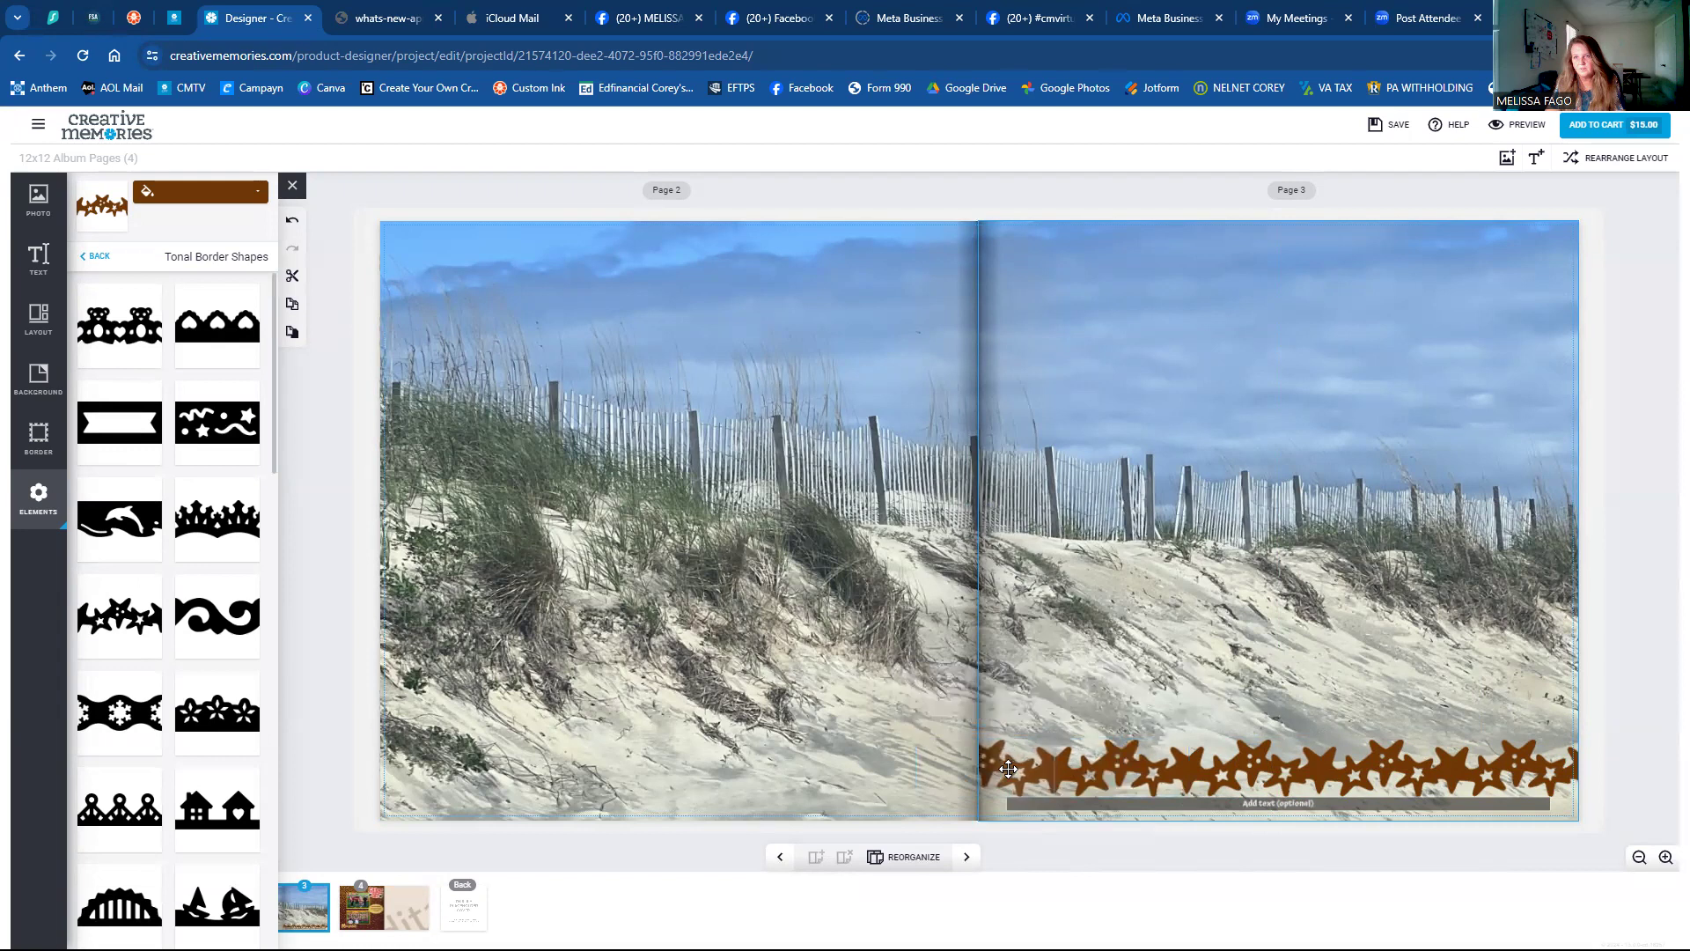
click(1009, 769)
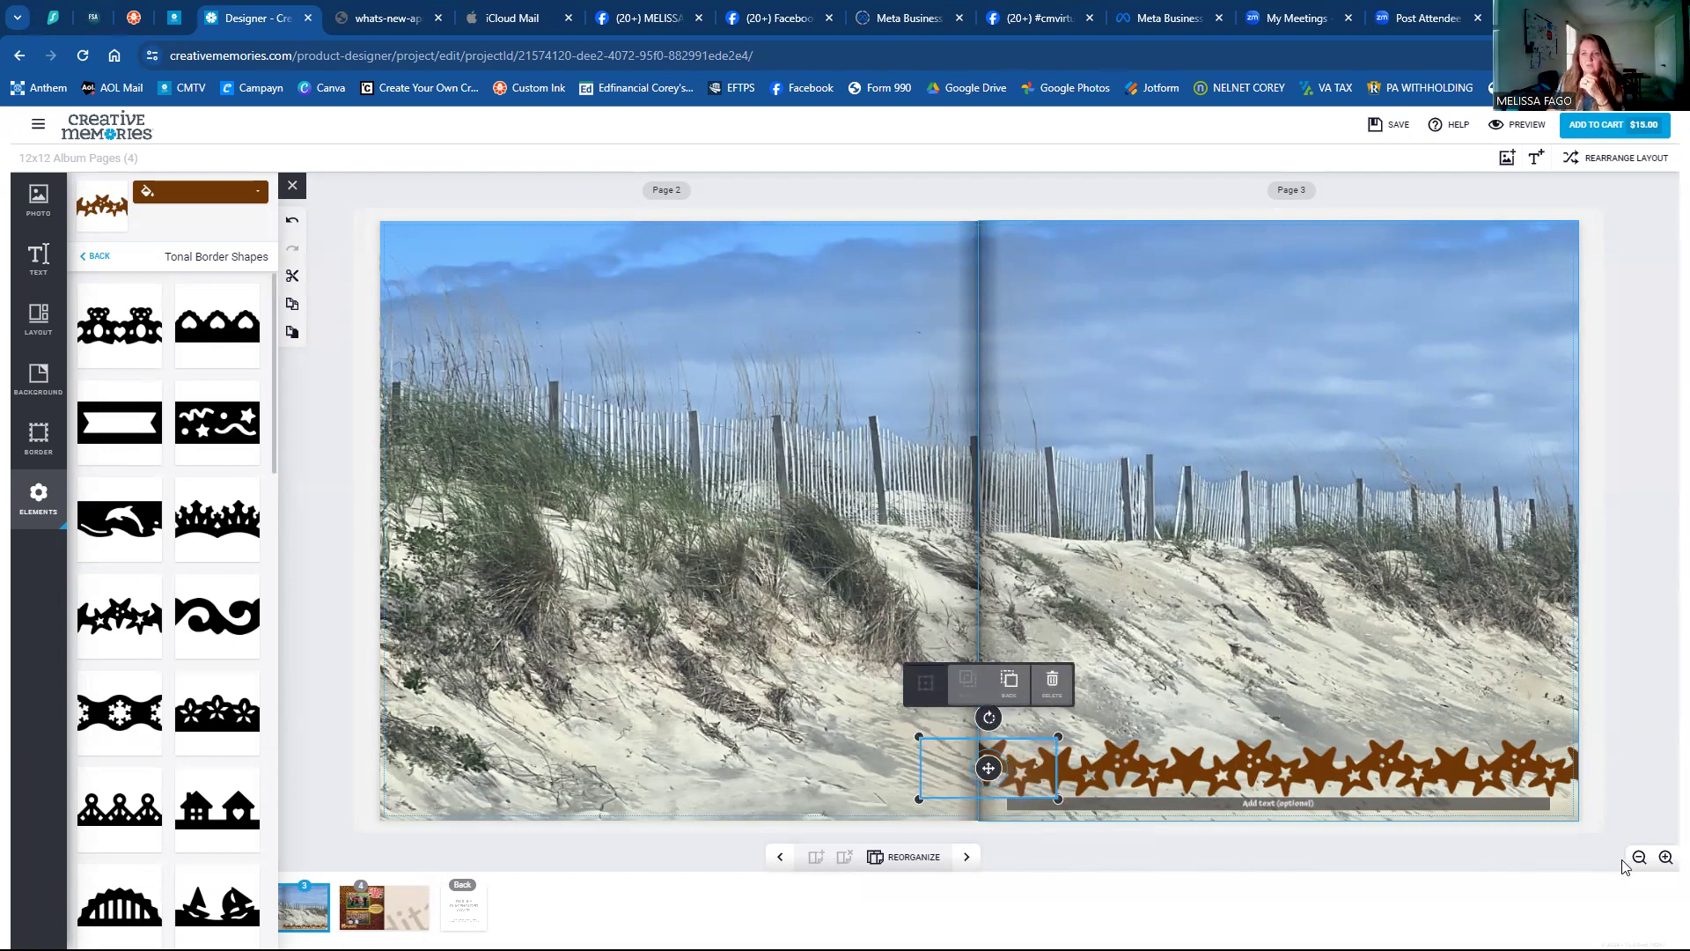
Inspect the star border zoomed in, then zoom out and show the Page 4 Game Day layout.
click(1665, 859)
click(1664, 859)
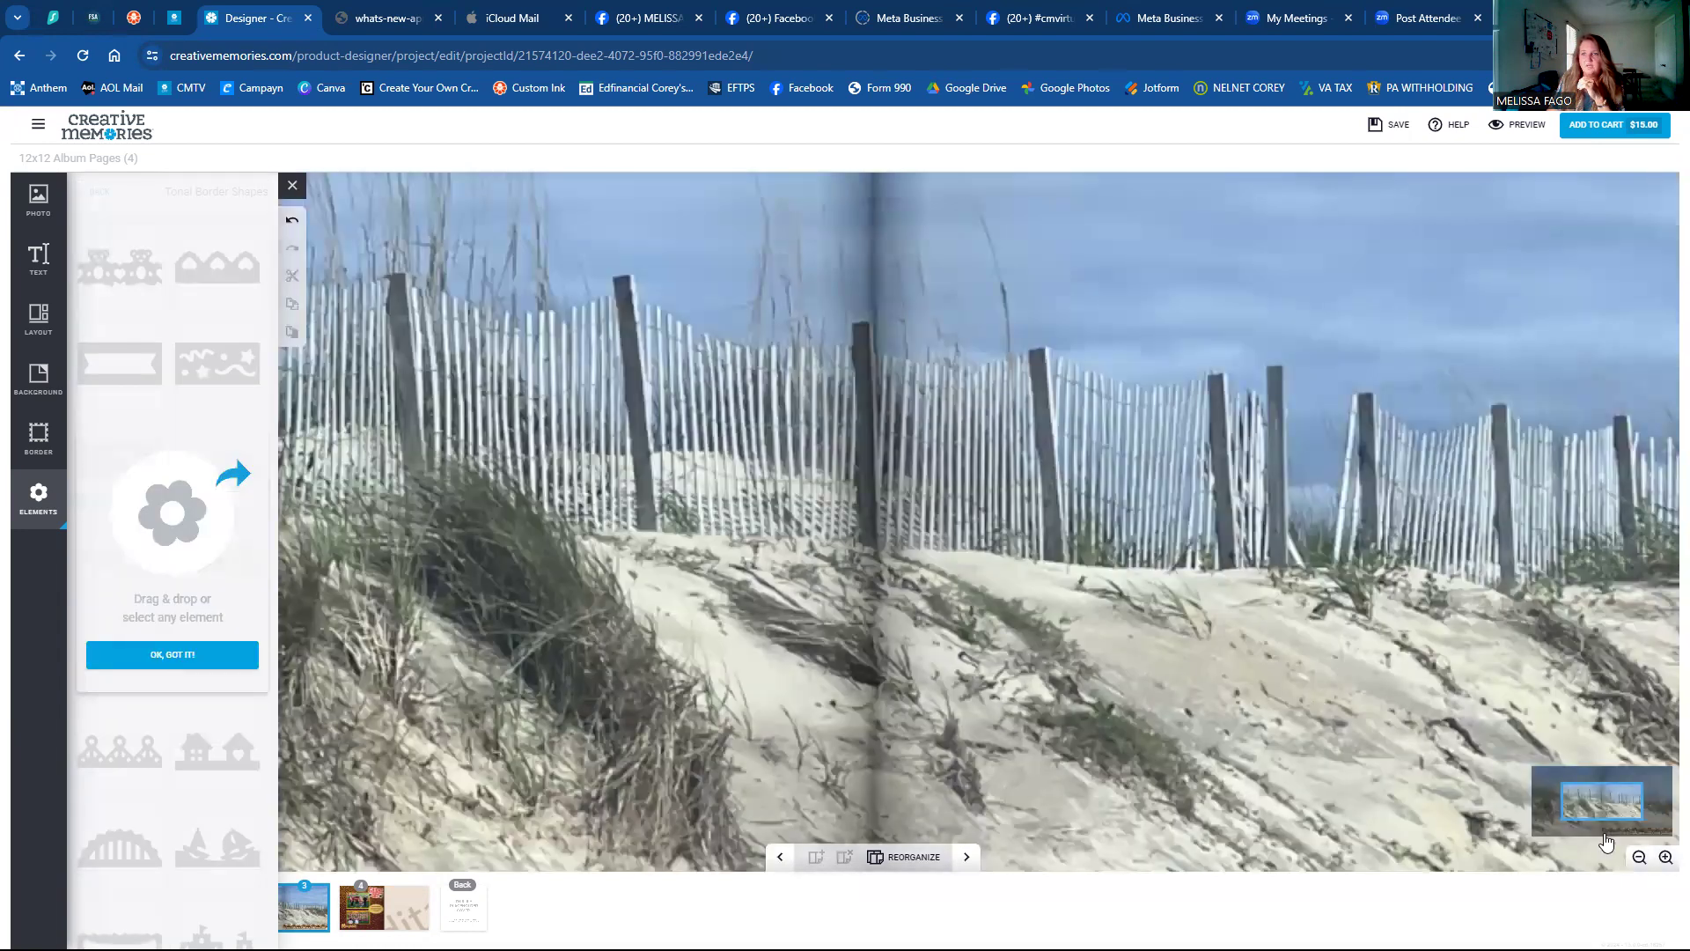
click(1606, 823)
drag(1634, 828, 1609, 827)
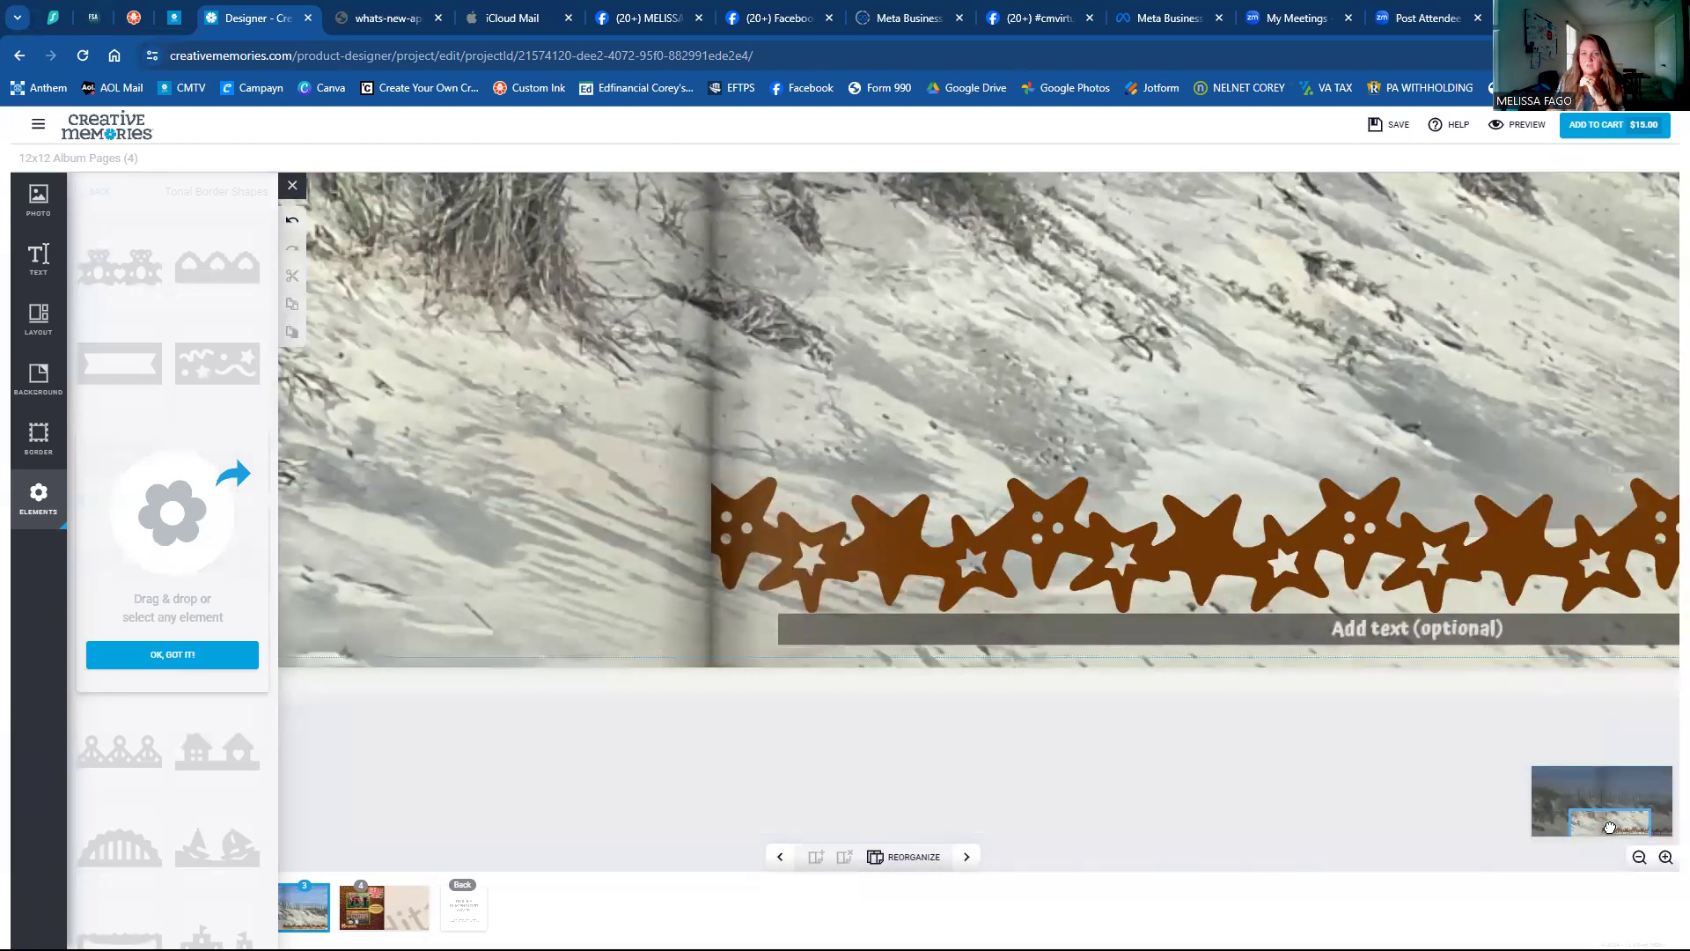
drag(1613, 828, 1559, 822)
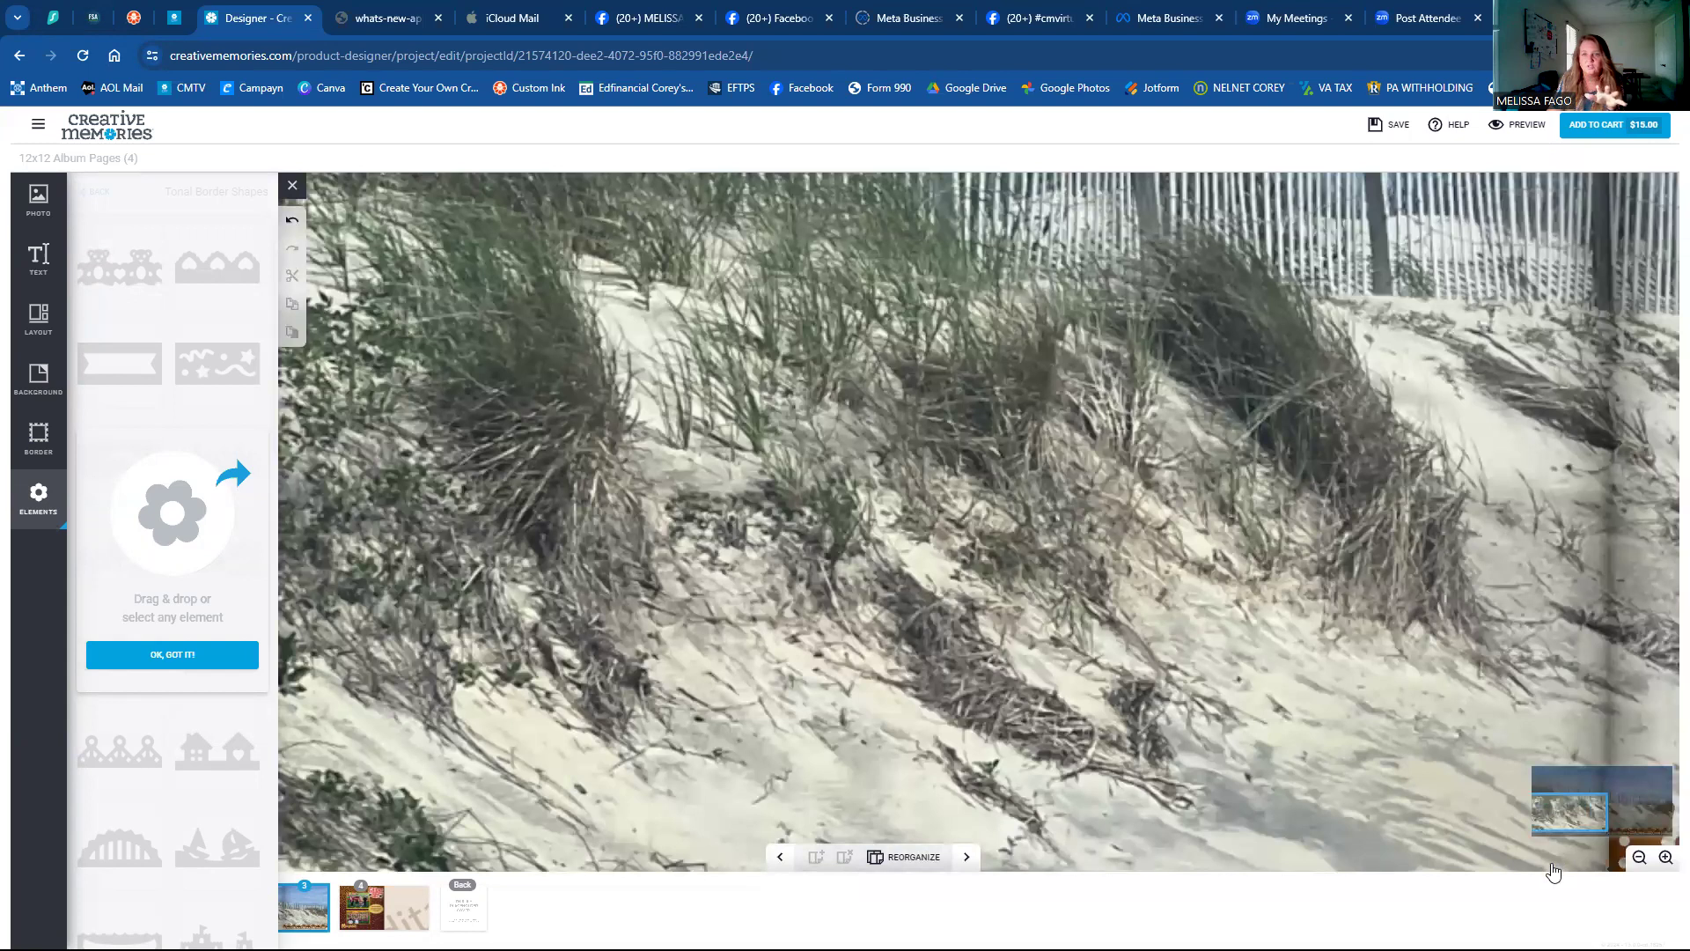
click(1637, 859)
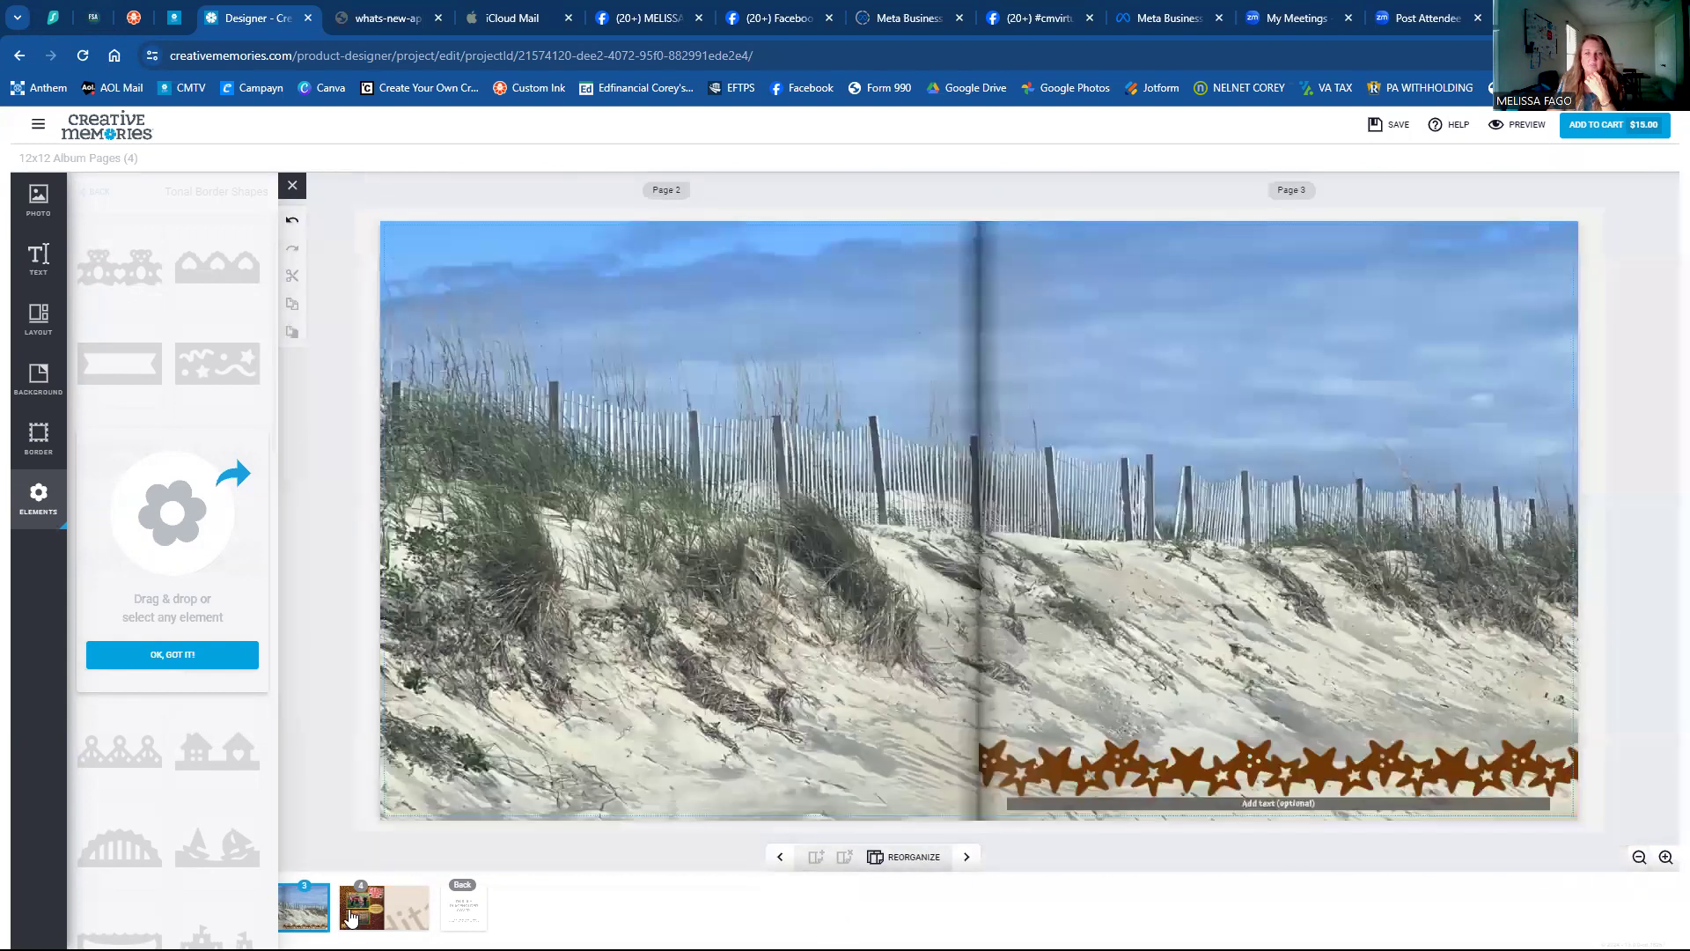
click(350, 915)
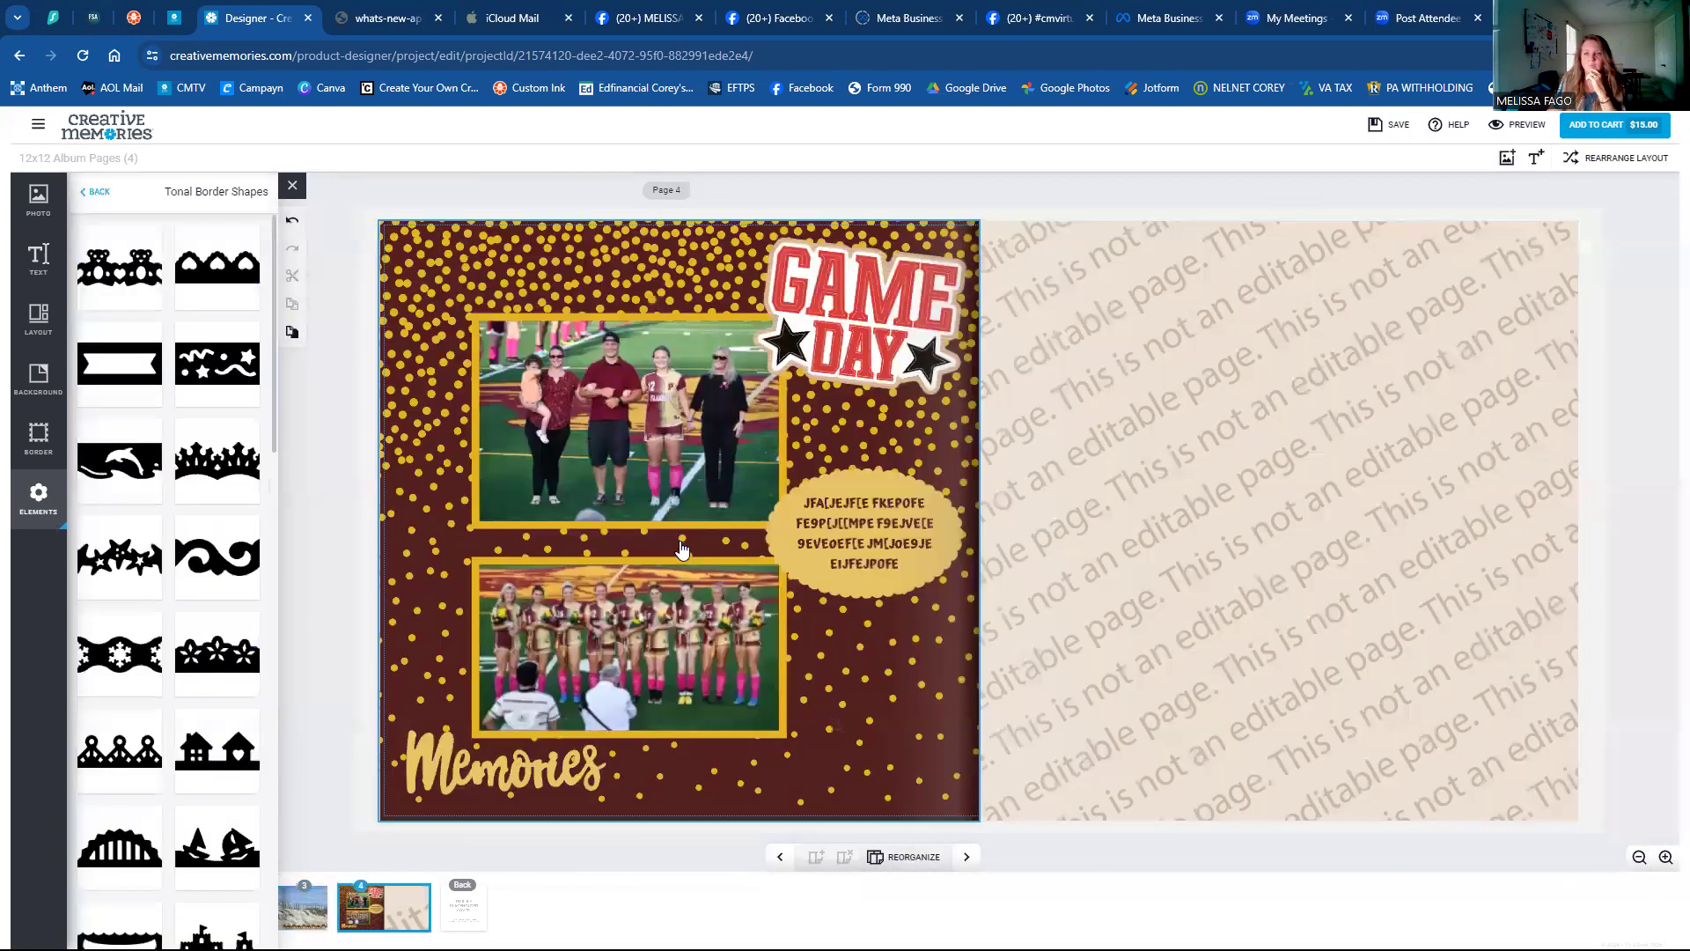
click(1666, 858)
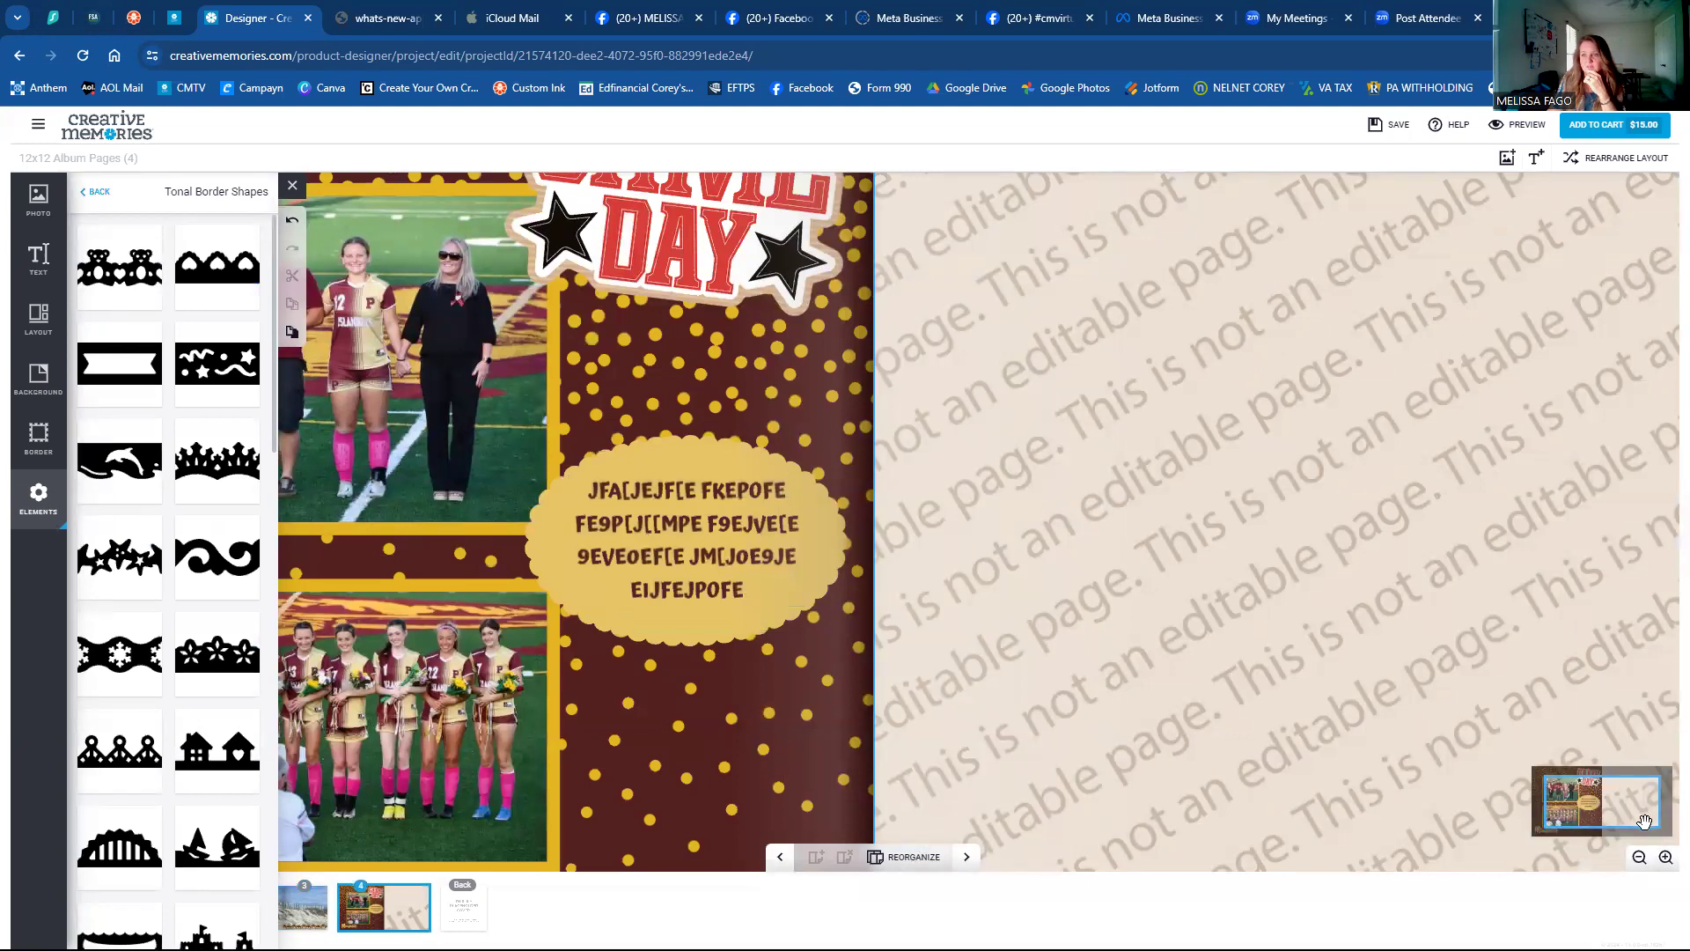
click(1665, 858)
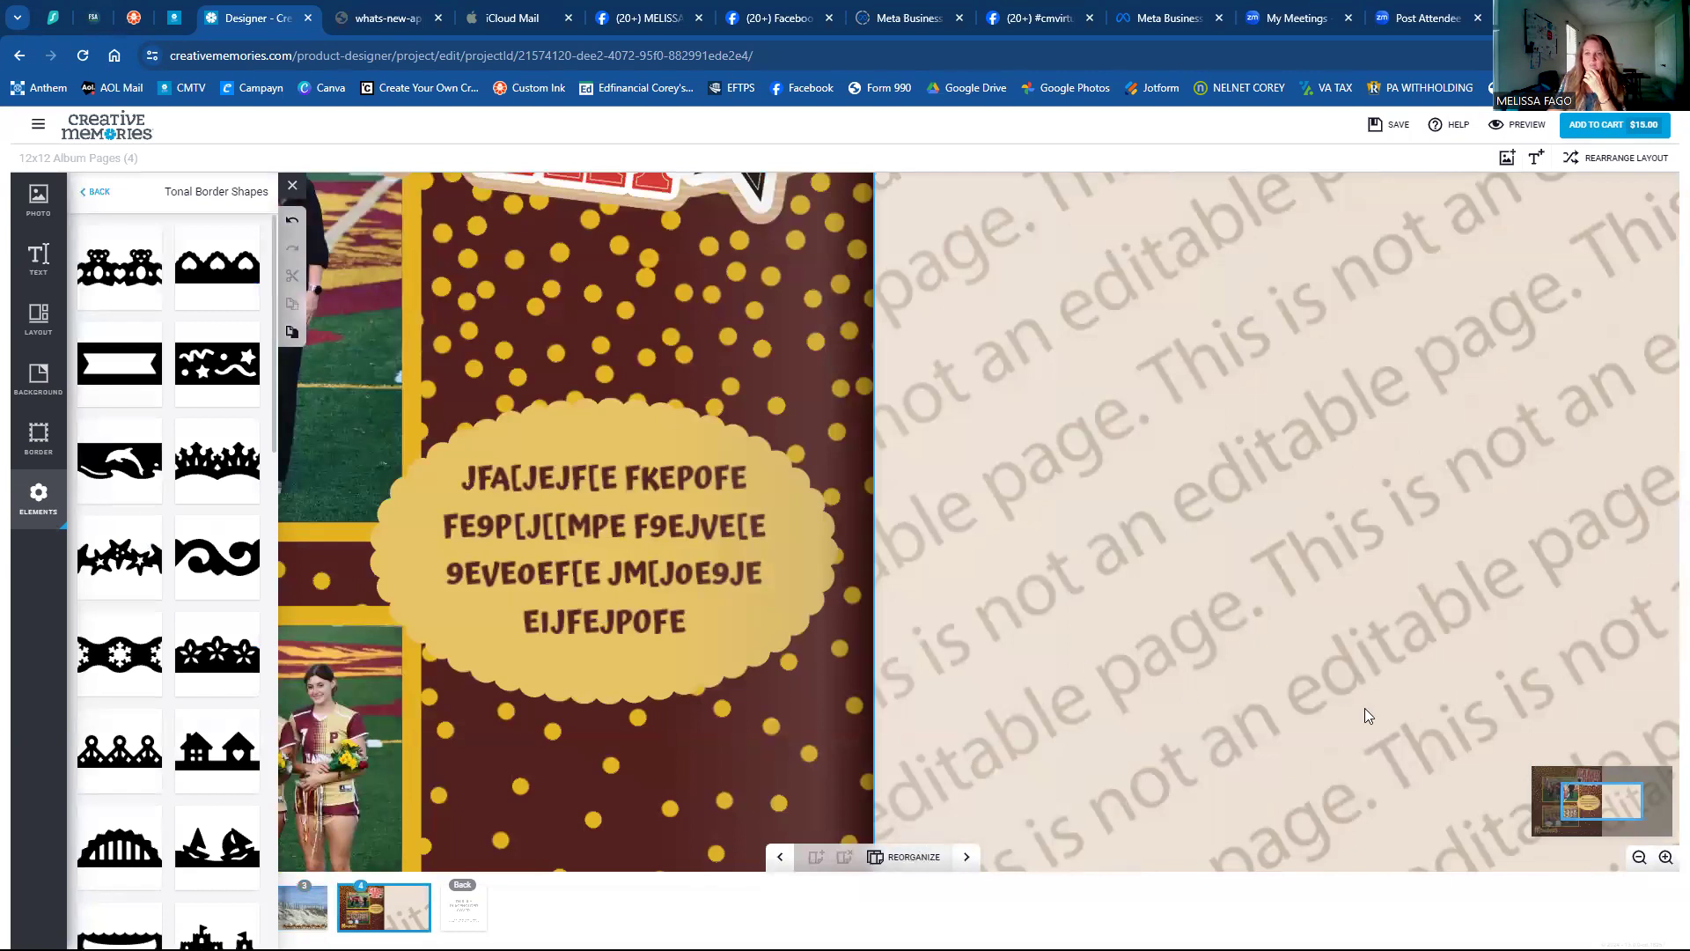
drag(1588, 797, 1592, 804)
click(1580, 791)
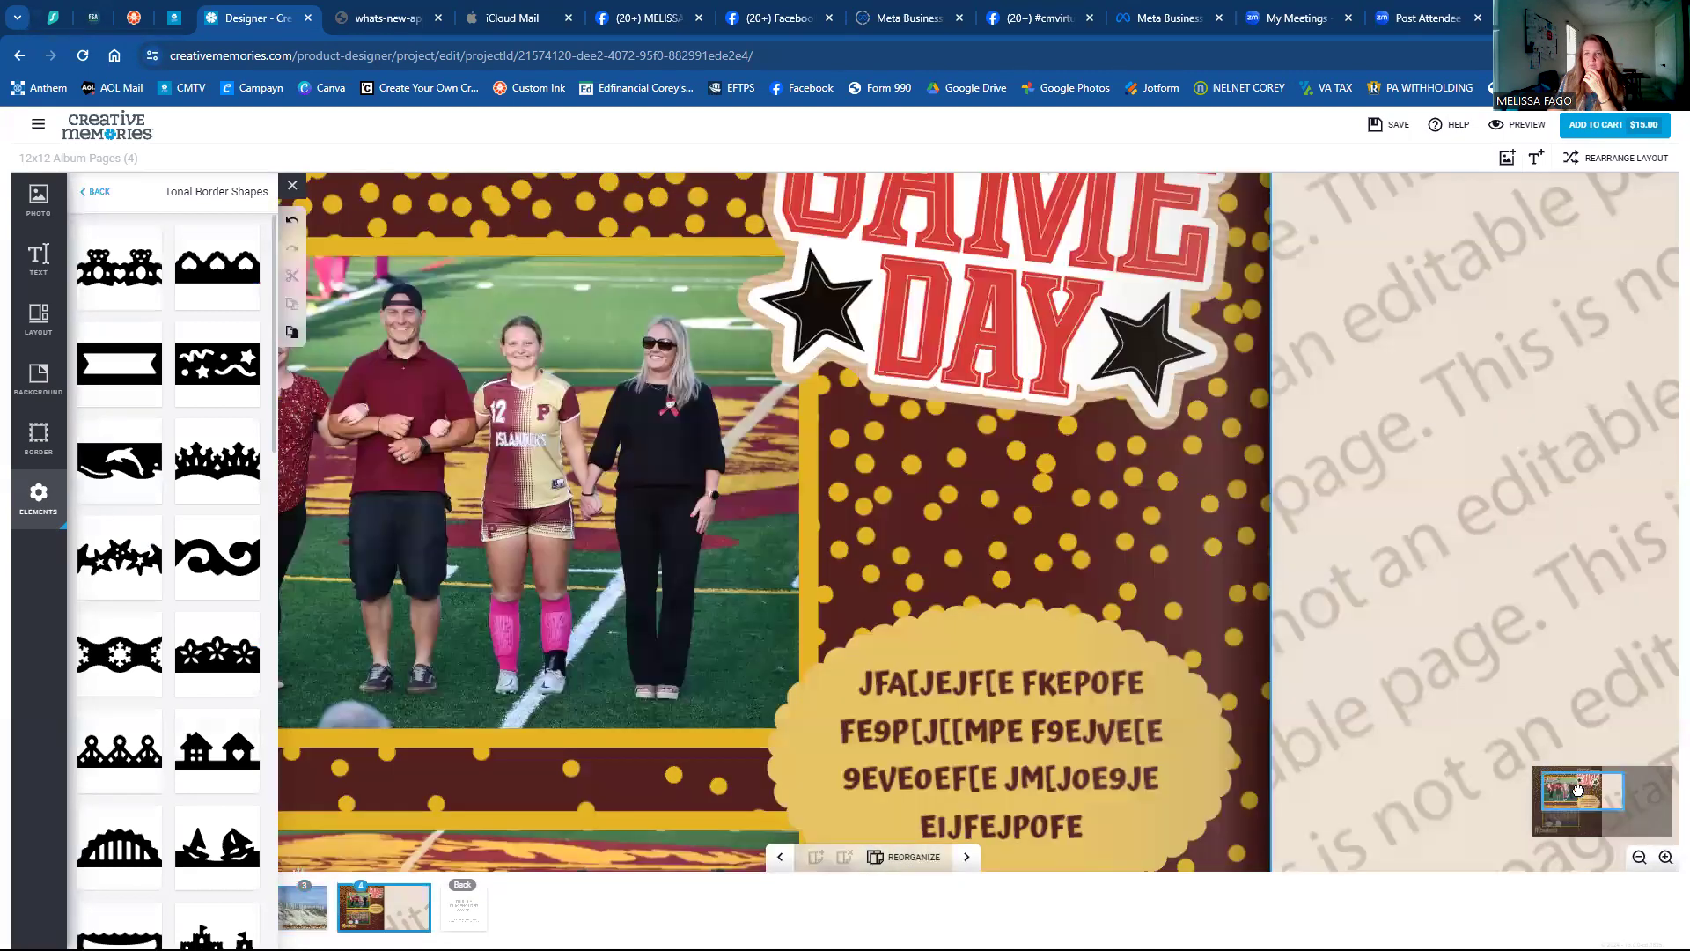
click(1572, 787)
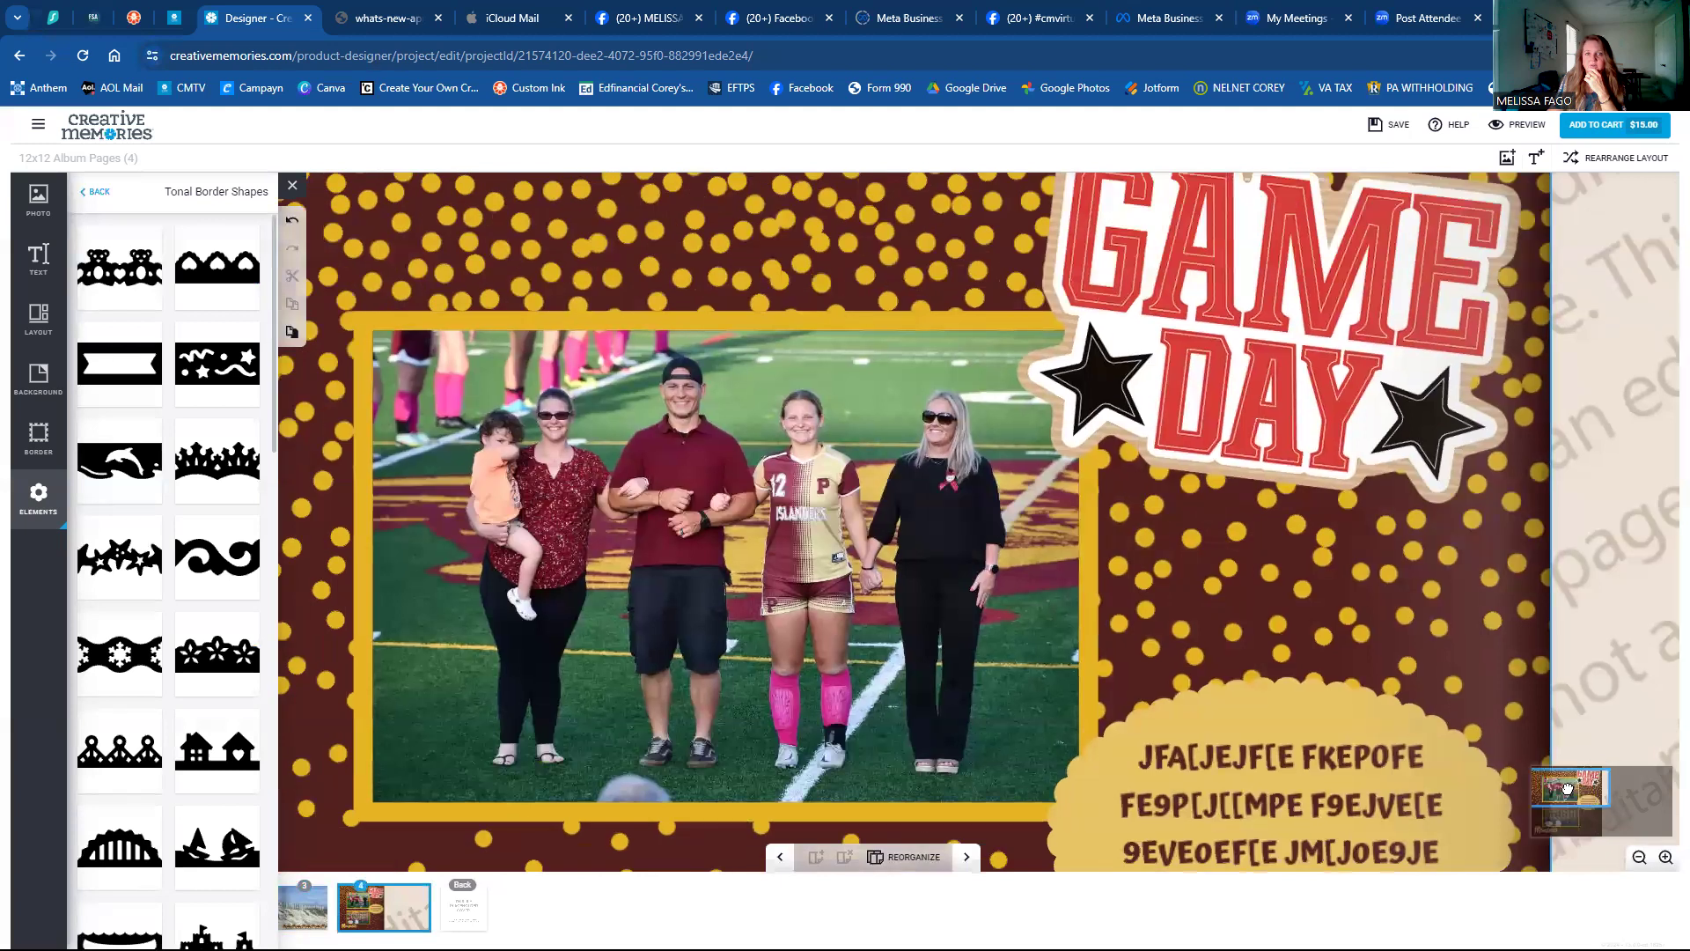
click(1568, 787)
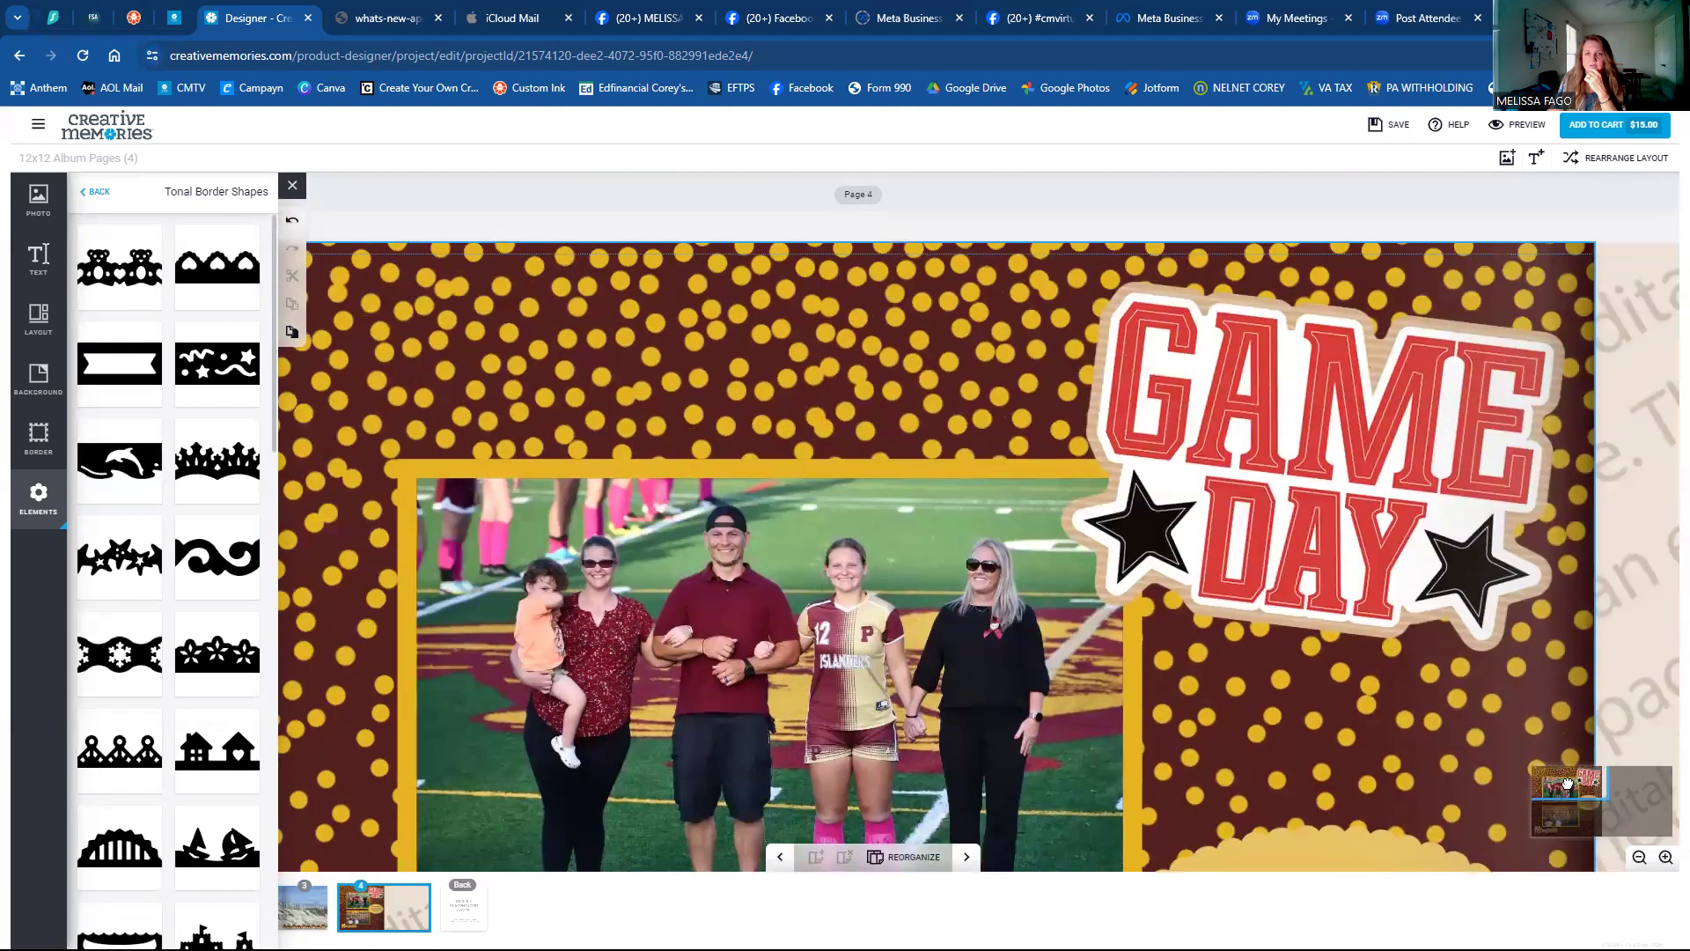
click(1564, 800)
click(1561, 812)
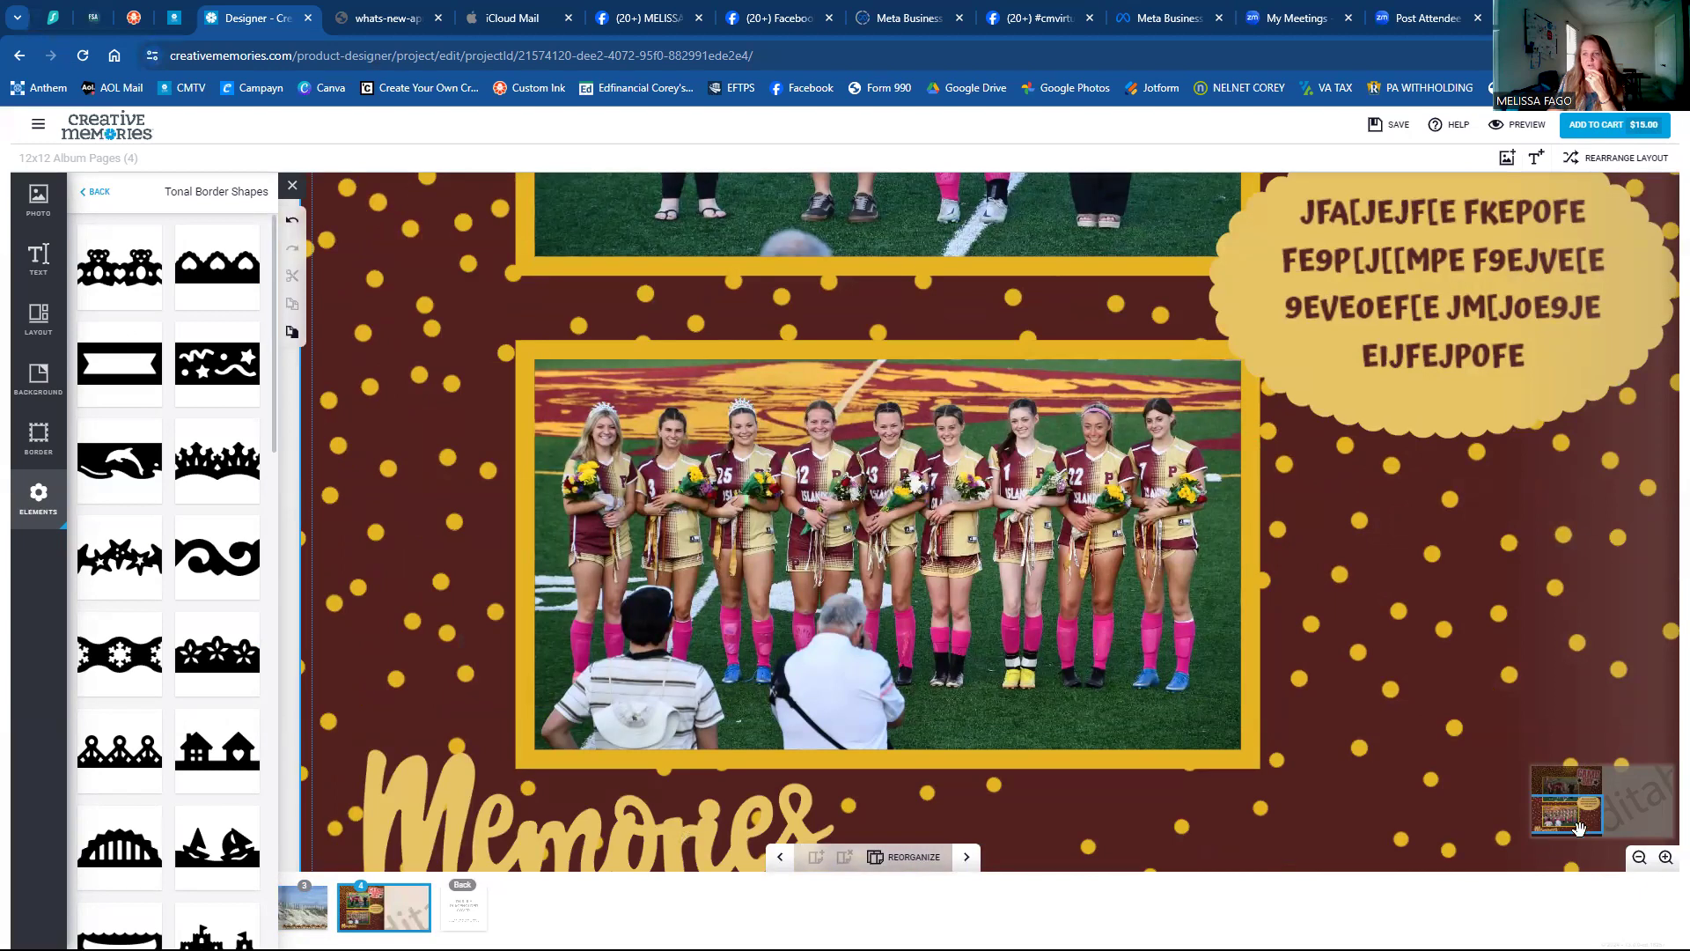
click(1637, 858)
click(1638, 859)
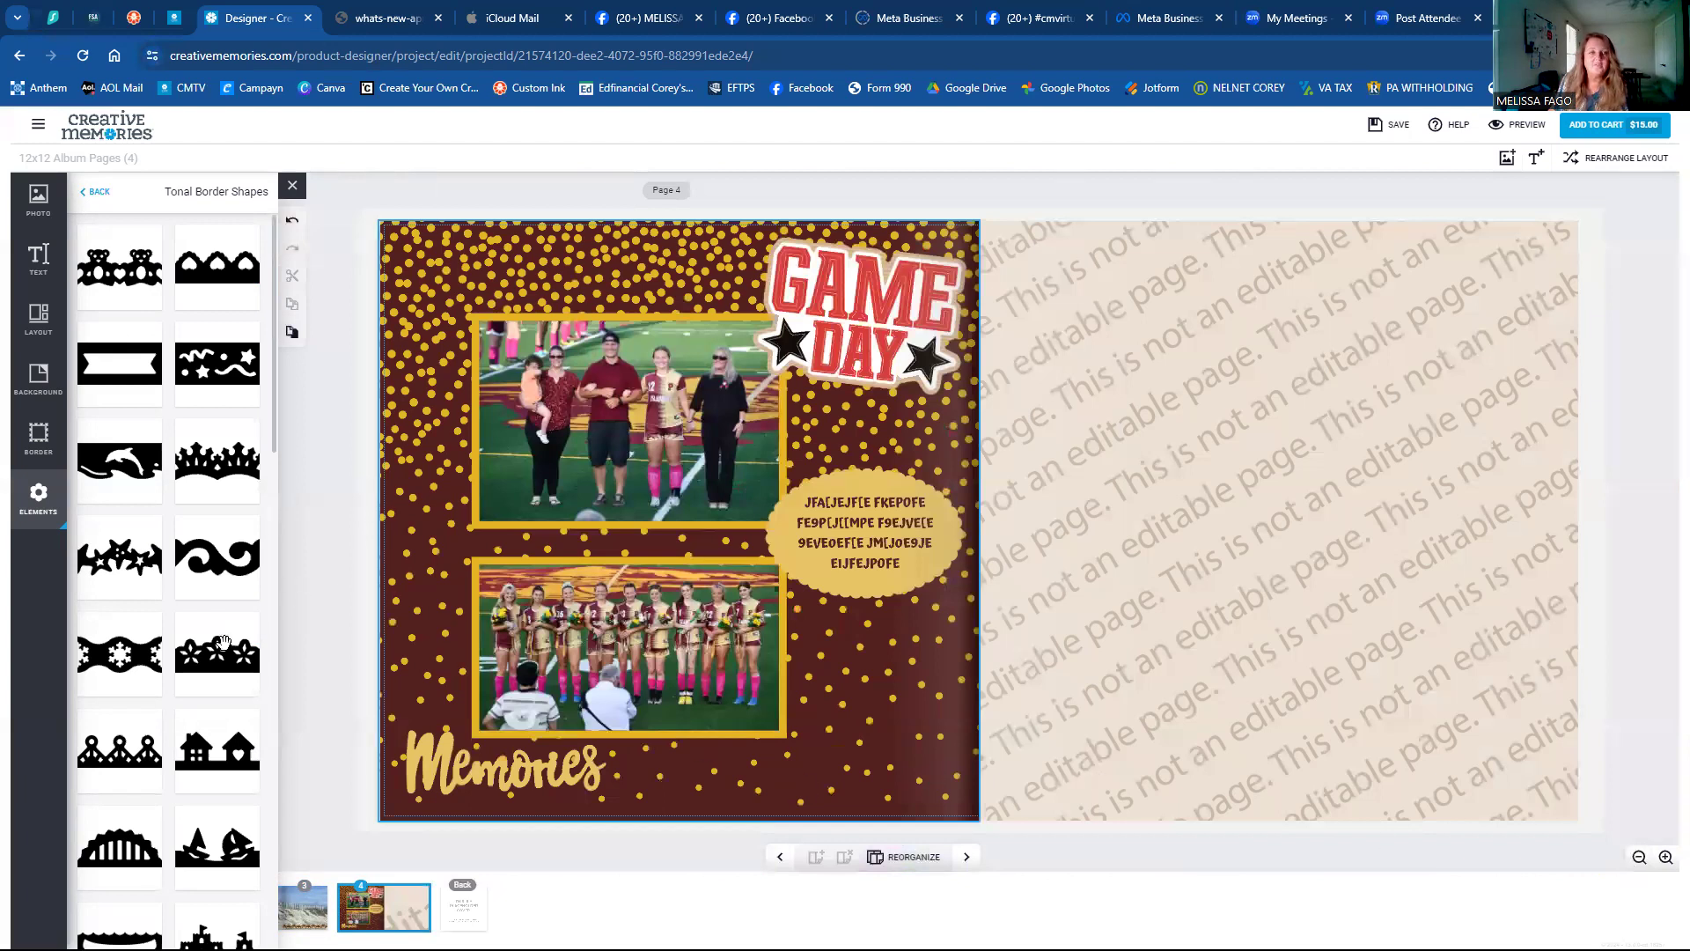
Go back to the pages 2–3 beach-dune spread from the page strip.
scroll(214, 669, down, 12)
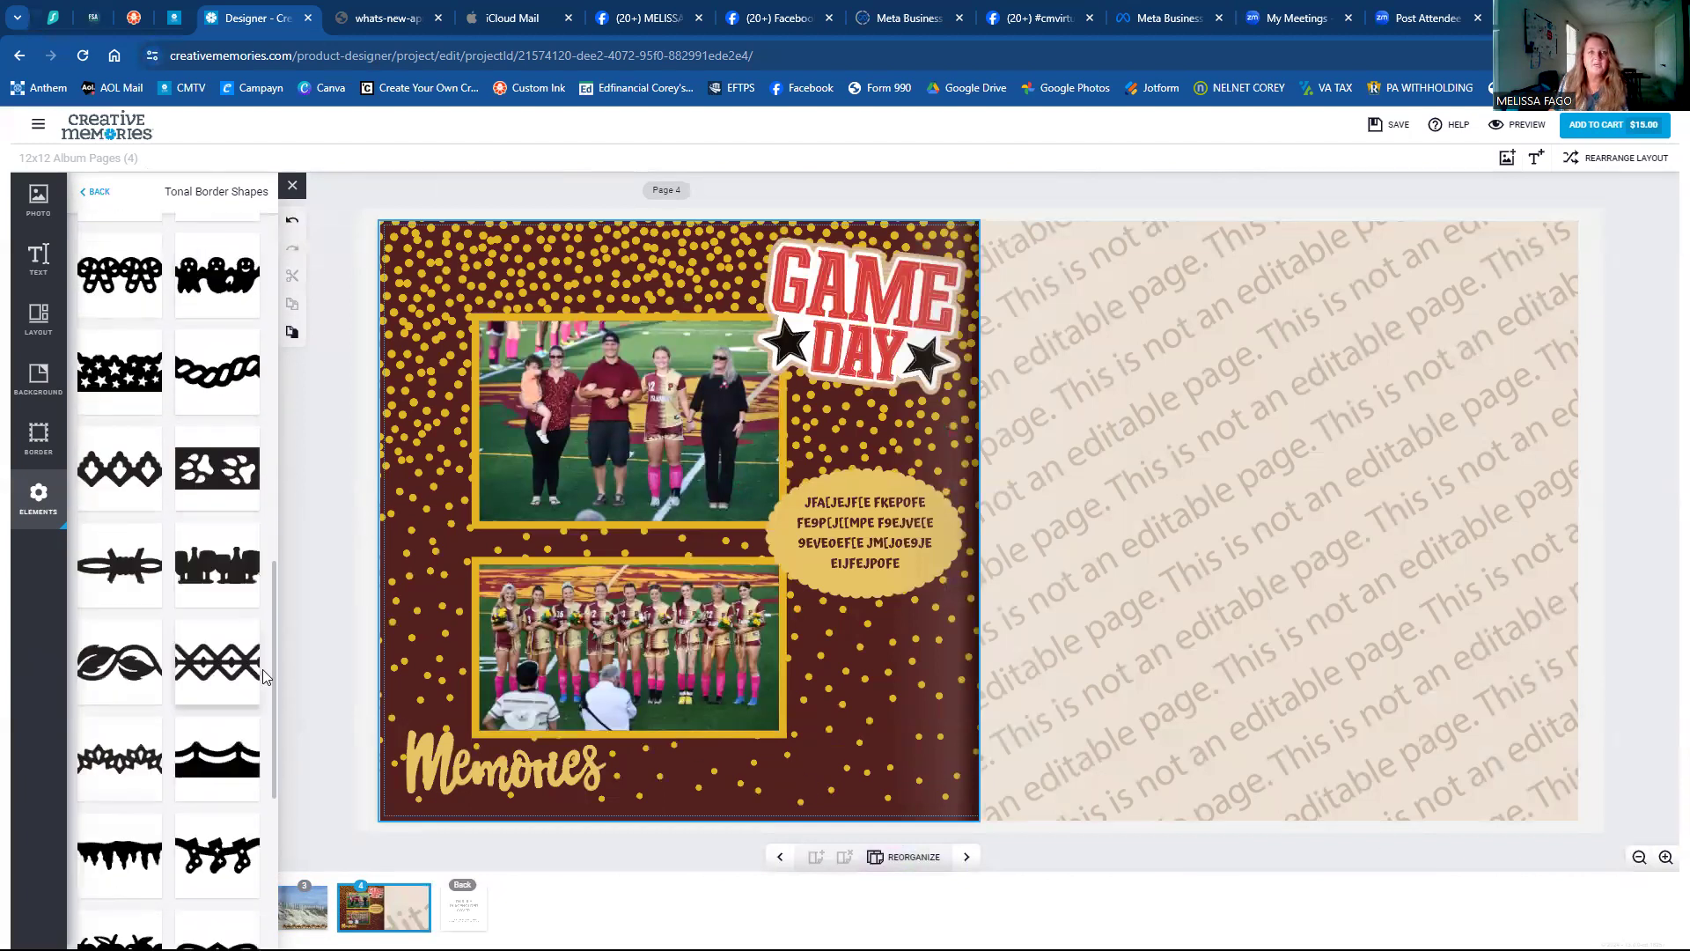
click(303, 921)
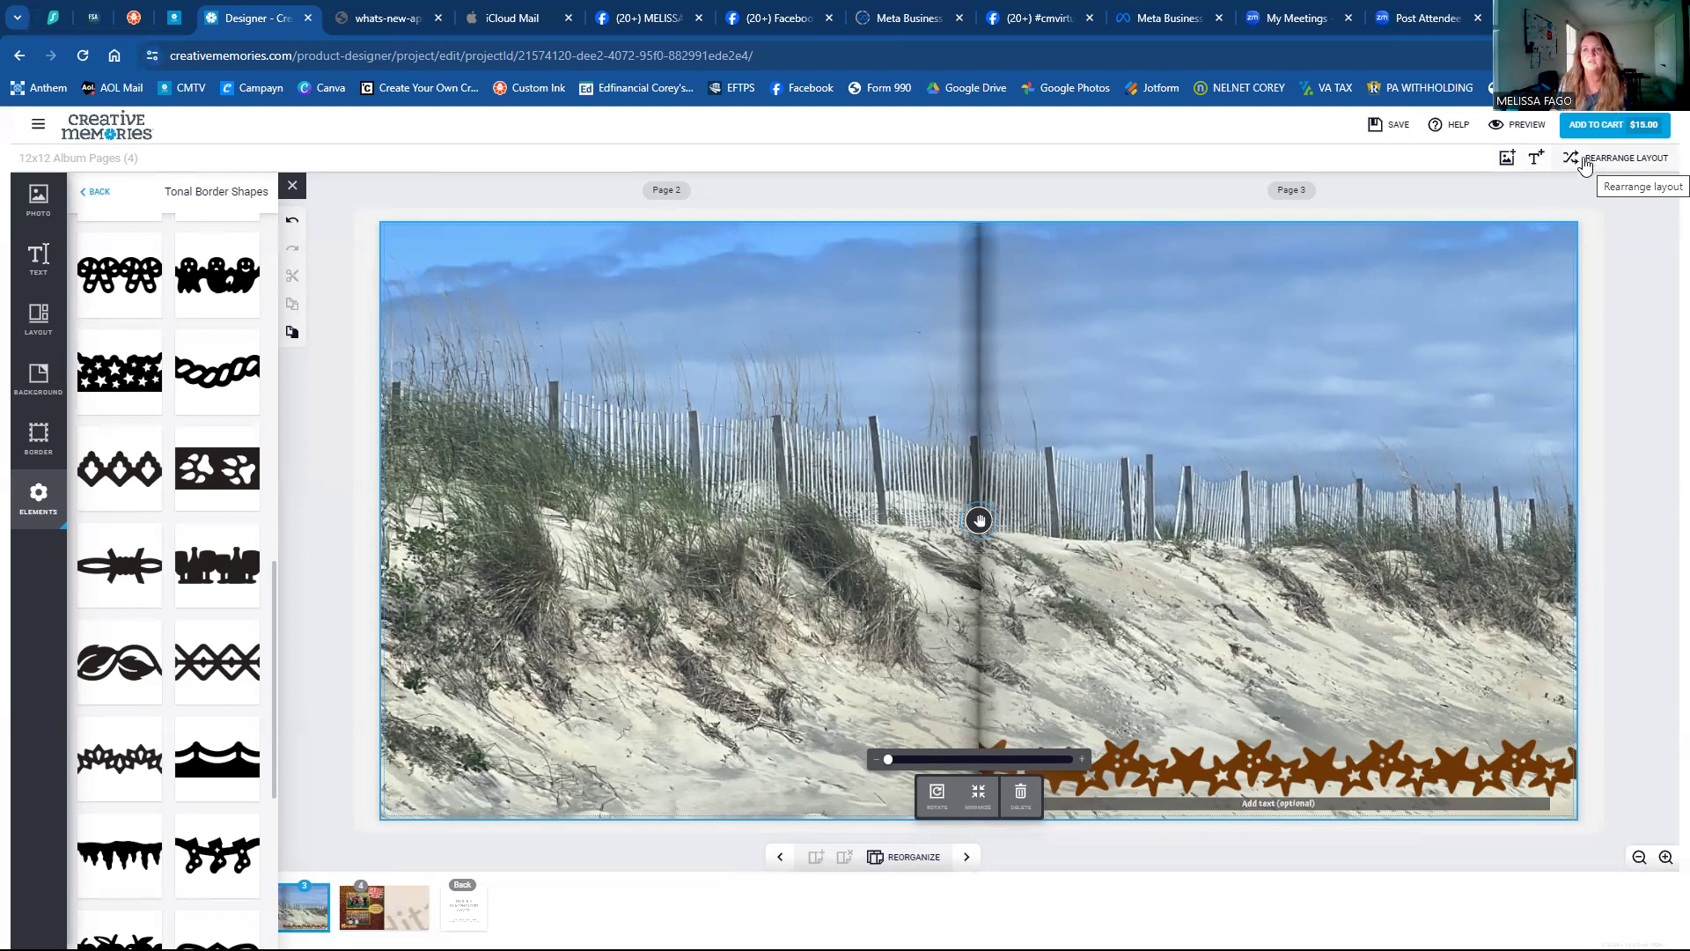
Preview the album pages from Page 4 back to Page 1, save, and open the product review.
click(1510, 131)
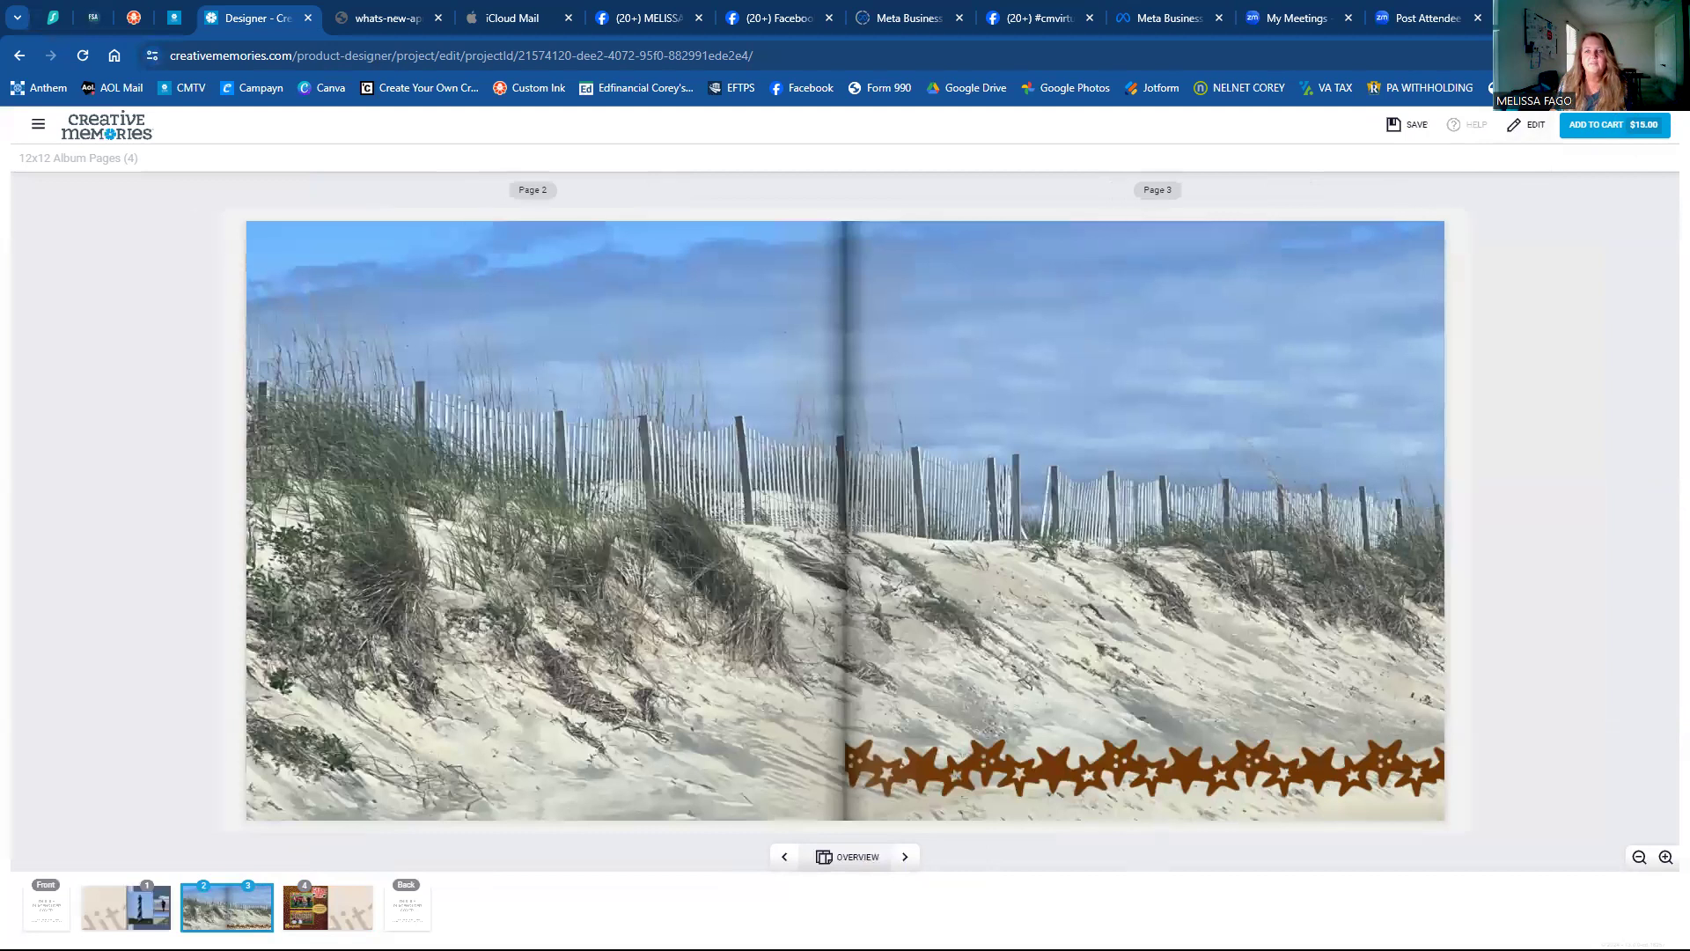
click(905, 855)
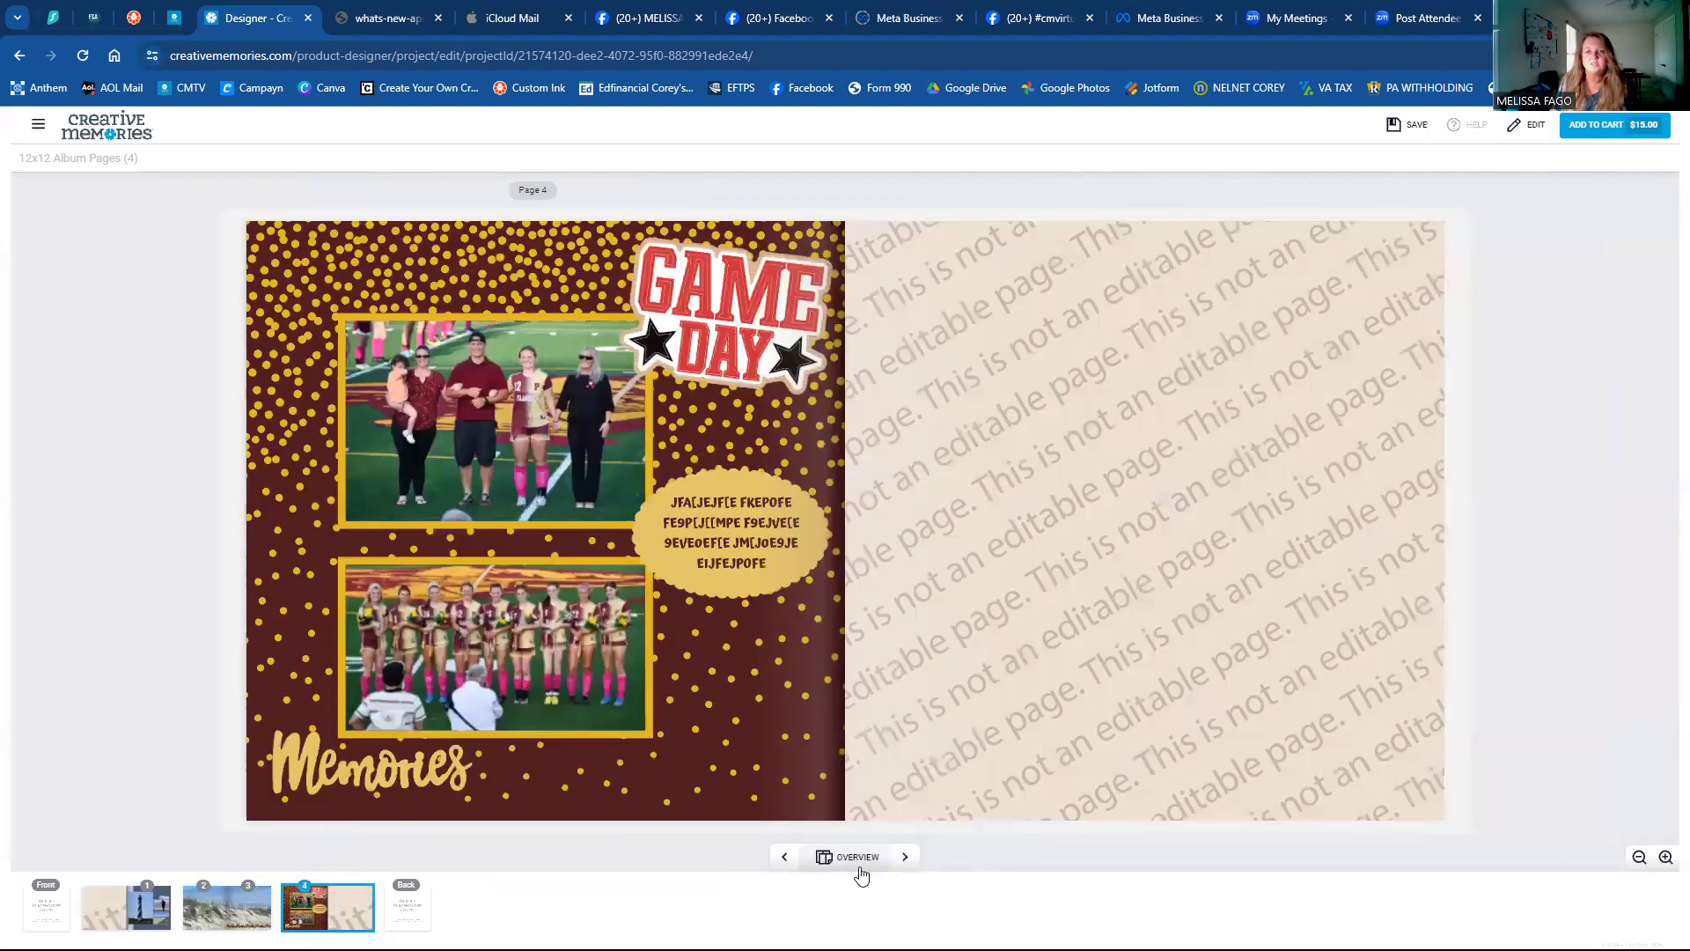
click(782, 867)
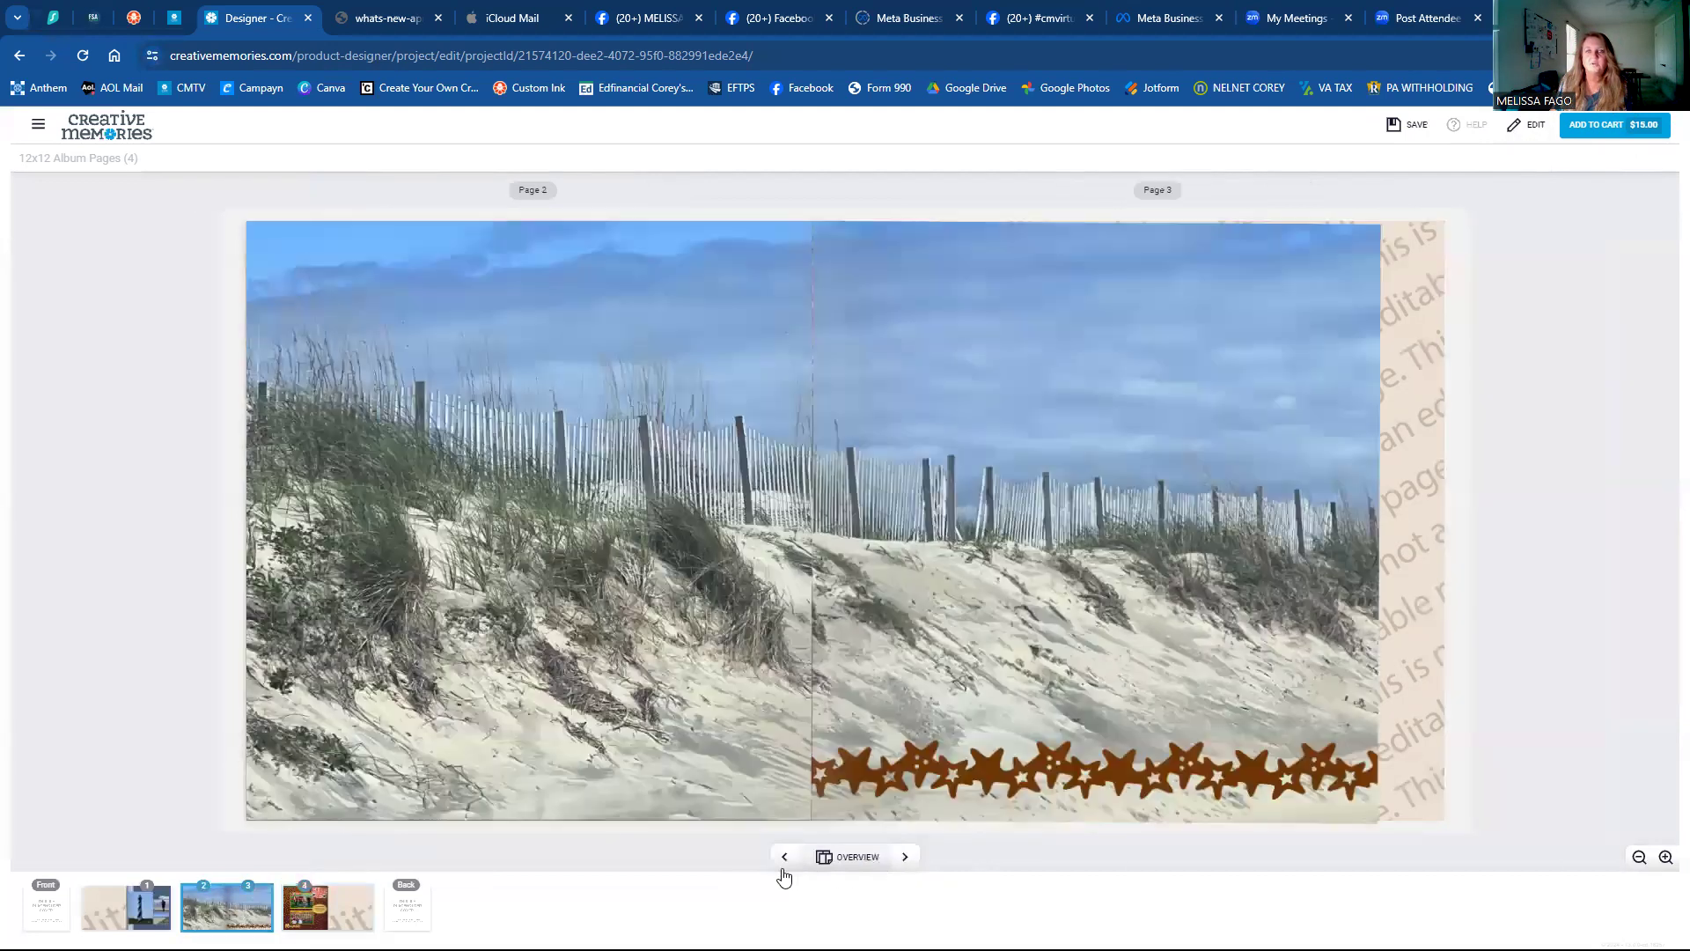
click(783, 869)
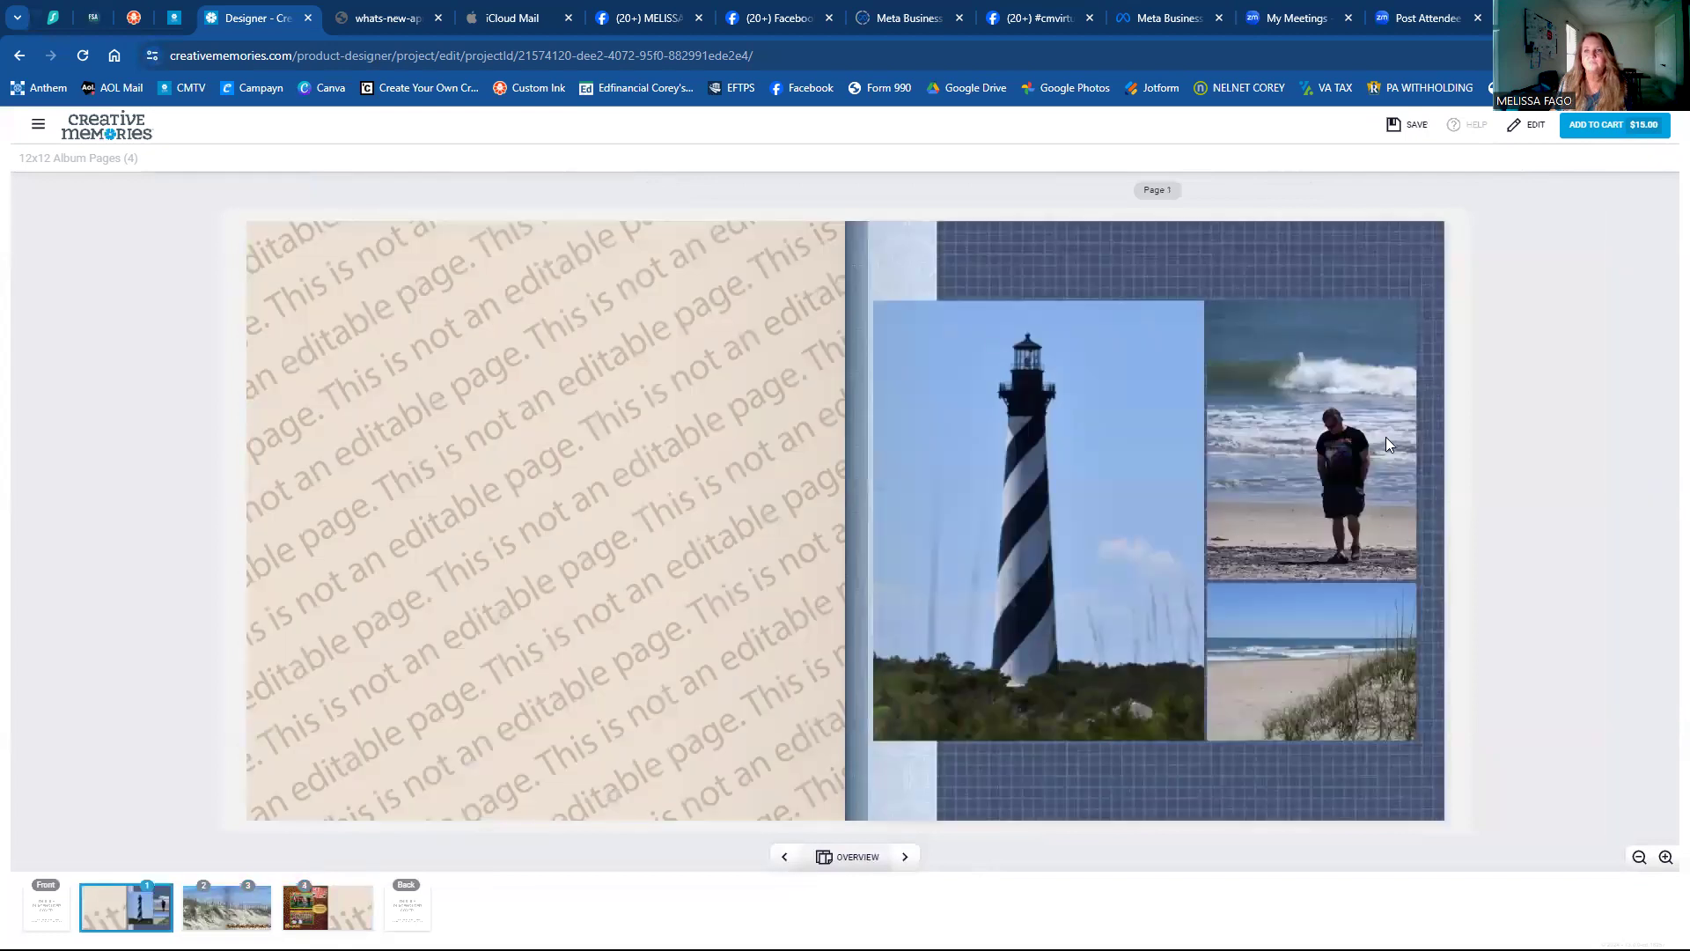
click(1392, 126)
click(1608, 132)
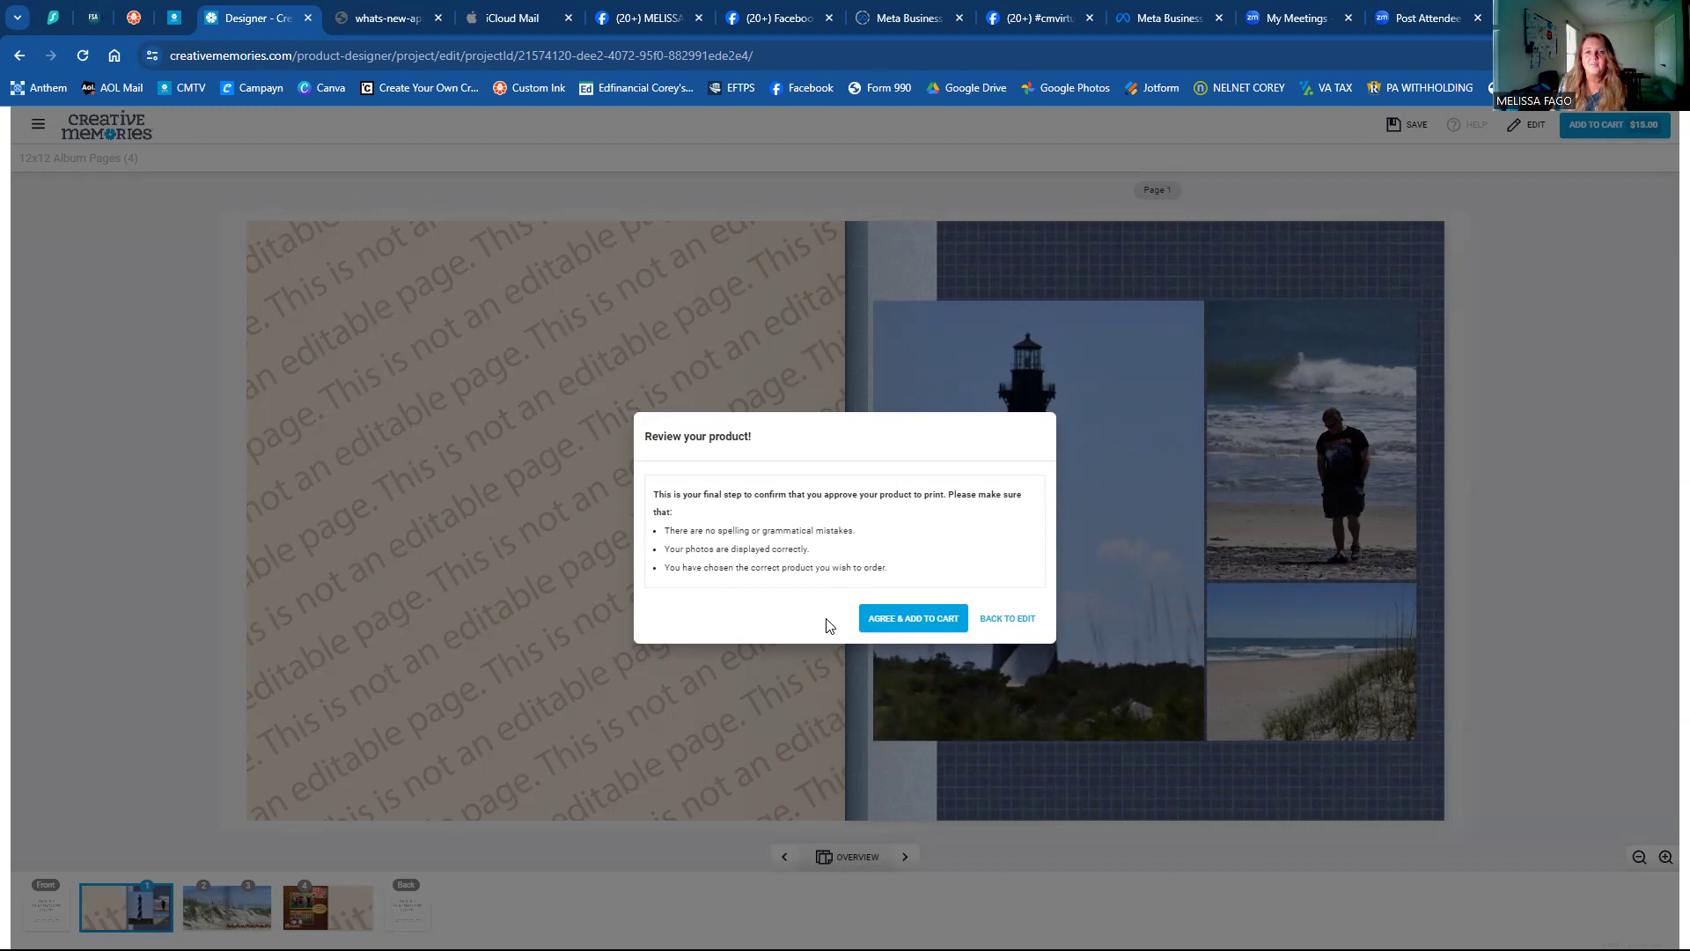
Approve the album for the cart, sign in, and reopen the TEST project for editing.
click(875, 620)
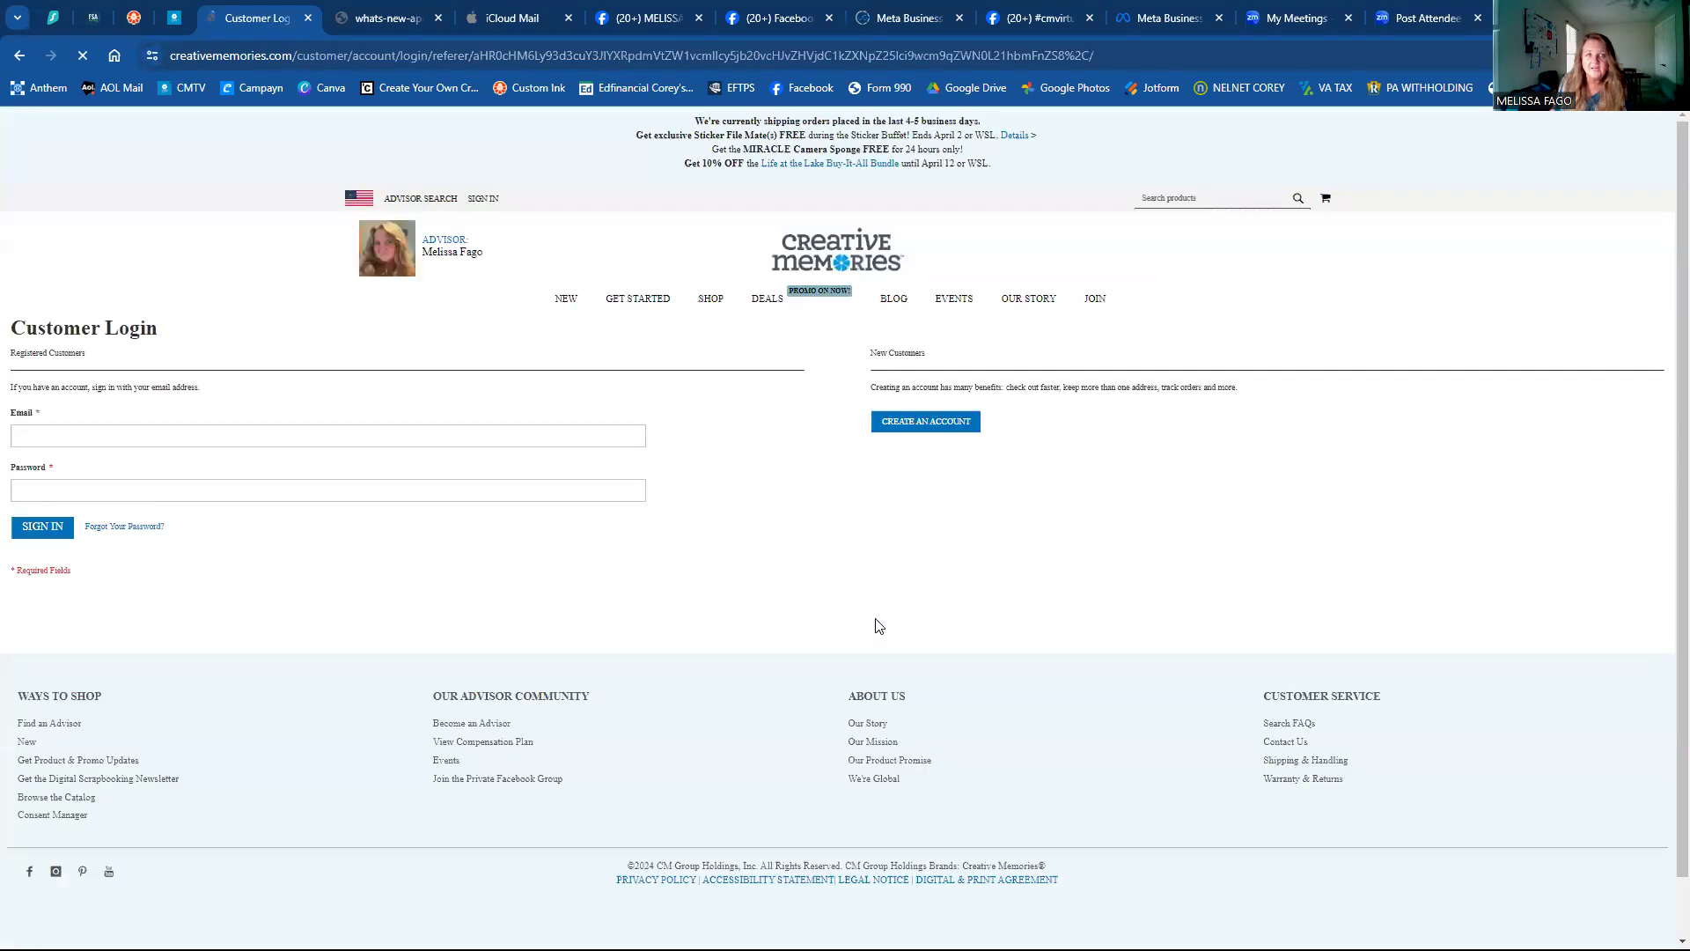
click(492, 203)
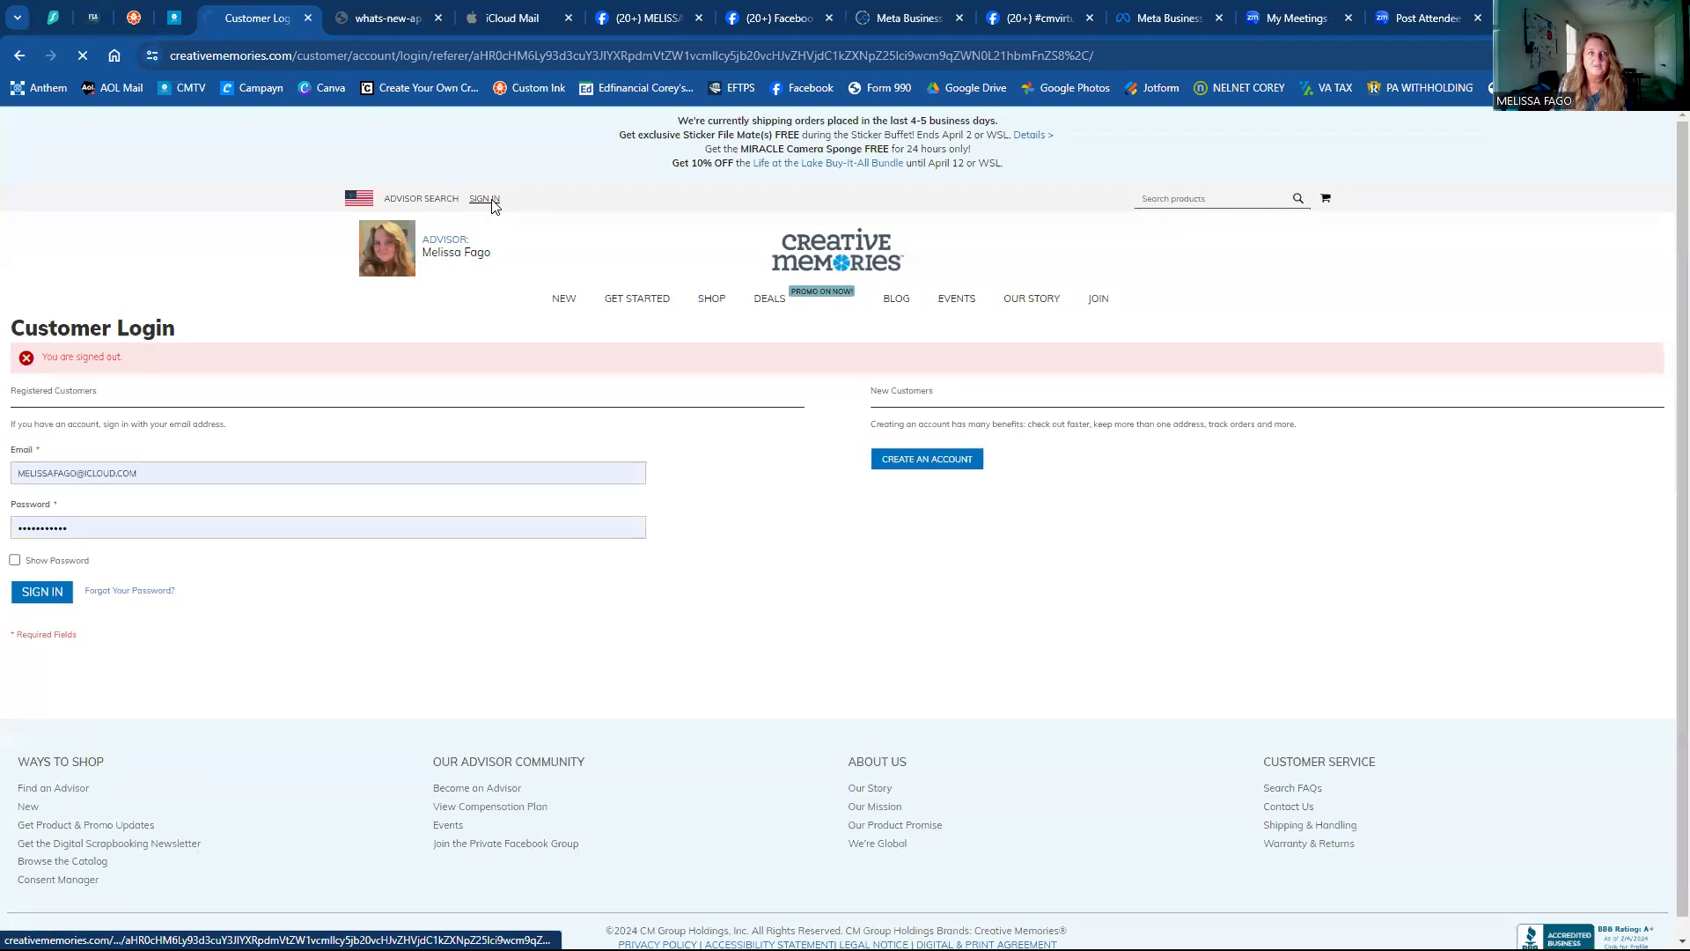
click(28, 554)
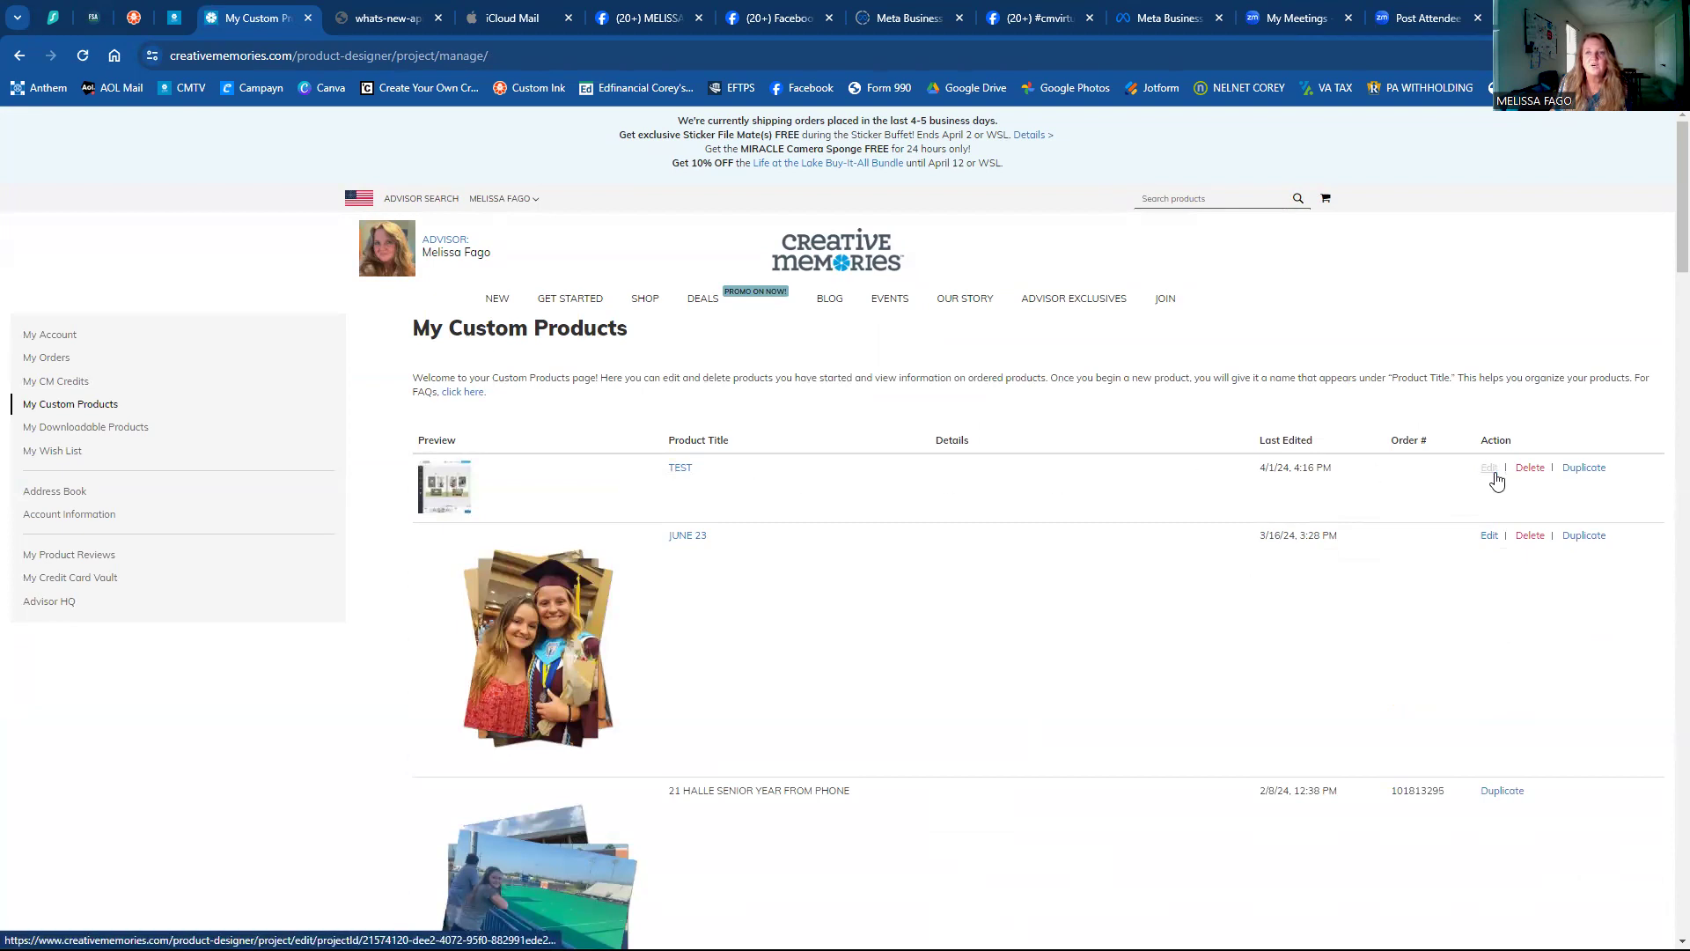
click(1490, 469)
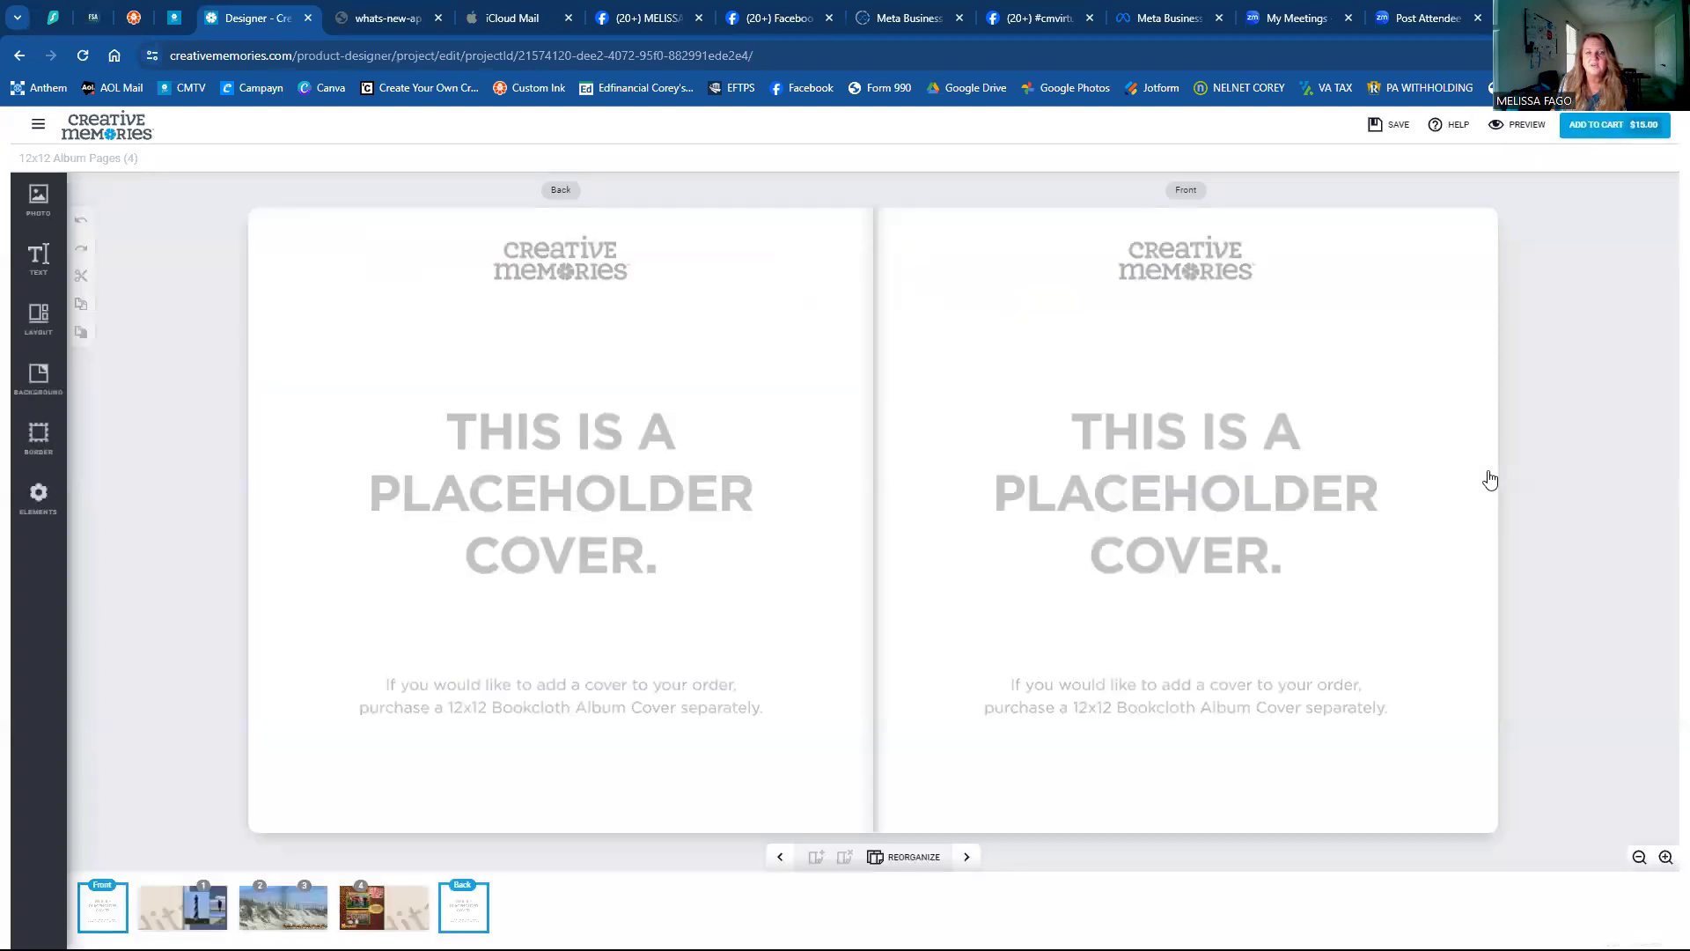
Approve the TEST pages for the cart, then go back to editing on album page 1.
click(1578, 125)
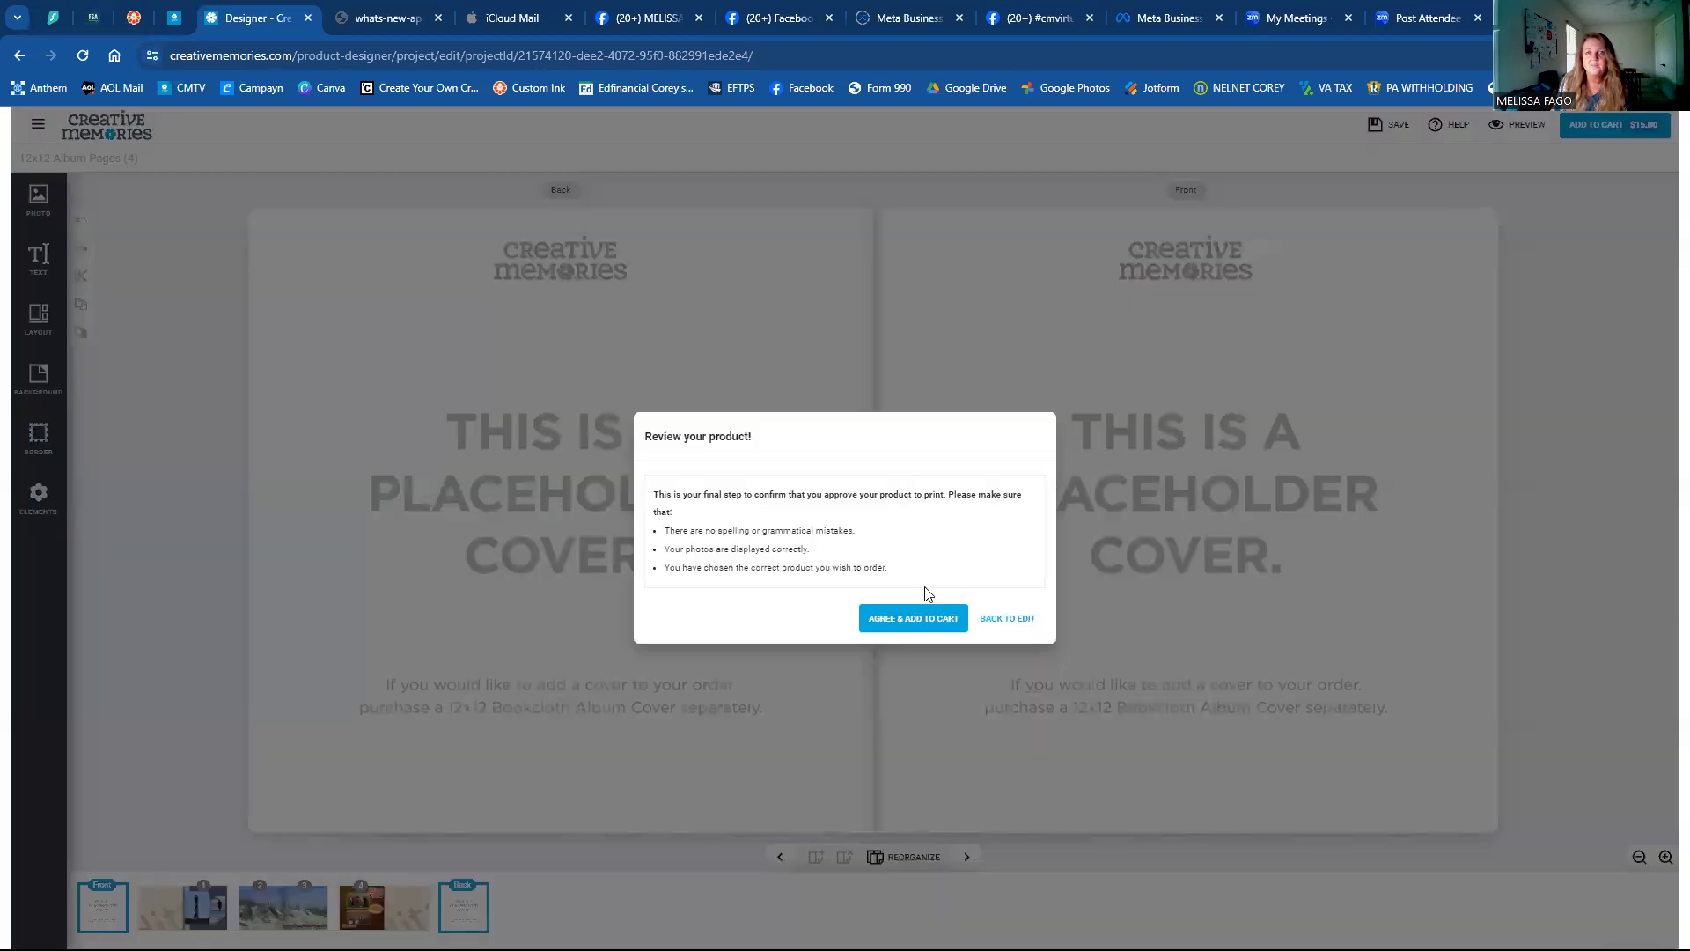
click(888, 627)
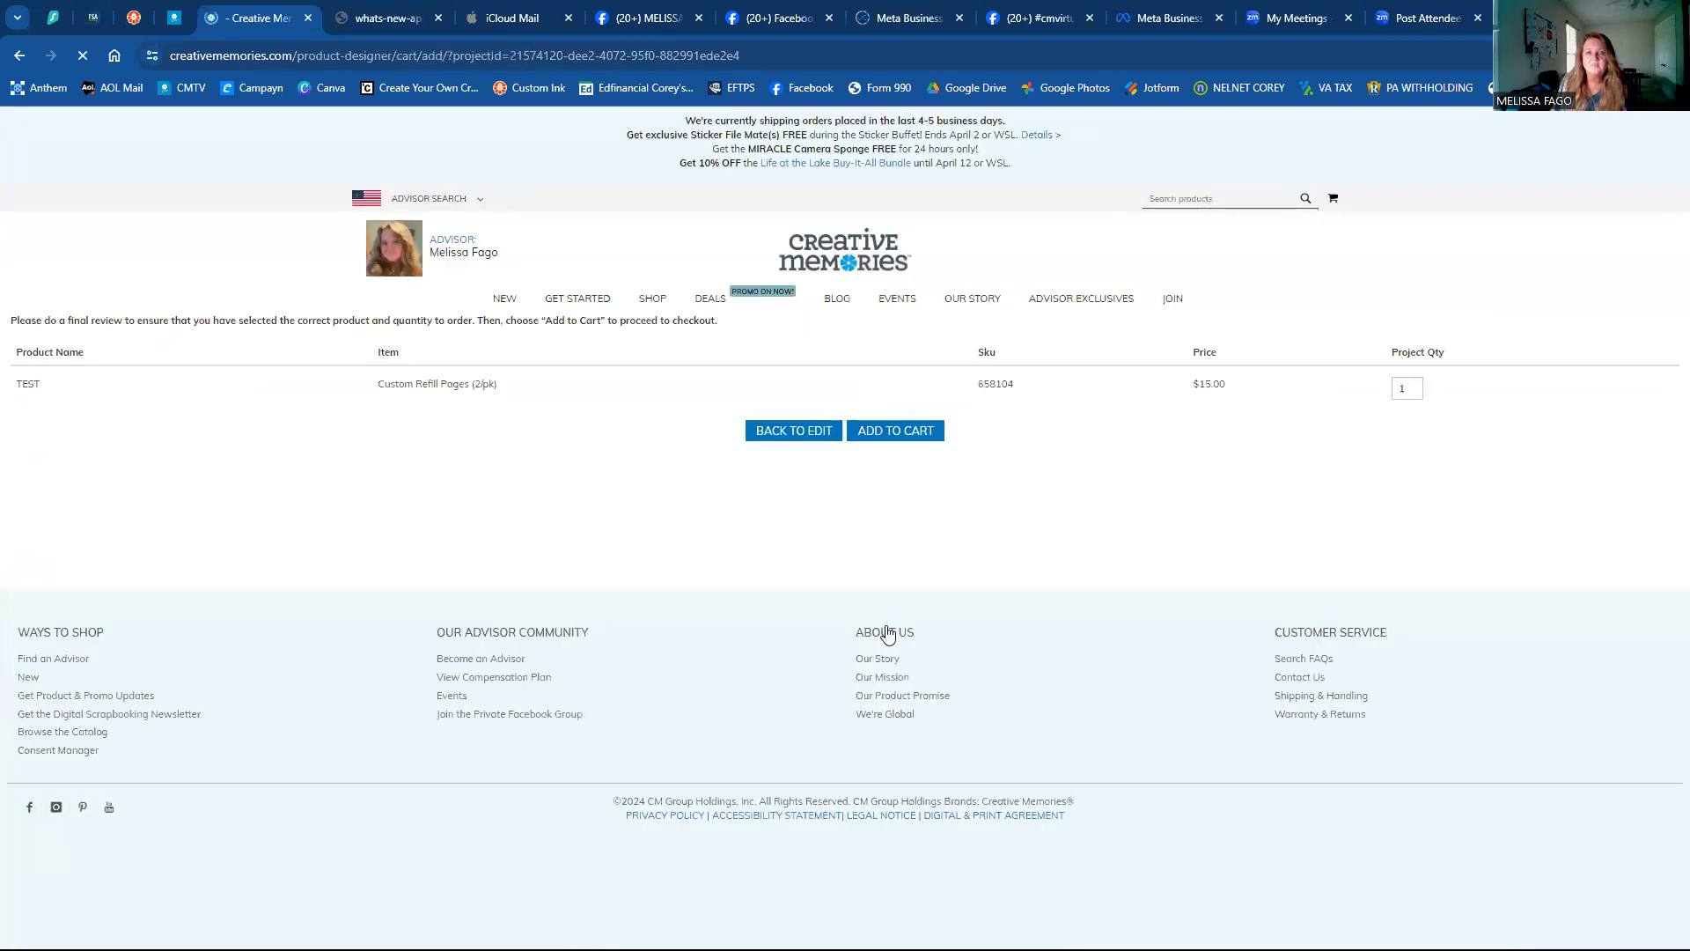
click(794, 433)
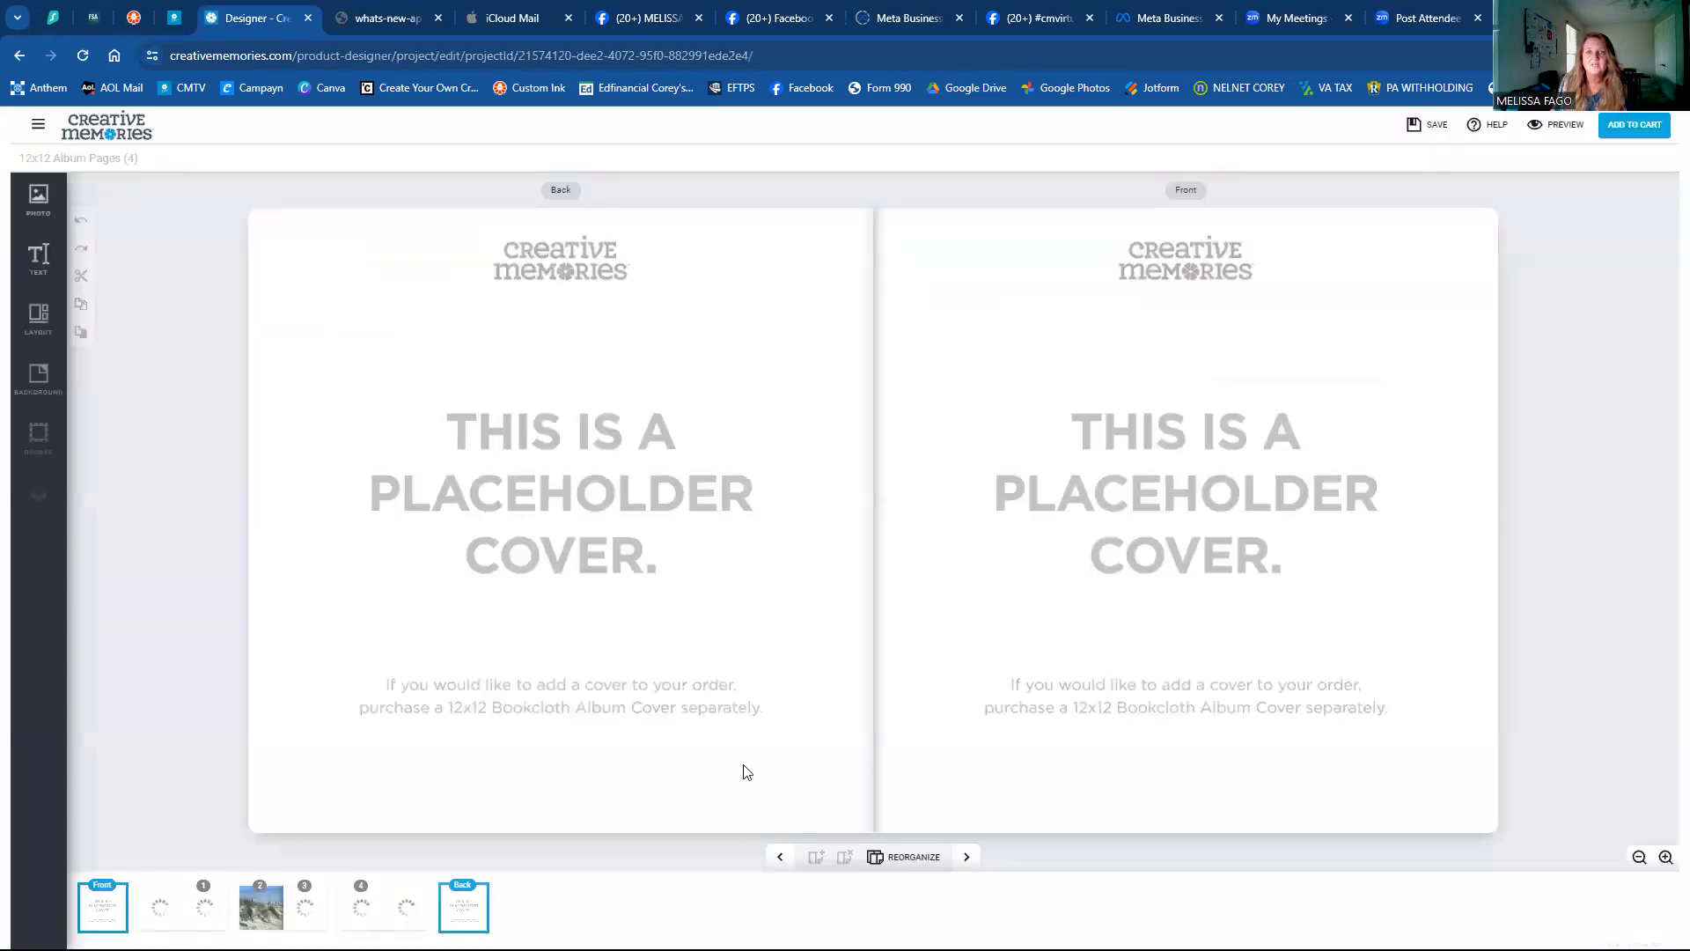
click(204, 910)
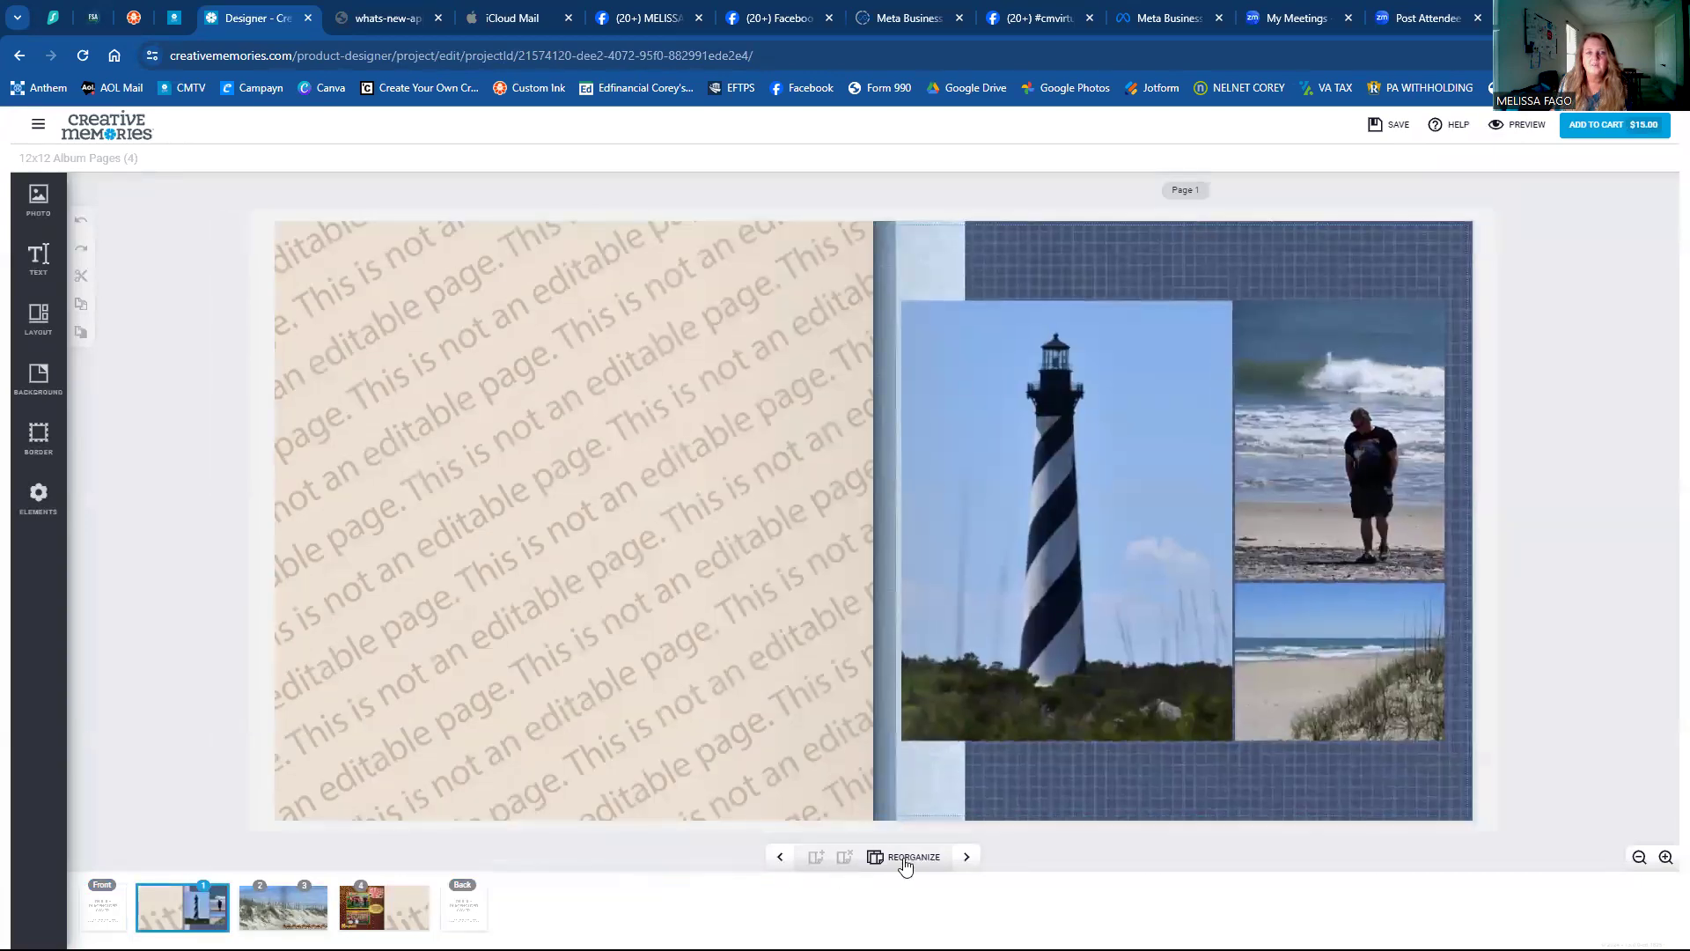
Move to the pages 2–3 beach-dune spread and preview it as it will print.
click(964, 858)
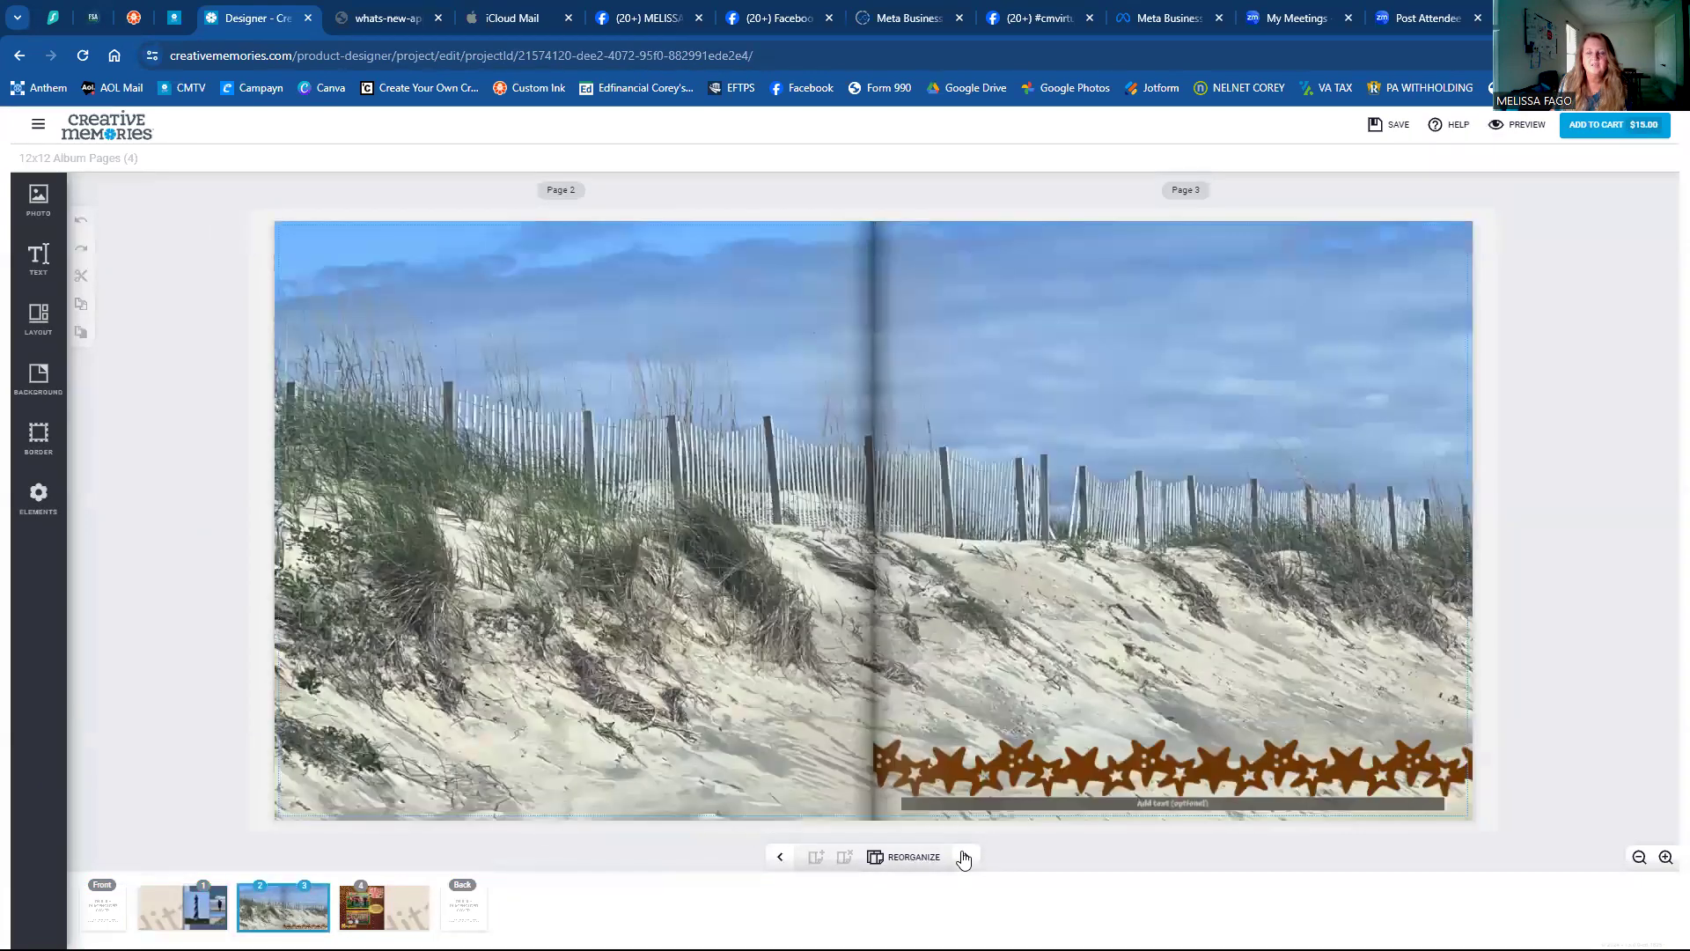
click(965, 857)
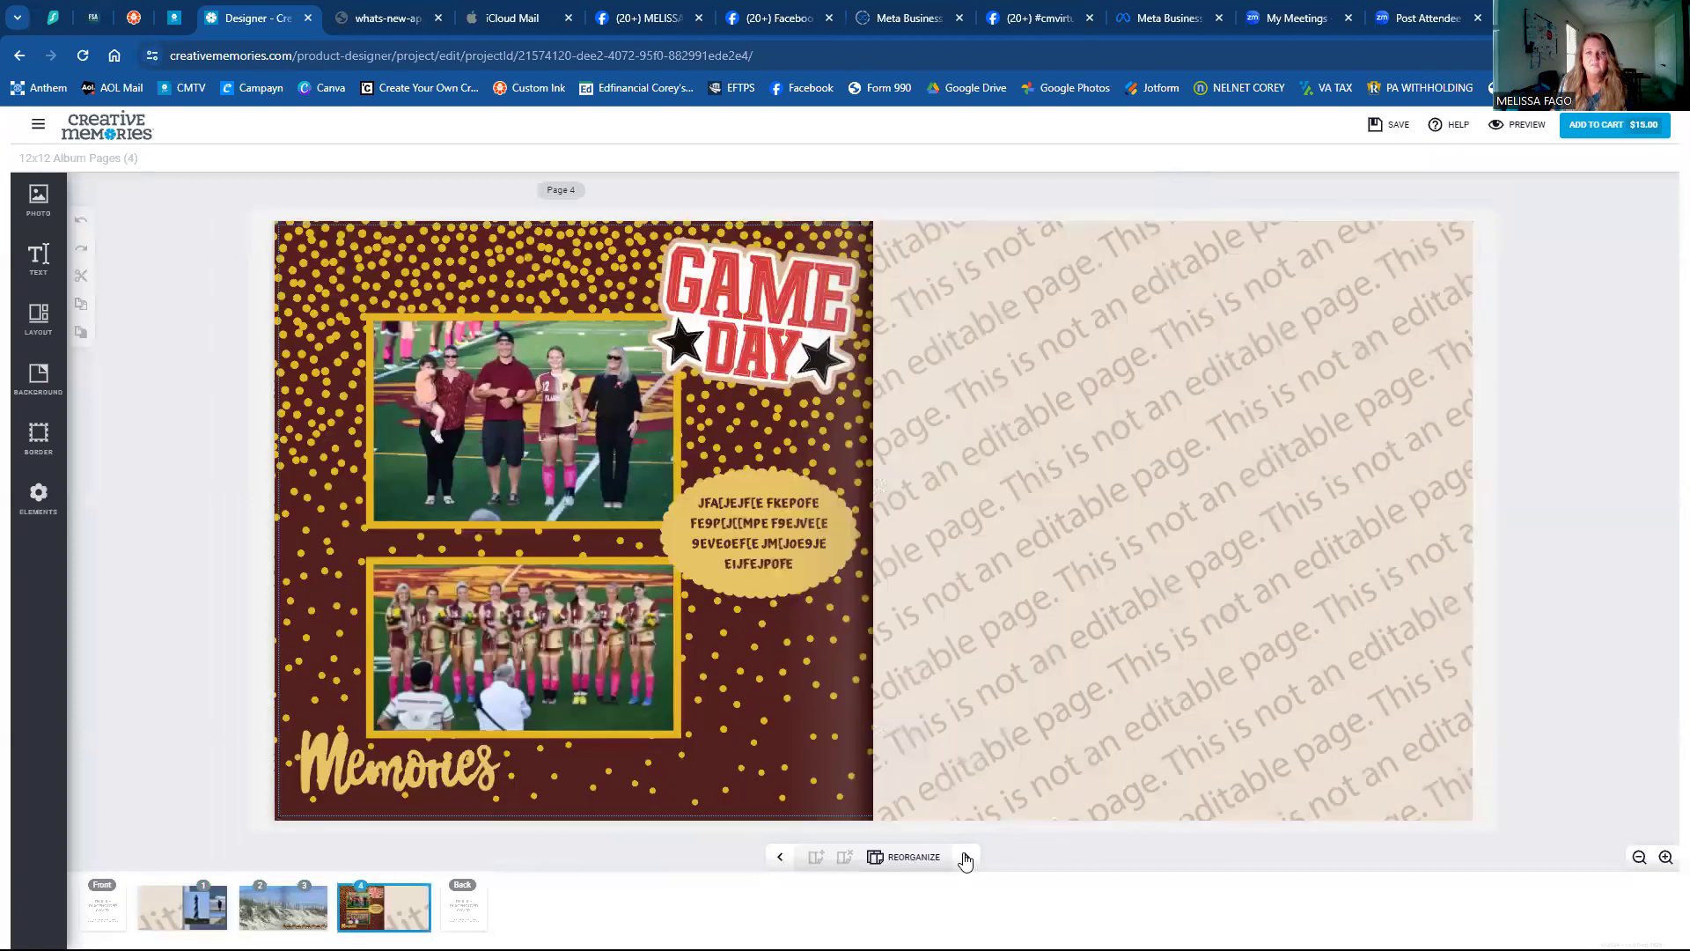
click(780, 859)
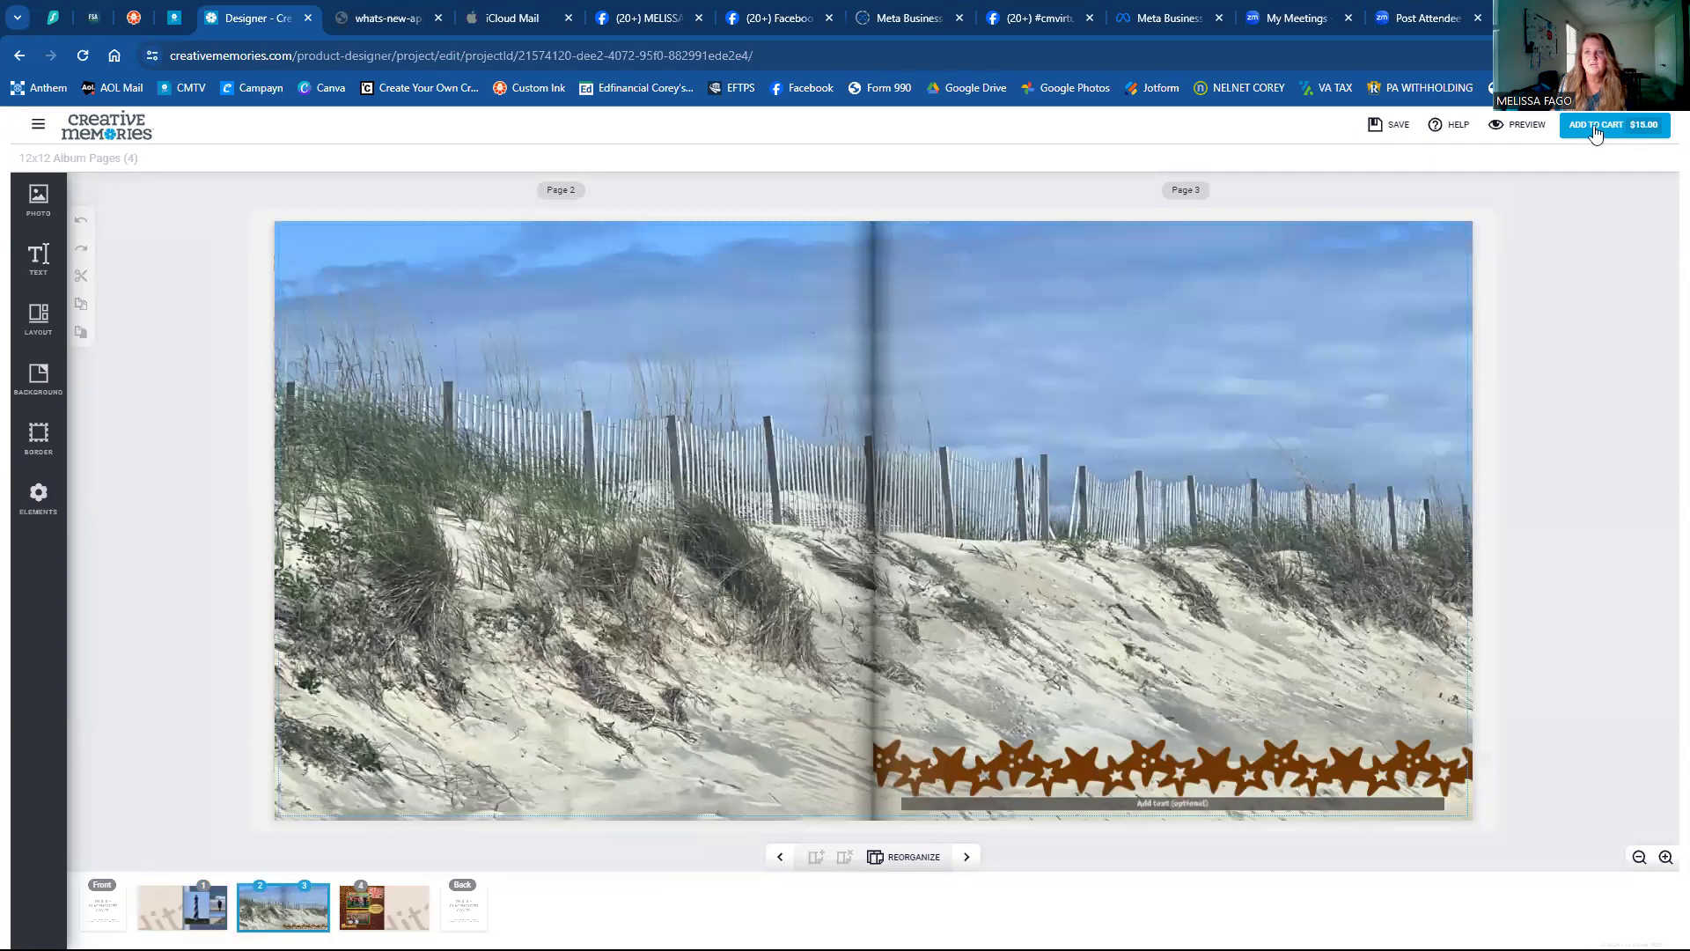
click(1501, 137)
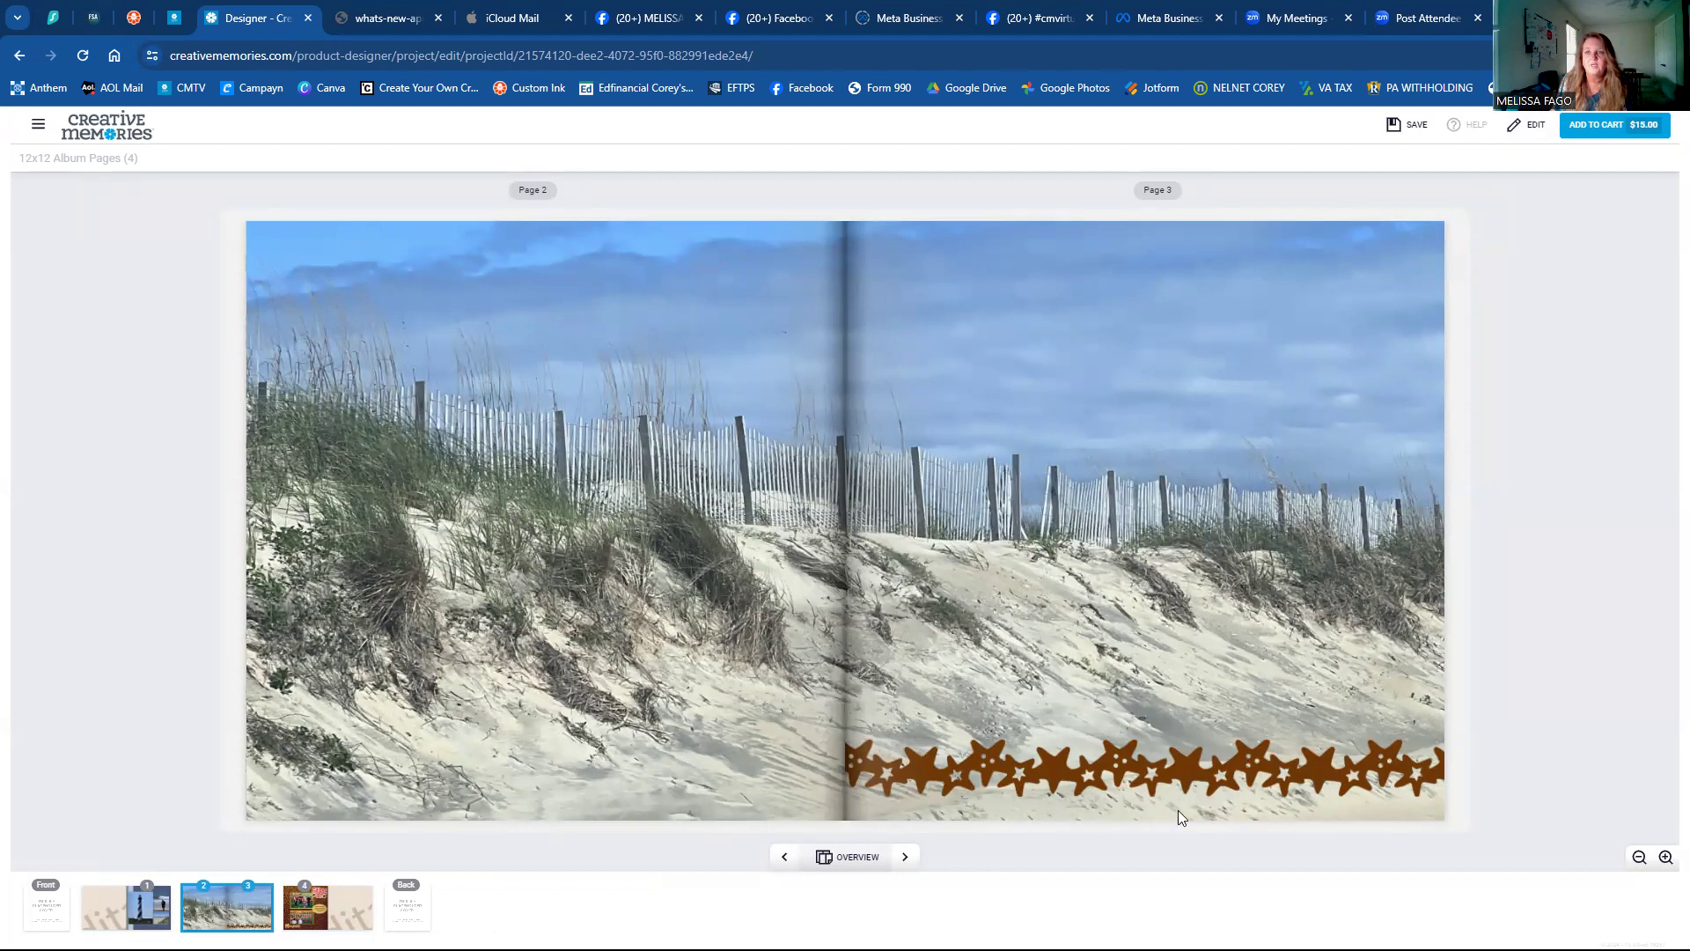
click(1526, 125)
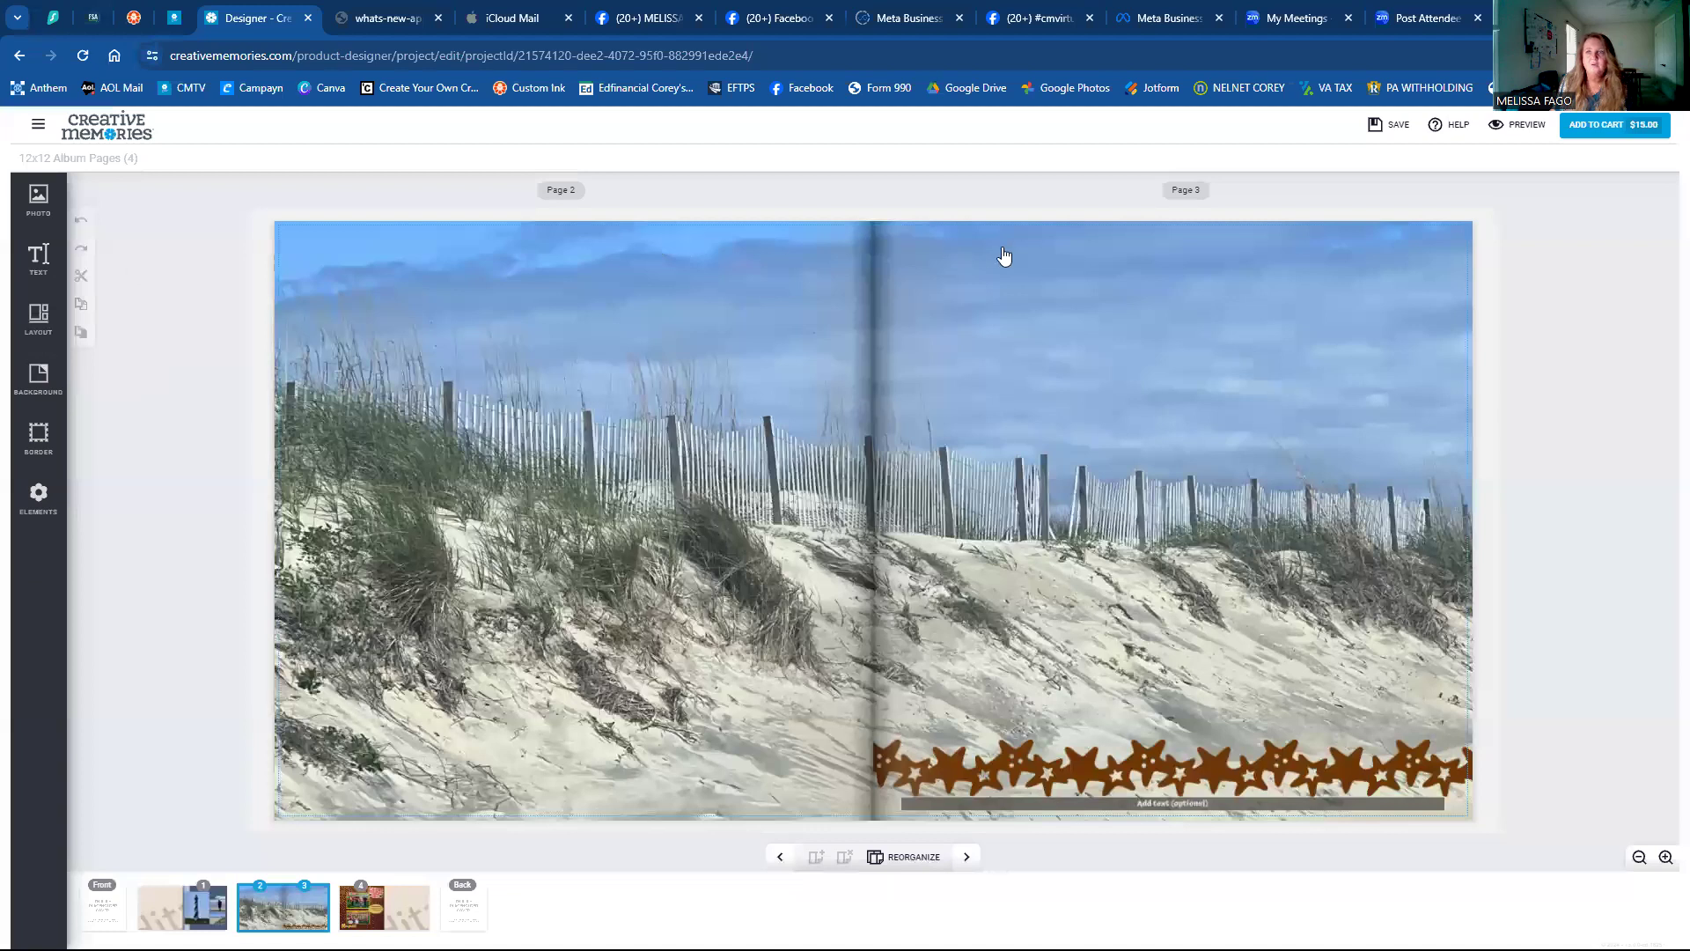
Add a trial empty photo box to page 2, preview it, then delete it.
click(1233, 250)
click(1504, 161)
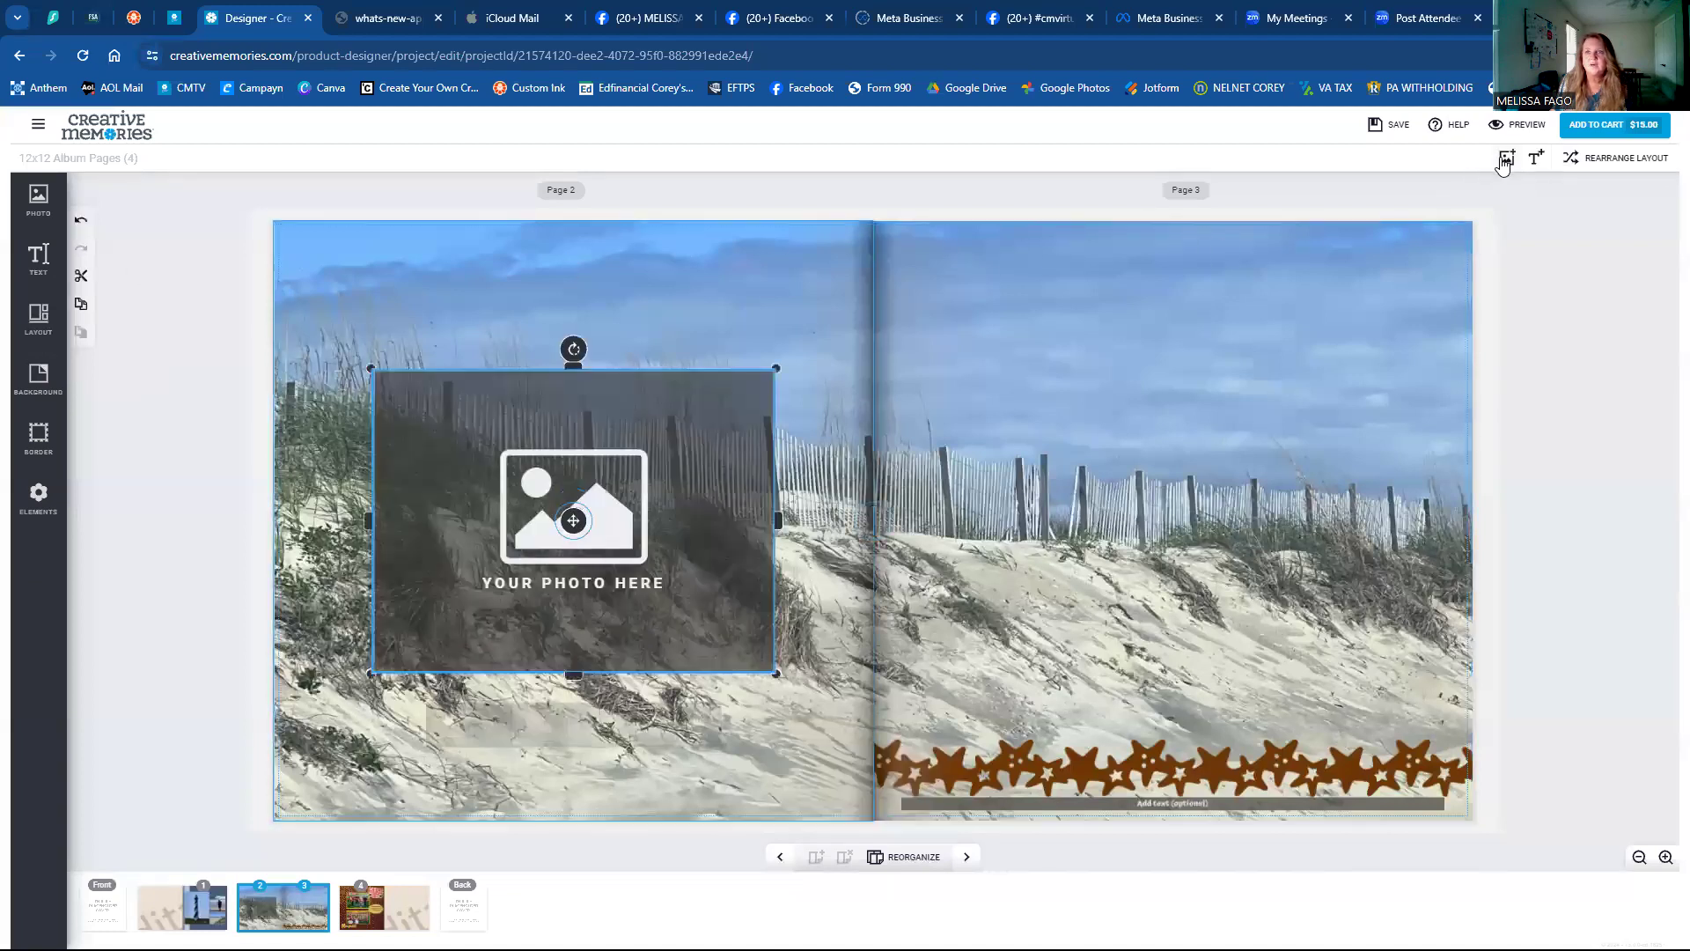
click(1550, 236)
click(1528, 126)
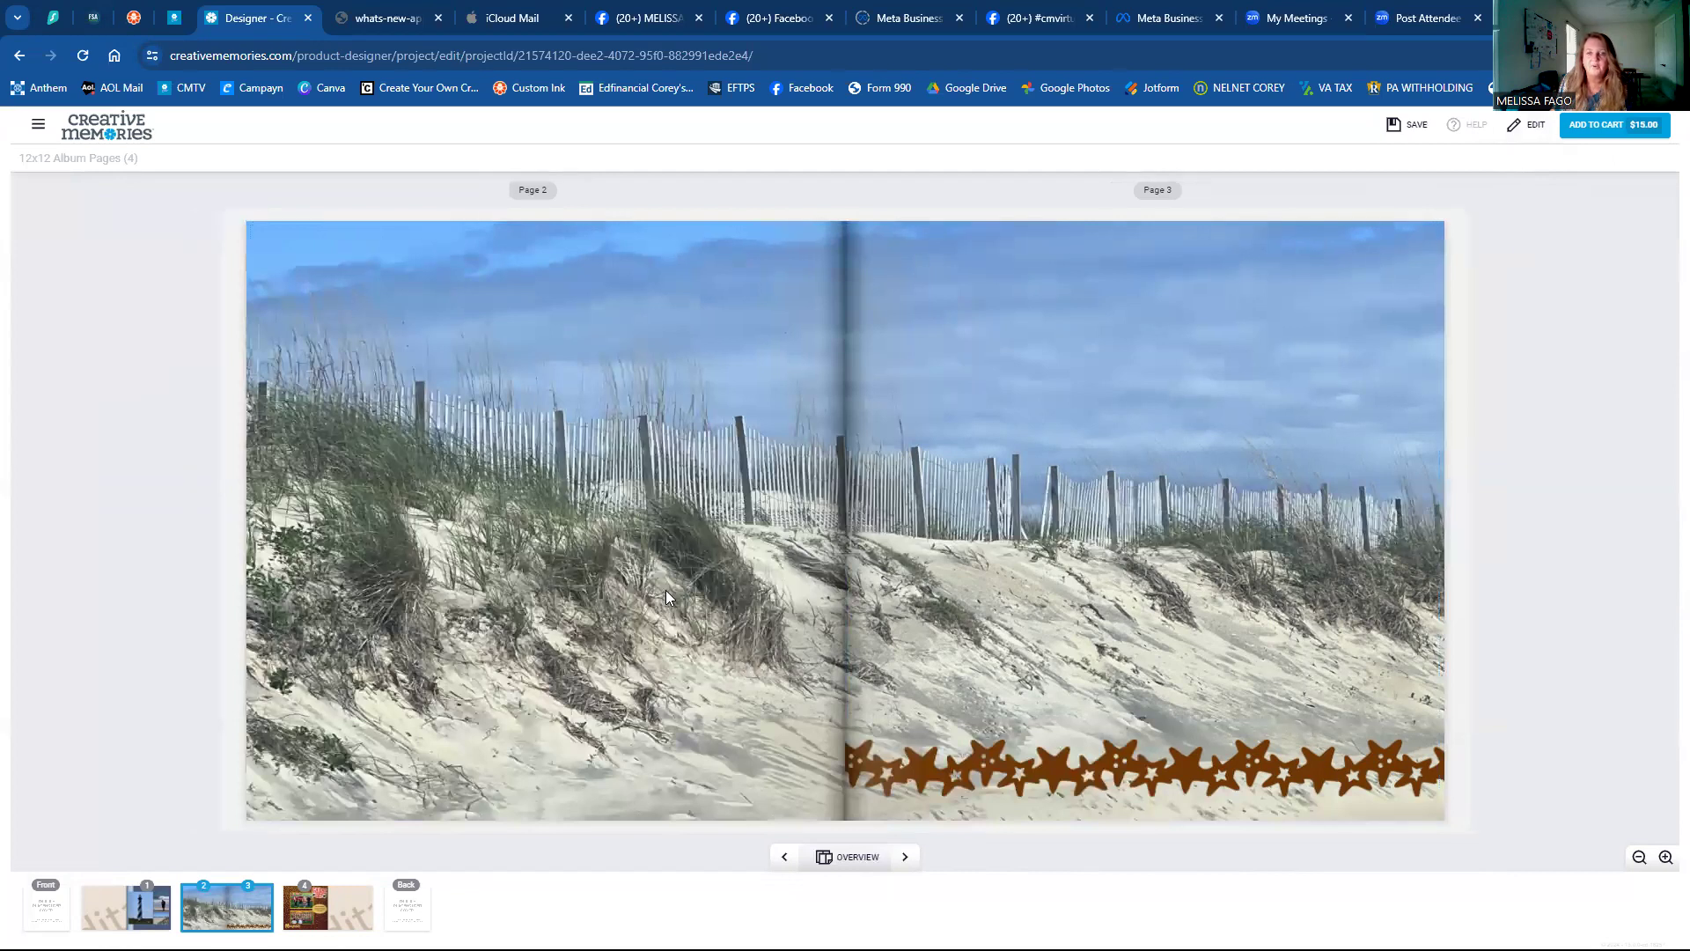
click(1516, 127)
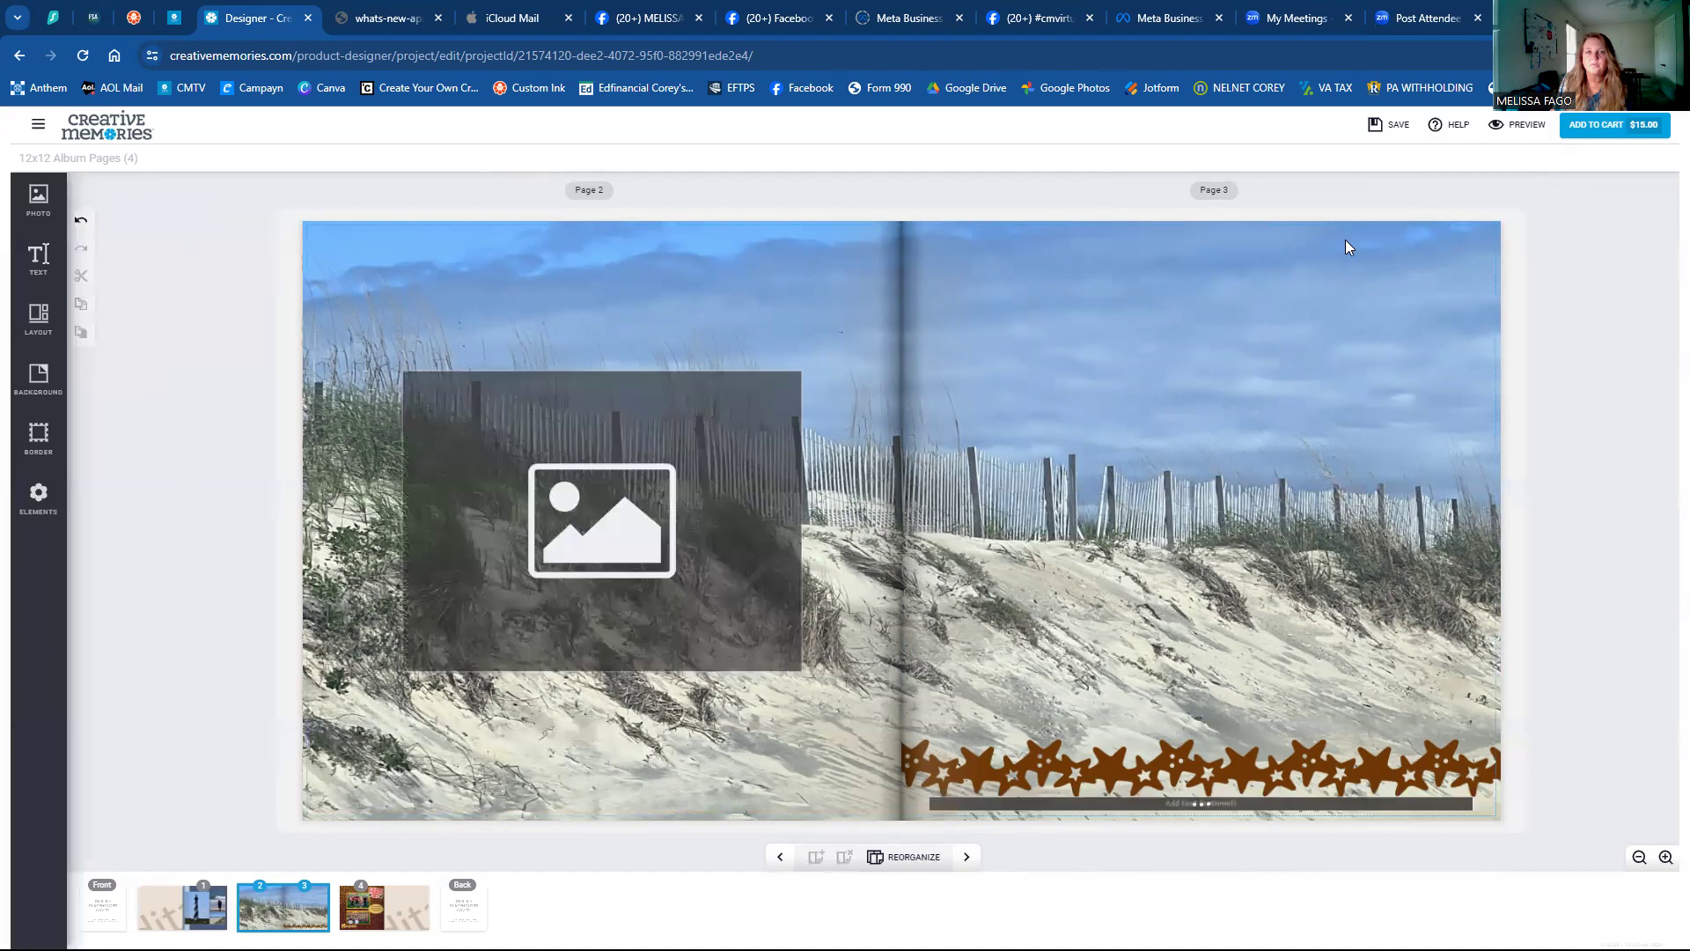
click(702, 553)
key(Delete)
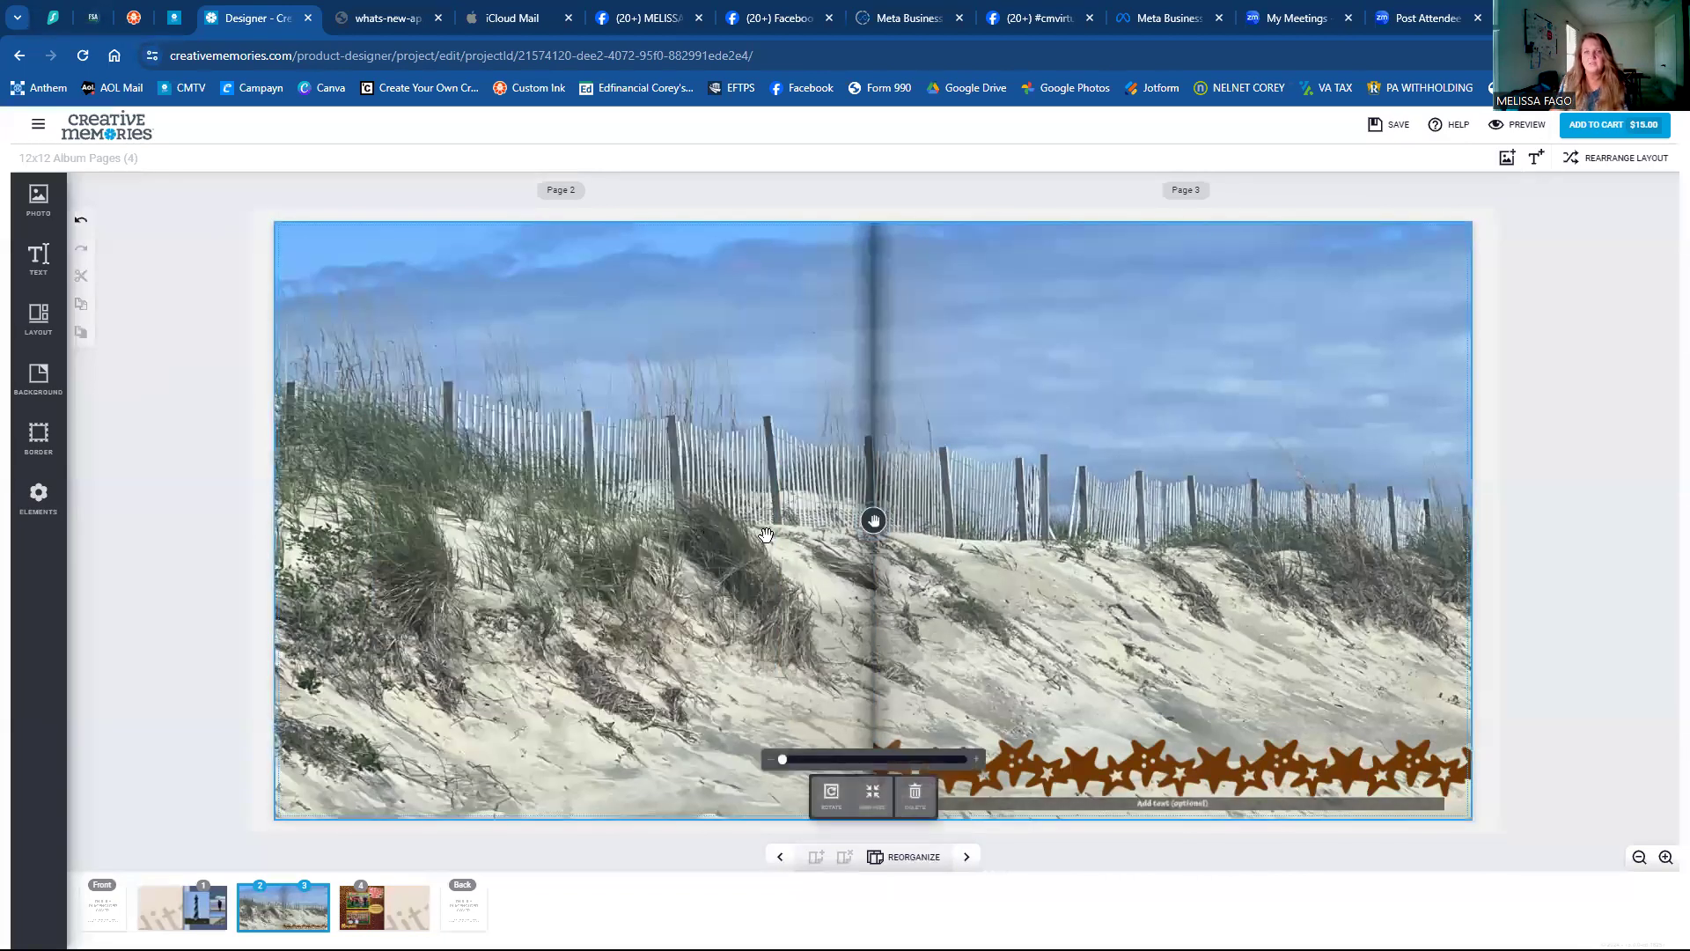
click(1045, 804)
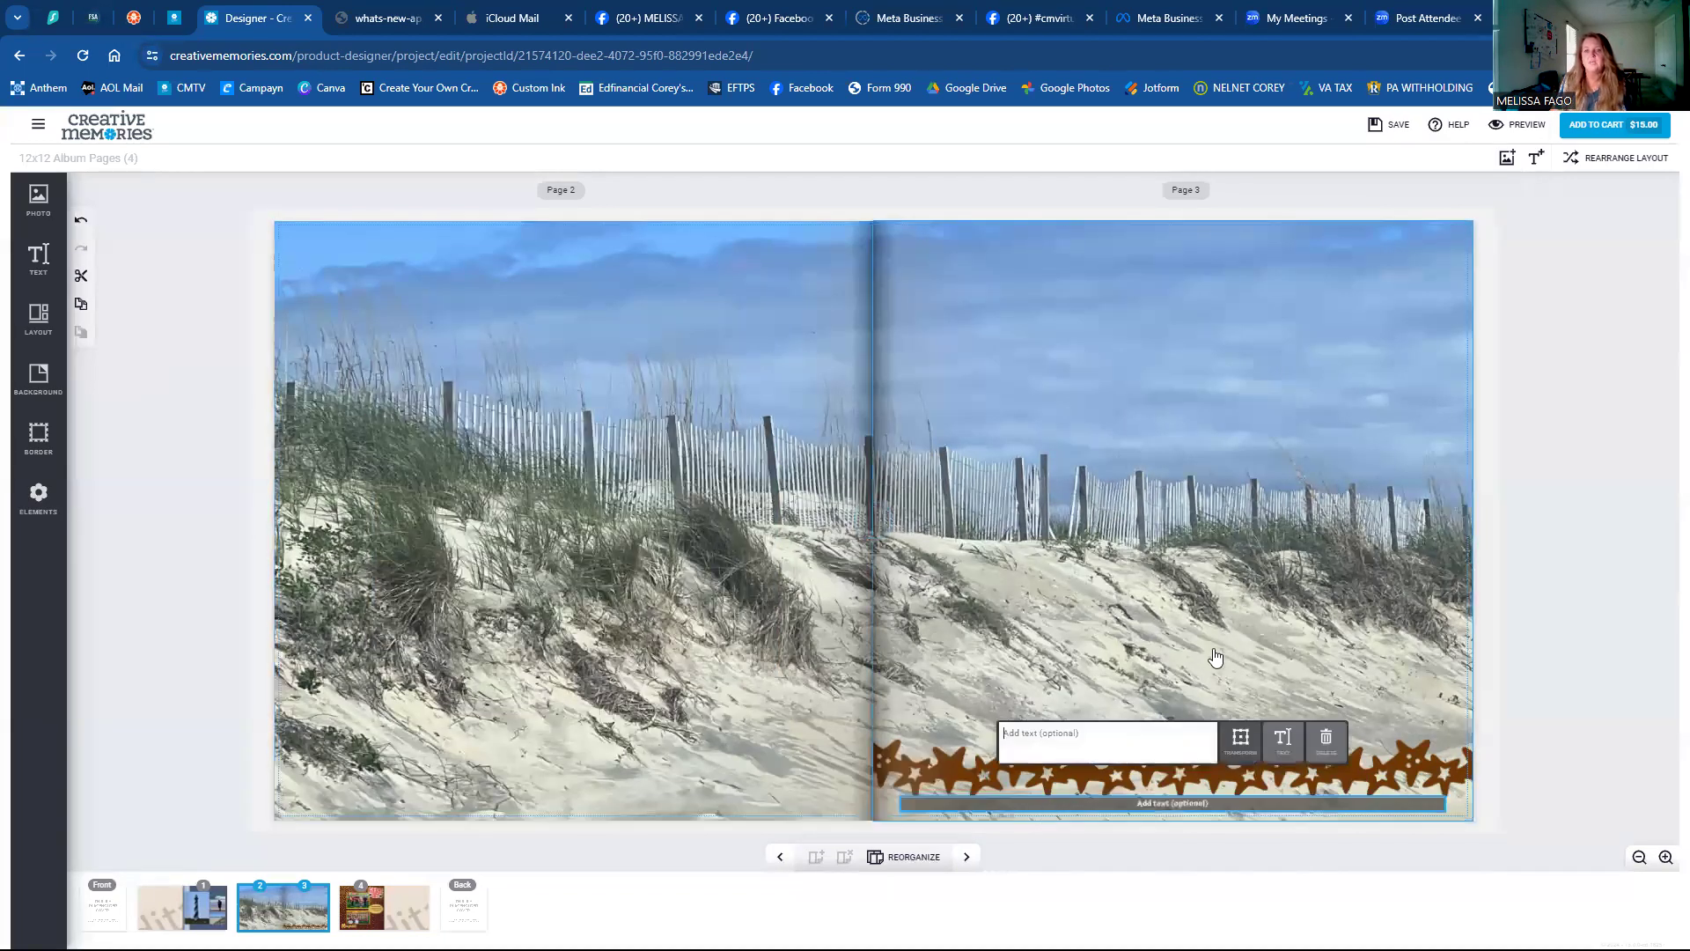
click(1563, 354)
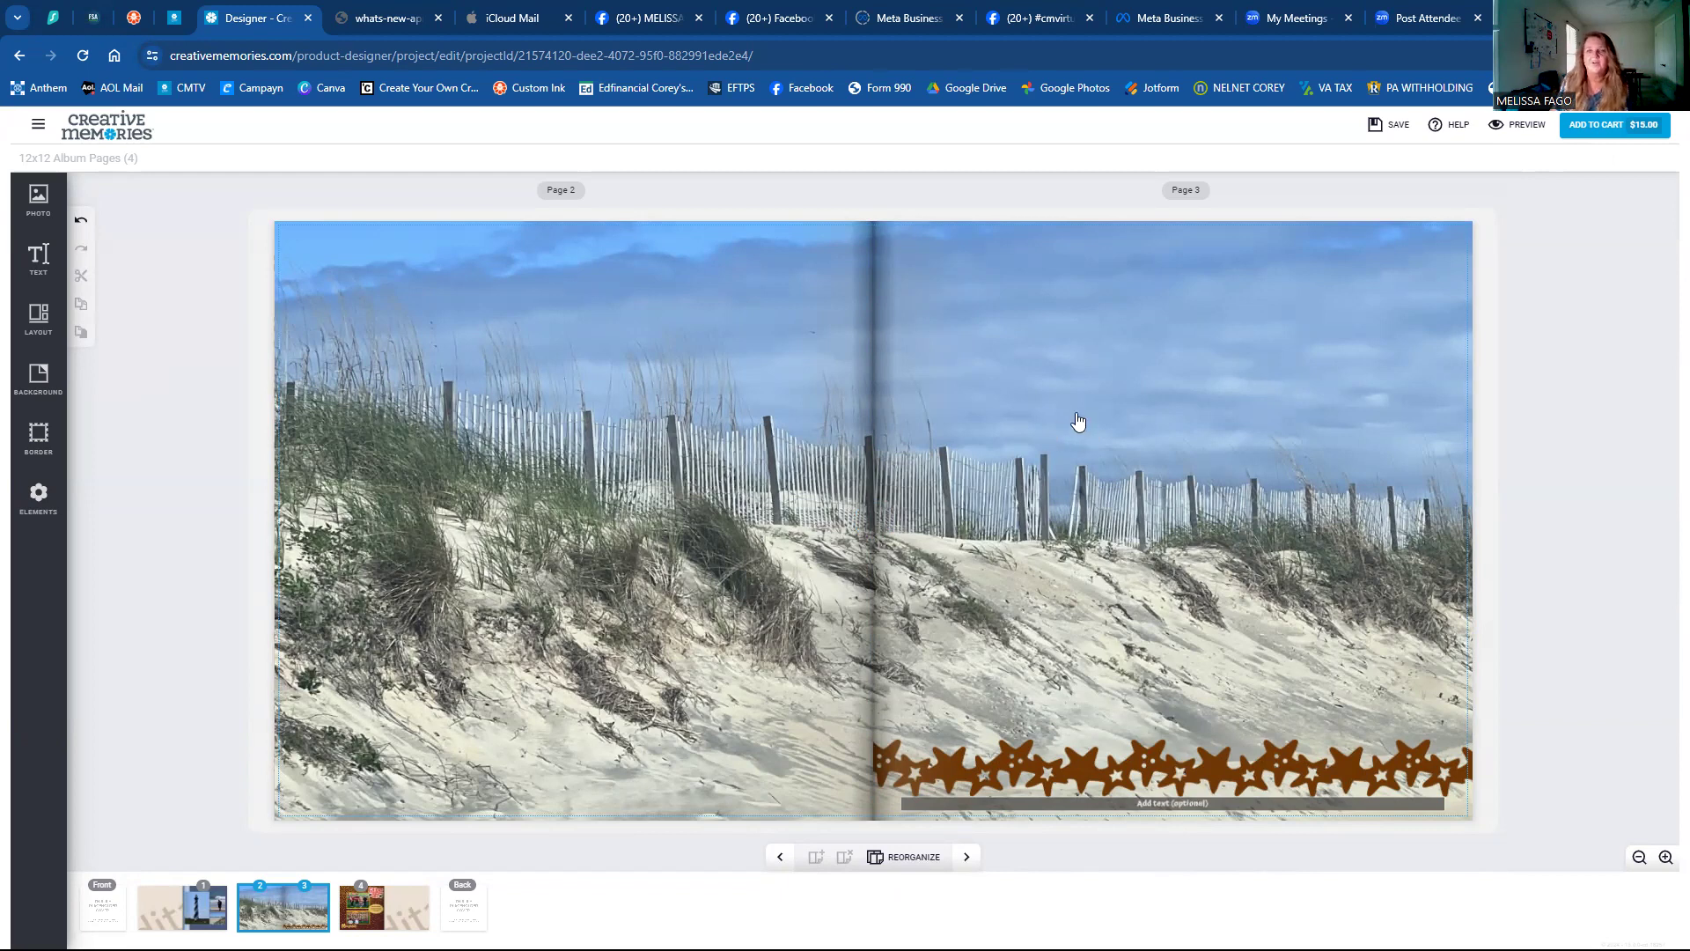
Approve the TEST refill pages for the cart and select the quantity 1 on the $15.00 review.
click(1600, 125)
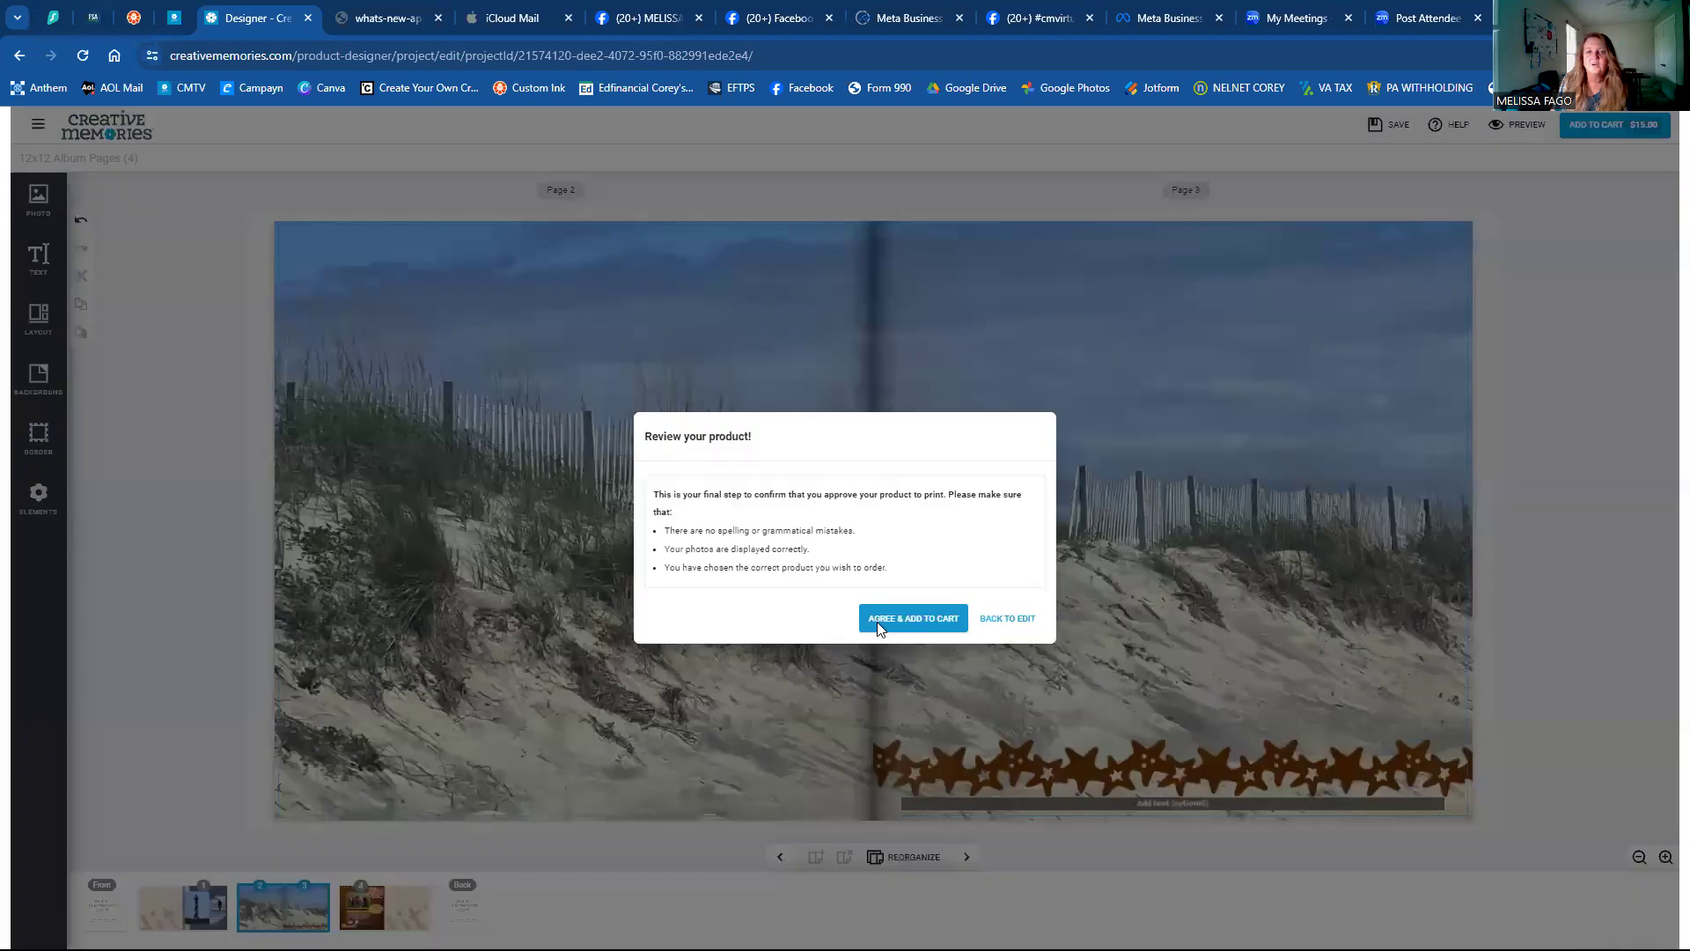
click(877, 621)
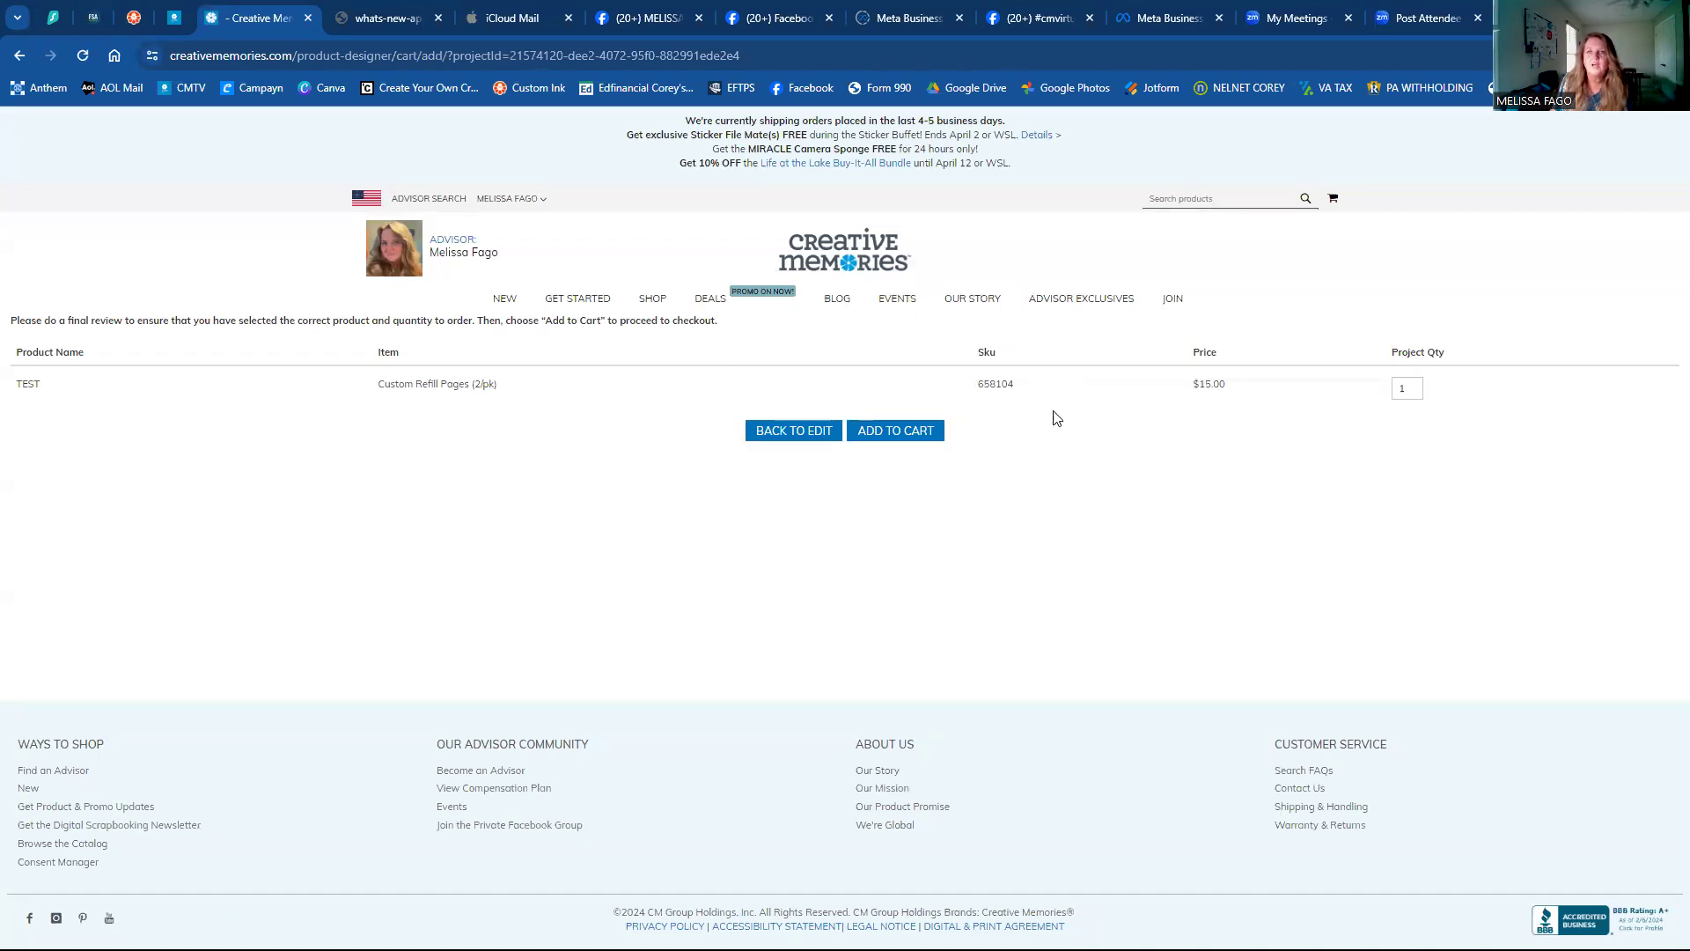
double_click(1405, 390)
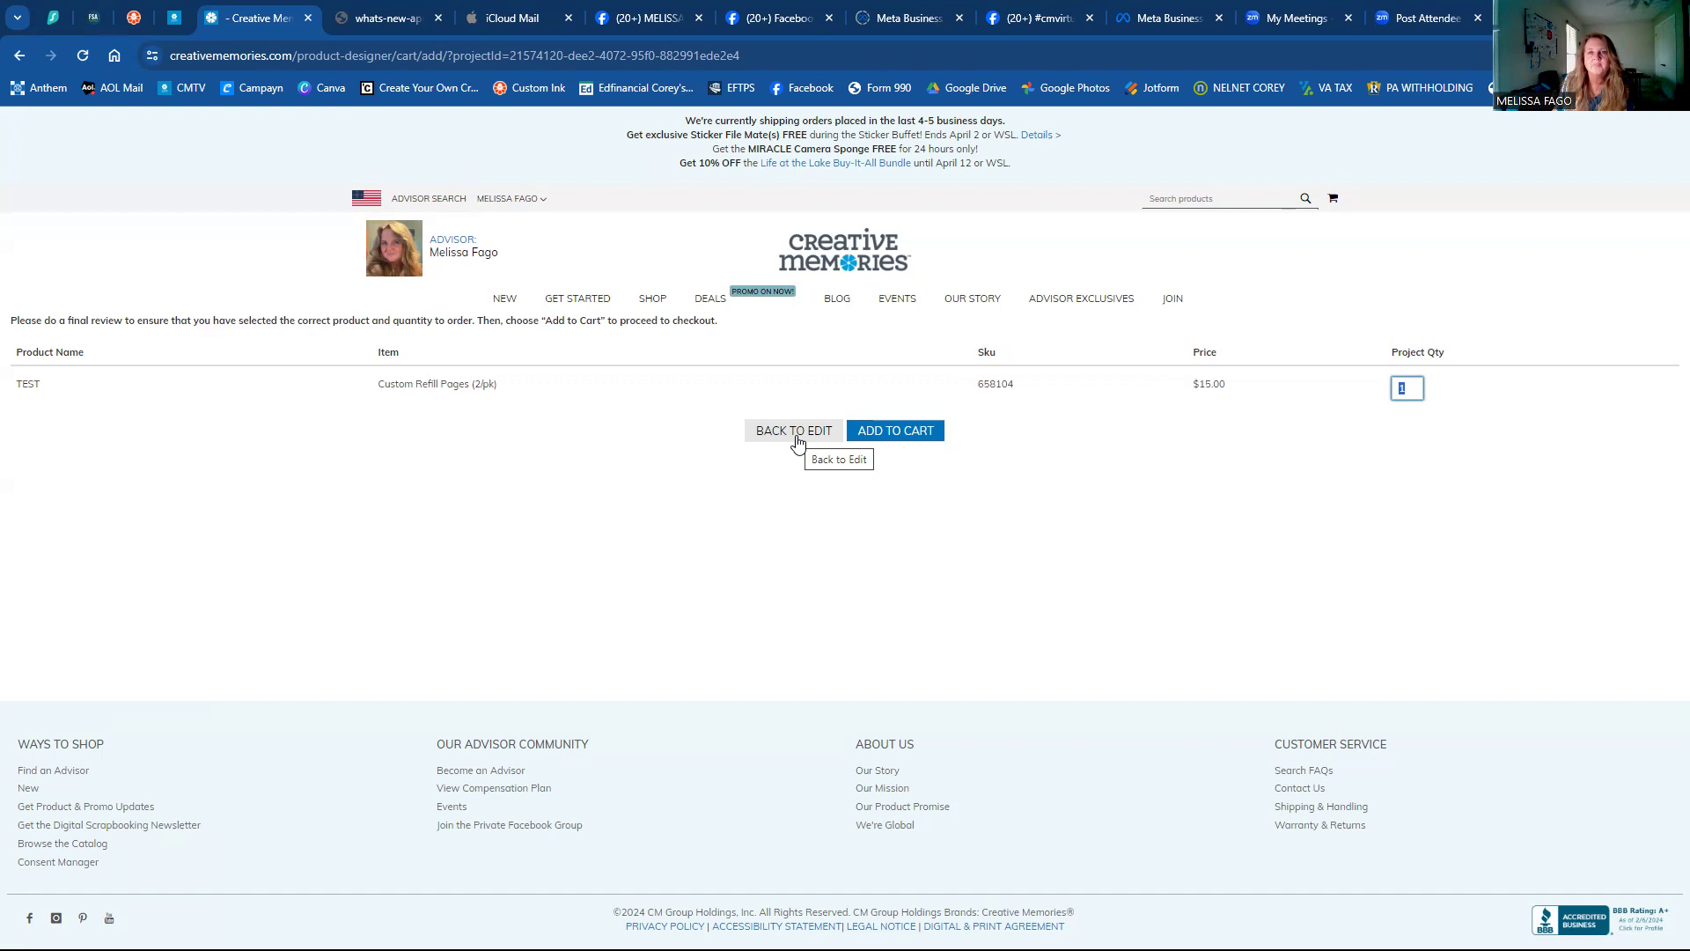
mouse_move(653, 301)
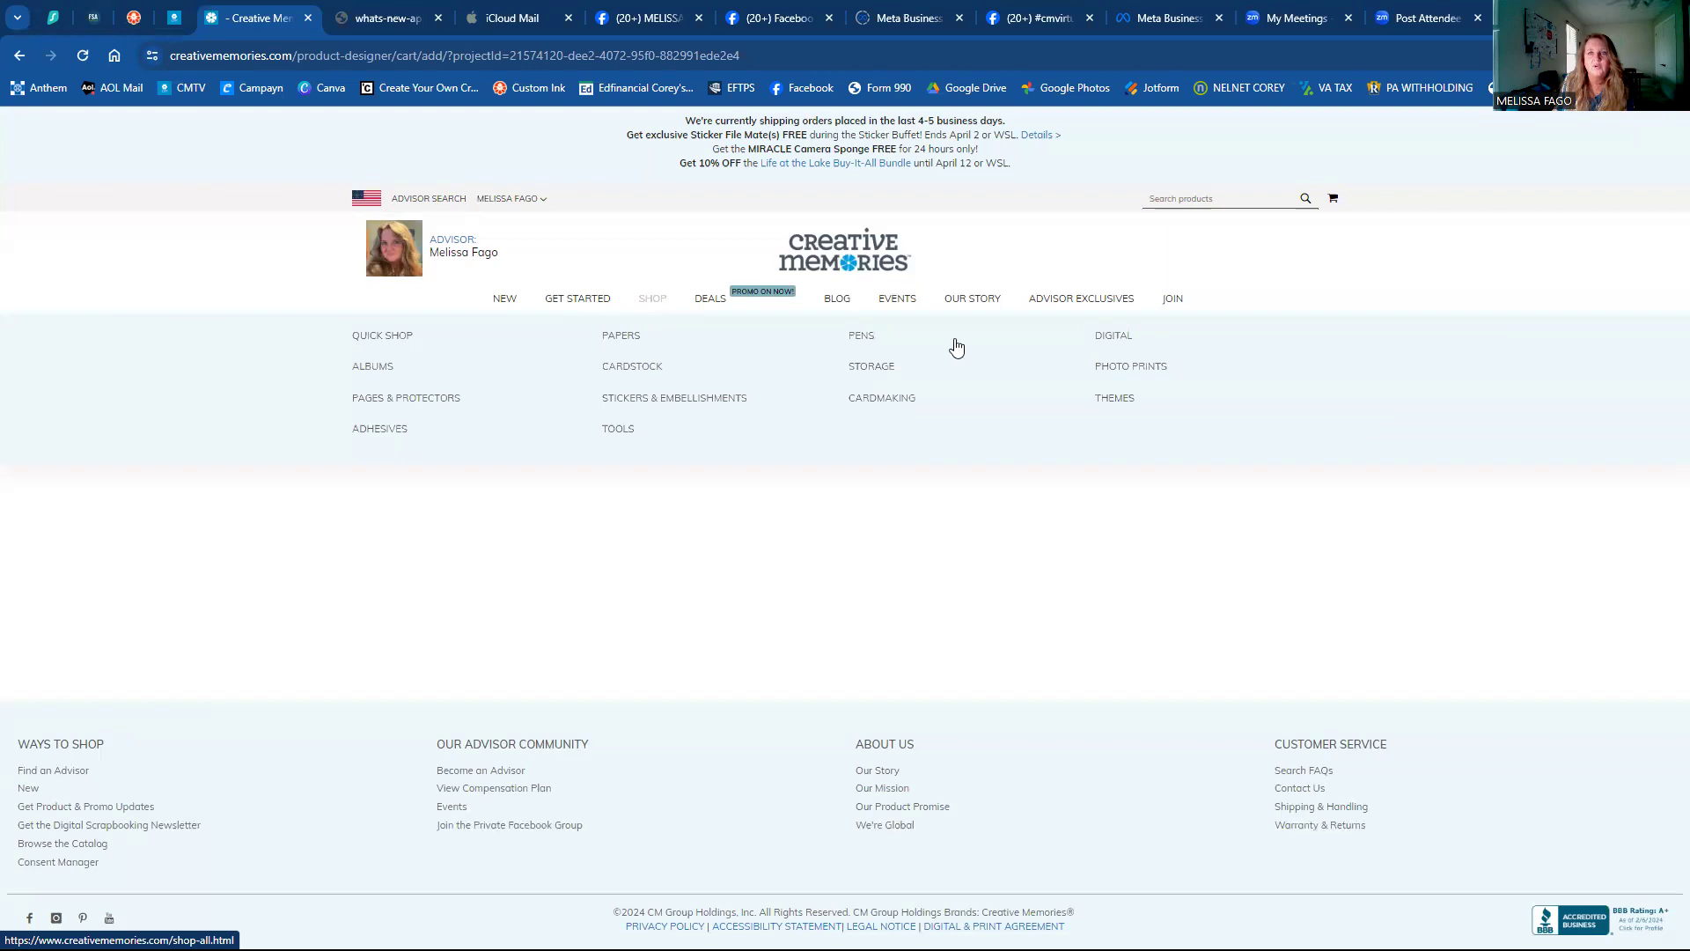
Open the $69.50 Custom Album Cover from Shop > Digital and tick the image acknowledgement.
click(1130, 345)
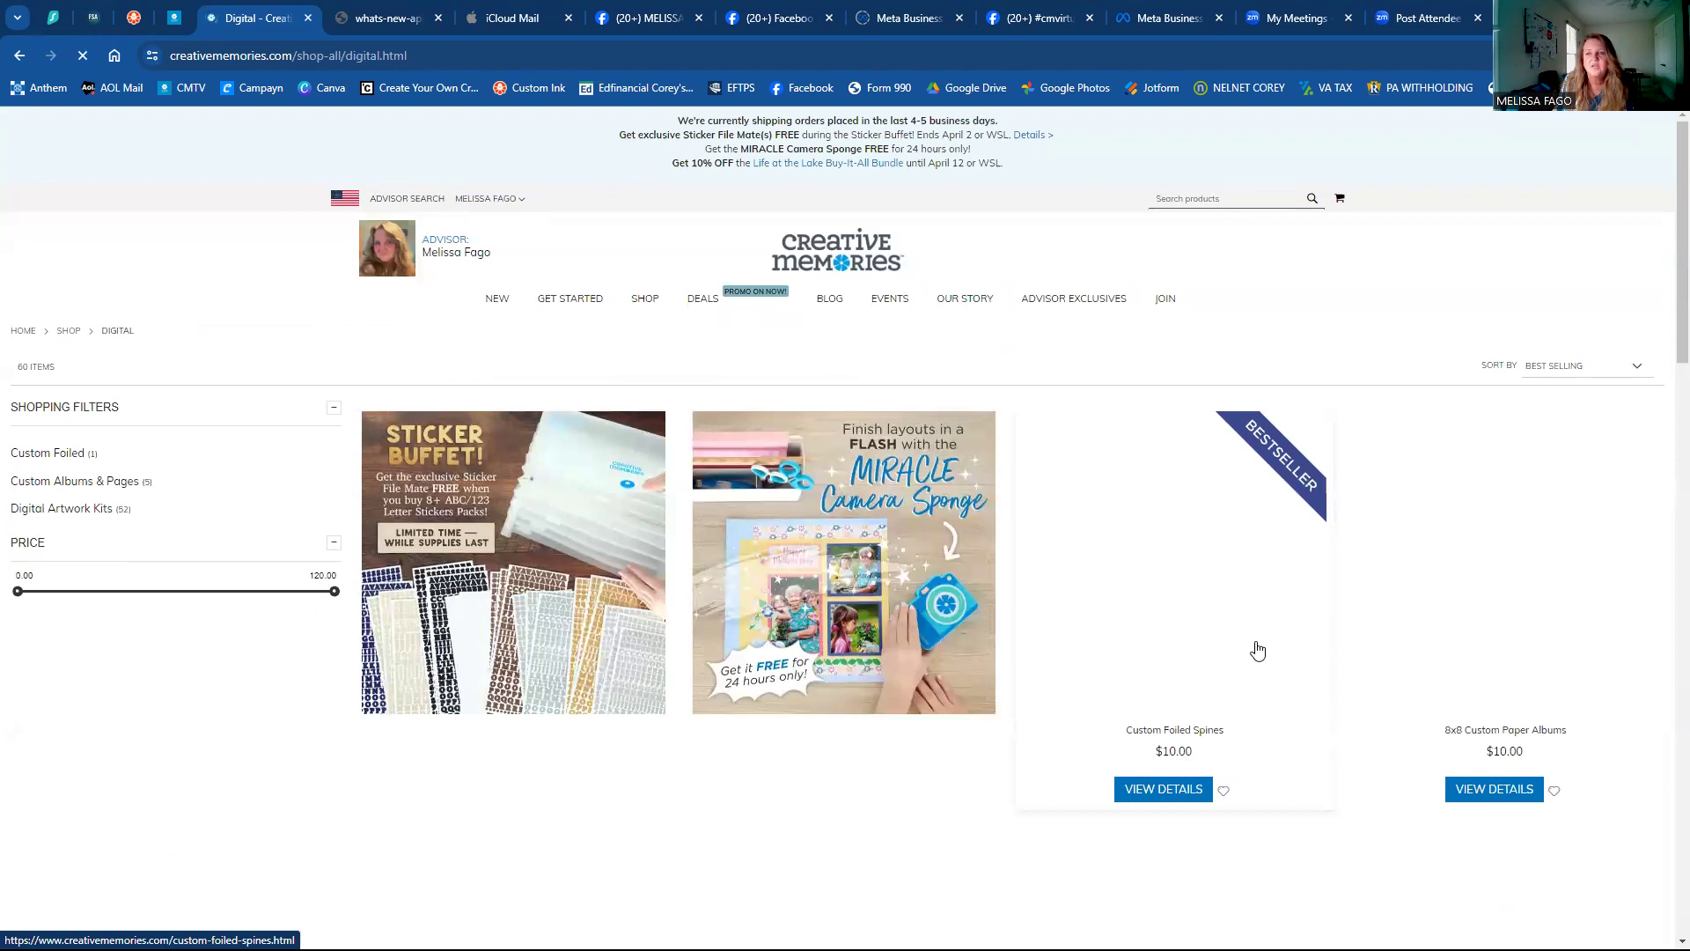
scroll(1258, 651, down, 1)
scroll(1257, 651, down, 3)
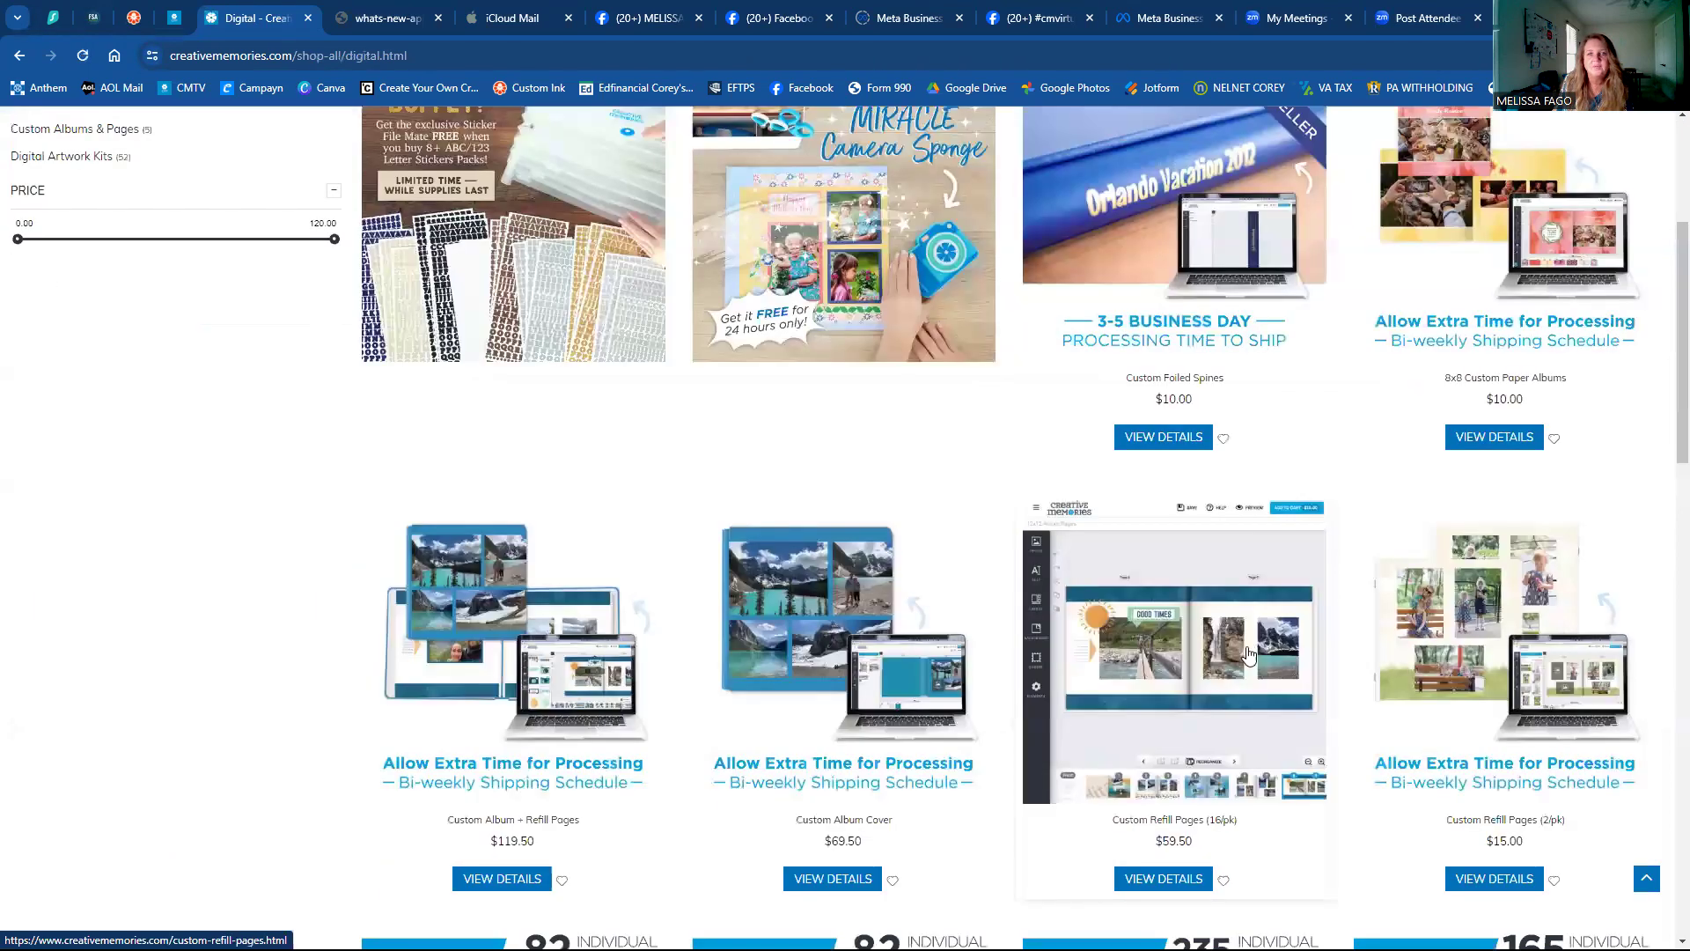
scroll(817, 523, down, 4)
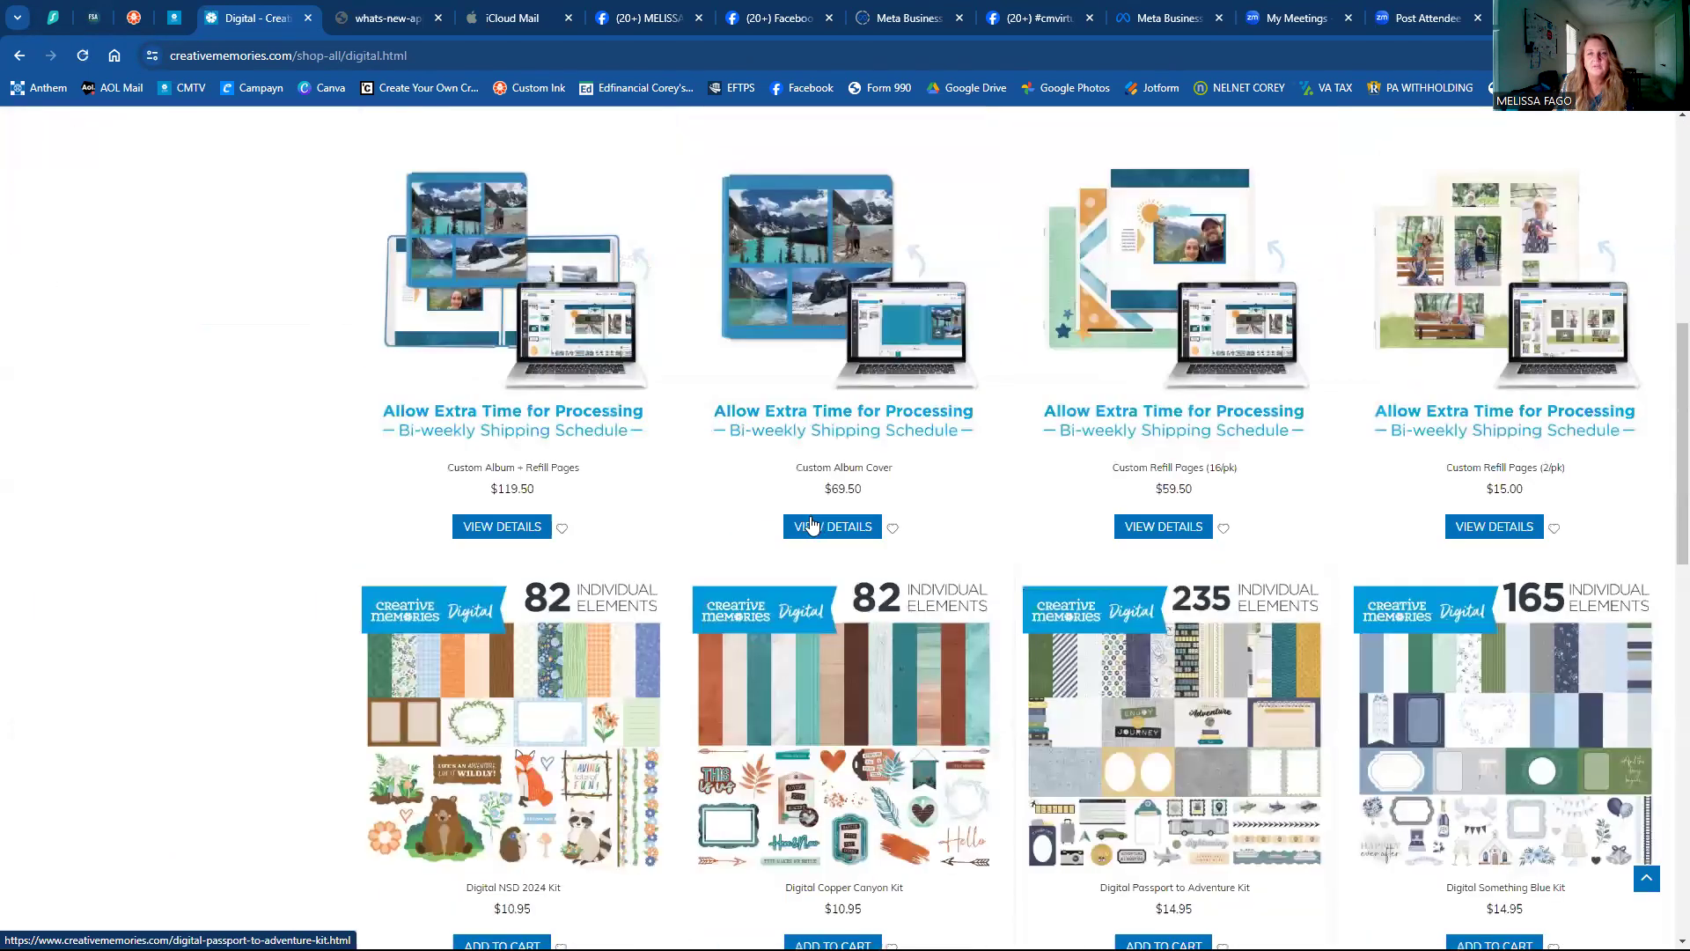
click(812, 525)
click(924, 595)
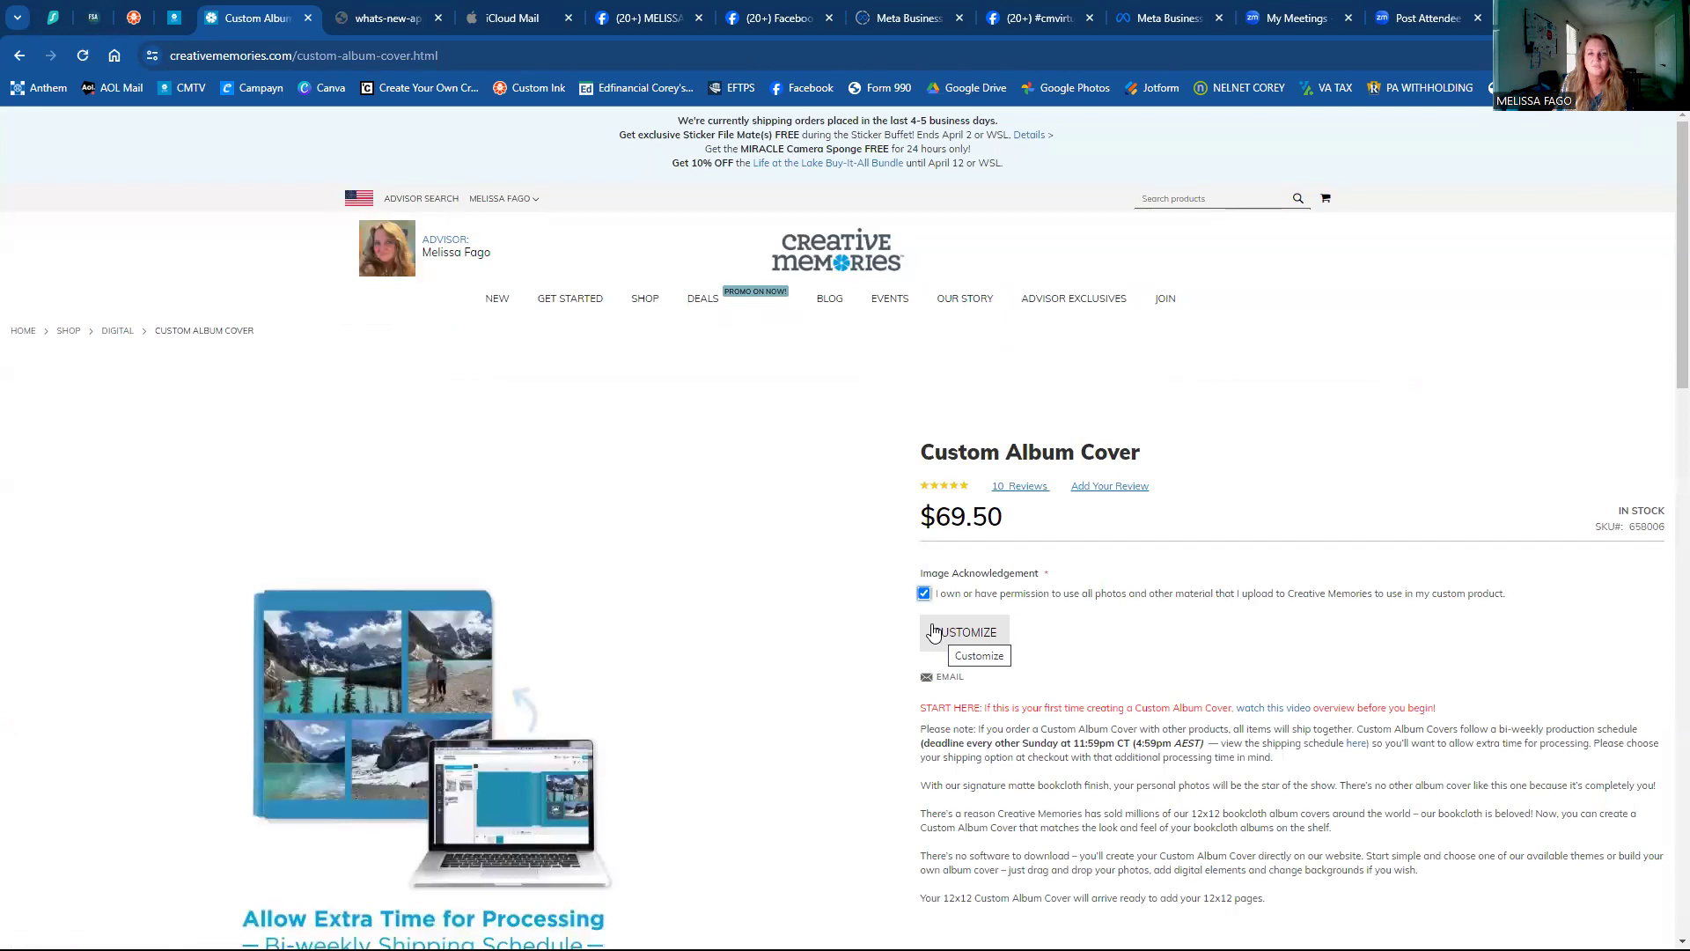
Start a new custom album cover named 'TEST C'.
click(929, 632)
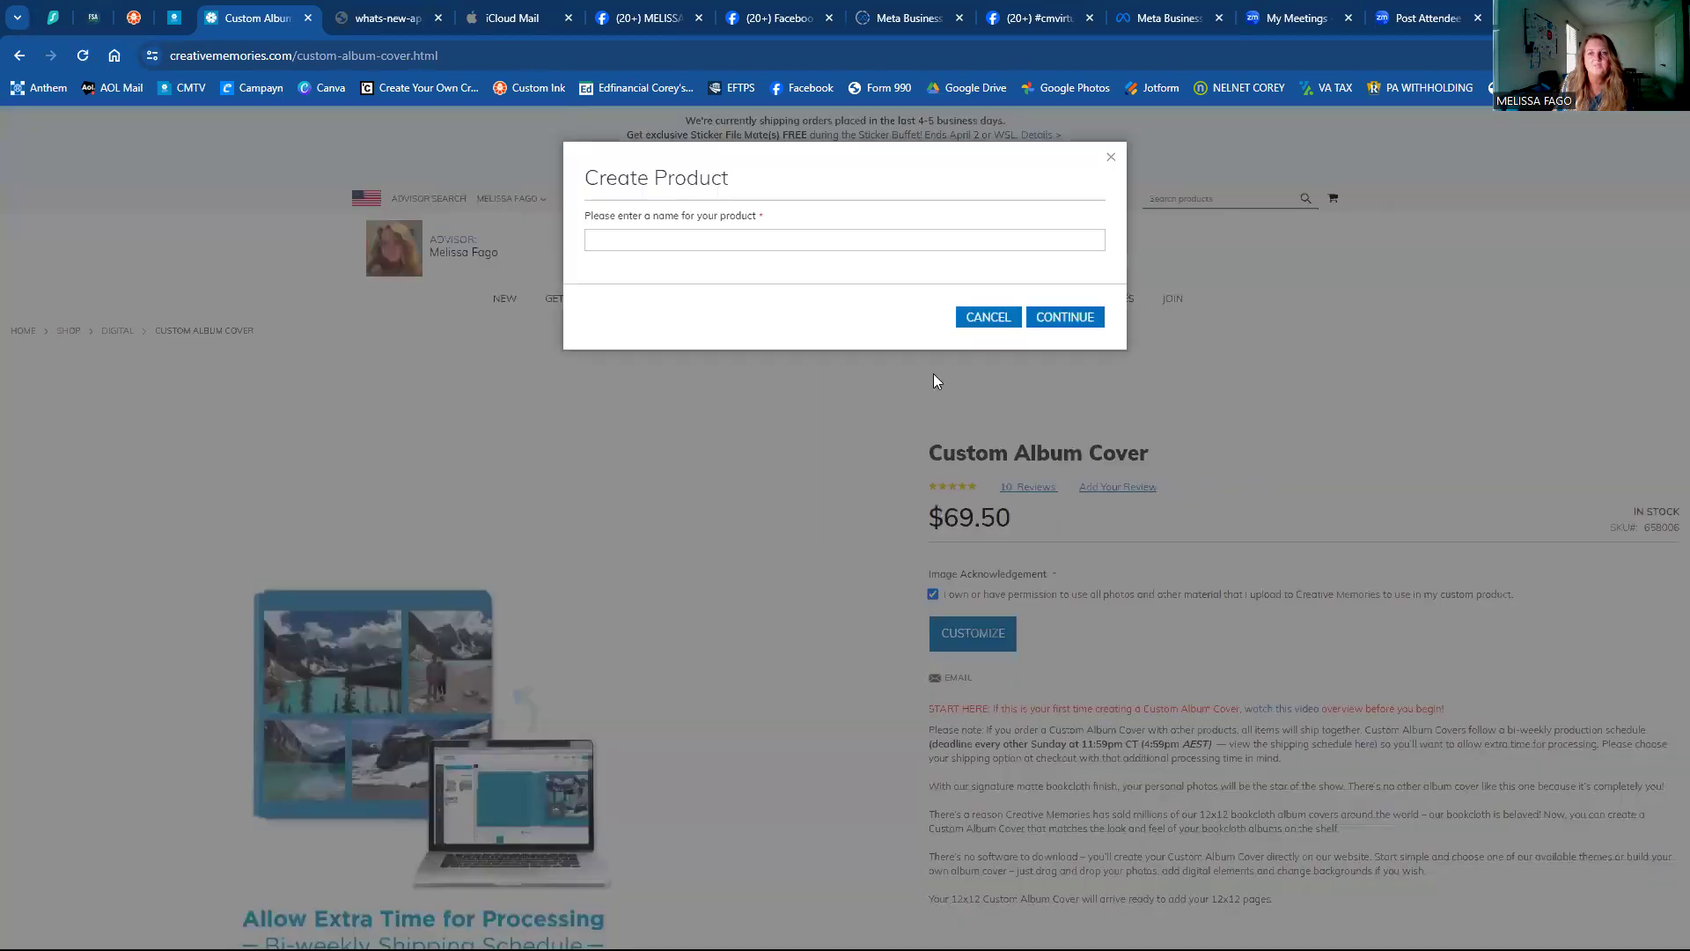
click(753, 243)
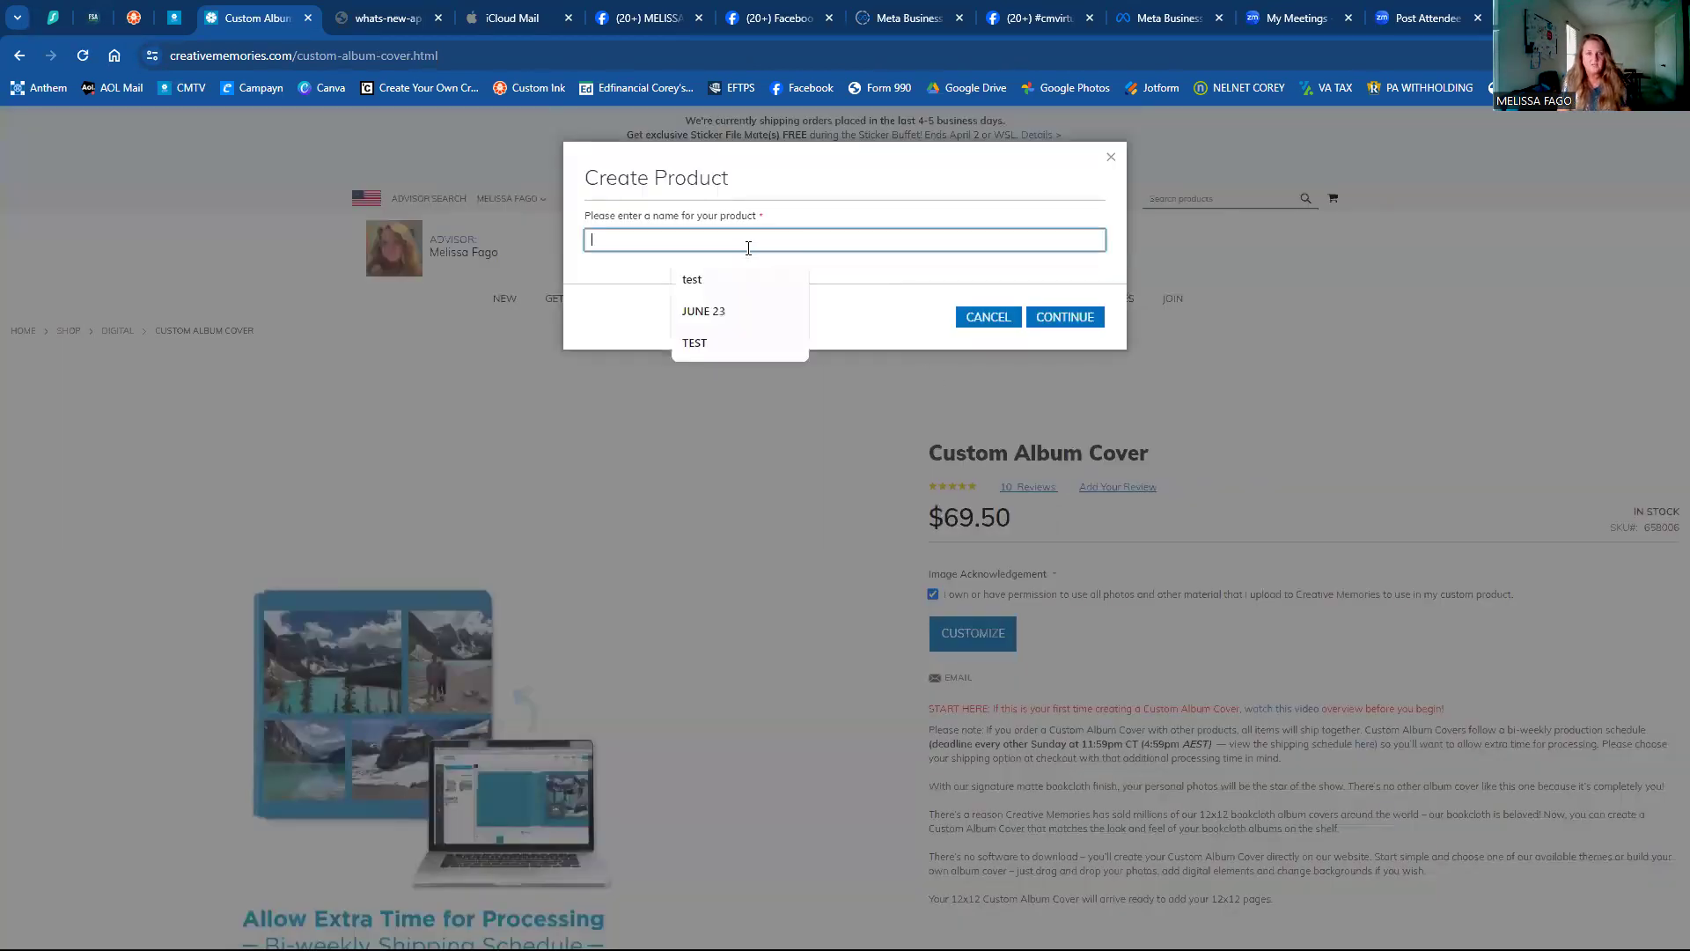
text(TEST COVER)
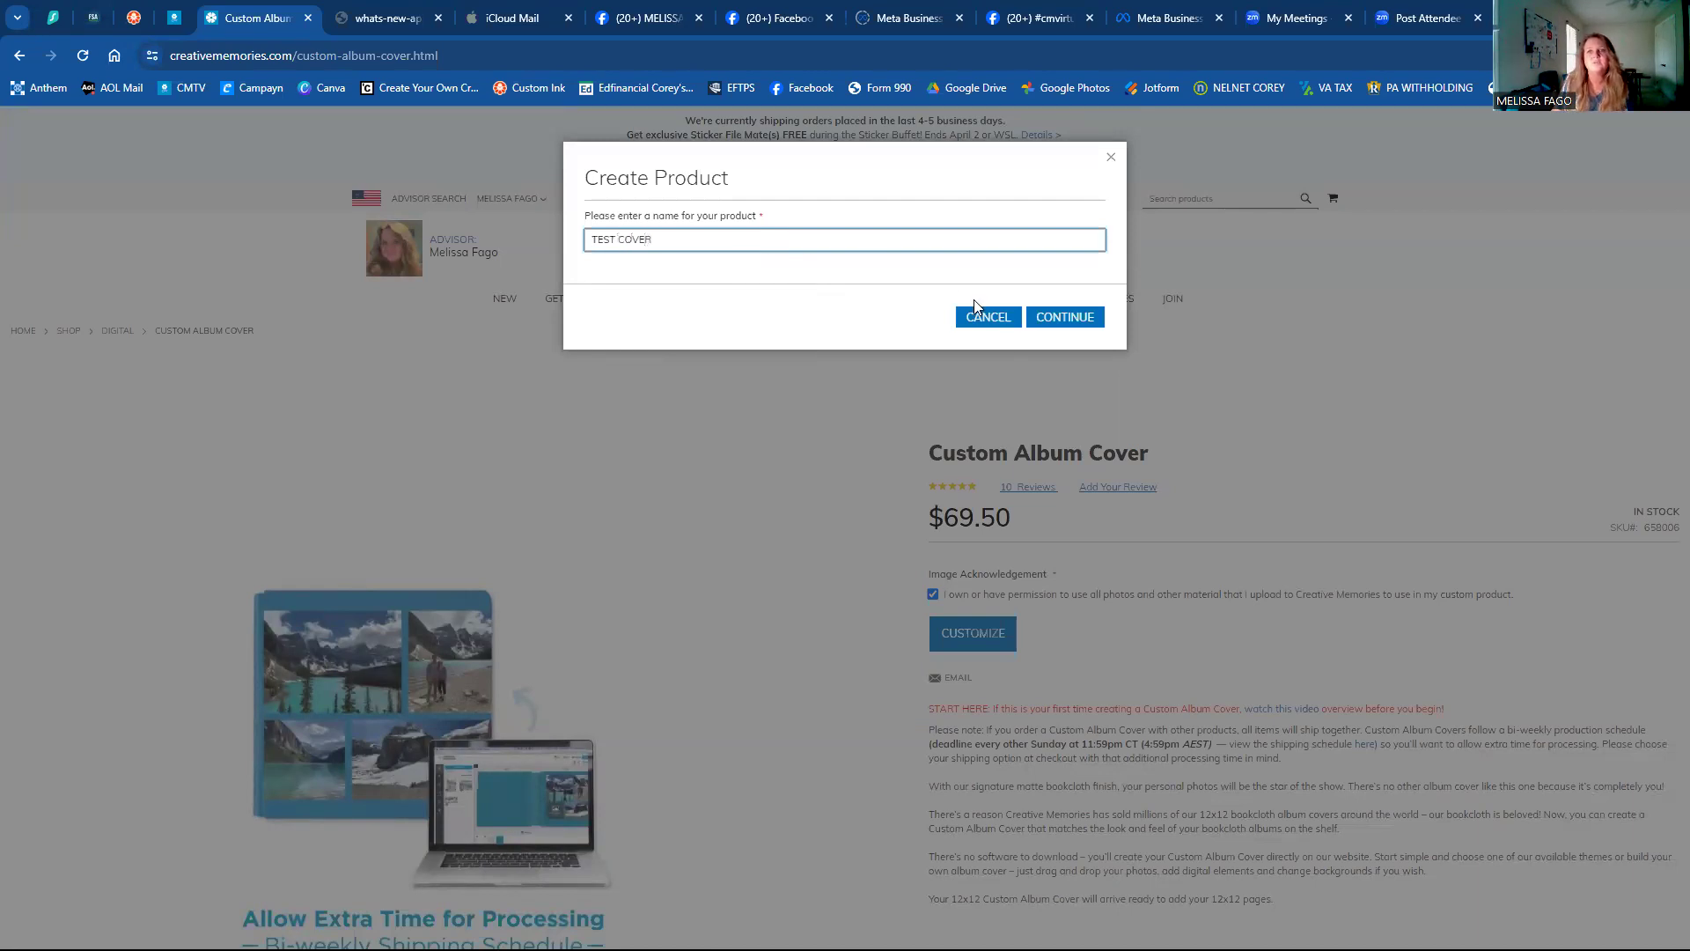
click(1090, 326)
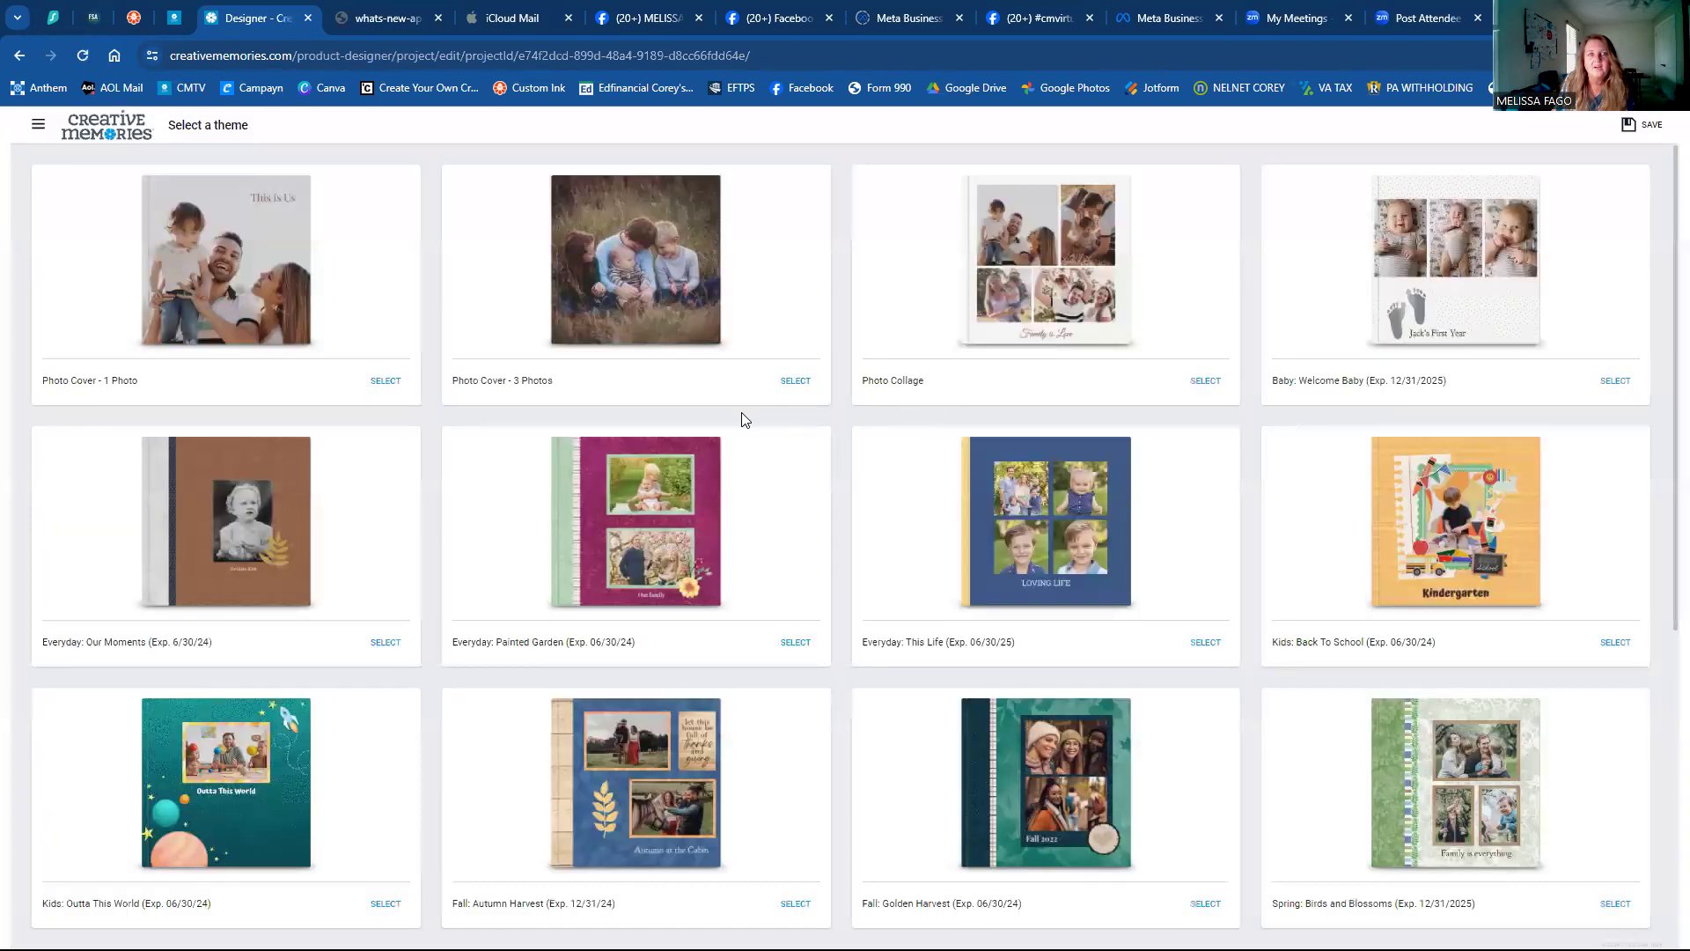
Apply the Photo Cover - 1 Photo theme and place the 2024-04-01 dune photo on the front.
click(237, 306)
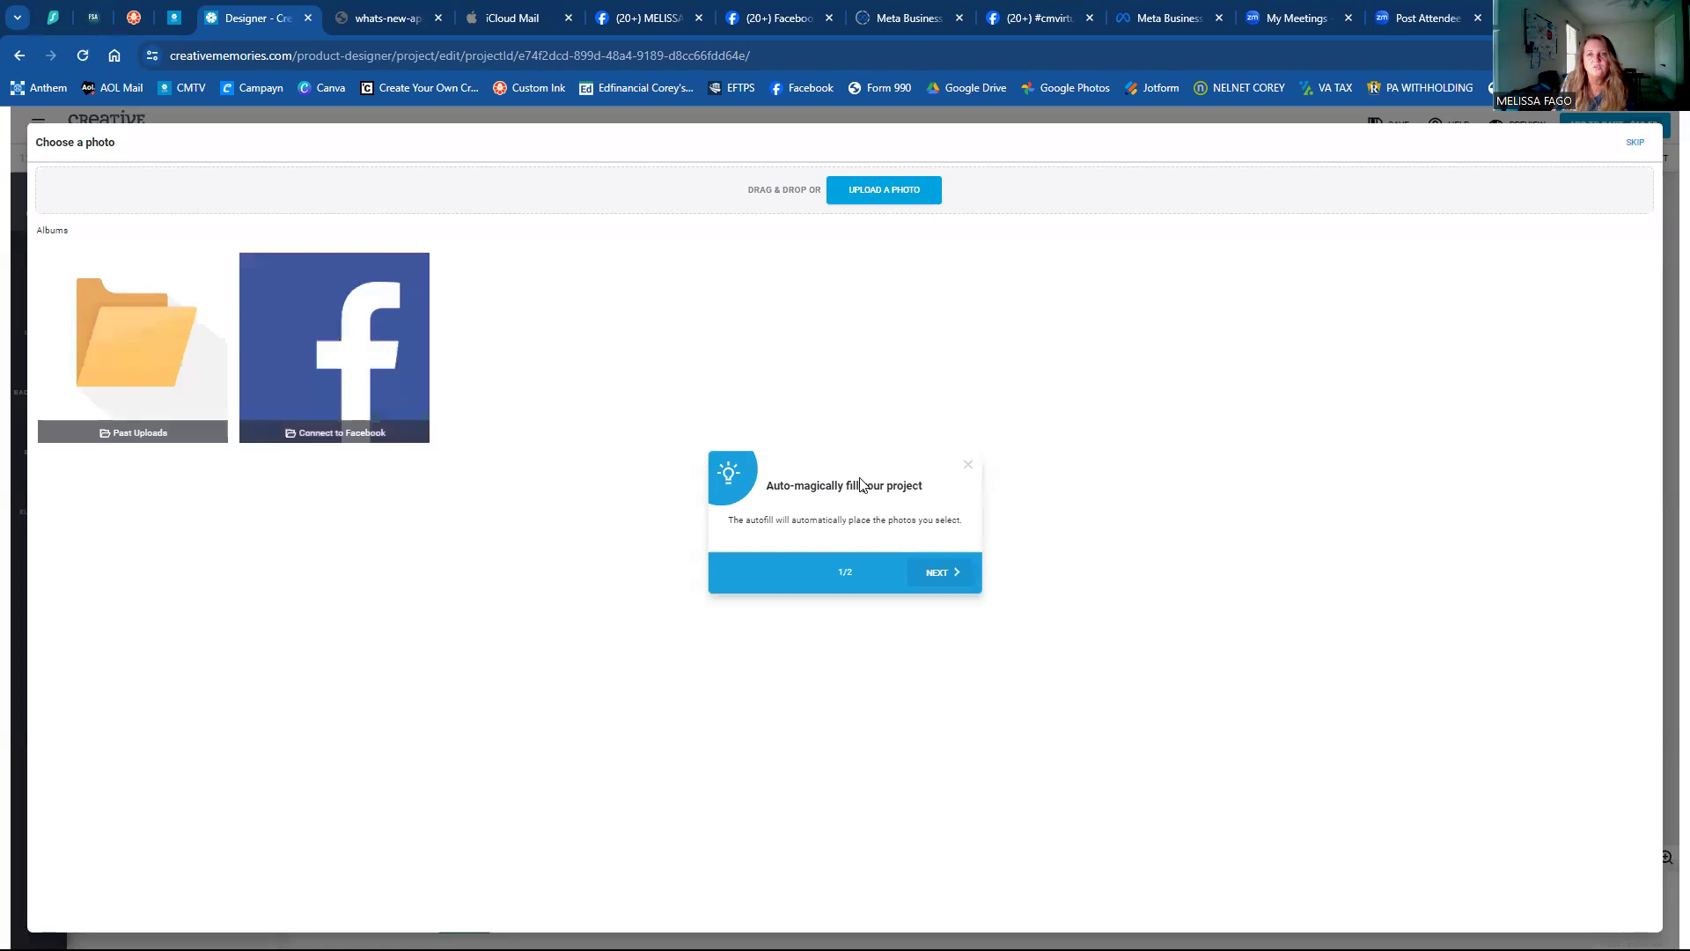
click(125, 381)
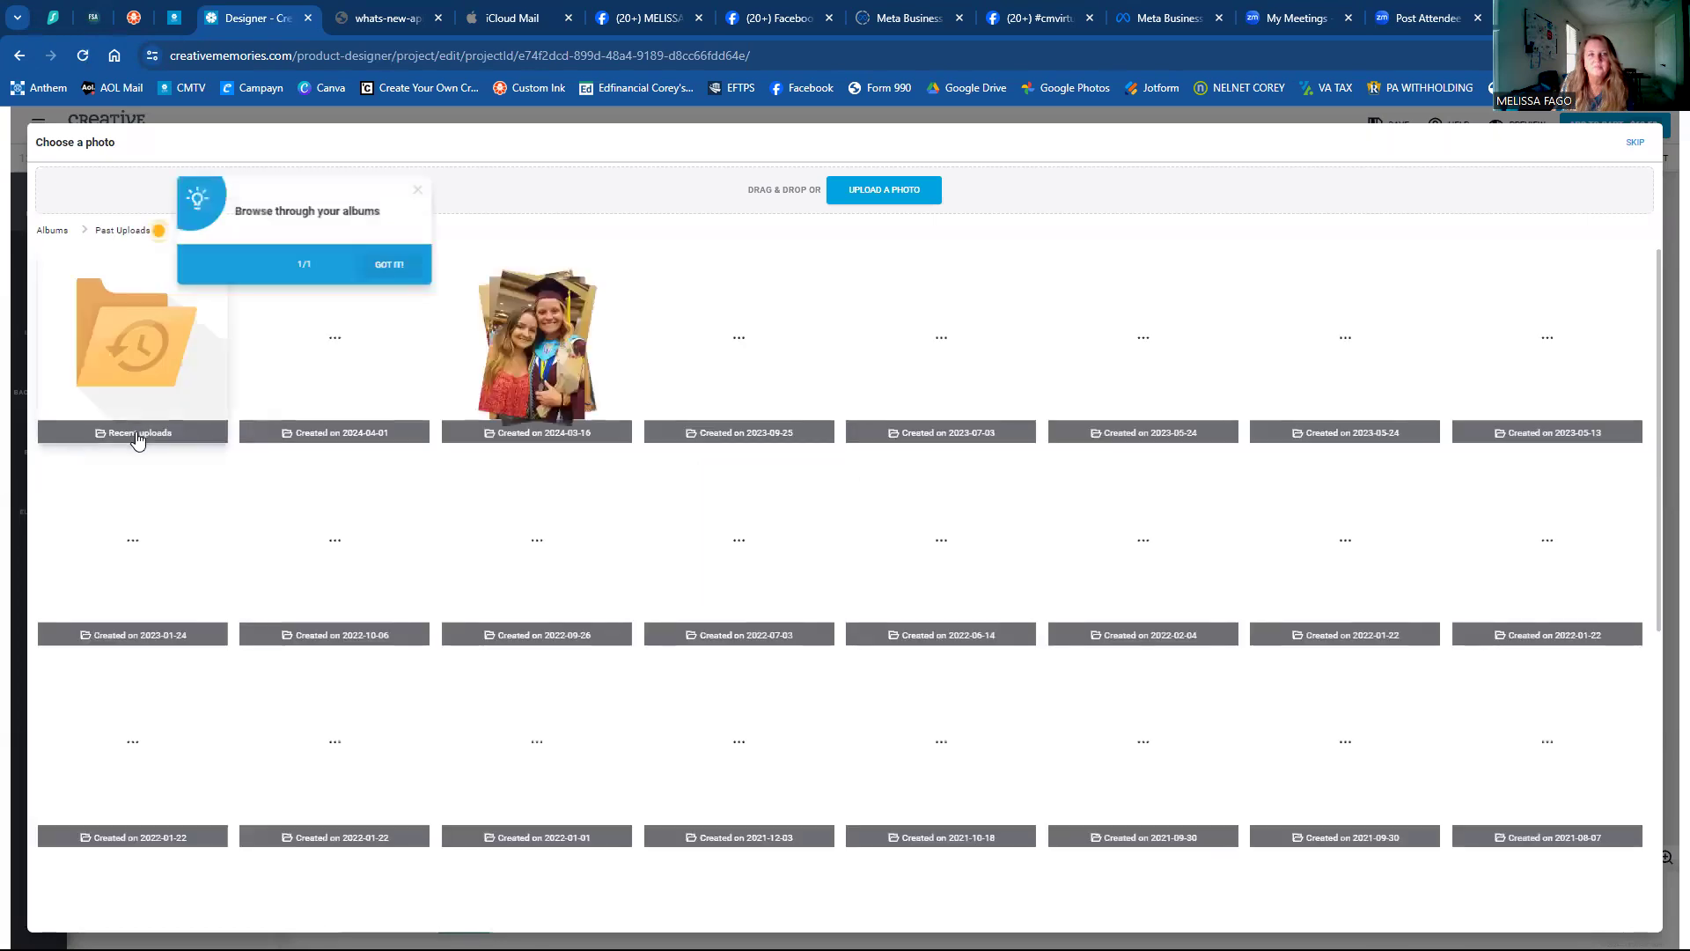
click(302, 347)
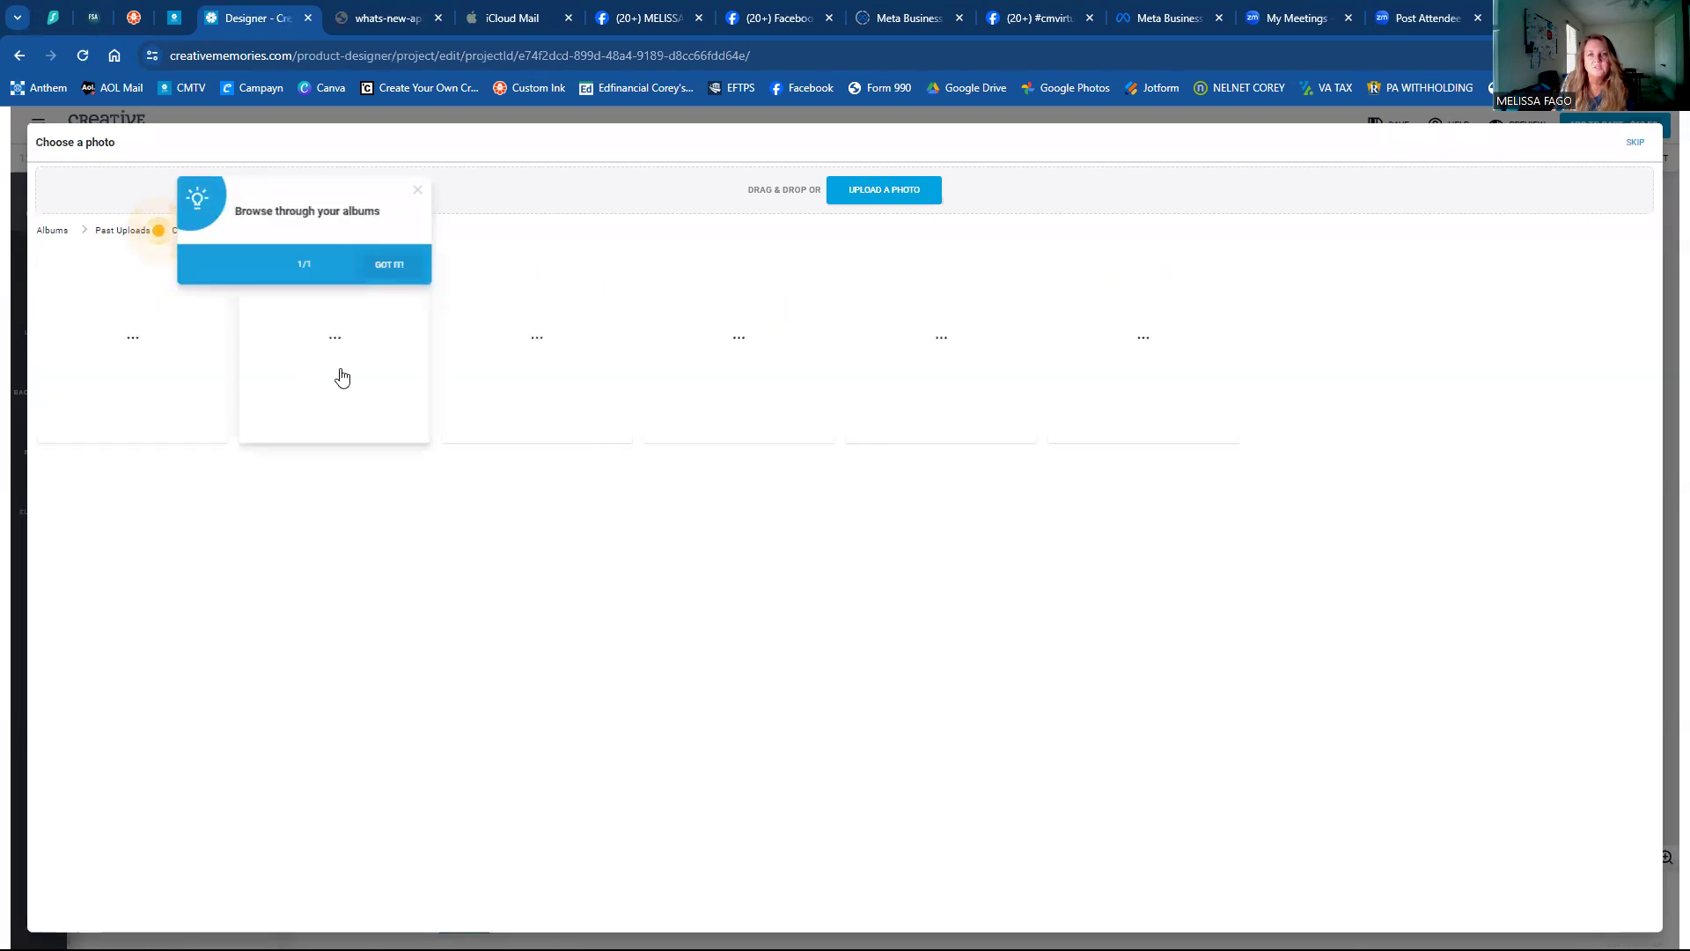
click(748, 387)
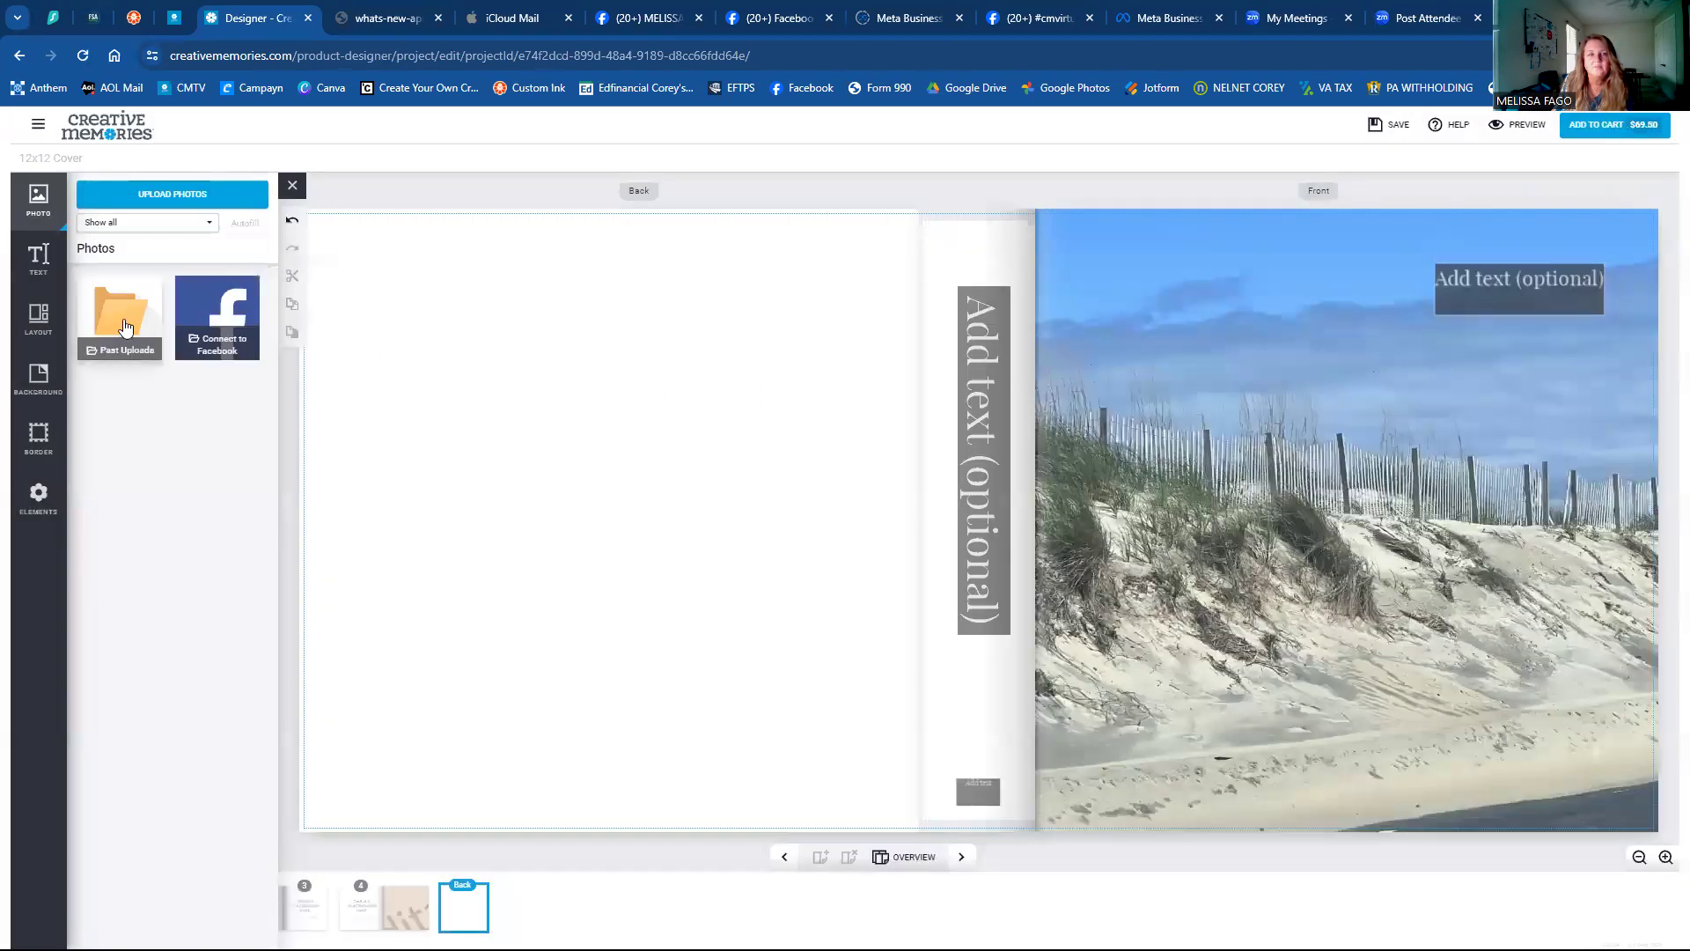
Close the Photos panel, select the front-cover dune photo, and refit it within the cover.
click(123, 326)
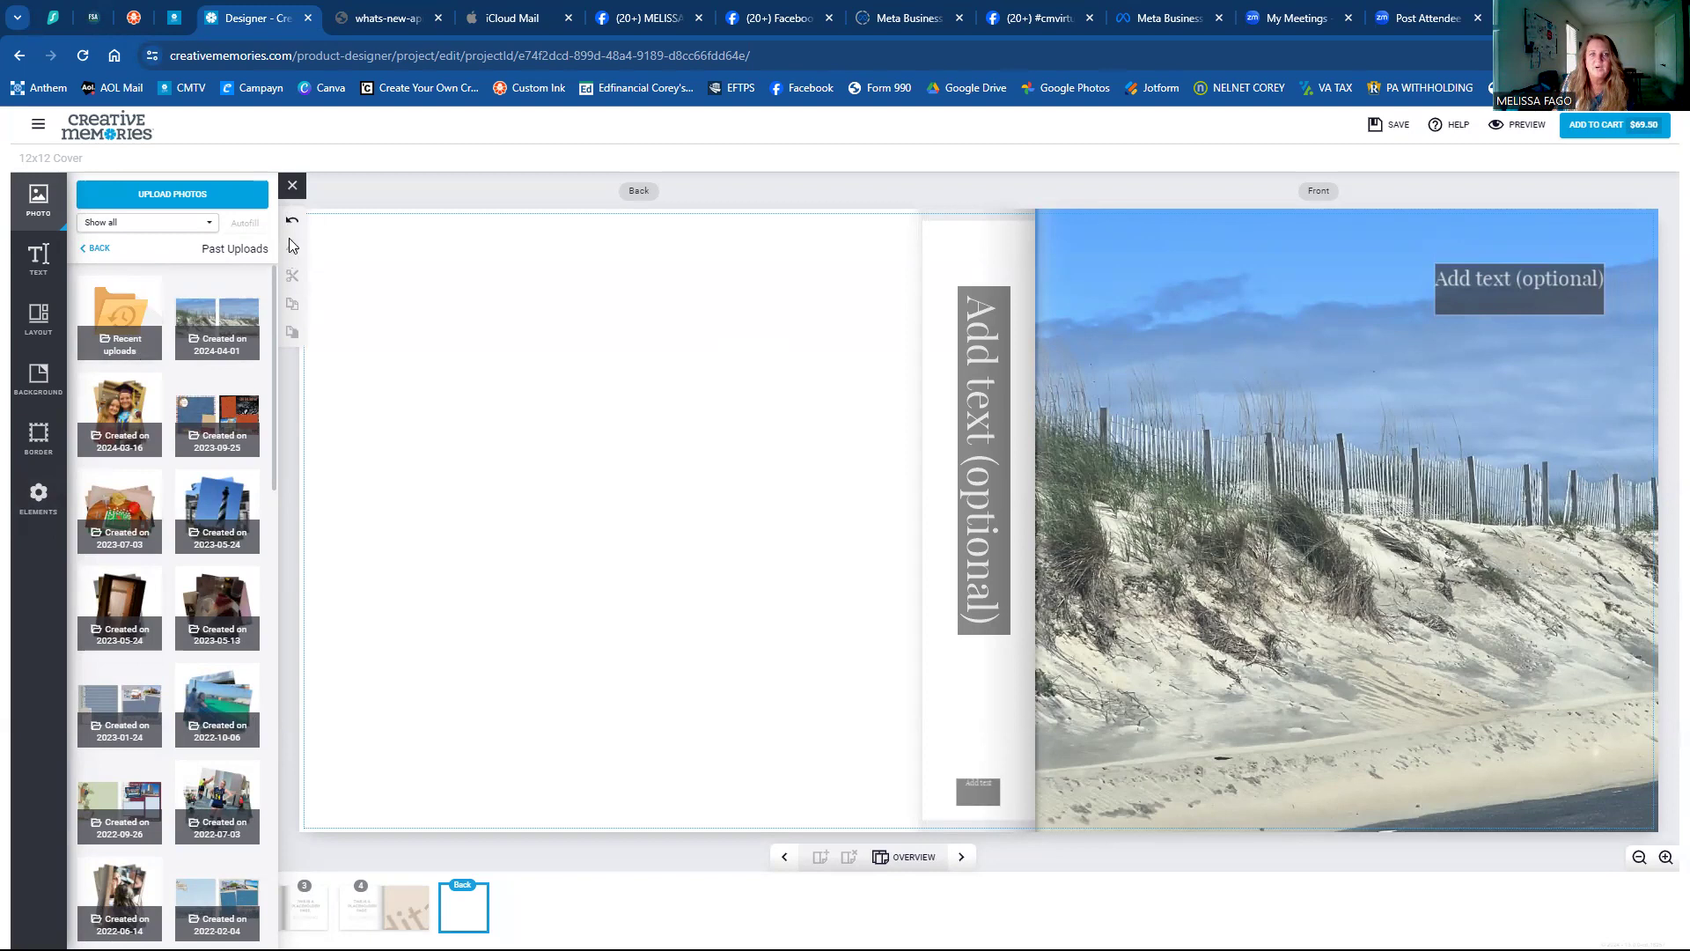
click(293, 186)
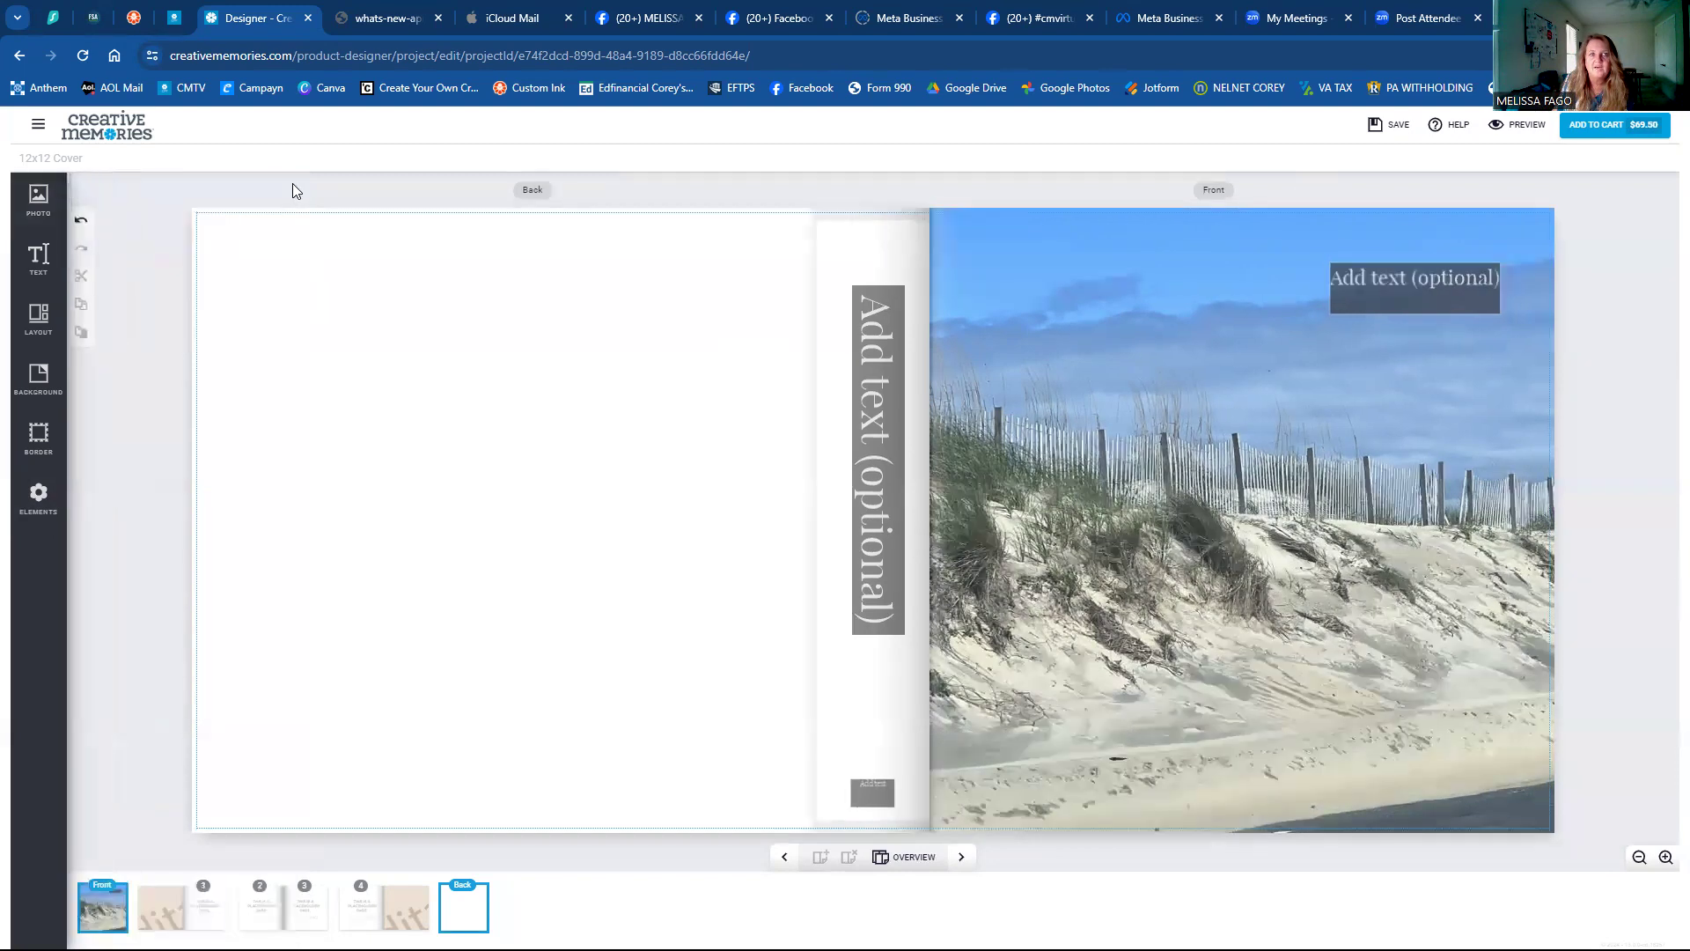
click(1262, 518)
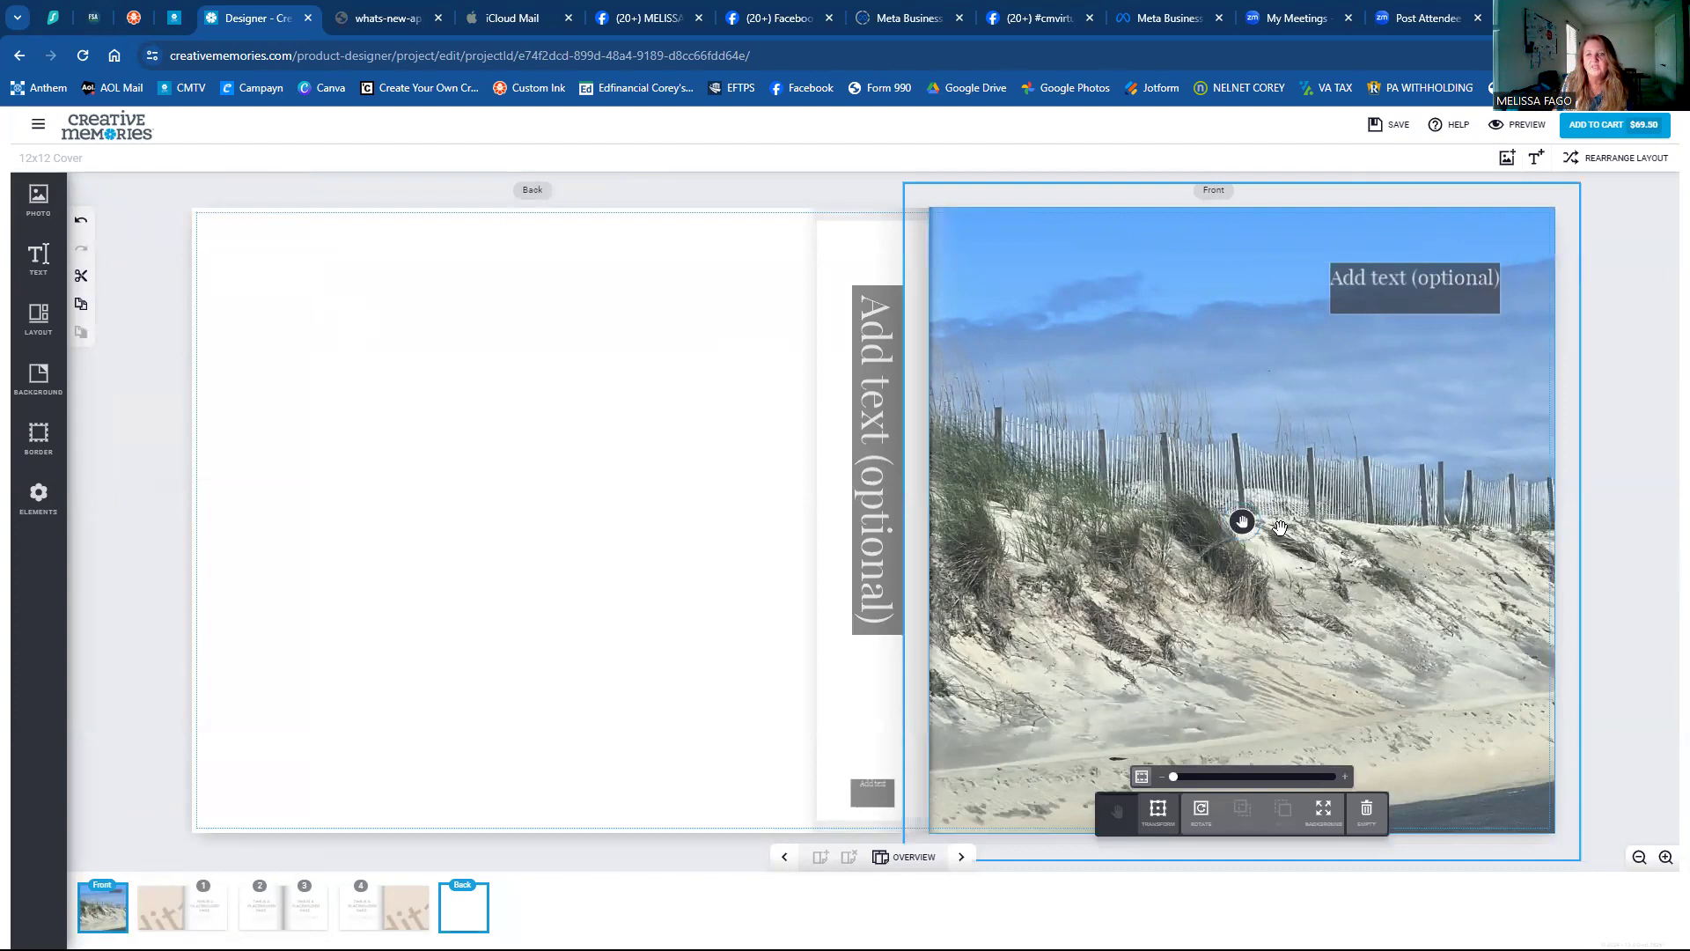
click(1325, 811)
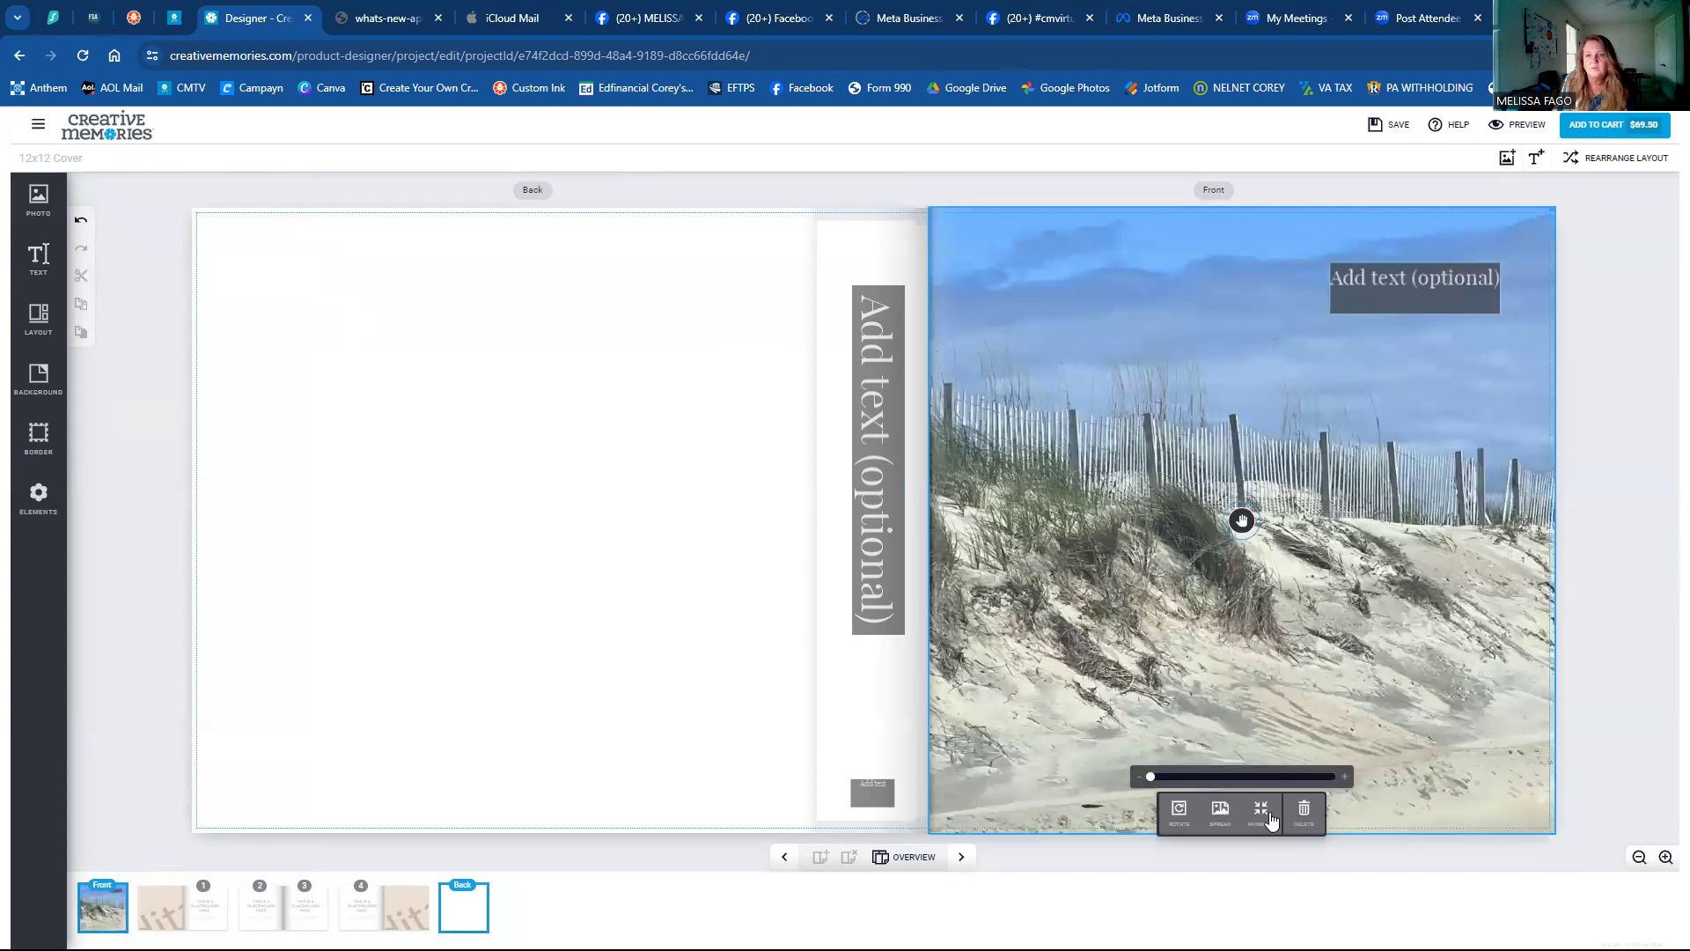
Make the dune photo a Background and spread it across back, spine and front.
click(1320, 729)
click(1220, 815)
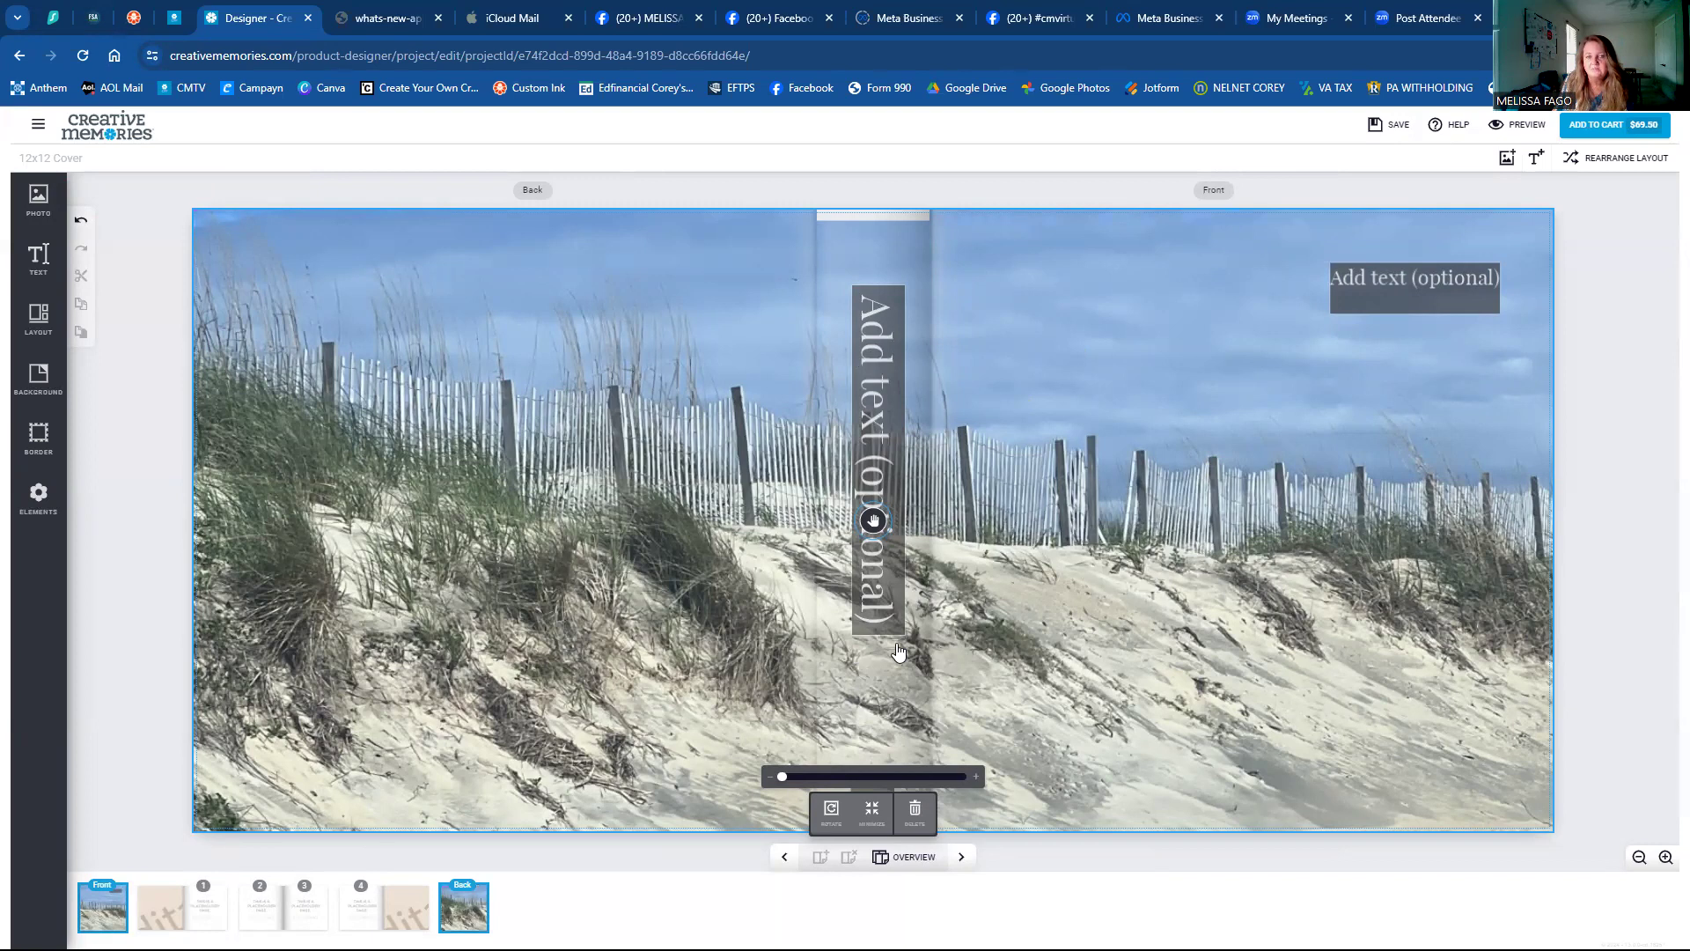
Type '2023 SUMMER VACATION' on the spine in dark blue Peralta.
click(868, 382)
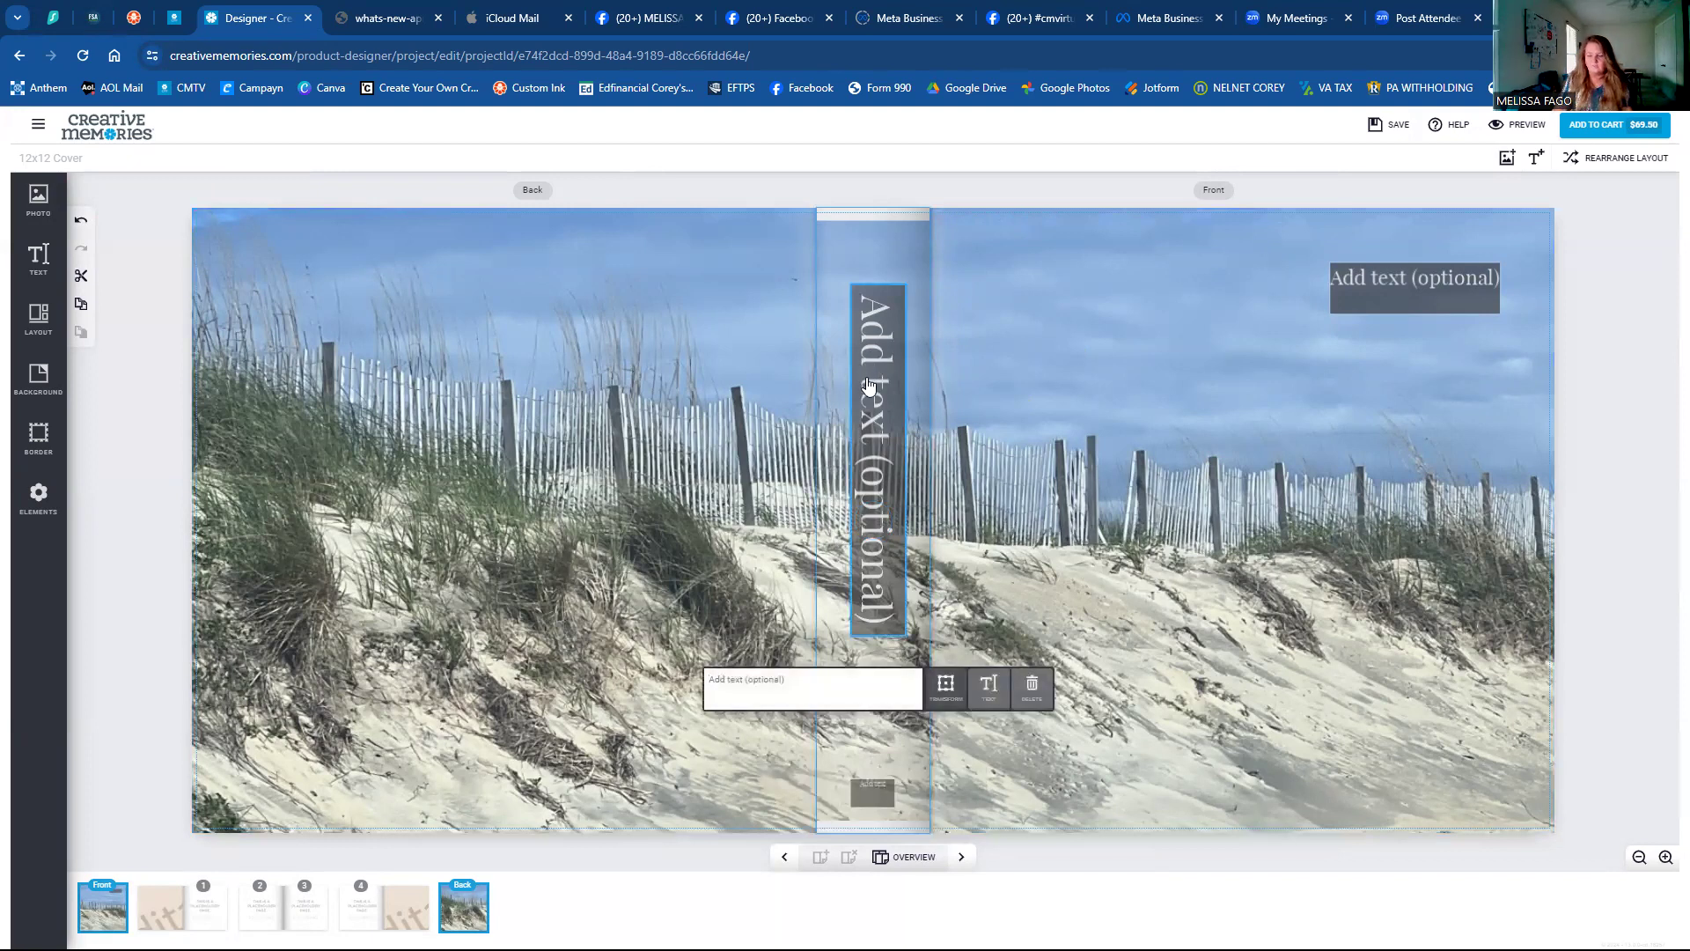
text(2023)
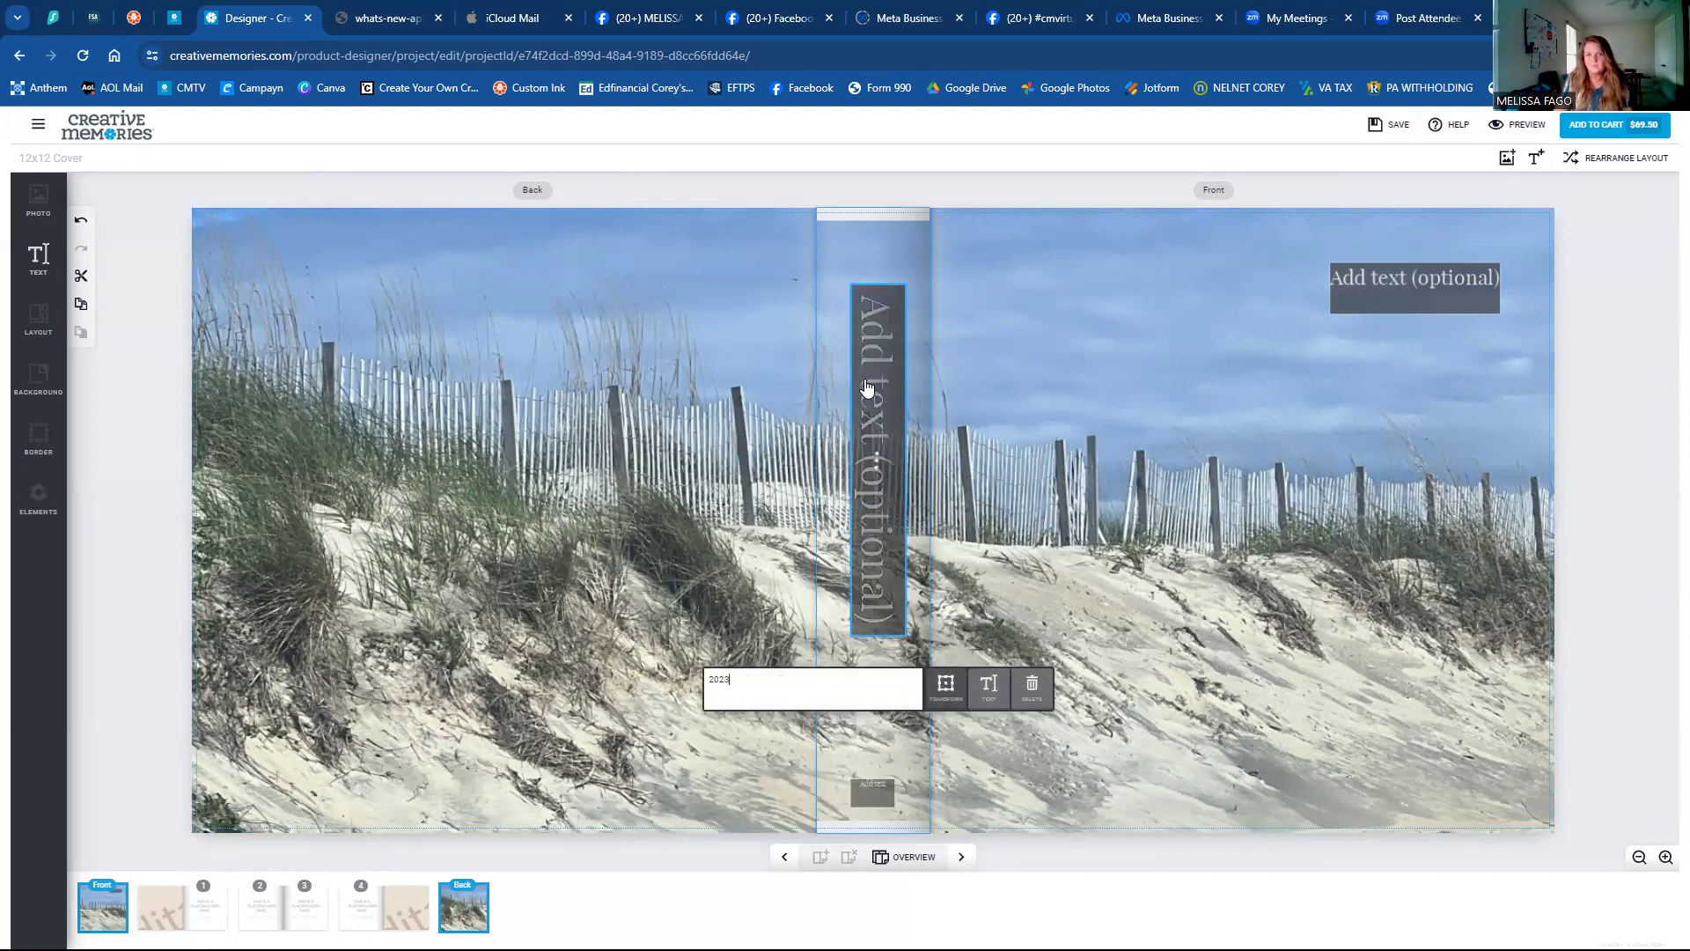
text( SUMMER VACATION)
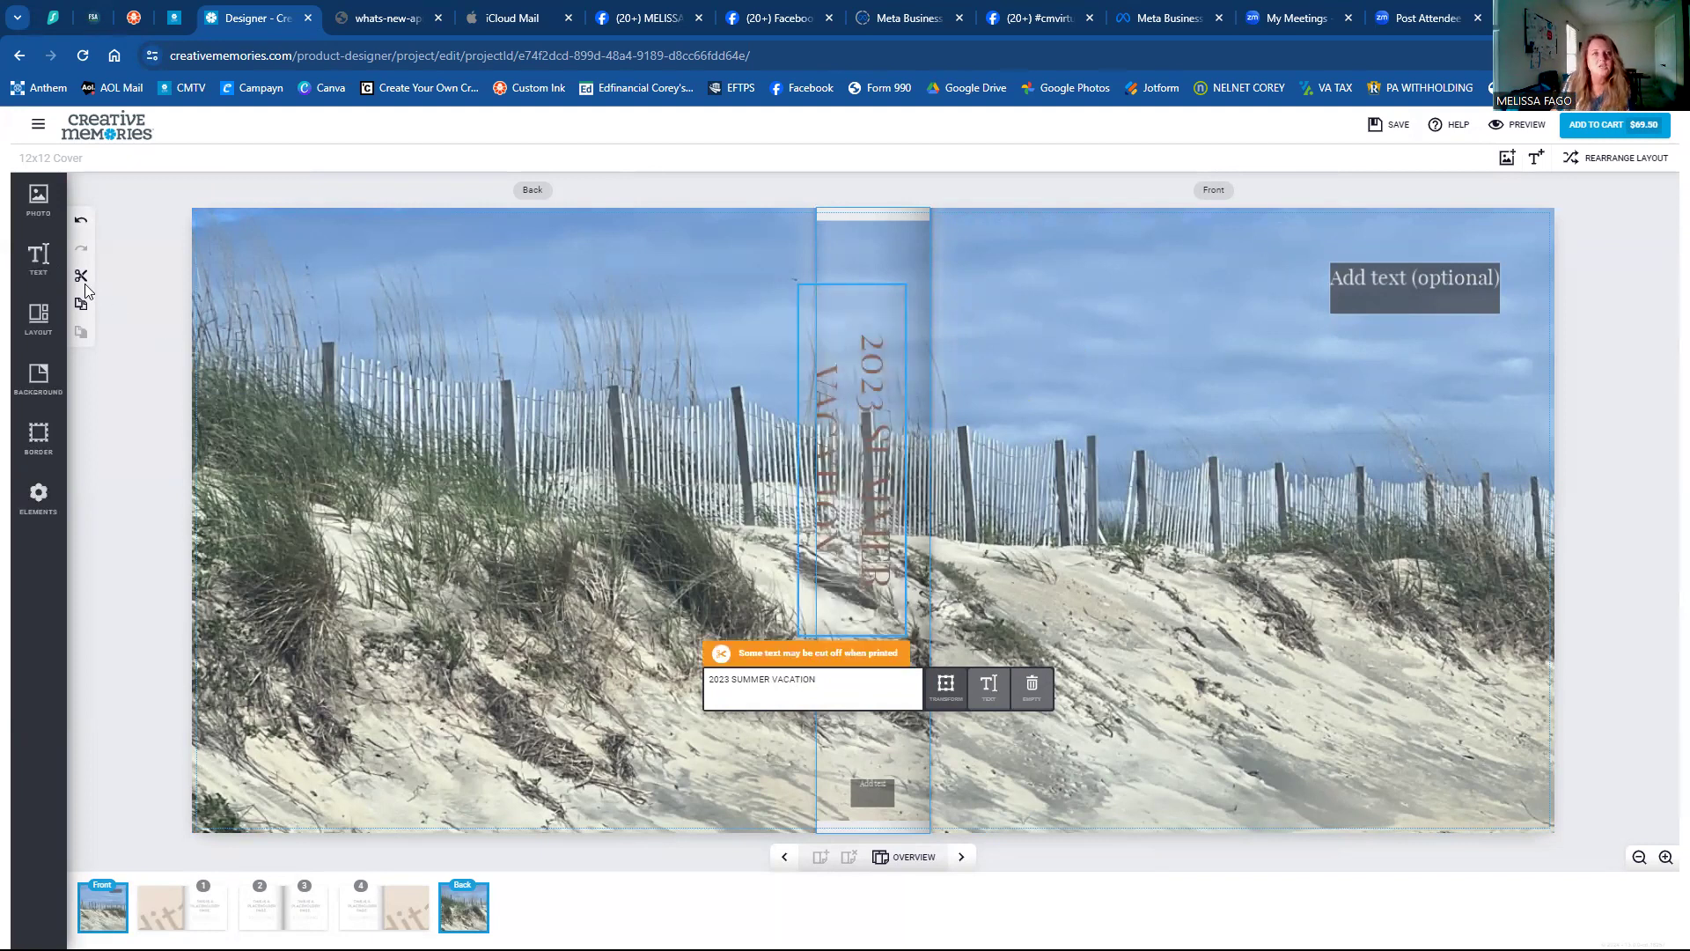
click(37, 273)
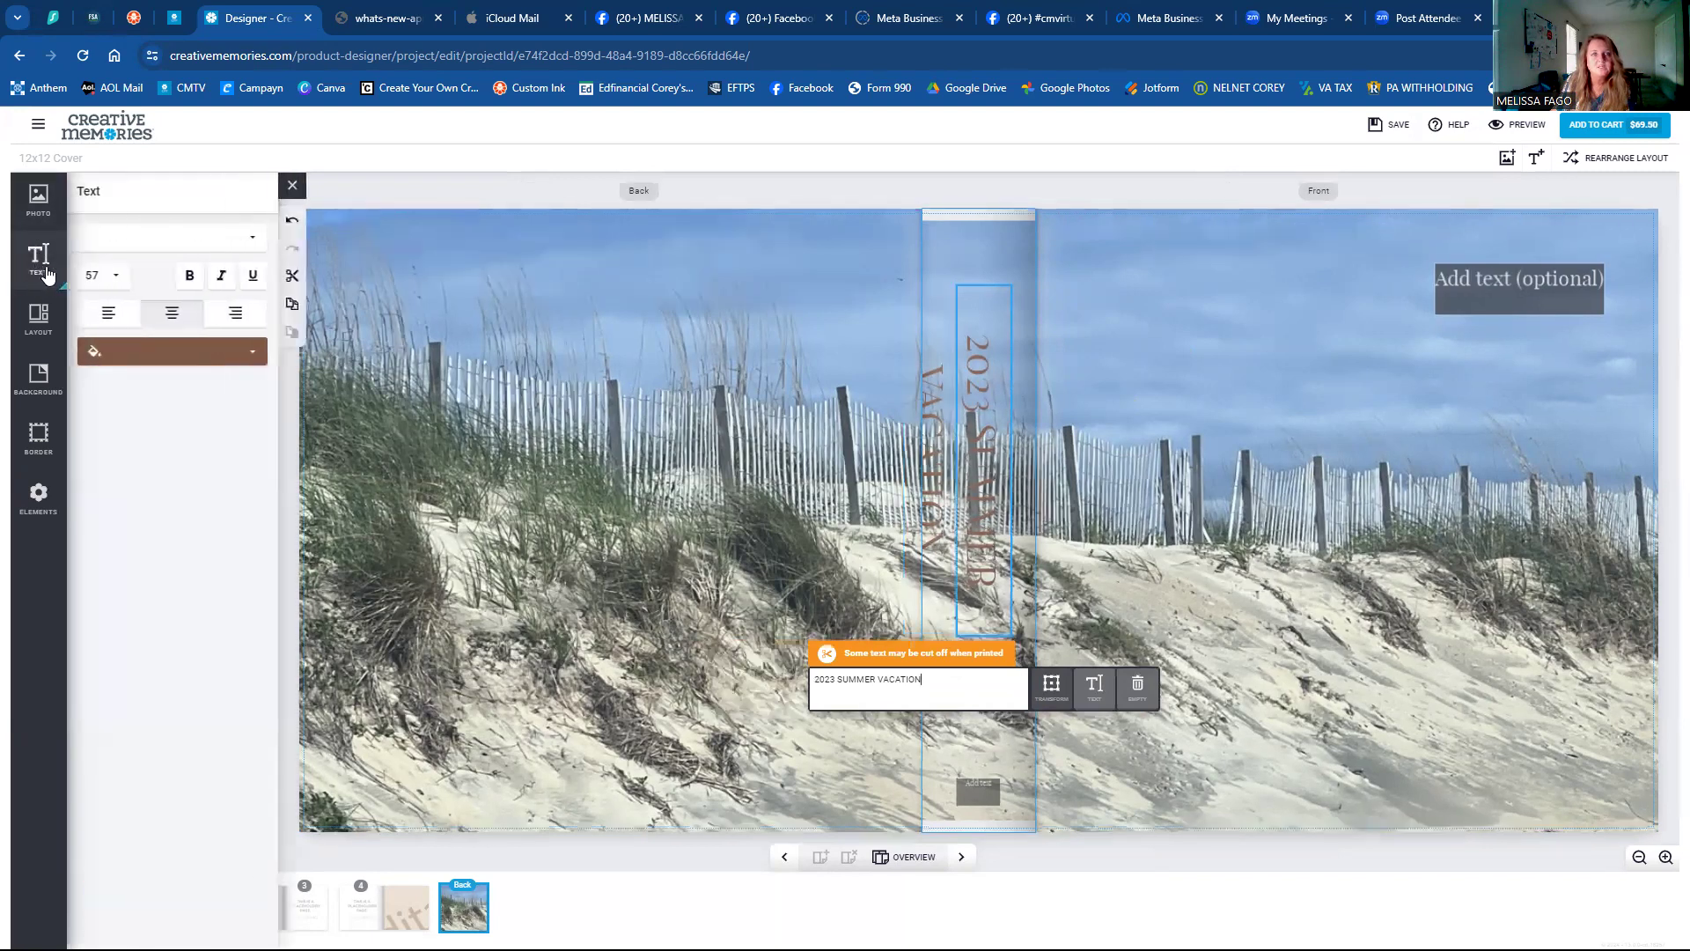
click(115, 238)
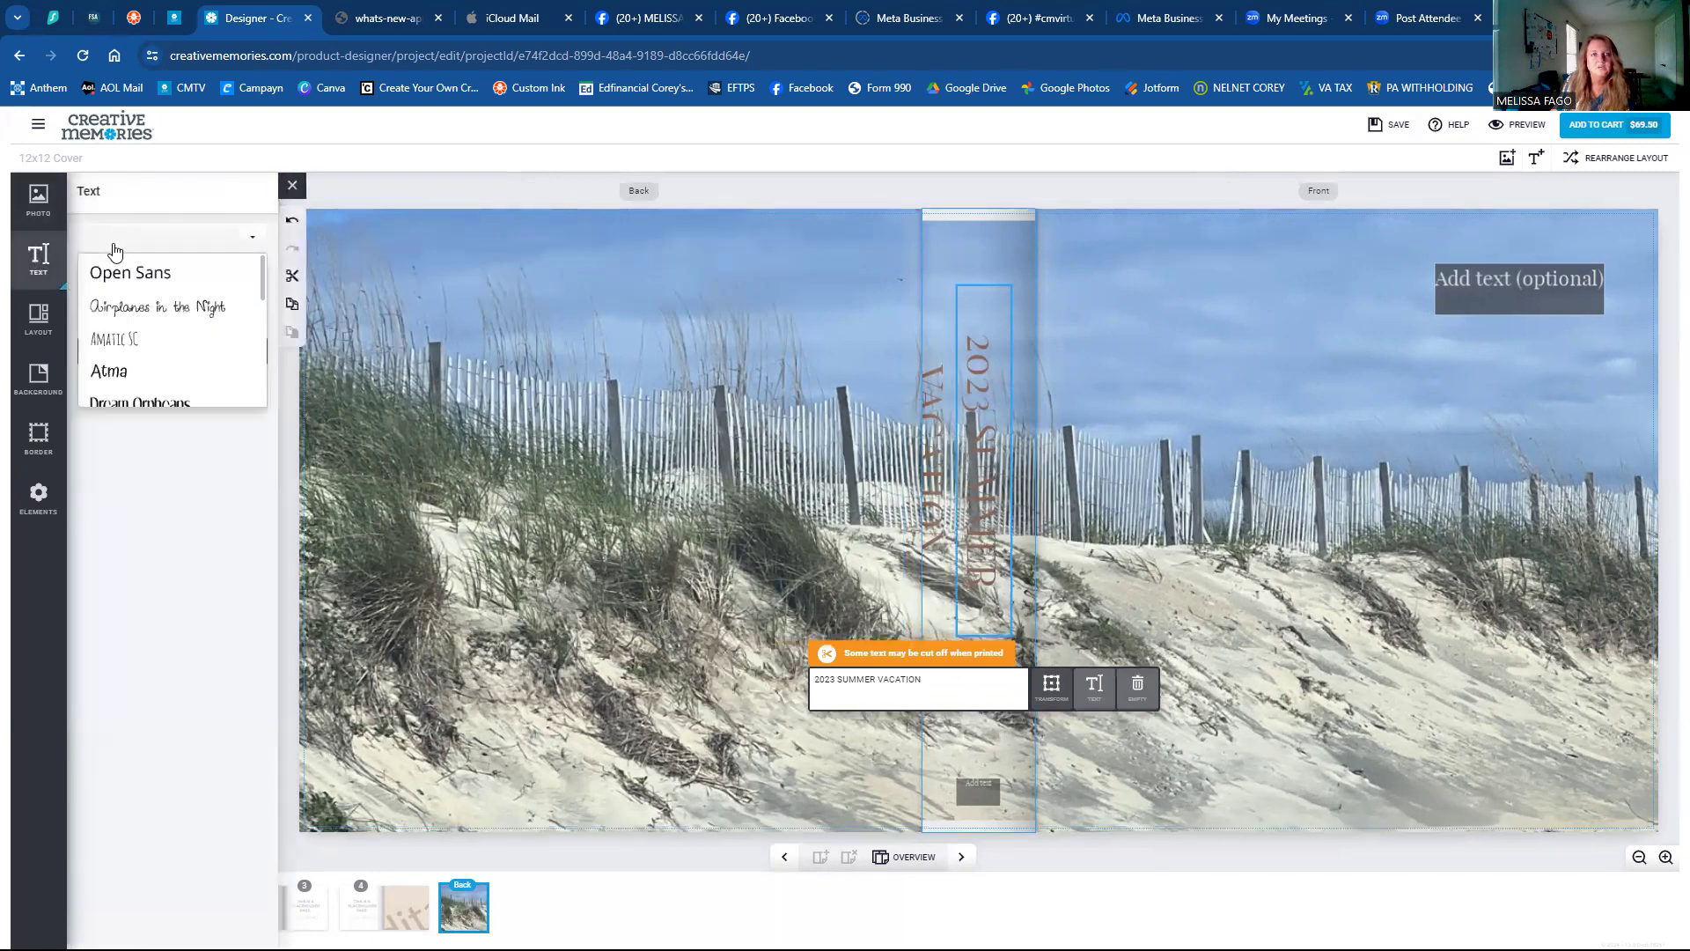
scroll(119, 344, down, 3)
click(113, 367)
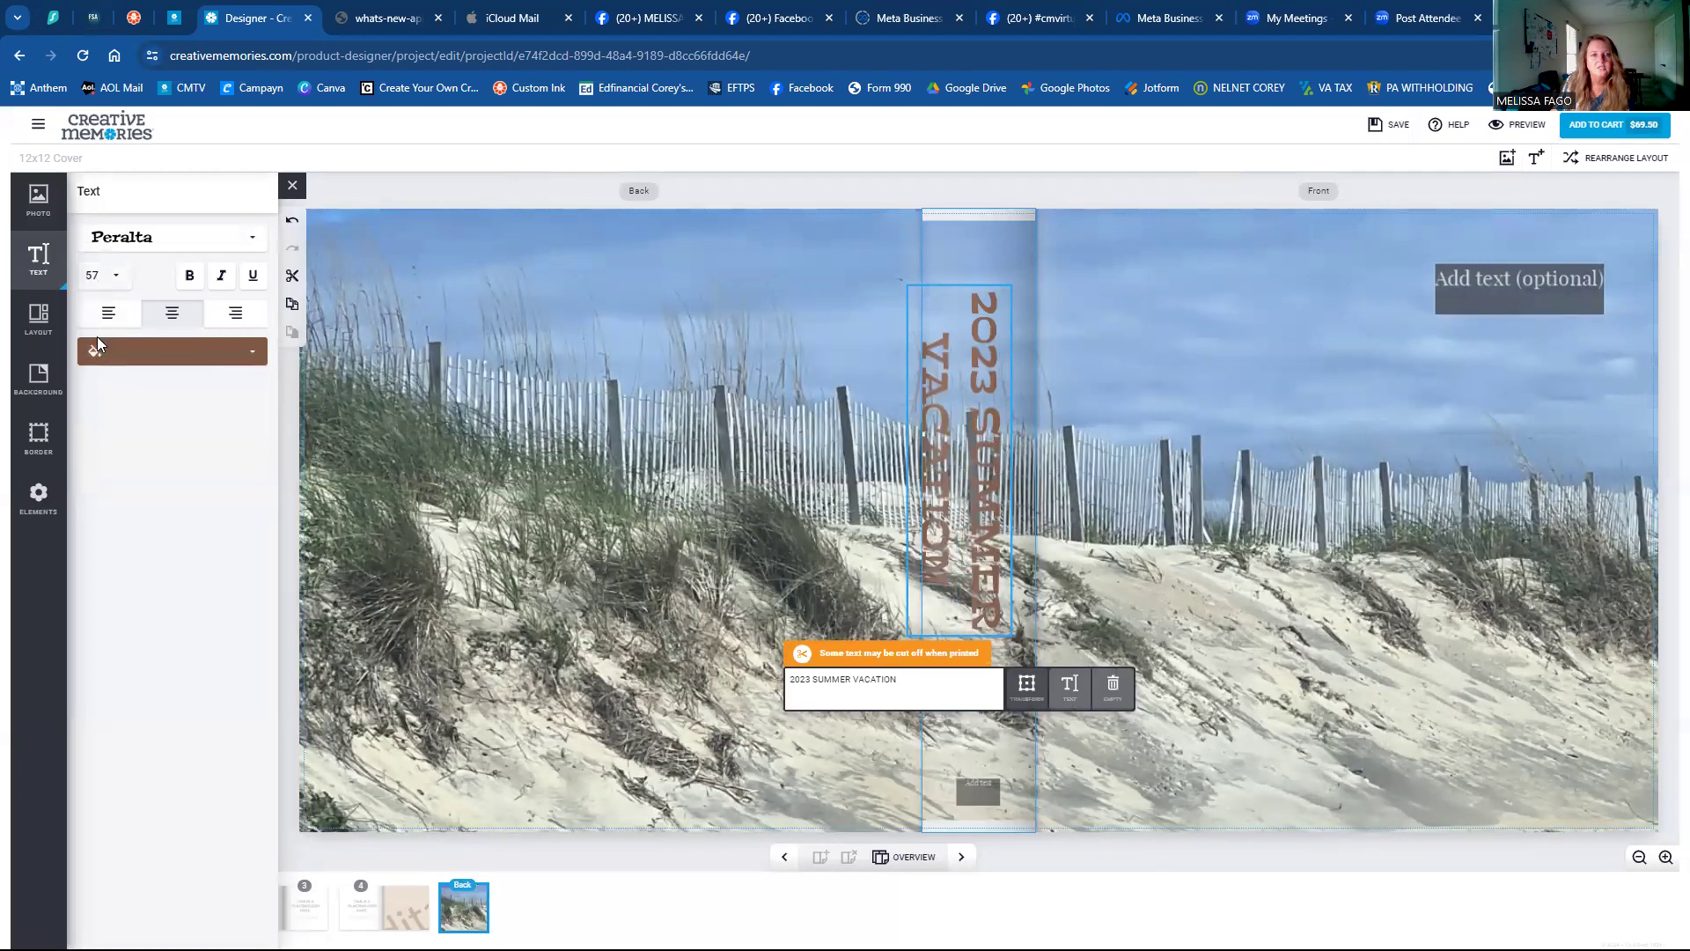
click(97, 348)
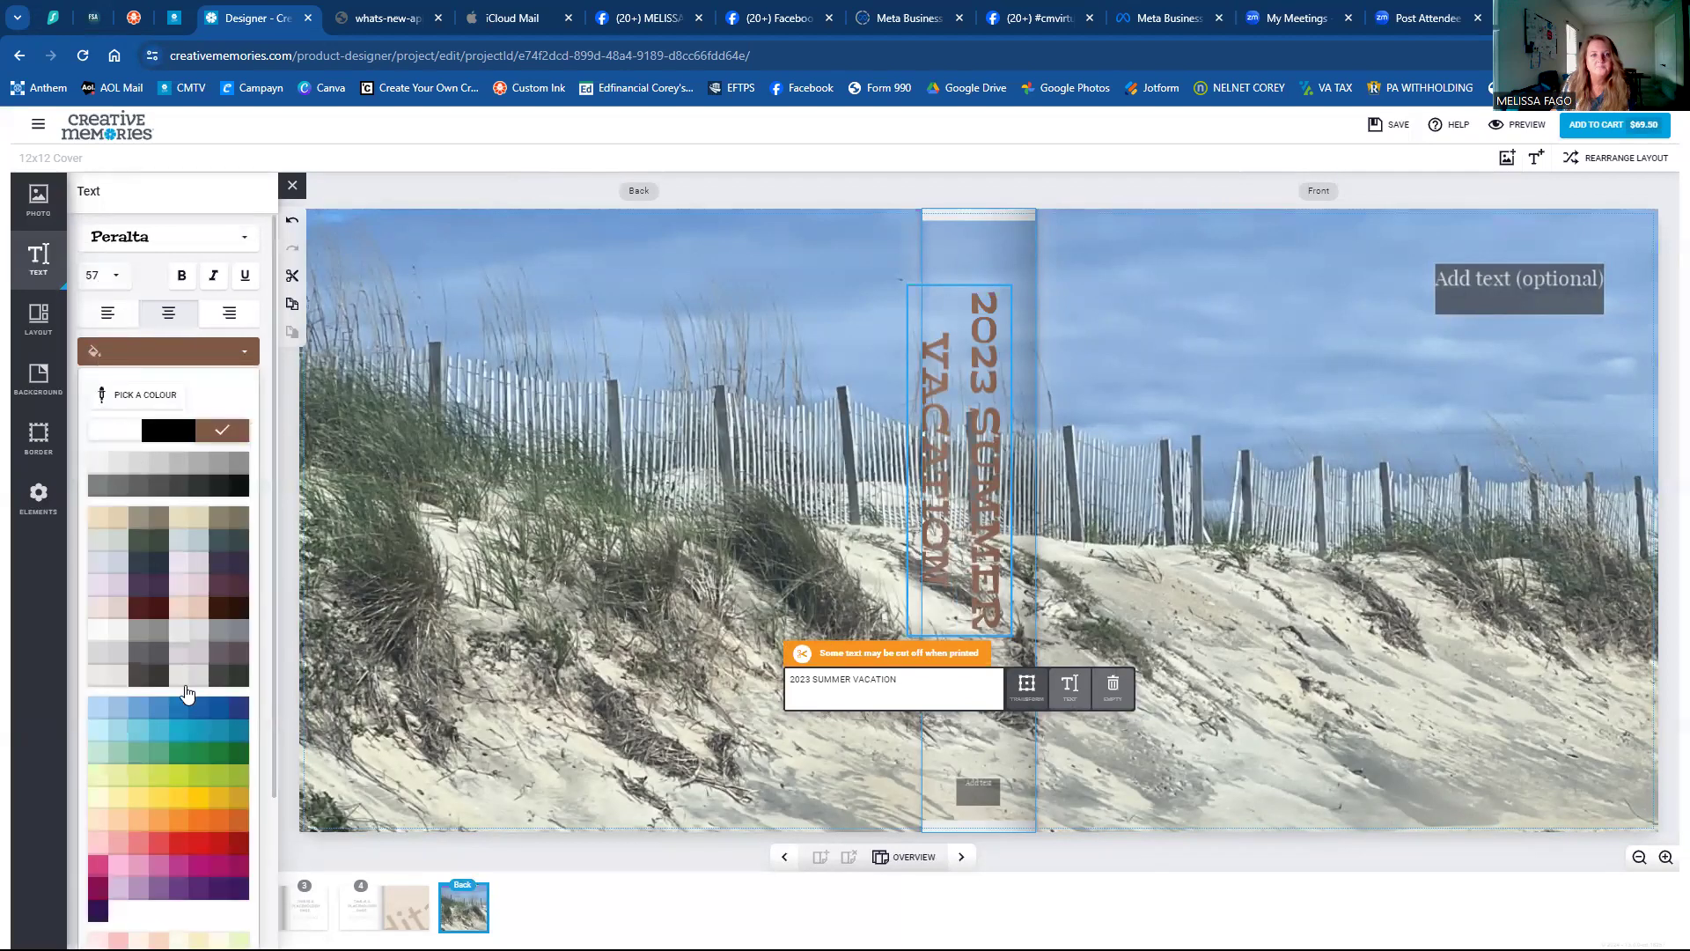
click(240, 709)
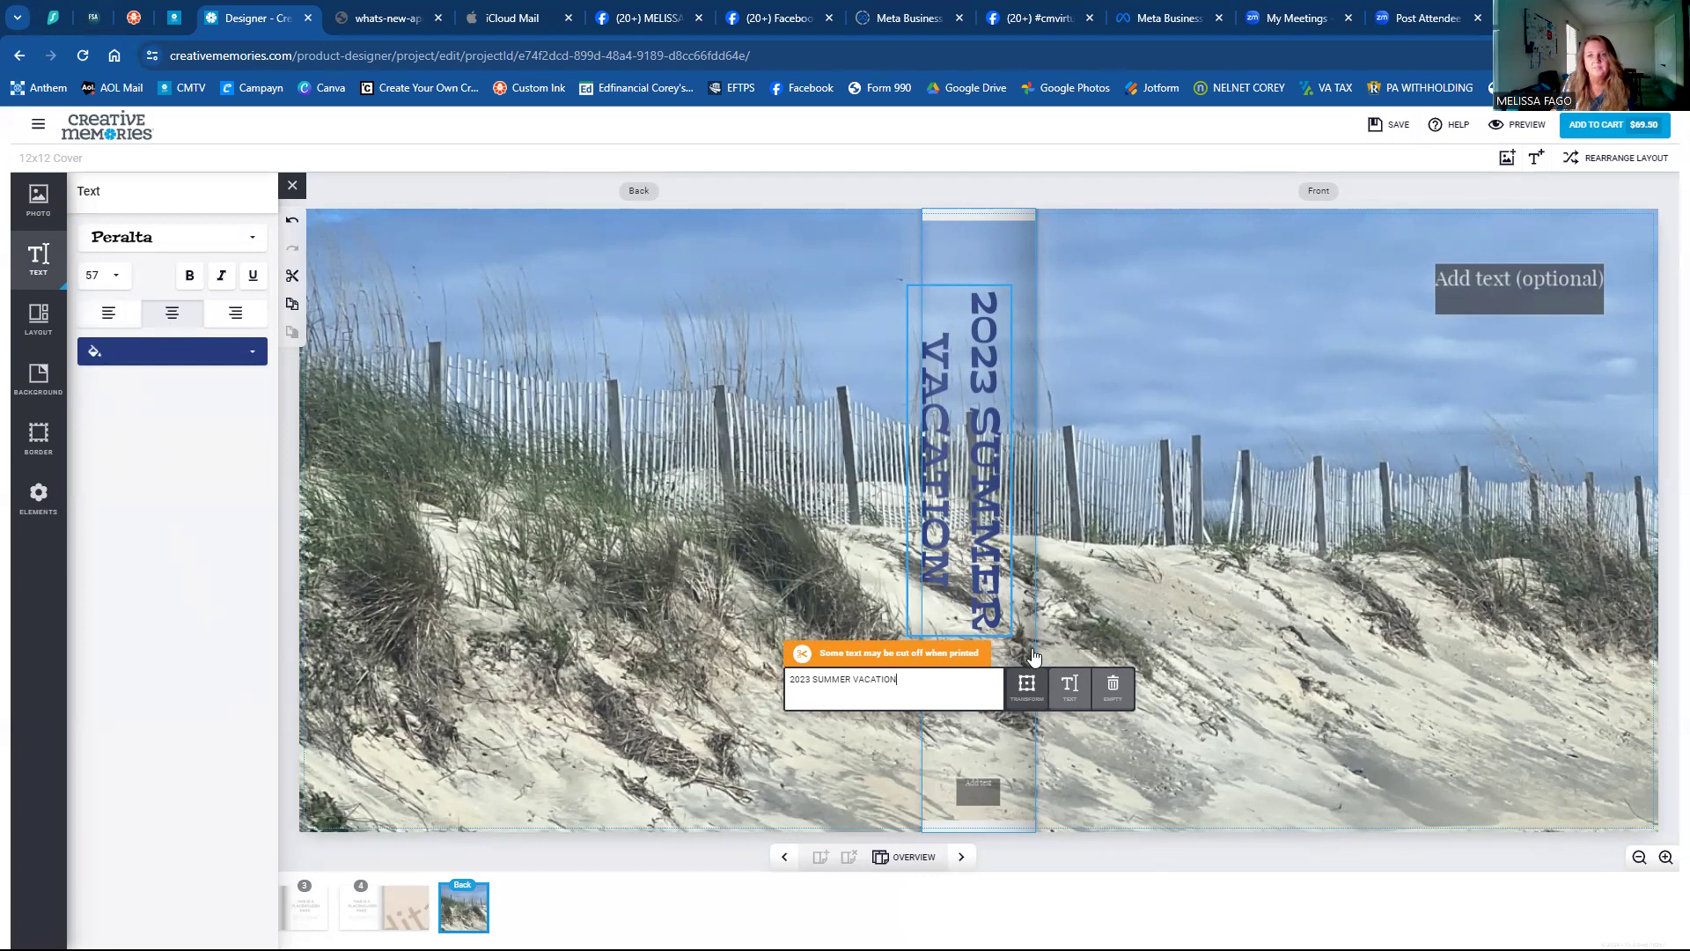
Lengthen the spine text box, shift it onto the spine, and start deleting '2023'.
click(1030, 686)
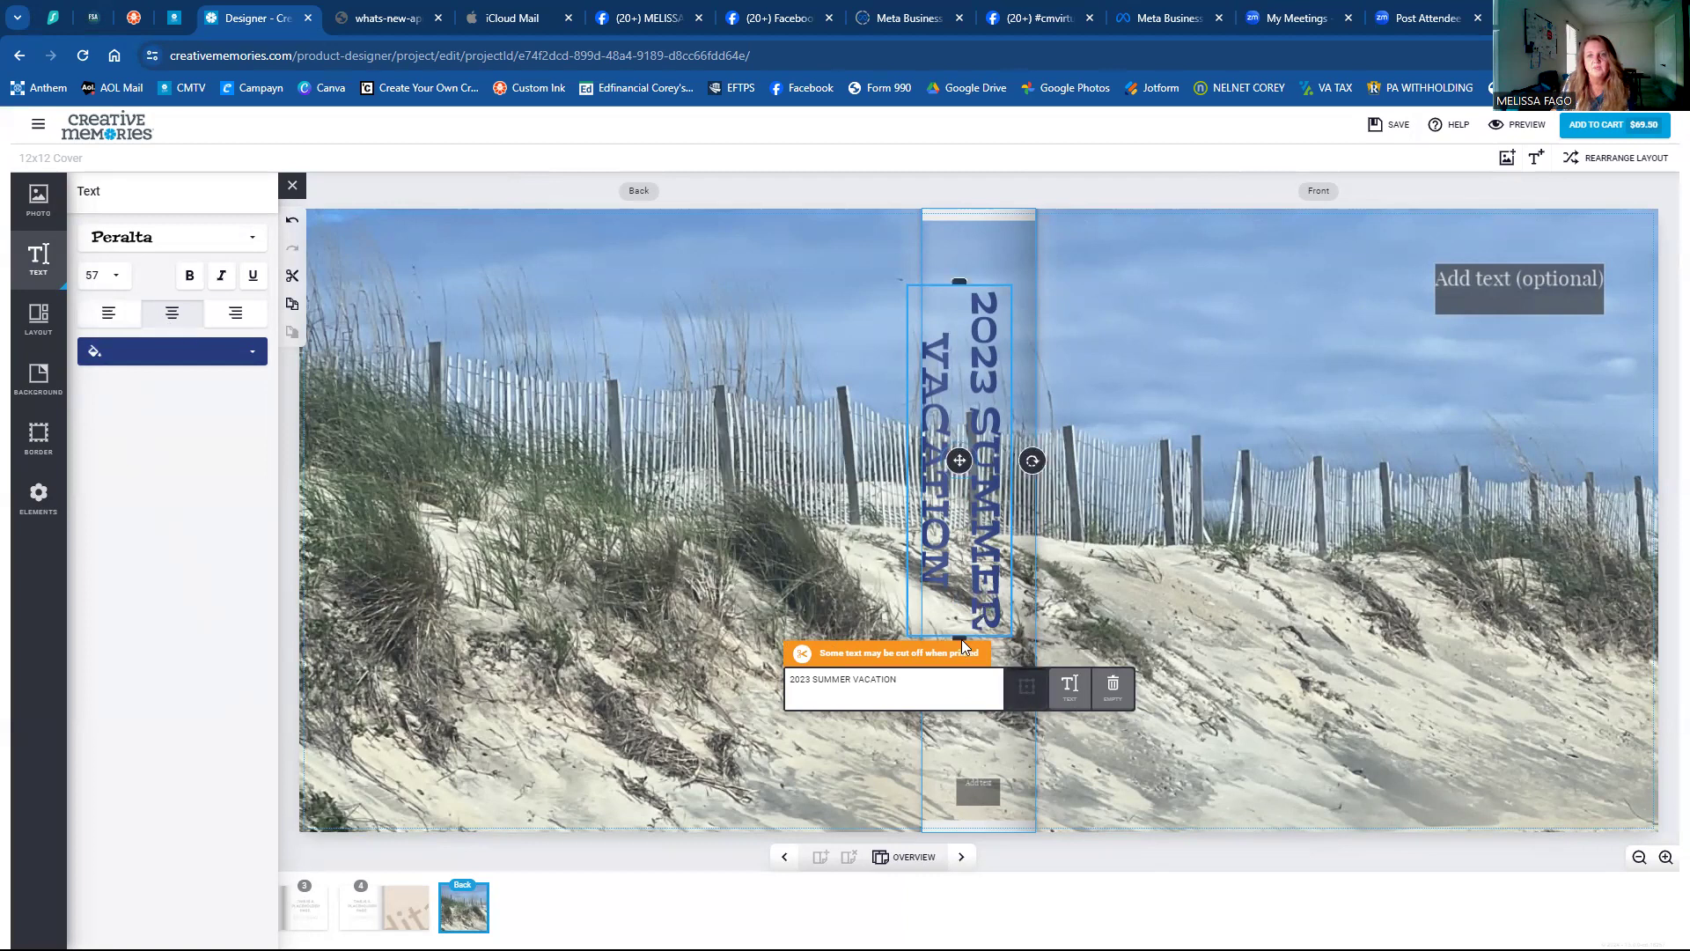
drag(961, 639, 958, 757)
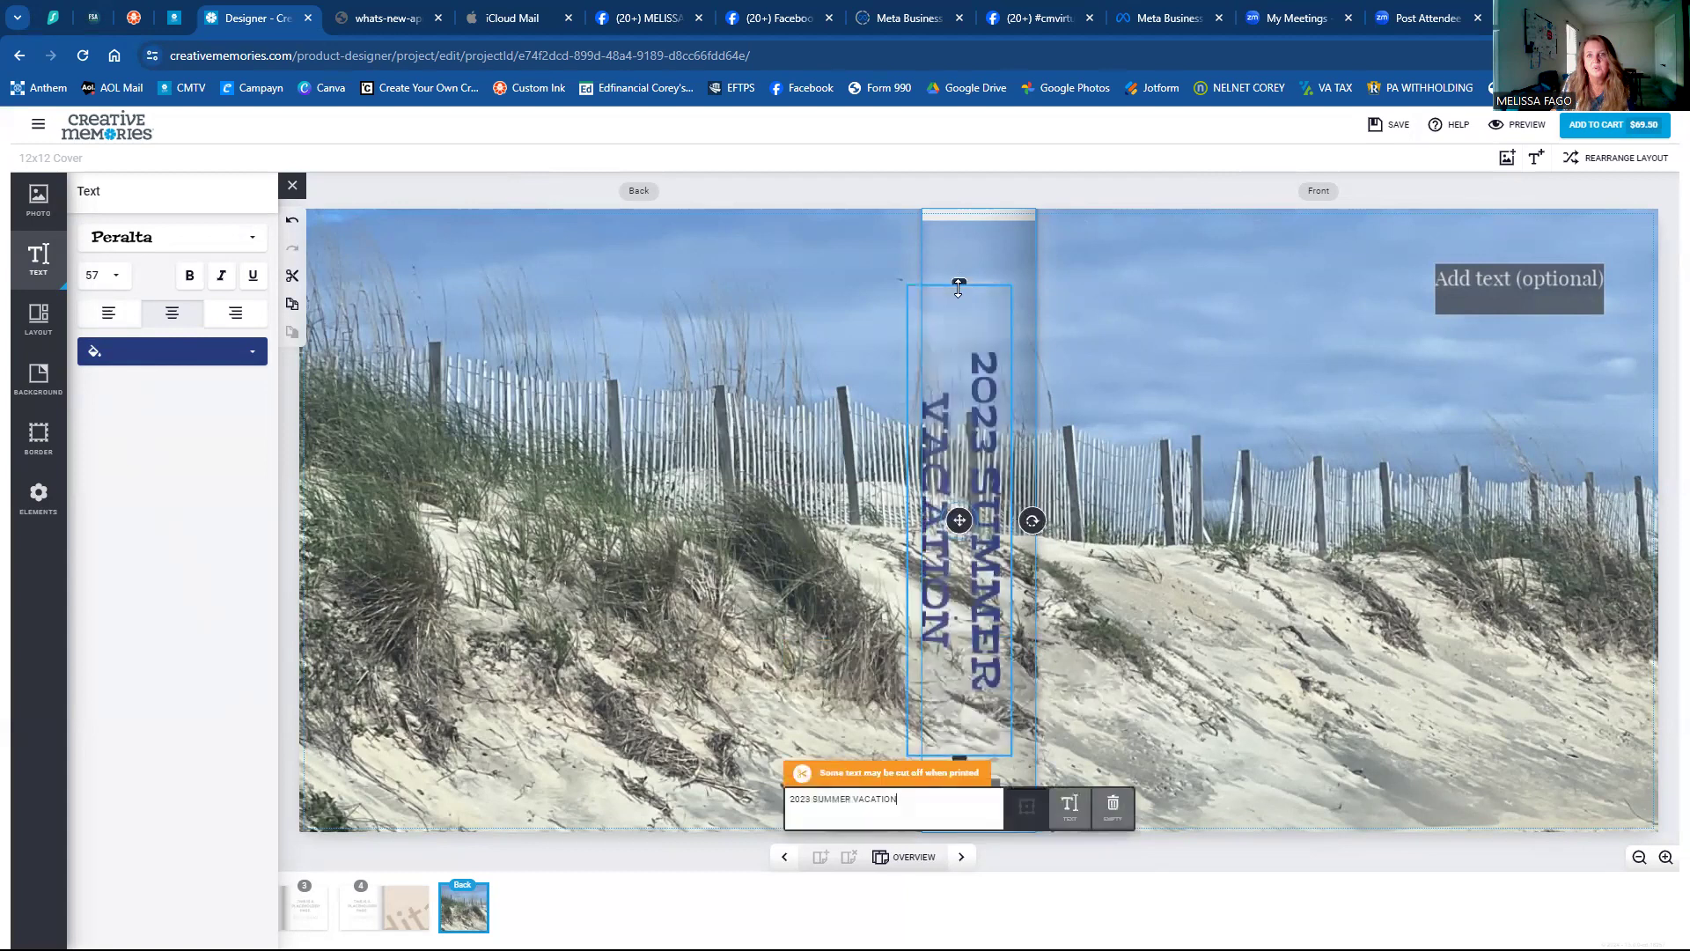
drag(980, 455, 988, 455)
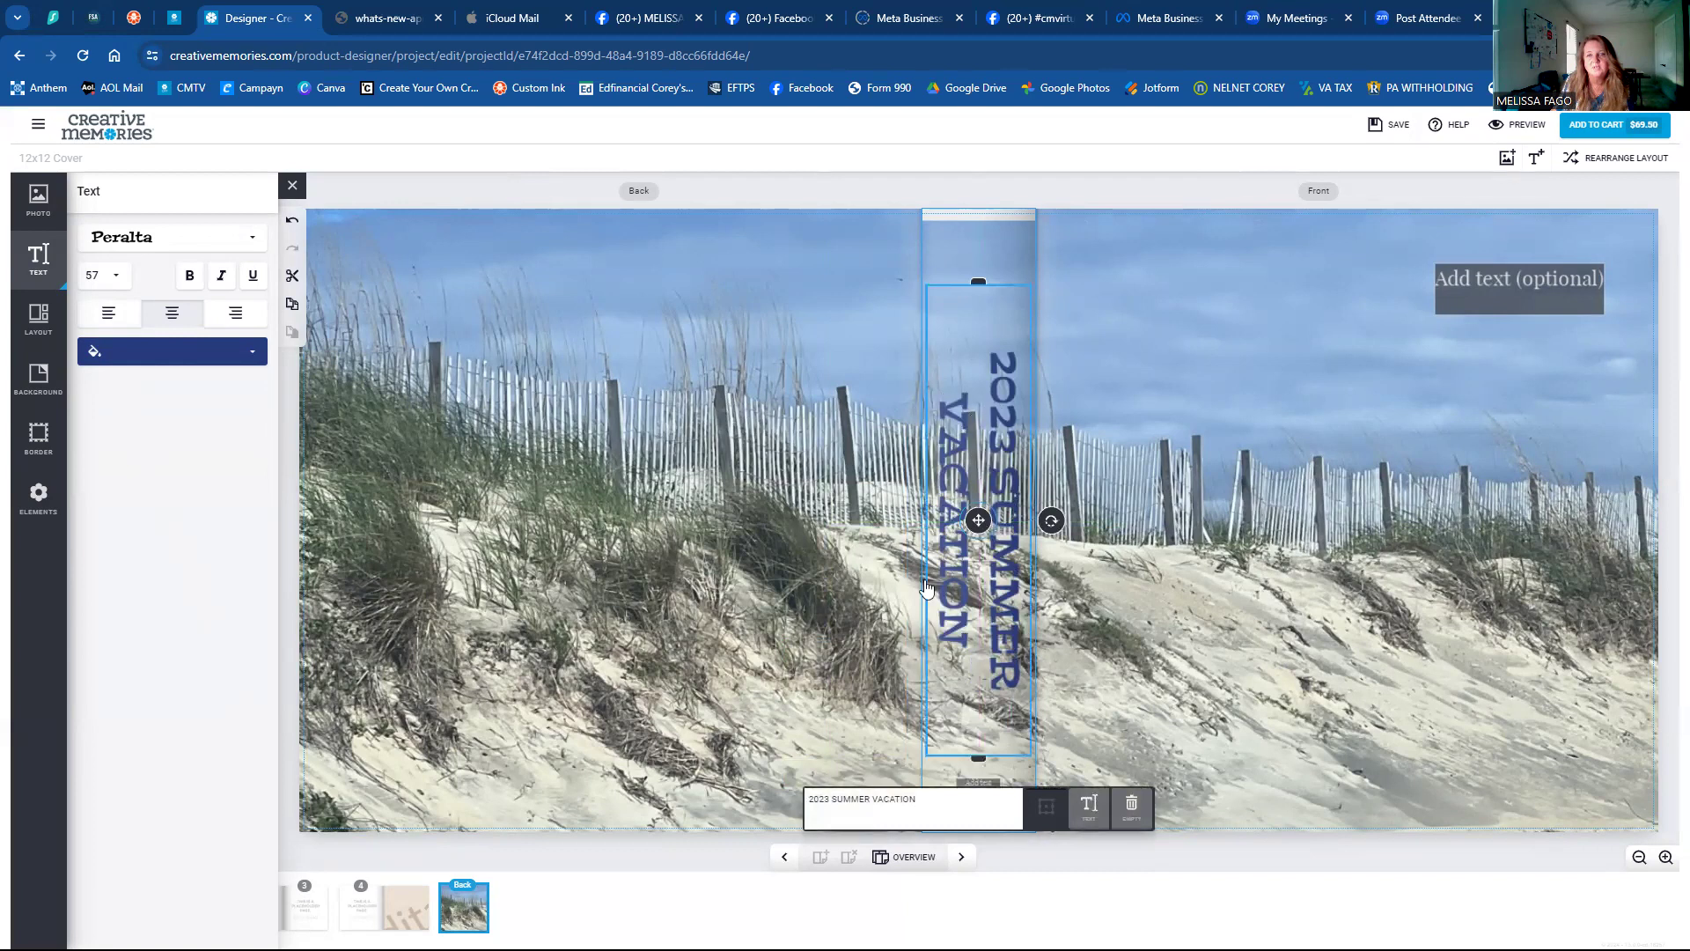
click(831, 792)
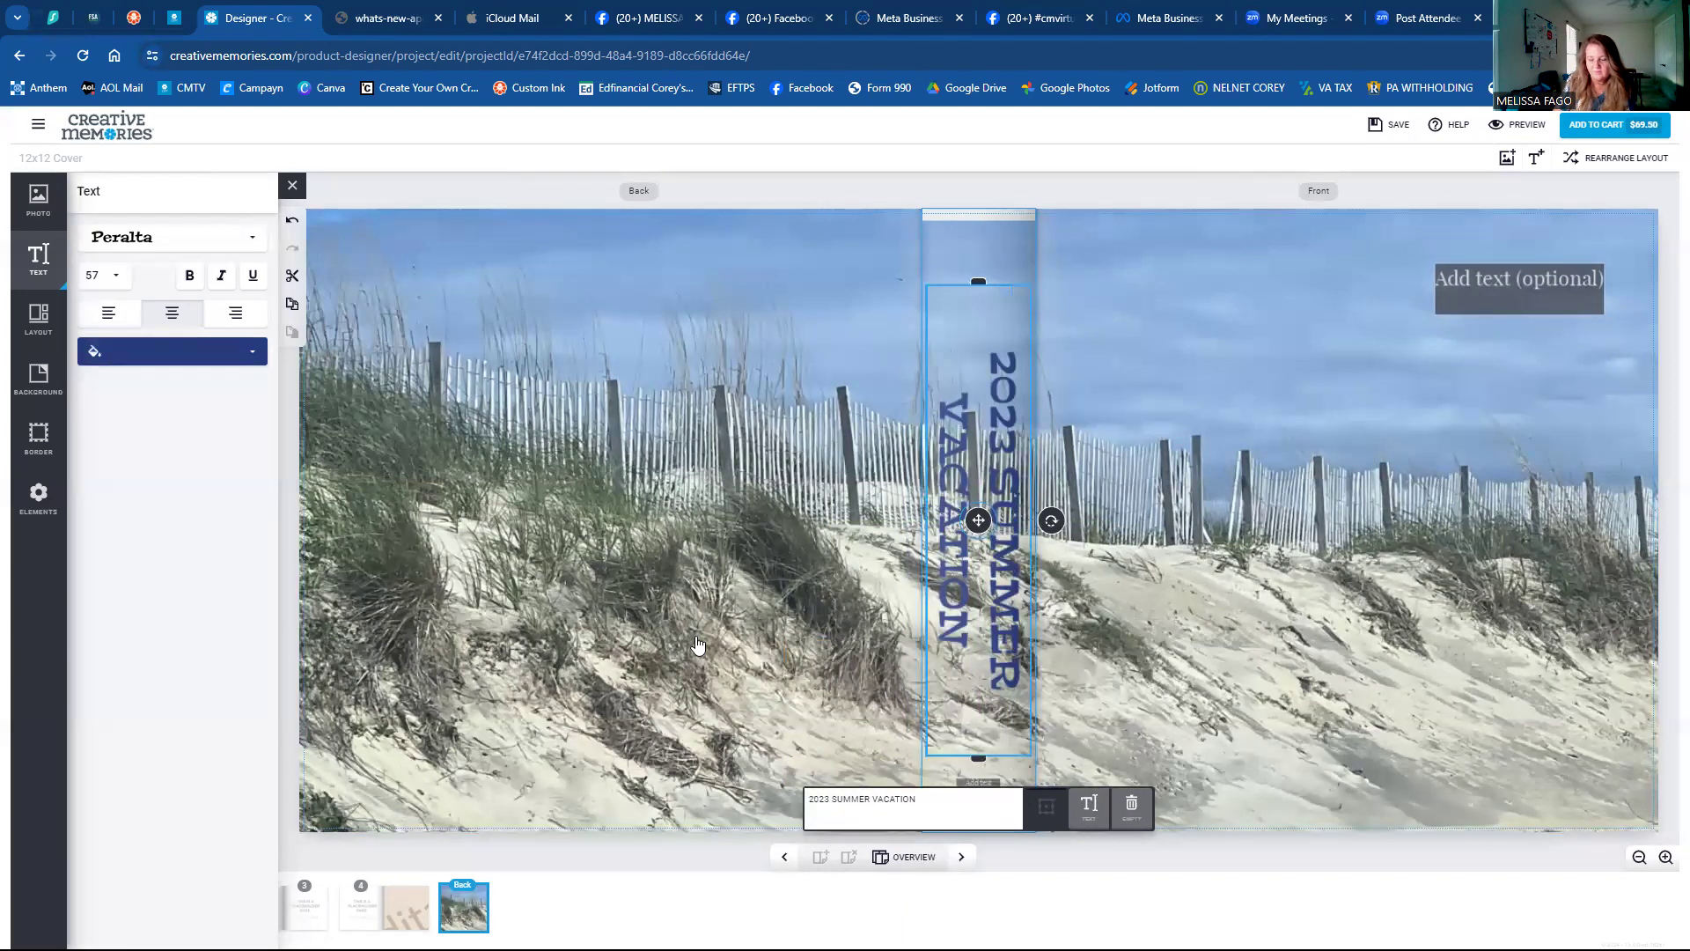
key(BackSpace)
key(BackSpace)
key(BackSpace)
key(BackSpace)
key(BackSpace)
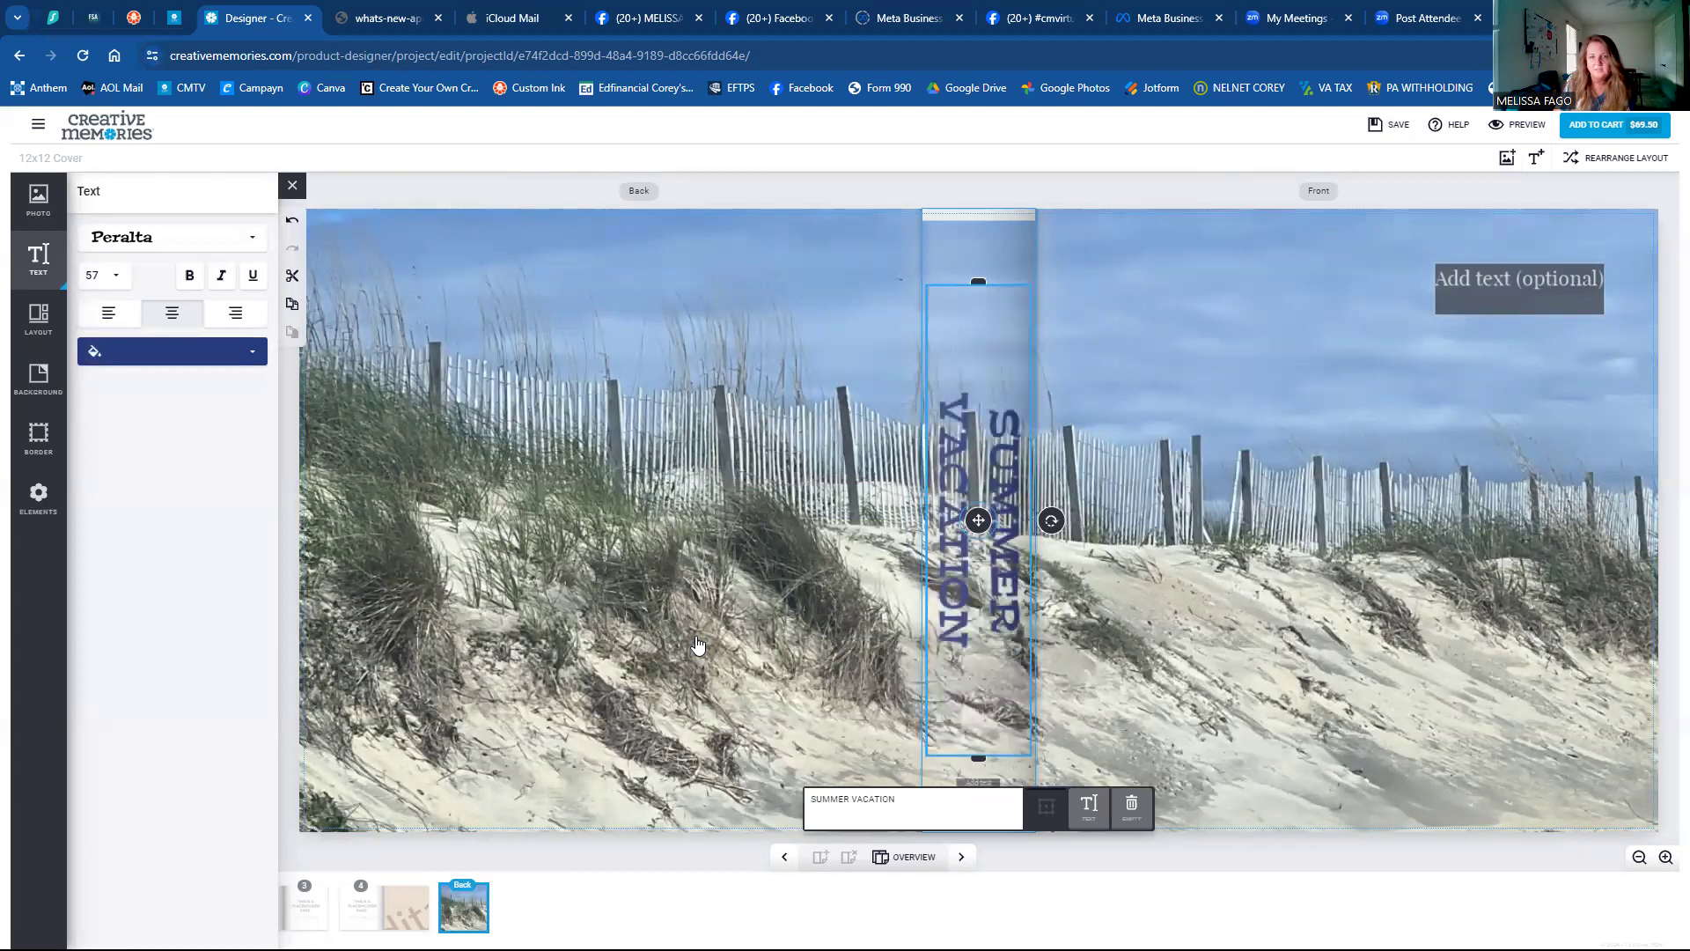
Move the small text box from the bottom of the spine up to its top.
click(1114, 608)
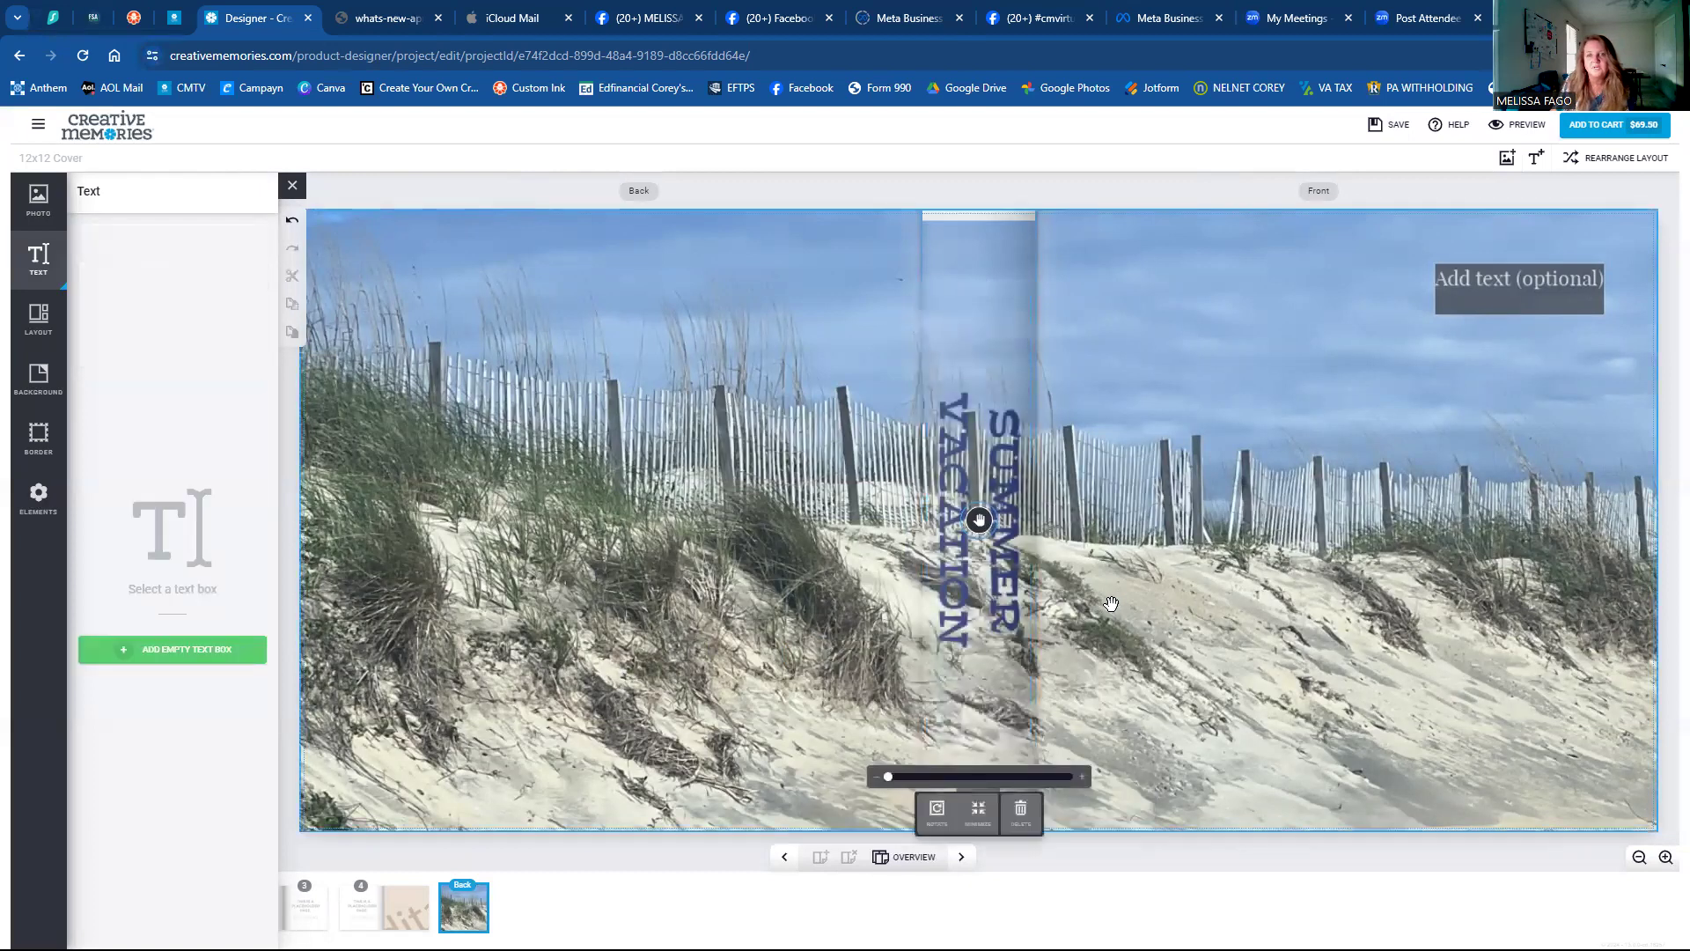
click(993, 458)
click(965, 789)
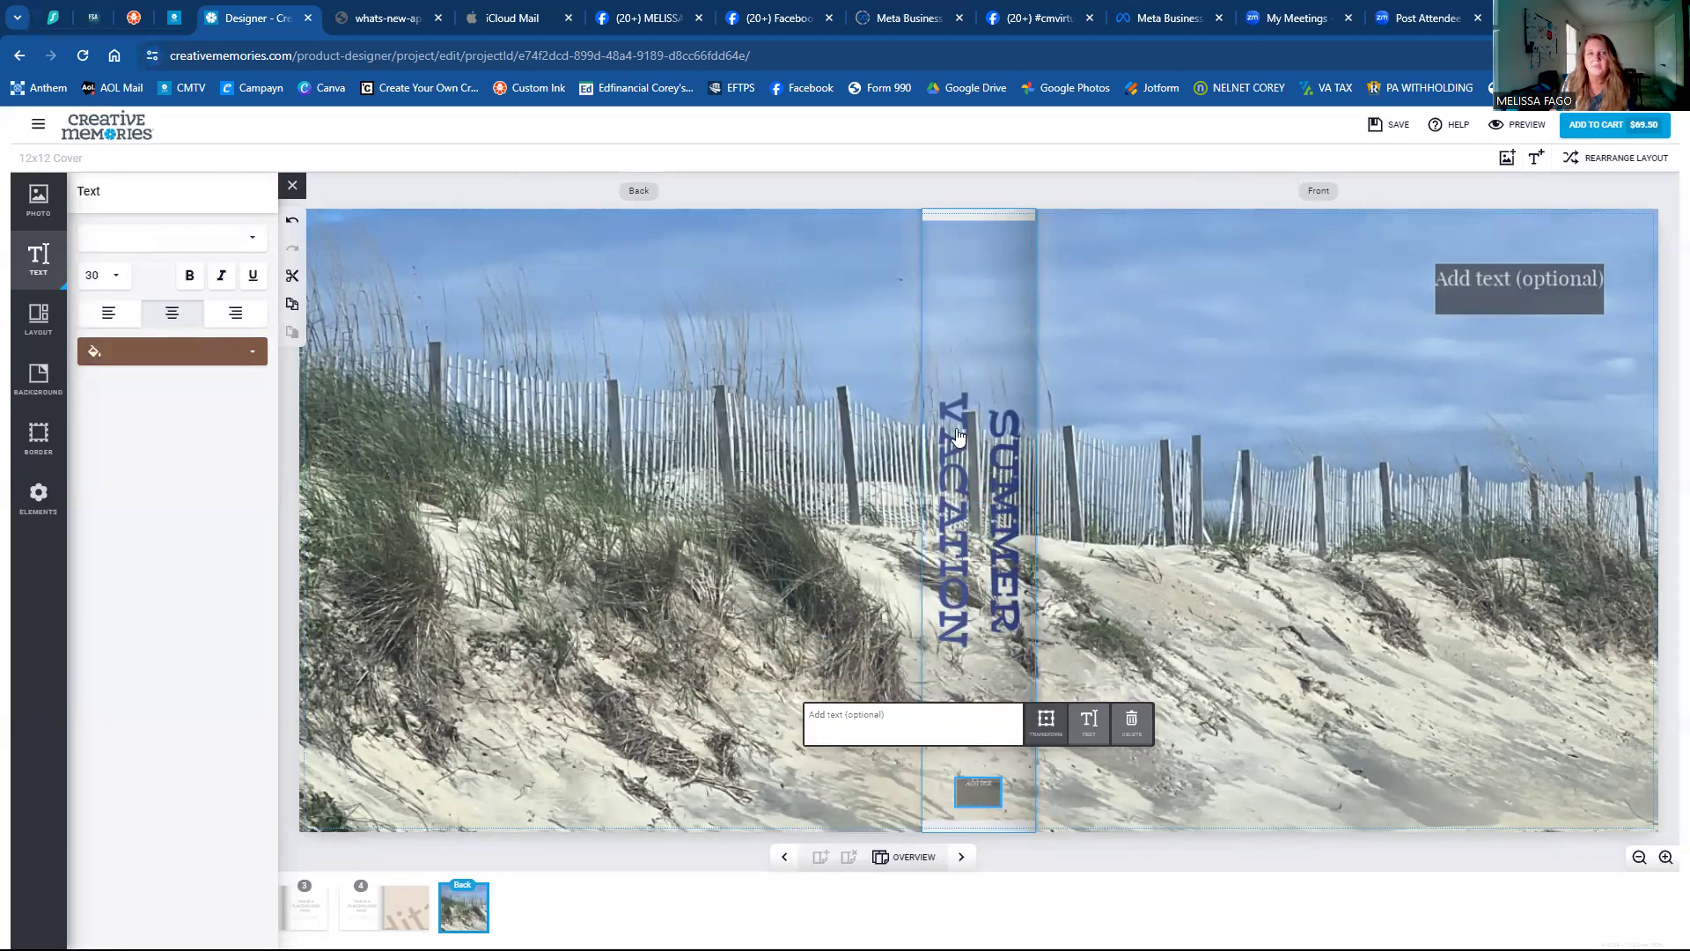
click(977, 379)
click(38, 319)
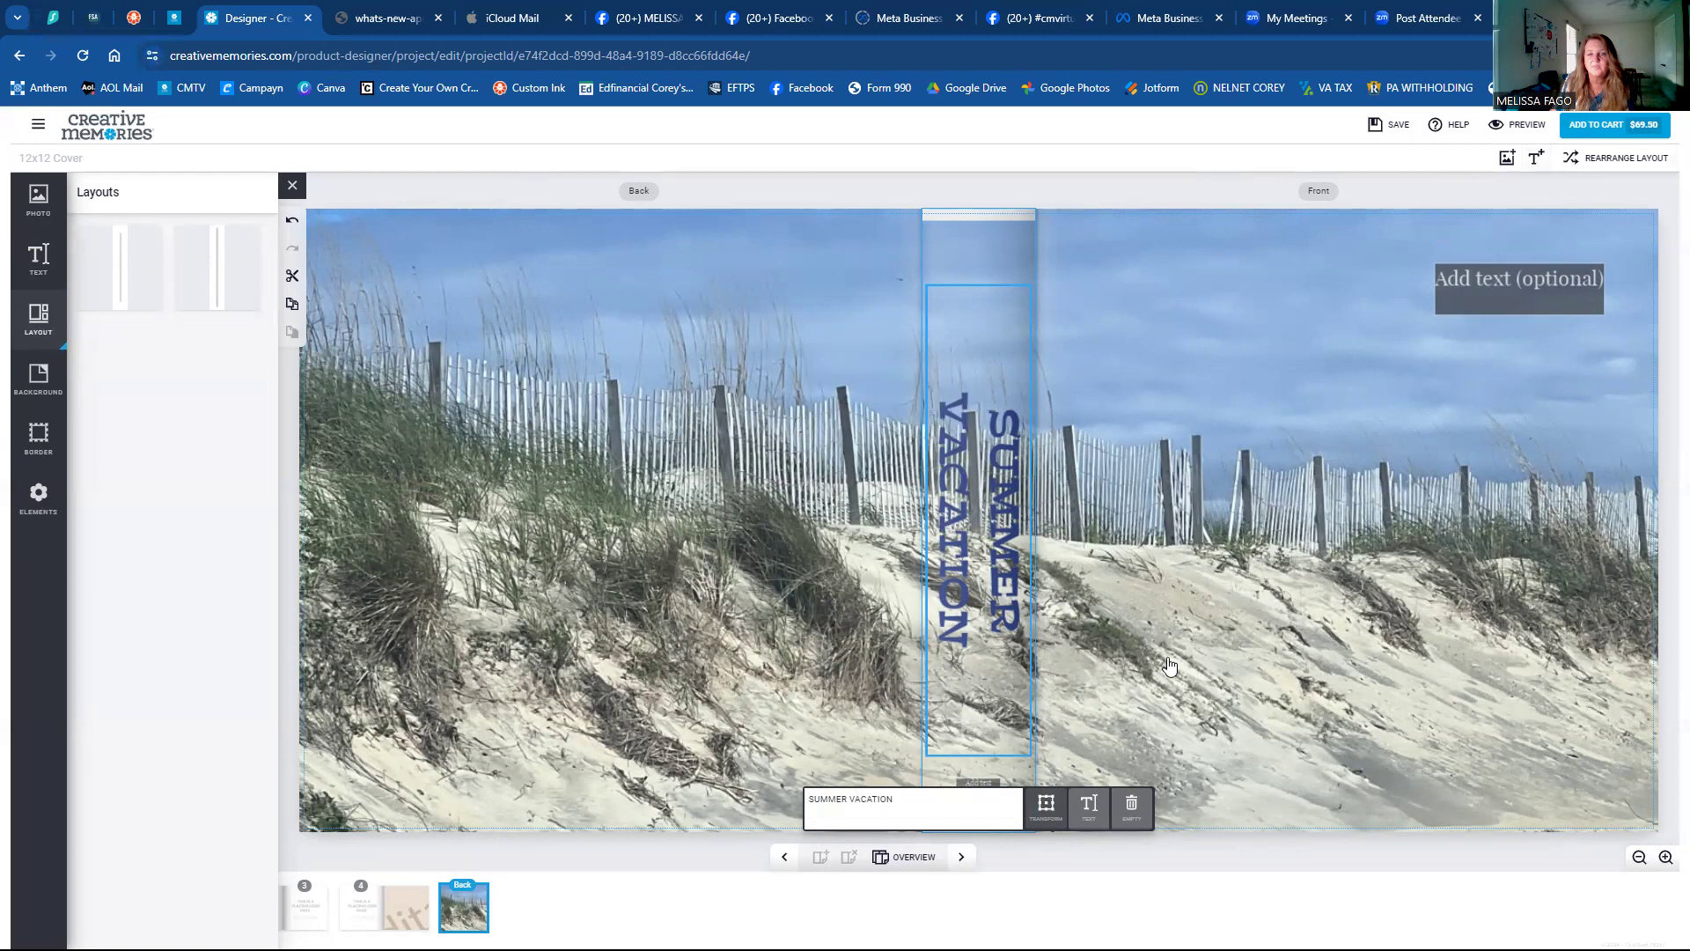
click(983, 778)
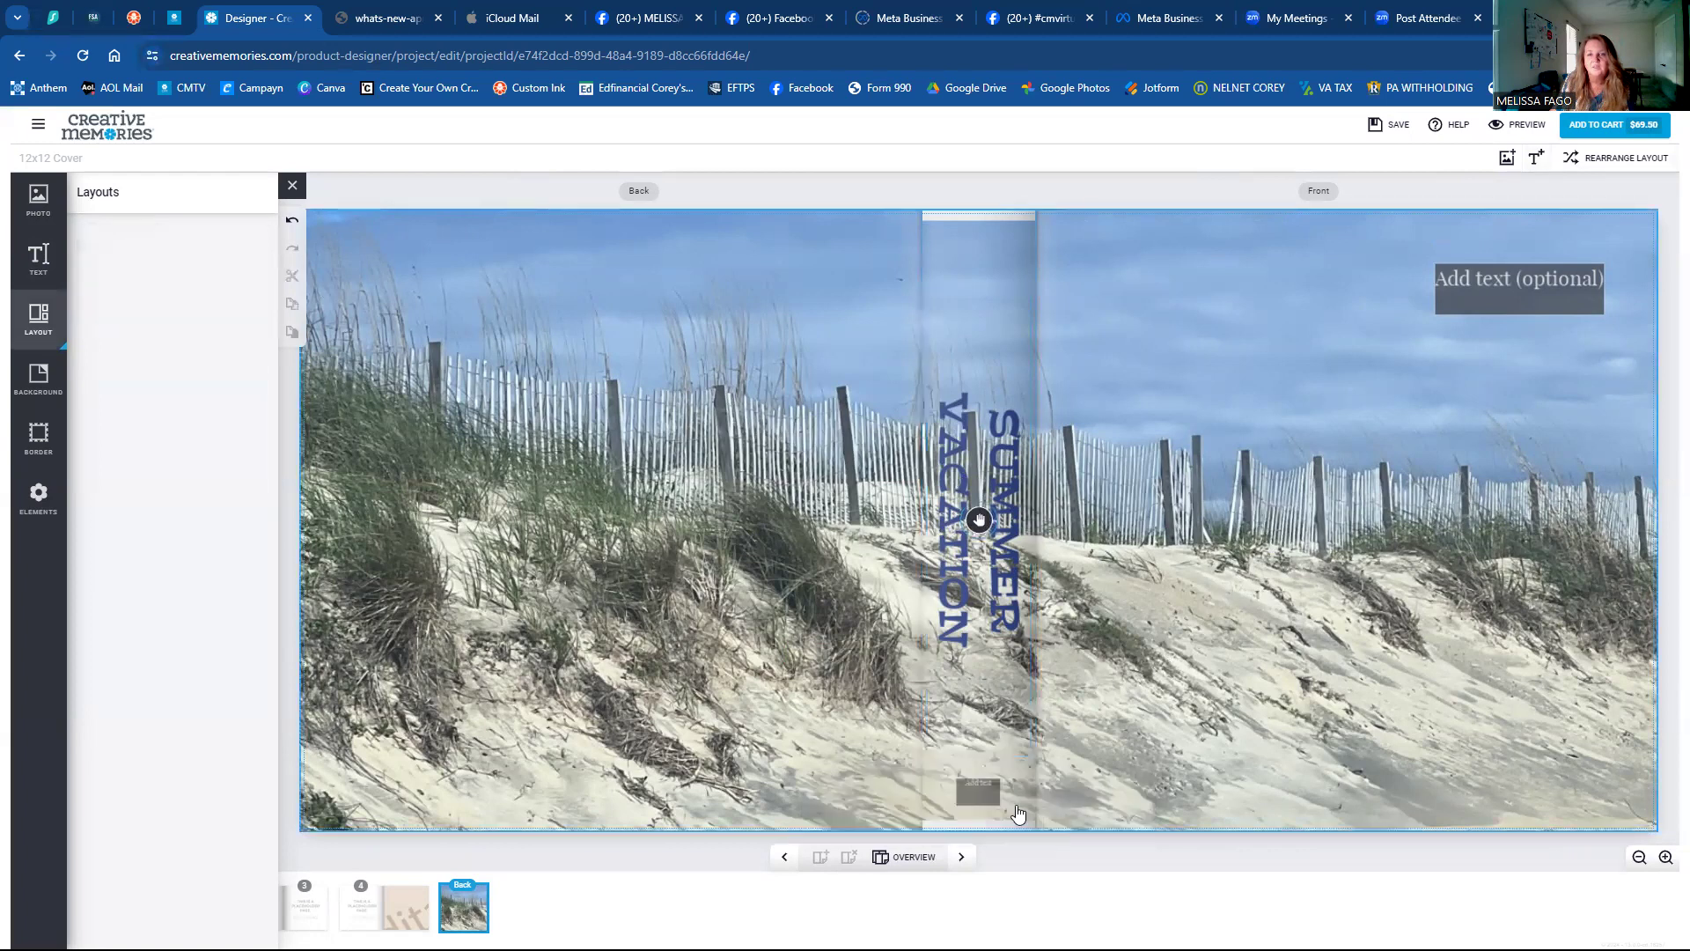
click(975, 780)
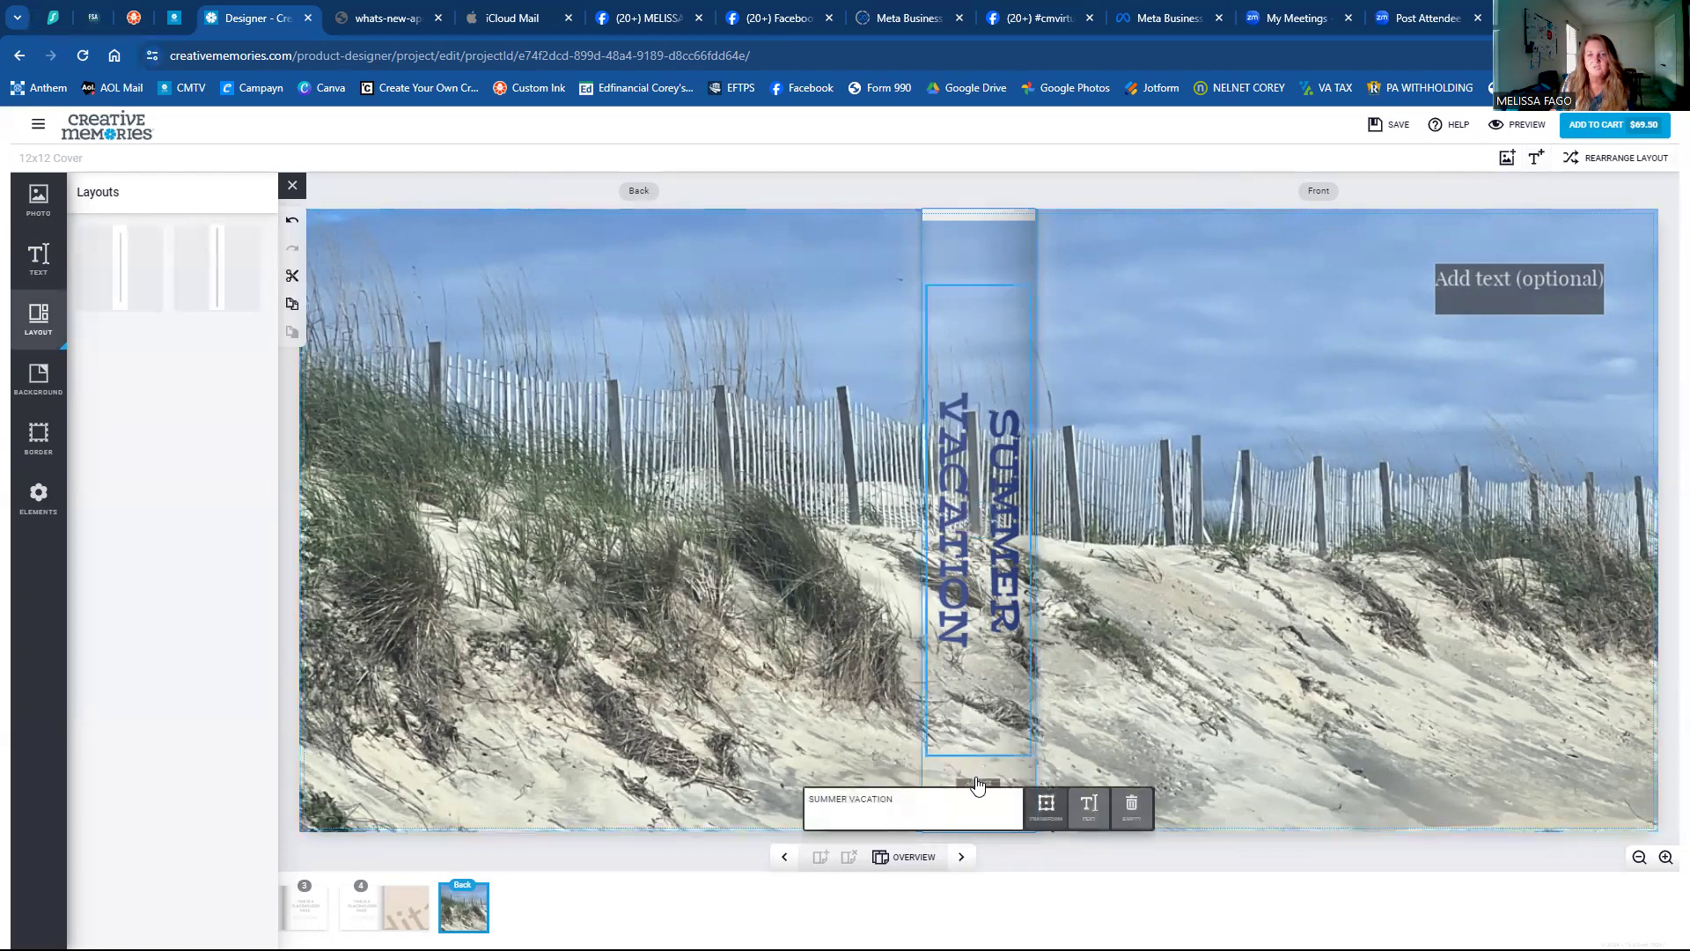
click(1040, 735)
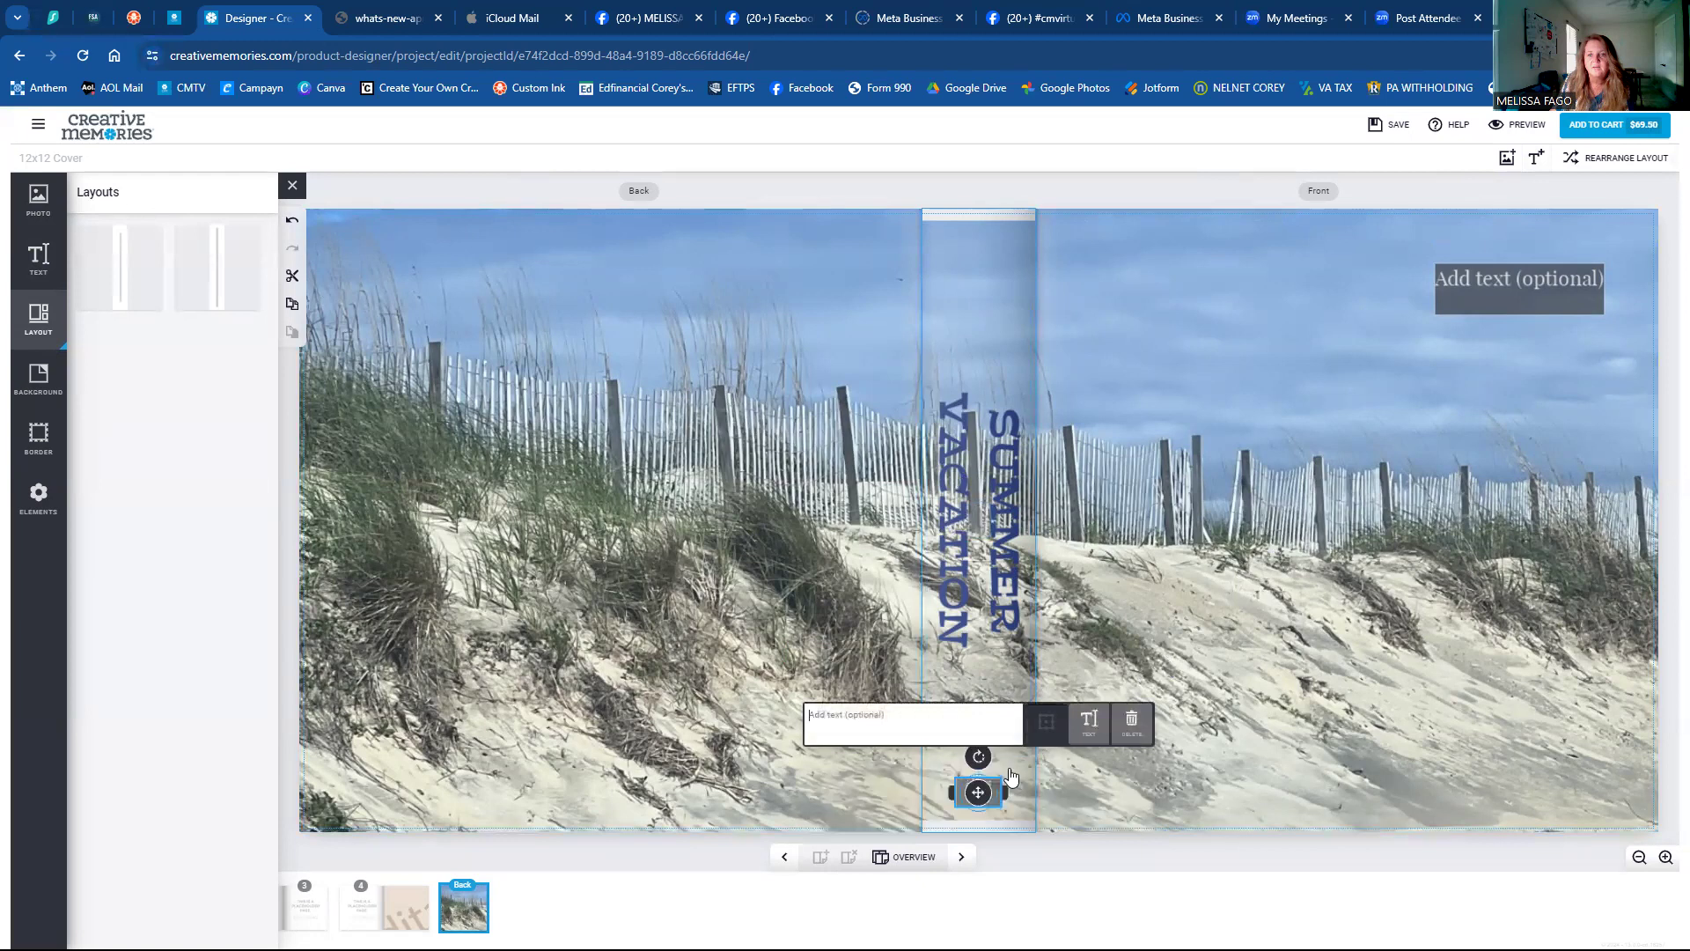
drag(978, 793, 1029, 270)
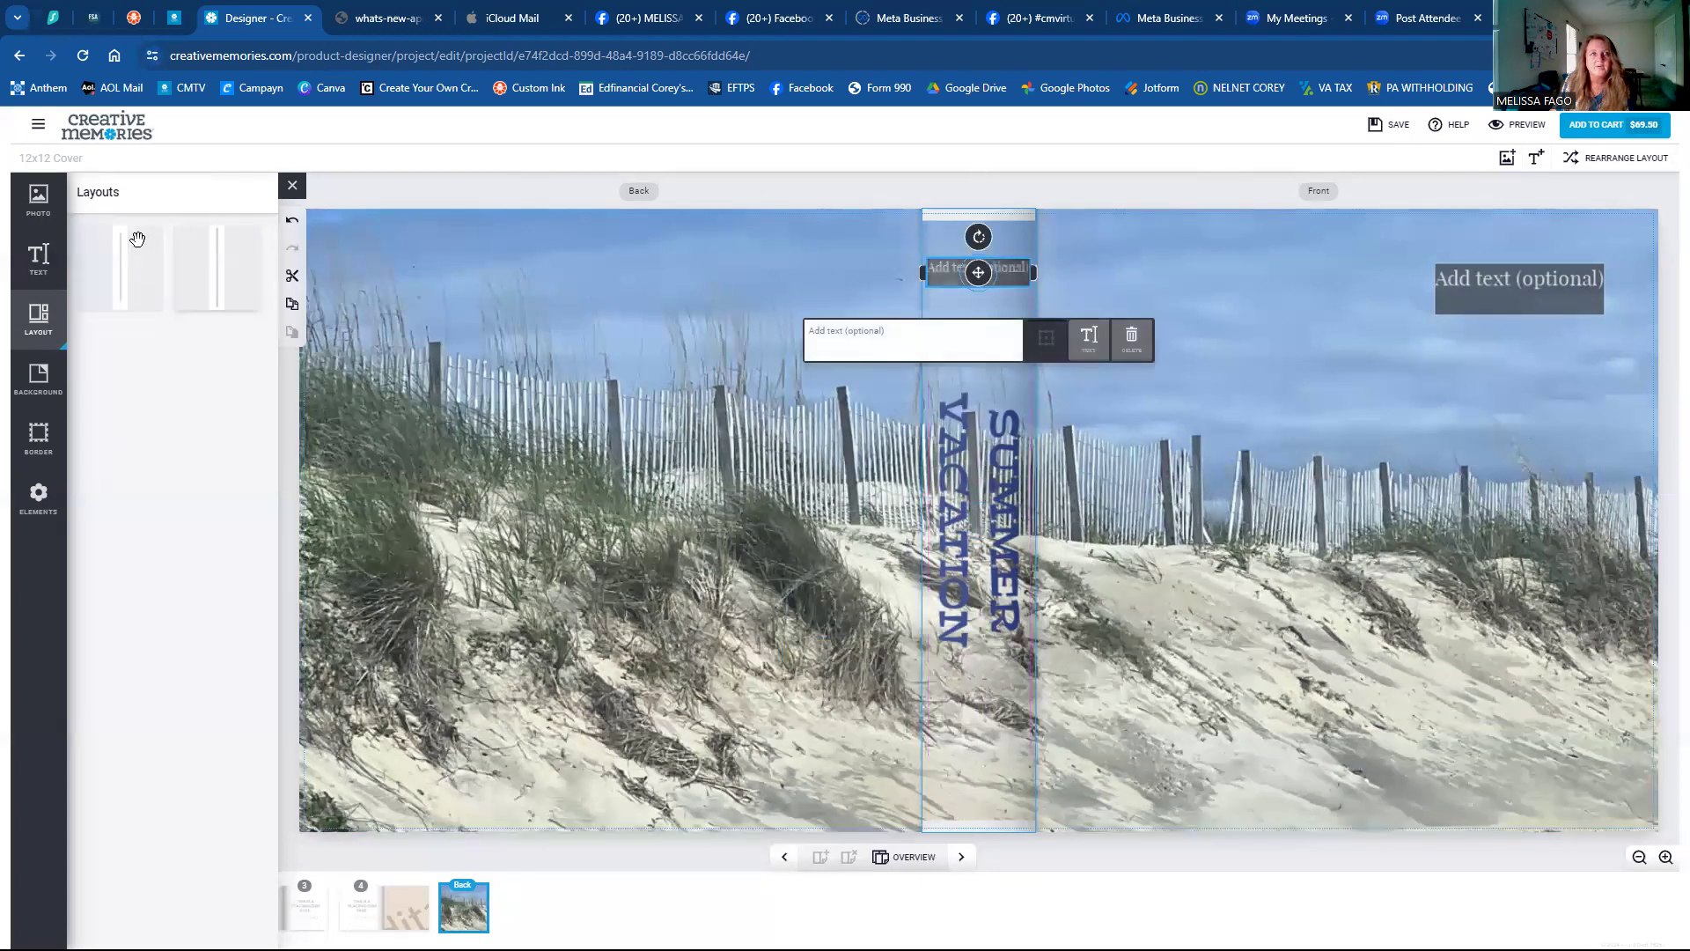
Type 2023 in that box and set it to Peralta, size 48, navy blue.
click(823, 328)
text(2023)
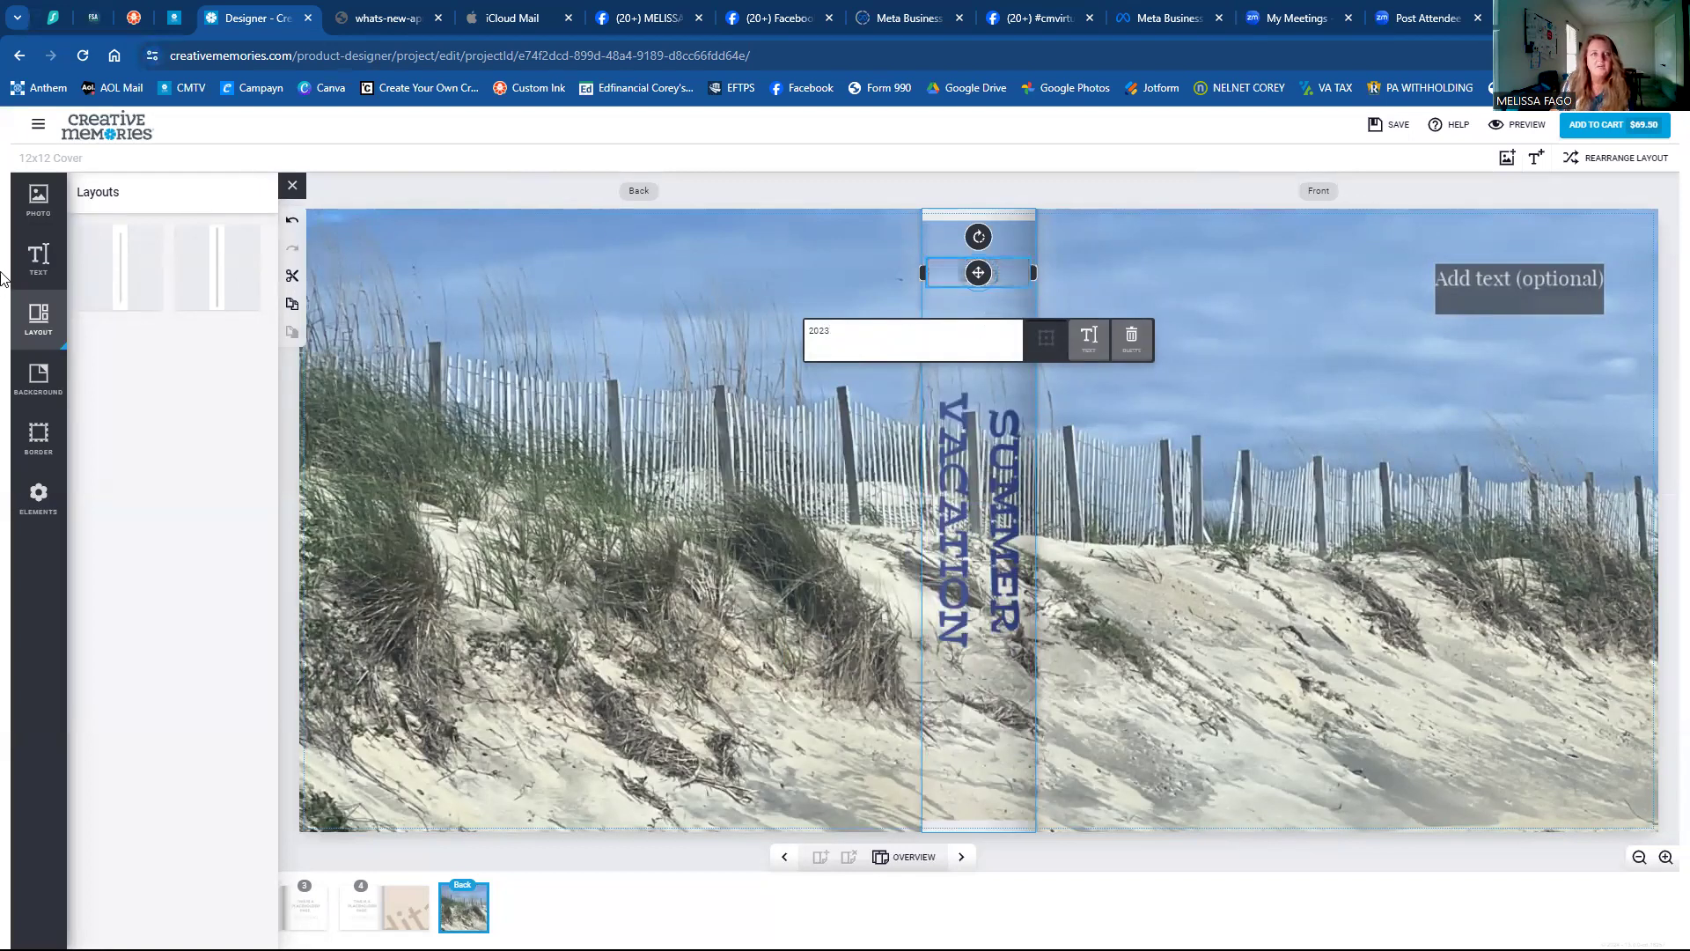
click(27, 264)
click(139, 238)
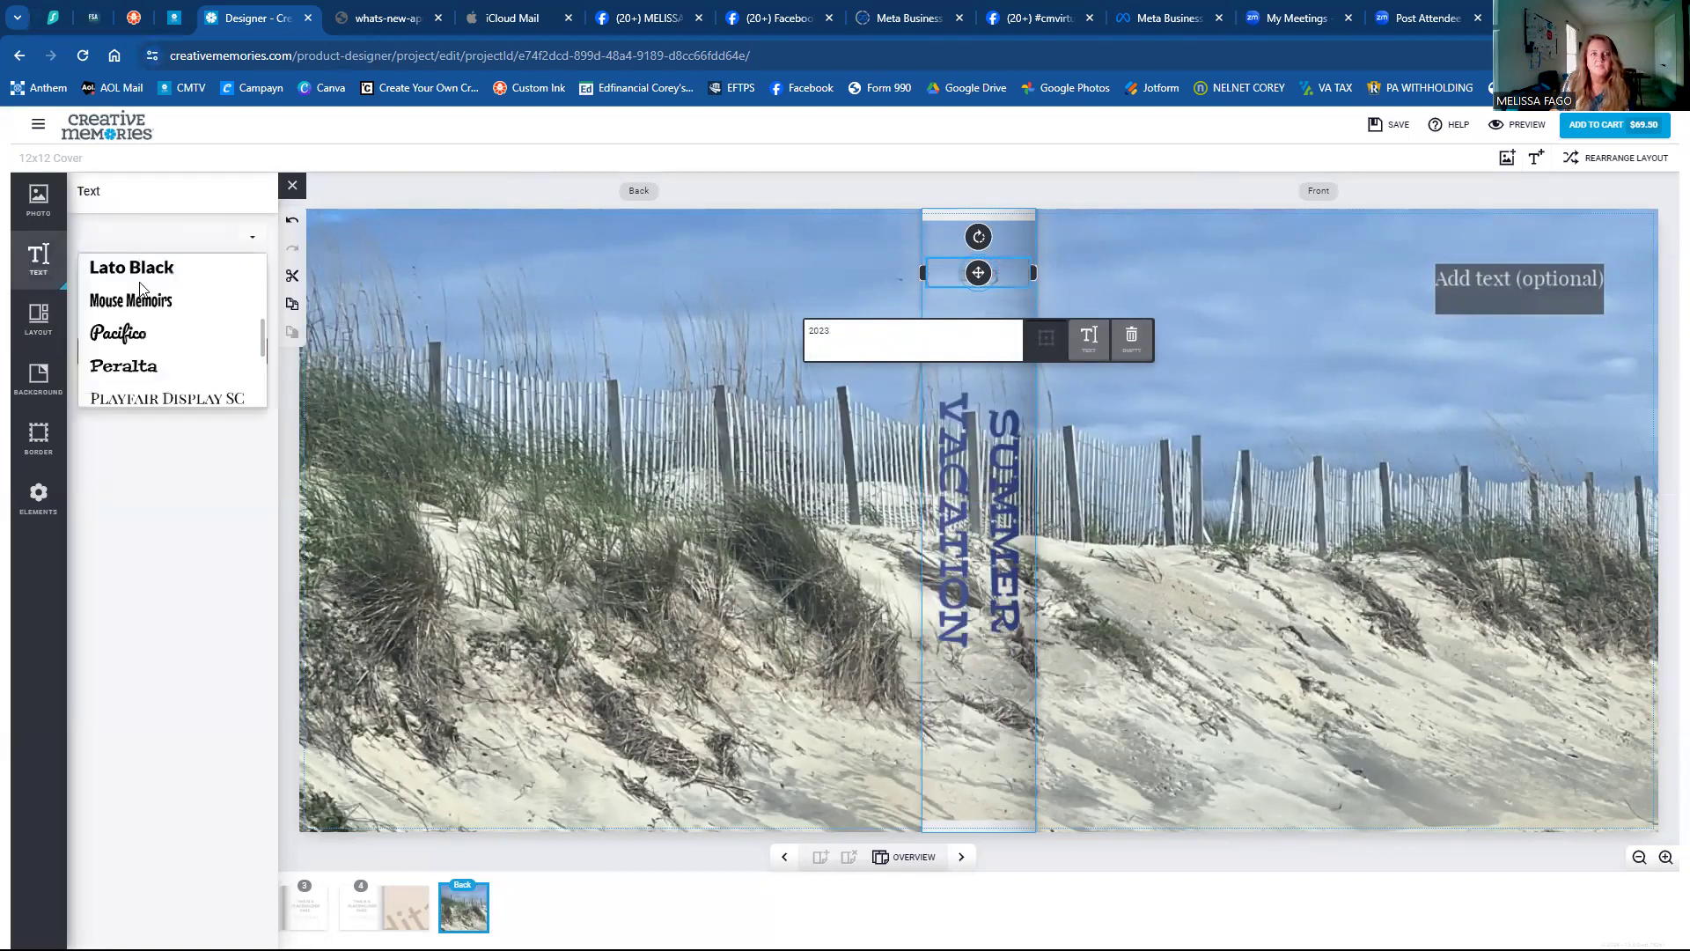
scroll(141, 287, down, 2)
click(139, 286)
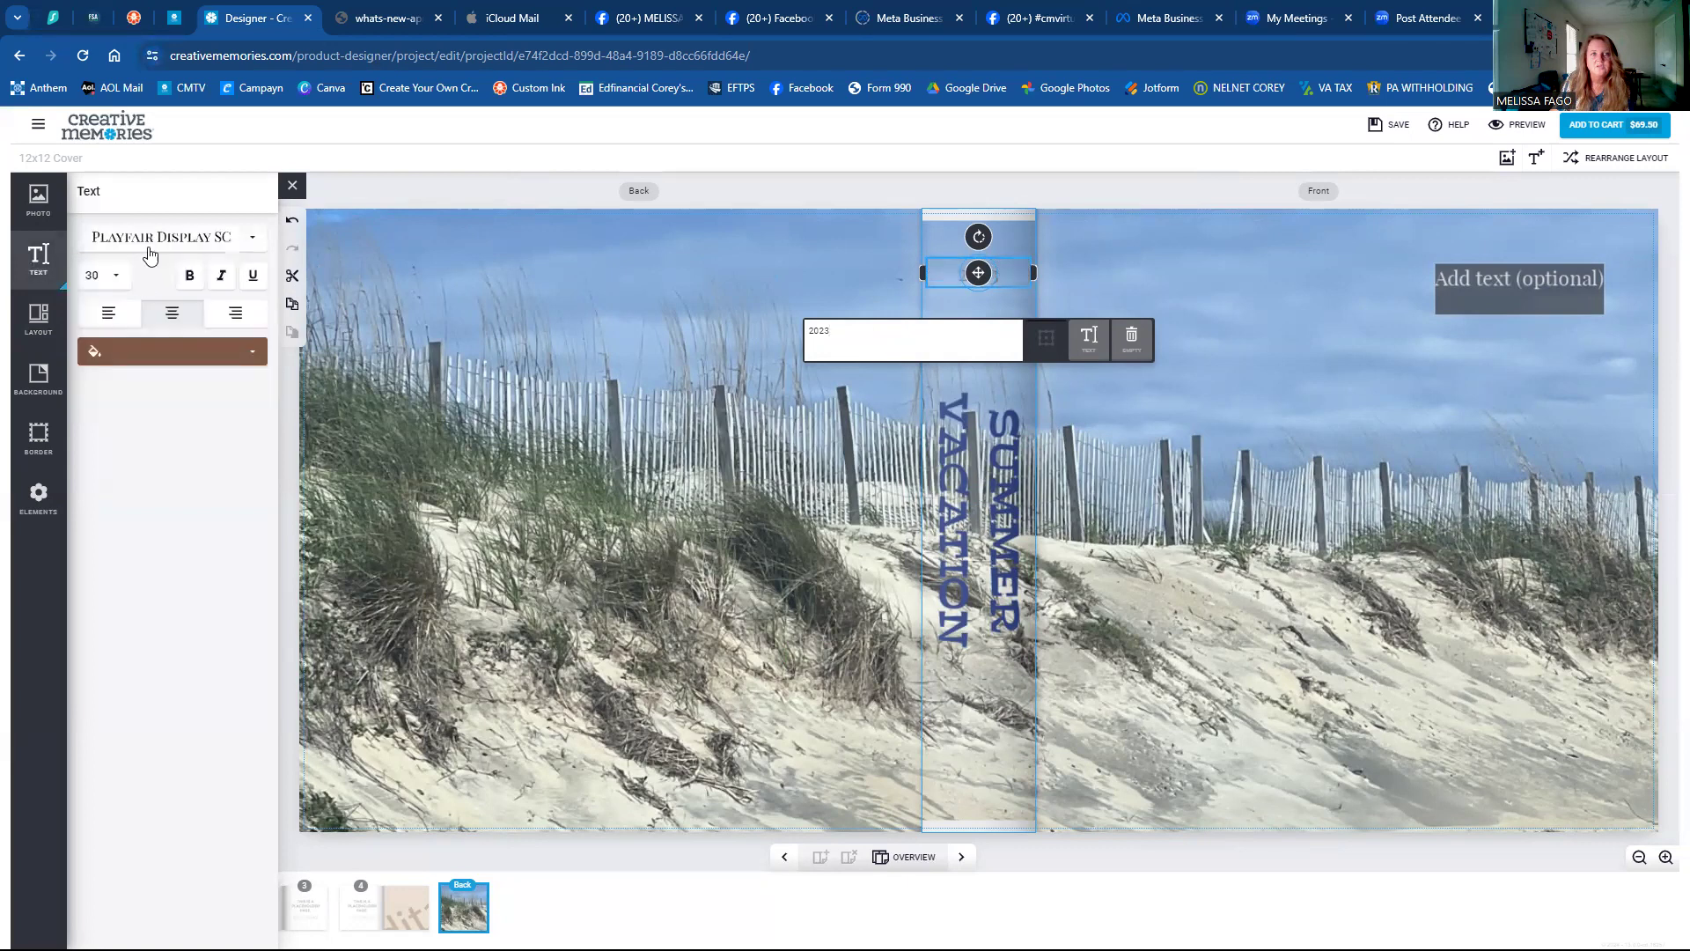
click(150, 254)
scroll(128, 326, up, 2)
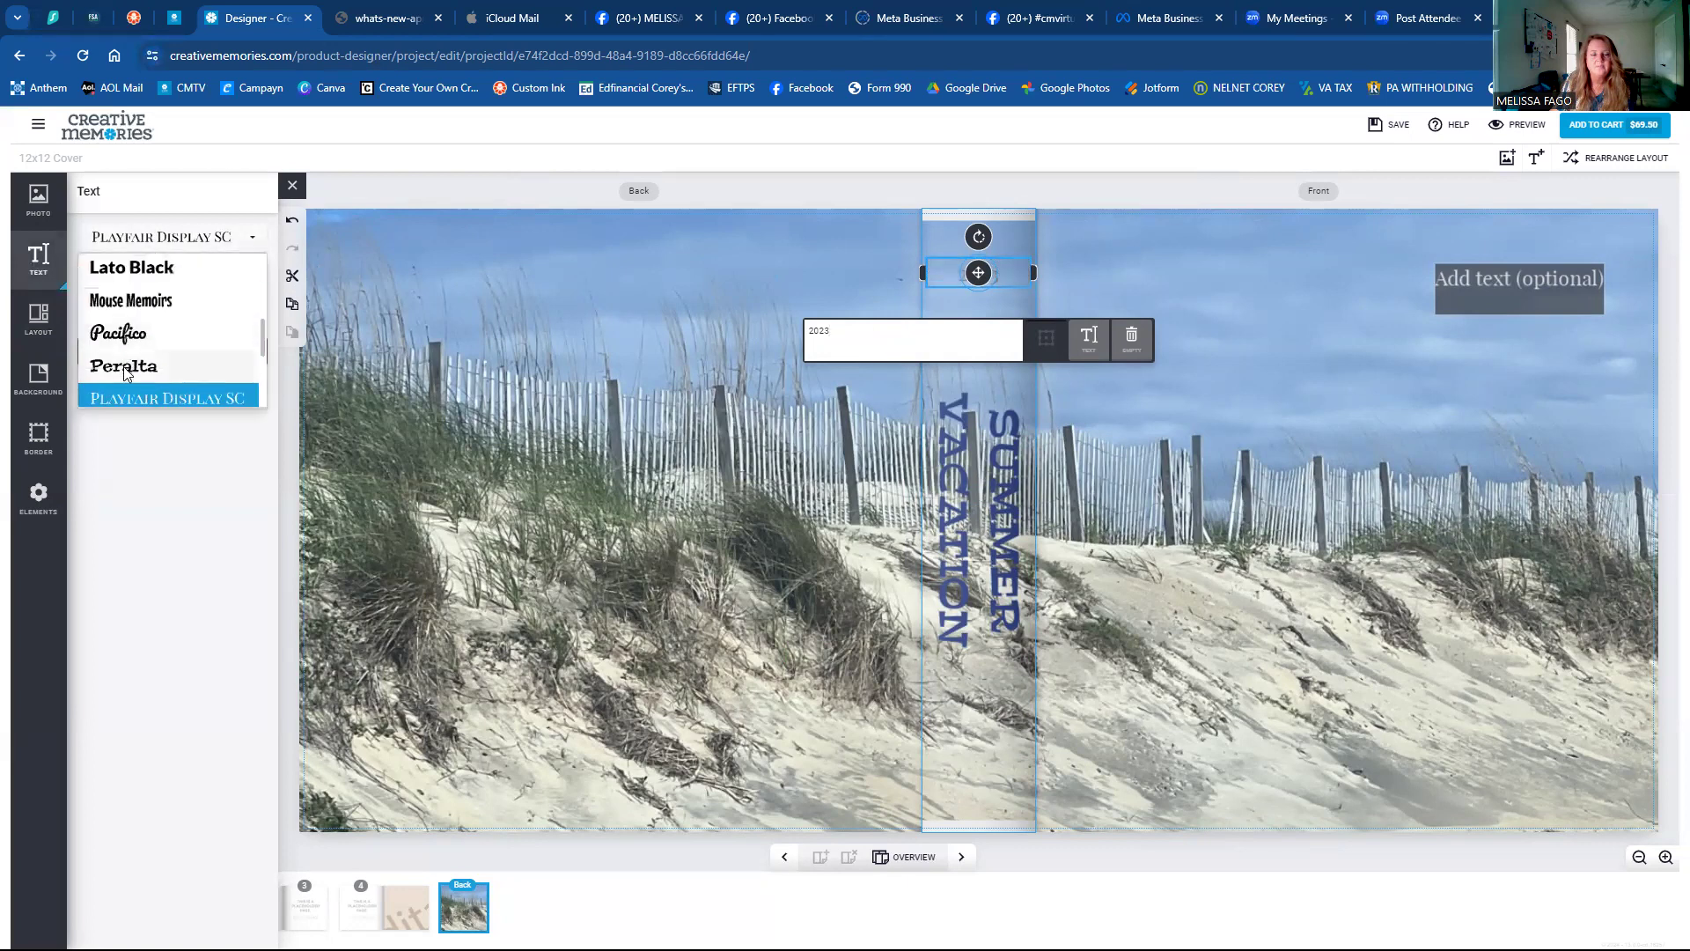
click(124, 366)
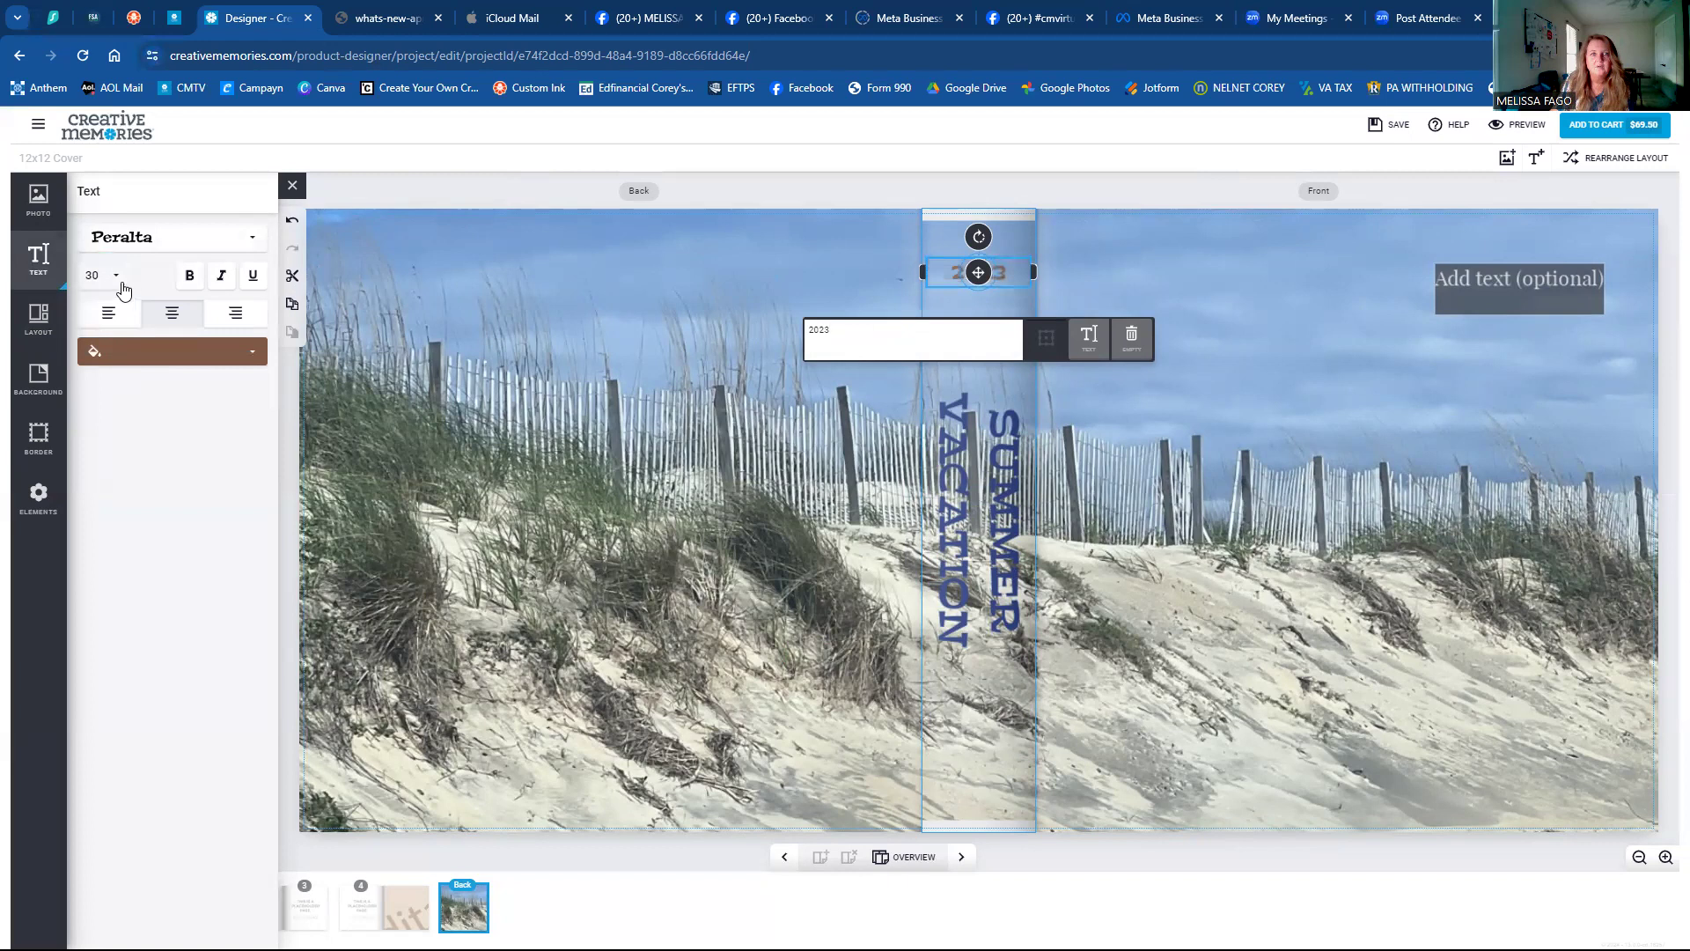
click(112, 278)
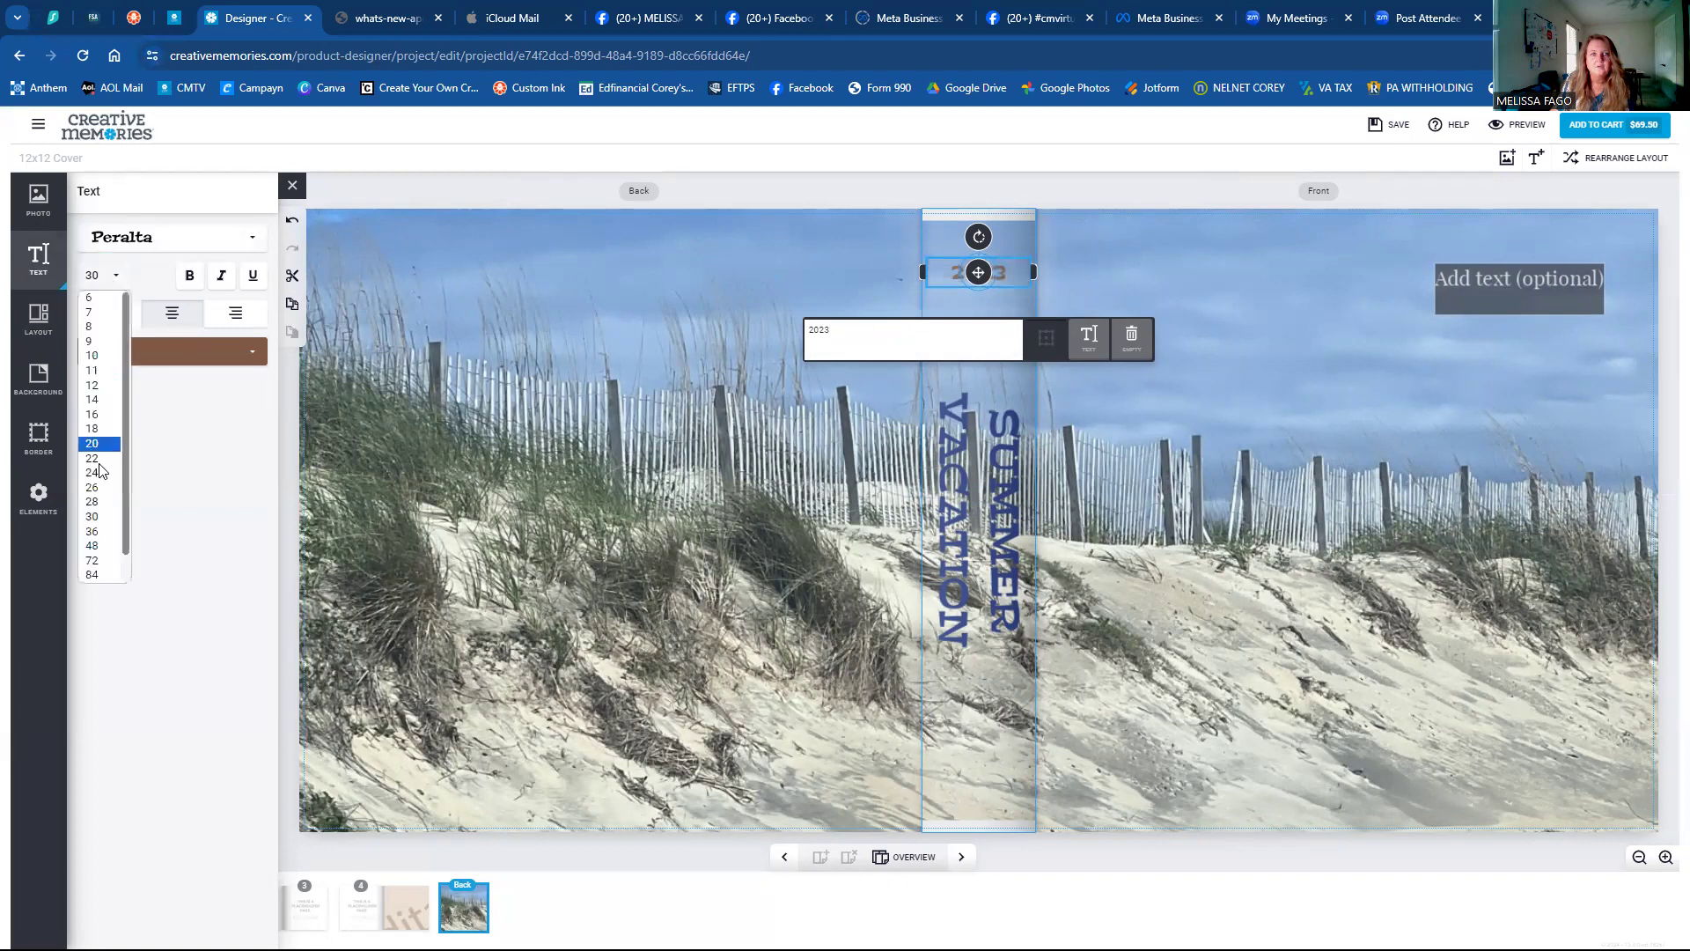
click(92, 547)
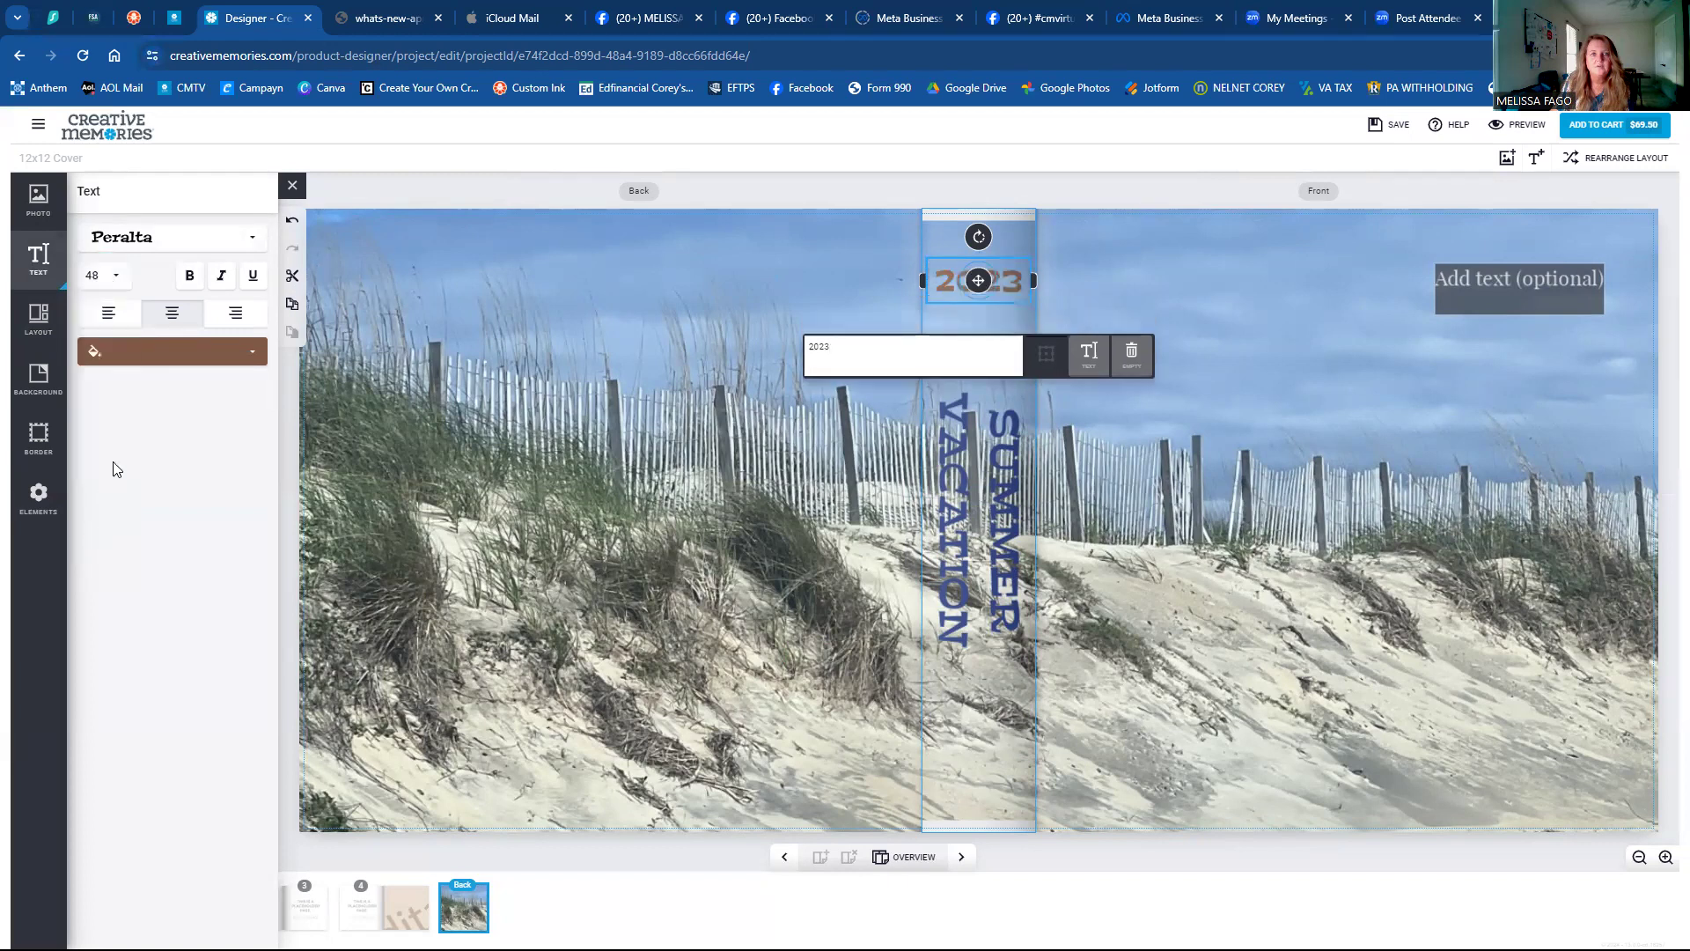
click(154, 363)
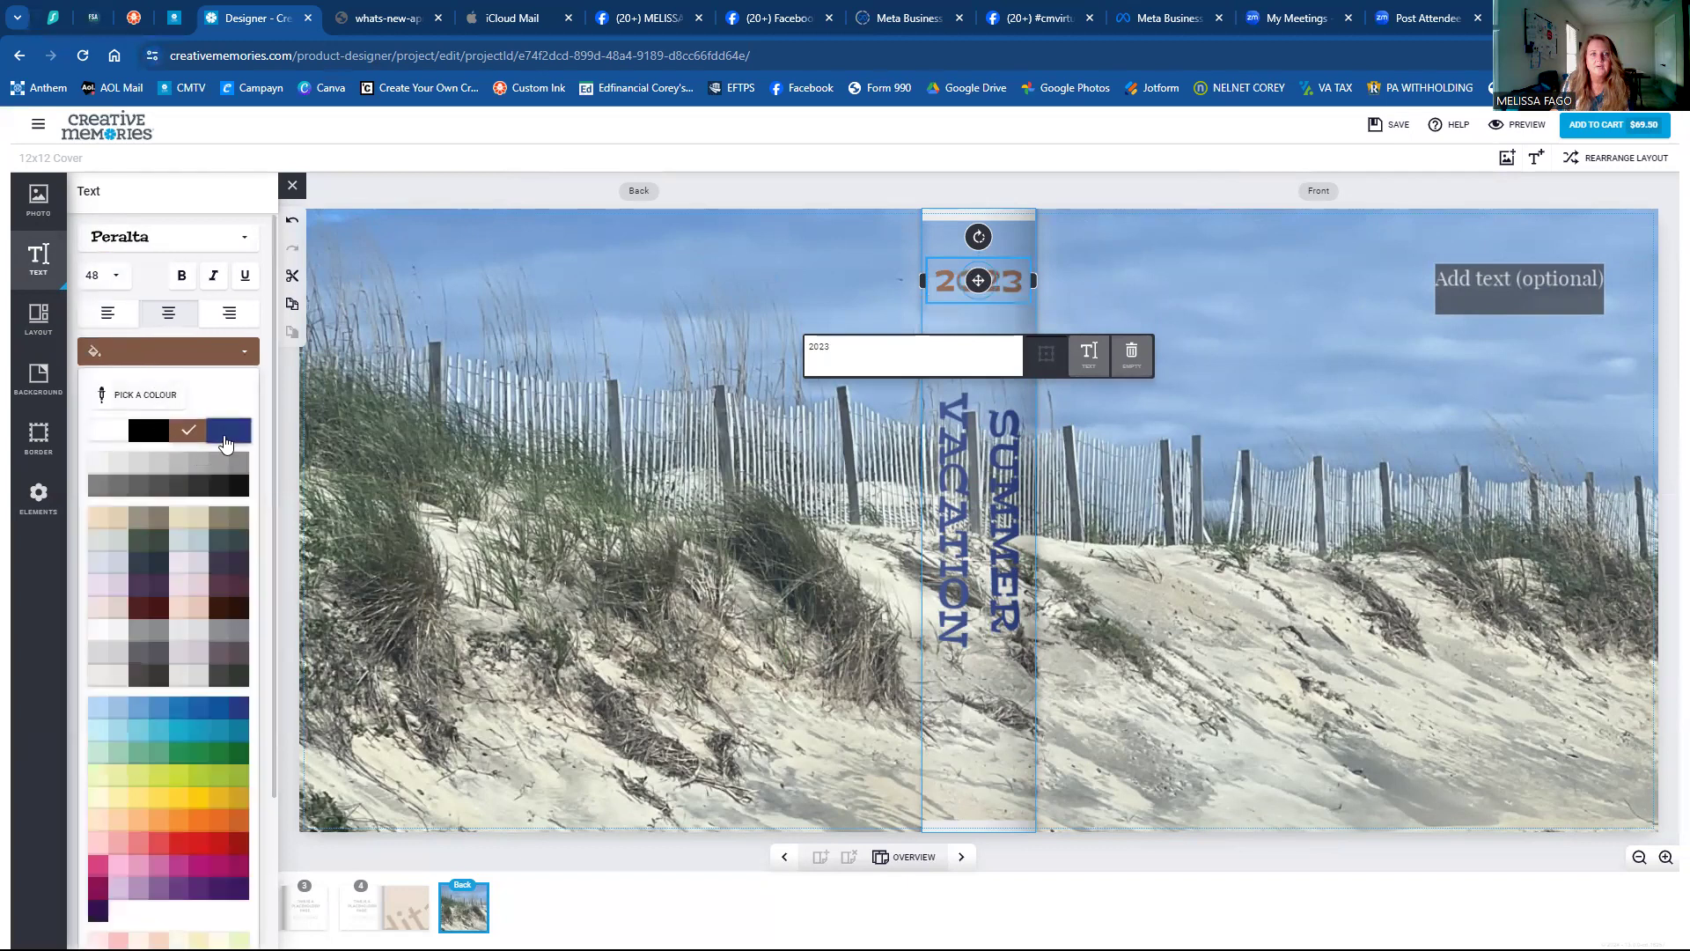
click(225, 436)
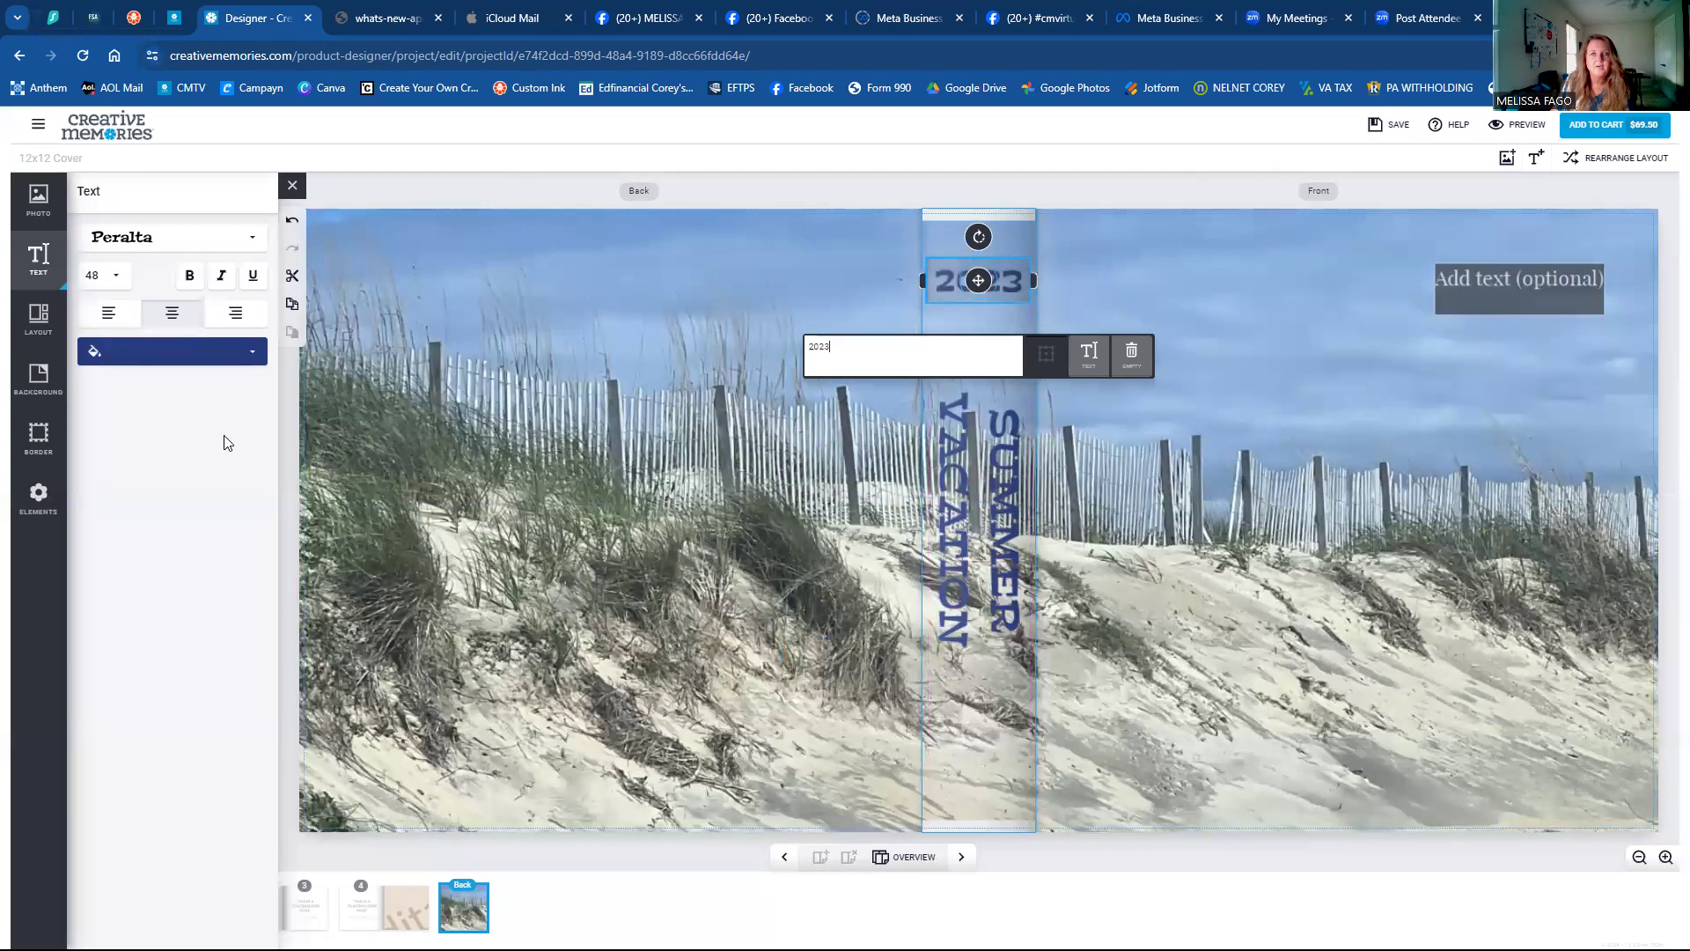
Make both the 2023 year and the spine's SUMMER VACATION text bold.
click(799, 281)
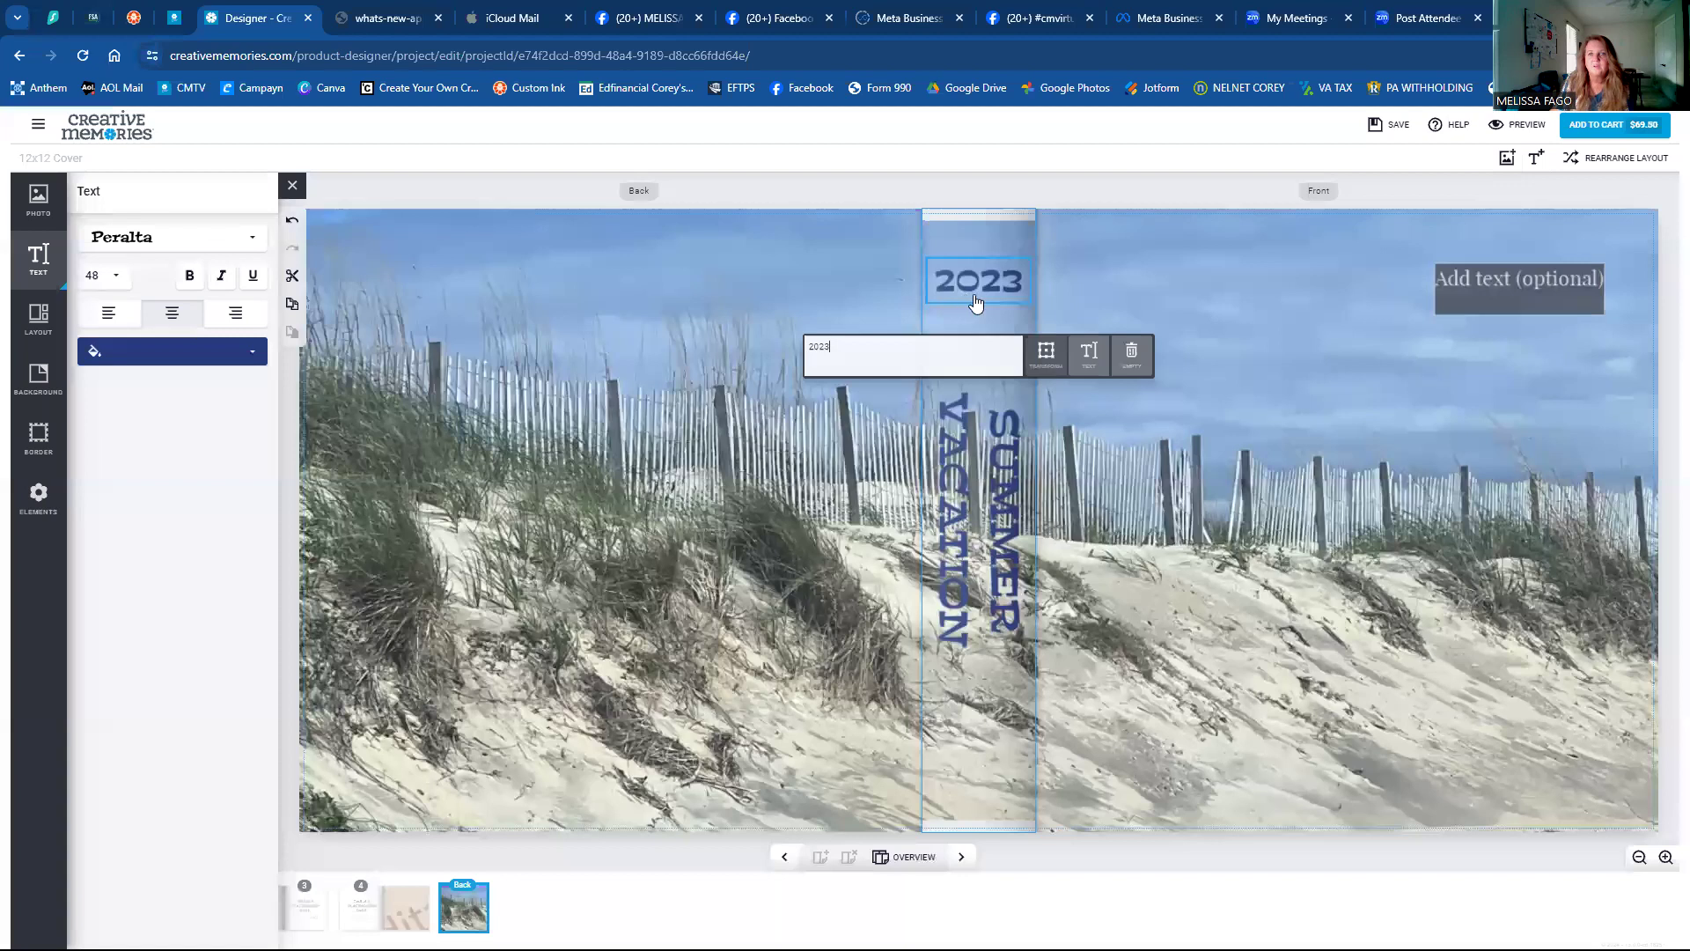
click(1043, 356)
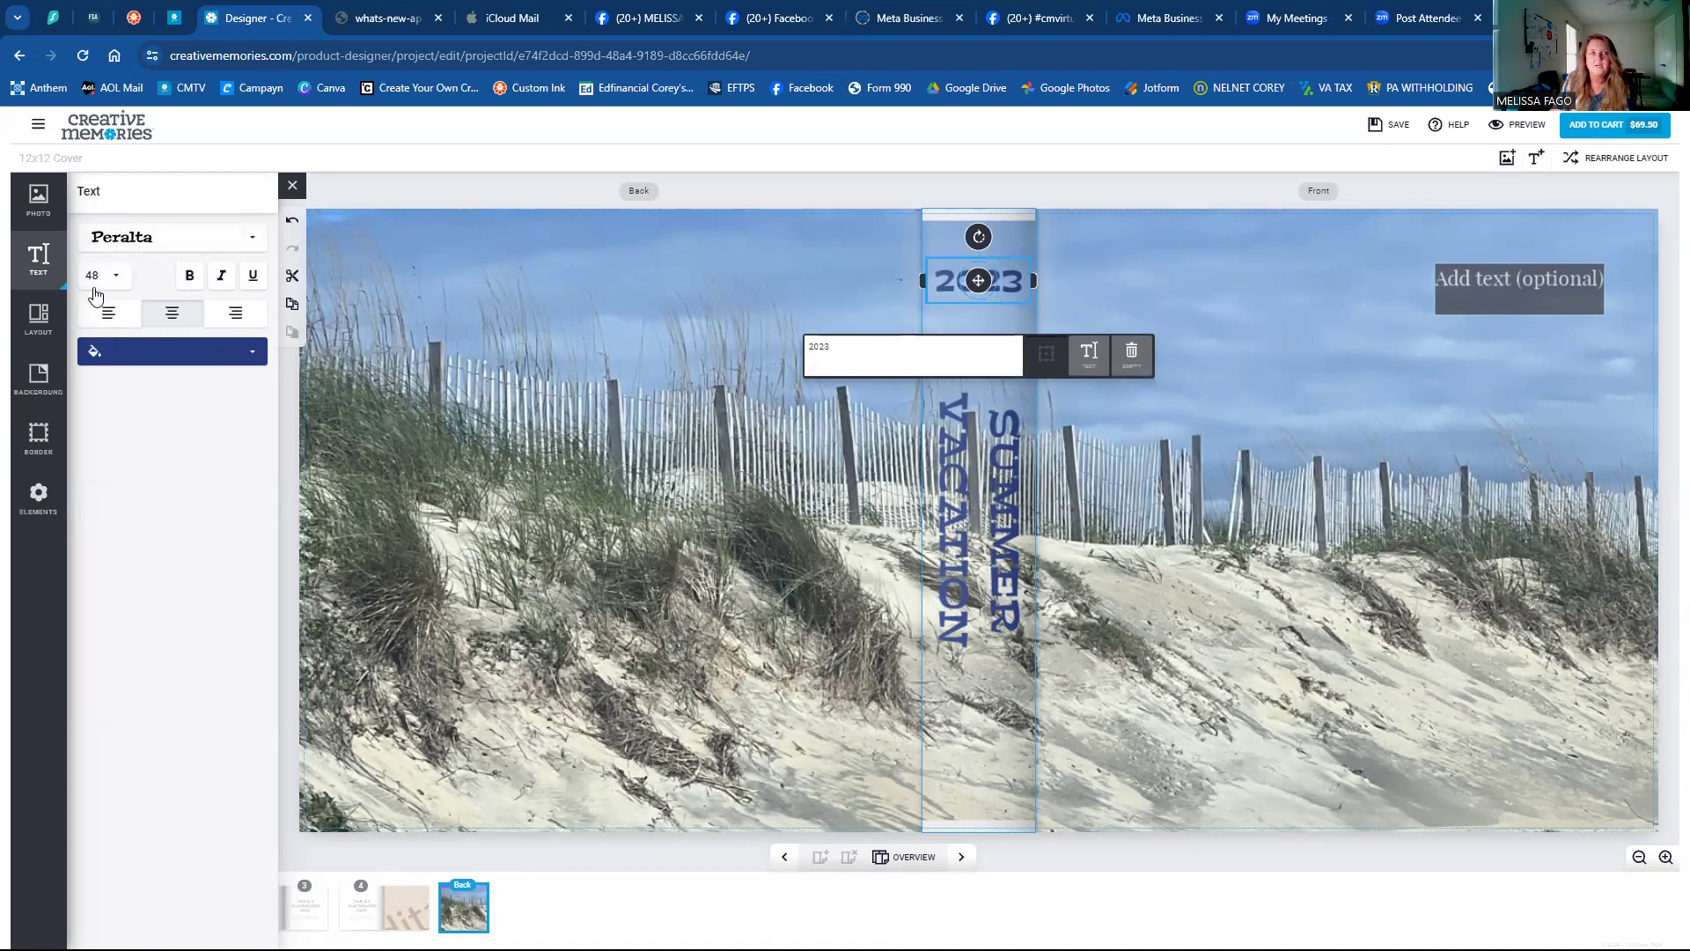
click(189, 276)
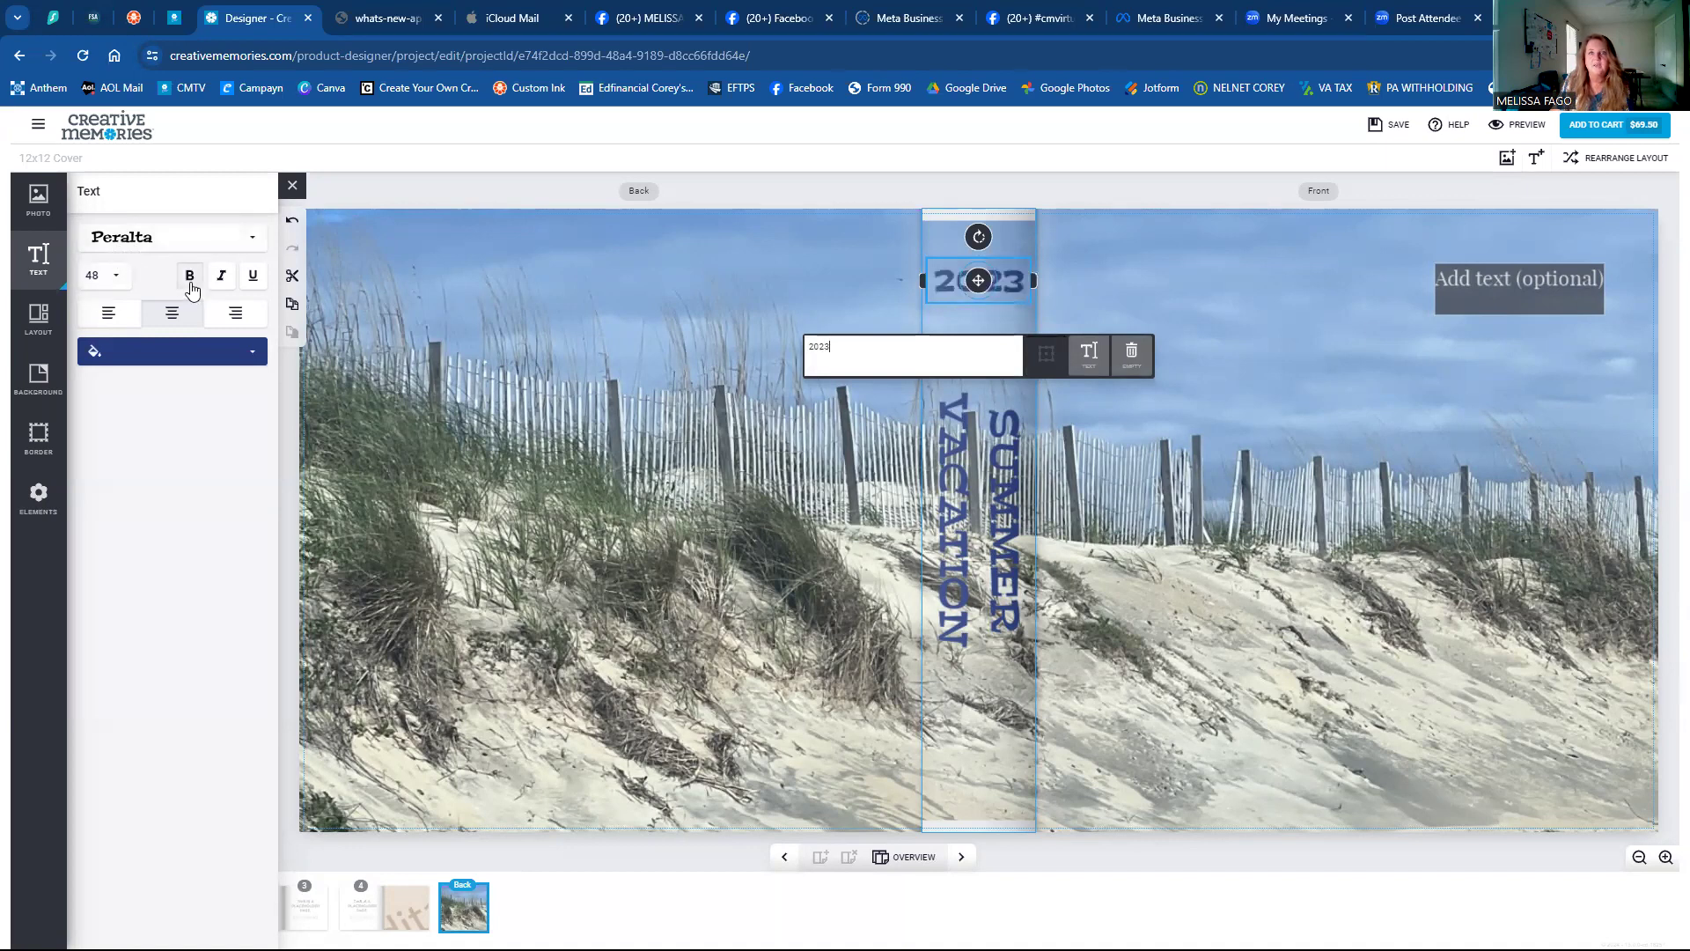
click(995, 480)
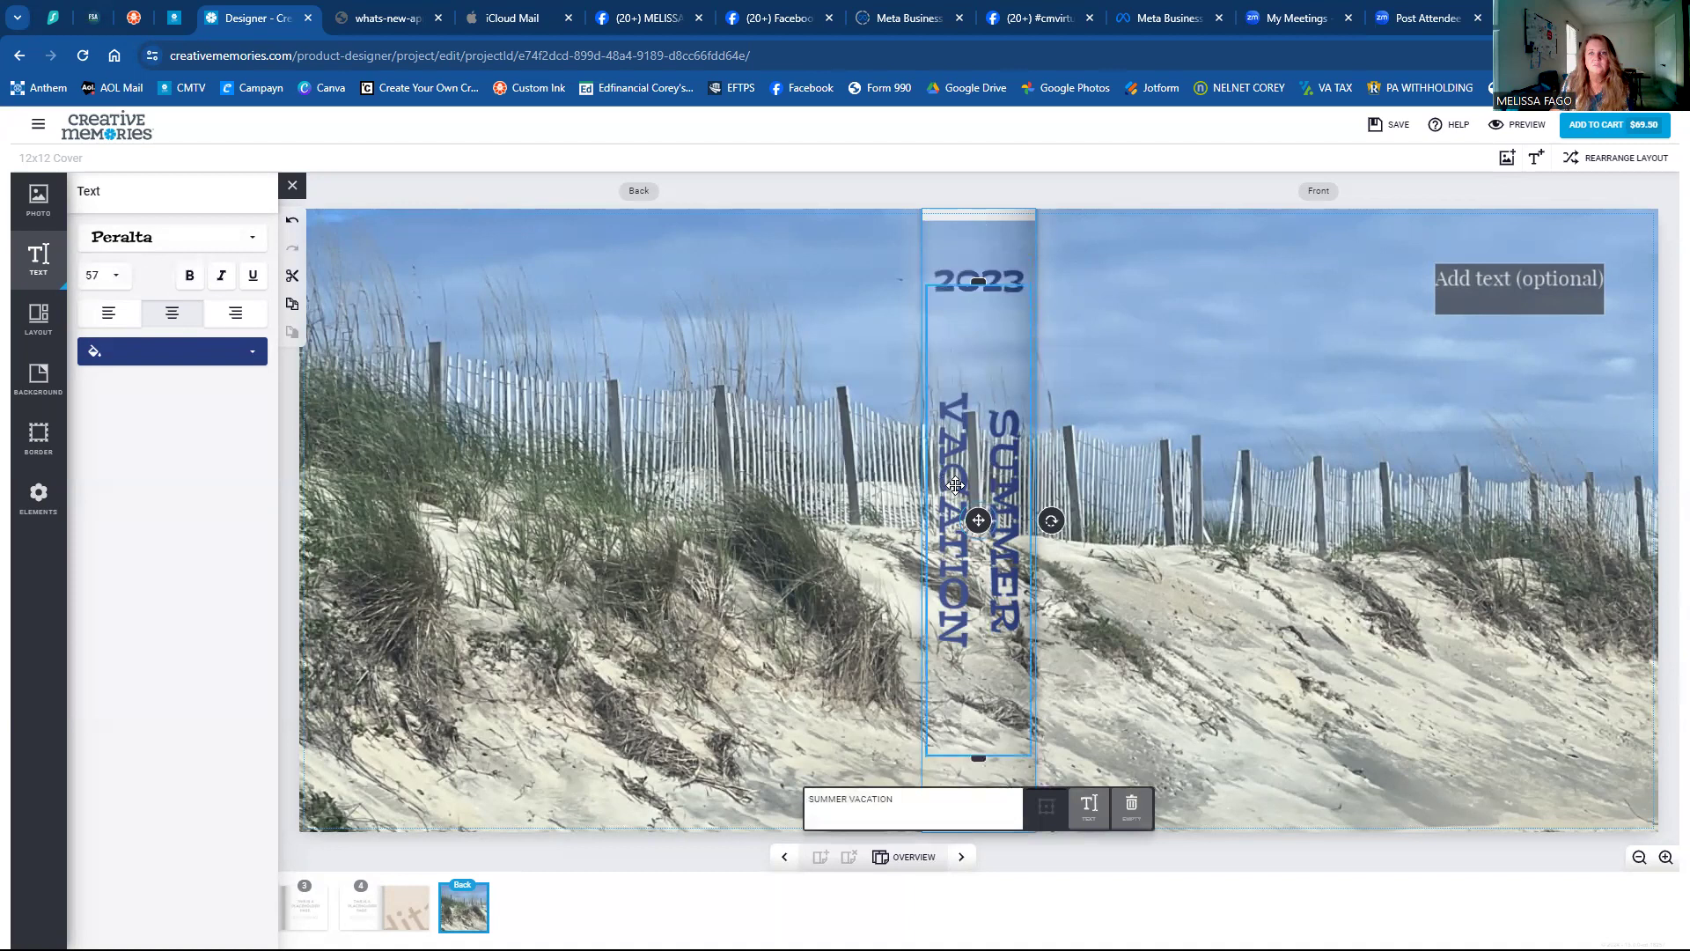
click(189, 276)
click(834, 355)
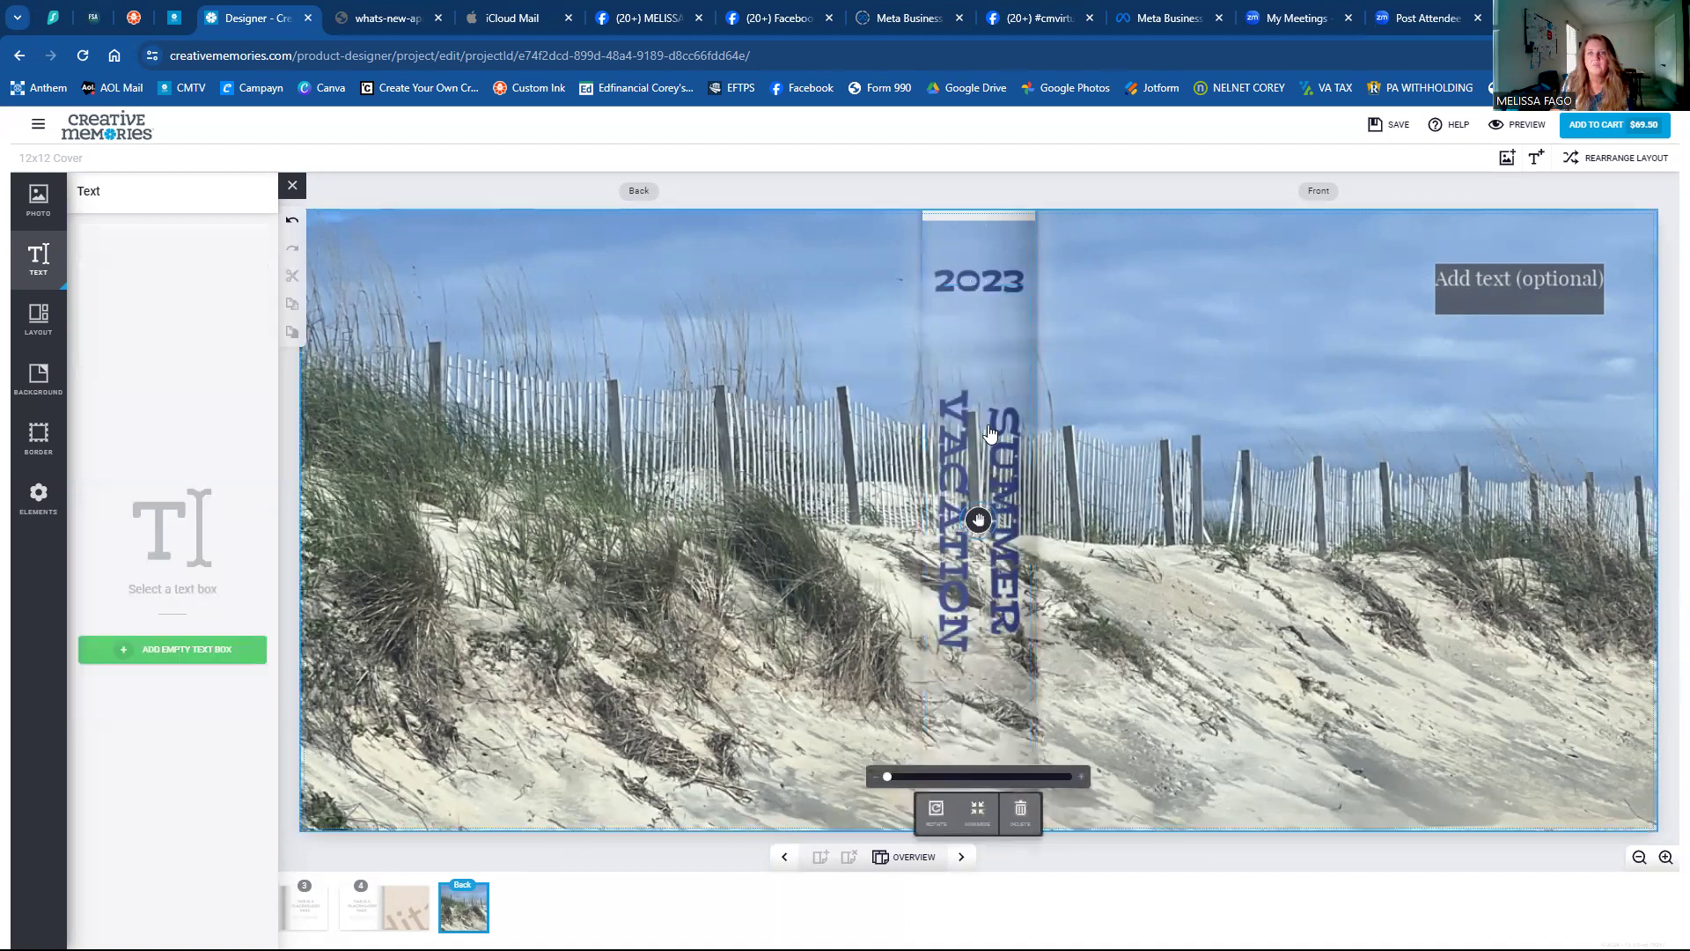
click(969, 286)
click(1090, 268)
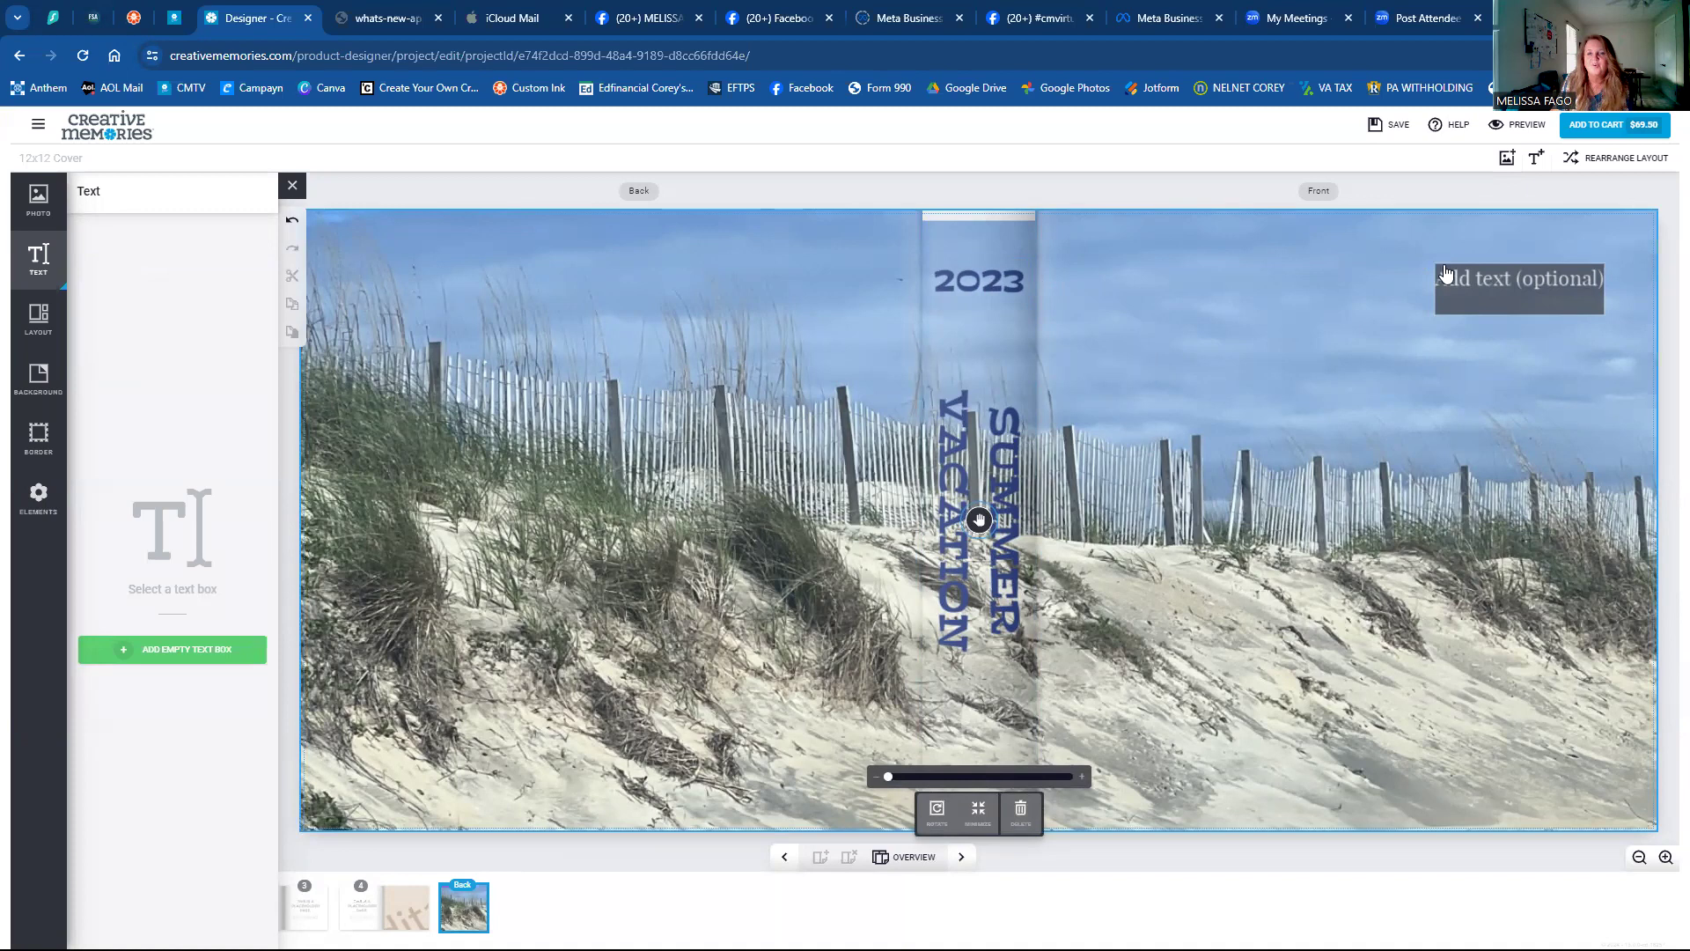
Type SUMMER into the front cover's empty top-right 'Add text' box.
click(1455, 311)
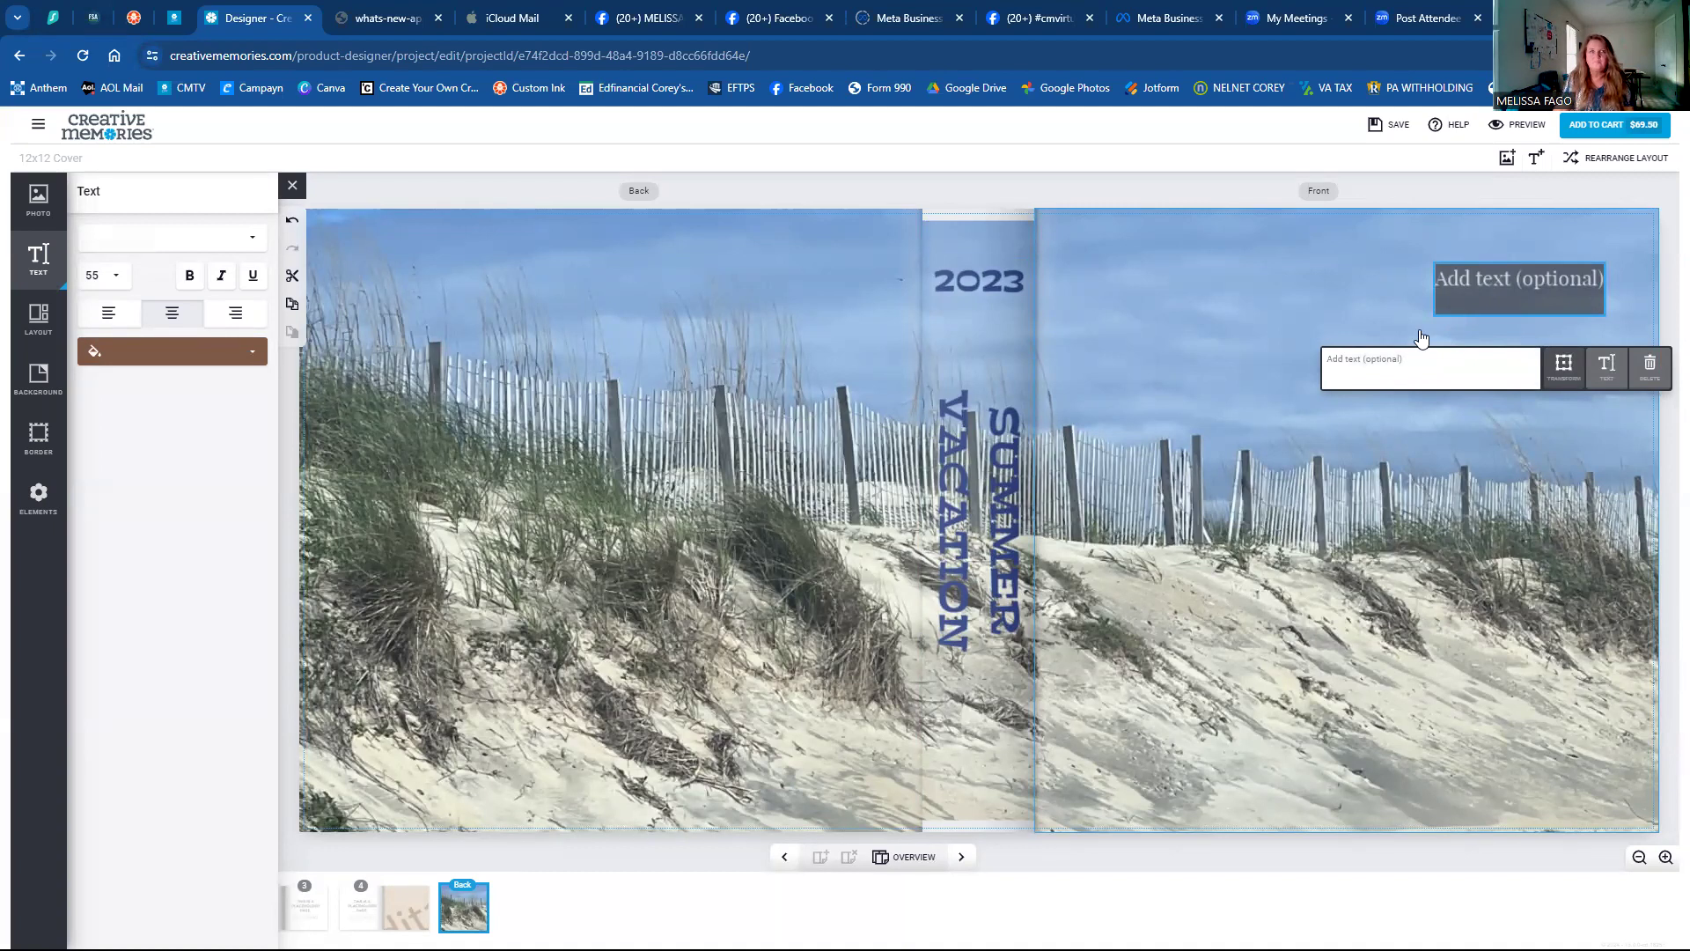
text(SUMMER V)
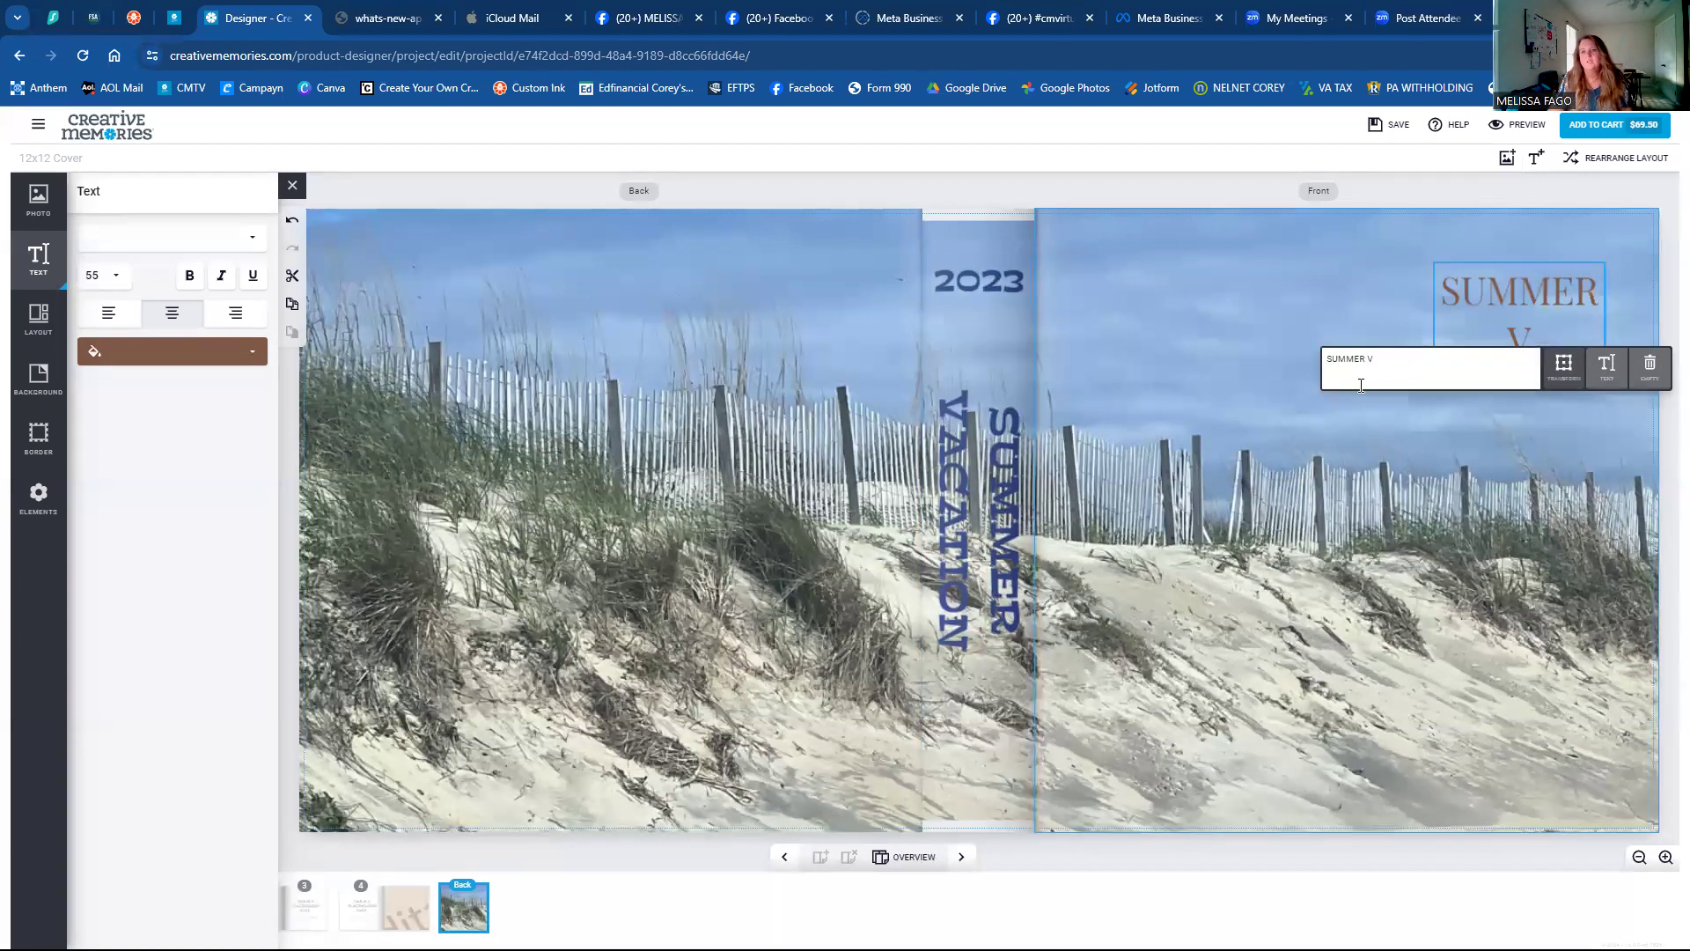
click(1362, 393)
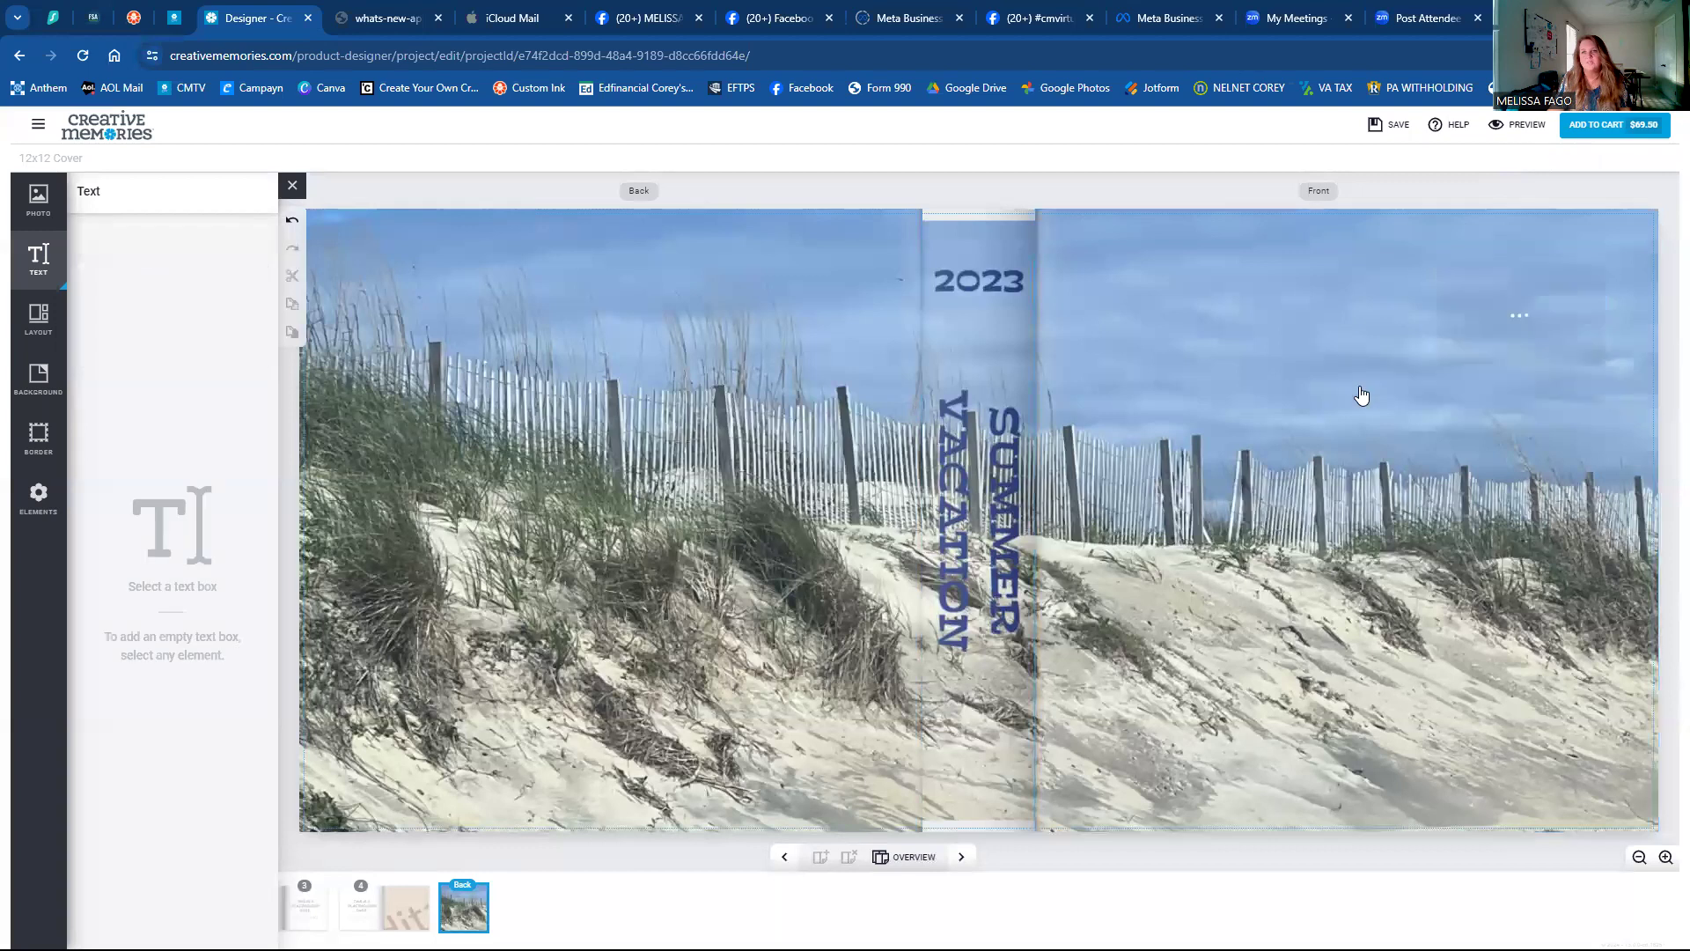
click(999, 453)
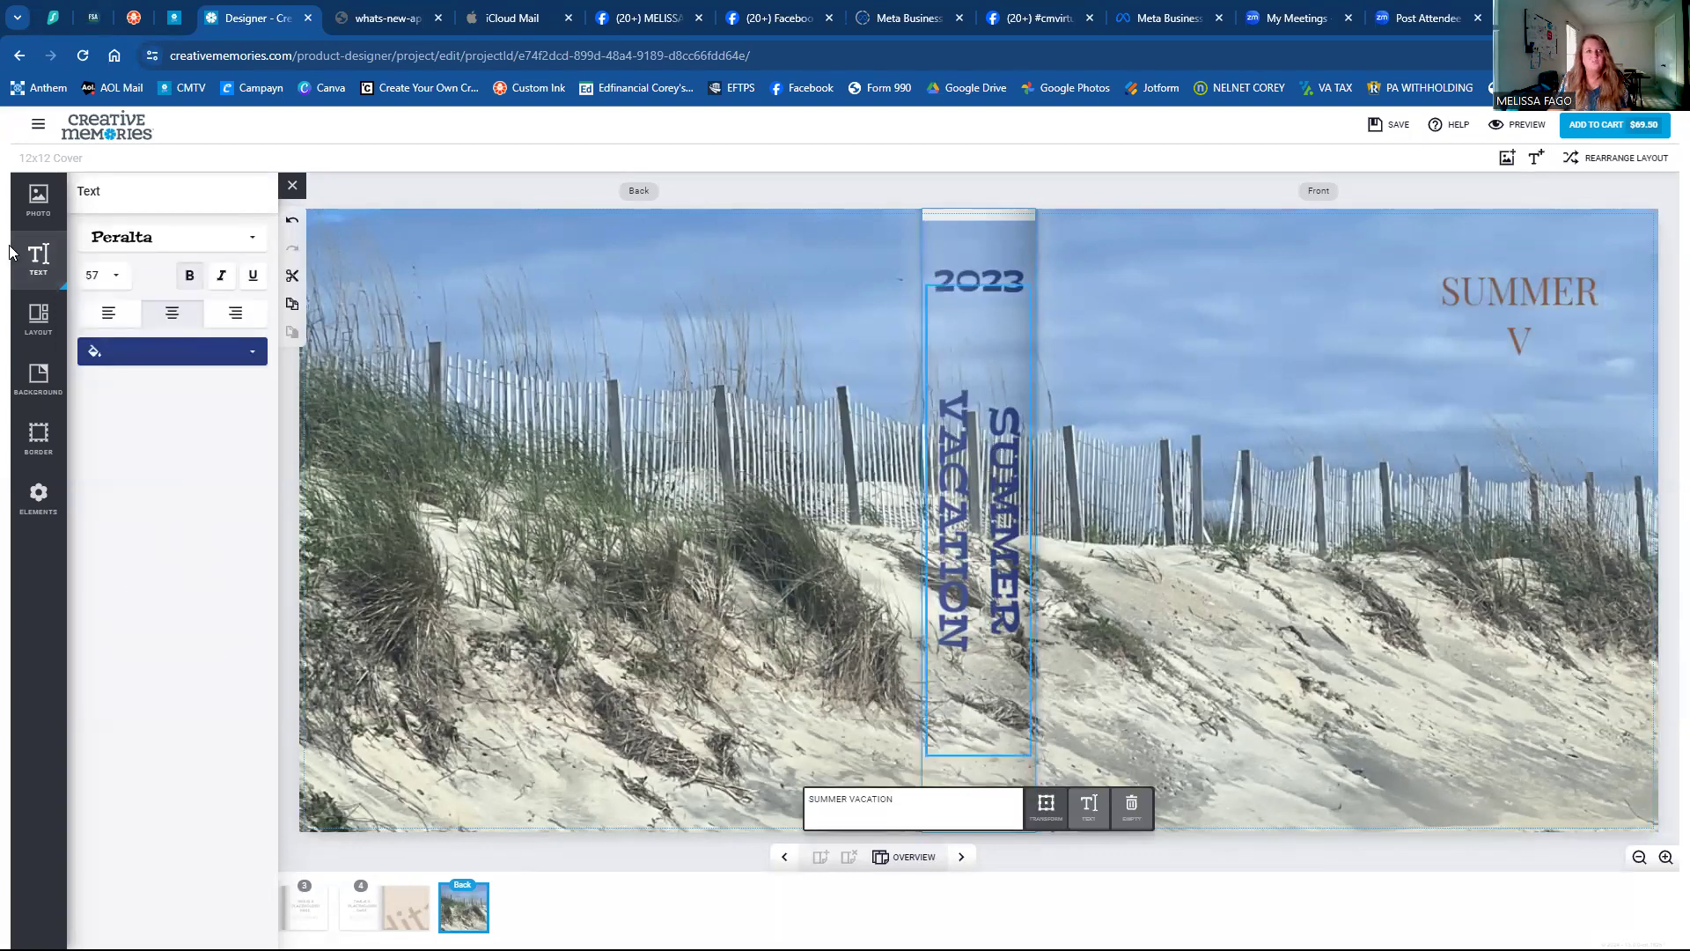
Paste a copy of the spine's SUMMER VACATION title onto the front cover and delete the SUMMER V box.
click(1380, 346)
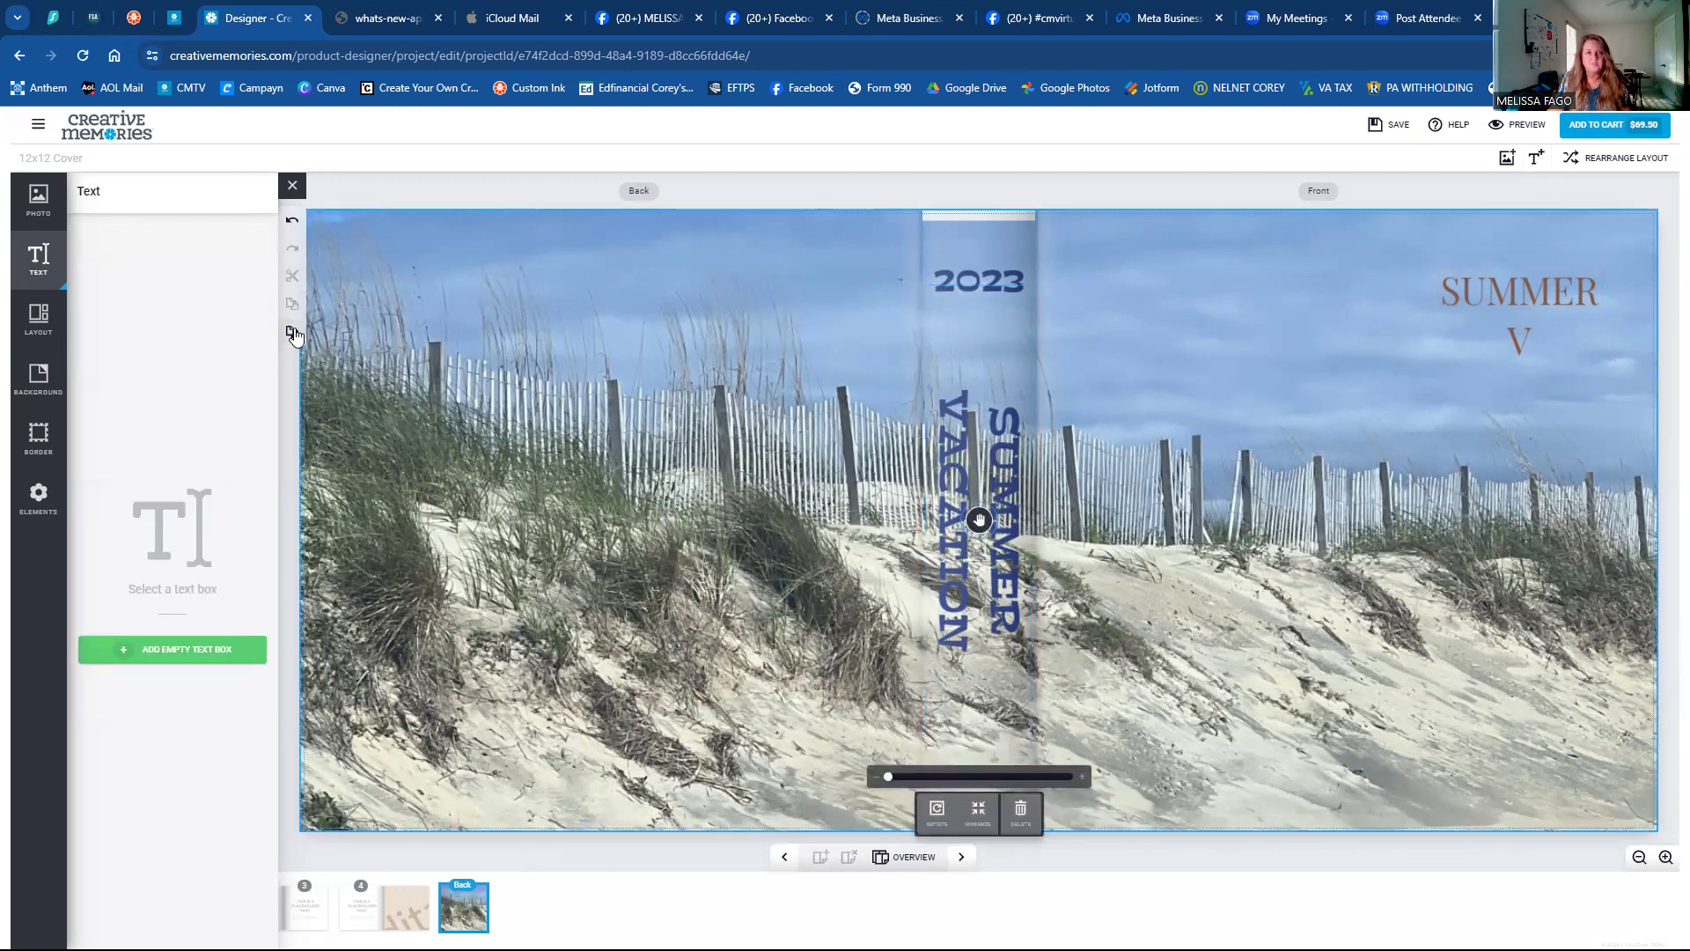
click(292, 332)
click(1156, 433)
click(1127, 453)
click(1159, 828)
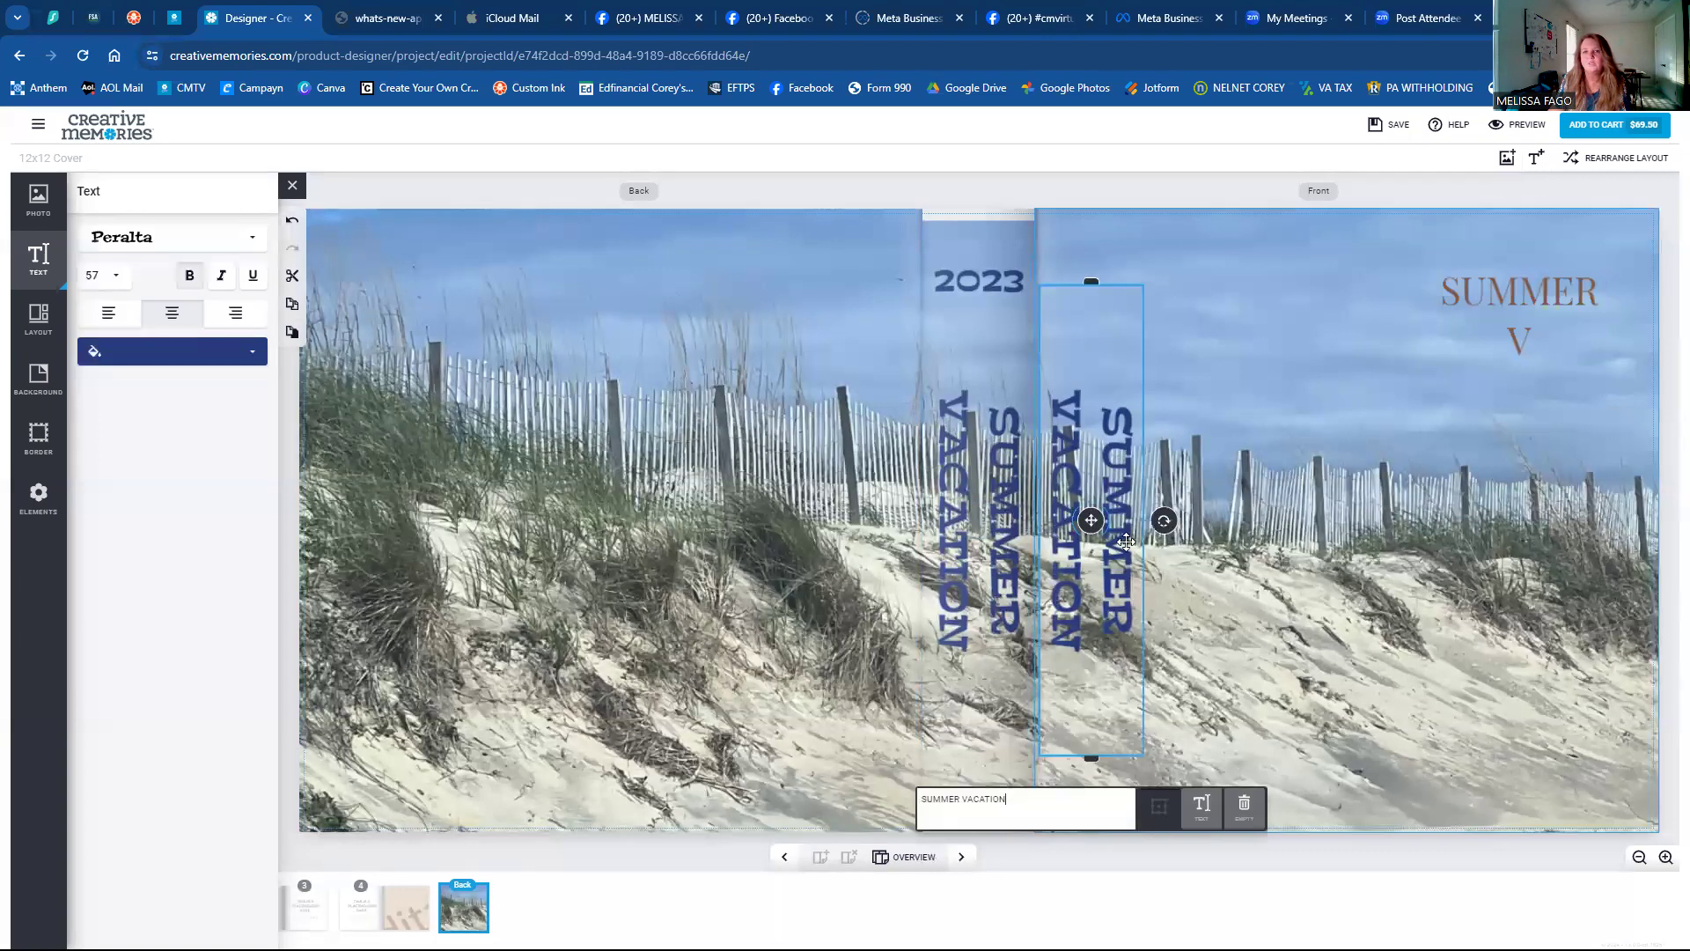
drag(1131, 516, 1287, 475)
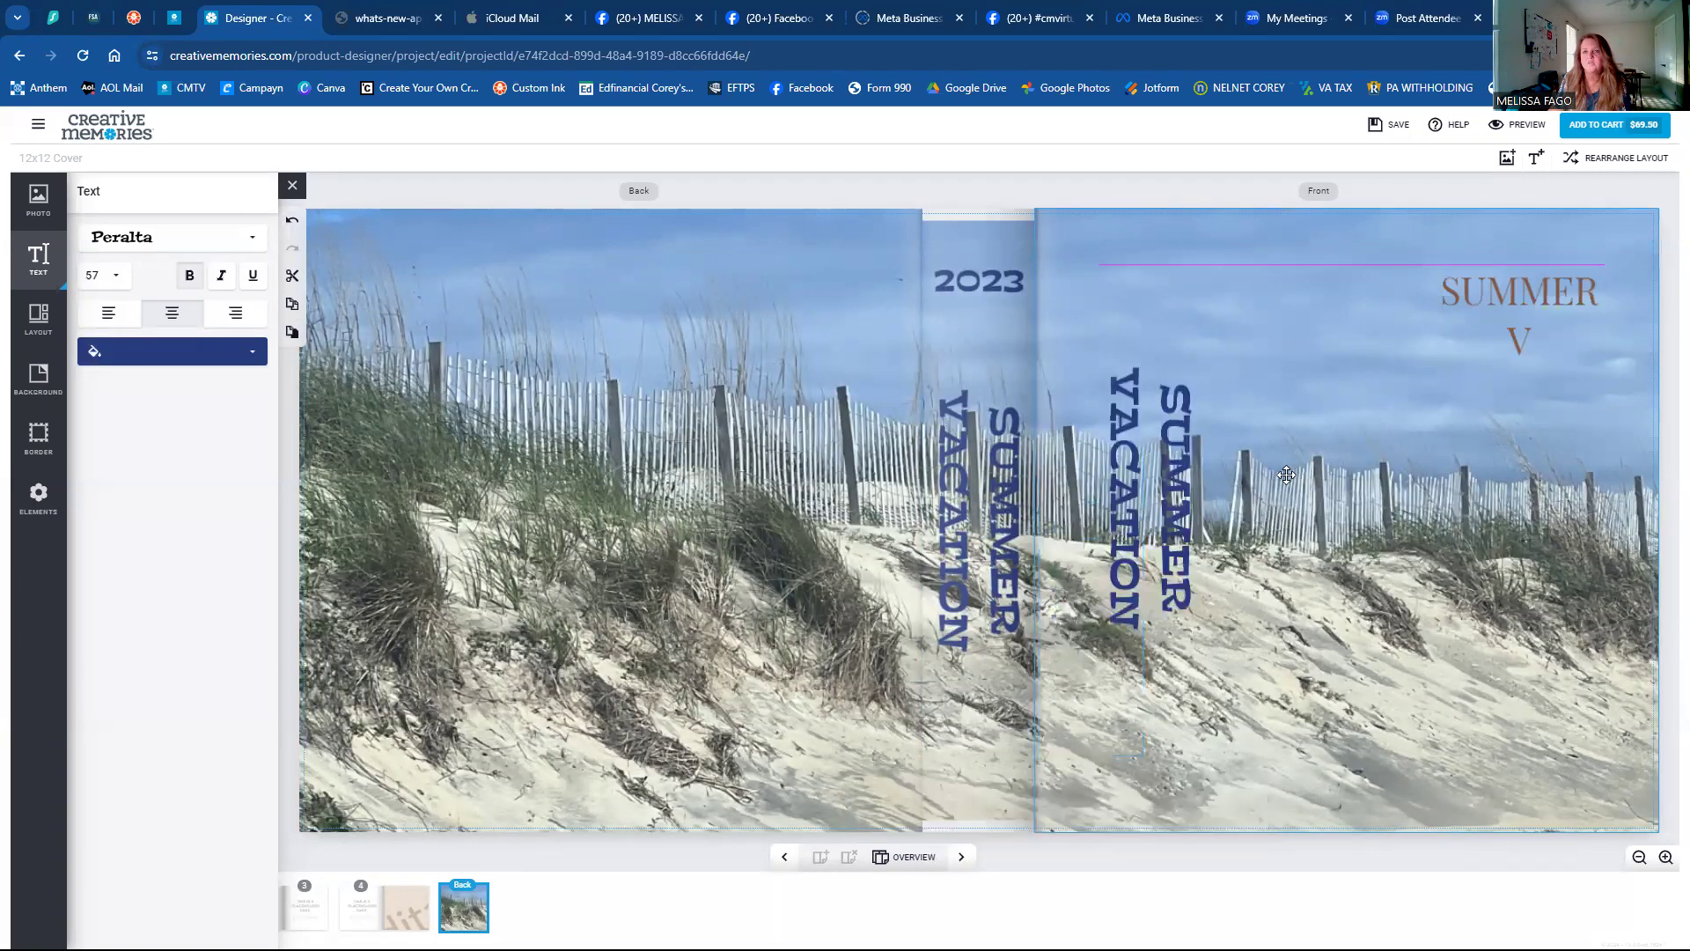
click(1520, 298)
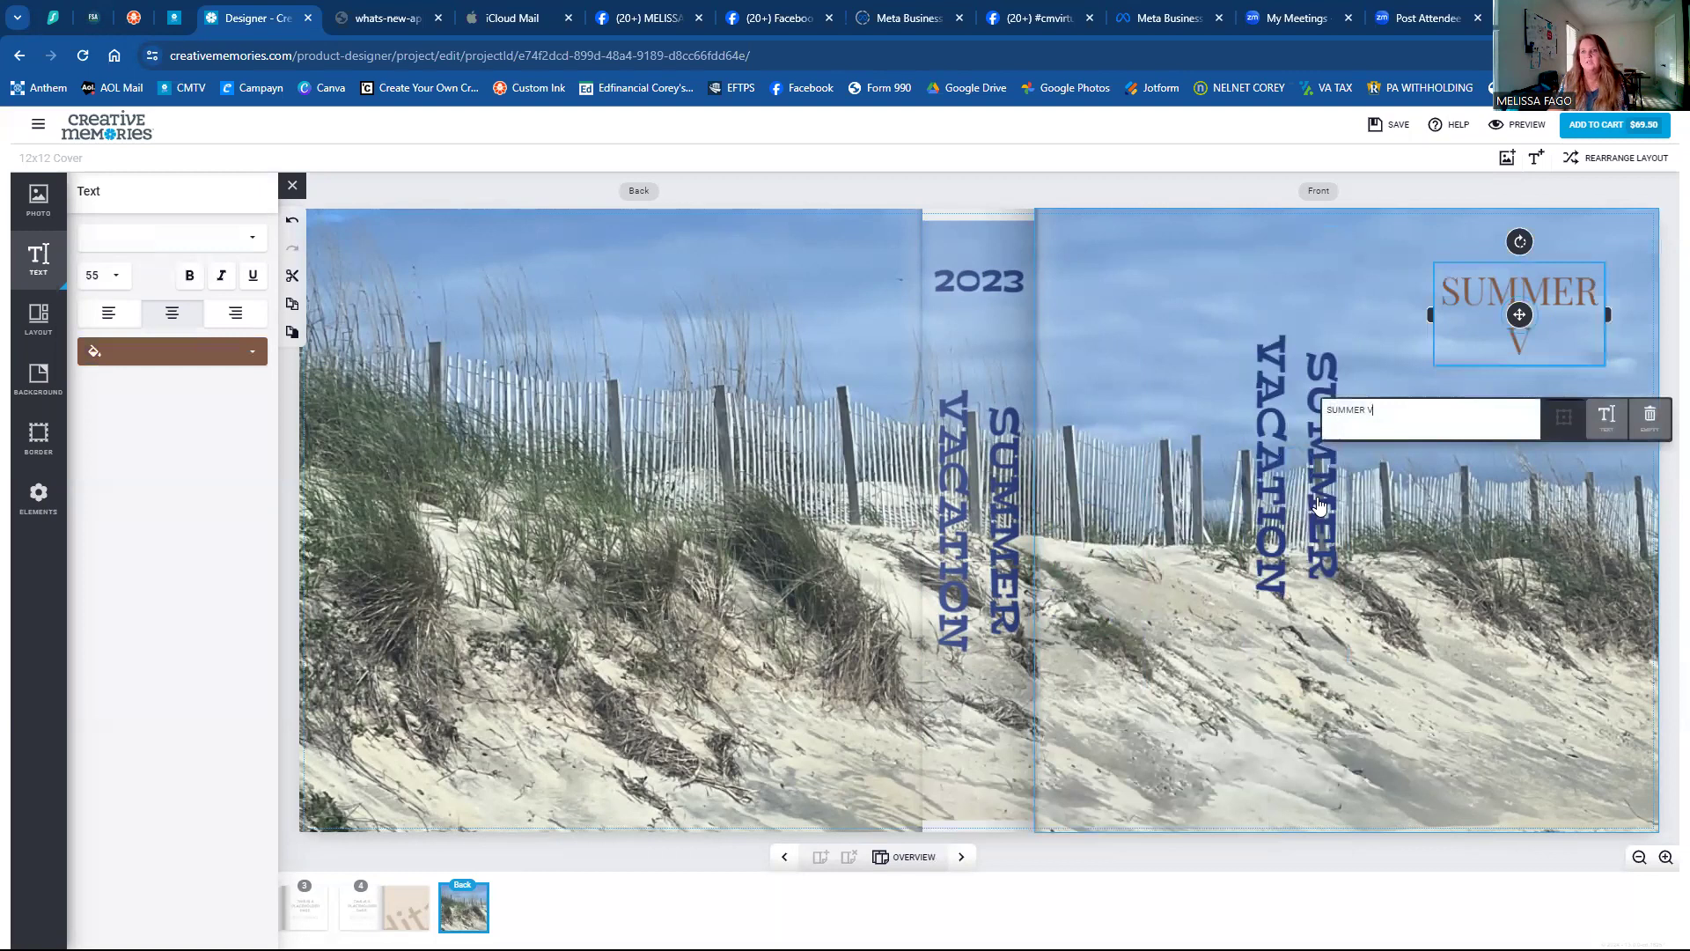
click(1650, 414)
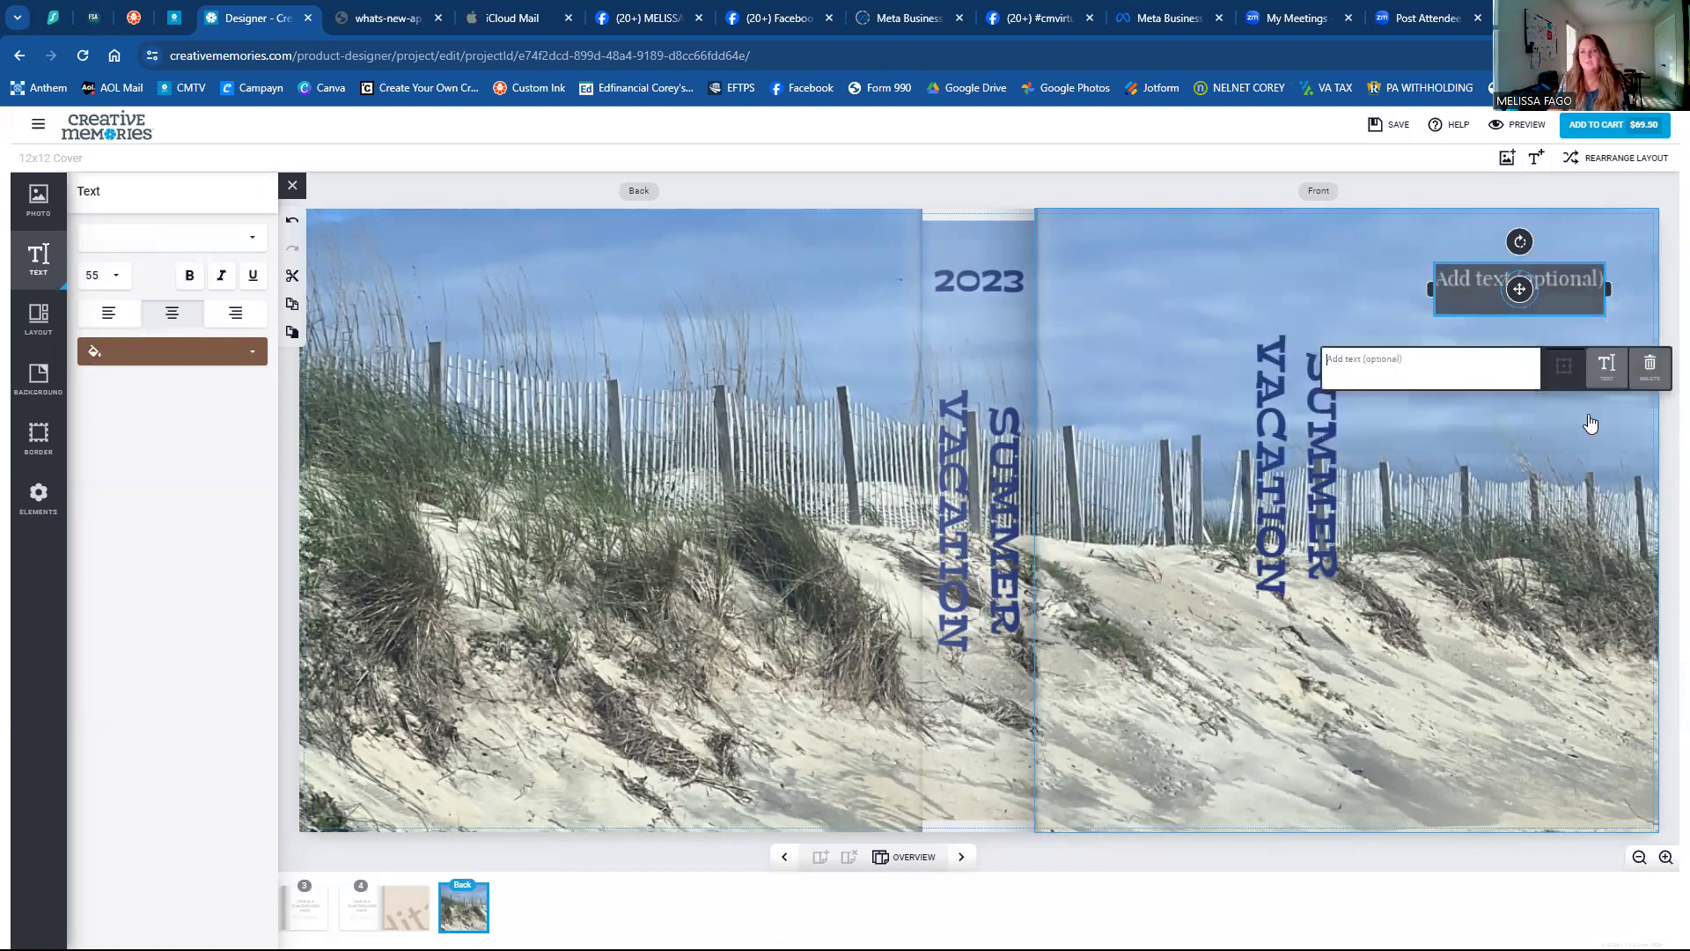
click(1650, 368)
Rotate the front title to read horizontally, narrow its box, and move it to the bottom-right corner.
click(1308, 427)
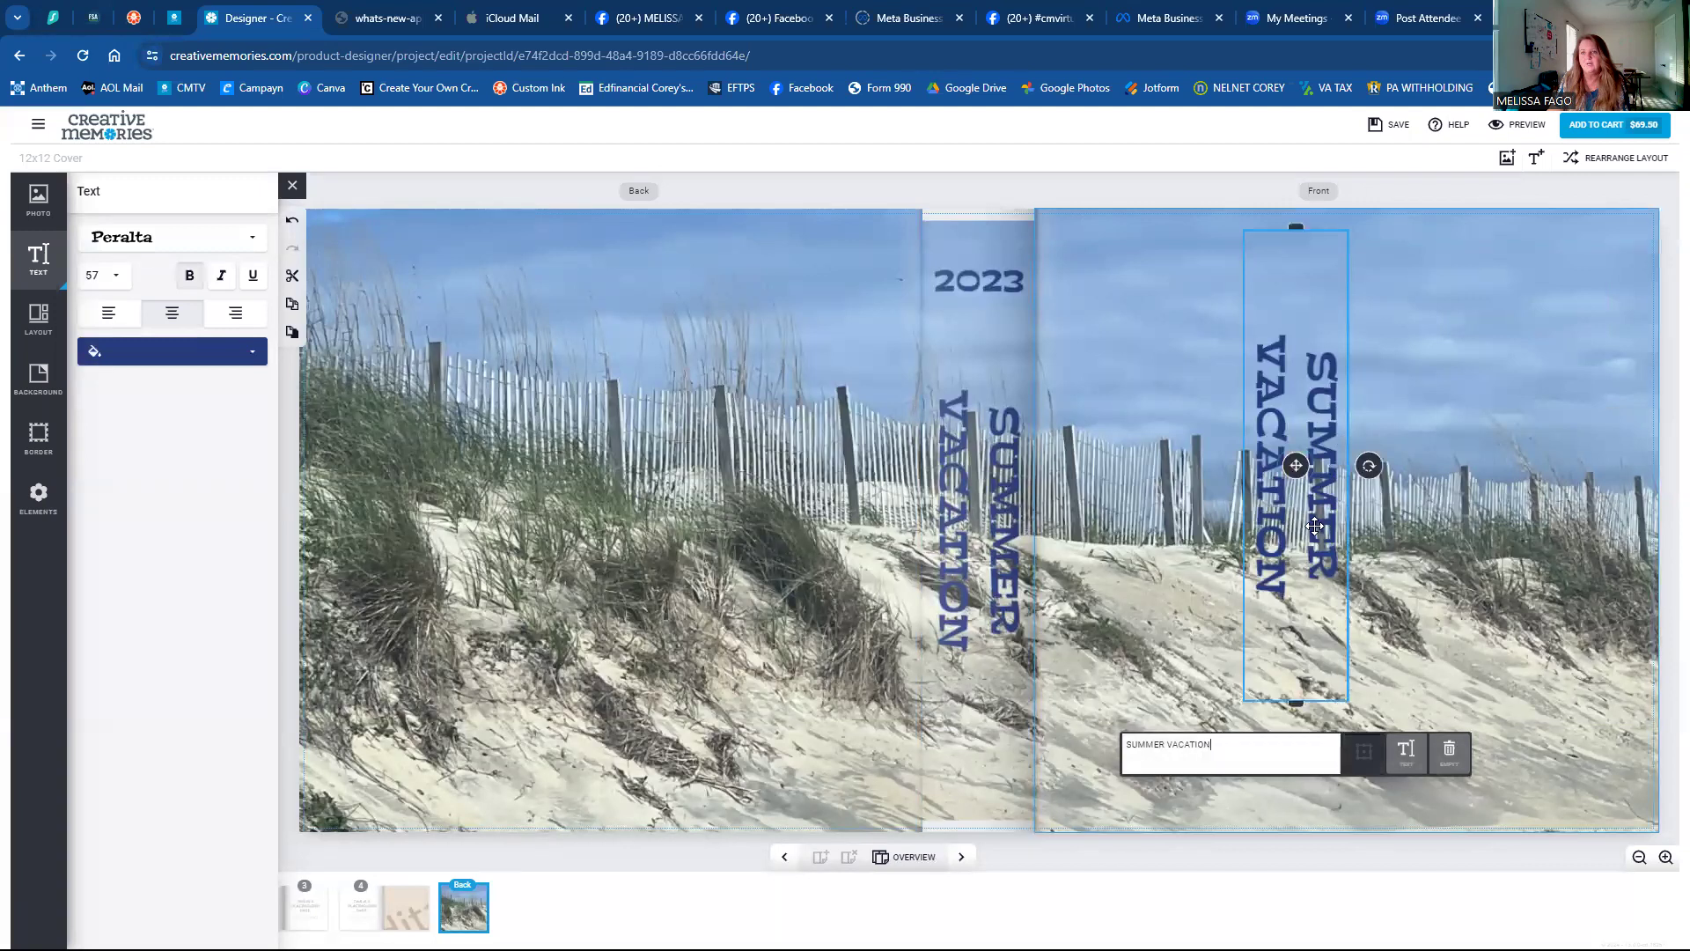
drag(1370, 464, 1294, 396)
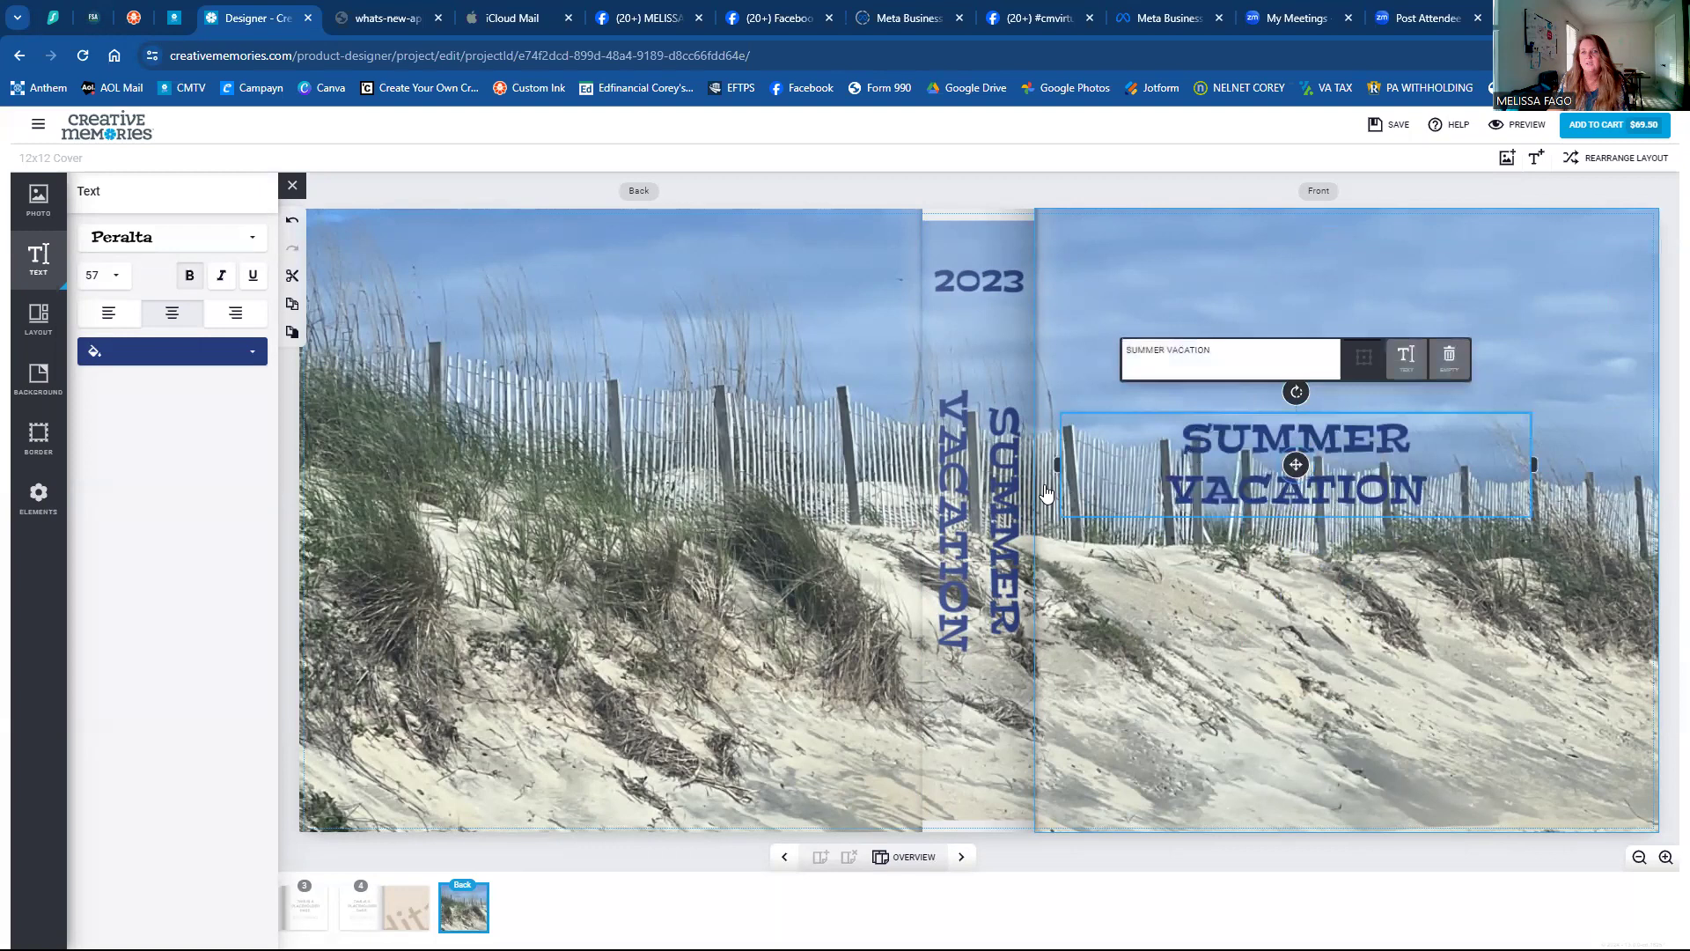
drag(1057, 465, 1214, 466)
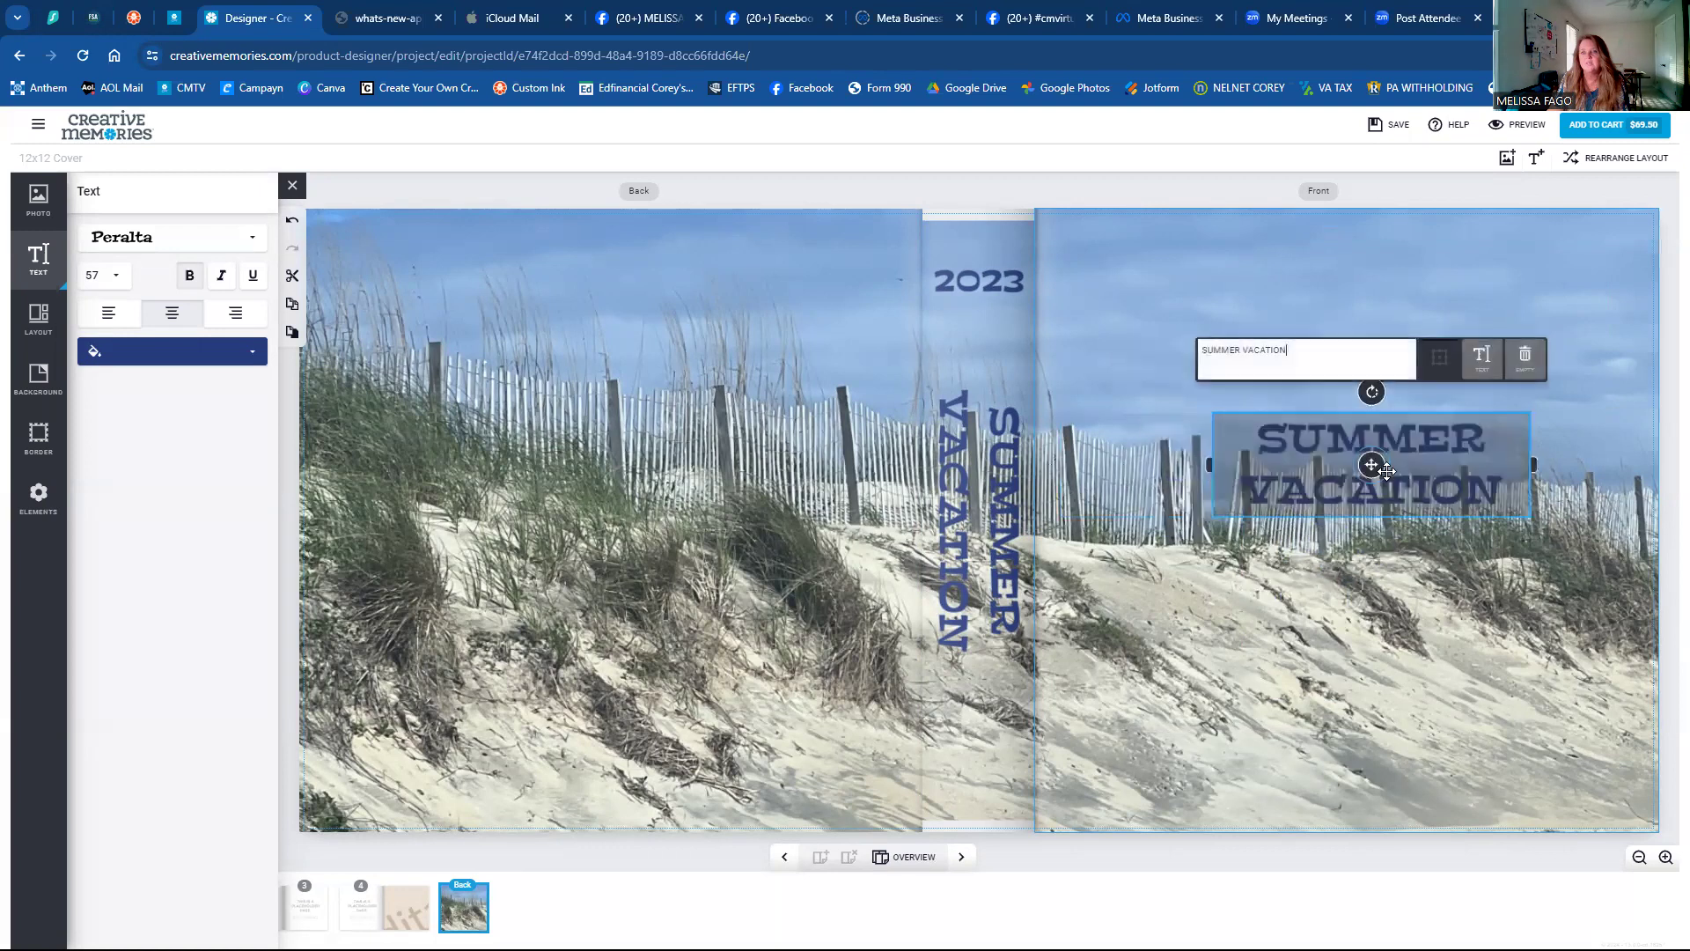
drag(1368, 469, 1497, 766)
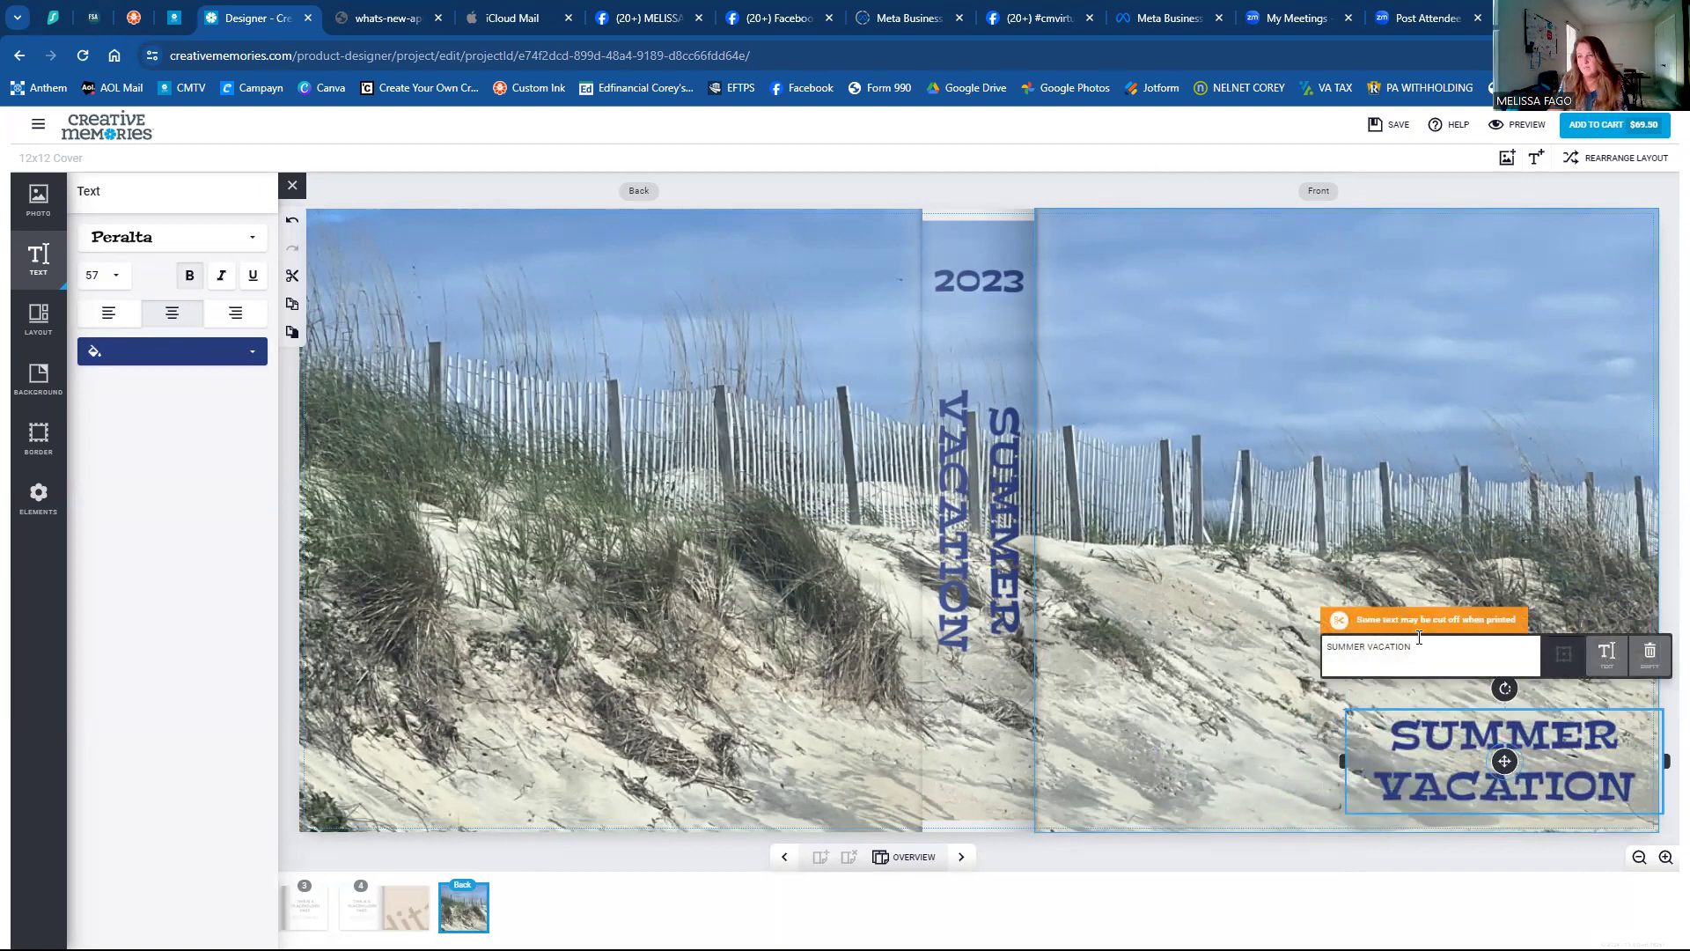
Check the cover in preview and nudge the front SUMMER VACATION title slightly lower.
click(1516, 126)
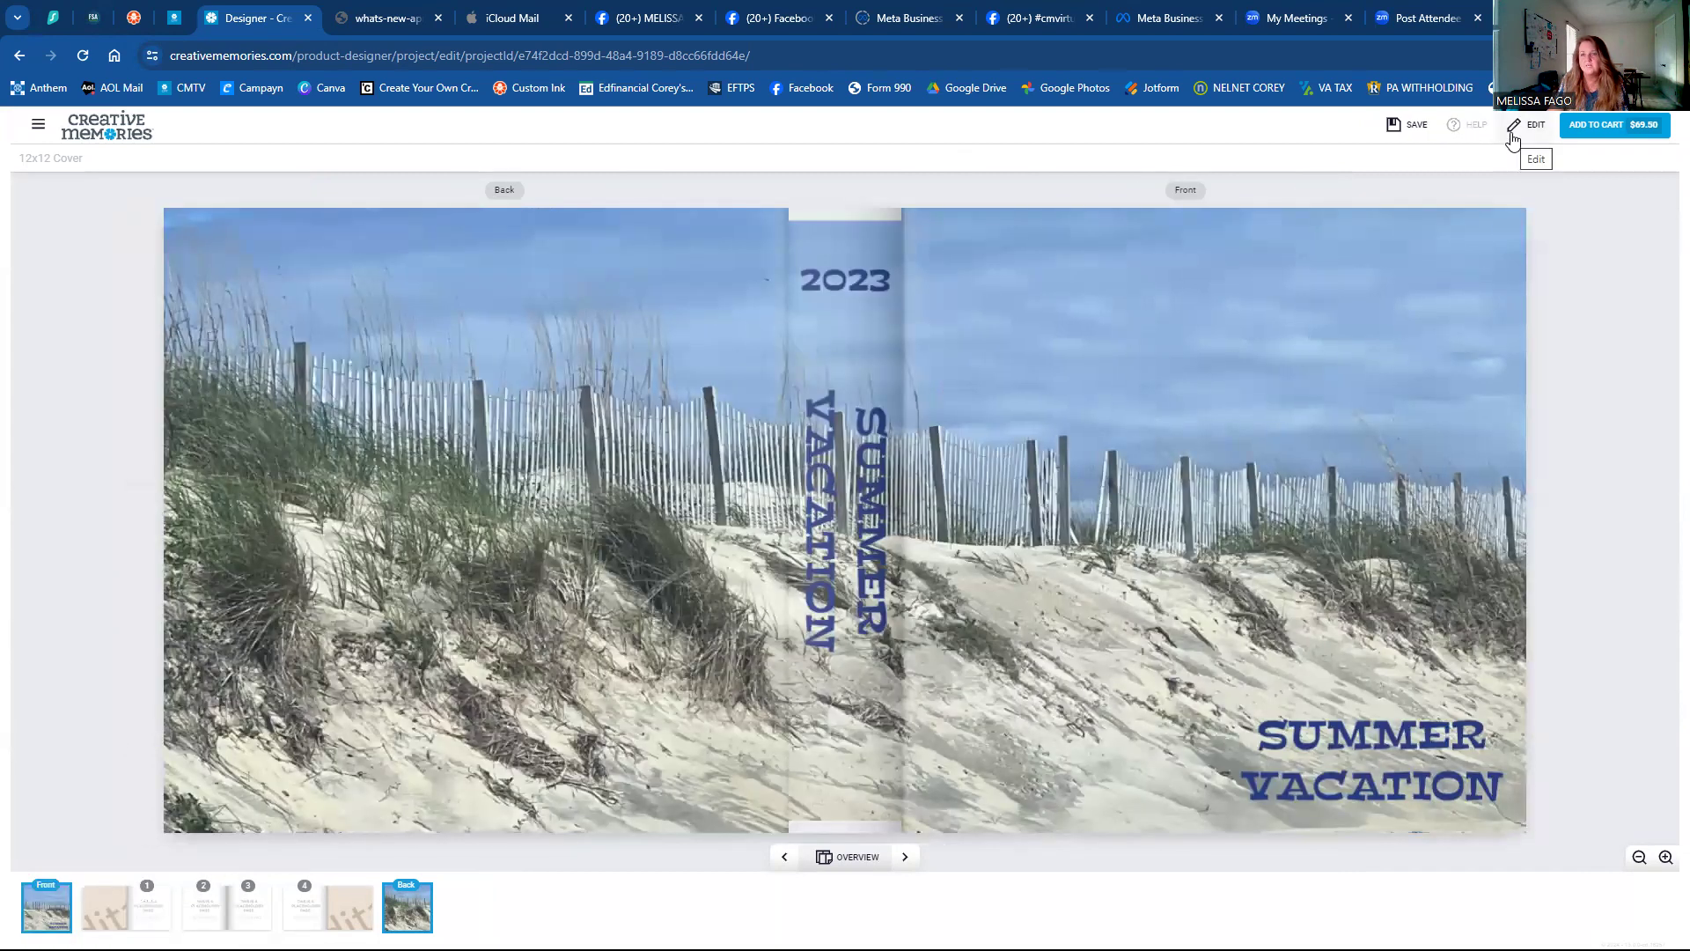
click(1513, 132)
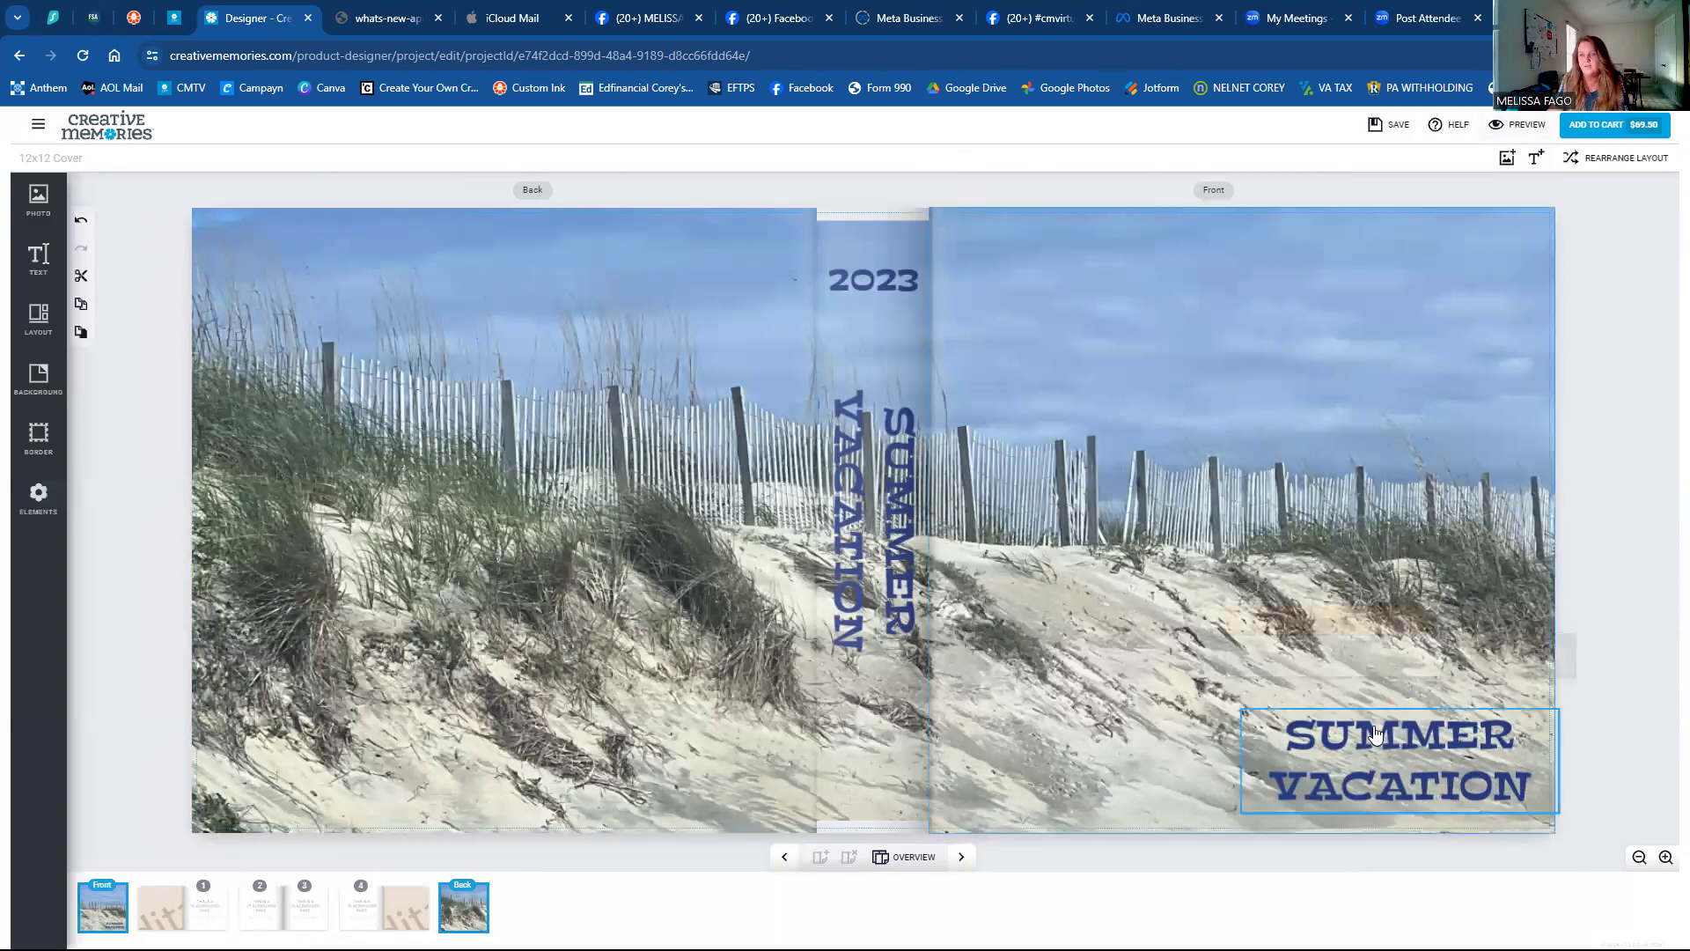
click(1376, 732)
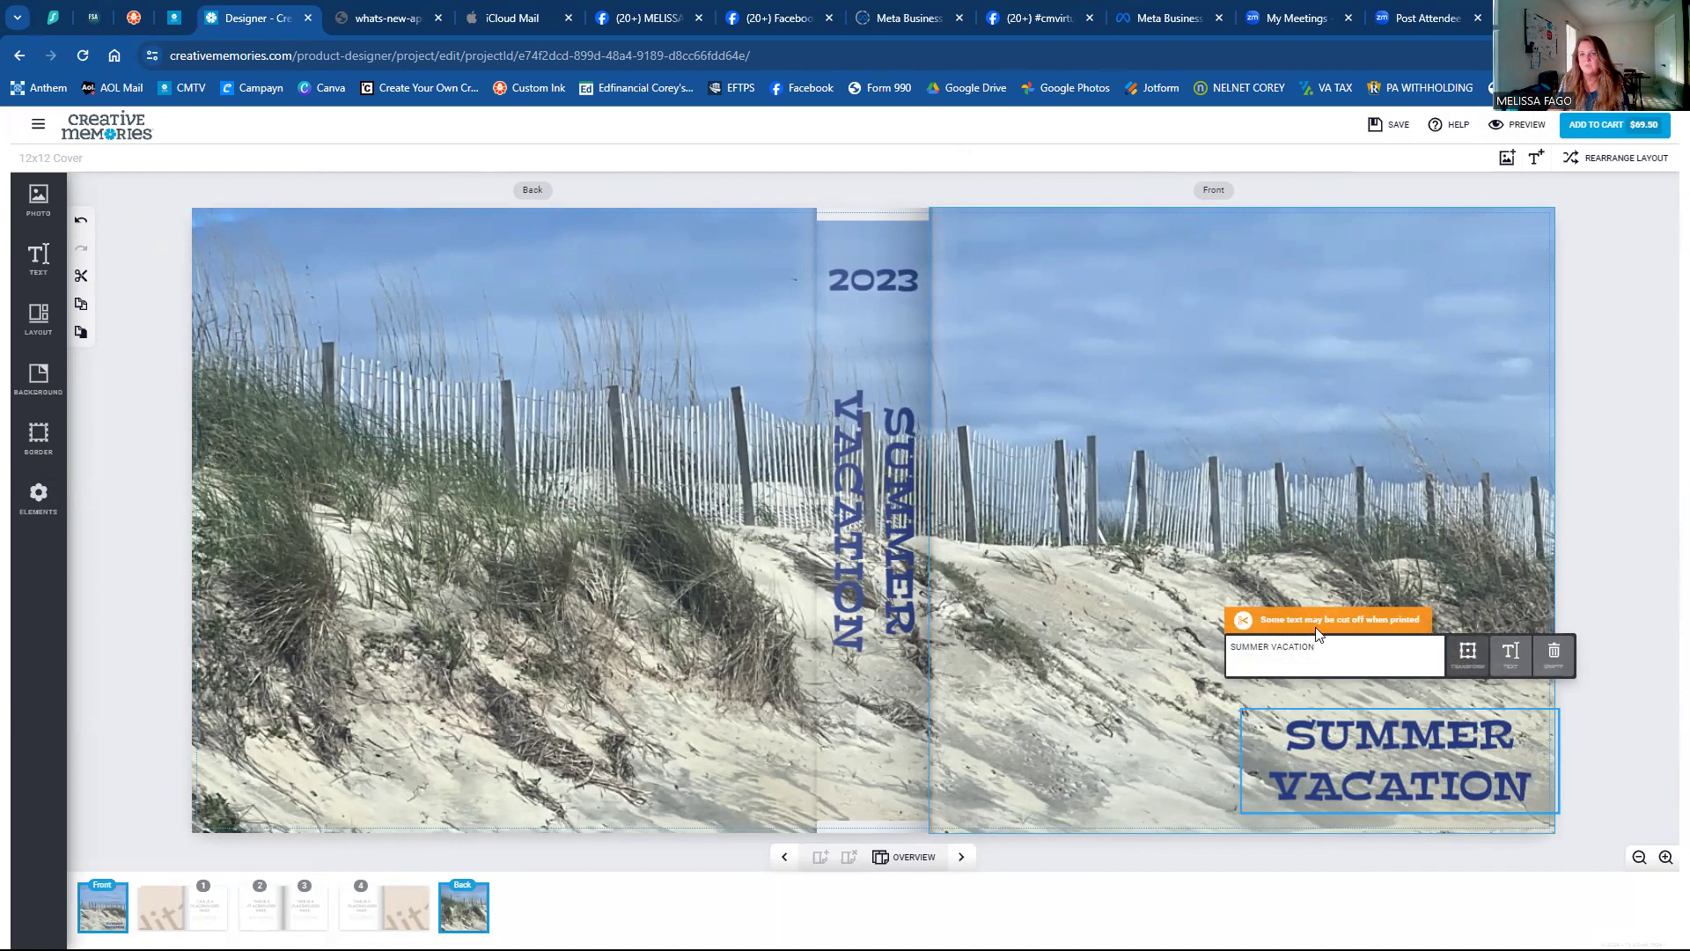
click(1512, 135)
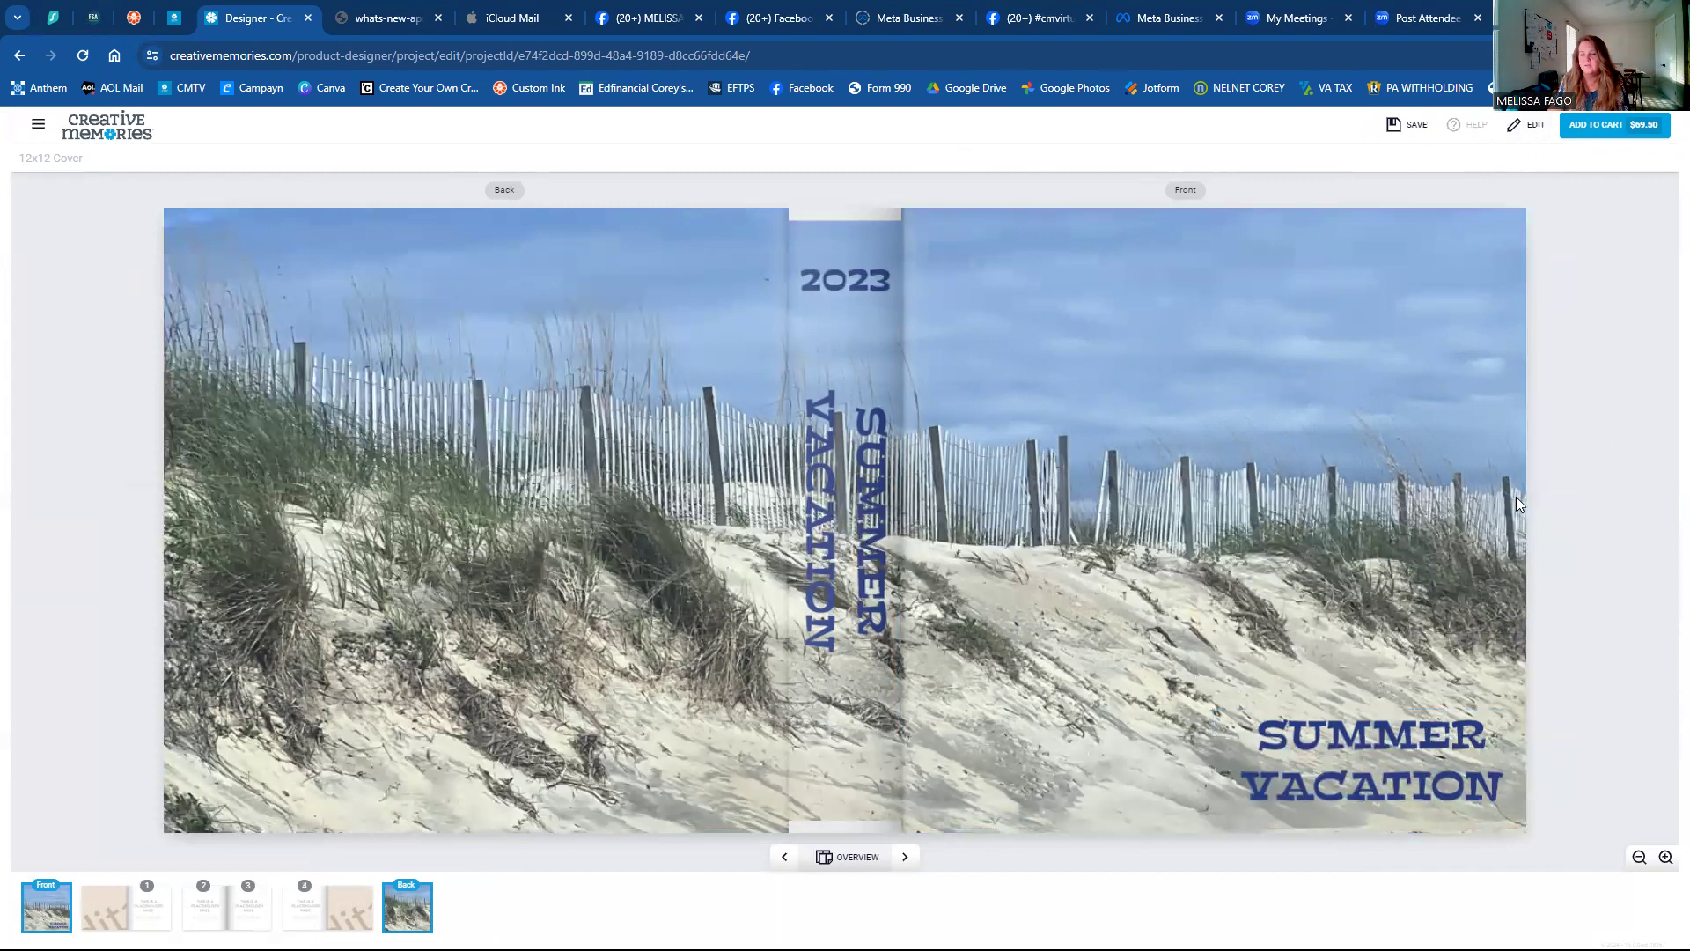
click(1530, 128)
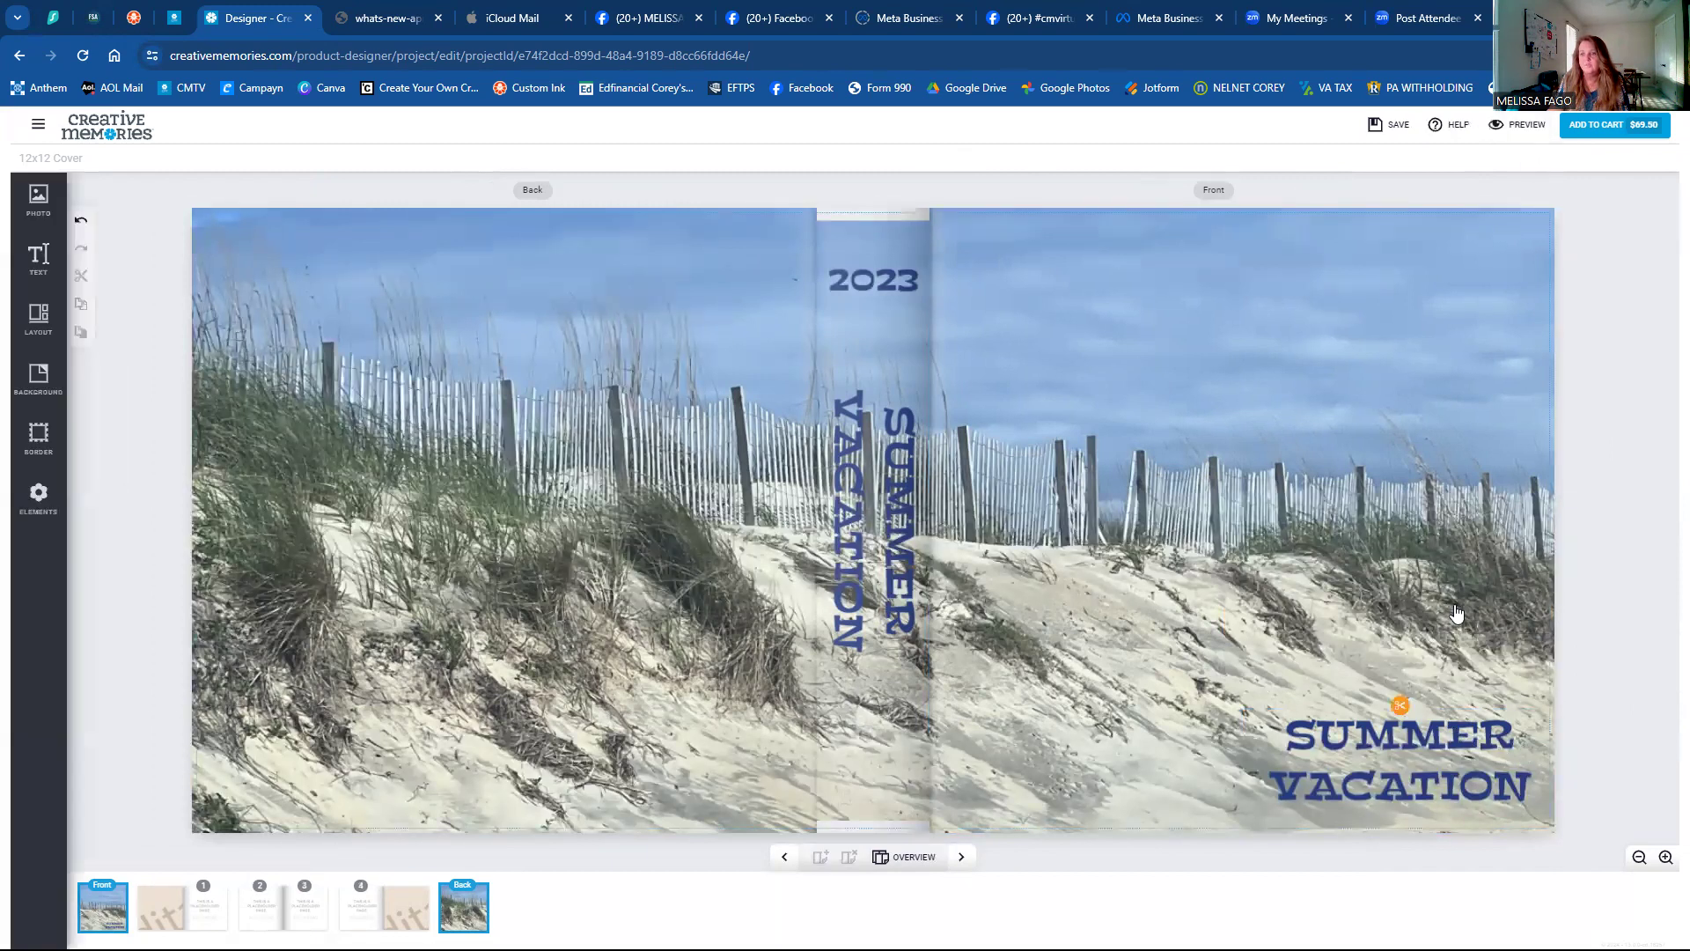
click(1389, 775)
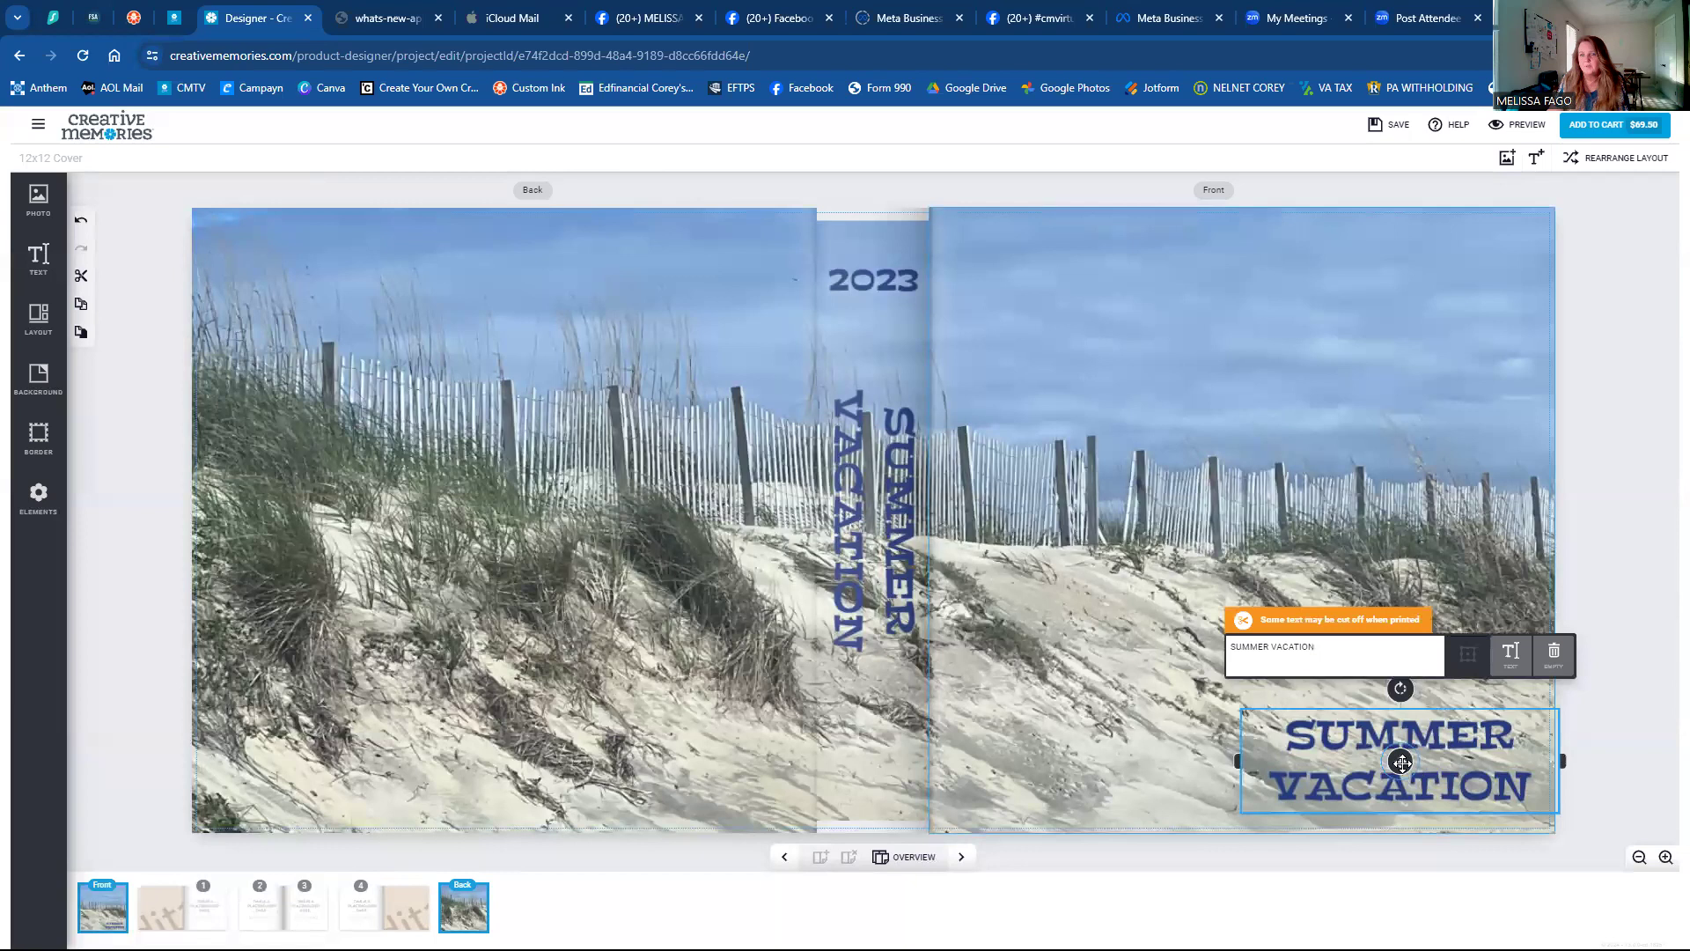
drag(1400, 764, 1399, 773)
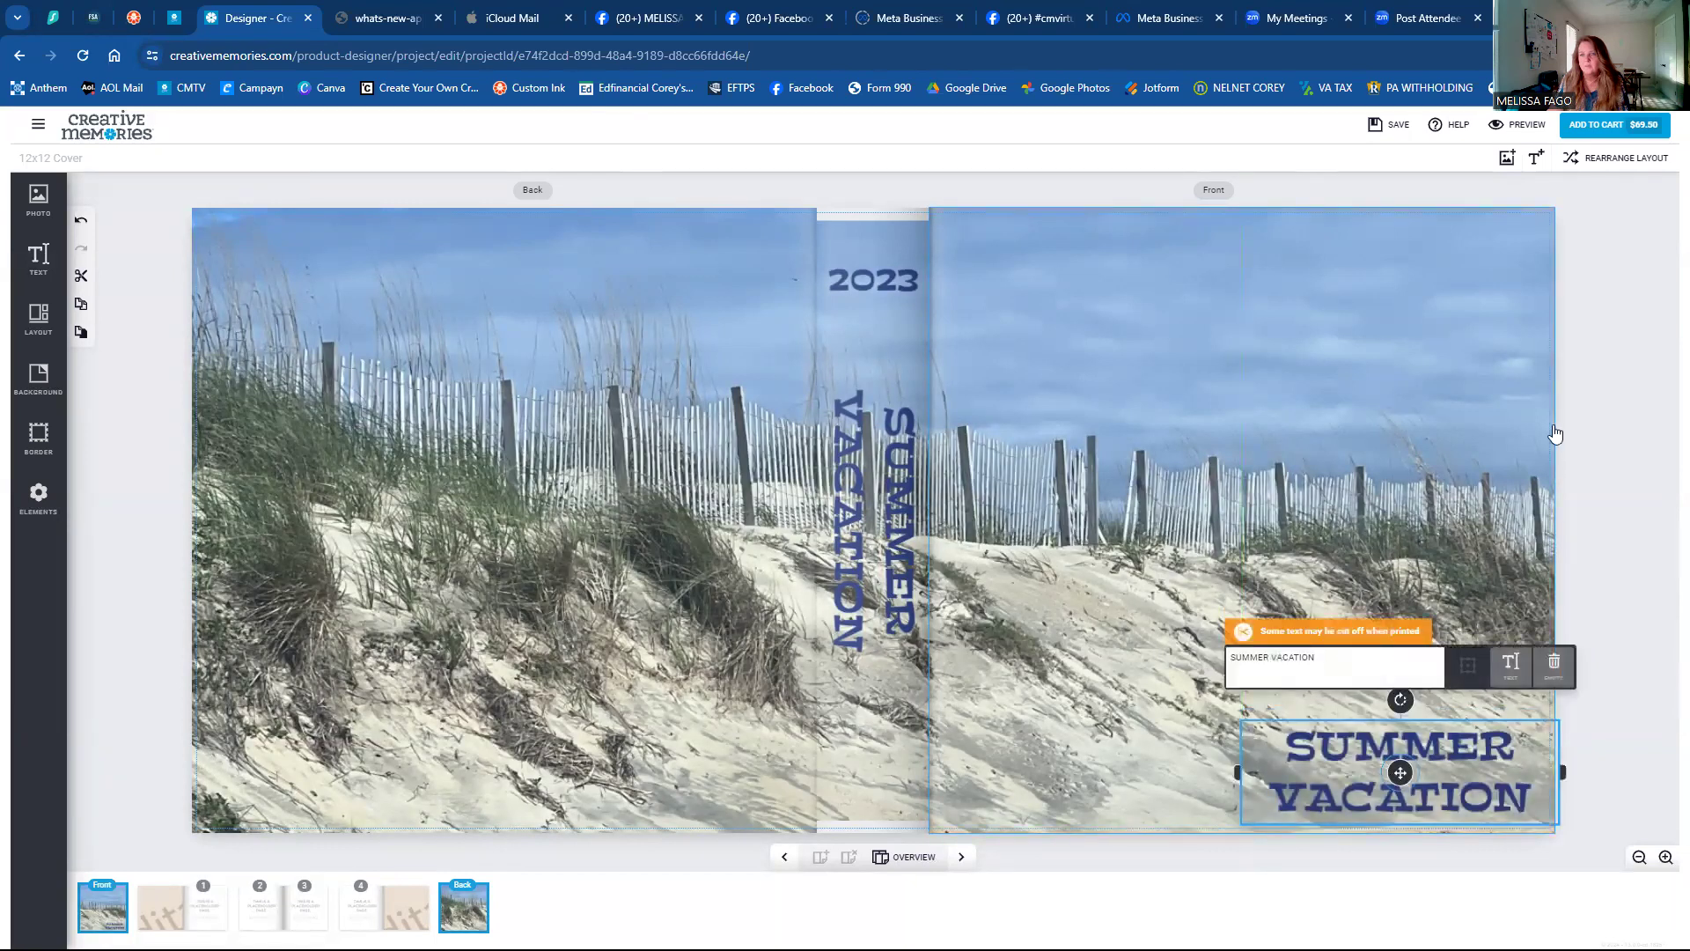
Preview the finished cover with its navy 2023 and SUMMER VACATION titles over the dune photo.
click(1517, 125)
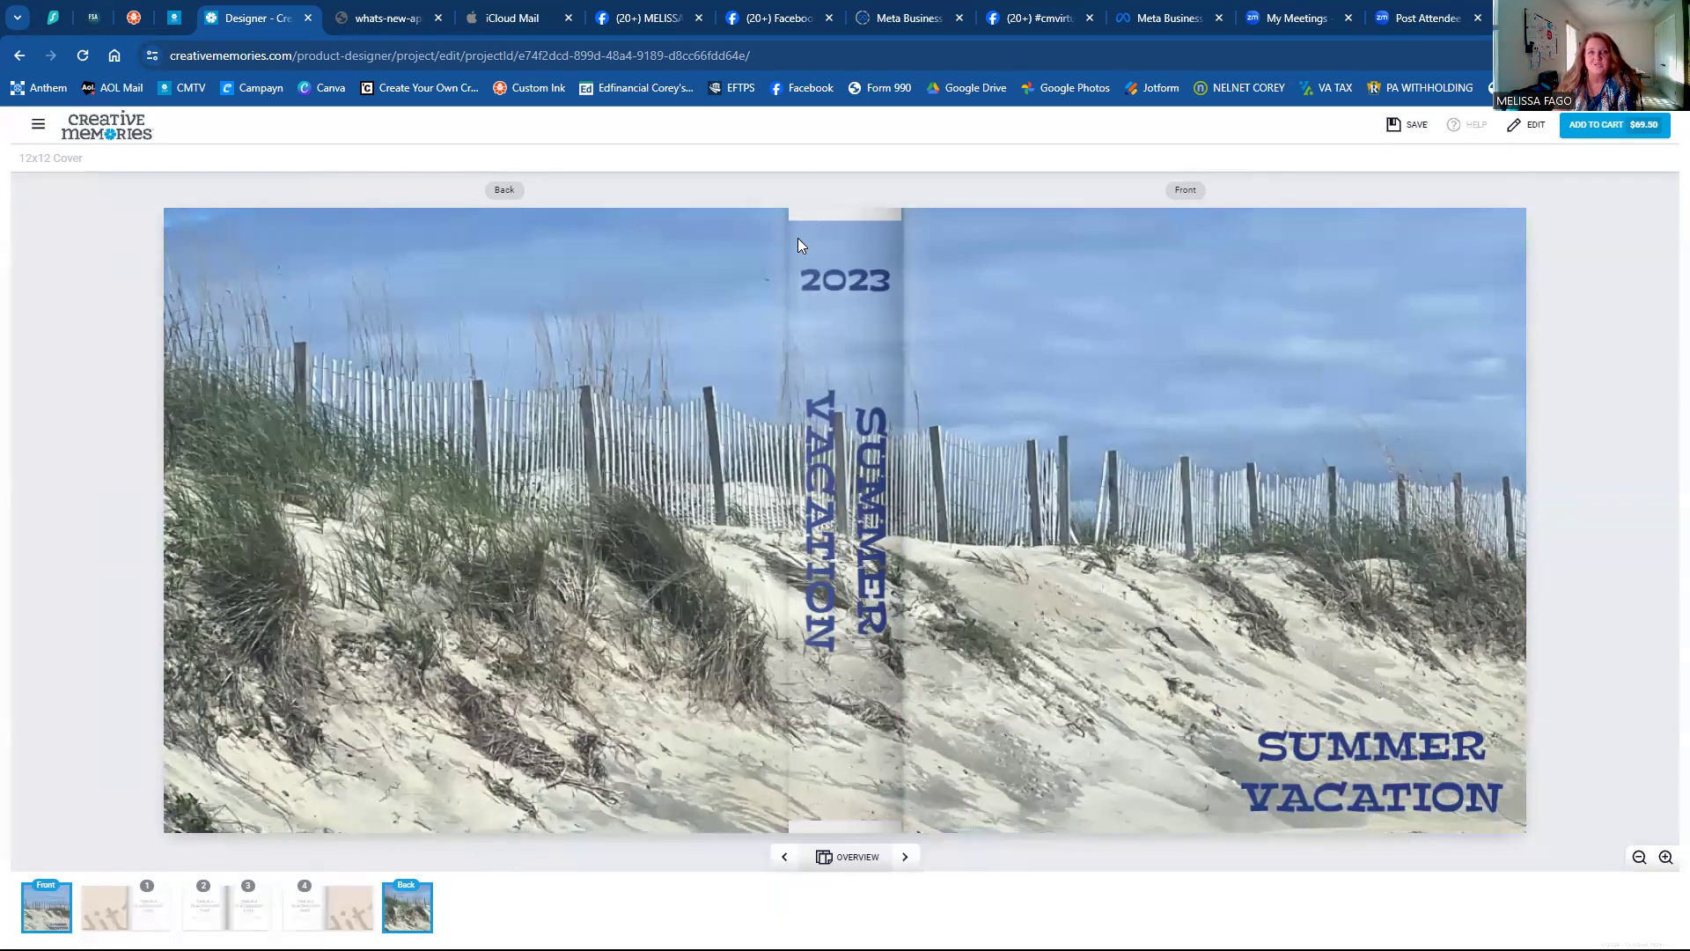
Leave the designer for My Custom Products and browse the list showing TEST COVER above TEST and JUNE 23.
click(35, 127)
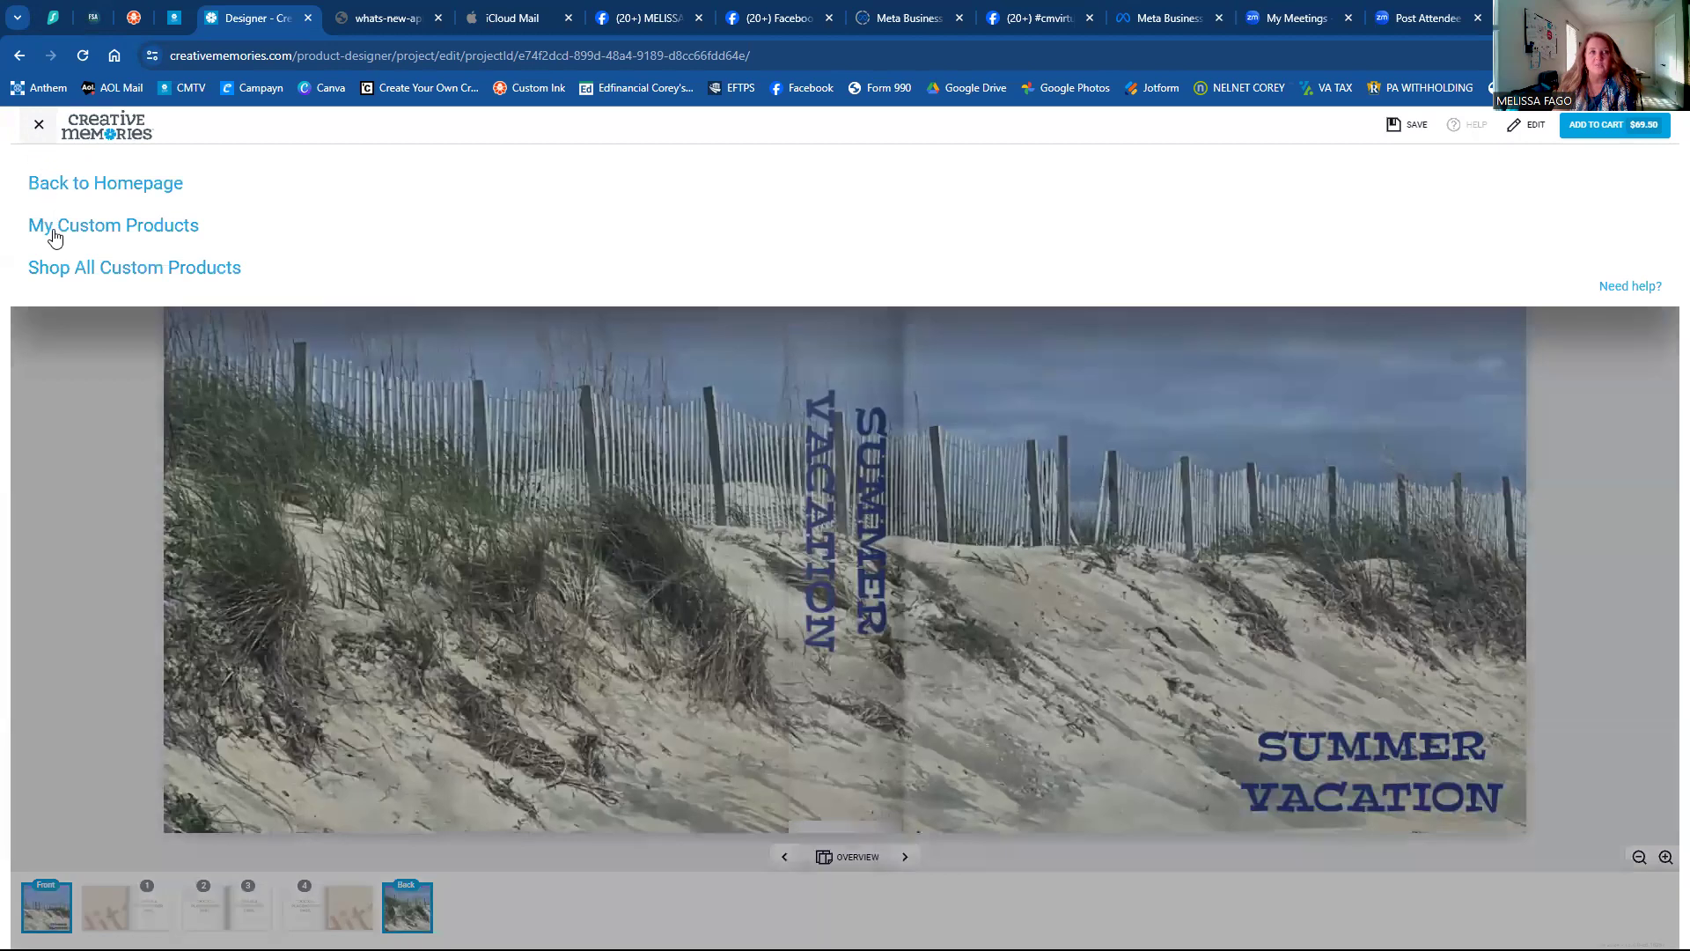
click(55, 236)
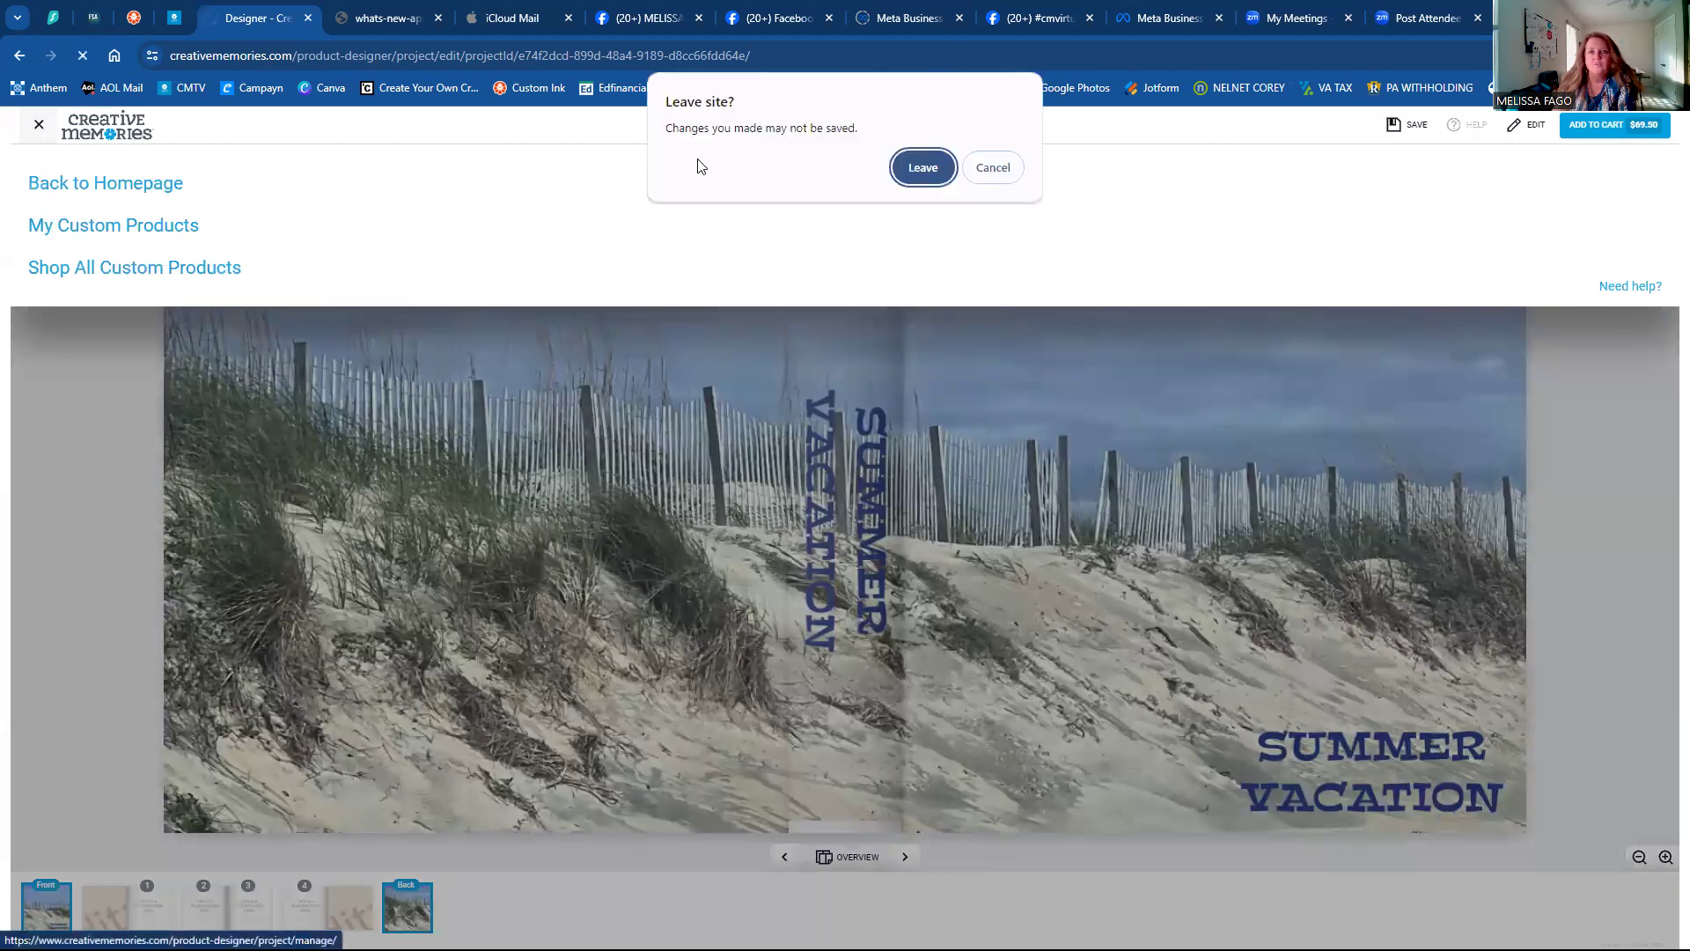
click(906, 178)
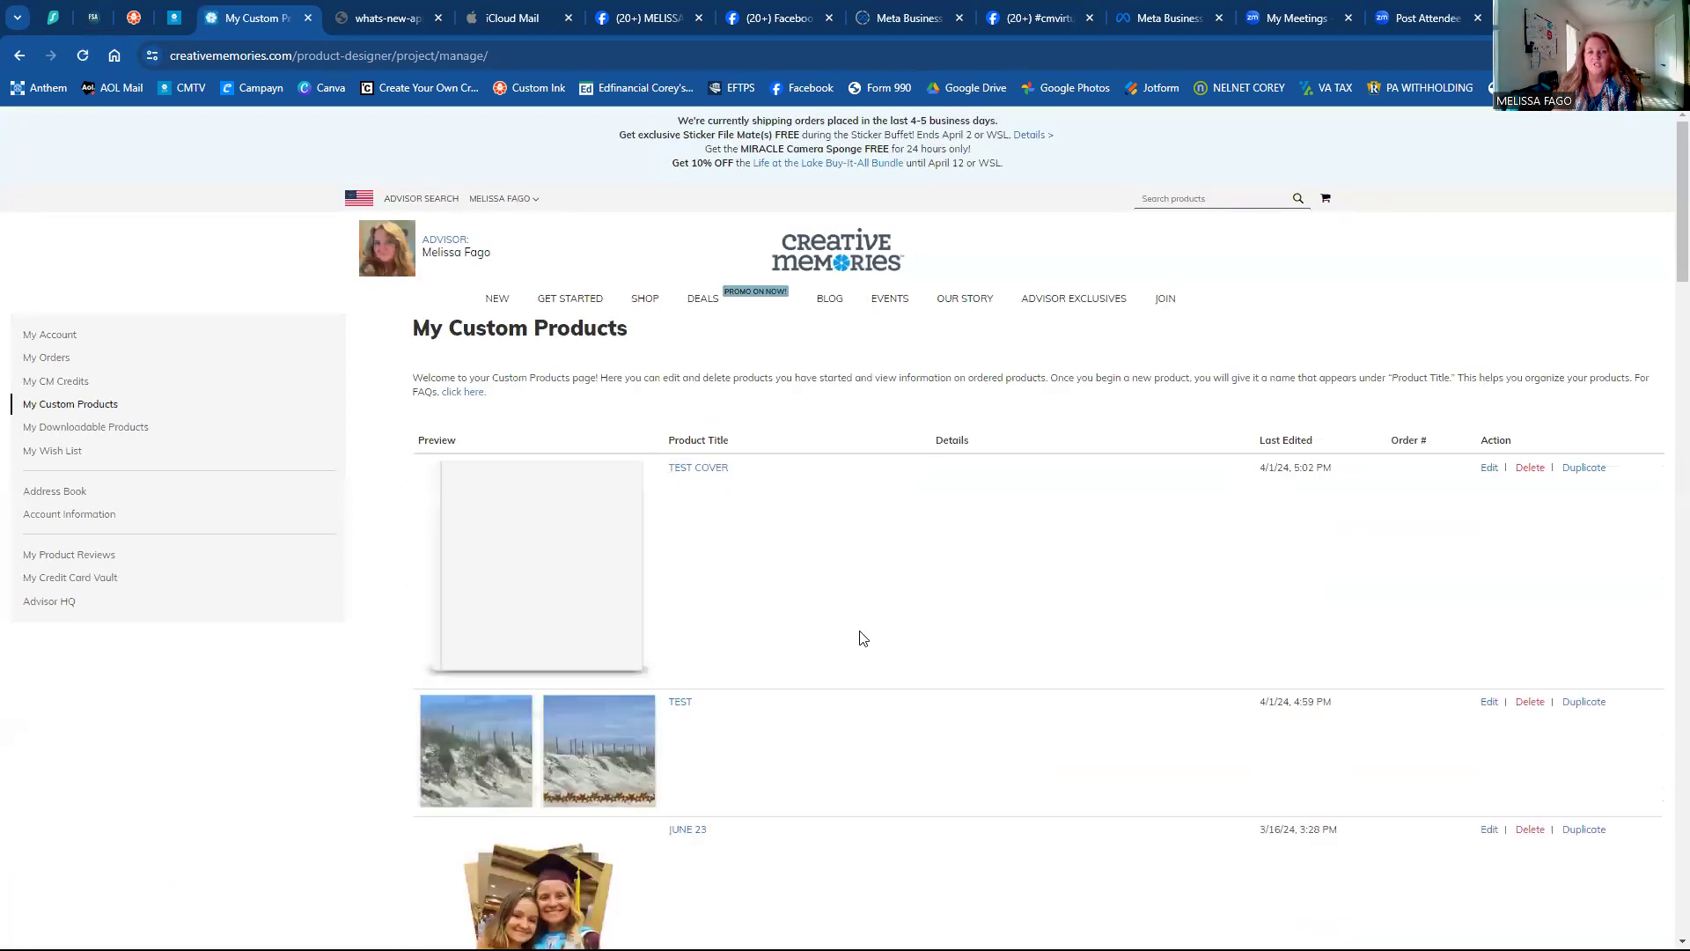
scroll(863, 647, down, 1)
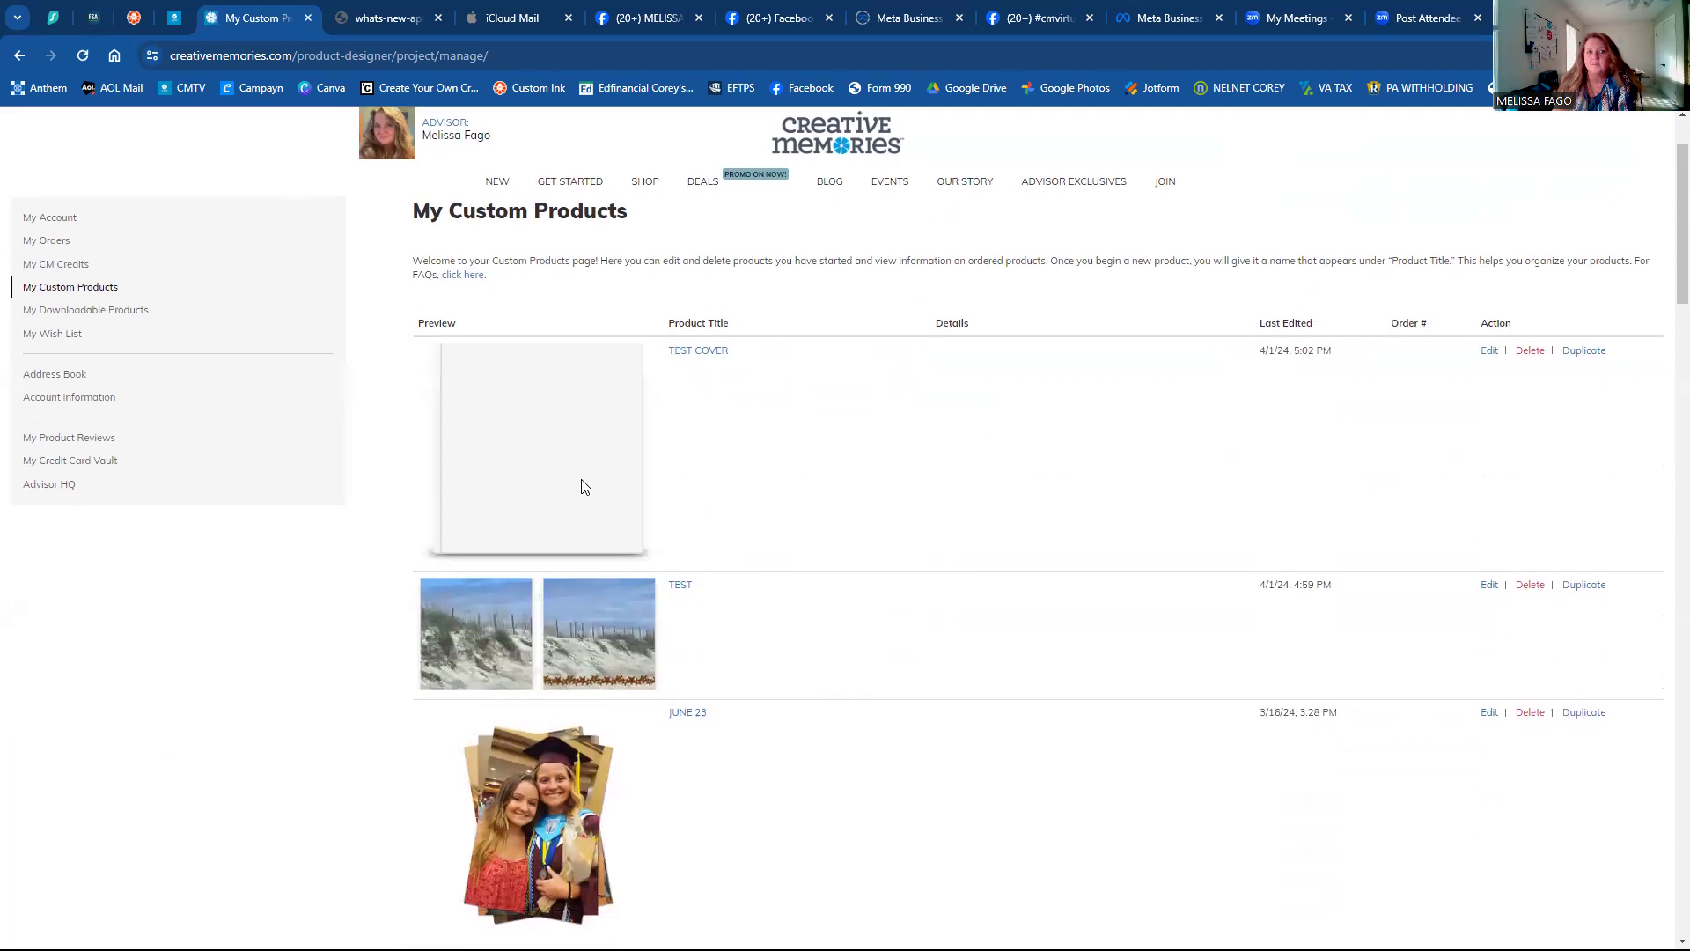
scroll(814, 508, down, 2)
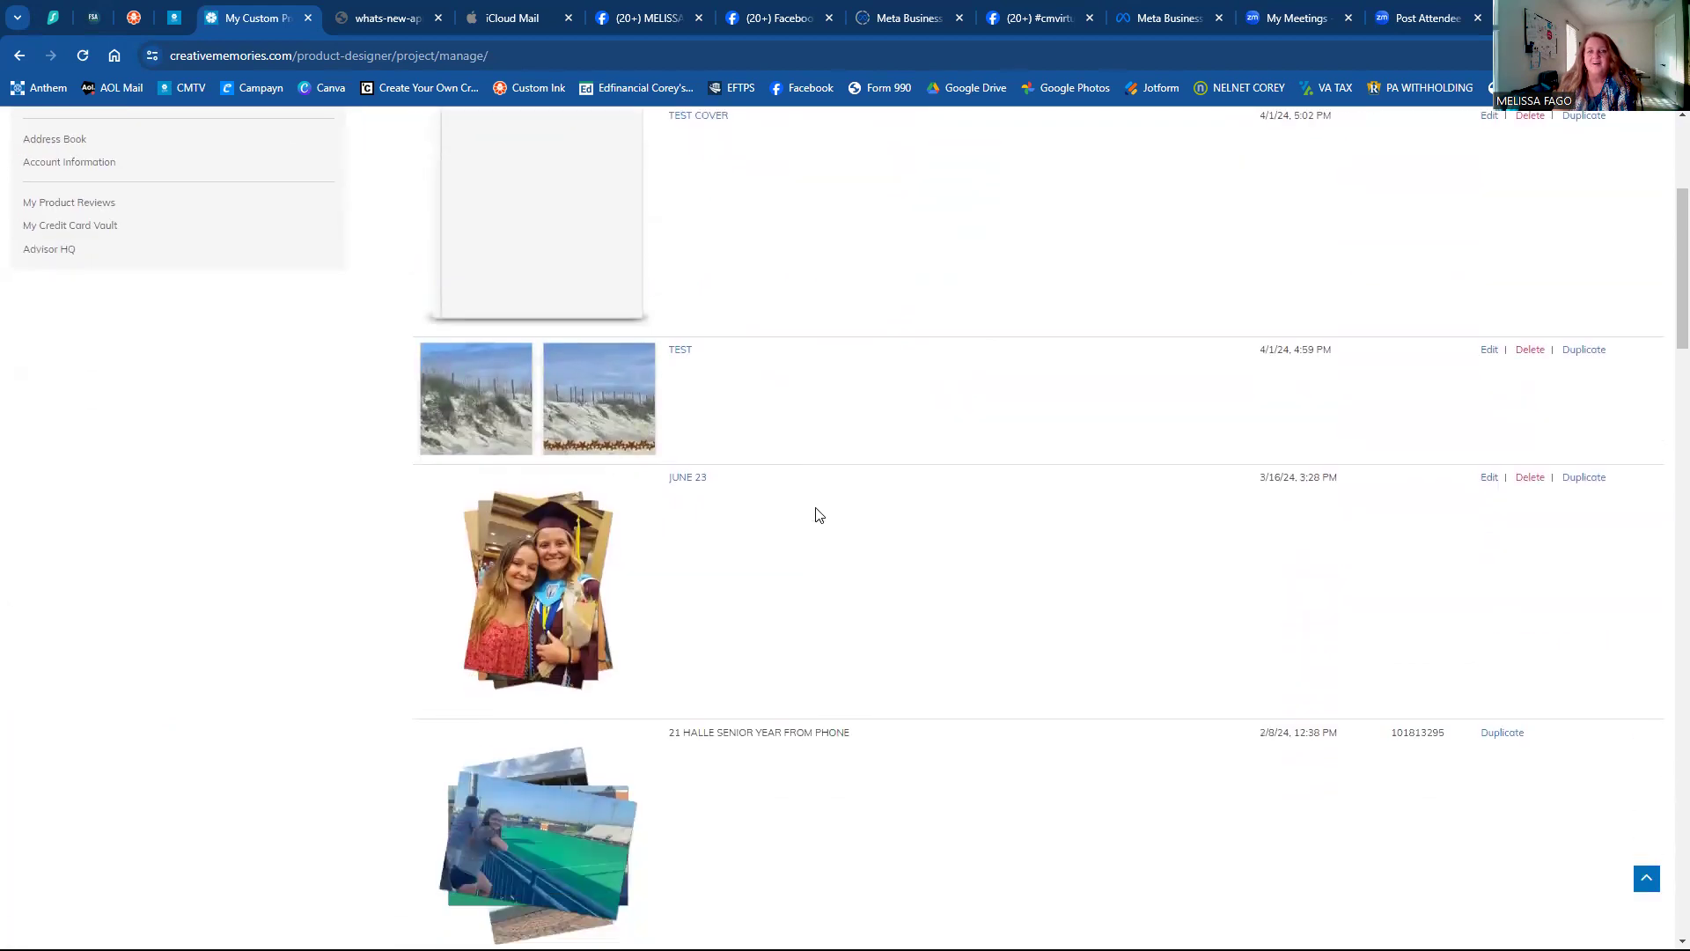
scroll(819, 515, down, 3)
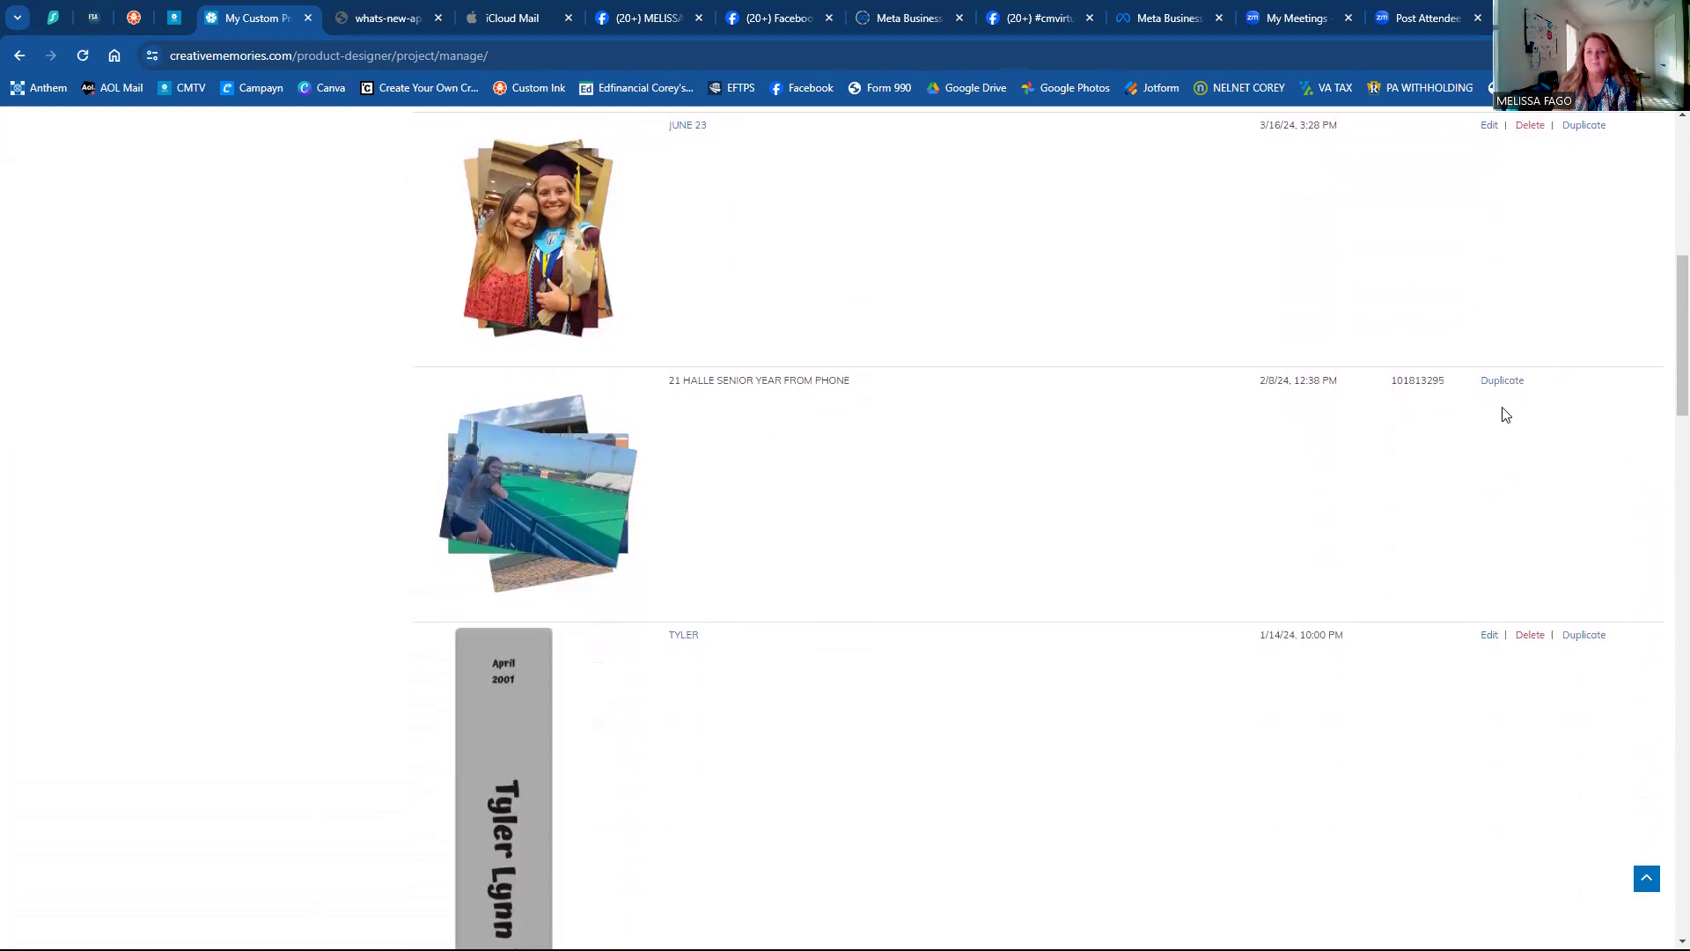
scroll(1507, 416, down, 2)
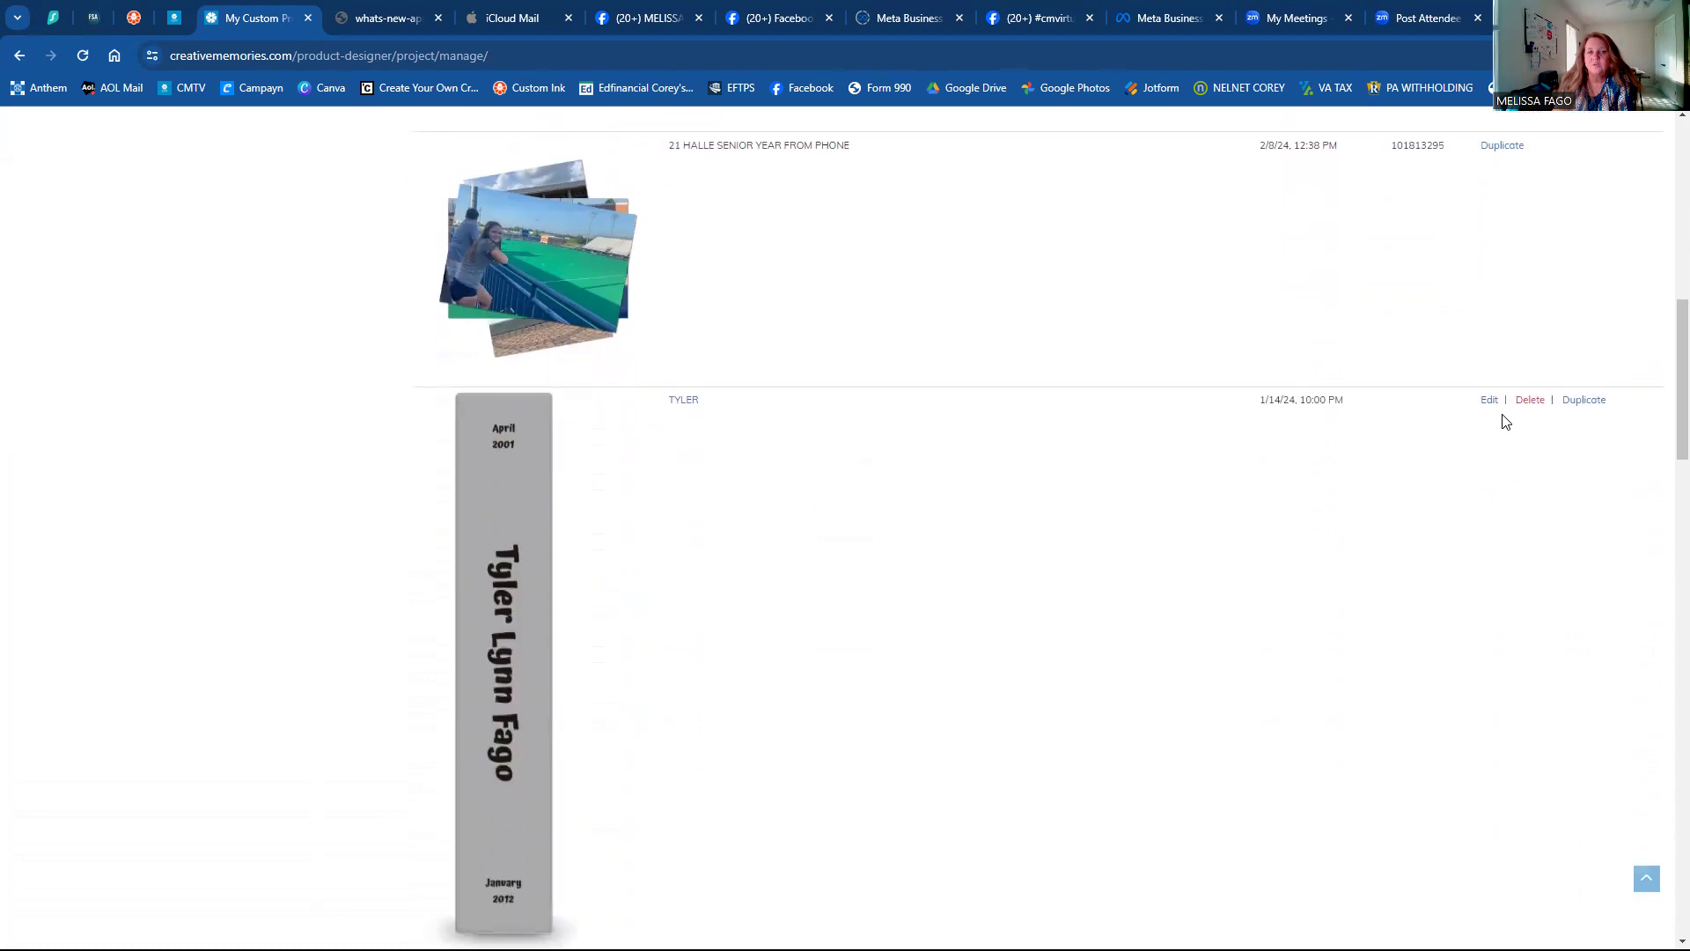
scroll(1506, 421, up, 2)
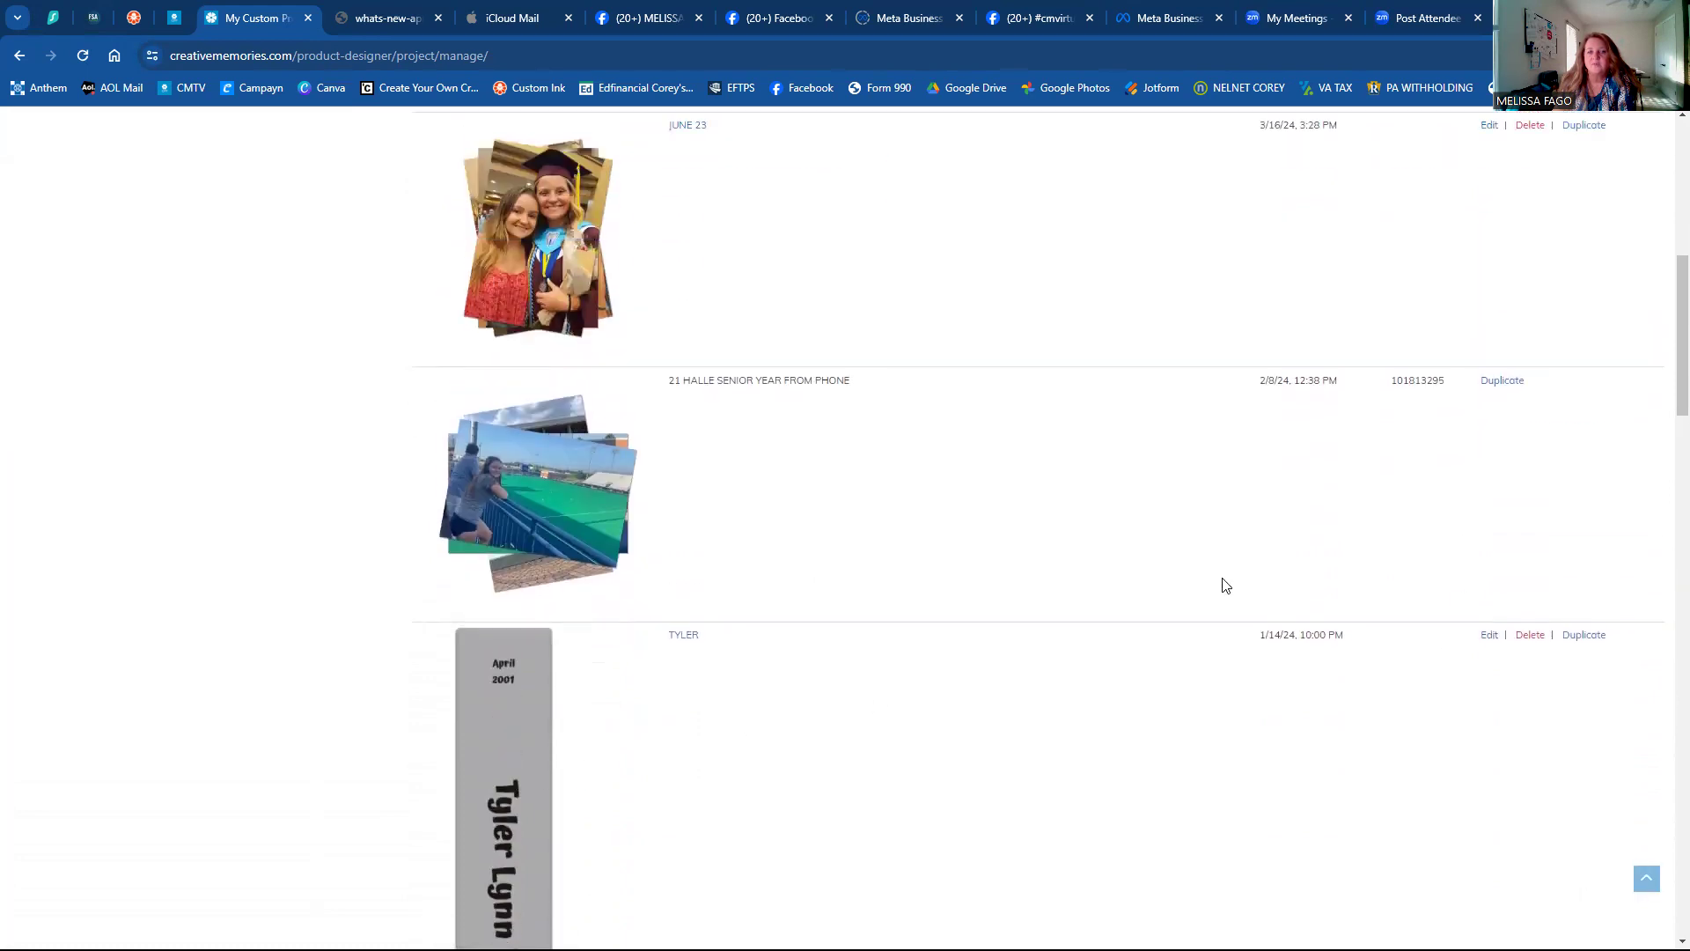
scroll(1459, 525, down, 2)
scroll(1458, 531, up, 2)
scroll(982, 449, up, 4)
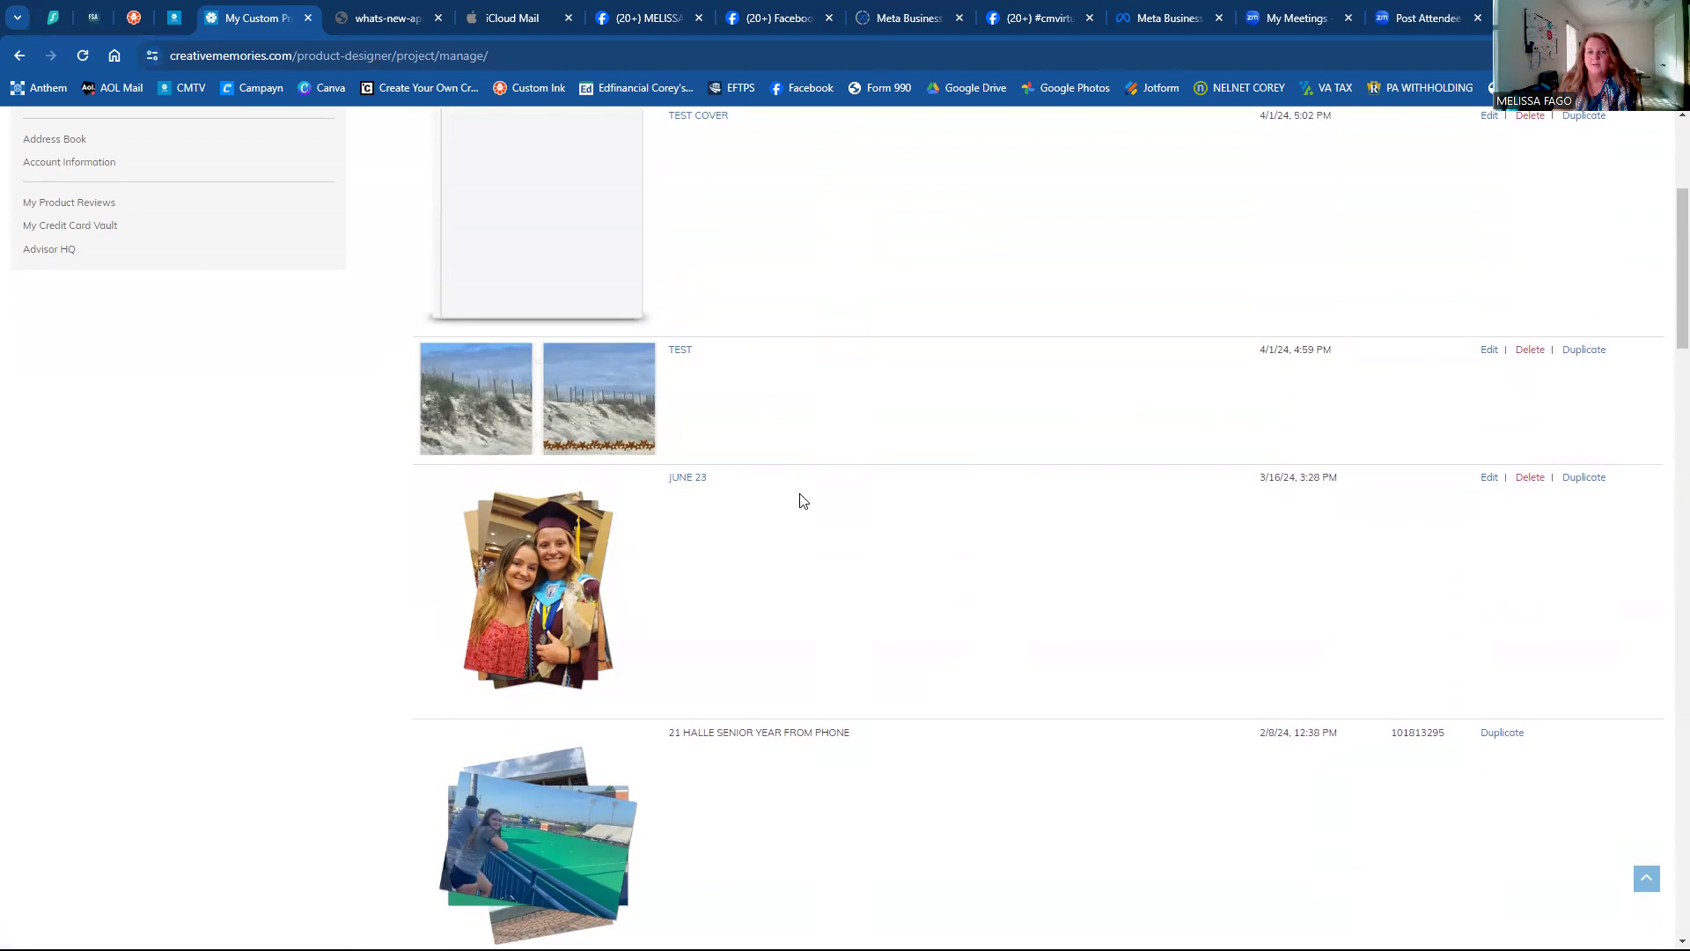
scroll(803, 501, up, 1)
scroll(1409, 444, down, 3)
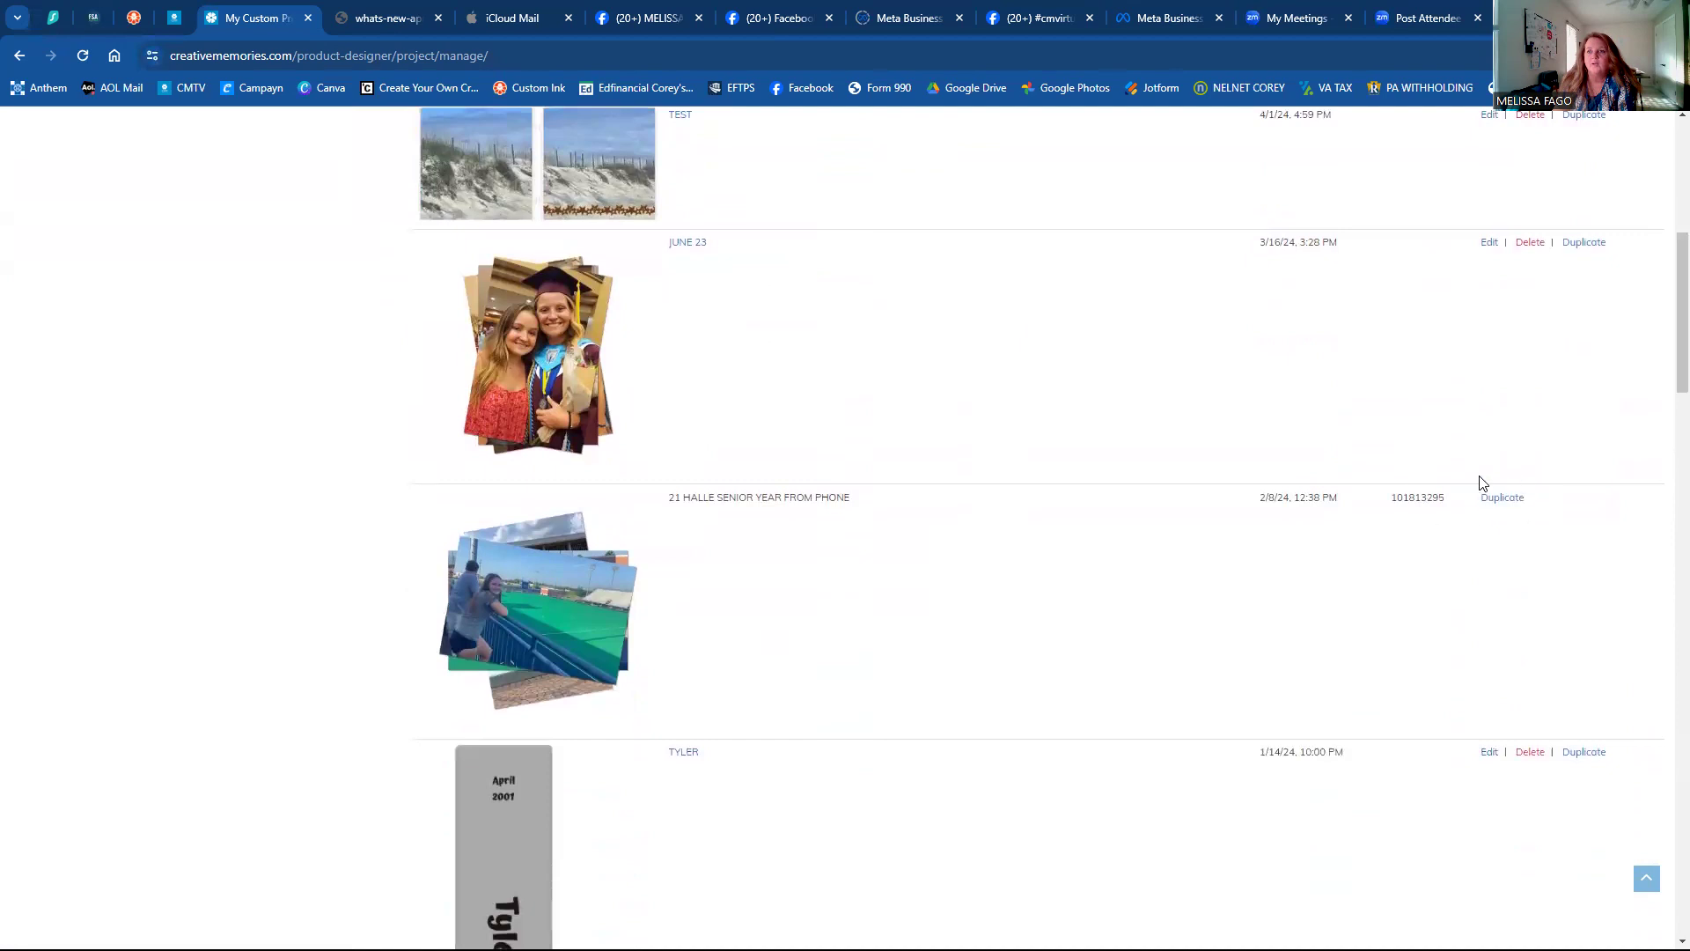
scroll(1429, 482, up, 4)
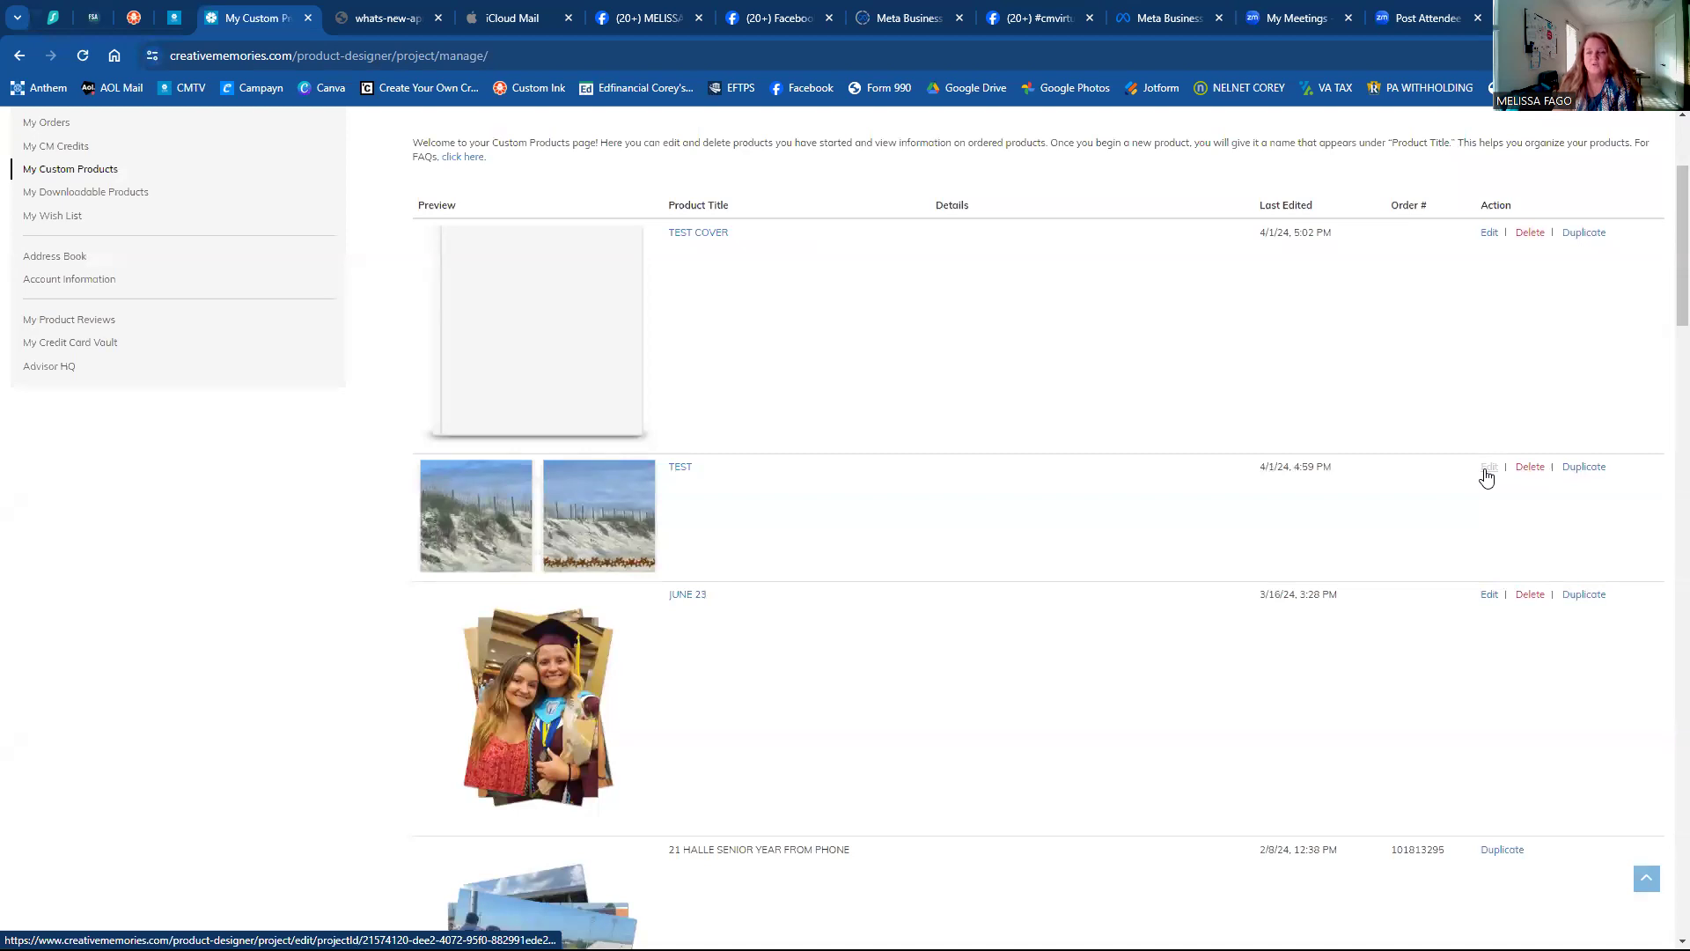
Open TEST COVER for editing, recover its unsaved changes, and save the project.
click(1488, 234)
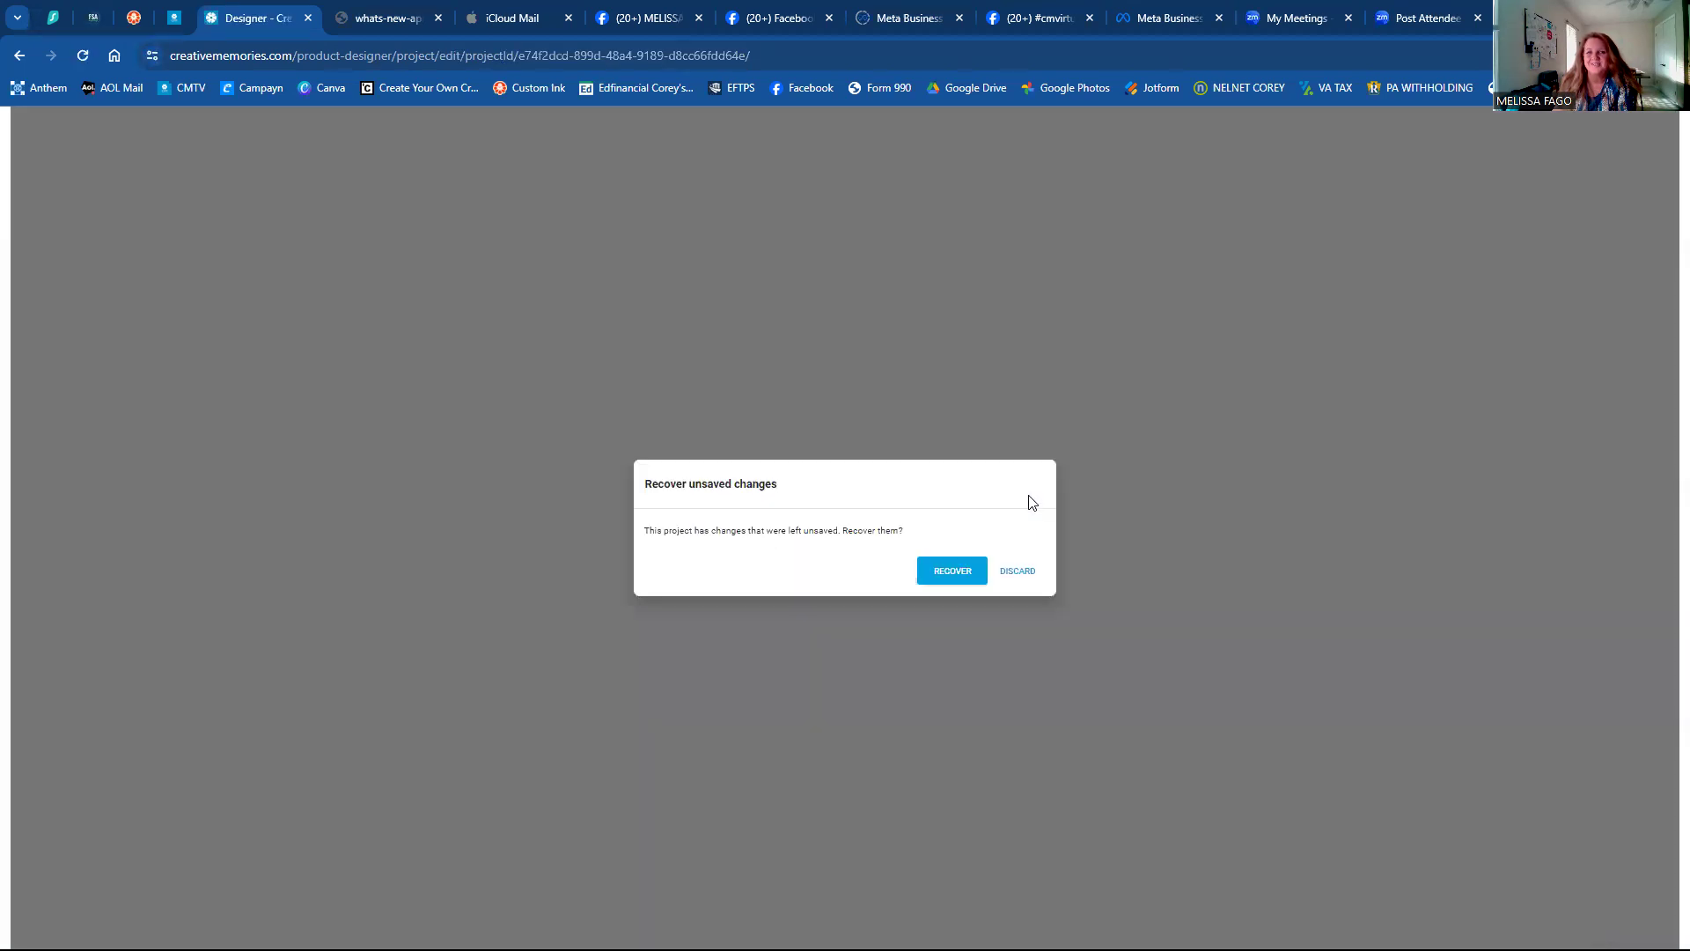
click(953, 572)
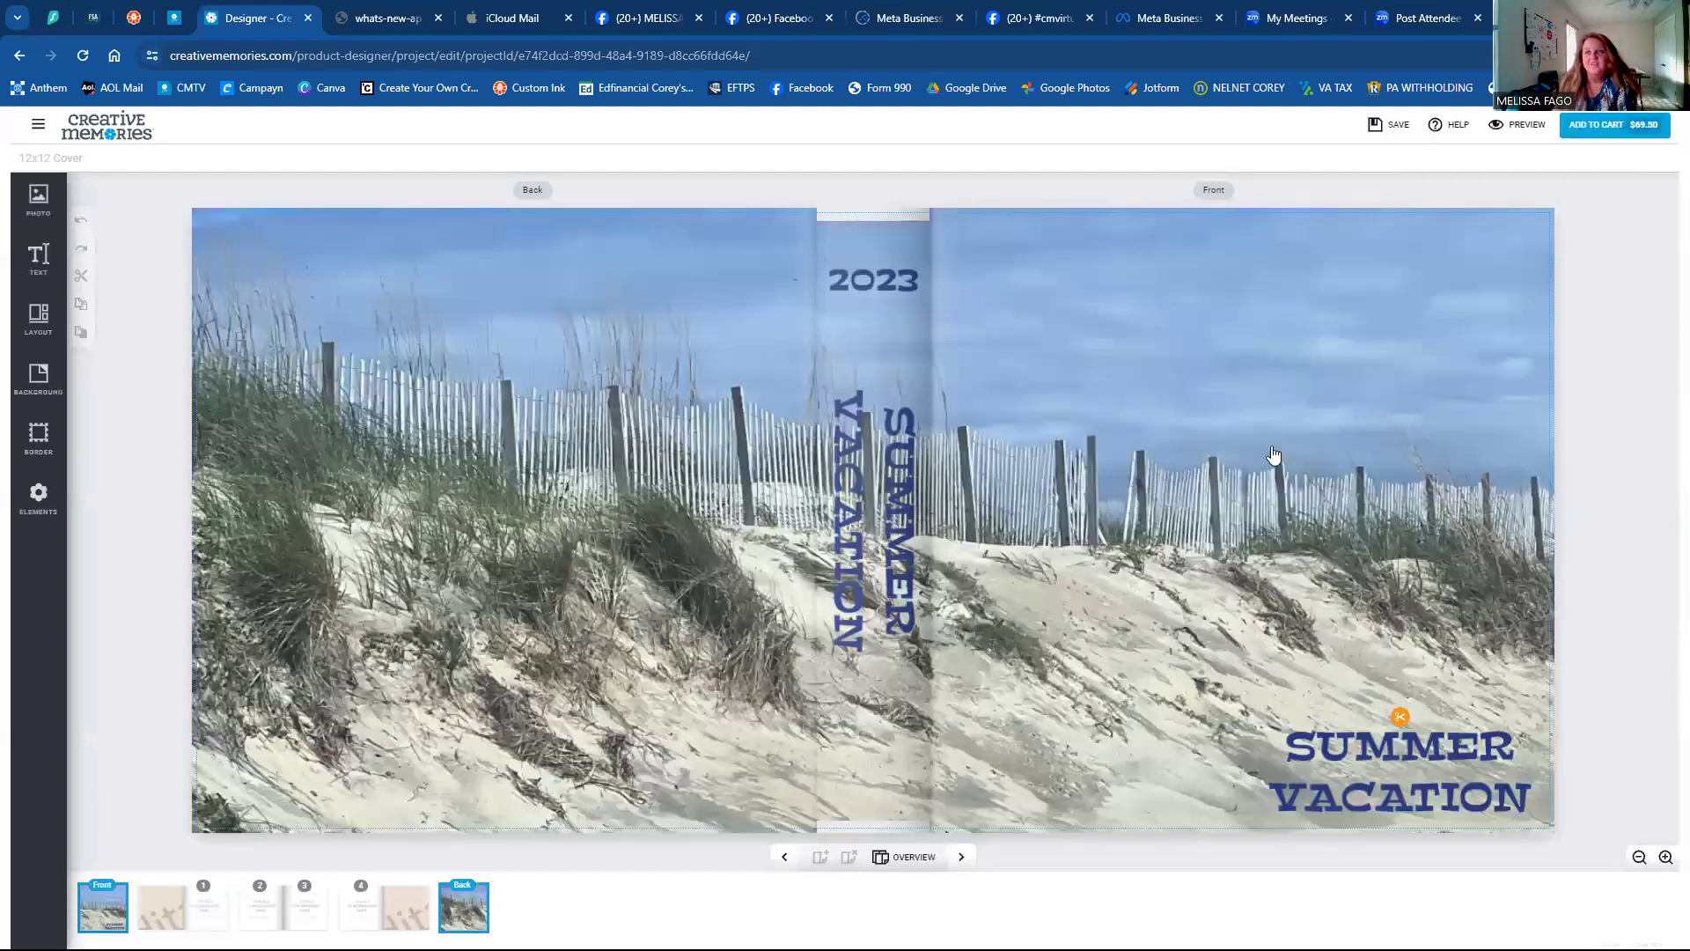
click(1400, 126)
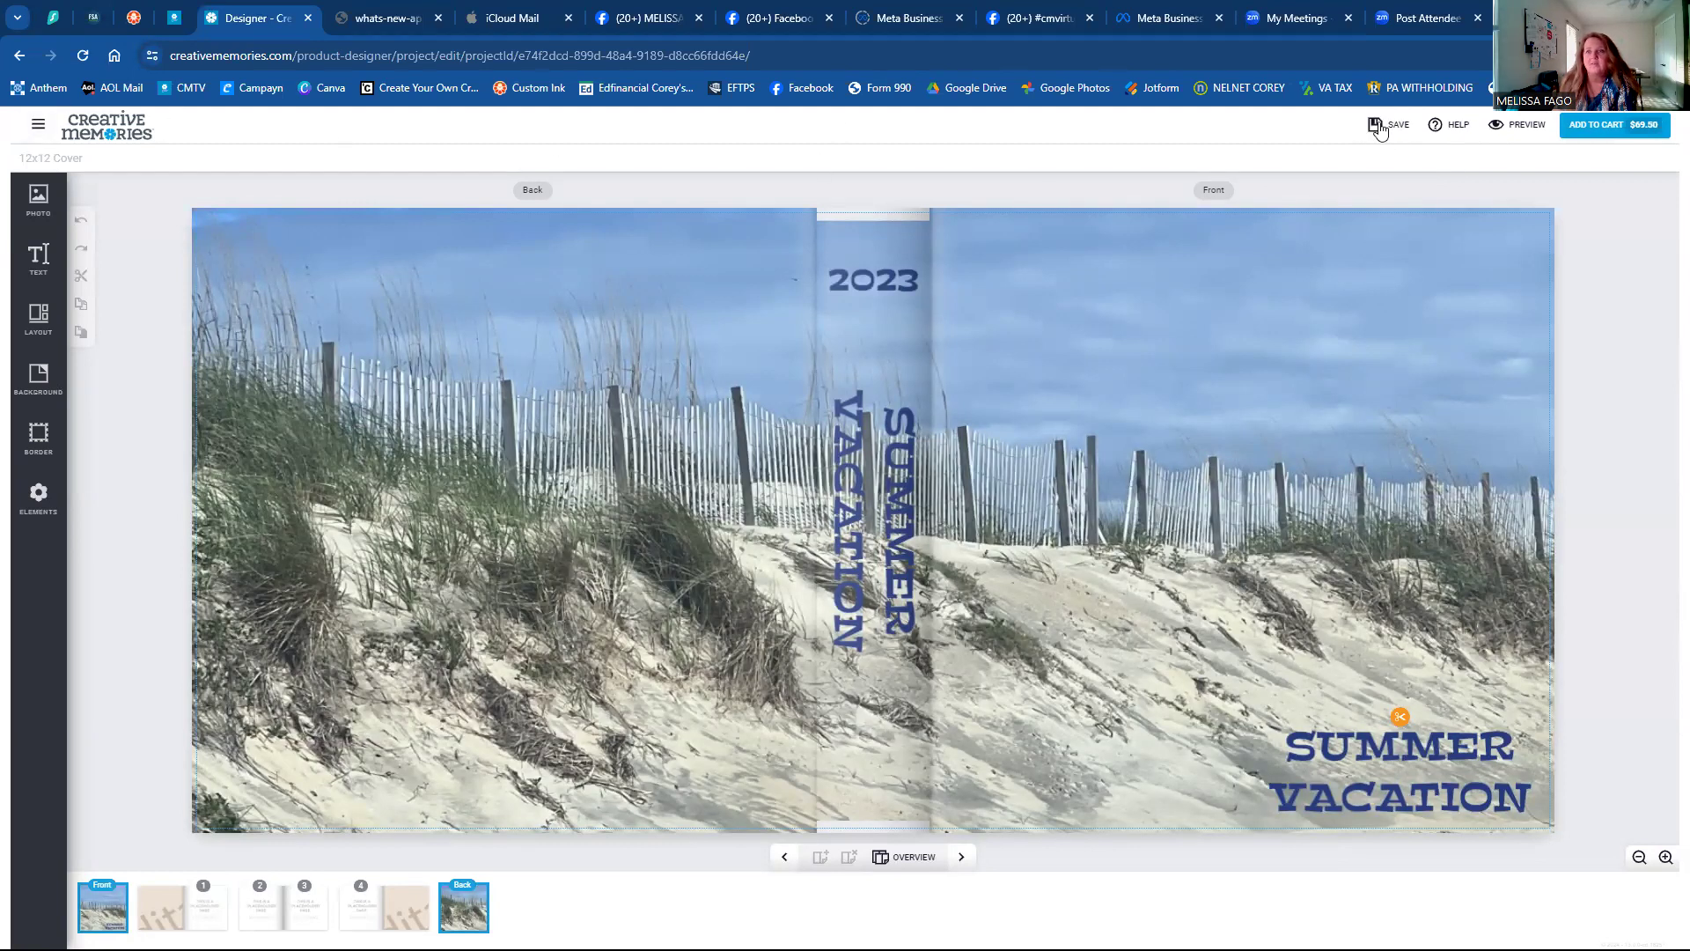
Return to My Custom Products and reload it so TEST COVER shows its cover preview, last edited 4/1/24, 5:08 PM.
click(38, 126)
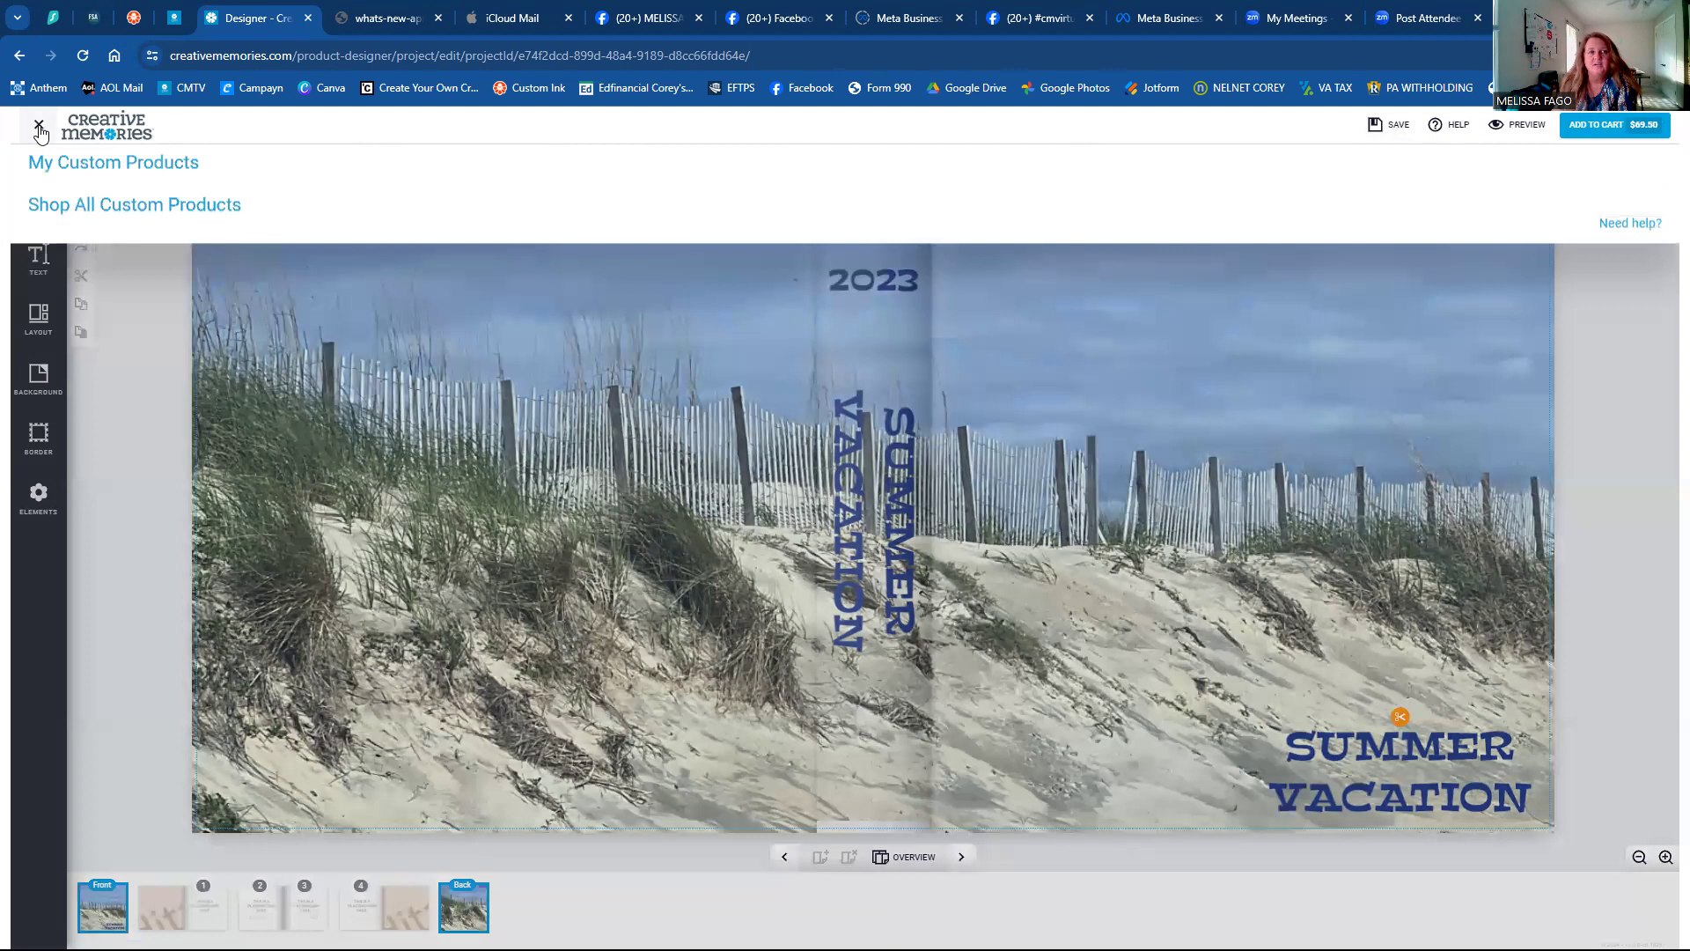
click(66, 234)
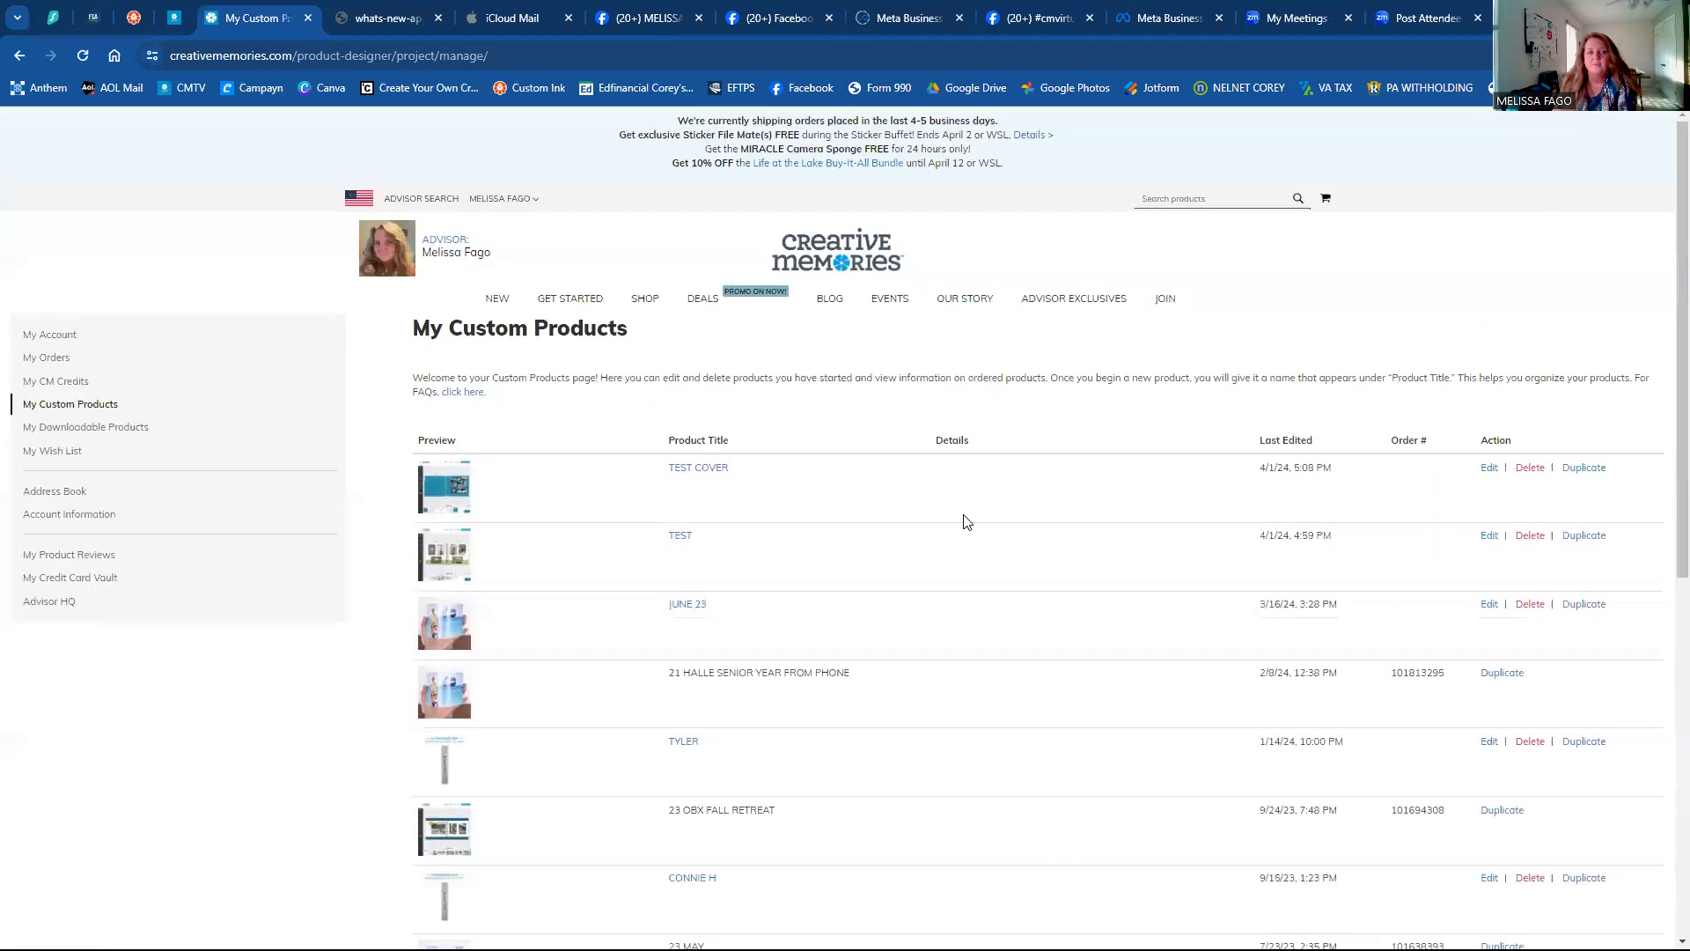
scroll(966, 522, down, 2)
scroll(845, 528, up, 2)
scroll(872, 488, down, 2)
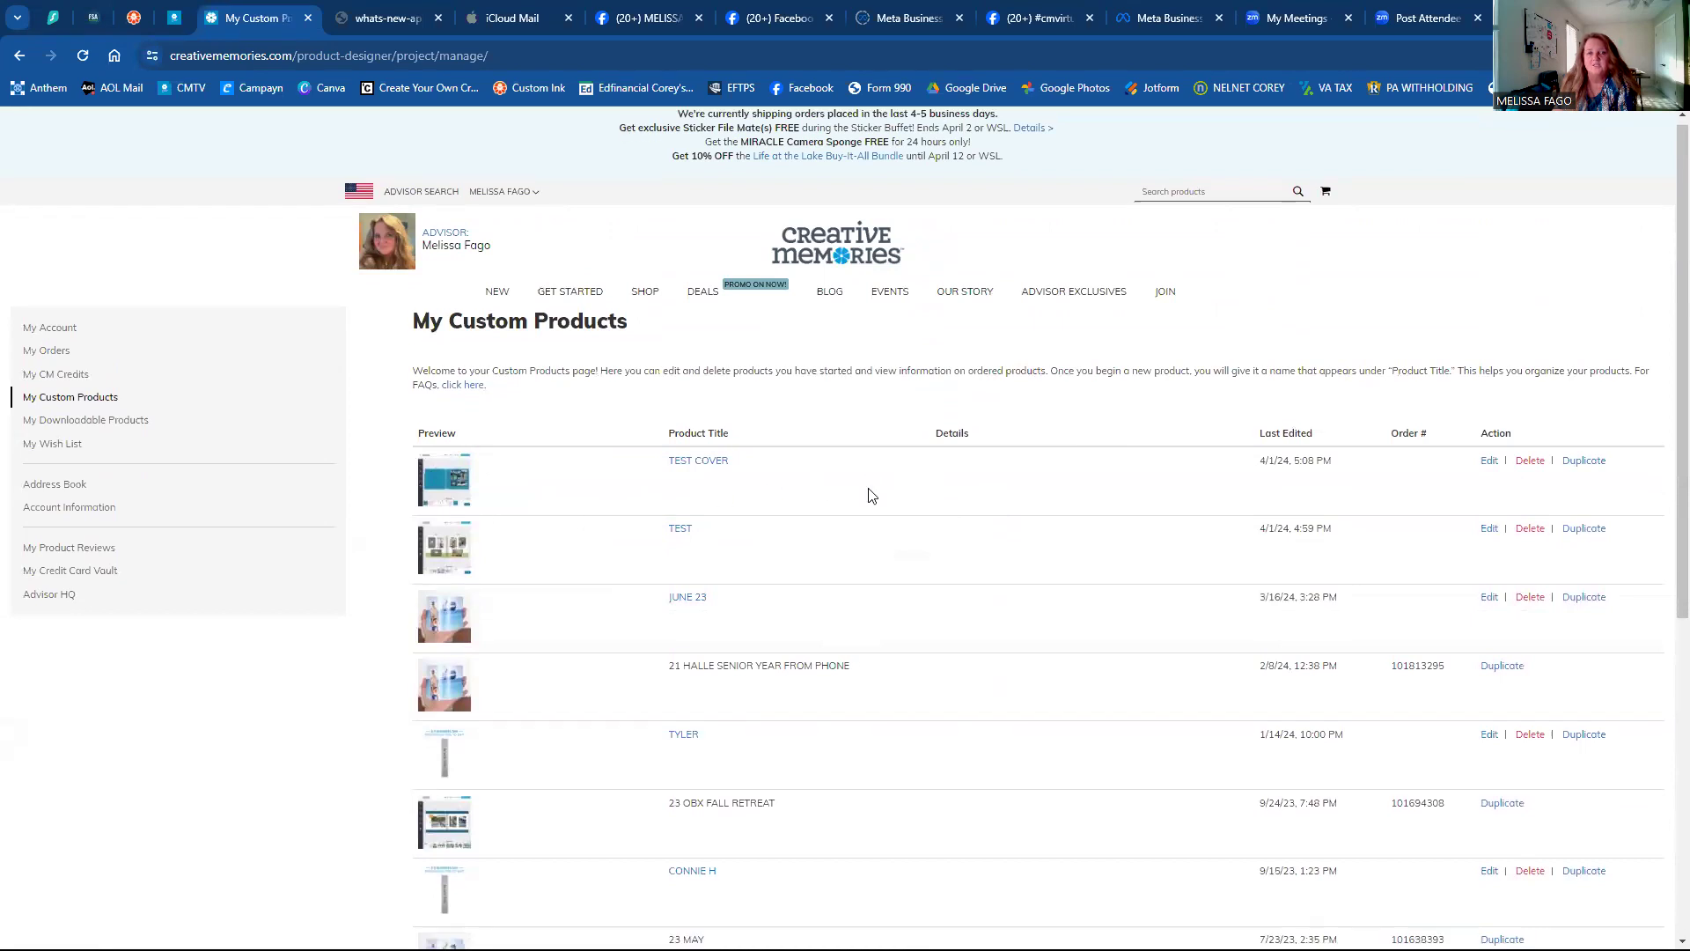
click(320, 165)
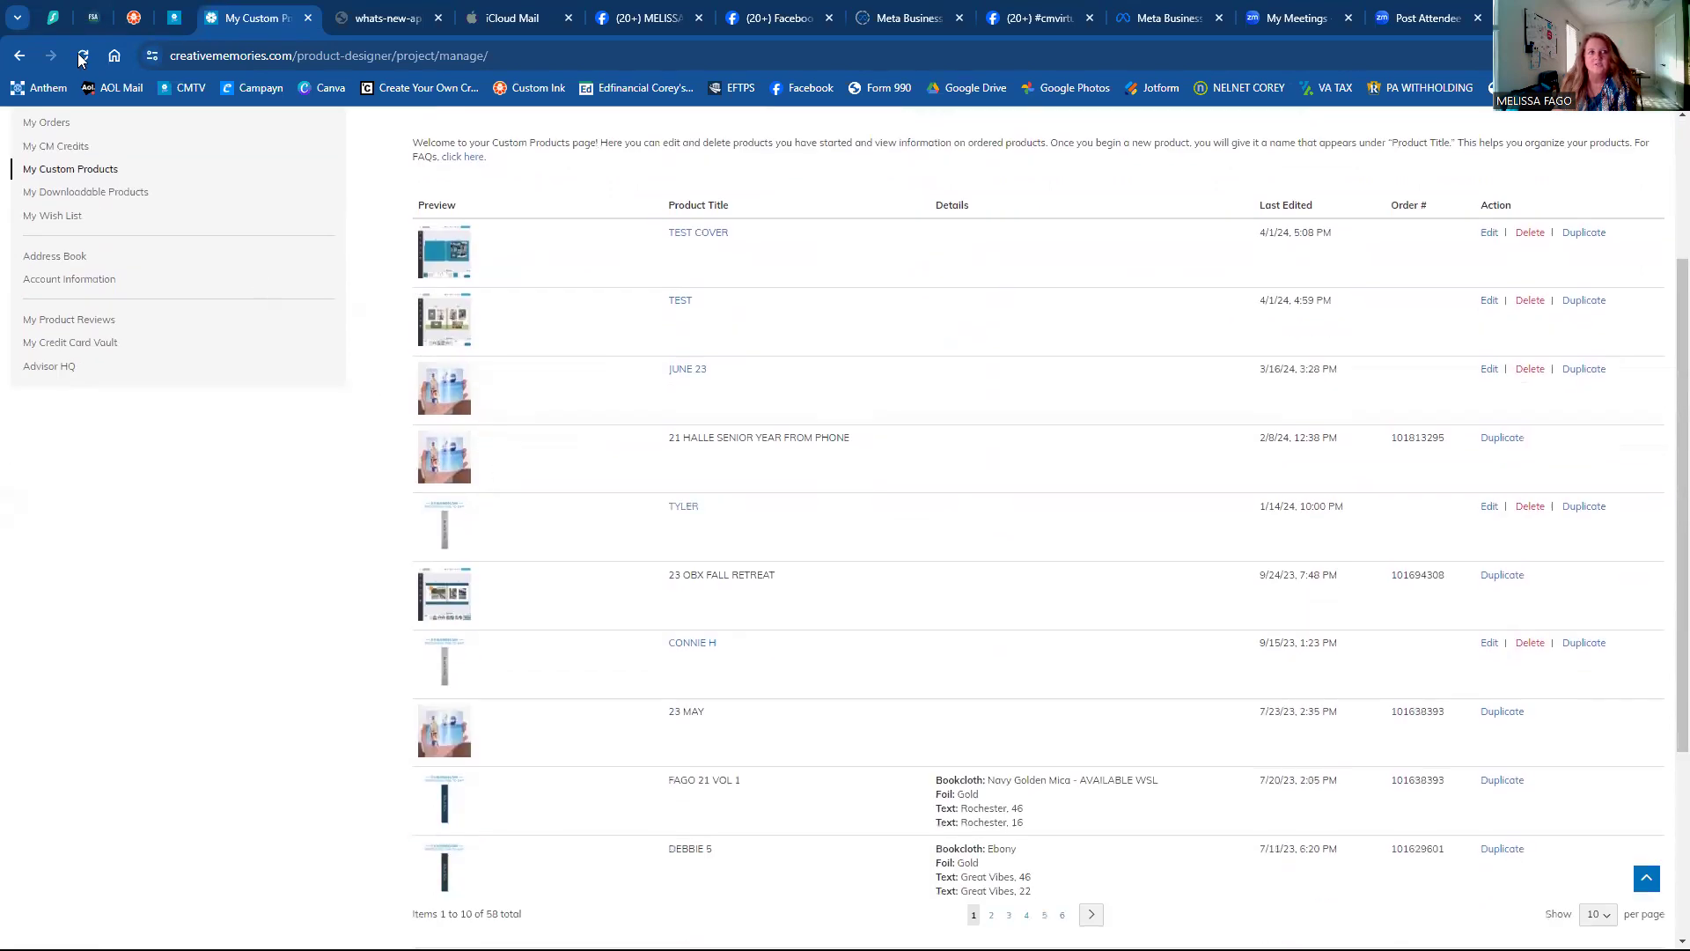